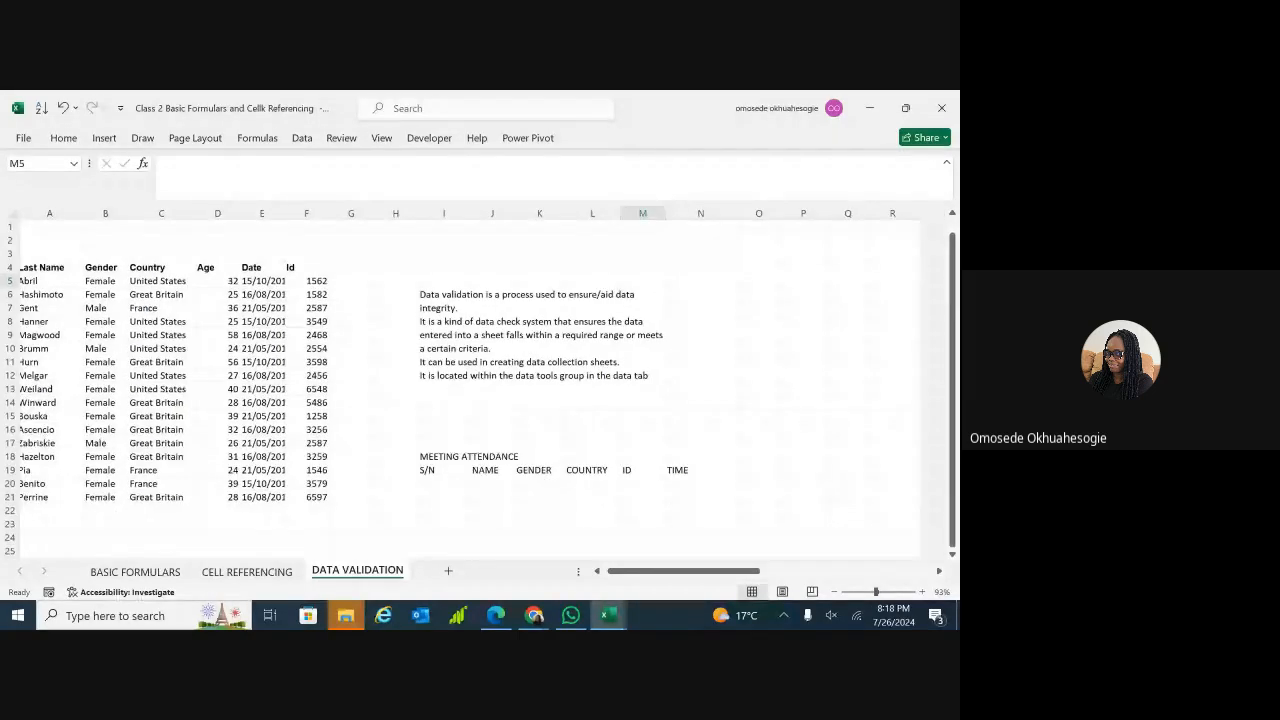
- Review the data validation notes, the source data and the meeting attendance title and headings on the DATA VALIDATION sheet
scroll(480, 390, "down", 2)
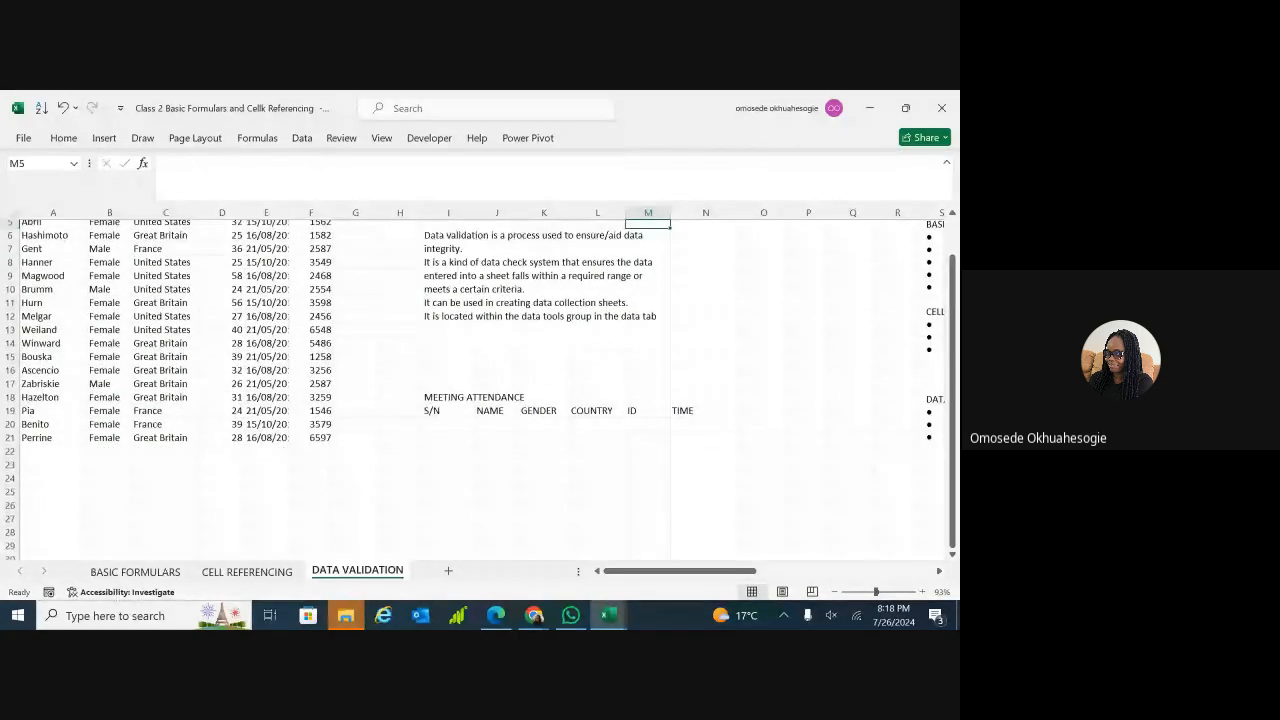
scroll(480, 390, "down", 1)
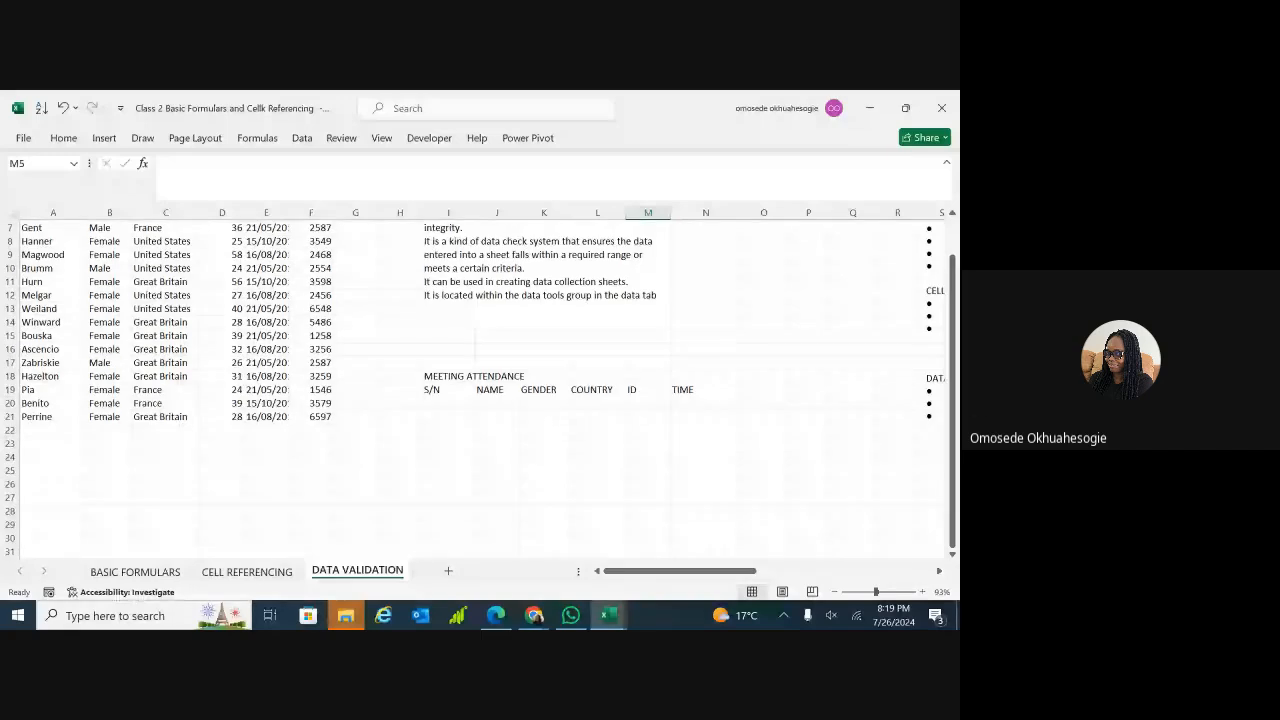
scroll(480, 390, "down", 2)
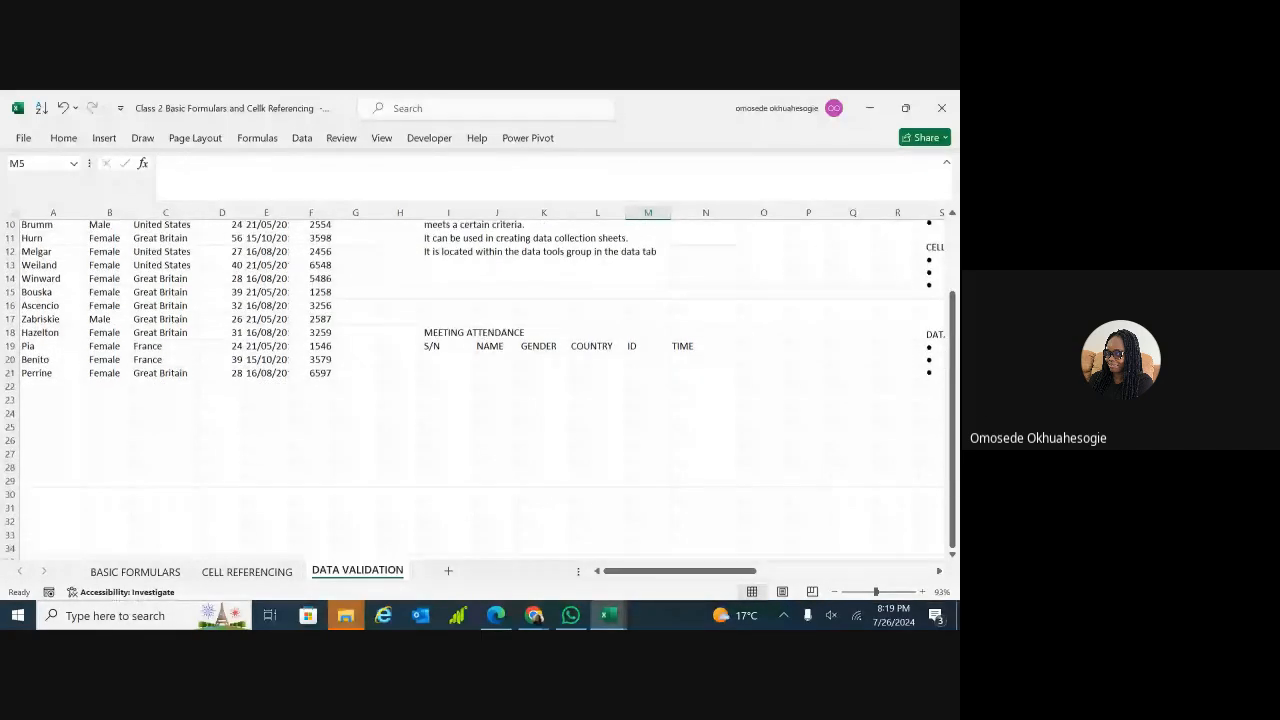
scroll(480, 390, "up", 1)
scroll(480, 390, "up", 1)
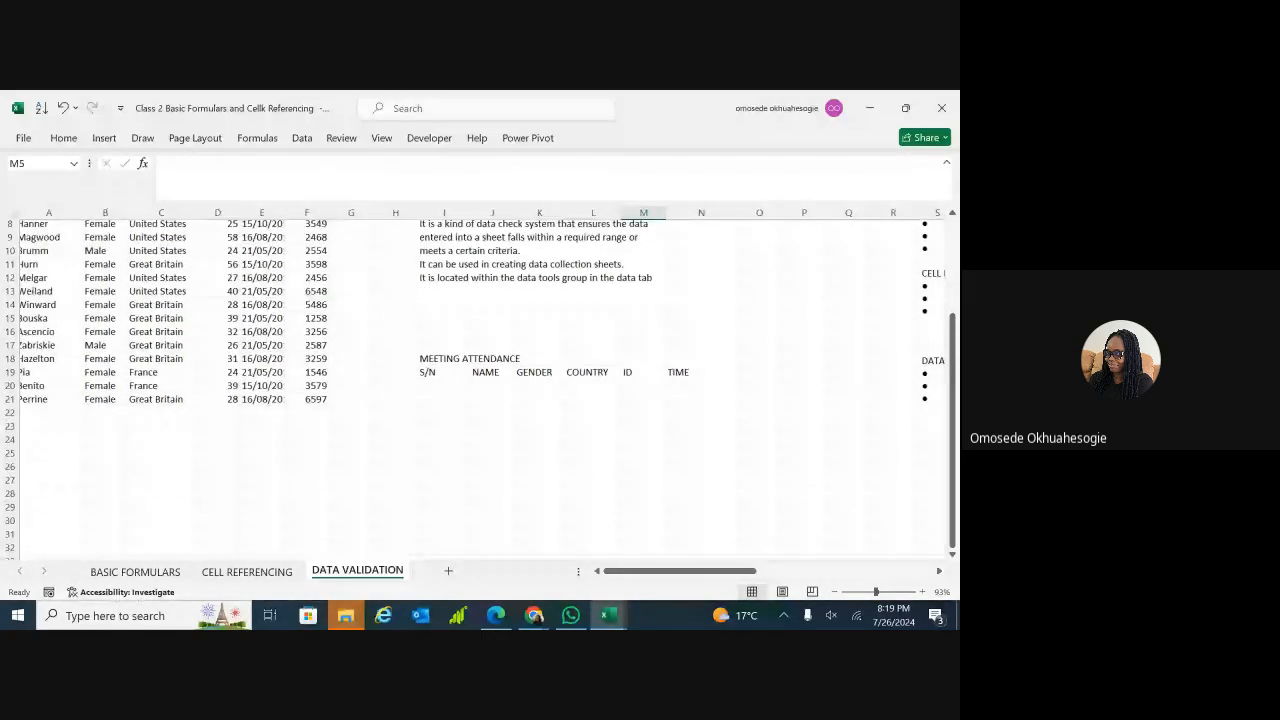
scroll(480, 390, "up", 2)
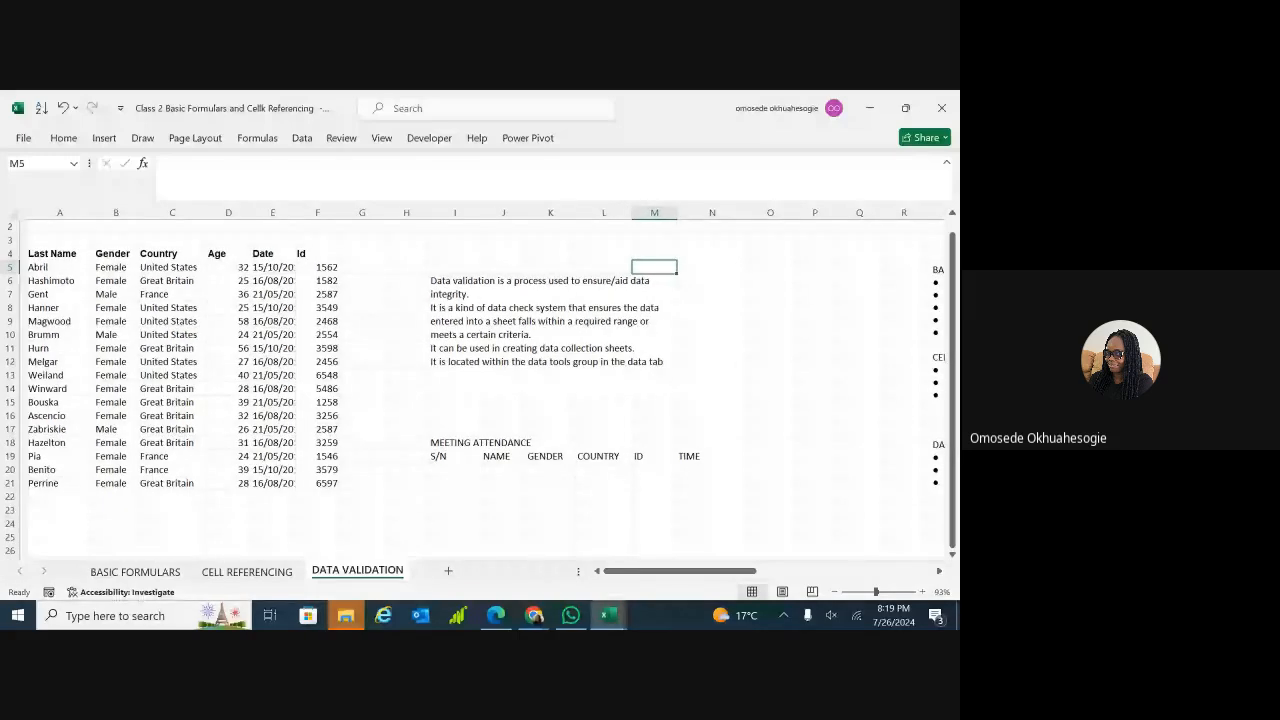
left_click(426, 442)
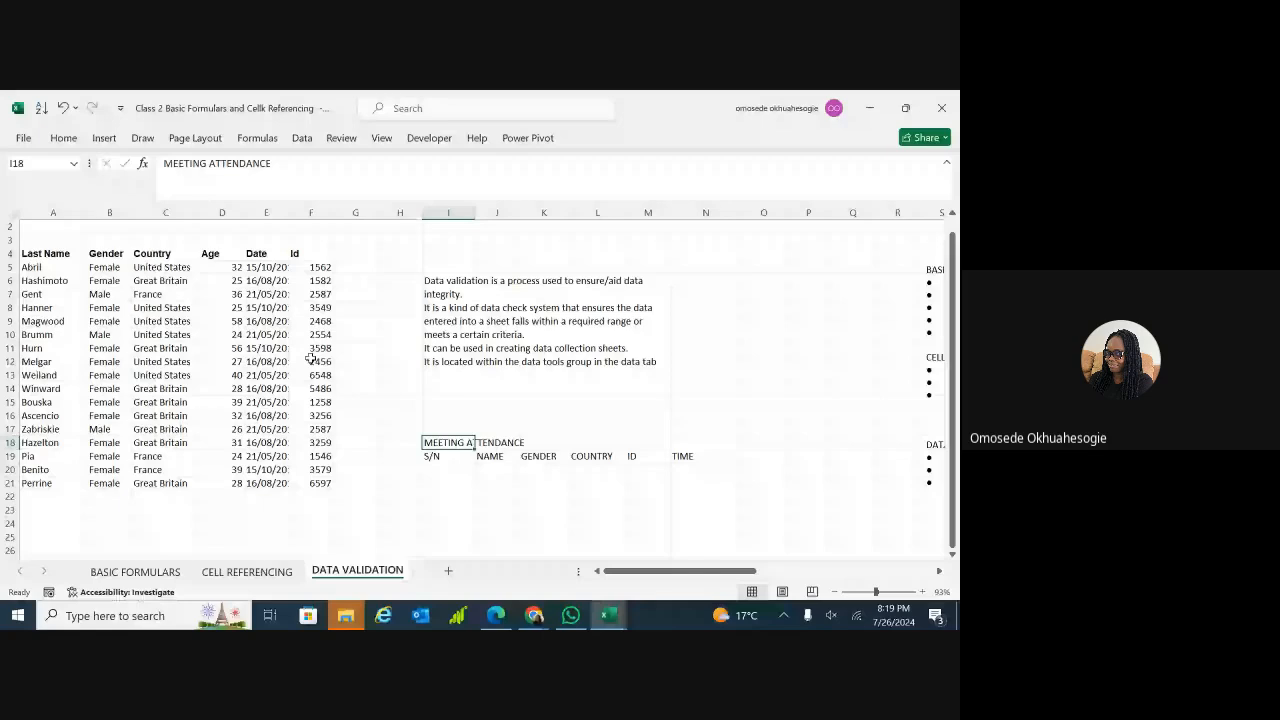
left_click(530, 441)
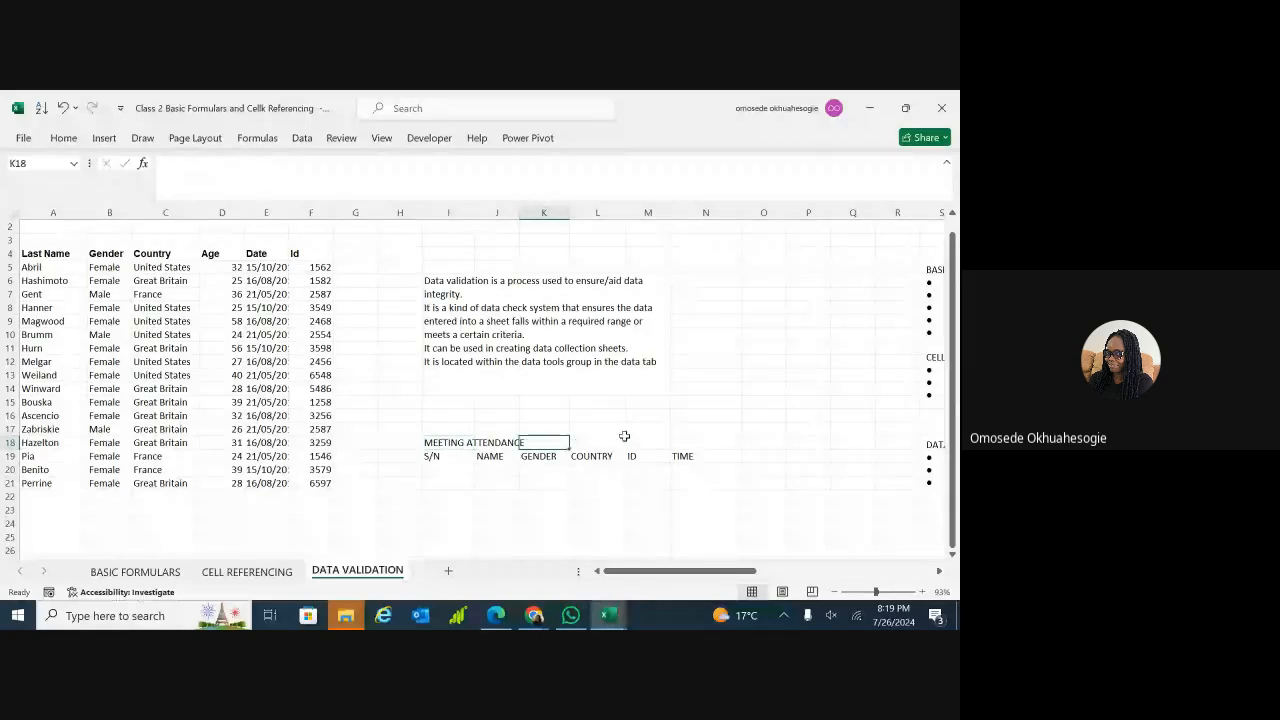
double_click(489, 441)
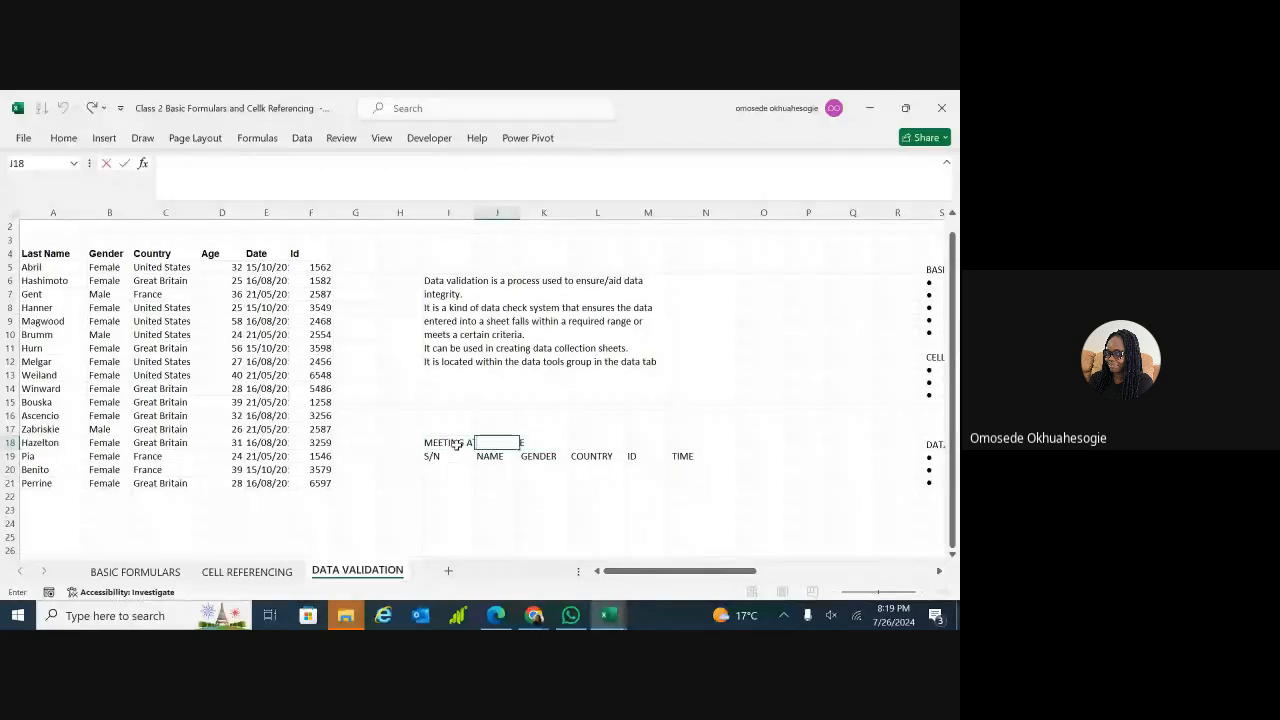
left_click(456, 443)
left_click(449, 469)
scroll(534, 442, "down", 1)
scroll(534, 442, "up", 1)
scroll(534, 442, "down", 1)
scroll(534, 442, "down", 3)
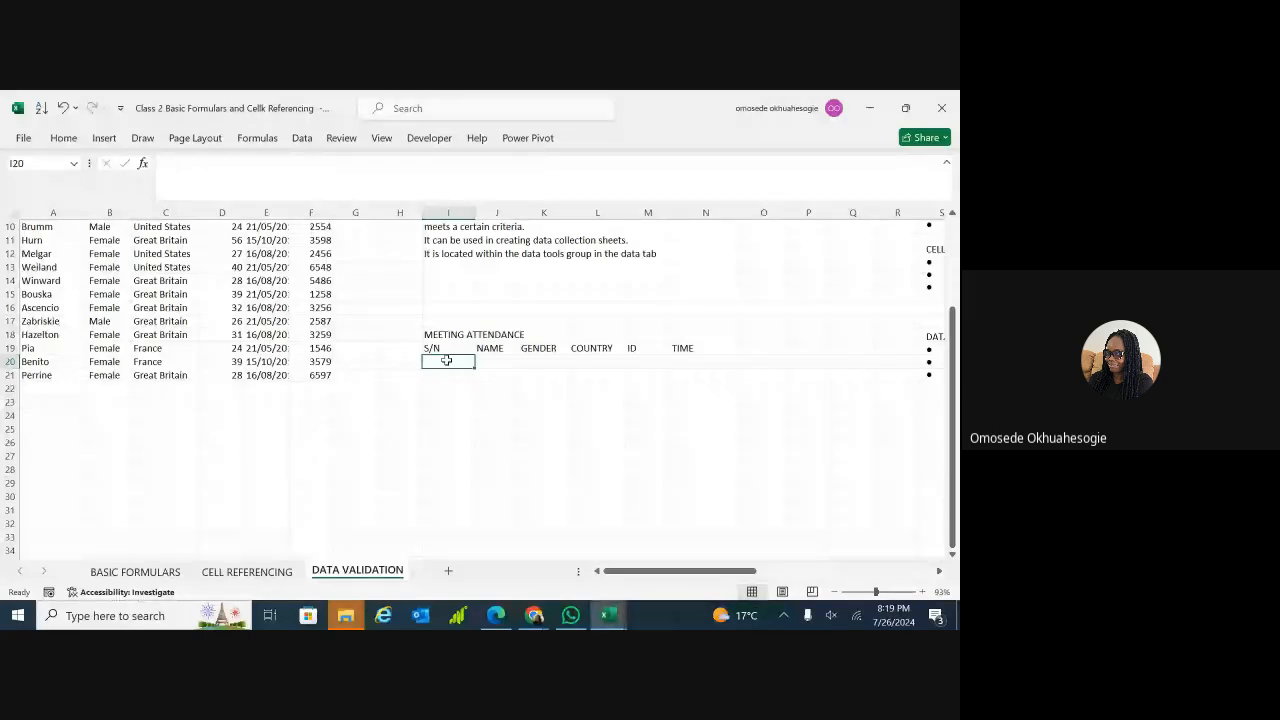
double_click(450, 348)
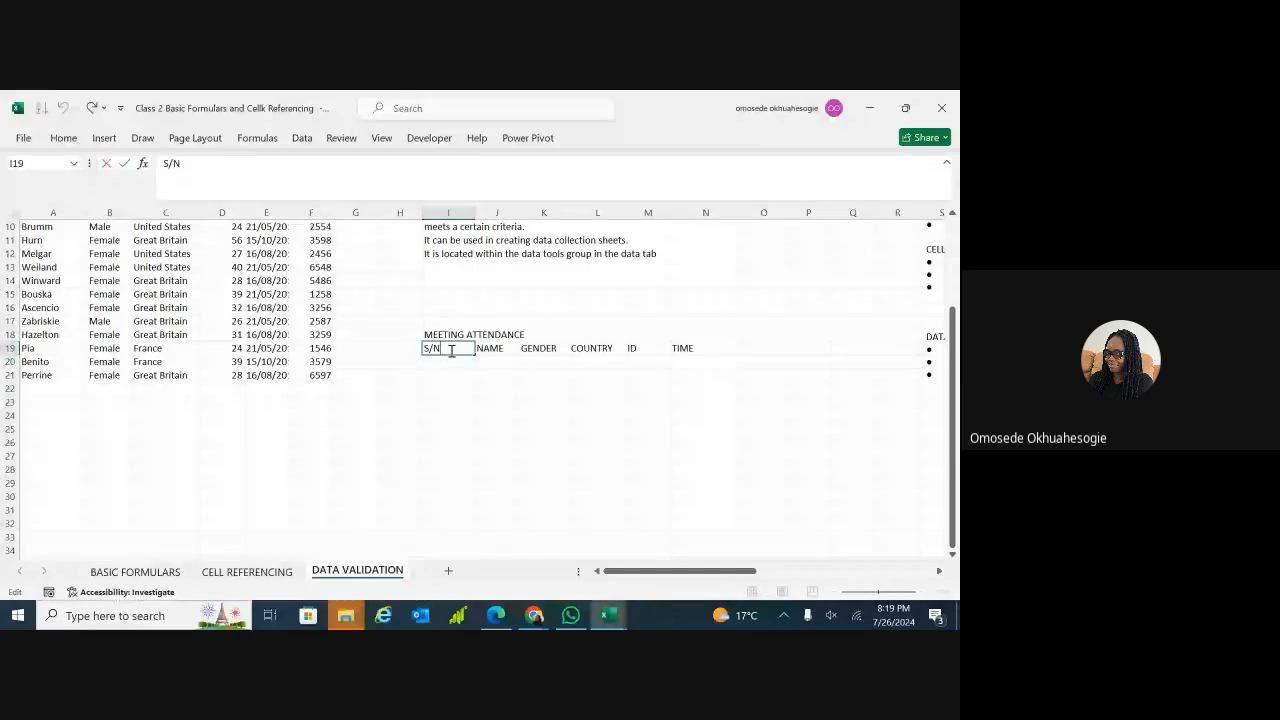
left_click(452, 363)
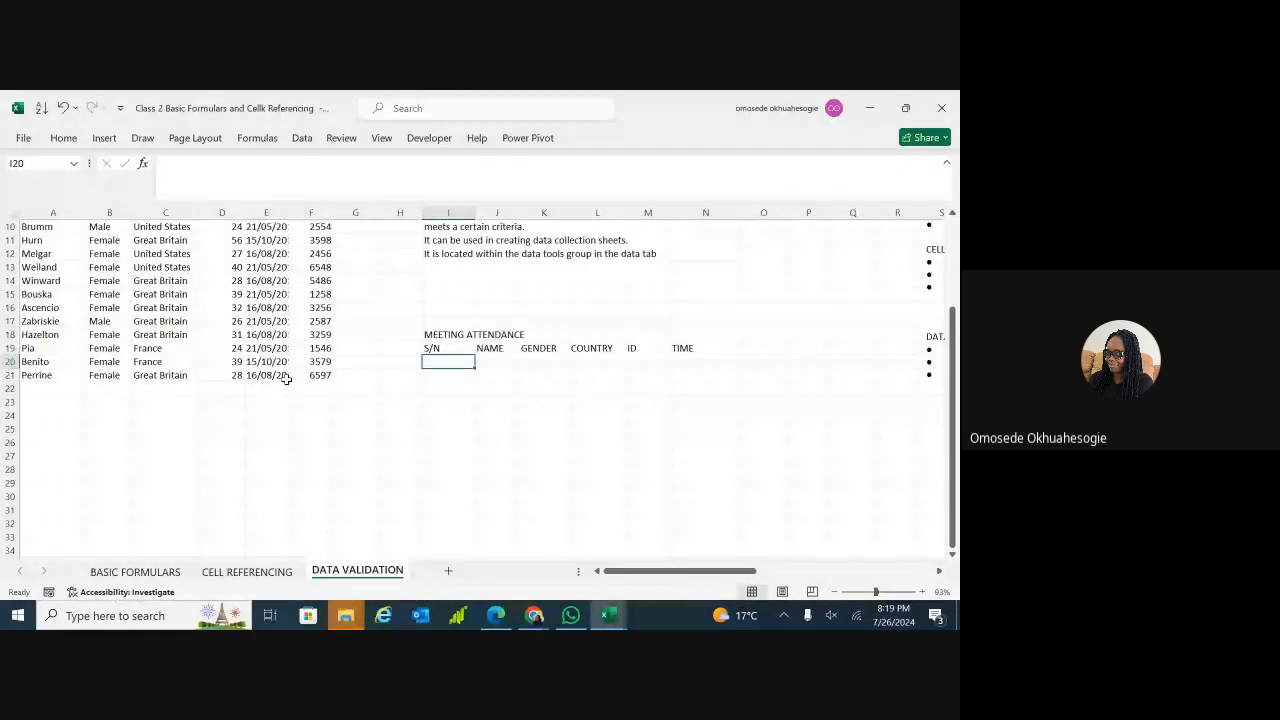
- Apply all borders to the attendance table range I19:N29, from the S/N heading through the TIME column
left_click(455, 350)
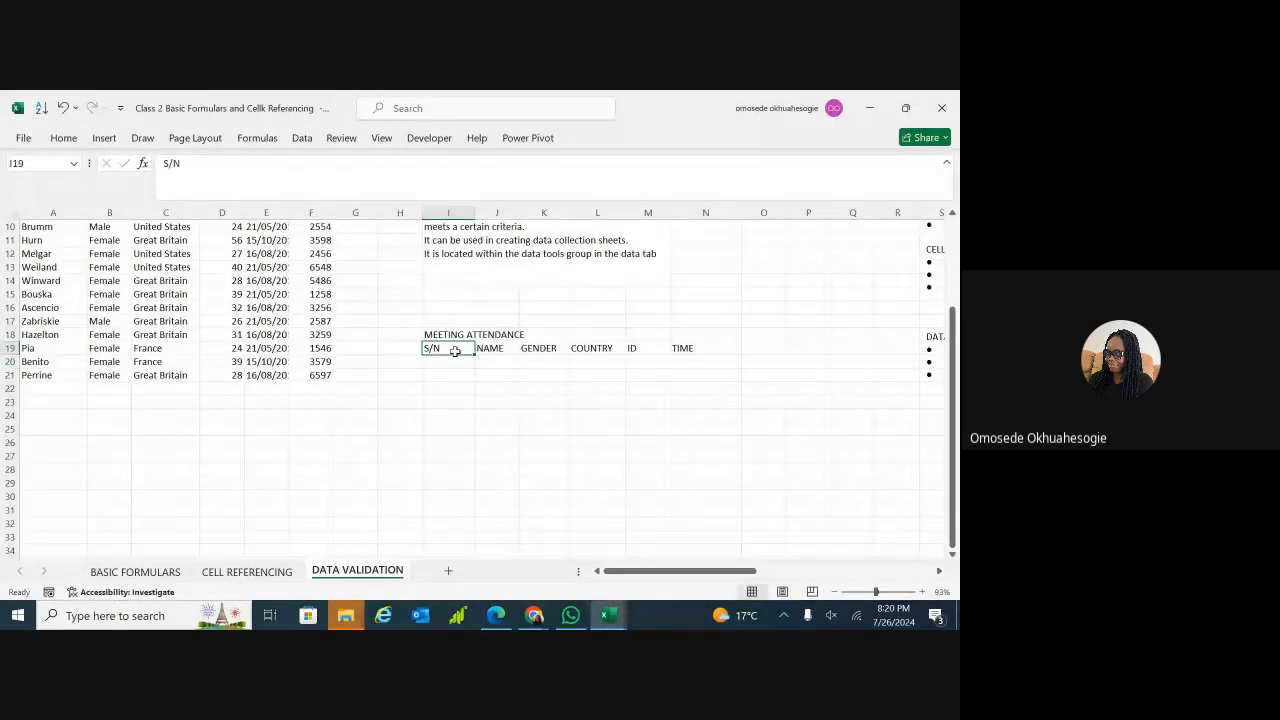
key("ctrl+shift+Down")
key("ctrl+shift+Up")
key("shift+Down")
key("shift+Down")
key("shift+Down")
key("shift+Down")
key("shift+Down")
key("shift+Down")
key("shift+Down")
key("shift+Down")
key("shift+Down")
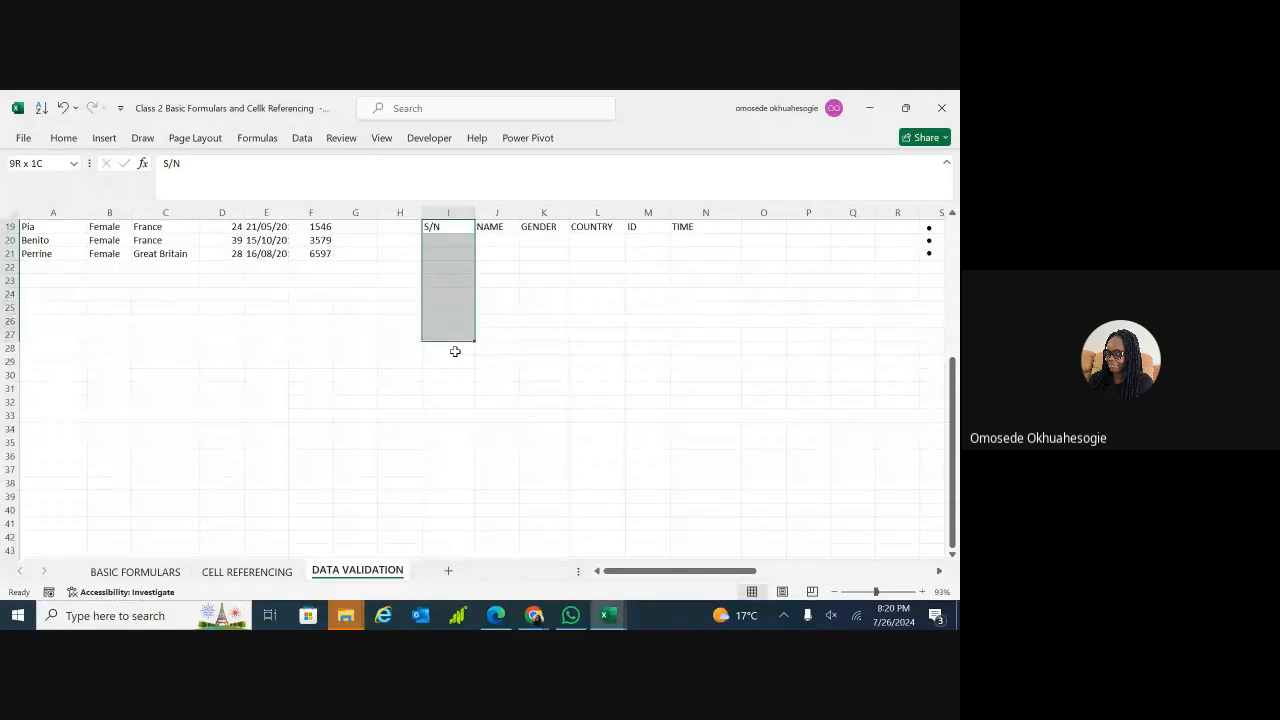
key("shift+Down")
key("shift+Right")
key("shift+Right")
key("shift+Right")
key("shift+Right")
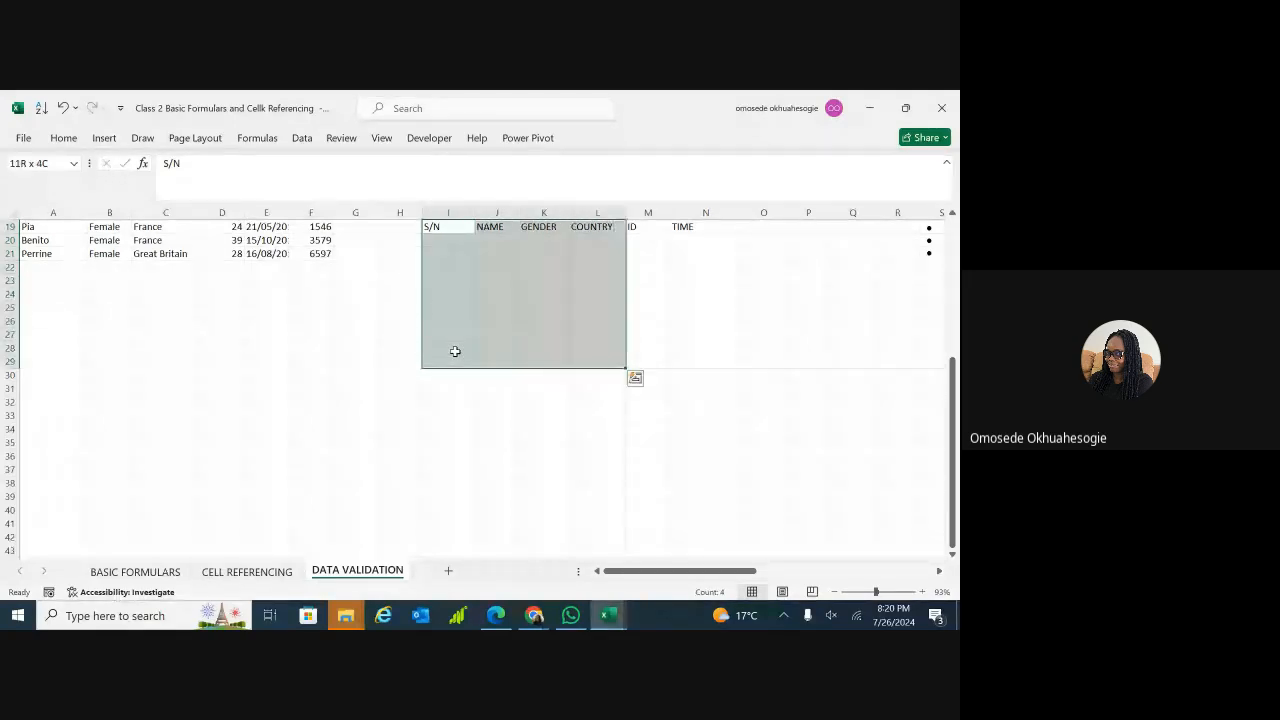
key("shift+Right")
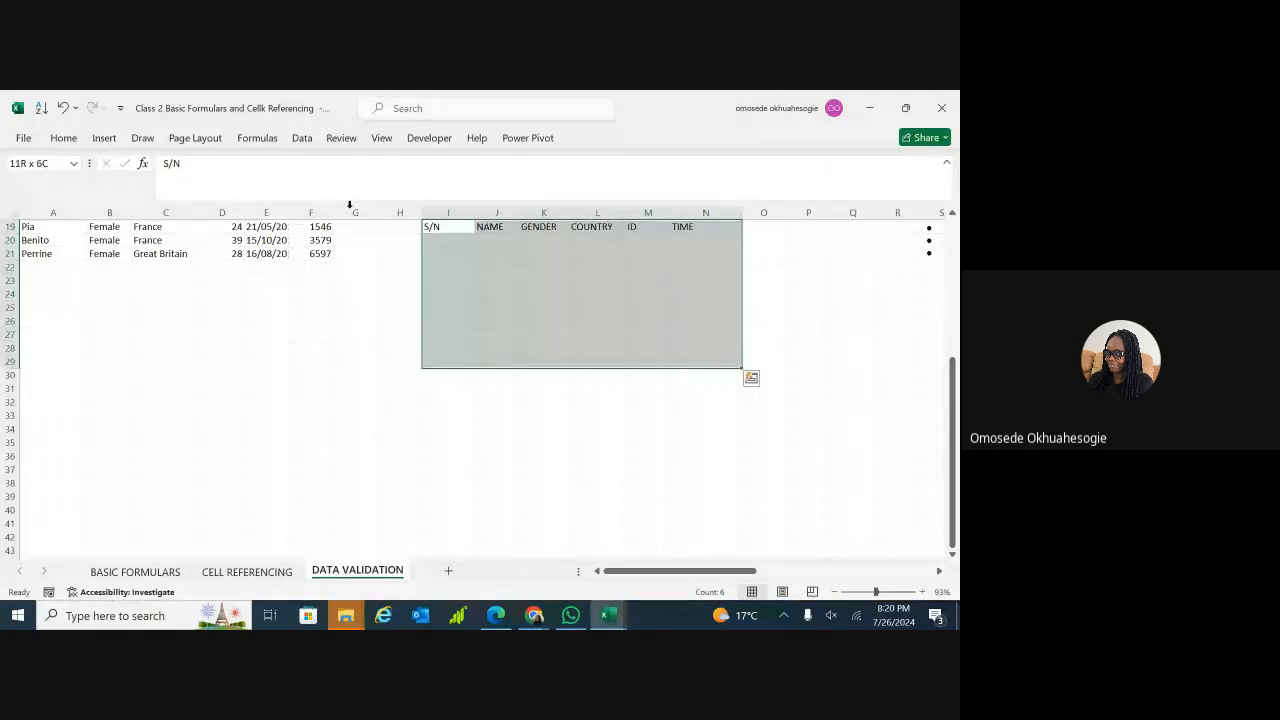
left_click(63, 138)
left_click(224, 166)
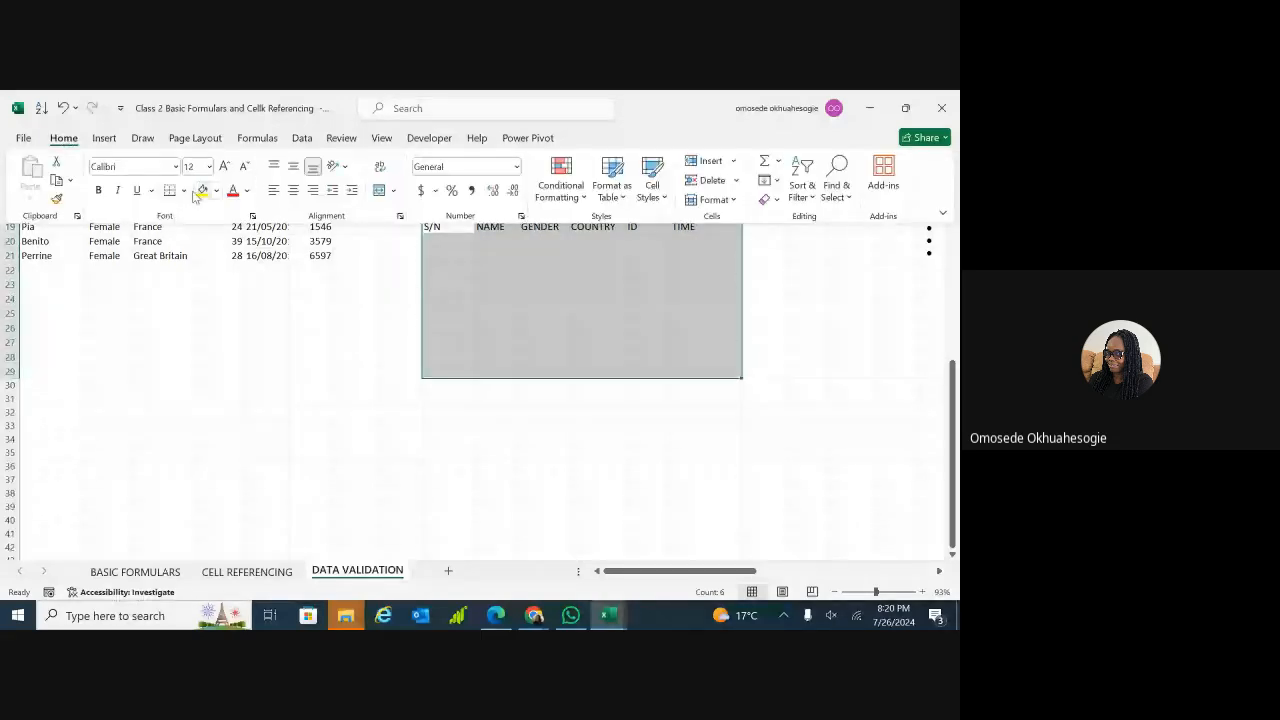
left_click(185, 191)
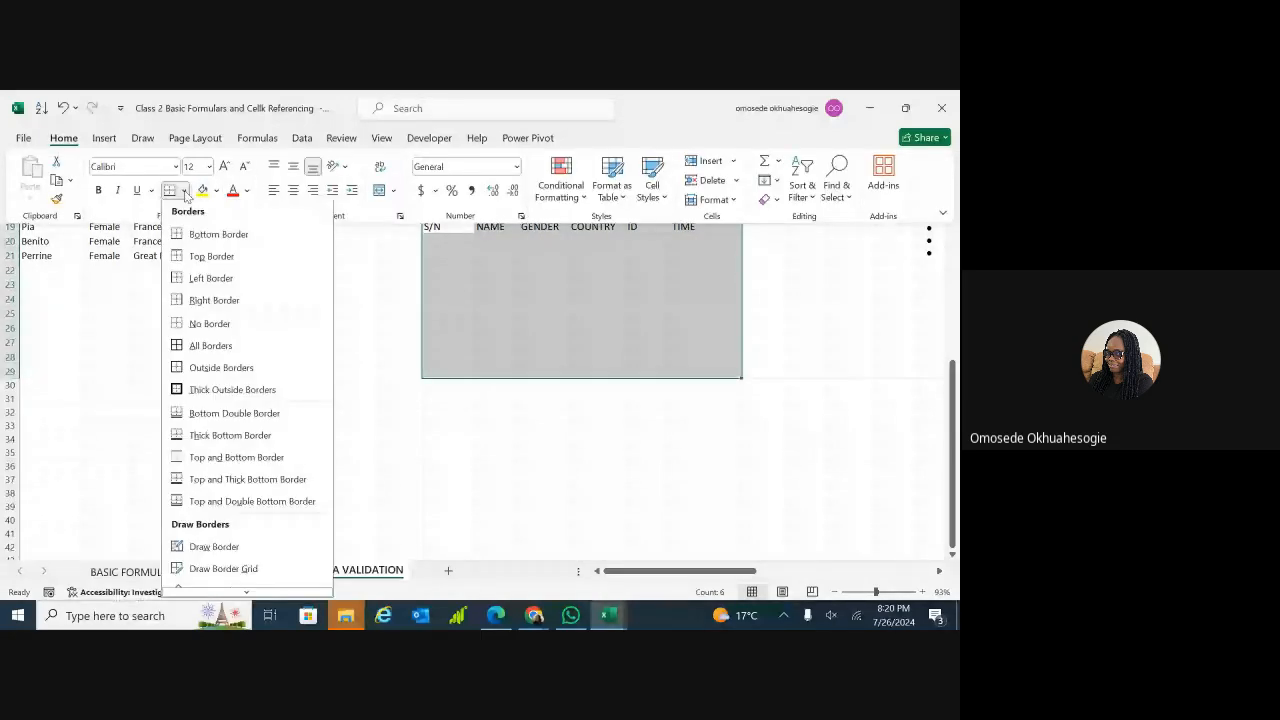
left_click(182, 348)
left_click(380, 338)
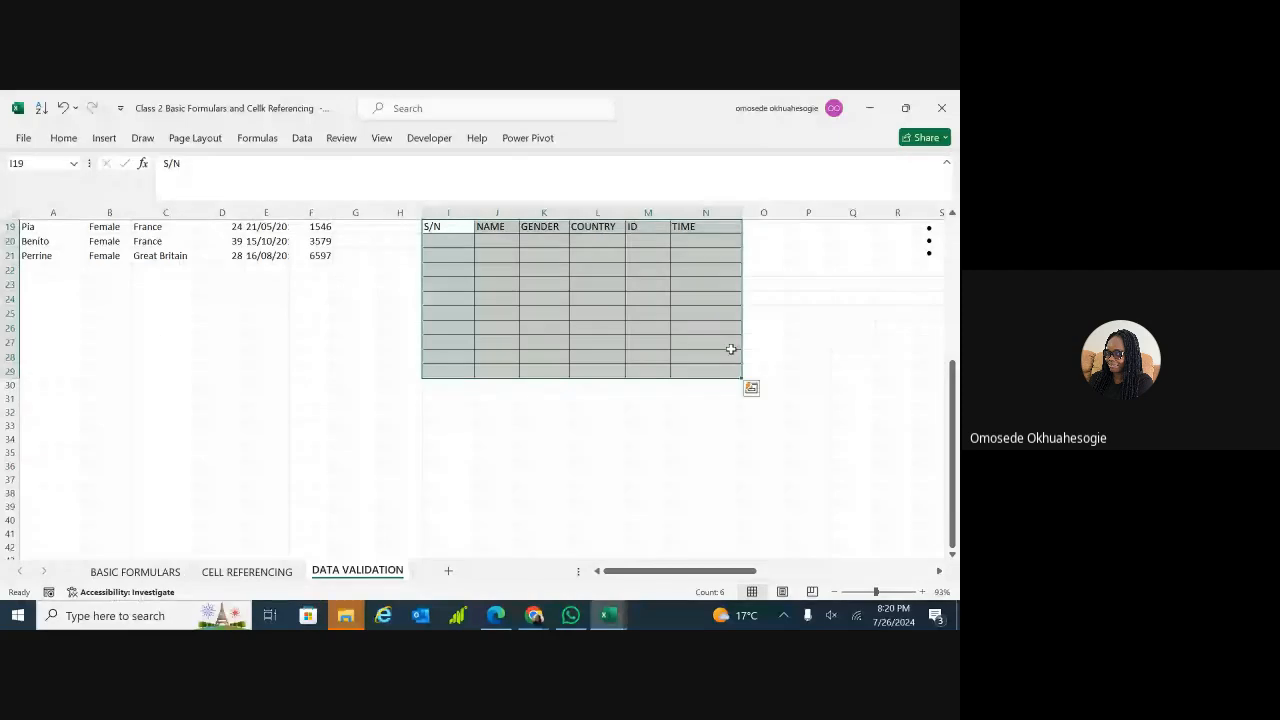
left_click_drag(953, 384, 953, 355)
left_click_drag(474, 280, 738, 266)
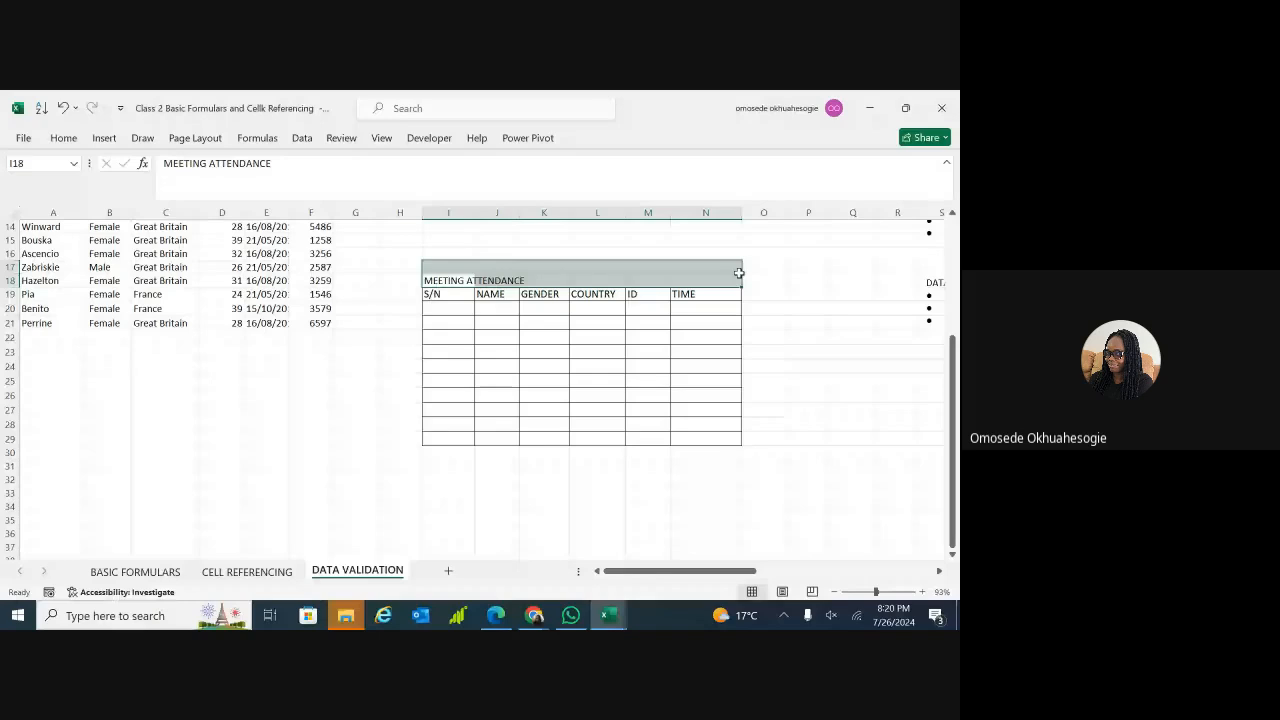
left_click(738, 266)
left_click_drag(488, 282, 738, 300)
double_click(438, 278)
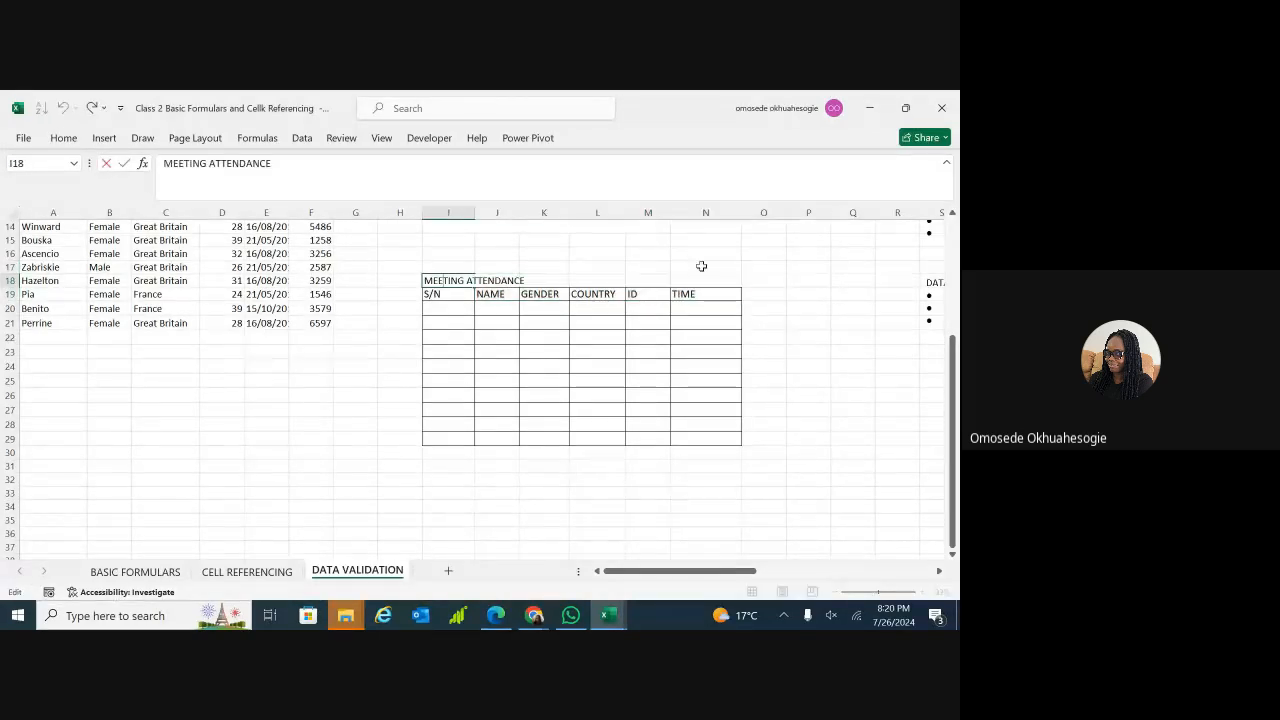
left_click(529, 320)
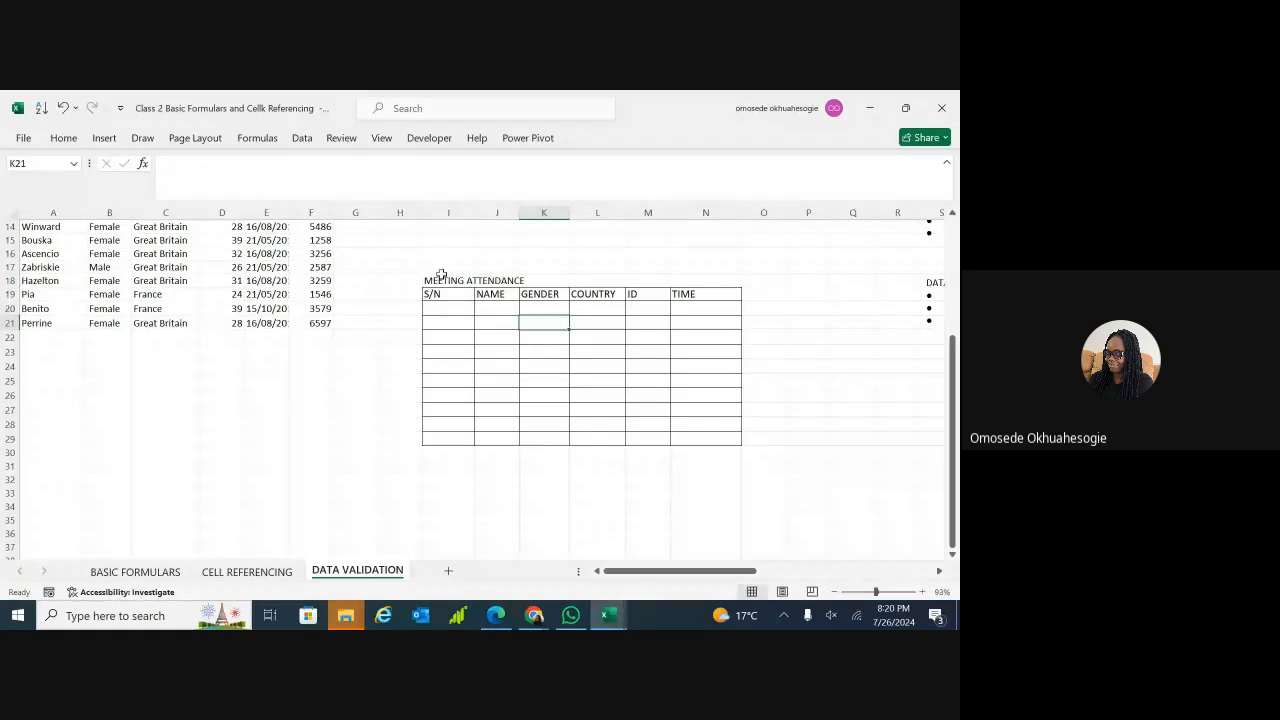
- Merge and center the MEETING ATTENDANCE title across I18:N18 above the table headings
left_click_drag(441, 276, 715, 281)
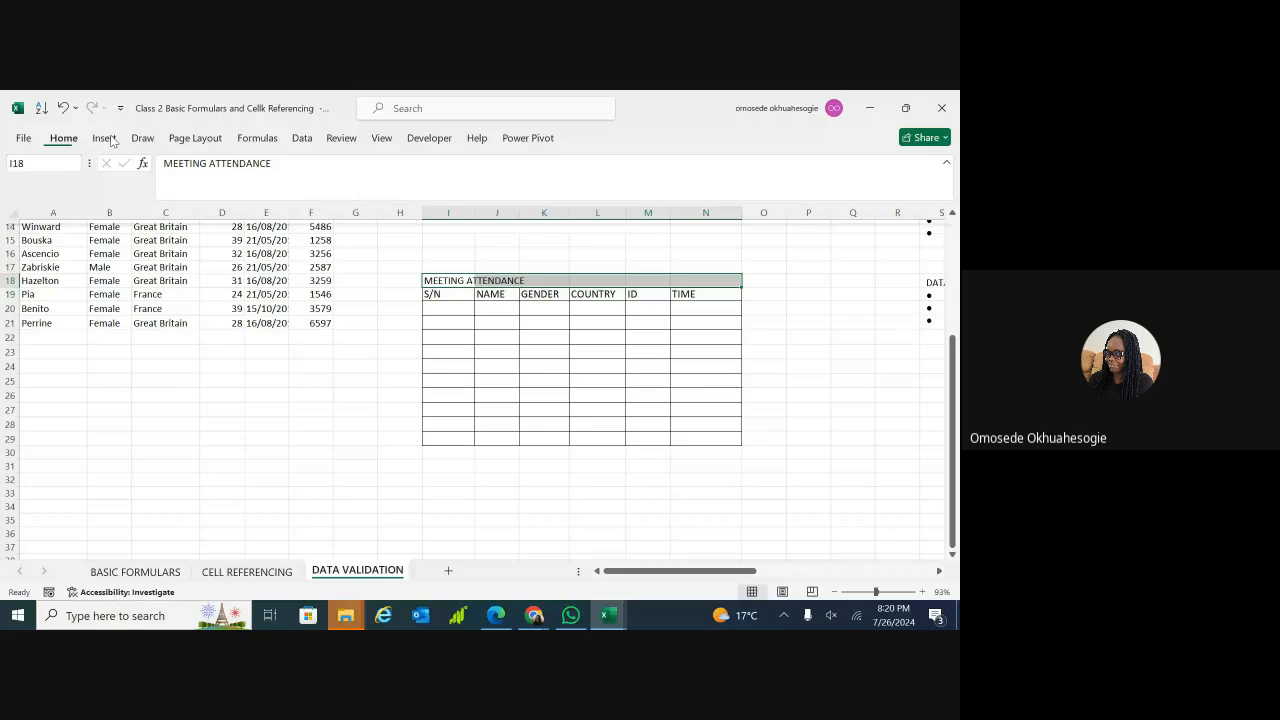
left_click(380, 191)
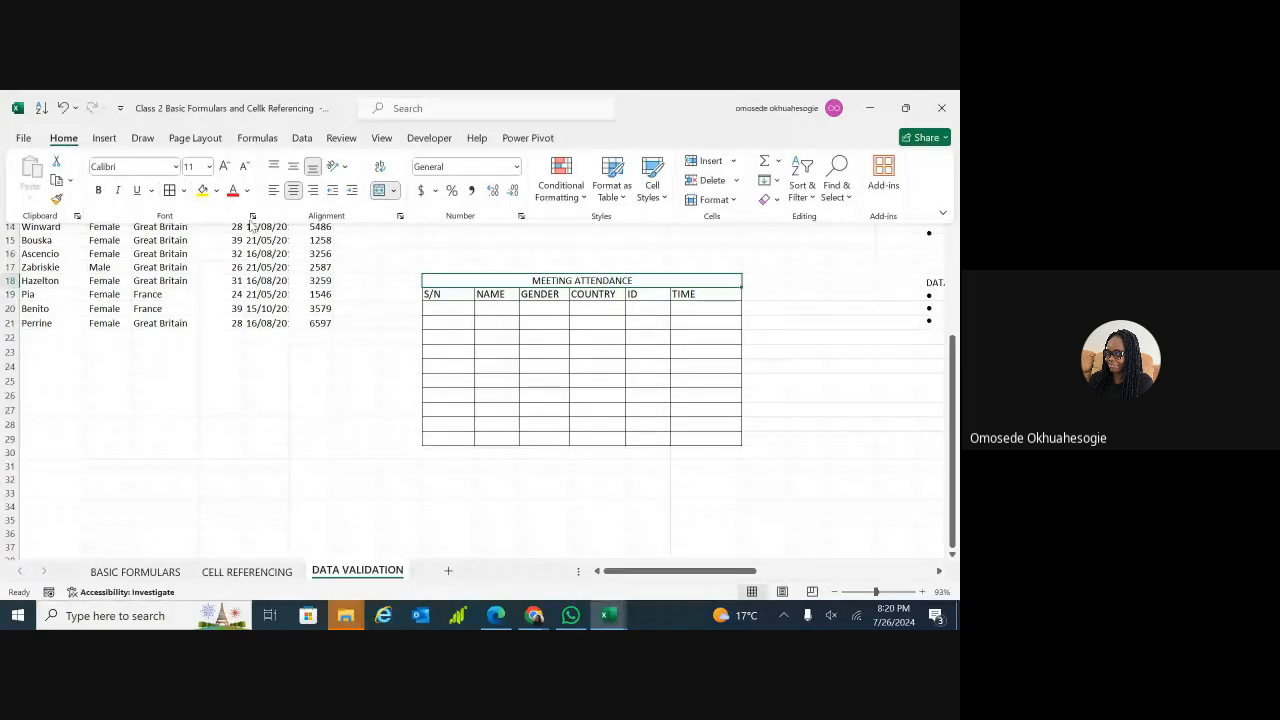
left_click(384, 363)
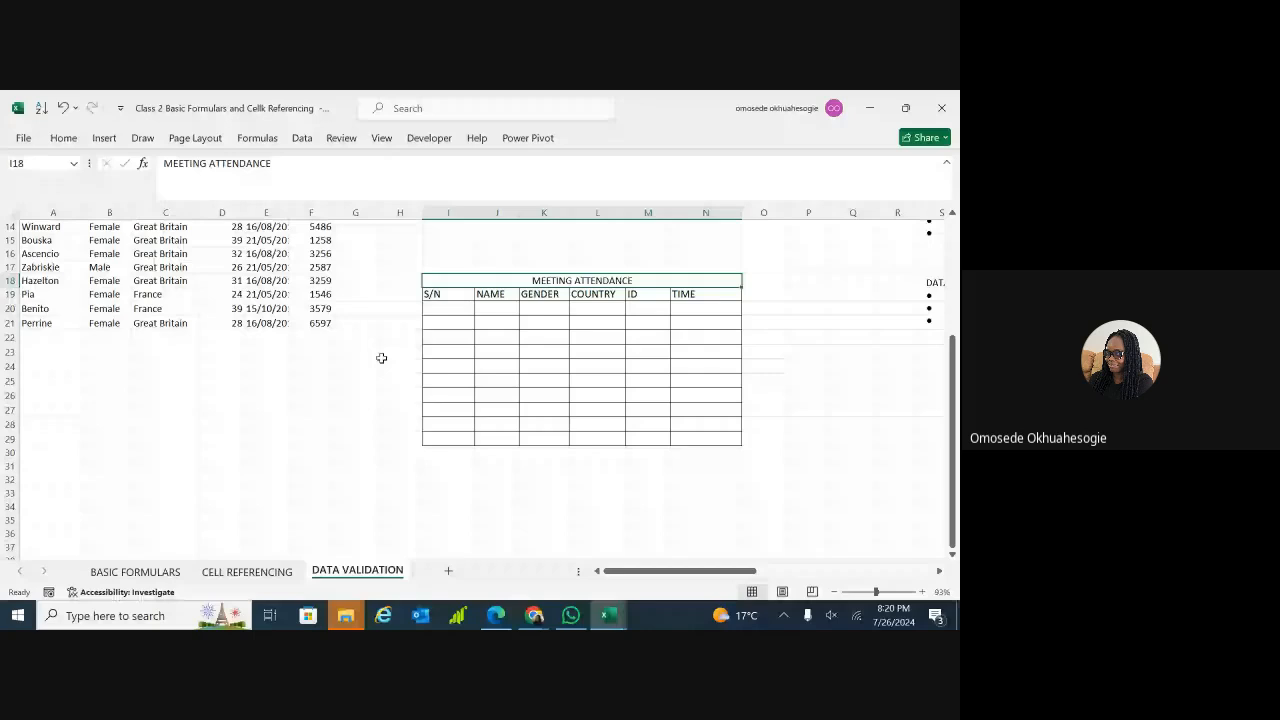
scroll(481, 326, "up", 5)
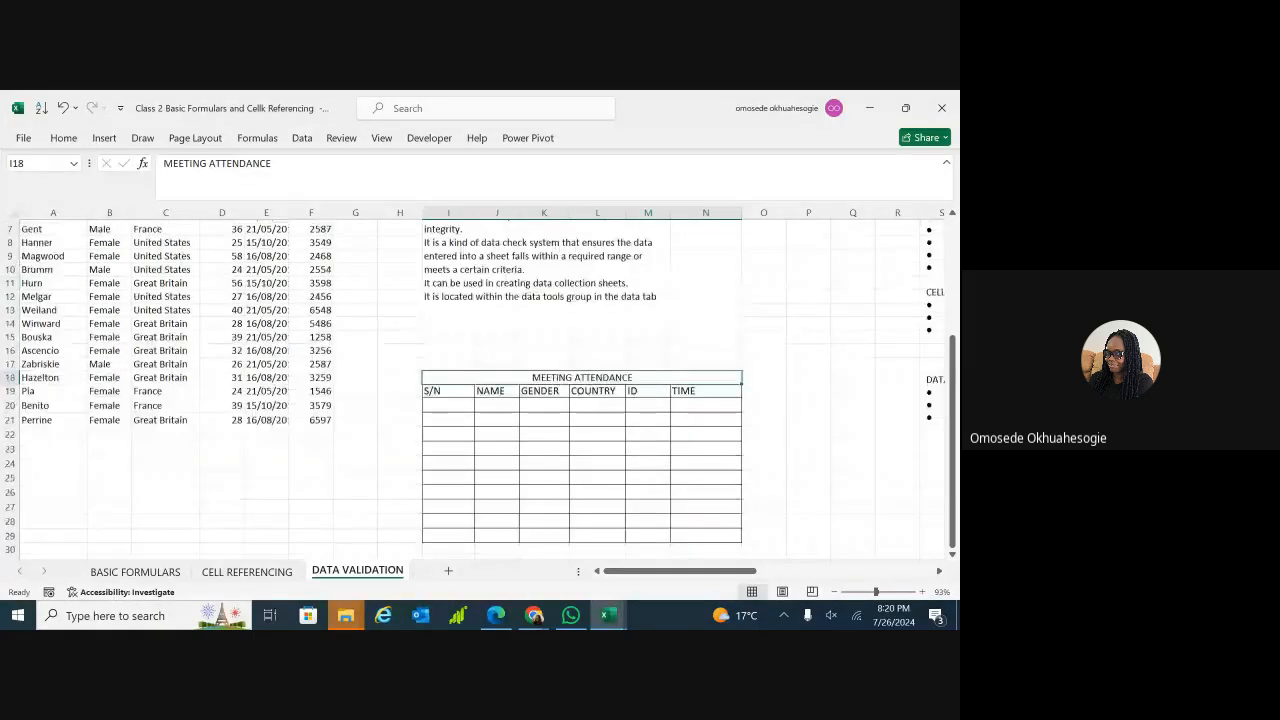
scroll(481, 326, "down", 2)
scroll(481, 326, "up", 2)
scroll(481, 326, "down", 2)
scroll(481, 326, "down", 2)
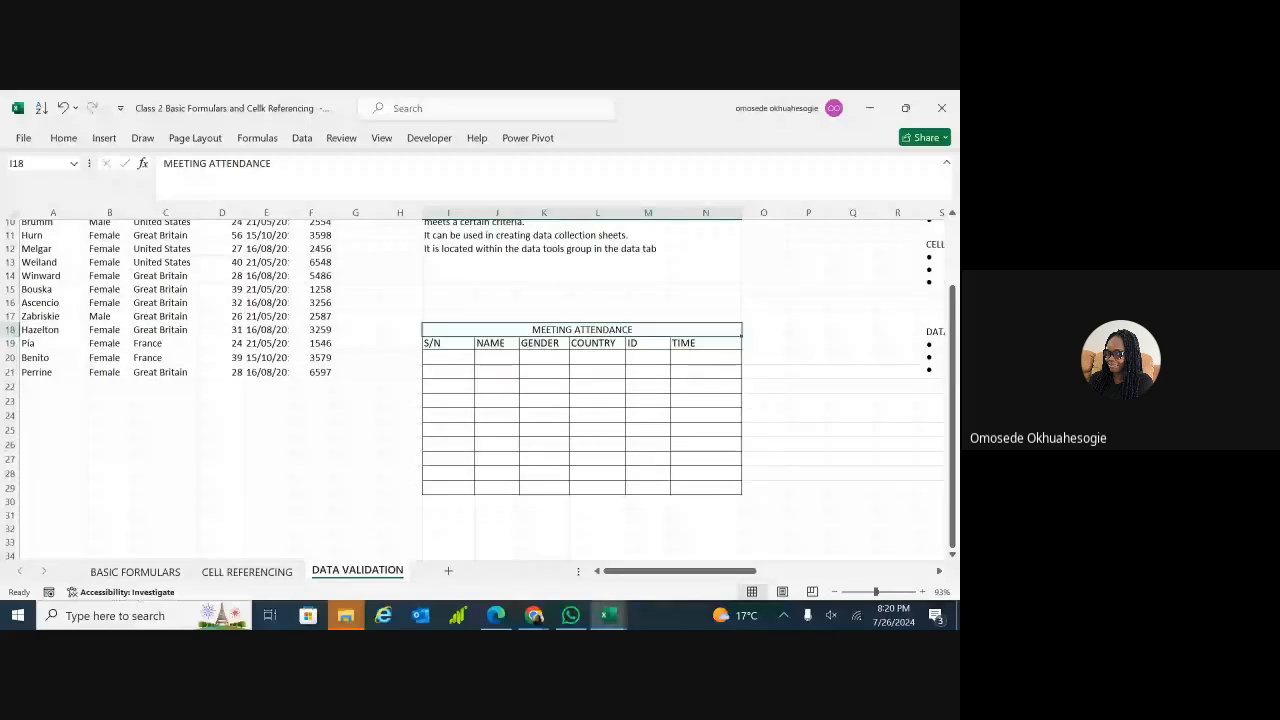
scroll(483, 279, "down", 1)
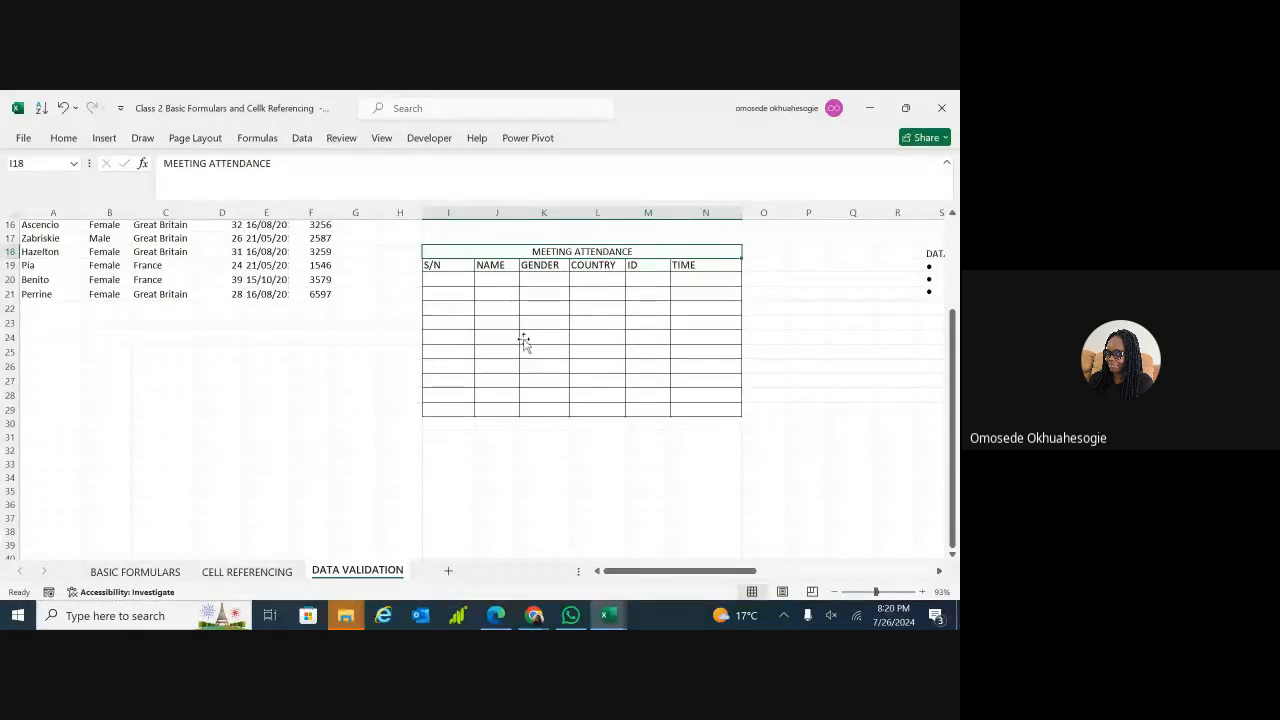
left_click(408, 266)
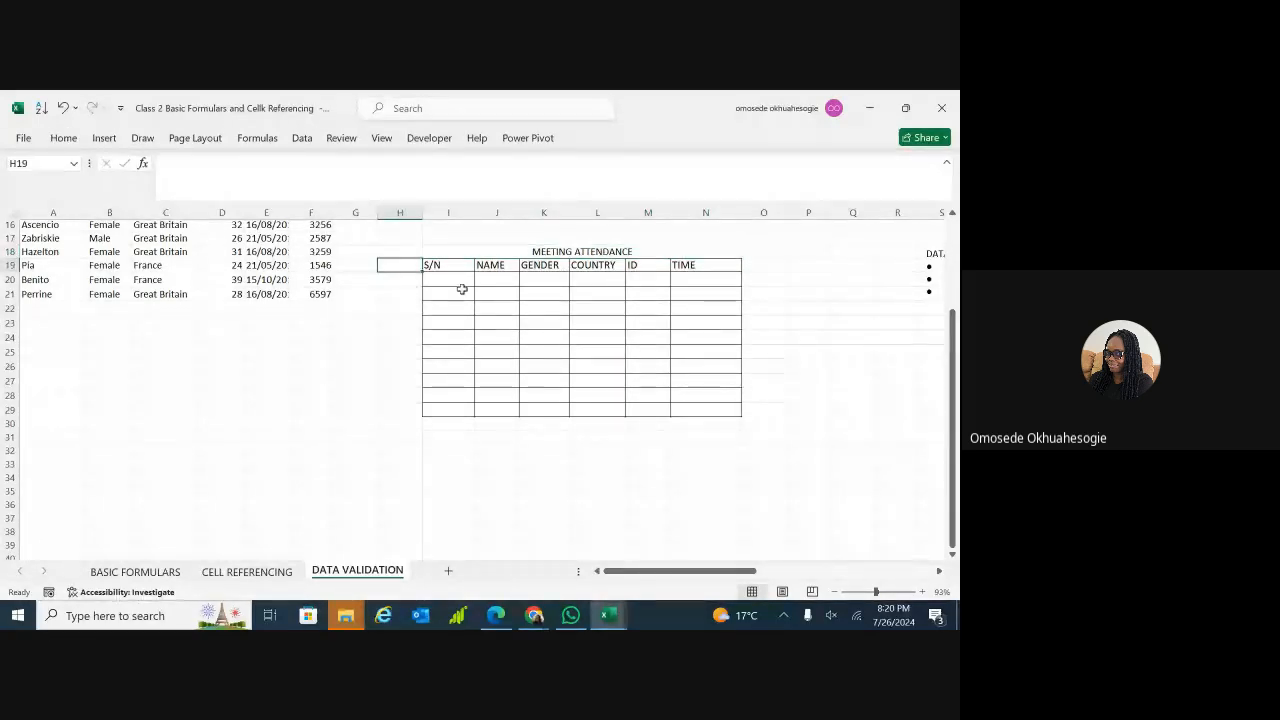
left_click(608, 277)
scroll(607, 277, "up", 3)
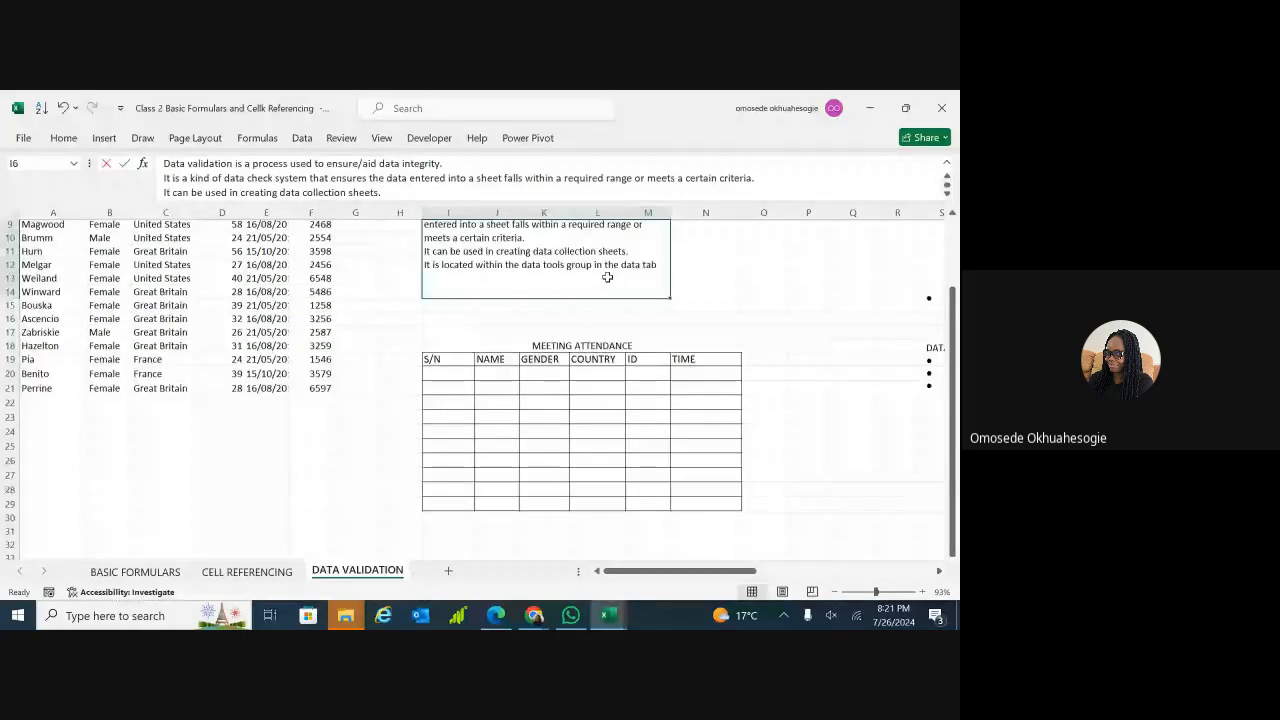
- Try to set up data validation for the empty cells L20:L29 under the COUNTRY heading
left_click(589, 421)
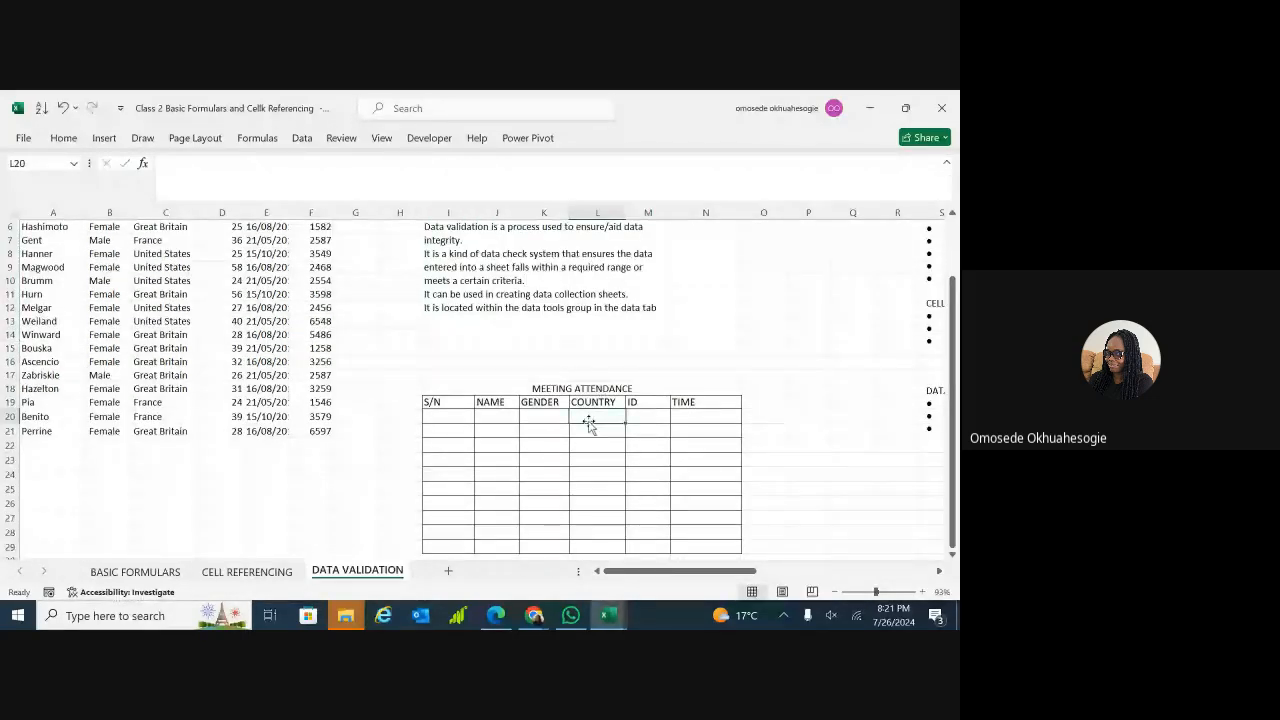
left_click_drag(596, 419, 596, 547)
scroll(596, 419, "down", 1)
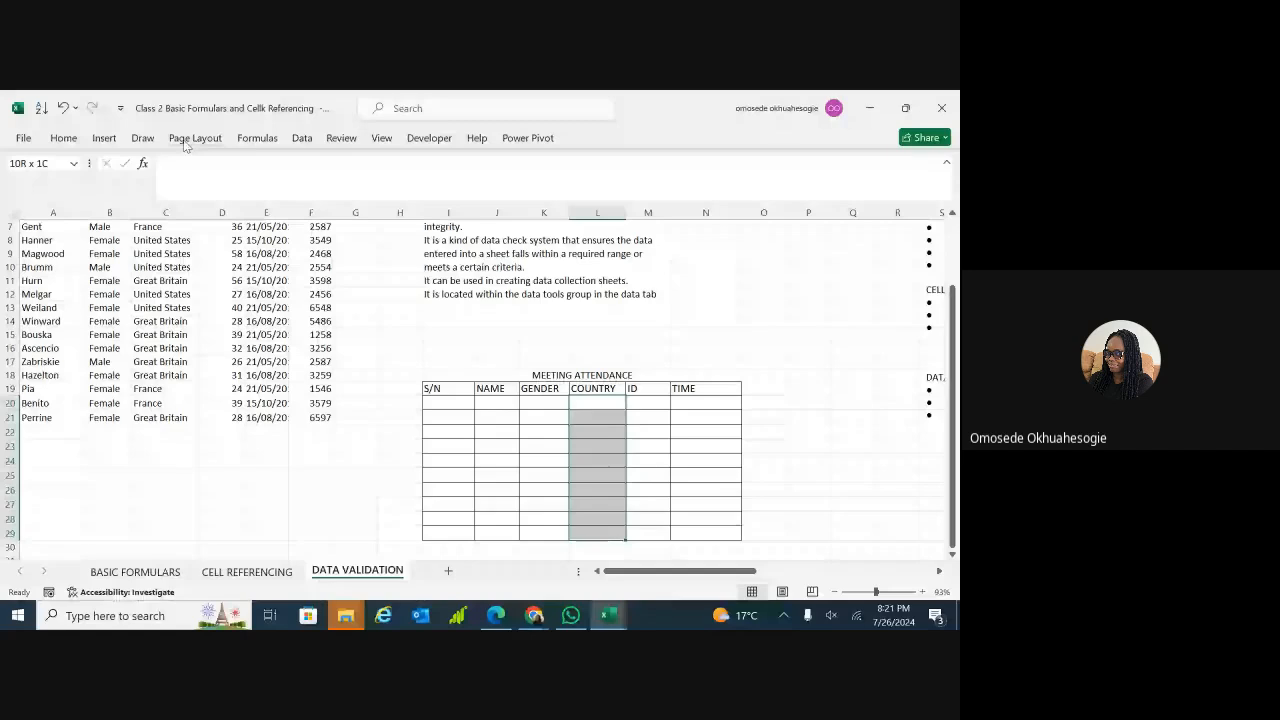
left_click(301, 139)
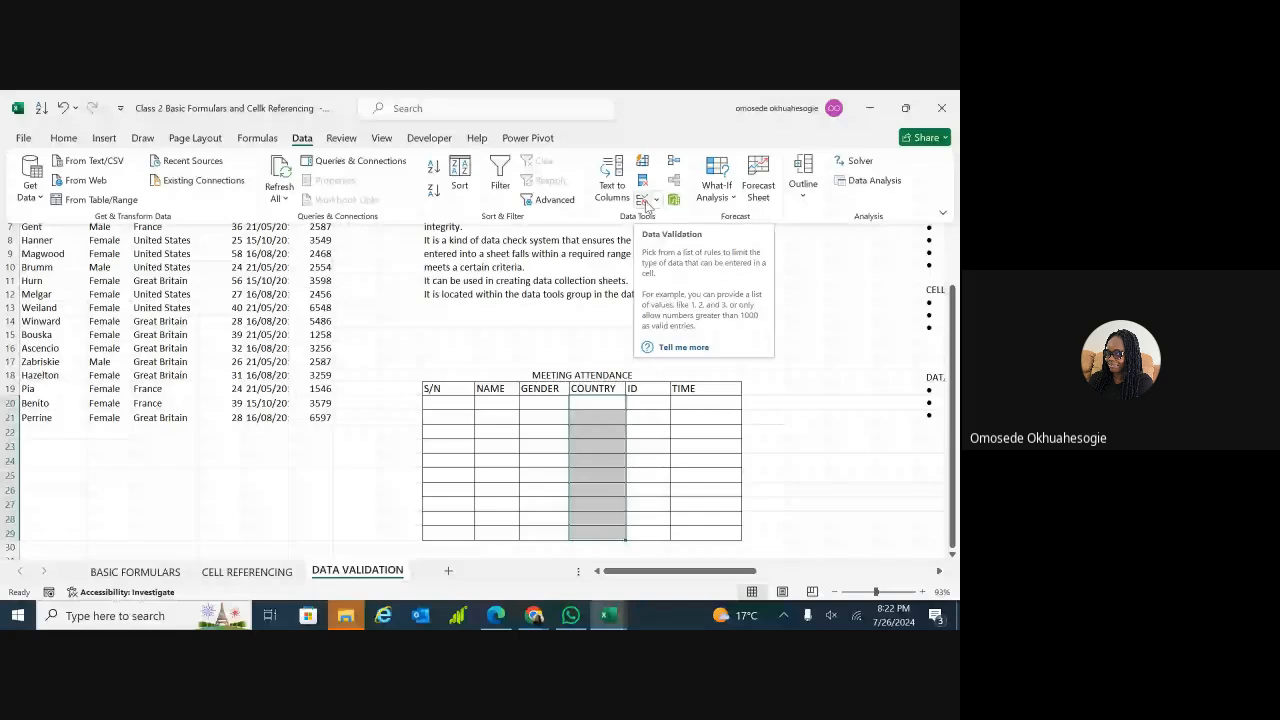
left_click(645, 202)
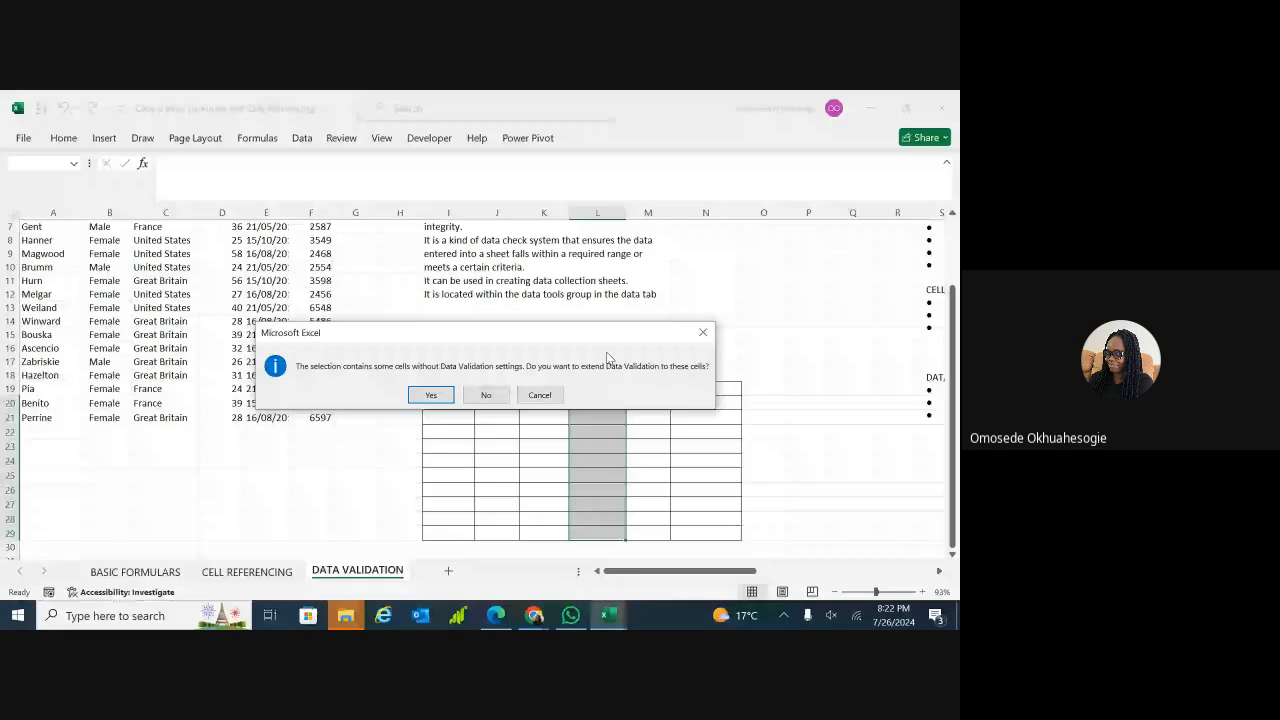
left_click(704, 334)
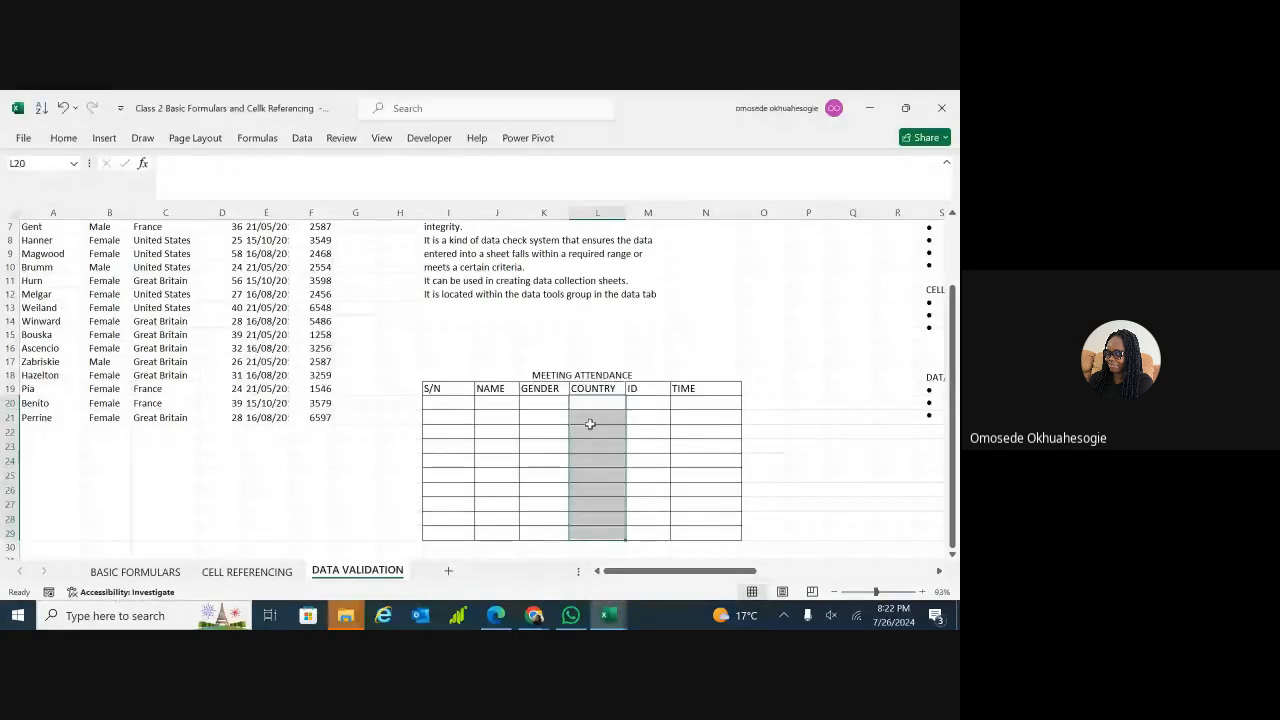
left_click(600, 402)
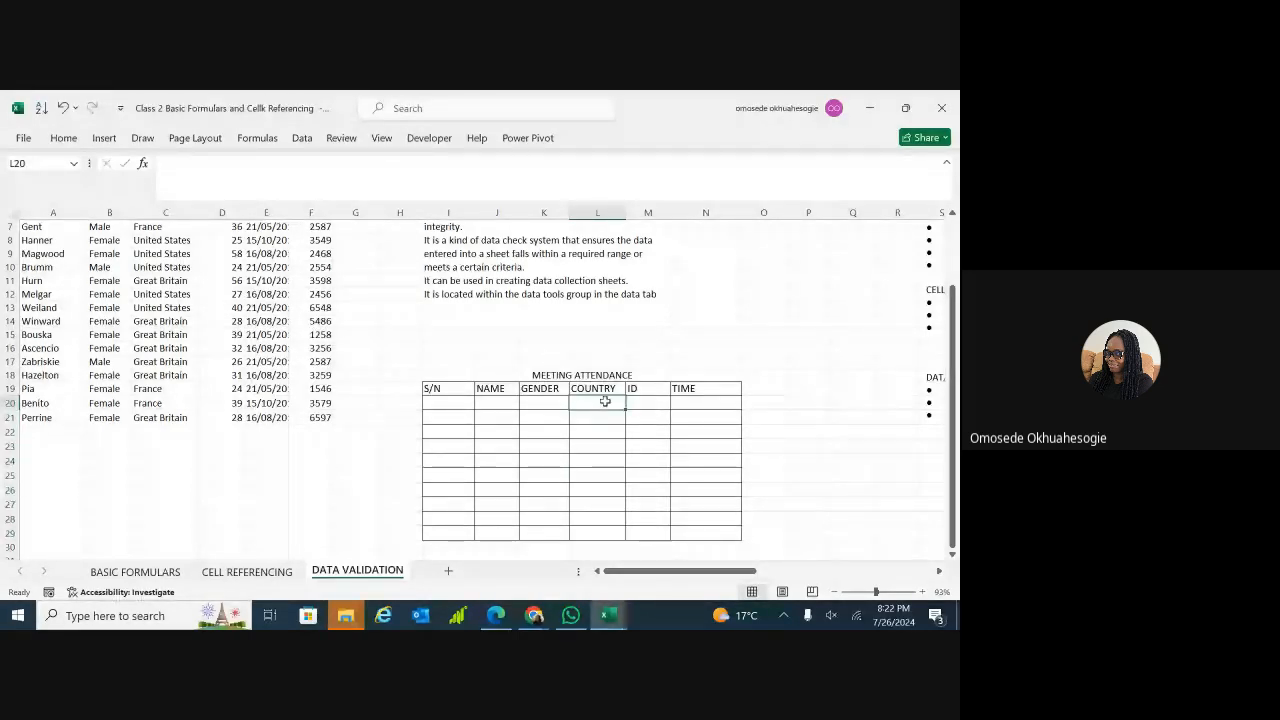
- Start data validation for the empty cells L20:L29 under the COUNTRY heading
left_click_drag(605, 401, 597, 503)
key("shift+Down")
key("shift+Down")
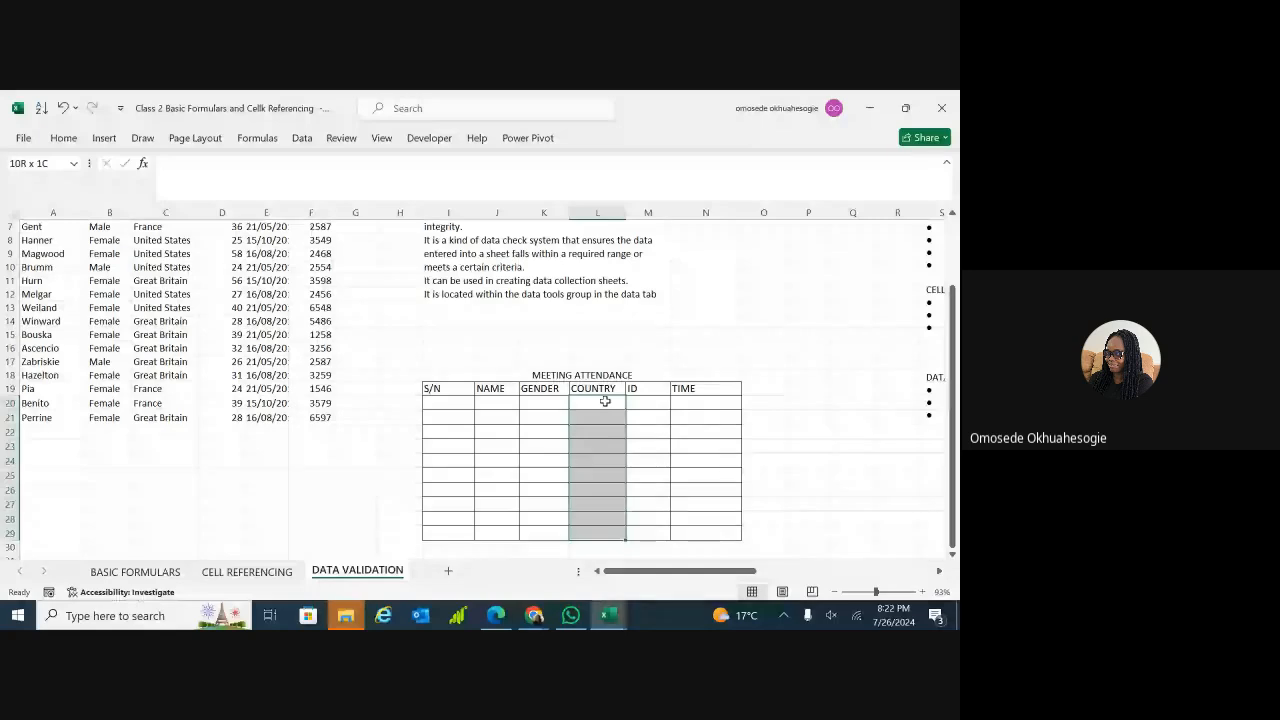
left_click(298, 143)
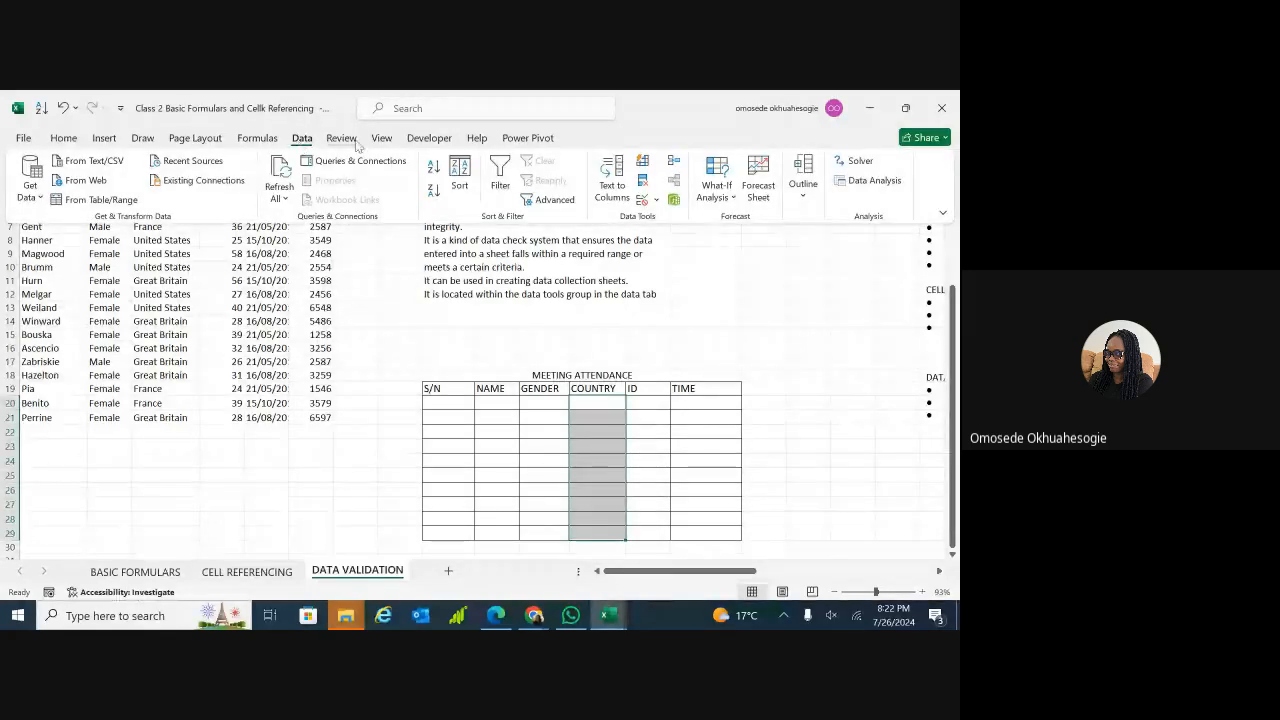
left_click(656, 201)
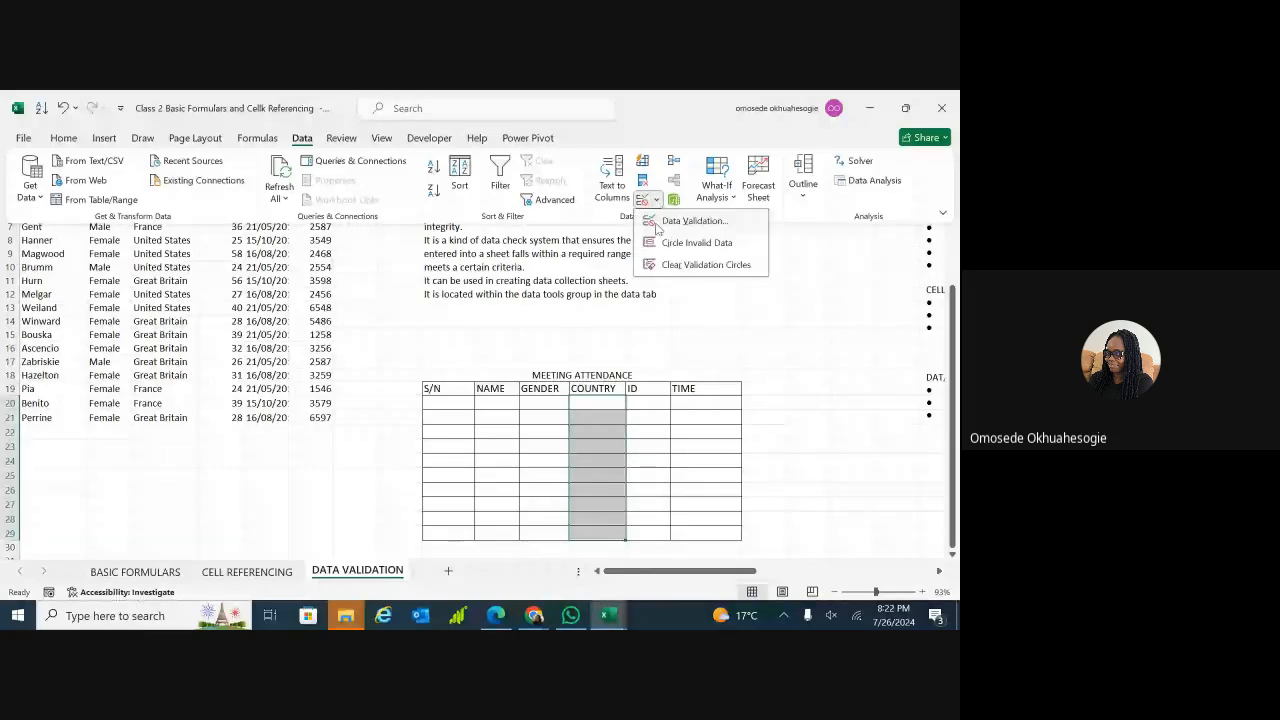
left_click(656, 228)
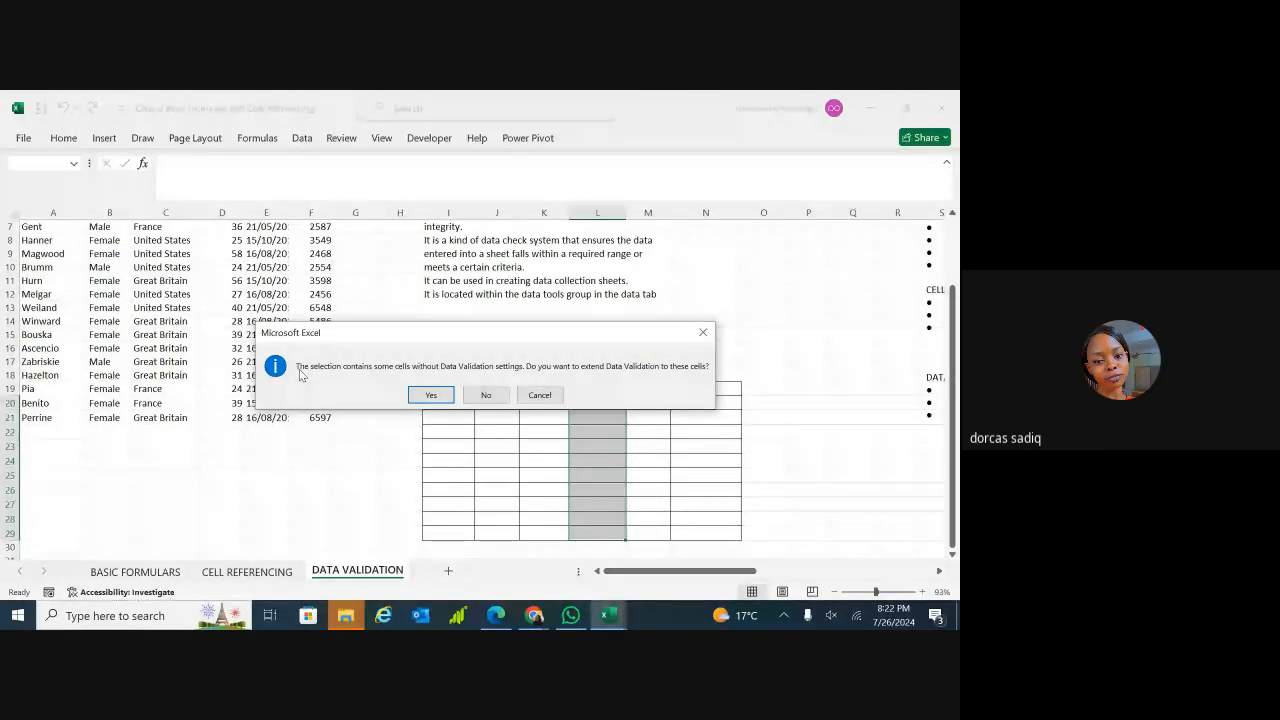
- Switch the computer's Wi-Fi connection to the iPhone hotspot and check the available networks
left_click(857, 616)
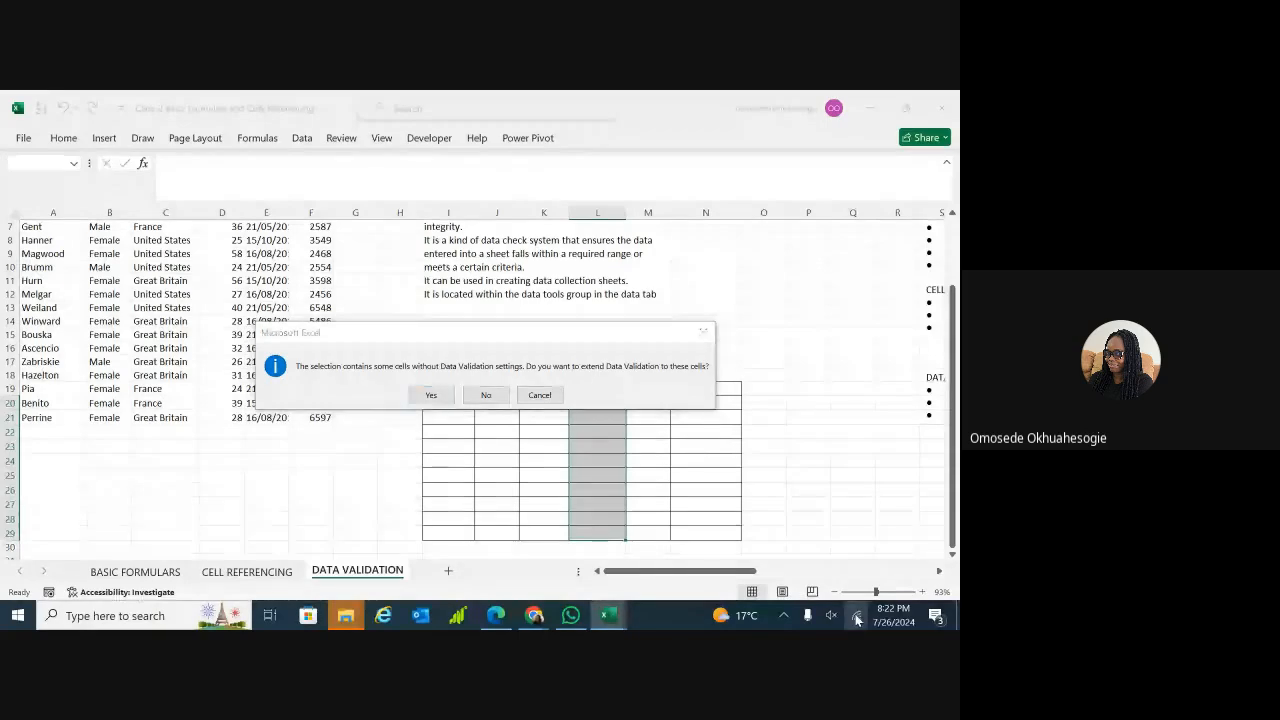
left_click(857, 616)
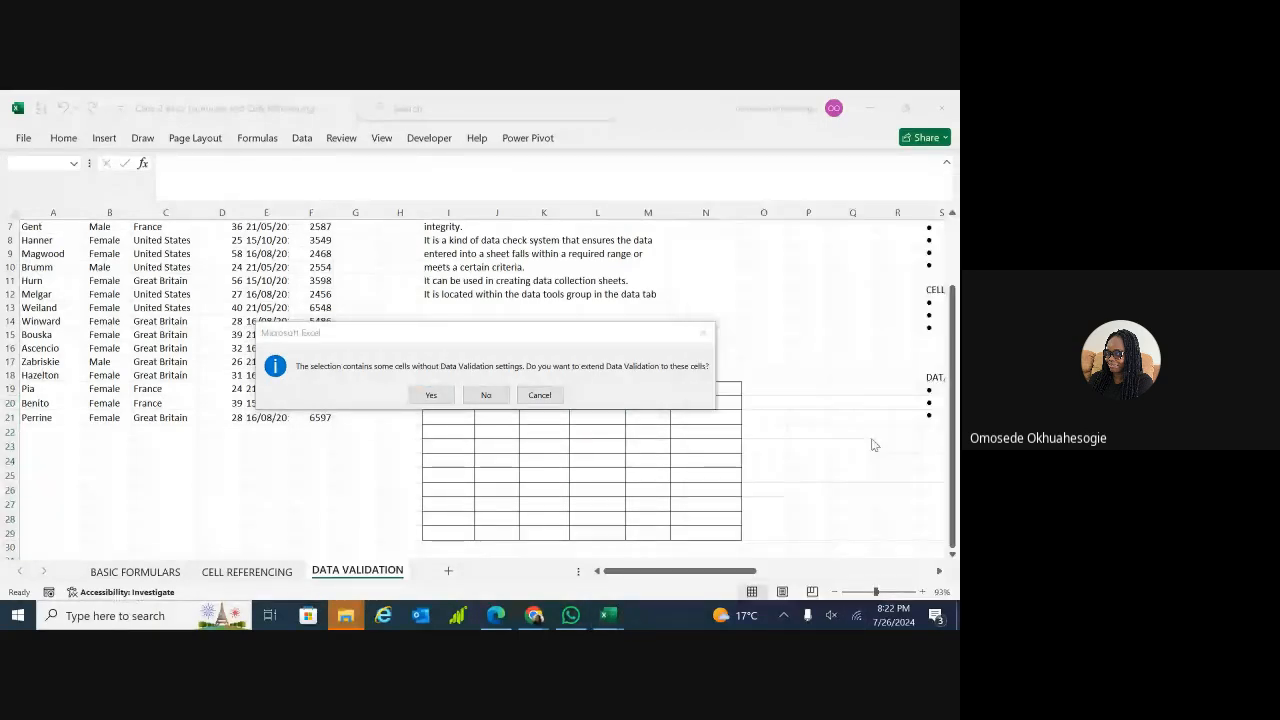
left_click(857, 617)
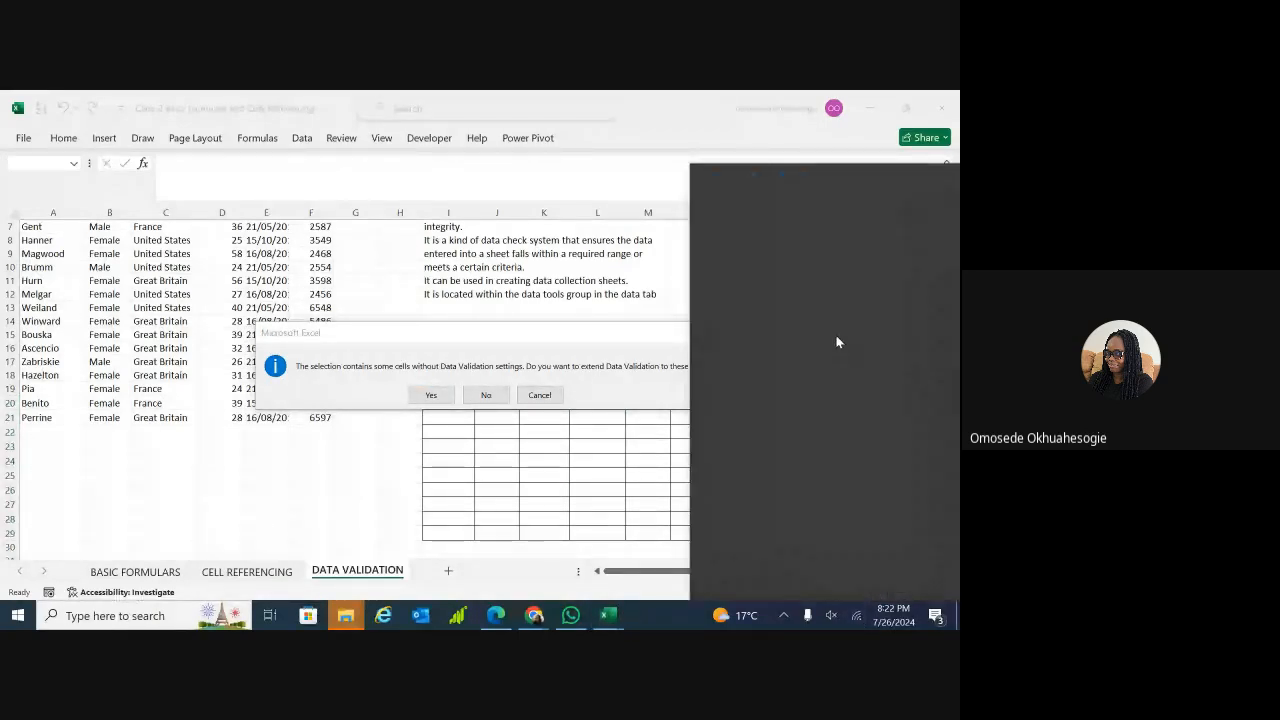
left_click(758, 348)
left_click(894, 357)
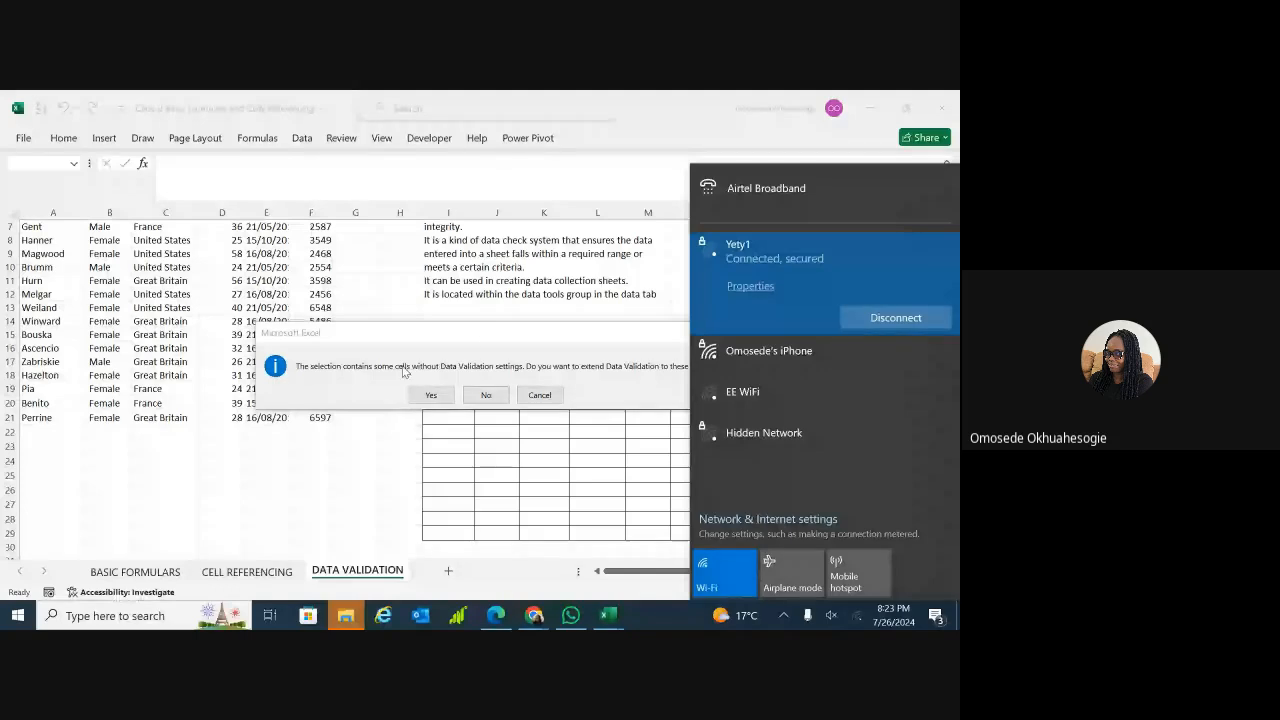
left_click(497, 335)
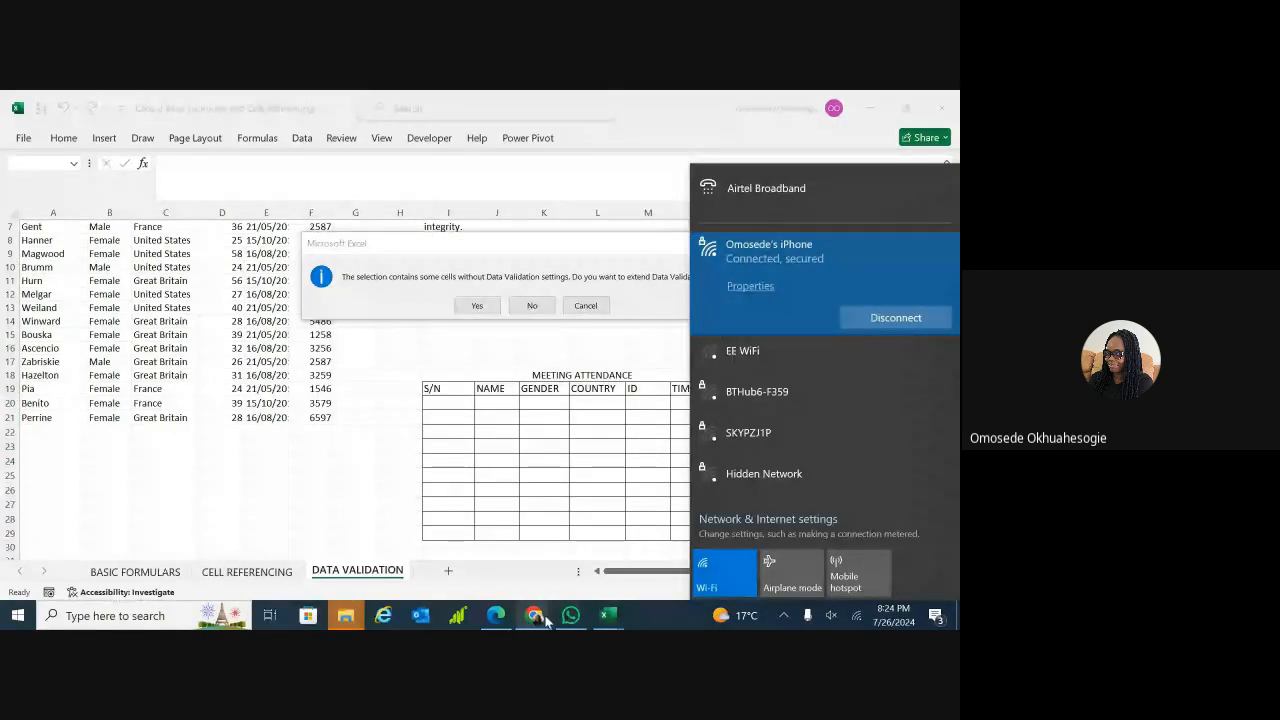
left_click(525, 580)
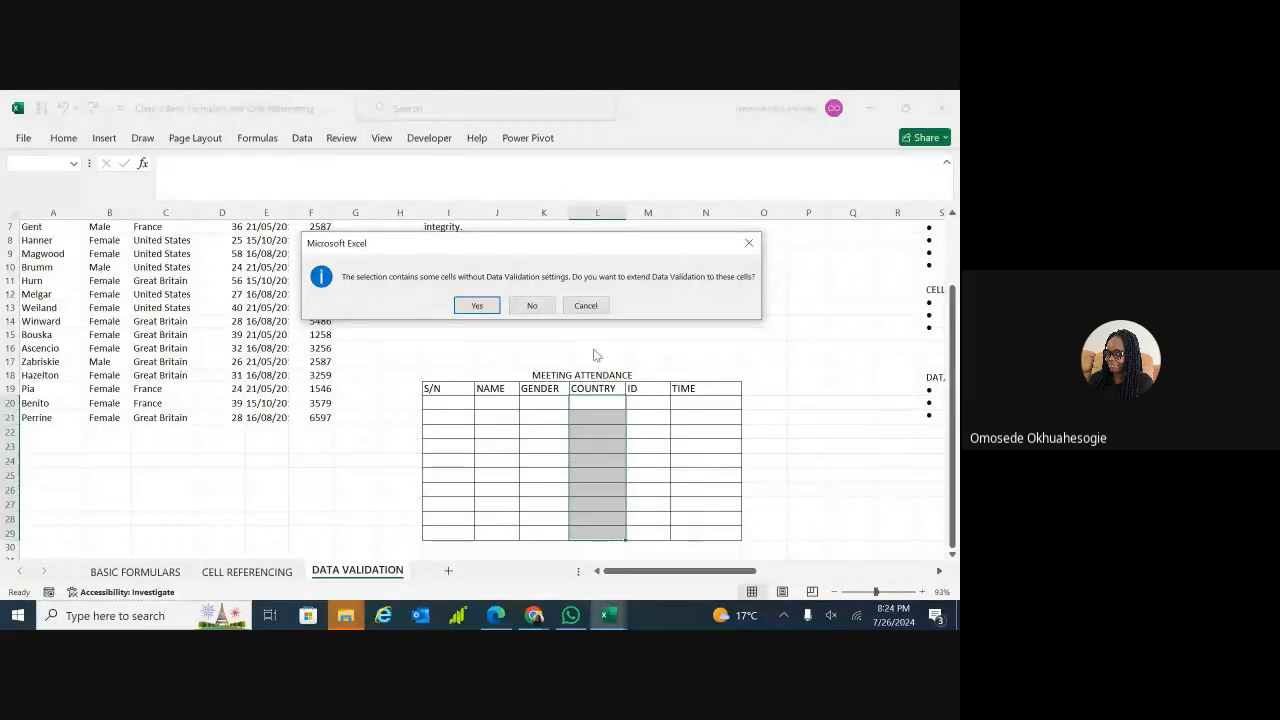
left_click(855, 617)
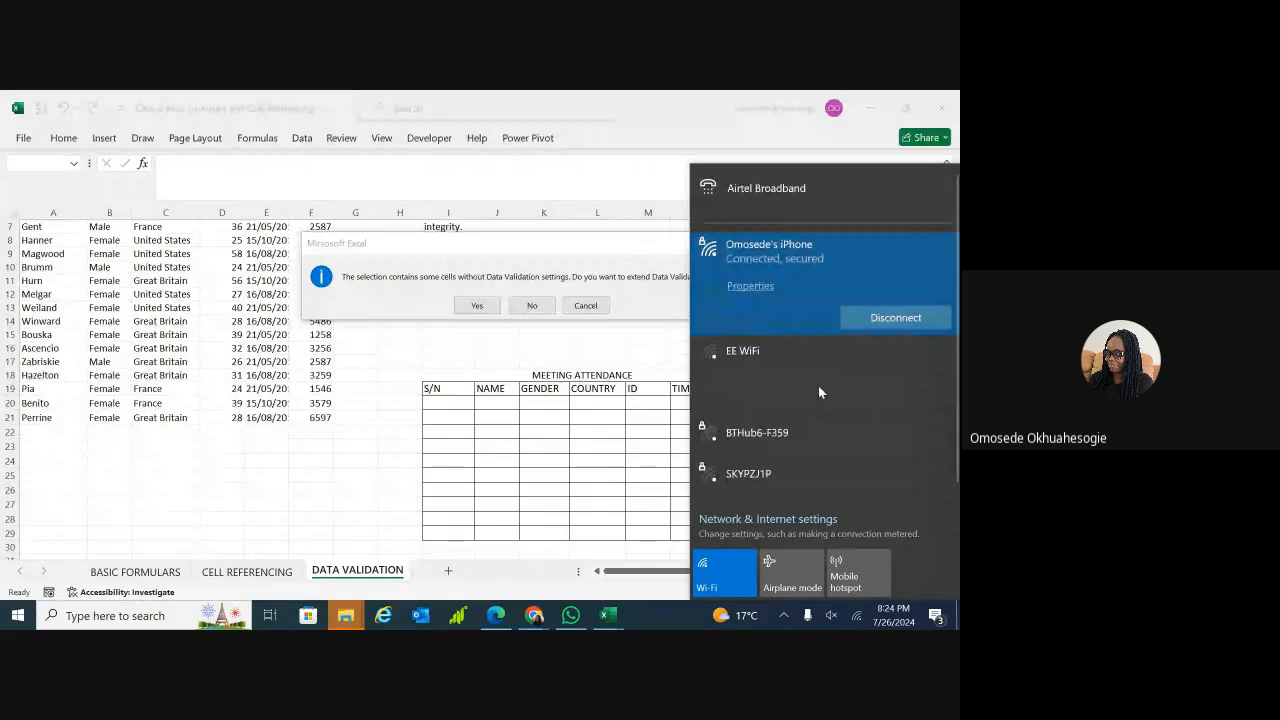
left_click(581, 262)
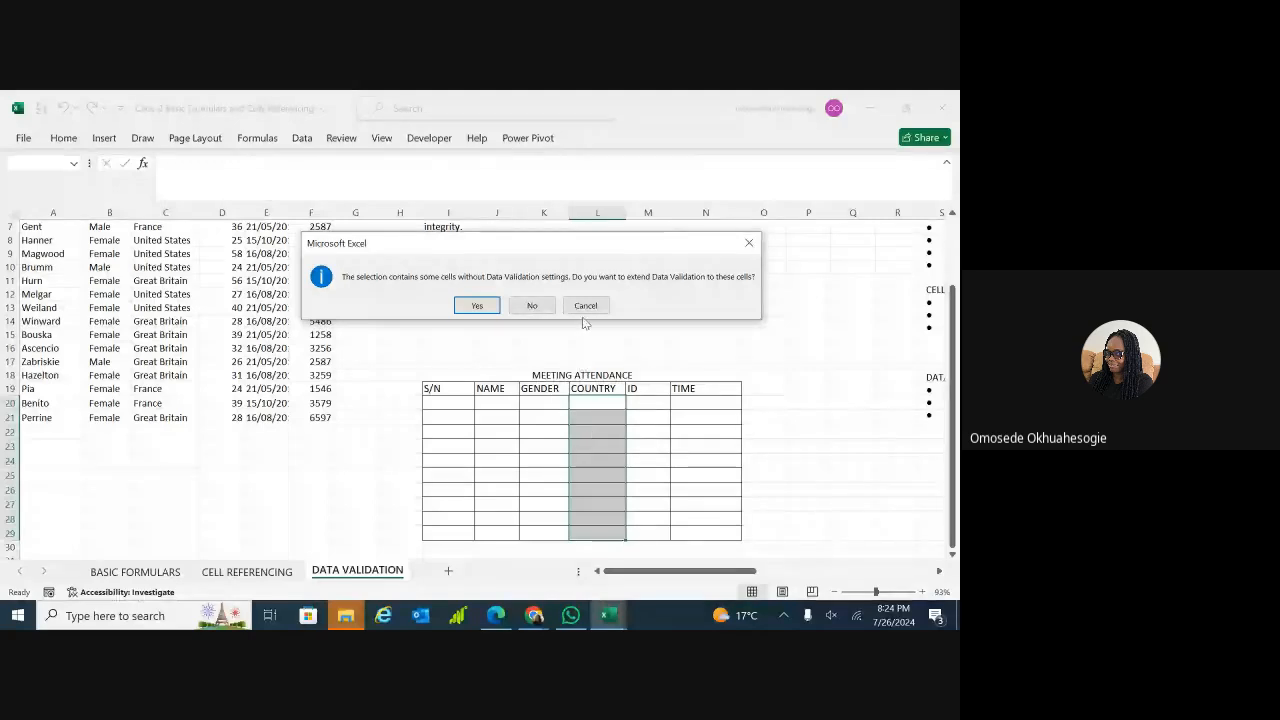
- Decline extending the existing validation settings and allow only List values for the COUNTRY cells
left_click(531, 304)
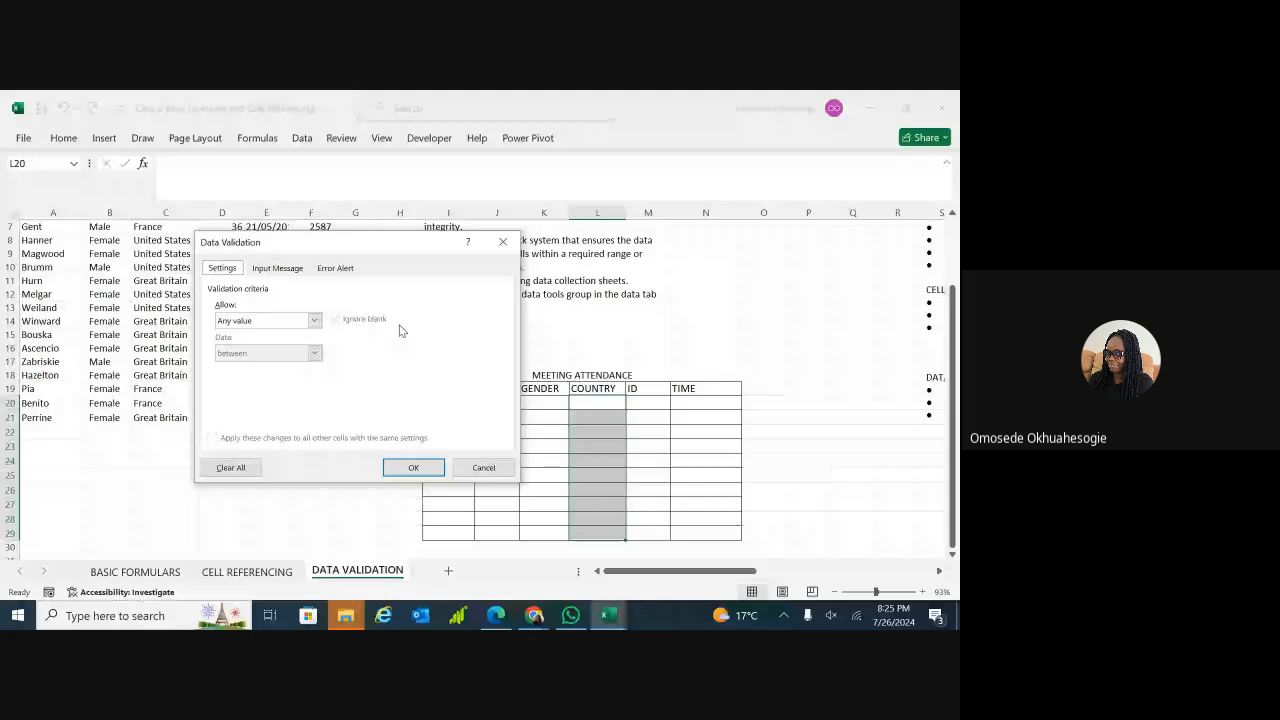
left_click(313, 321)
left_click(313, 321)
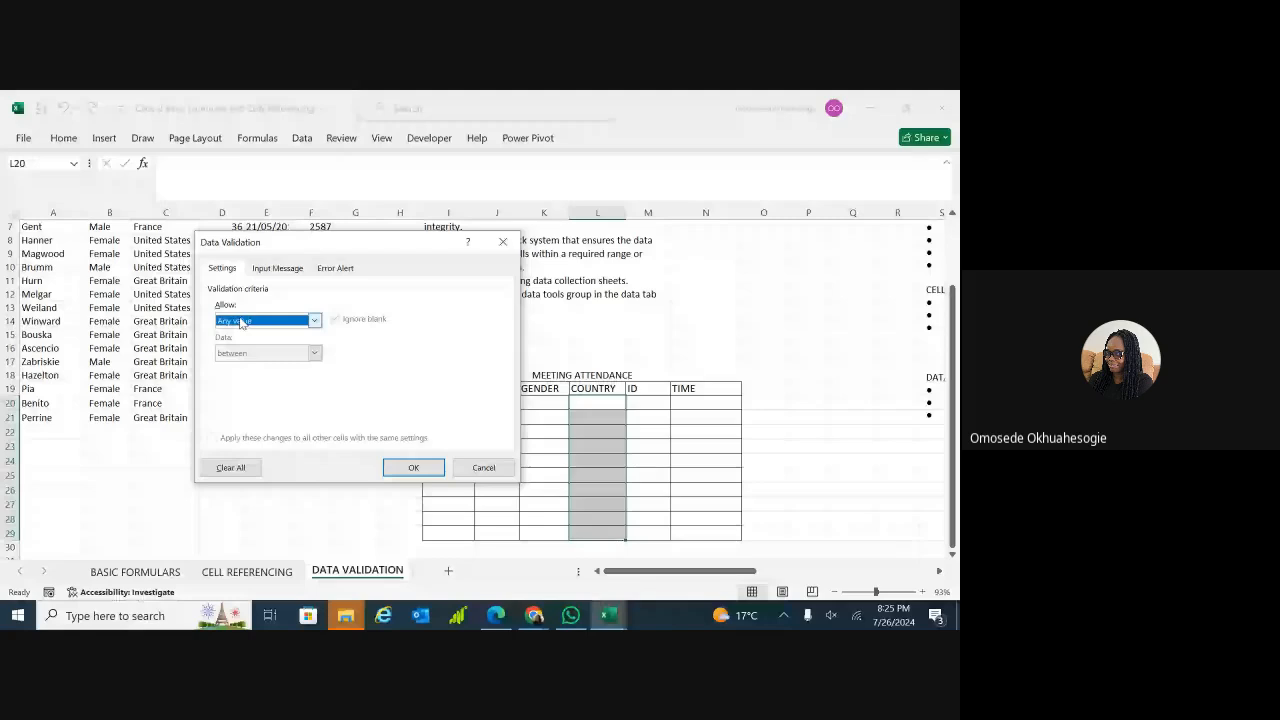
left_click(314, 321)
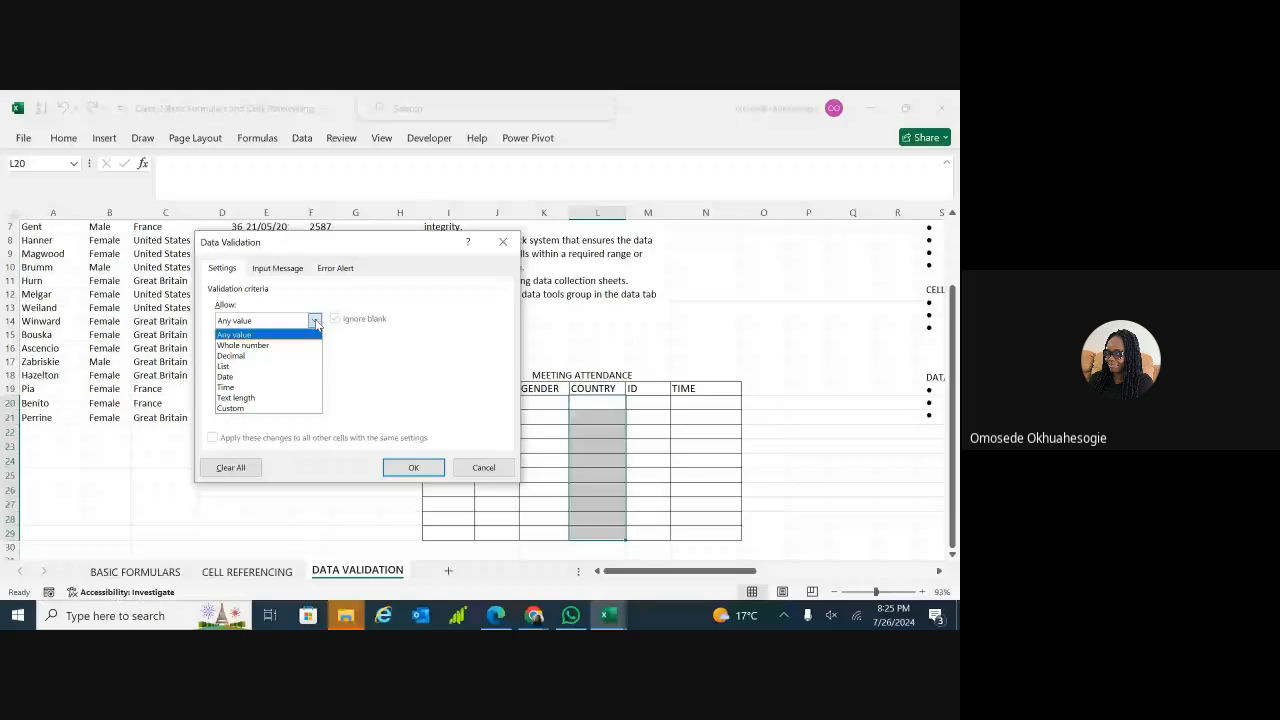
left_click(268, 370)
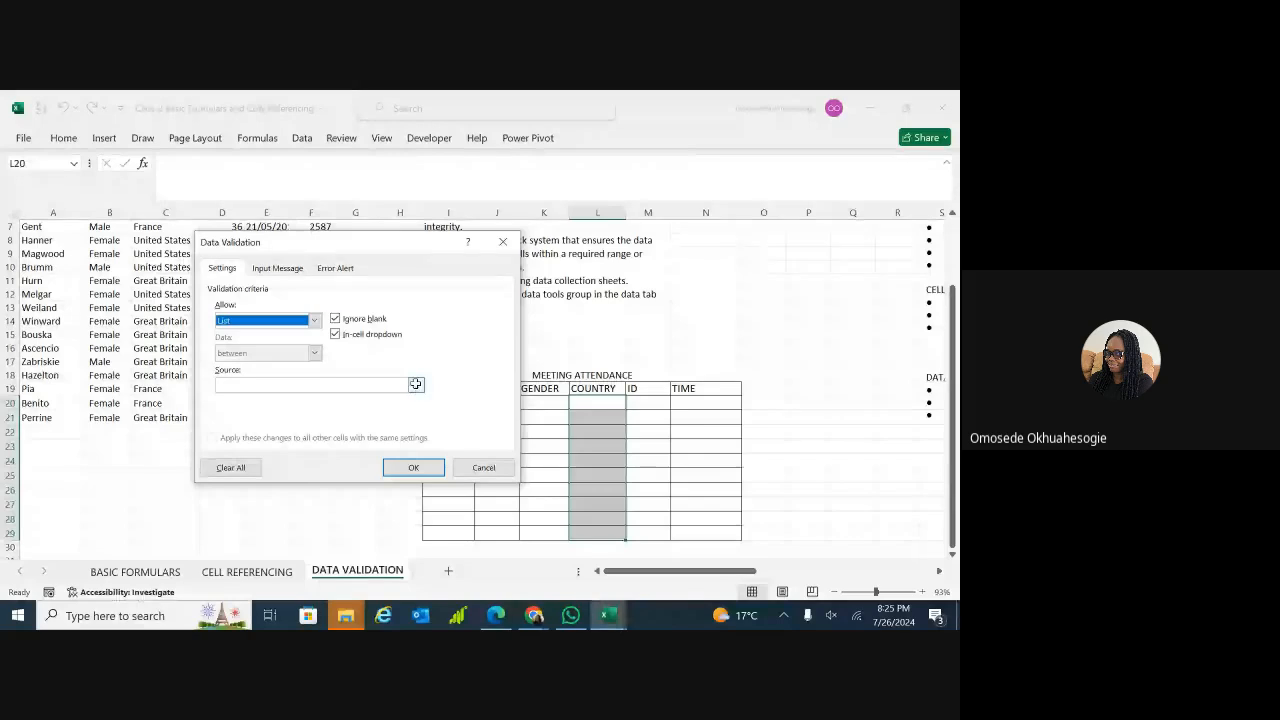
- Use the source data's Country entries =$C$5:$C$21 as the list source and apply the validation to L20:L29
left_click(416, 386)
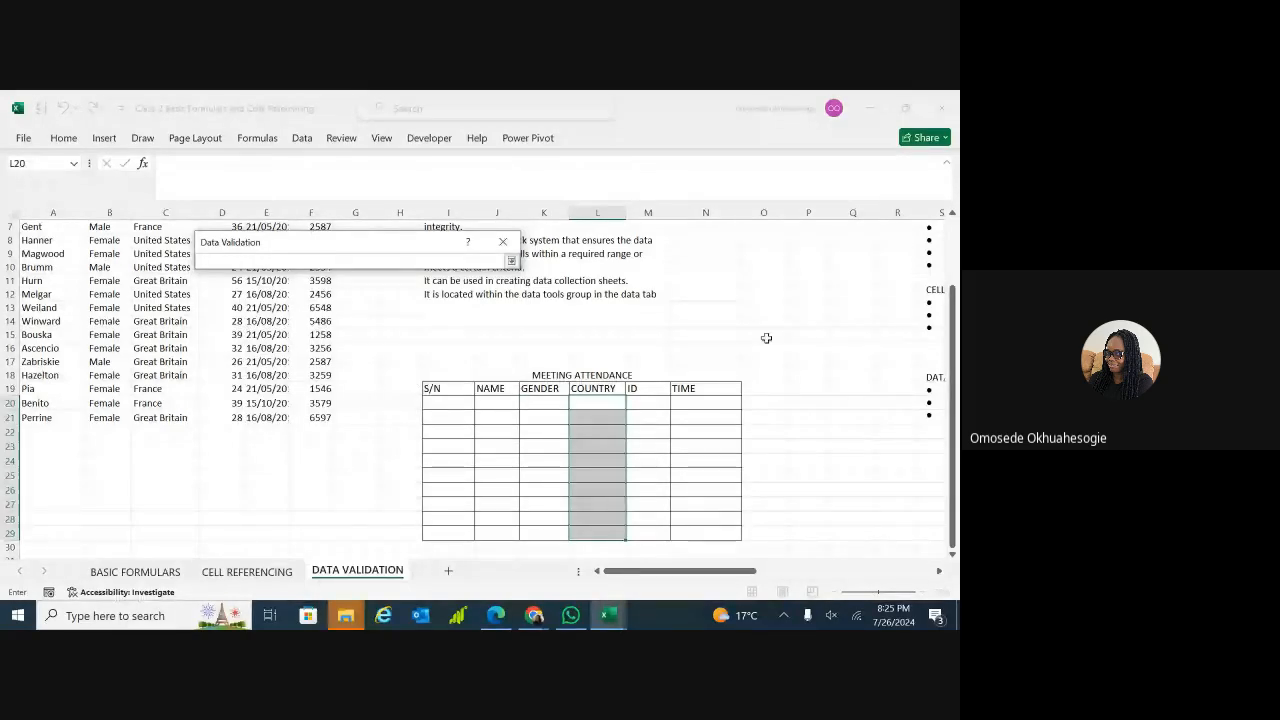
left_click_drag(954, 352, 955, 333)
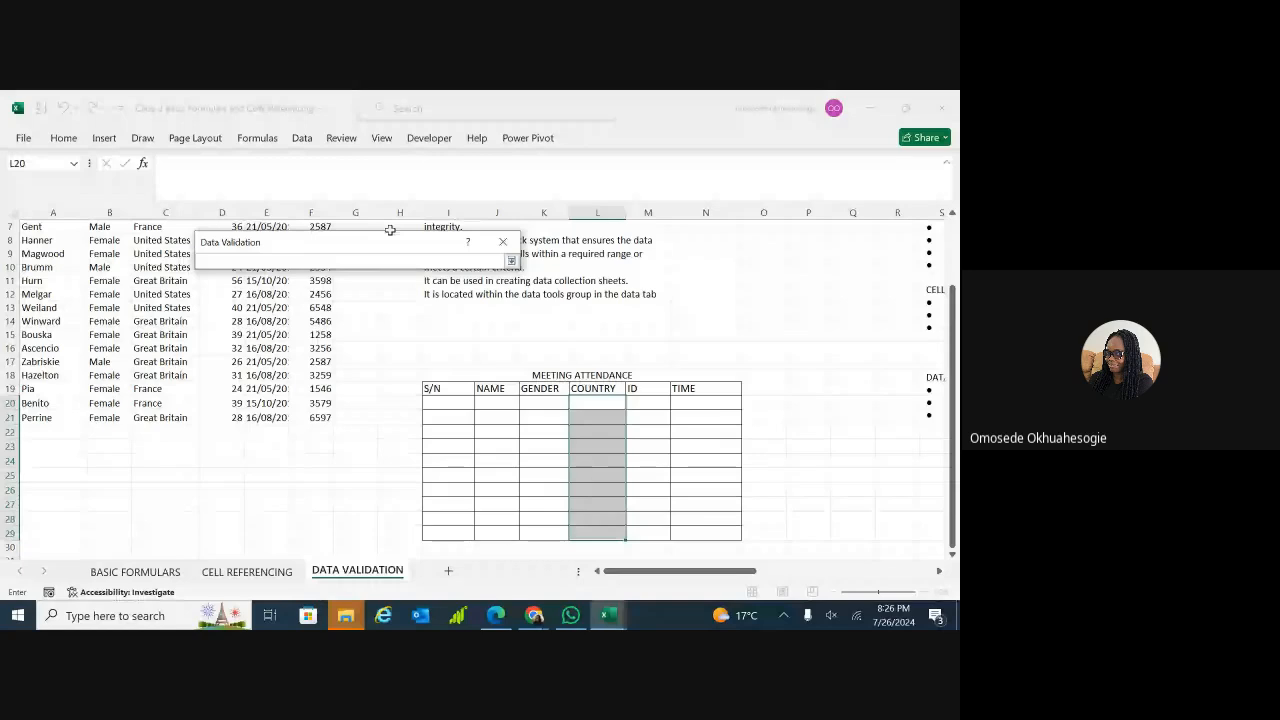
left_click_drag(390, 230, 596, 254)
scroll(557, 369, "up", 2)
left_click(315, 307)
key("BackSpace")
key("BackSpace")
key("BackSpace")
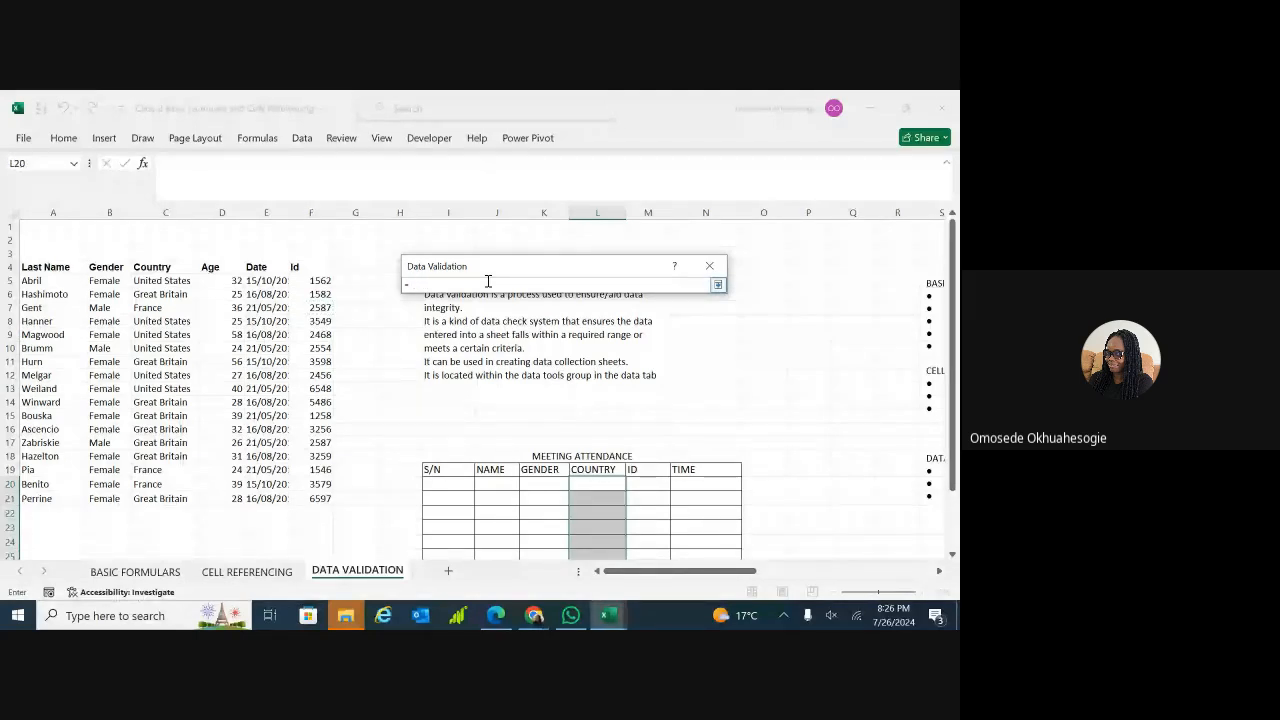
left_click(170, 280)
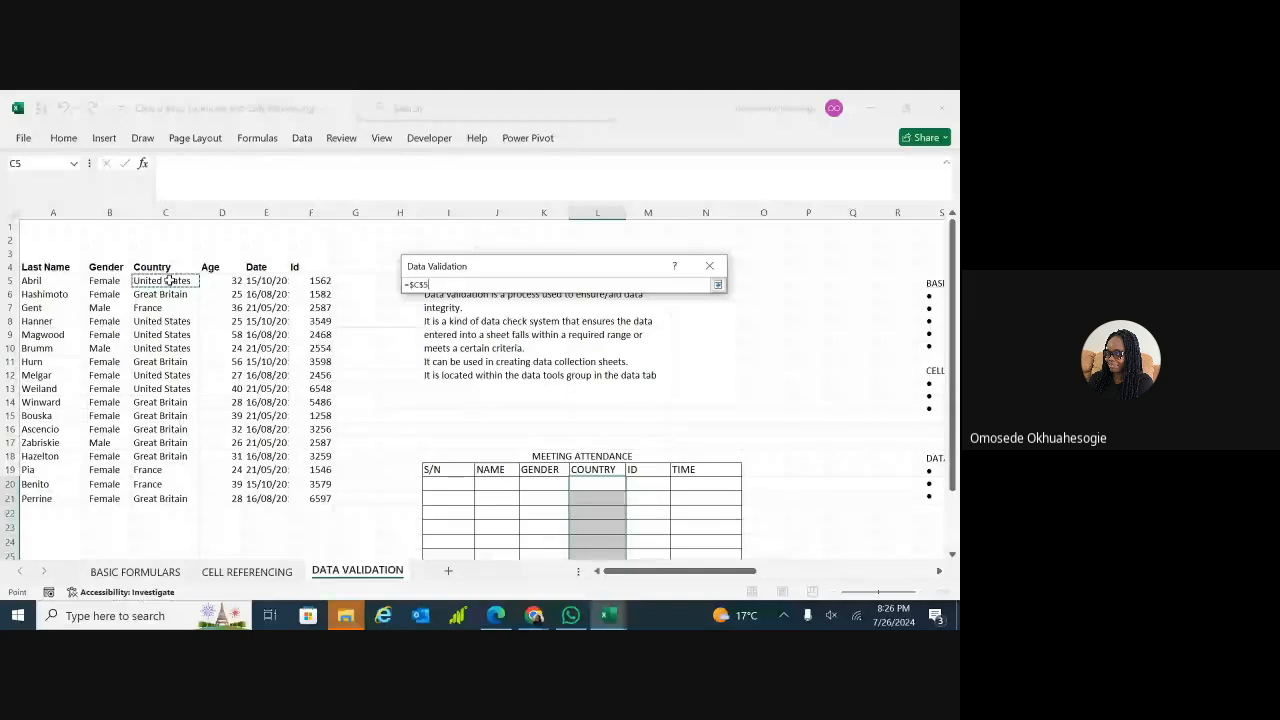
key("ctrl+shift+Down")
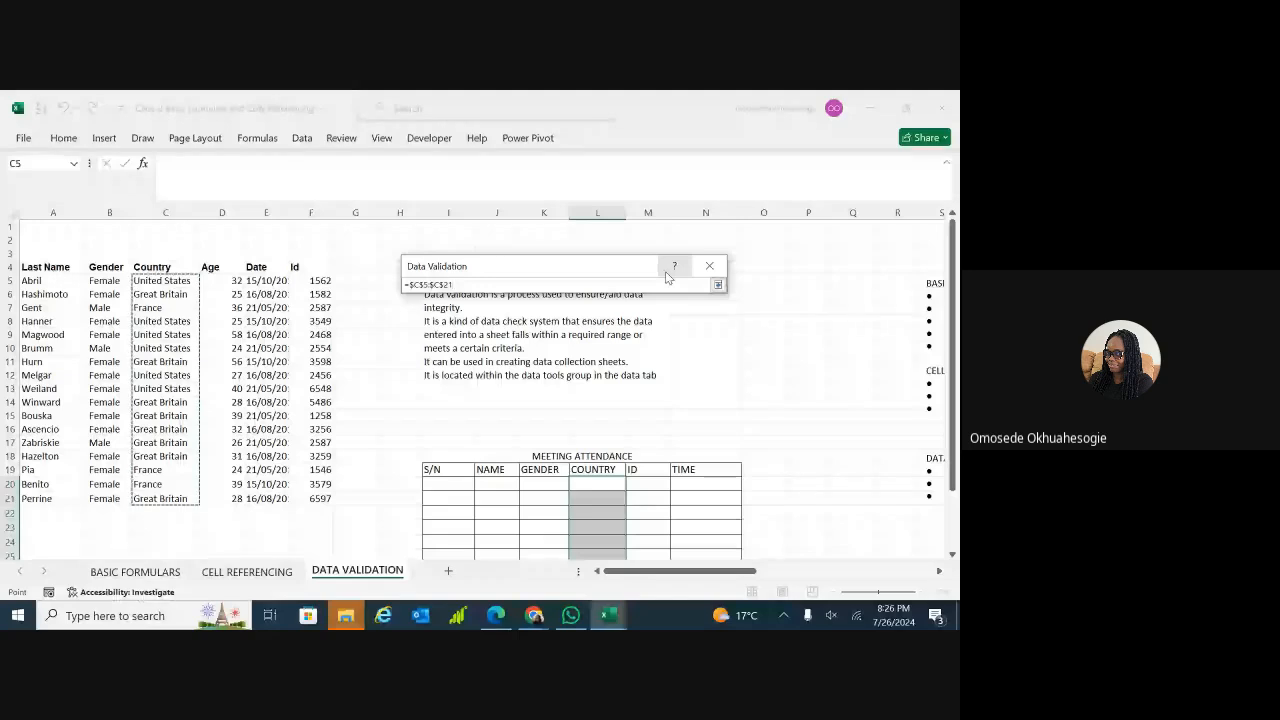
left_click(717, 284)
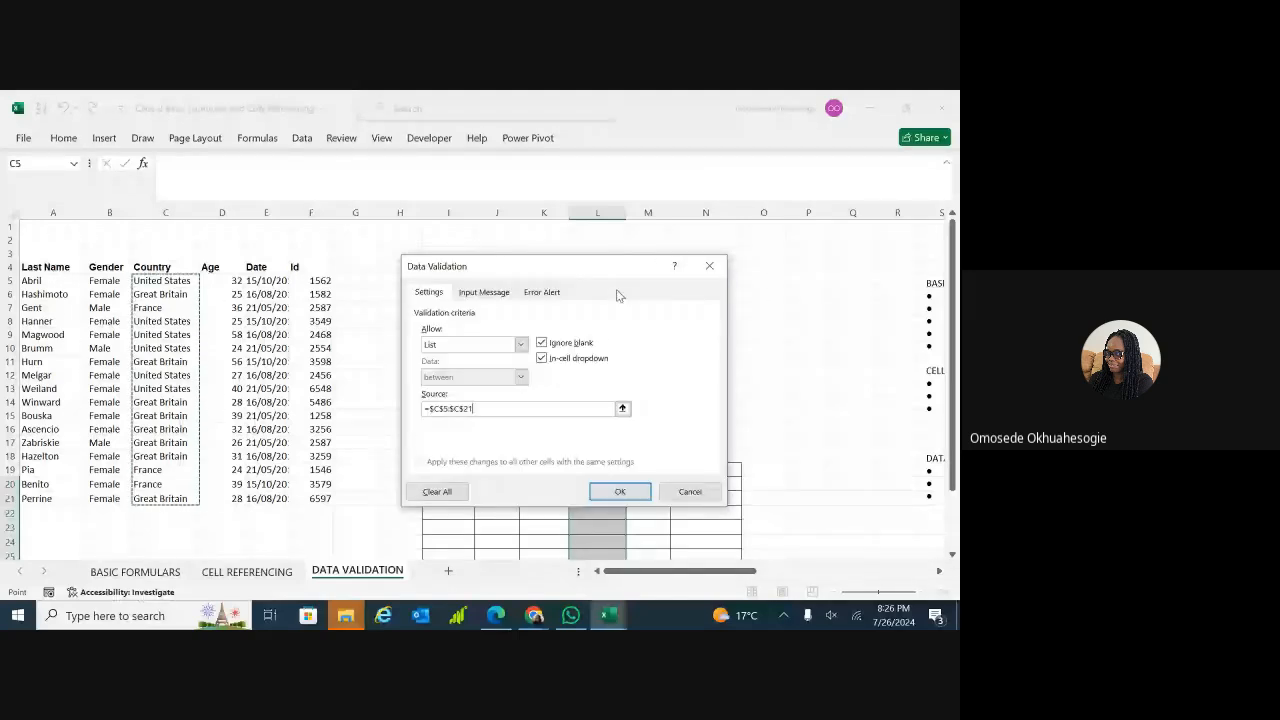
left_click(619, 491)
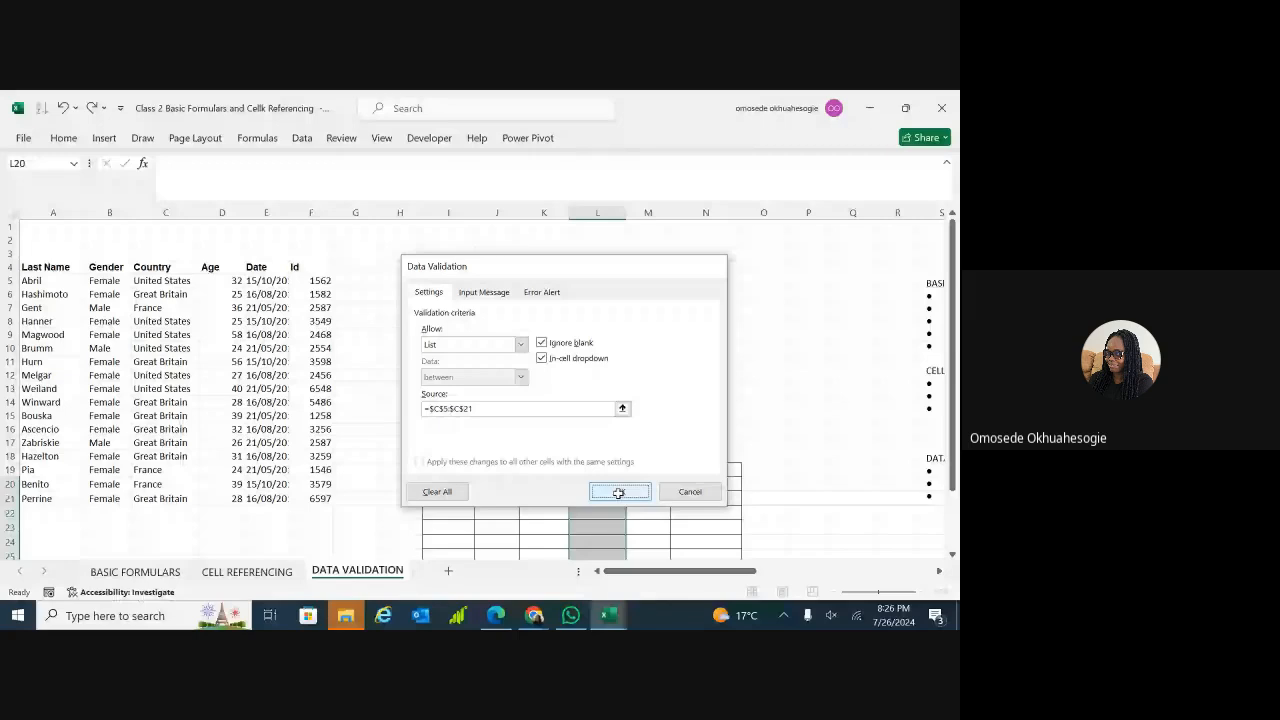
- View the dropdown choices in the first COUNTRY cell, L20
left_click(610, 482)
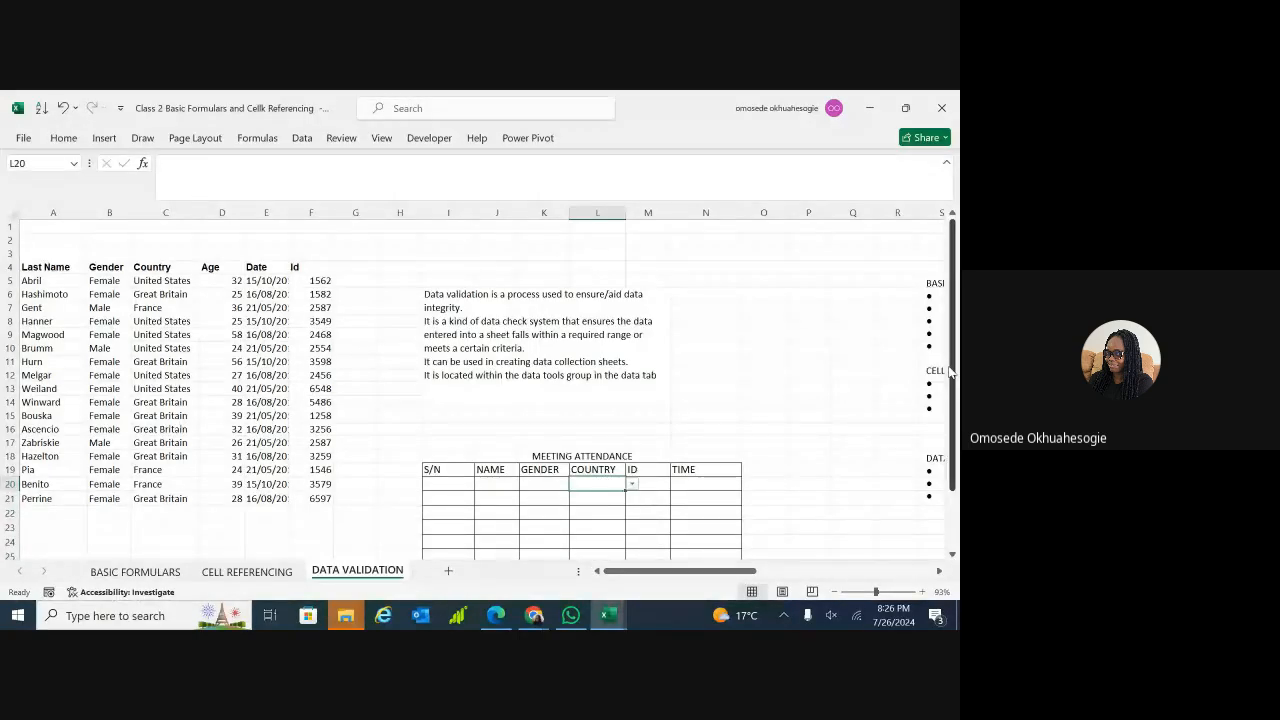
scroll(603, 453, "down", 1)
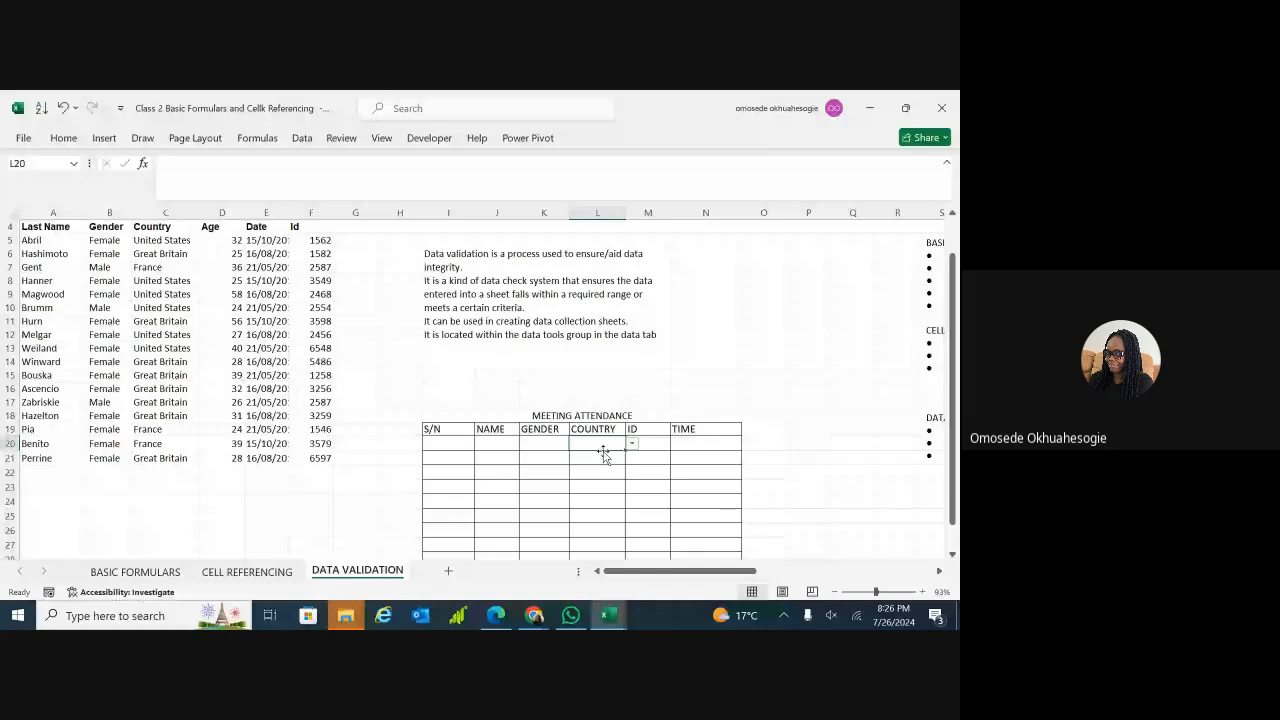
left_click(632, 443)
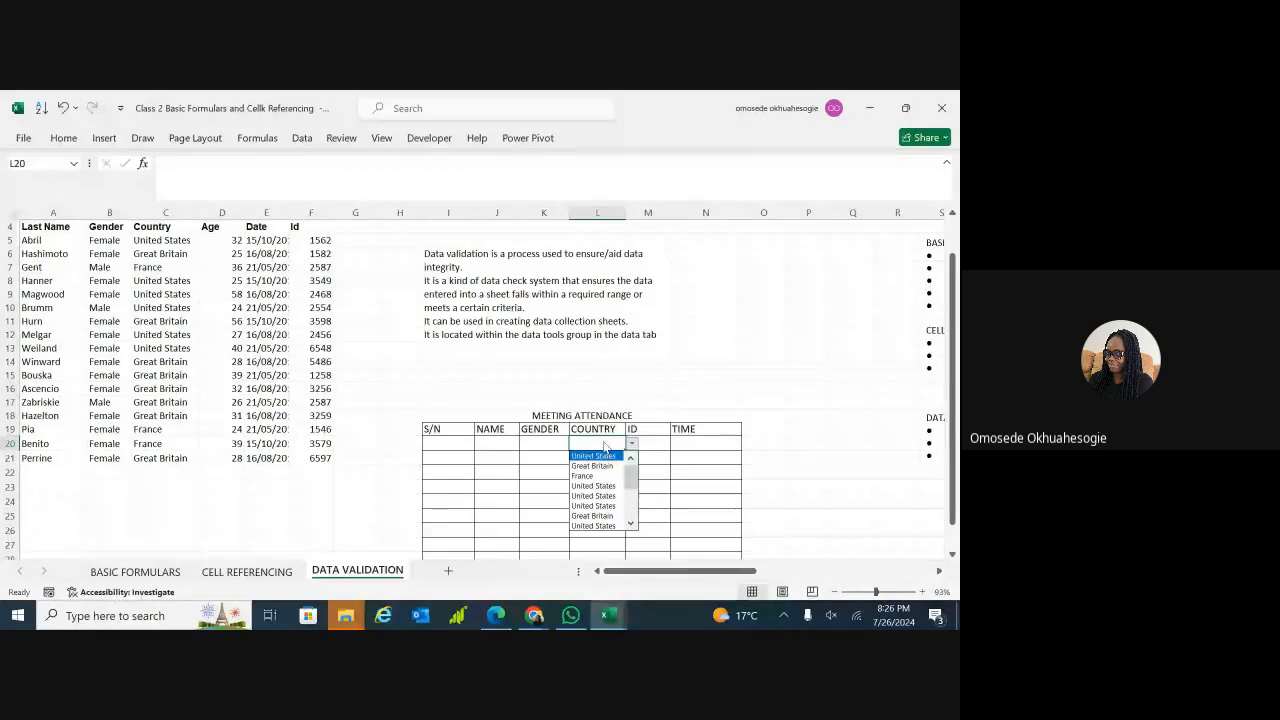
left_click(604, 448)
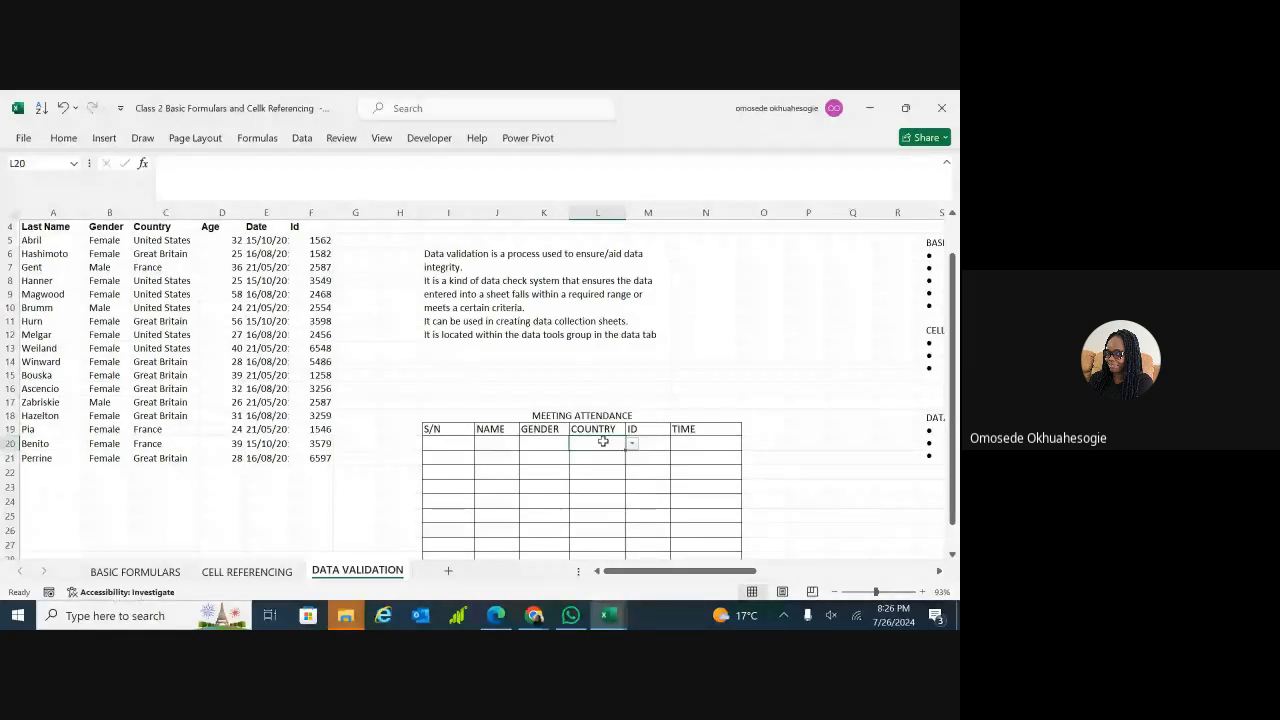
- Try to enter Nigeria in cell L20 to test the COUNTRY list validation
type("f")
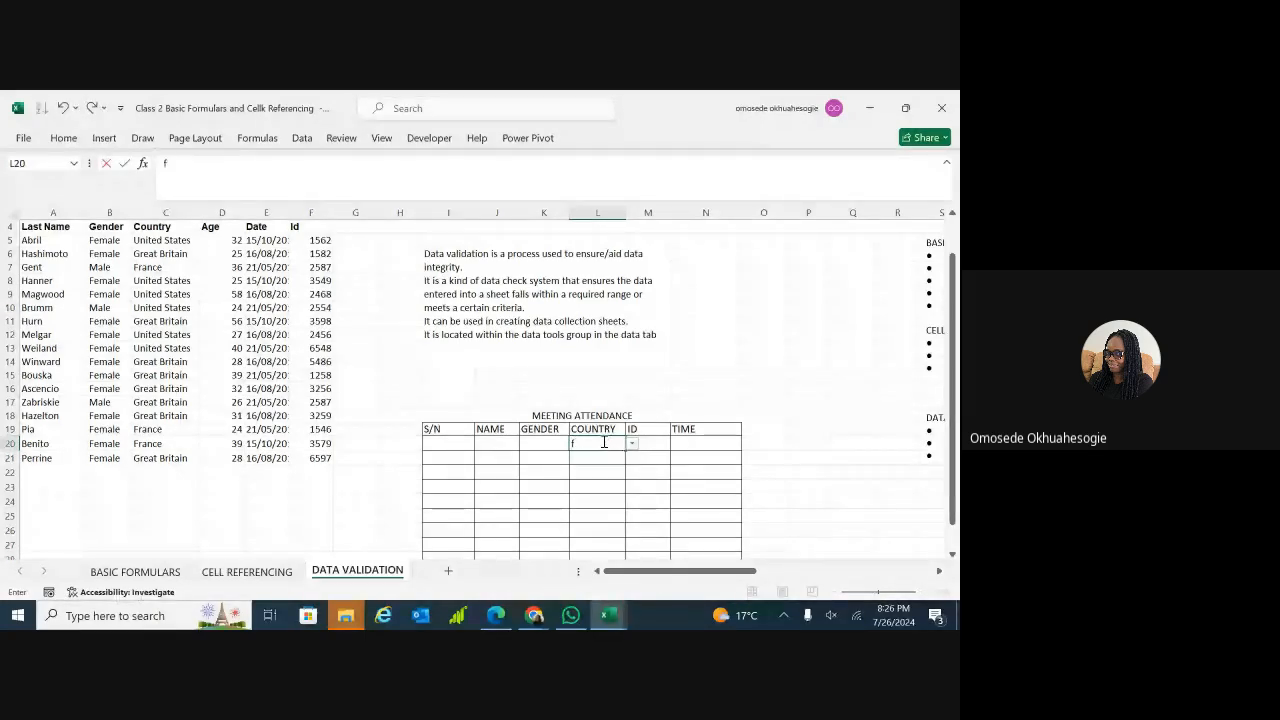
key("BackSpace")
type("Nigeria")
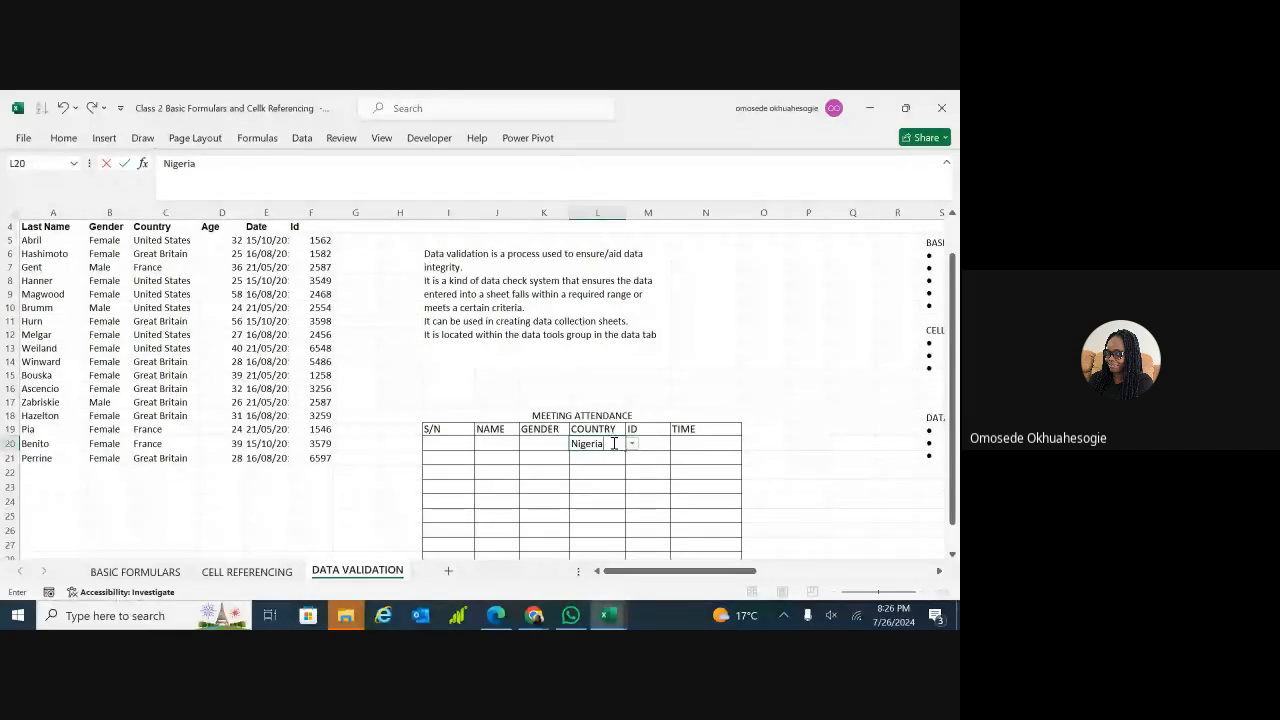
key("Return")
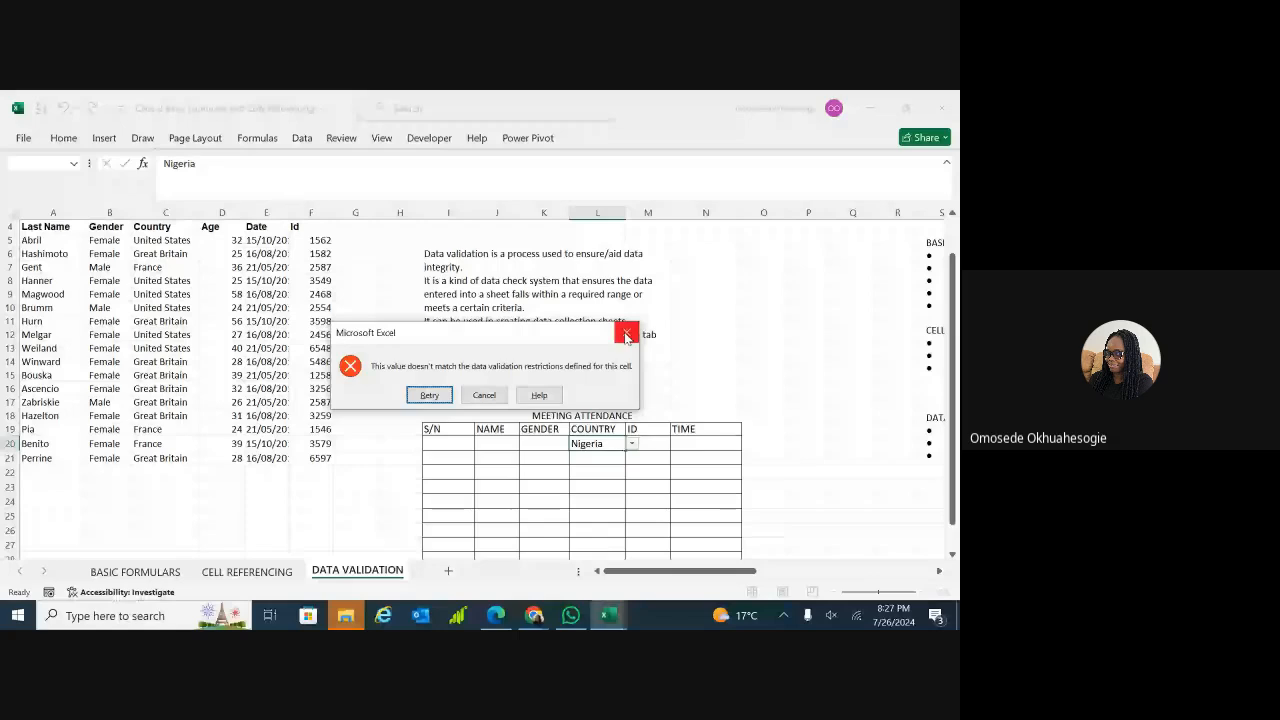
left_click(626, 332)
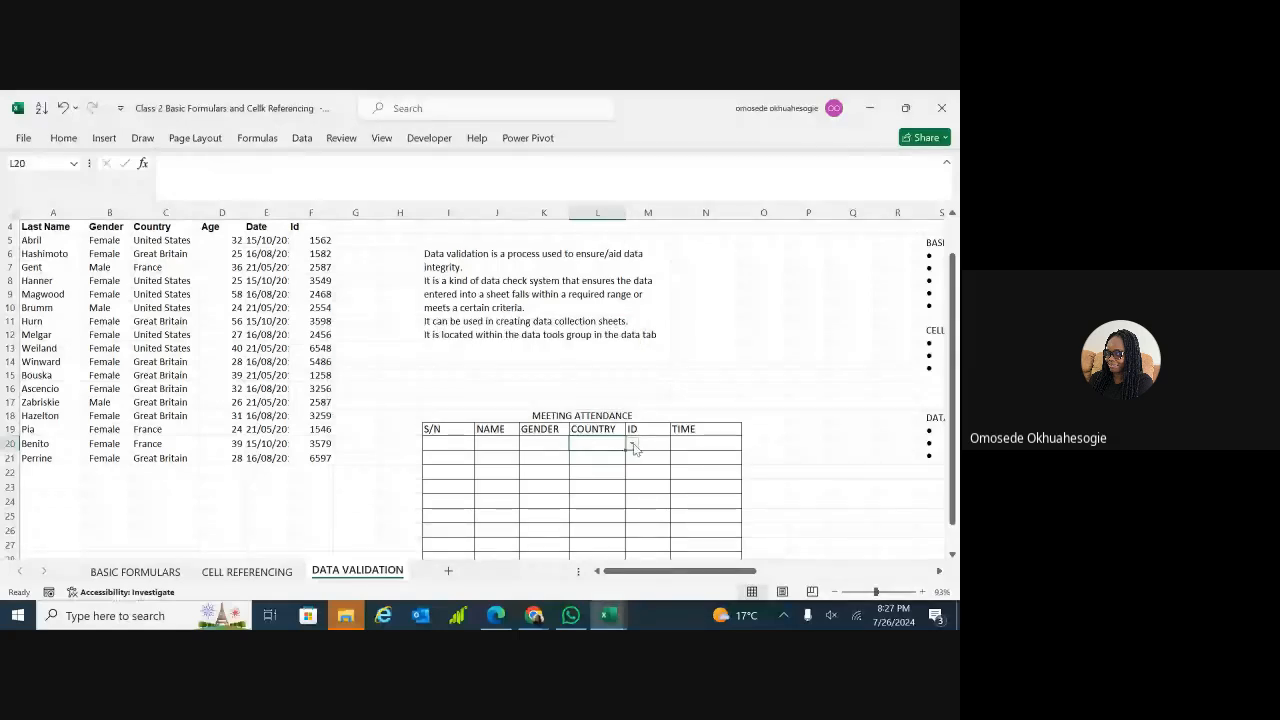
- Look through the full COUNTRY dropdown list in L20 for repeated entries without choosing a country
left_click(632, 444)
mouse_move(633, 484)
left_mouse_down()
mouse_move(633, 508)
mouse_move(630, 471)
left_mouse_up()
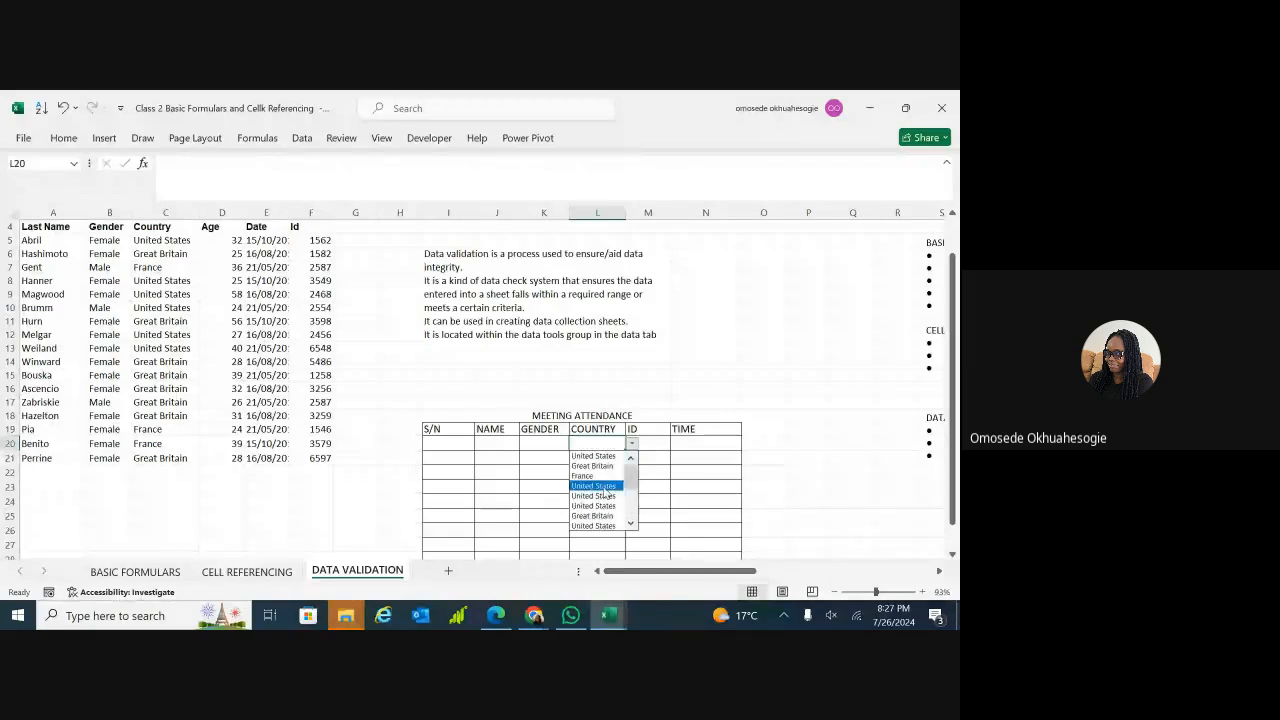
left_click_drag(631, 476, 632, 506)
left_click(632, 477)
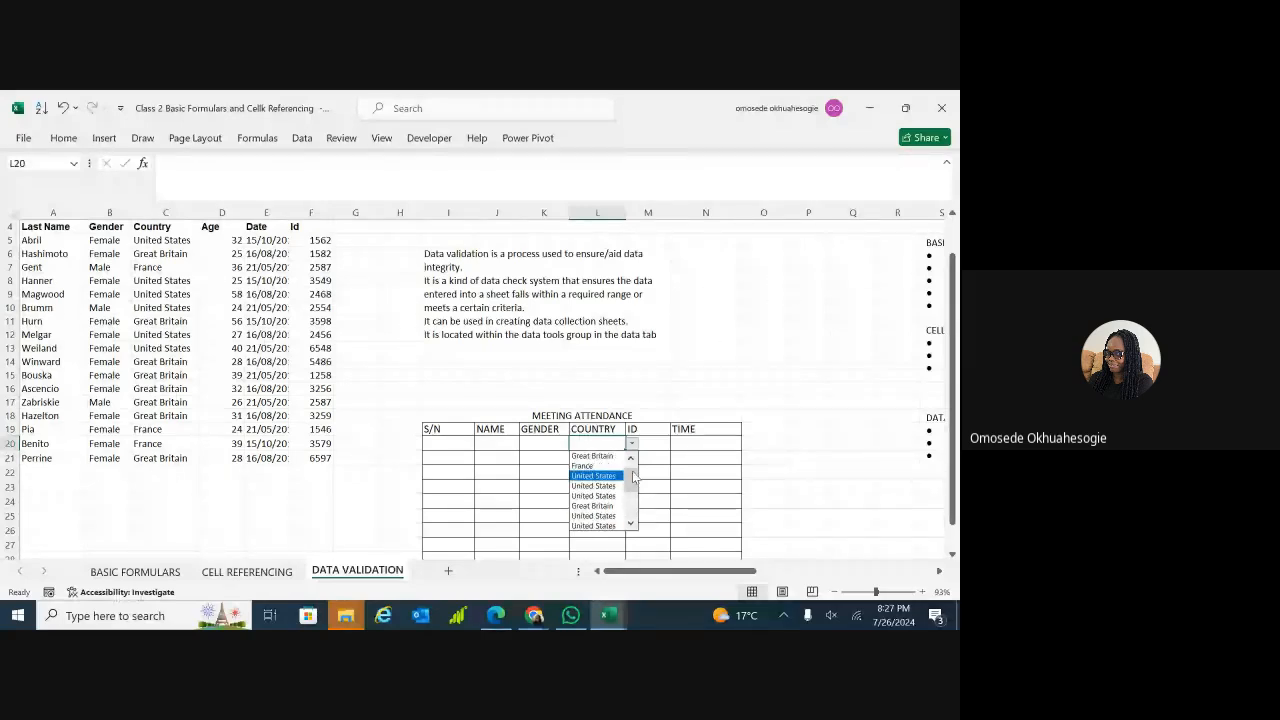
left_click(631, 457)
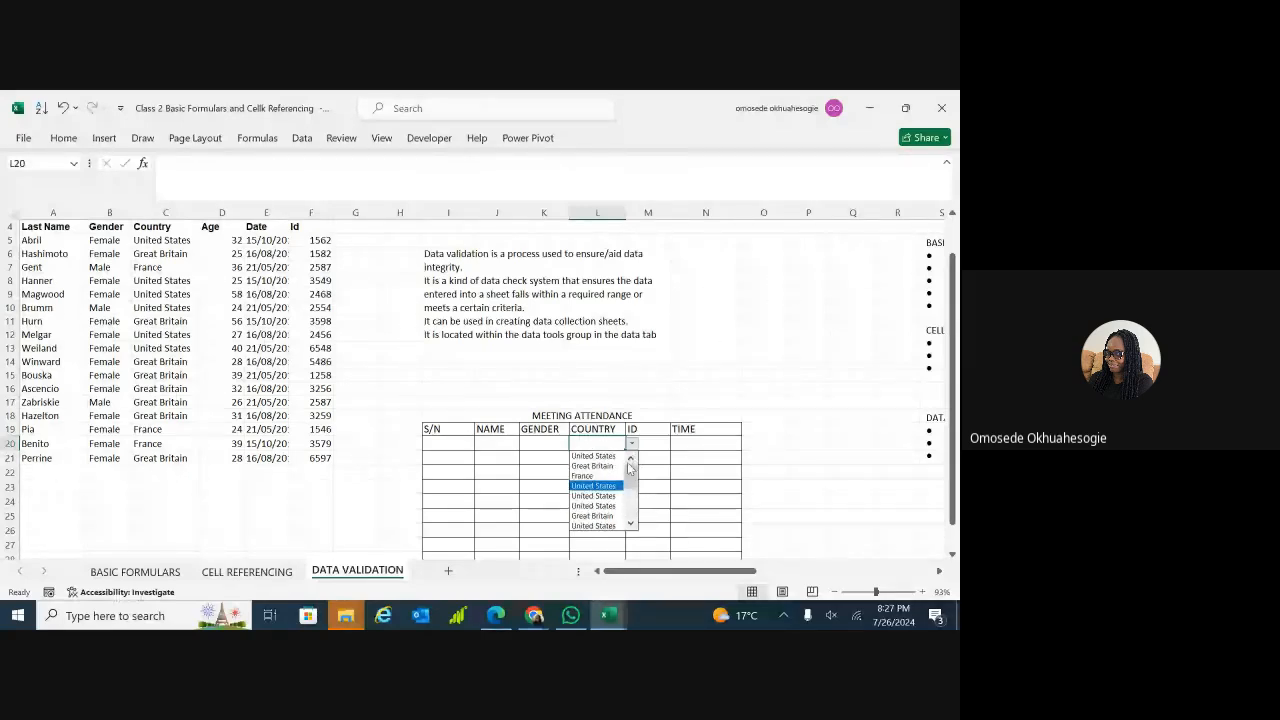
left_click(597, 443)
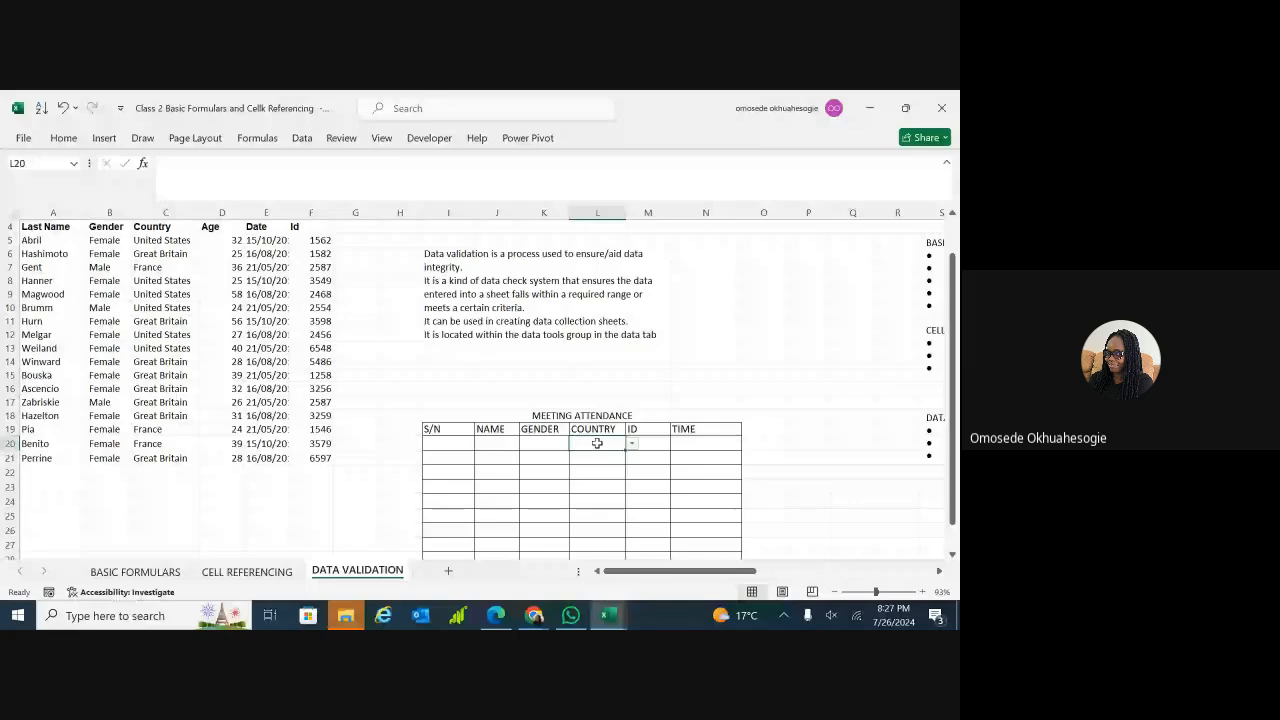
- Undo the list validation on the COUNTRY column and check cell L21 for a remaining dropdown
key("ctrl+z")
double_click(600, 457)
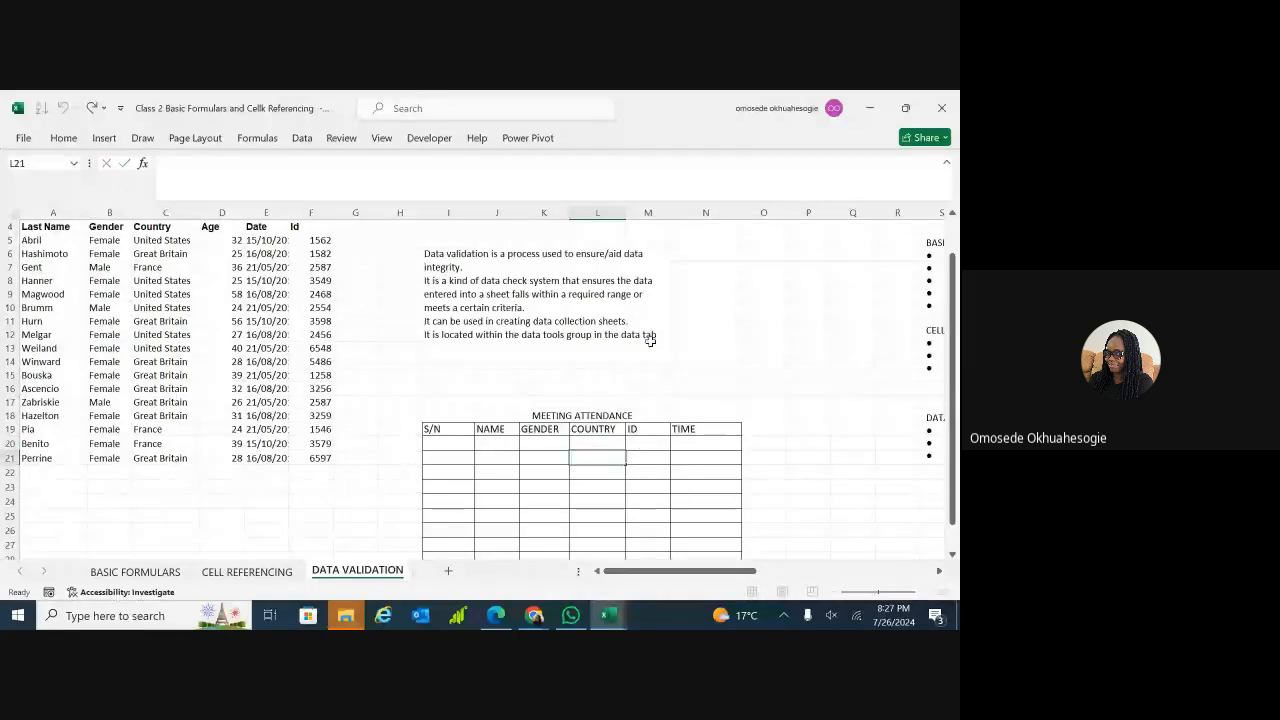
key("Return")
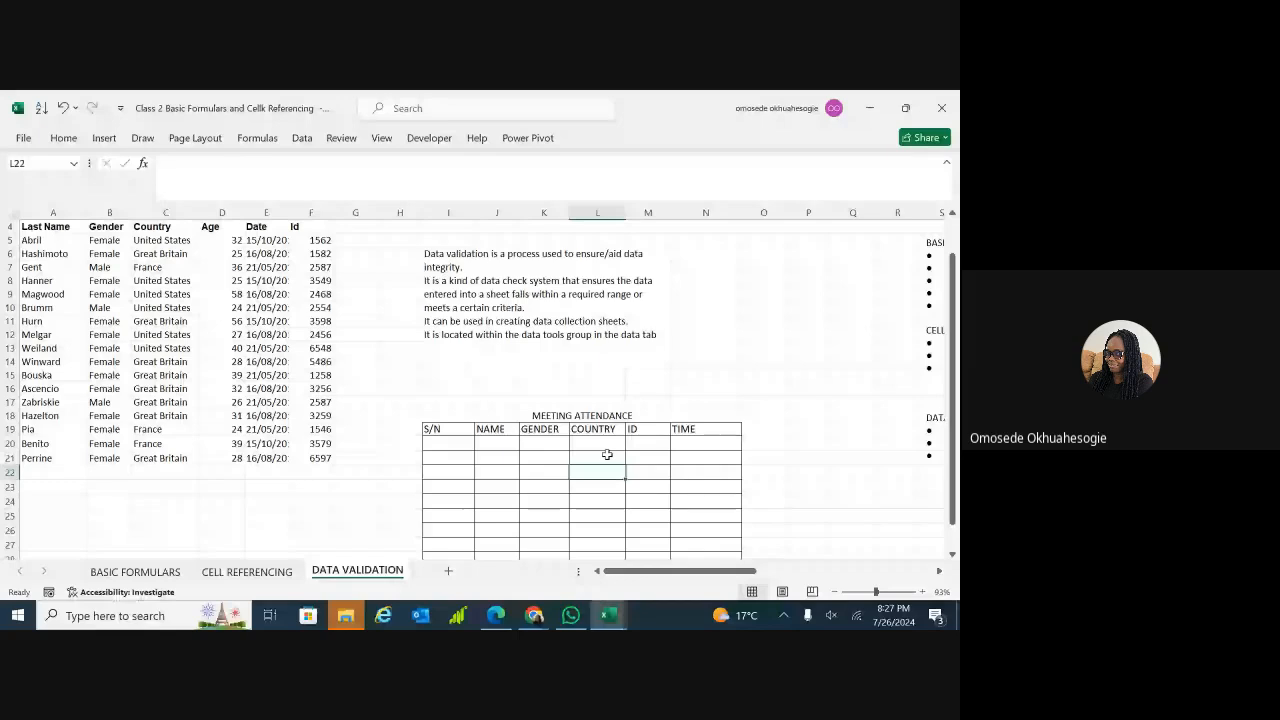
- Copy the source data's Country entries C5:C21 and paste them into column Q starting at Q24
left_click(171, 240)
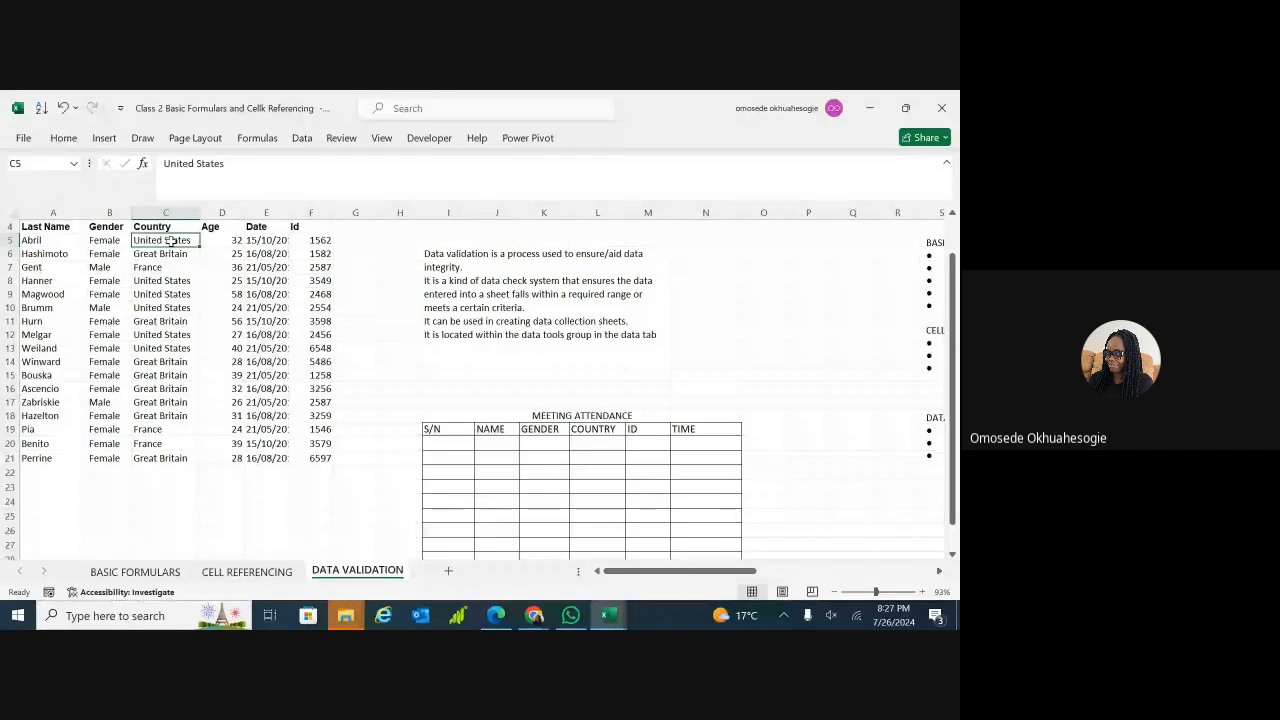
key("ctrl+shift+Down")
key("ctrl+c")
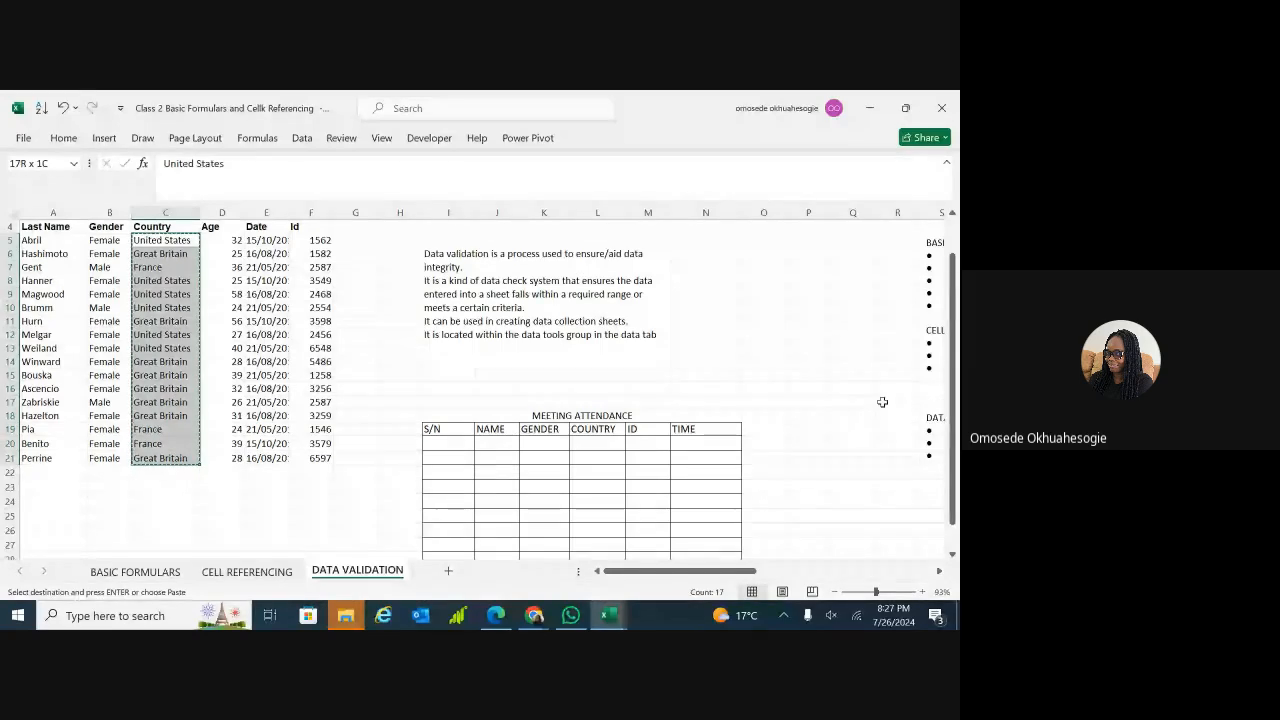
left_click_drag(955, 463, 955, 488)
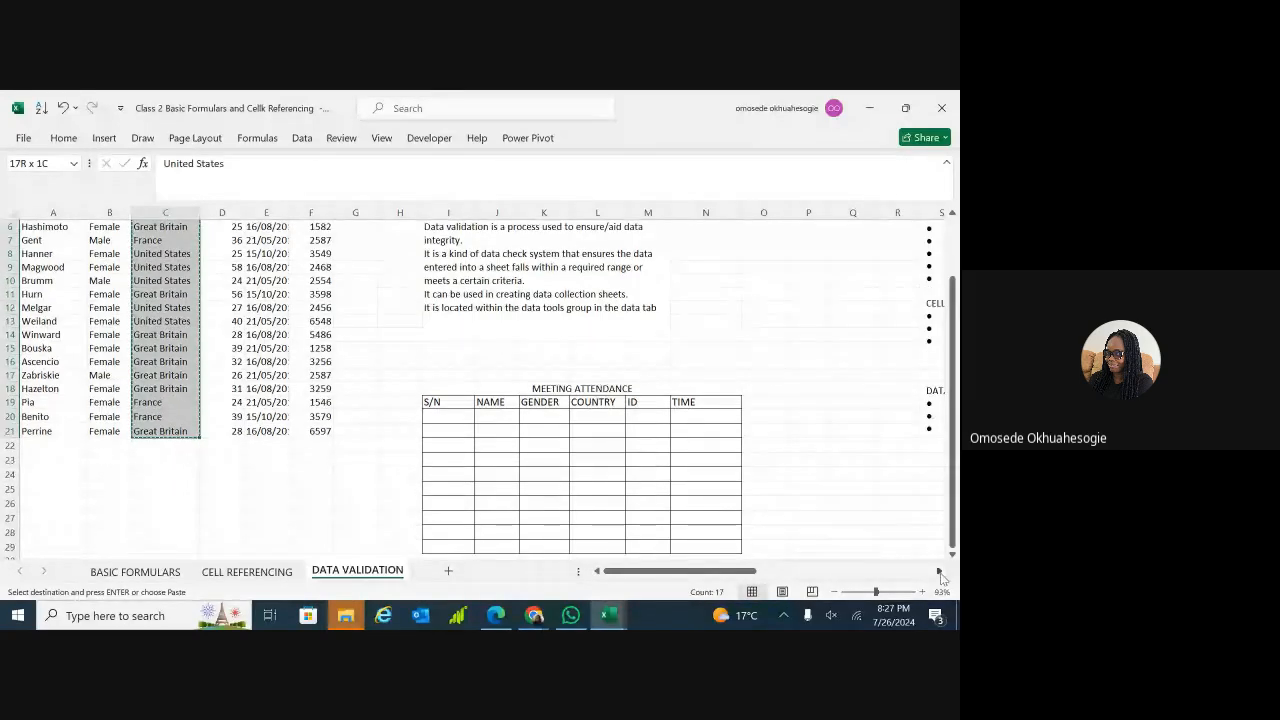
double_click(939, 571)
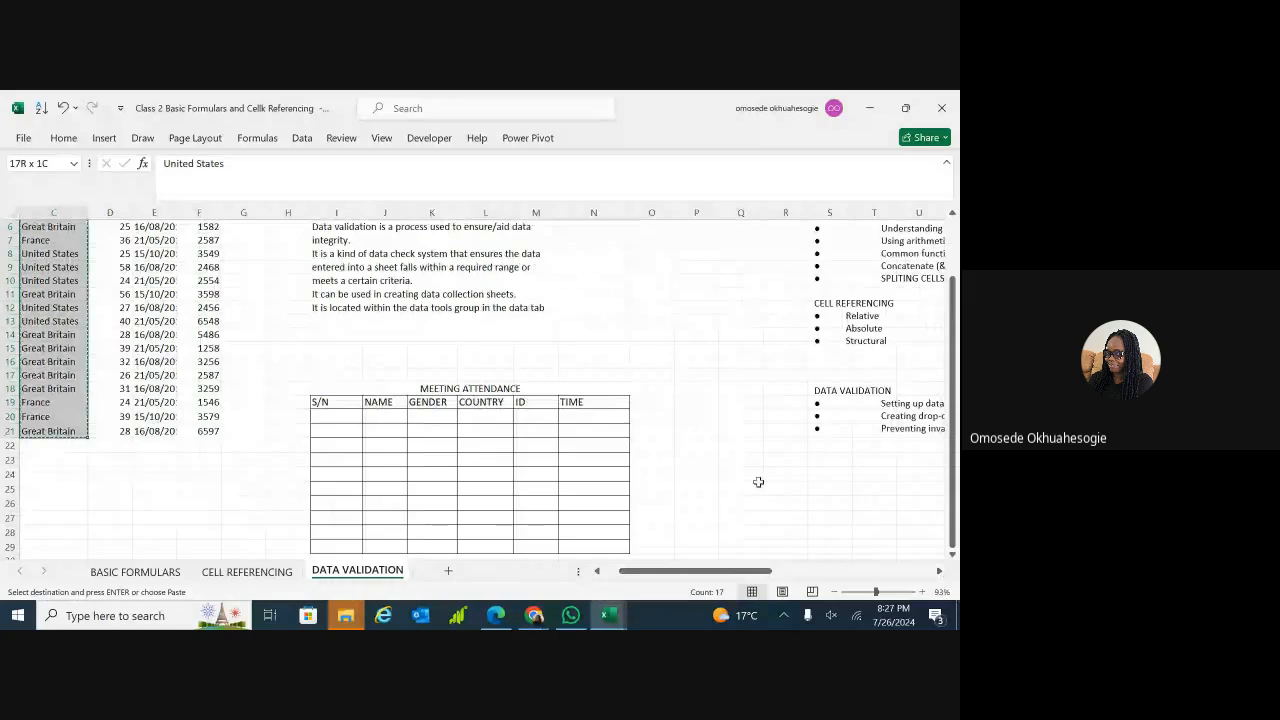
left_click(740, 445)
left_click(743, 474)
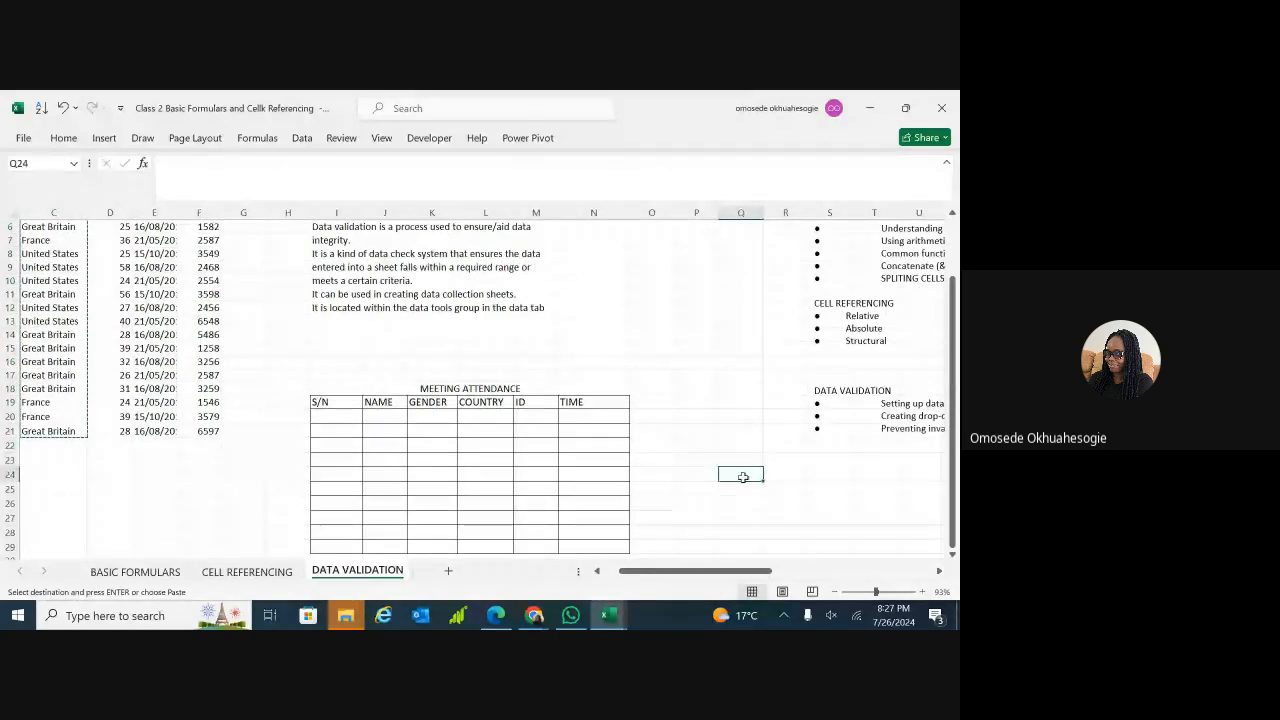
key("ctrl+v")
left_click_drag(955, 447, 953, 525)
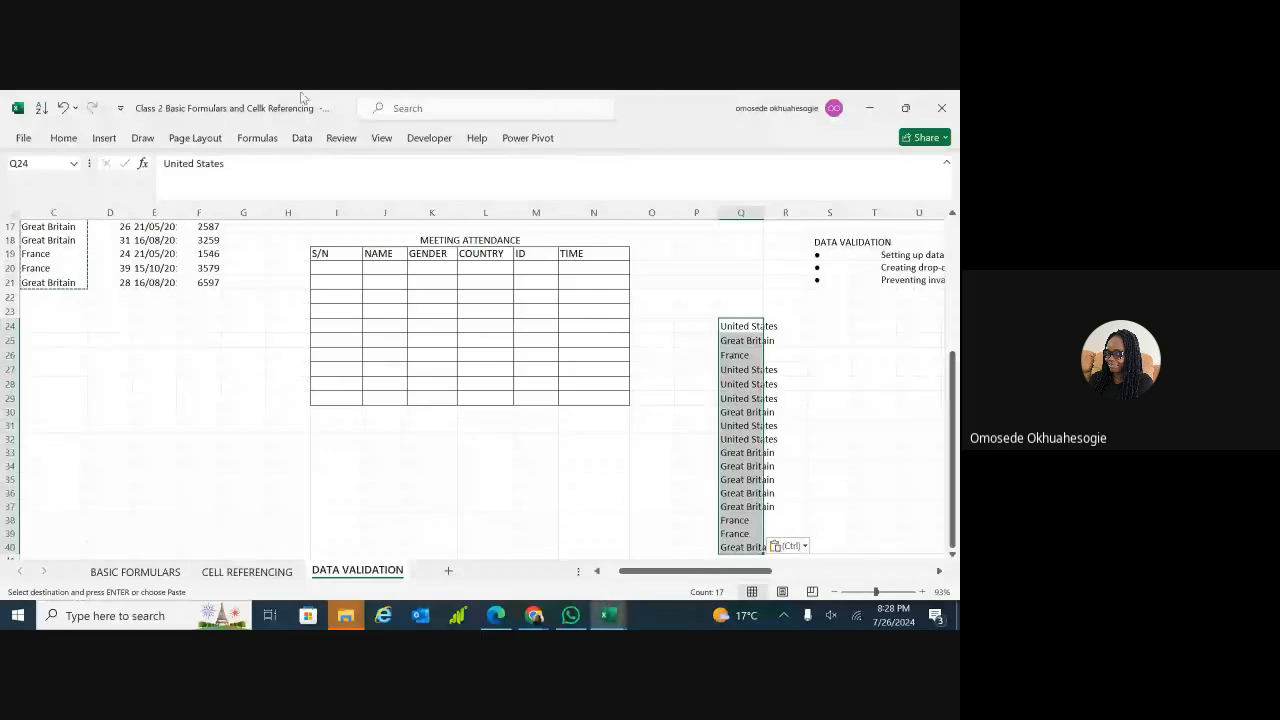
left_click(304, 139)
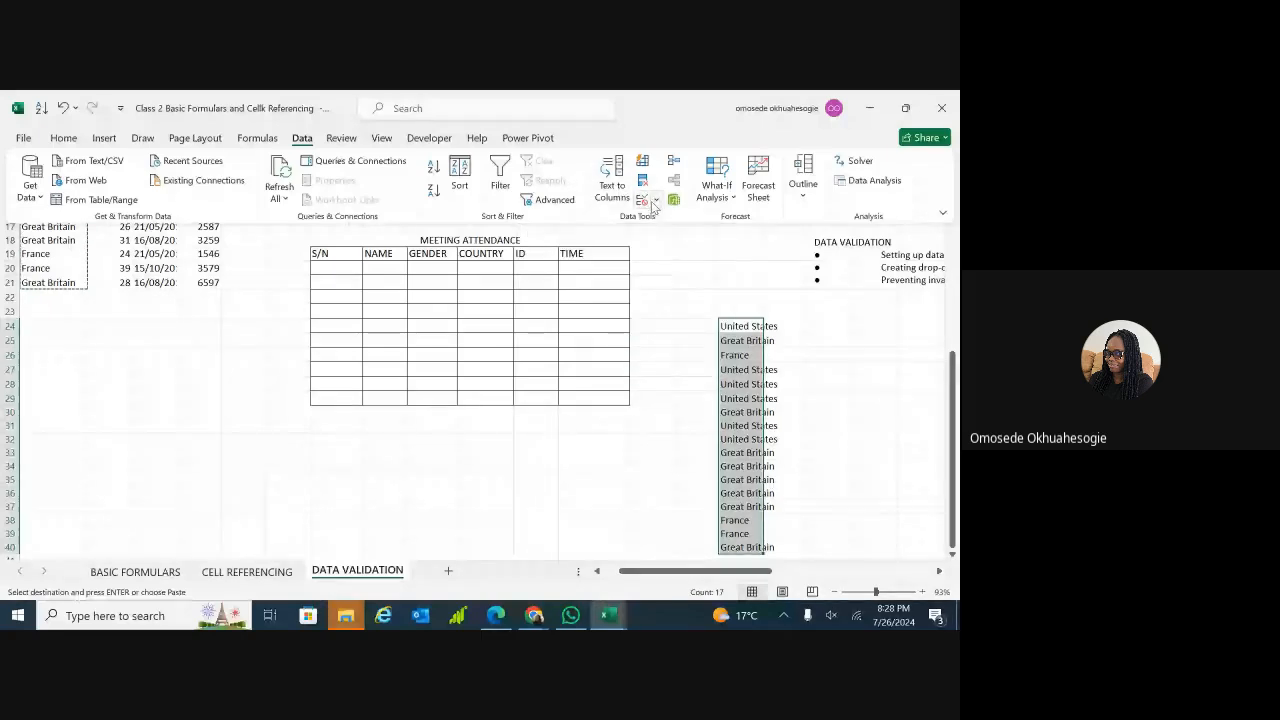
left_click(620, 184)
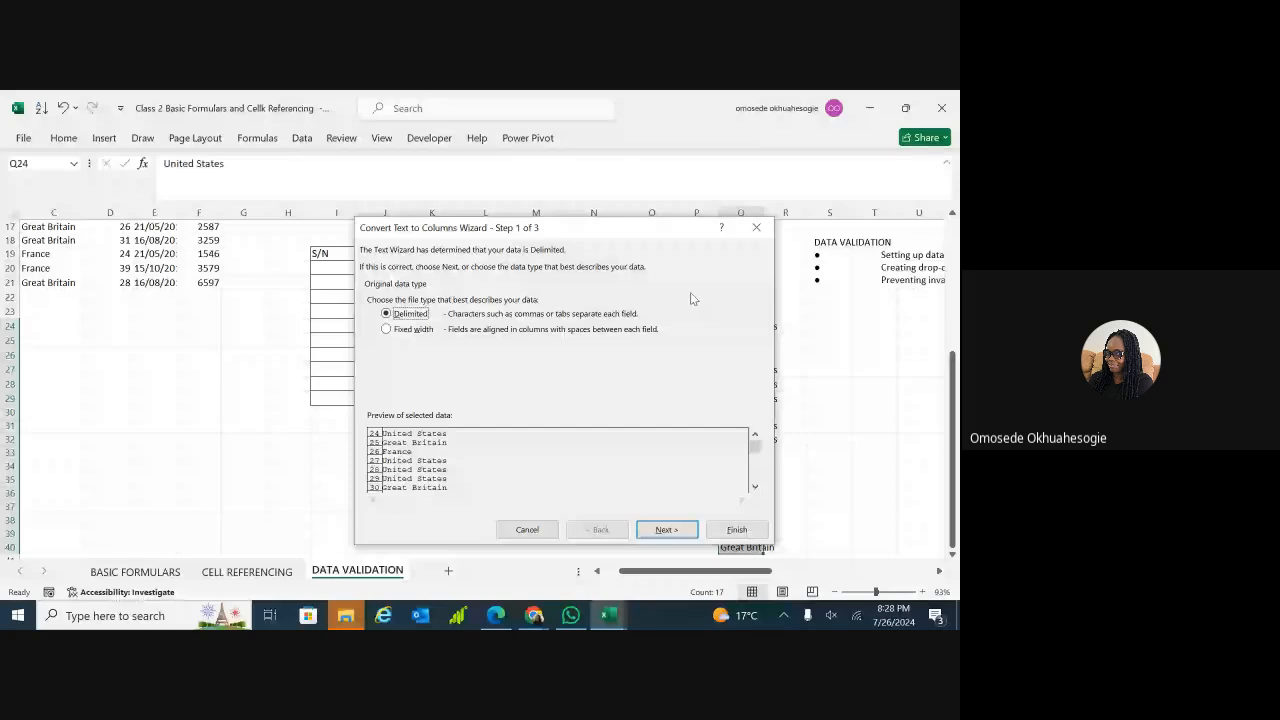
left_click(754, 230)
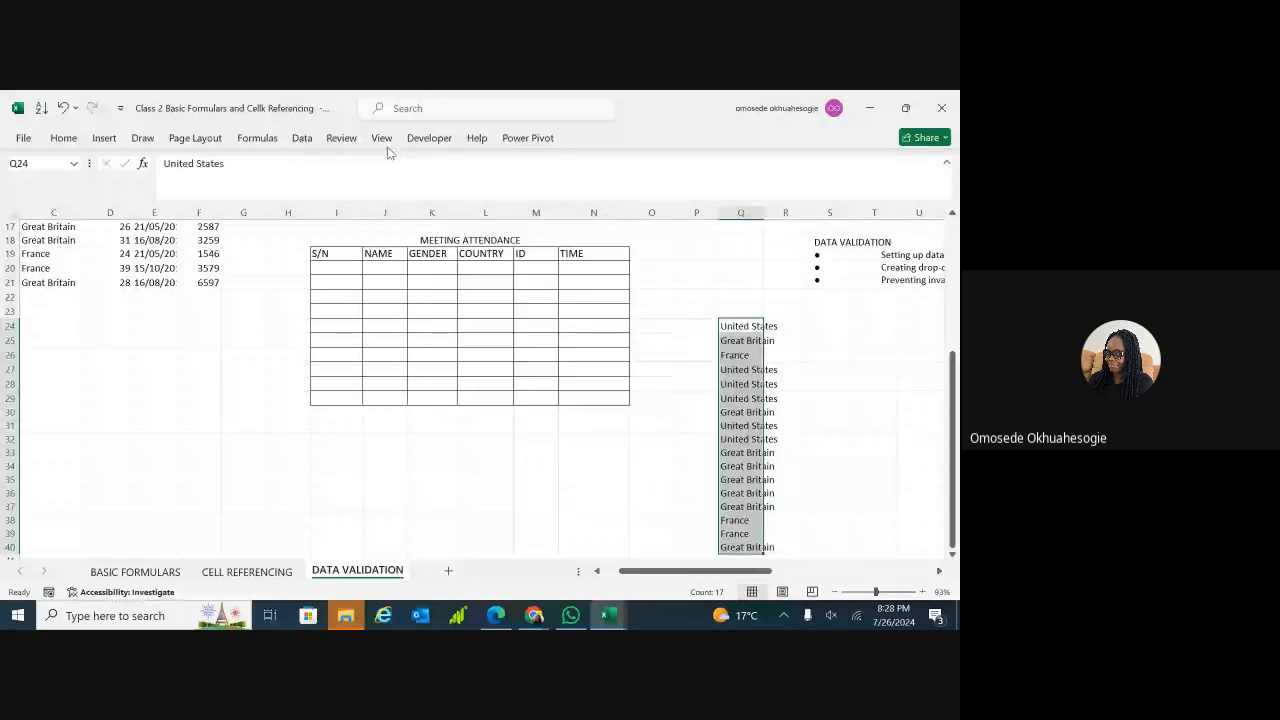
- Remove the duplicate values from the copied country list in column Q
left_click(303, 140)
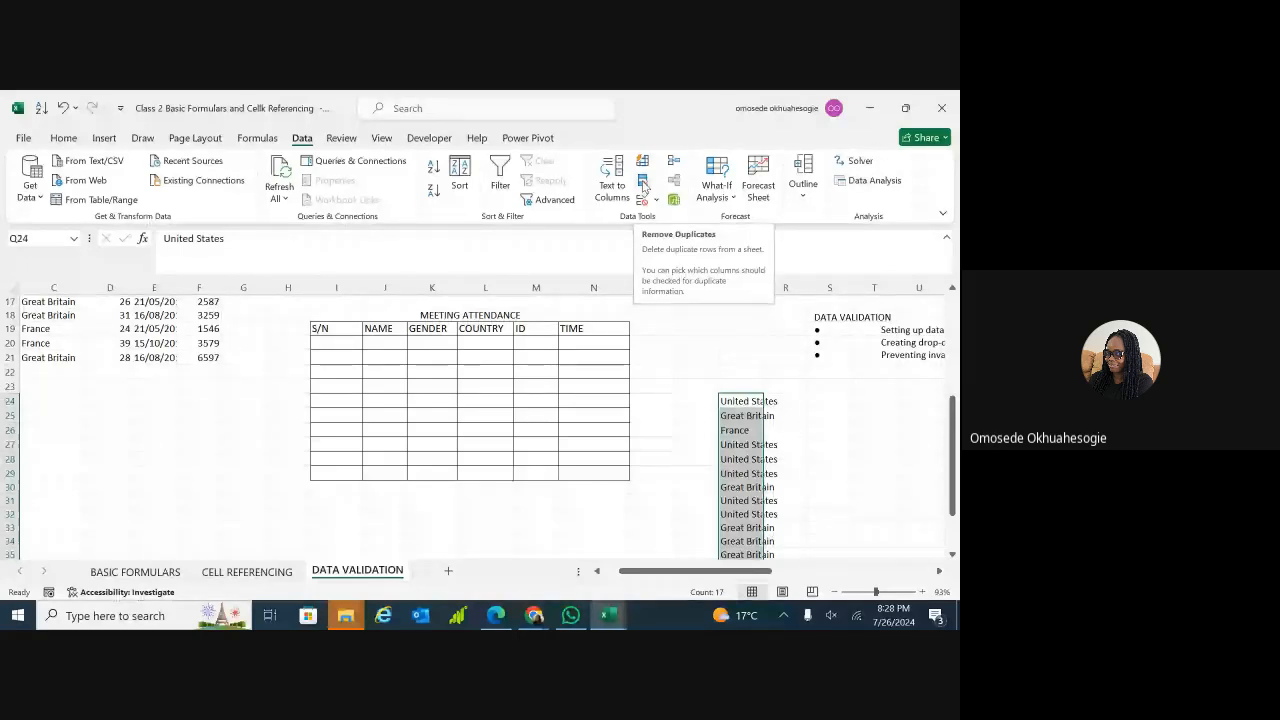
left_click(643, 186)
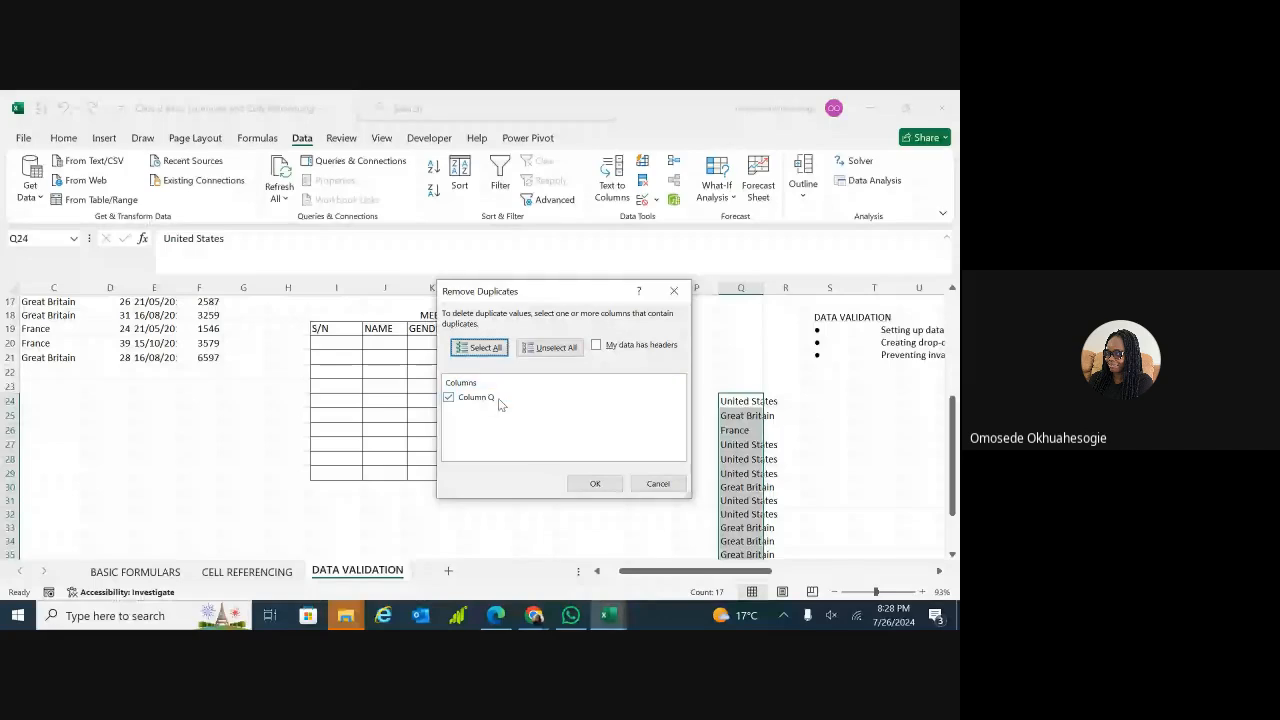
left_click(596, 484)
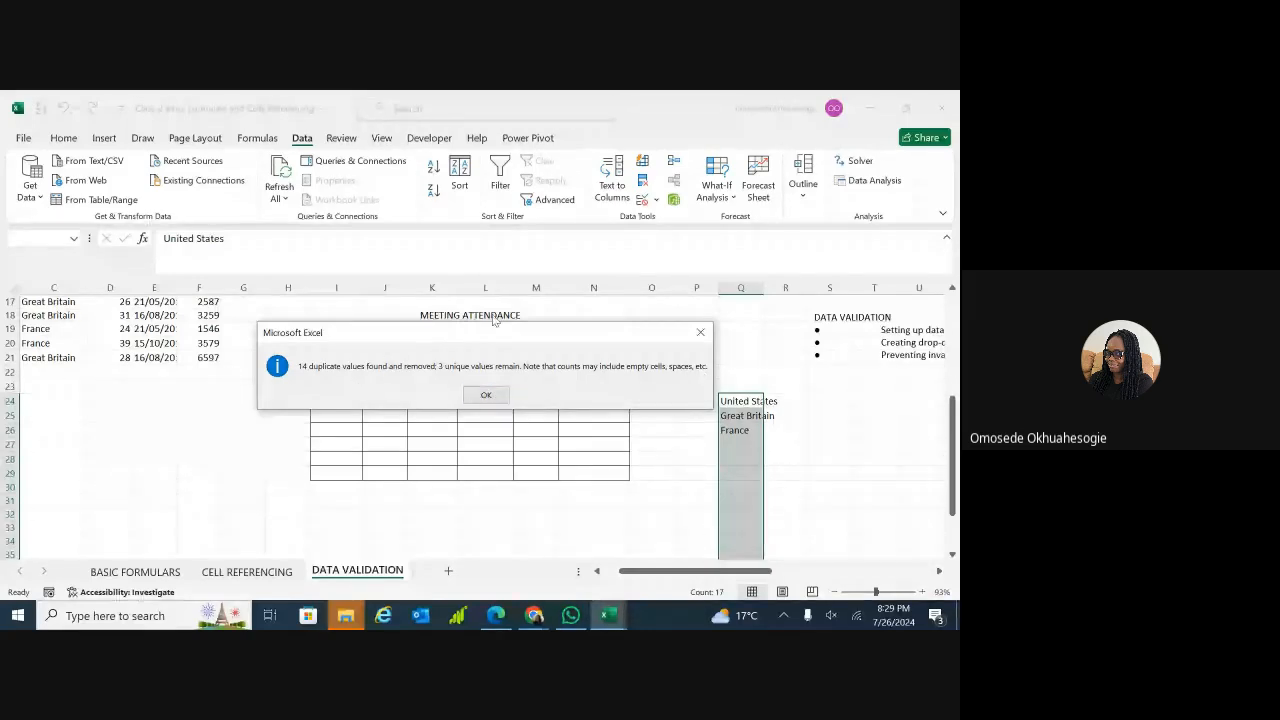
left_click(488, 396)
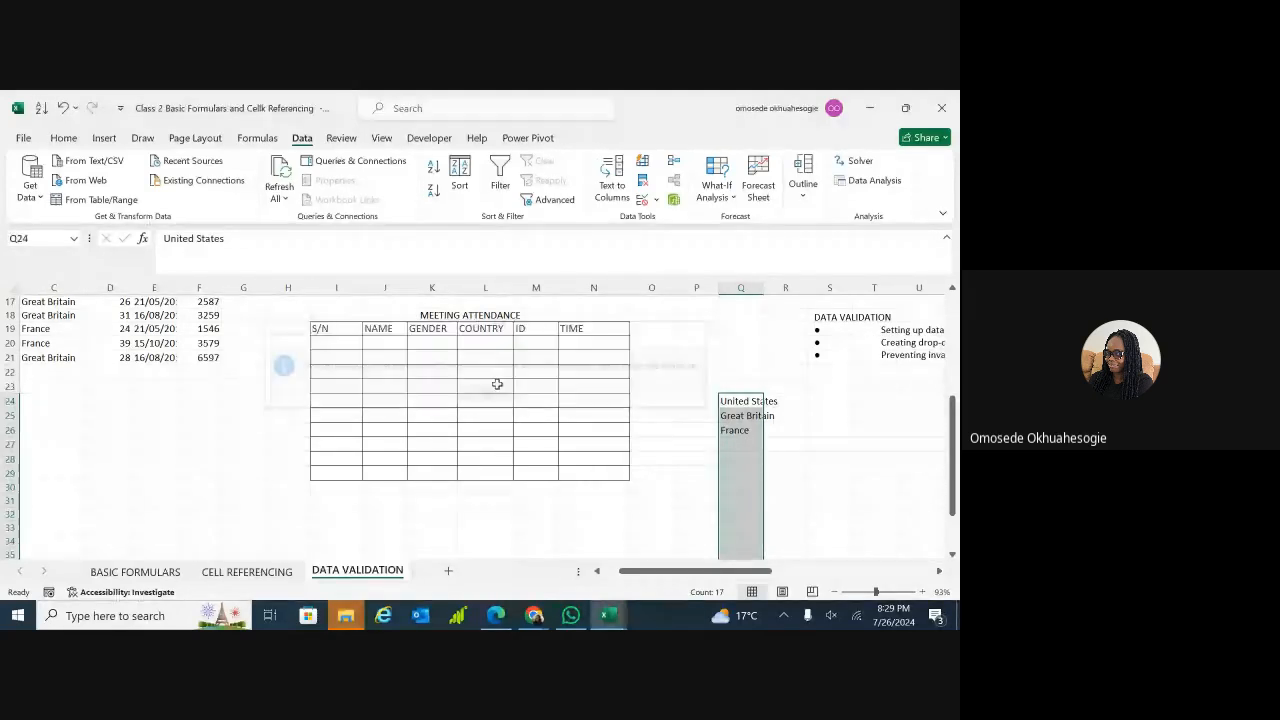
left_click(812, 412)
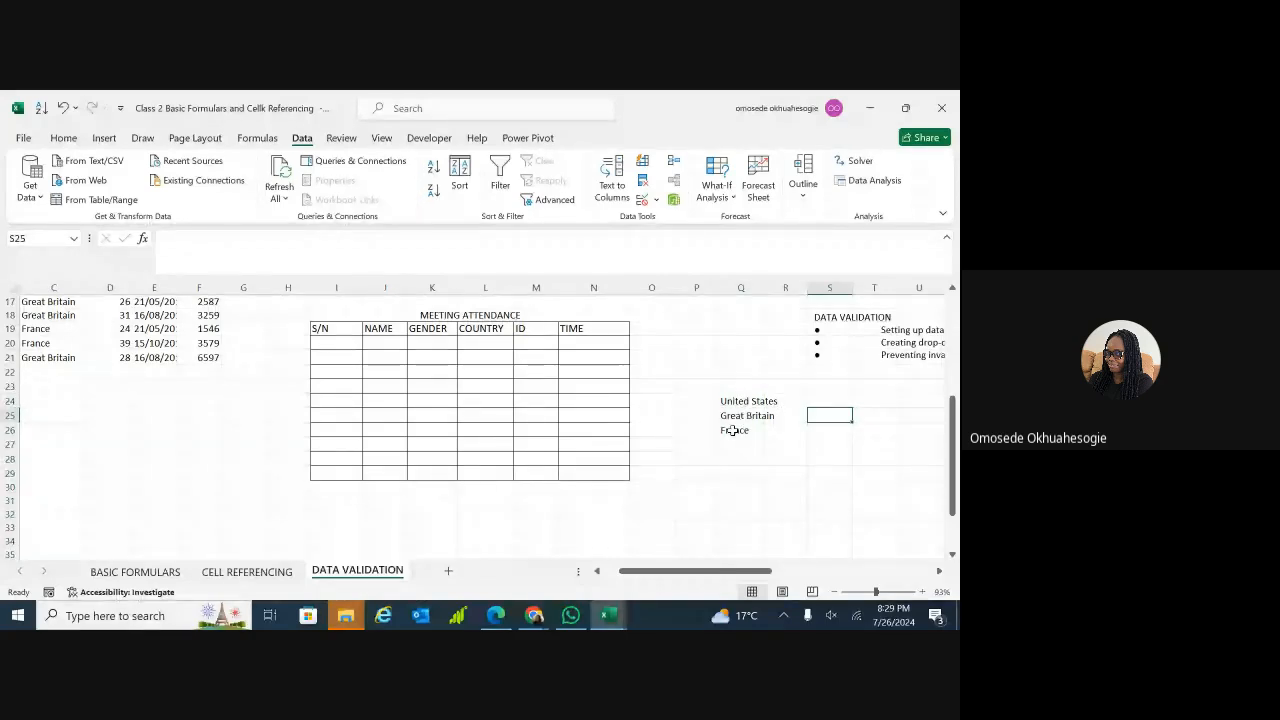
- Open the Data Validation settings for the COUNTRY cells L20:L29, declining to extend the existing validation
left_click(495, 341)
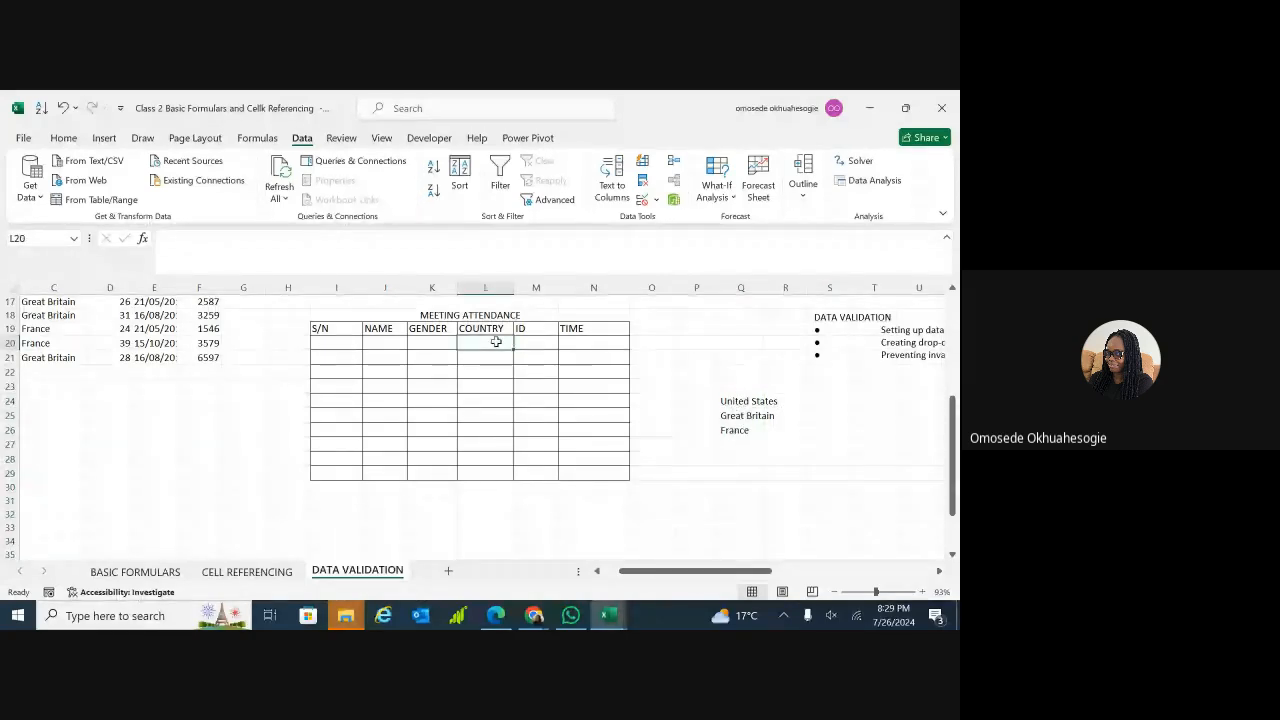
key("ctrl+shift+Down")
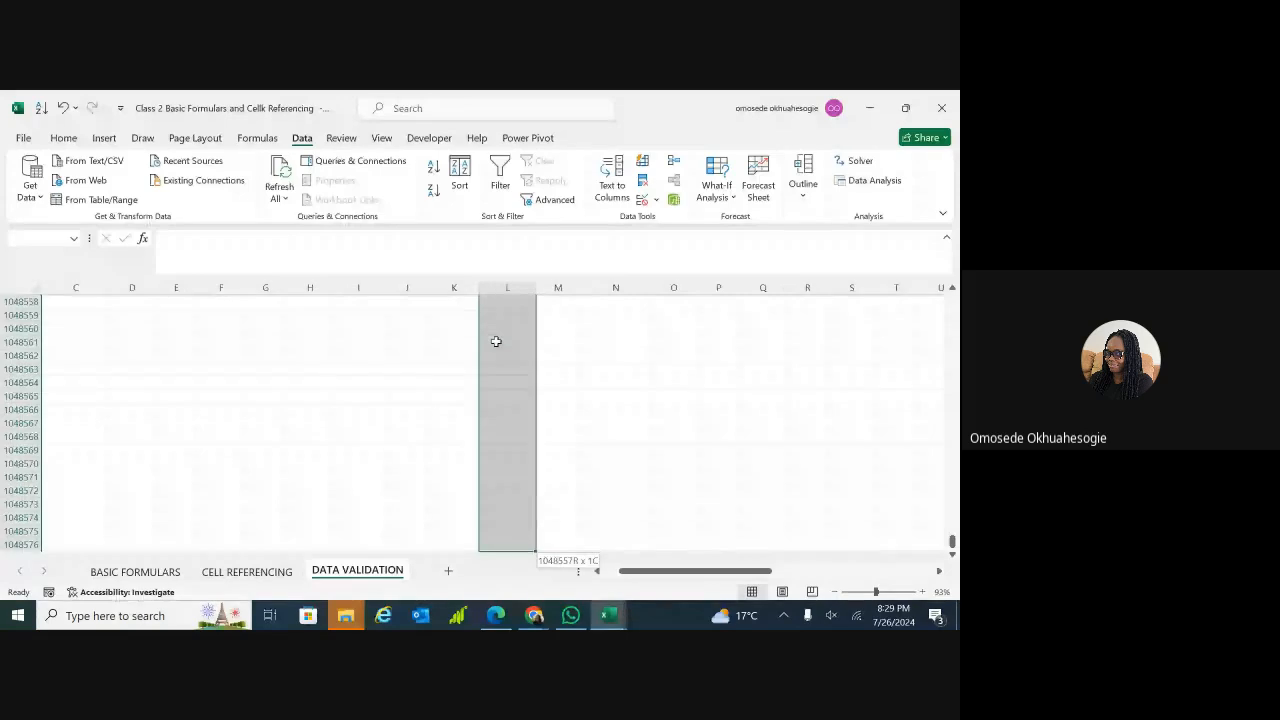
key("ctrl+shift+Up")
left_click(492, 318)
key("shift+Down")
key("shift+Down")
key("shift+Down")
key("shift+Down")
key("shift+Down")
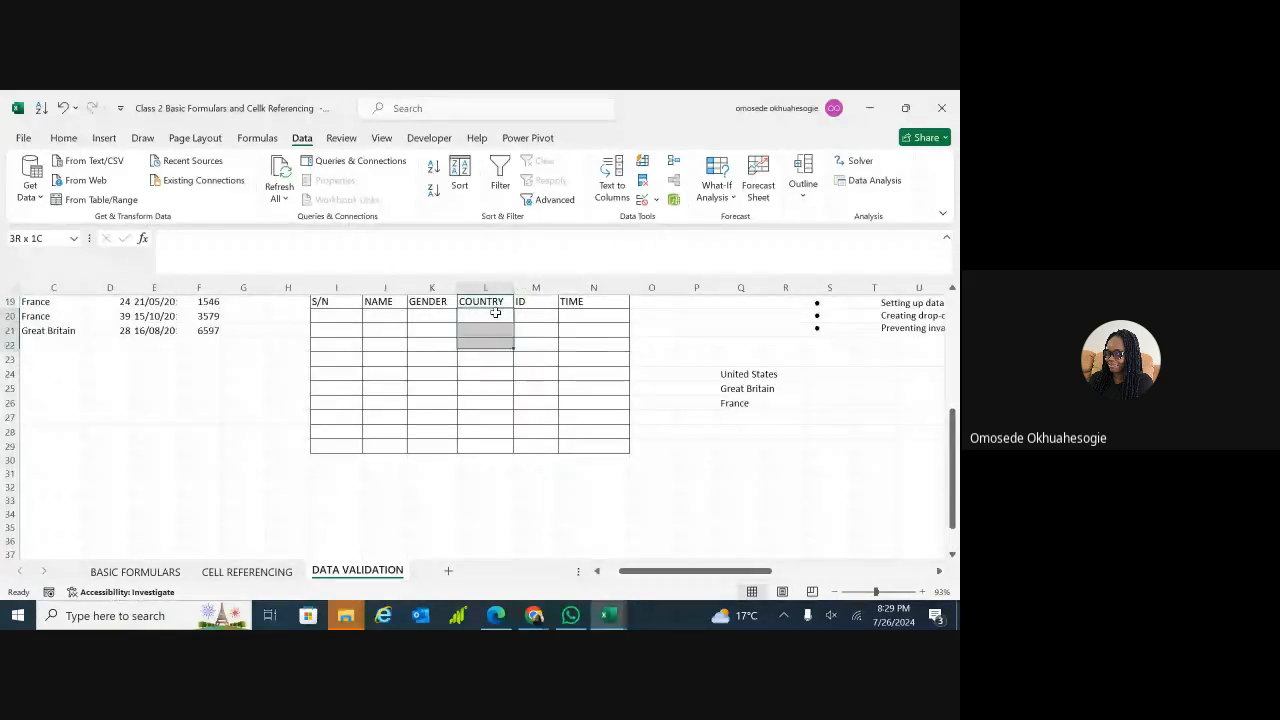
key("shift+Down")
key("shift+Down")
key("shift+Down")
key("shift+Down")
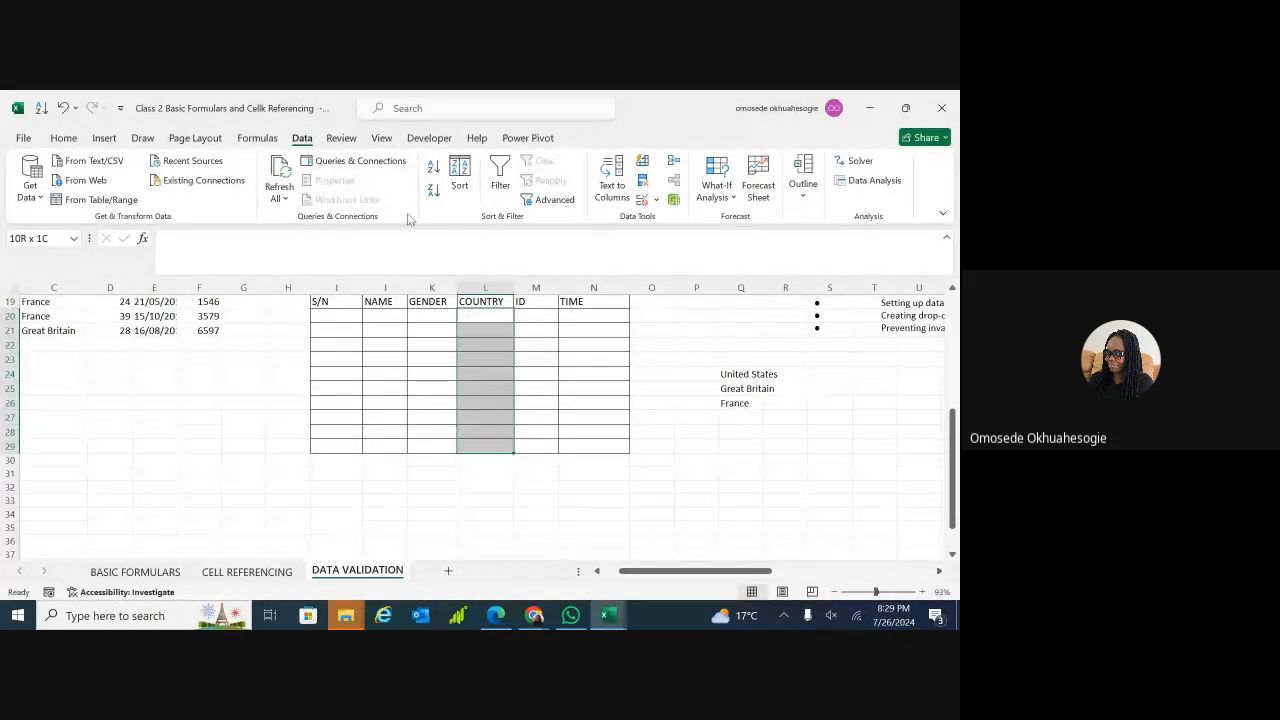
left_click(655, 201)
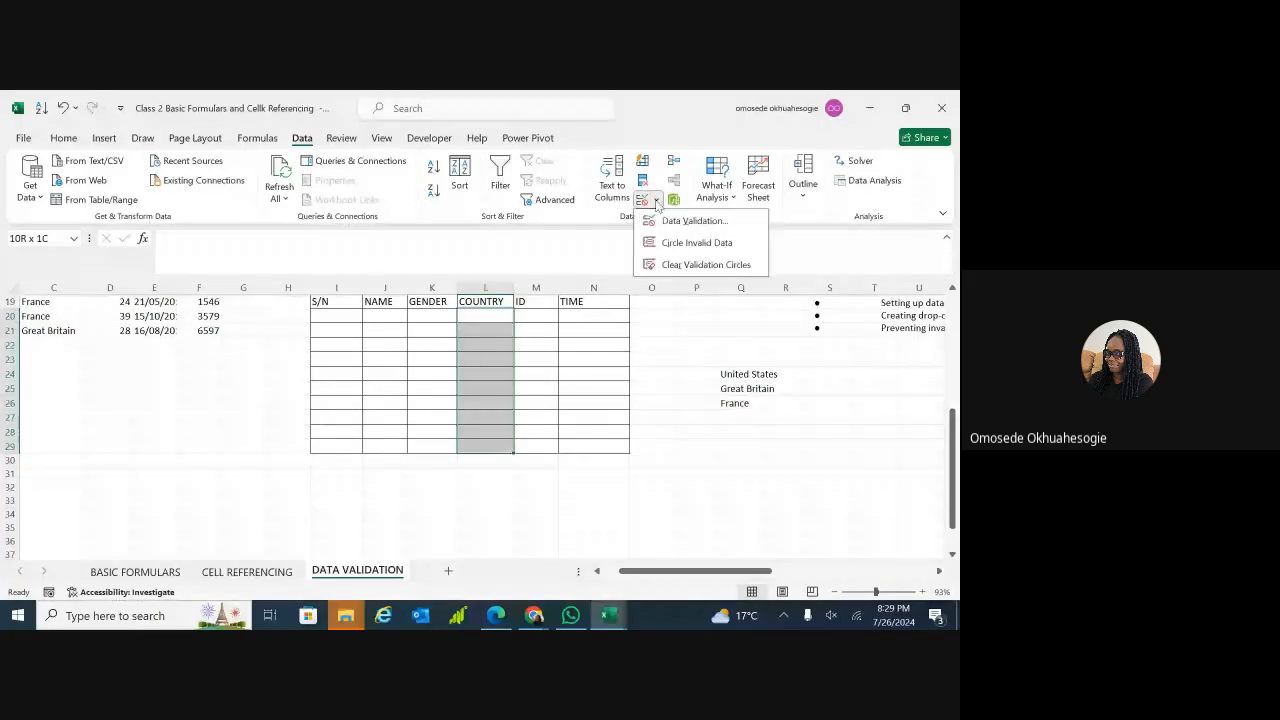
left_click(656, 220)
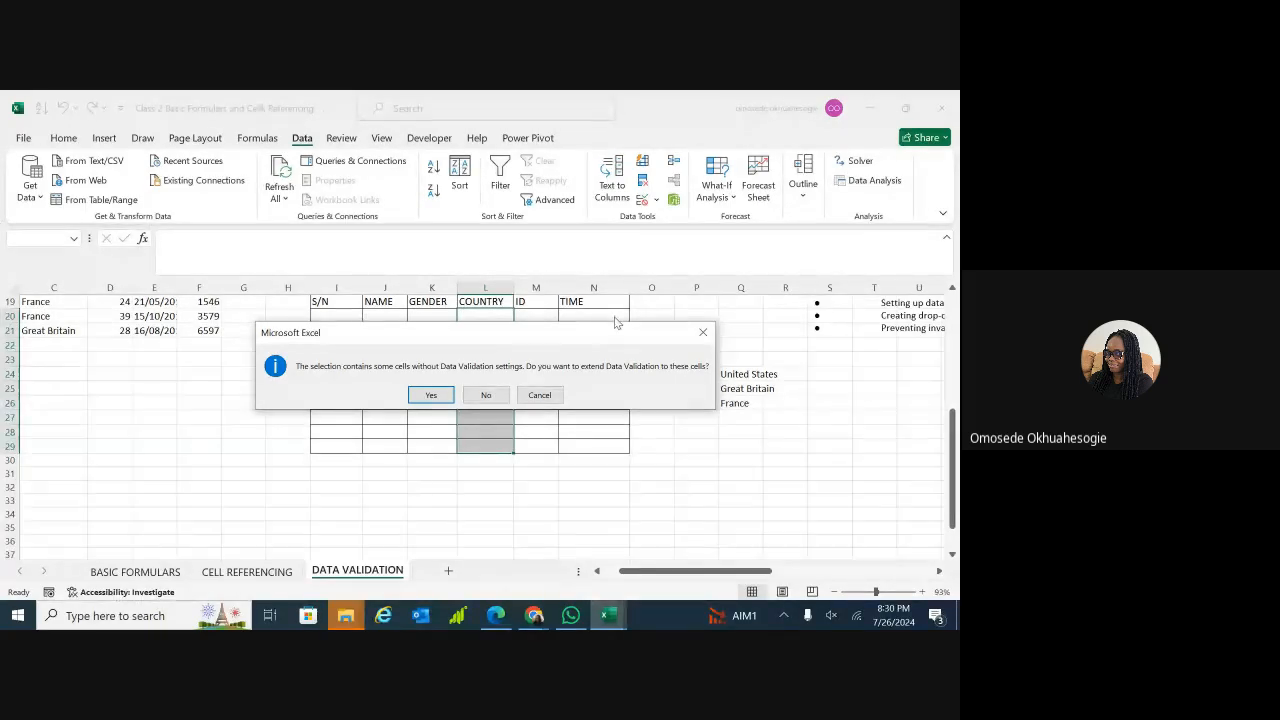
left_click(484, 395)
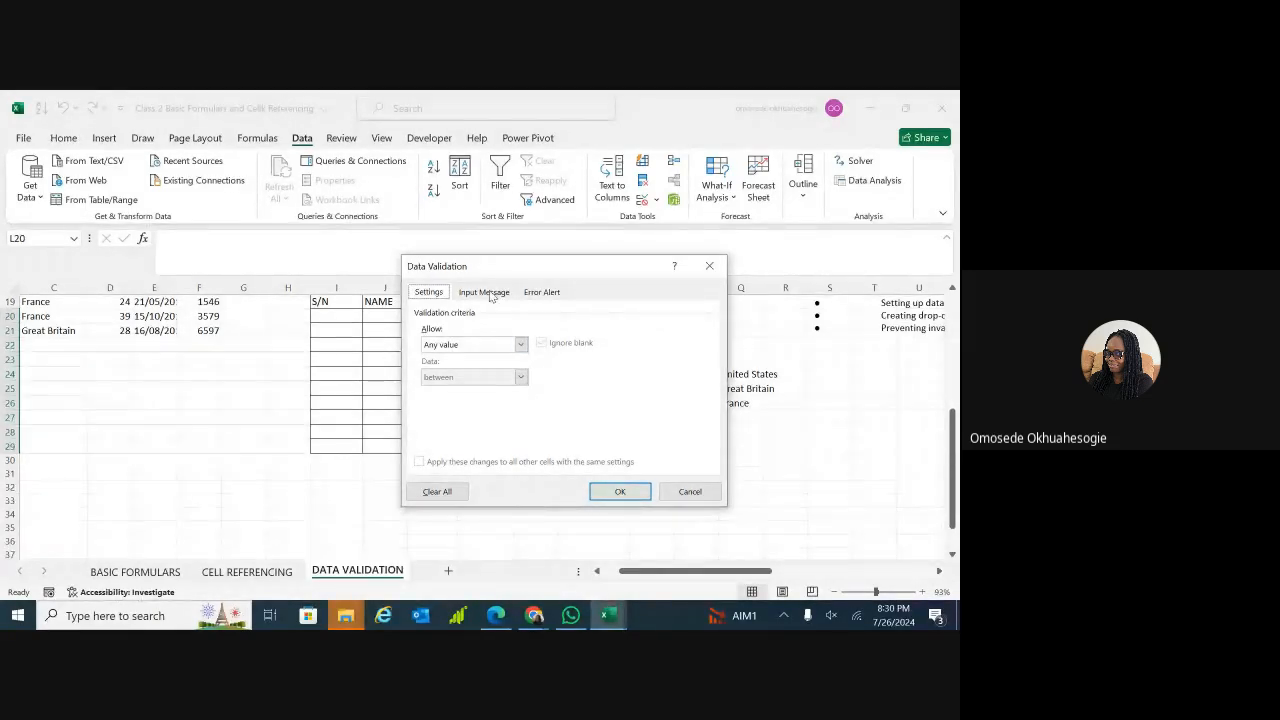
- Allow only a List with the source =$Q$24:$Q$26 and apply the validation to the COUNTRY cells
left_click(521, 344)
left_click(440, 392)
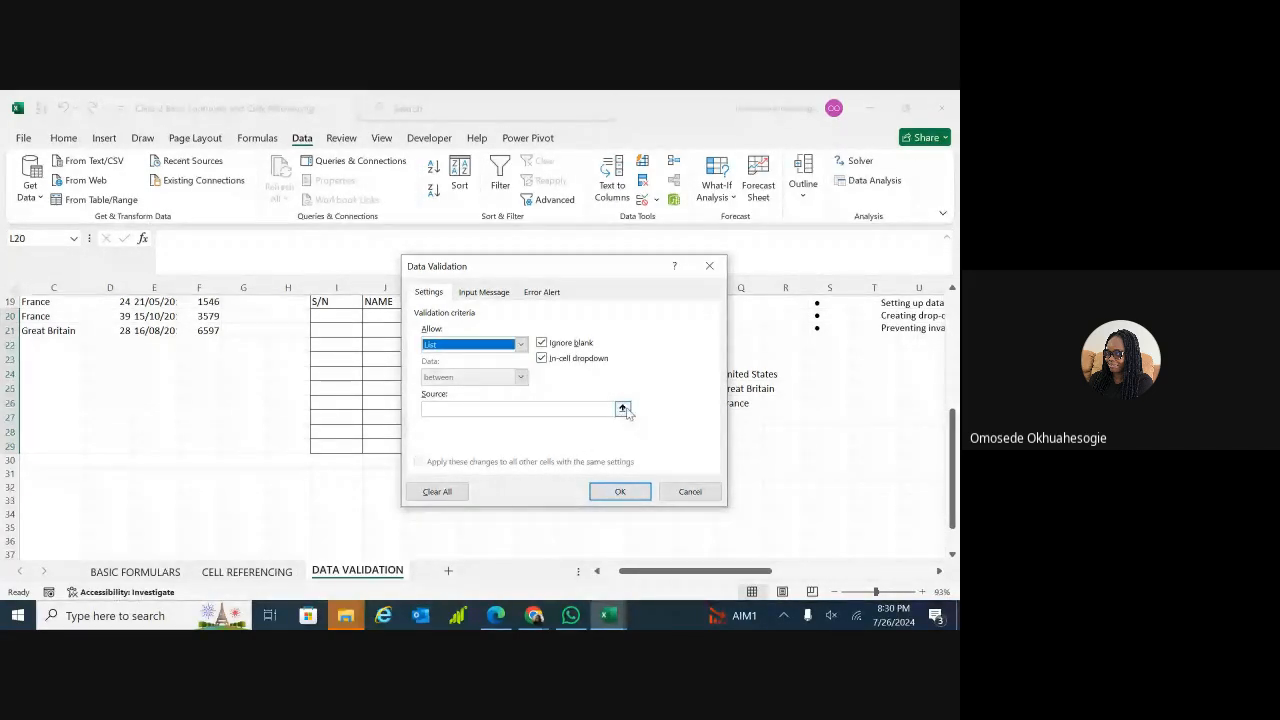
left_click(622, 409)
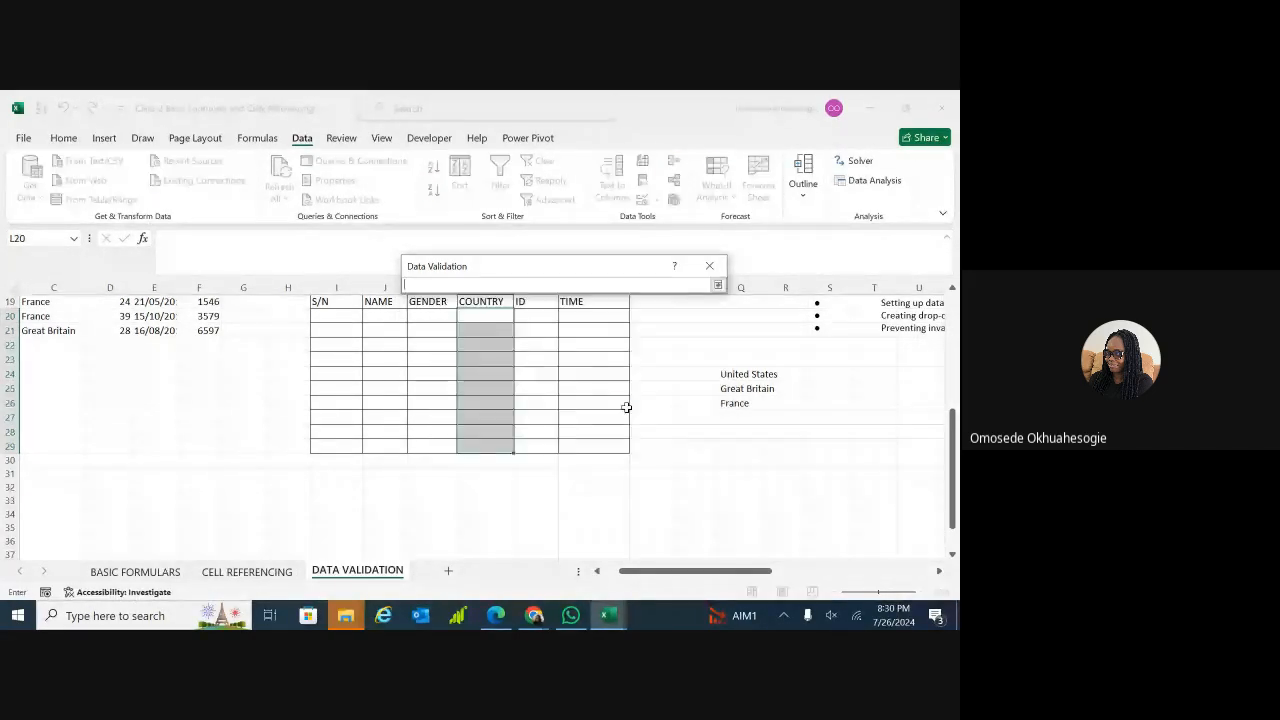
left_click(745, 374)
key("shift+Down")
key("shift+Down")
key("Return")
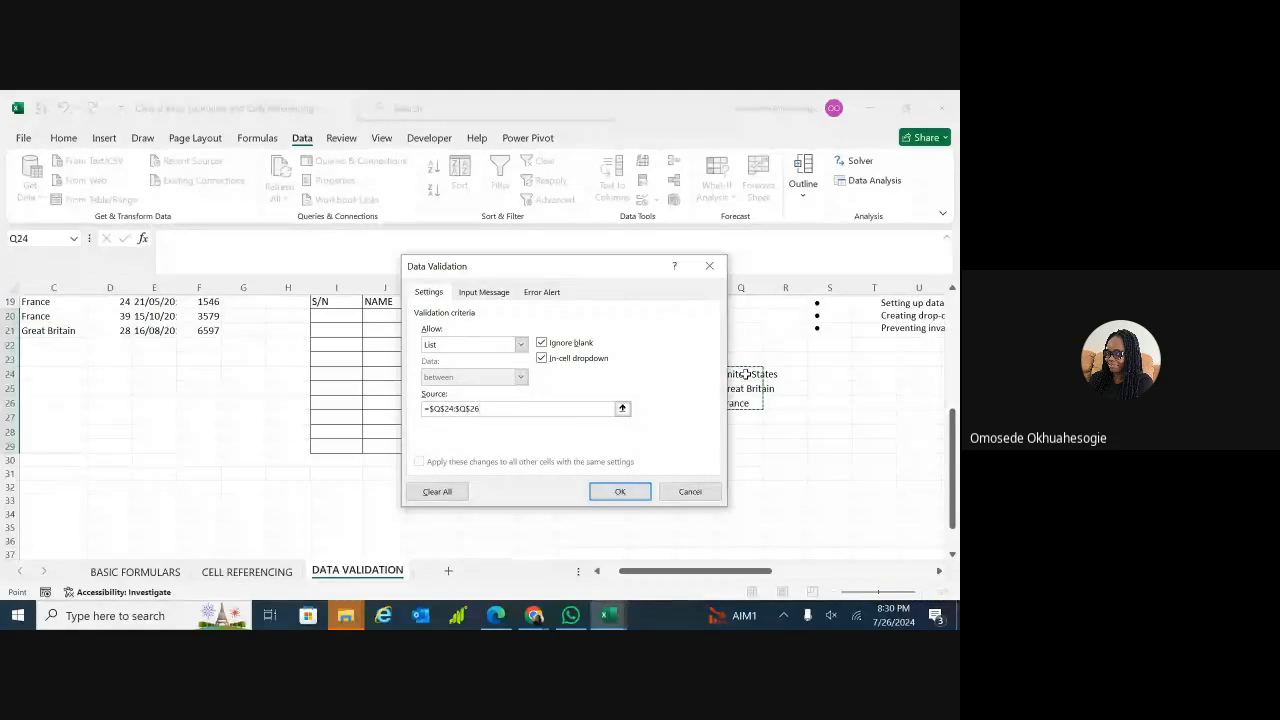
left_click(617, 492)
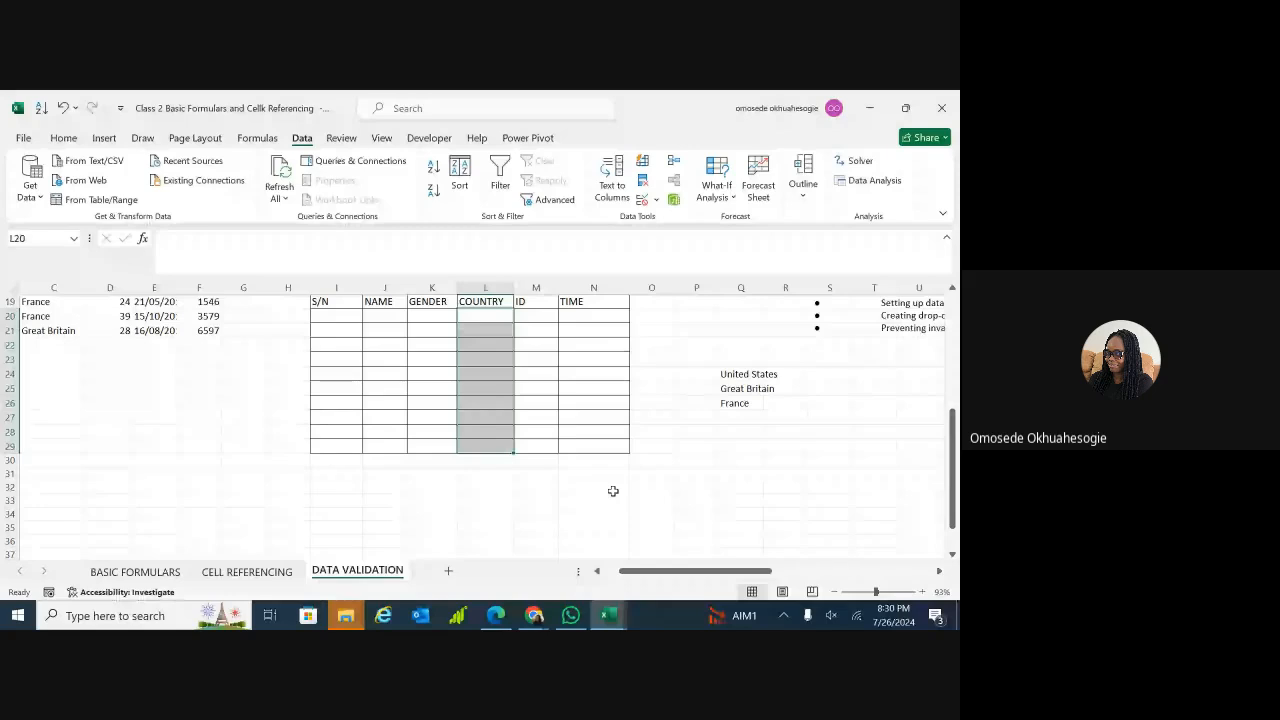
- Check the COUNTRY cells for dropdowns and view the choices offered in L20
left_click(500, 329)
left_click(503, 345)
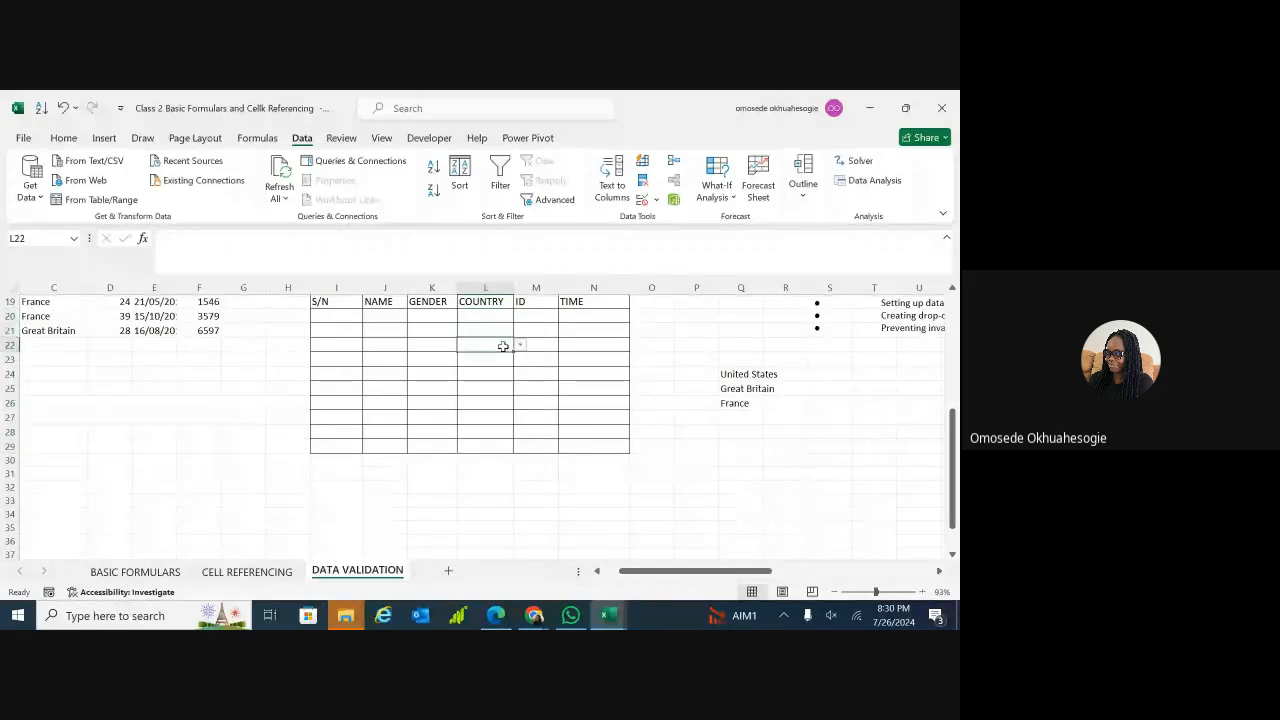
left_click(503, 315)
left_click(520, 317)
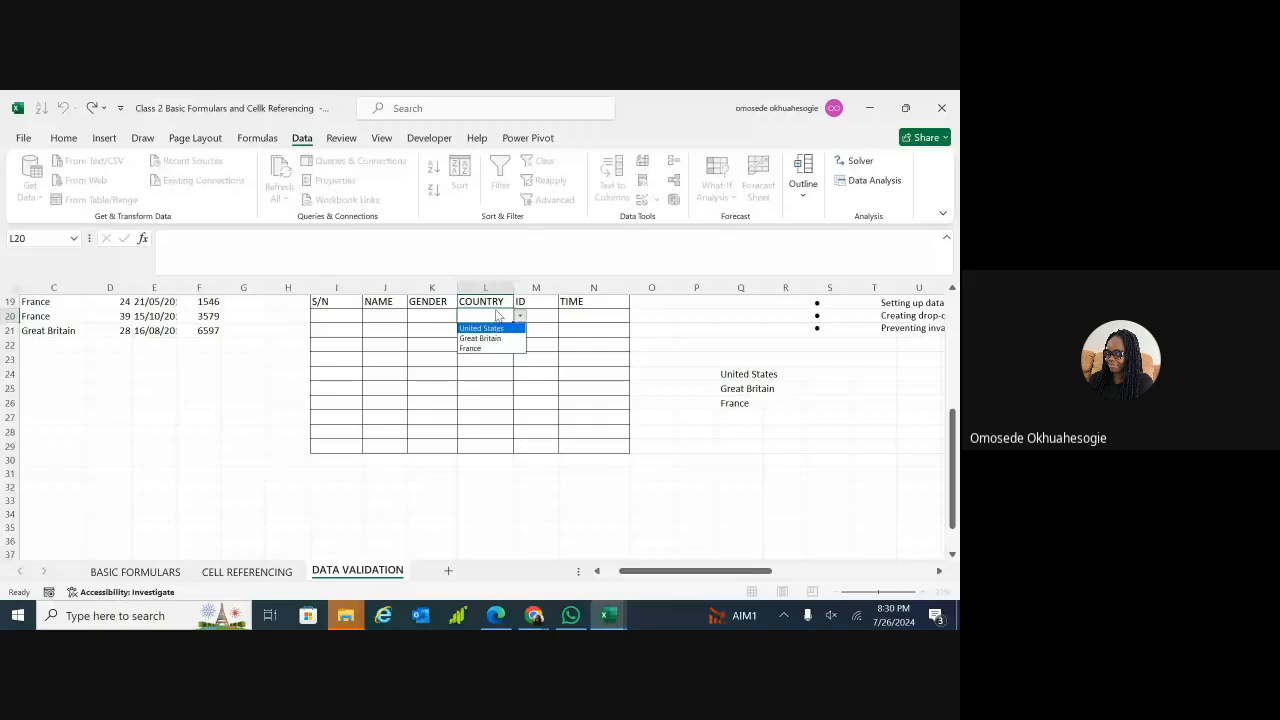
left_click(483, 315)
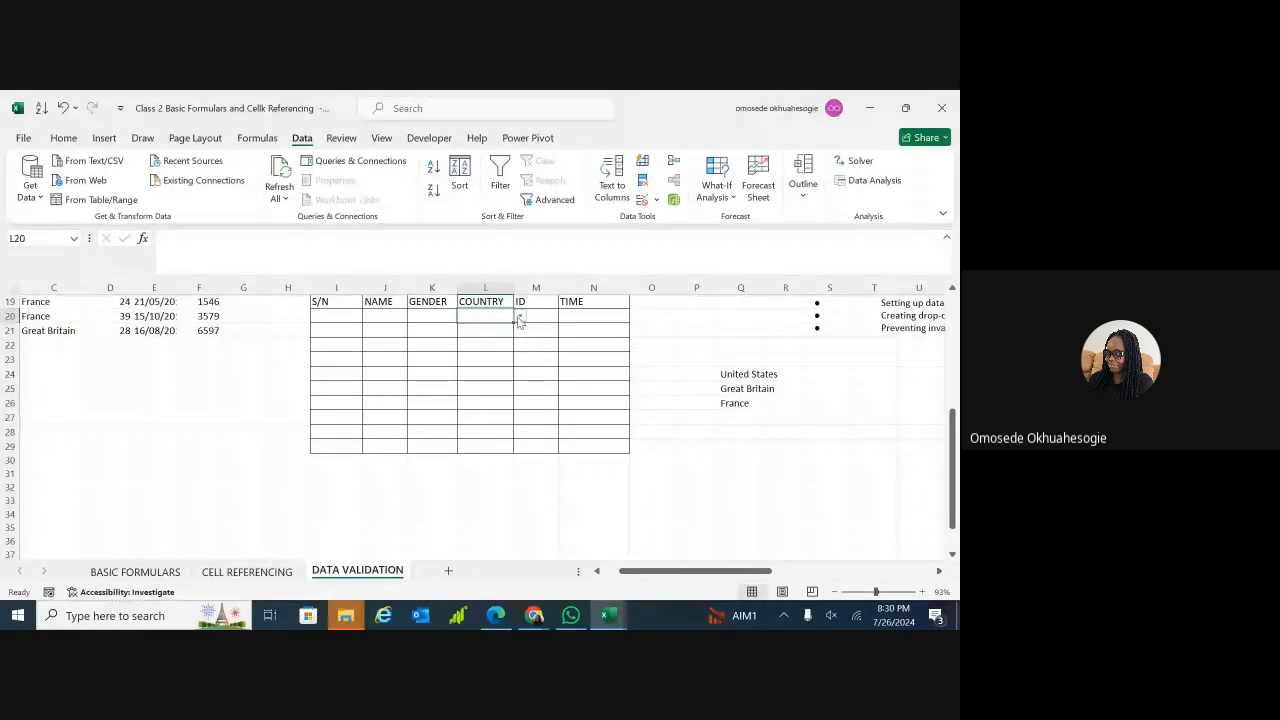
- Choose Great Britain in L20 and France in L21 from the COUNTRY dropdown lists
left_click(519, 316)
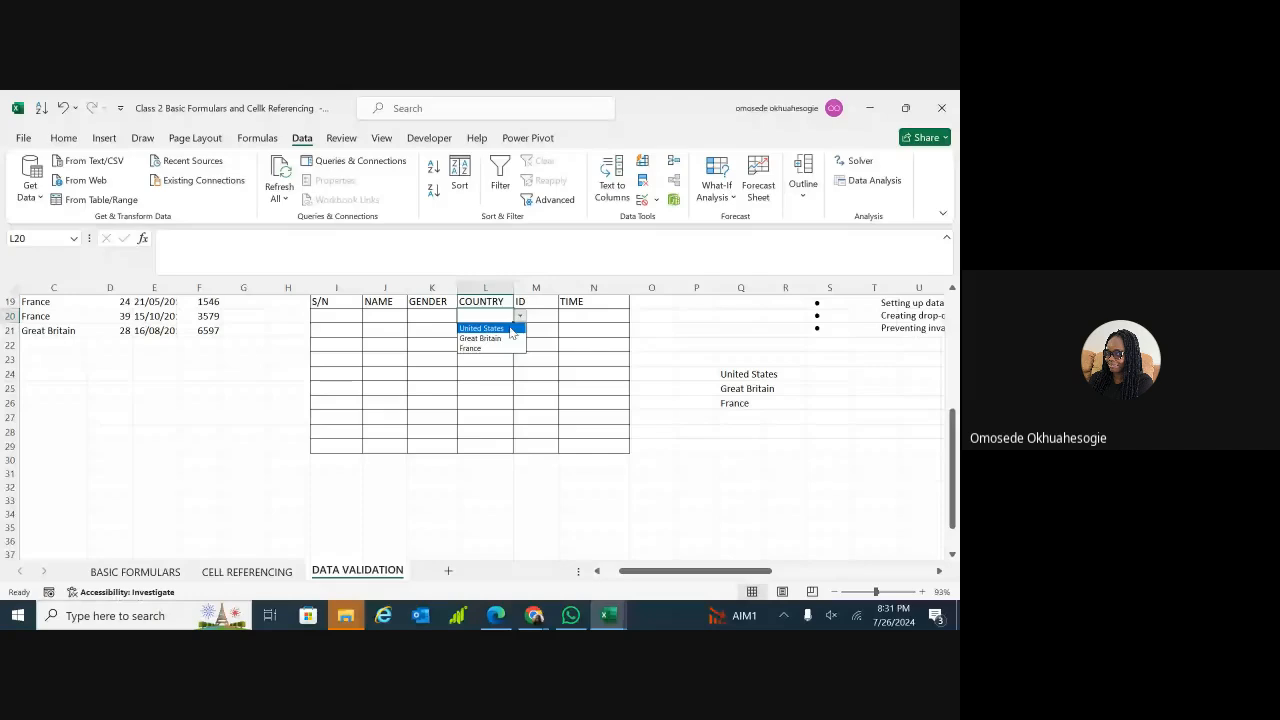
left_click(488, 338)
left_click(503, 333)
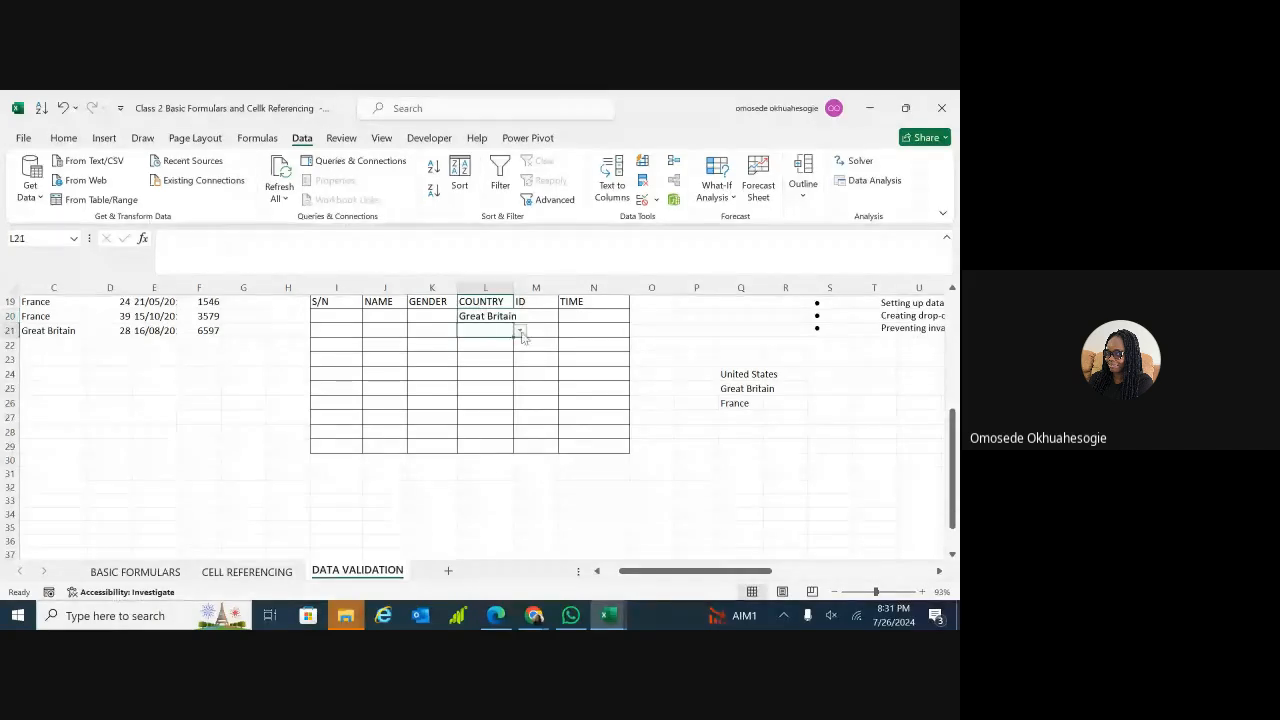
left_click(520, 332)
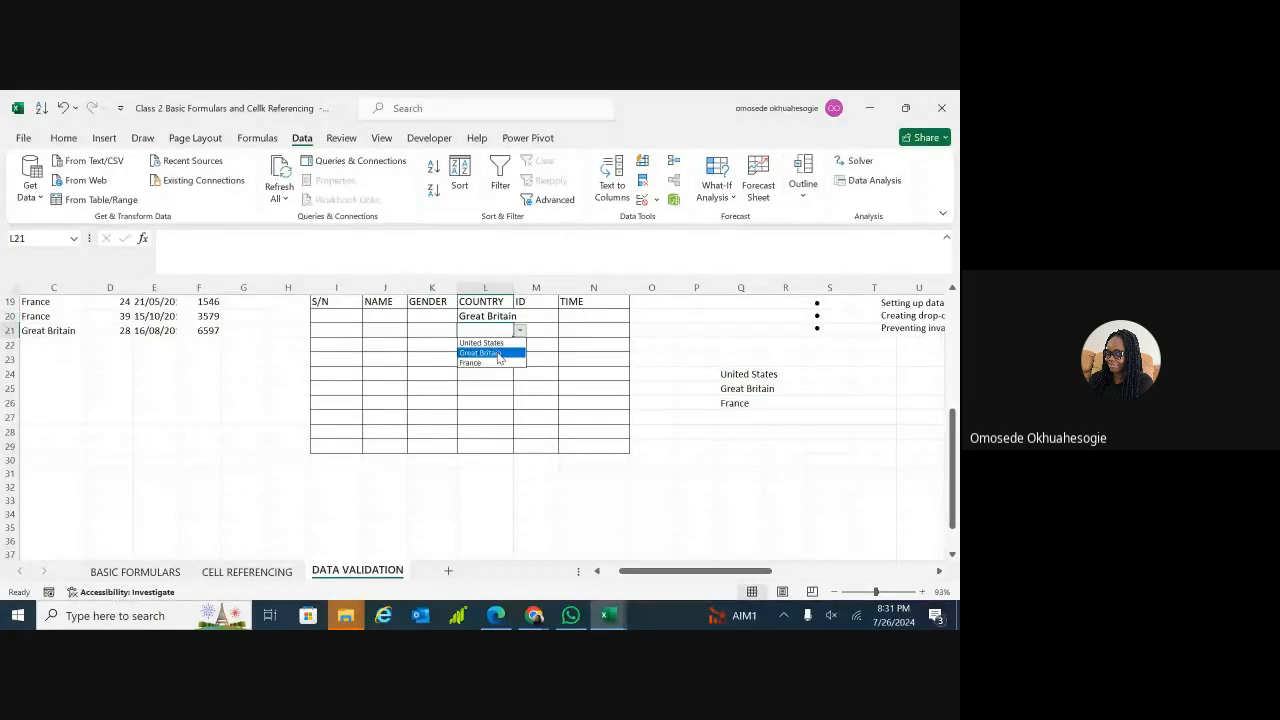
left_click(496, 363)
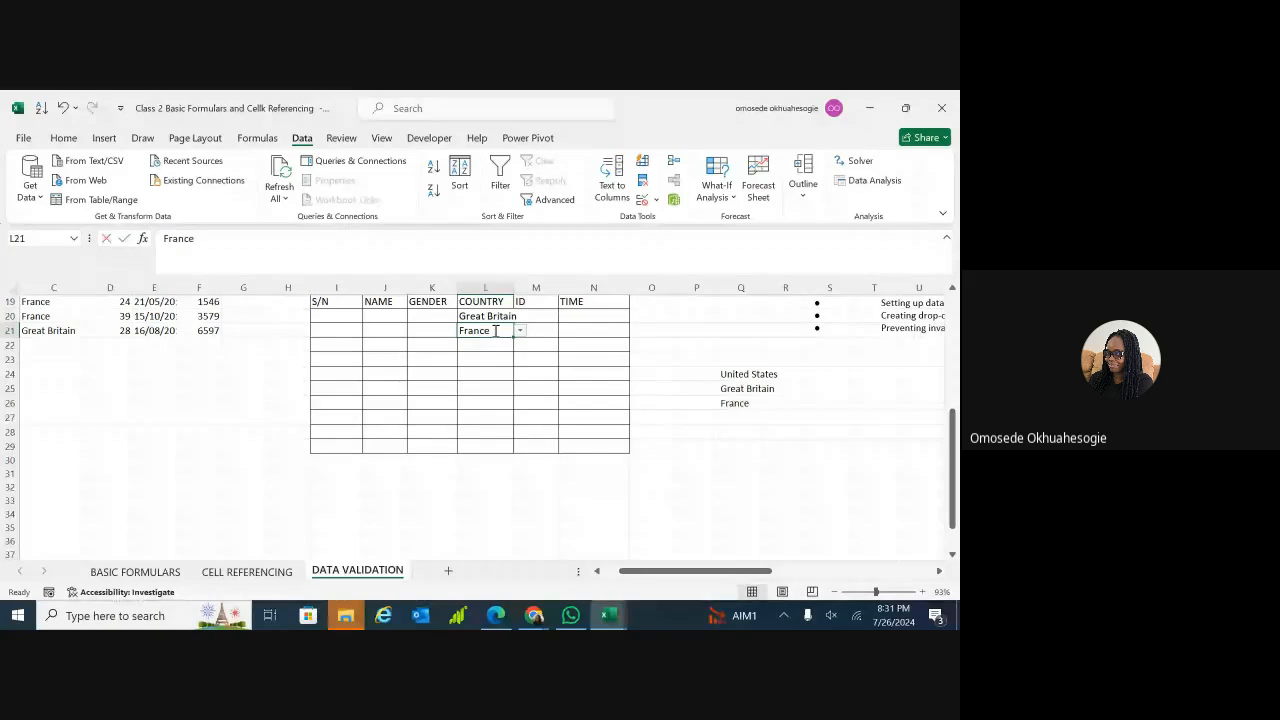
- Try to replace France in L21 with USA to test the COUNTRY validation
double_click(495, 331)
key("BackSpace")
key("BackSpace")
key("BackSpace")
key("BackSpace")
key("BackSpace")
key("BackSpace")
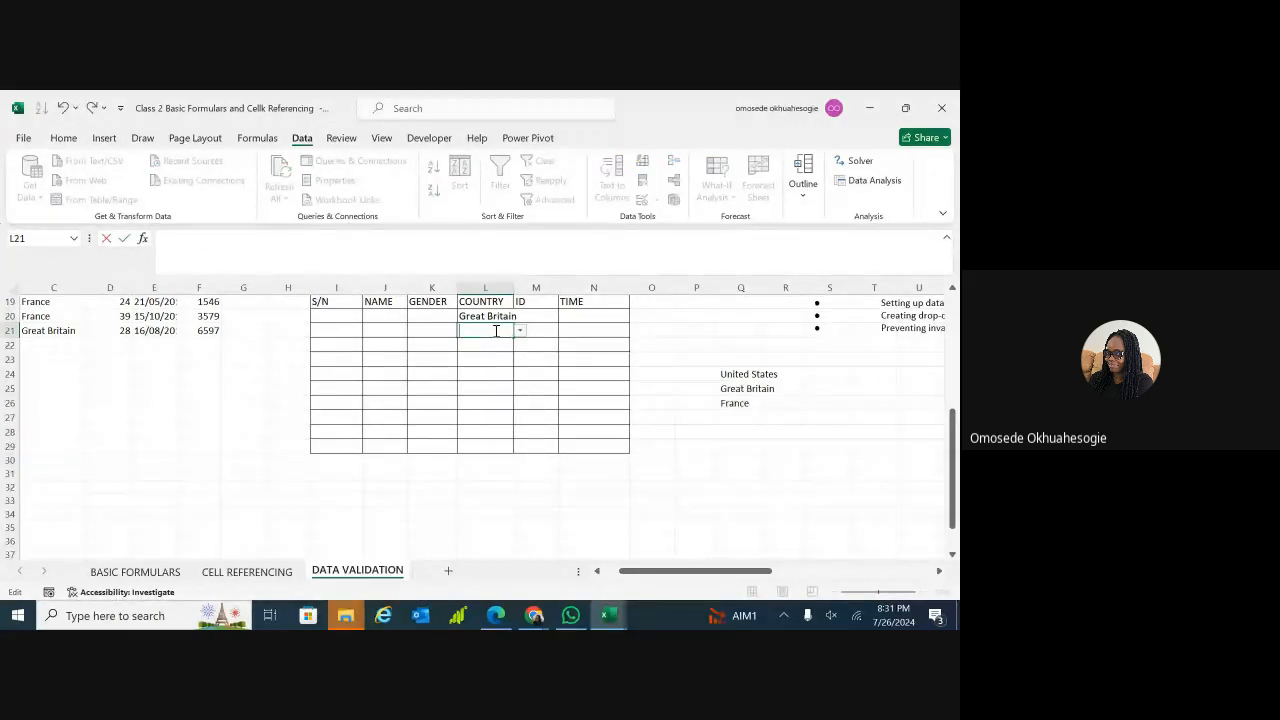
type("USA")
key("Return")
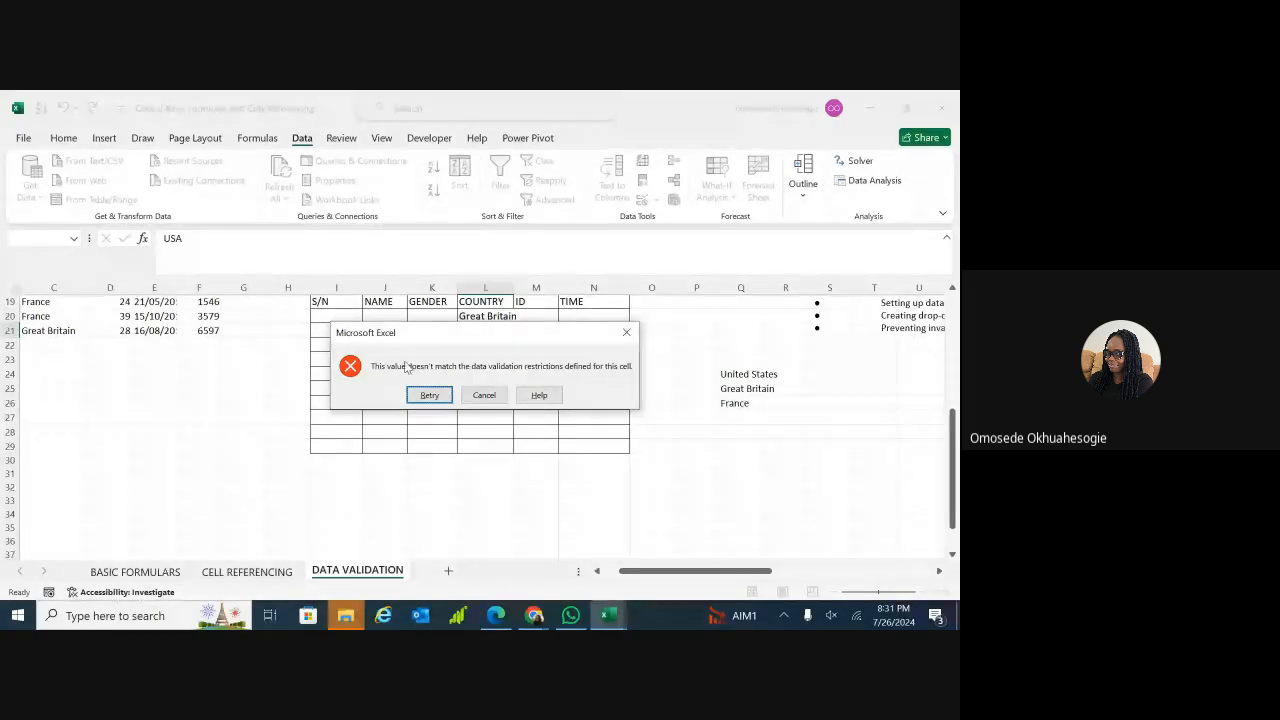
left_click(626, 332)
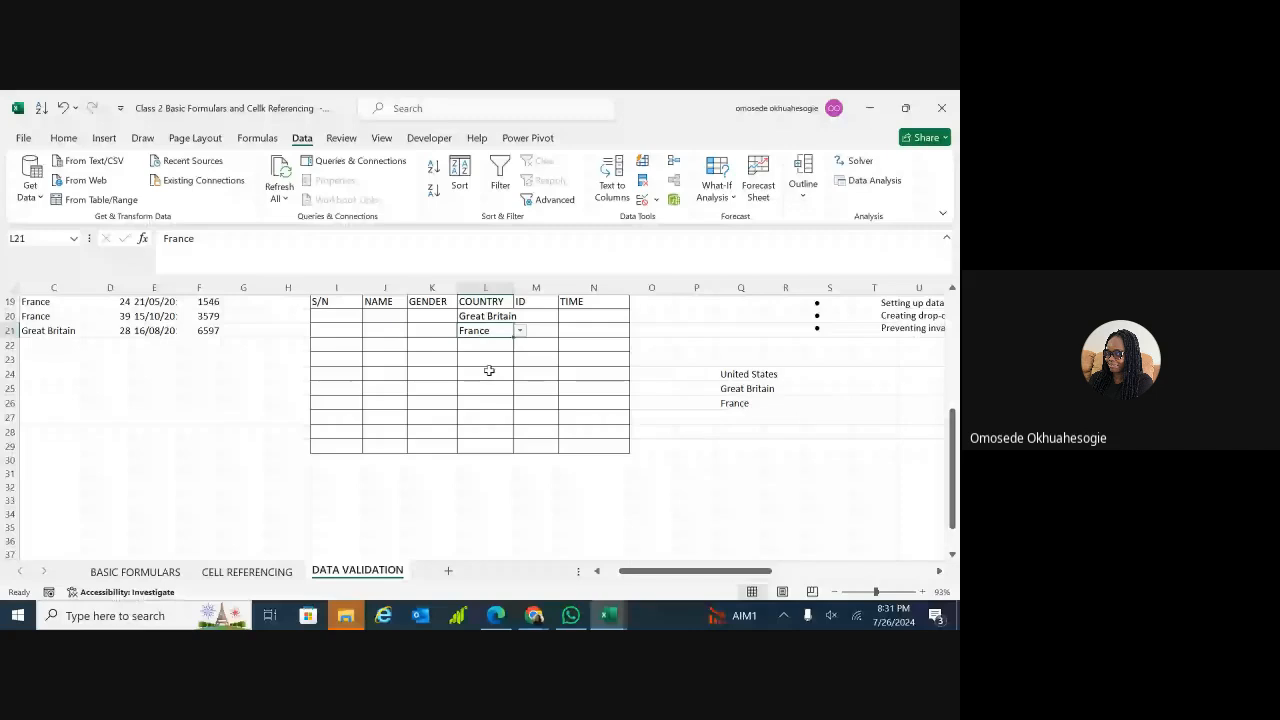
- Undo the country choices made in L20 and L21
left_click(489, 371)
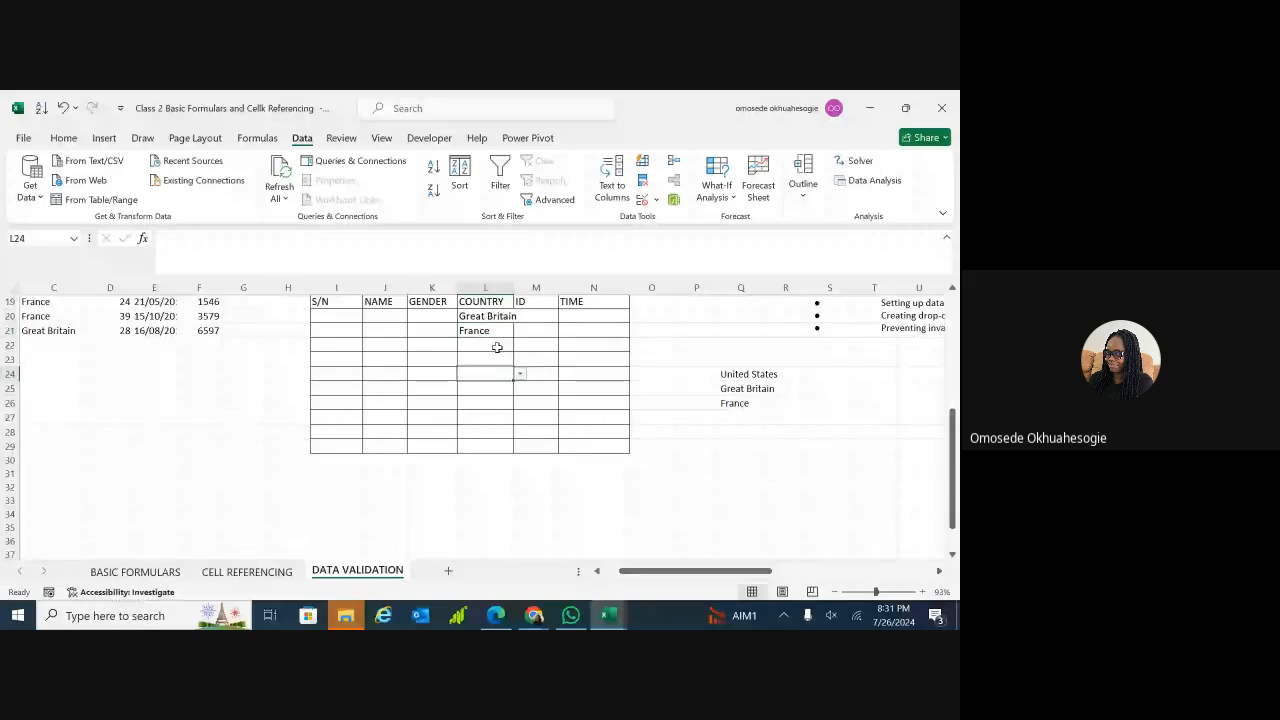
key("ctrl+z")
key("ctrl+z")
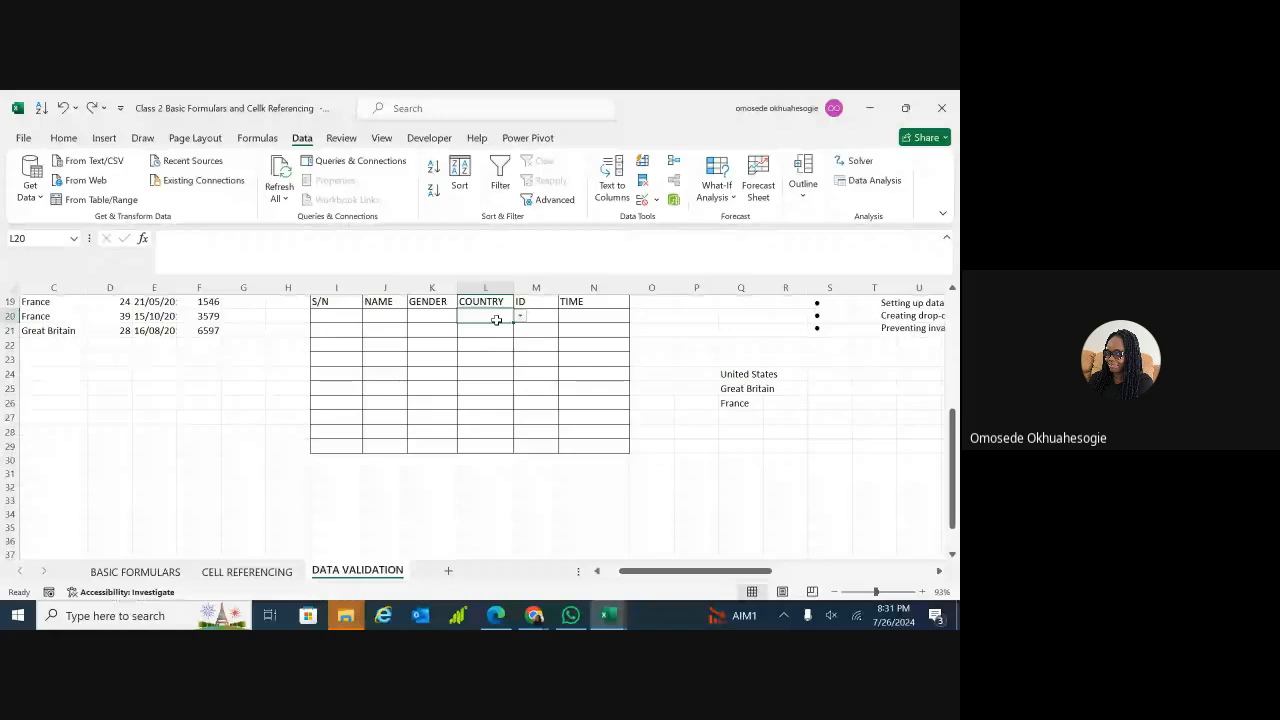
- Open the Data Validation input message settings for the COUNTRY cells L20:L29
left_click_drag(496, 319, 496, 345)
key("shift+Down")
key("shift+Down")
key("shift+Down")
key("shift+Down")
key("shift+Down")
key("shift+Down")
key("shift+Down")
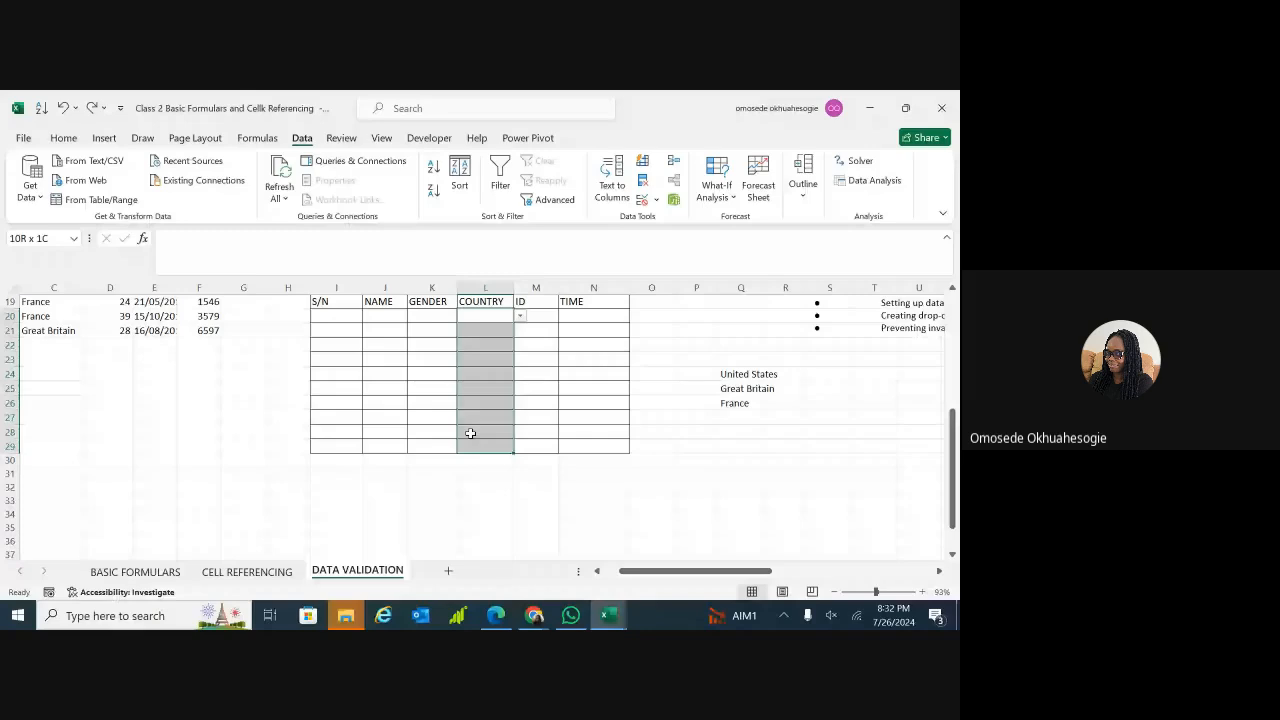
left_click(657, 200)
left_click(662, 222)
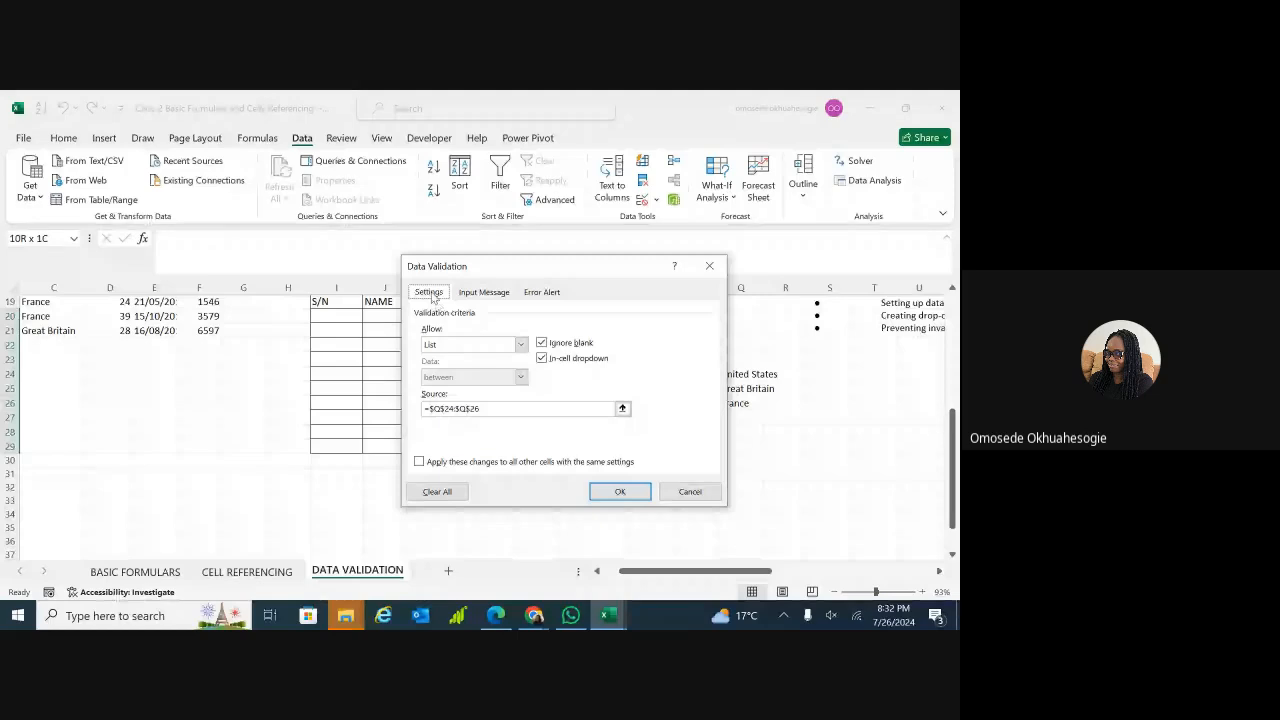
left_click(484, 292)
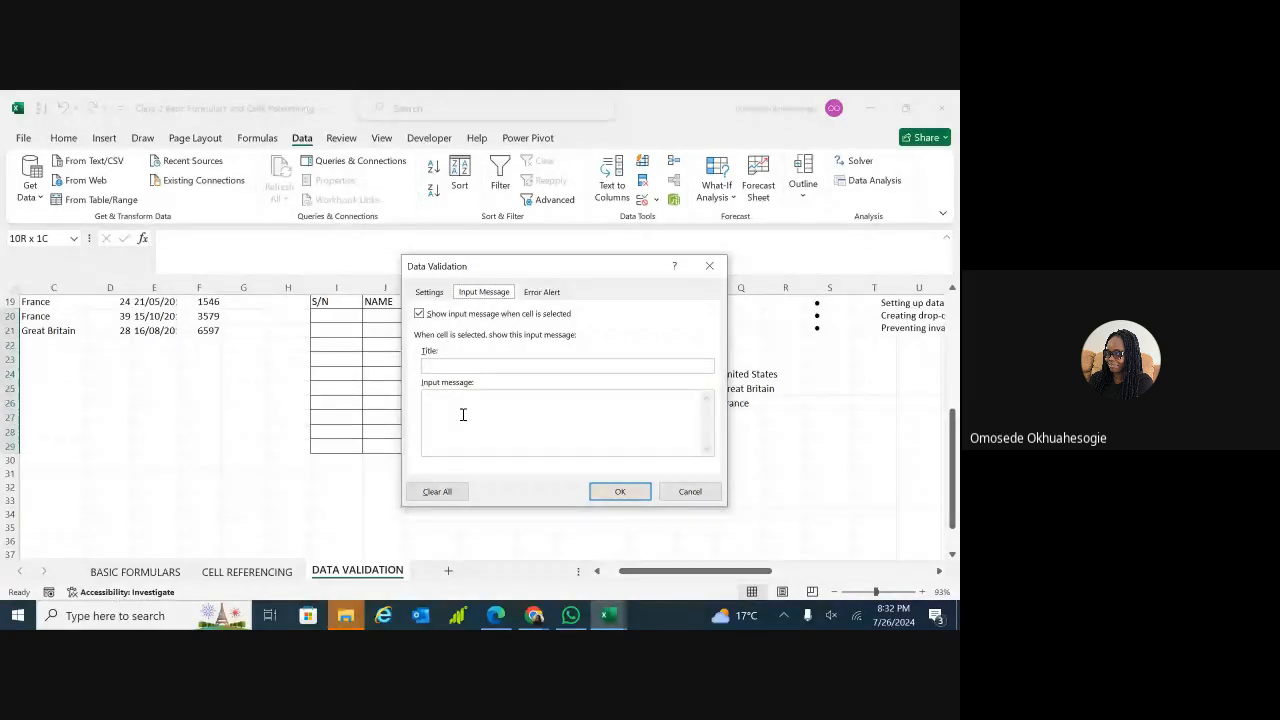
left_click(464, 401)
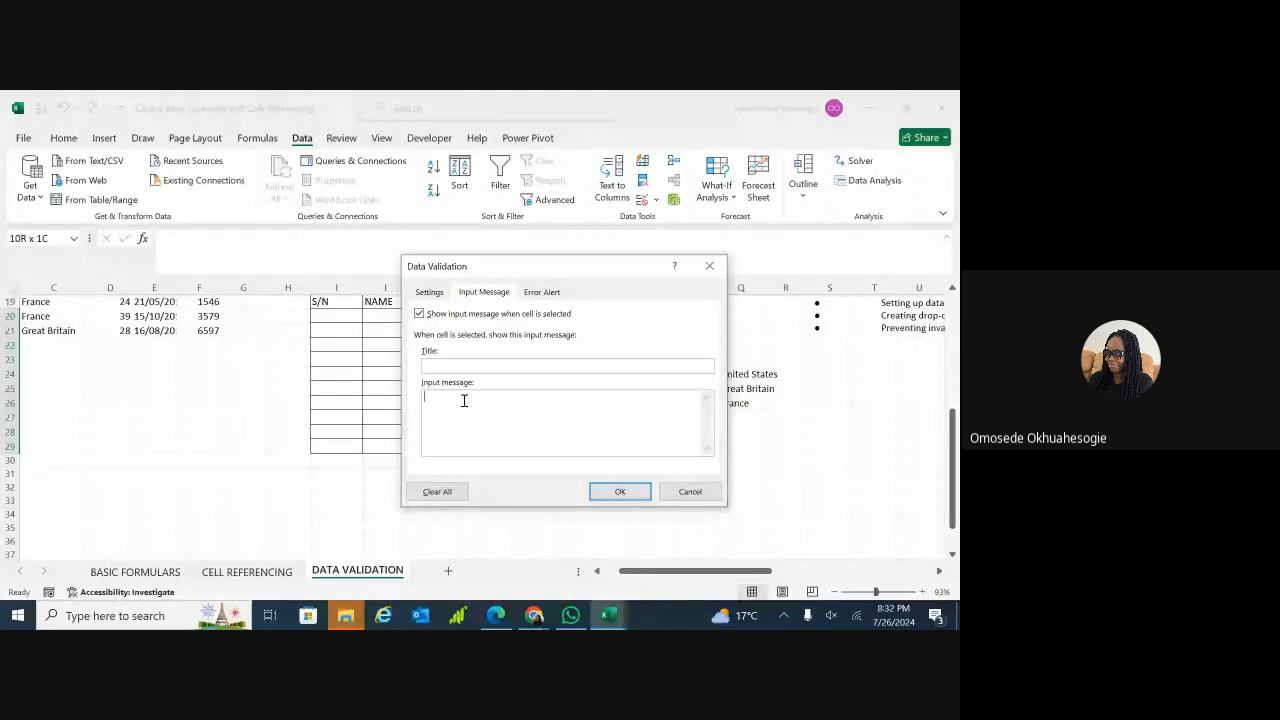
type("Select a country from the dr")
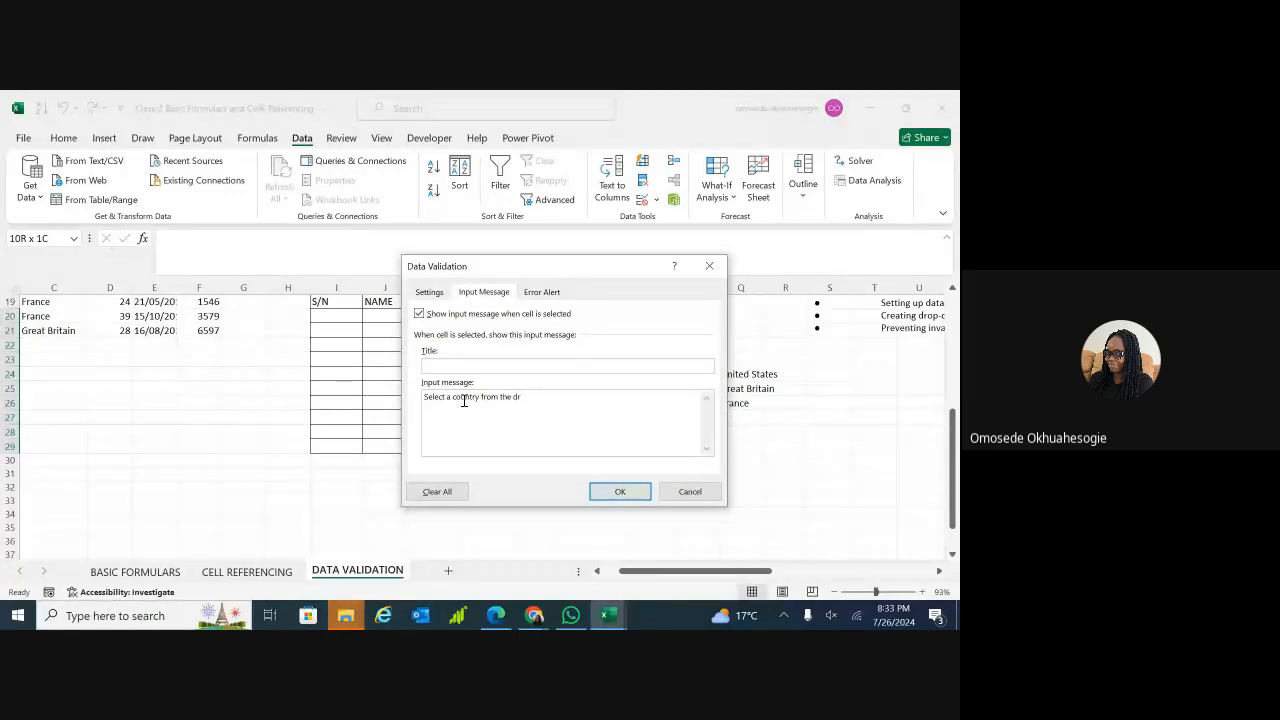
key("BackSpace")
key("BackSpace")
key("BackSpace")
key("BackSpace")
key("BackSpace")
key("BackSpace")
key("BackSpace")
key("BackSpace")
key("BackSpace")
key("BackSpace")
key("BackSpace")
key("BackSpace")
key("BackSpace")
key("BackSpace")
key("BackSpace")
key("BackSpace")
key("BackSpace")
key("BackSpace")
key("BackSpace")
key("BackSpace")
key("BackSpace")
key("BackSpace")
key("BackSpace")
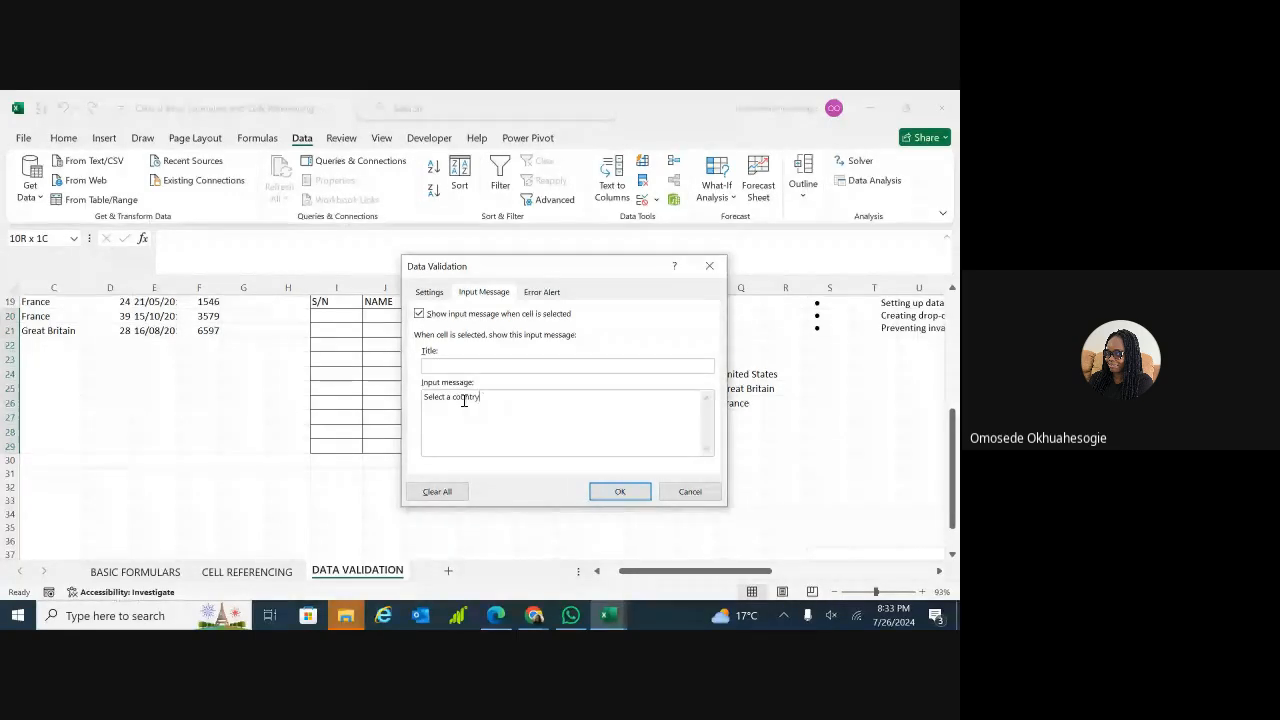
- Set the input message to "Enter a country" and apply it to the COUNTRY cells
type("Enter a country")
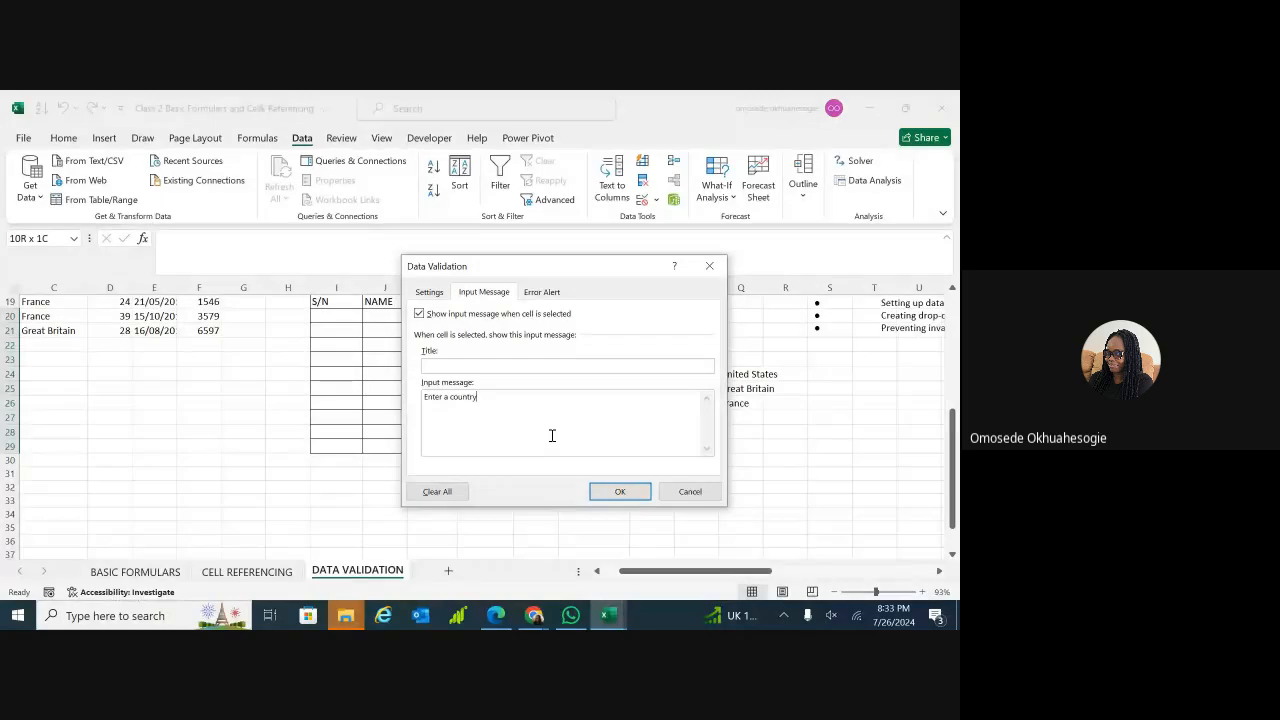
left_click(620, 493)
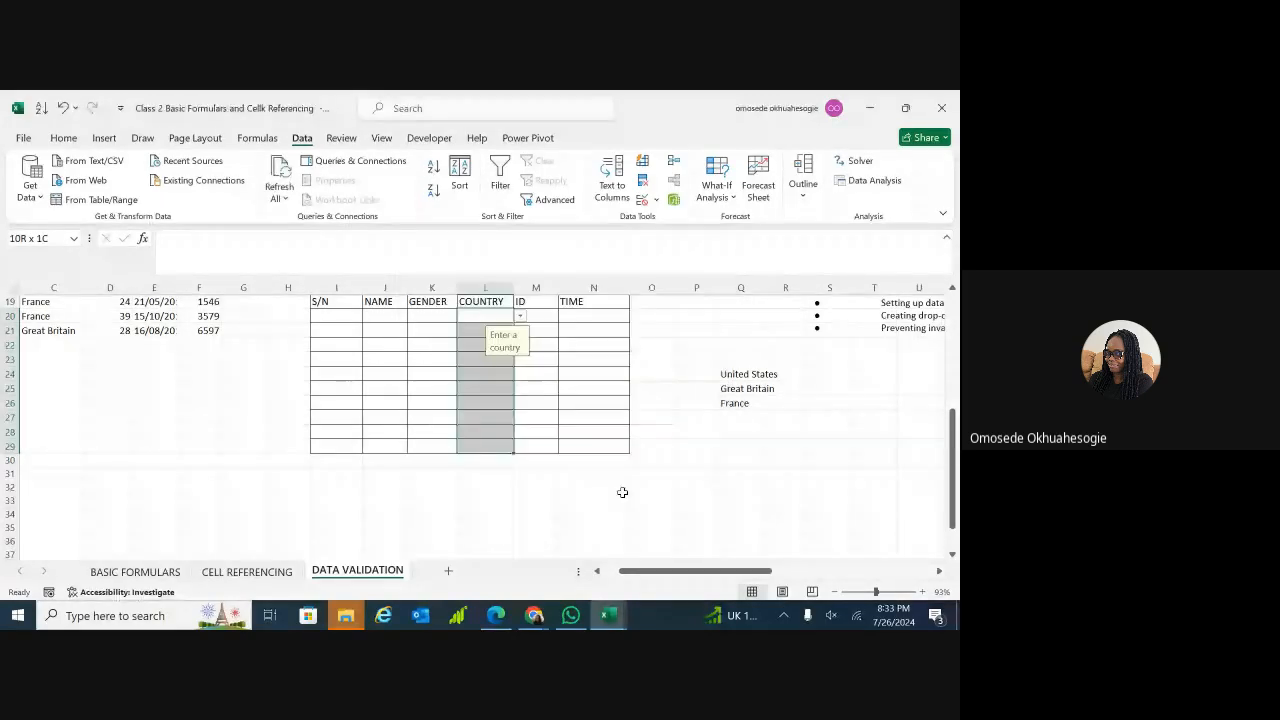
left_click(563, 473)
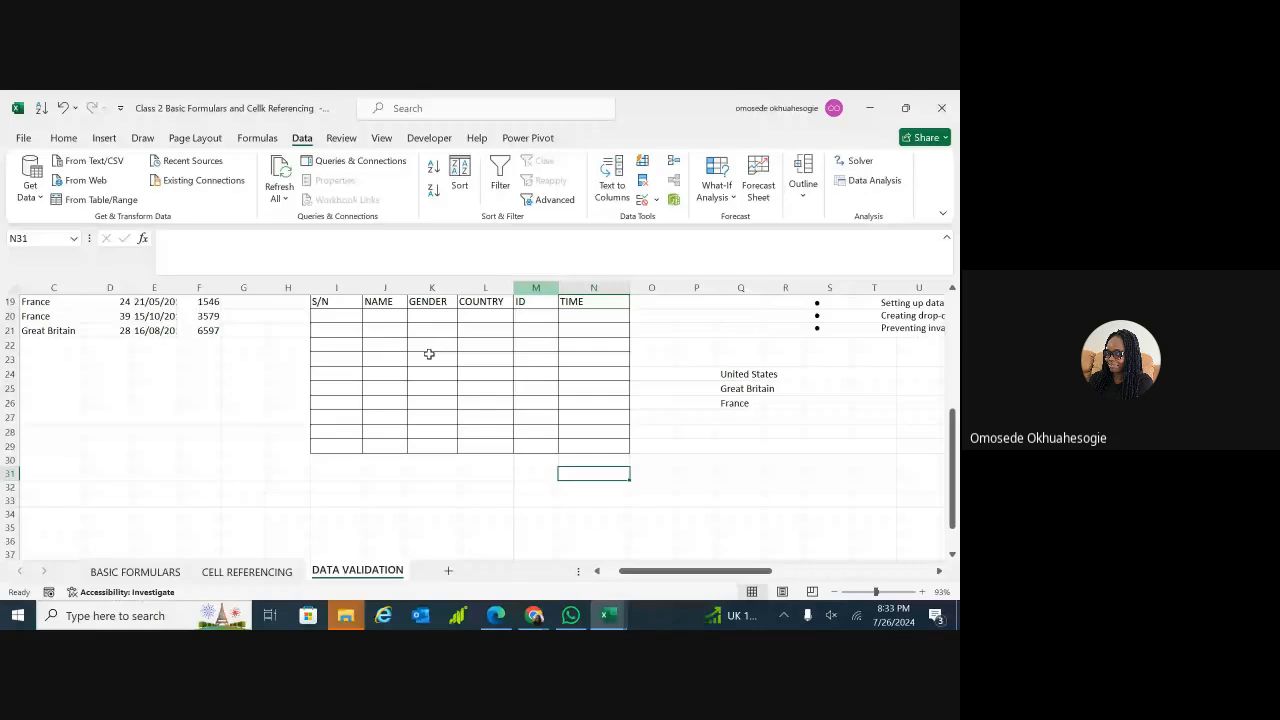
- Check that the input message appears on cells throughout the COUNTRY column, and compare with the ID column
left_click(502, 329)
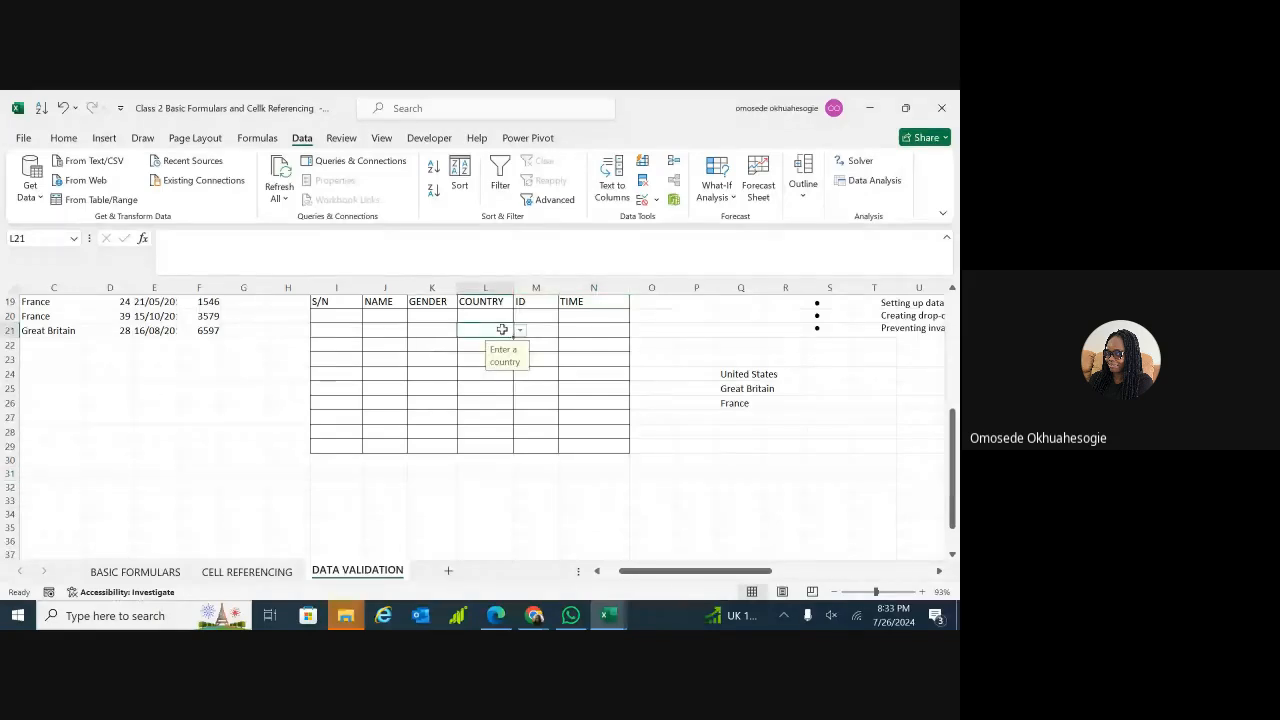
left_click(476, 346)
left_click(475, 370)
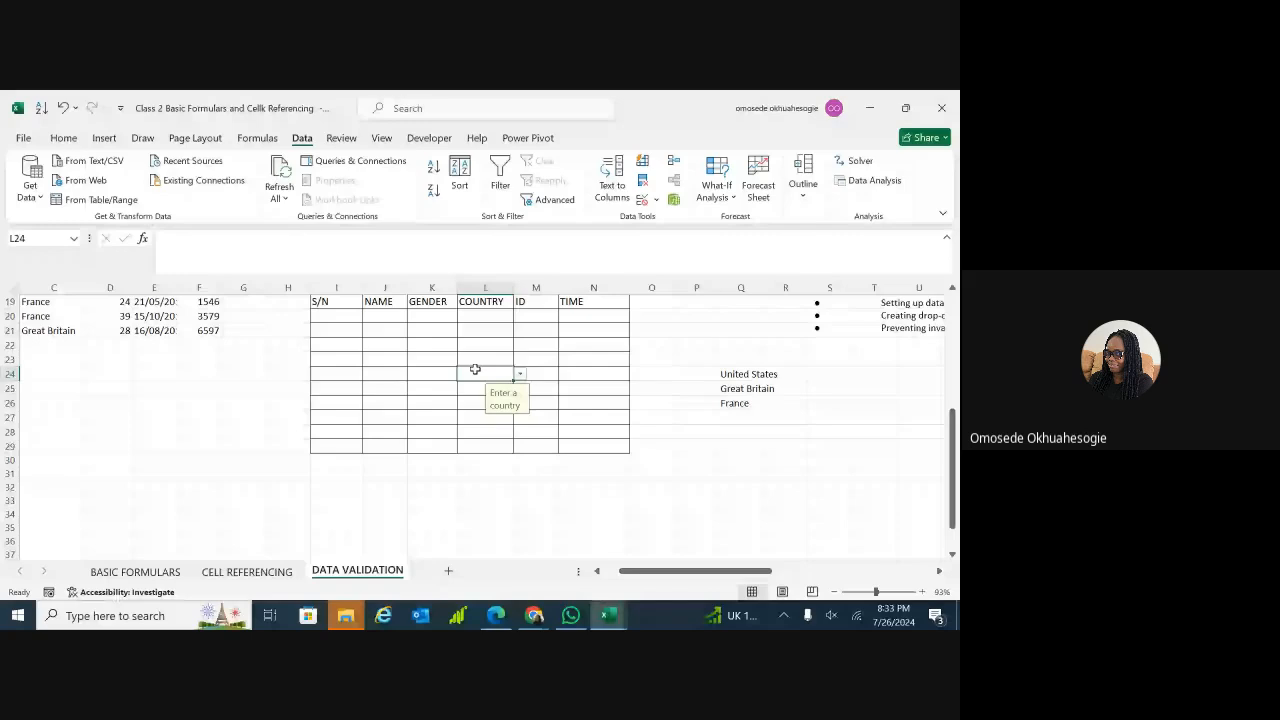
left_click(502, 316)
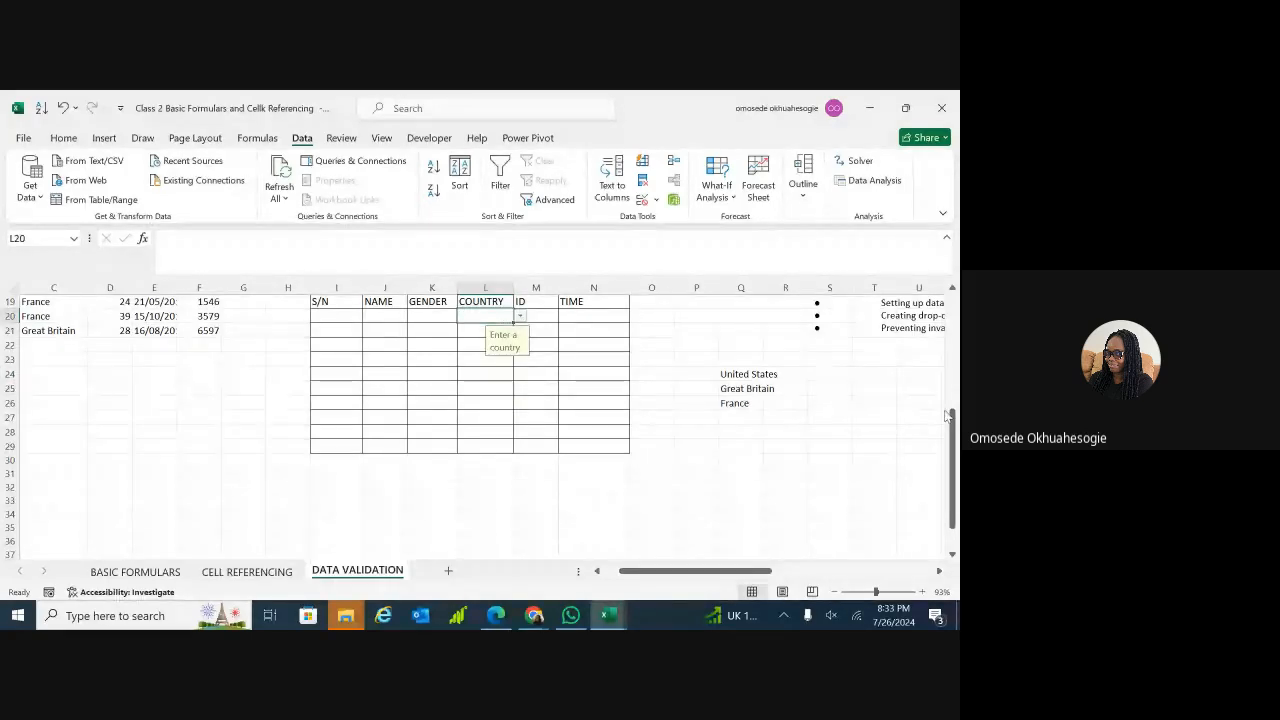
left_click_drag(951, 416, 953, 432)
left_click(524, 402)
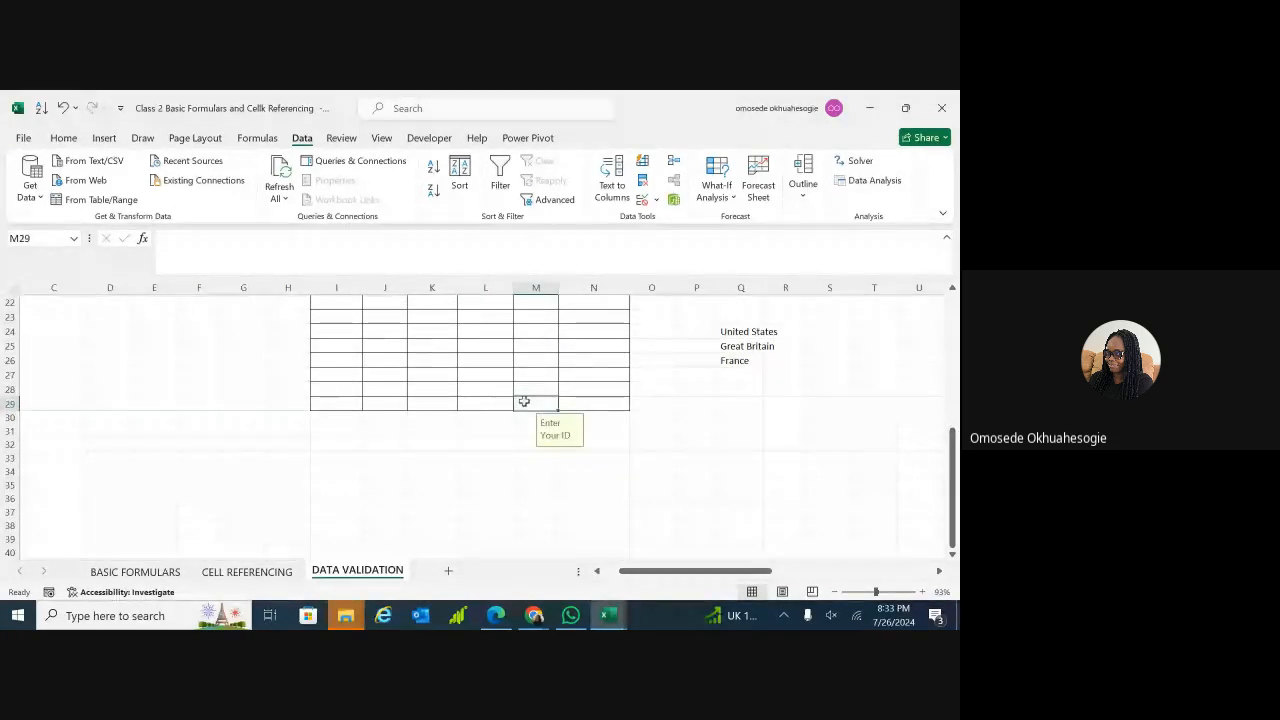
left_click_drag(463, 318, 592, 314)
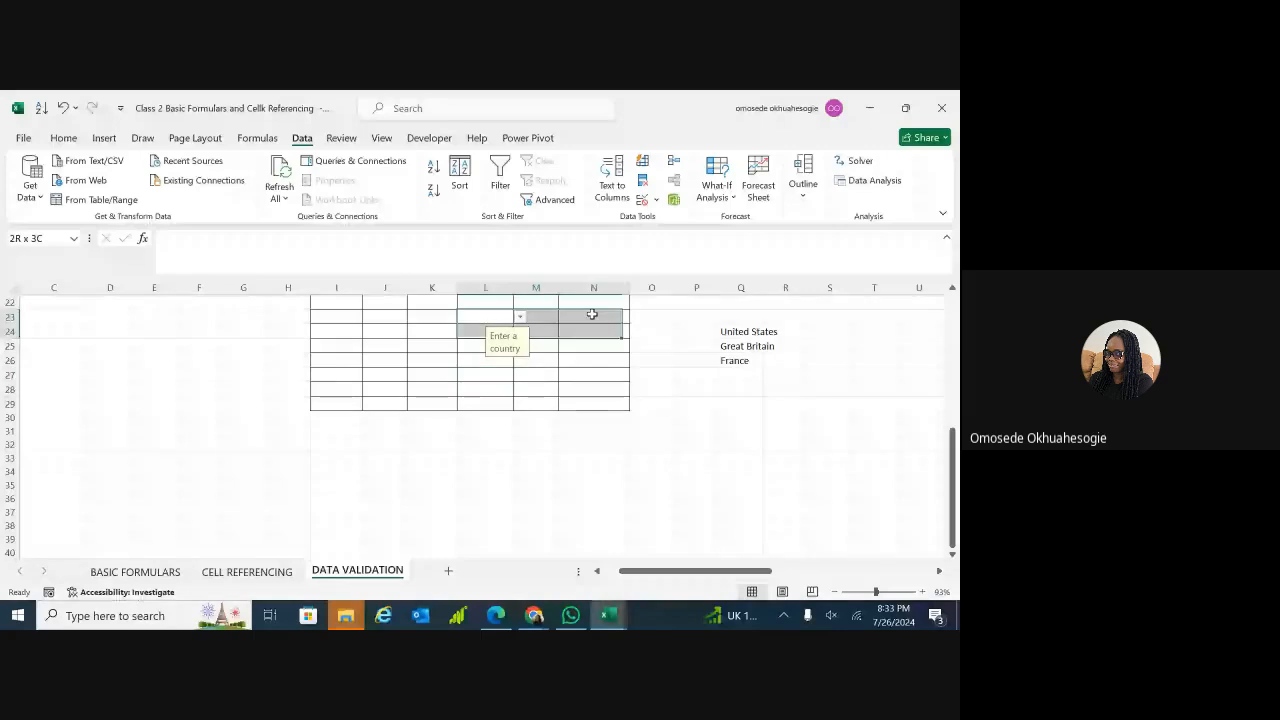
left_click(485, 431)
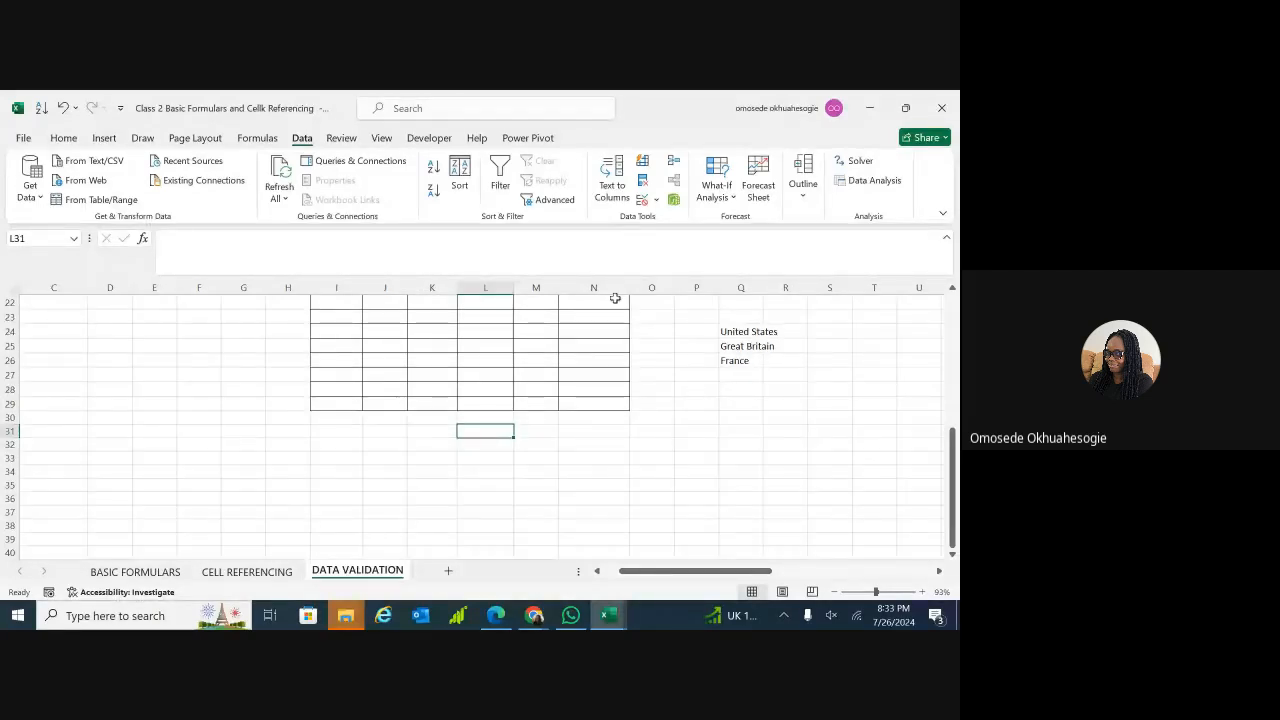
left_click(485, 346)
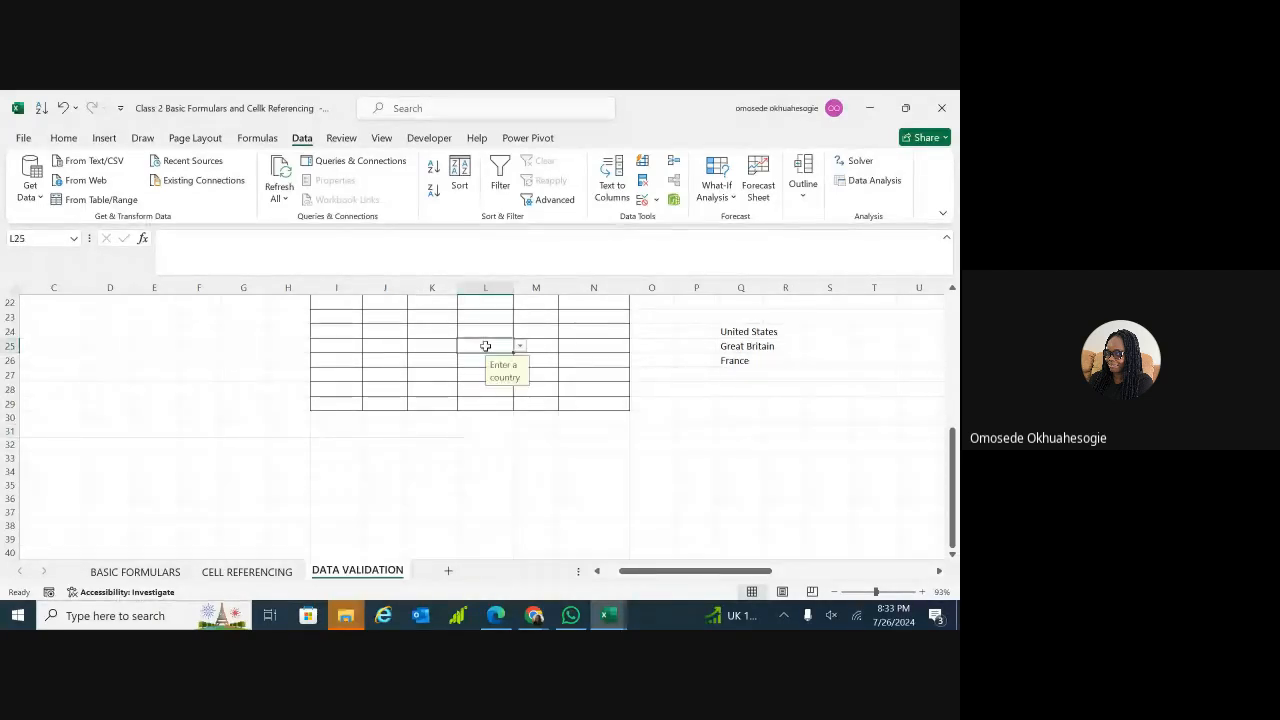
- Check the row 25 cells of the GENDER, NAME and S/N columns for input messages
left_click(434, 341)
left_click(387, 346)
left_click(332, 348)
left_click(386, 348)
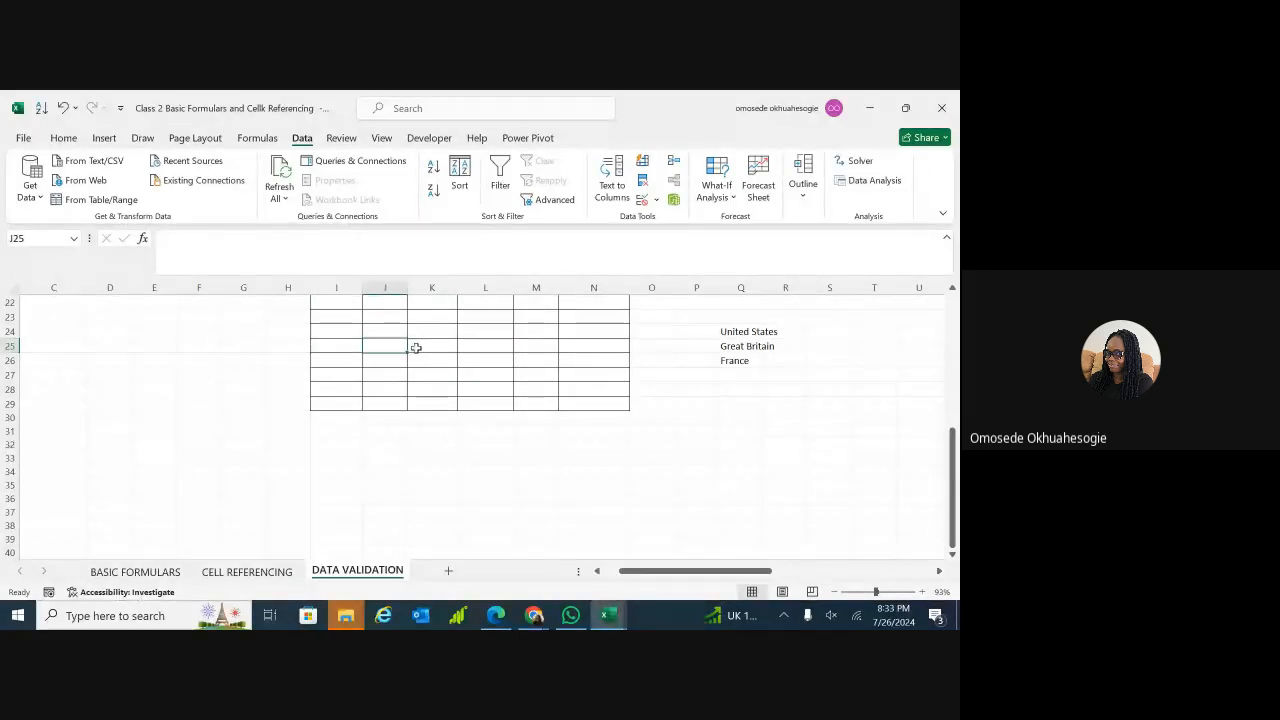
left_click(415, 347)
double_click(442, 301)
left_click(436, 343)
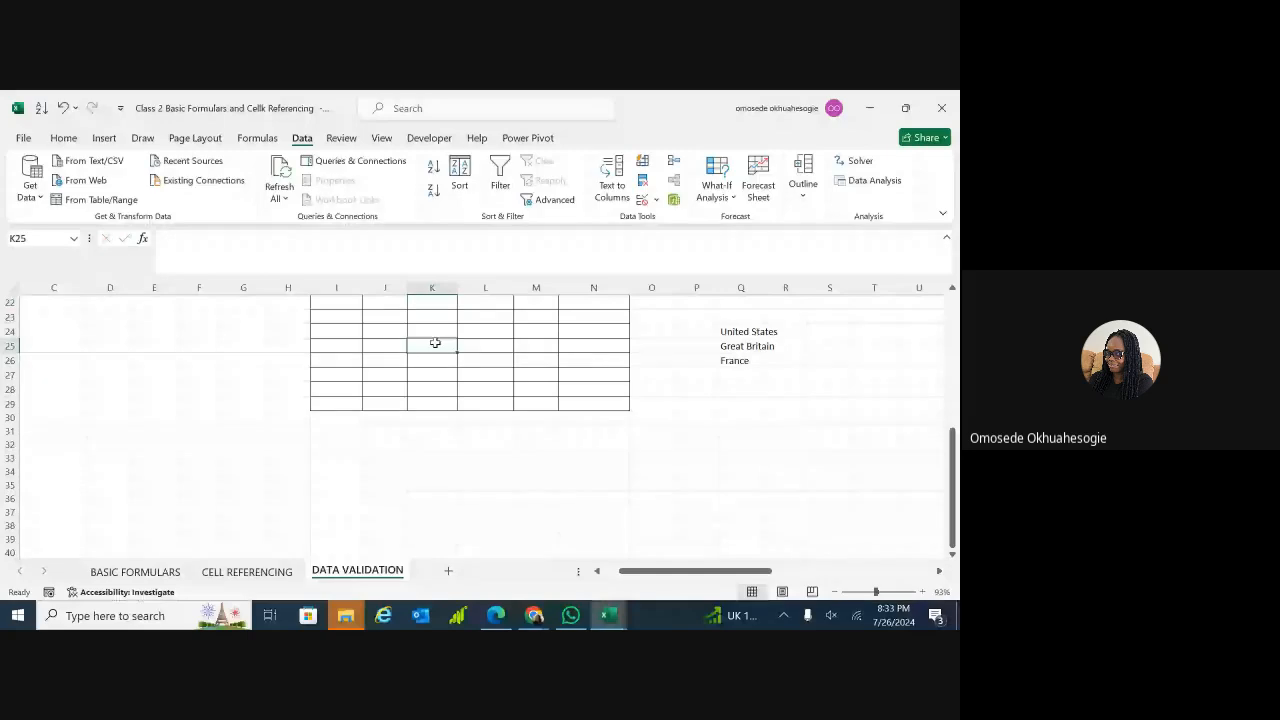
double_click(435, 343)
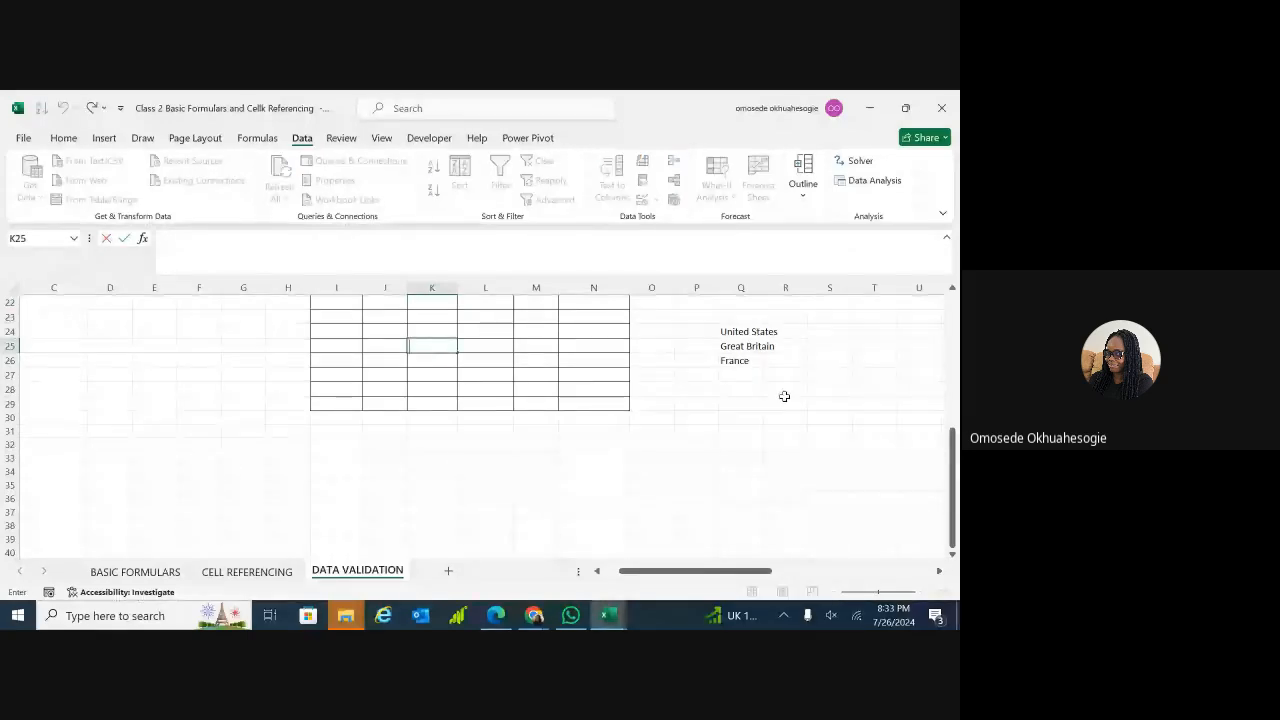
mouse_move(953, 448)
left_mouse_down()
mouse_move(953, 406)
mouse_move(955, 447)
left_mouse_up()
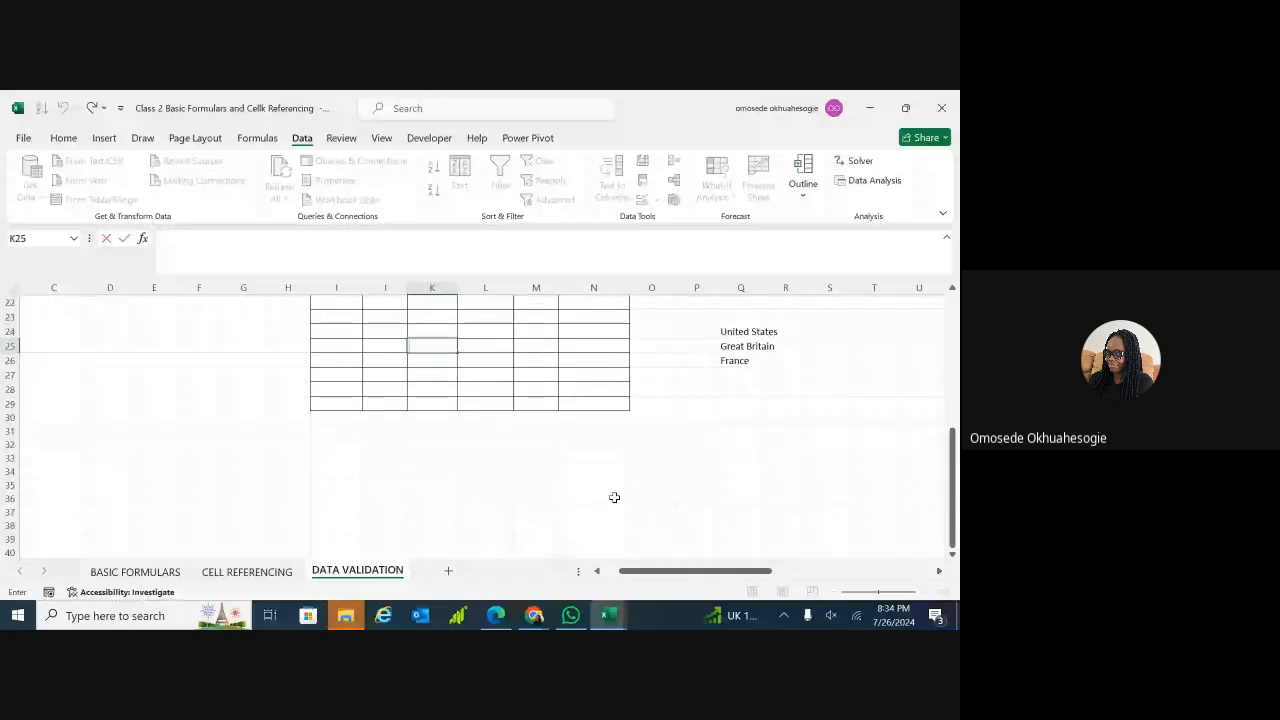
- Enter Great Britain manually in COUNTRY cell L23
left_click(478, 346)
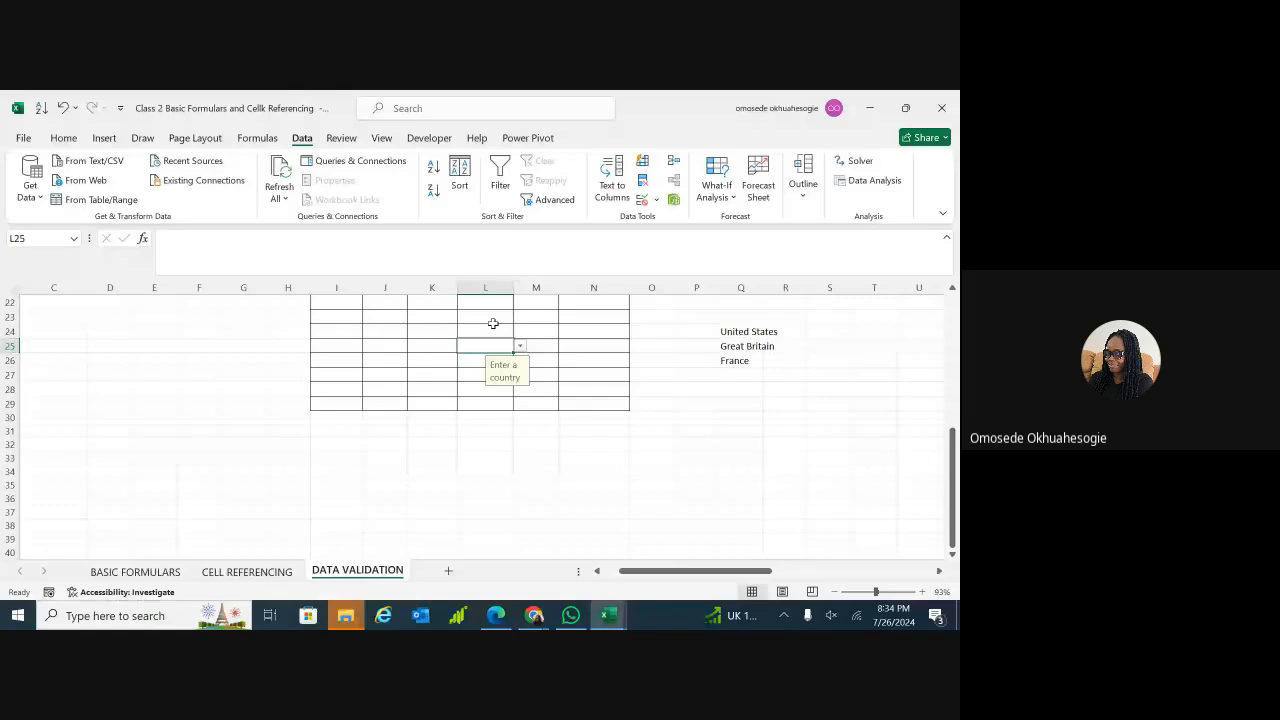
left_click(491, 319)
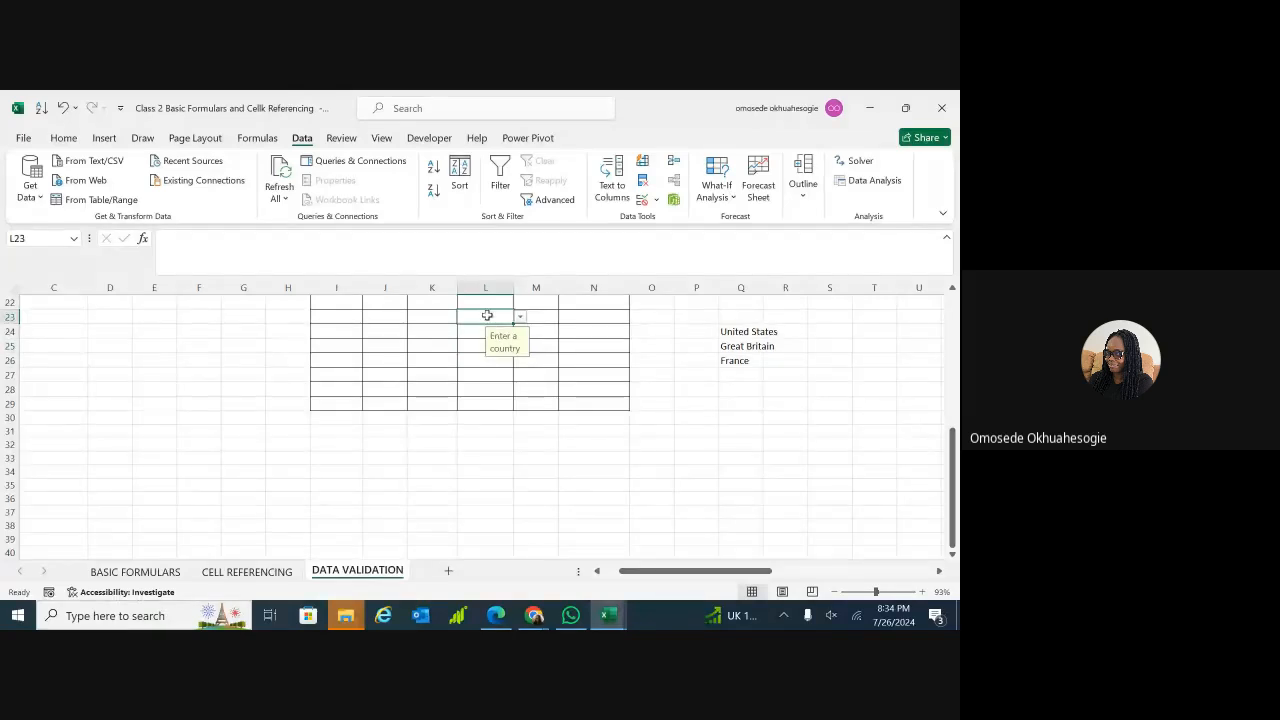
double_click(493, 315)
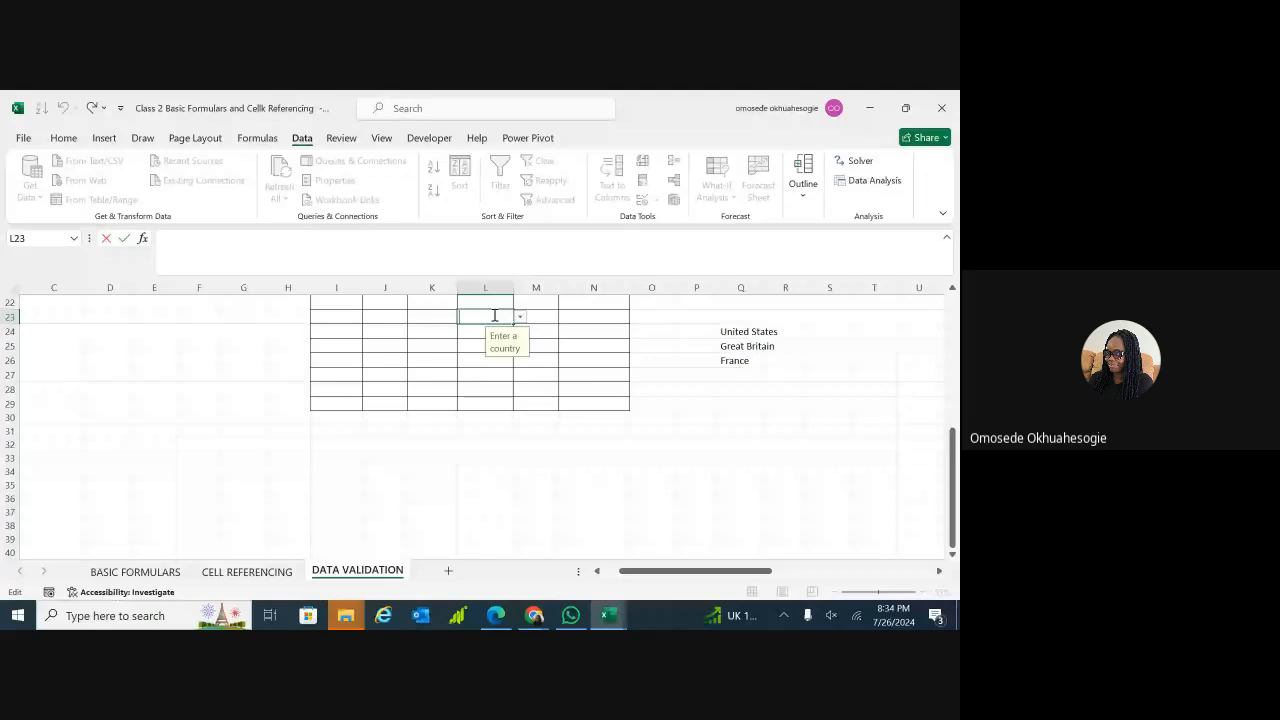
type("Gre")
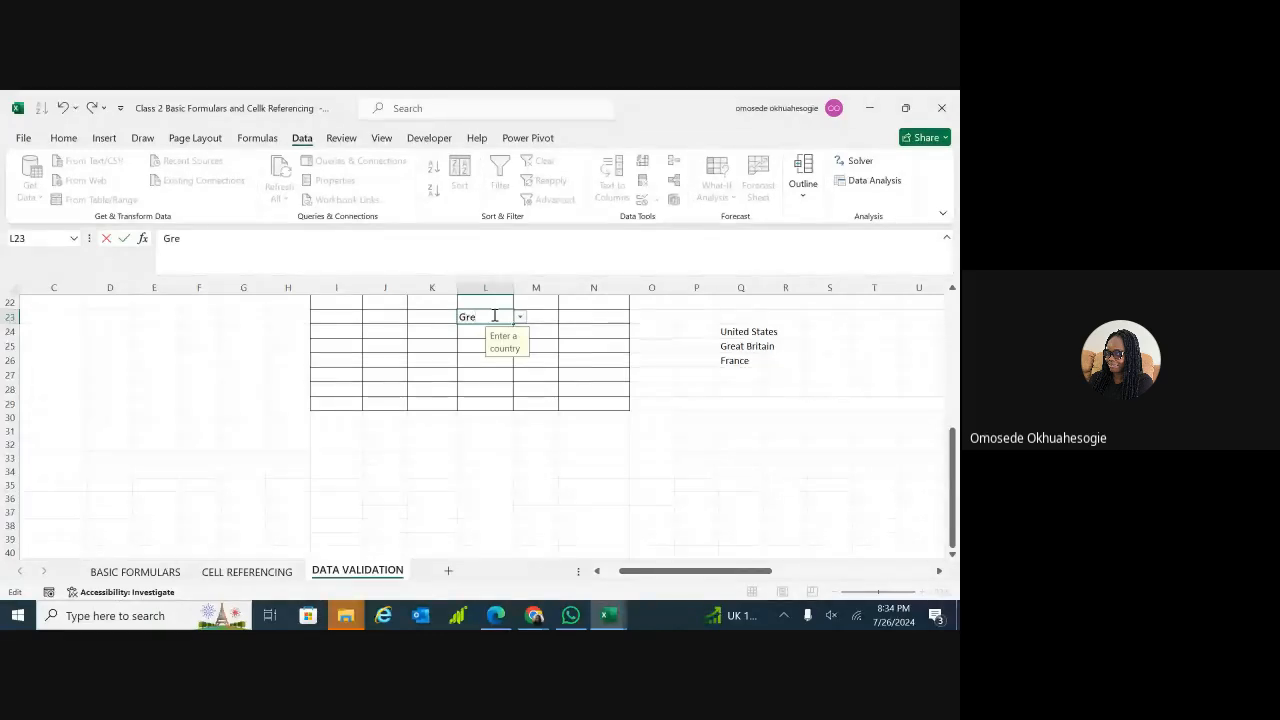
type("at")
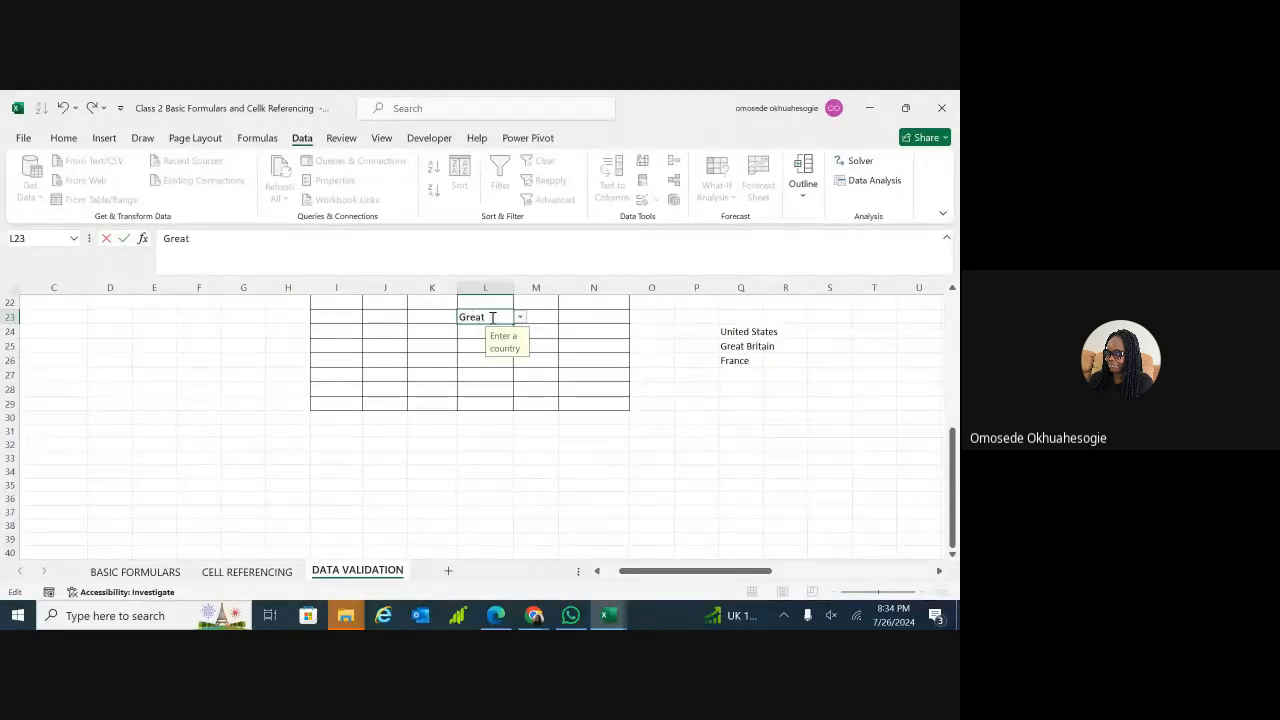
type(" B")
key("BackSpace")
type("B")
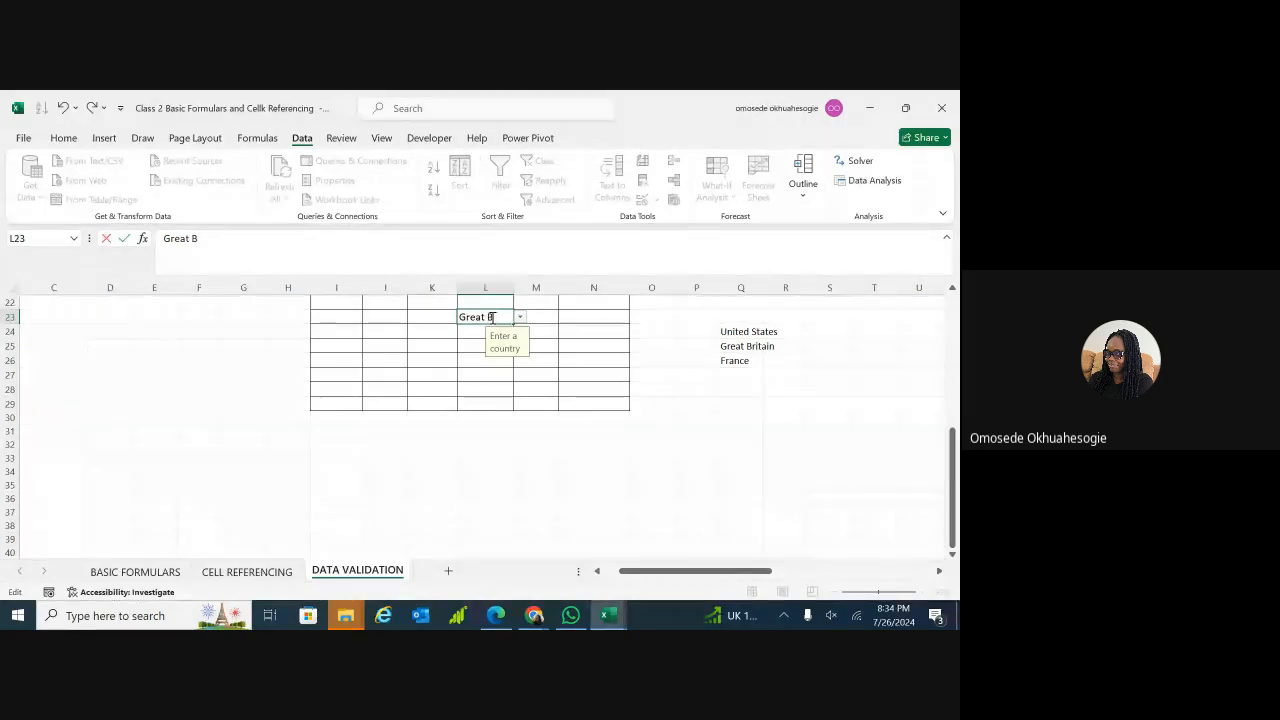
type("ritain")
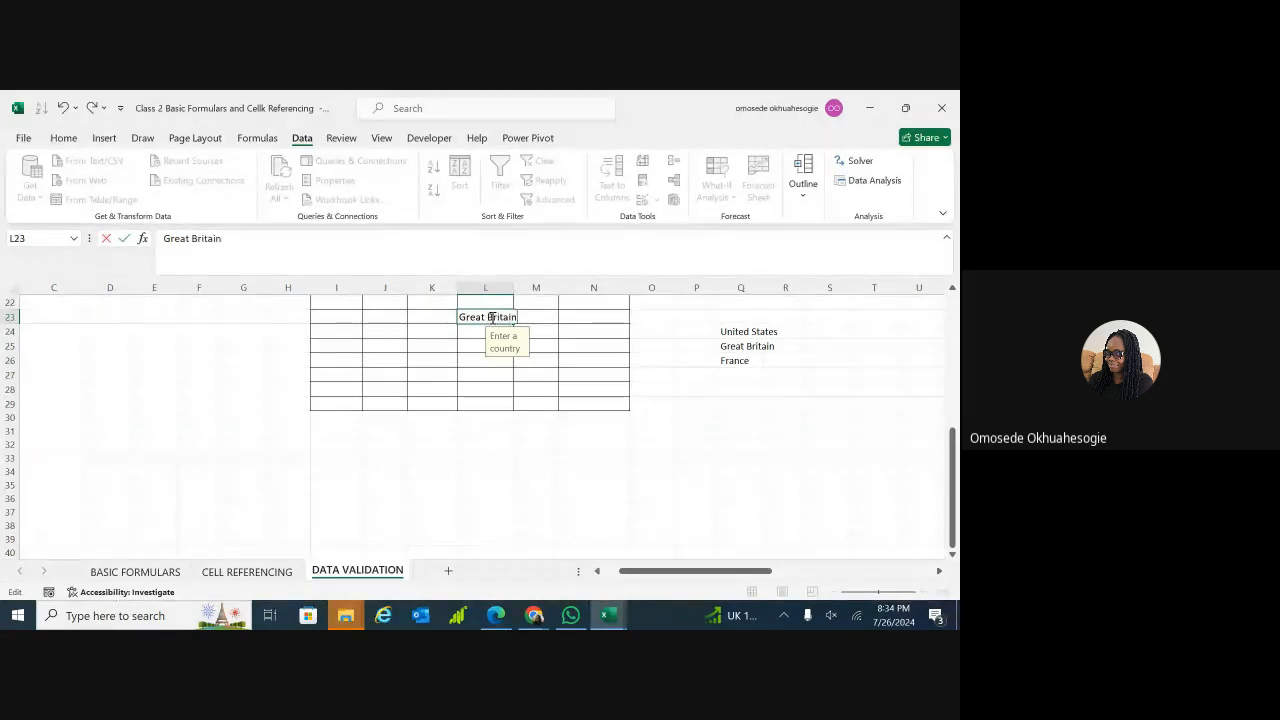
key("Return")
- View the country choices offered by the dropdown in L23
left_click(569, 362)
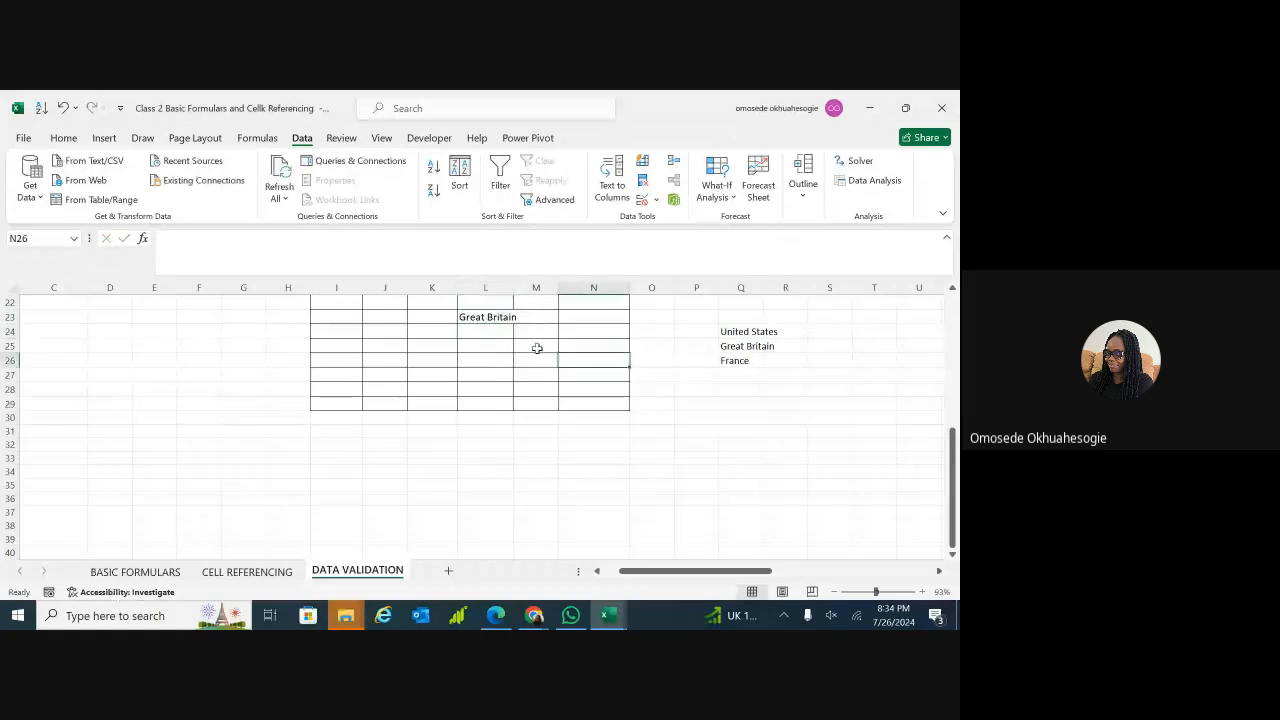
left_click(492, 318)
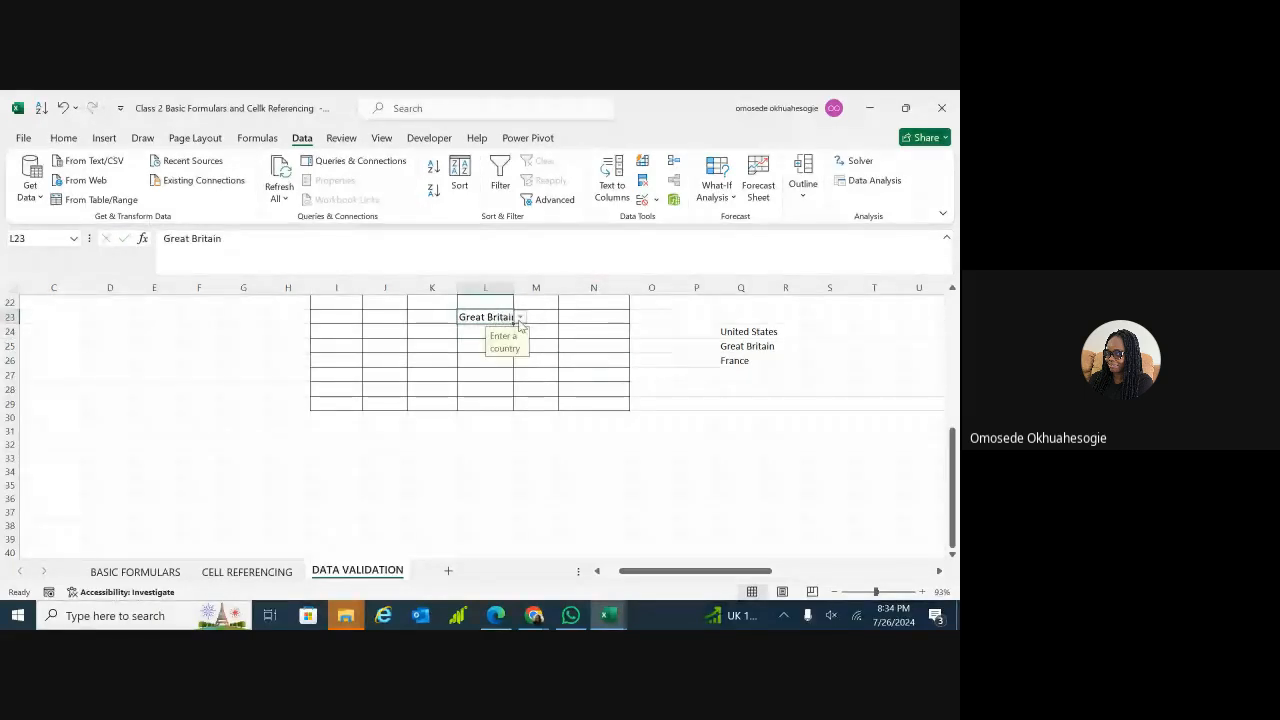
left_click(519, 318)
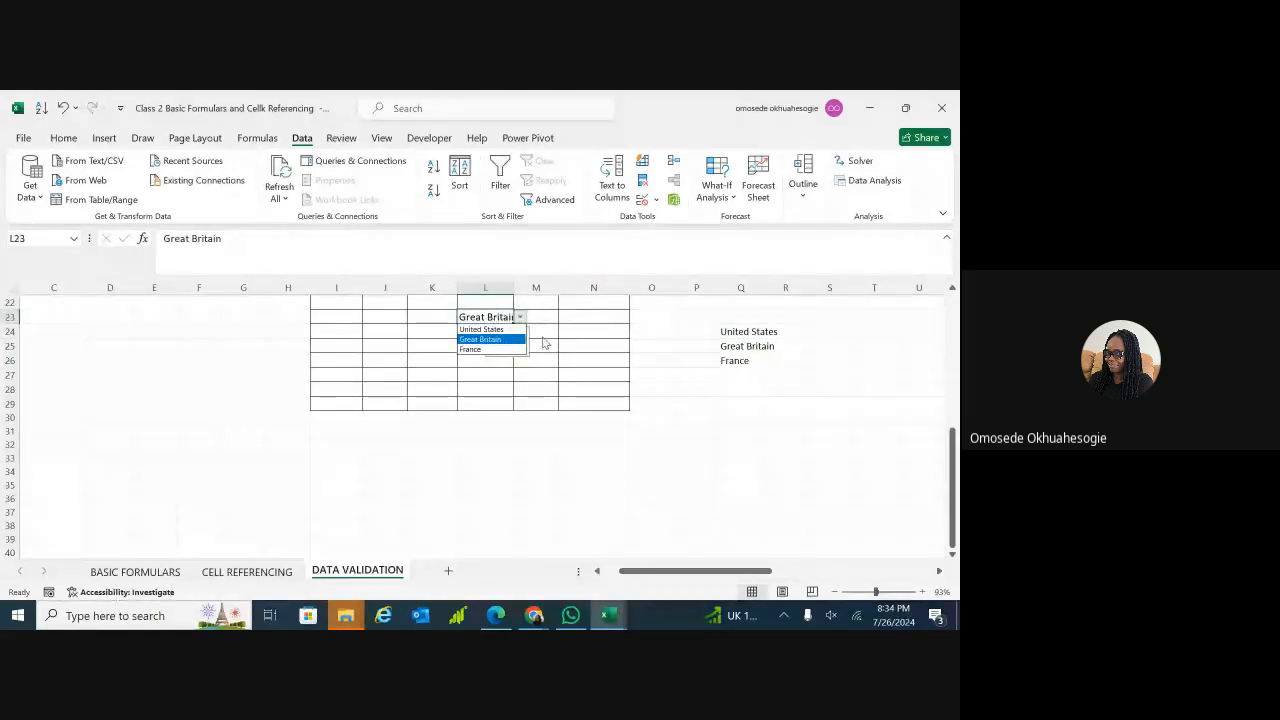
- Test the COUNTRY validation by trying to enter nigeria in cell L24, and discard the entry
left_click(500, 345)
left_click(484, 333)
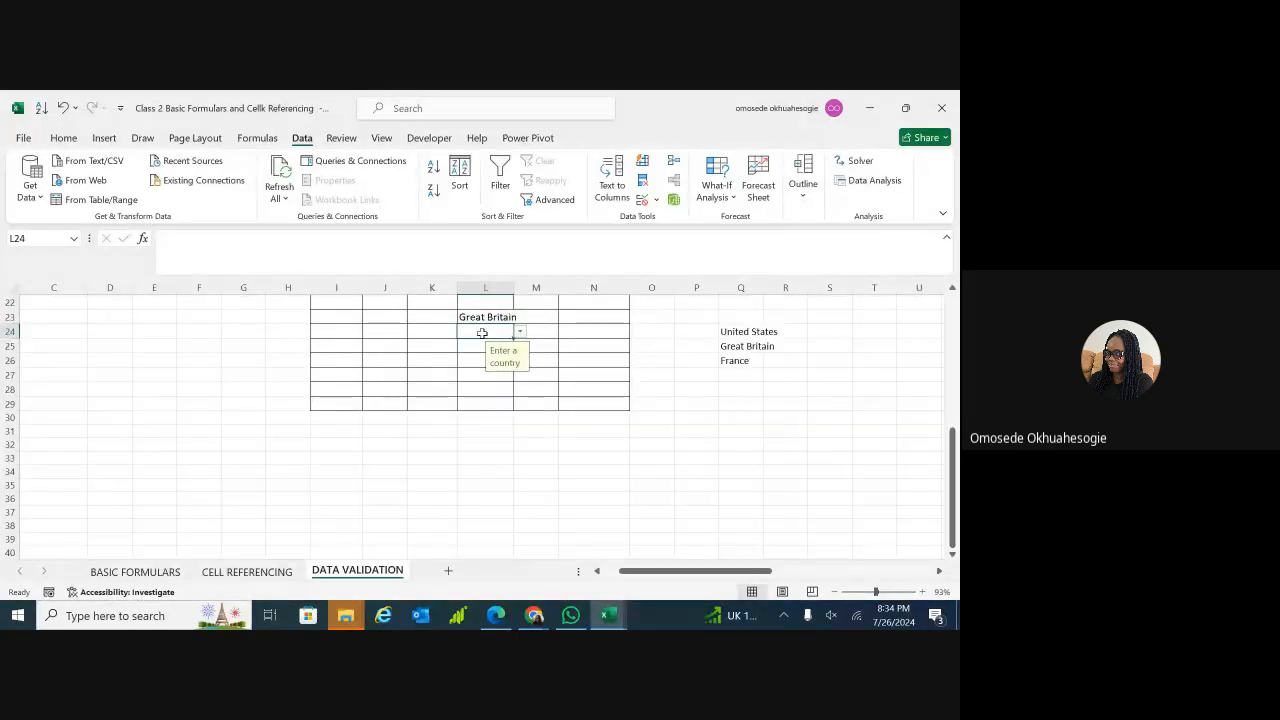
type("nigeria")
key("Return")
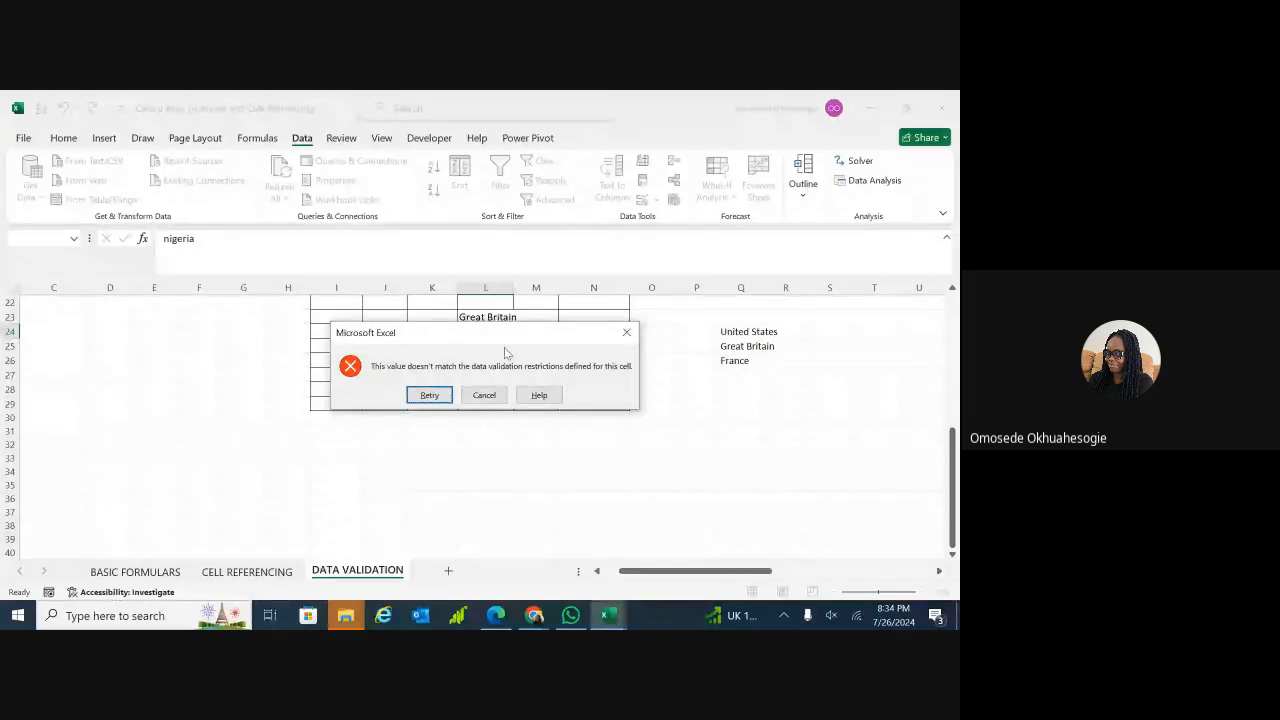
left_click(630, 332)
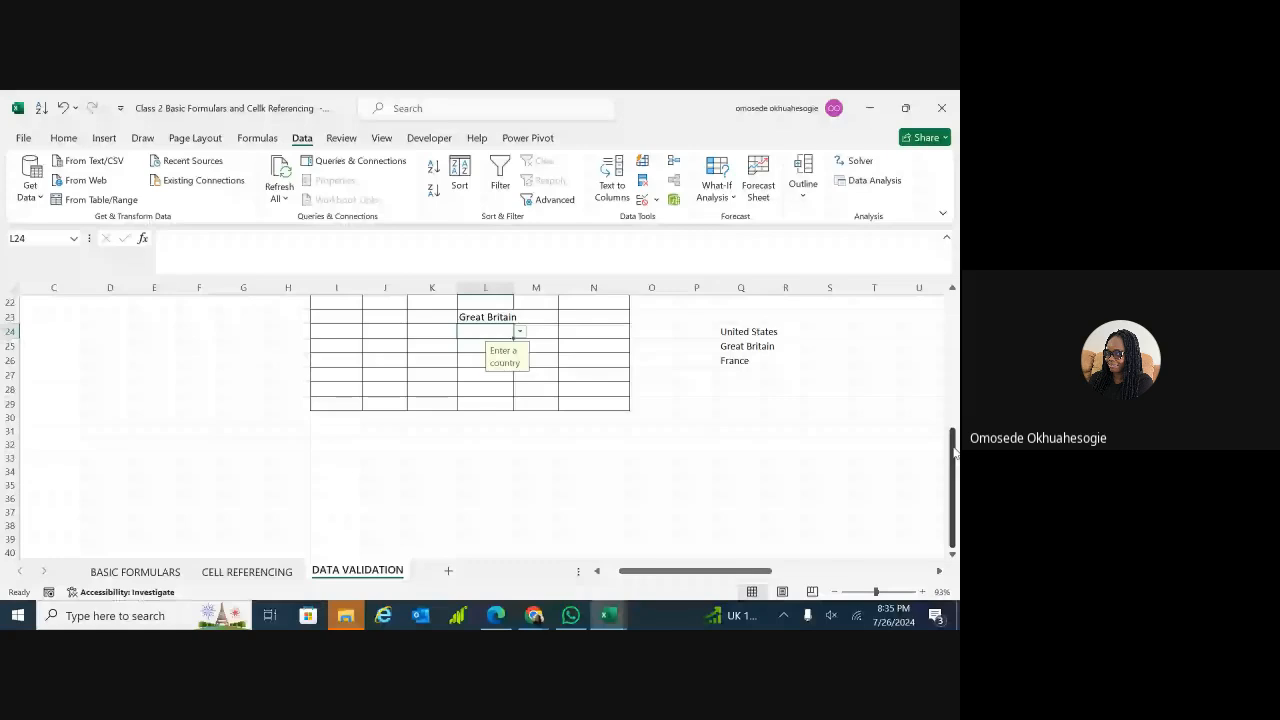
- Review the validation criteria and input message in the Data Validation settings of COUNTRY cell L20
left_click_drag(955, 453, 955, 418)
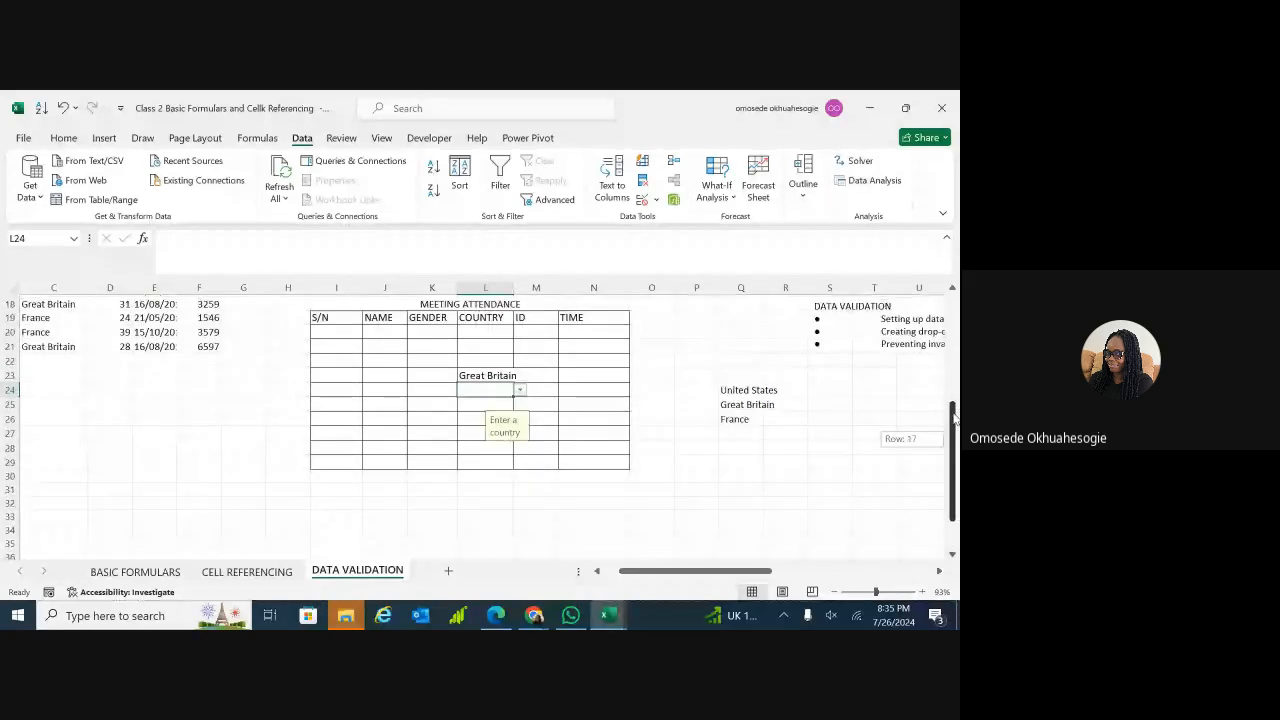
left_click(474, 328)
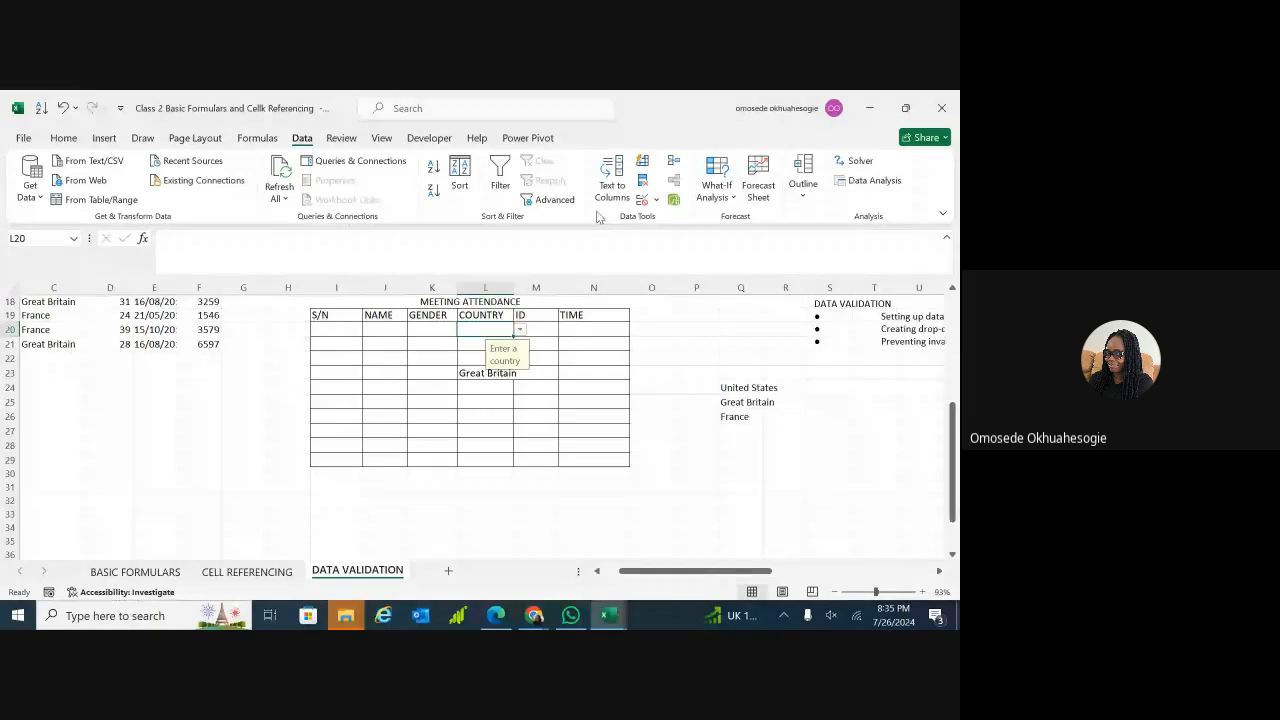
left_click(655, 202)
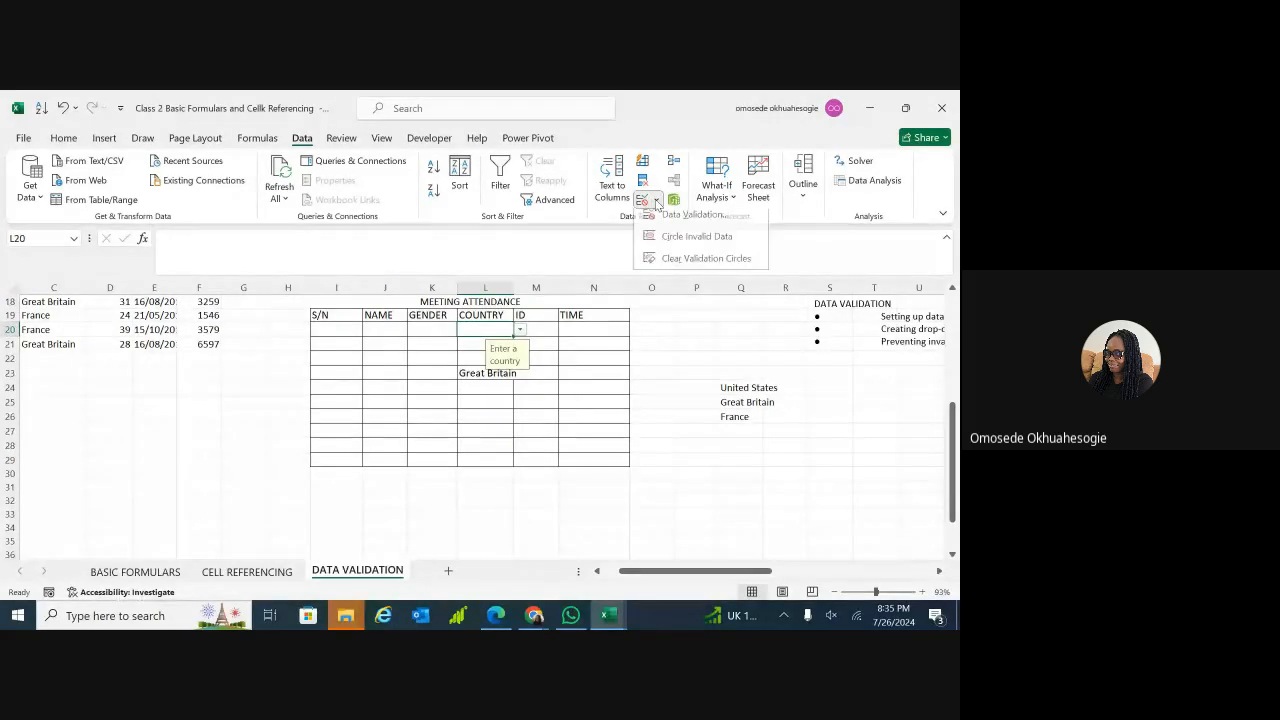
left_click(661, 220)
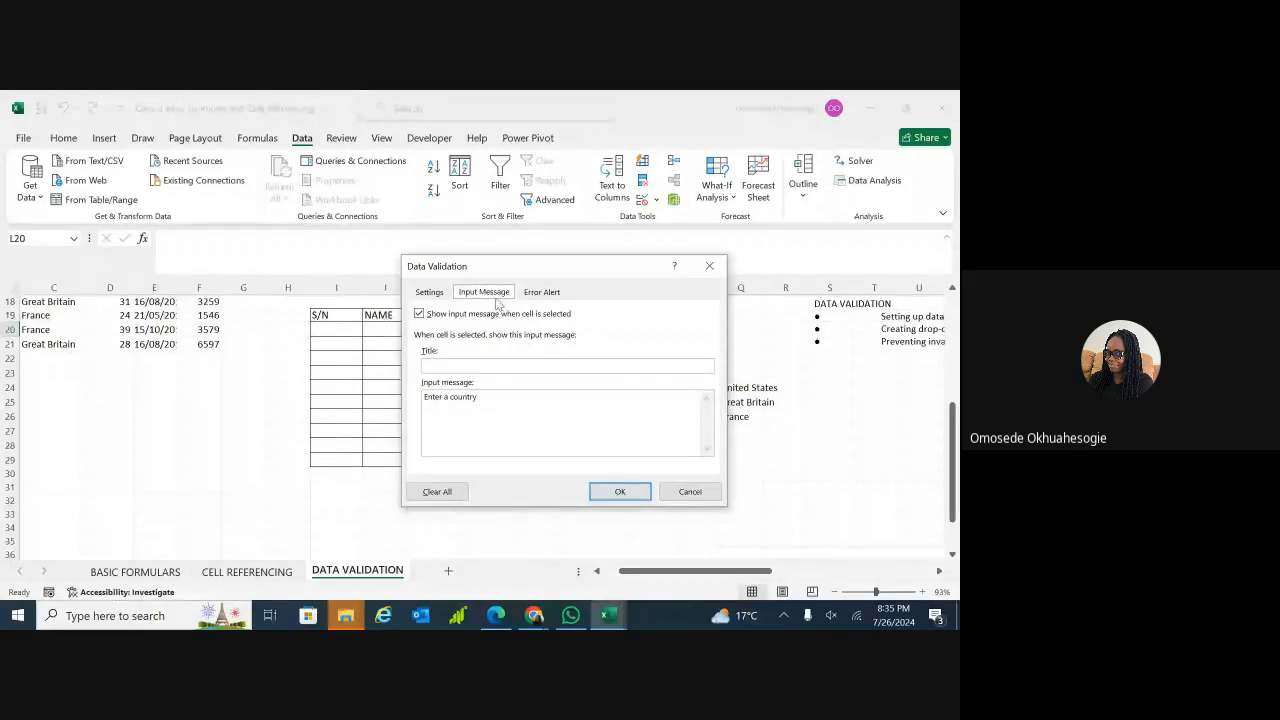
left_click(433, 293)
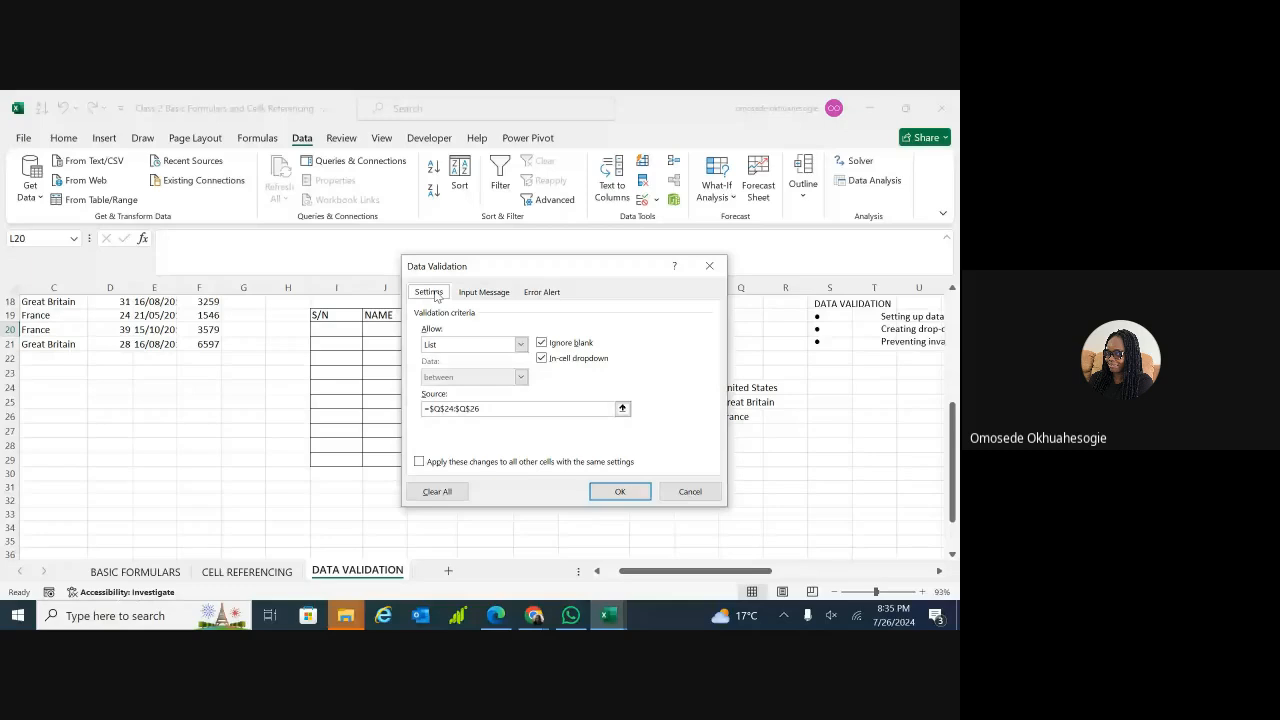
left_click(491, 293)
left_click(442, 292)
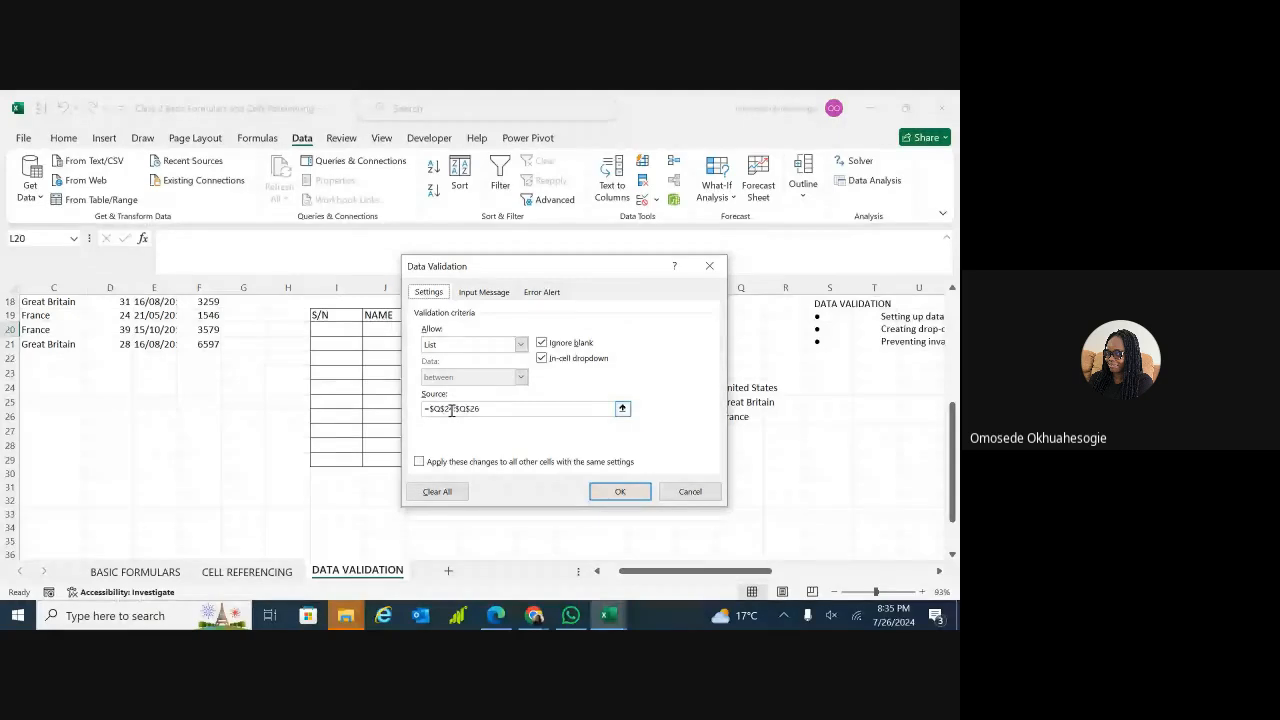
left_click(476, 293)
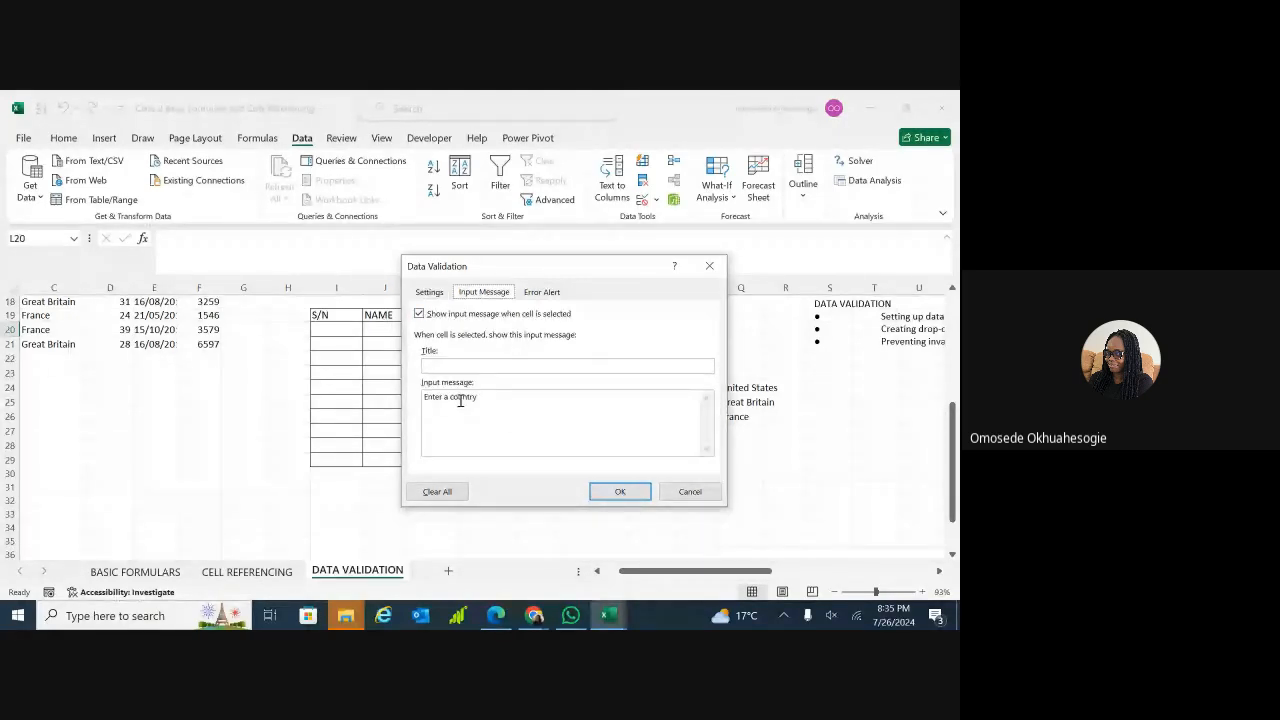
- Set L20's validation error message to "Invalid Entry, Please ensure you select a country from the drop down list" and apply it
left_click(542, 292)
left_click(583, 417)
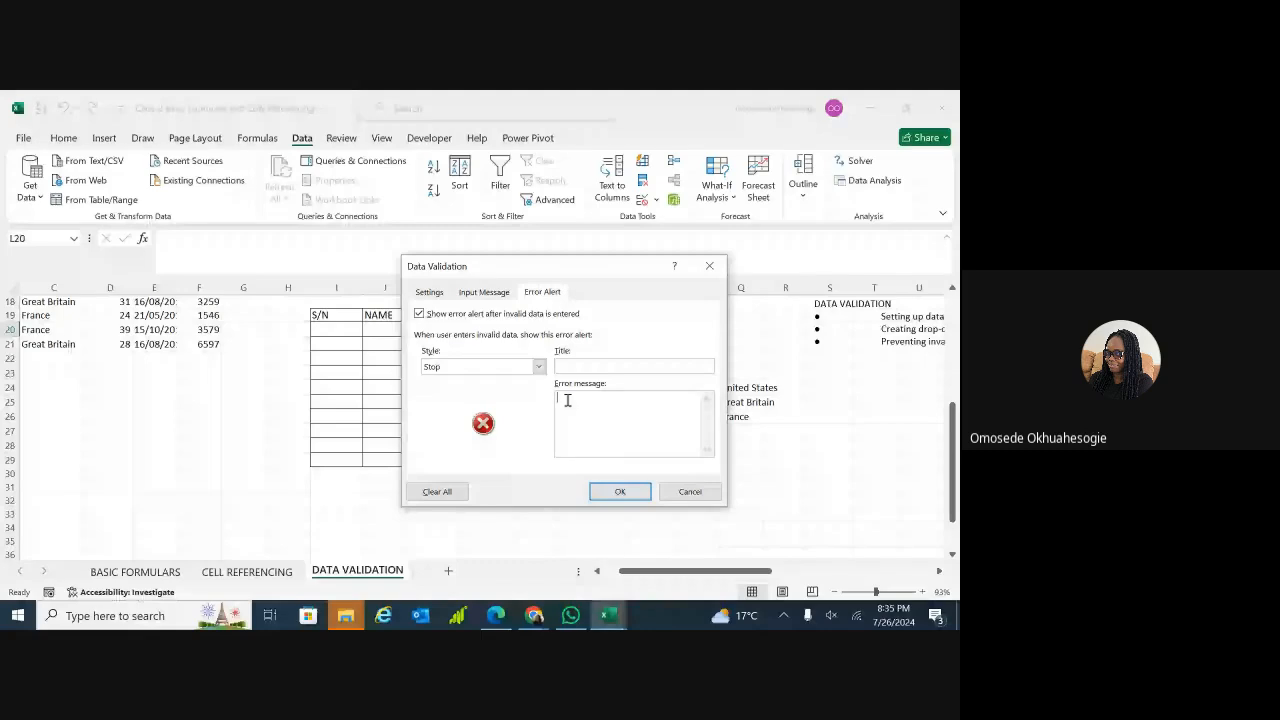
type("Invalid Entry, Pl")
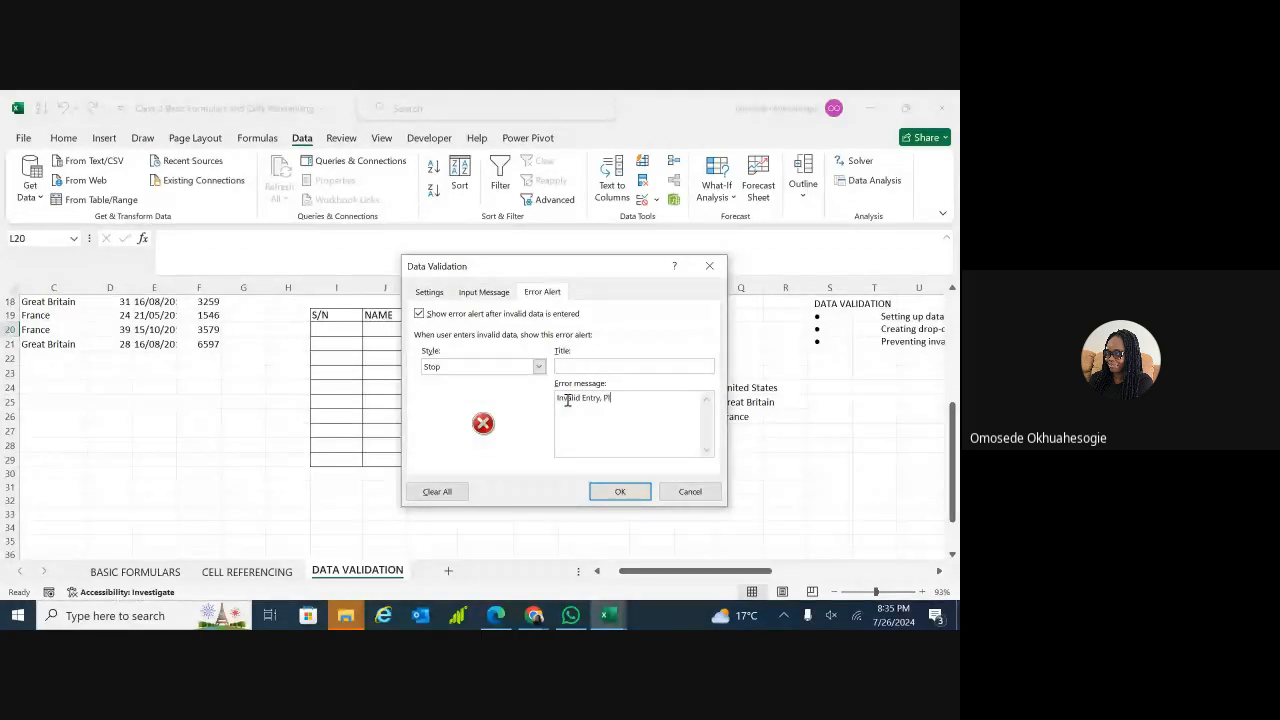
type("ease")
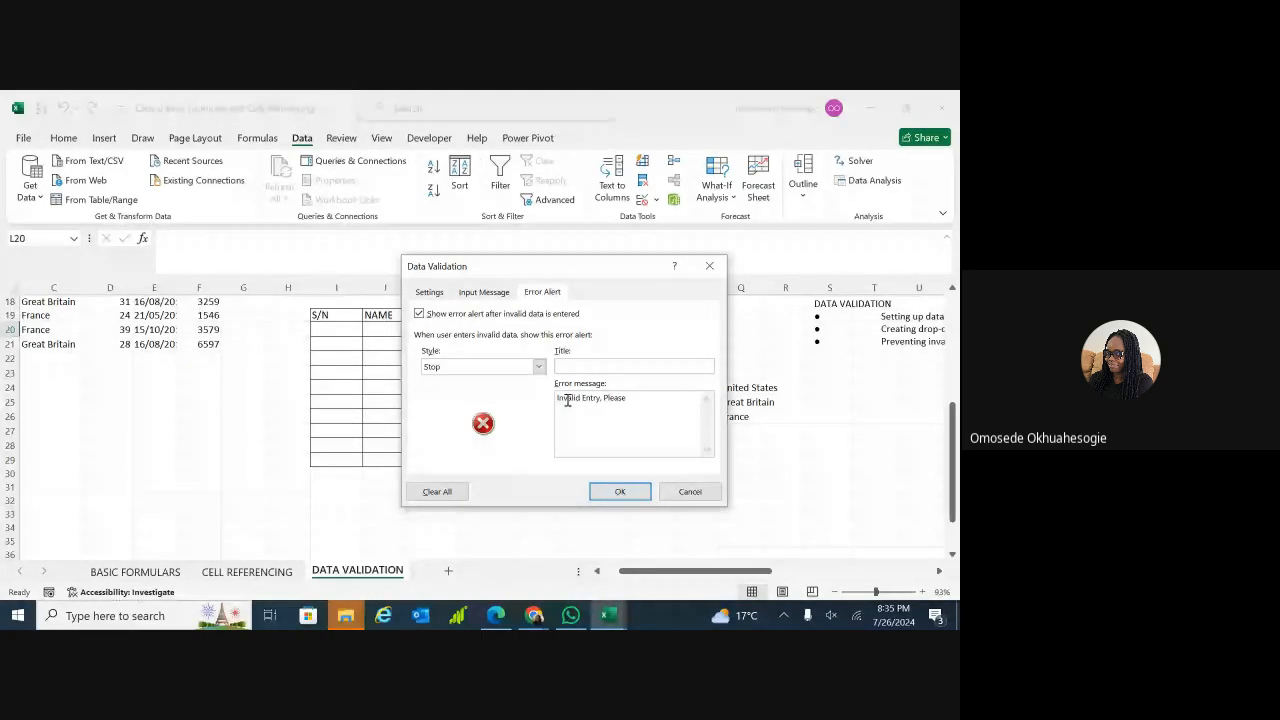
type(" ensure y")
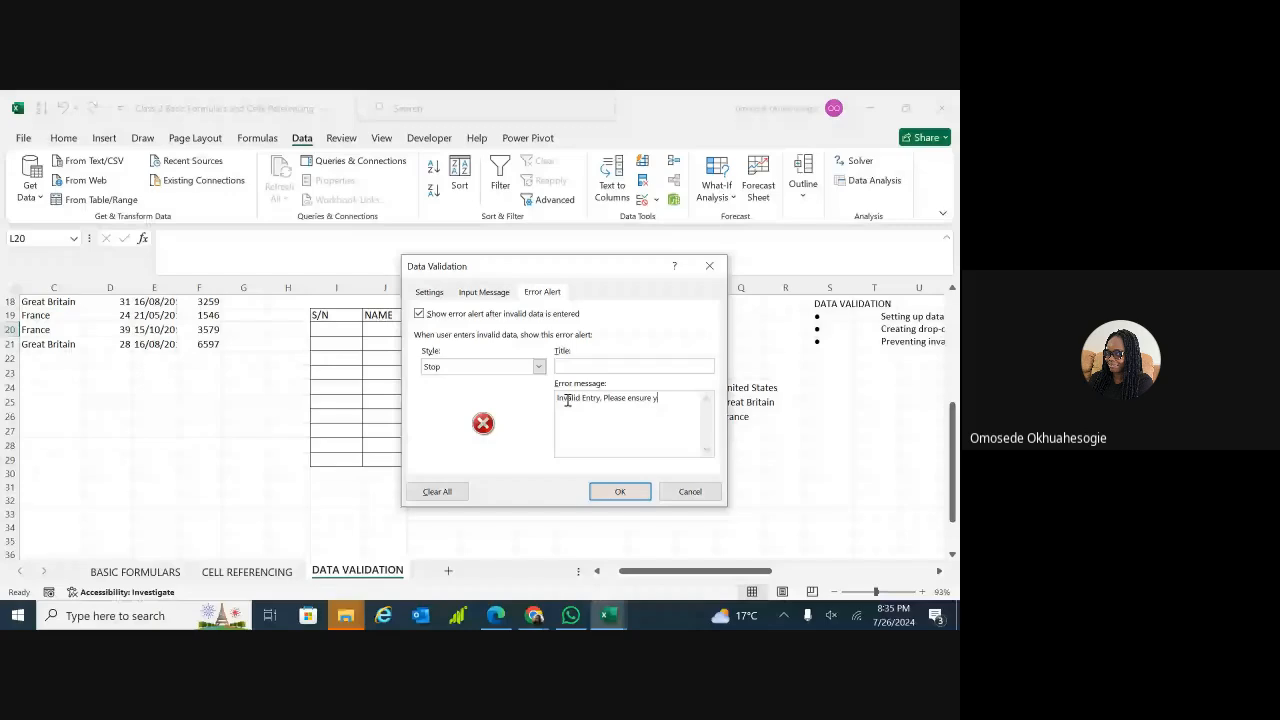
type("ou select a")
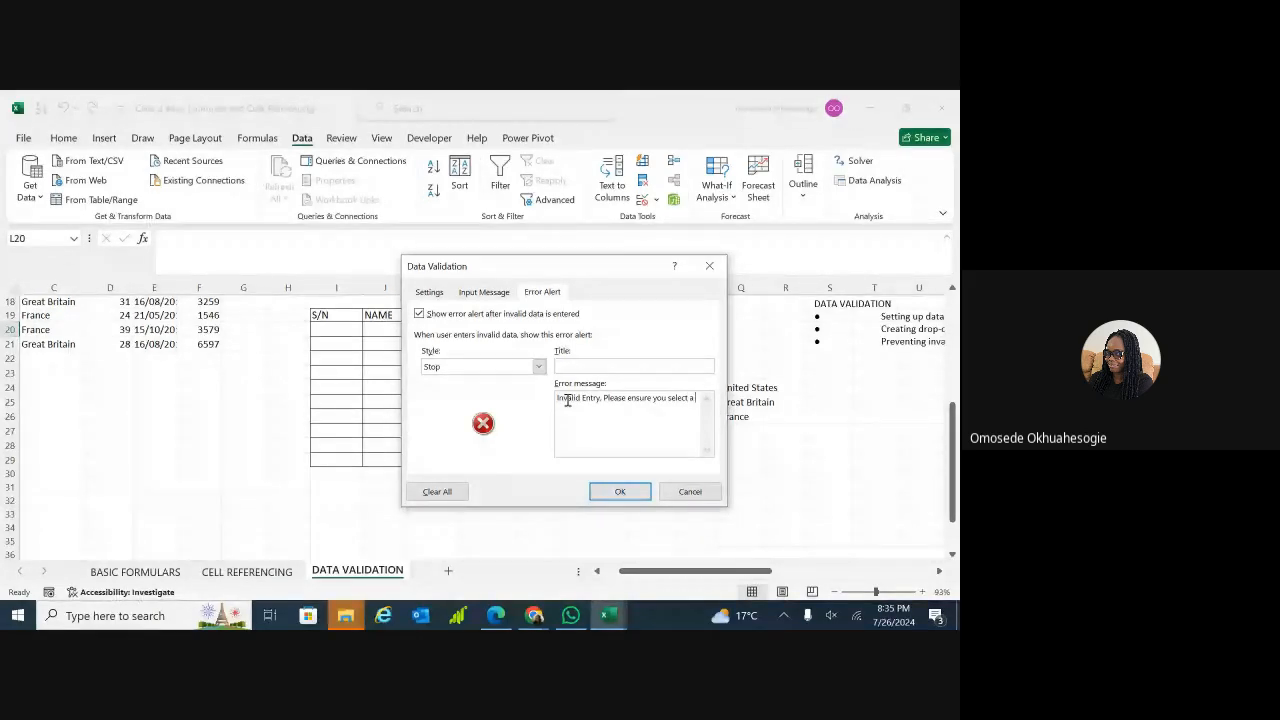
type(" country from the drop")
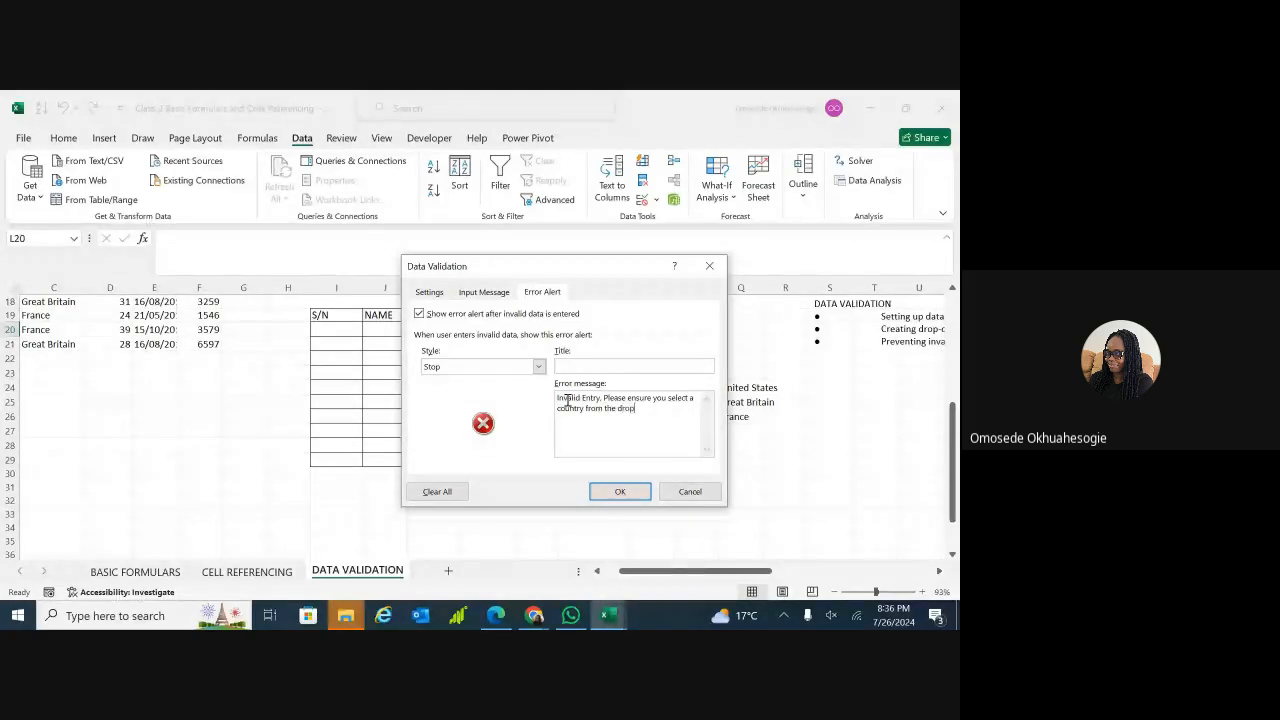
type(" down list")
left_click(626, 494)
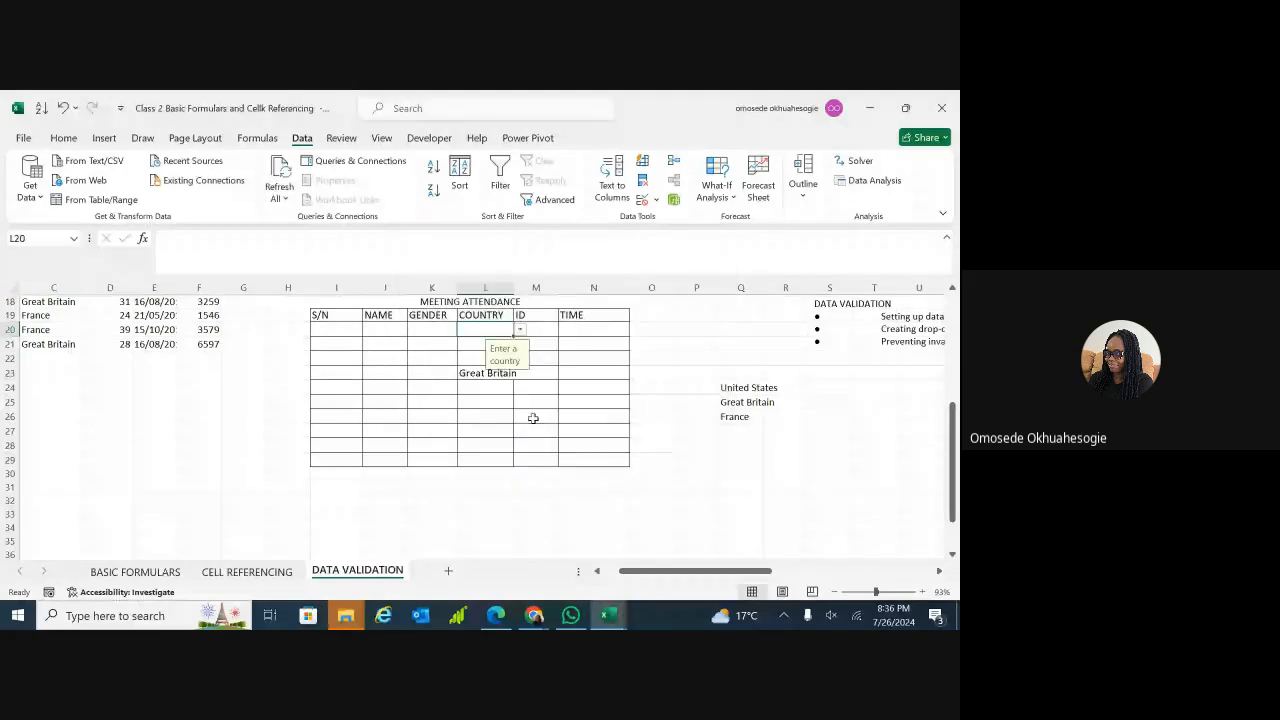
- Test the custom error alert by trying to enter nigeria in COUNTRY cell L20, and discard the entry
left_click(495, 413)
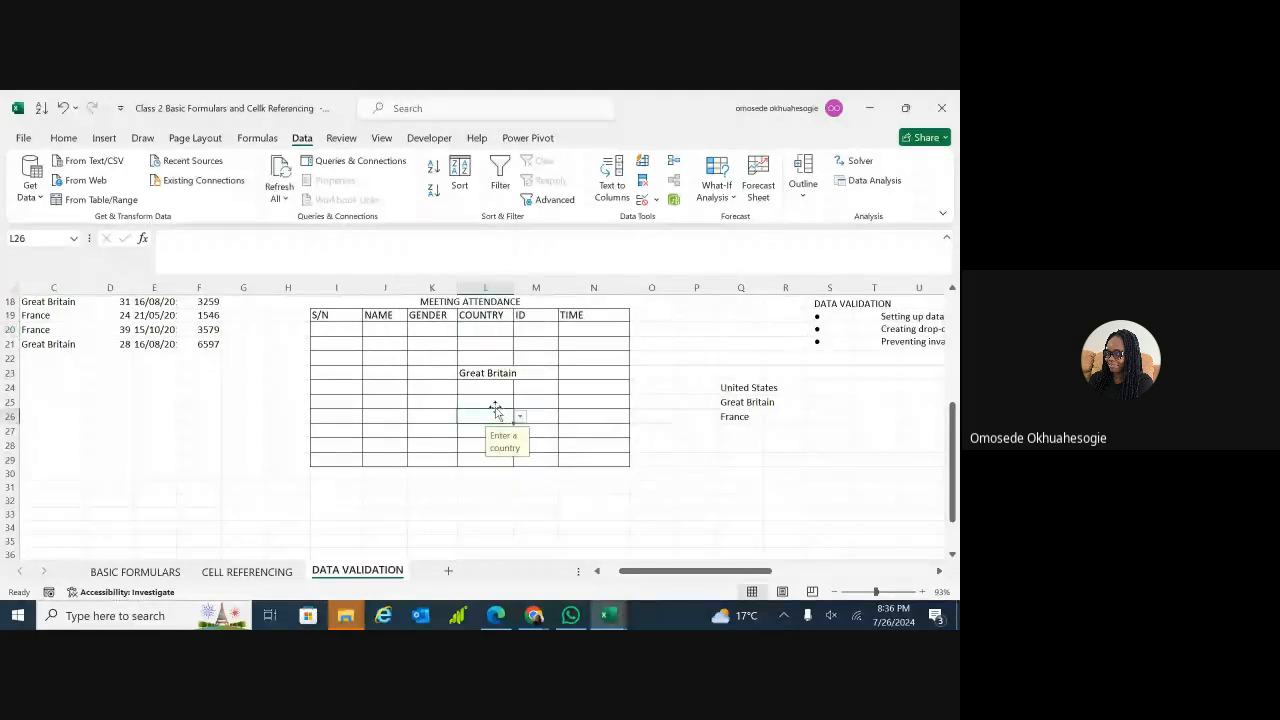
double_click(483, 331)
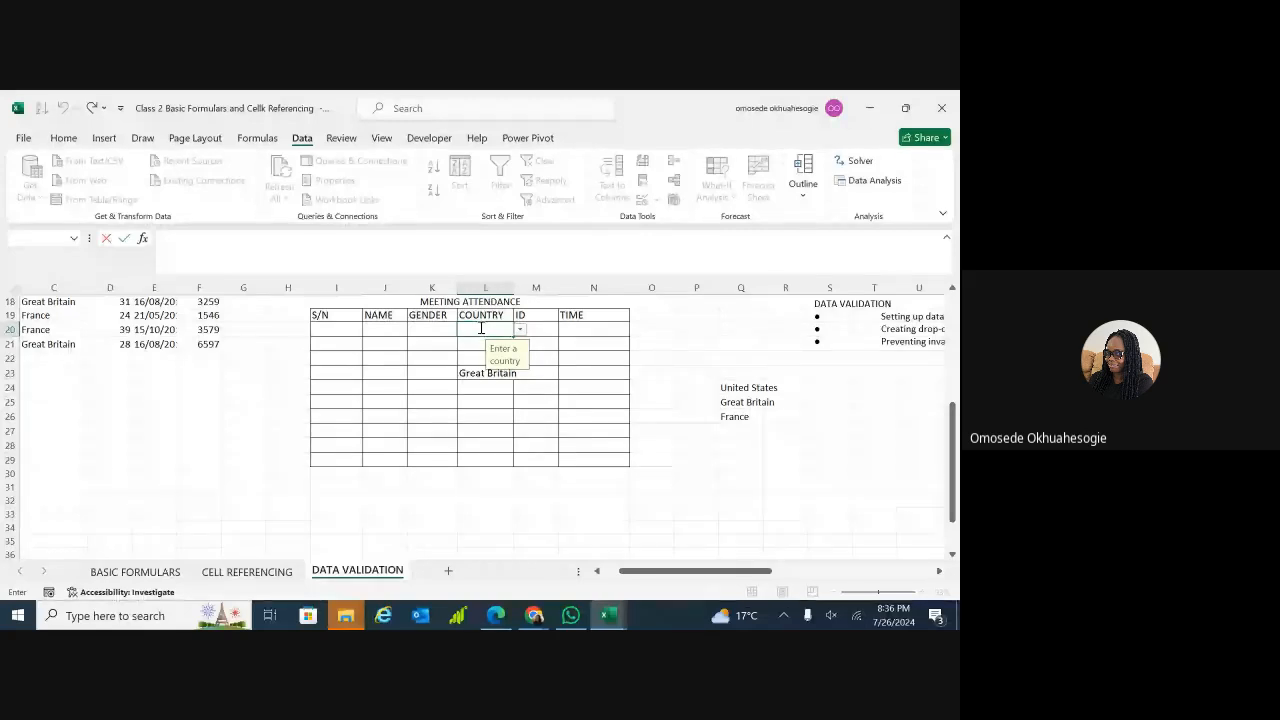
type("nigeria")
key("Return")
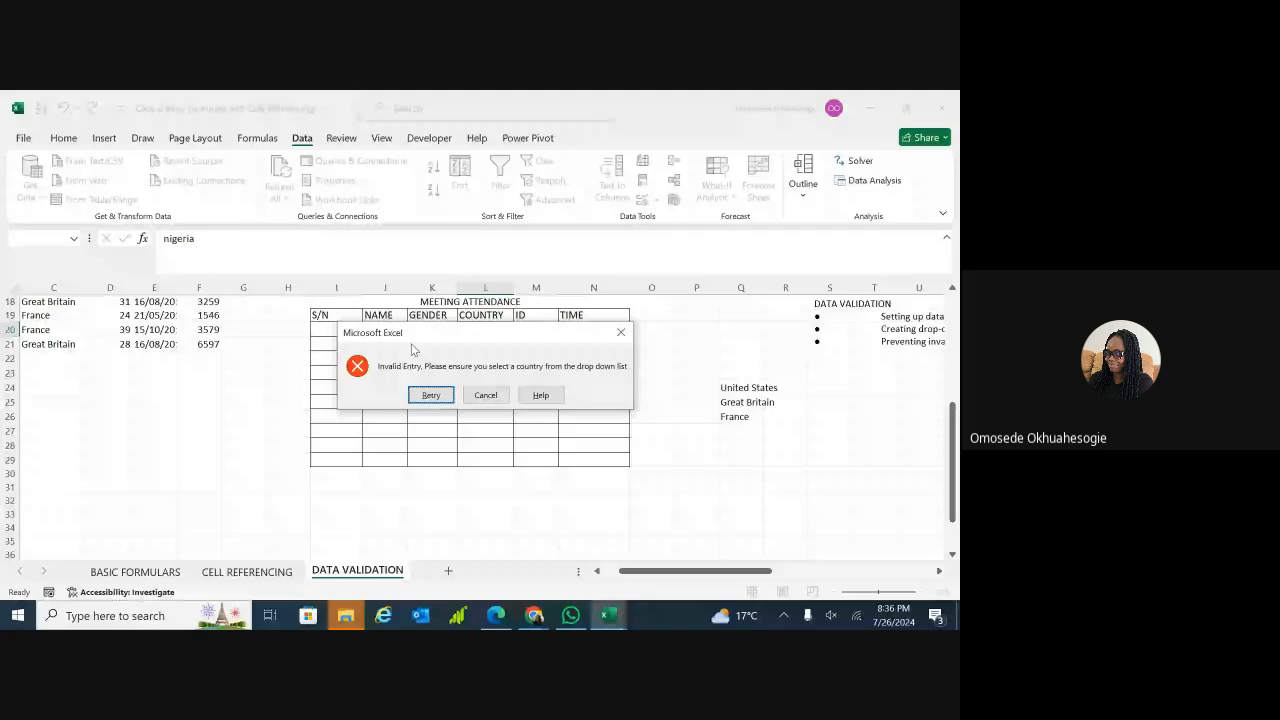
left_click(621, 332)
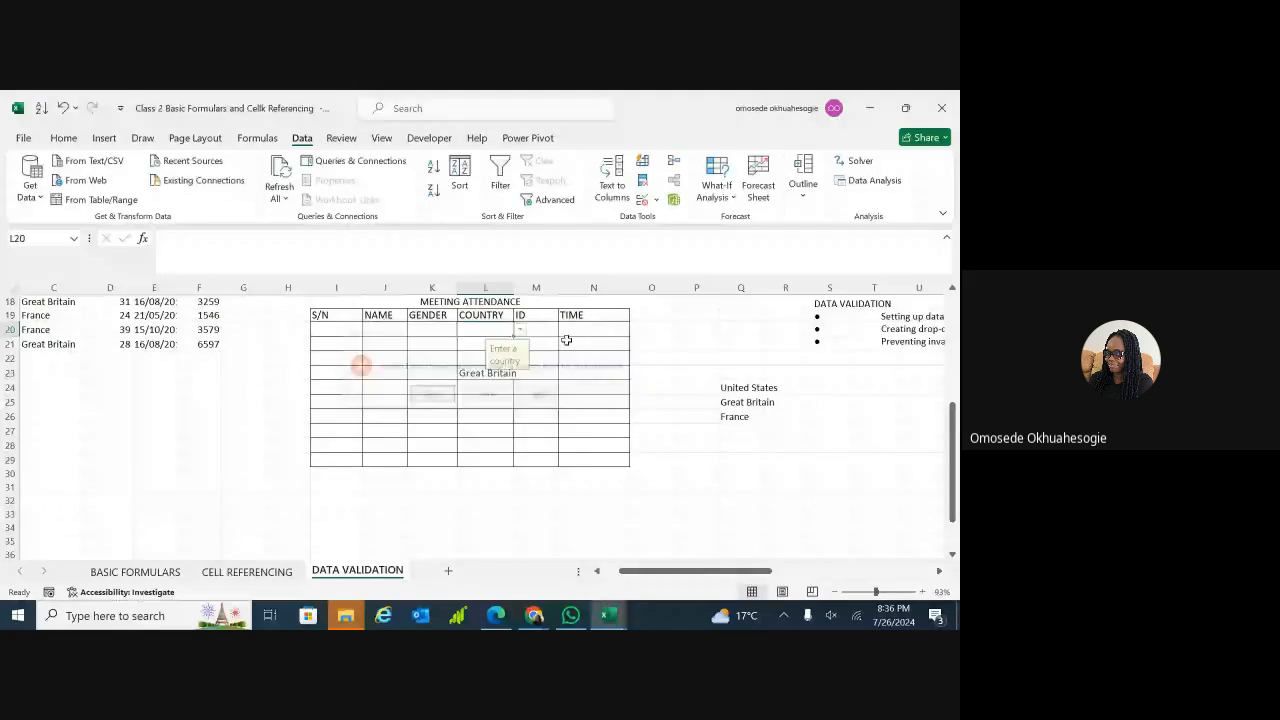
left_click(481, 401)
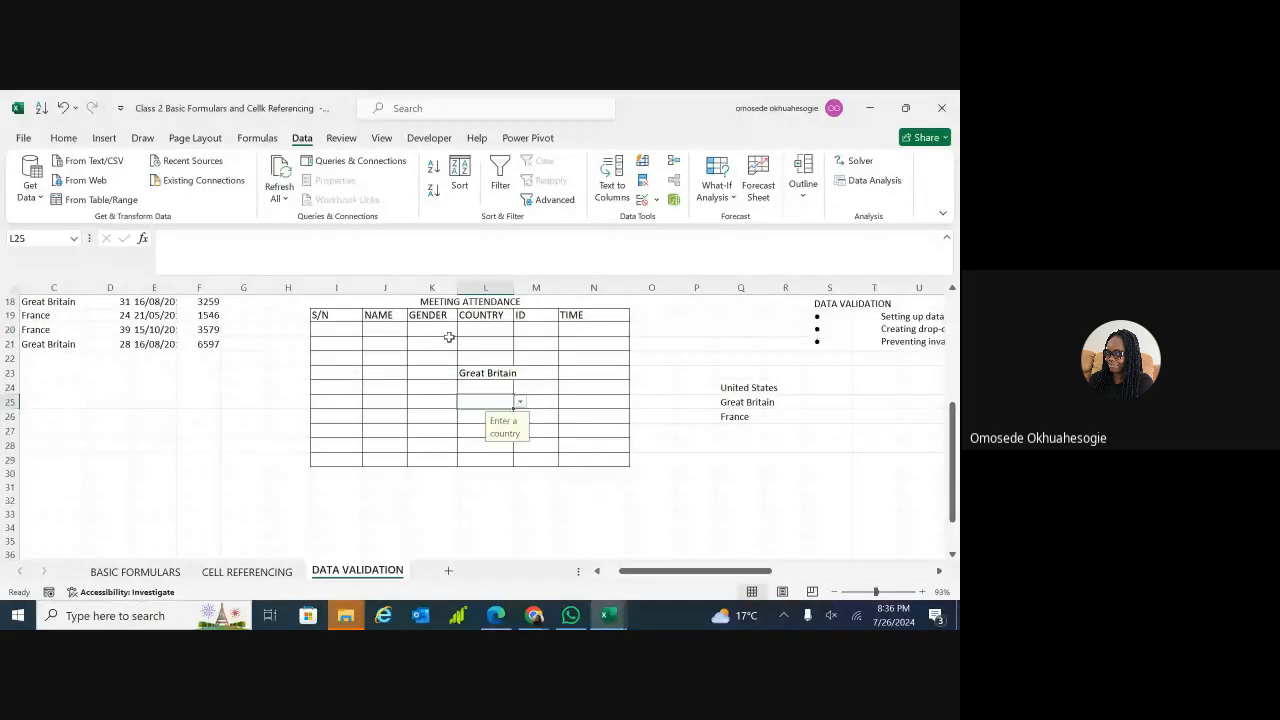
- Enter FEMALE in cell P27, beside the country source list, as a gender option
left_click(444, 328)
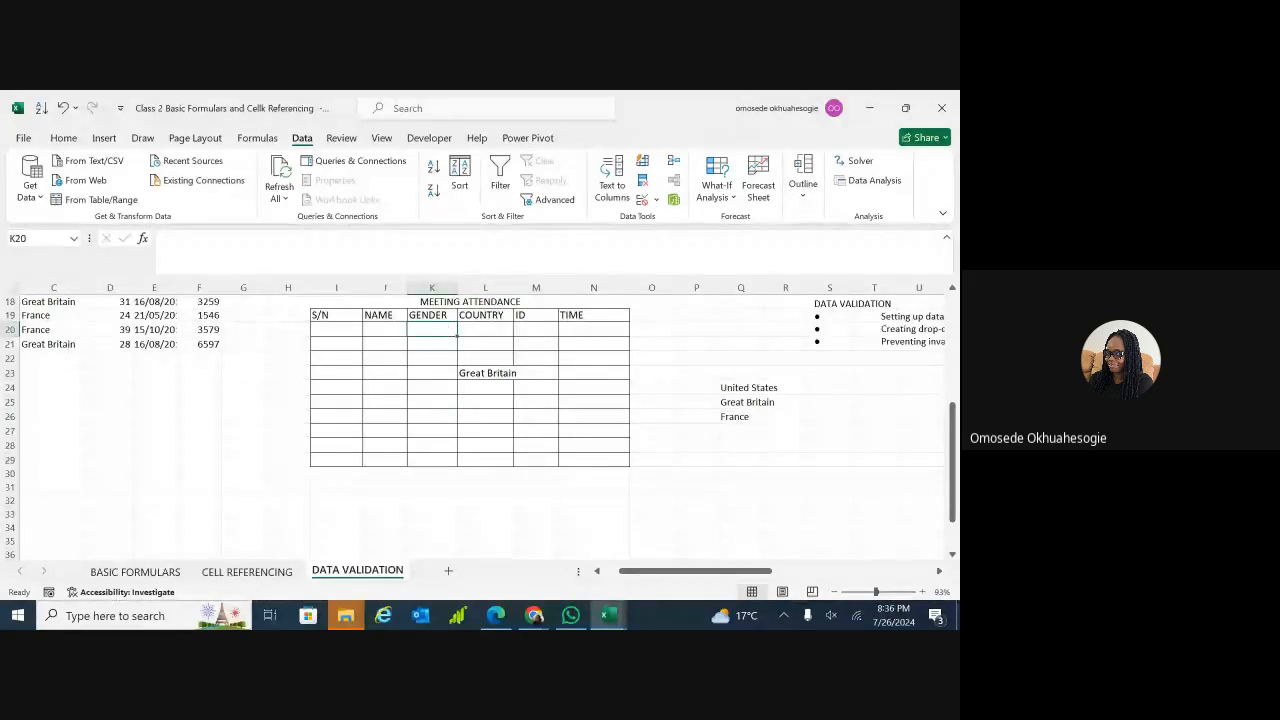
scroll(444, 328, "up", 4)
scroll(444, 328, "up", 1)
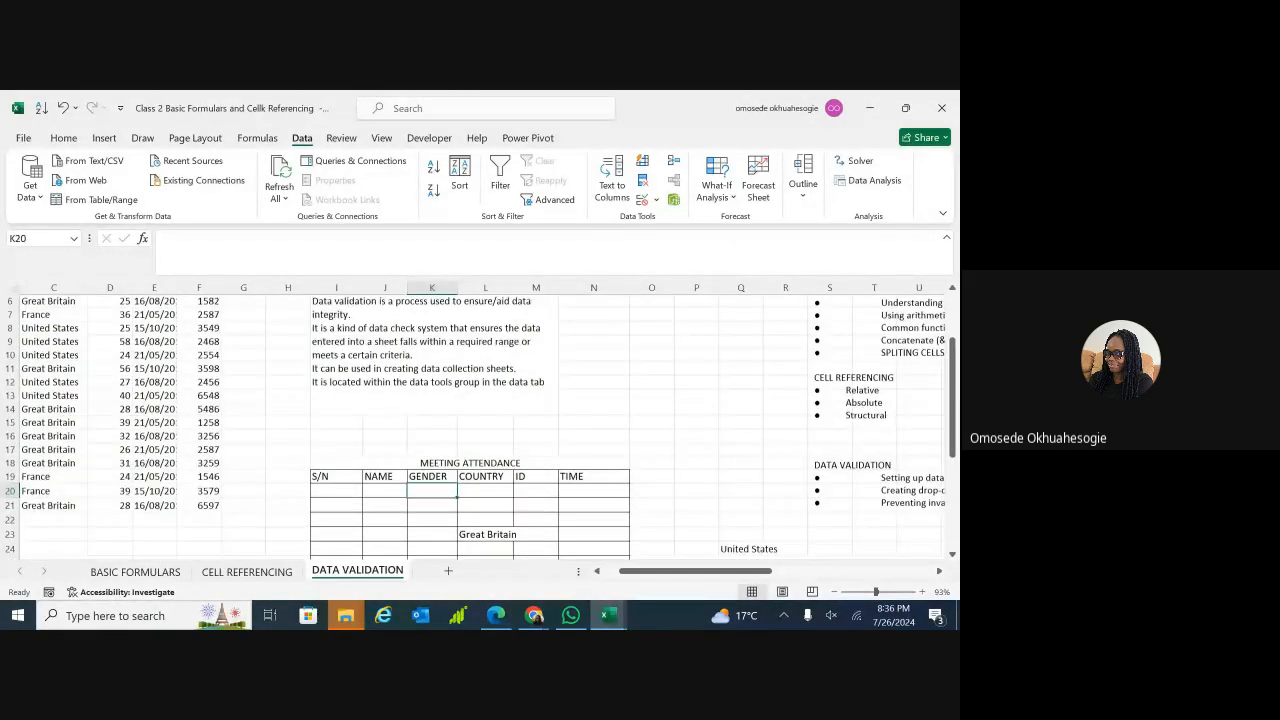
scroll(444, 328, "down", 4)
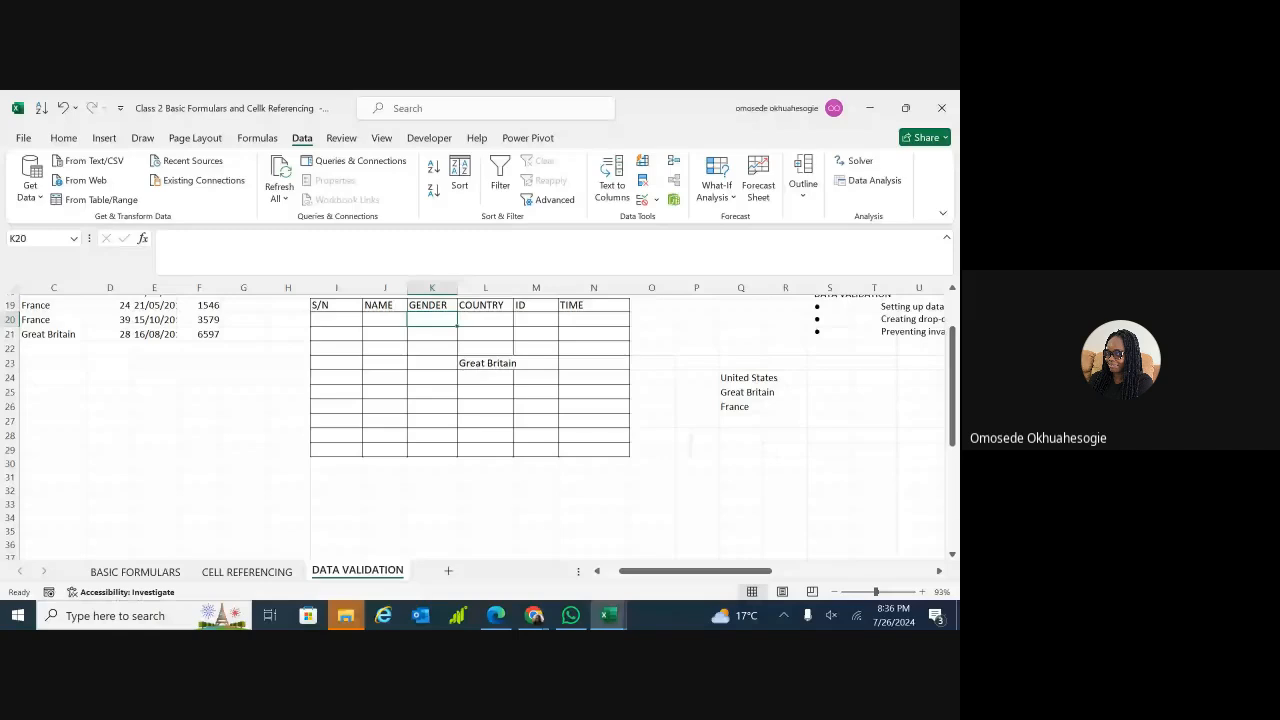
scroll(576, 344, "up", 1)
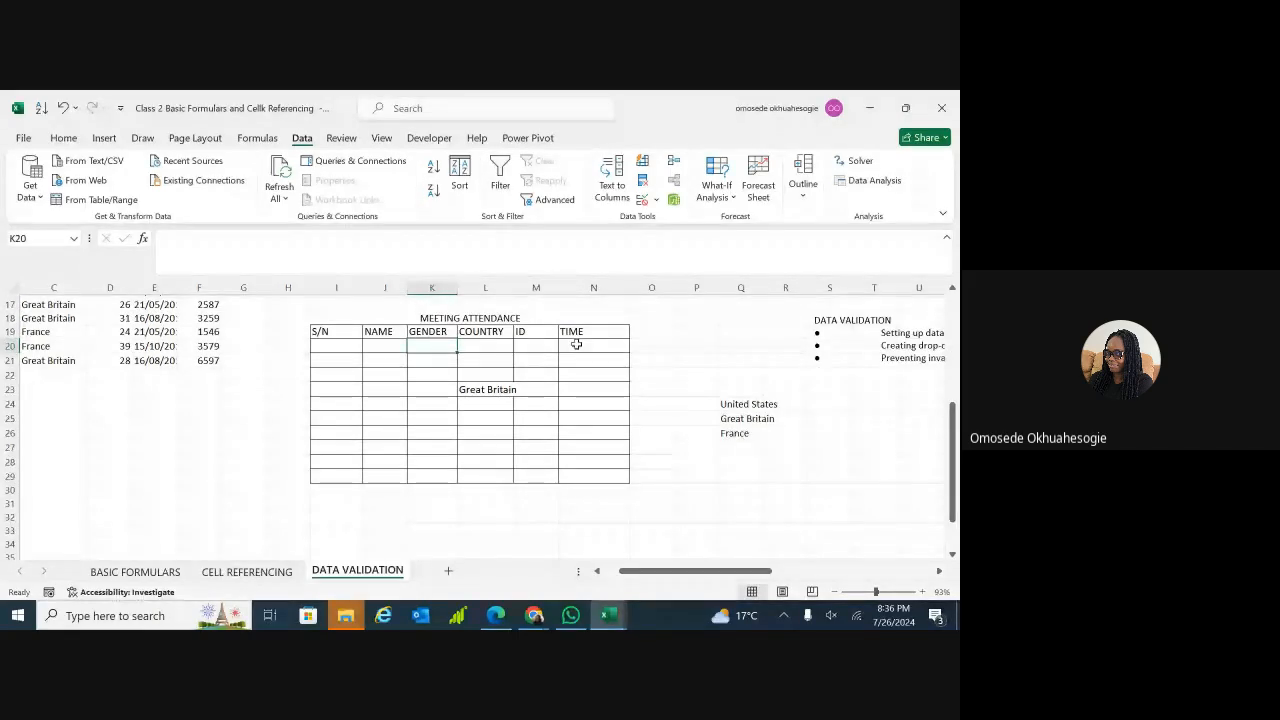
left_click(687, 434)
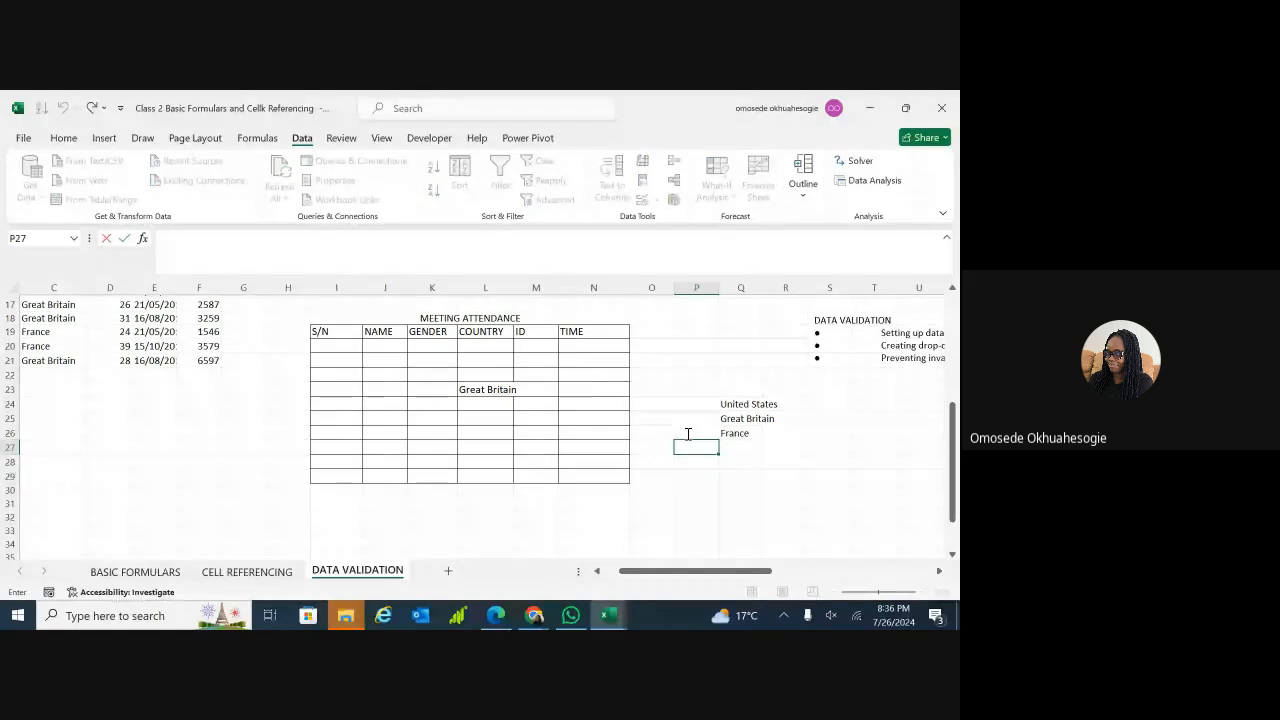
type("FEM")
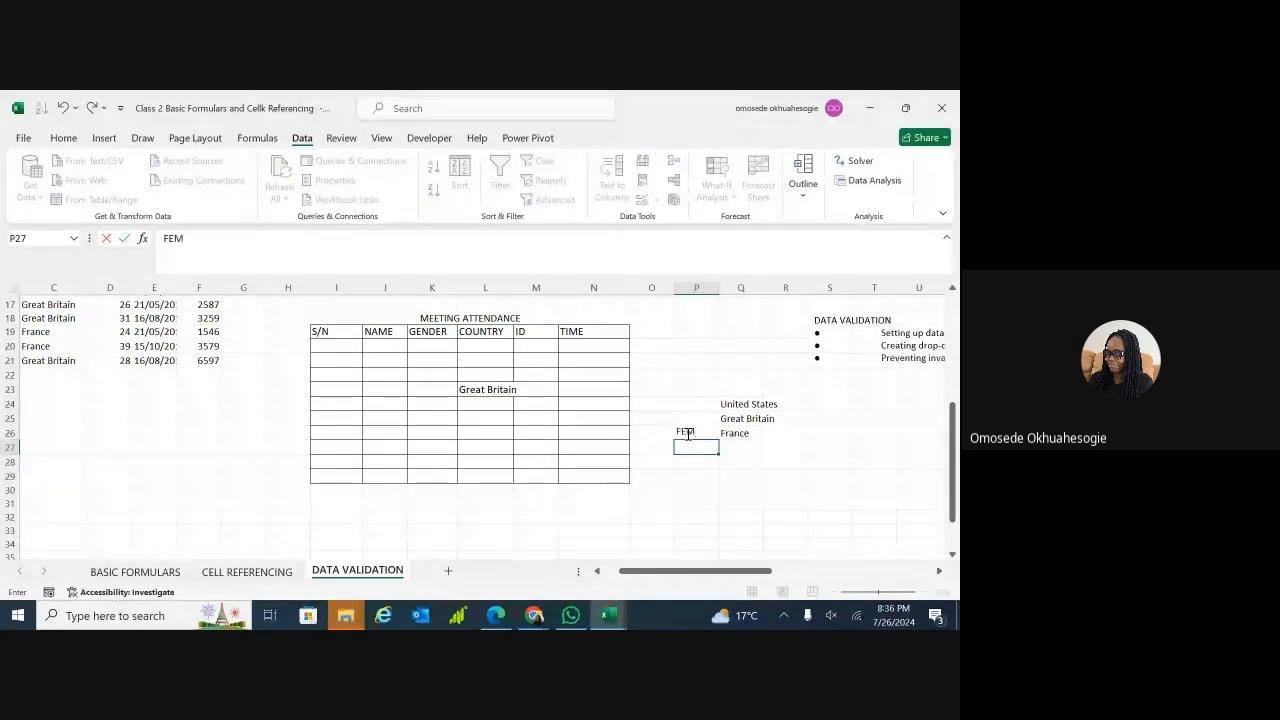
type("ALE")
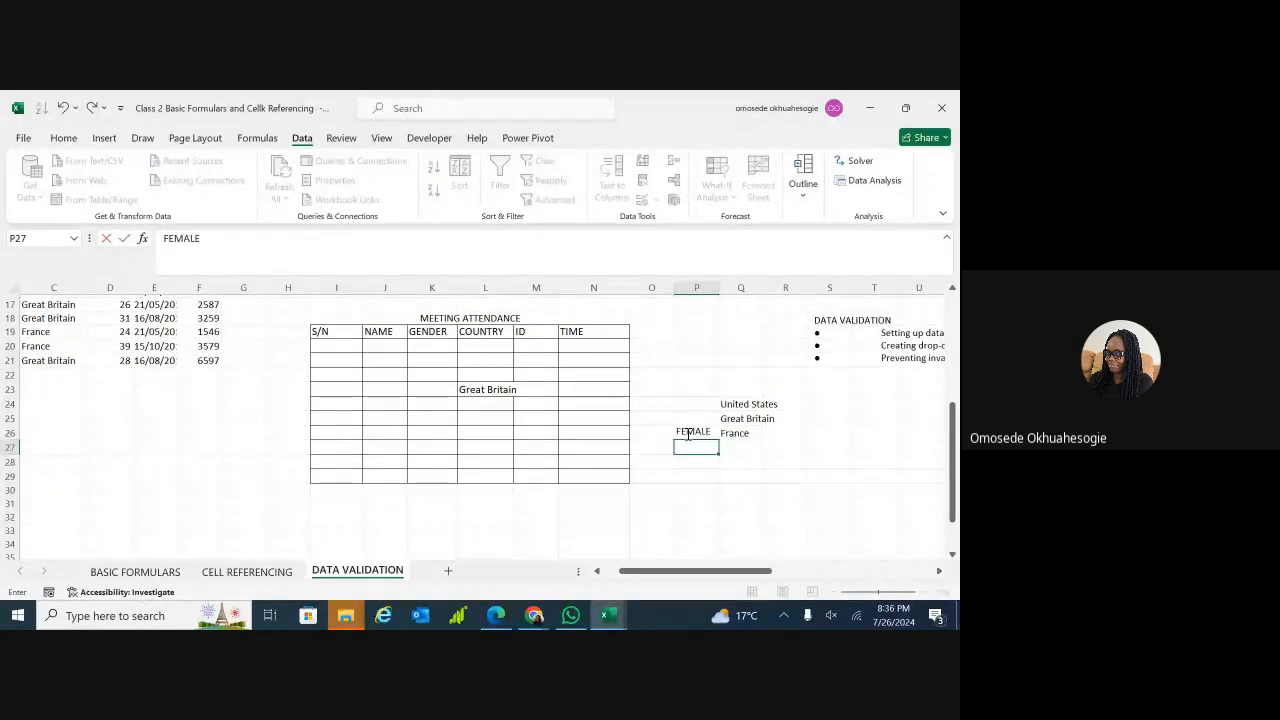
key("Return")
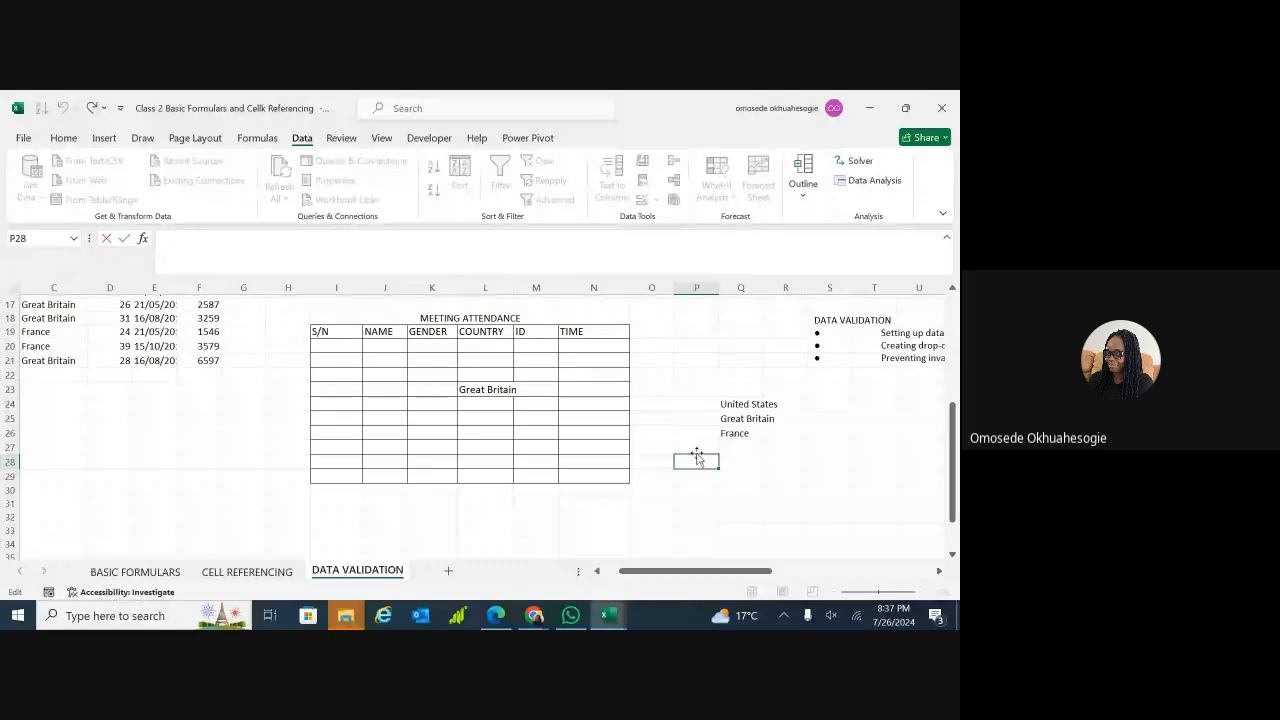
- Enter MALE as a gender option in cell P29, two rows below FEMALE
left_click(709, 502)
key("Up")
left_click(692, 466)
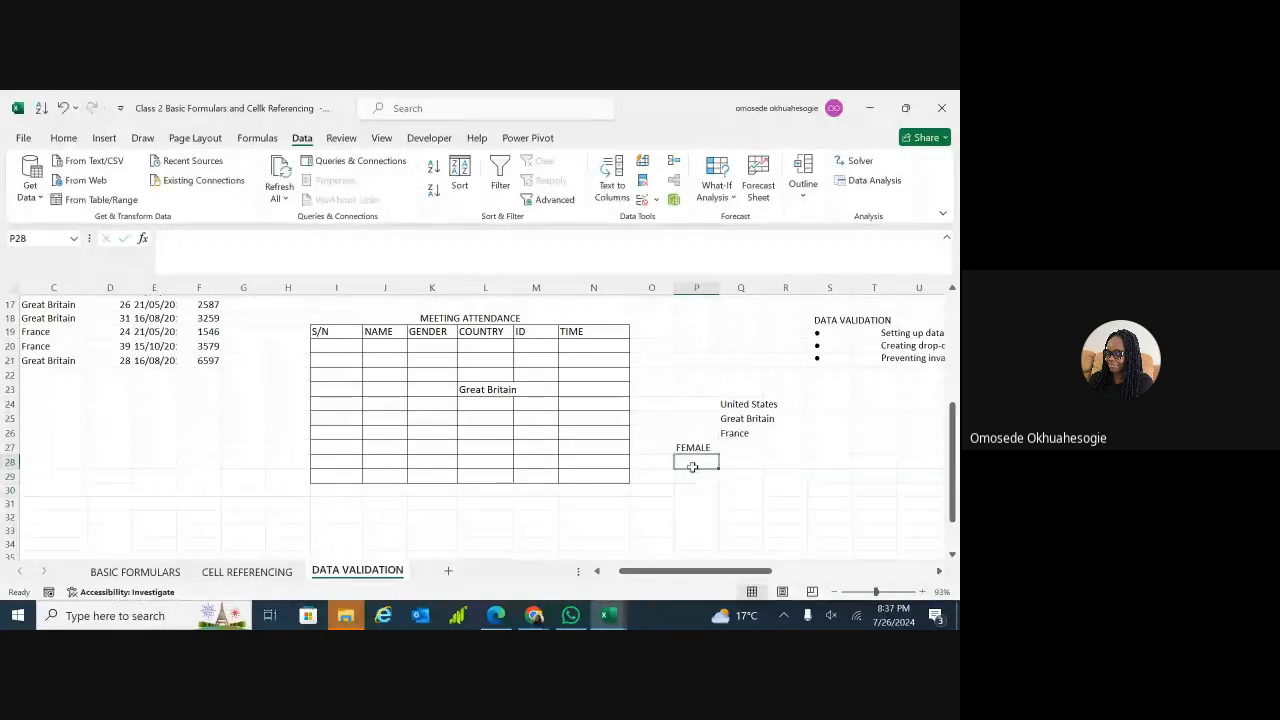
double_click(693, 461)
type("MALE")
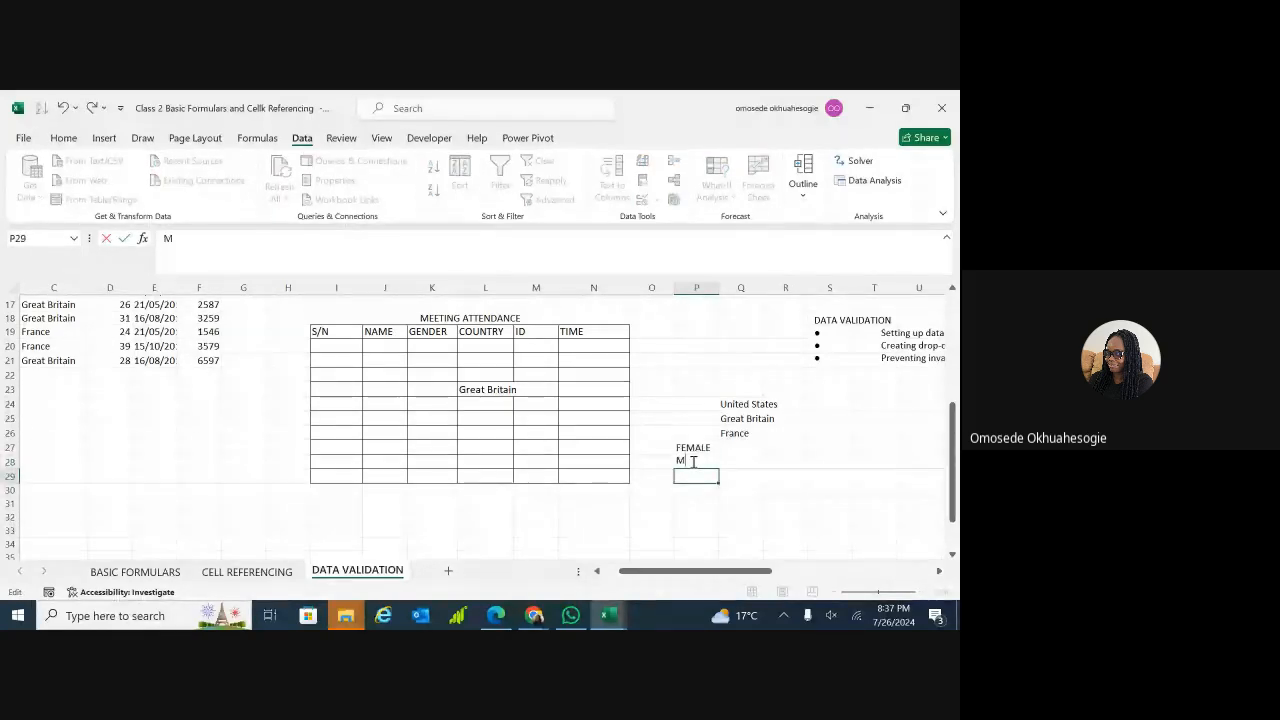
left_click(758, 498)
left_click(688, 477)
left_click(785, 498)
left_click(831, 490)
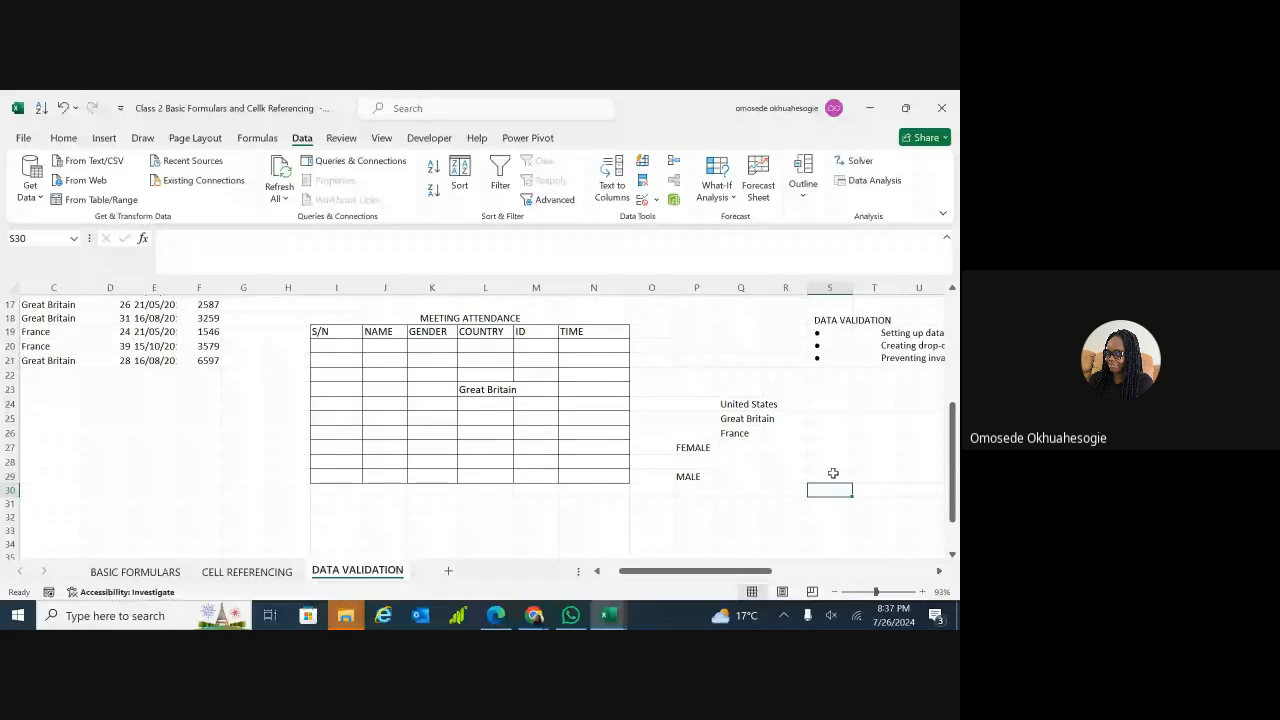
- Clear MALE from cell P29
key("Left")
key("Left")
key("Left")
double_click(694, 476)
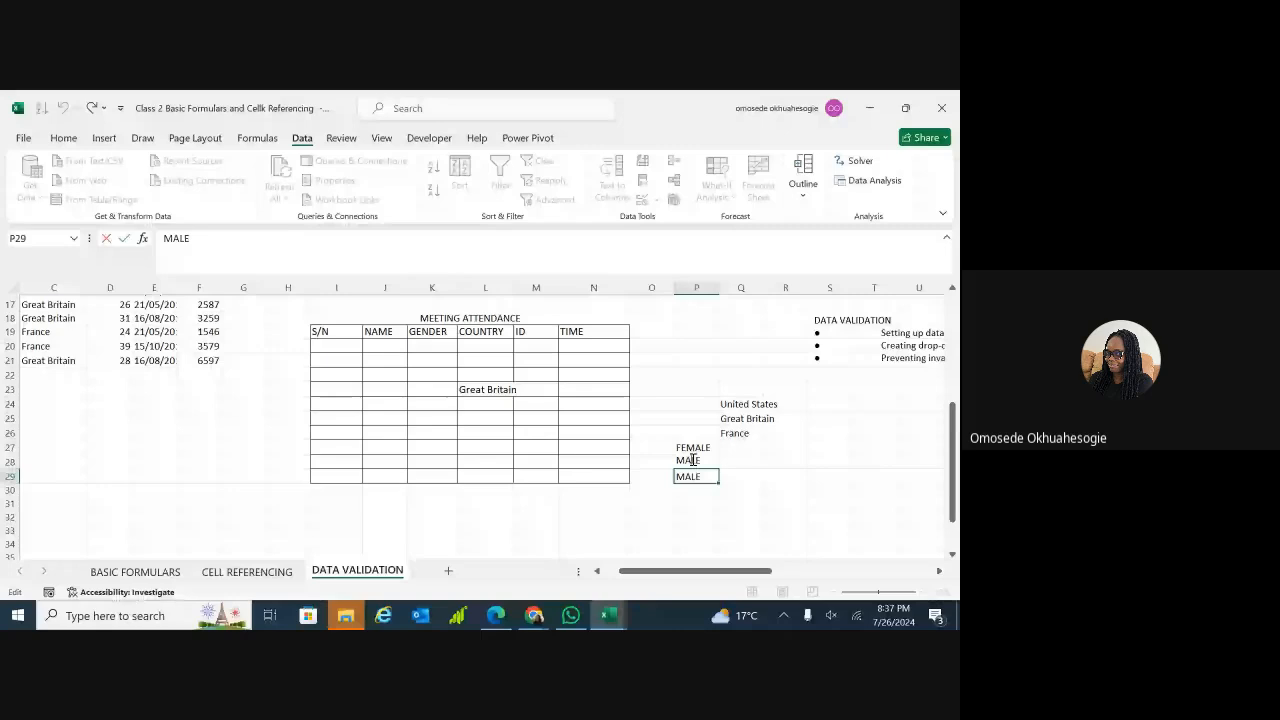
double_click(693, 460)
key("BackSpace")
left_click(695, 529)
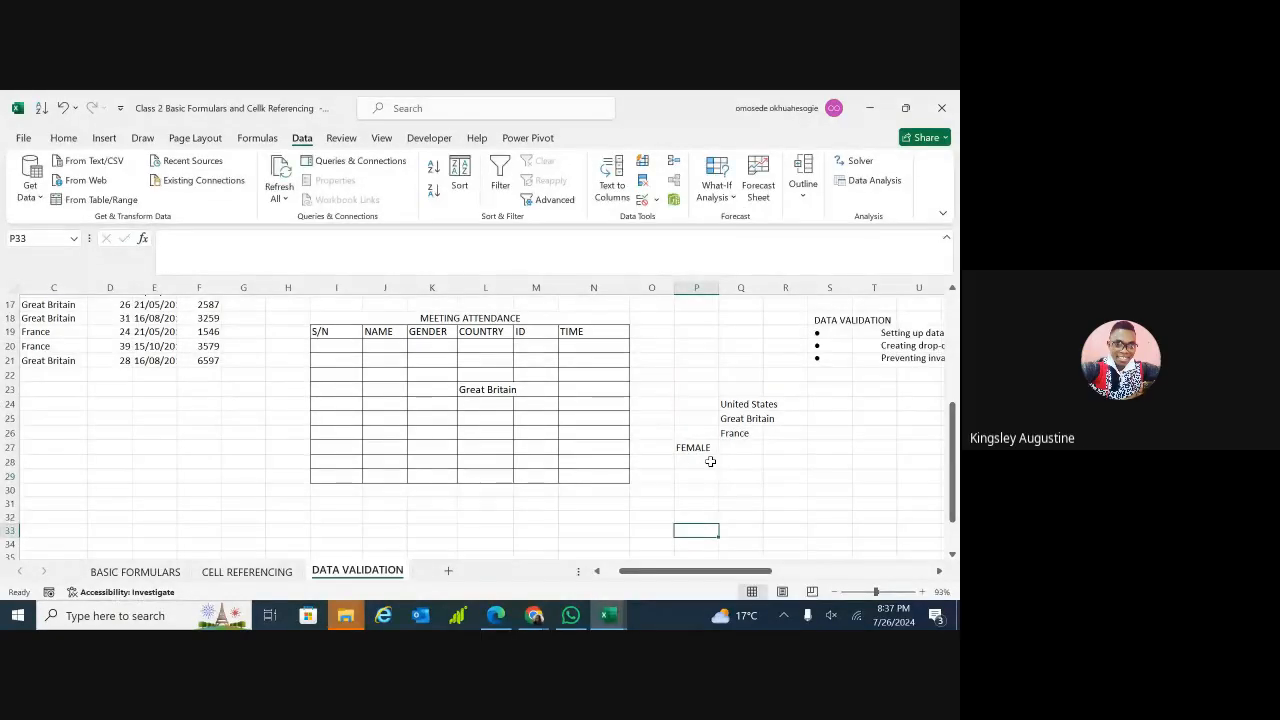
- Clear FEMALE from cell P27, beside the country source list
left_click(703, 472)
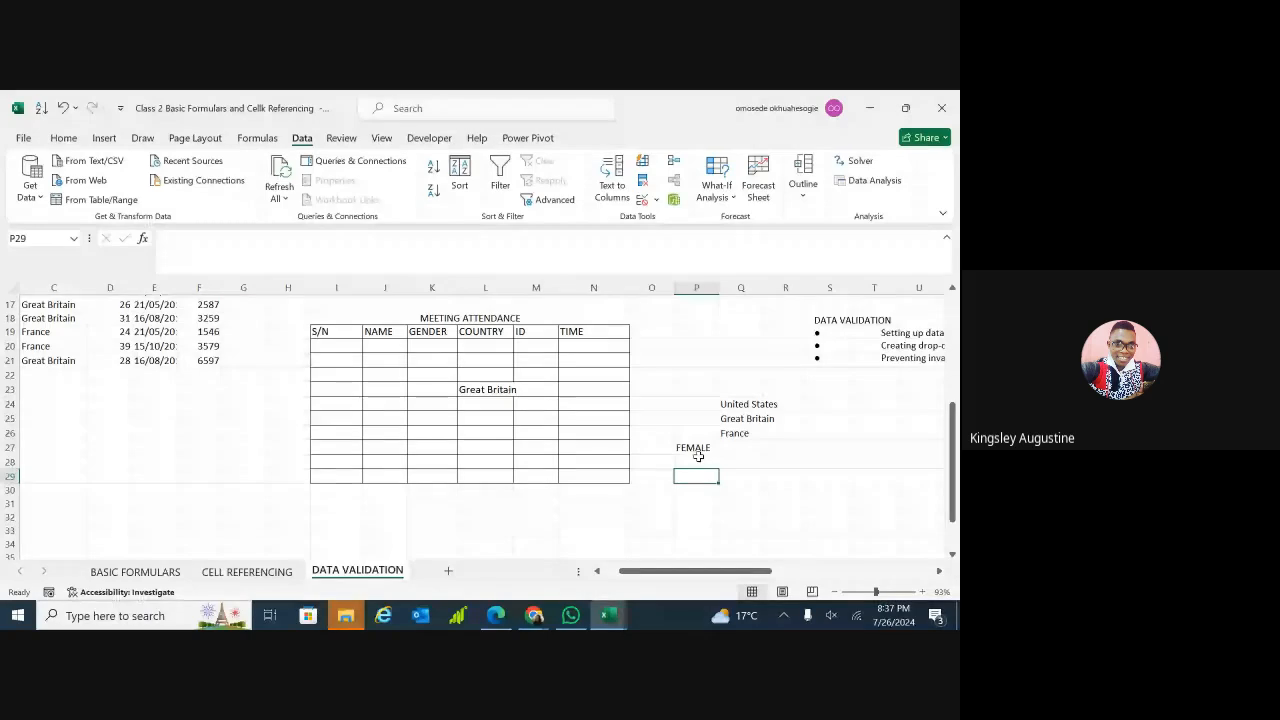
left_click(701, 459)
double_click(704, 465)
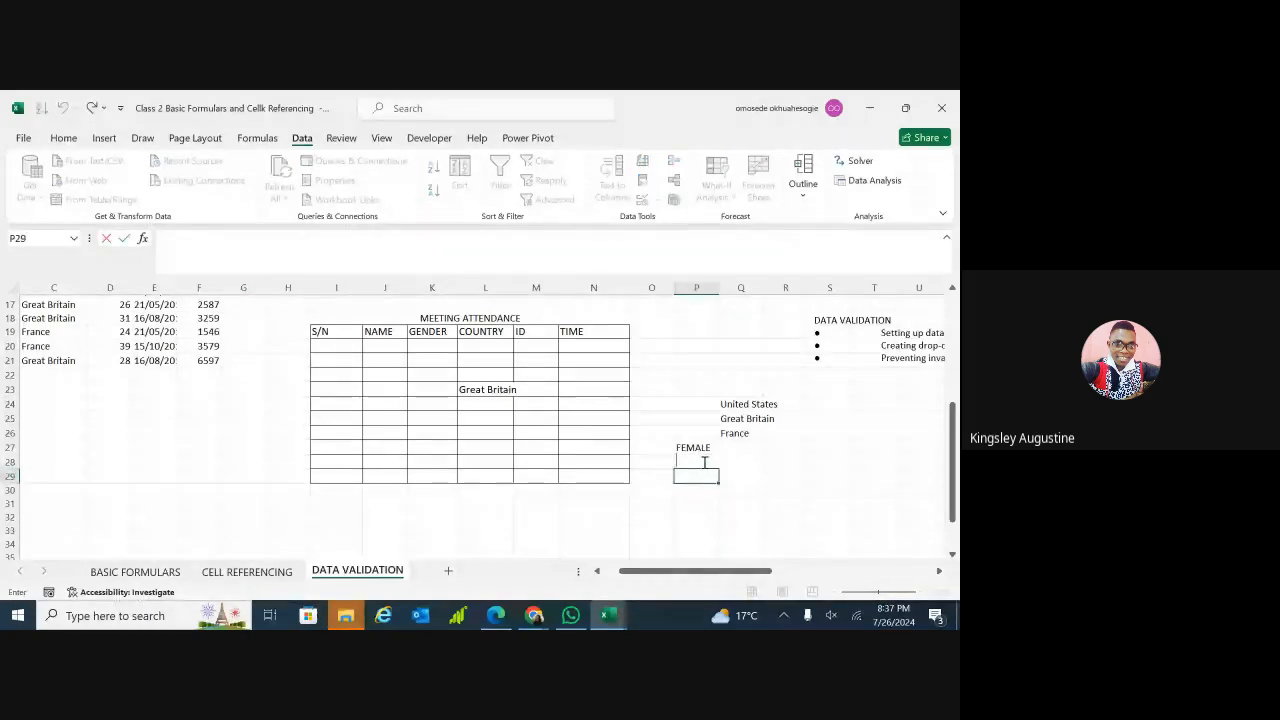
left_click(694, 444)
key("BackSpace")
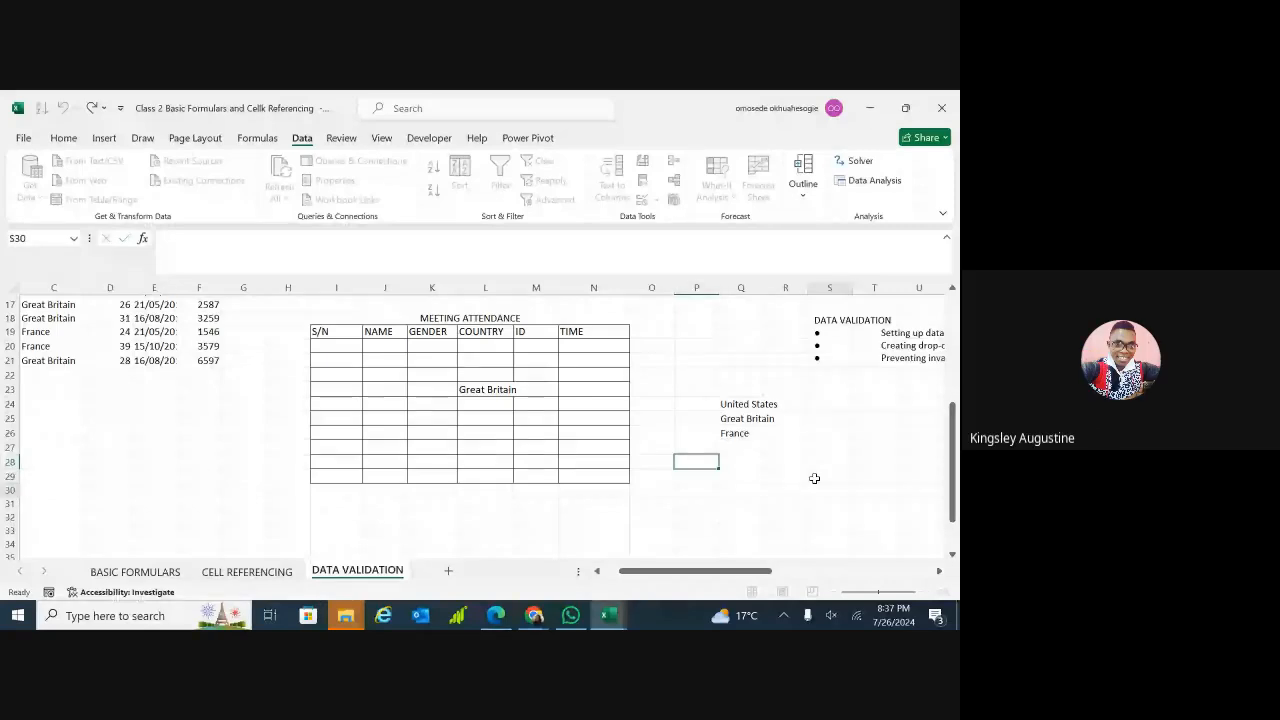
left_click(829, 486)
left_click(655, 447)
left_click(708, 457)
left_click(700, 433)
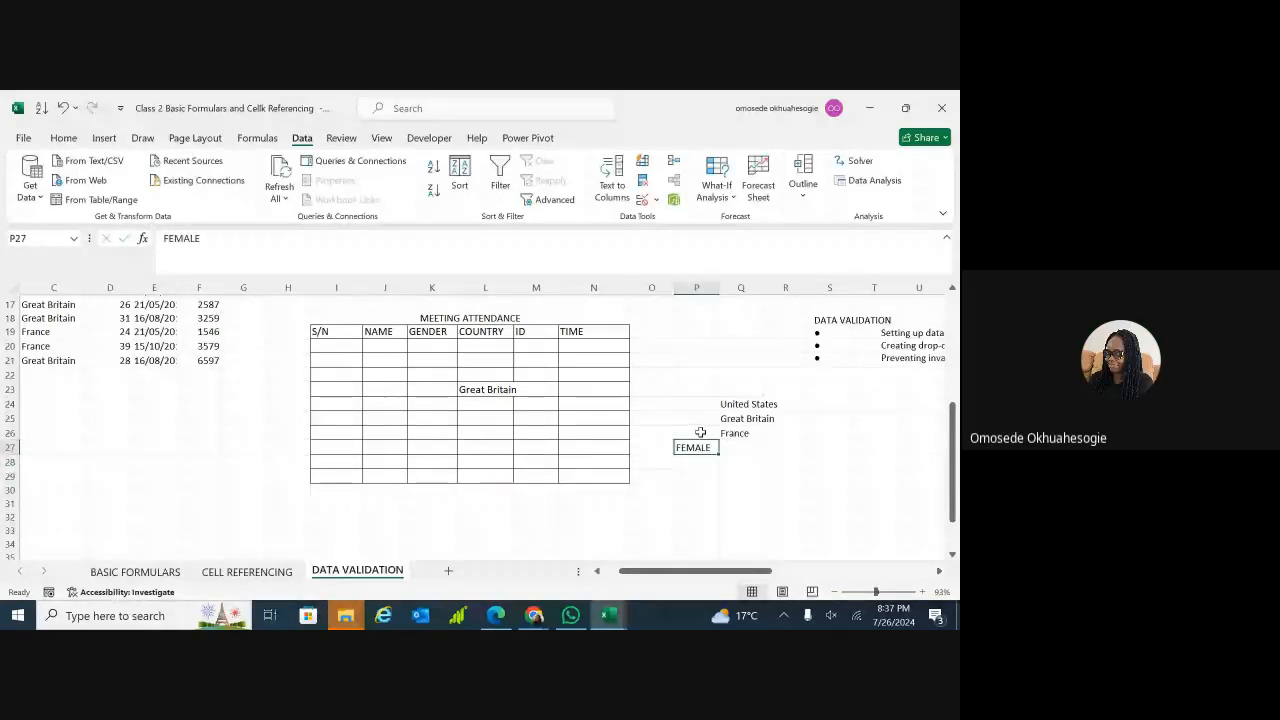
key("Delete")
key("Down")
key("Down")
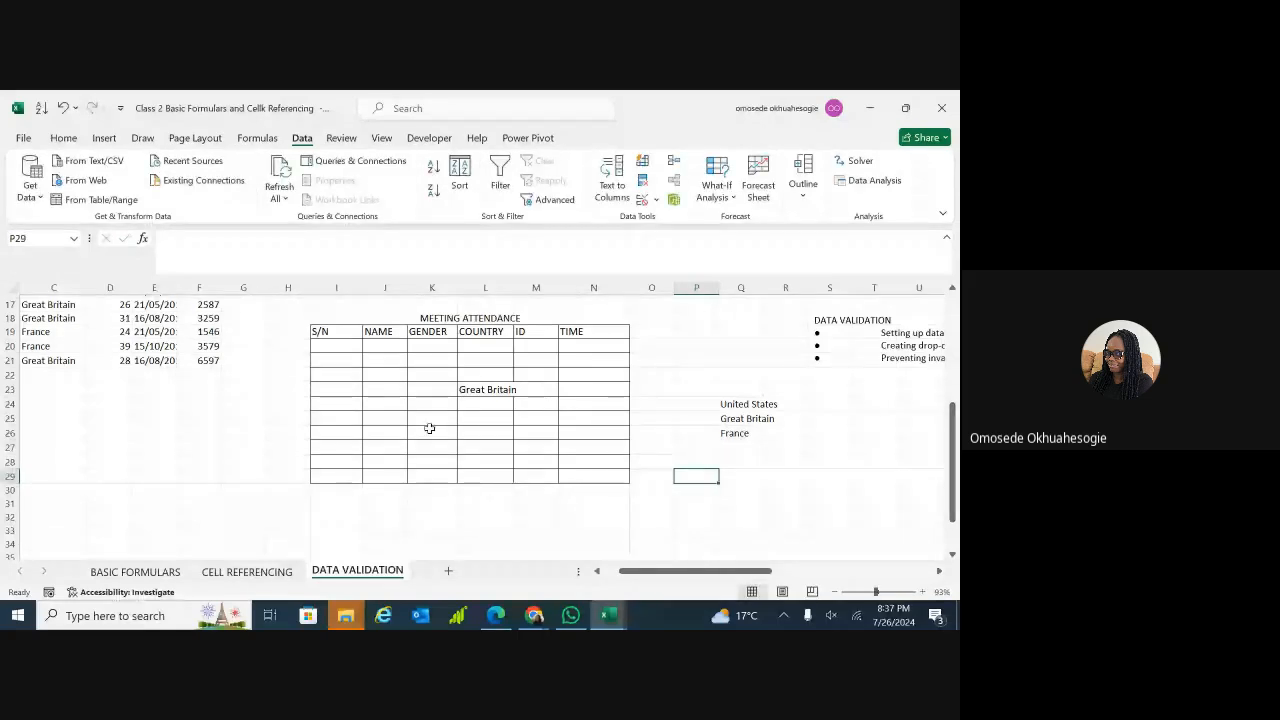
- Copy all the entries in the Gender column, B5:B21
left_click(155, 475)
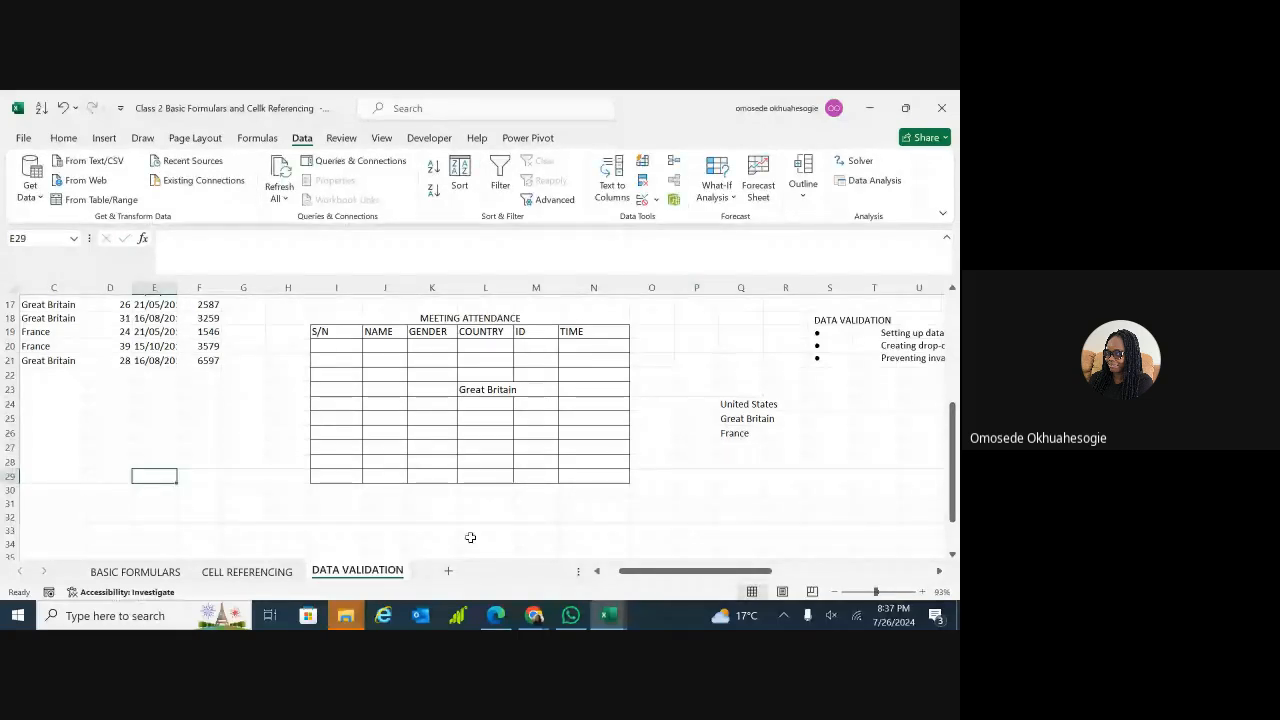
left_click_drag(698, 577, 670, 577)
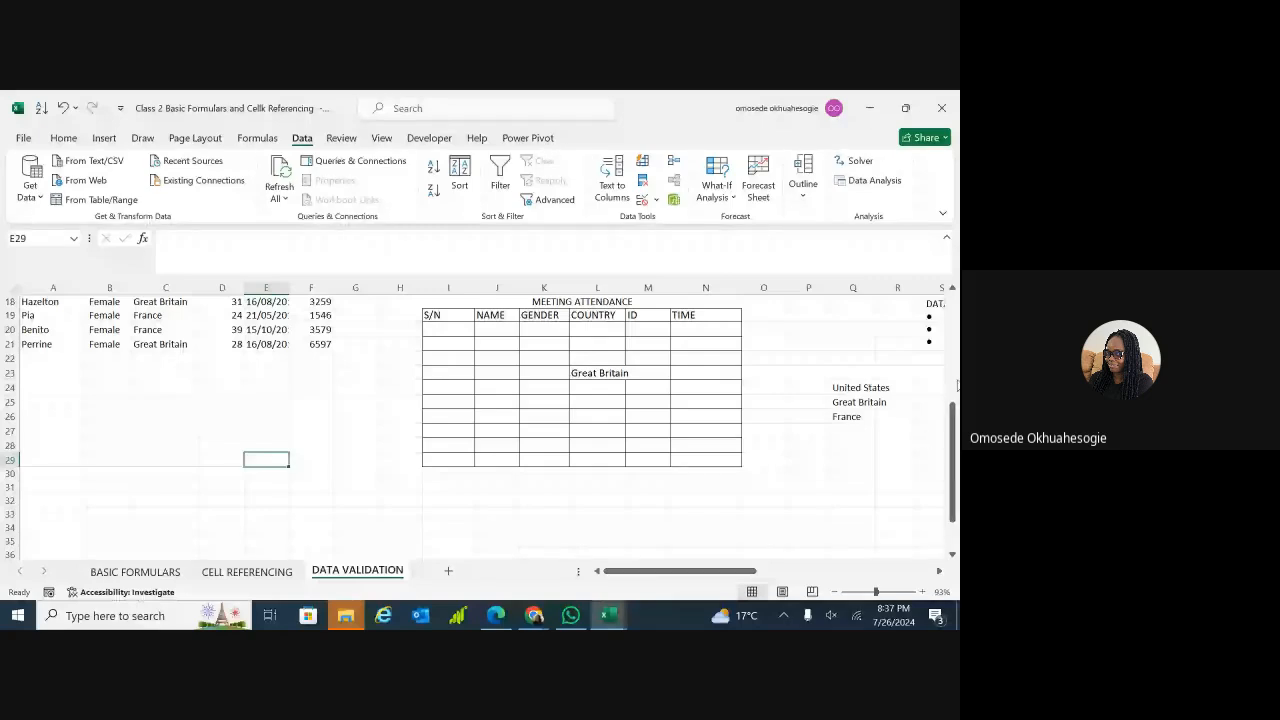
left_click_drag(953, 420, 955, 335)
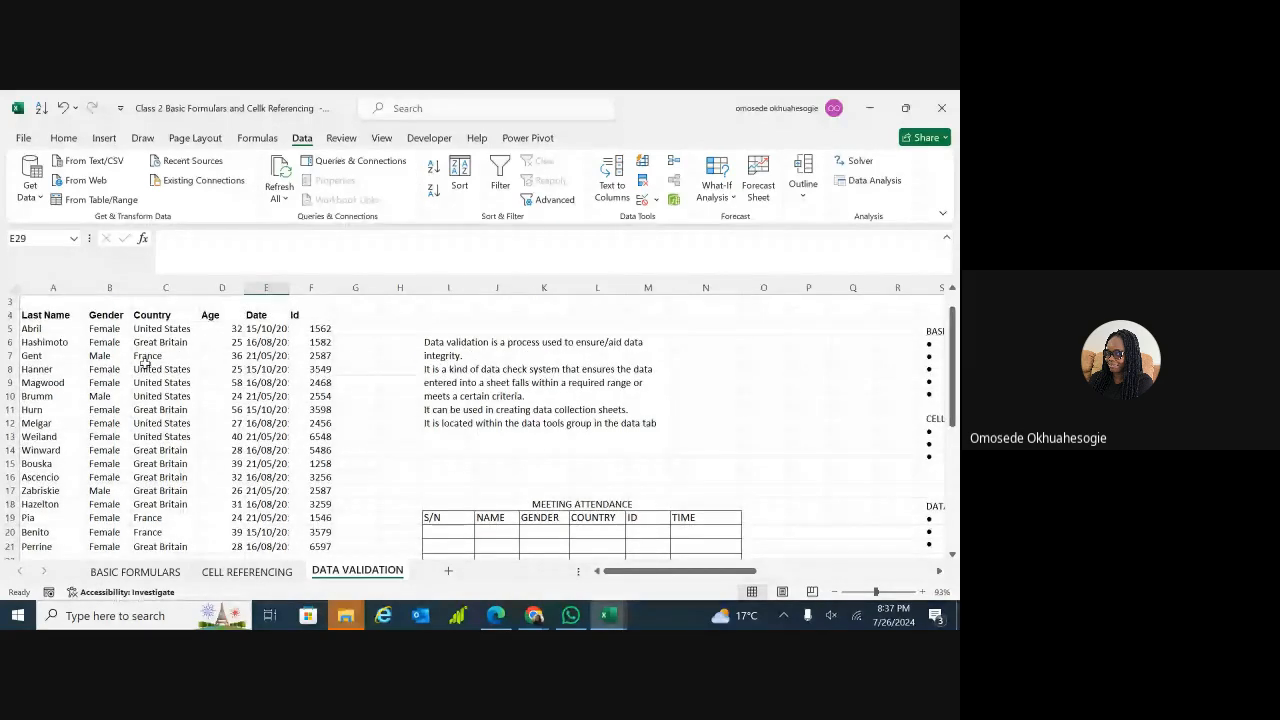
left_click_drag(110, 330, 110, 333)
key("ctrl+shift+Down")
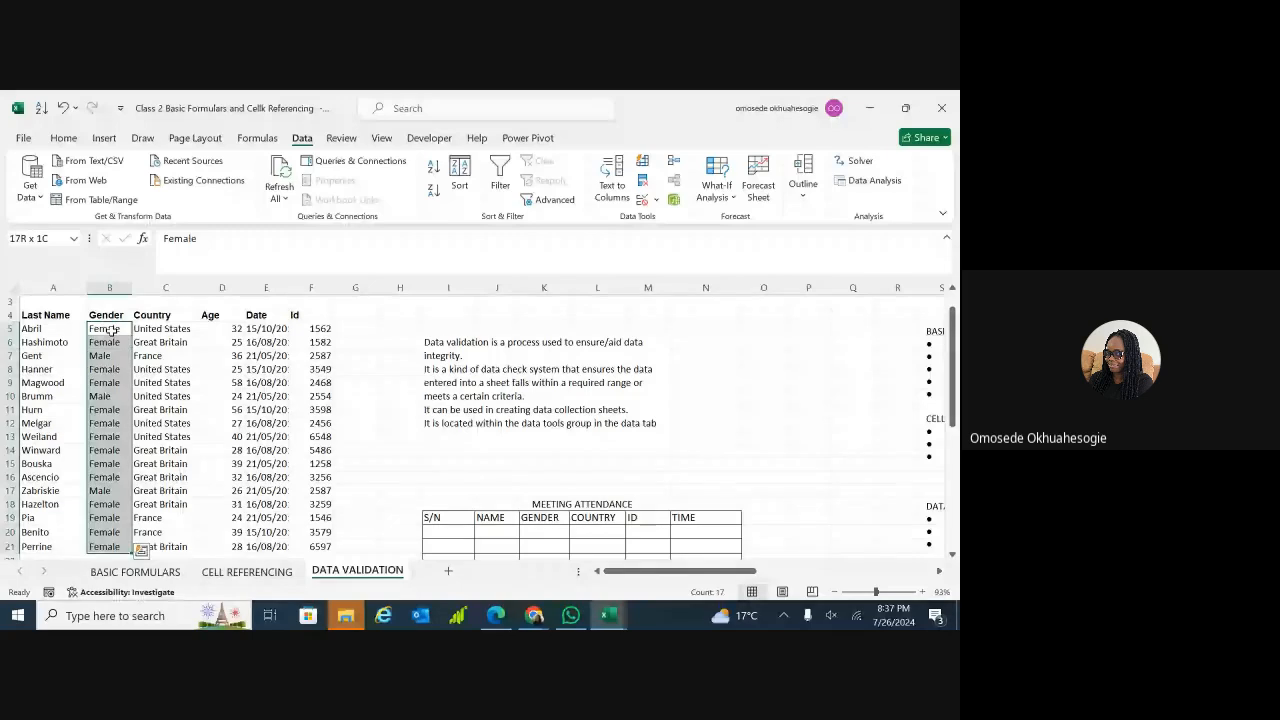
key("ctrl+c")
left_click(177, 352)
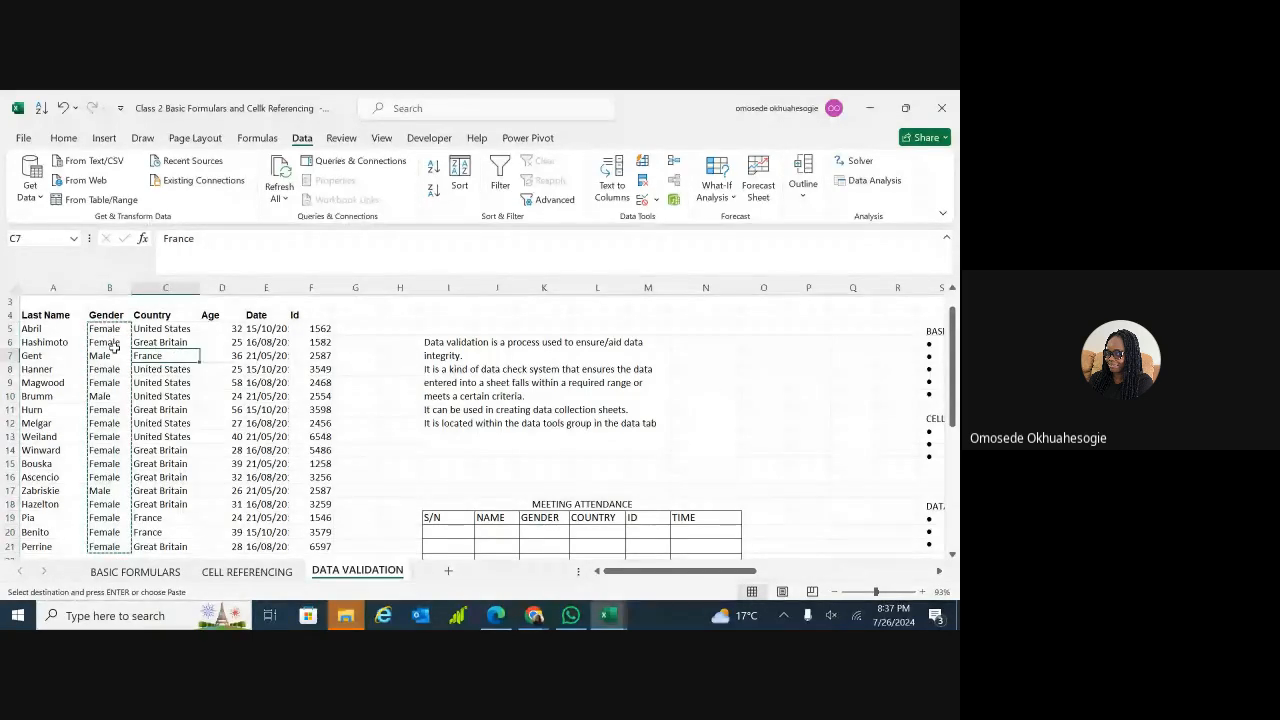
left_click(114, 346)
left_click(222, 383)
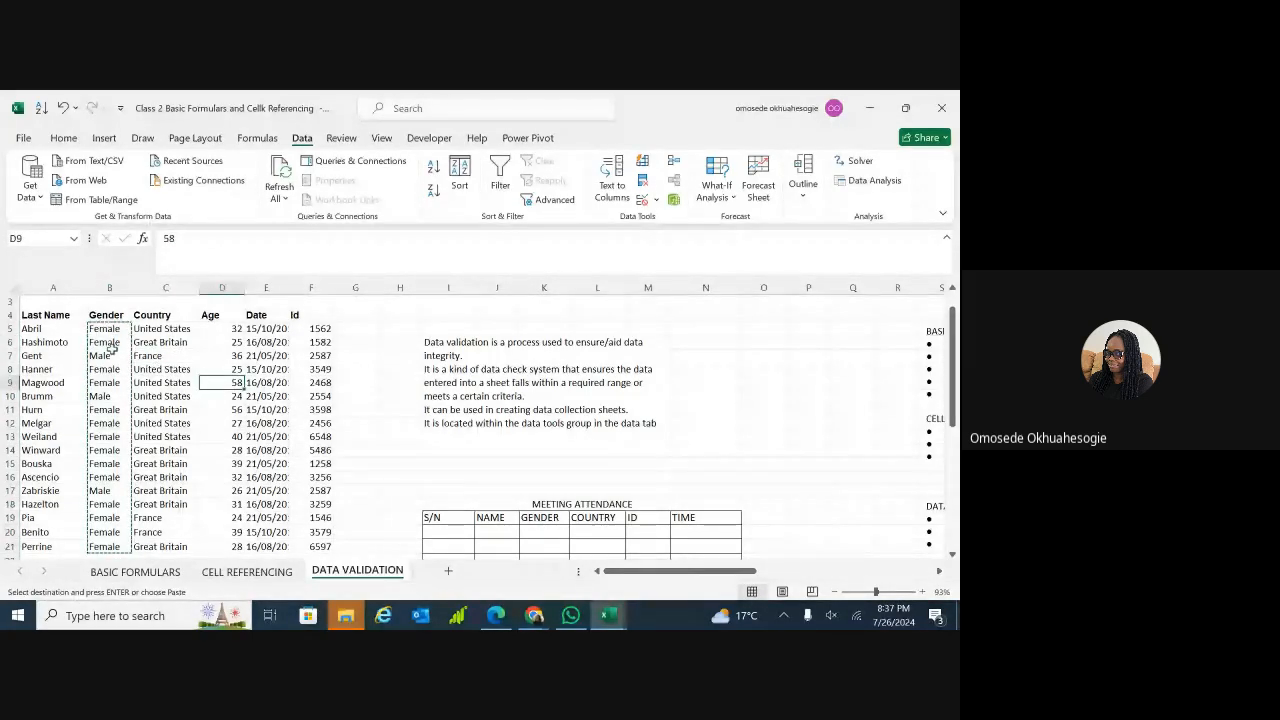
- Copy the Female and Male entries from B6:B7 into E25:E26 as the gender source list
left_click(112, 343)
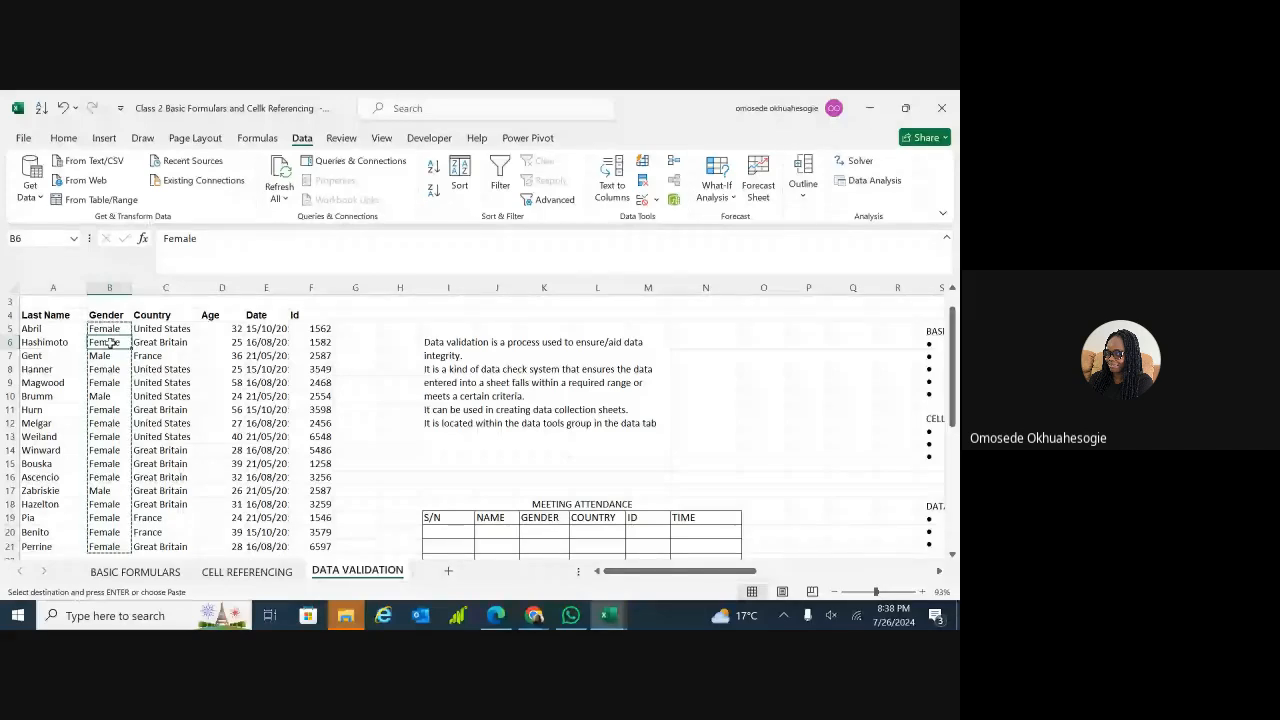
key("shift+Down")
key("ctrl+v")
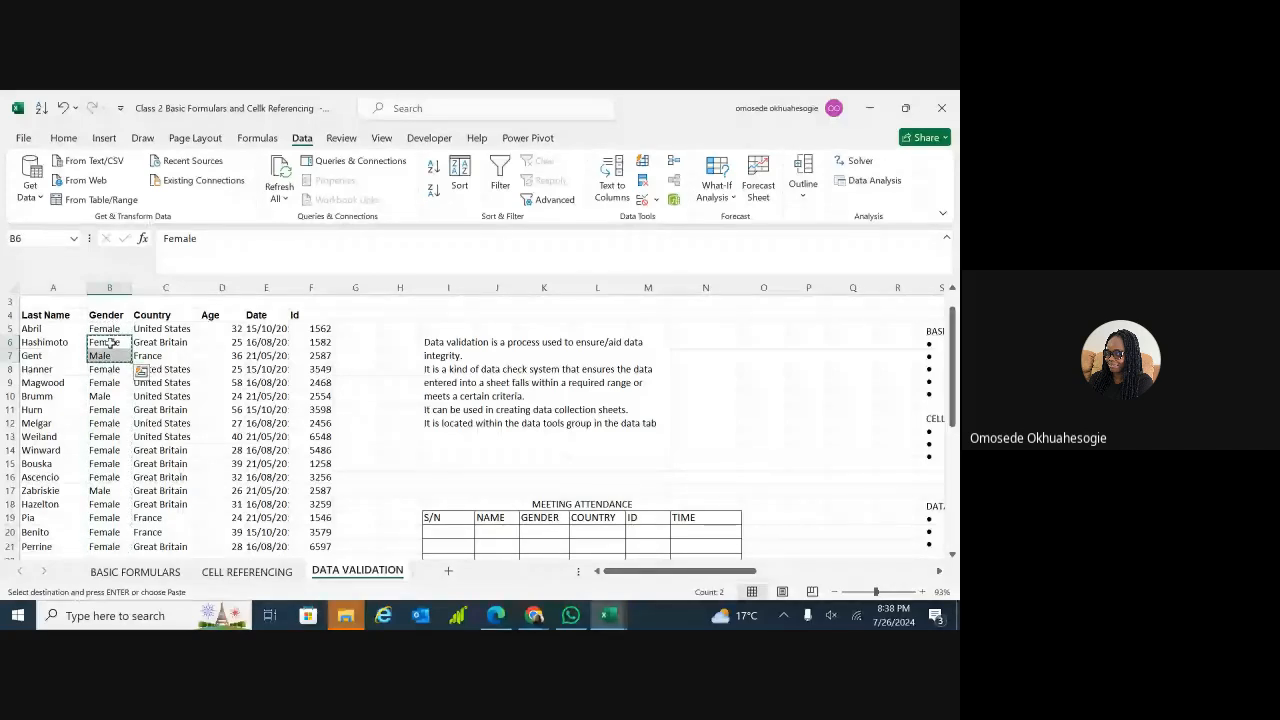
left_click_drag(954, 390, 955, 442)
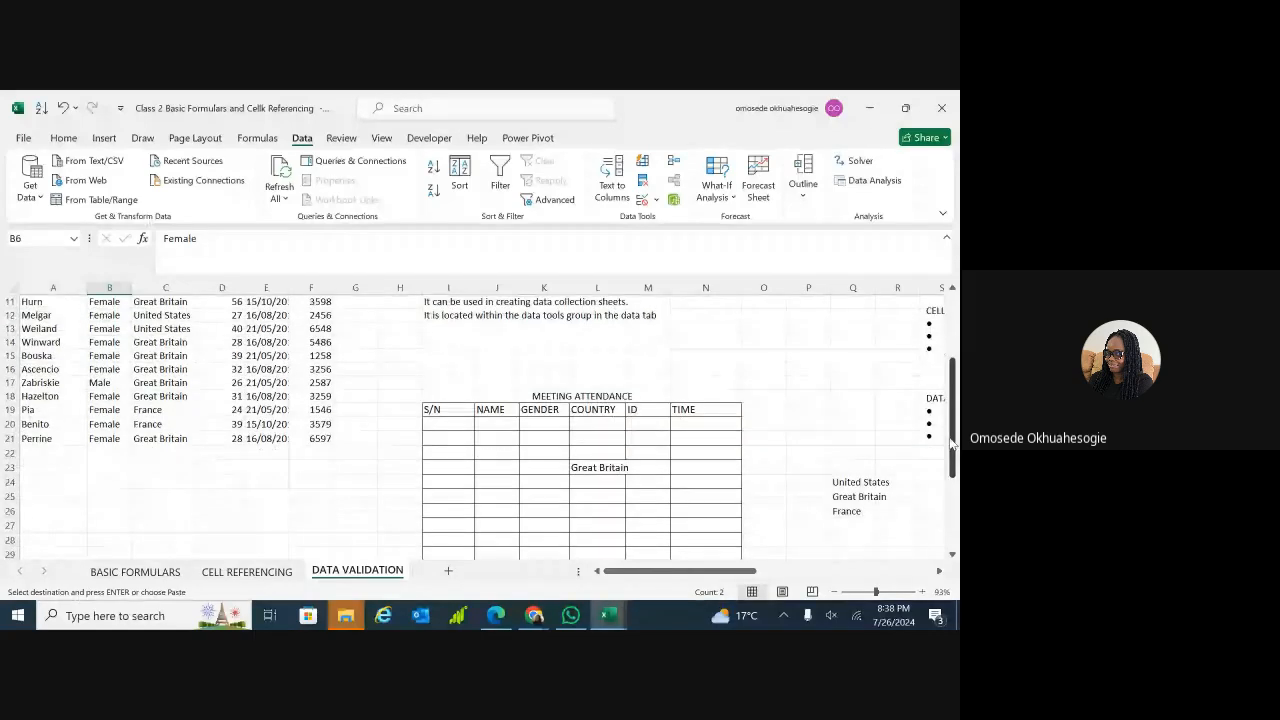
left_click(273, 497)
key("ctrl+v")
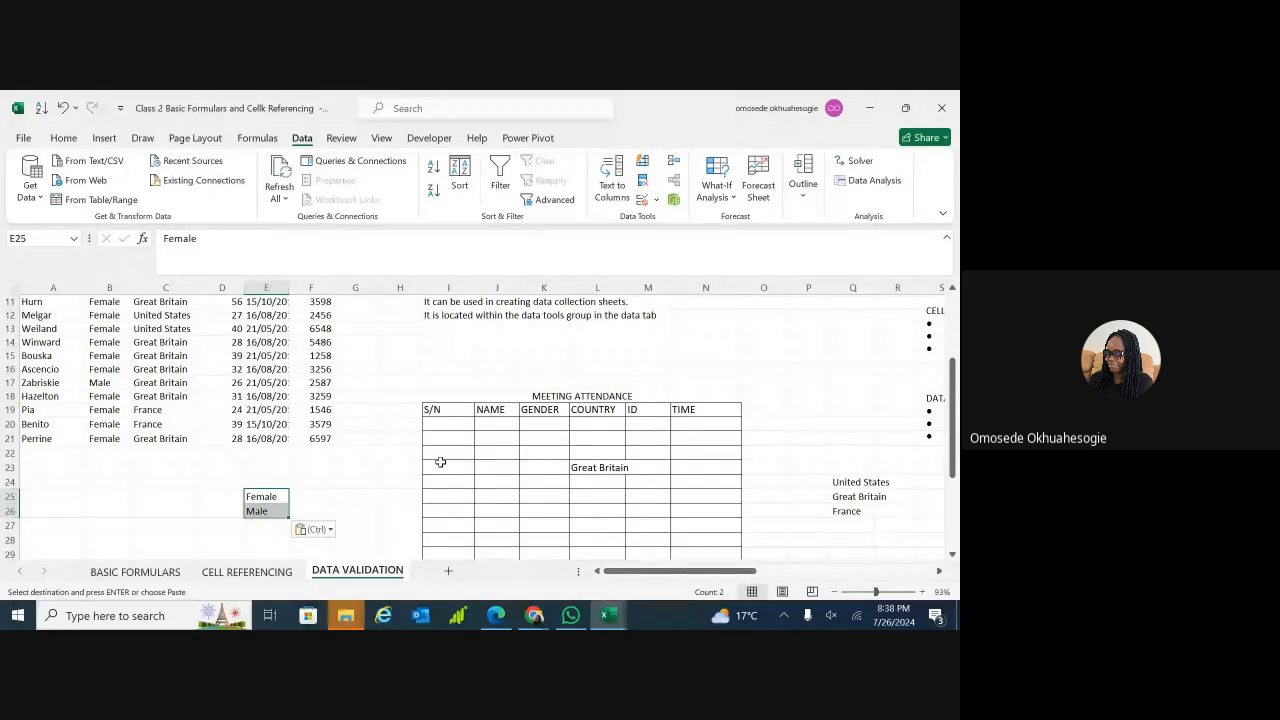
left_click(385, 369)
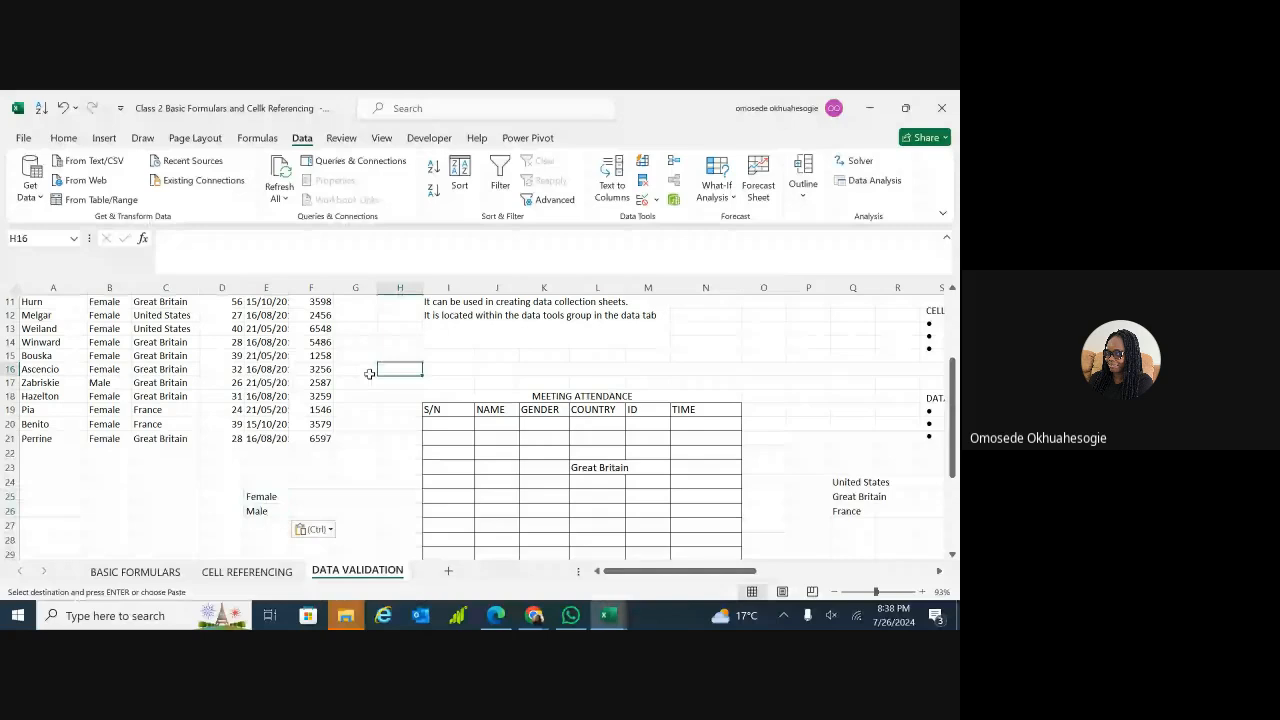
left_click(259, 496)
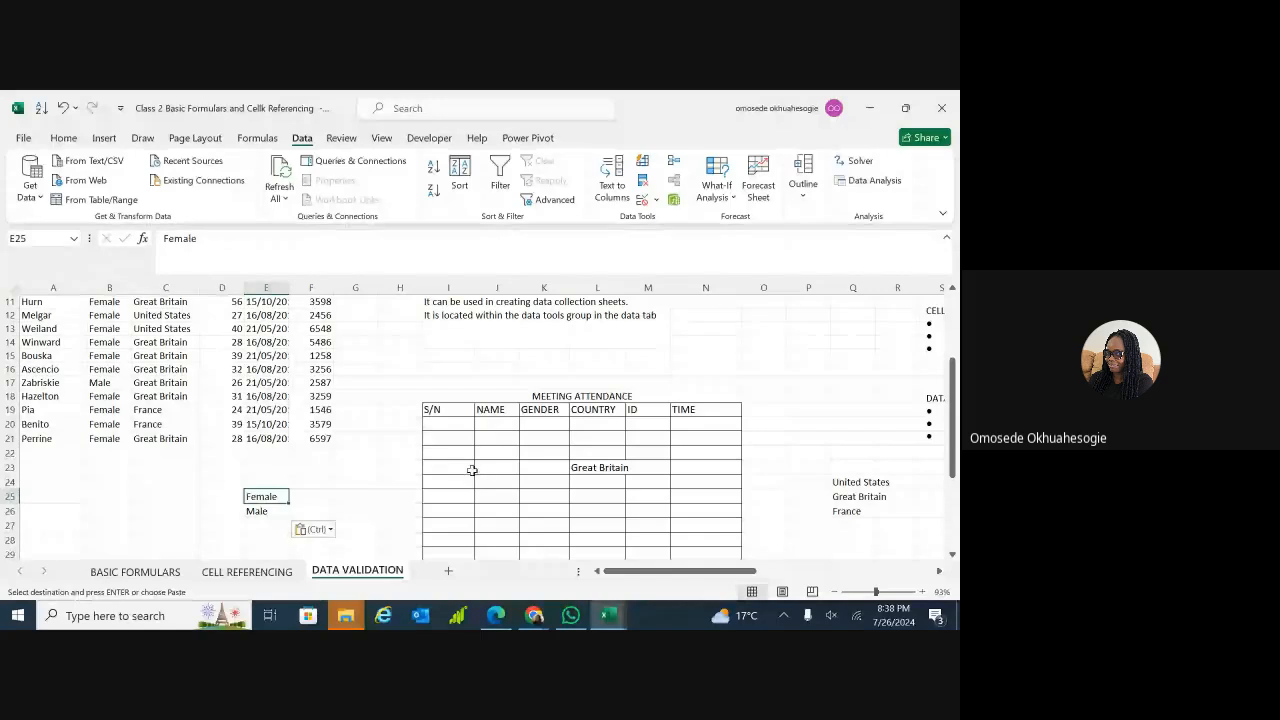
left_click(371, 467)
left_click(370, 496)
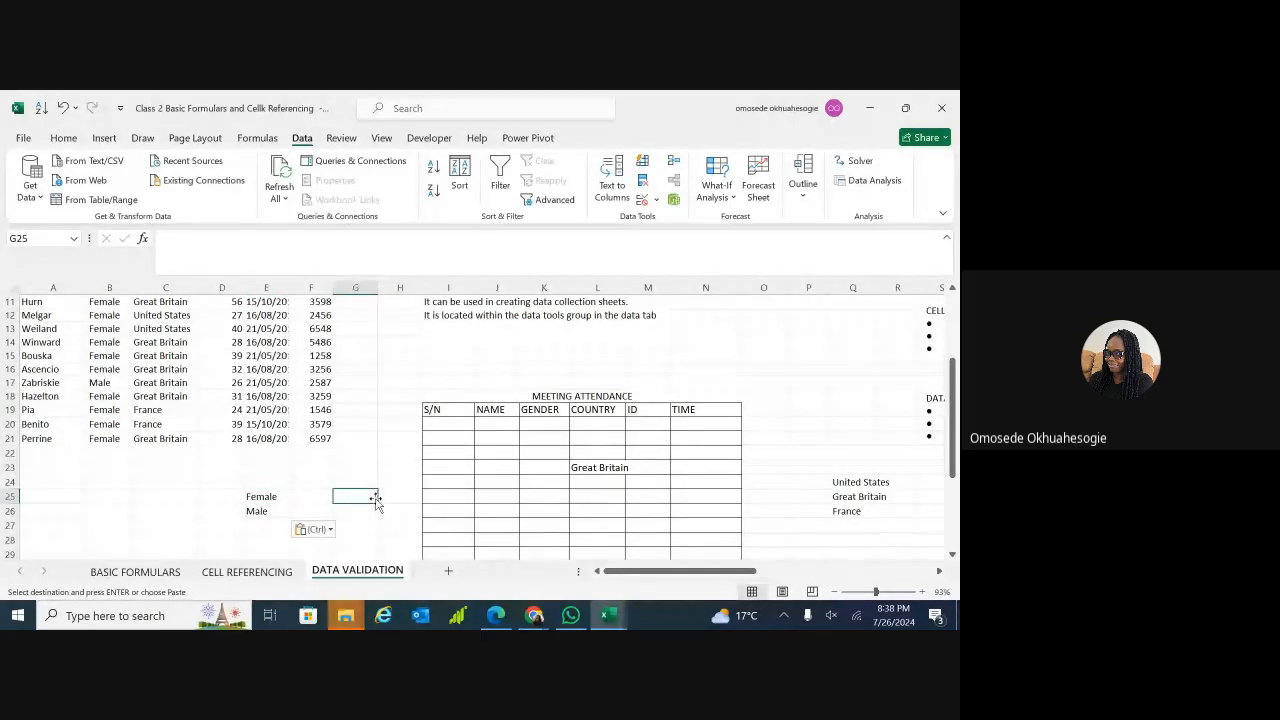
left_click(594, 456)
- Open the Data Validation settings for GENDER cells K20:K29, declining to extend existing validation to the cells without it
left_click(551, 424)
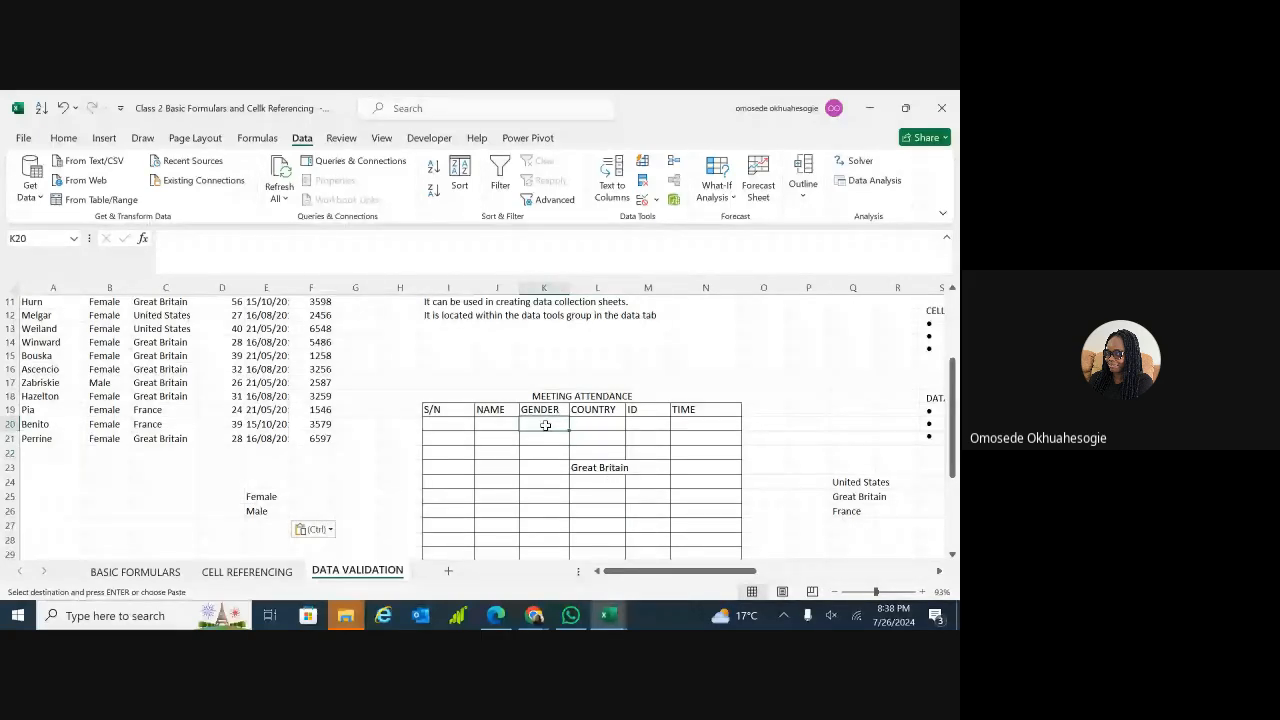
scroll(545, 425, "down", 3)
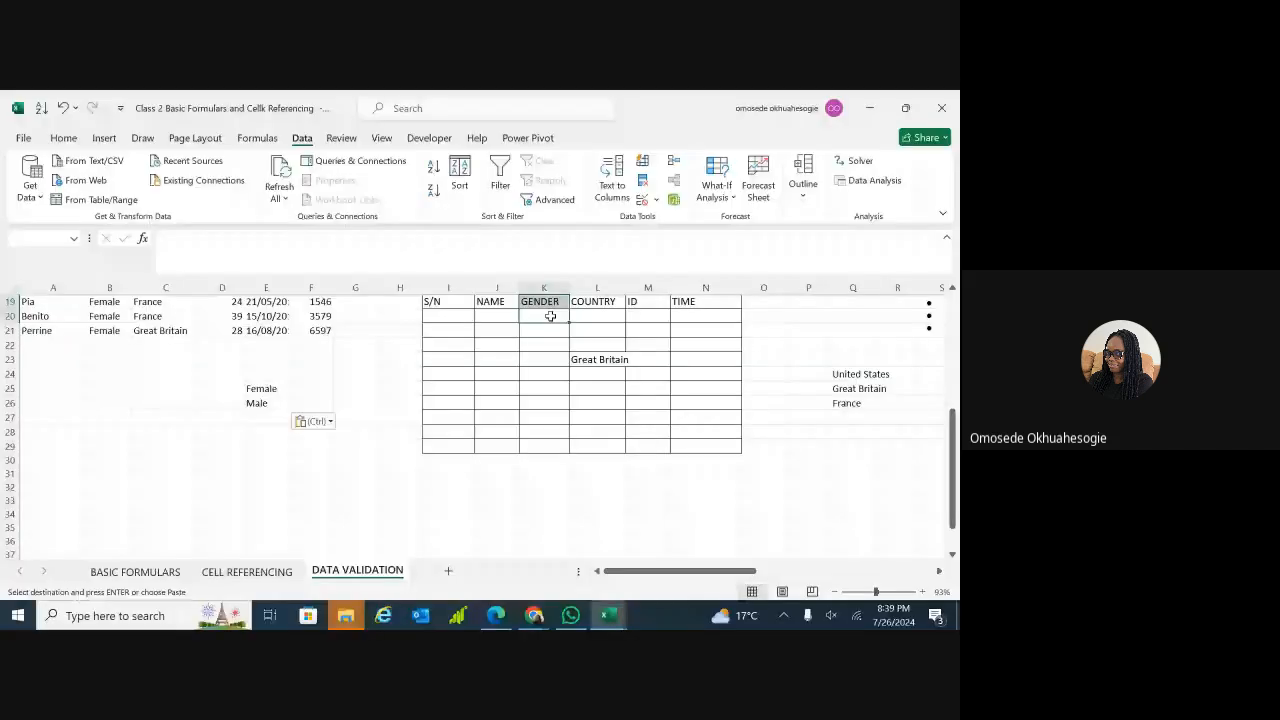
key("shift+Down")
key("shift+Down")
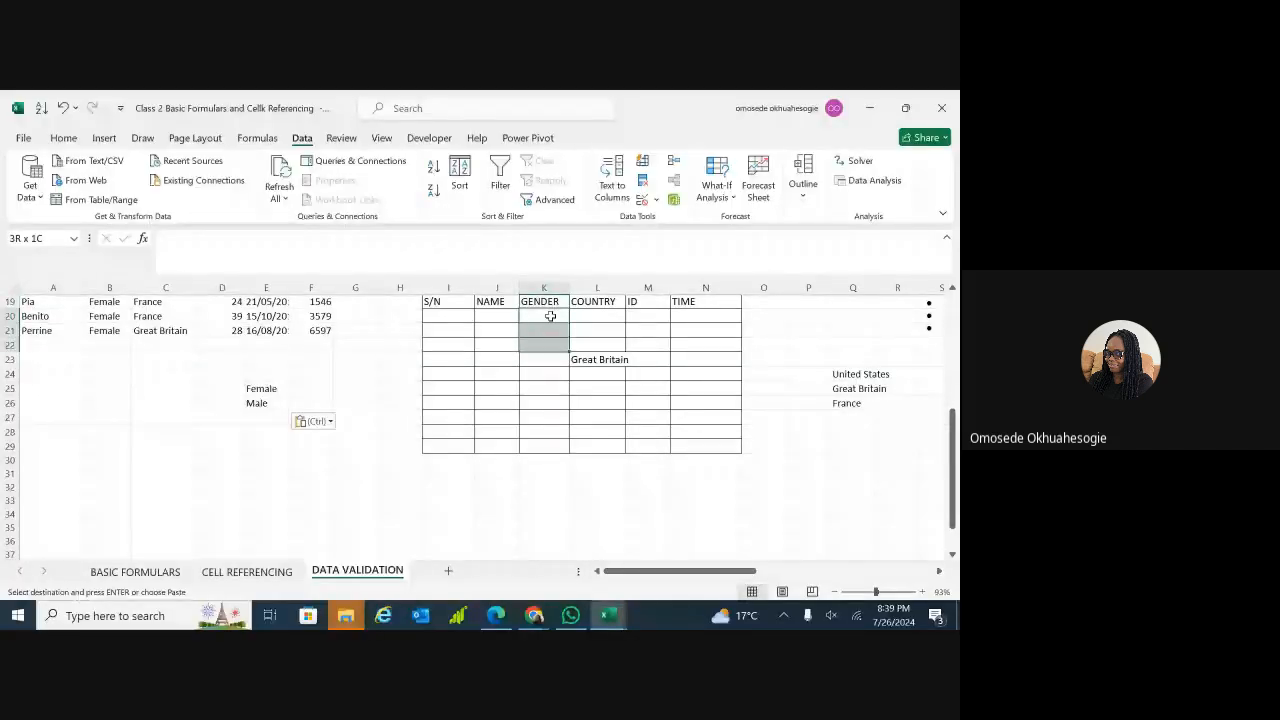
key("shift+Down")
key("shift+Down")
key("shift+Down")
key("shift+Down")
key("shift+Down")
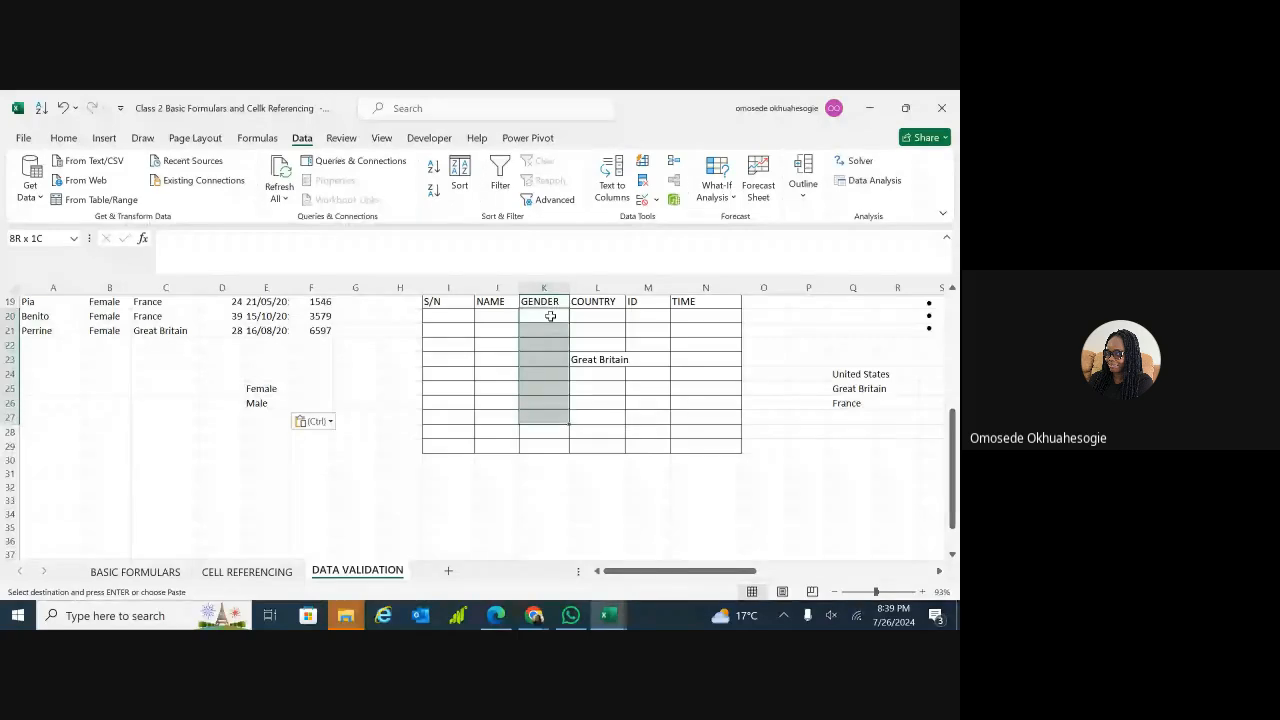
key("shift+Down")
key("shift+Down")
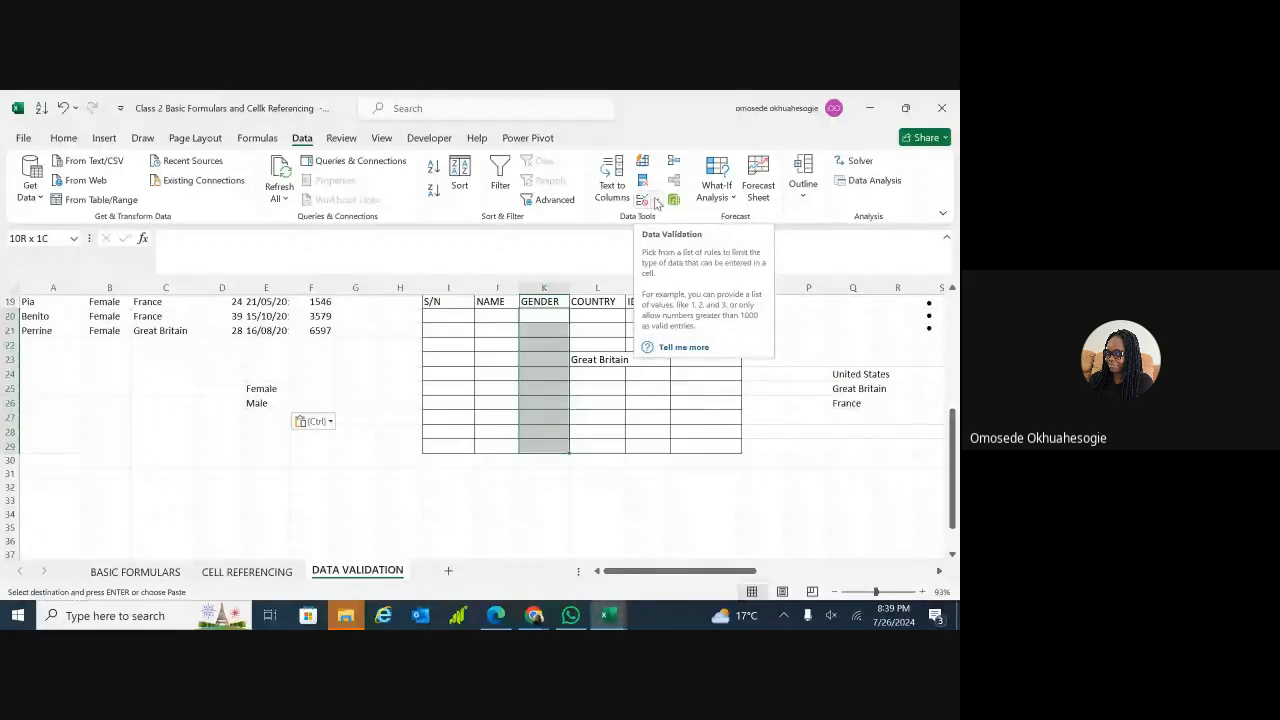
left_click(655, 200)
left_click(690, 220)
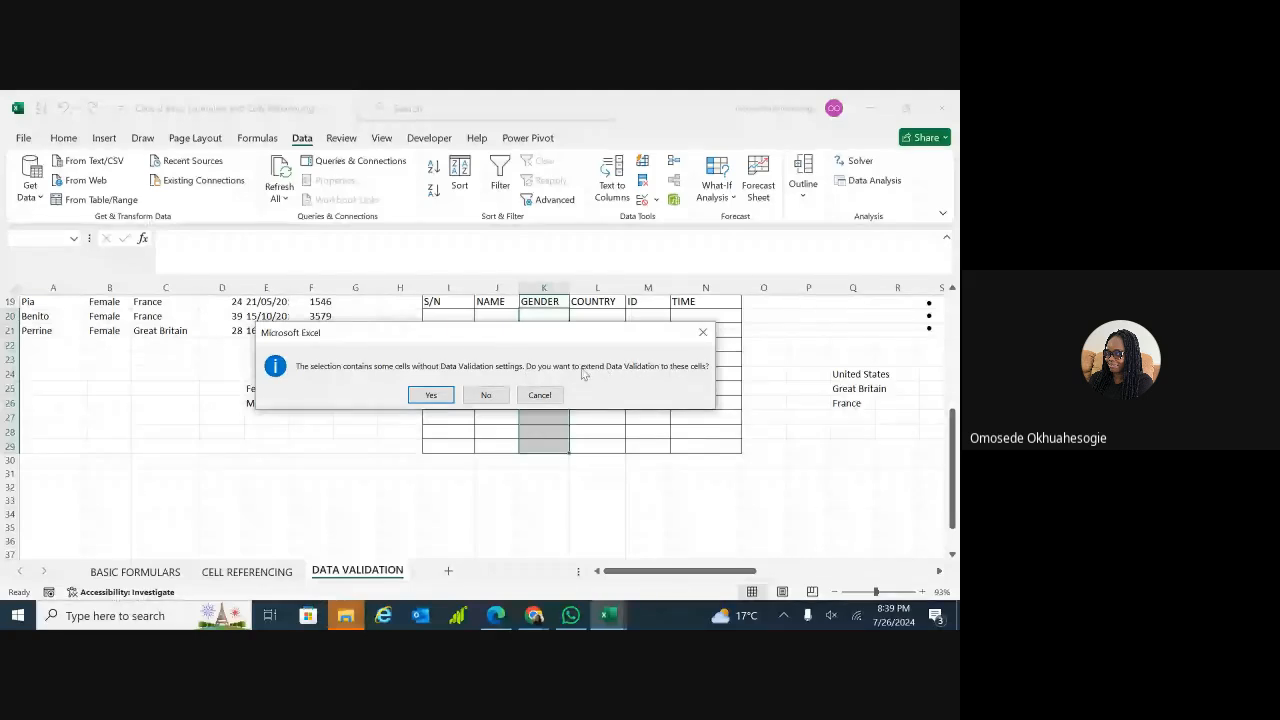
left_click(486, 396)
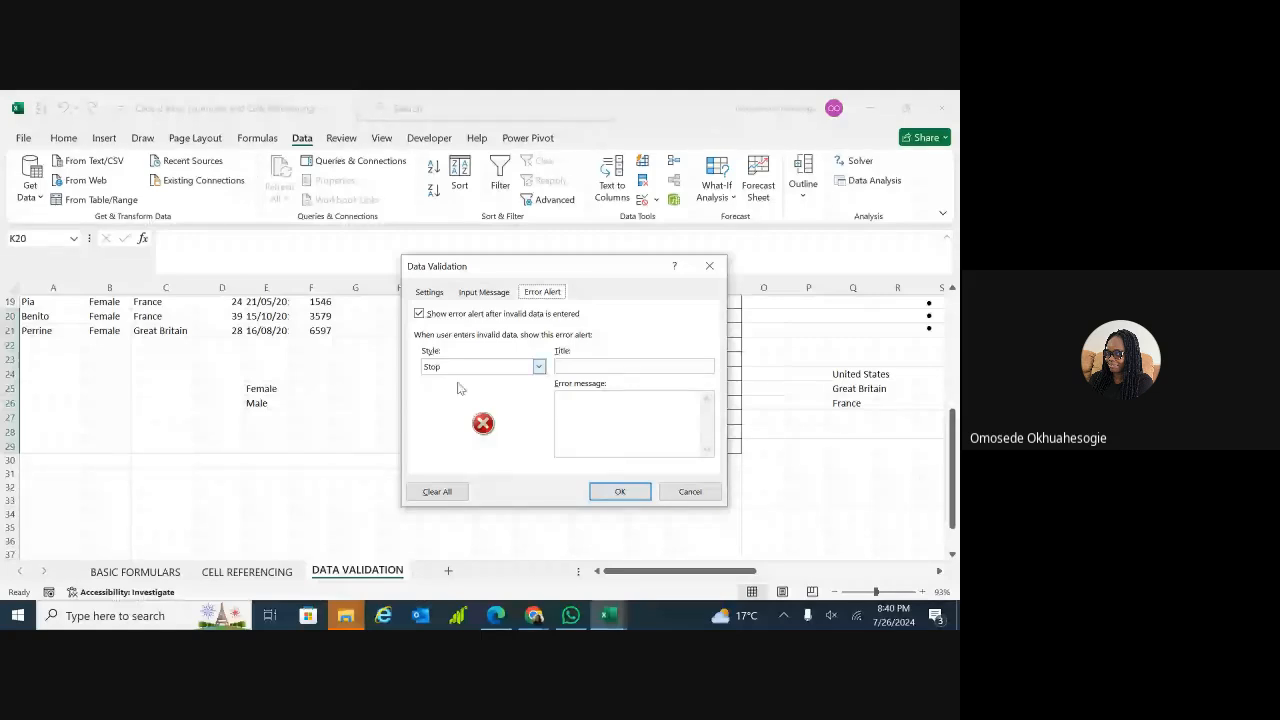
left_click(429, 292)
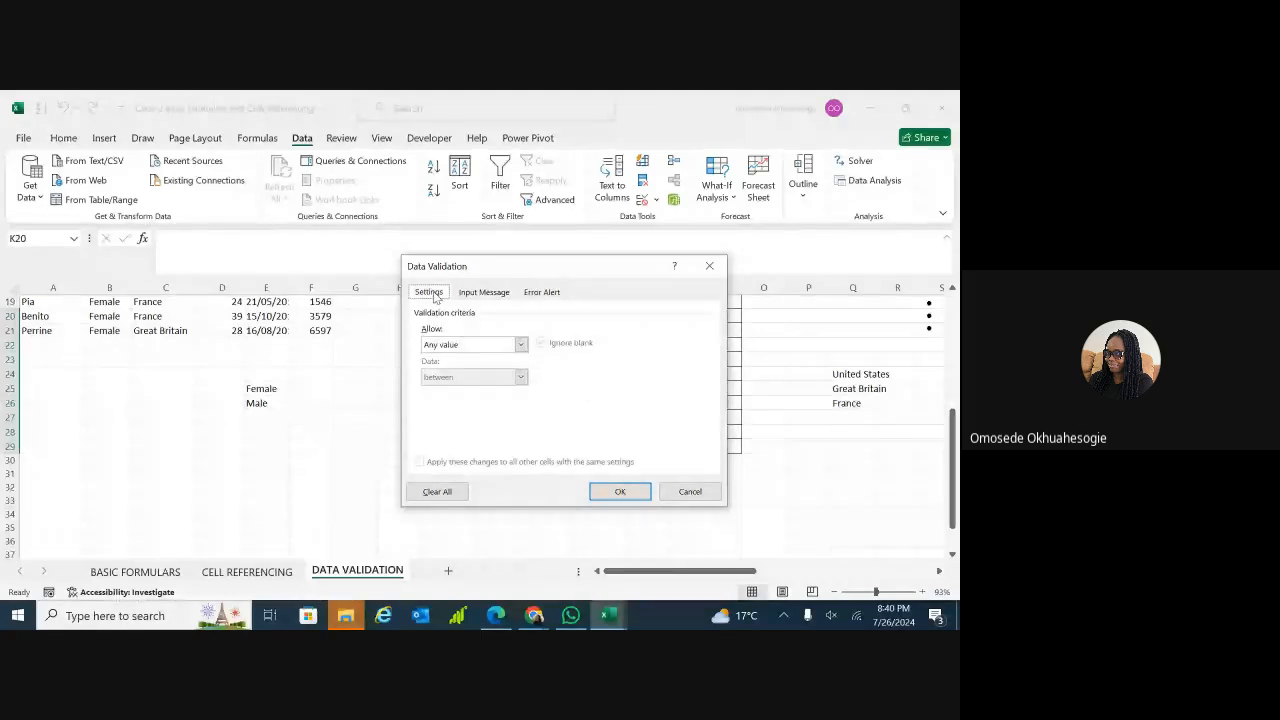
left_click(545, 293)
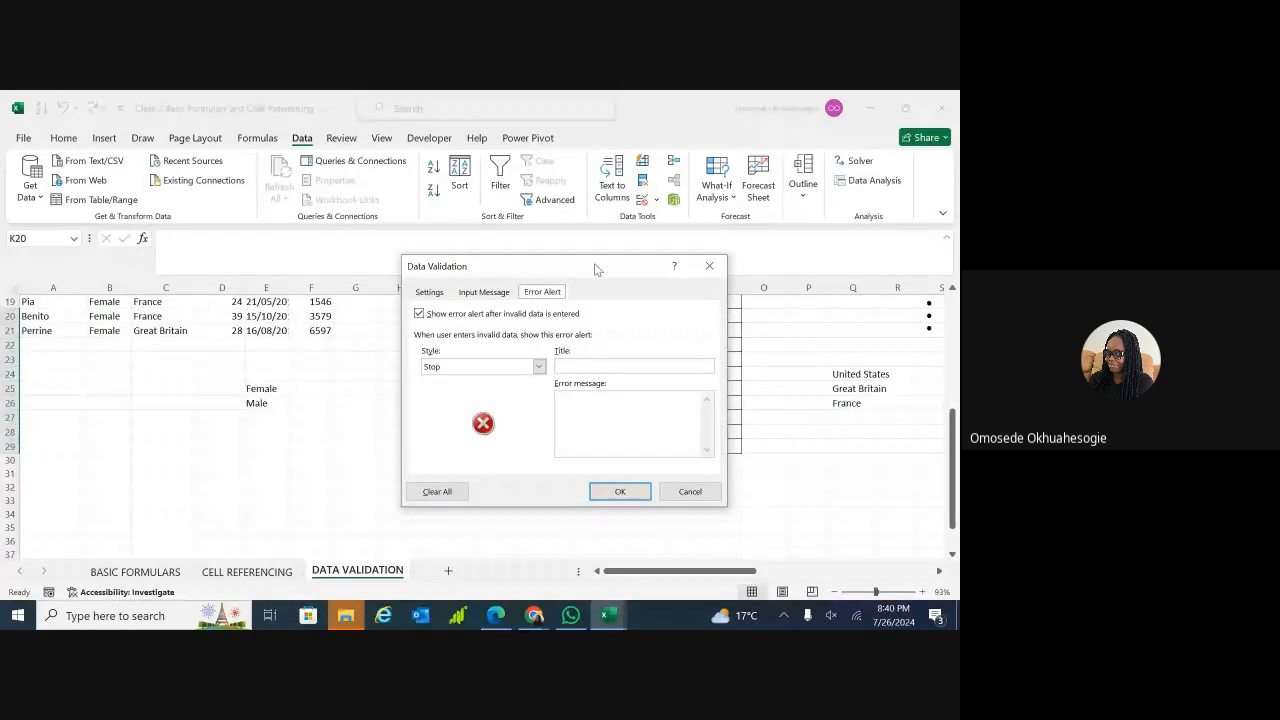
left_click_drag(594, 263, 281, 306)
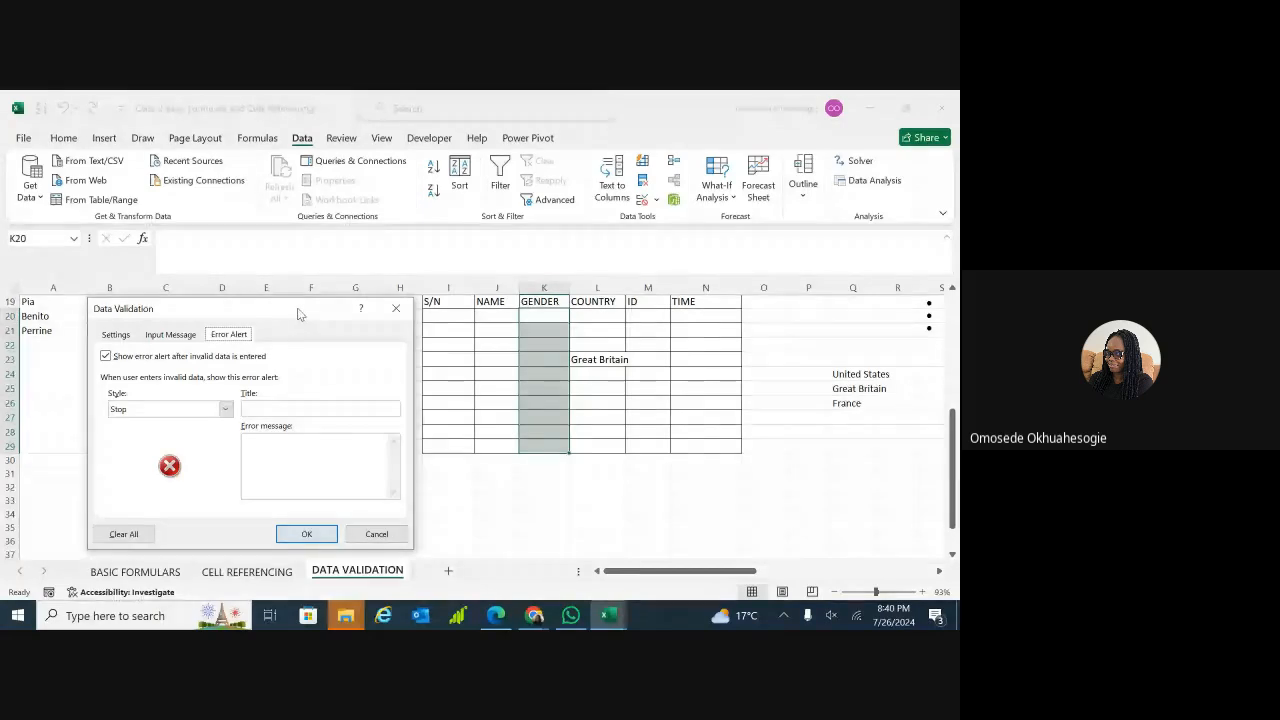
left_click_drag(297, 314, 506, 304)
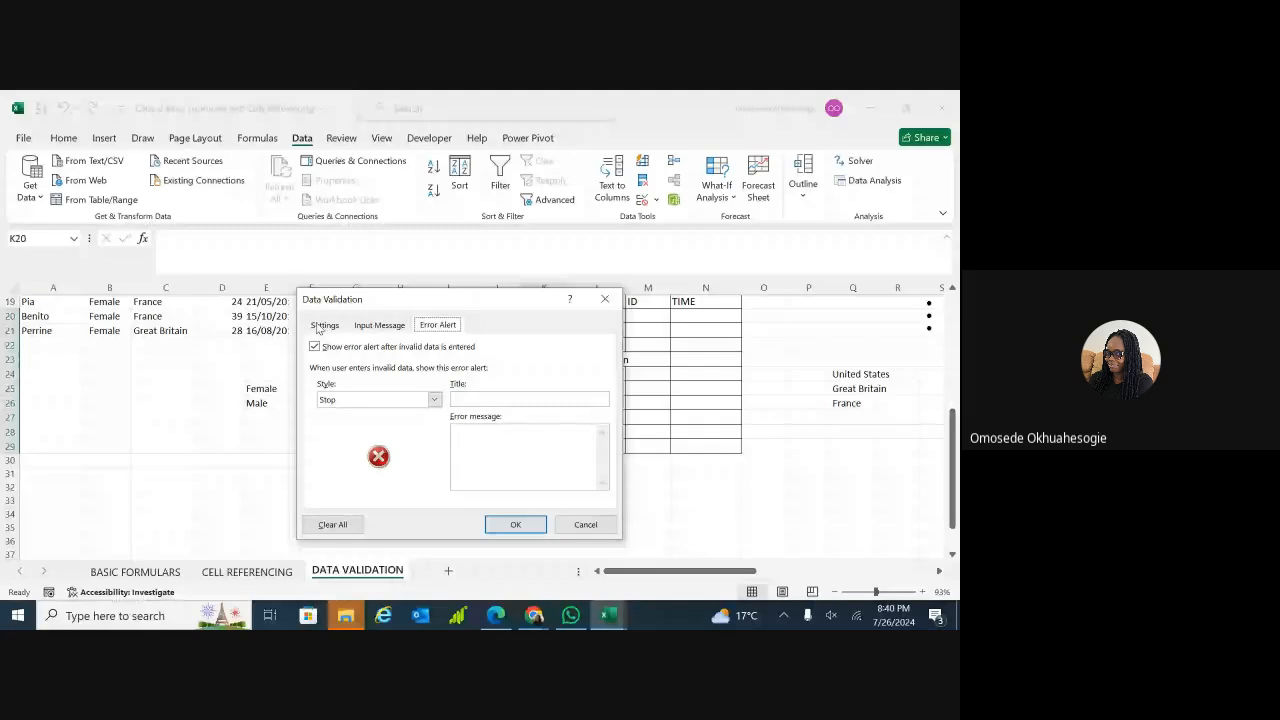
left_click(469, 483)
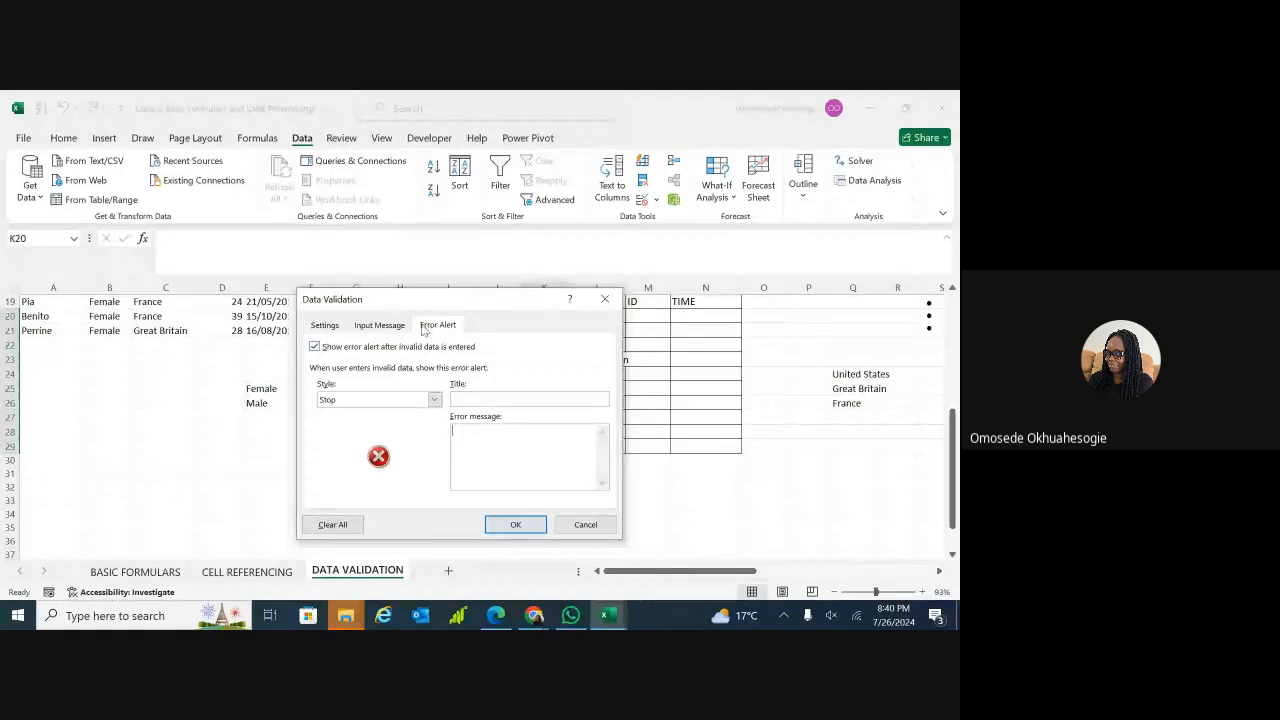
- Set the validation criteria for the GENDER cells K20:K29 to allow a List
left_click(328, 330)
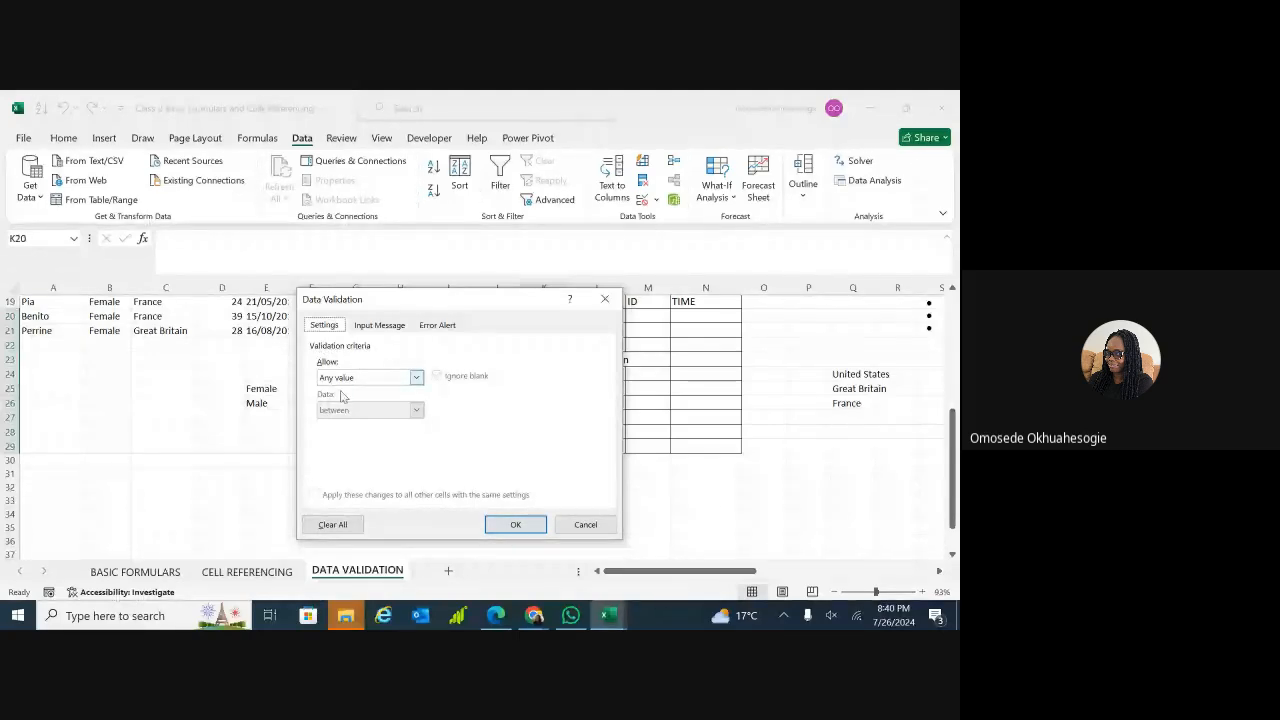
left_click(416, 378)
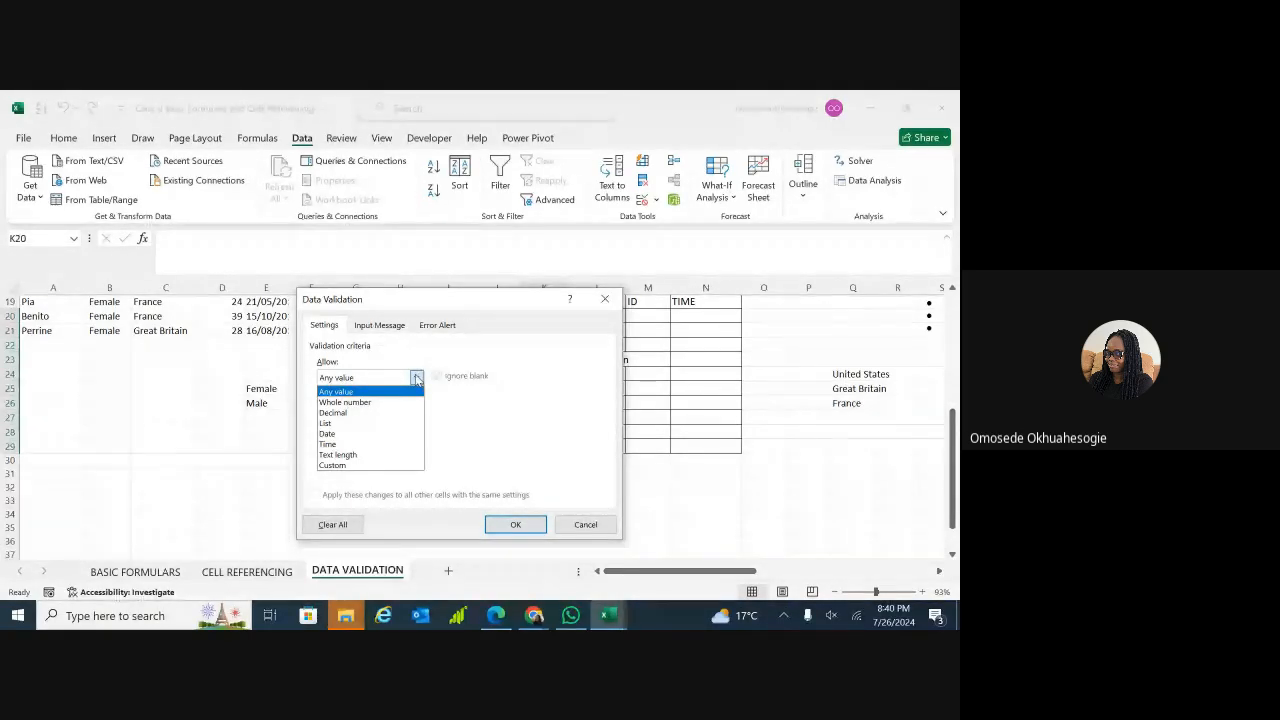
left_click(344, 424)
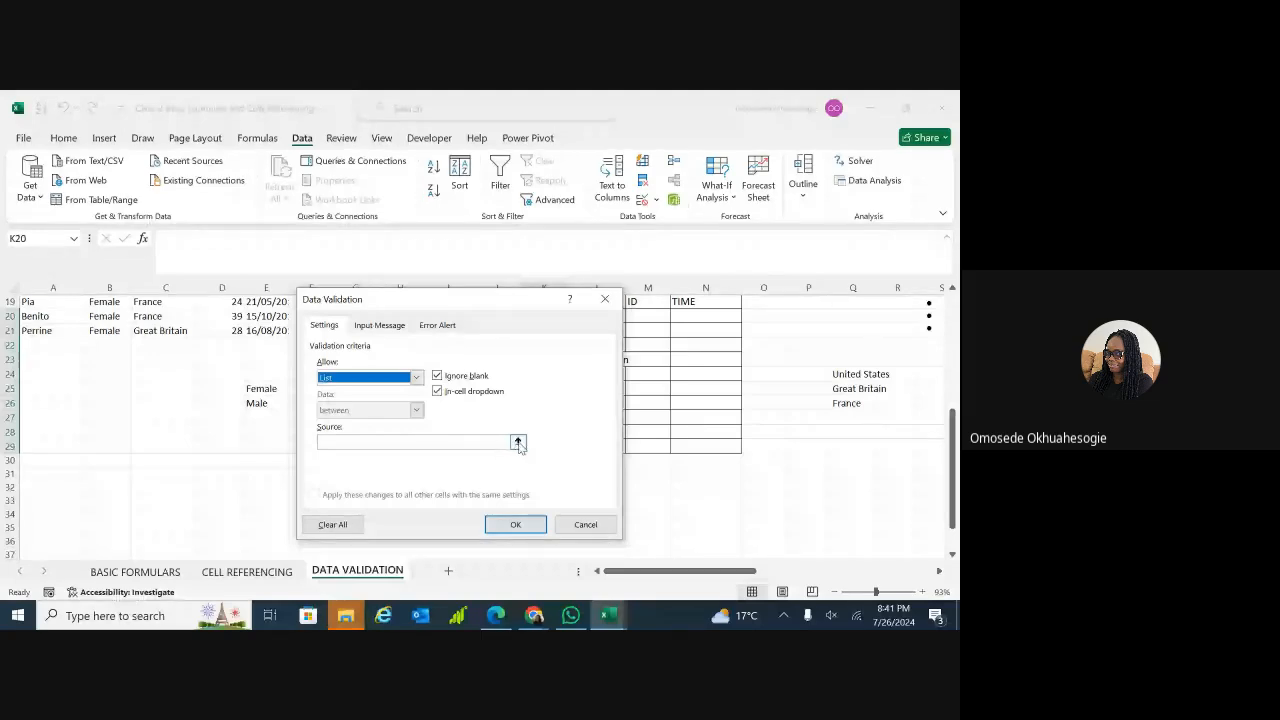
left_click(465, 443)
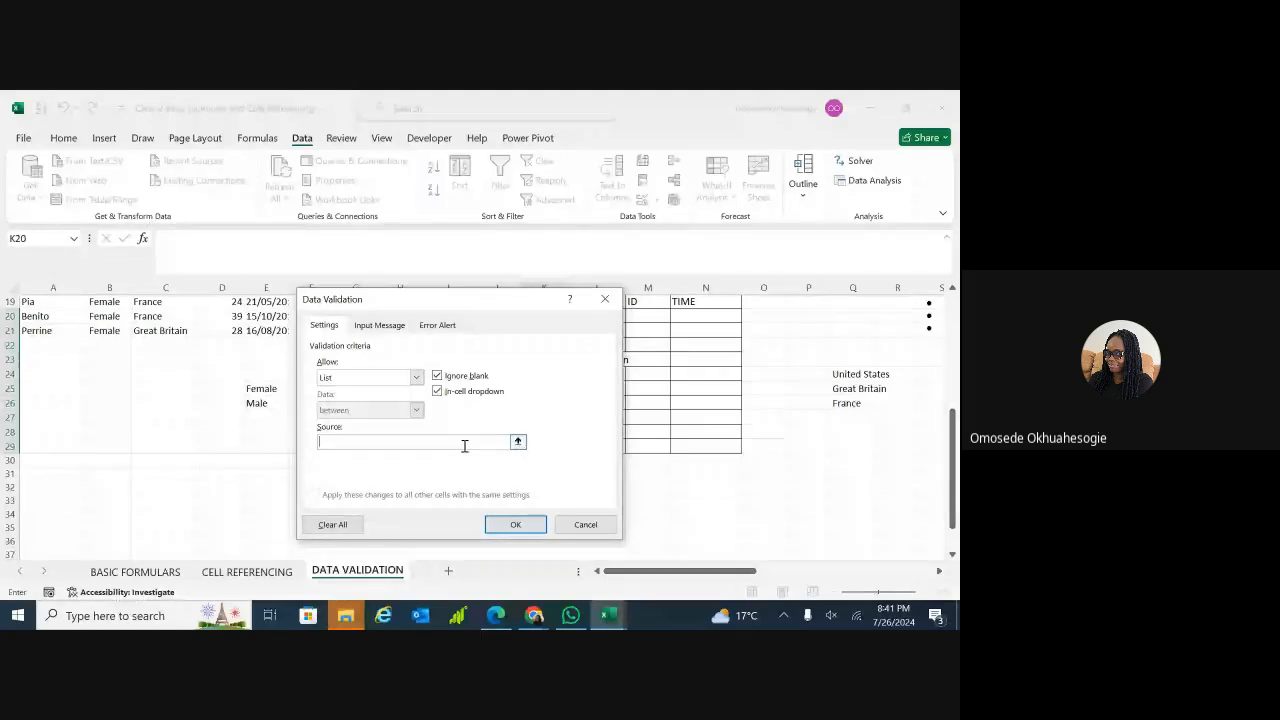
type("=")
type("$E$")
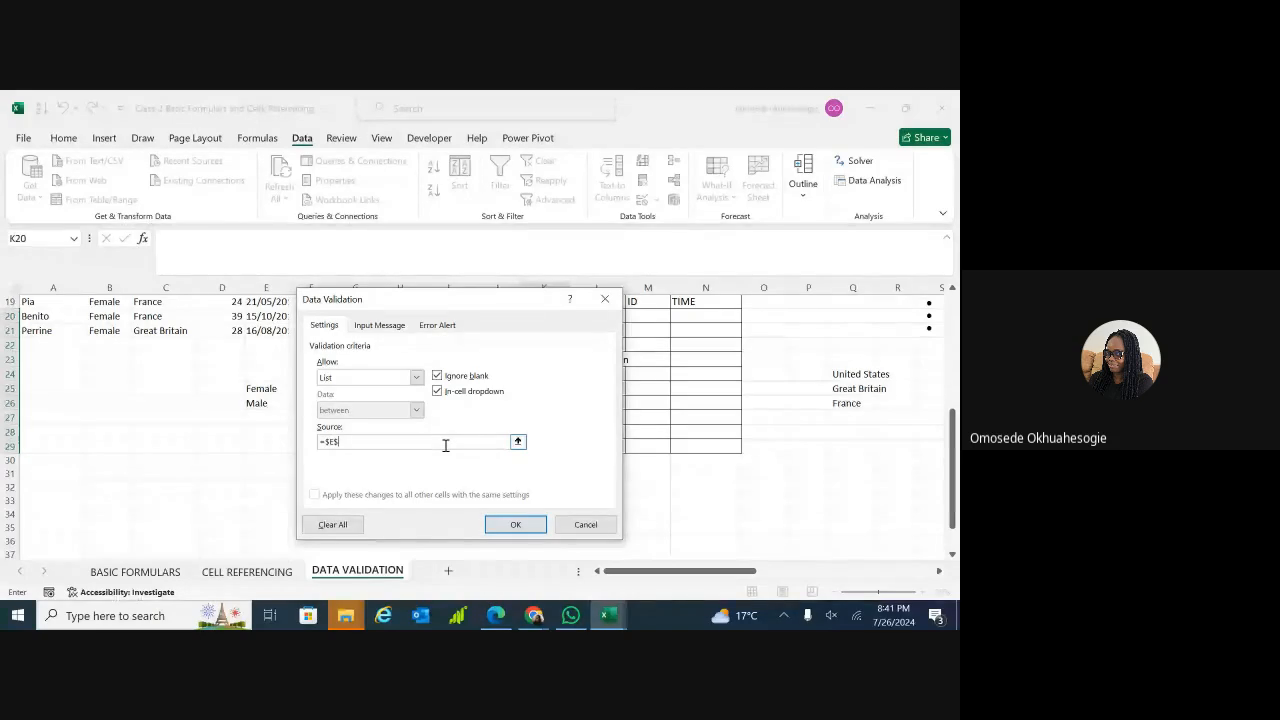
type("25")
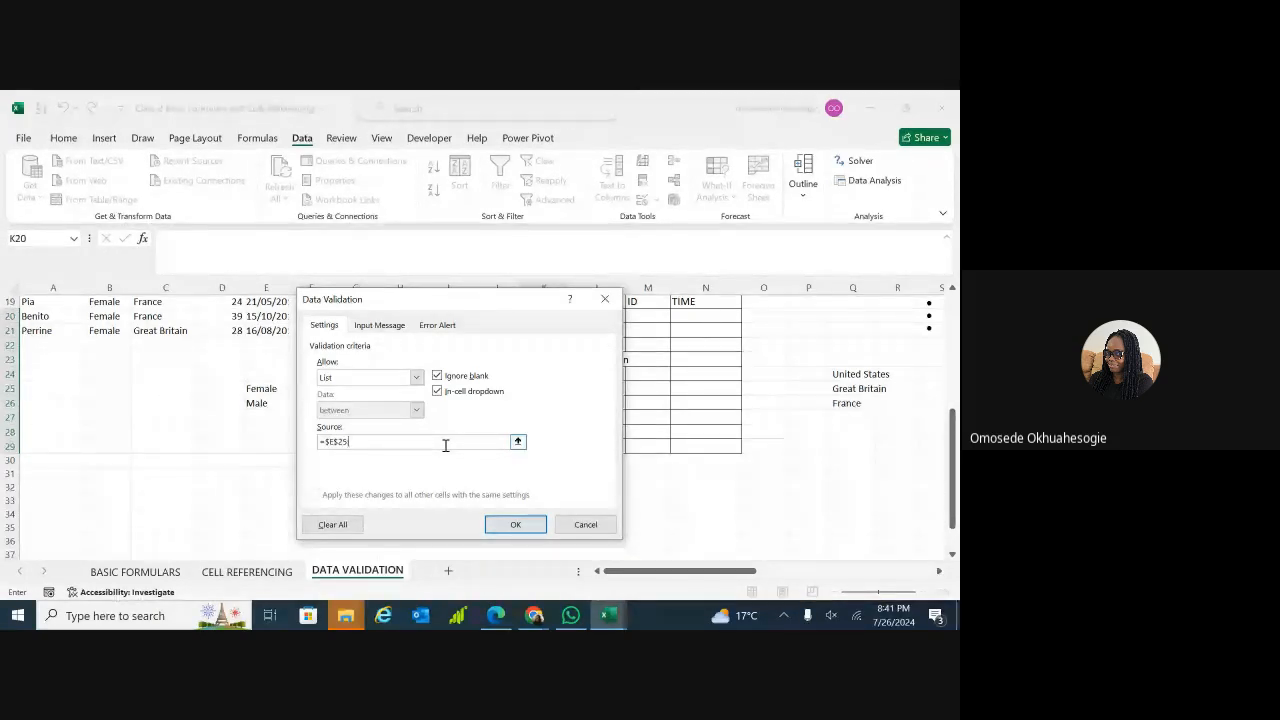
type(":$E$26")
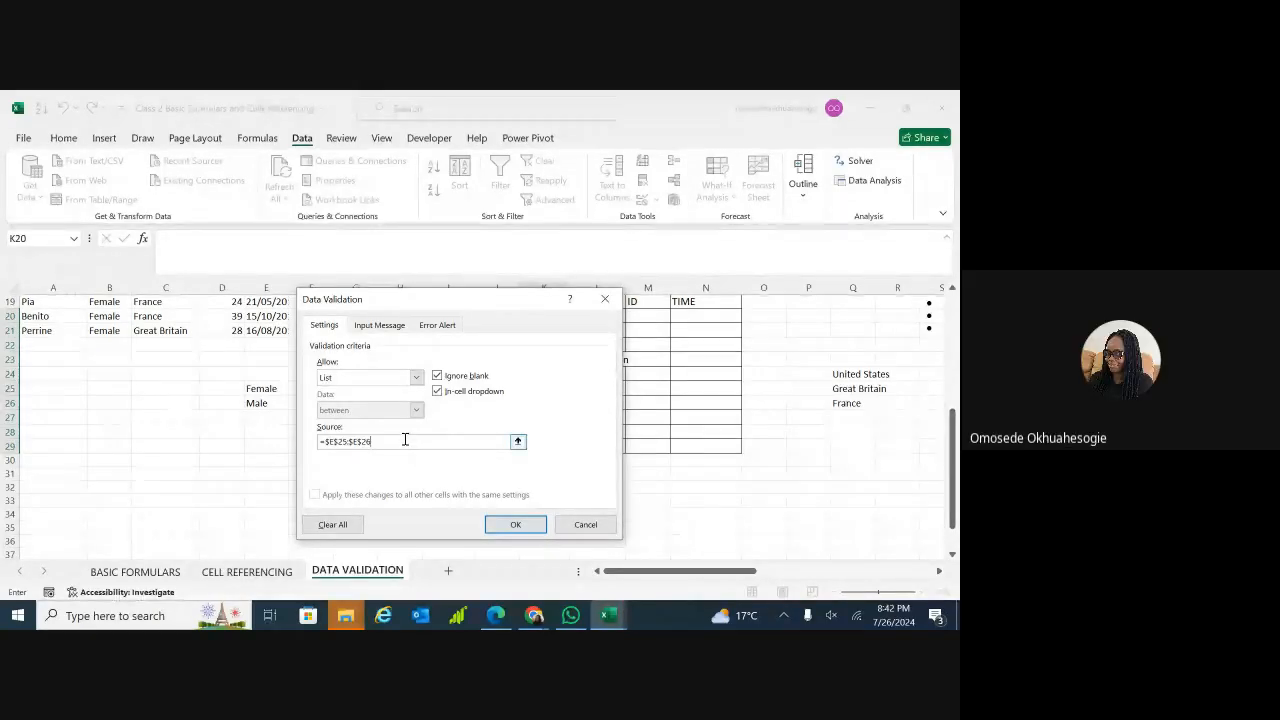
key("ctrl+a")
key("BackSpace")
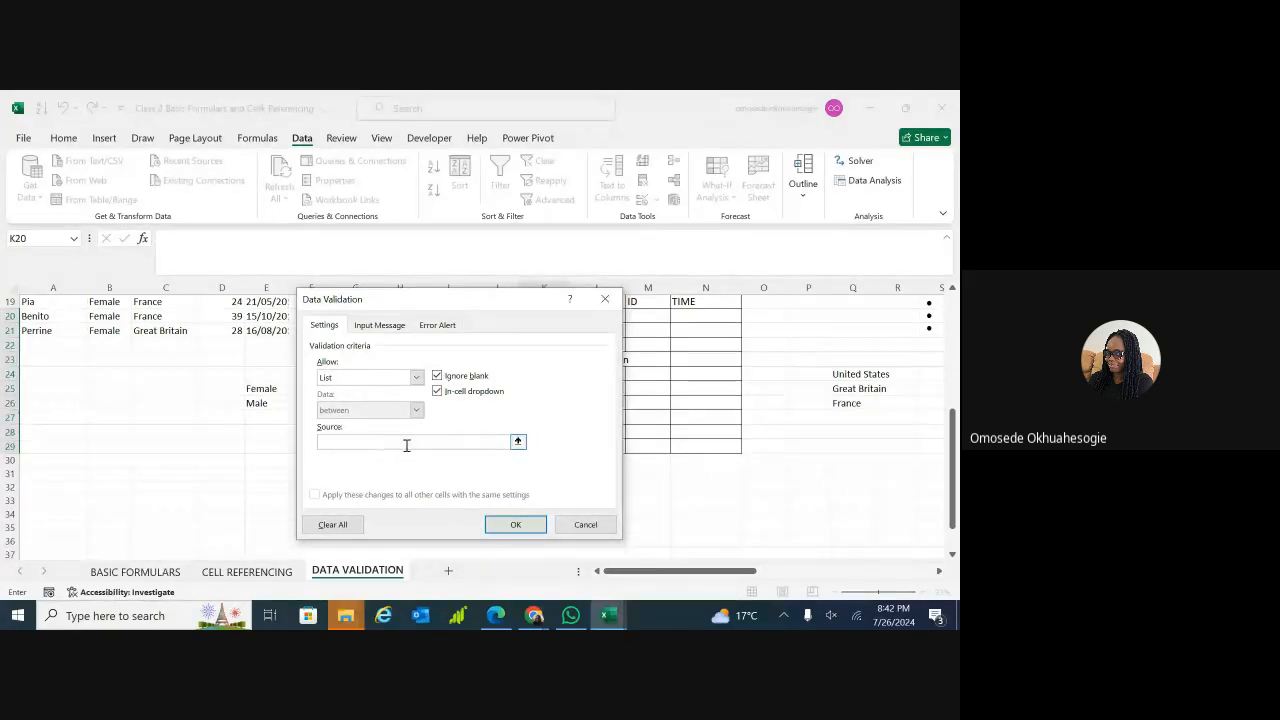
- Pick the Female and Male cells E25:E26 from the sheet as the GENDER list source
left_click(517, 441)
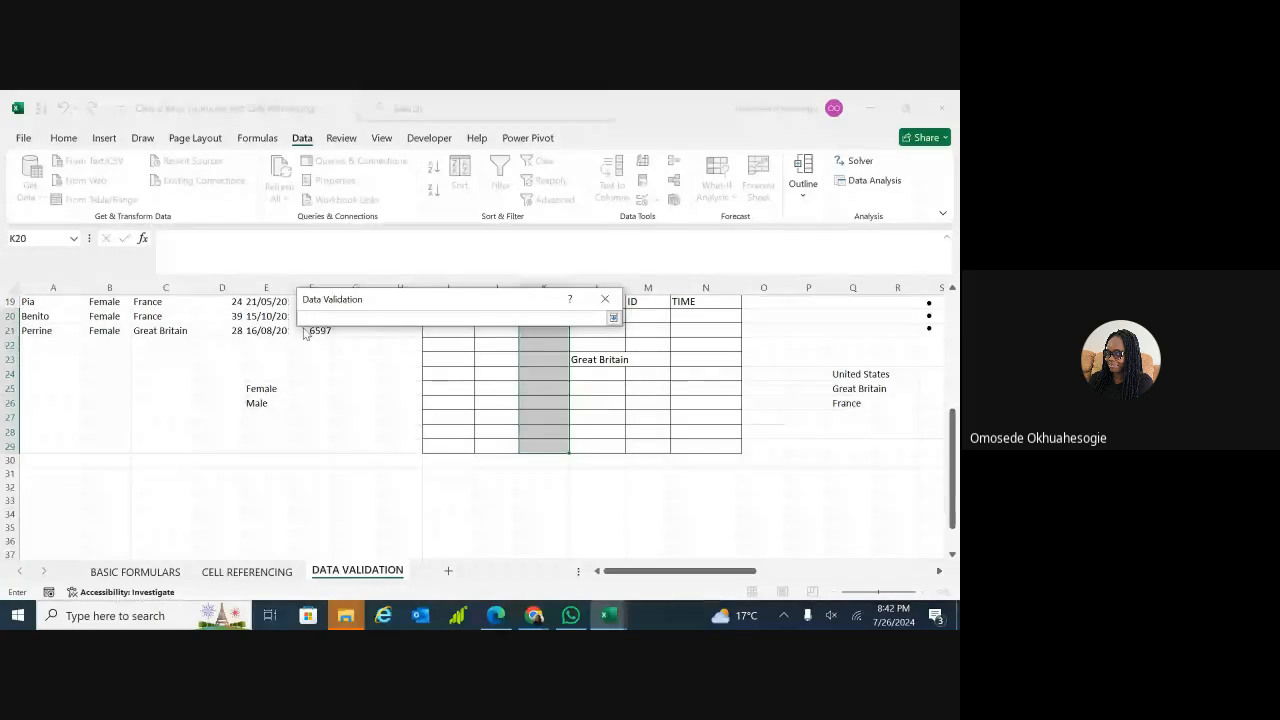
left_click(263, 388)
left_click_drag(263, 388, 260, 403)
key("Return")
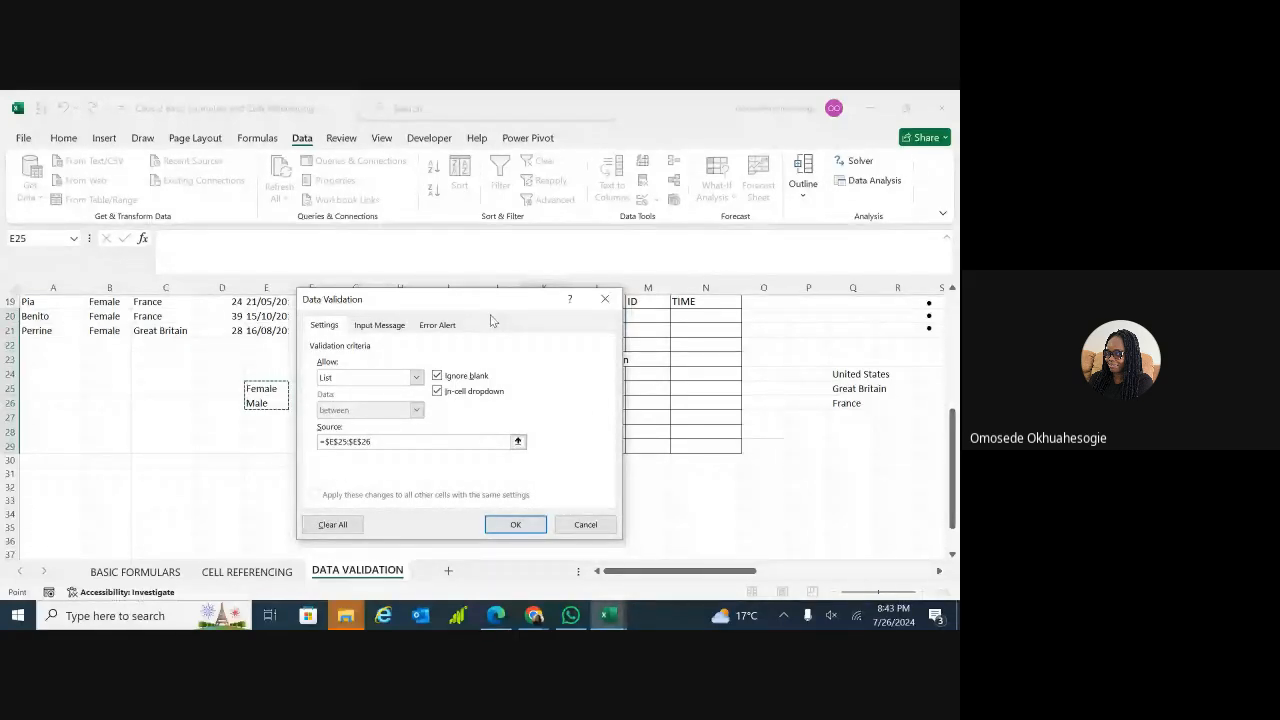
- Set the GENDER validation's input message to "Enter Your Gender"
left_click(380, 325)
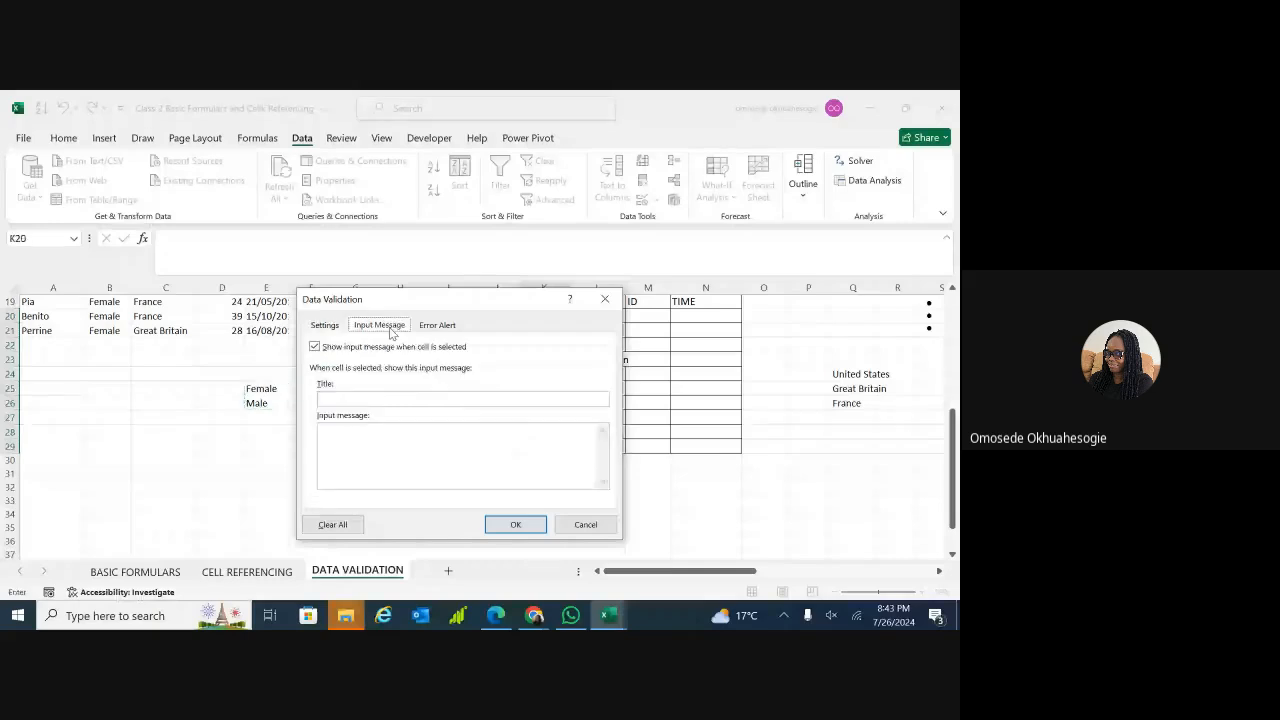
left_click(353, 440)
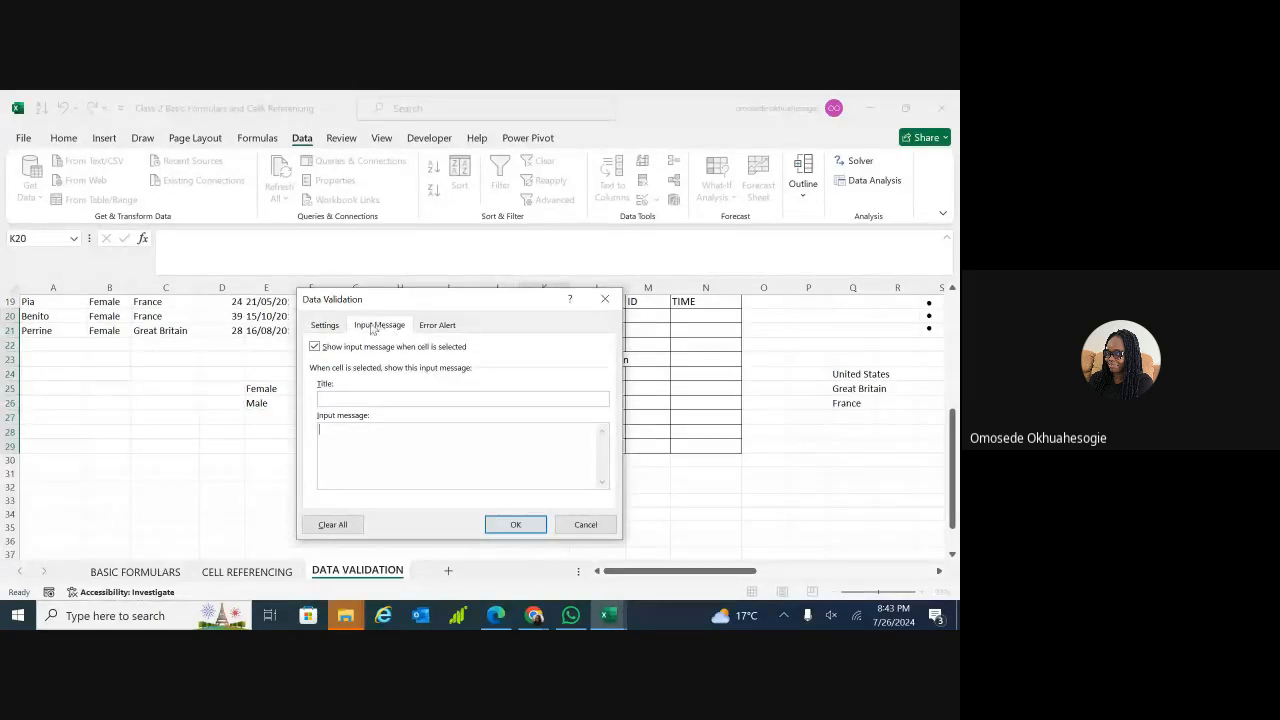
left_click(336, 326)
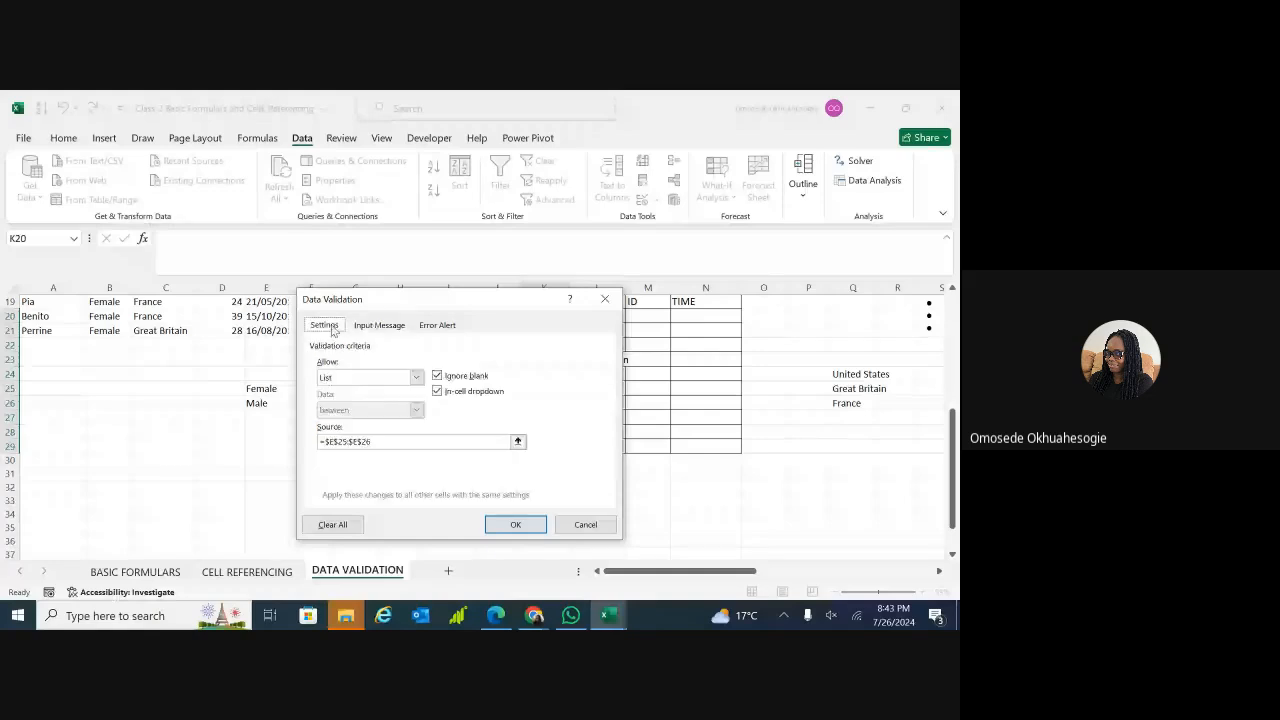
left_click(379, 325)
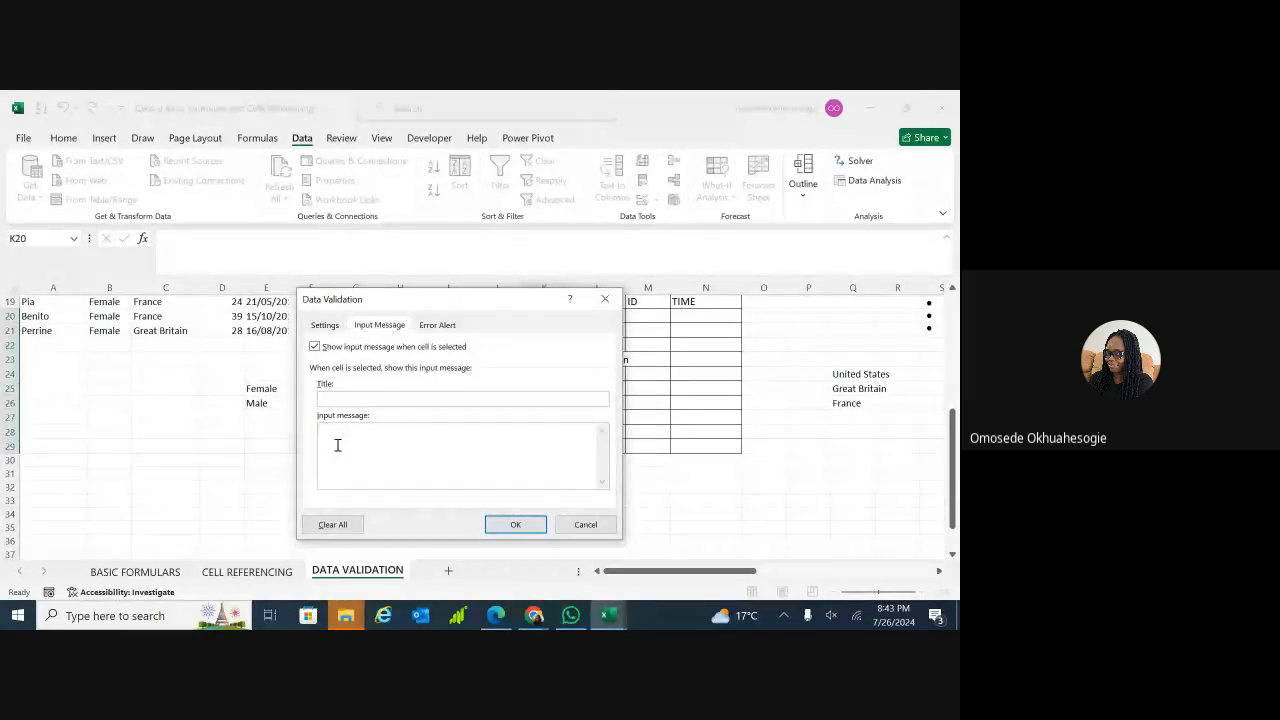
left_click(337, 445)
type("EN")
key("BackSpace")
type("nter Your G")
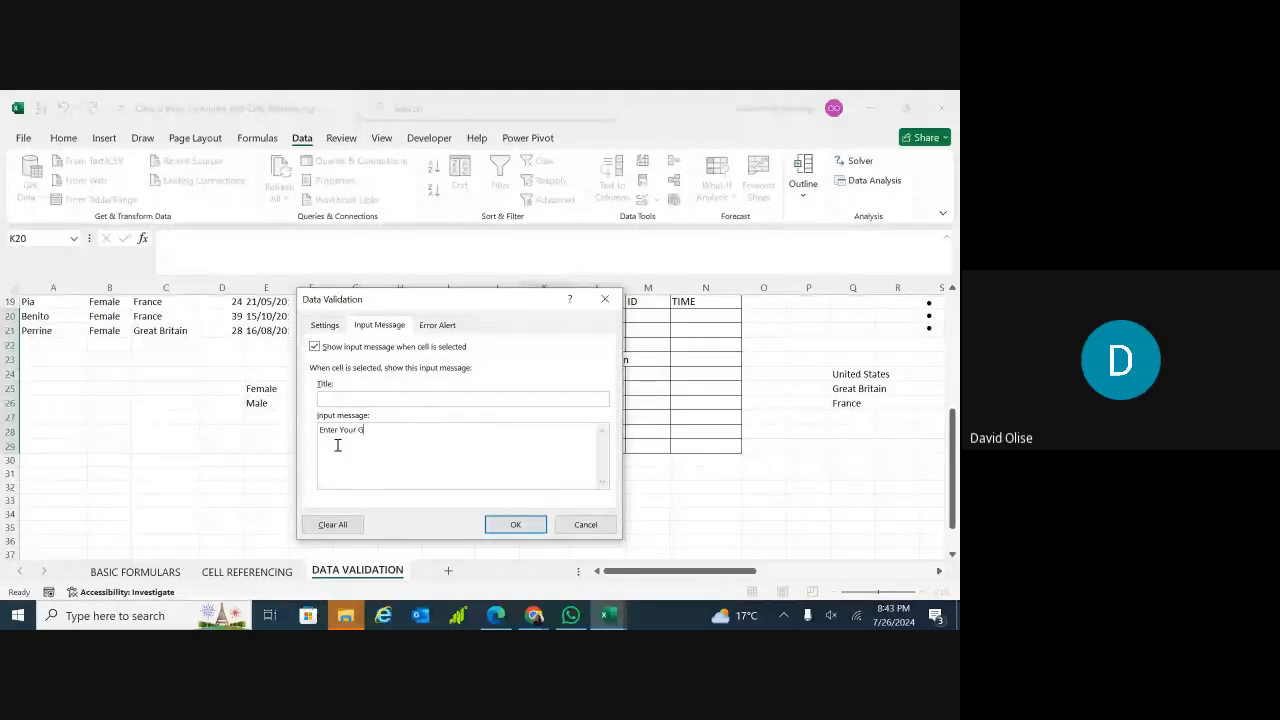
type("ender")
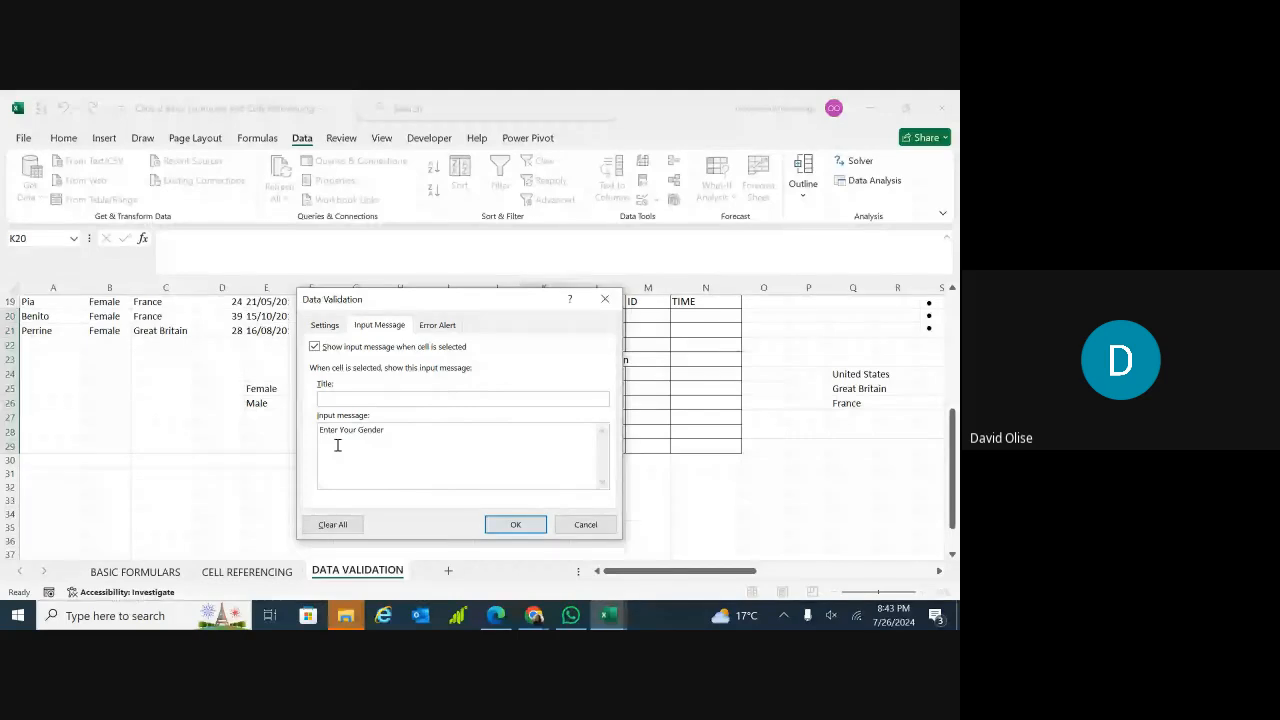
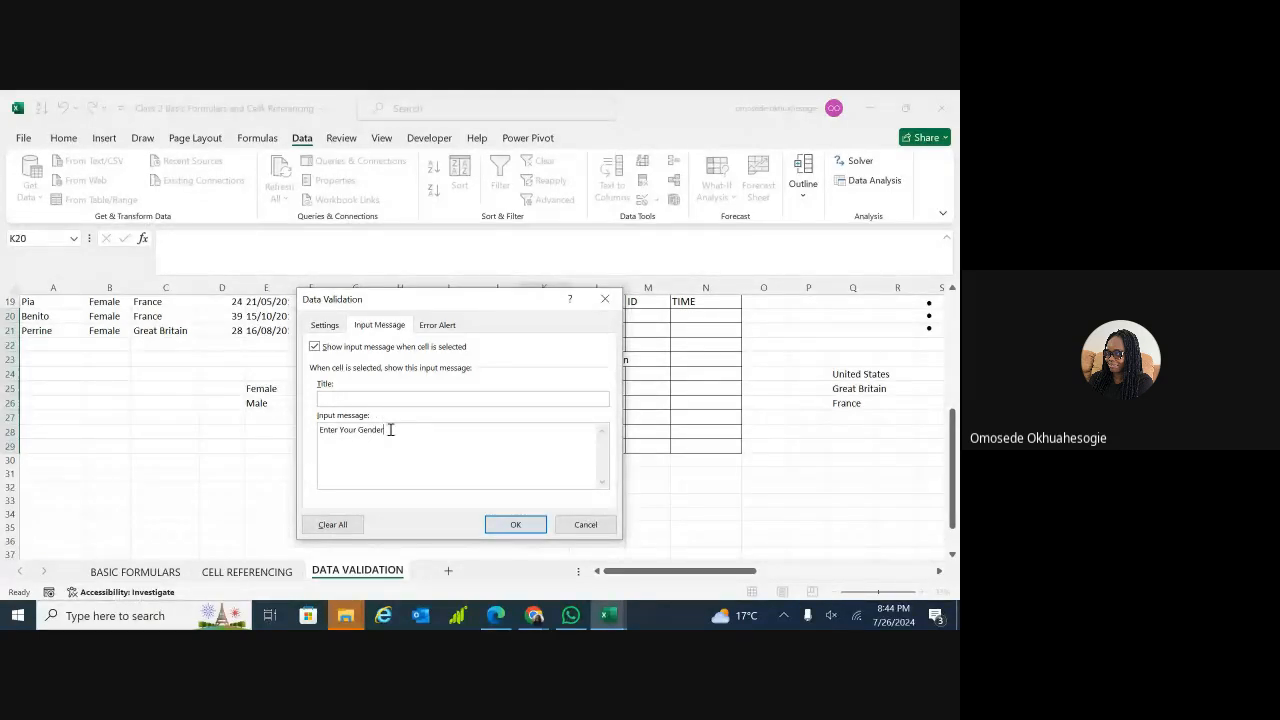
- Set the Stop alert's error message to "Please enter a specific Gender" and apply the validation to the GENDER cells
left_click(436, 325)
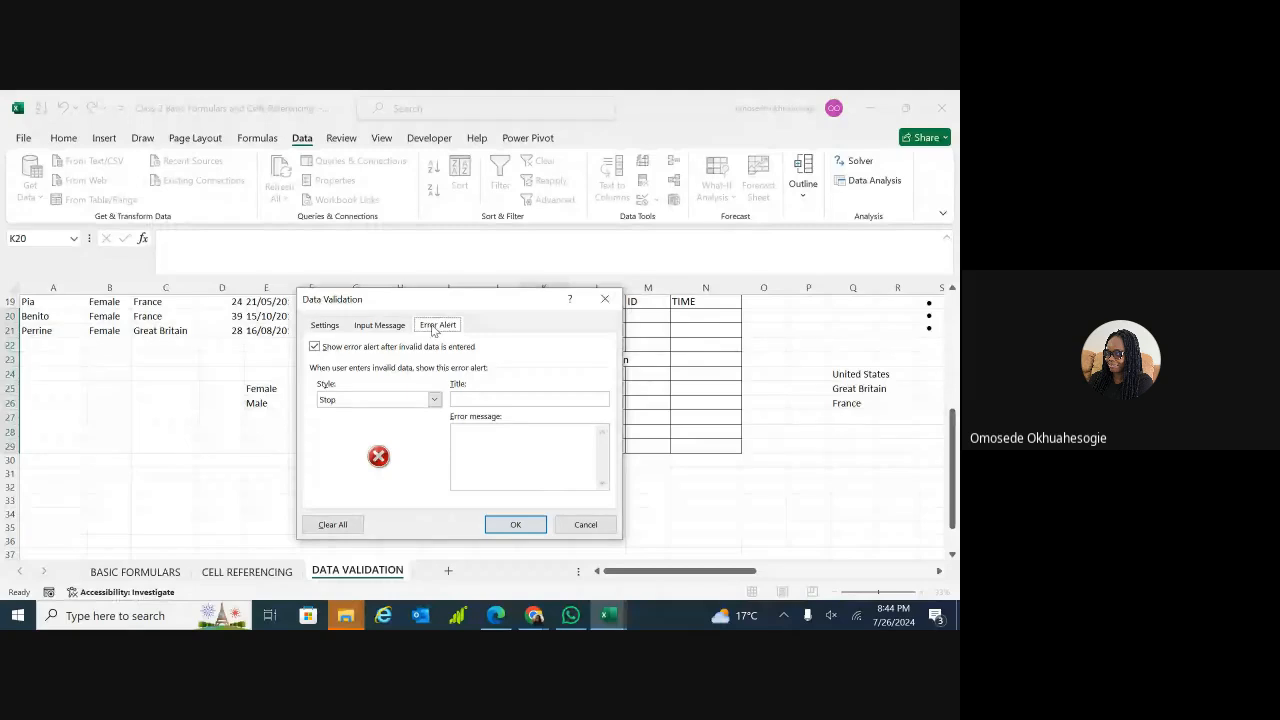
left_click(481, 438)
type("Gender")
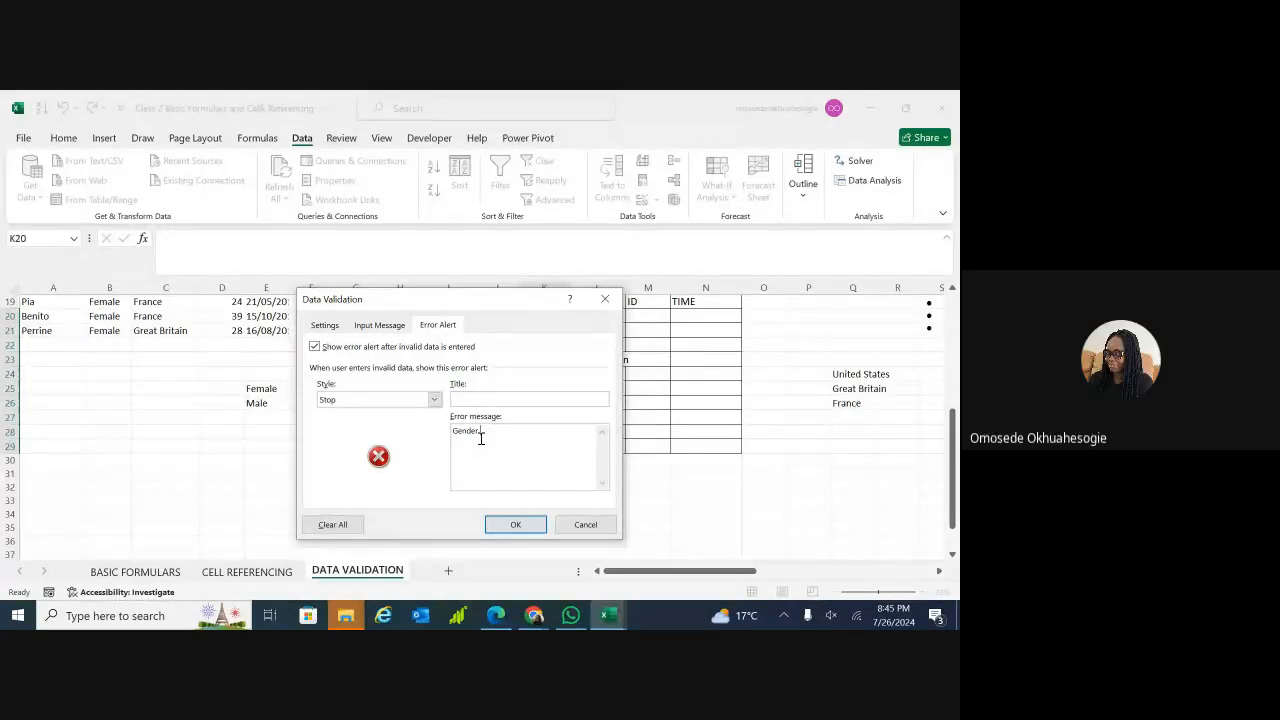
key("BackSpace")
key("BackSpace")
key("BackSpace")
key("BackSpace")
key("BackSpace")
key("BackSpace")
type("P")
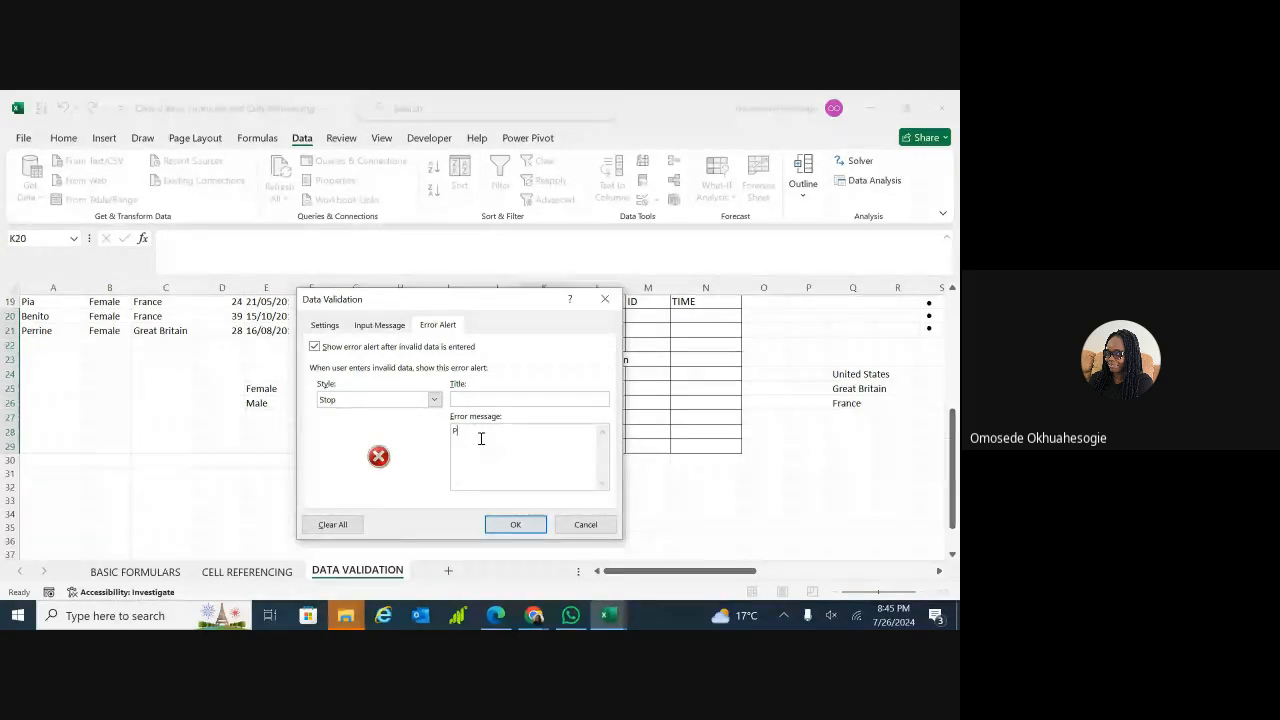
type("lease")
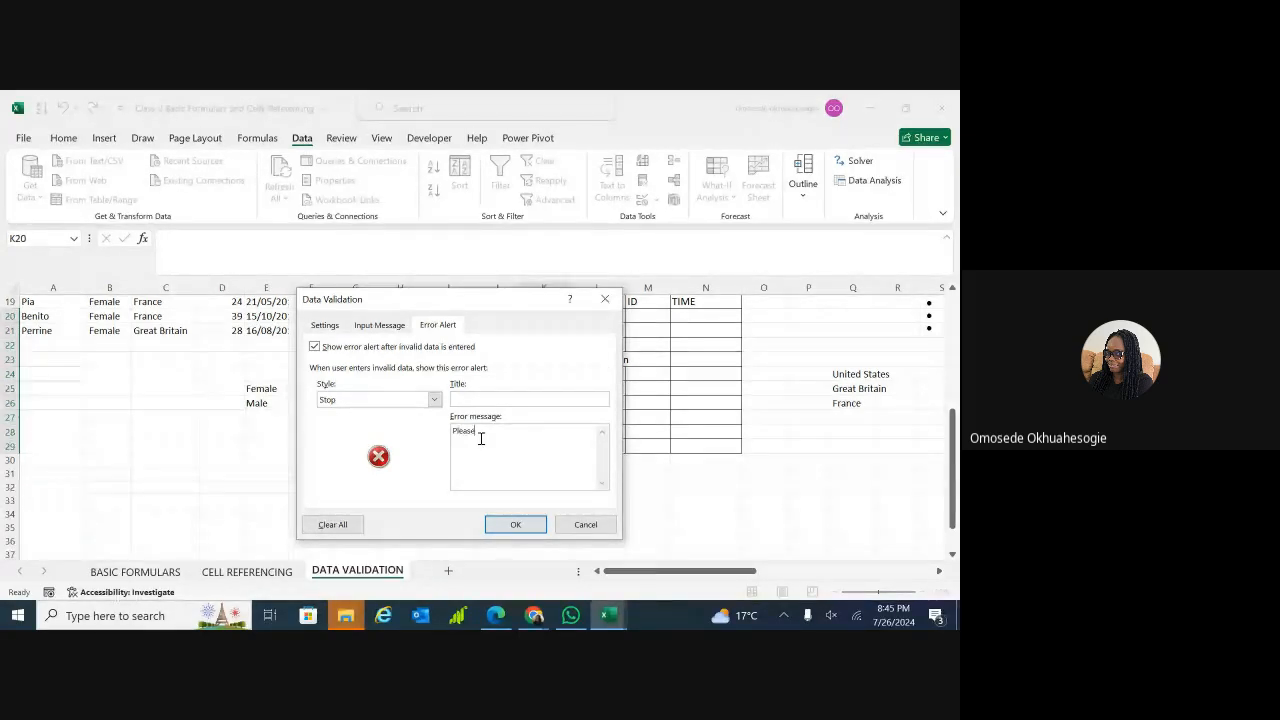
type(" enter a")
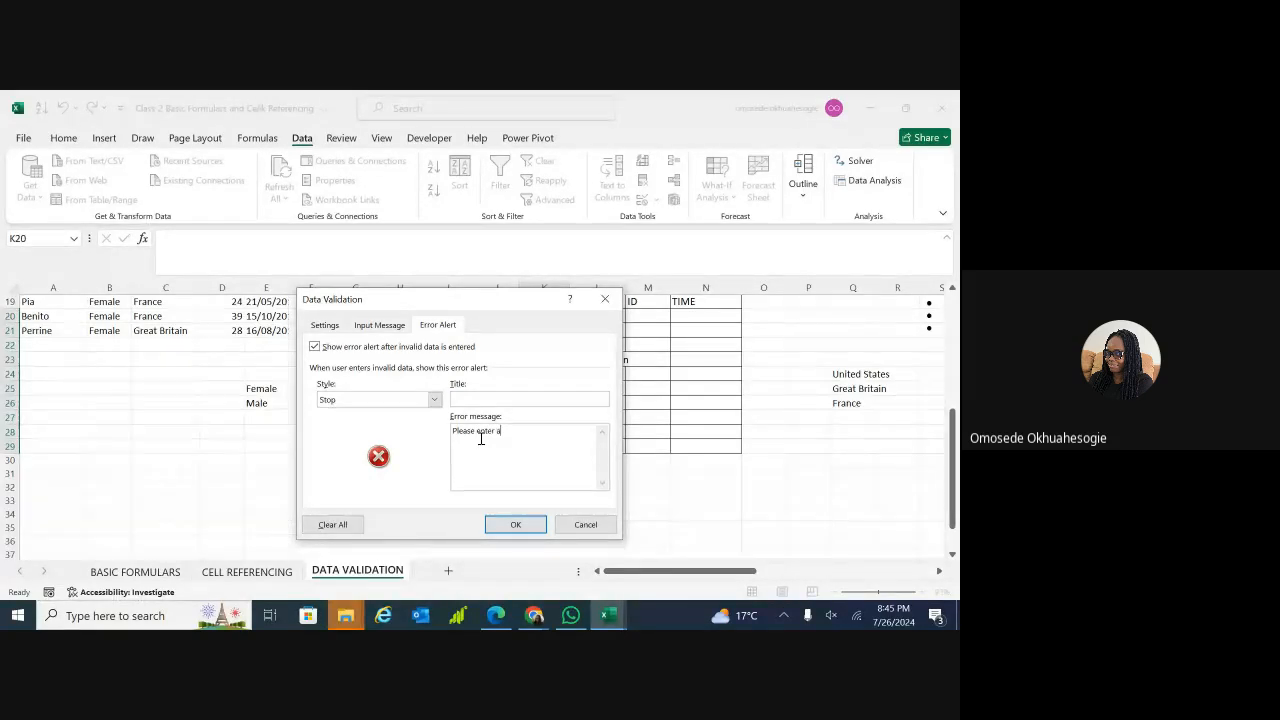
type(" spec")
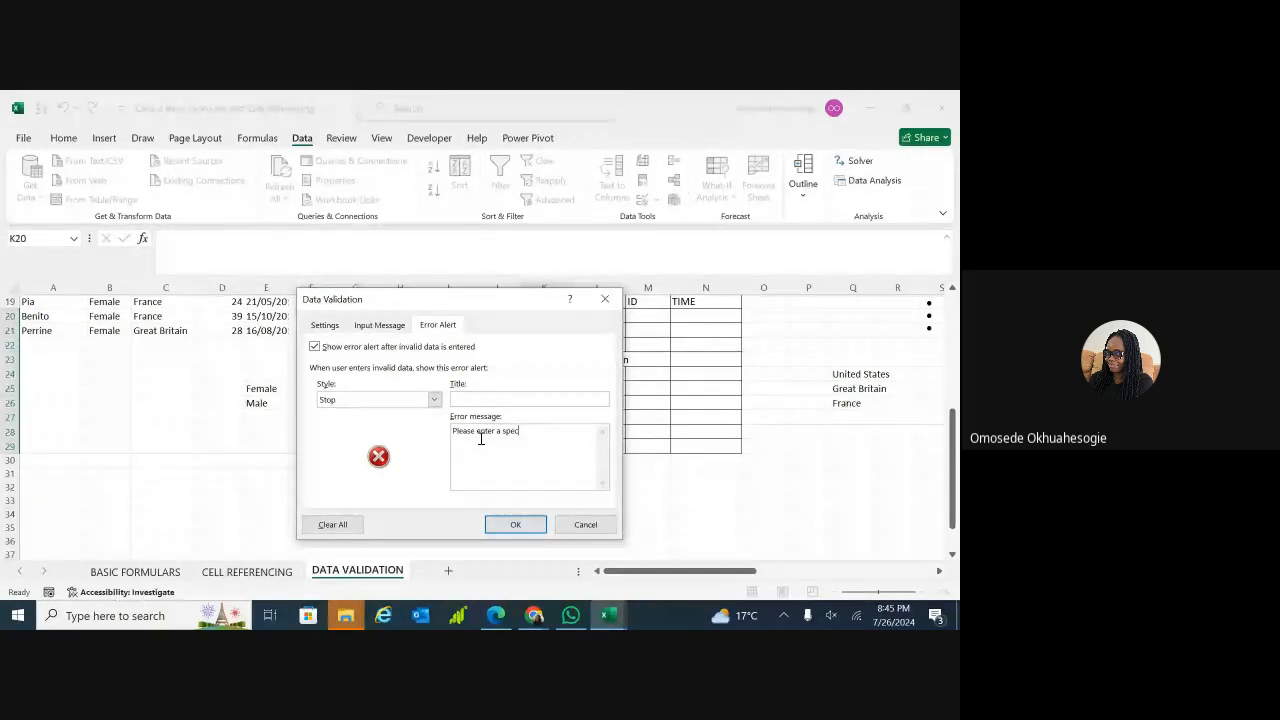
type("ific Gender")
left_click(511, 524)
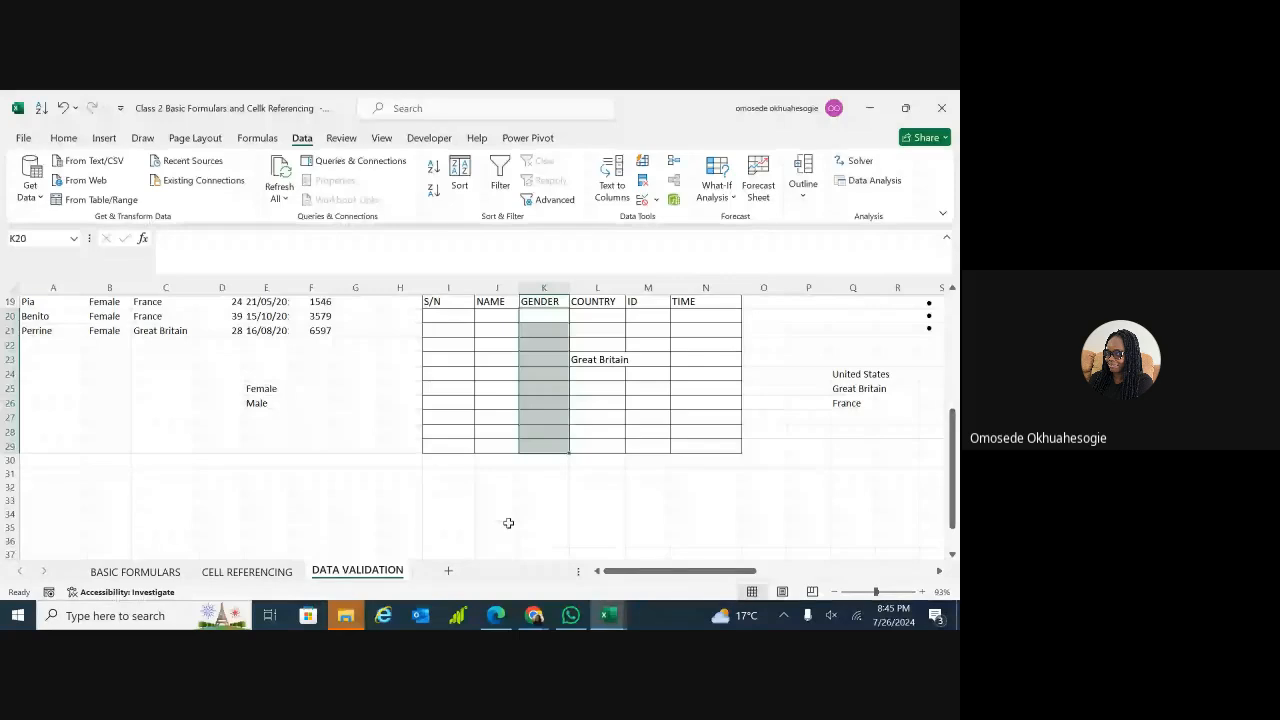
- Check the input message on several cells in the GENDER column, including K20, K23 and K25
left_click(545, 318)
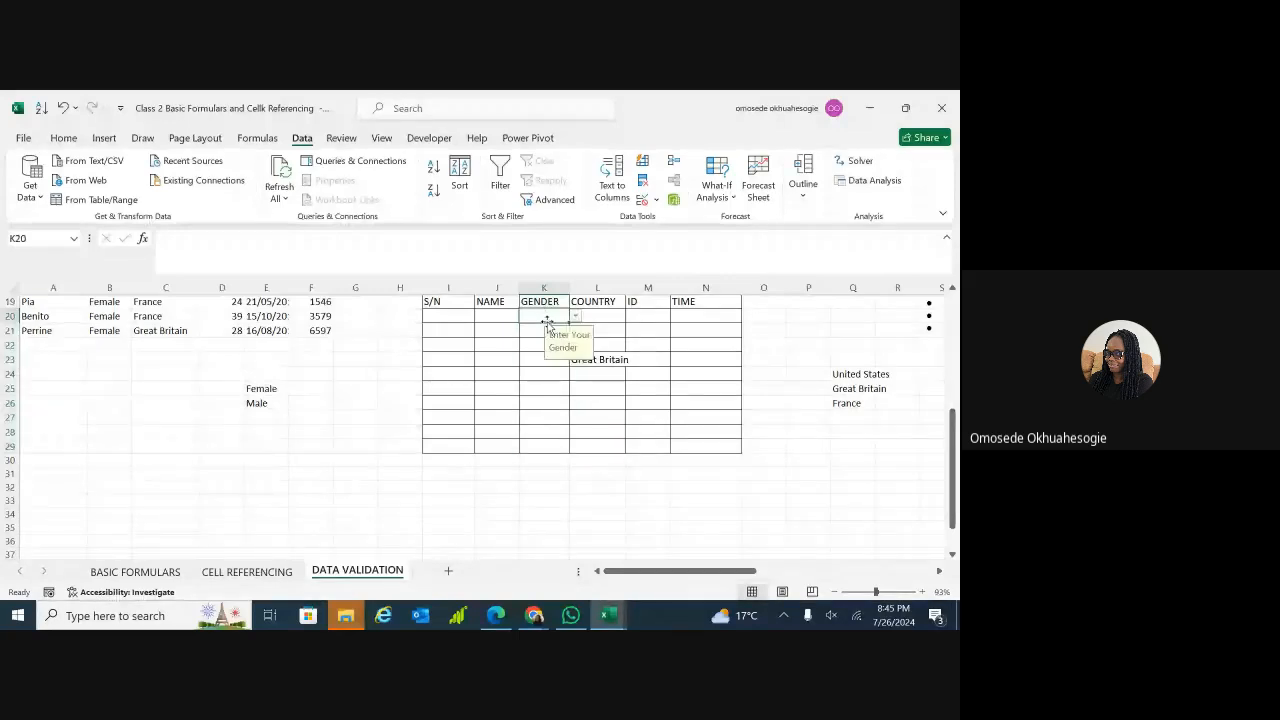
left_click(538, 360)
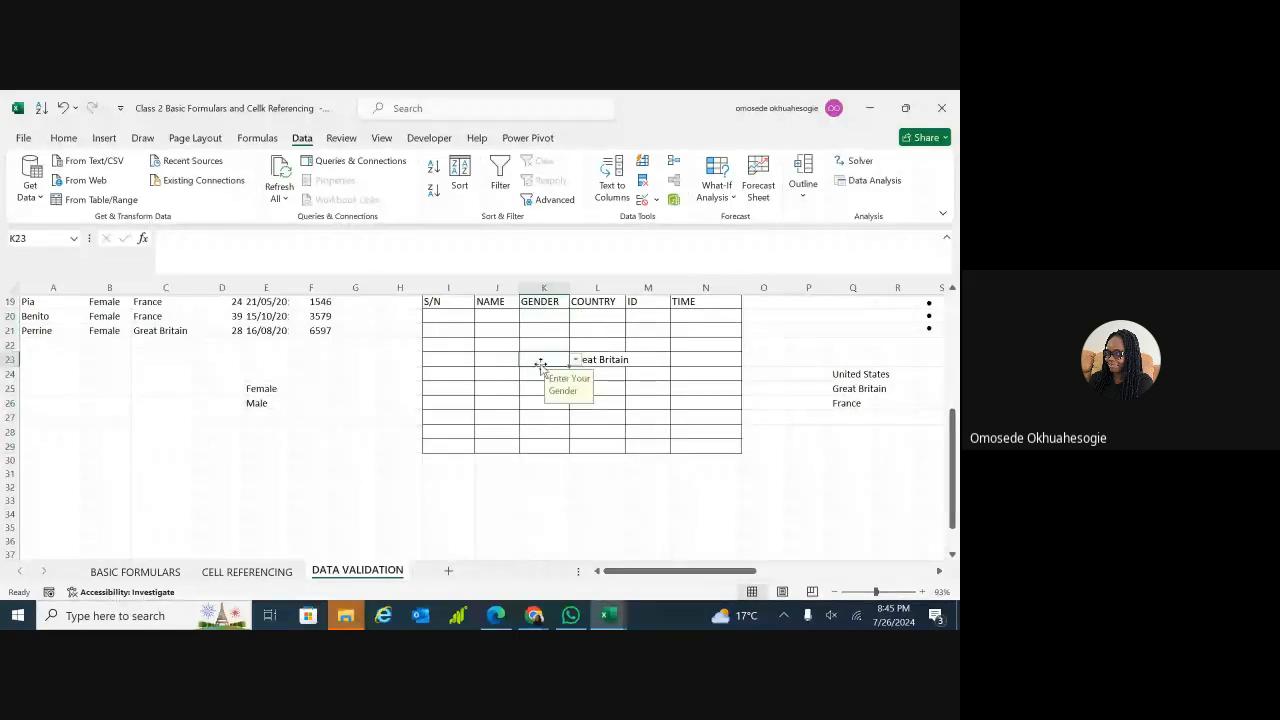
left_click(540, 393)
scroll(540, 393, "down", 2)
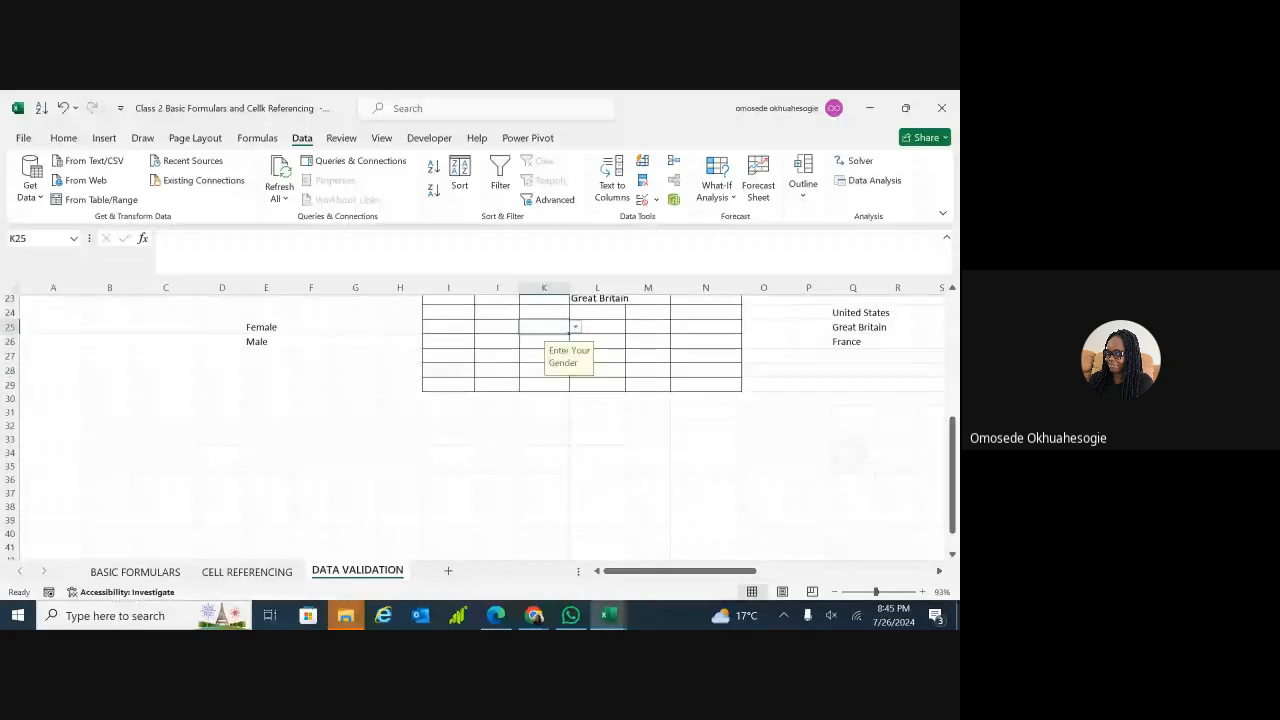
left_click(540, 390)
double_click(542, 382)
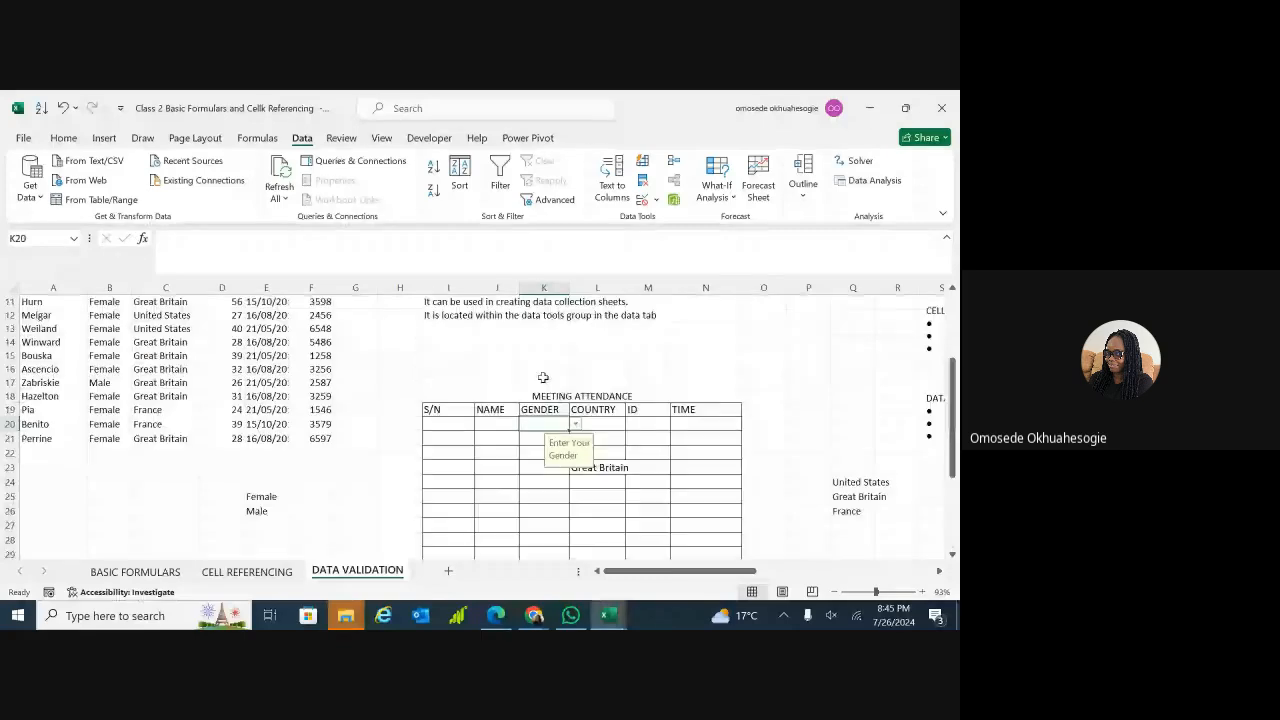
scroll(551, 398, "down", 1)
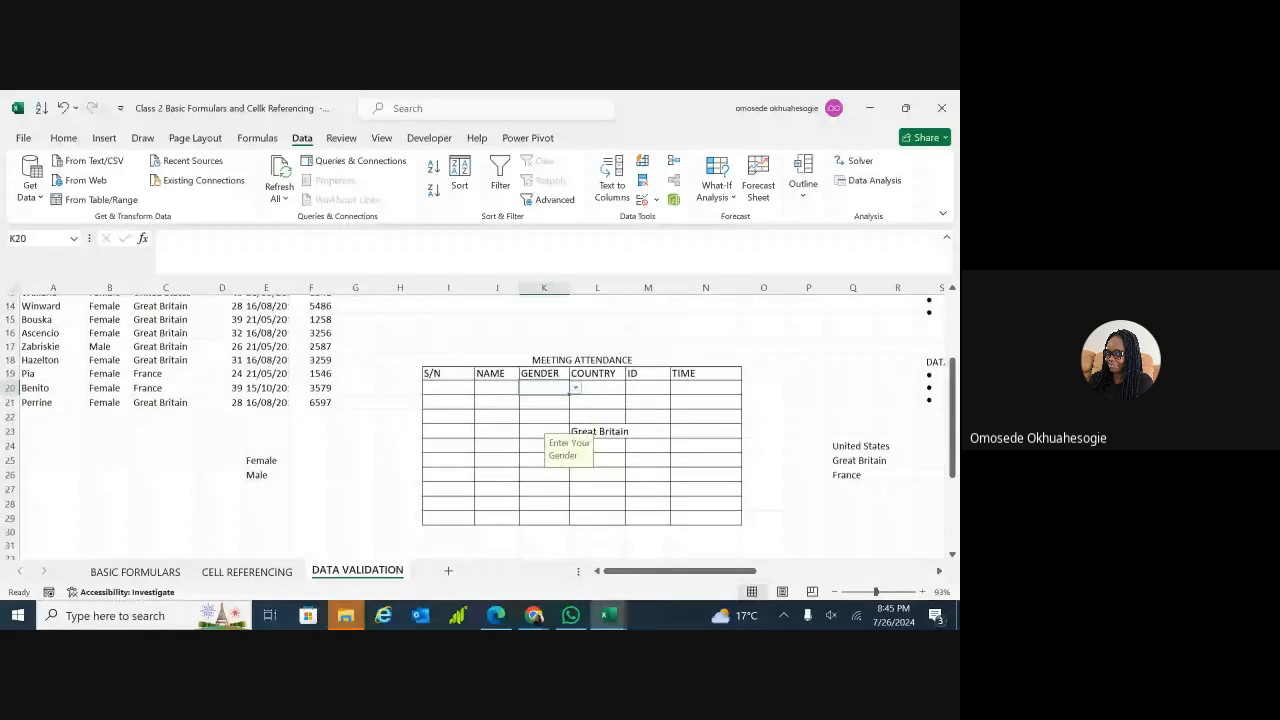
scroll(581, 371, "down", 3)
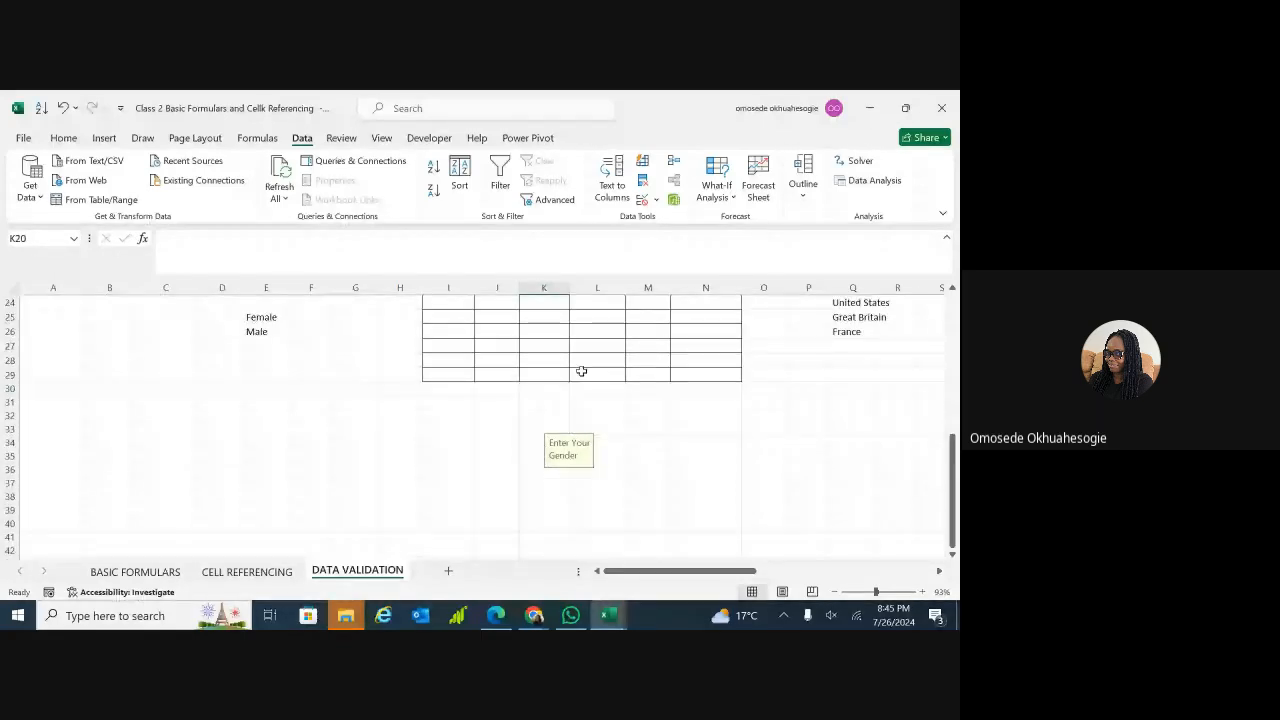
- Enter "female" in GENDER cell K28 as free text to test the validation, and show the cell's list of options
left_click(547, 364)
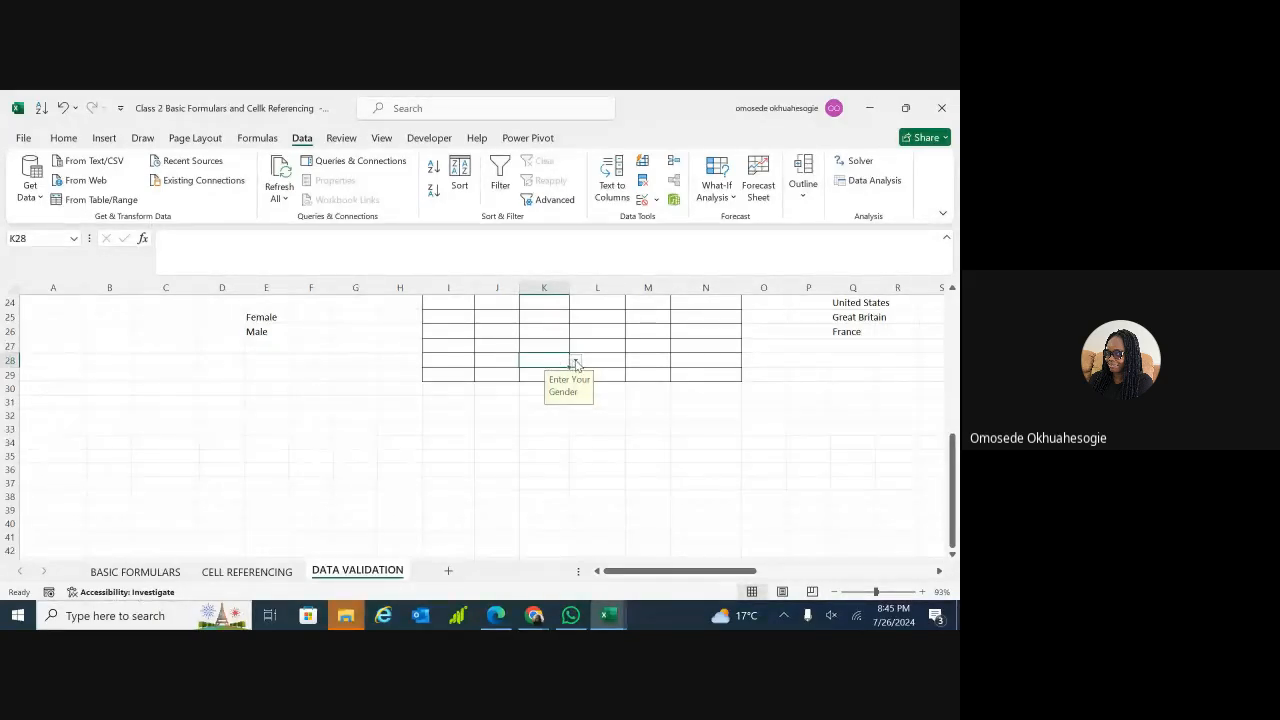
double_click(559, 360)
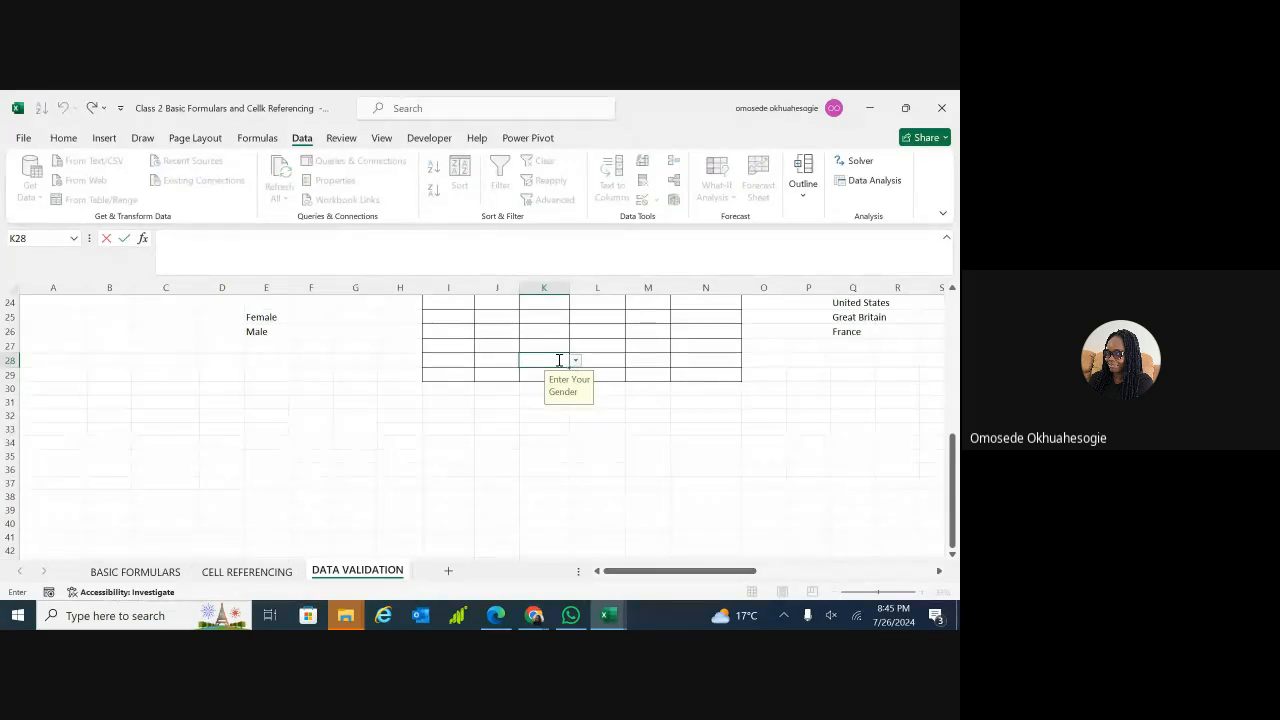
type("f")
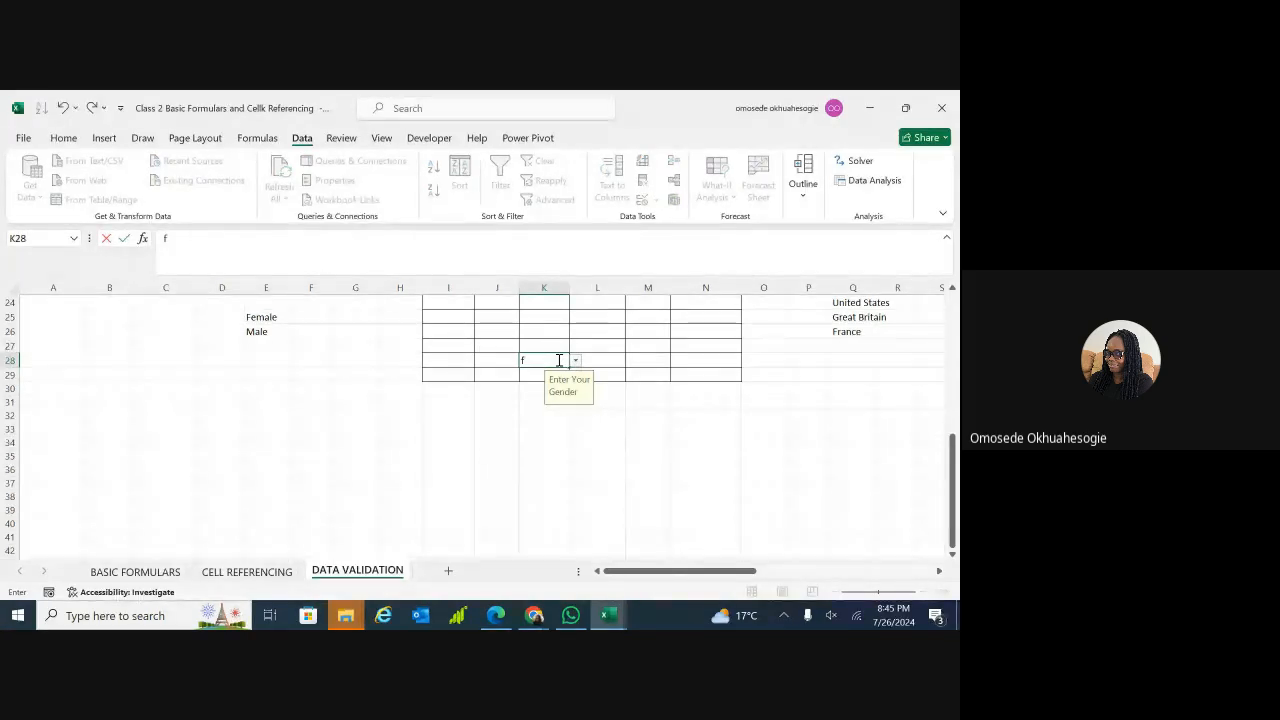
type("e")
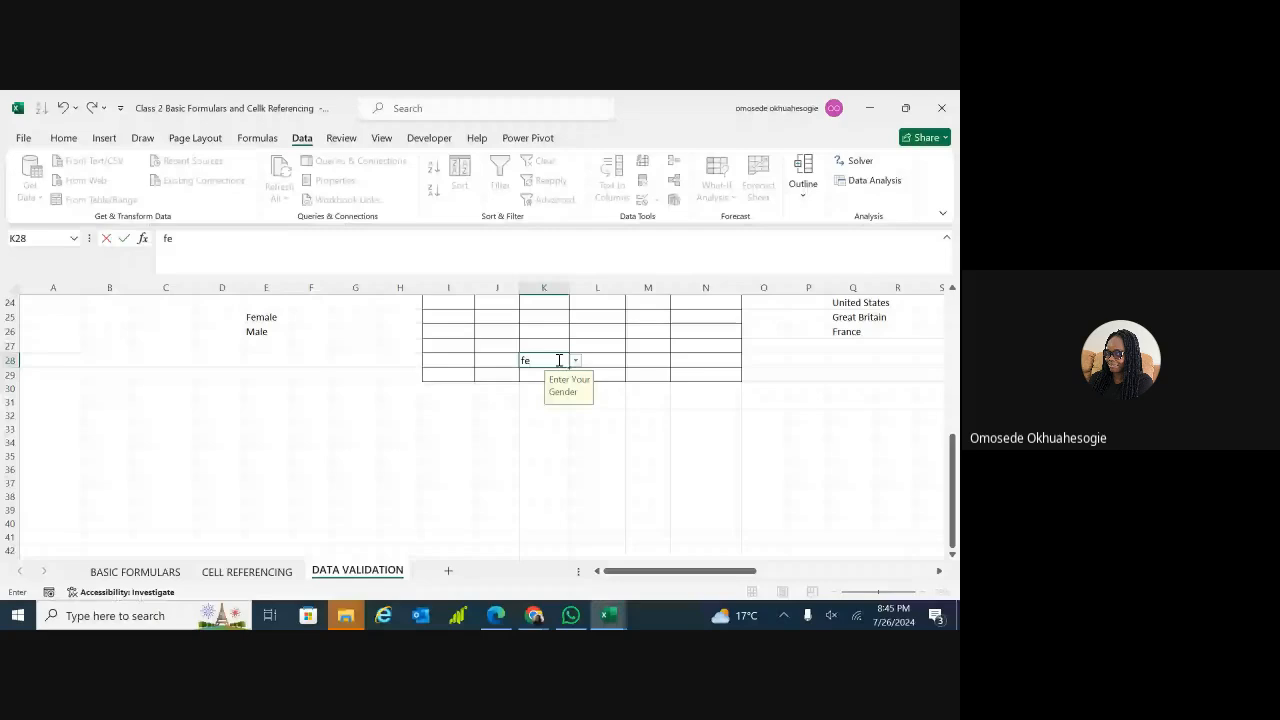
type("male")
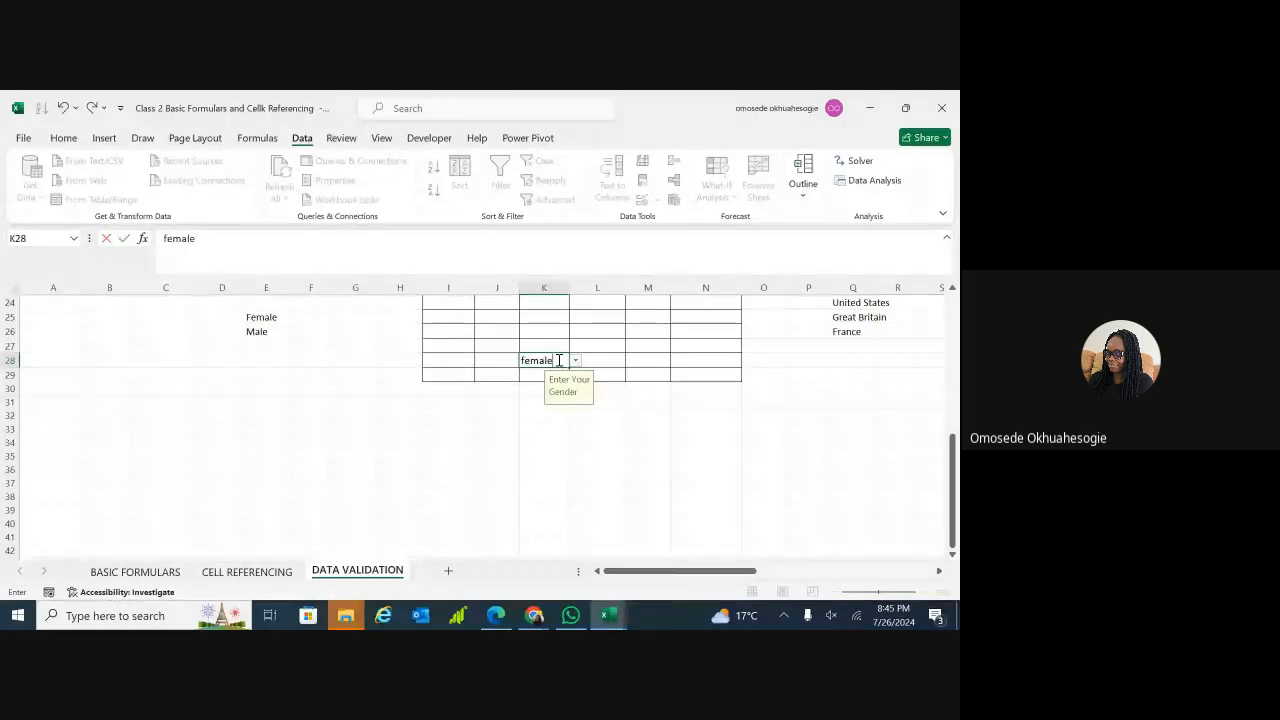
key("Return")
left_click(559, 362)
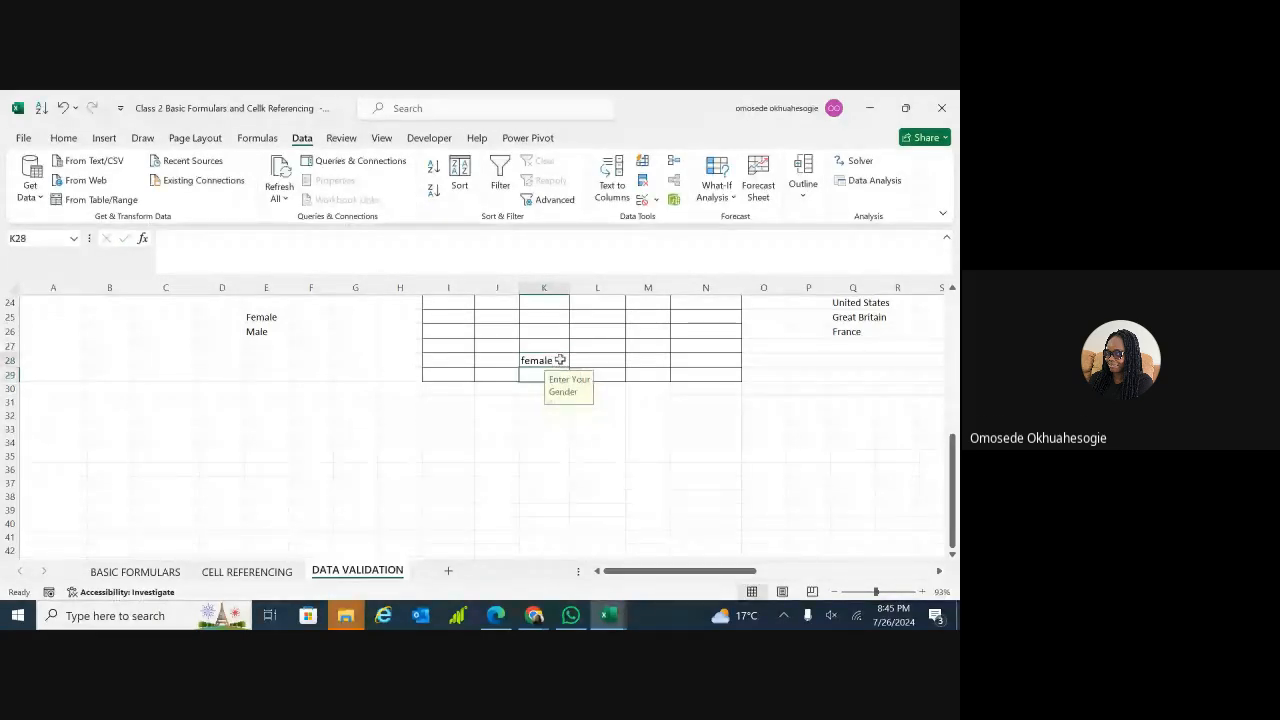
left_click(576, 362)
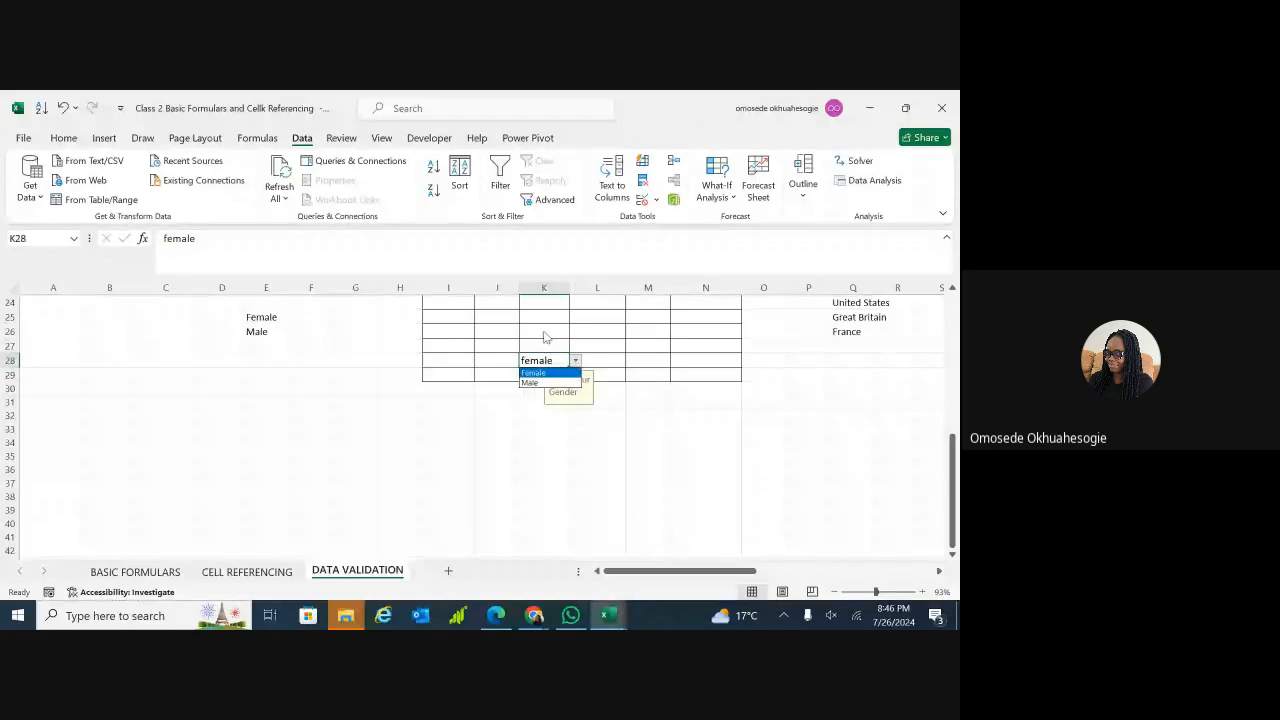
- Try to enter the invalid value "guy" in GENDER cell K26 to test the error alert, and cancel the entry
left_click(543, 329)
double_click(543, 329)
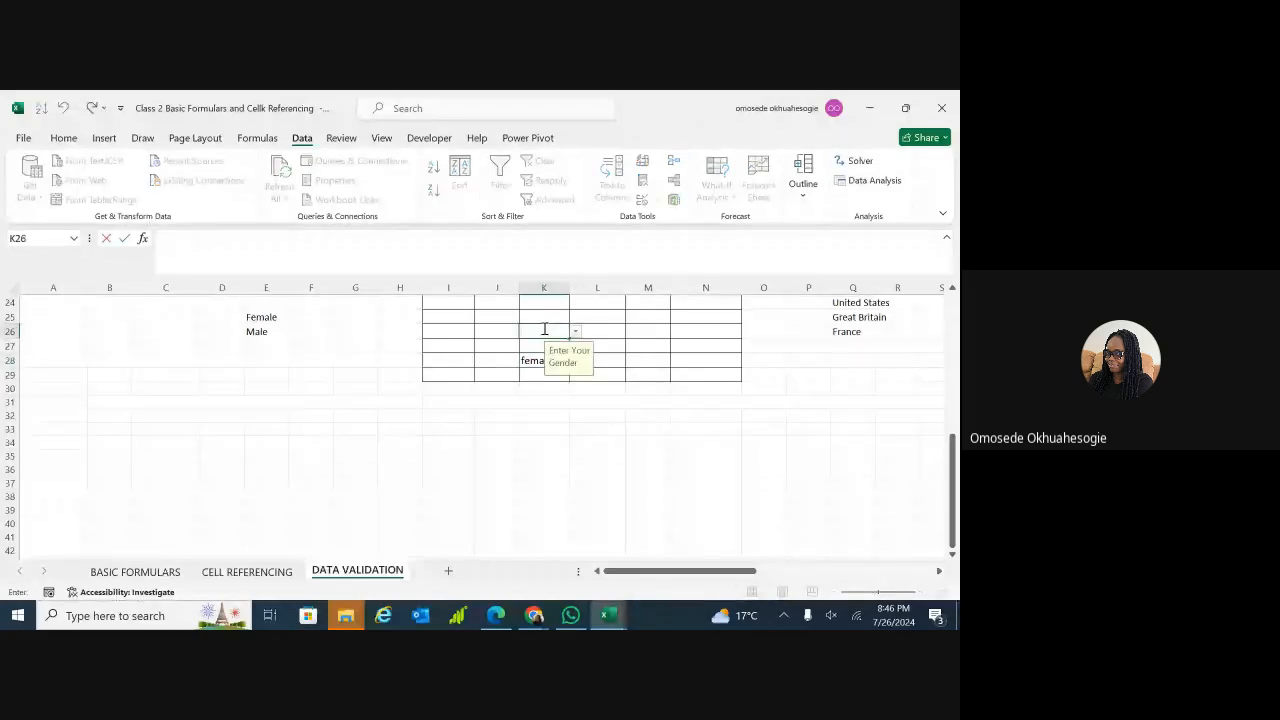
type("guy")
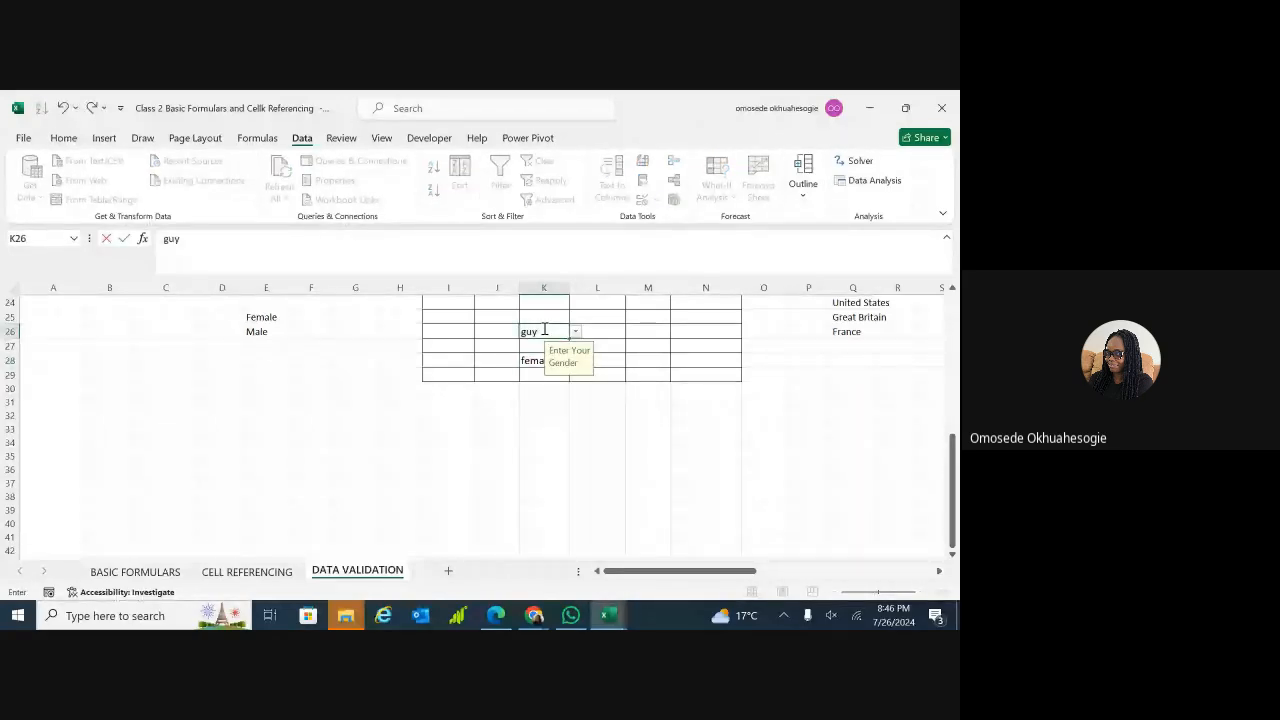
key("Return")
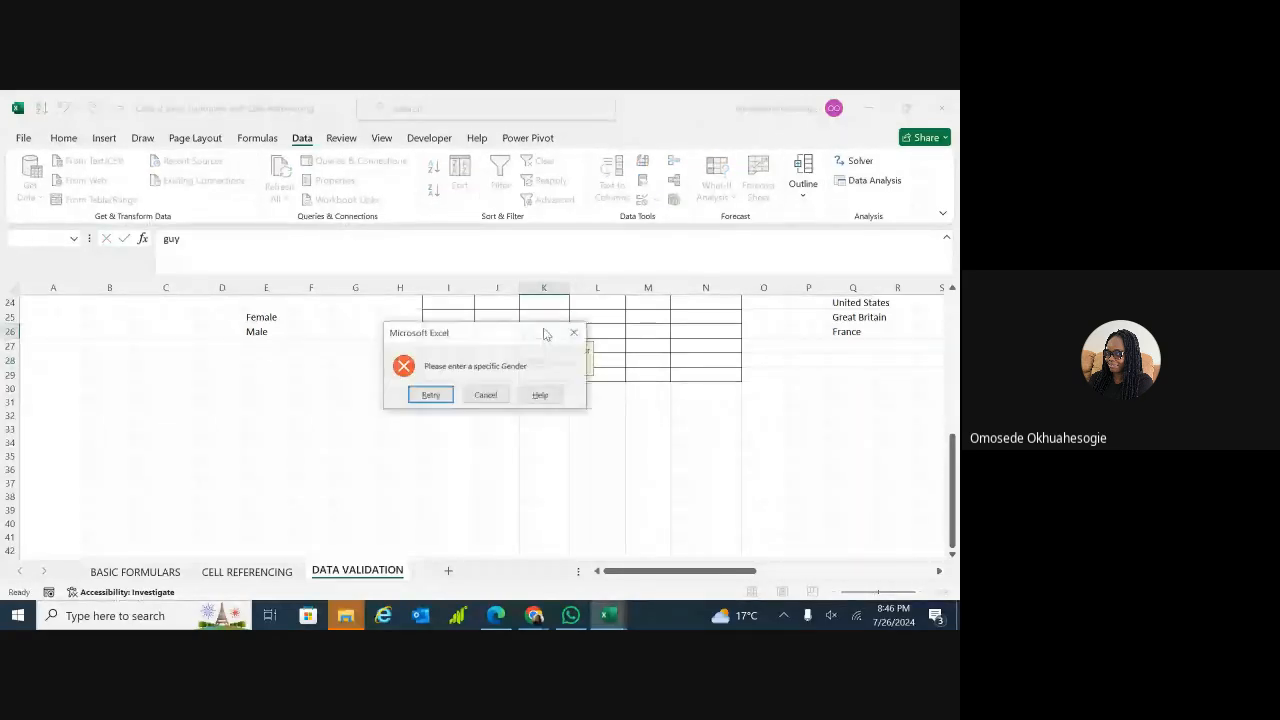
left_click(485, 395)
- Choose Male from the validation list for GENDER cell K24
left_click(560, 305)
left_click(575, 303)
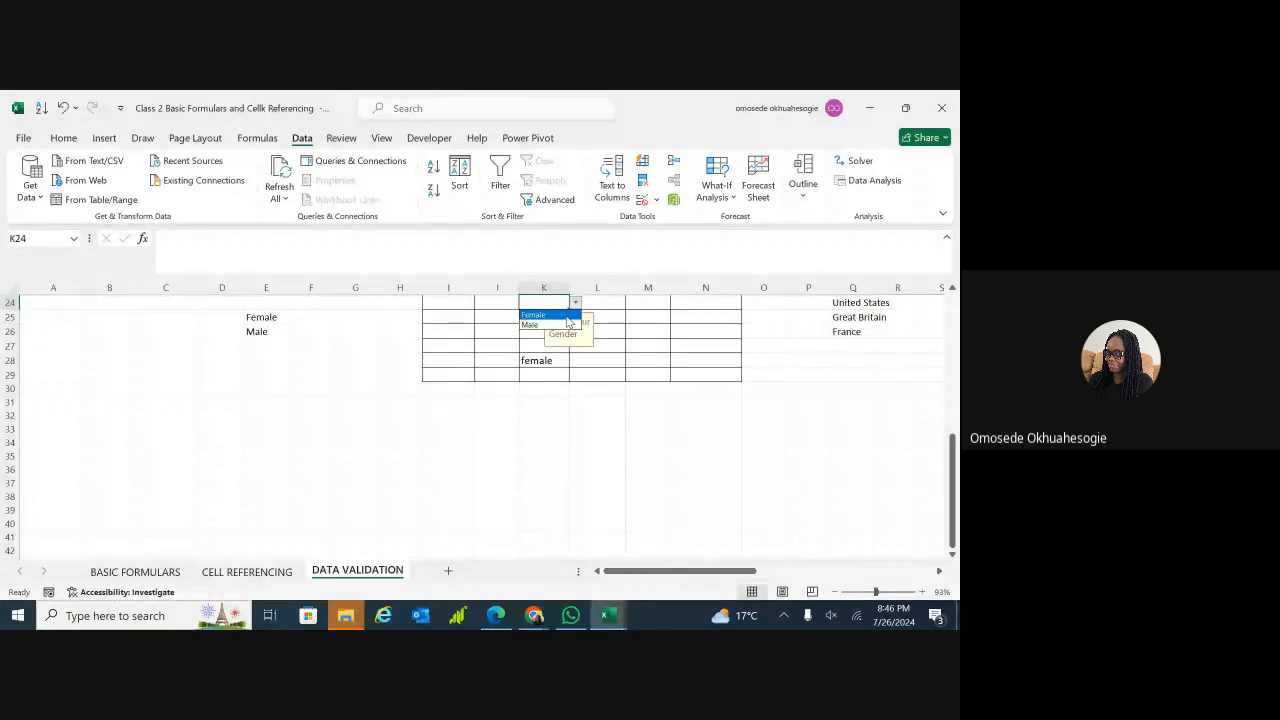
left_click(566, 325)
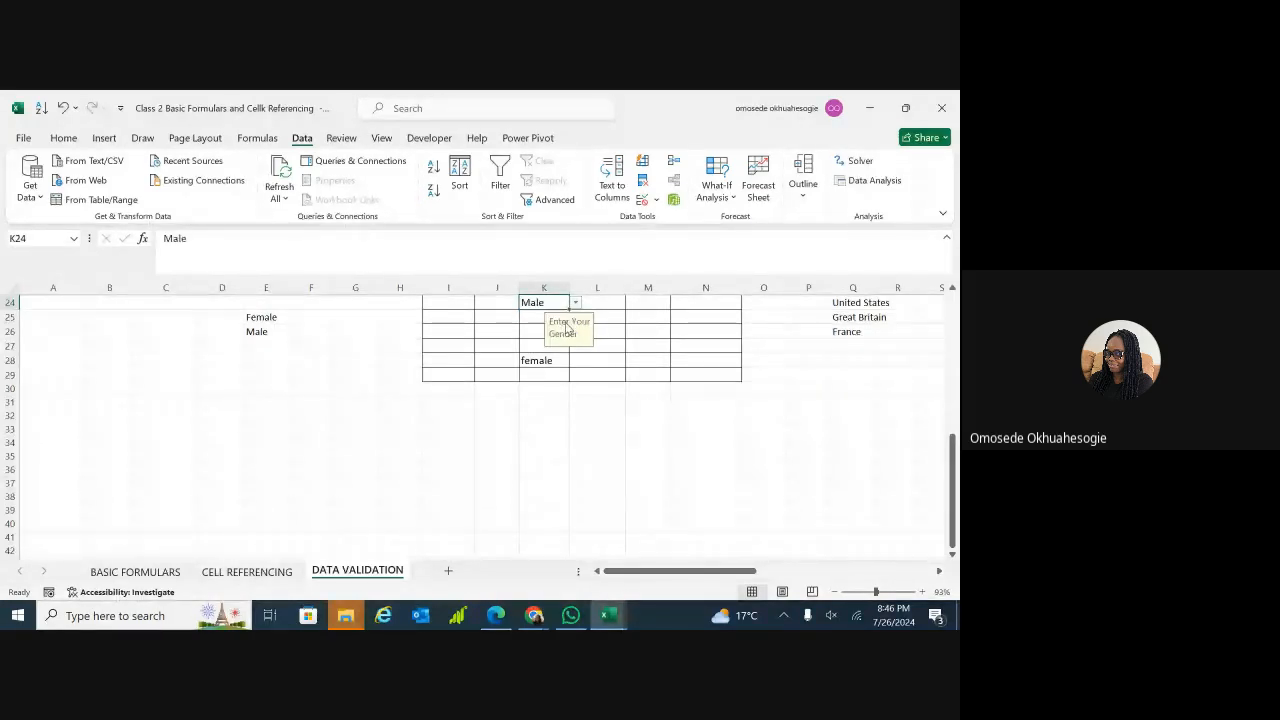
- Reselect the gender in cell K28 from its validation list, choosing Male first and Female last
left_click(556, 359)
left_click(563, 347)
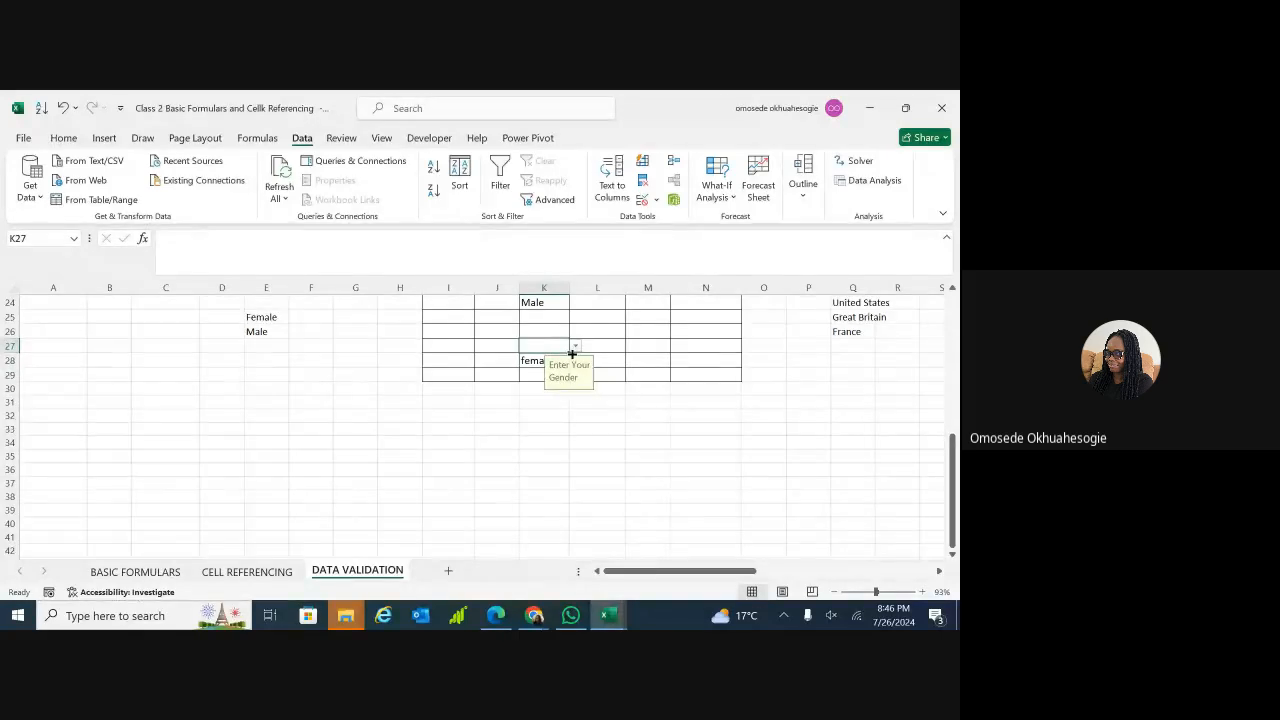
left_click(538, 360)
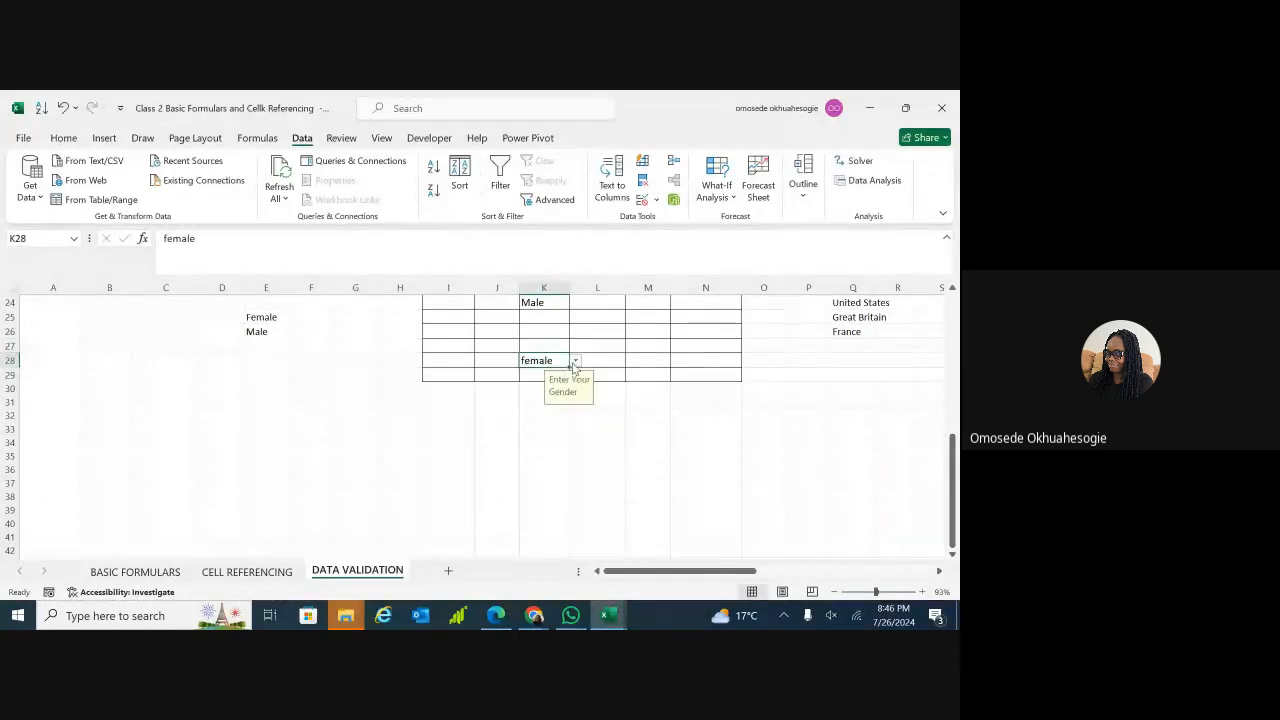
left_click(575, 361)
left_click(566, 381)
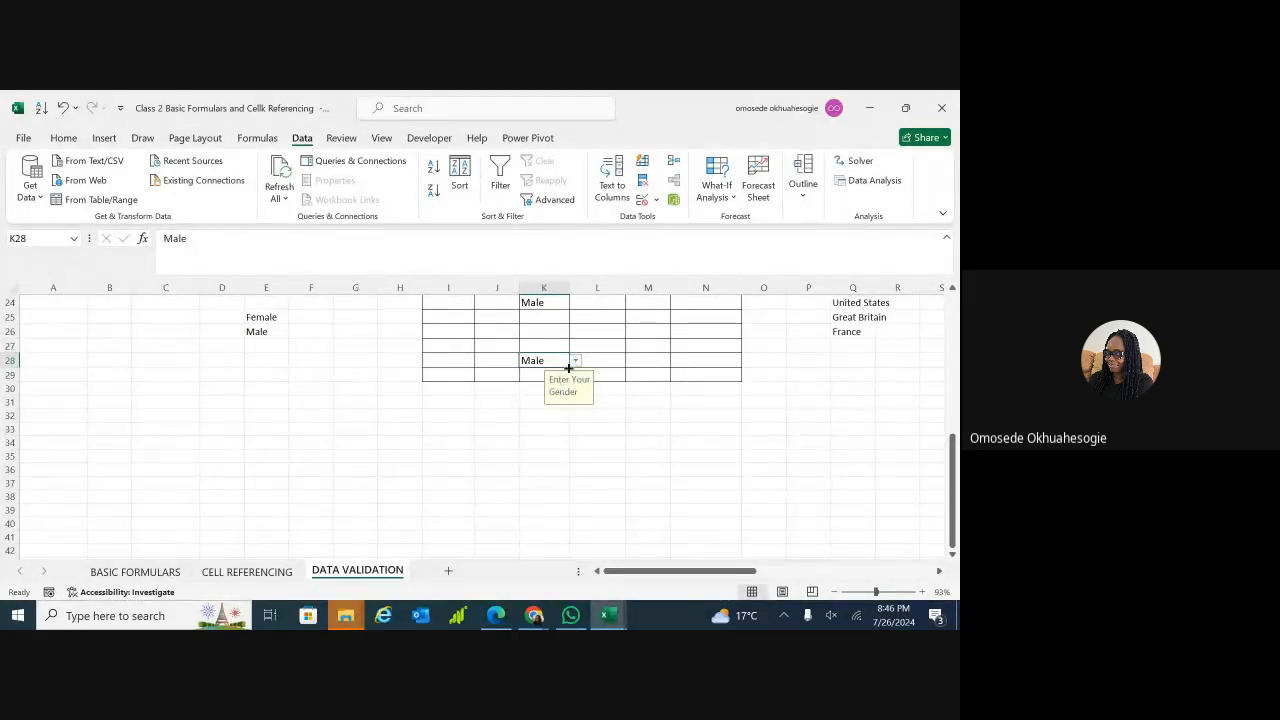
left_click(575, 361)
left_click(553, 368)
left_click(620, 331)
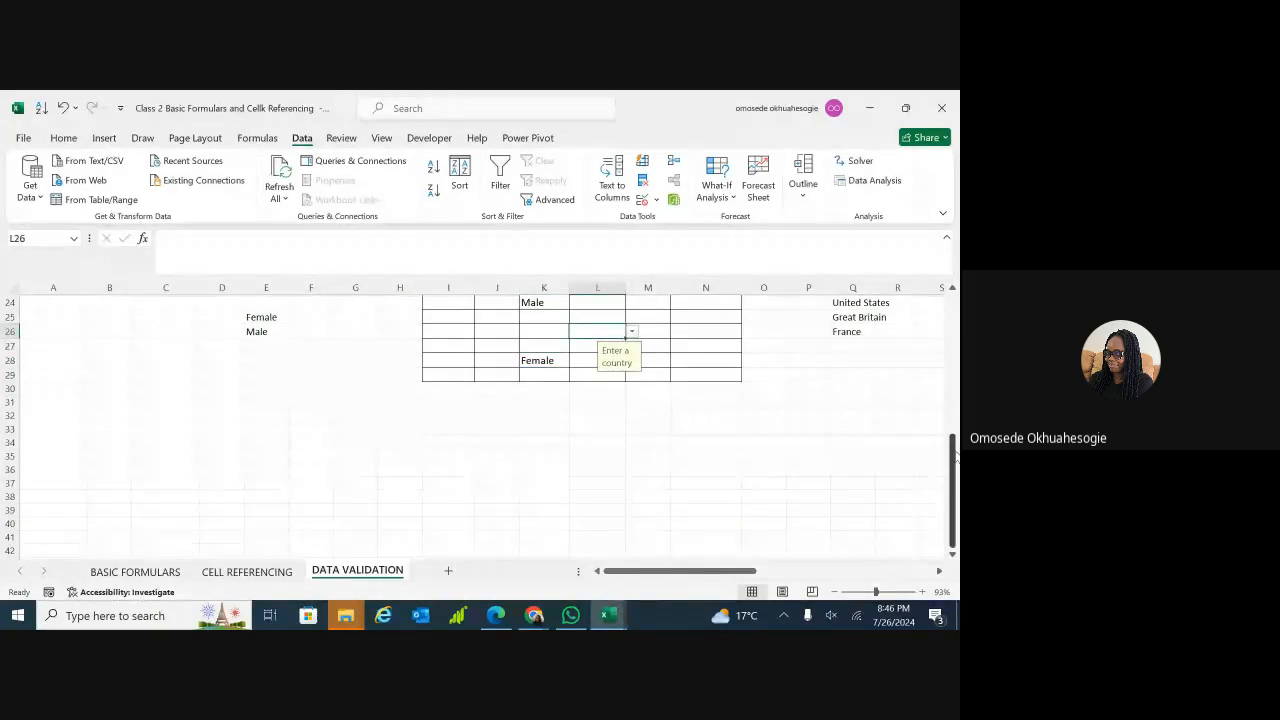
- Open data validation for the NAME cells J20:J29, declining to extend the existing validation to the unvalidated cells
left_click_drag(955, 455, 955, 410)
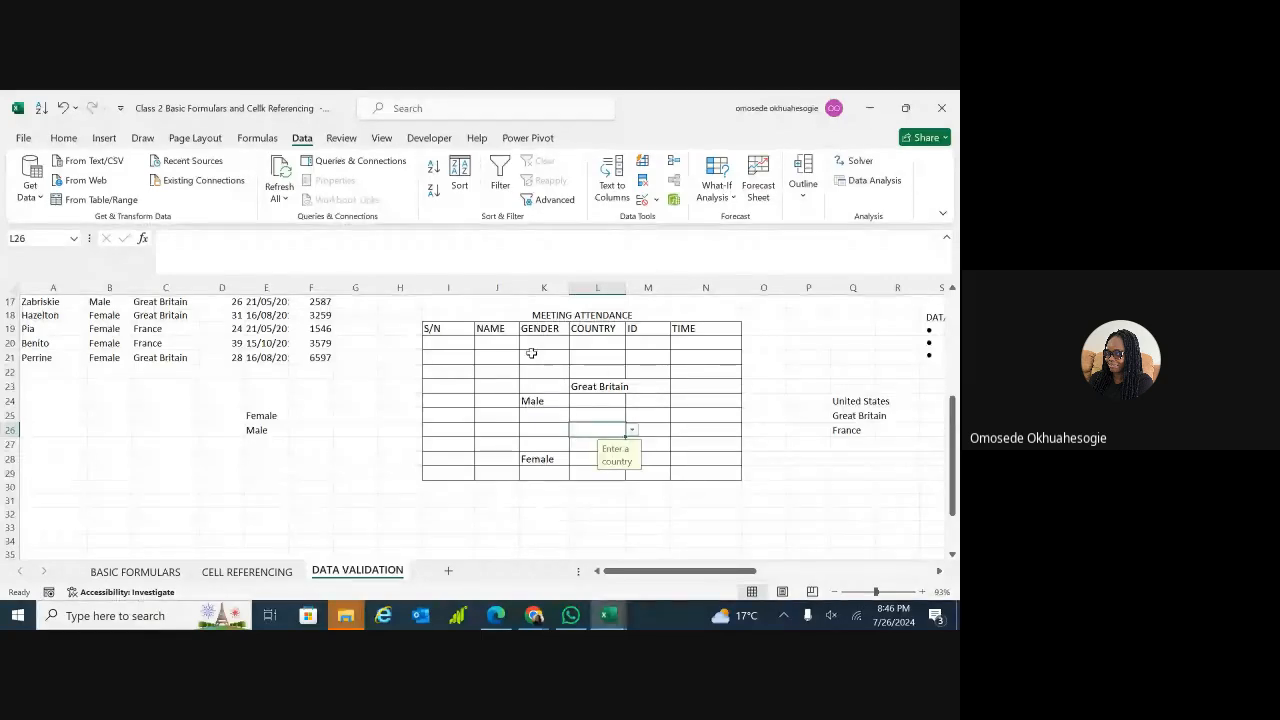
left_click(498, 343)
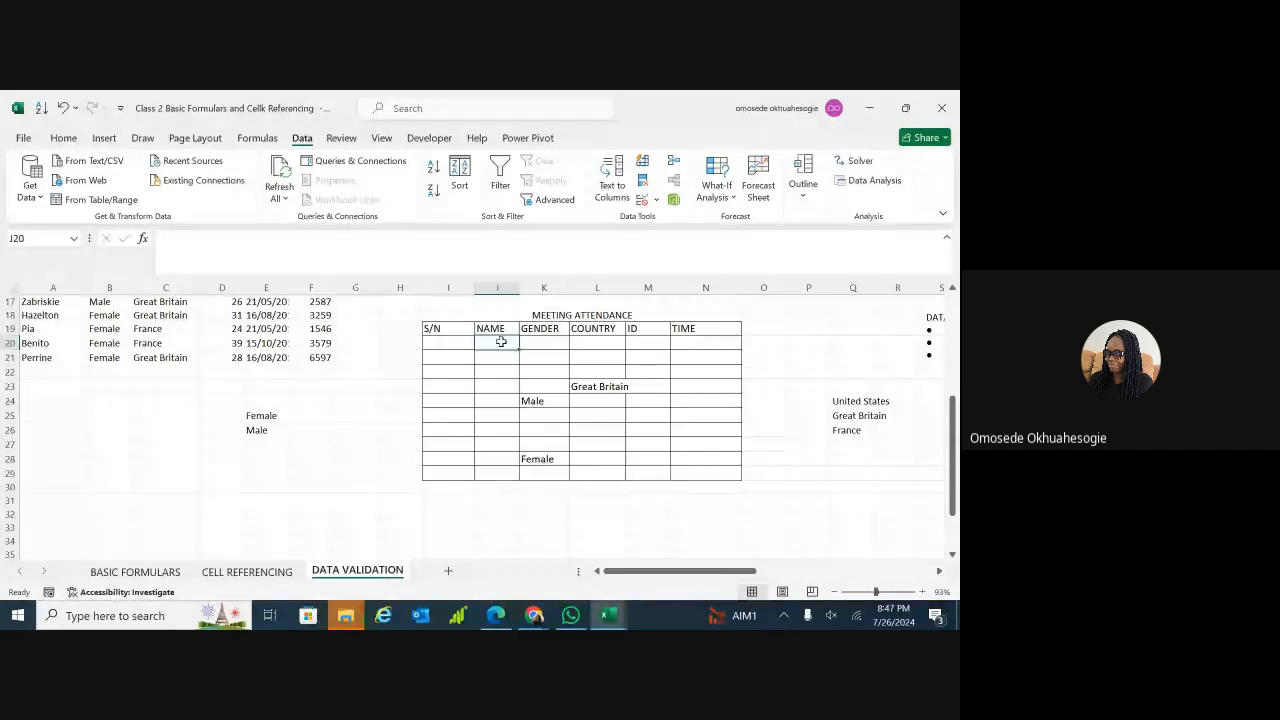
key("shift+Down")
key("shift+Down")
key("shift+Down")
key("shift+Down")
key("shift+Down")
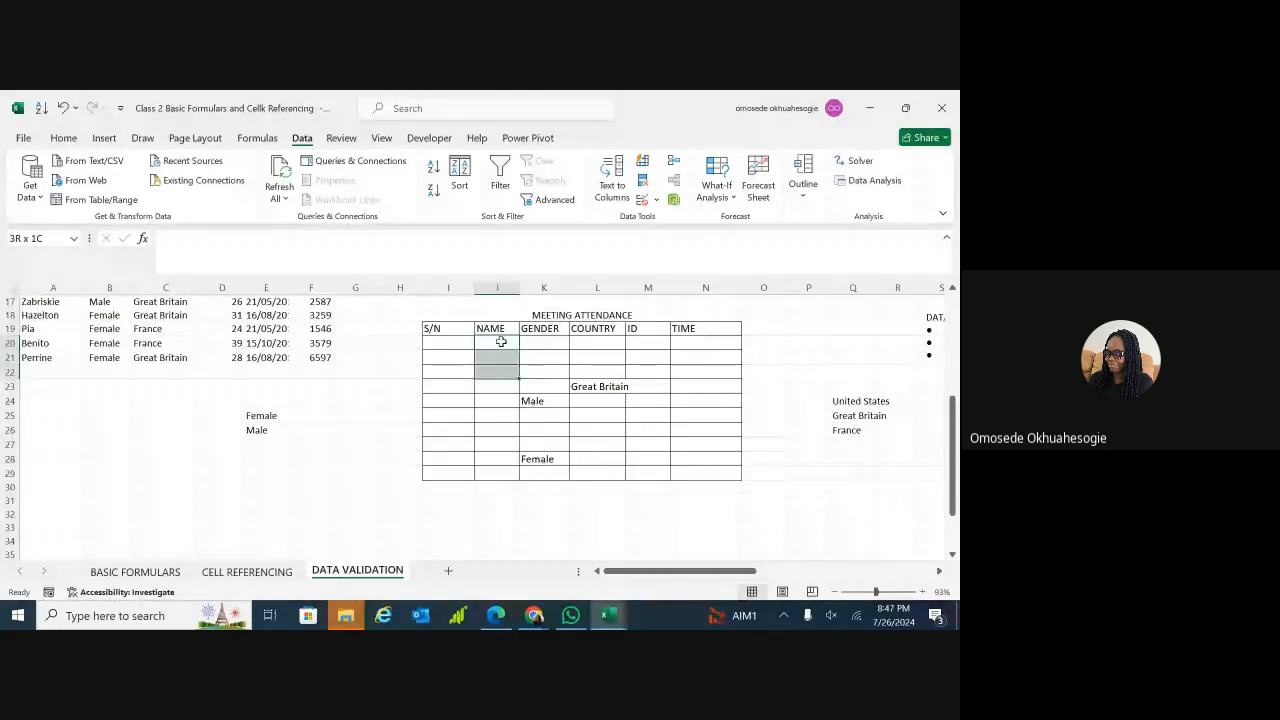
key("shift+Down")
key("shift+Down")
key("shift+Down")
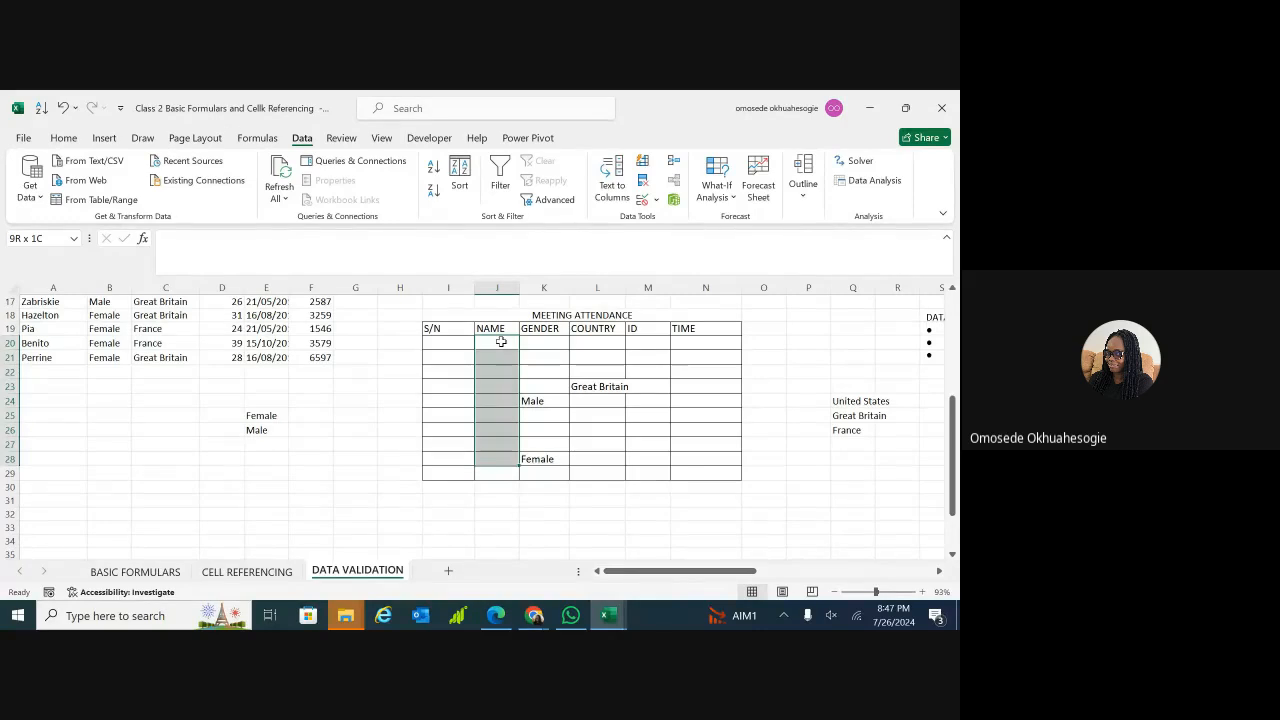
key("shift+Down")
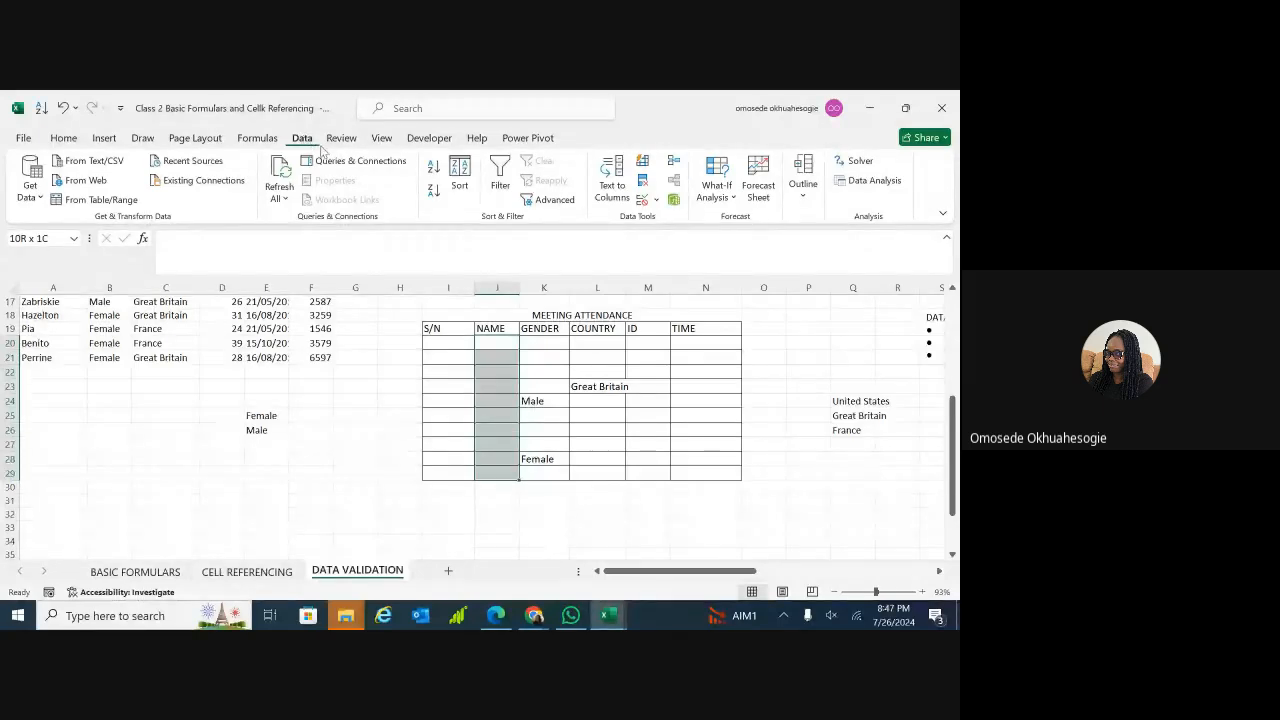
left_click(644, 200)
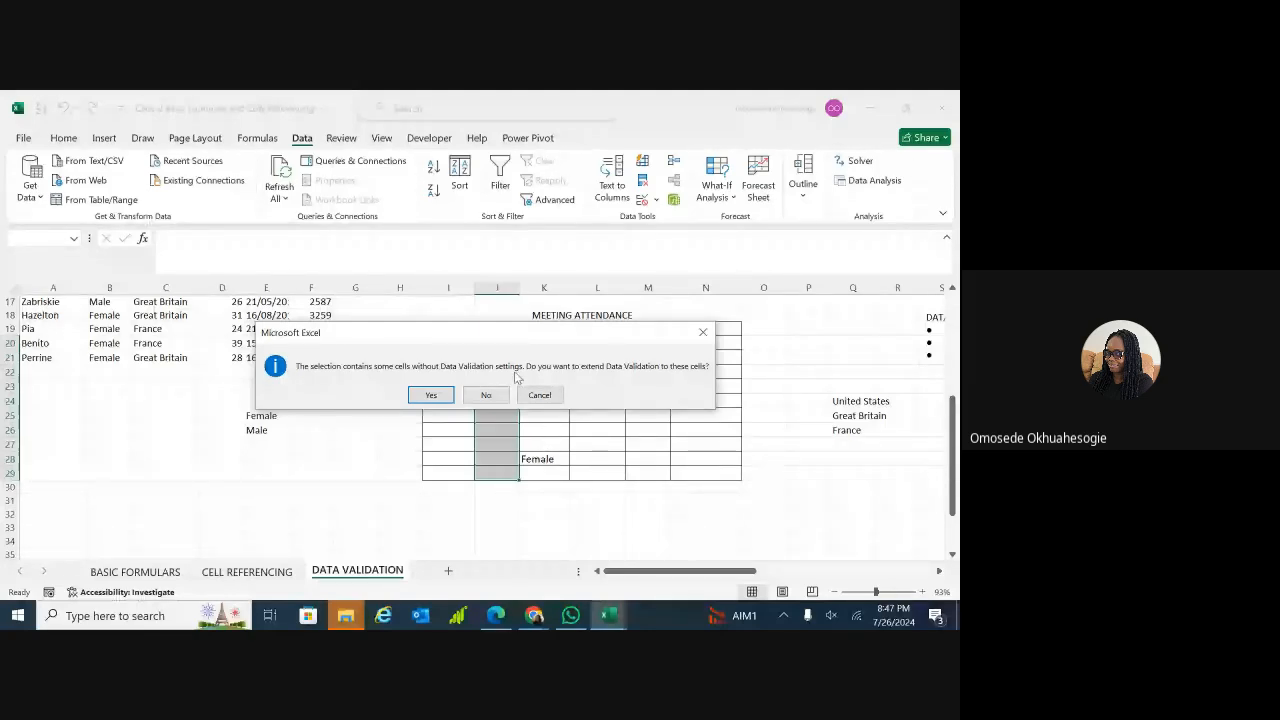
left_click_drag(547, 343, 521, 231)
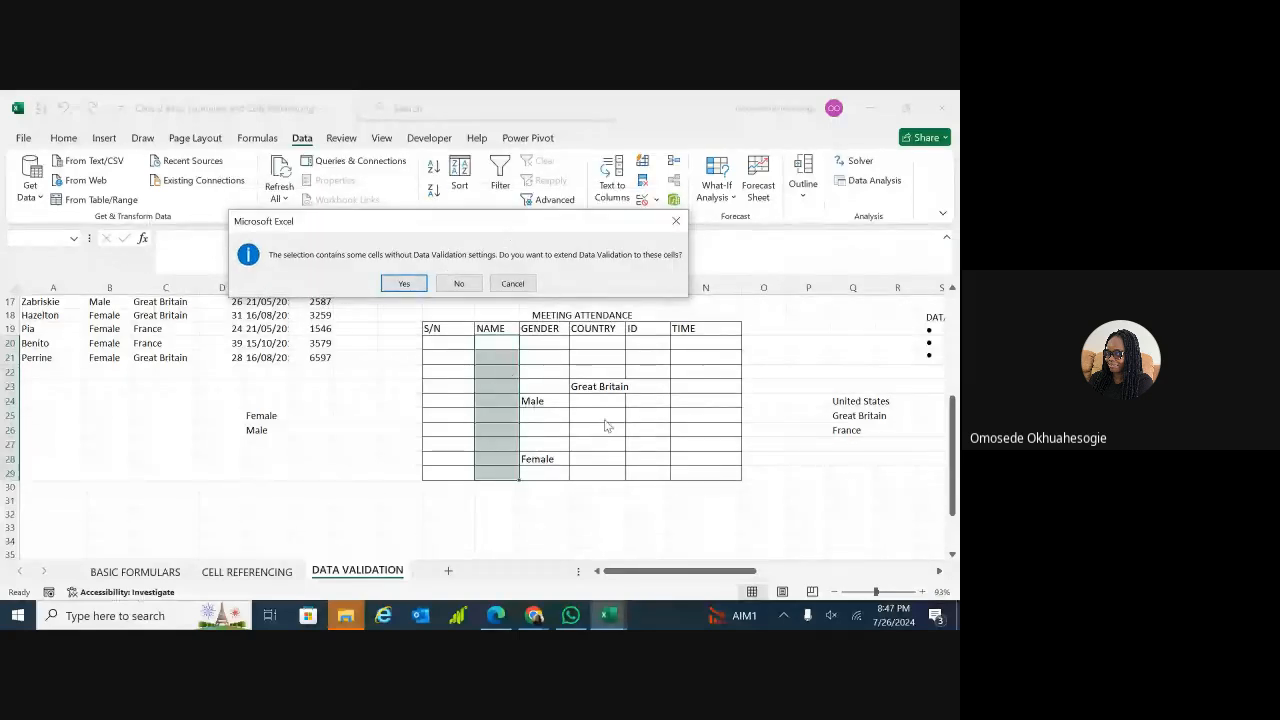
left_click(459, 283)
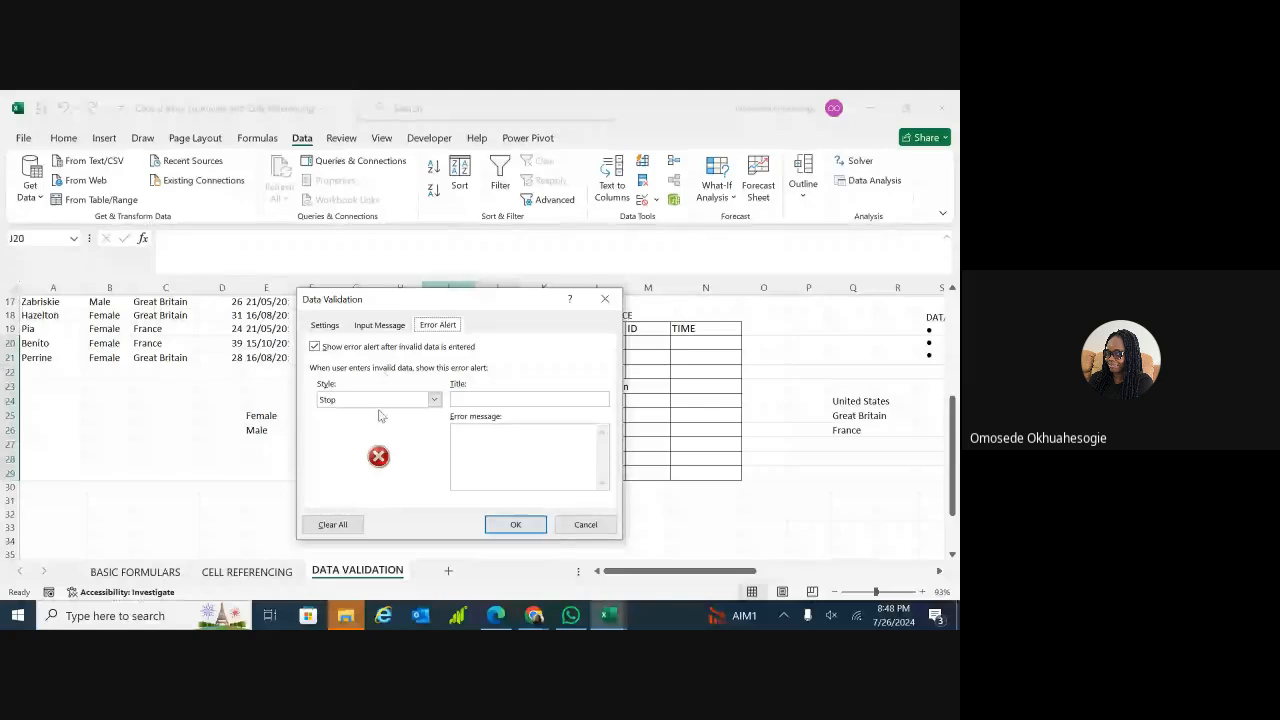
- Restrict the NAME cells to a text length between a minimum of 2 and a maximum of 6
left_click(324, 325)
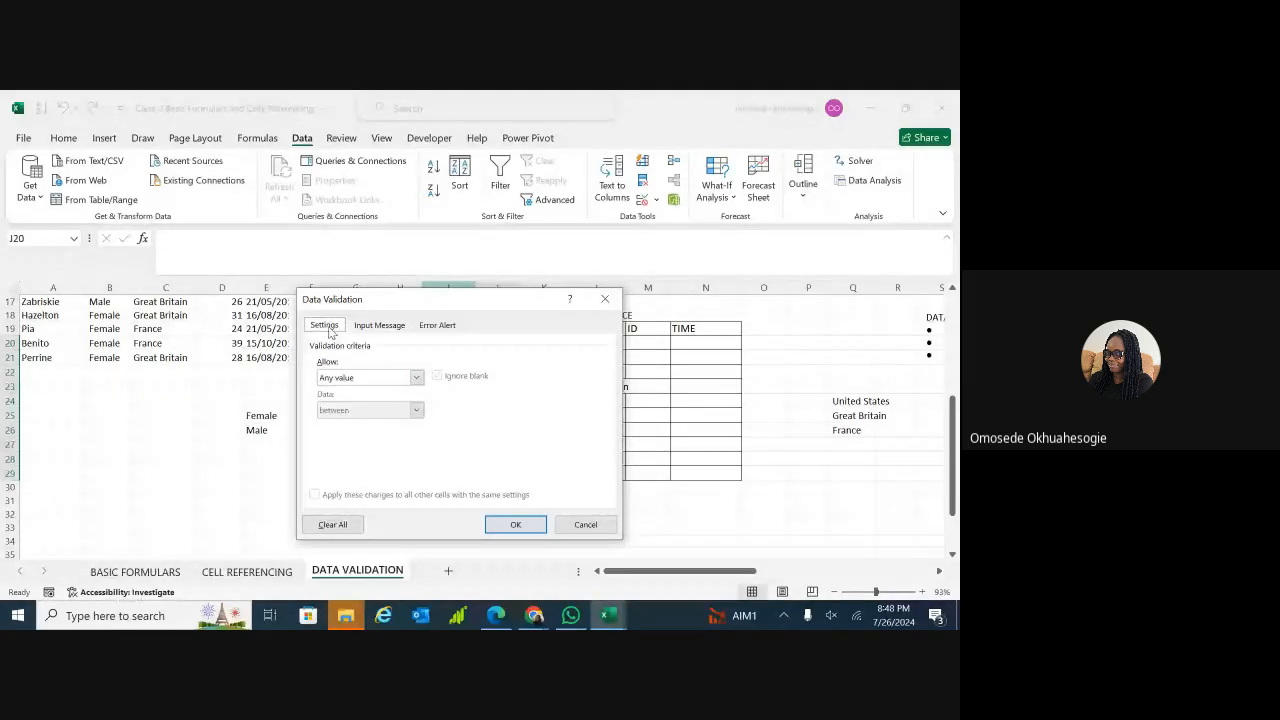
left_click(416, 380)
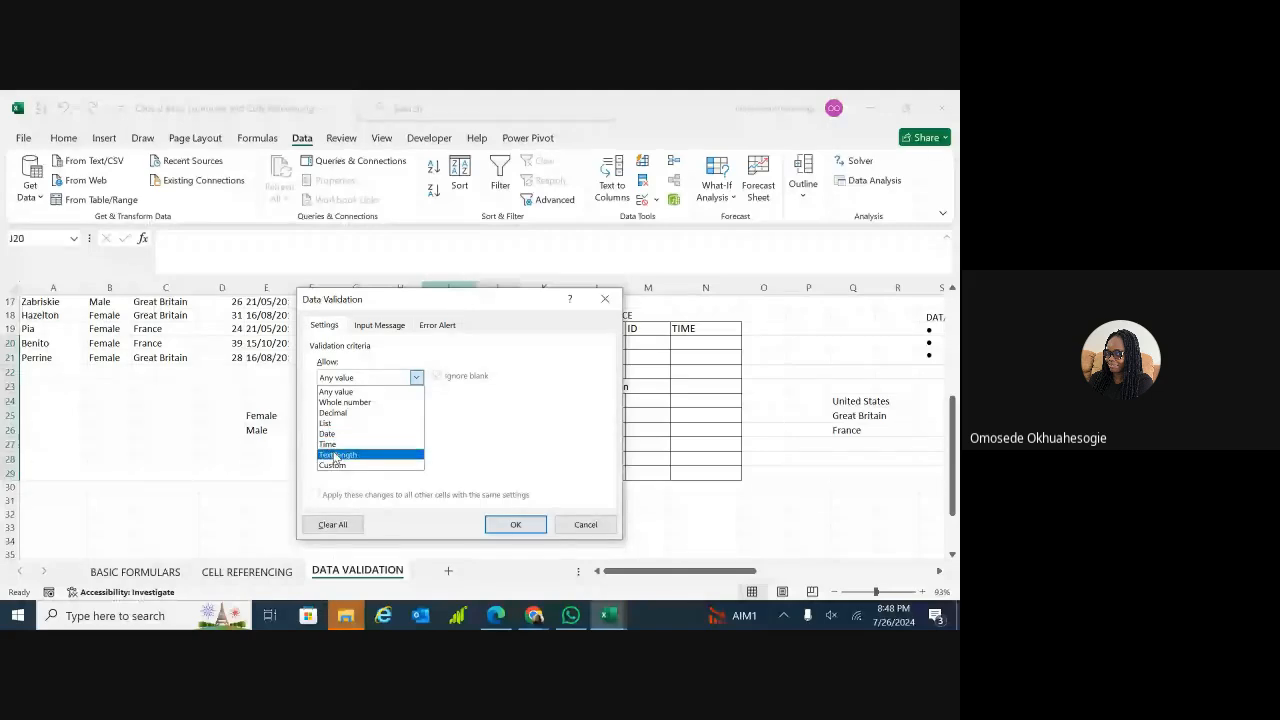
left_click(352, 457)
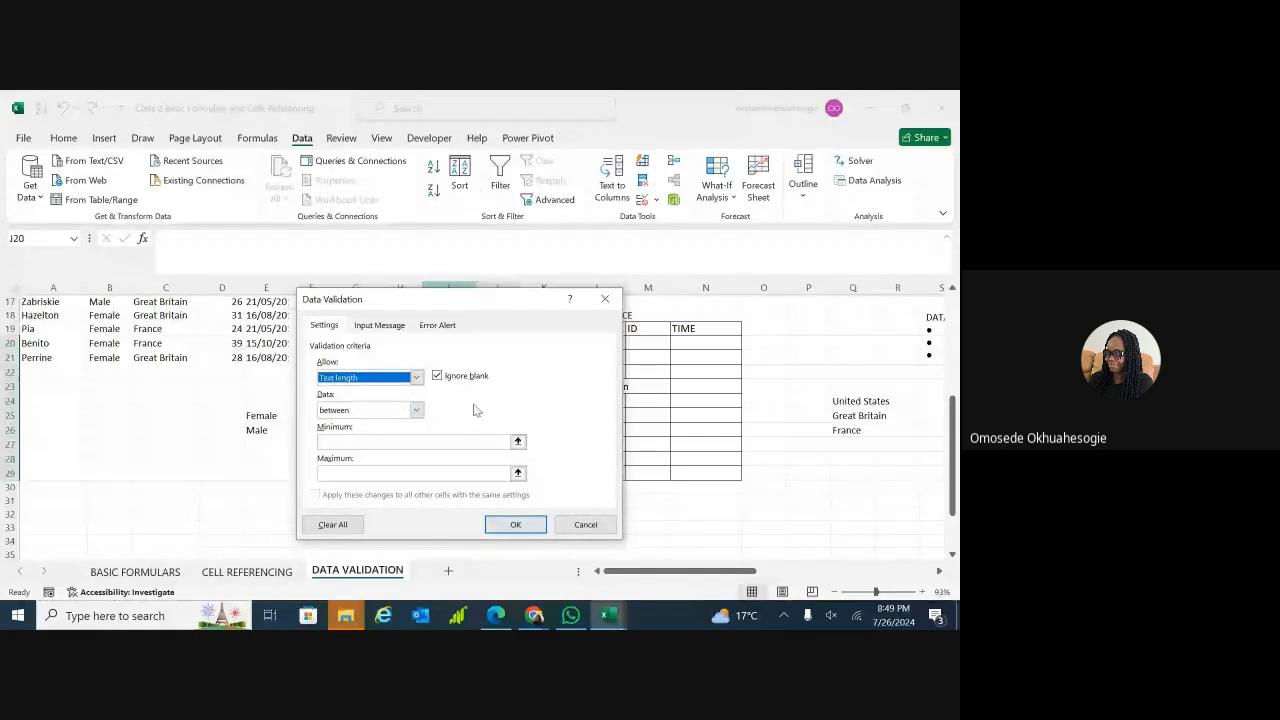
left_click(436, 442)
type("2")
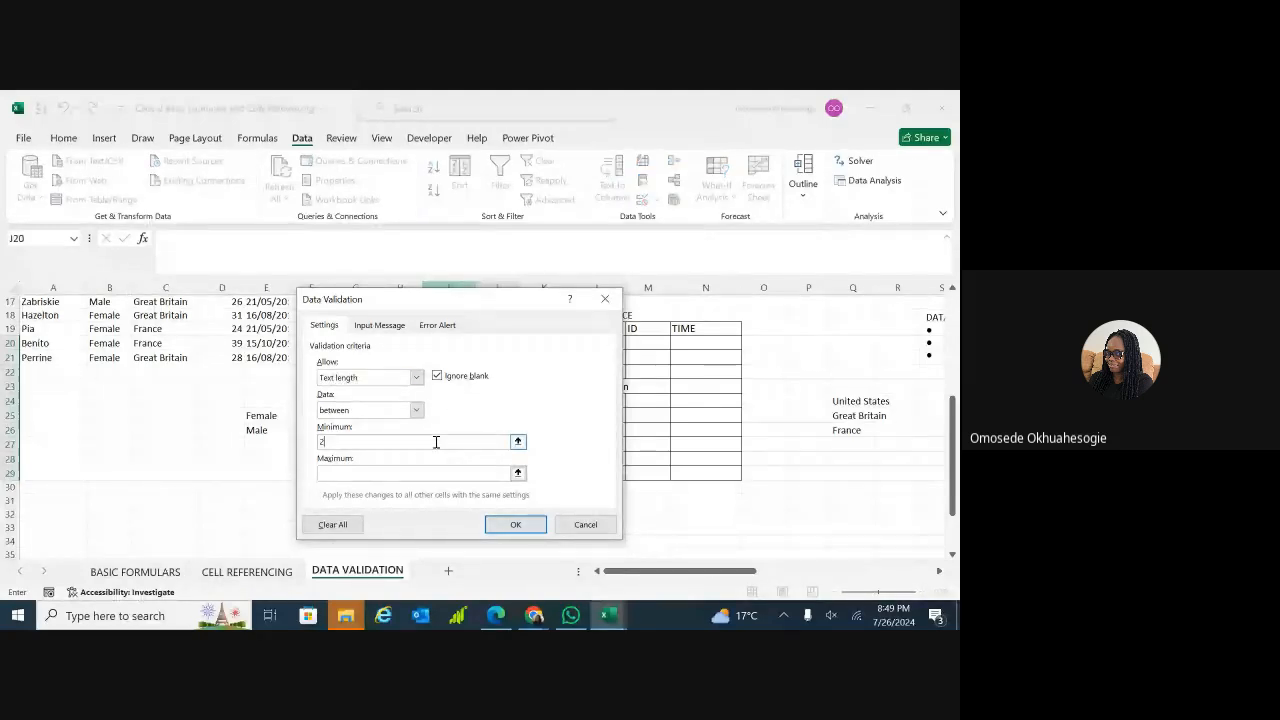
left_click(417, 473)
type("6")
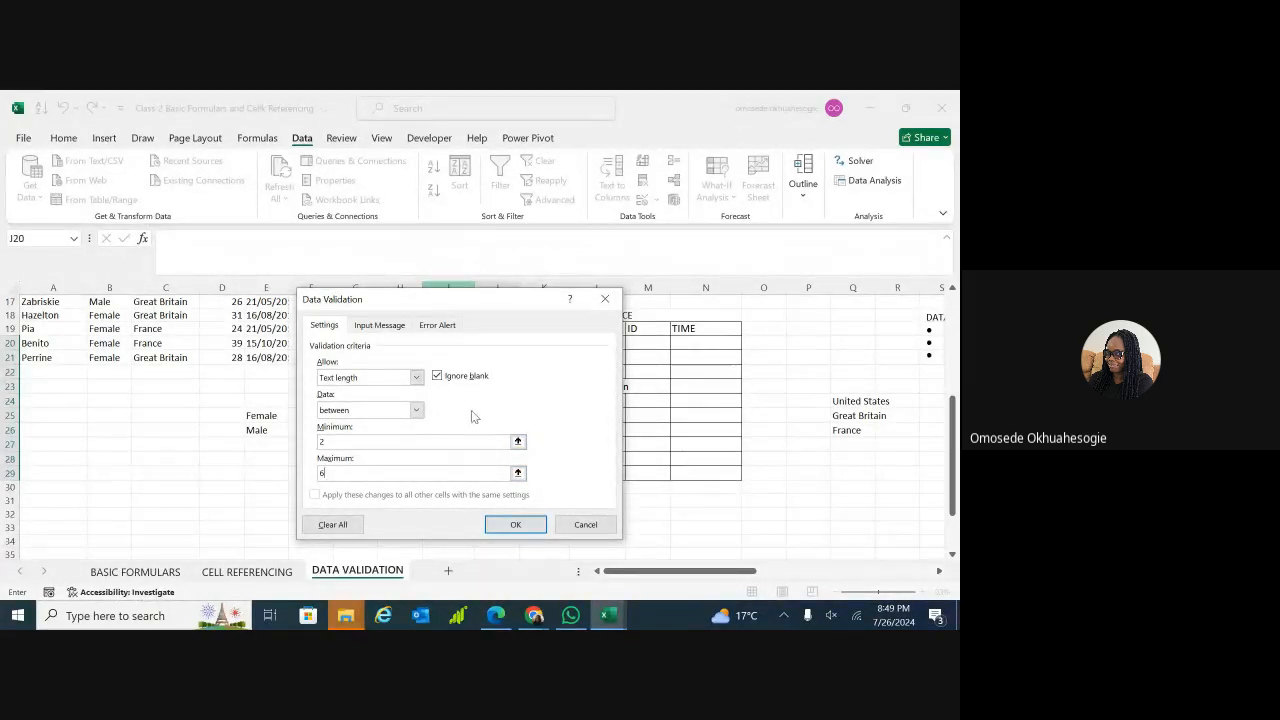
- Set the NAME validation's input message to "Enter your Surname"
left_click(390, 327)
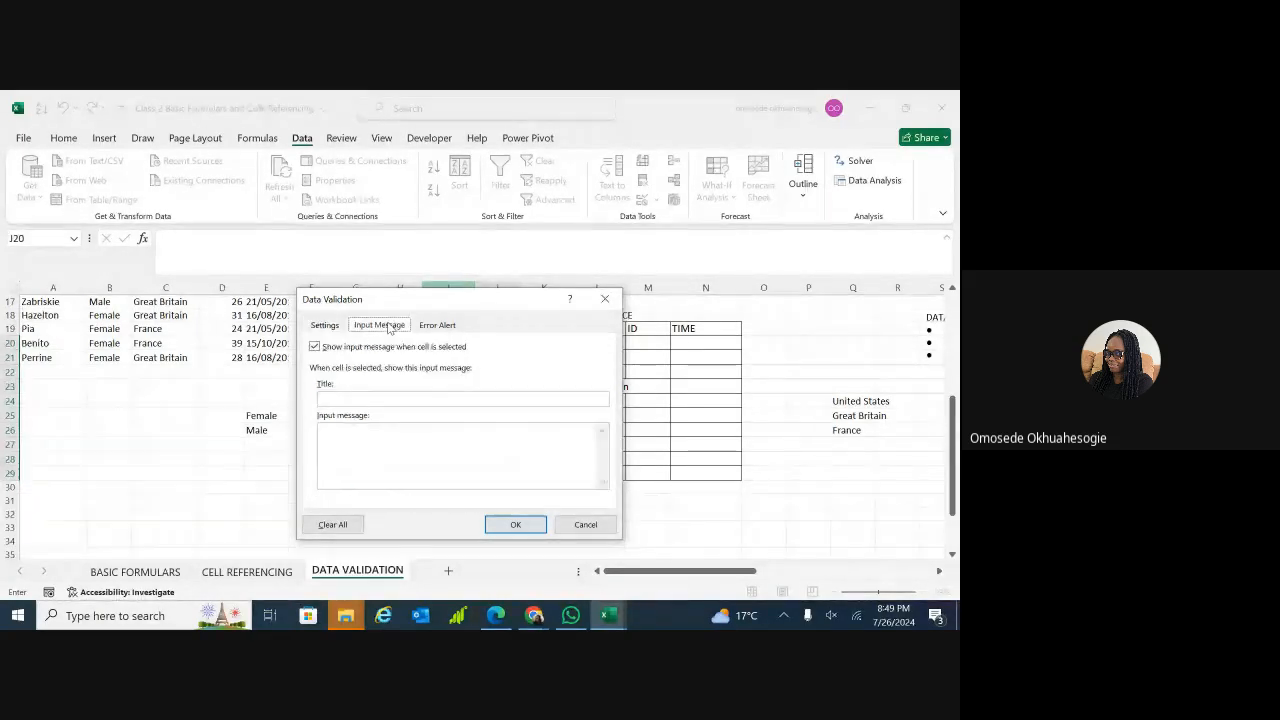
left_click(357, 441)
type("e")
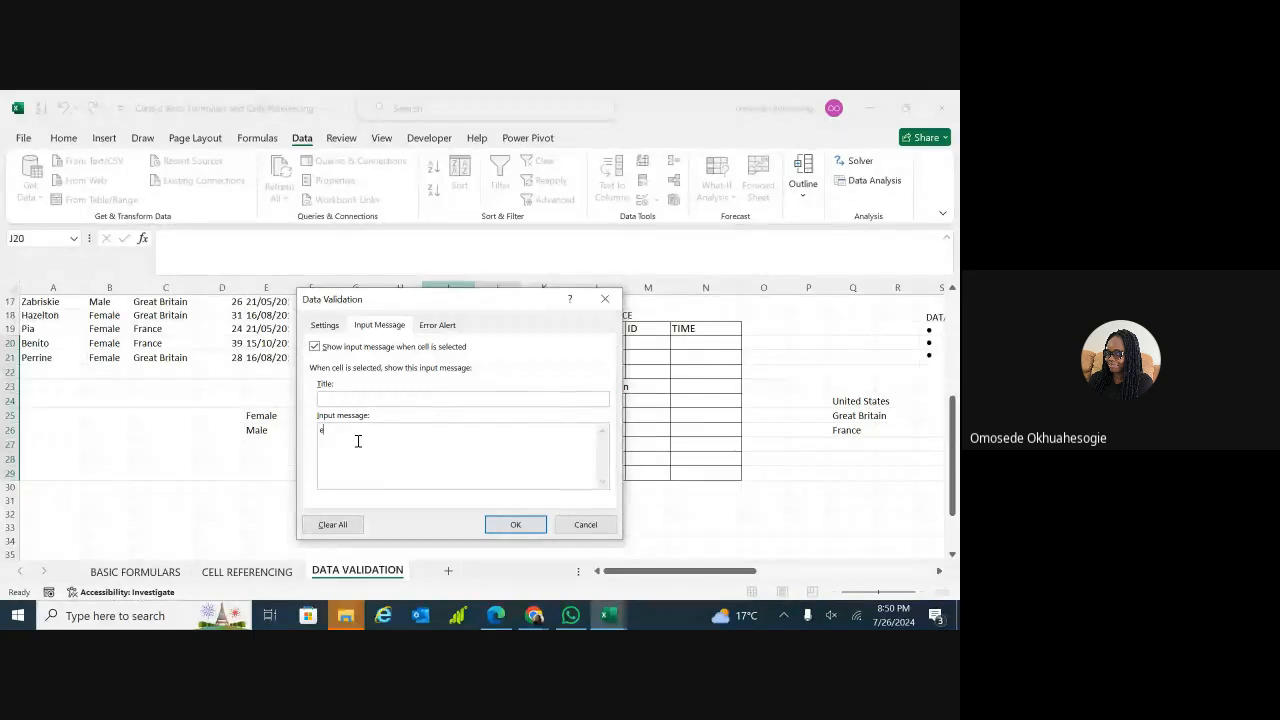
type("nter your")
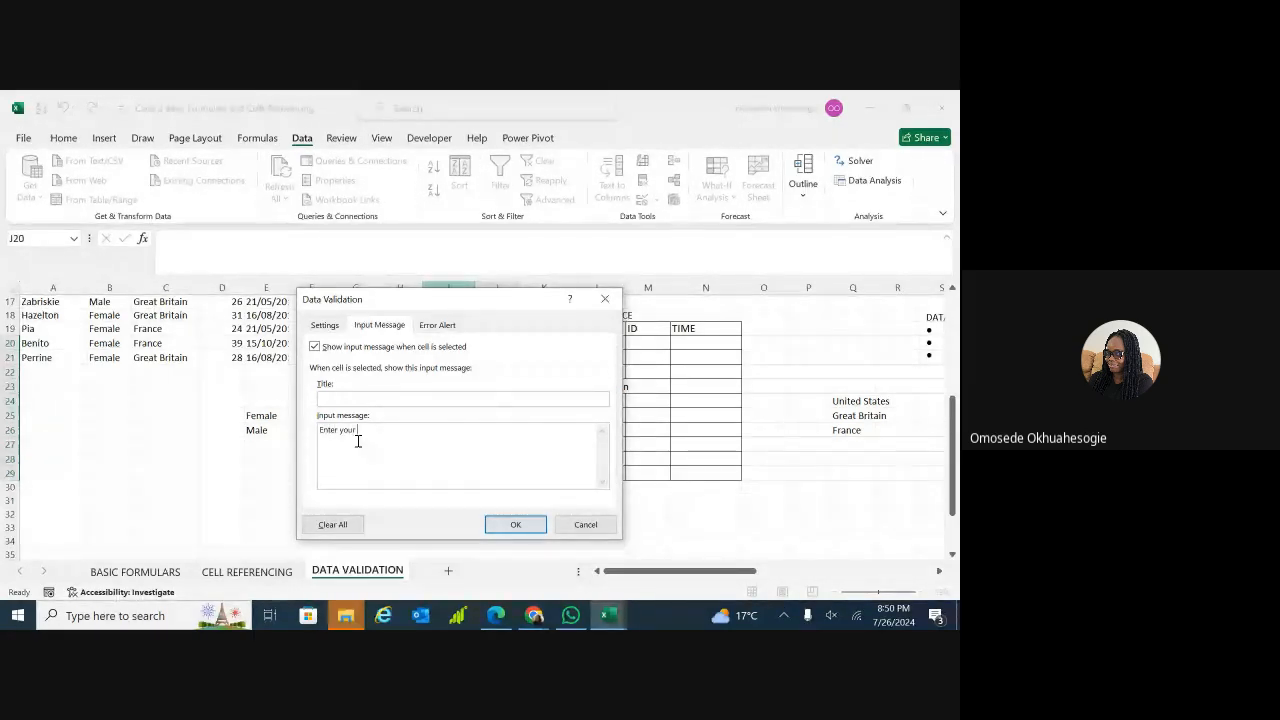
type(" Surnam")
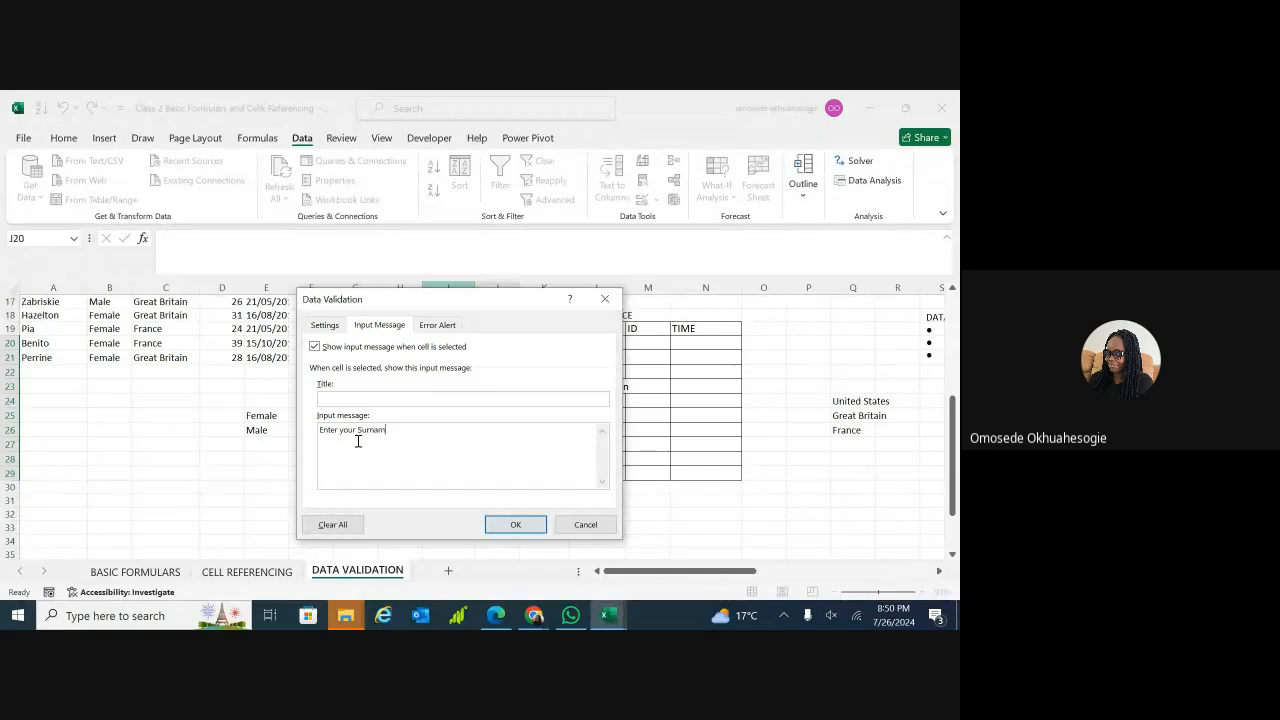
type("e")
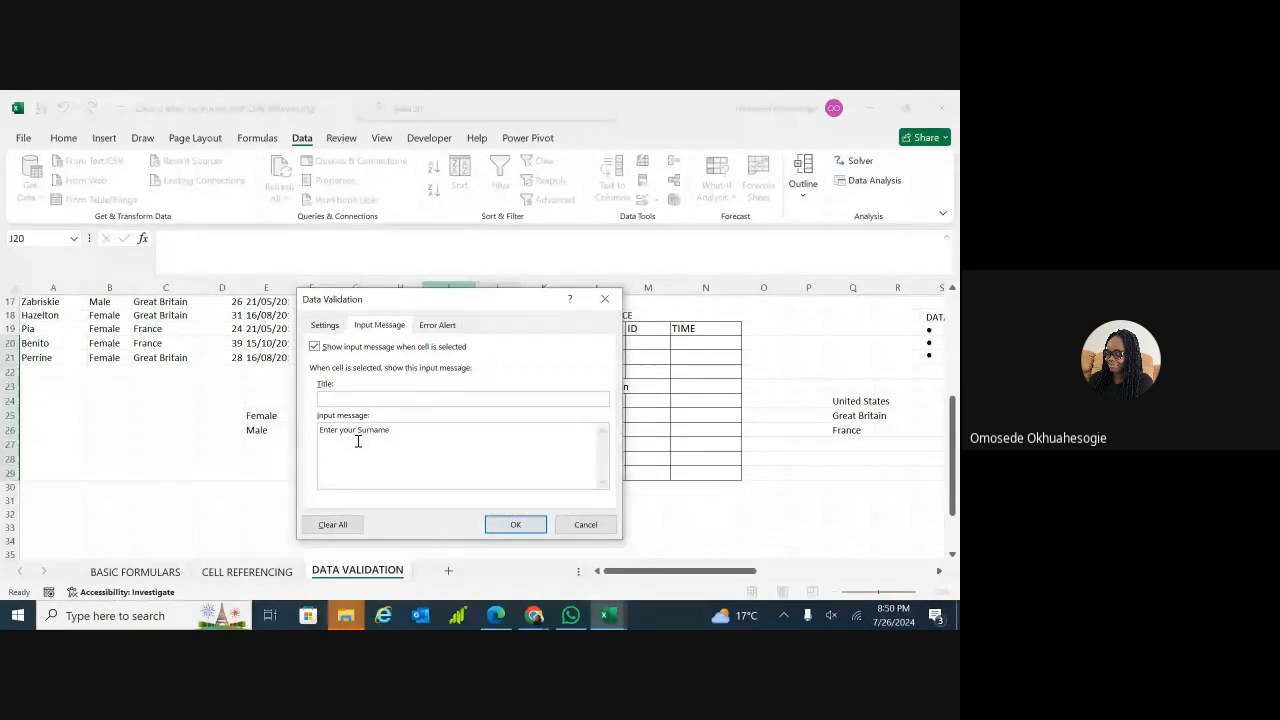
- Set the NAME validation's error message to "The length of your name must fall within this range ( min 2 letters, max 6 letters)"
left_click(433, 326)
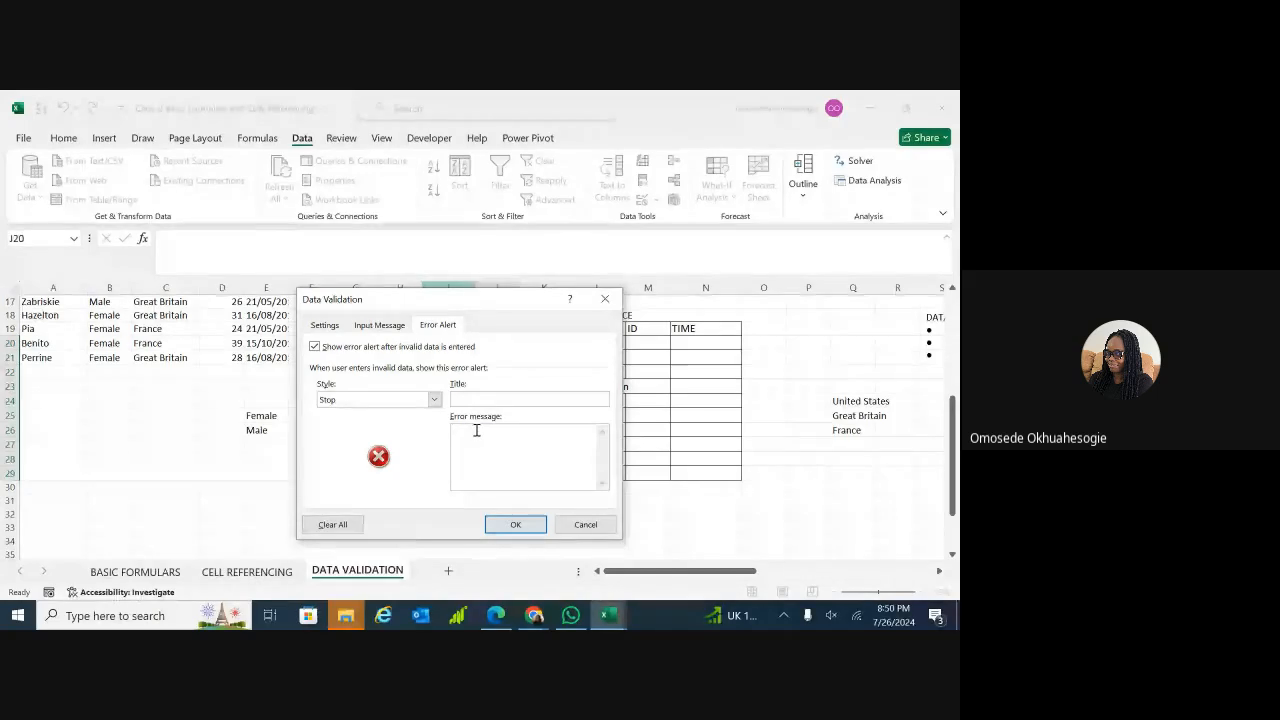
type("The leng")
key("BackSpace")
key("BackSpace")
type("g")
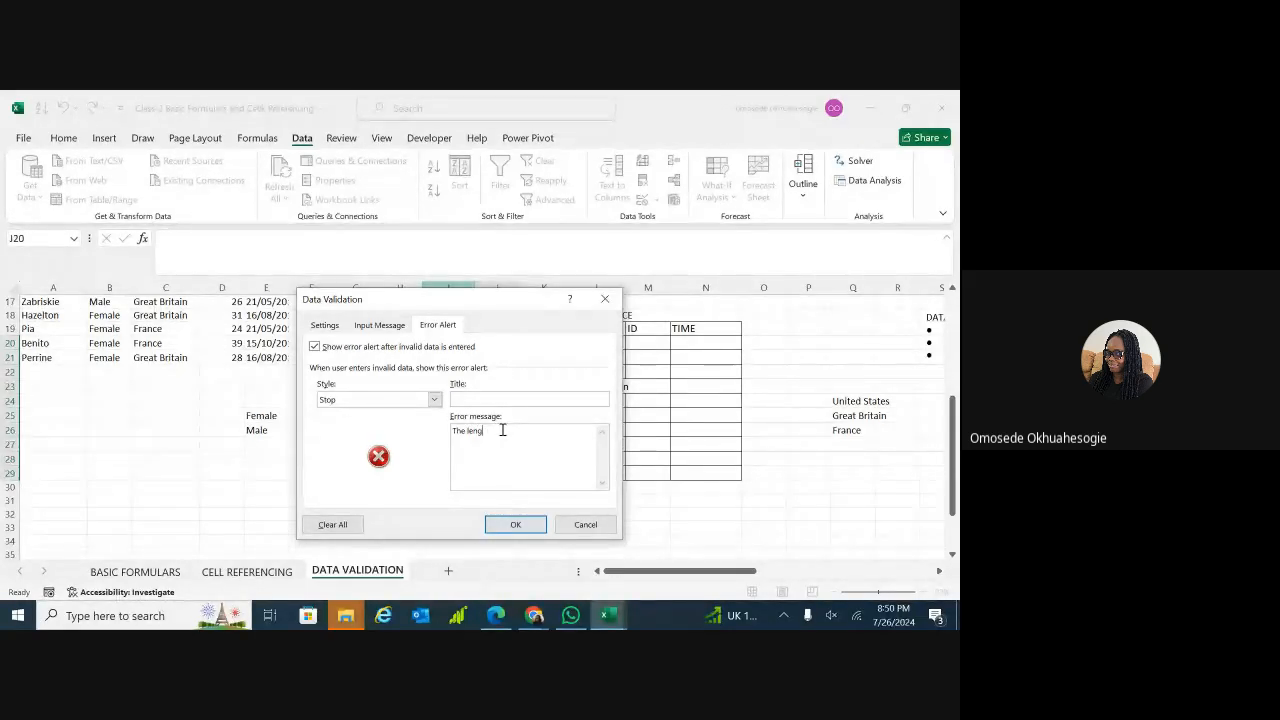
type("th of")
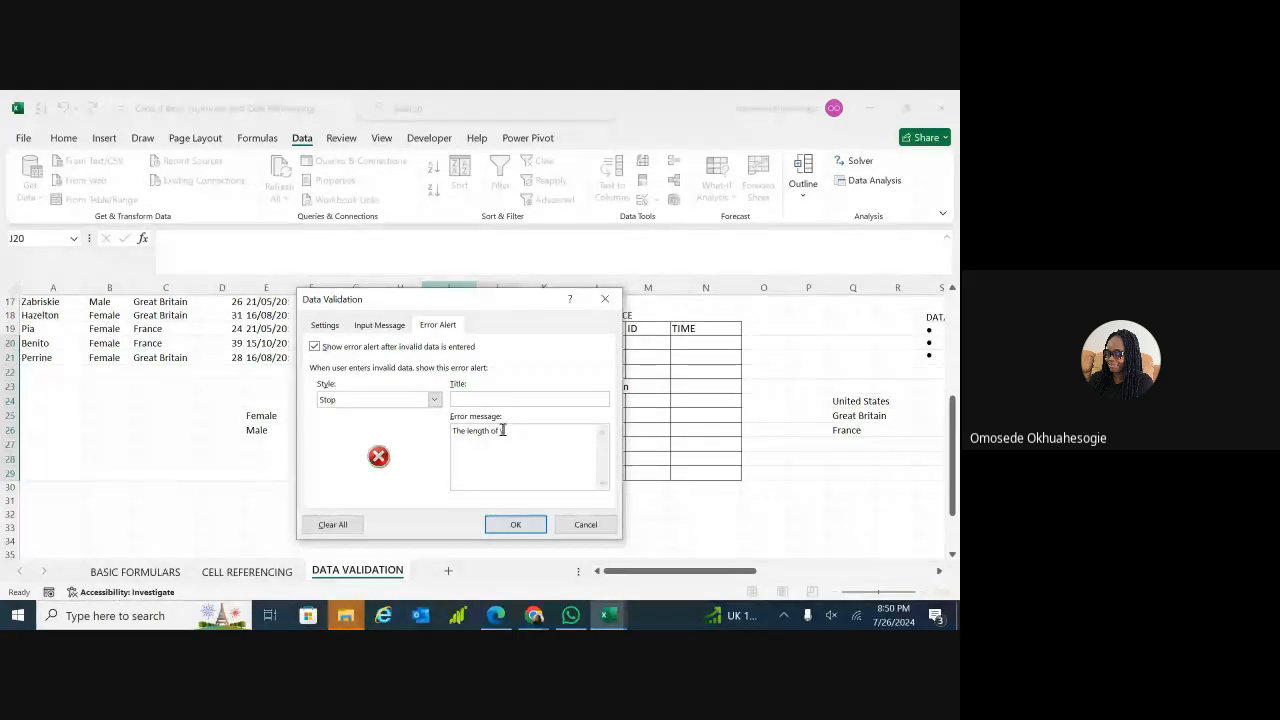
type(" your ")
type("na")
type("me must fa")
type("l")
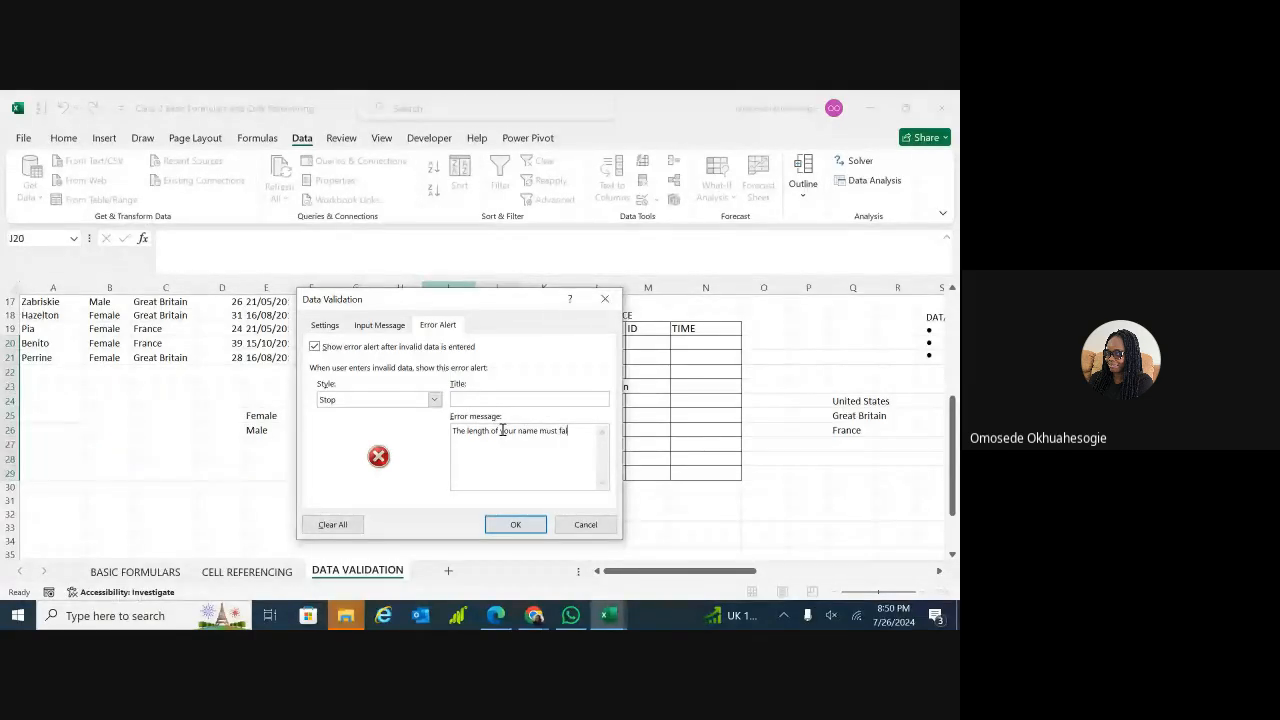
type("l withing")
key("BackSpace")
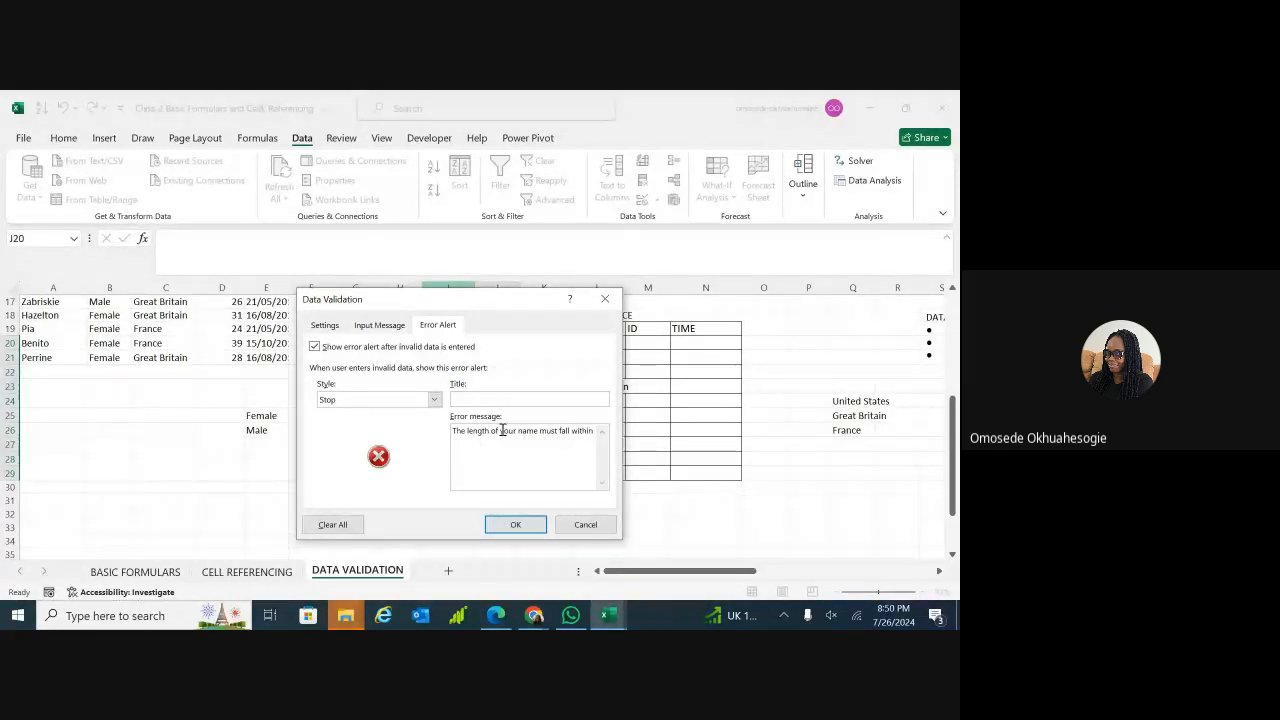
type("this range")
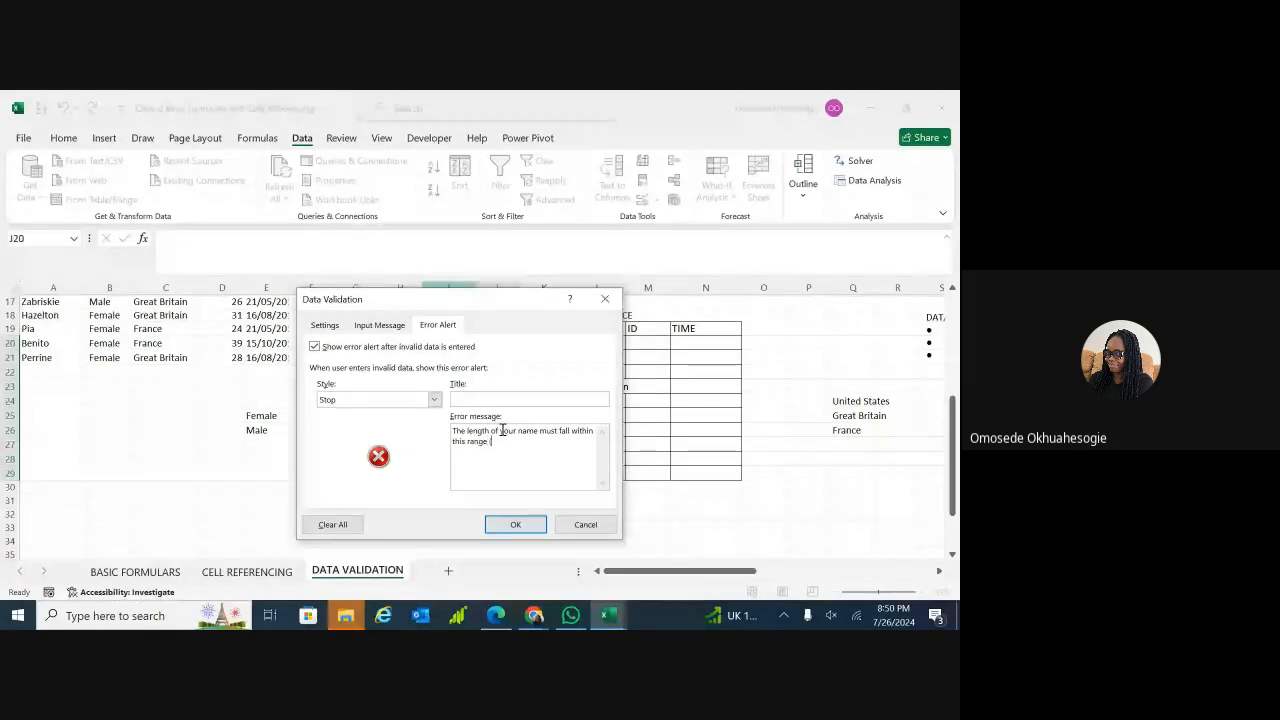
type(" ( min ")
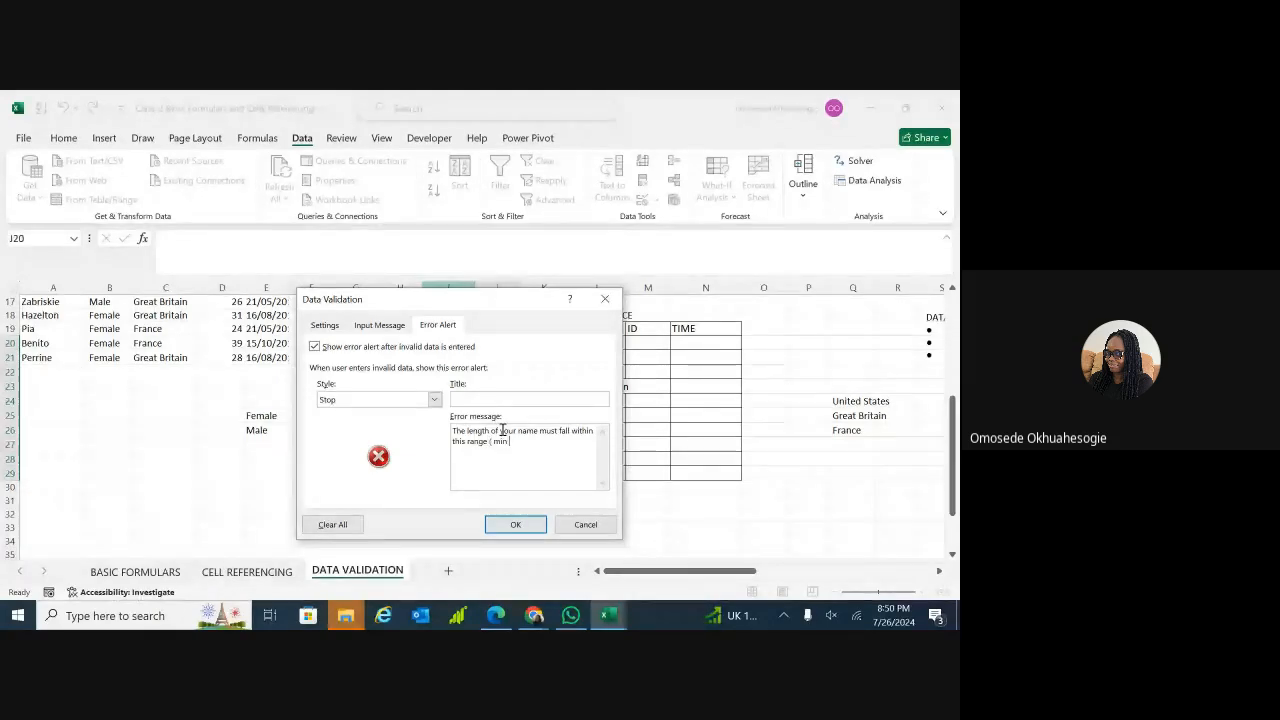
type("2 lett")
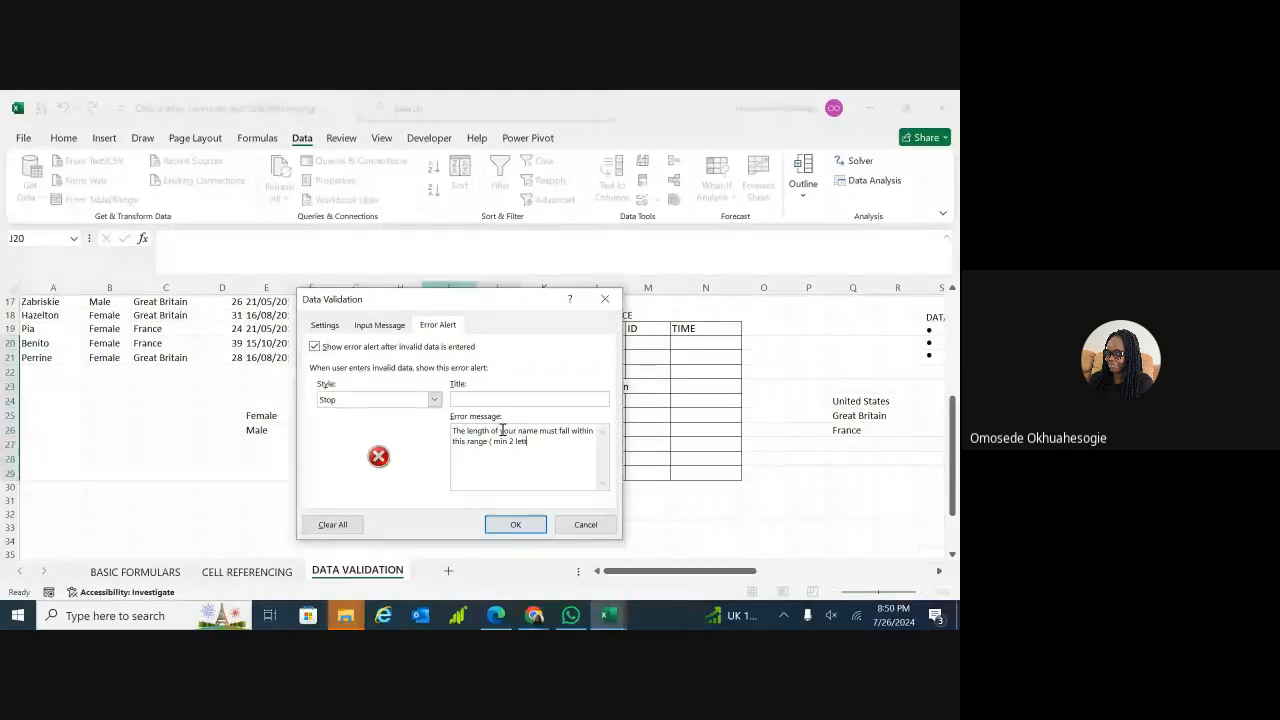
type("ers")
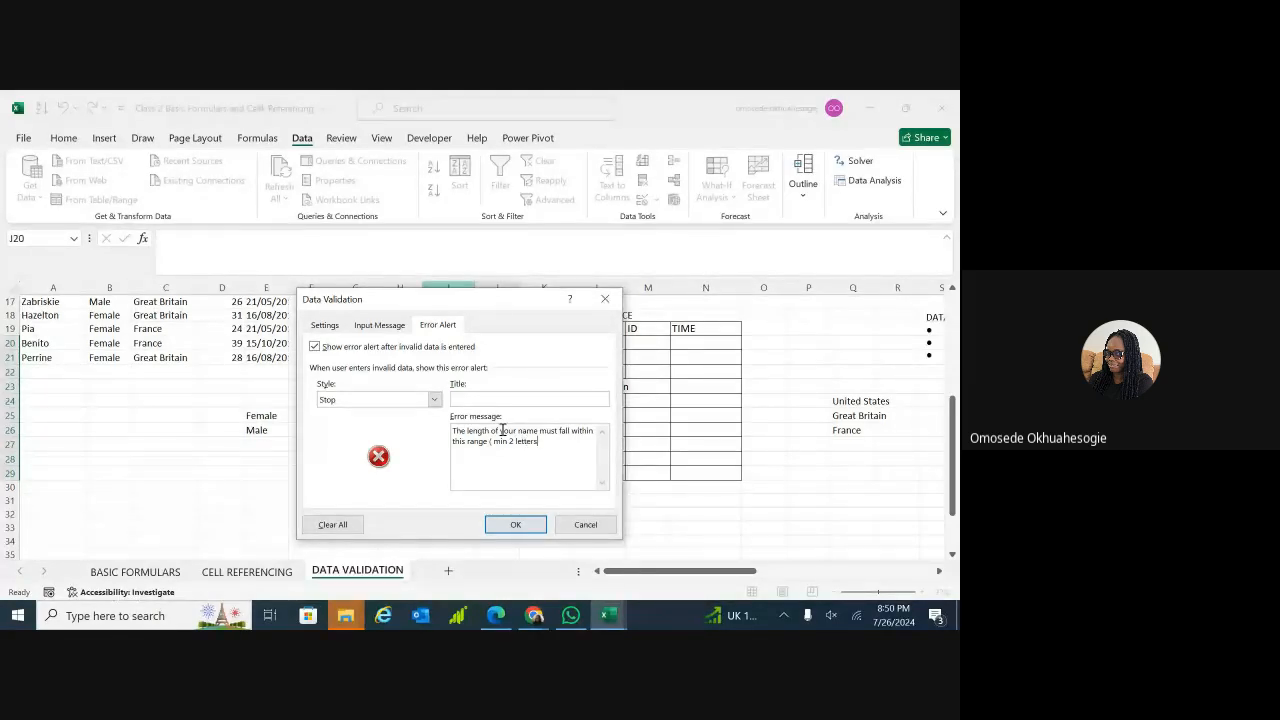
type(", max ")
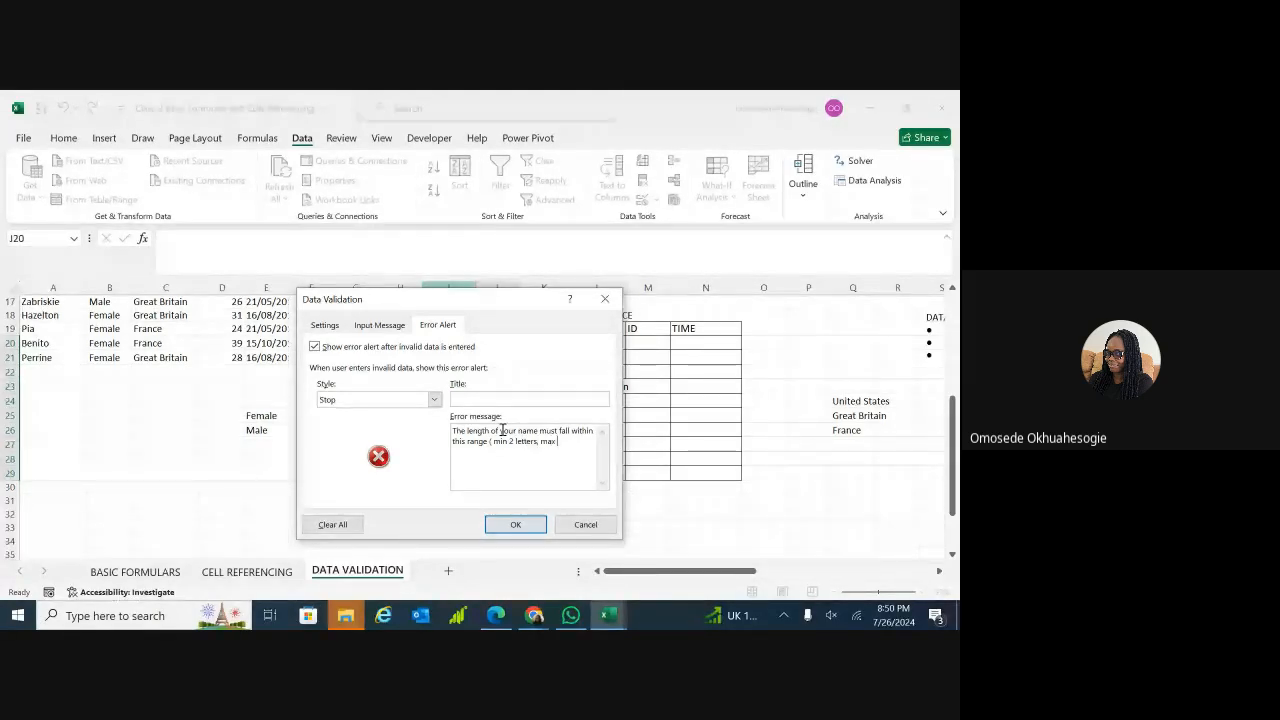
type("6 letters)")
- Switch the NAME error alert style to Warning and finally to Information, and apply the validation to the NAME cells
left_click(434, 400)
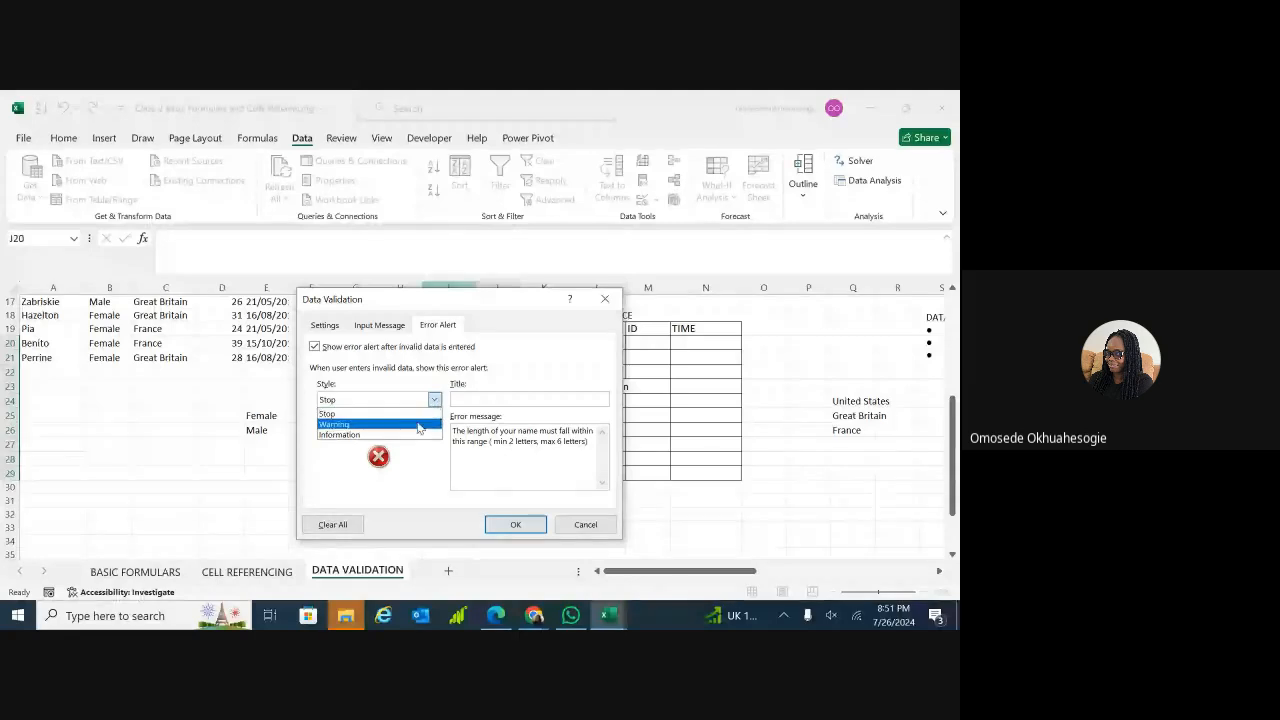
left_click(419, 425)
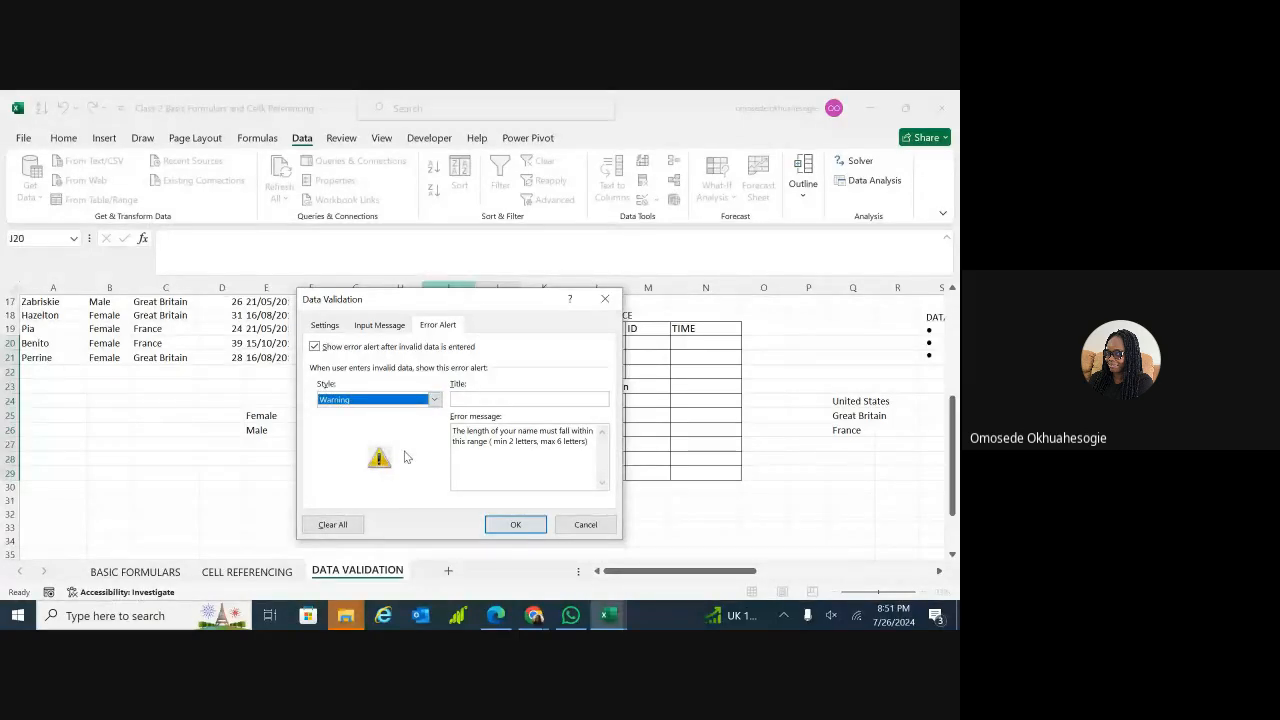
left_click(435, 400)
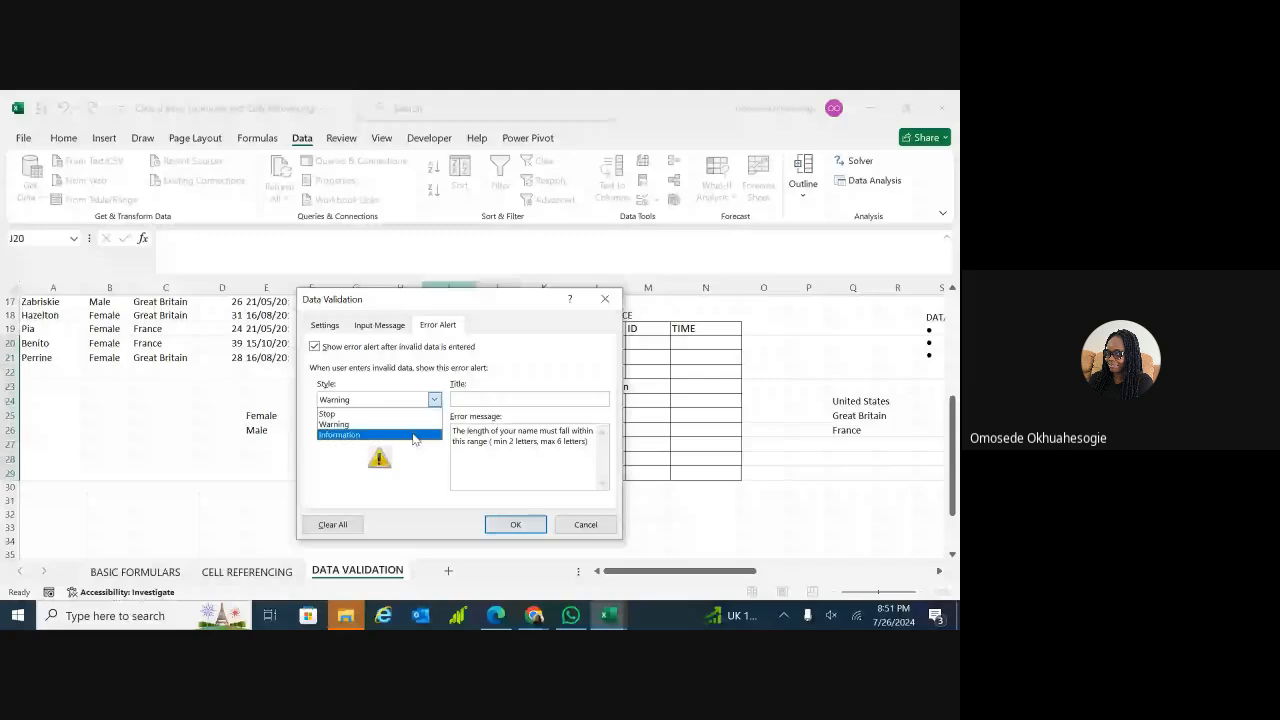
left_click(414, 436)
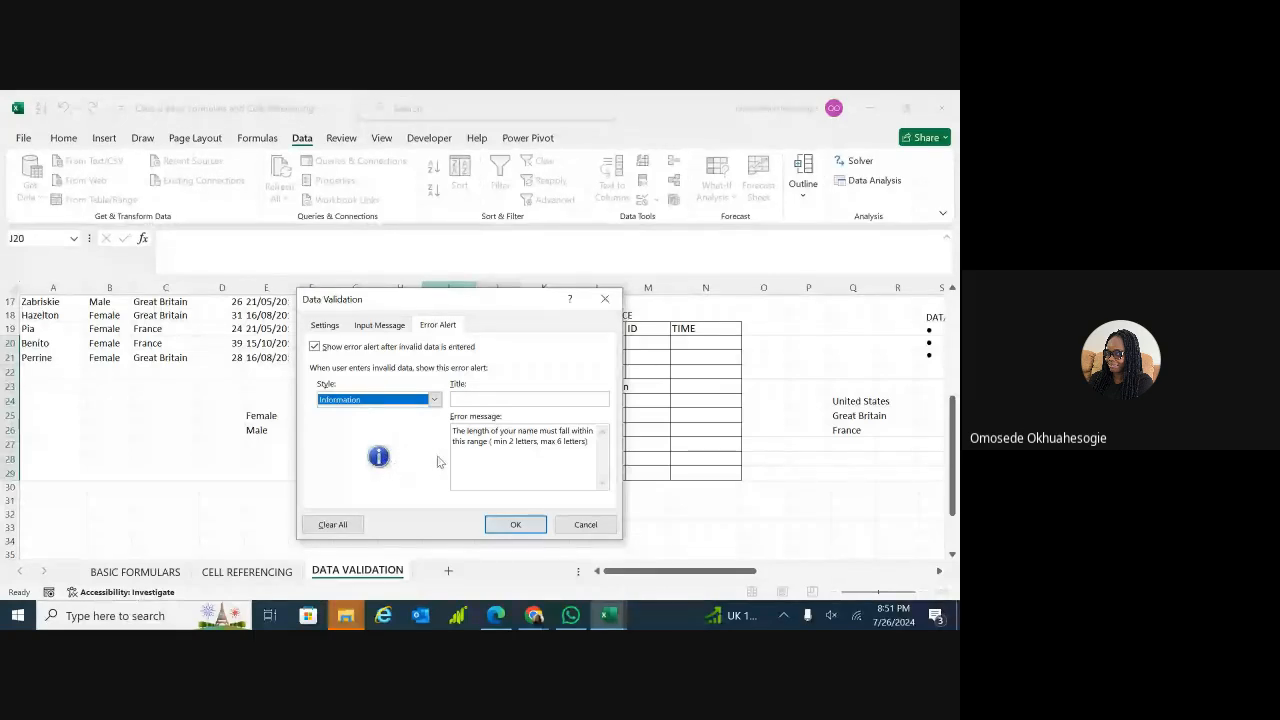
left_click(515, 526)
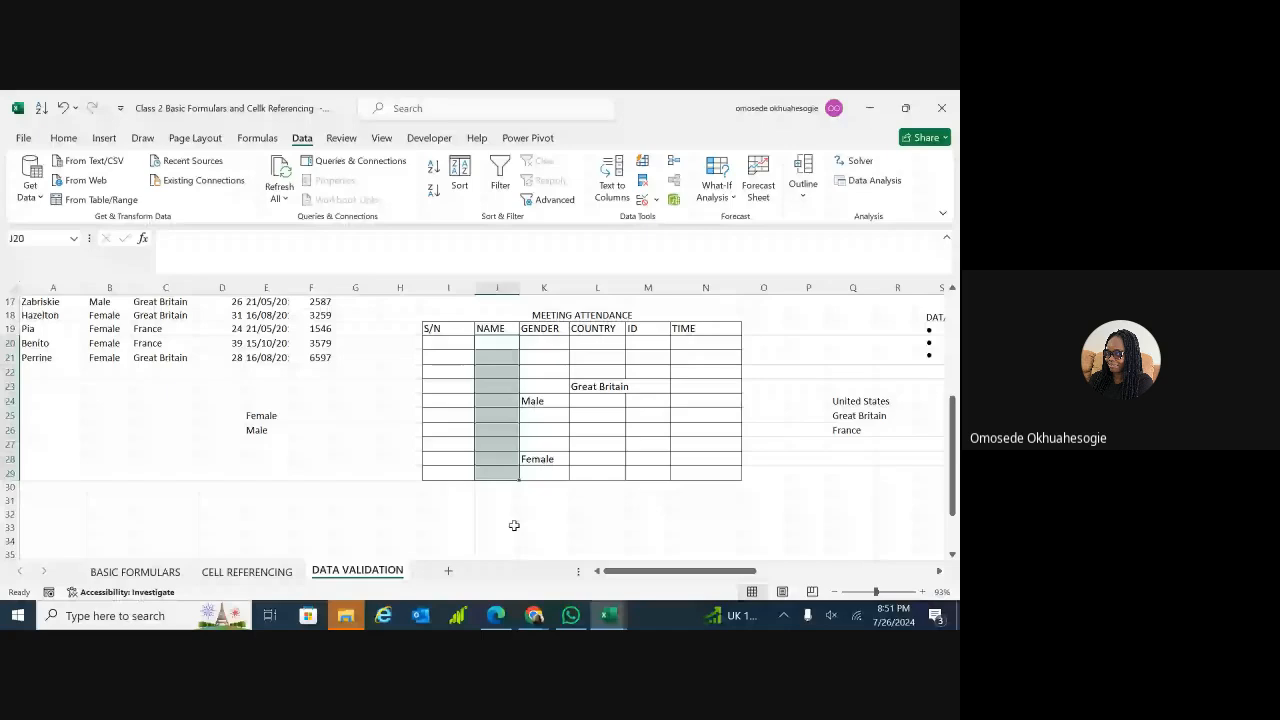
- Test the NAME length rule by trying to enter a seven-letter surname in cell J20, and dismiss the alert
double_click(502, 343)
double_click(505, 342)
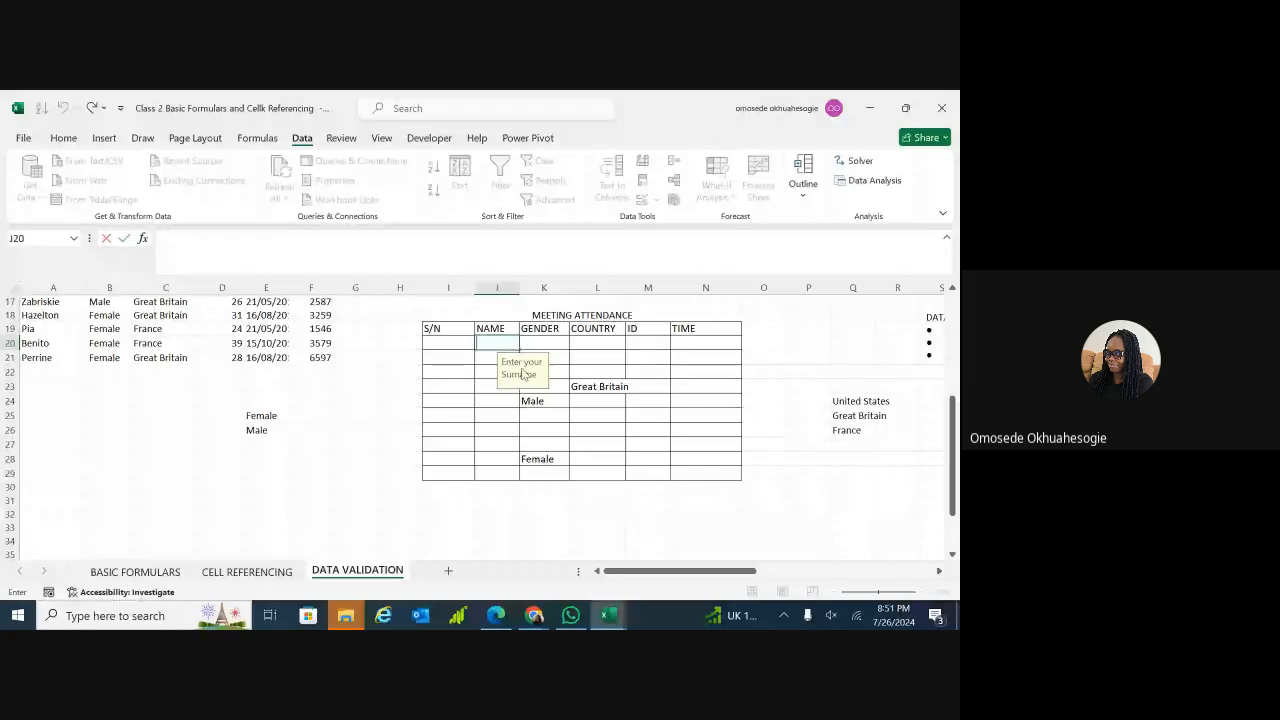
left_click(490, 345)
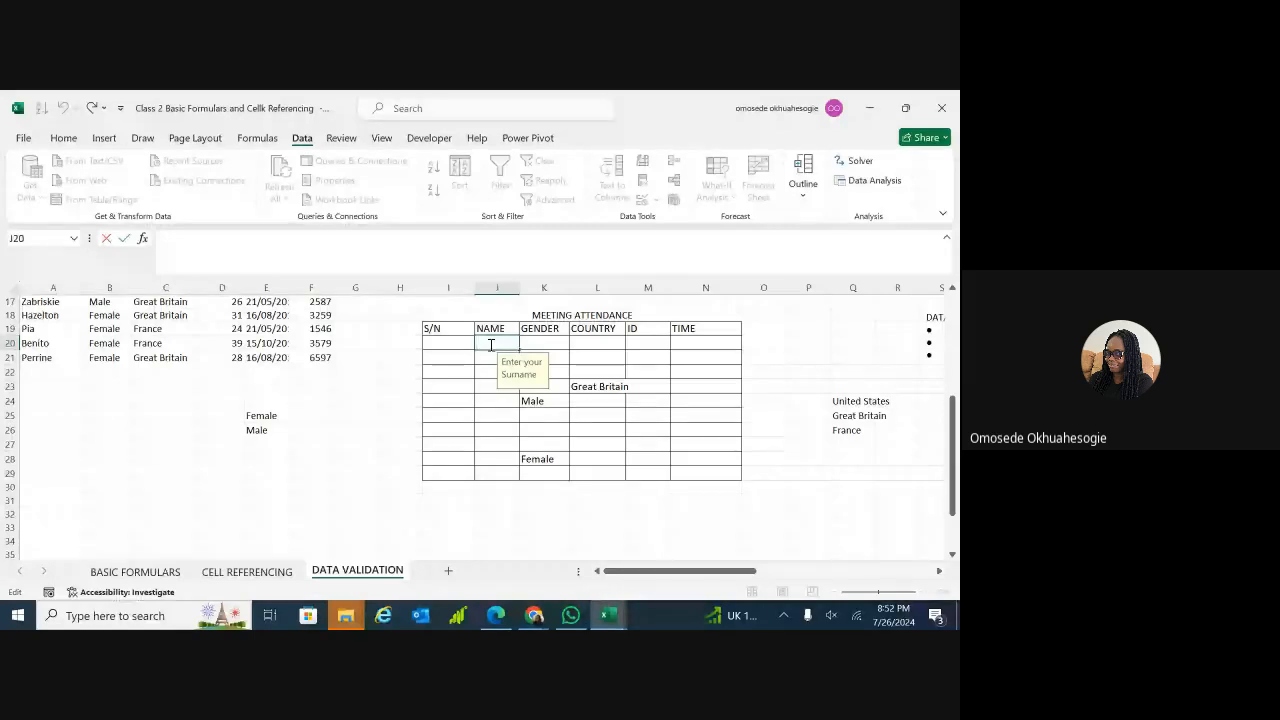
type("C")
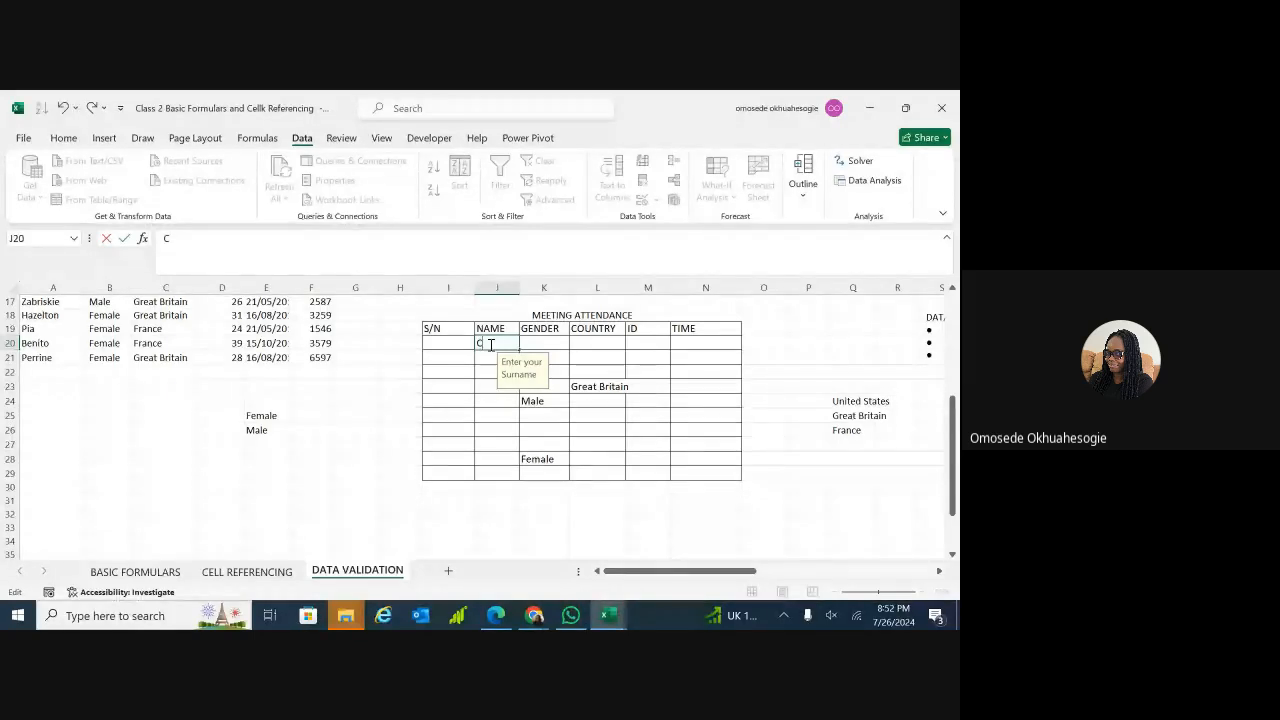
type("o")
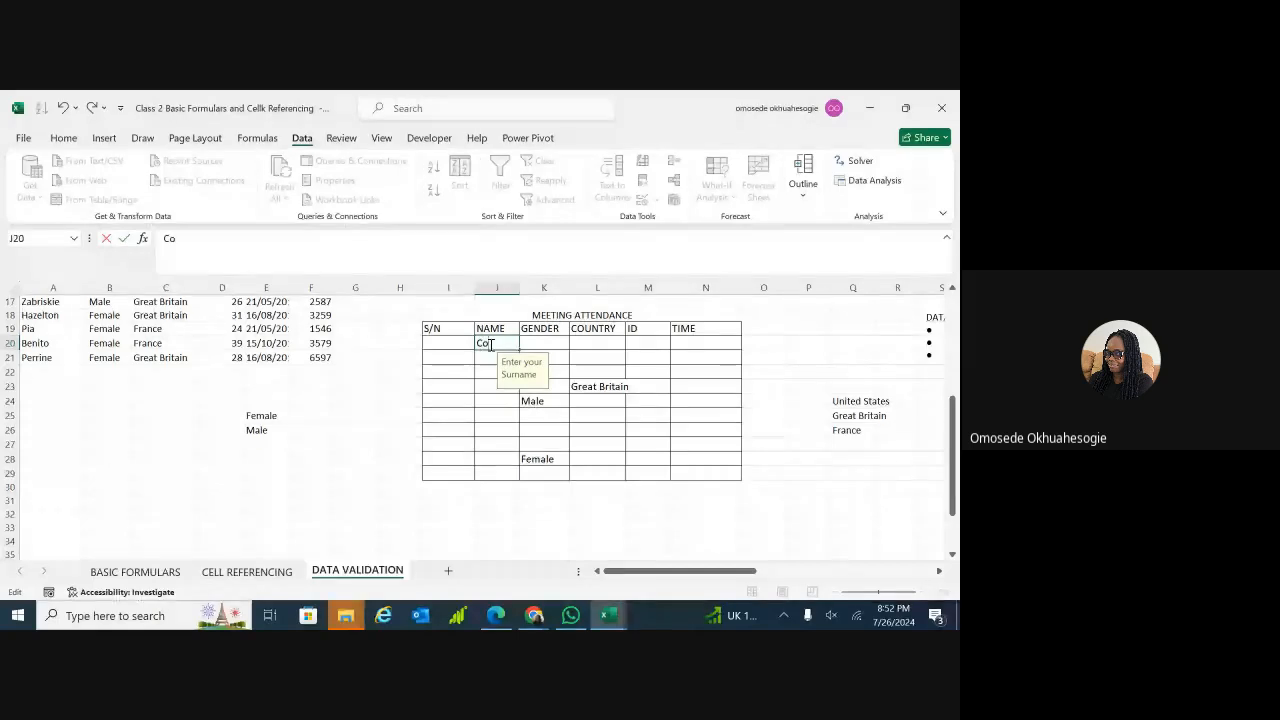
type("llins")
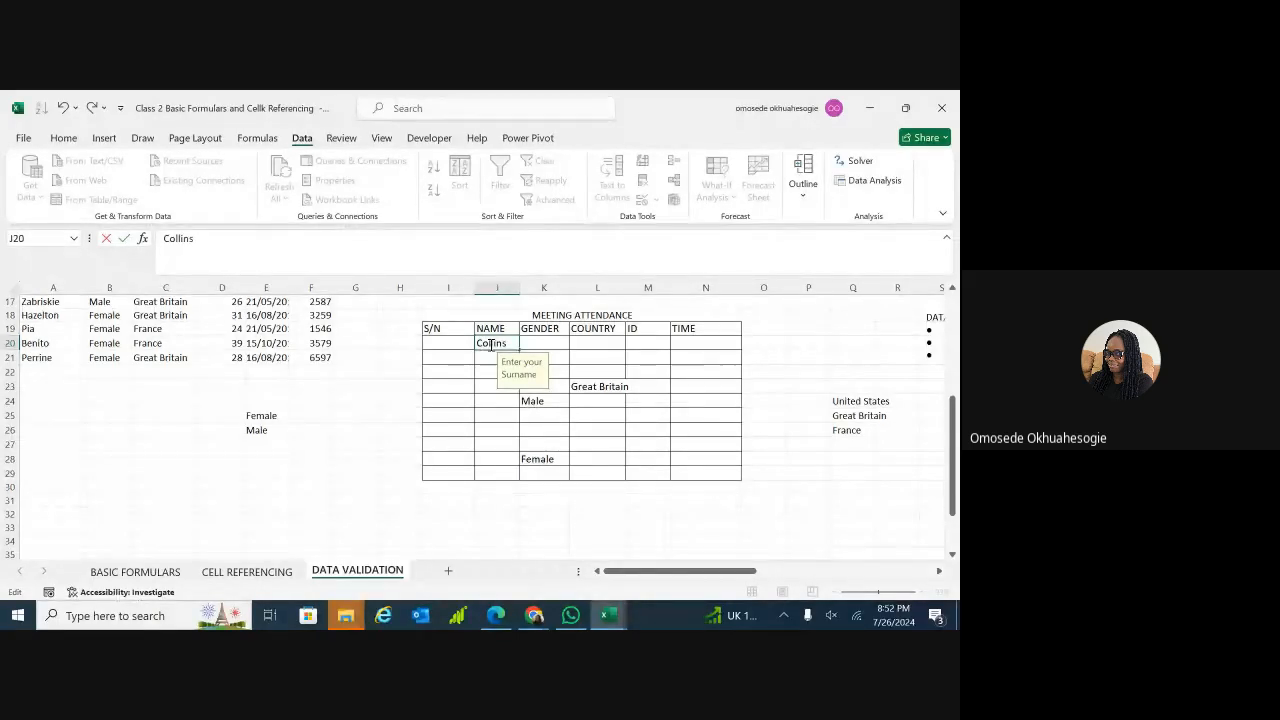
key("Return")
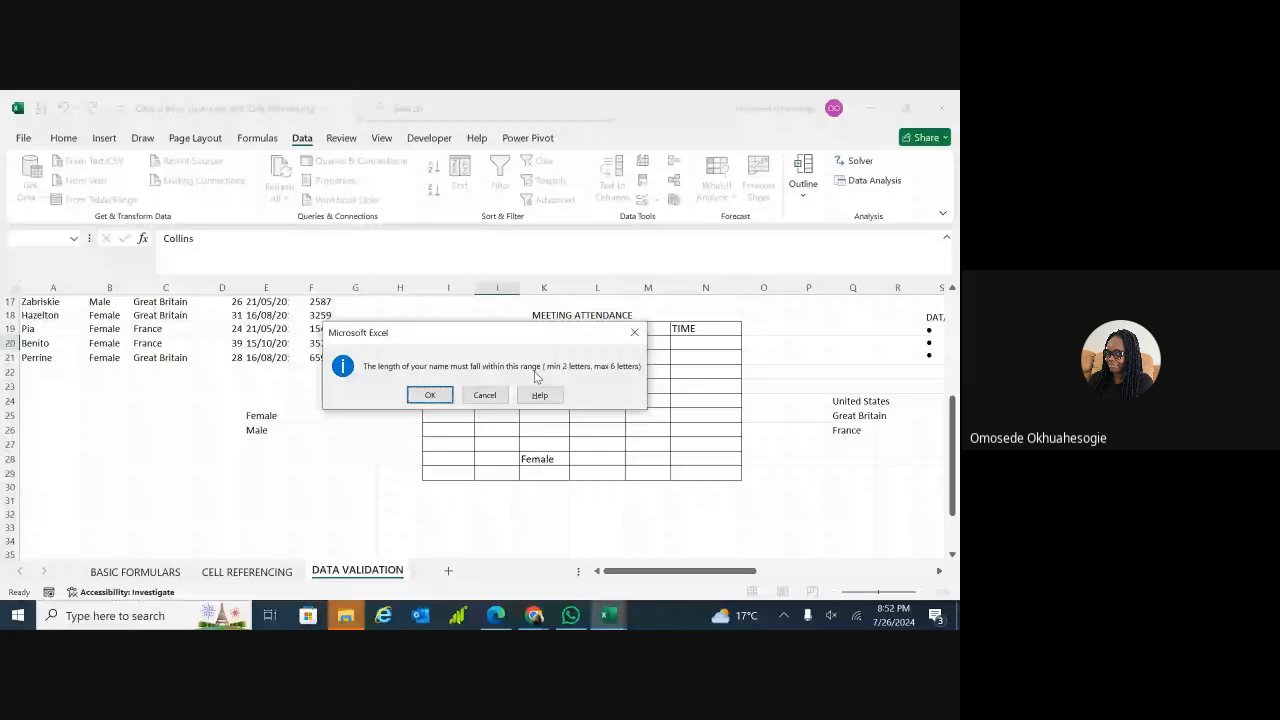
left_click(634, 332)
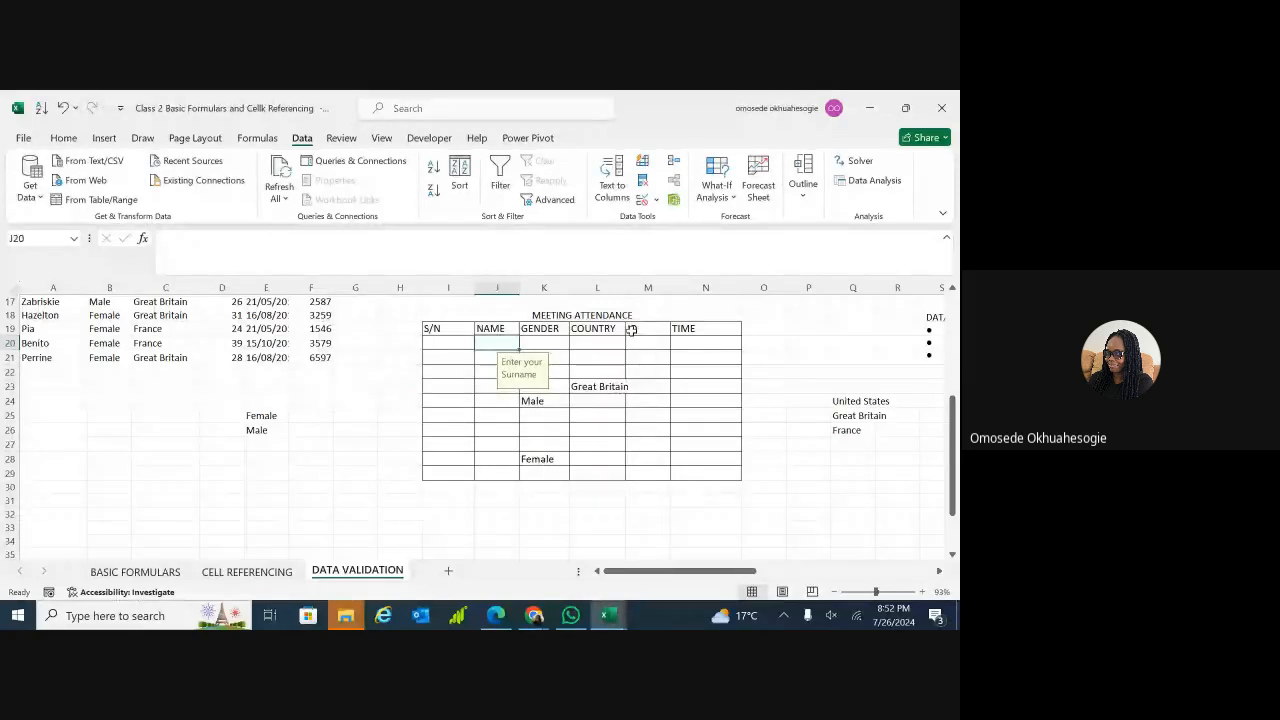
- Enter a four-letter name in NAME cell J22 to test the length rule with a valid entry
left_click(488, 375)
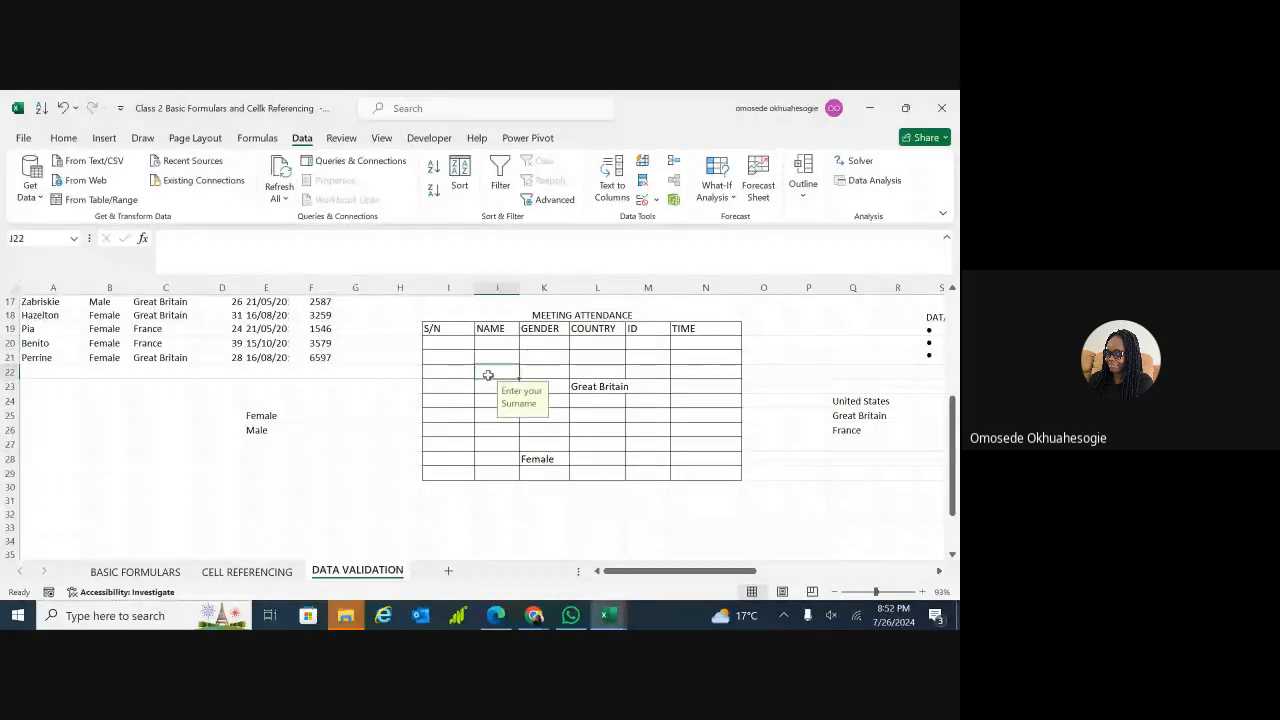
double_click(488, 375)
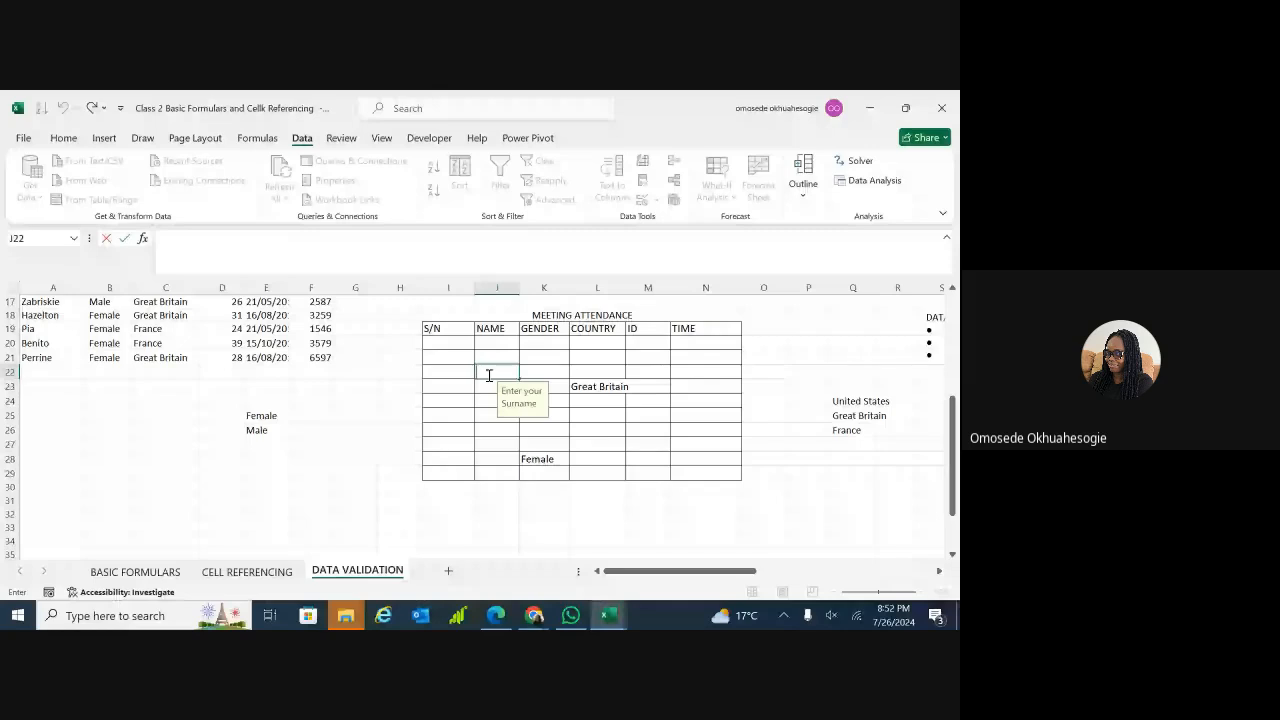
type("Tega")
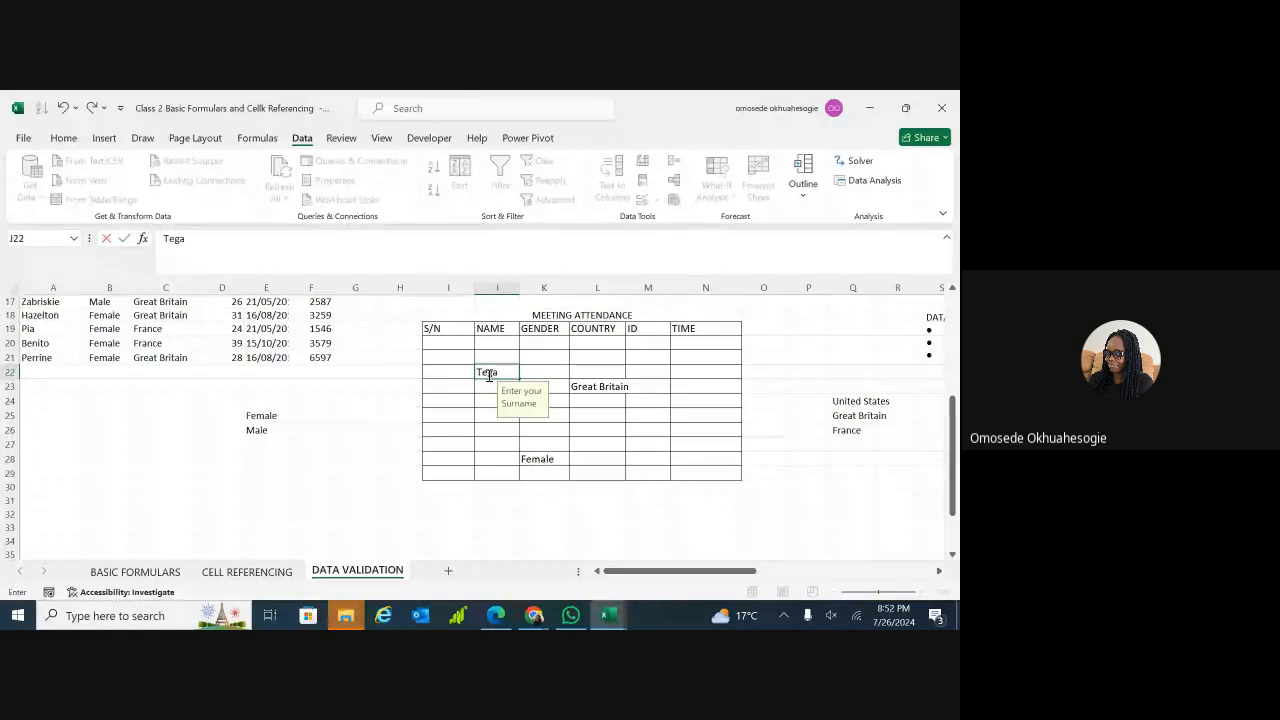
key("Return")
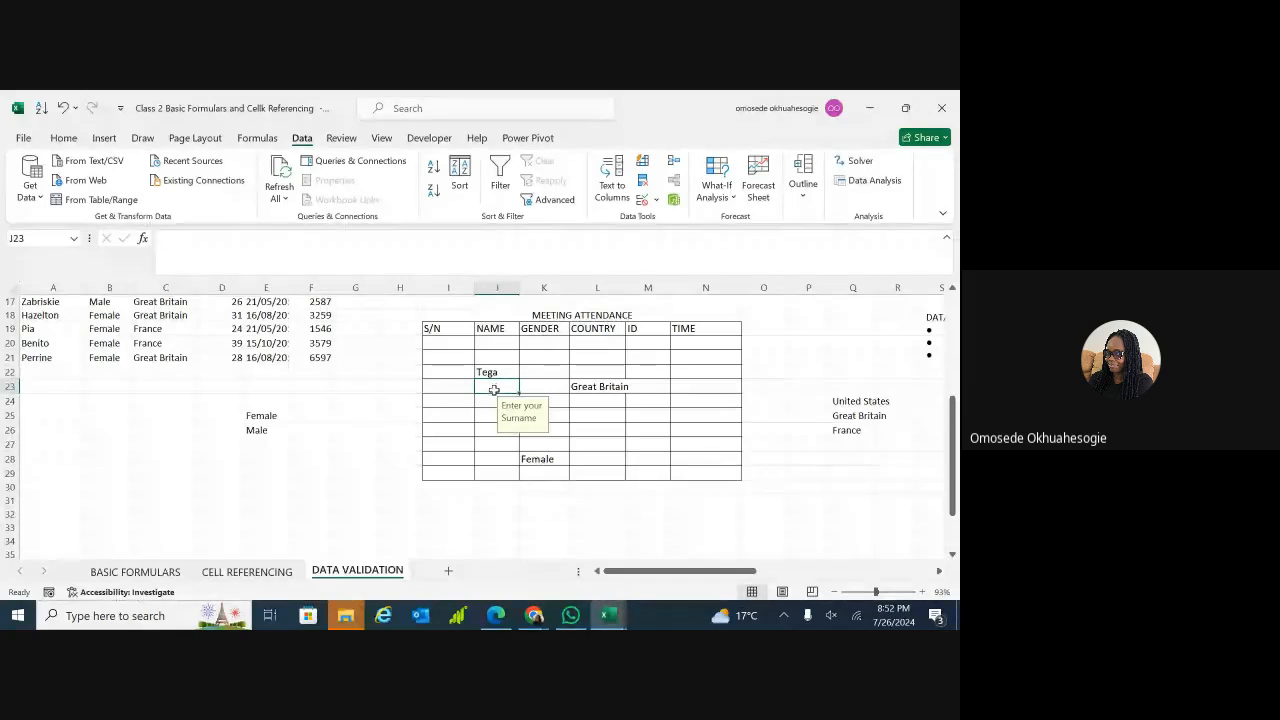
- Enter the two-letter text "bm" in NAME cells J23 and J24 to test the minimum length
double_click(494, 390)
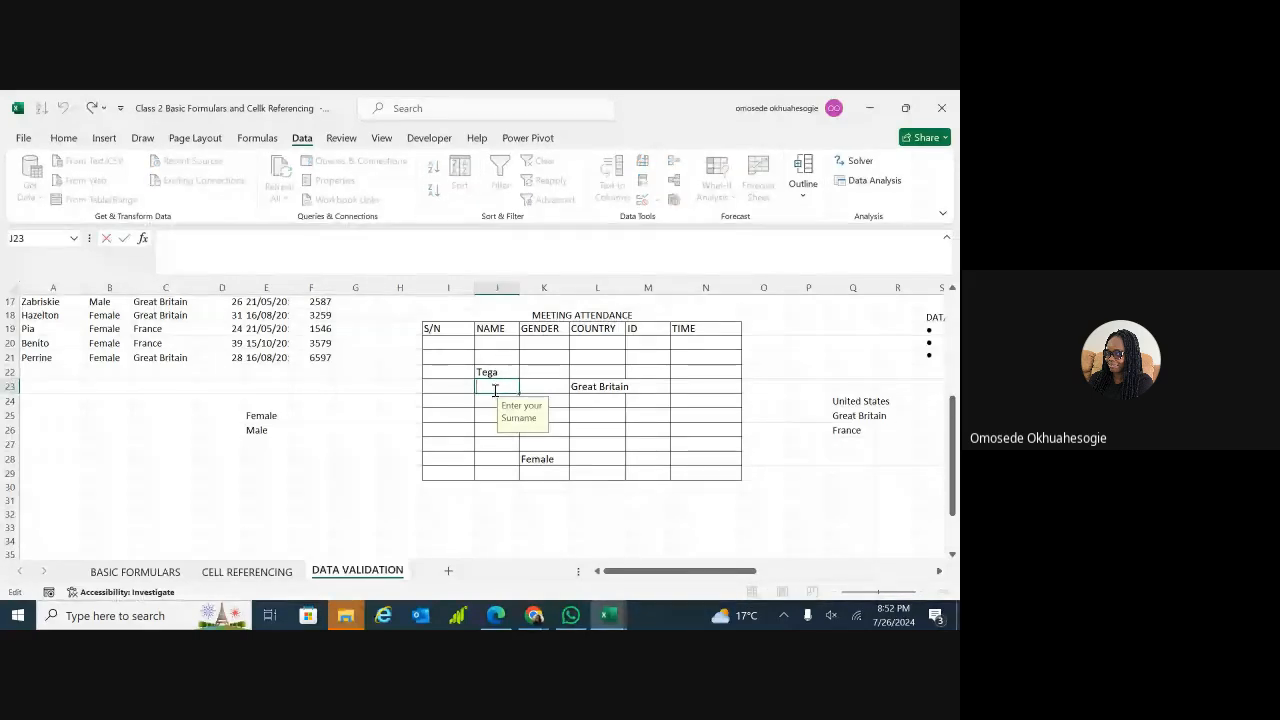
type("bm")
key("Return")
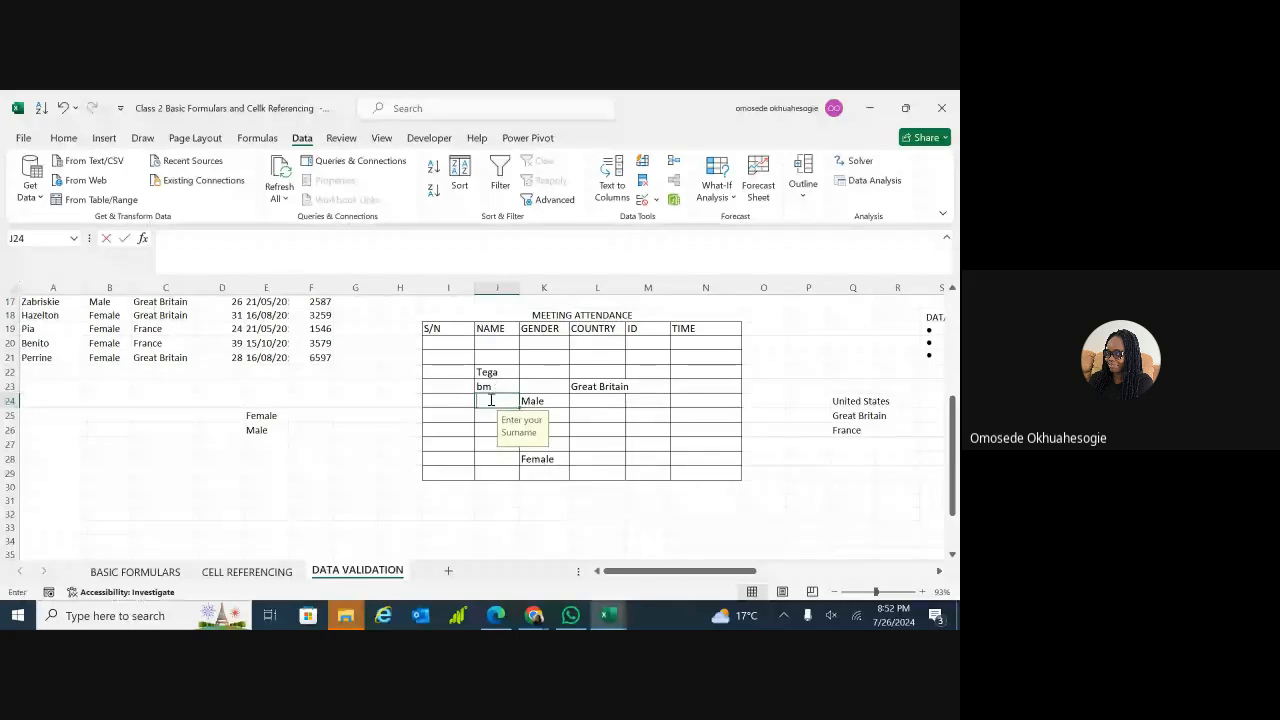
double_click(490, 400)
type("bm")
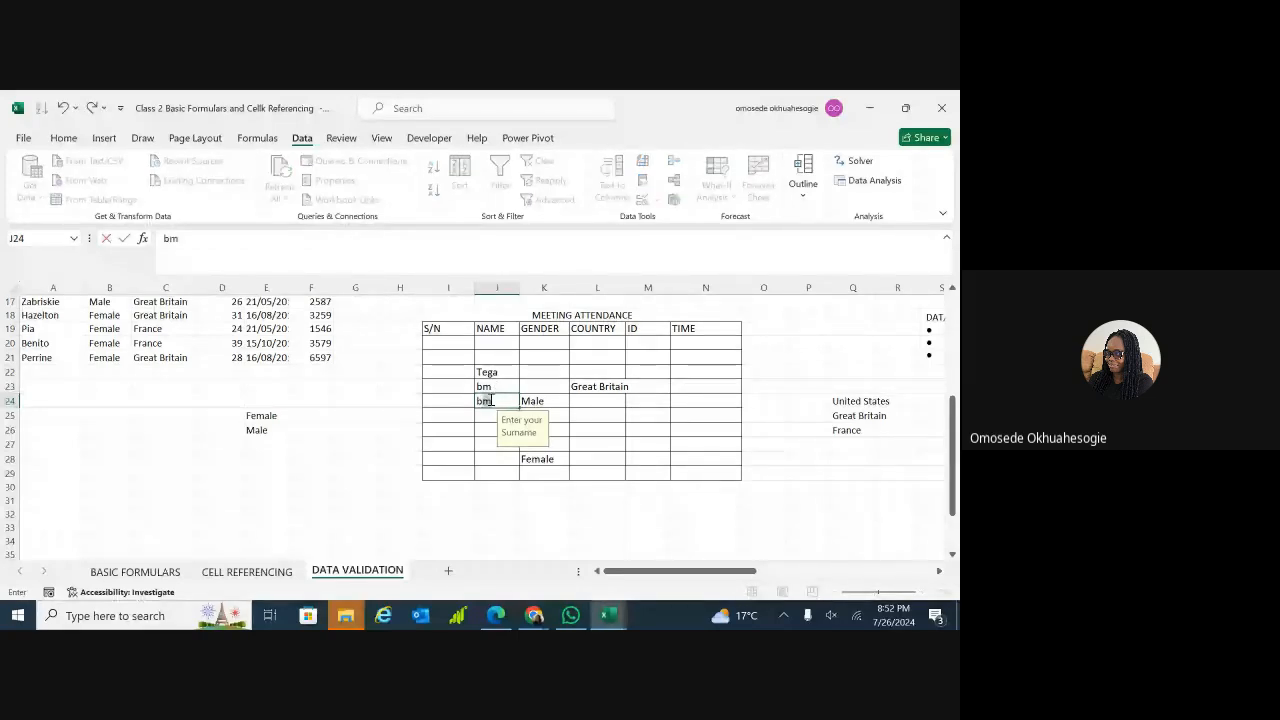
key("Return")
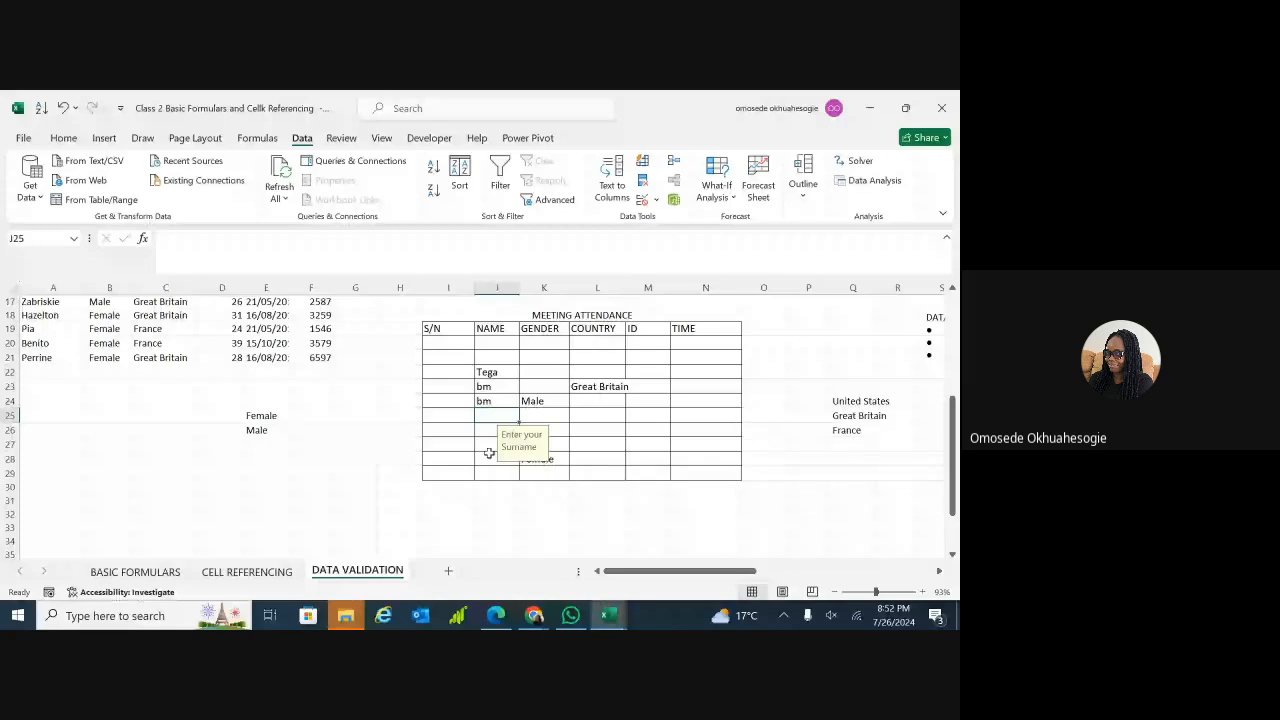
- Test the minimum length by trying to enter the single letter "b" in NAME cell J27, and cancel the entry
left_click(486, 445)
type("b")
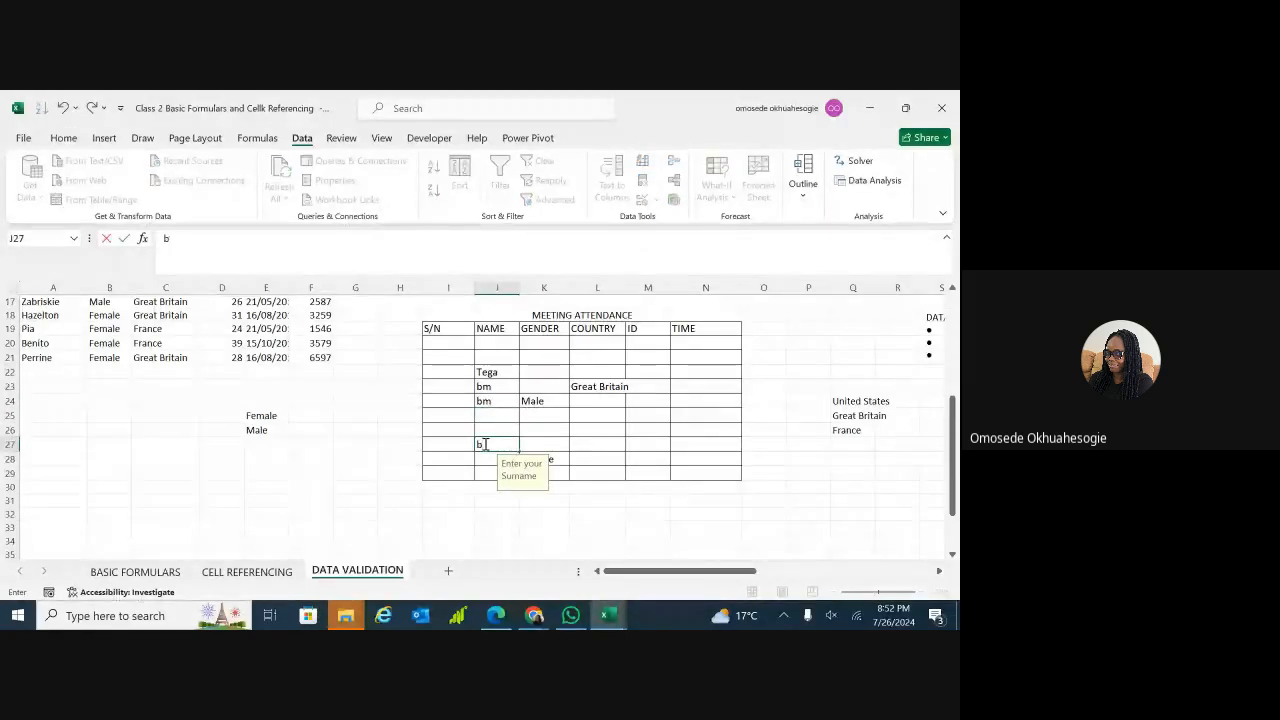
key("Return")
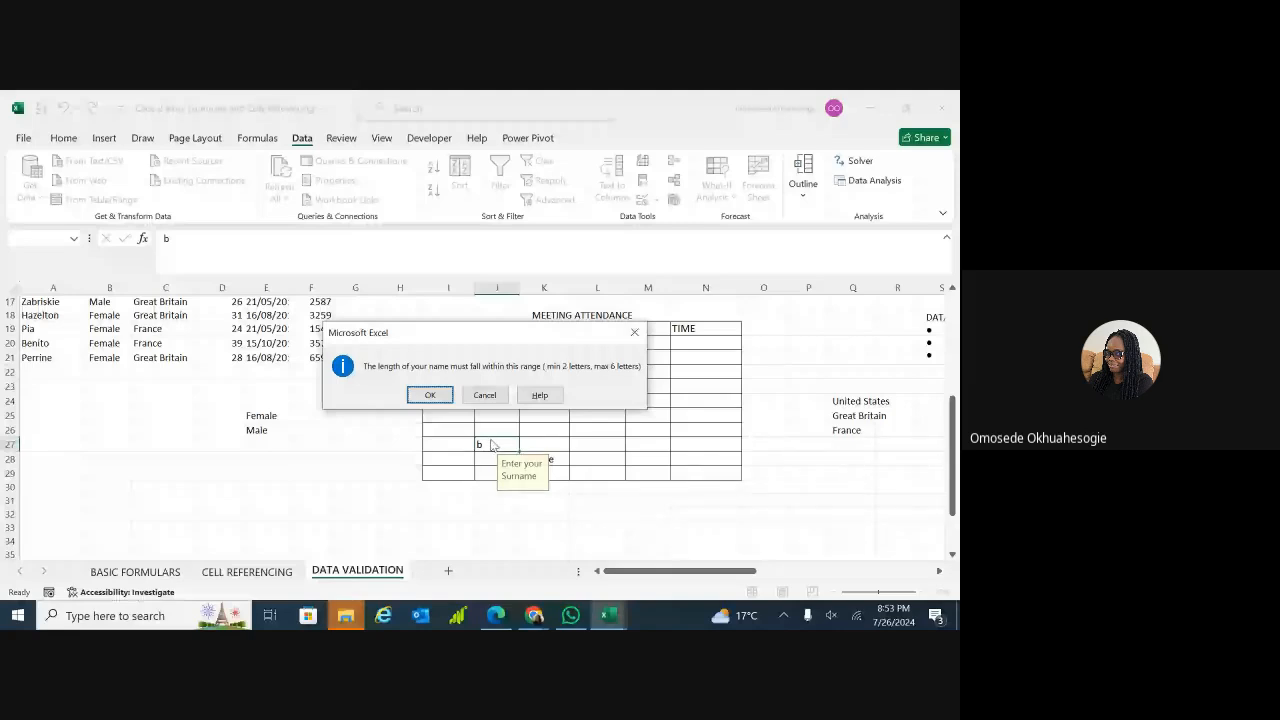
left_click(484, 395)
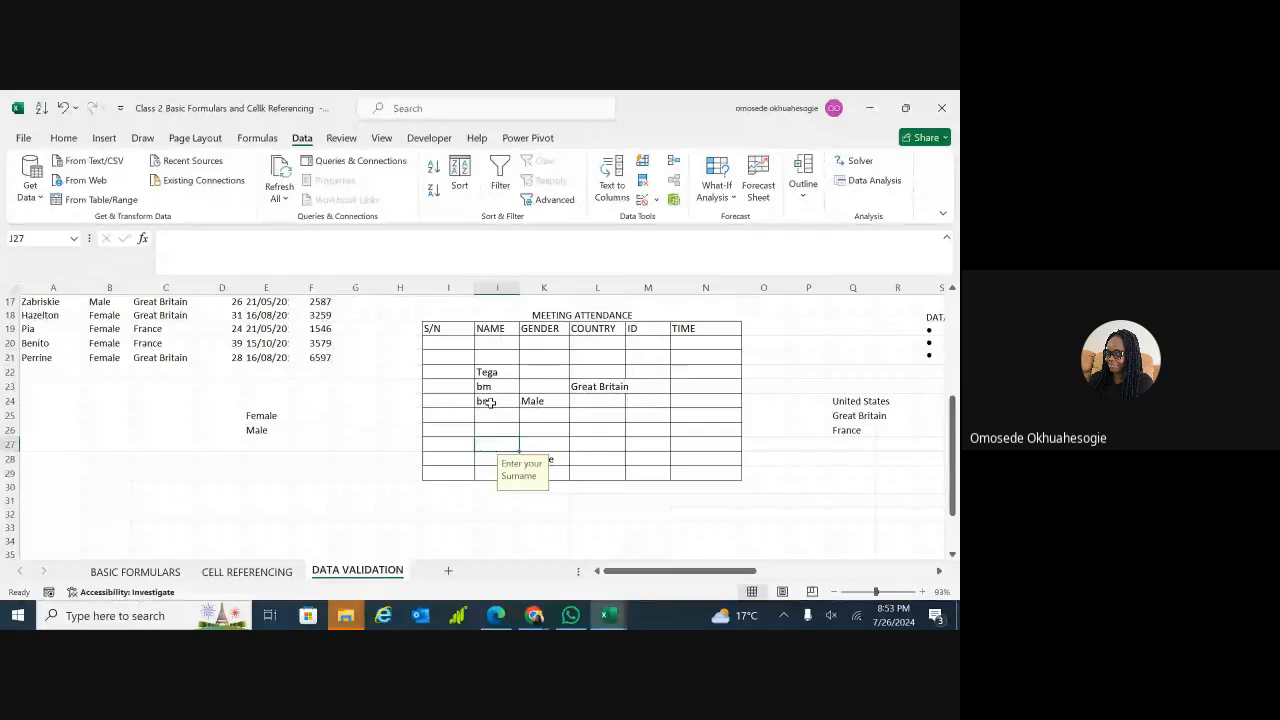
left_click(487, 401)
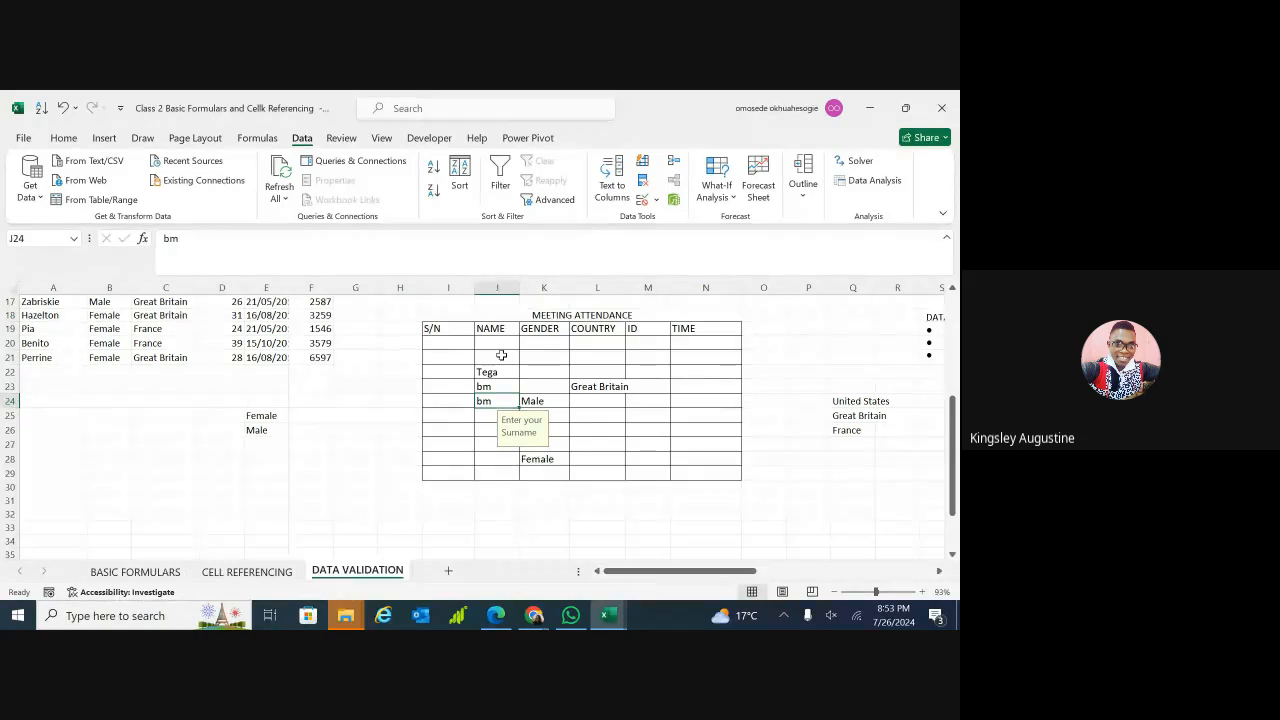
left_click(501, 355)
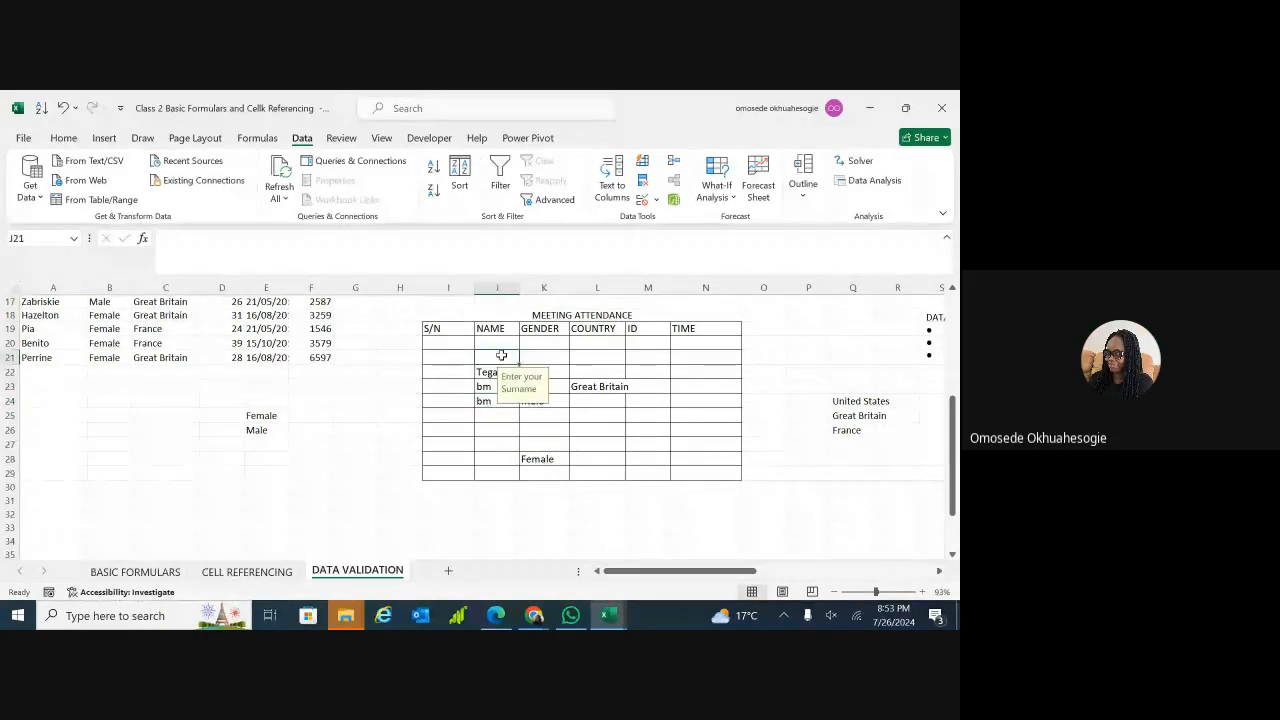
- Test the NAME length rule by entering a seven-letter name in cell J25 and accepting the information alert
left_click(503, 341)
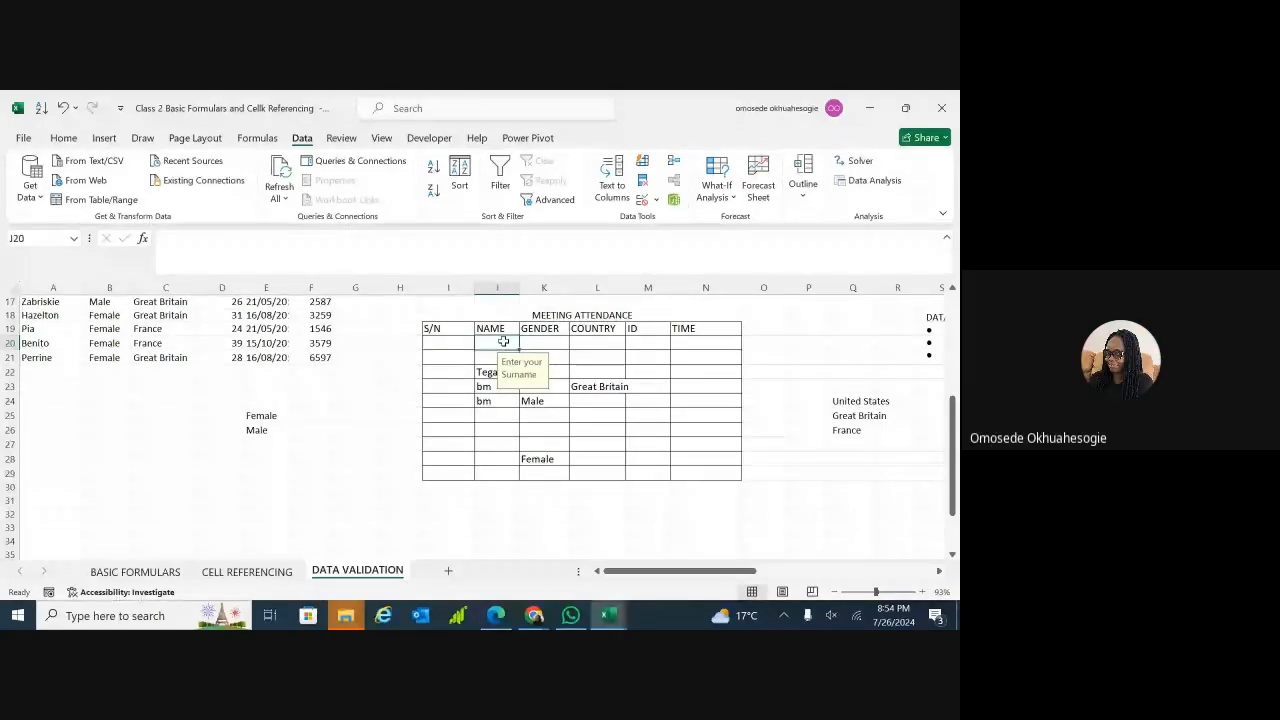
left_click(494, 414)
type("c")
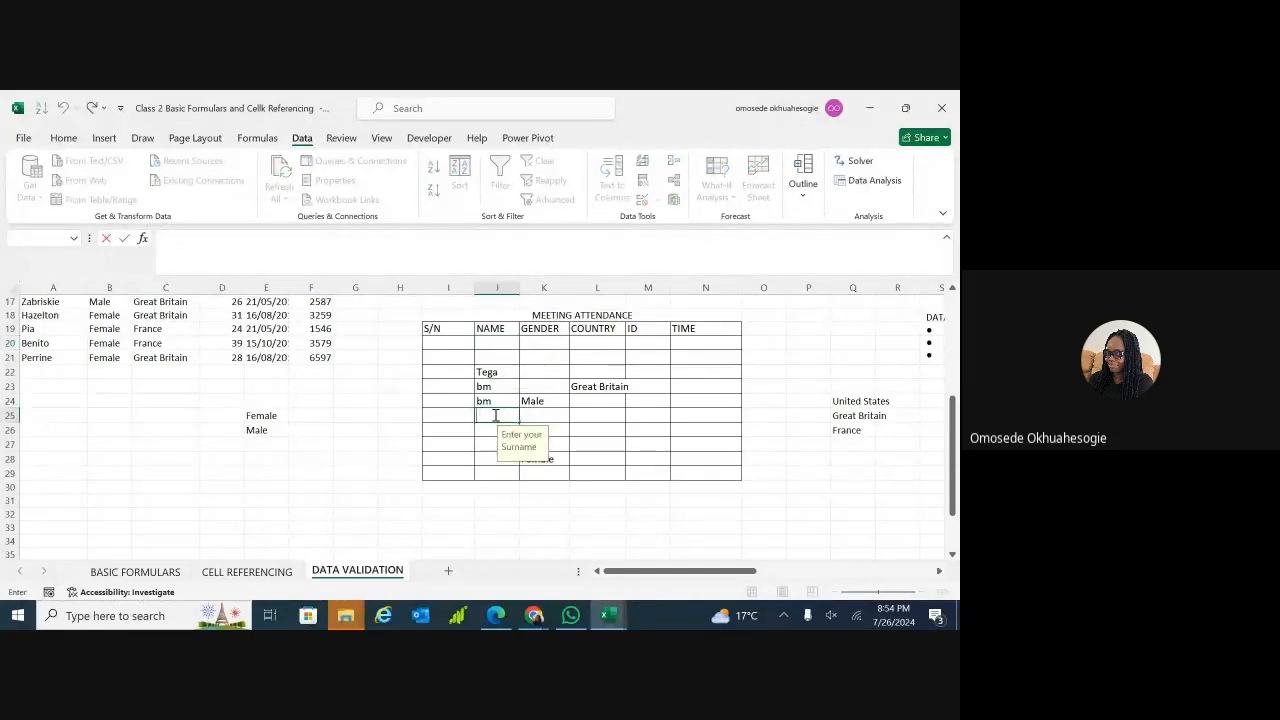
type("ollins")
key("Return")
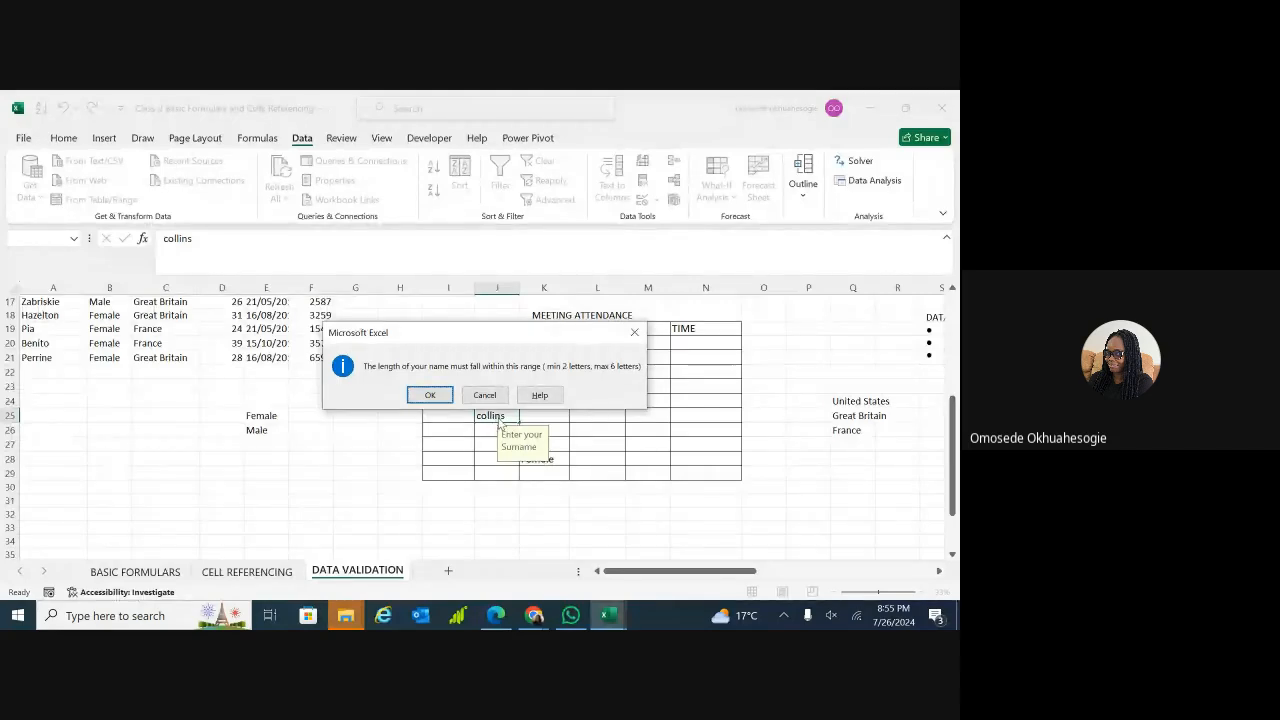
left_click(431, 396)
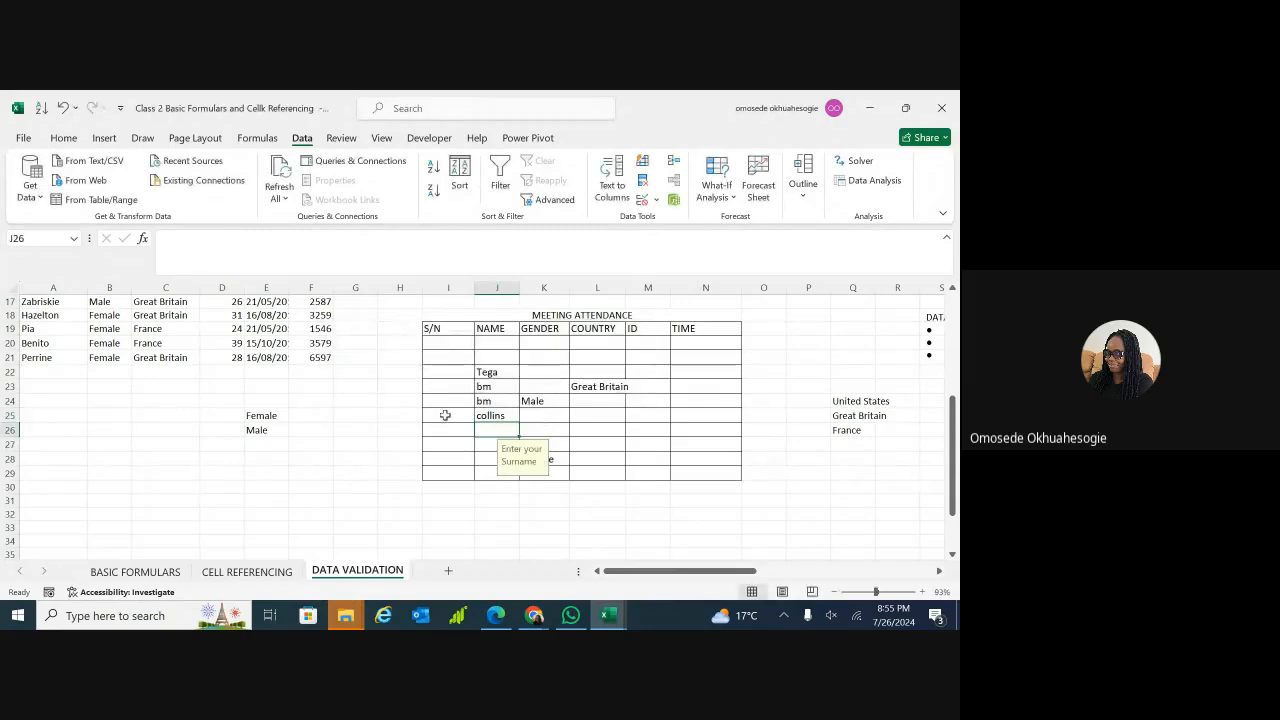
- Clear the seven-letter test name from NAME cell J25
double_click(506, 414)
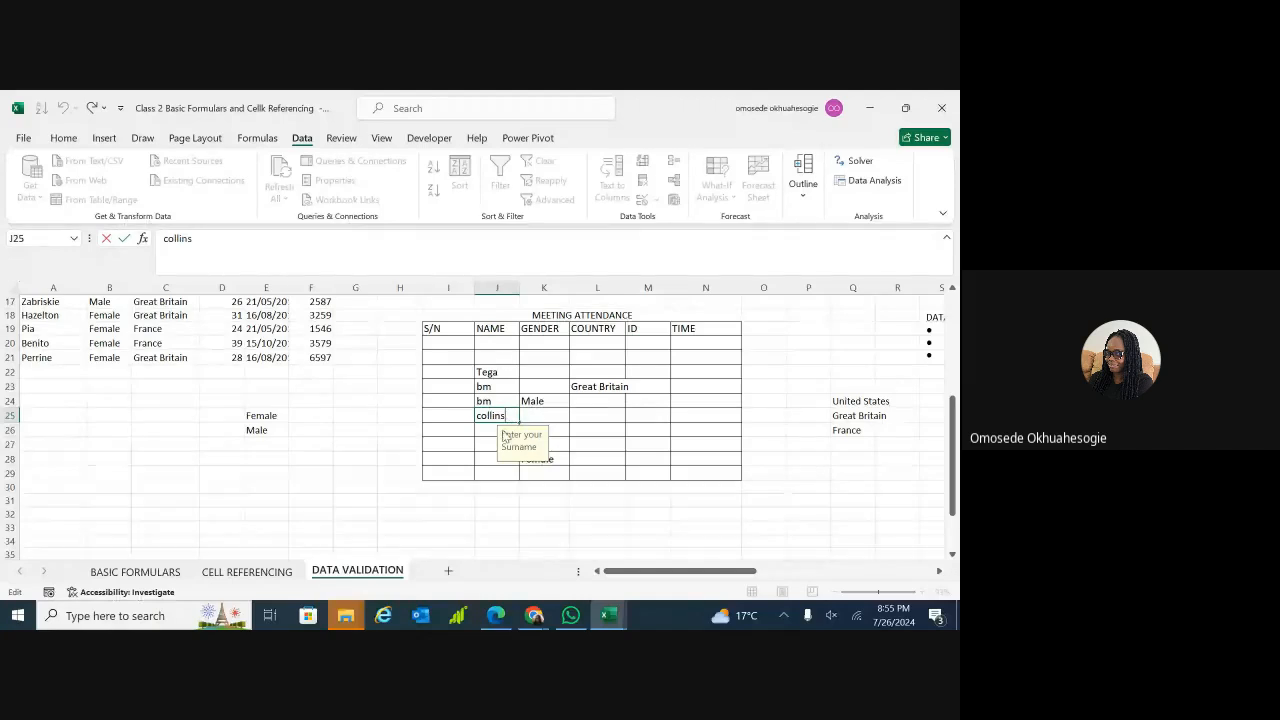
double_click(497, 414)
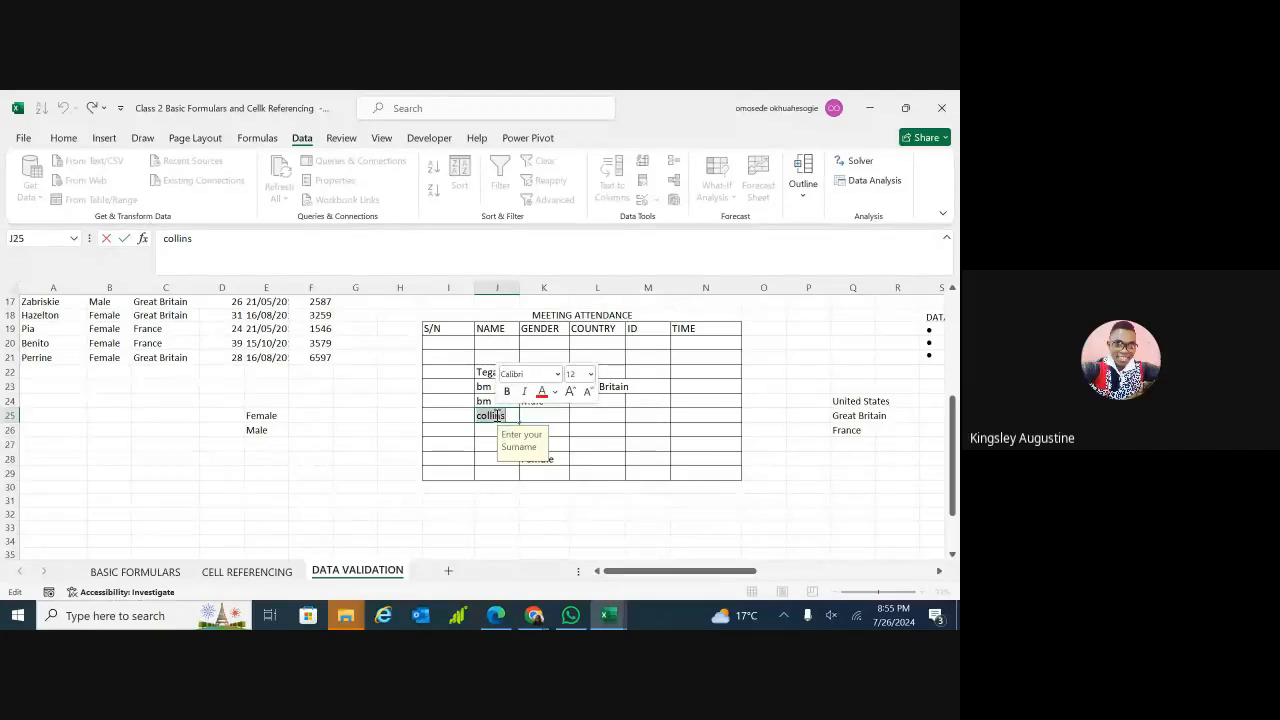
key("BackSpace")
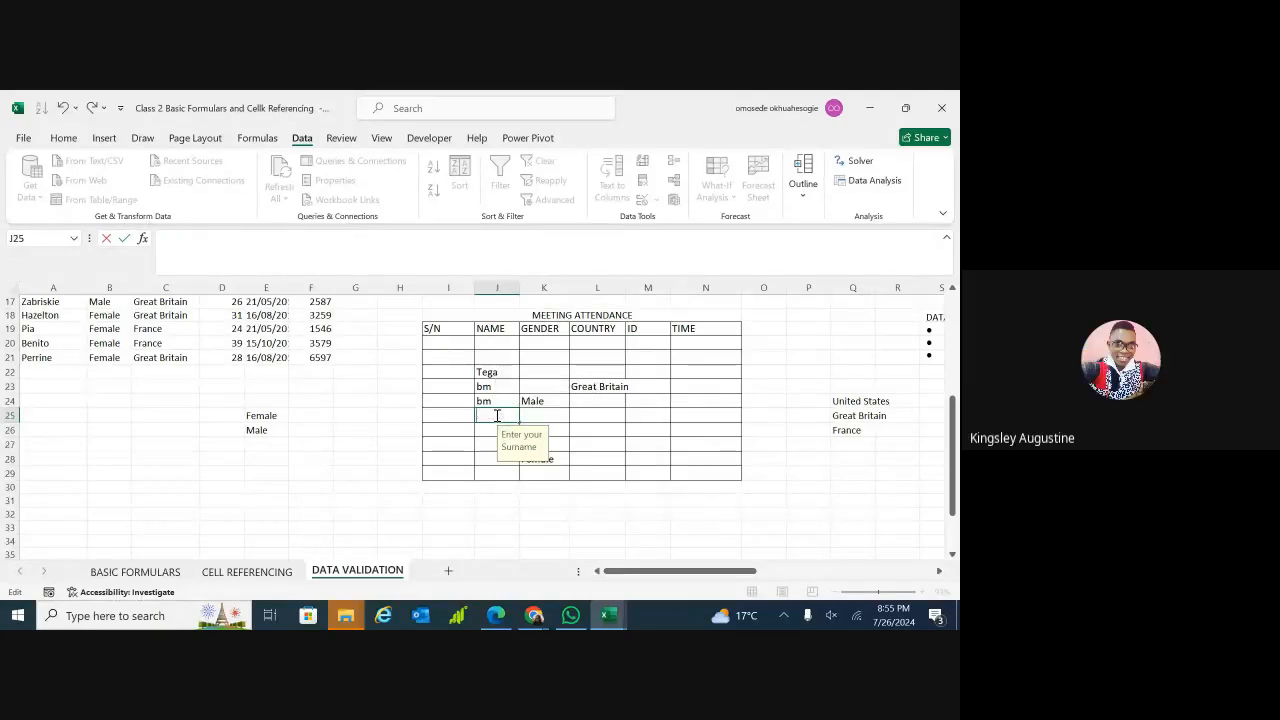
- Enter "asdfghhjk" in NAME cell J20, accept the length alert, and reconfirm the entry after reopening it for editing
left_click(501, 342)
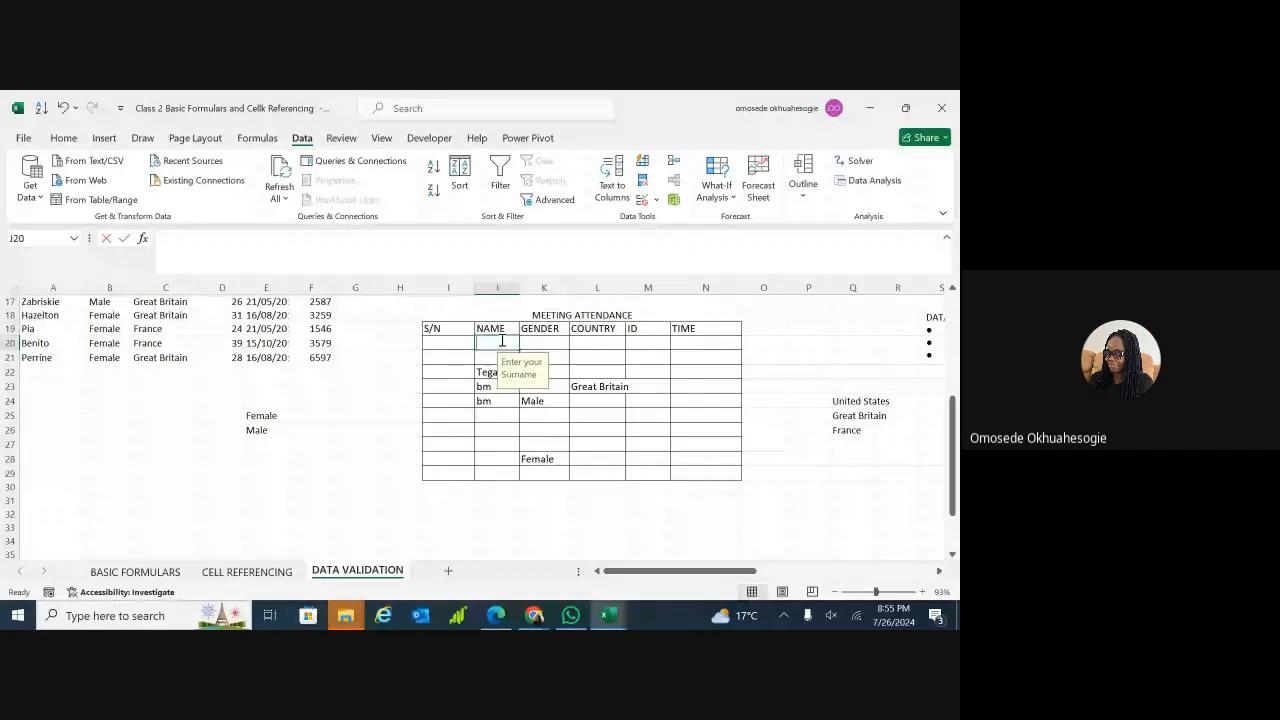
type("asd")
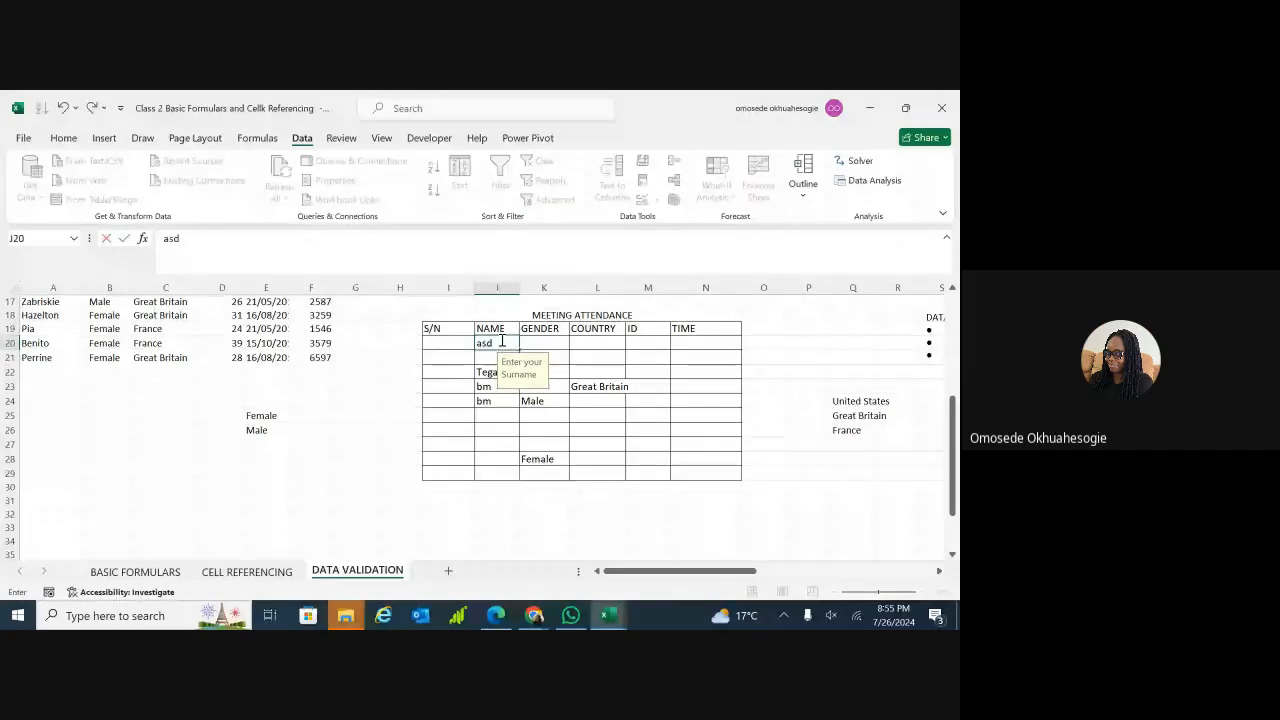
type("fghhjk")
key("Return")
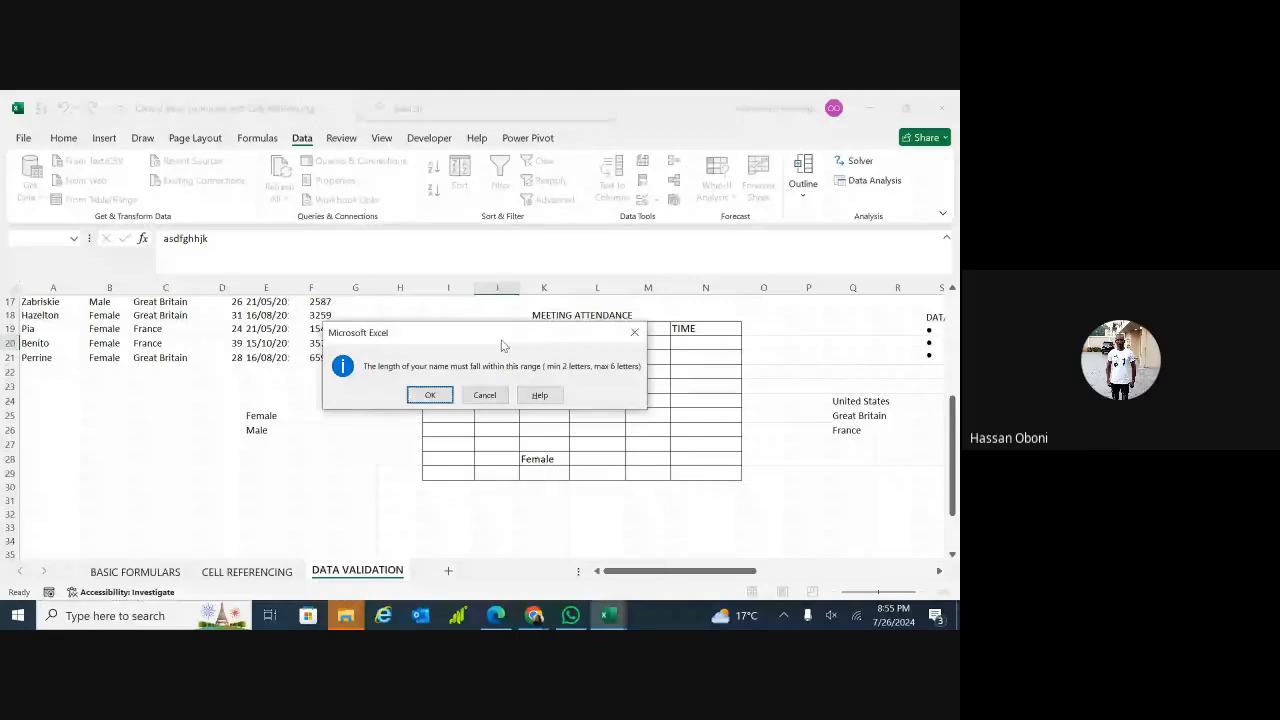
left_click(431, 395)
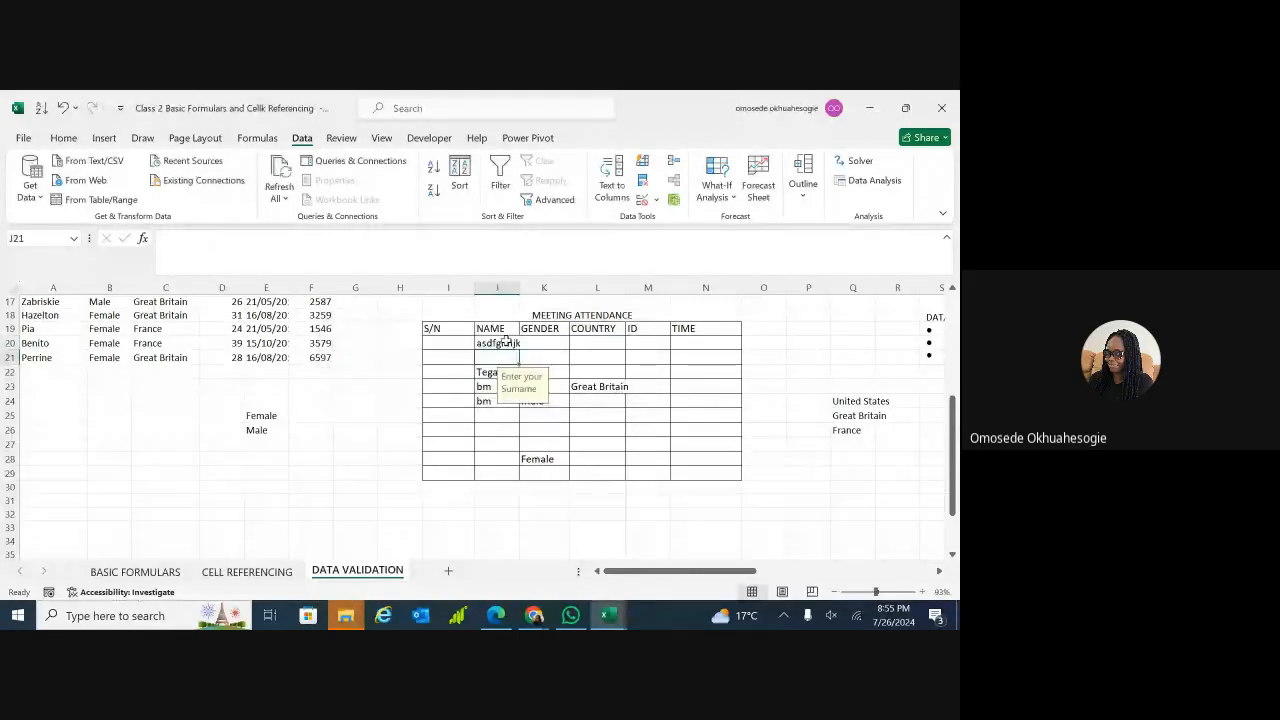
double_click(507, 342)
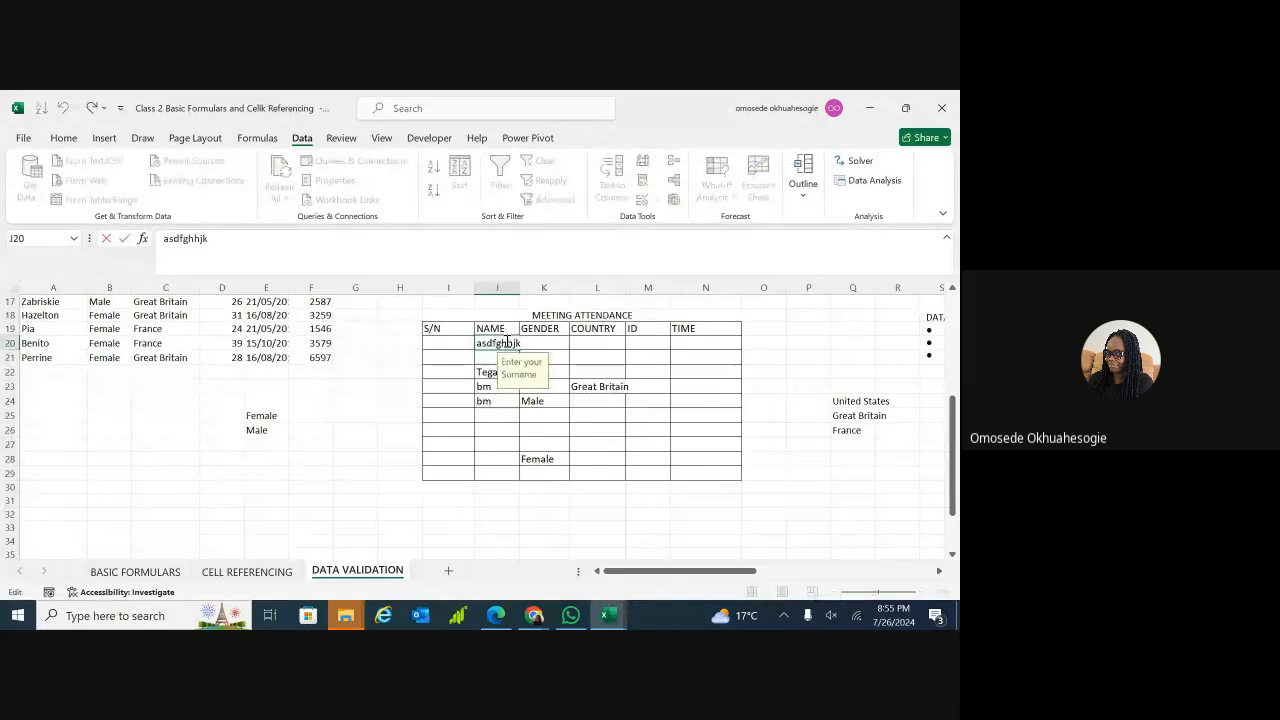
left_click(490, 497)
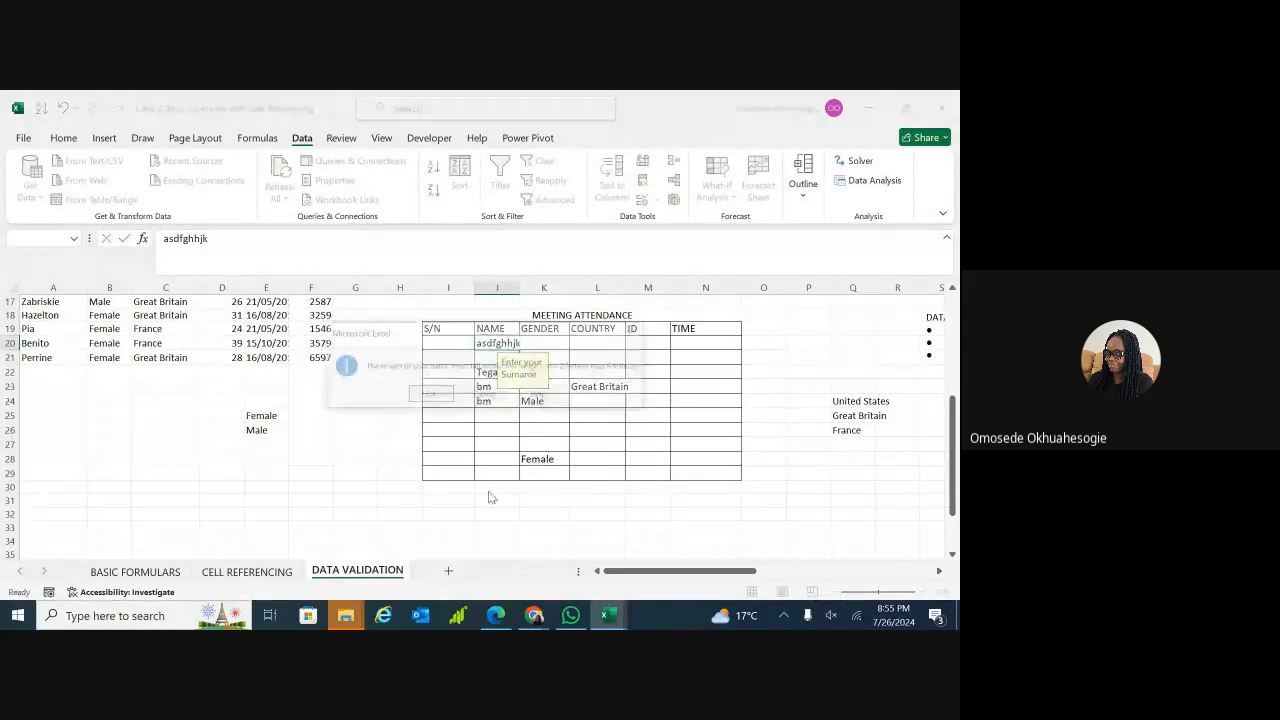
left_click(448, 394)
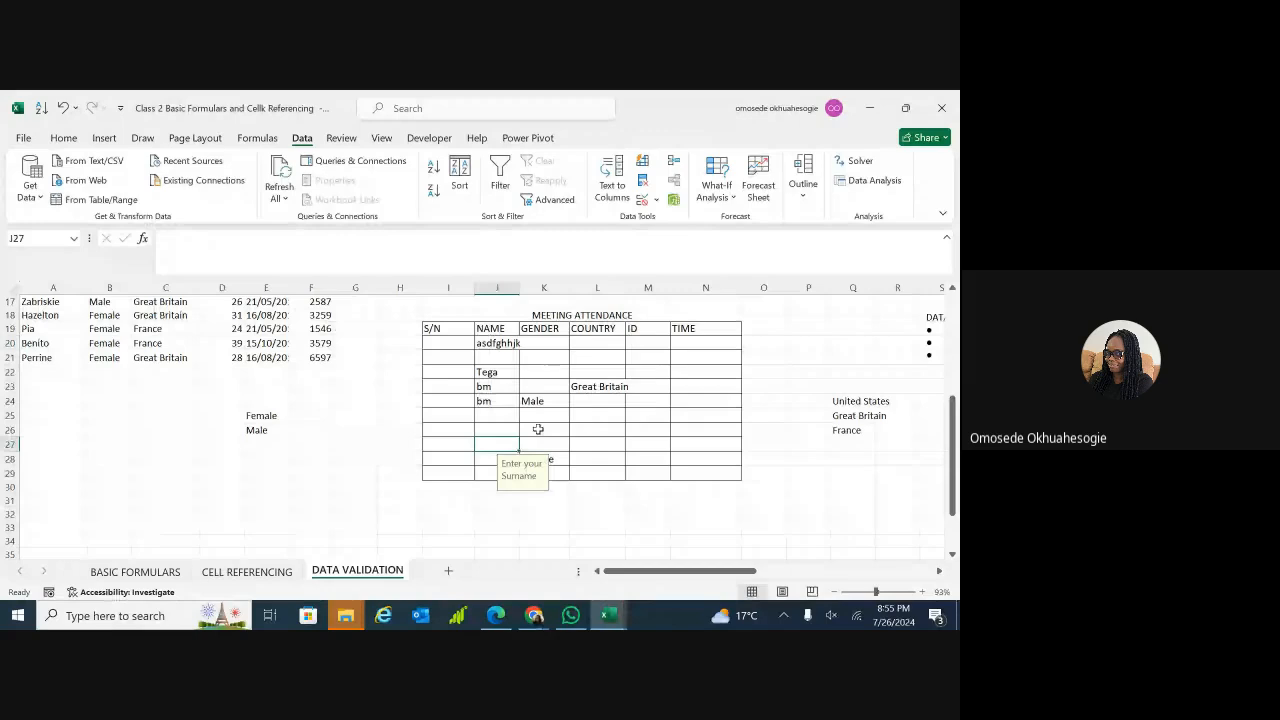
- Undo the recent test entries in the NAME column, including the "bm" entries in J23 and J24
key("ctrl+z")
key("ctrl+z")
key("ctrl+z")
key("ctrl+z")
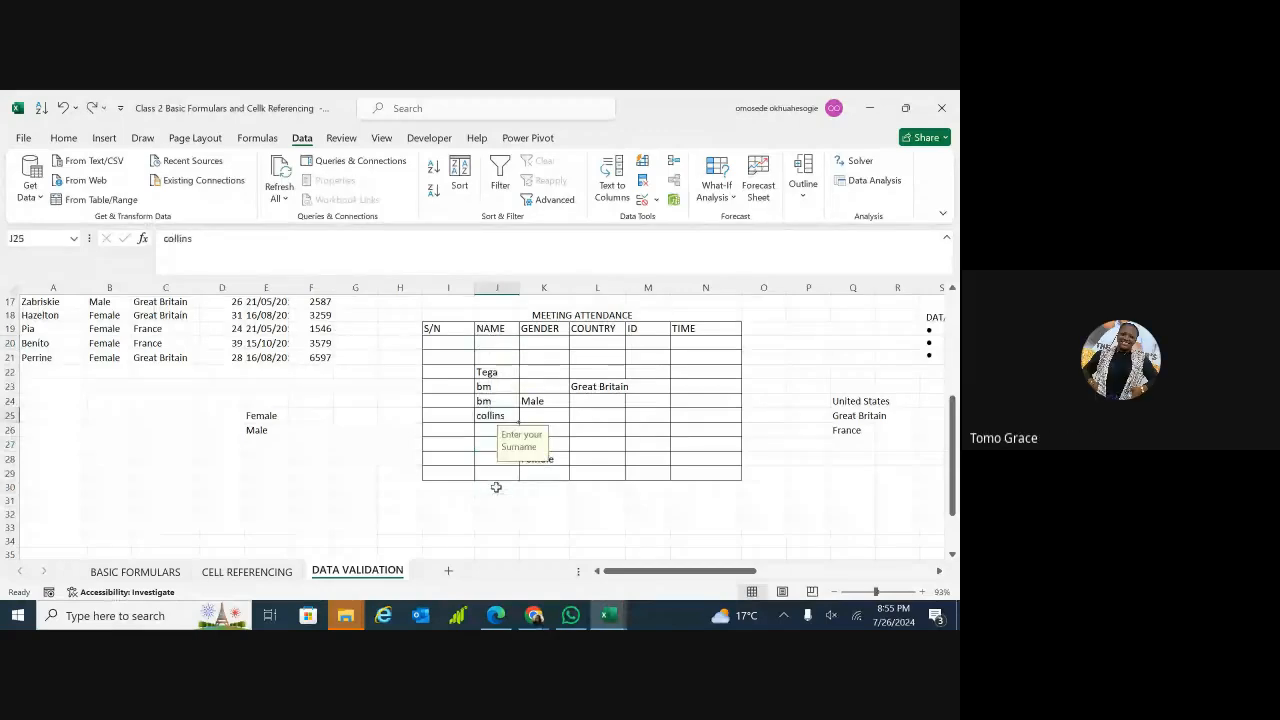
key("ctrl+z")
key("ctrl+z")
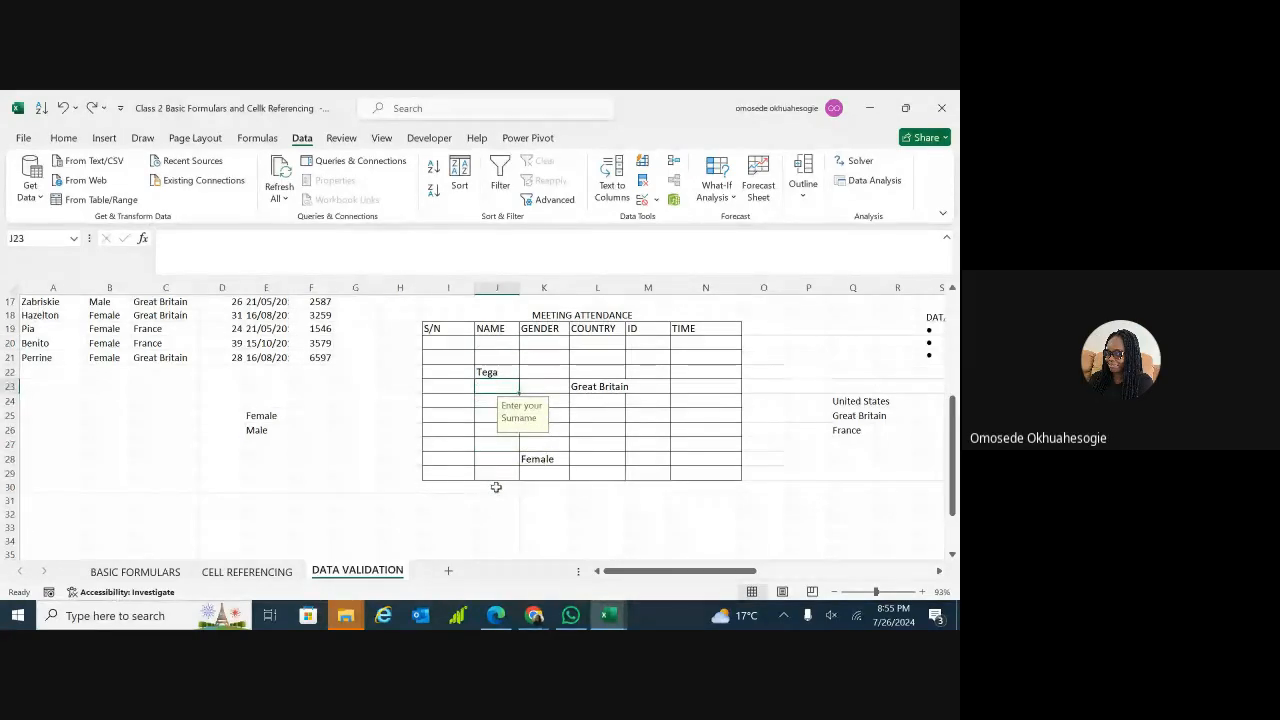
key("ctrl+y")
- Enter a seven-letter name in NAME cell J24 and accept the length alert to keep it
left_click(497, 343)
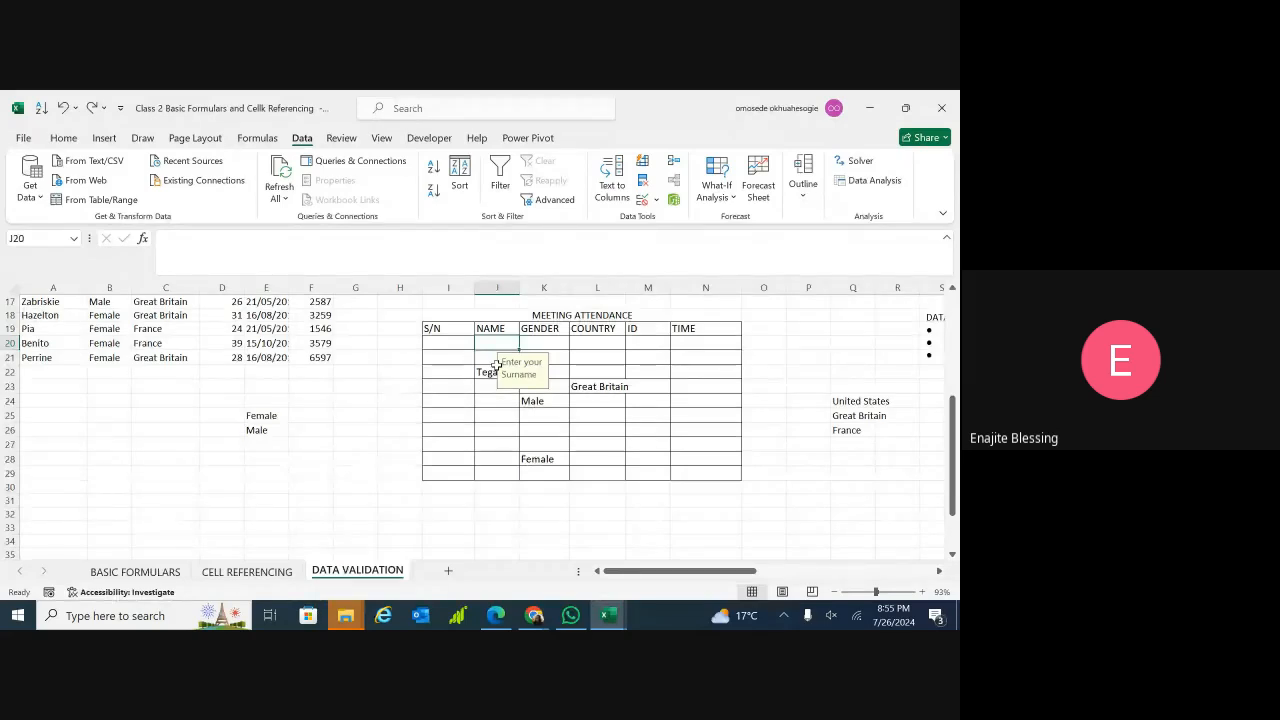
left_click(495, 399)
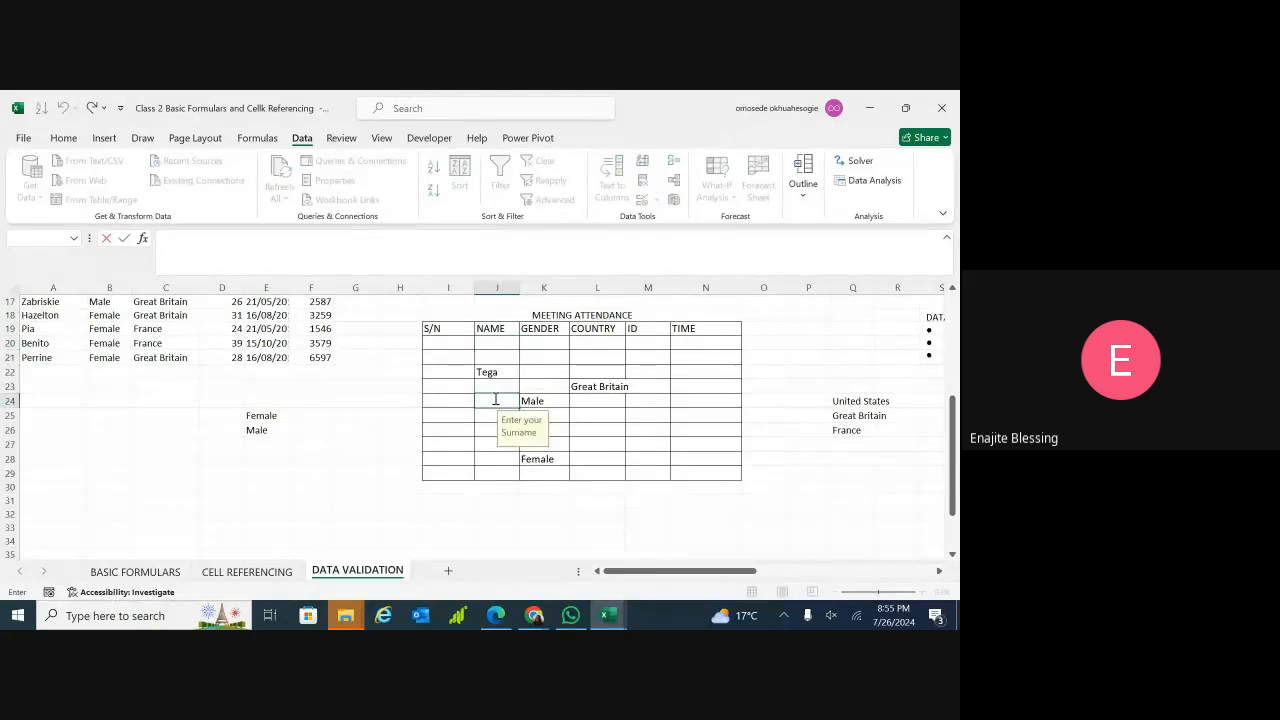
type("collins")
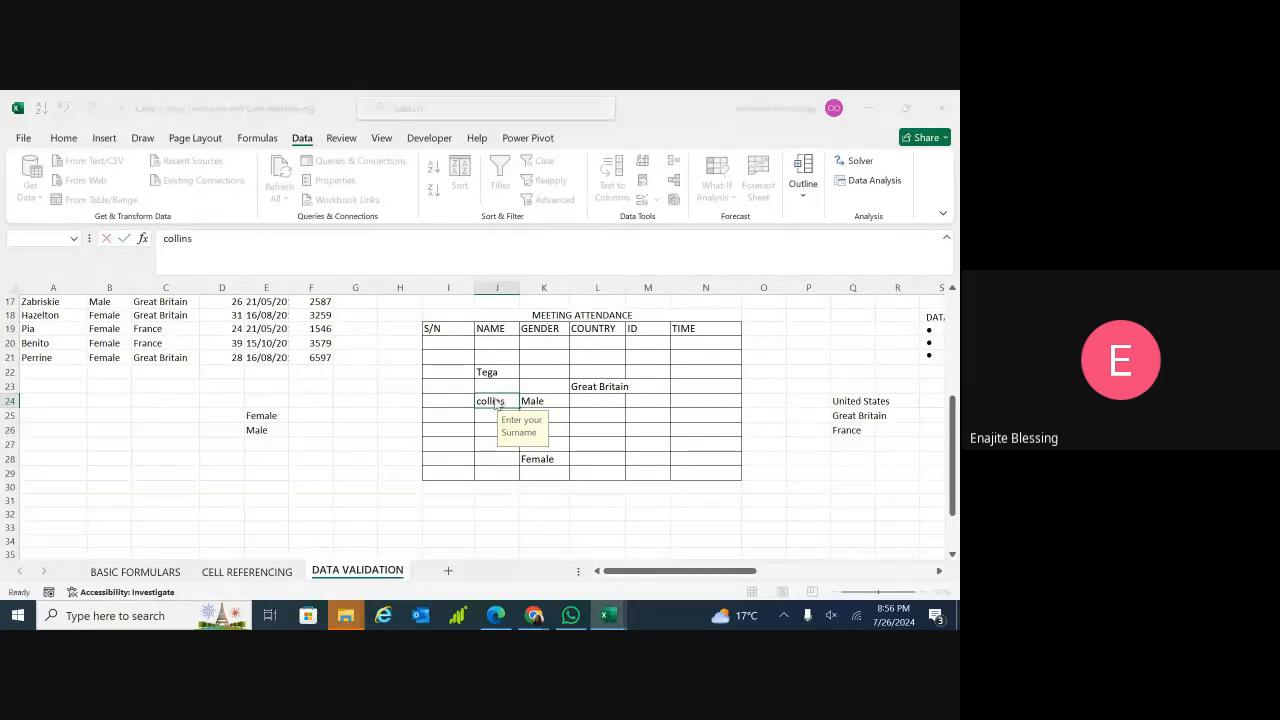
key("Return")
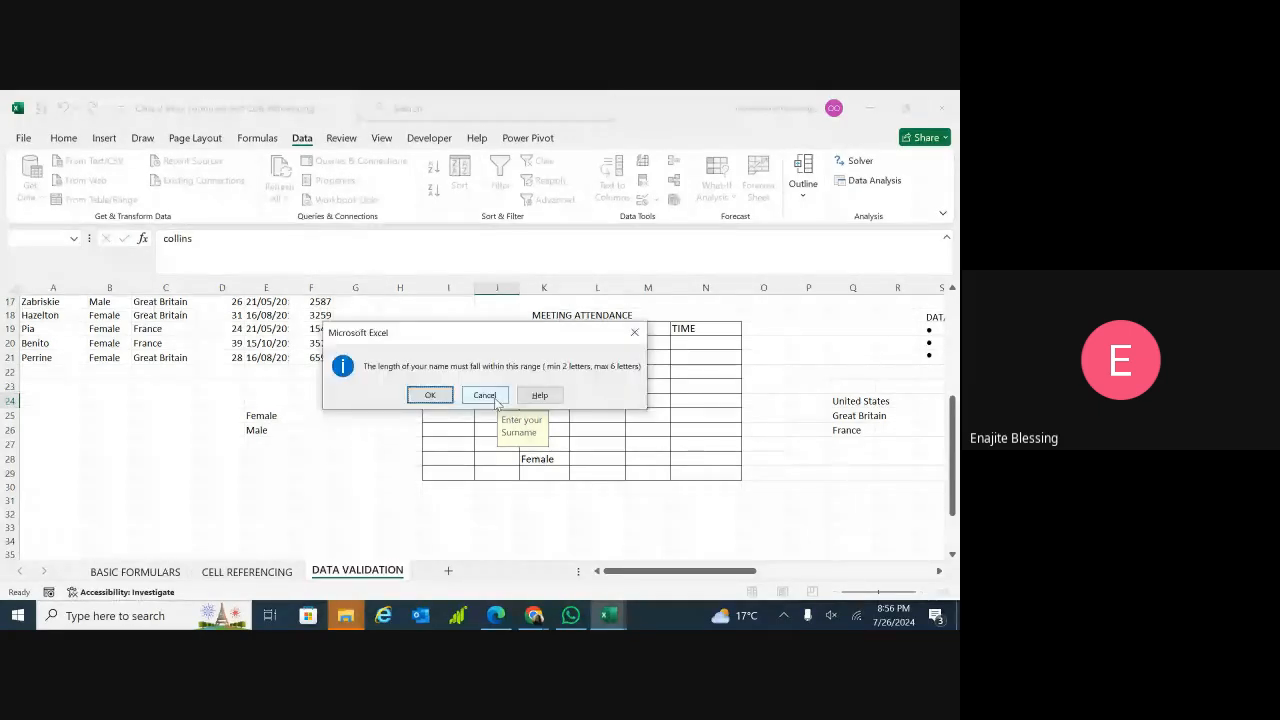
key("Return")
- Reopen the name in cell J24 for editing, recommit it without changes, and accept the length alert again
left_click(490, 402)
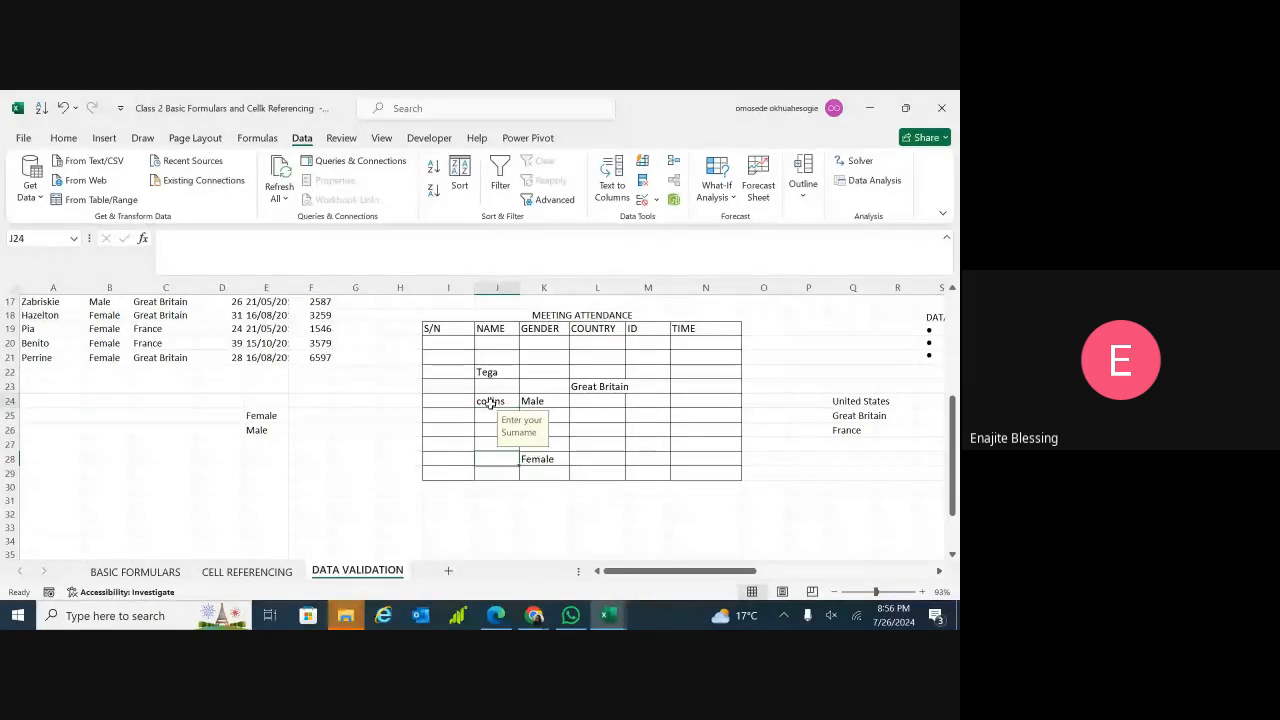
double_click(490, 402)
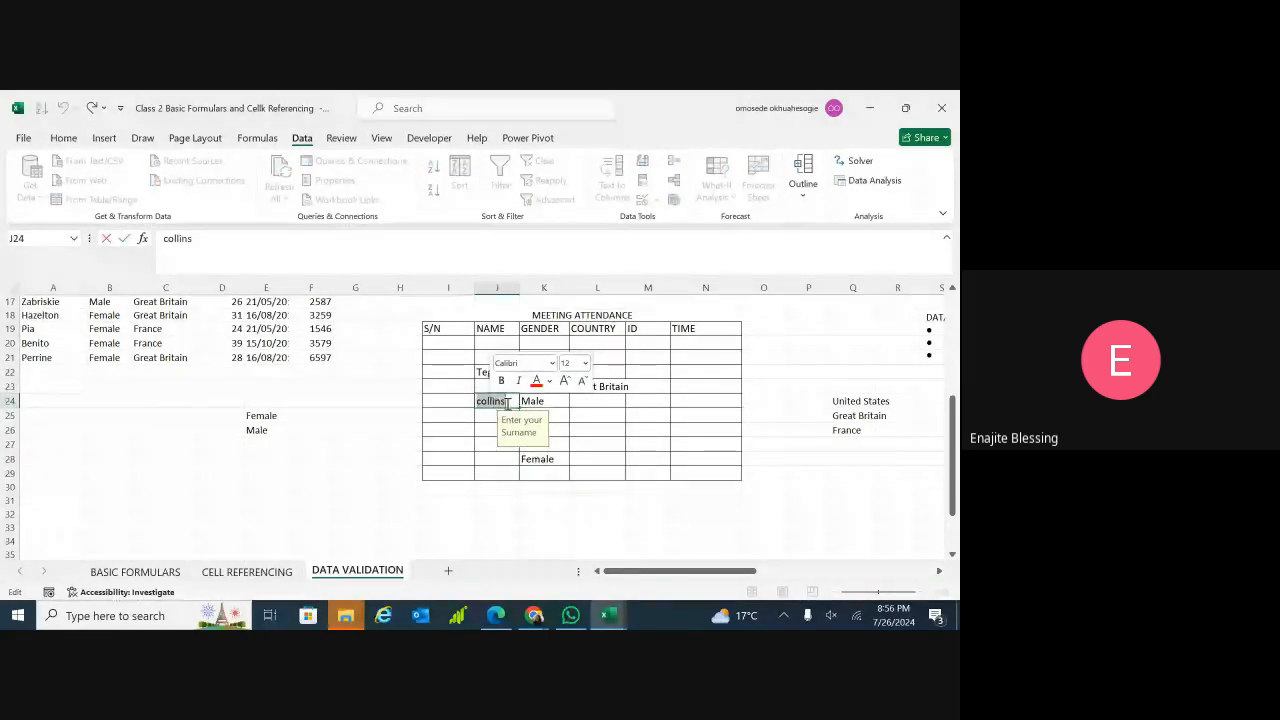
key("Return")
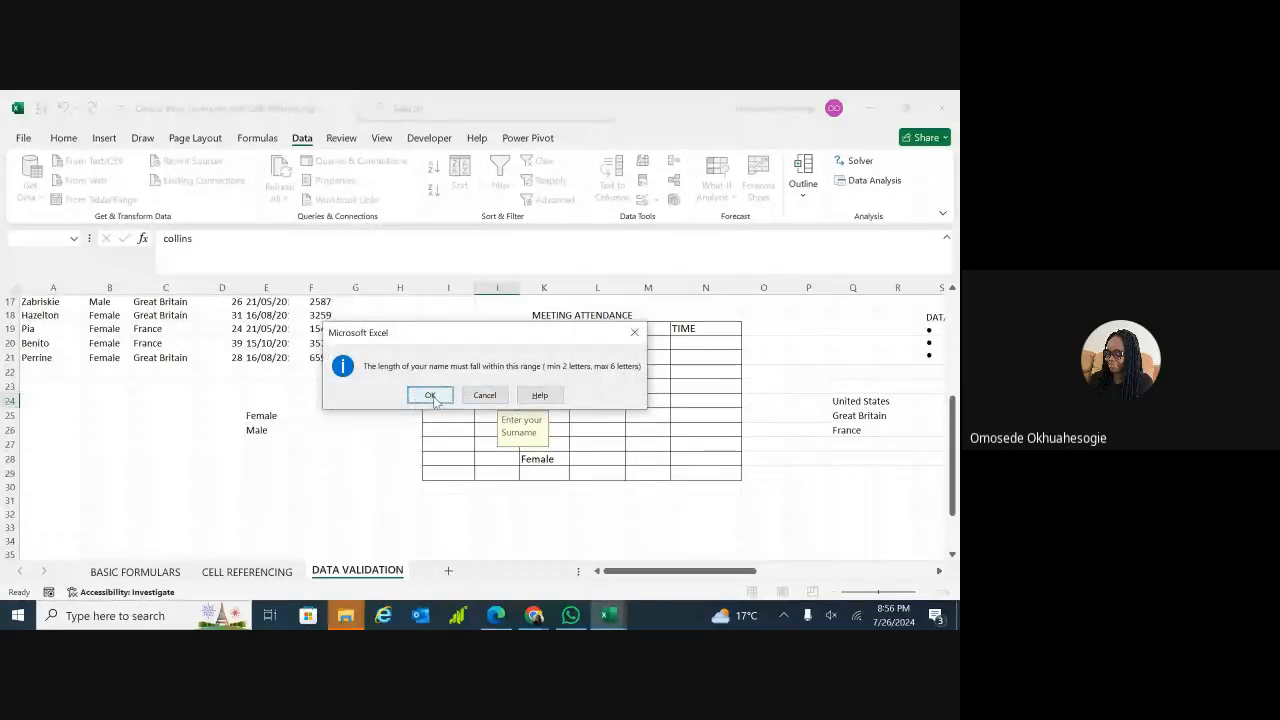
left_click(430, 396)
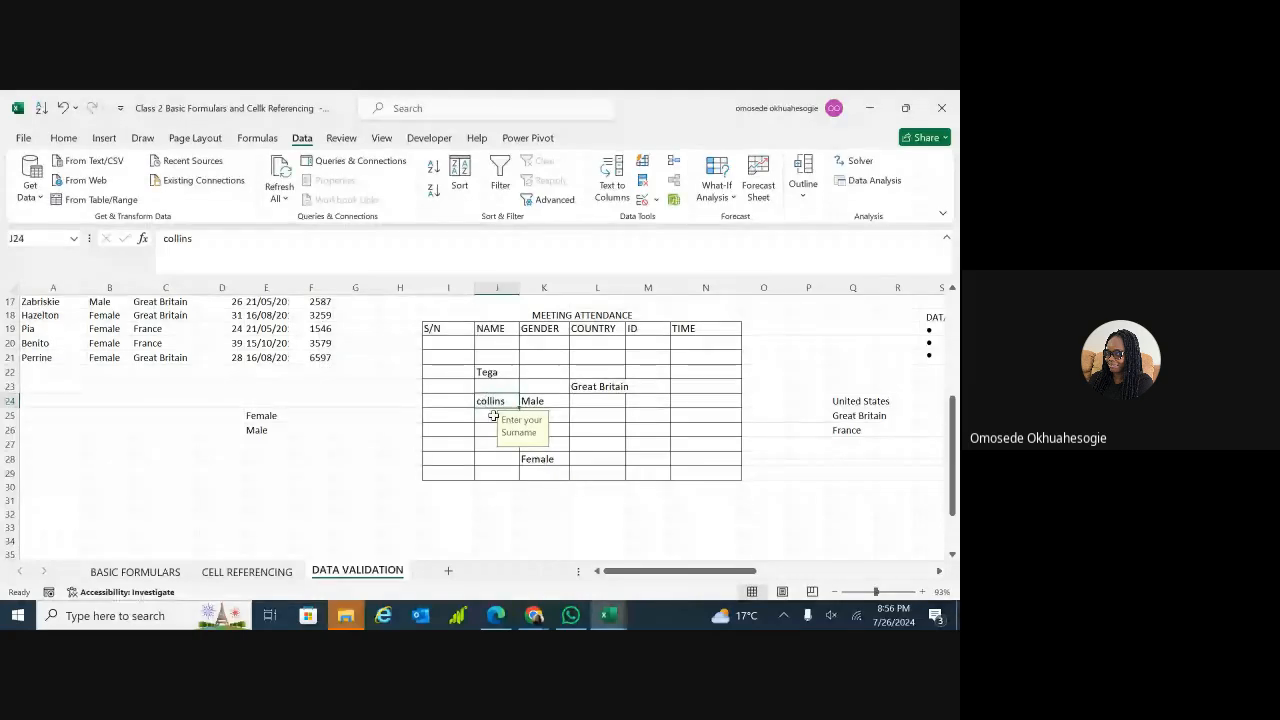
- Clear the remaining test names from NAME cells J24 and J22
double_click(494, 400)
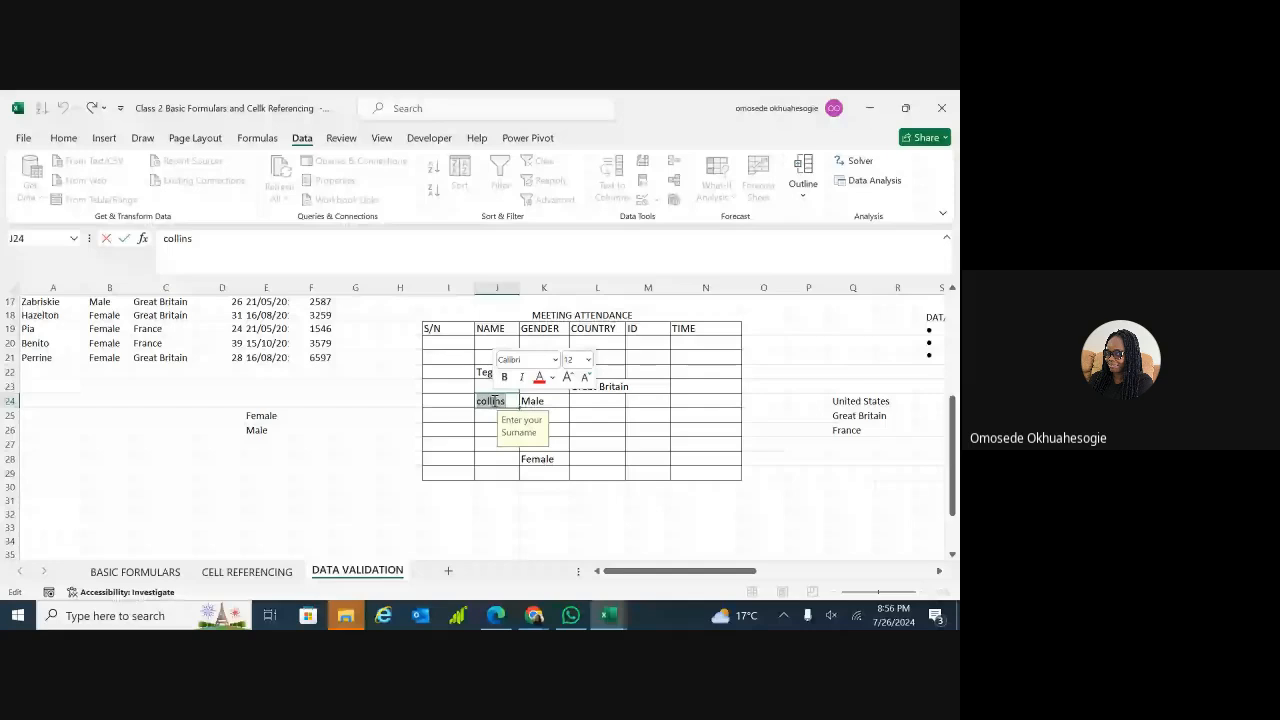
key("BackSpace")
left_click(494, 373)
double_click(494, 373)
key("BackSpace")
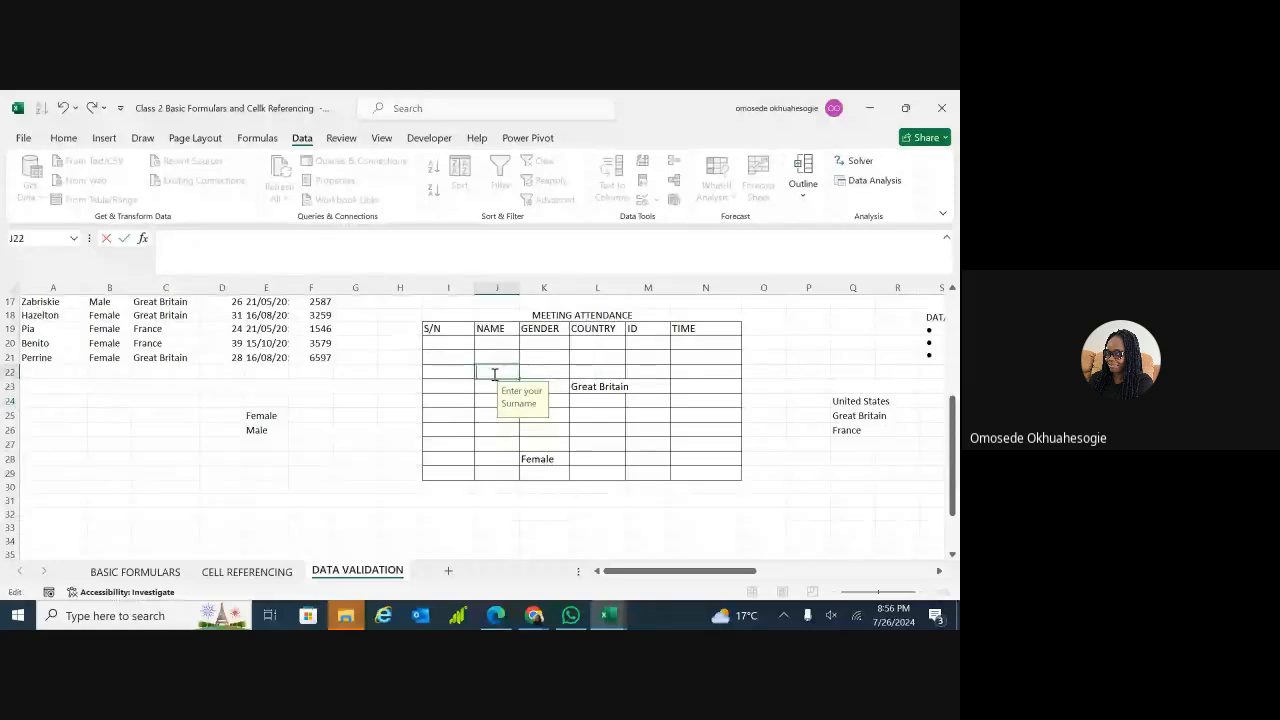
left_click(504, 357)
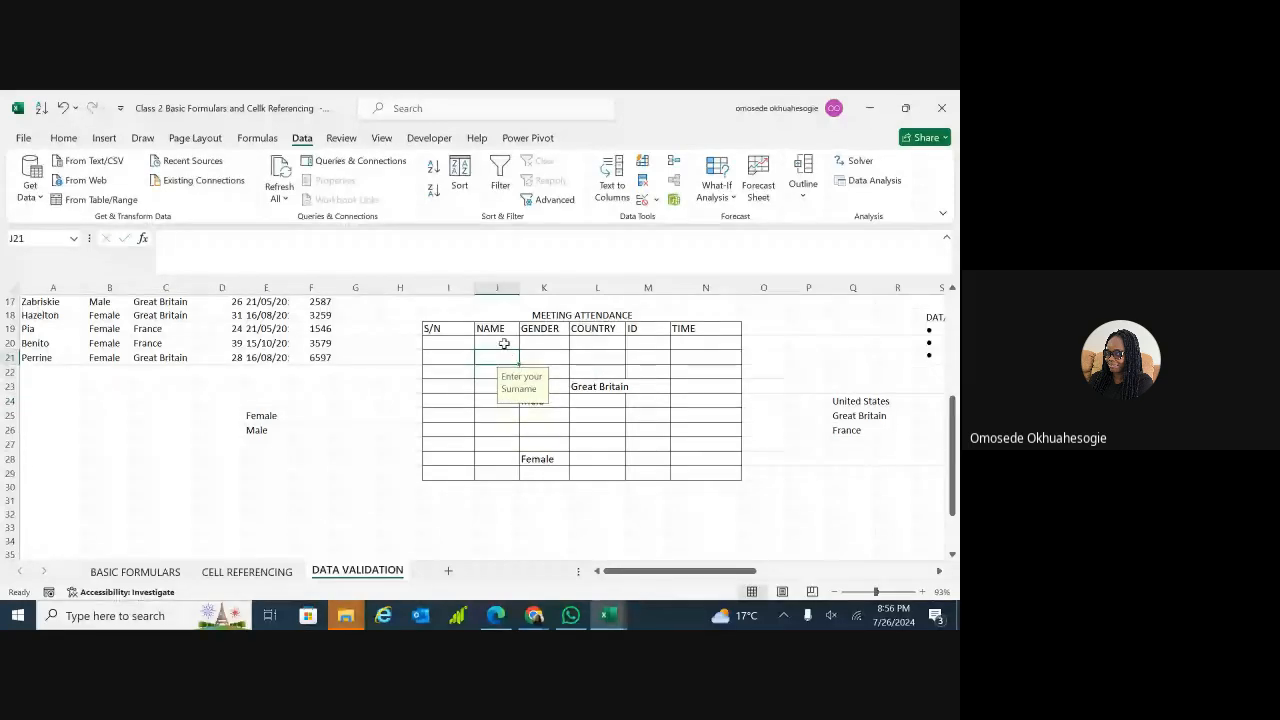
- Open the data validation rule of NAME cell J20 and review its text-length criteria and input message
left_click(504, 343)
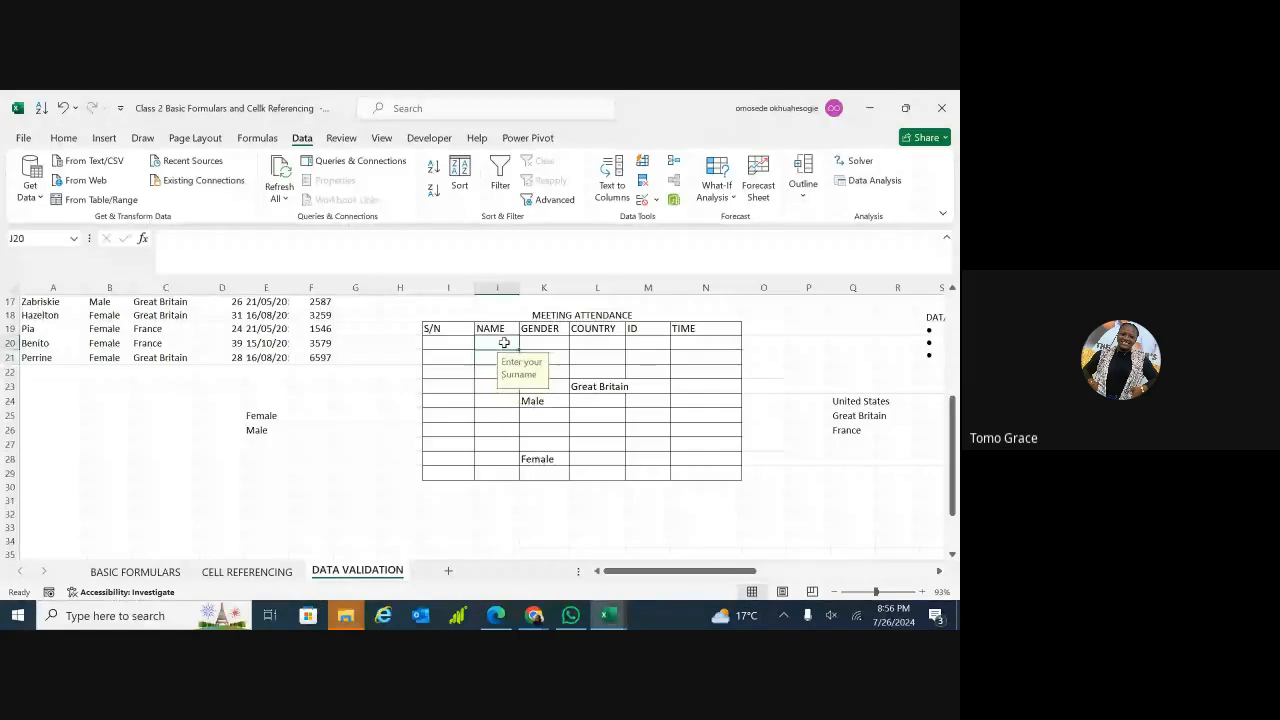
left_click(655, 199)
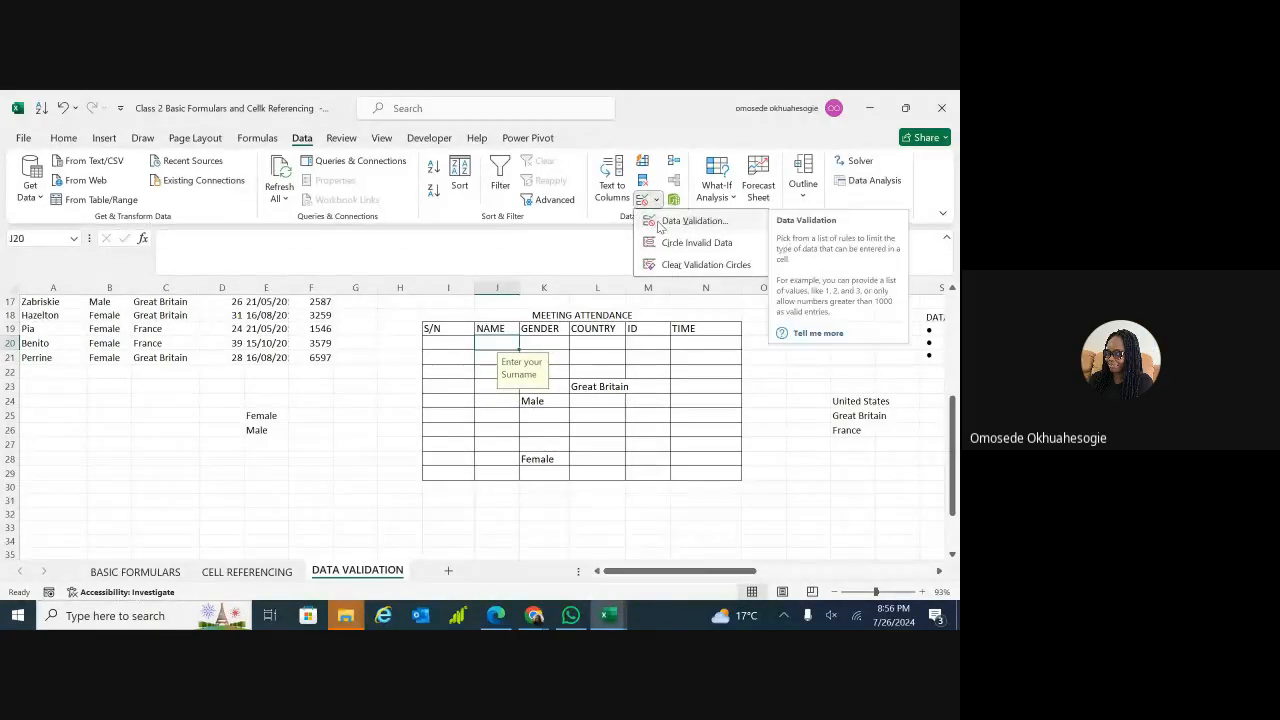
left_click(660, 222)
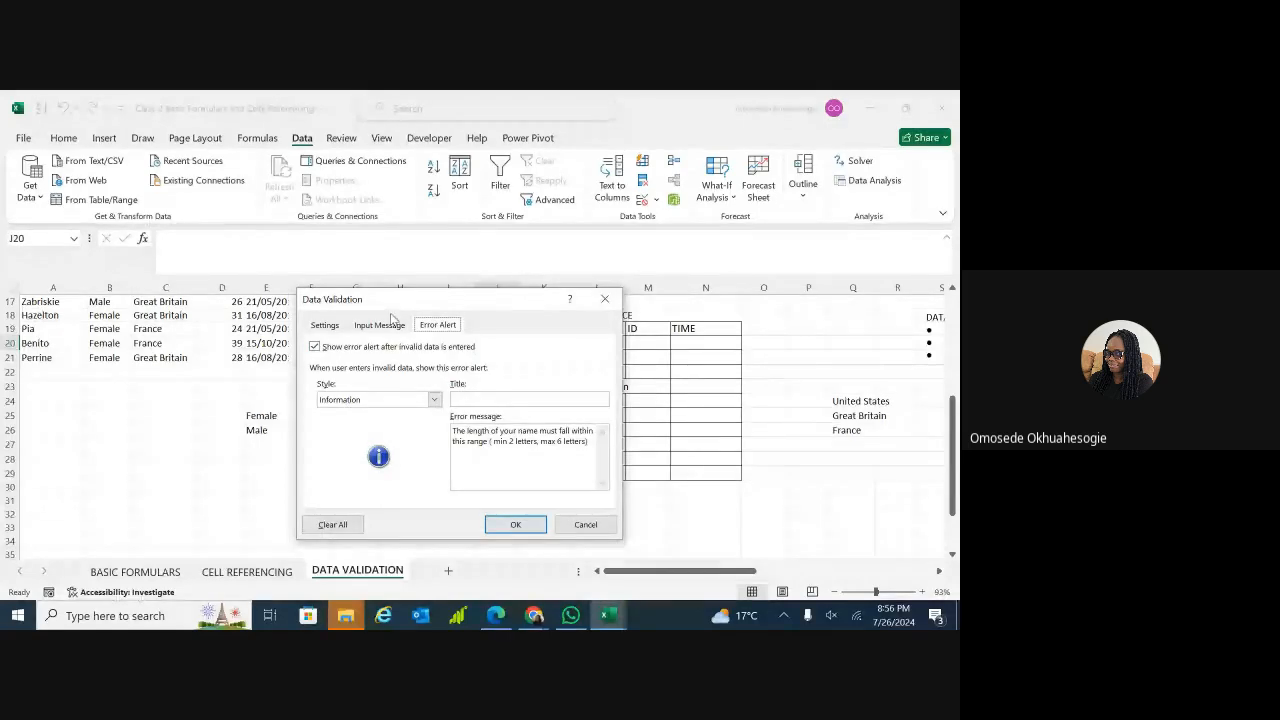
left_click(385, 325)
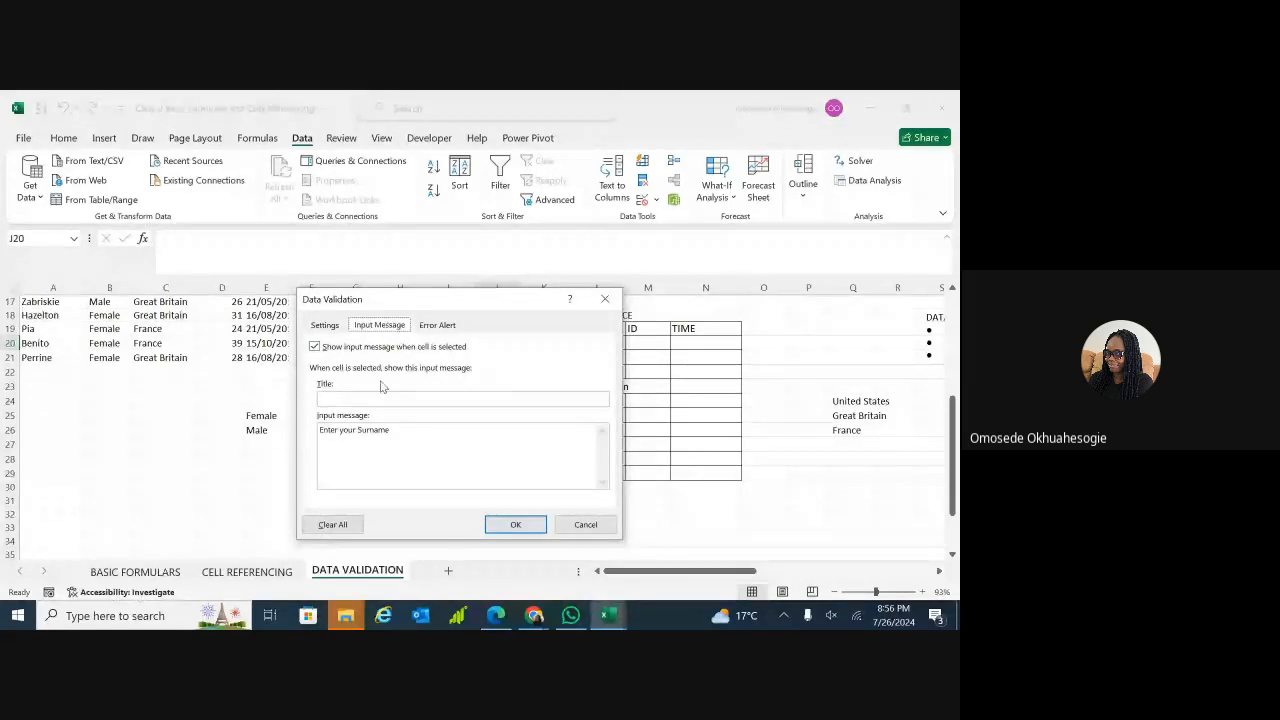
left_click(326, 326)
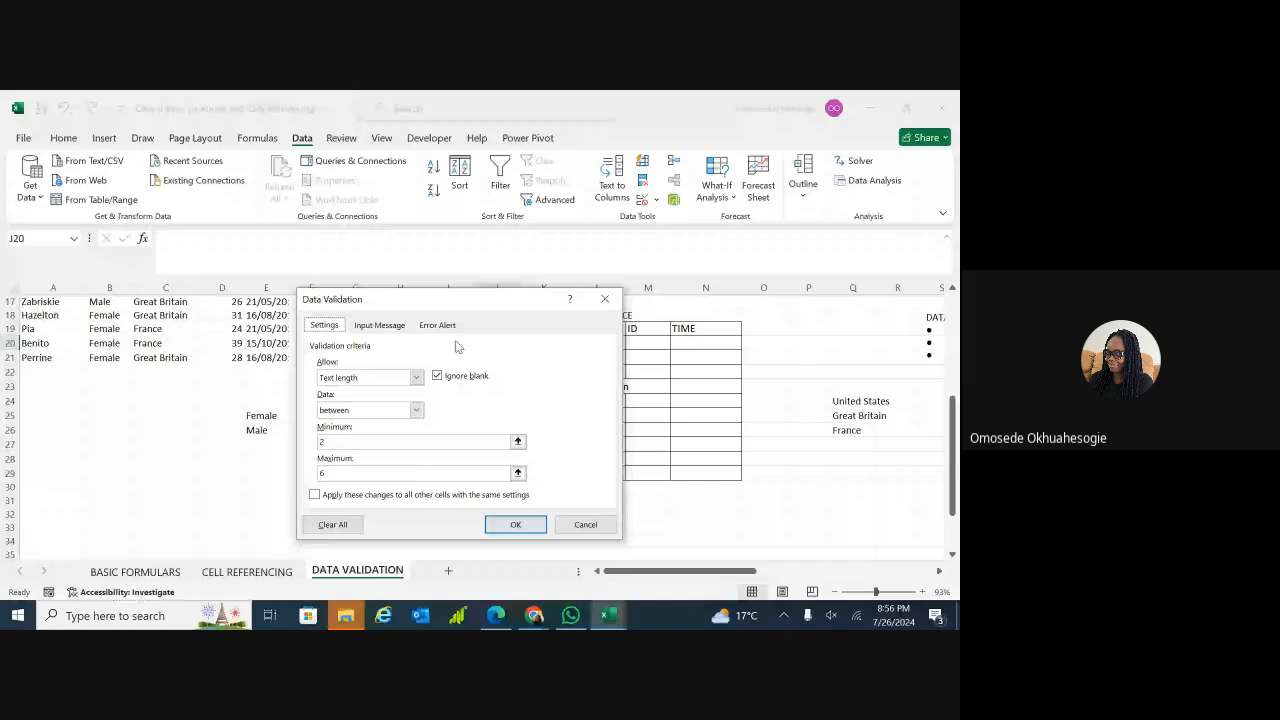
left_click(384, 328)
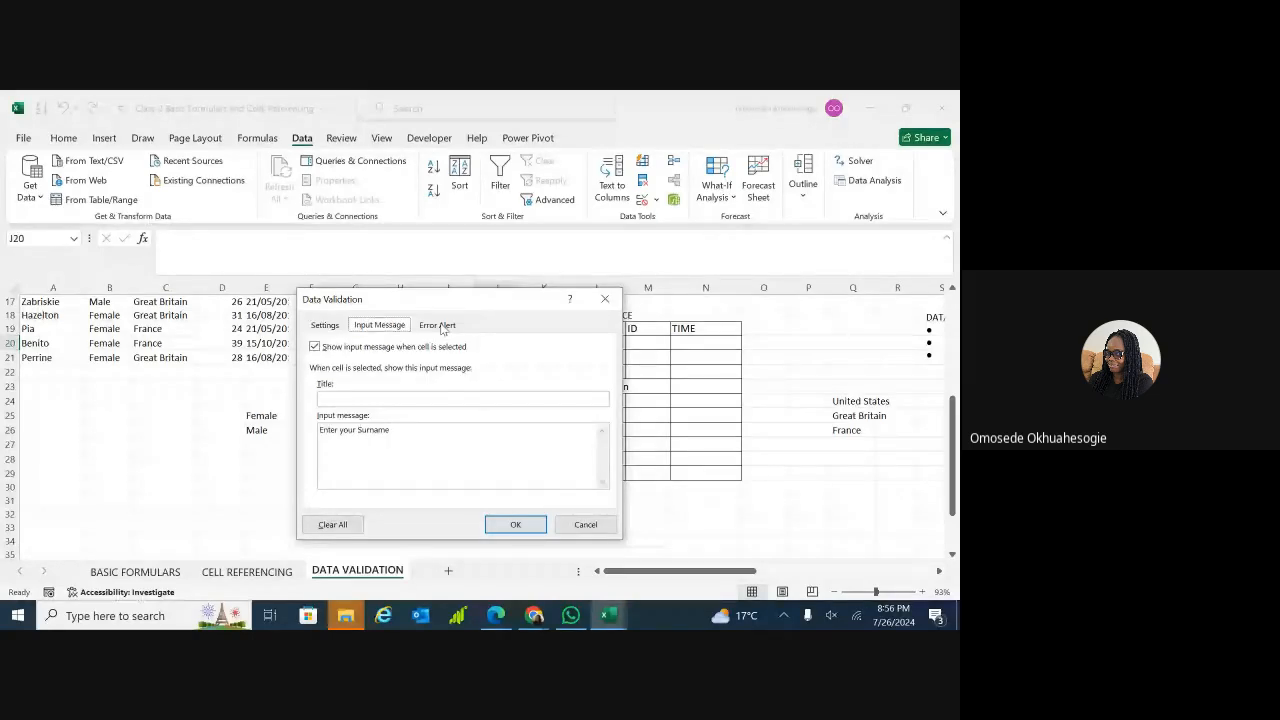
- Review the text length rule on cell J20 and set its data validation error alert style to Stop
left_click(437, 325)
left_click(324, 325)
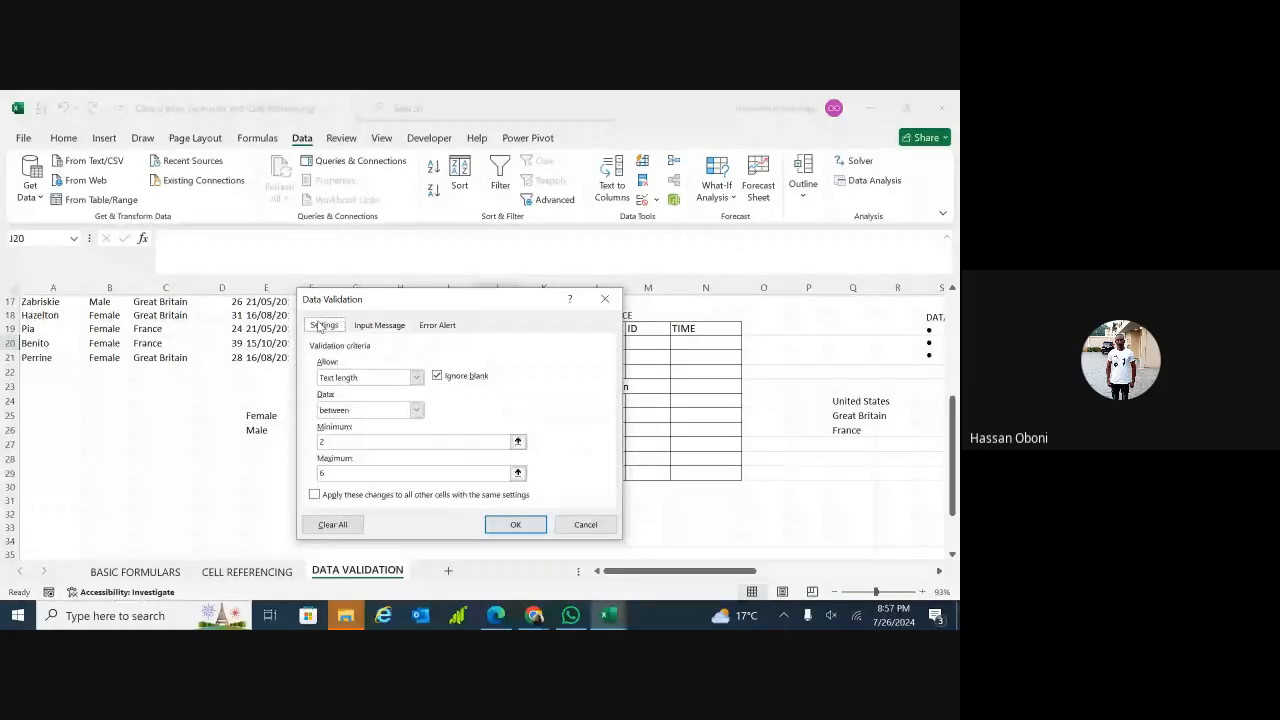
left_click(416, 378)
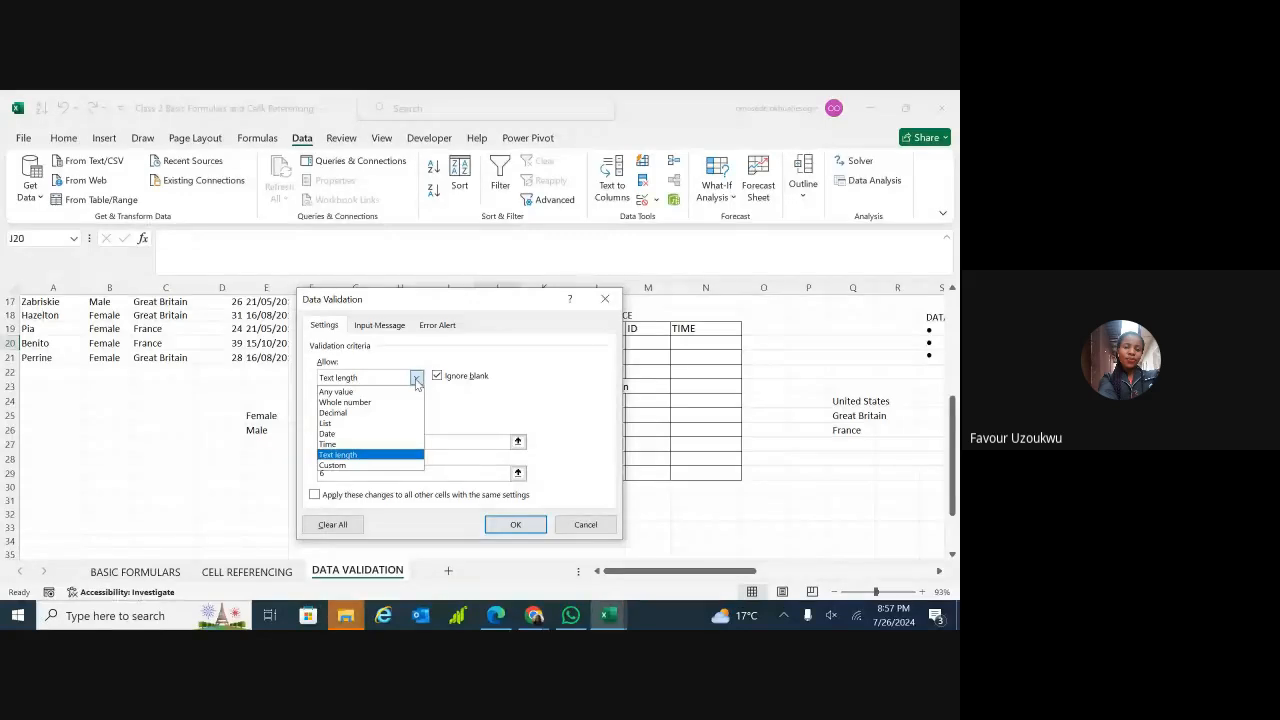
left_click(443, 326)
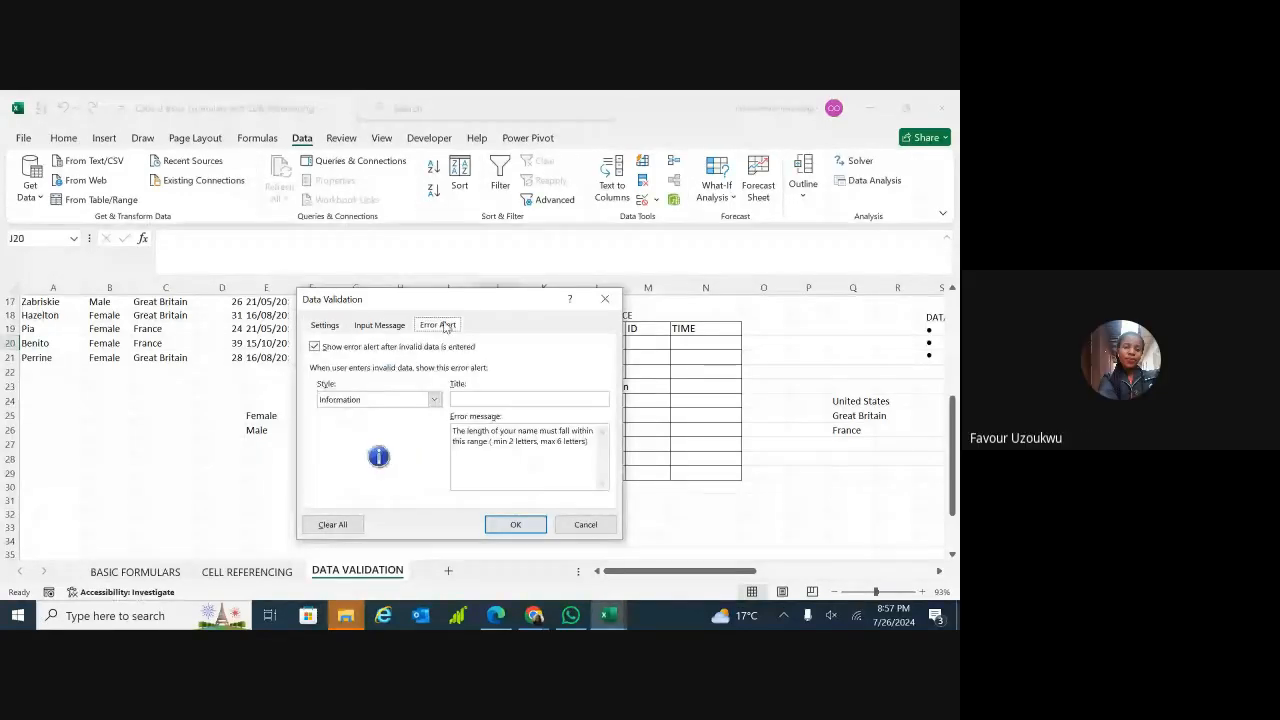
left_click(435, 400)
left_click(375, 412)
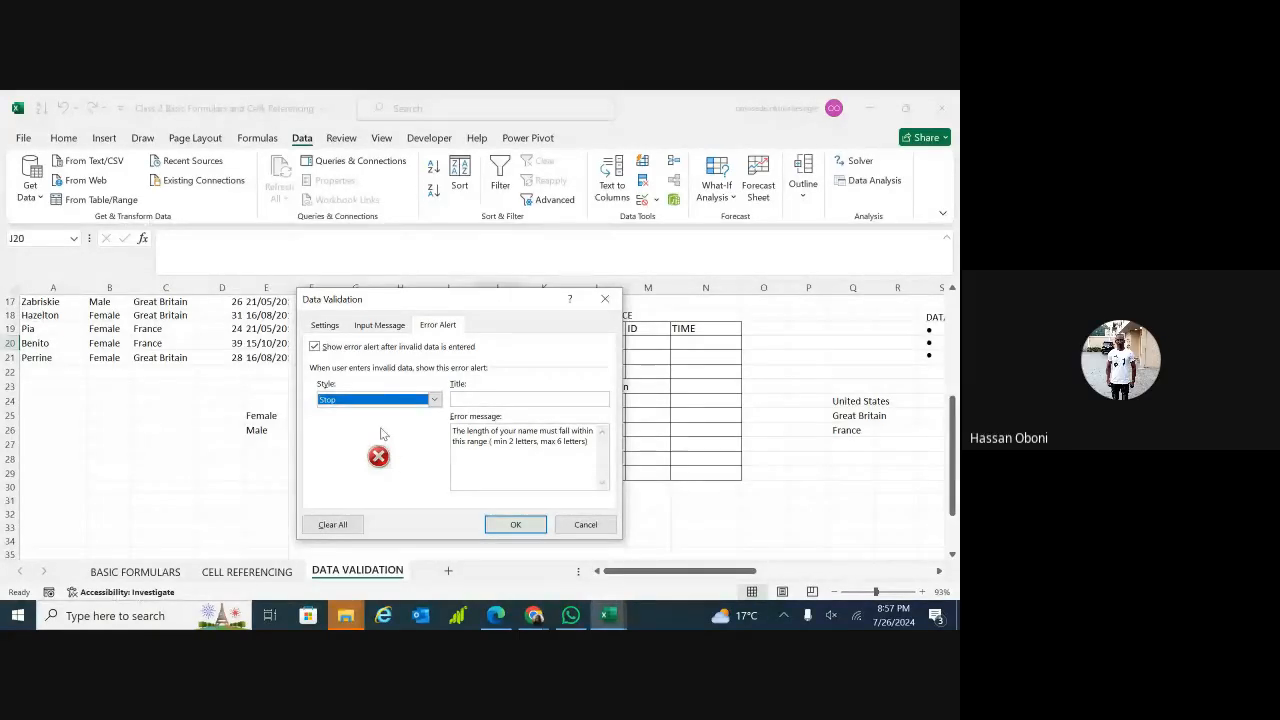
left_click(510, 526)
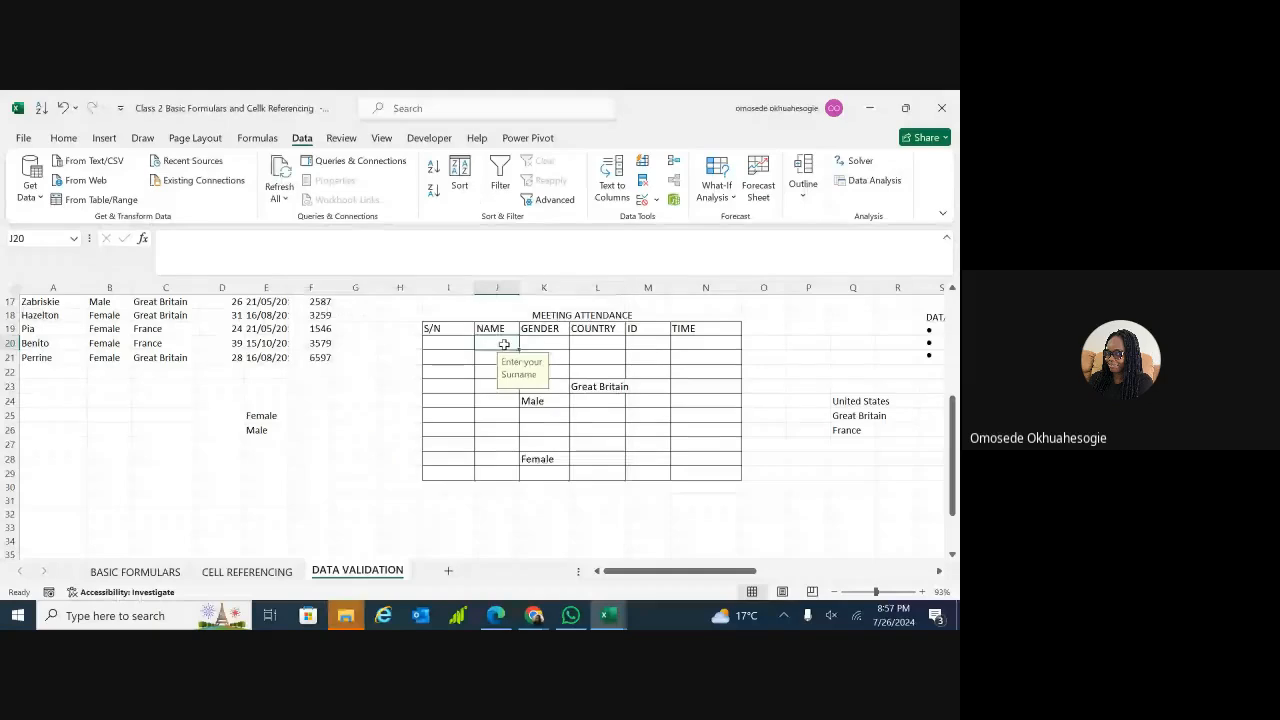
- Try to enter a seven-letter surname in NAME cell J20, retry it once, and abandon the entry
double_click(505, 344)
type("collins")
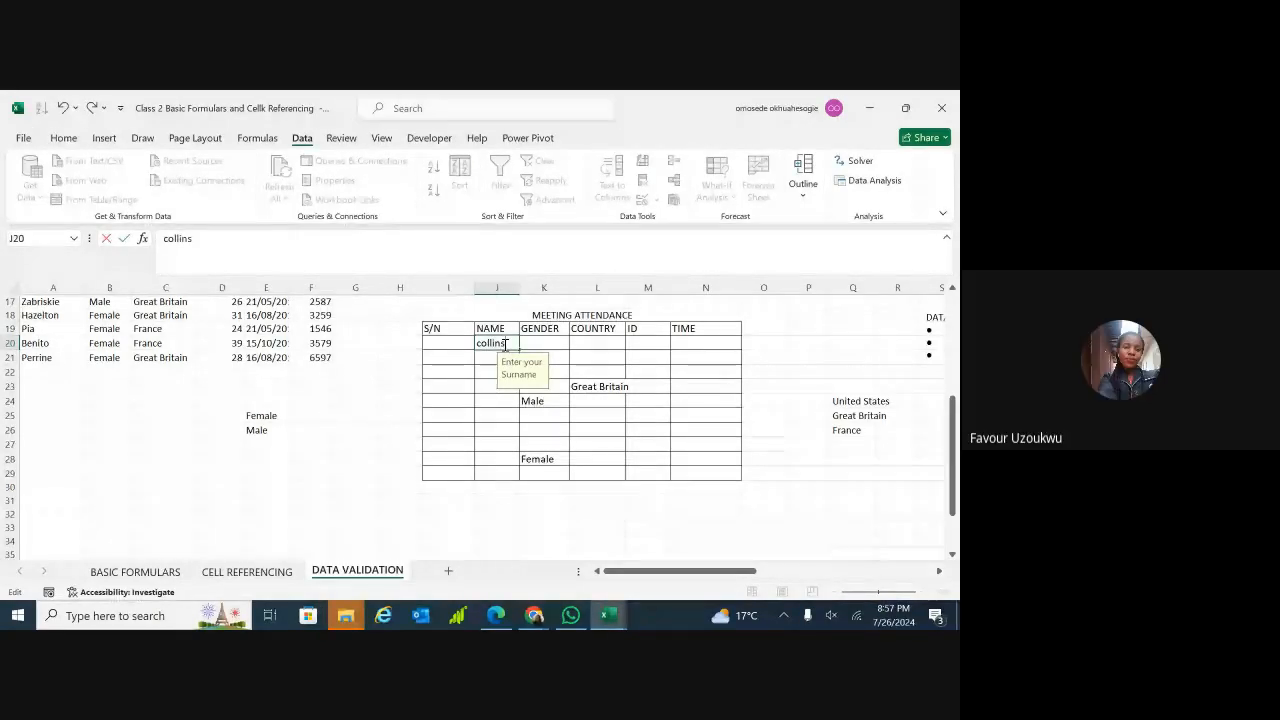
key("Return")
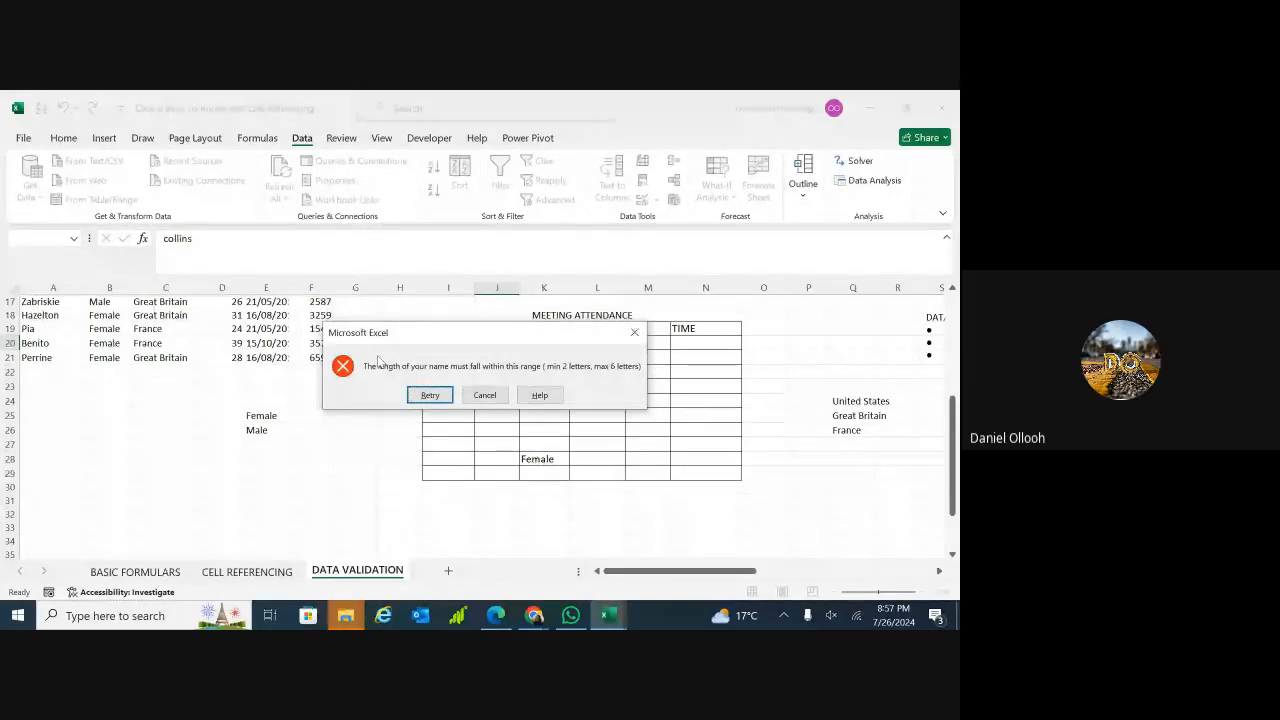
left_click(430, 395)
key("Return")
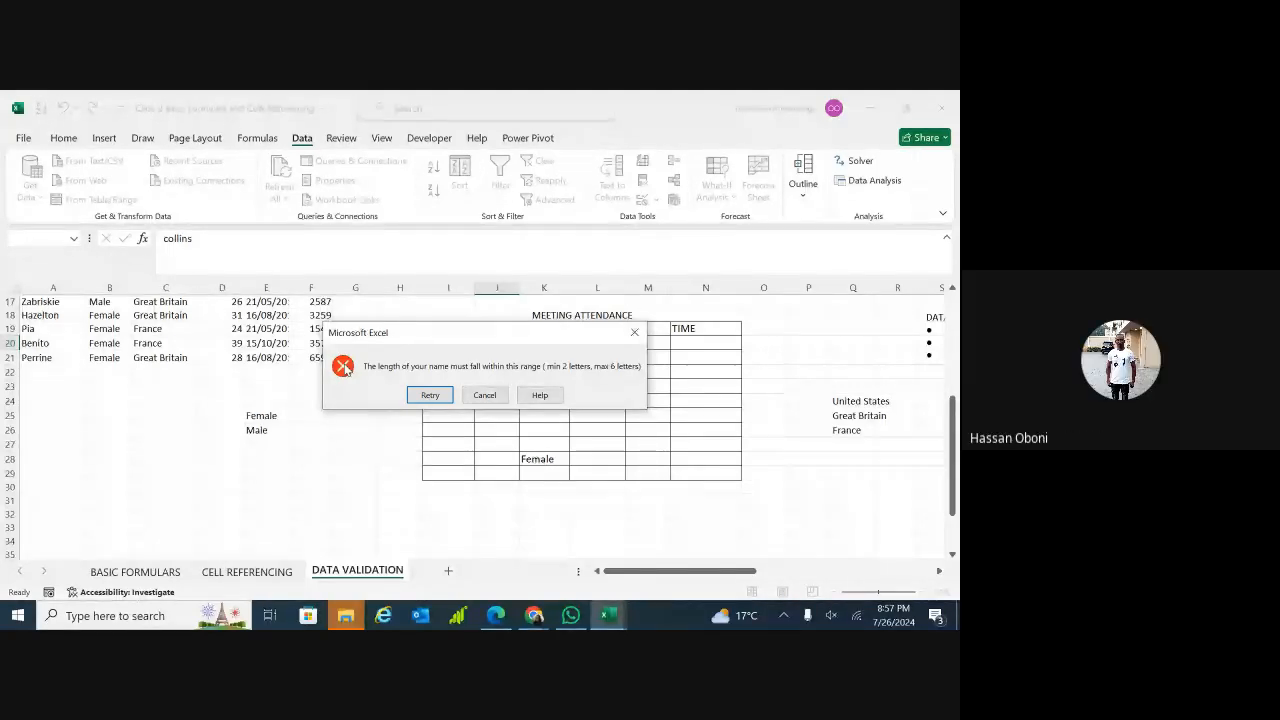
left_click(634, 333)
left_click(503, 341)
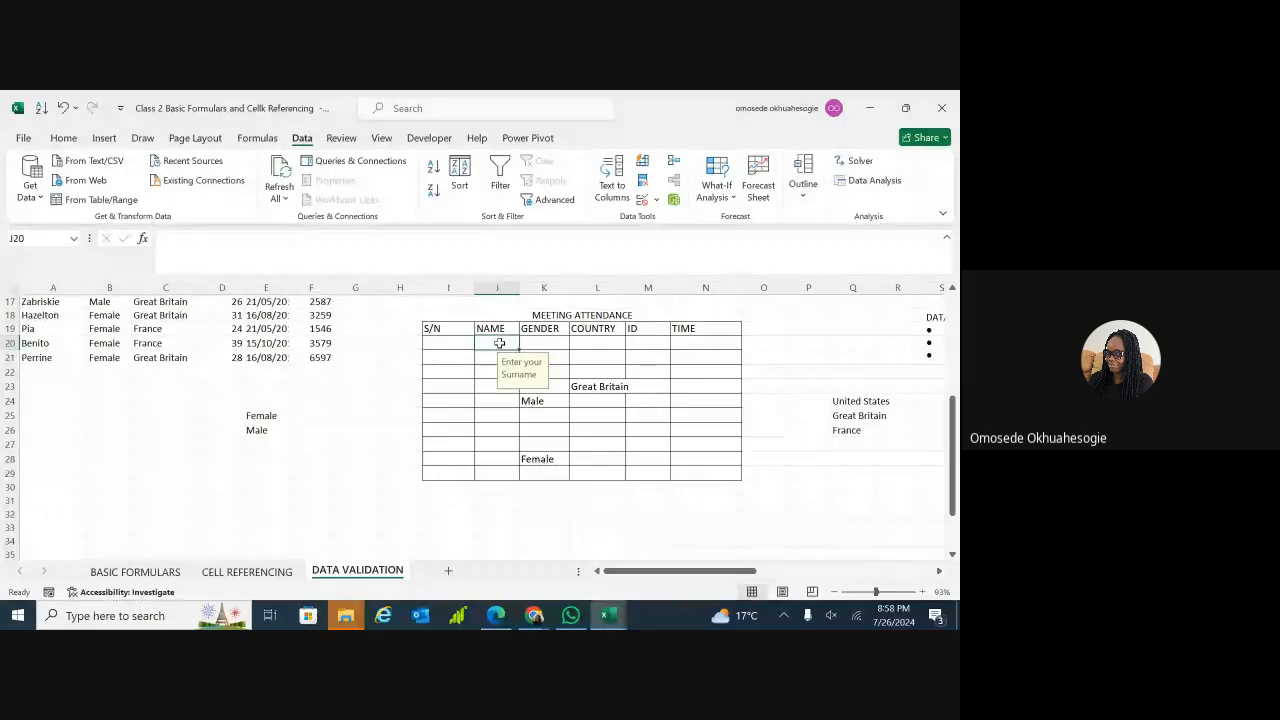
- Change the data validation error alert style of cell J20 to Warning
left_click(644, 201)
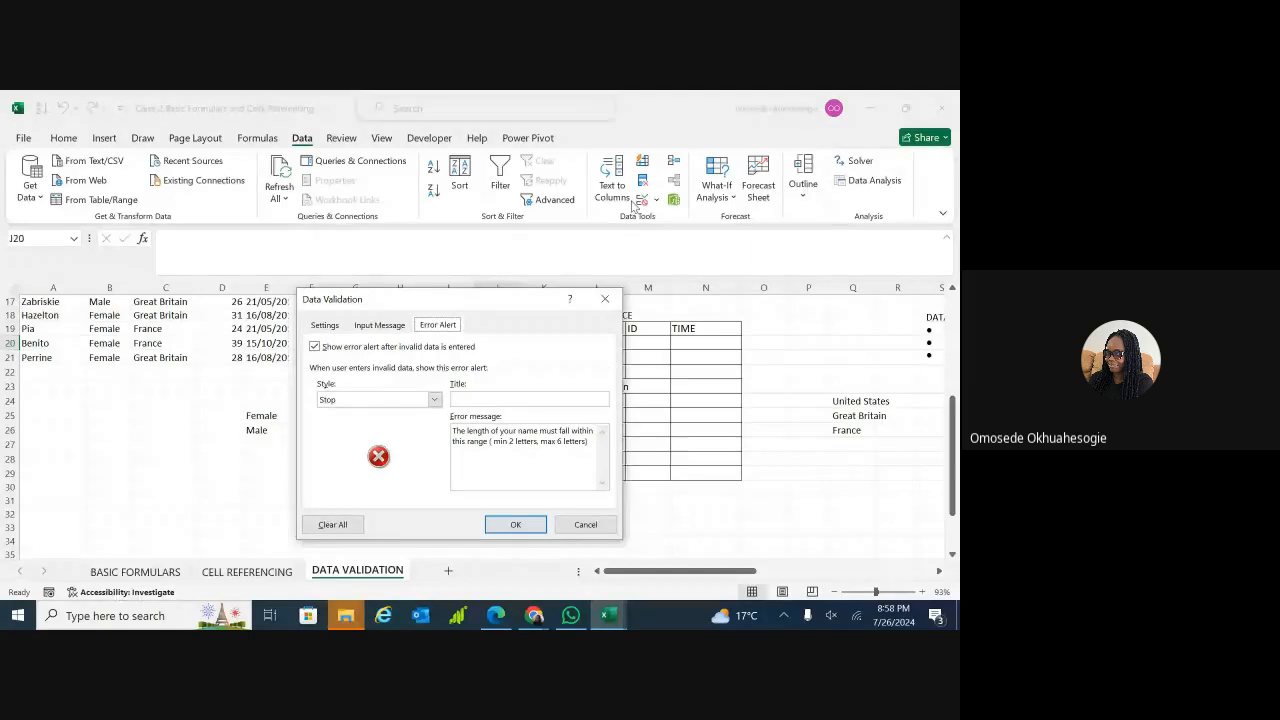
left_click(434, 401)
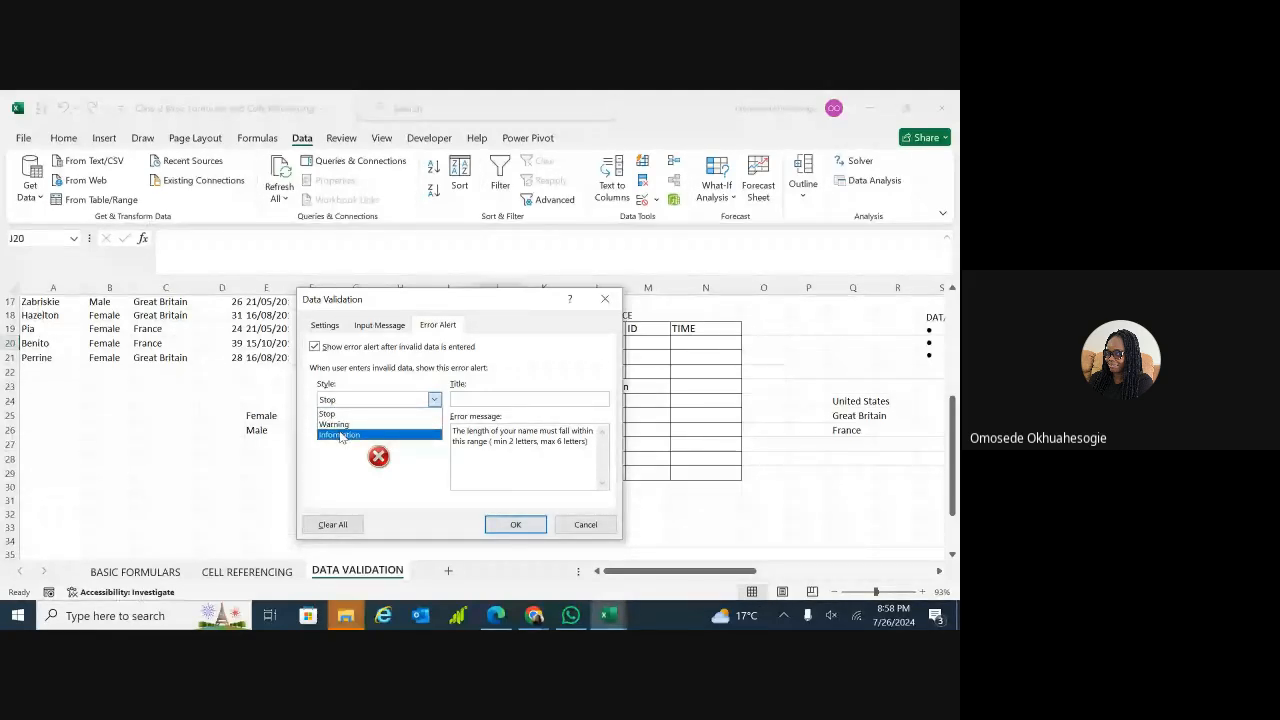
left_click(368, 435)
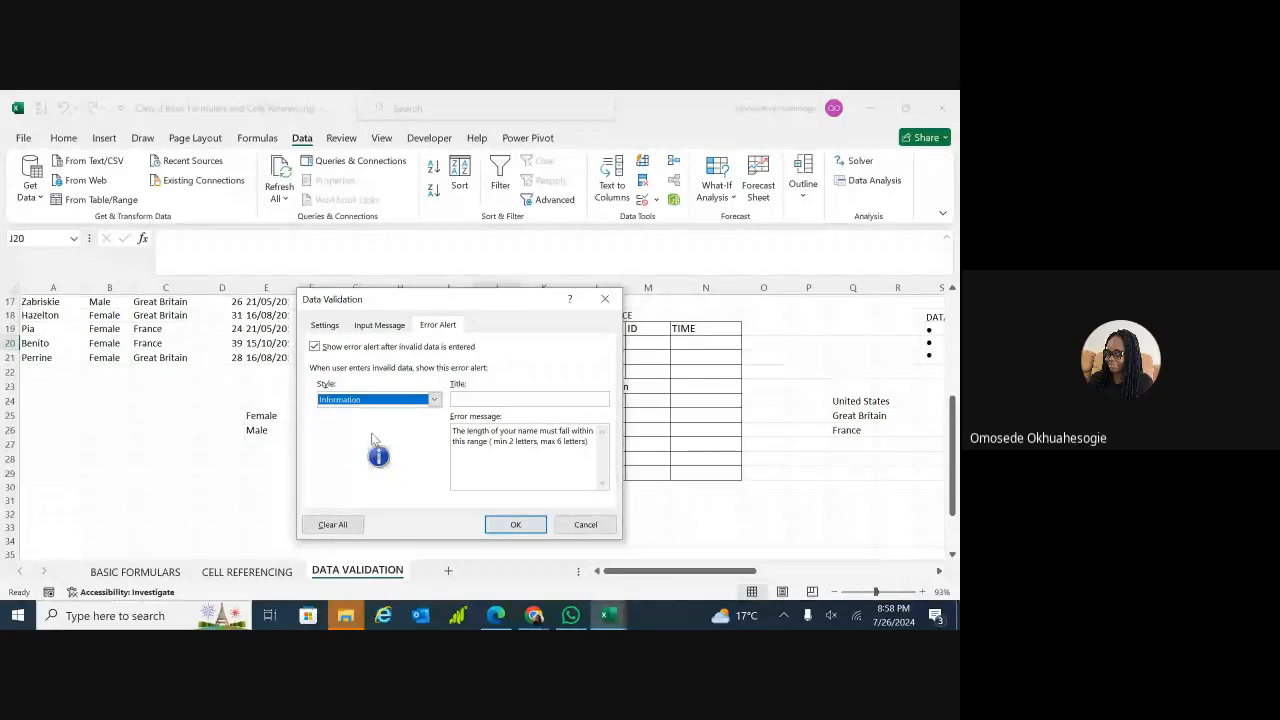
left_click(435, 400)
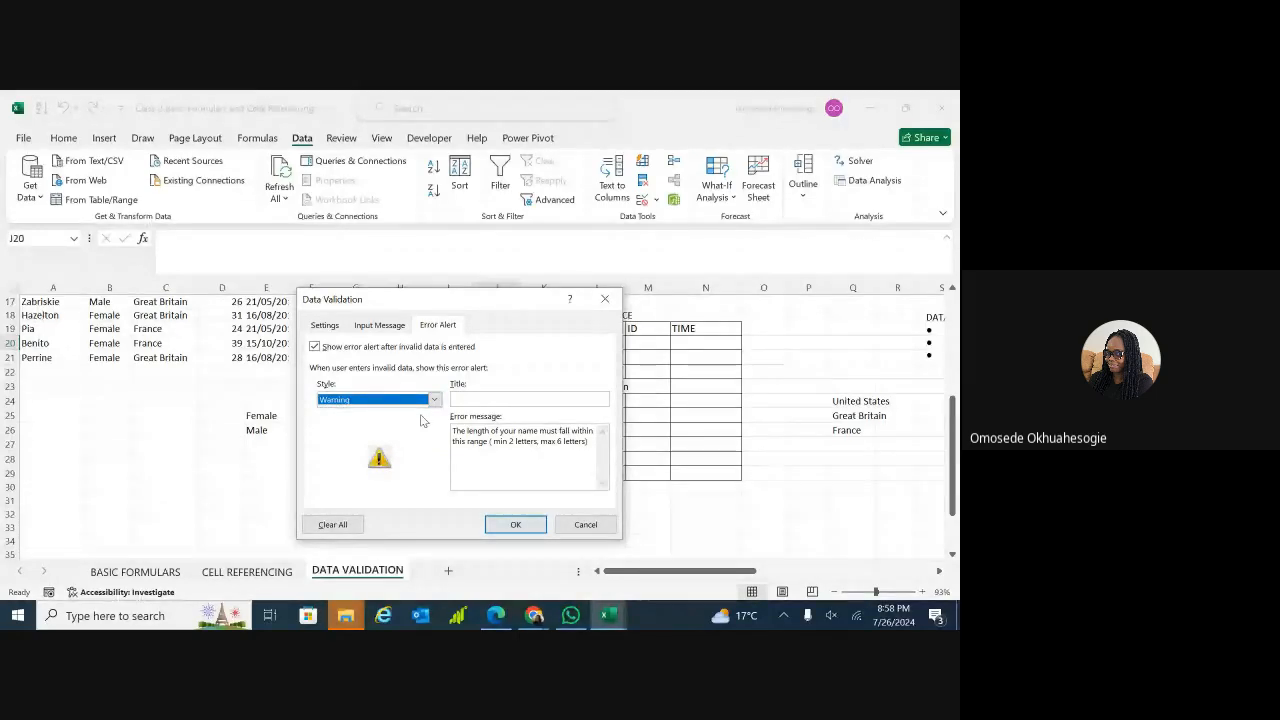
left_click(515, 526)
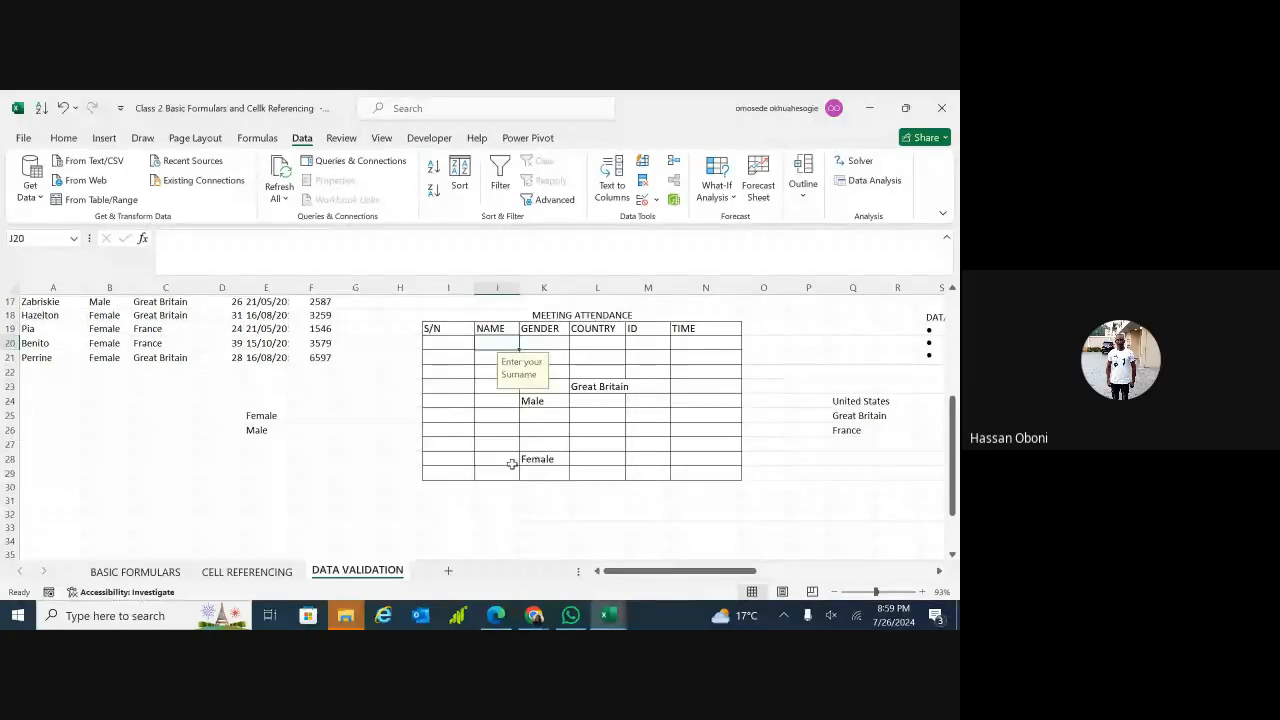
- Test the Warning alert by attempting a seven-letter surname in J20, and cancel the entry
double_click(493, 343)
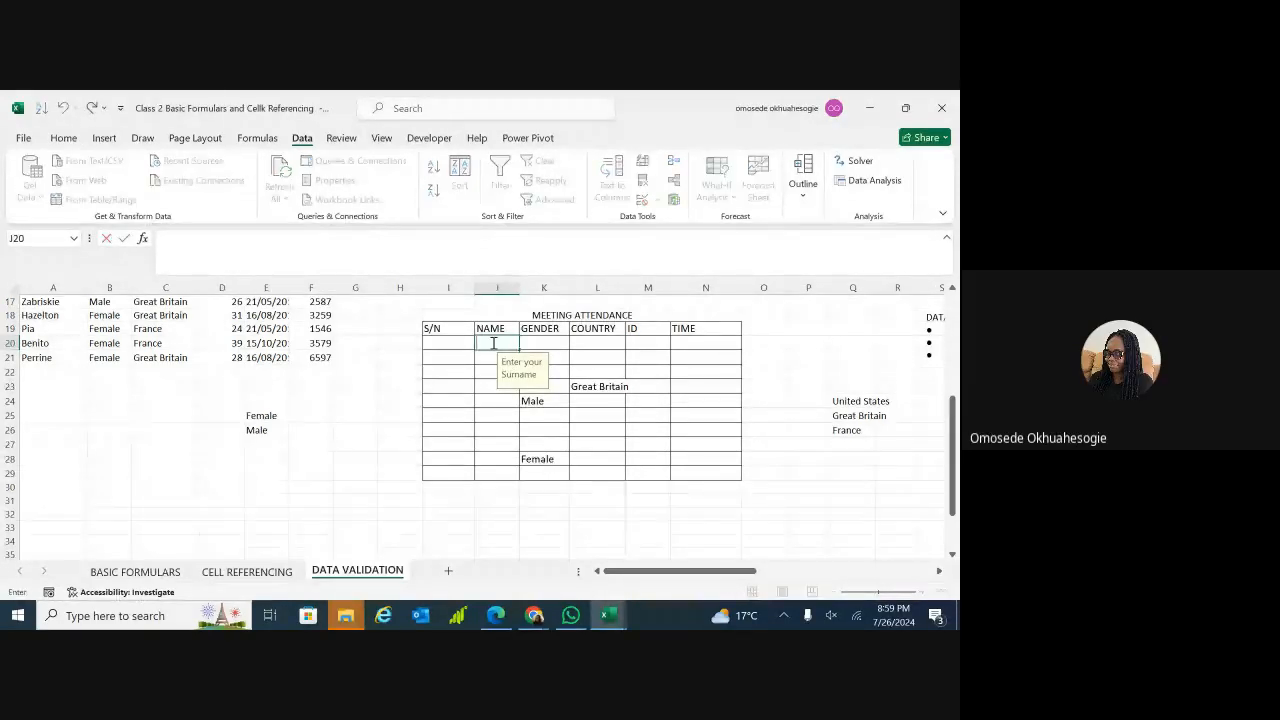
type("collins")
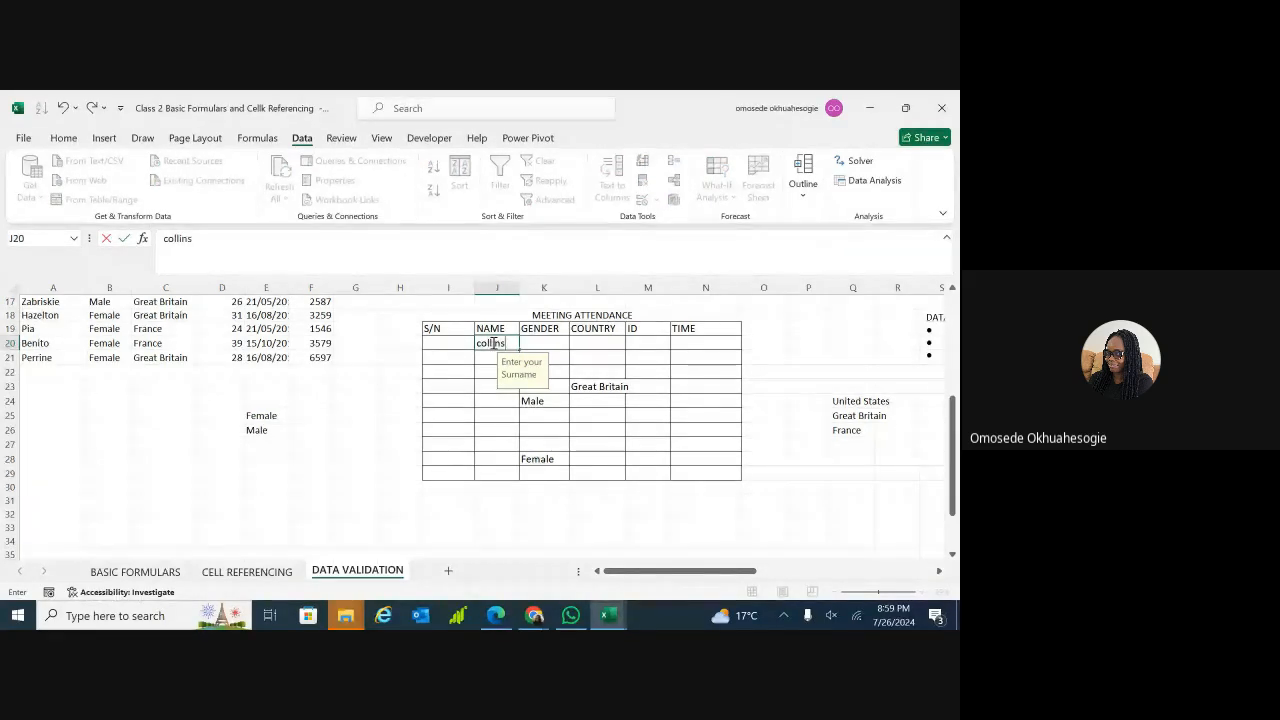
key("Return")
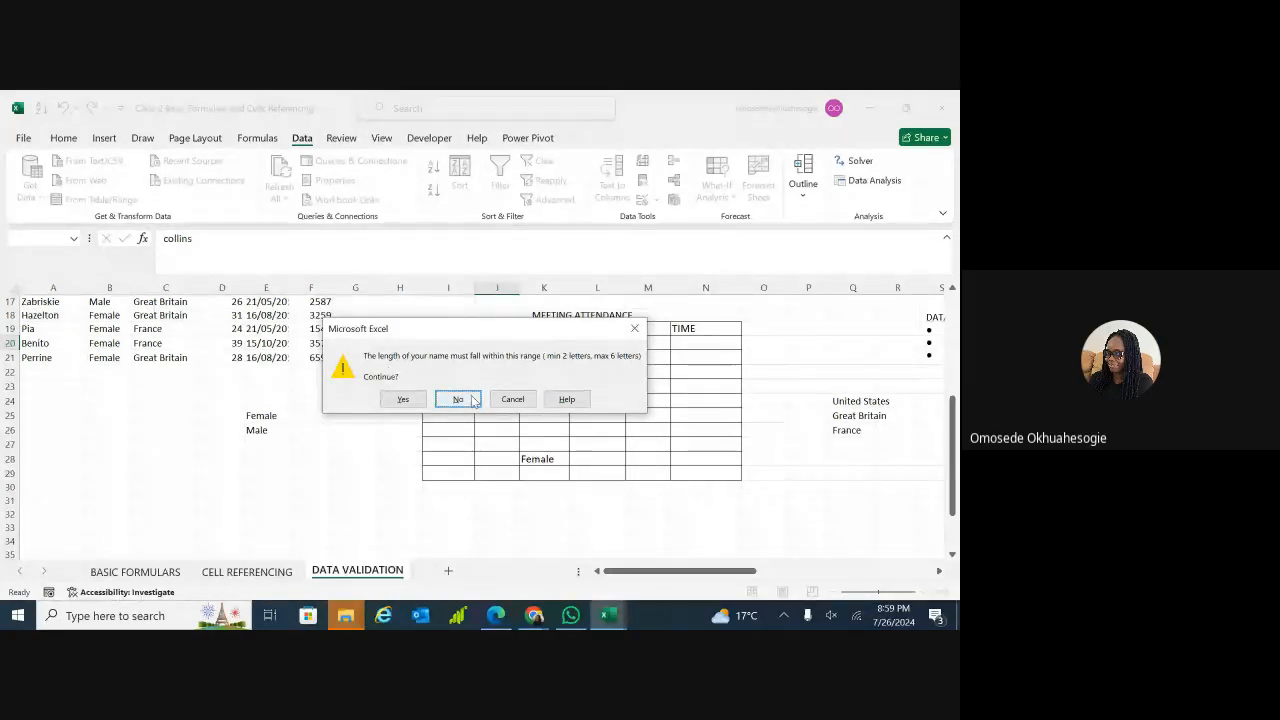
left_click(634, 329)
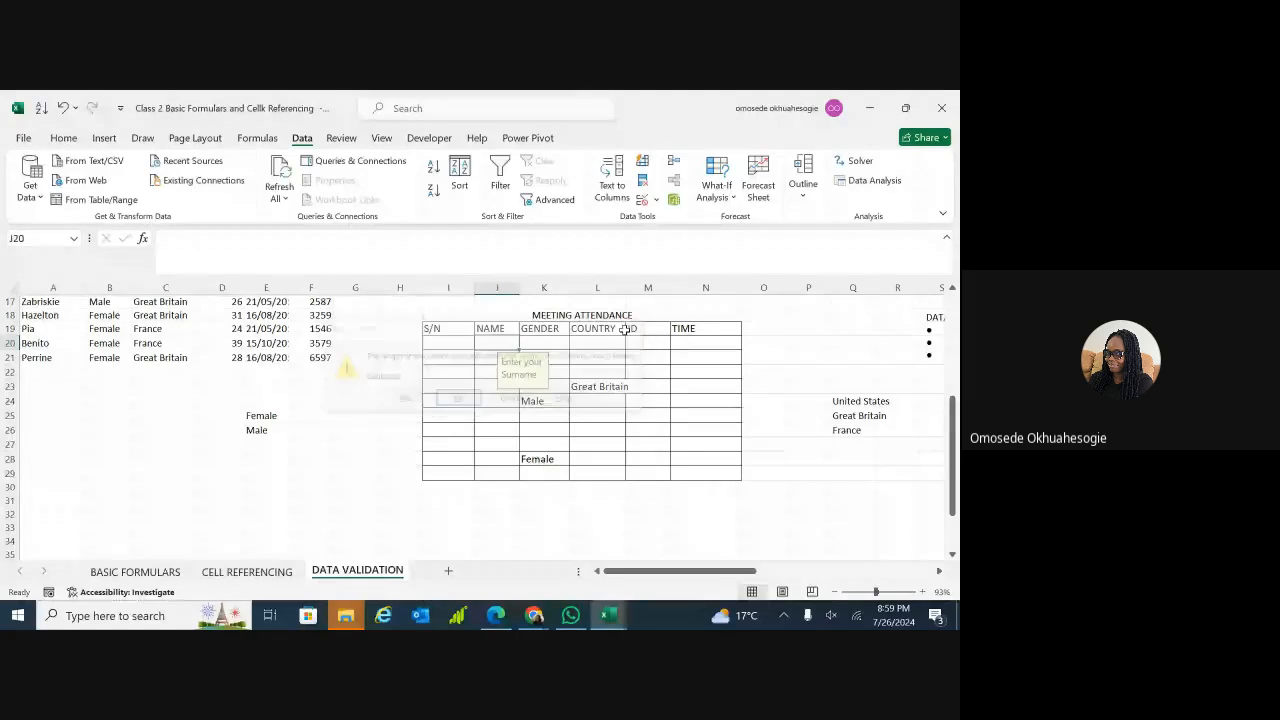
- Open data validation for cell J21 and set its error alert style to Stop
double_click(505, 342)
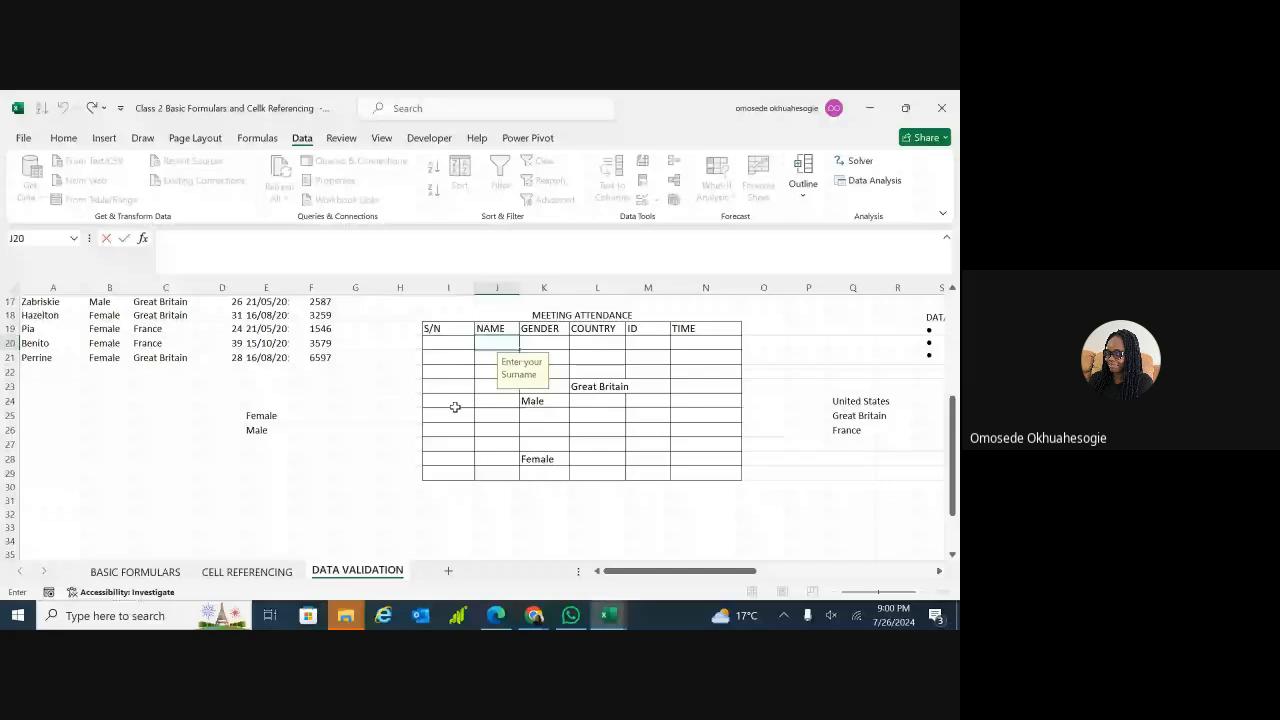
key("Return")
left_click(655, 201)
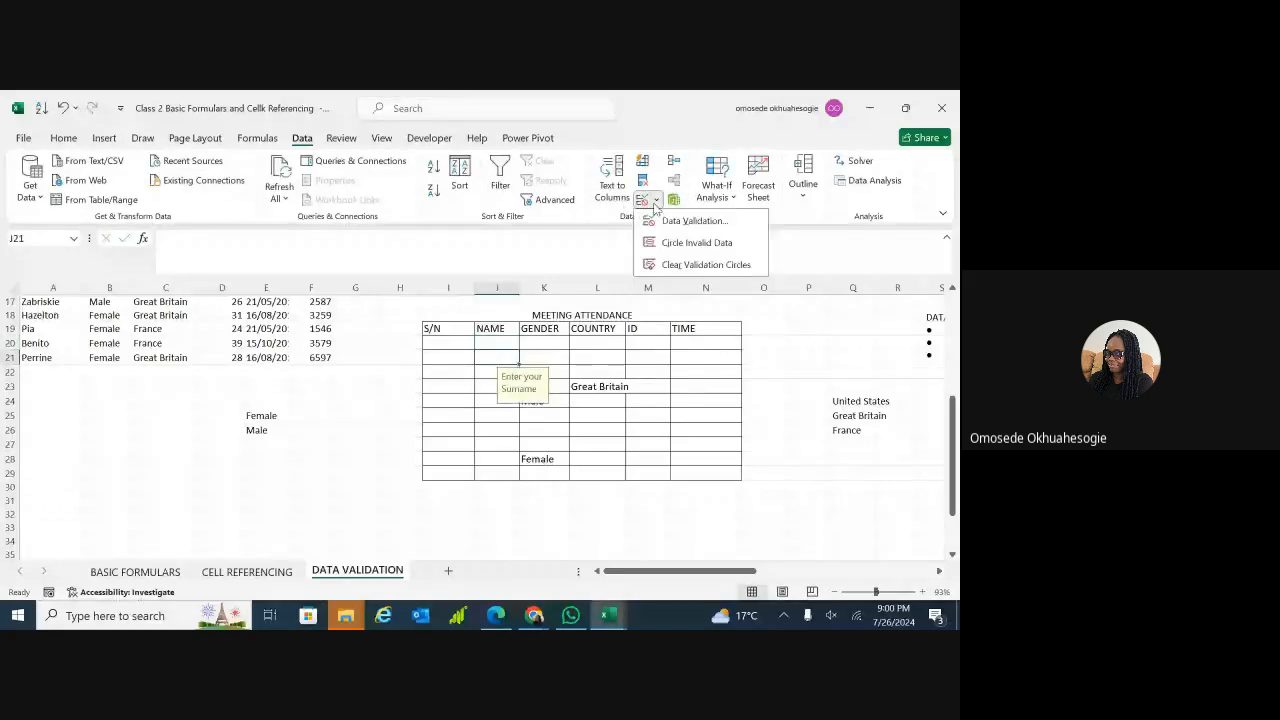
left_click(665, 221)
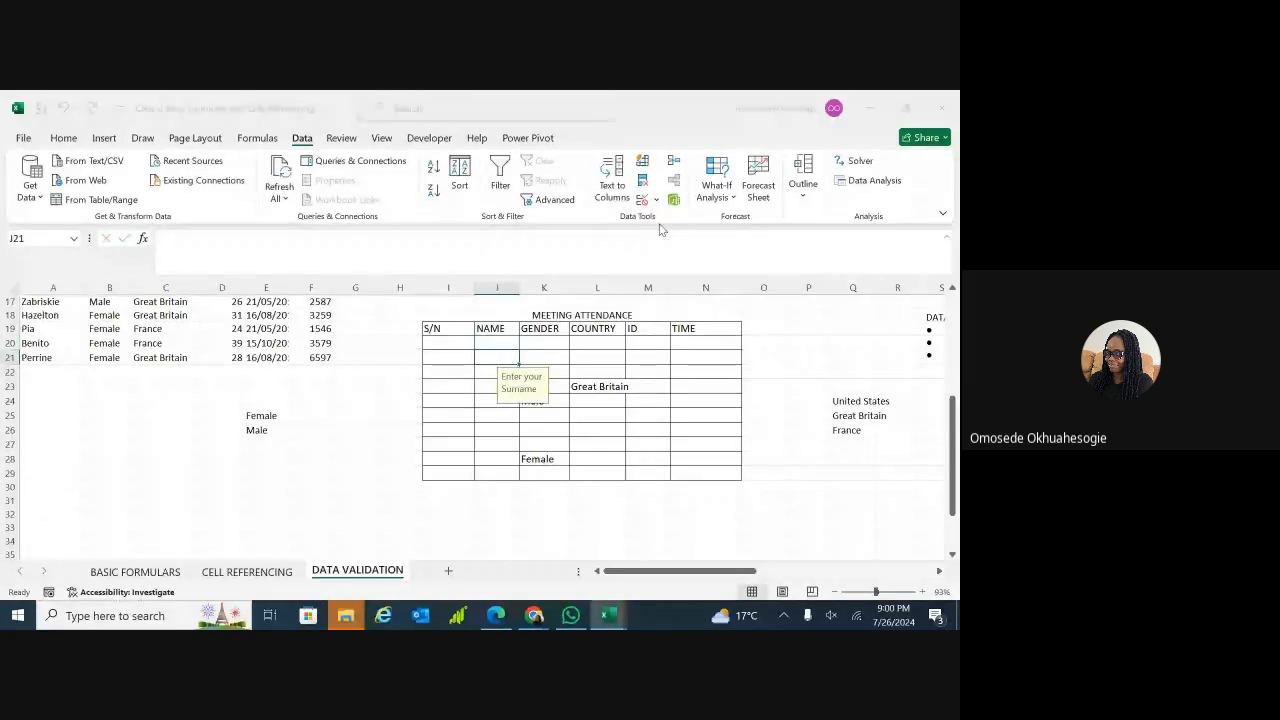
left_click(433, 400)
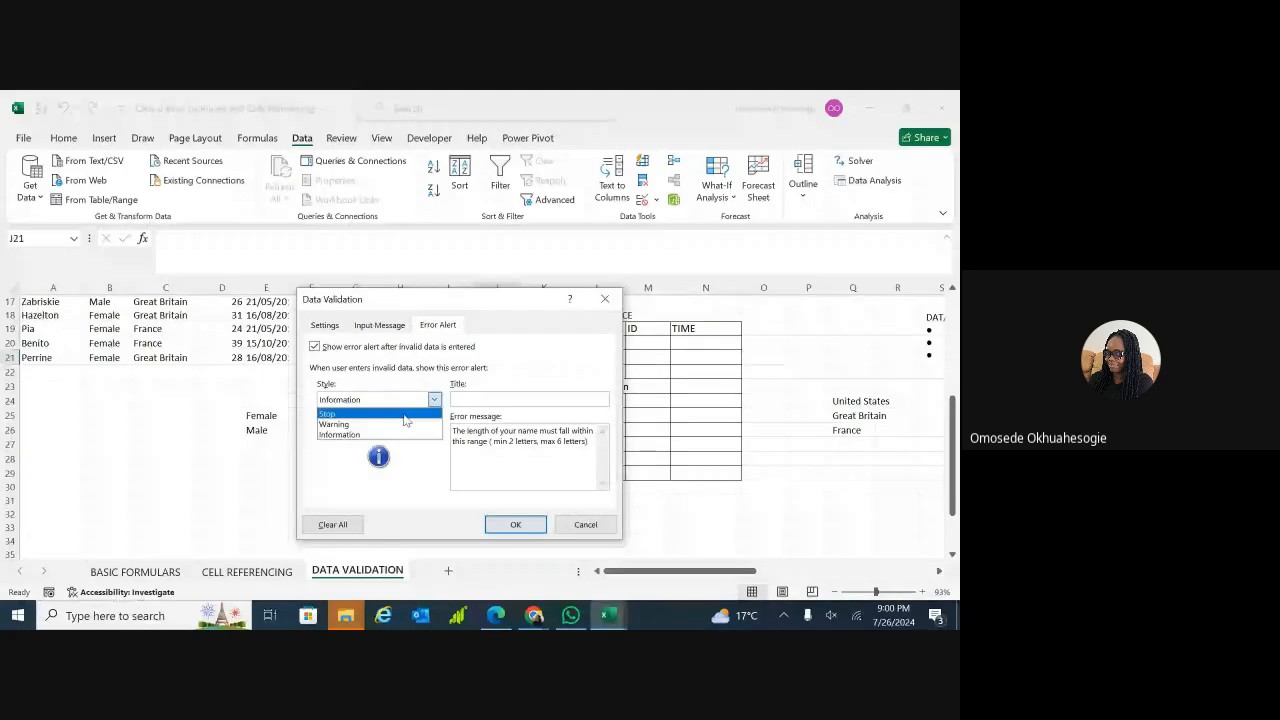
left_click(404, 415)
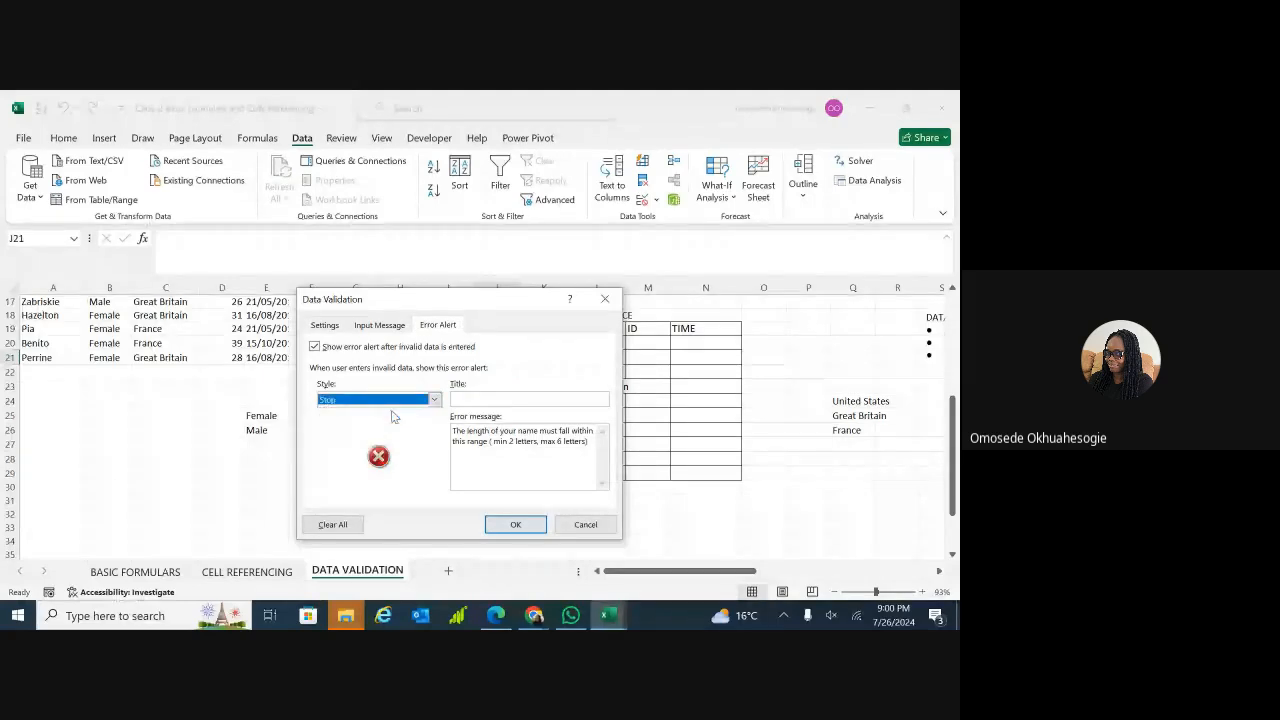
- Restrict J21 to a text length greater than 3 and apply the validation rule
left_click(388, 326)
left_click(331, 326)
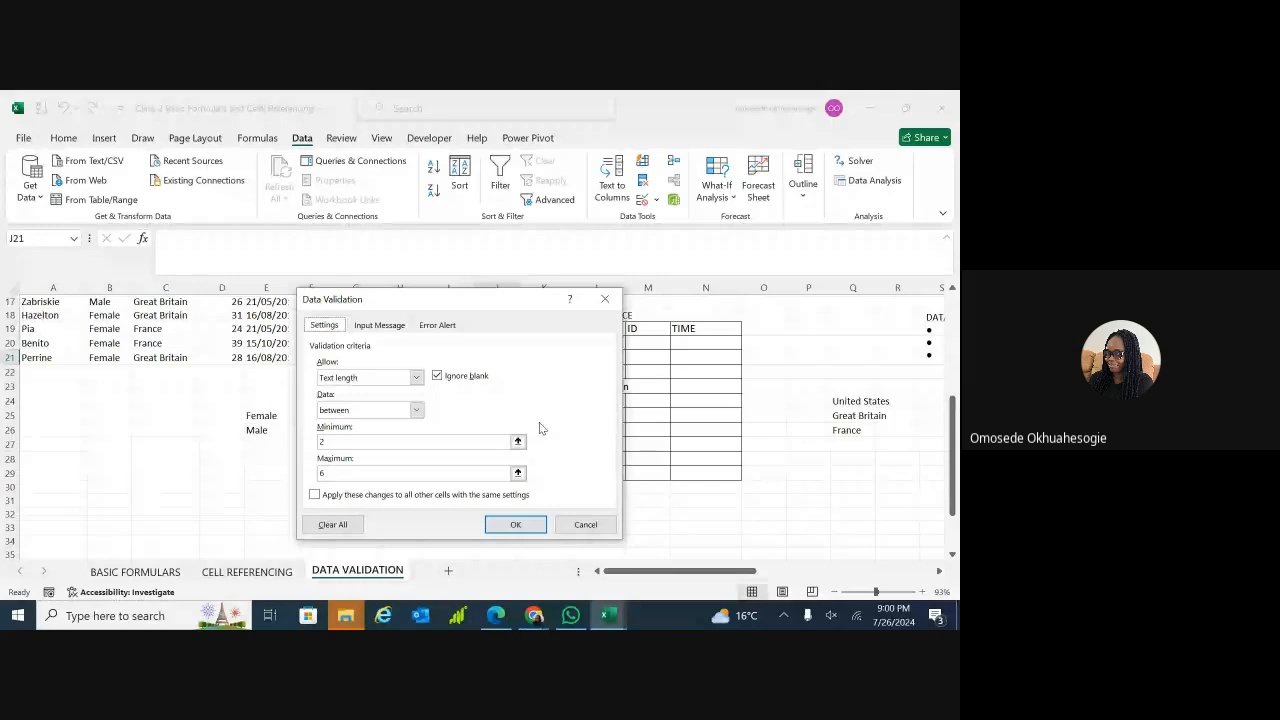
left_click(417, 411)
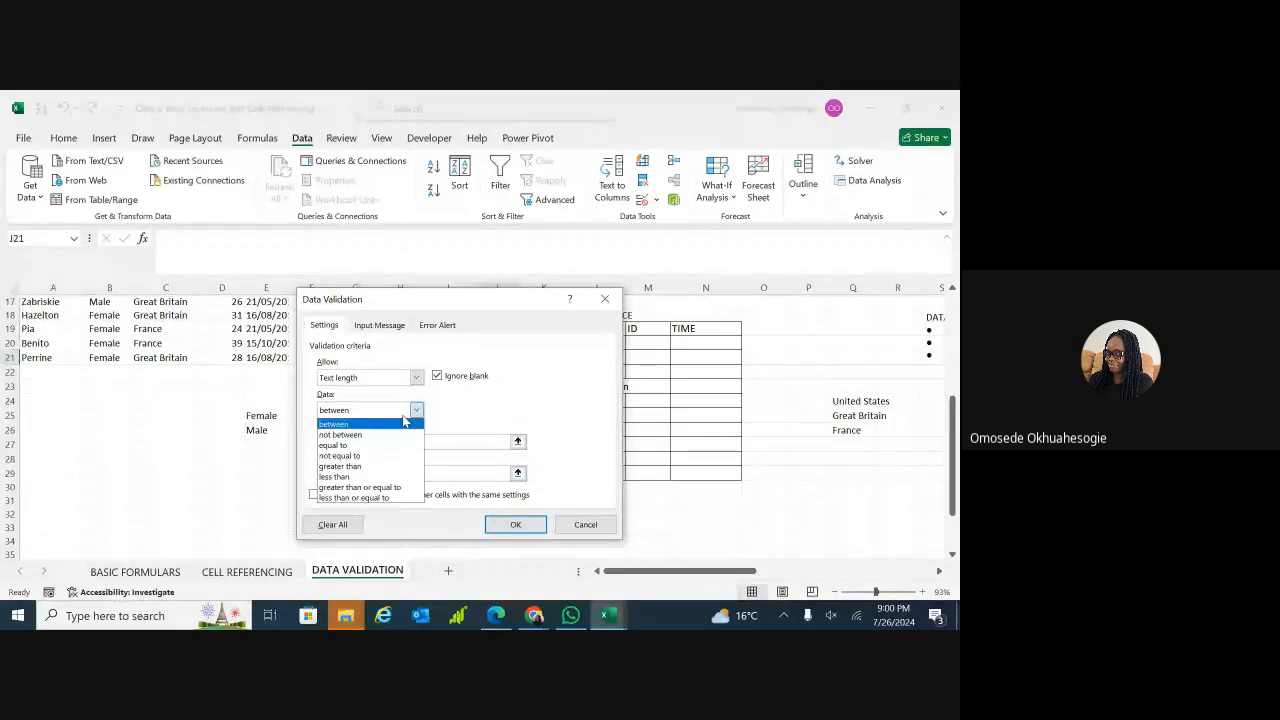
left_click(359, 468)
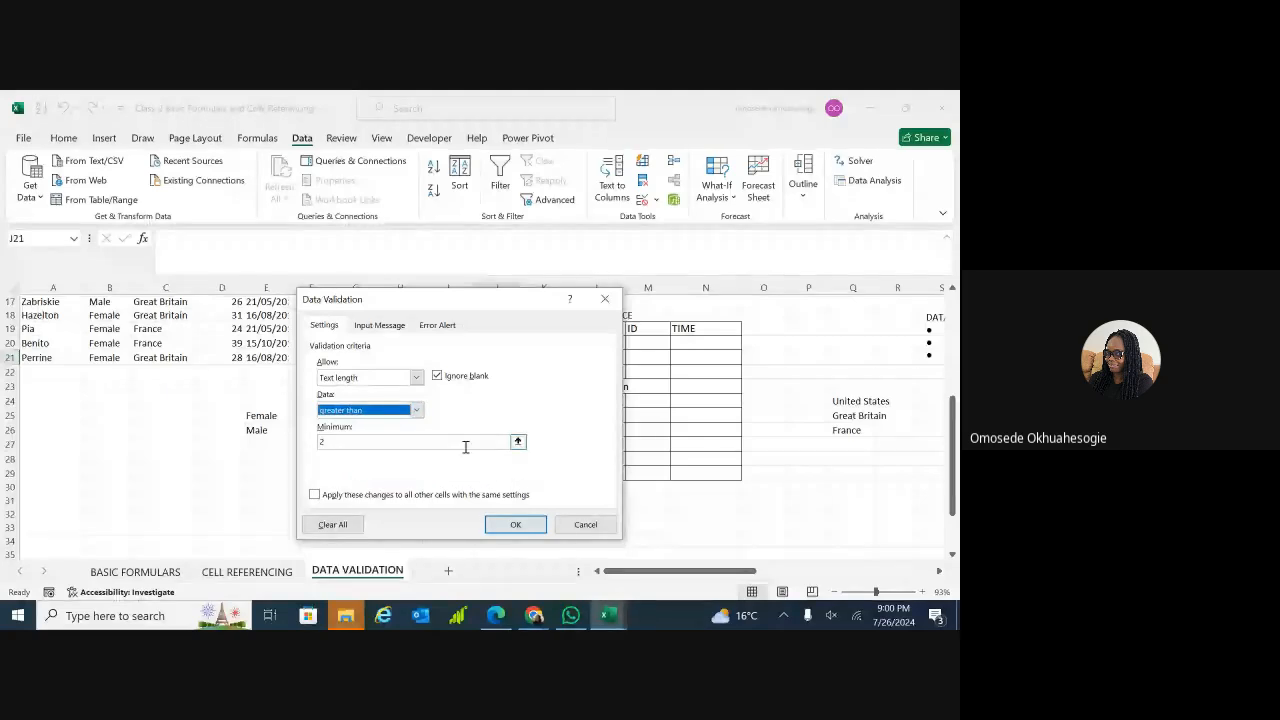
left_click(330, 442)
key("BackSpace")
type("3")
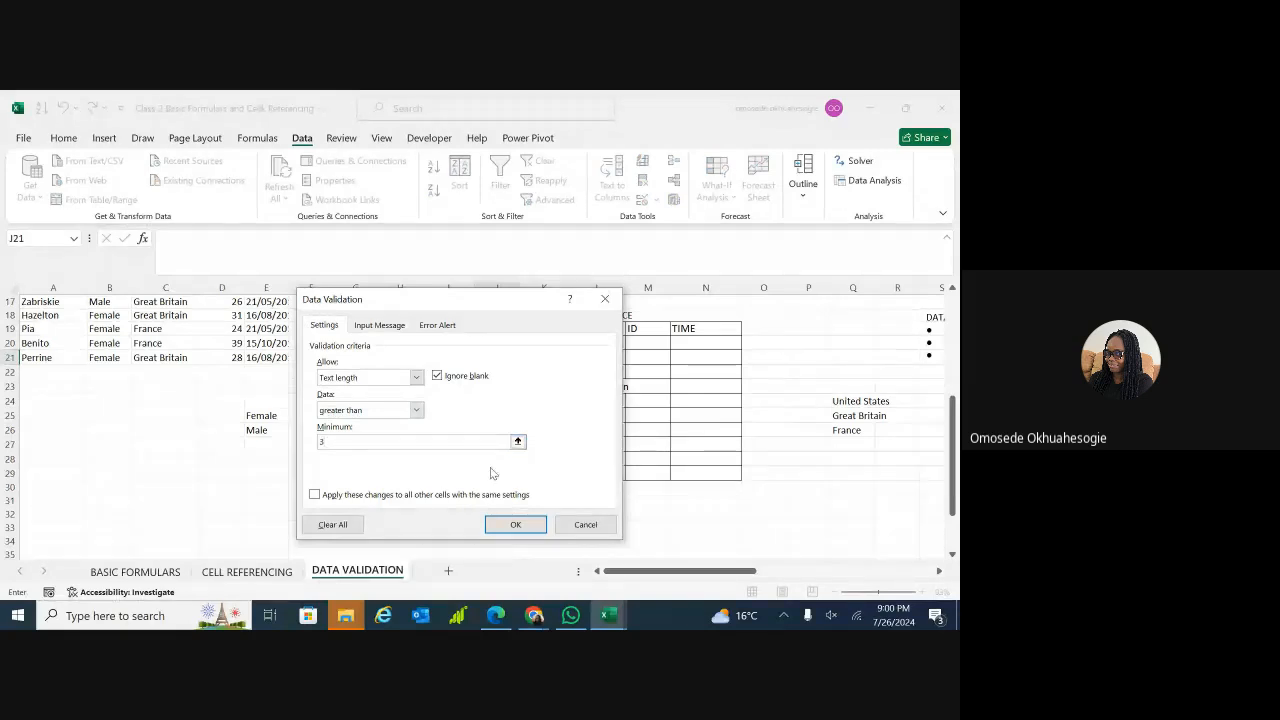
left_click(515, 525)
- Enter "bm" in NAME cell J20 of the meeting attendance table
left_click(498, 343)
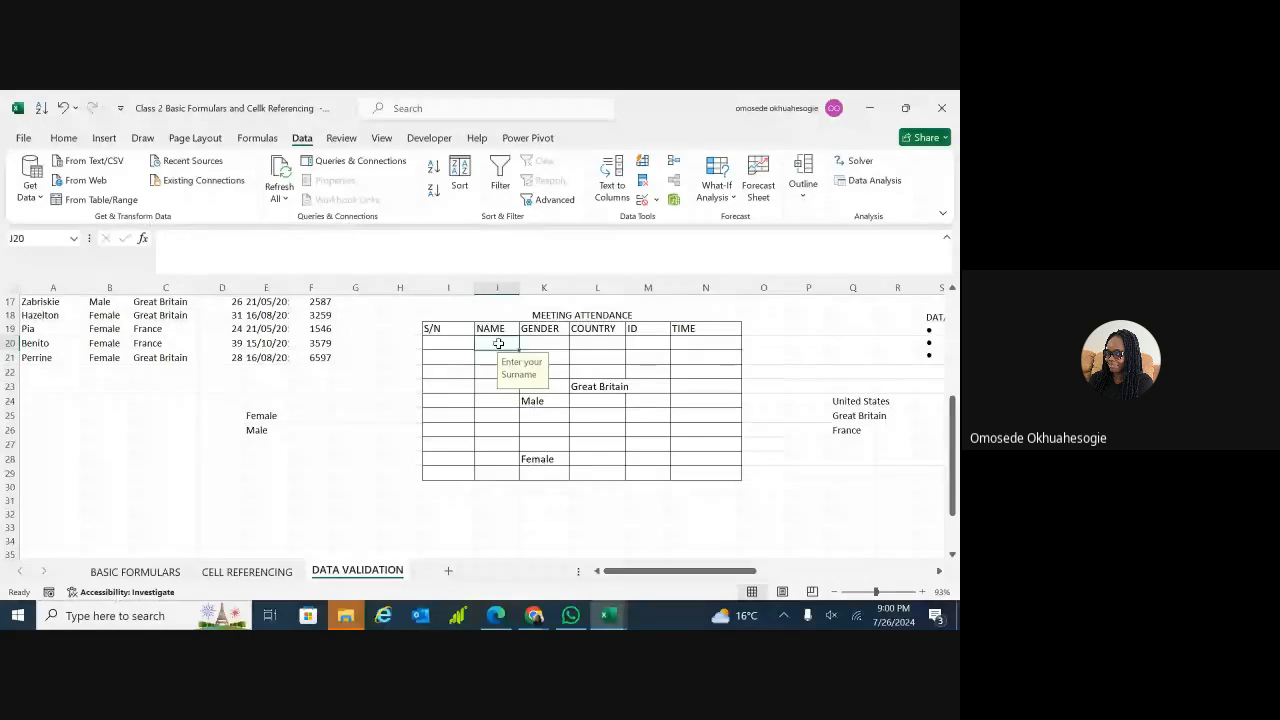
double_click(499, 343)
type("bm")
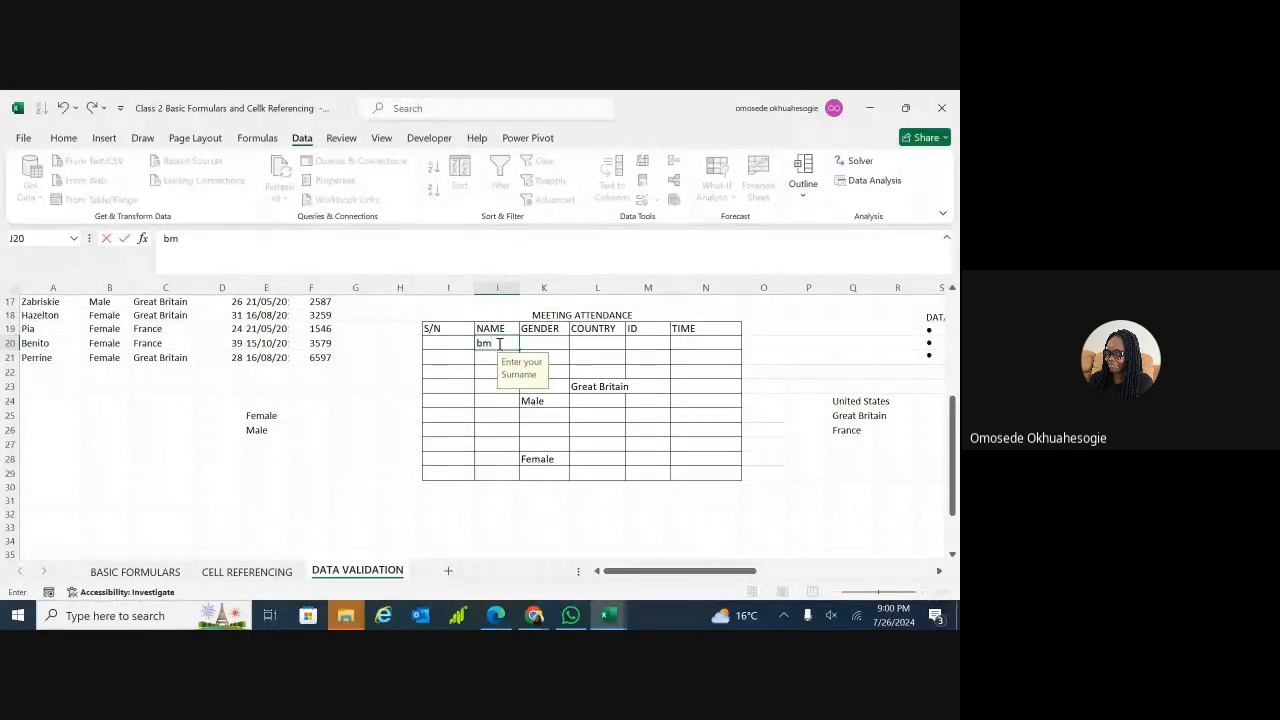
key("Return")
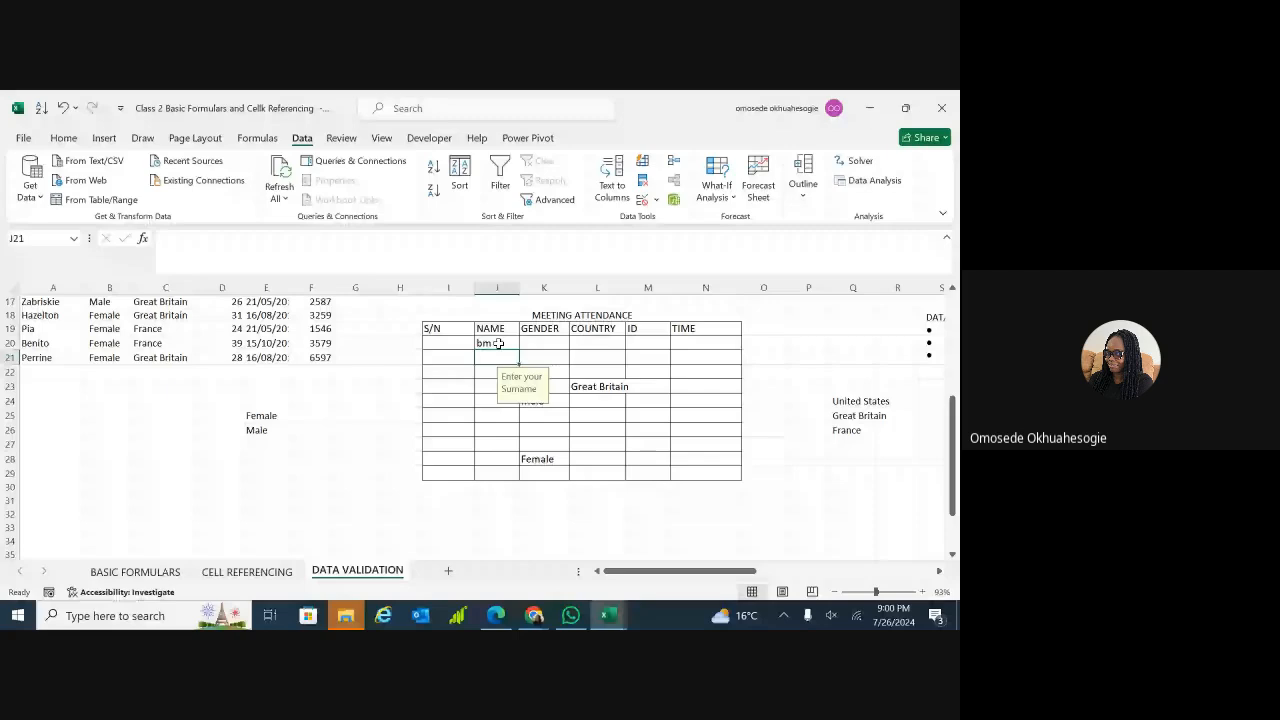
- Reopen the entry in J20 and leave the cell again to recheck whether its validation responds
double_click(498, 343)
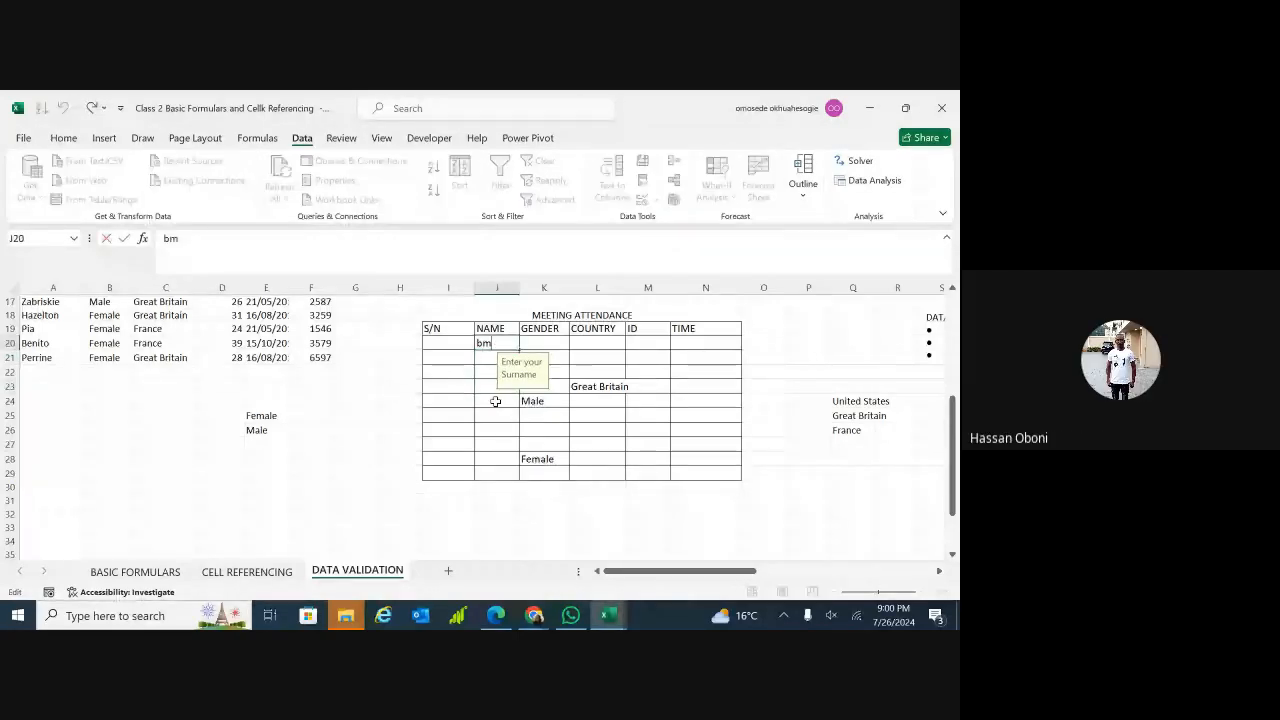
left_click(496, 374)
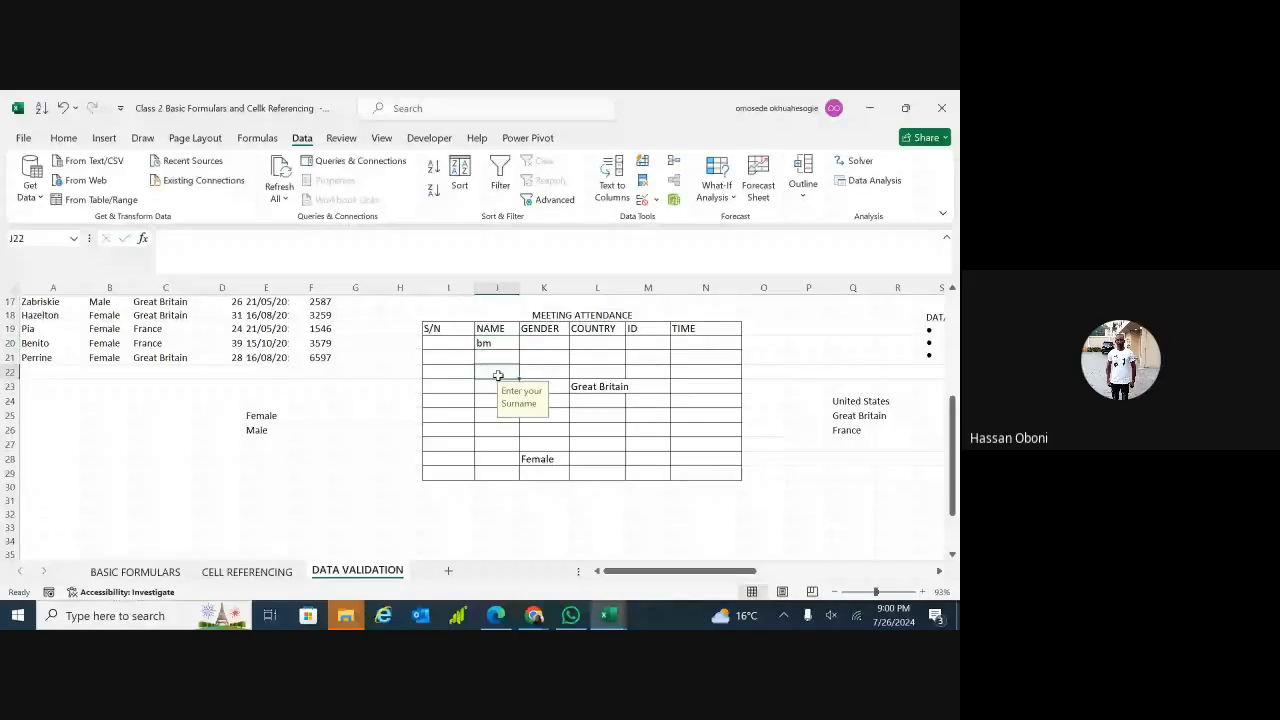
key("ctrl+z")
double_click(497, 346)
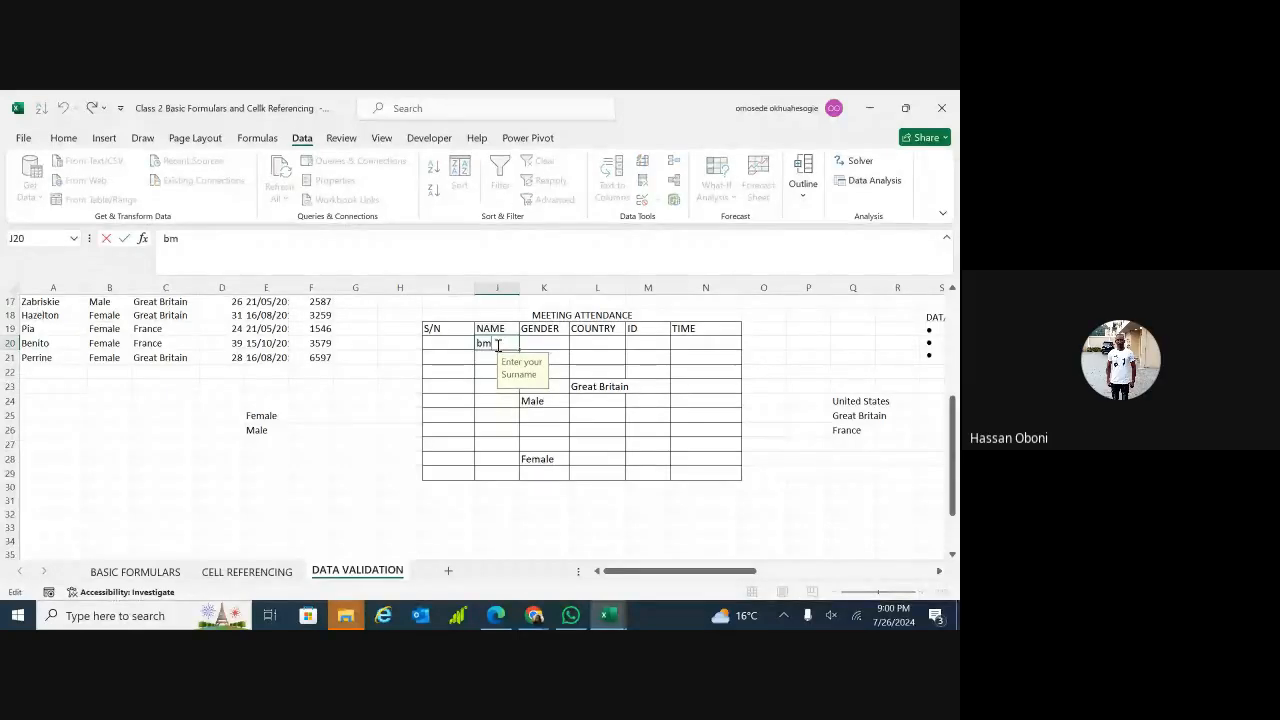
left_click(493, 355)
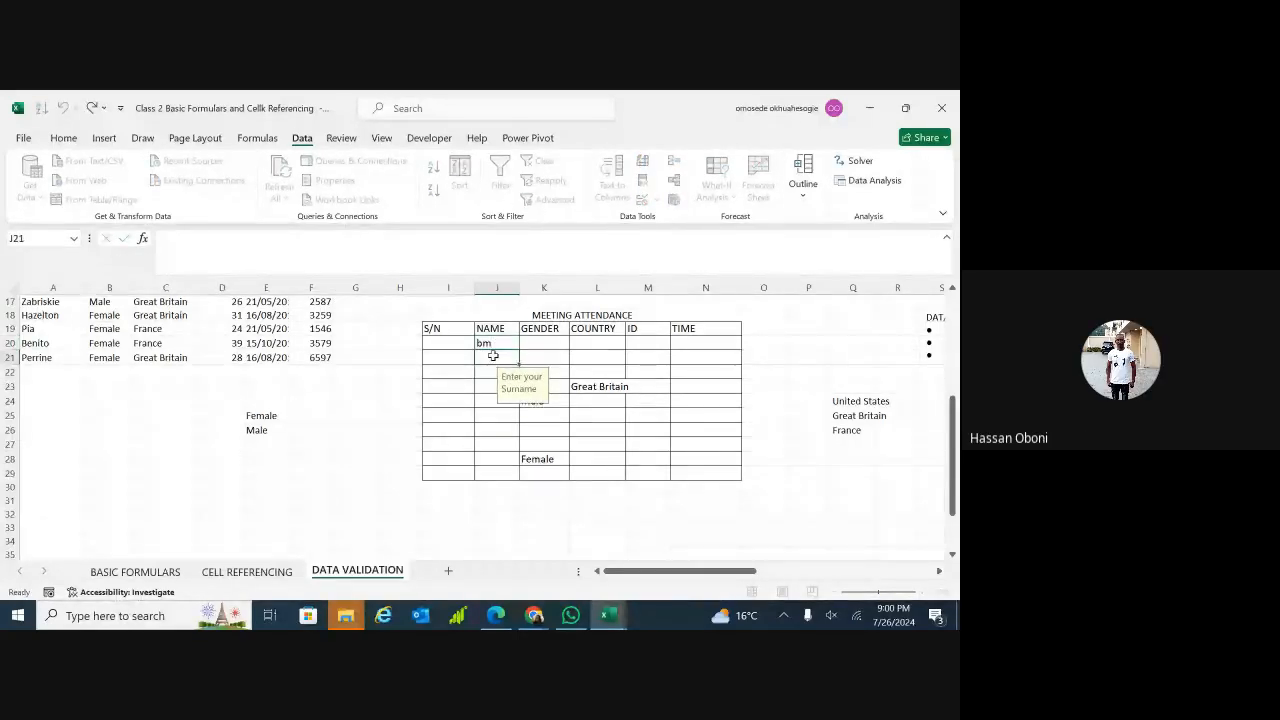
left_click(501, 343)
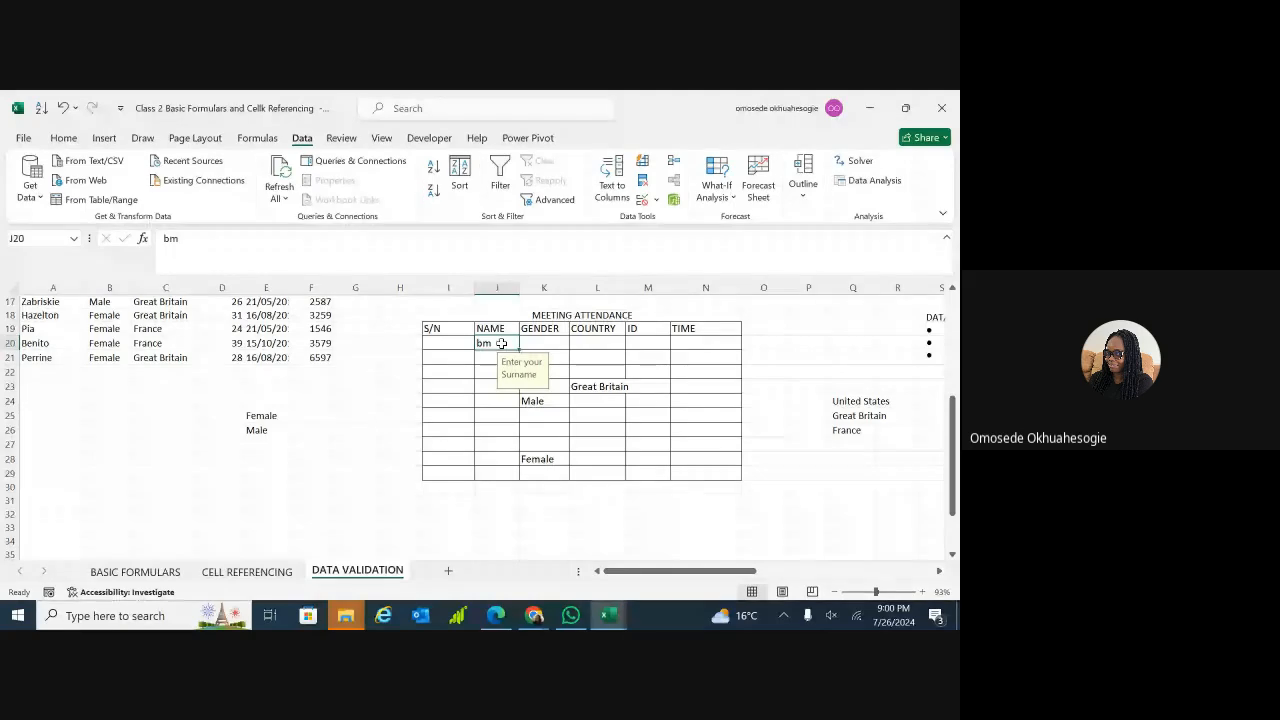
- Open data validation for NAME cells J20:J29 of the meeting attendance table, erasing their existing mixed validation settings
left_click_drag(501, 343, 497, 473)
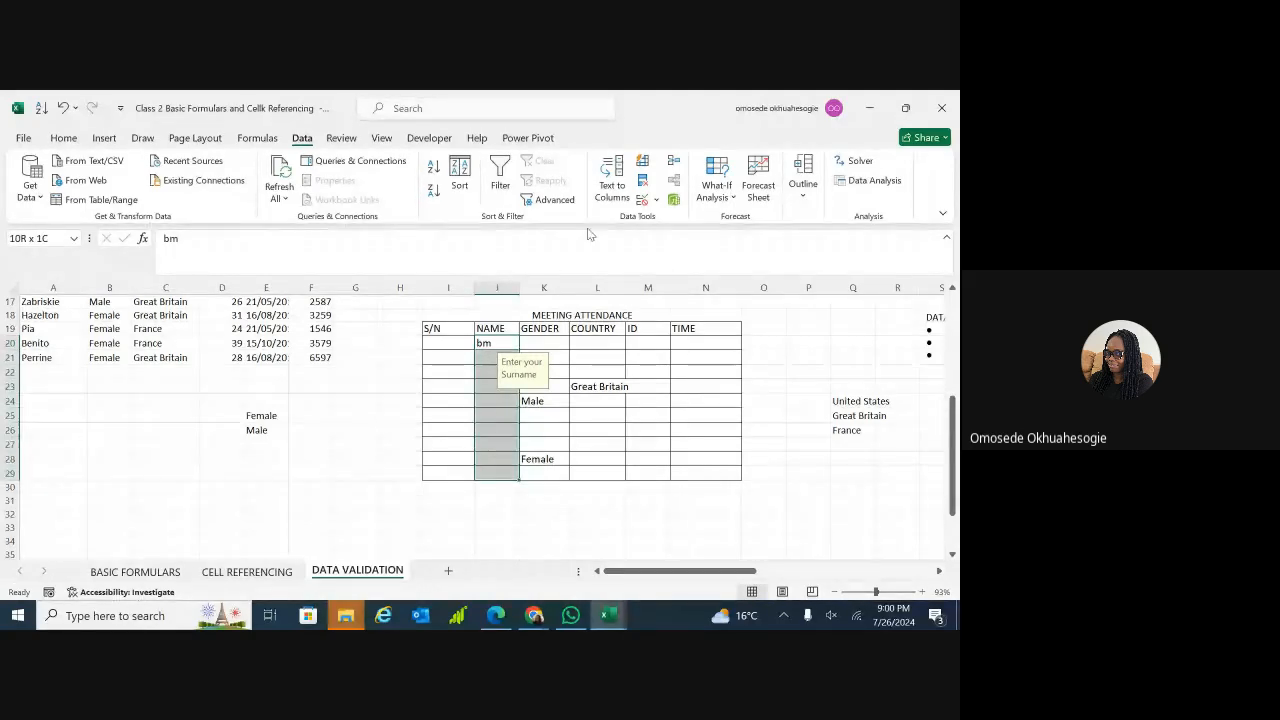
left_click(655, 200)
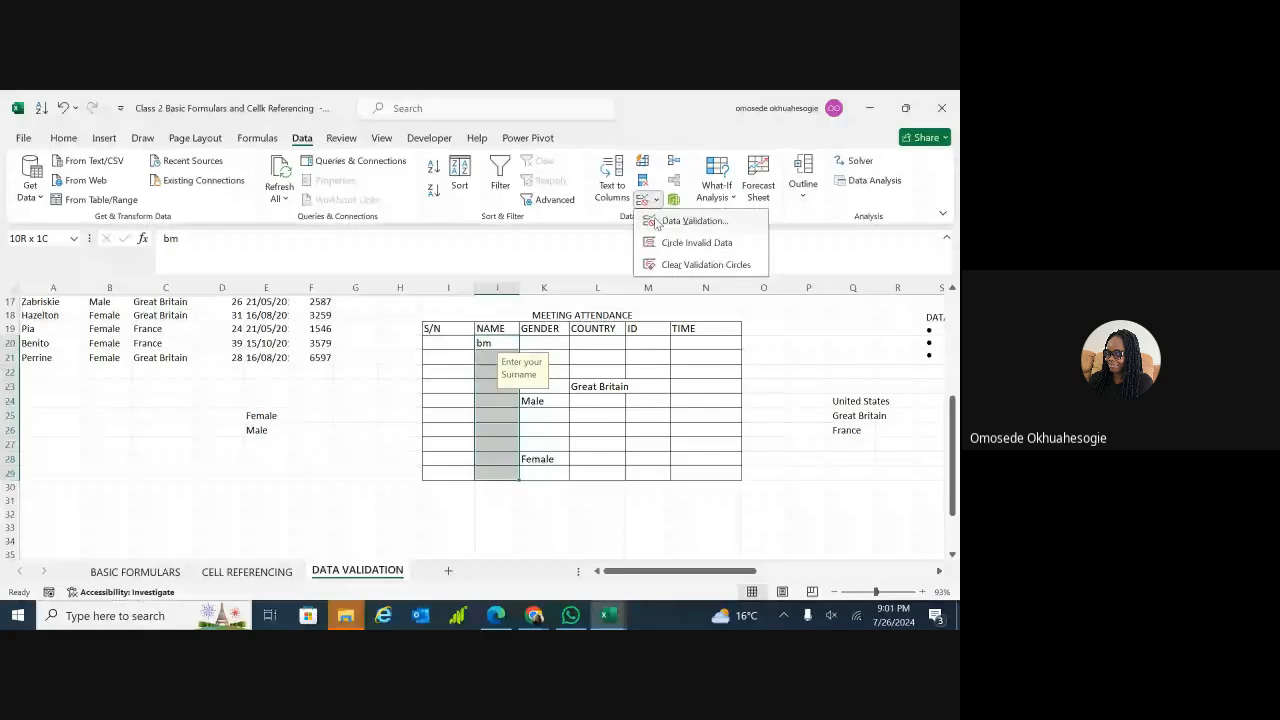
left_click(657, 221)
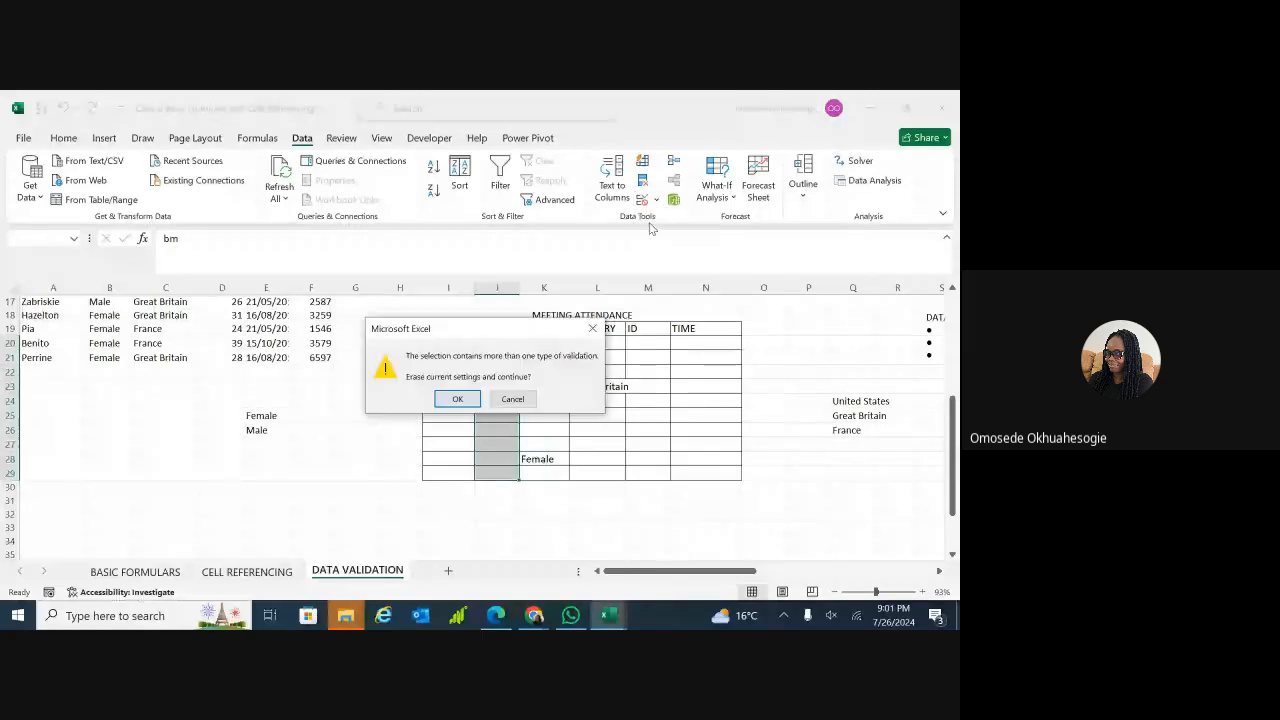
left_click(462, 402)
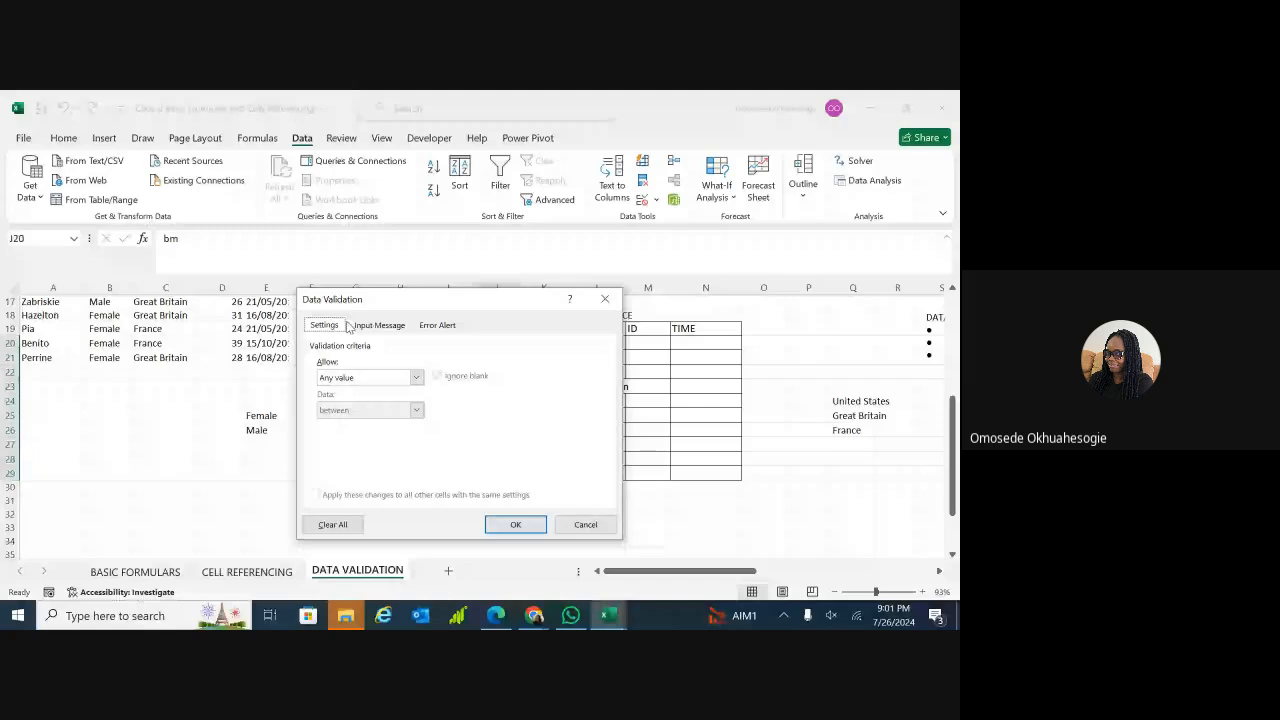
- Set the validation criteria for J20:J29 to a text length greater than 3
left_click(416, 378)
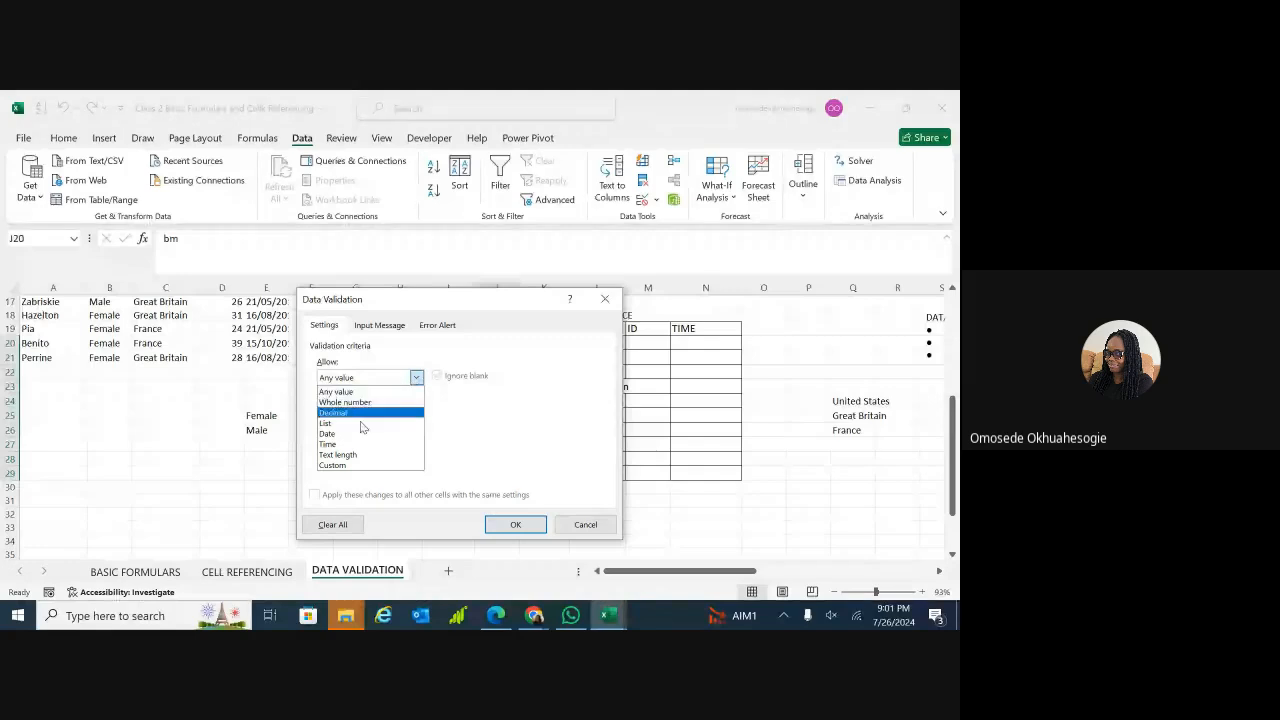
left_click(340, 455)
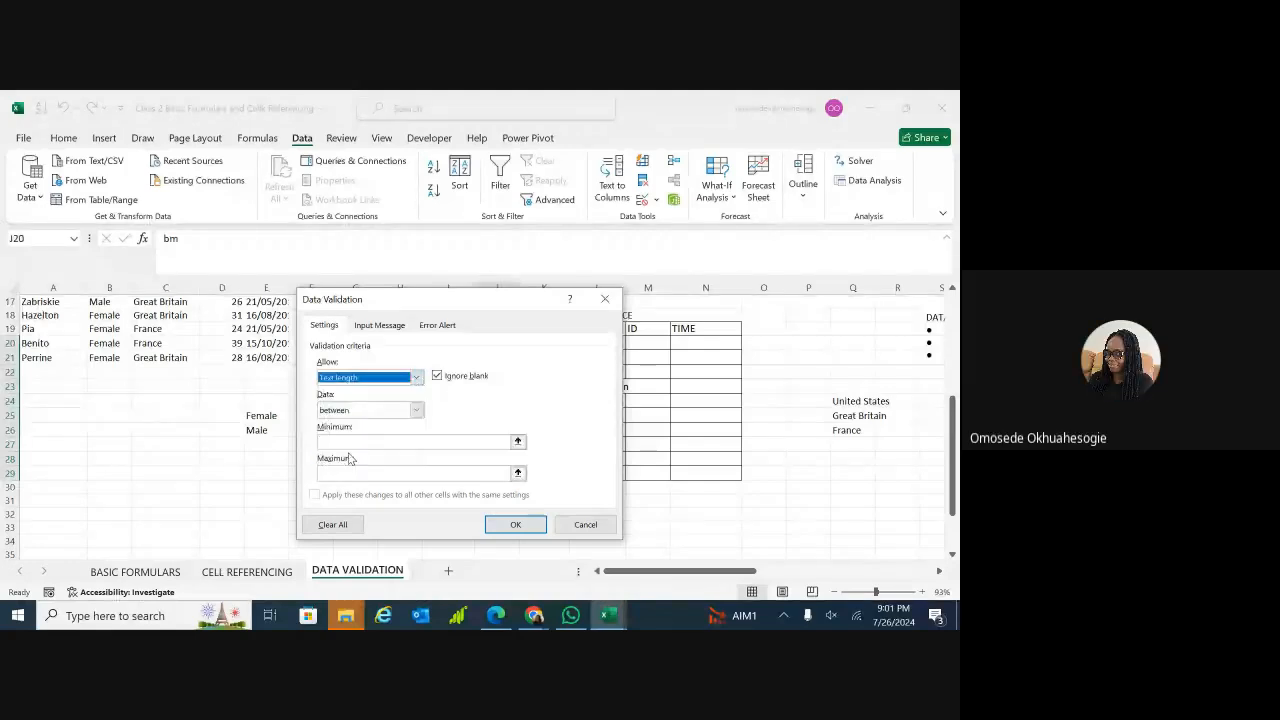
left_click(417, 409)
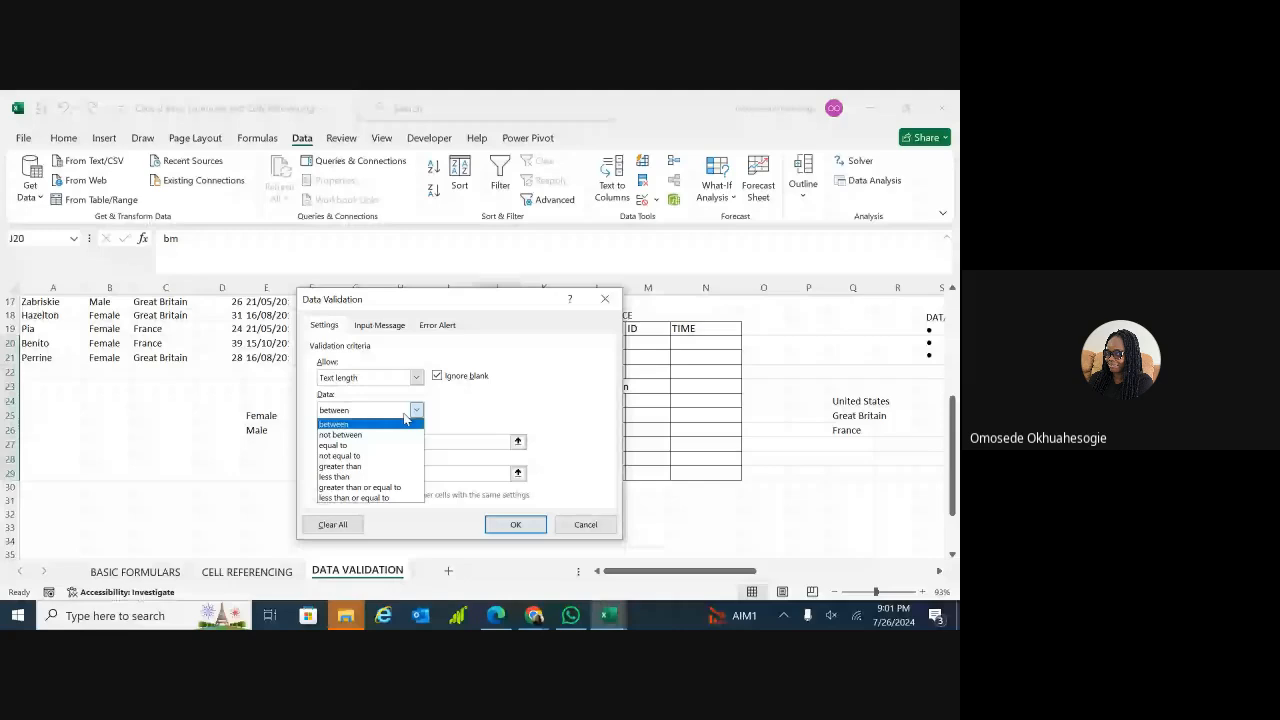
left_click(340, 466)
left_click(372, 443)
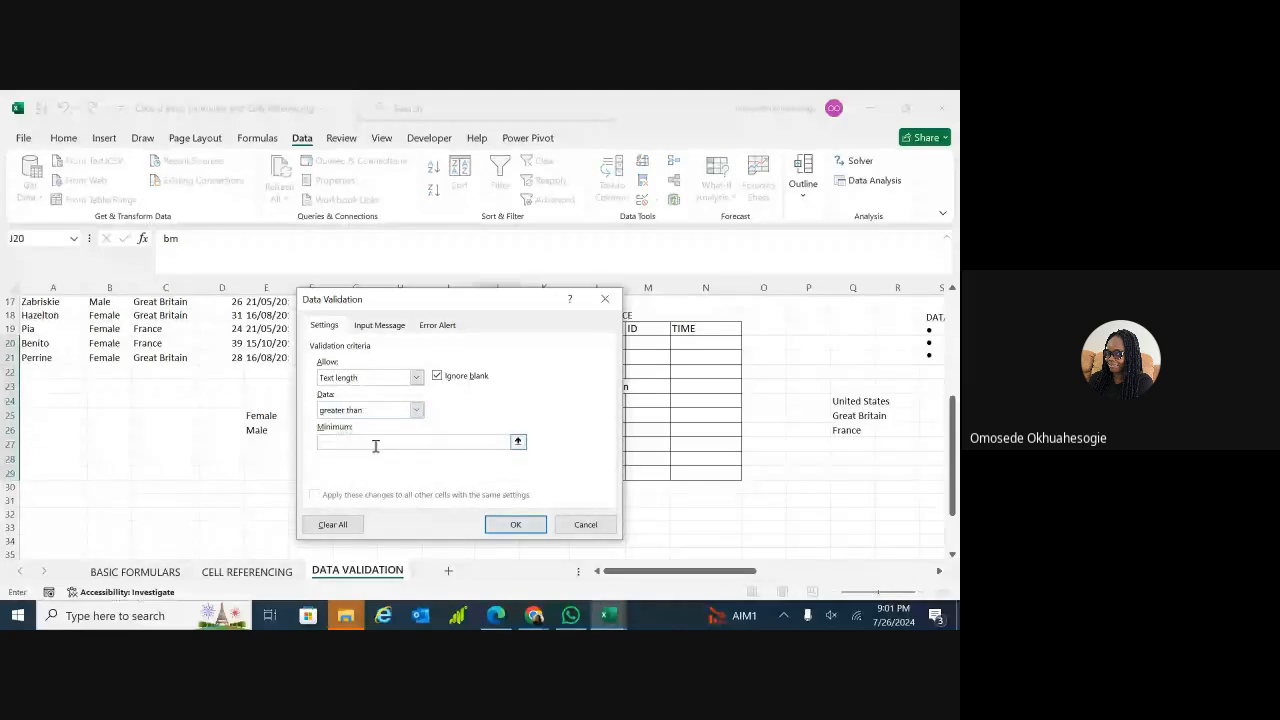
type("3")
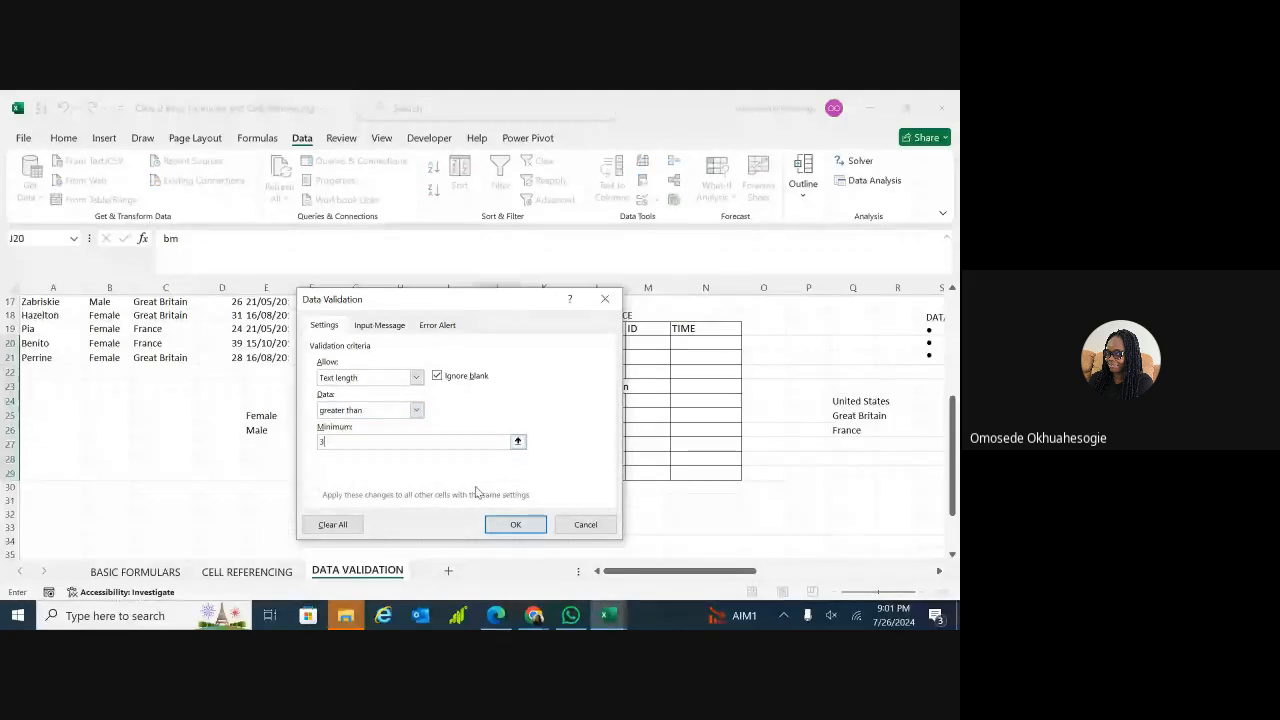
- Add the input message "Enter your surname" to the NAME cells' validation
left_click(381, 324)
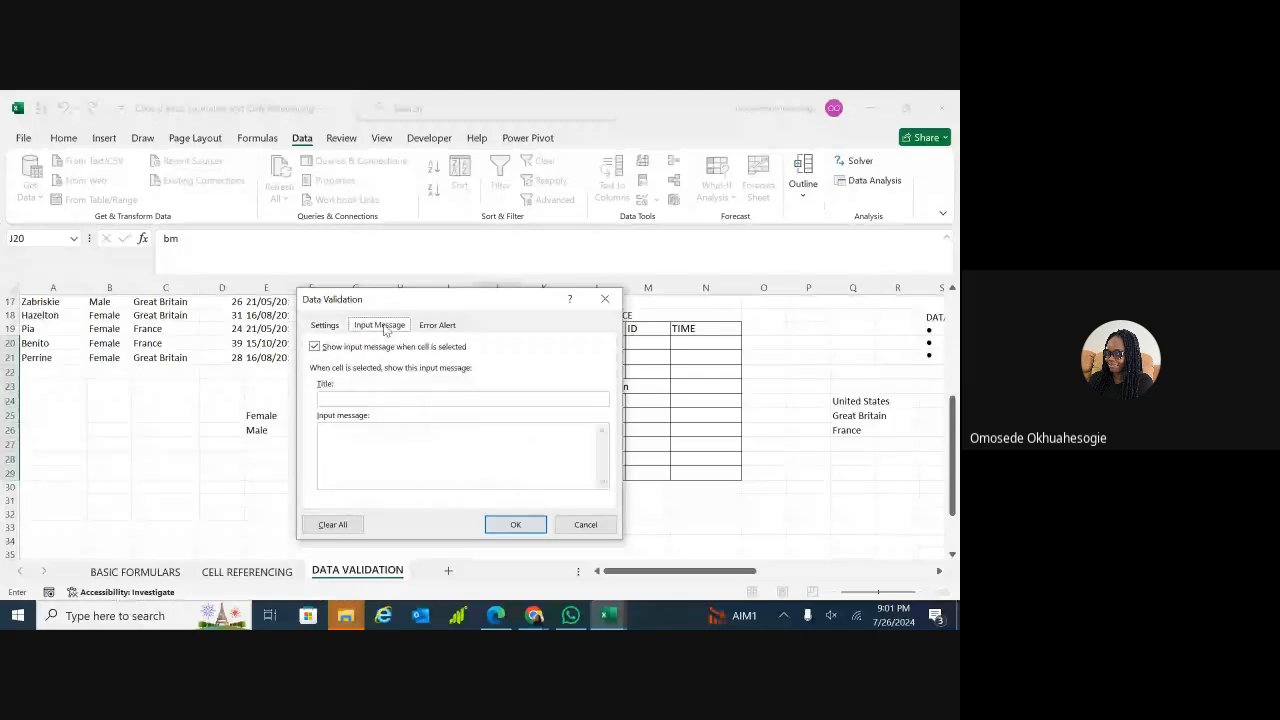
left_click(382, 442)
type("En")
type("ter y")
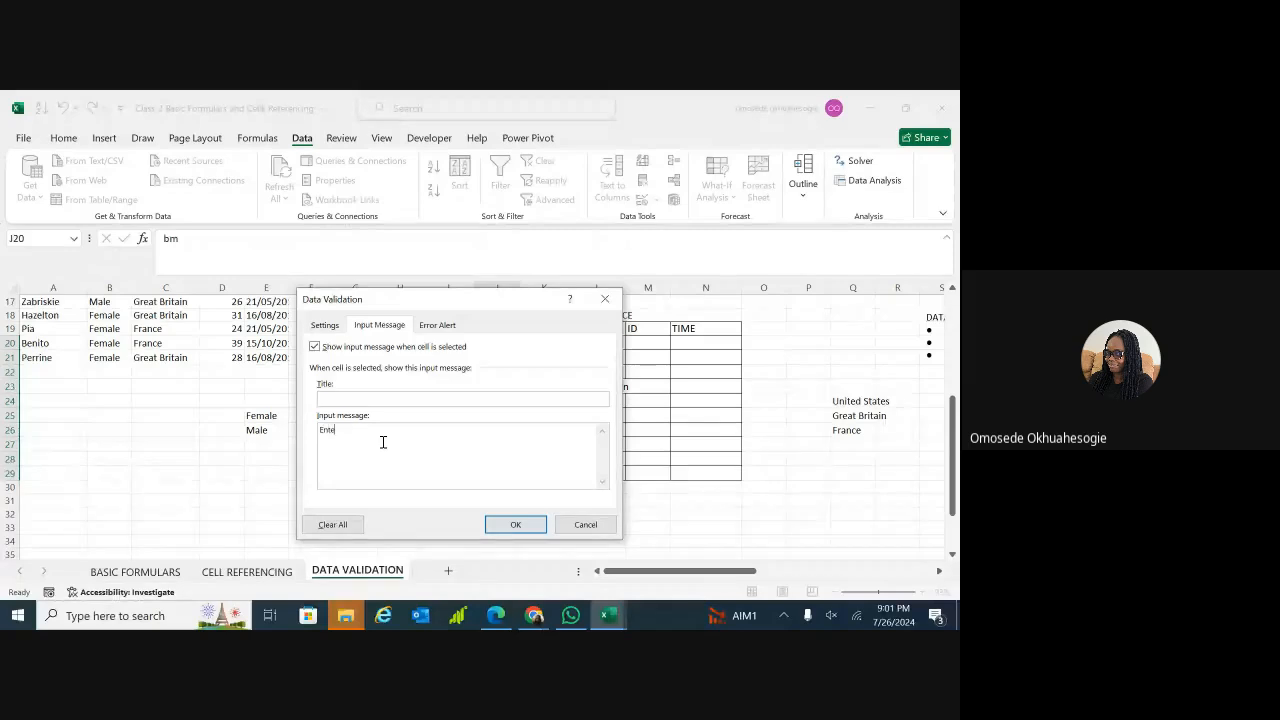
type("our summa")
key("BackSpace")
key("BackSpace")
key("BackSpace")
type("rna")
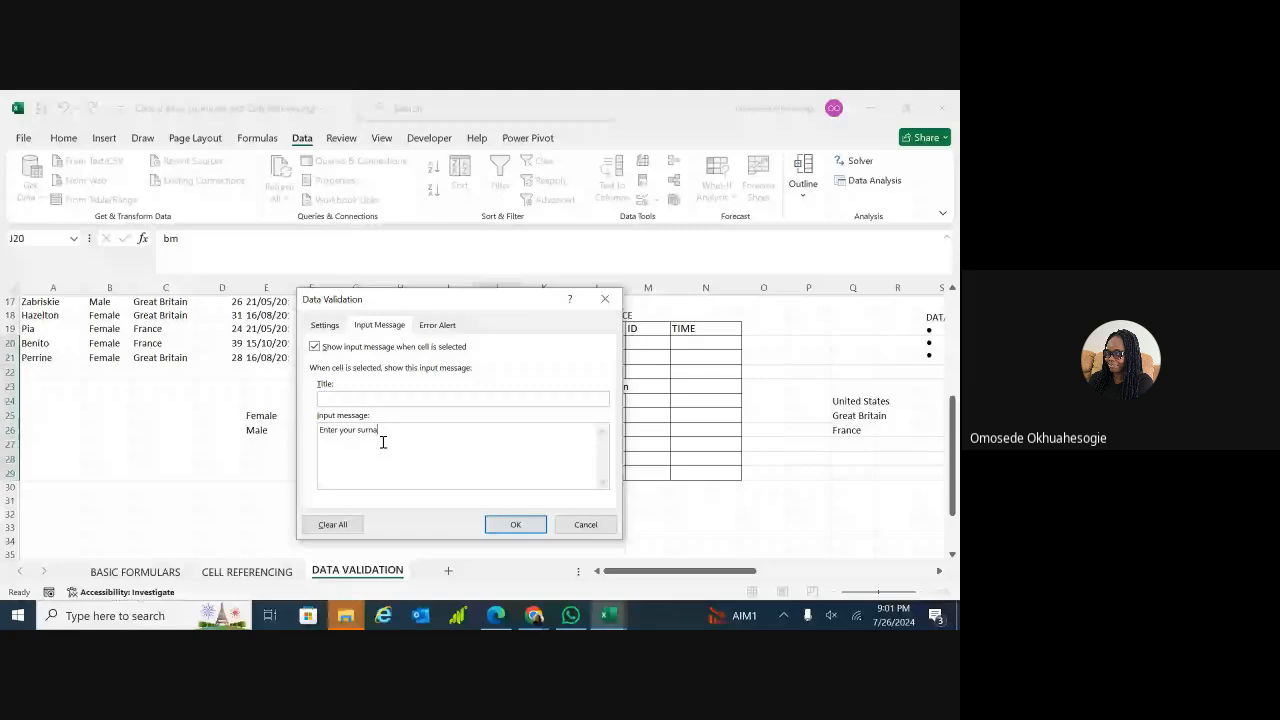
type("me")
- Set the Stop alert's error message to "Your surname must have more than 3 alphabets" and apply the validation
left_click(437, 325)
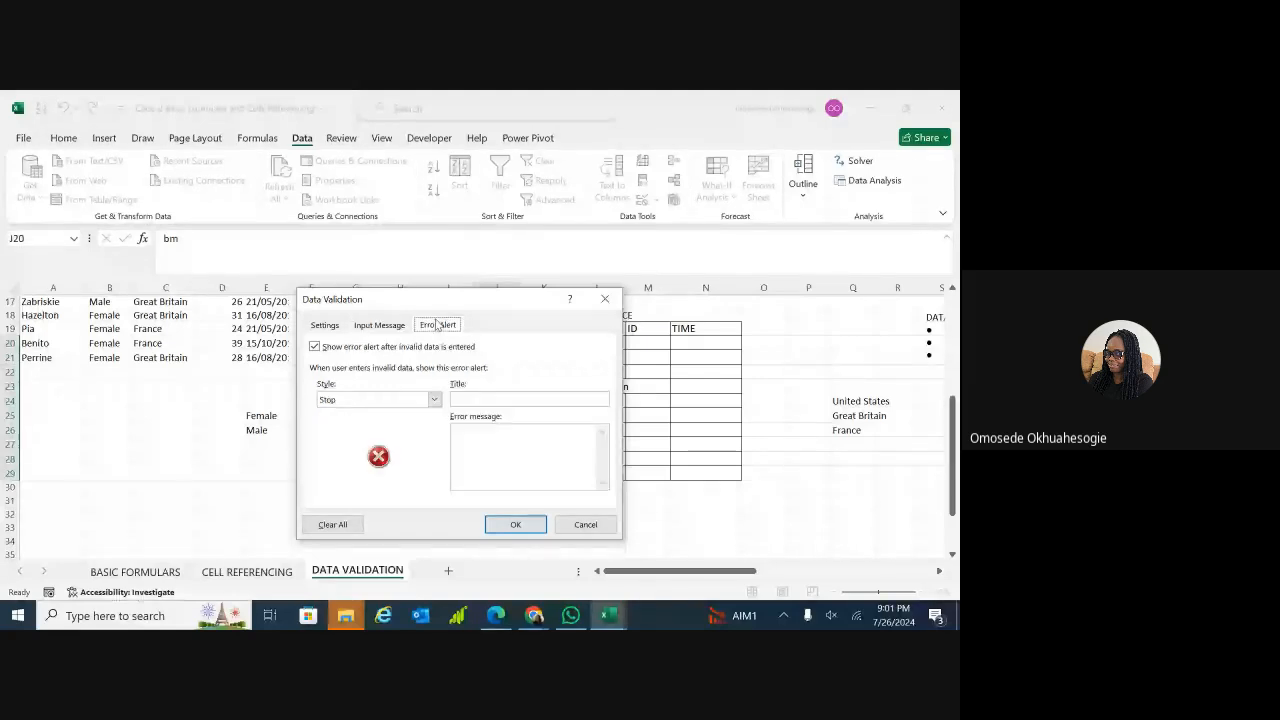
left_click(475, 439)
type("Your ")
type("sum")
type("ame")
type(" must ")
type("h")
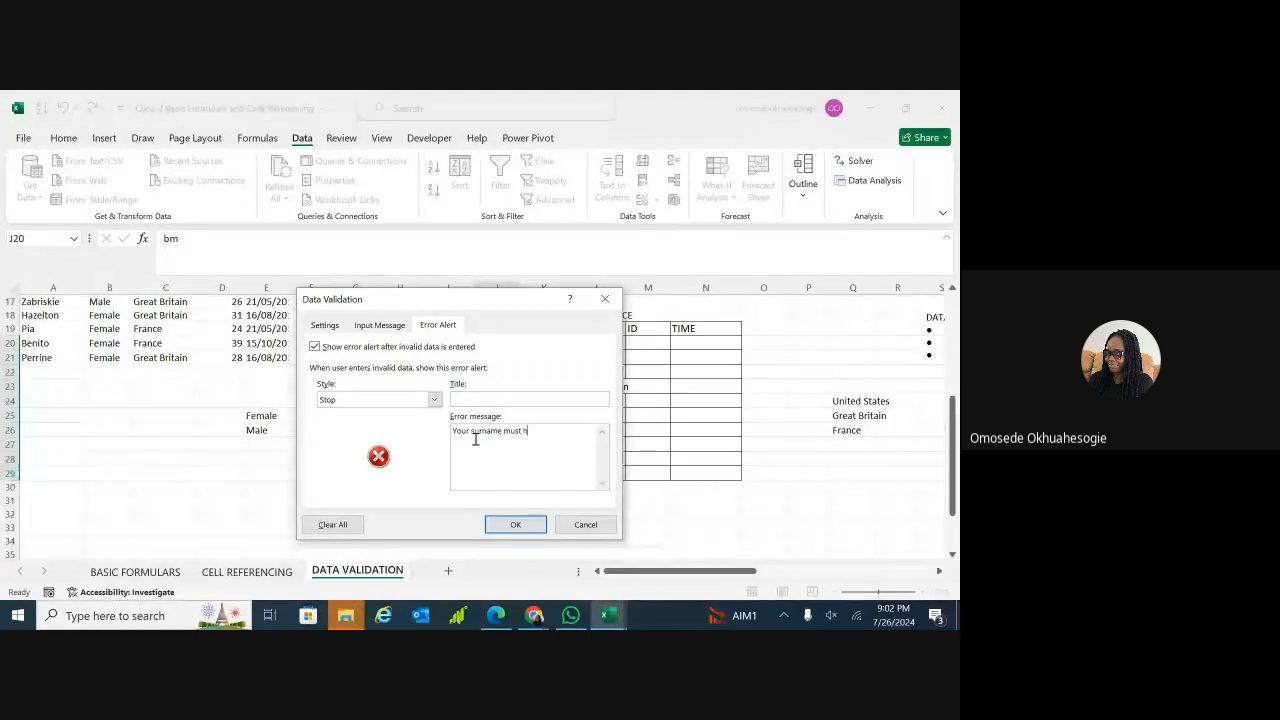
type("ave more")
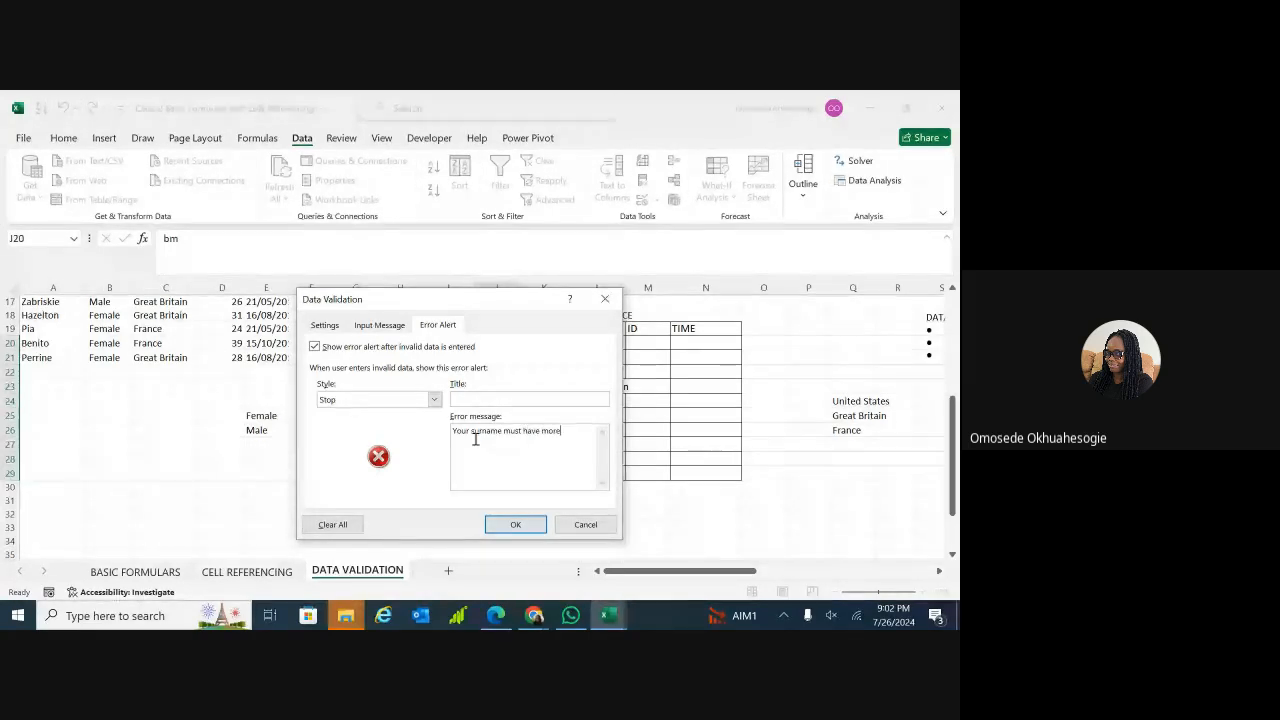
type(" than 3 al")
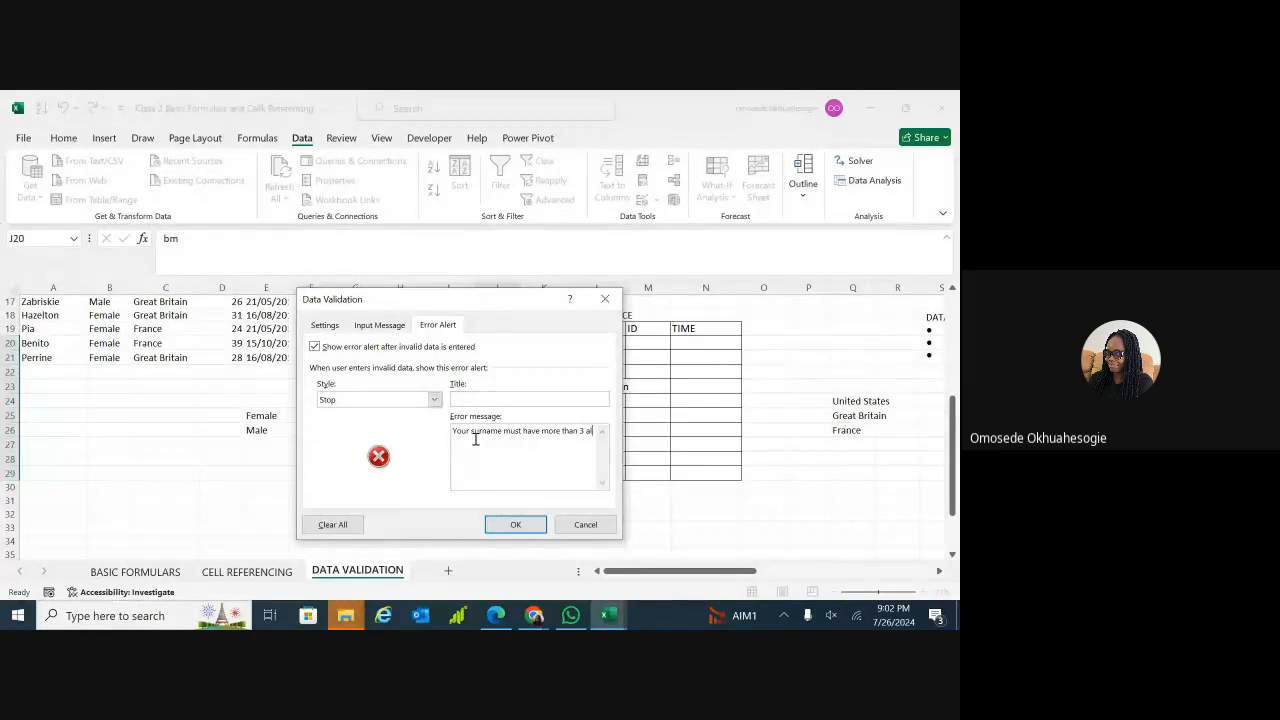
type("phabets")
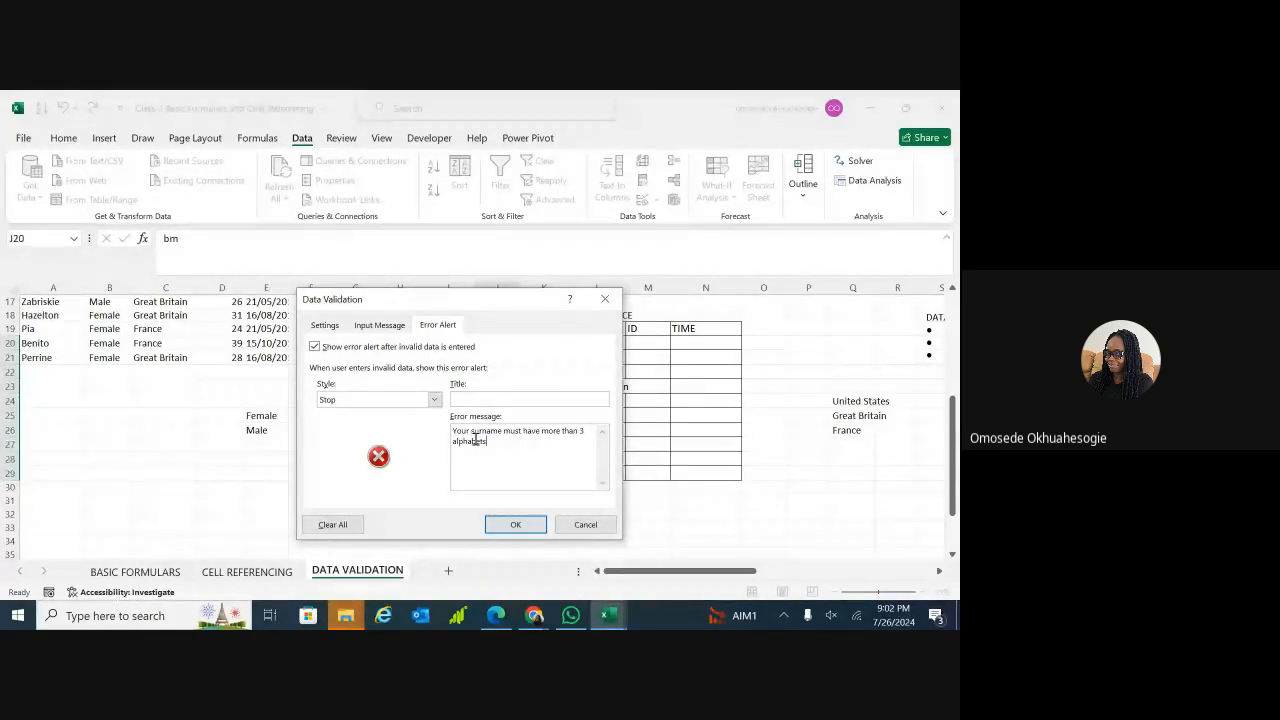
left_click(515, 524)
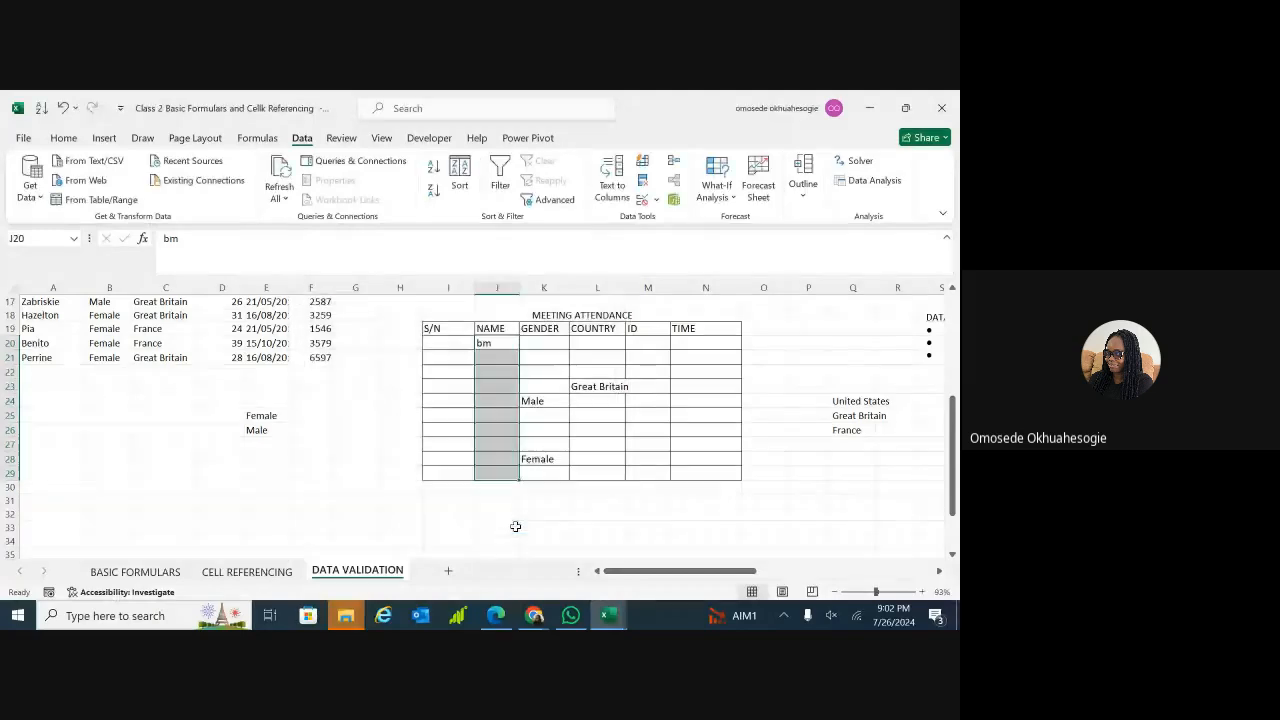
- Delete the "bm" entry from NAME cell J20
left_click(505, 345)
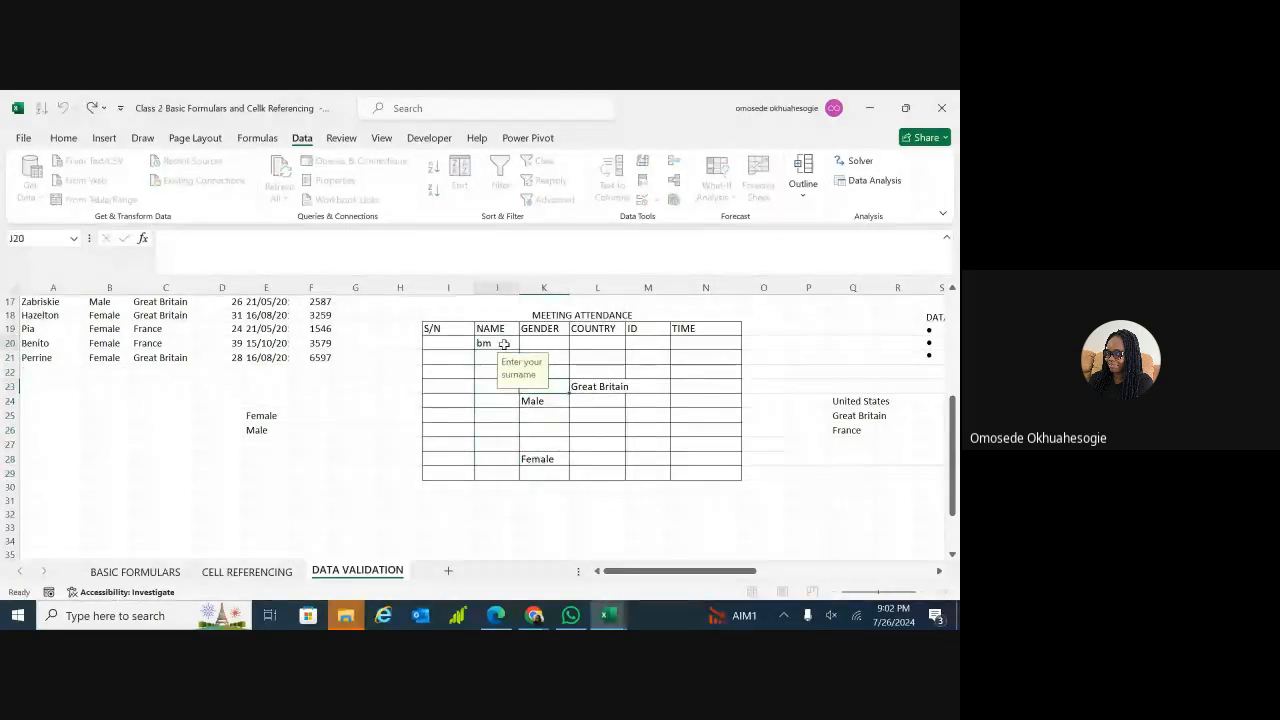
double_click(505, 345)
key("BackSpace")
key("BackSpace")
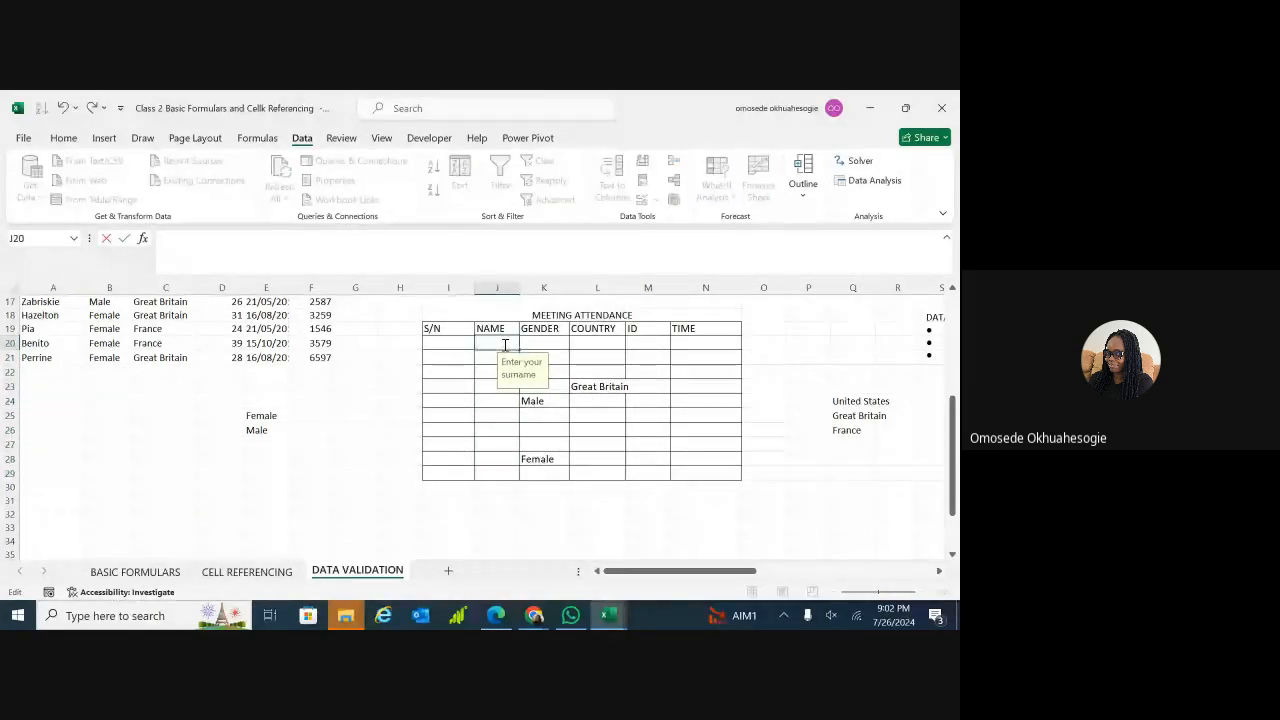
- Try to enter "bm" in NAME cell J21, retry the entry once, and dismiss the error alert
left_click(486, 358)
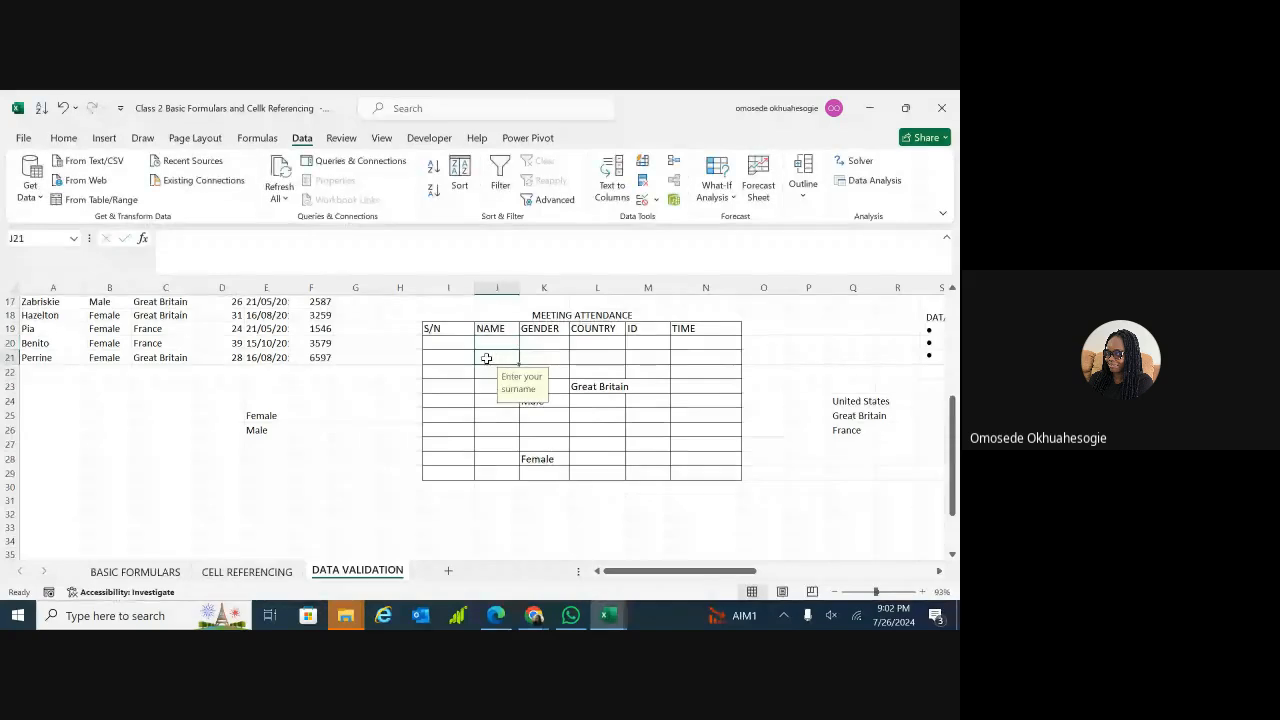
type("bm")
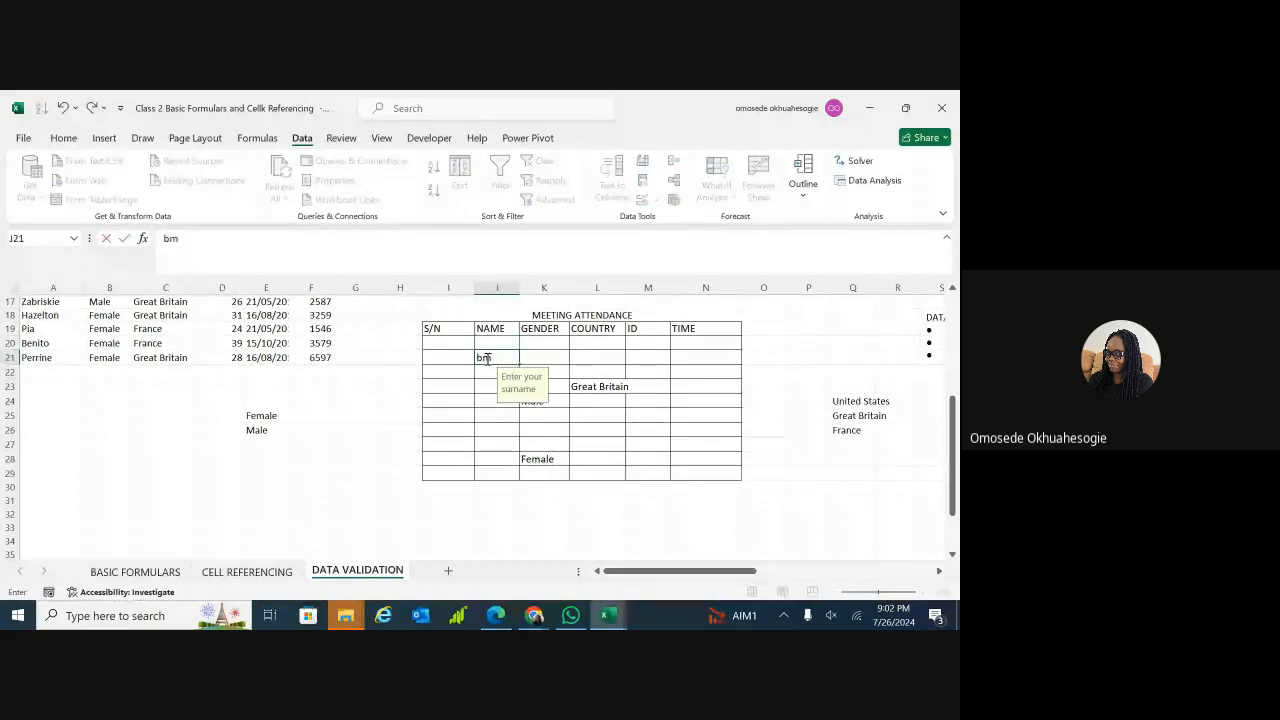
key("Return")
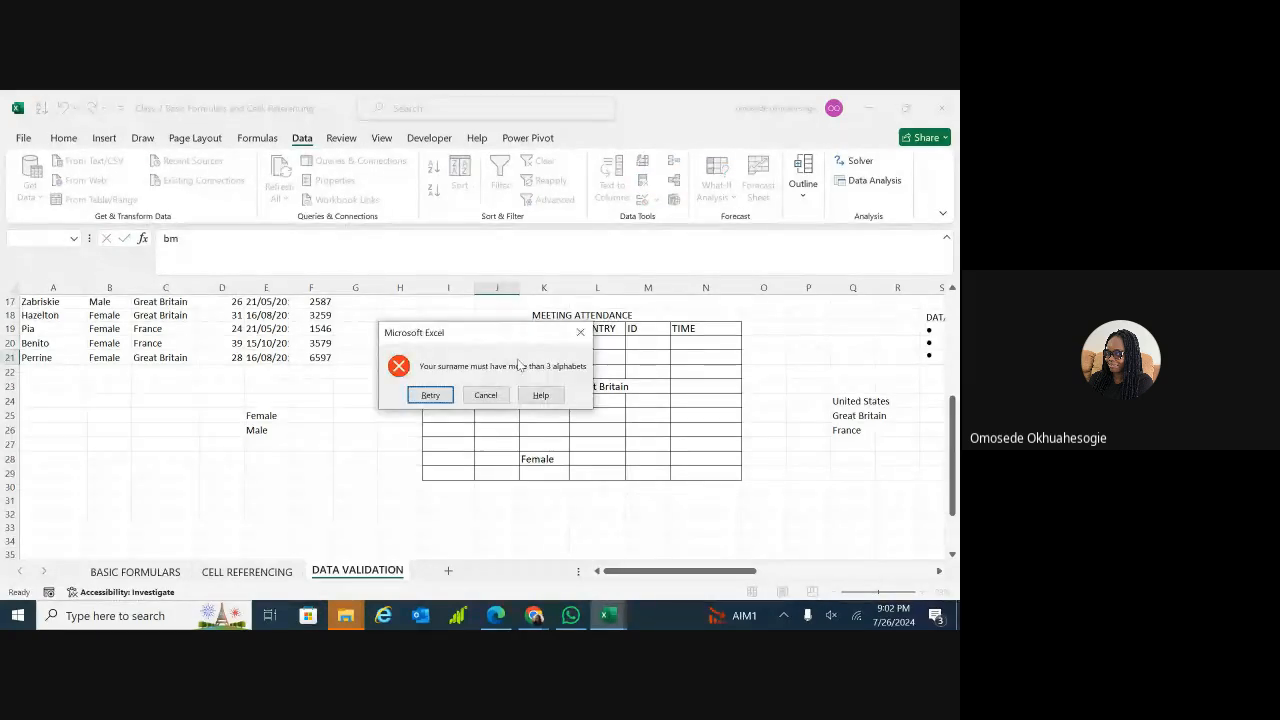
left_click(430, 395)
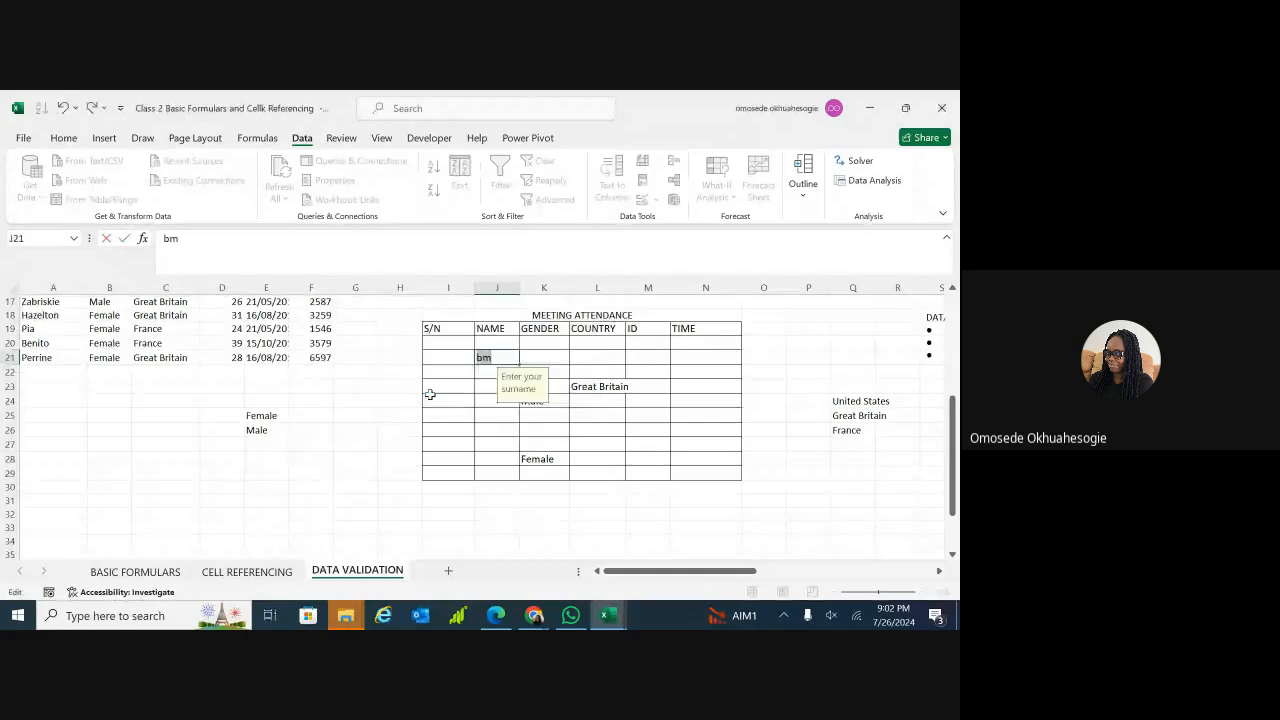
key("Return")
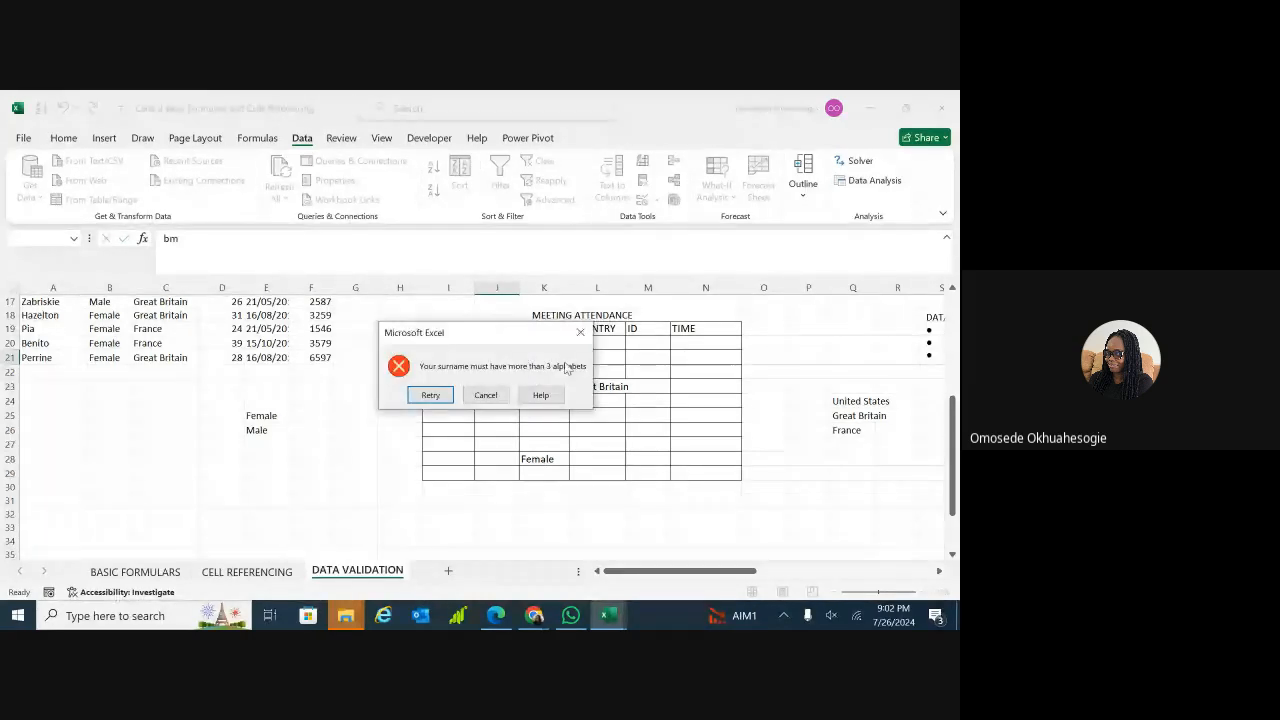
left_click(580, 332)
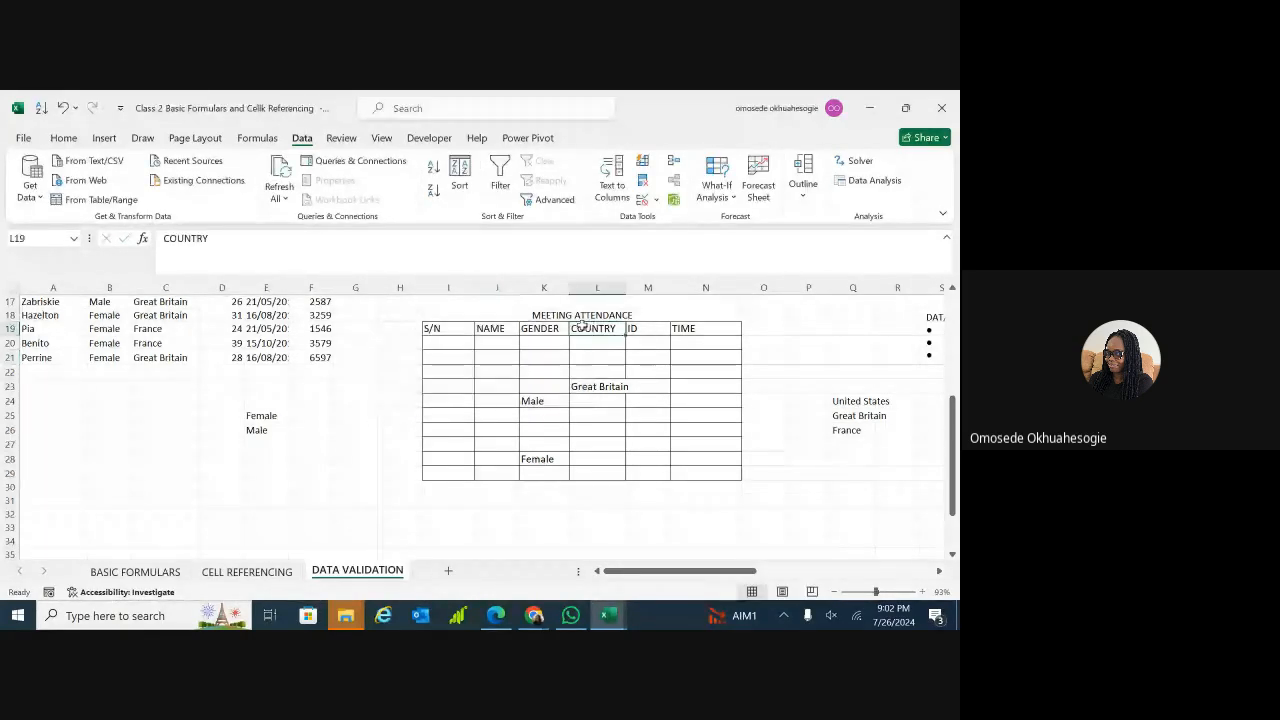
left_click(451, 420)
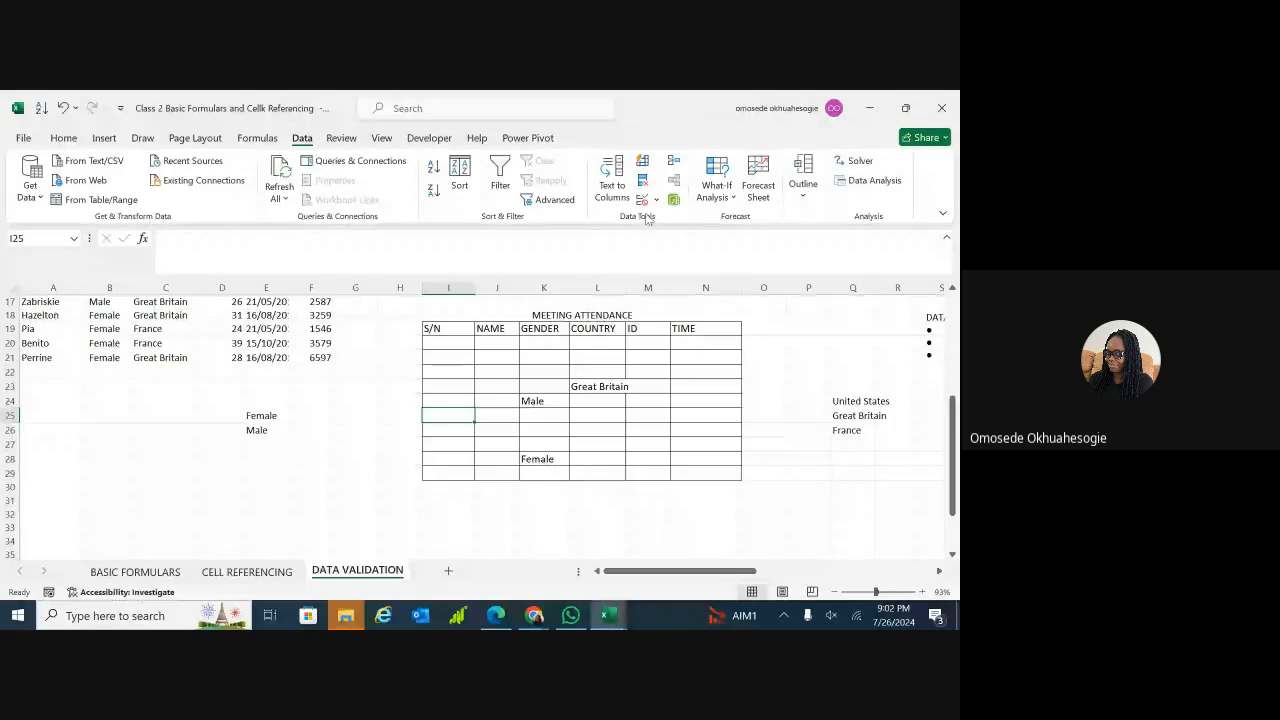
left_click(497, 343)
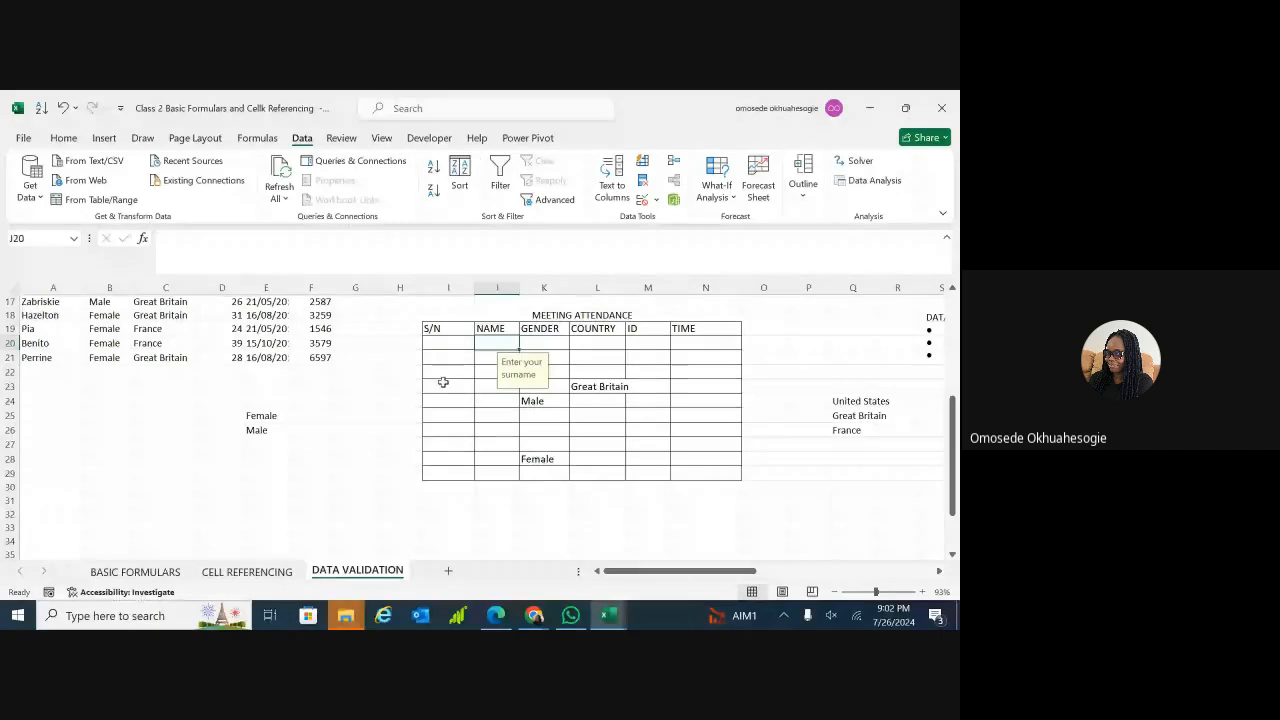
- Enter 1 and 2 in the first two S/N cells, I20 and I21
left_click(452, 344)
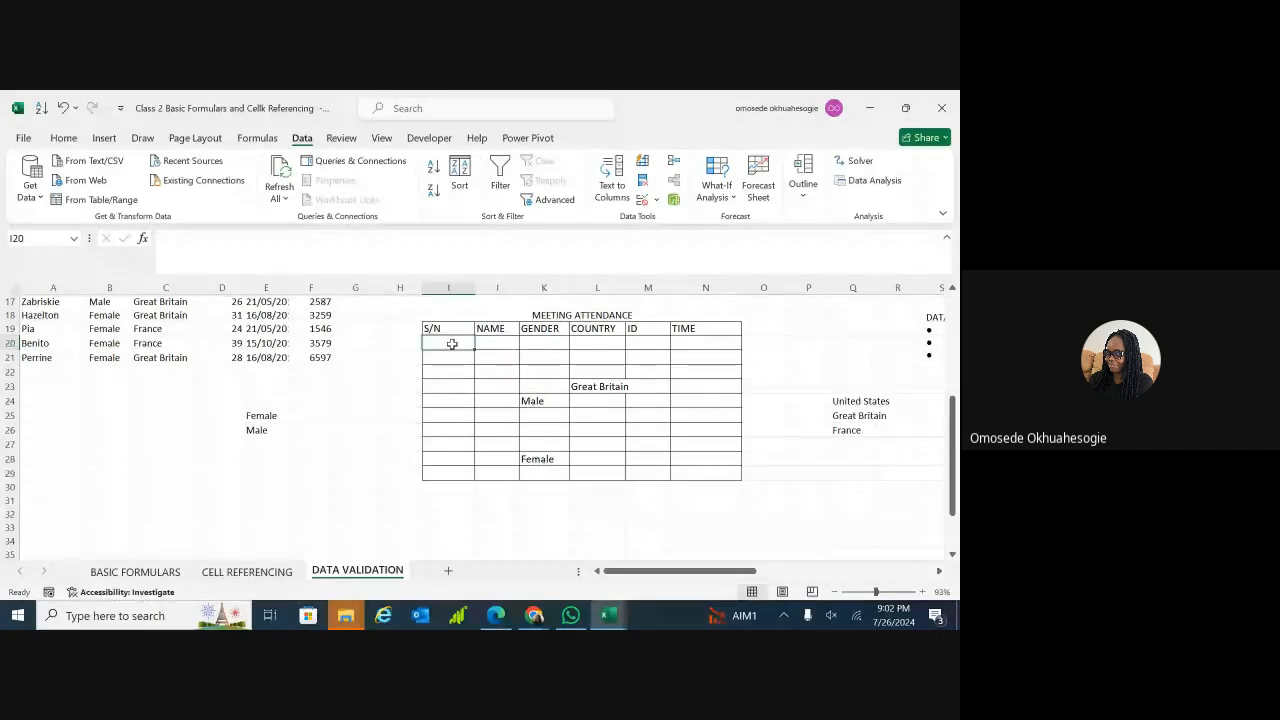
type("12")
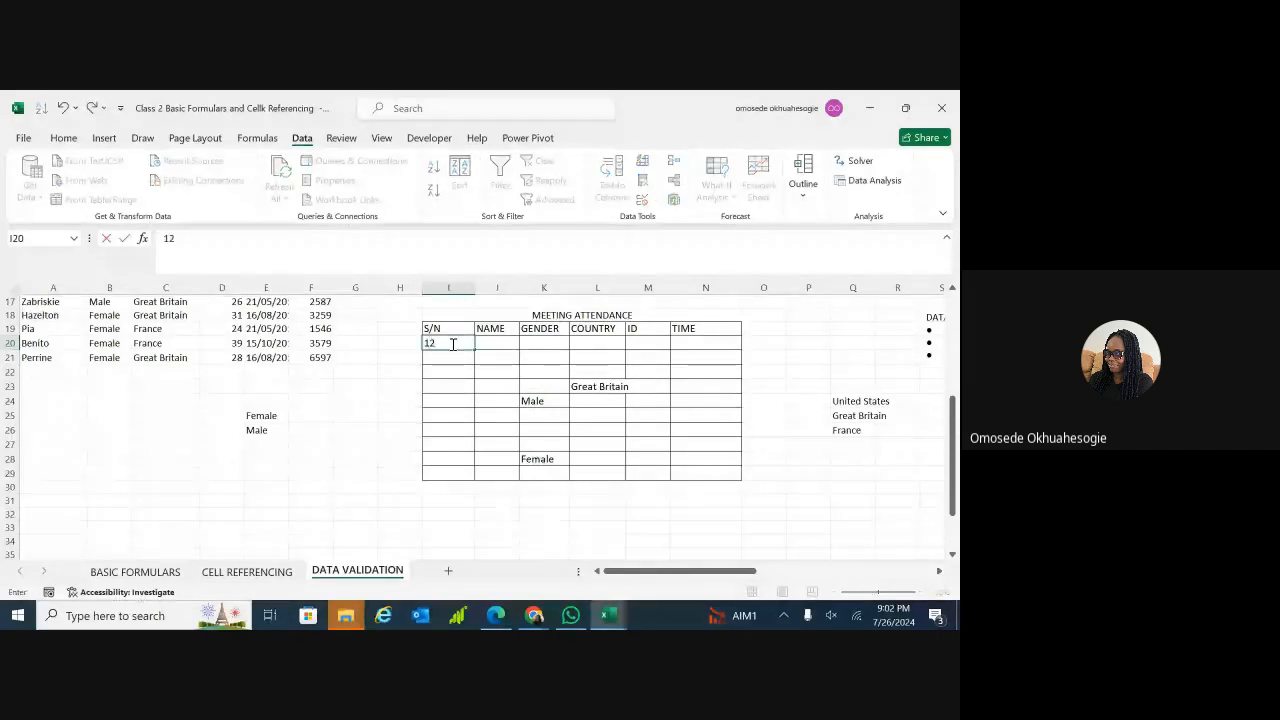
key("BackSpace")
key("Return")
type("2")
key("Return")
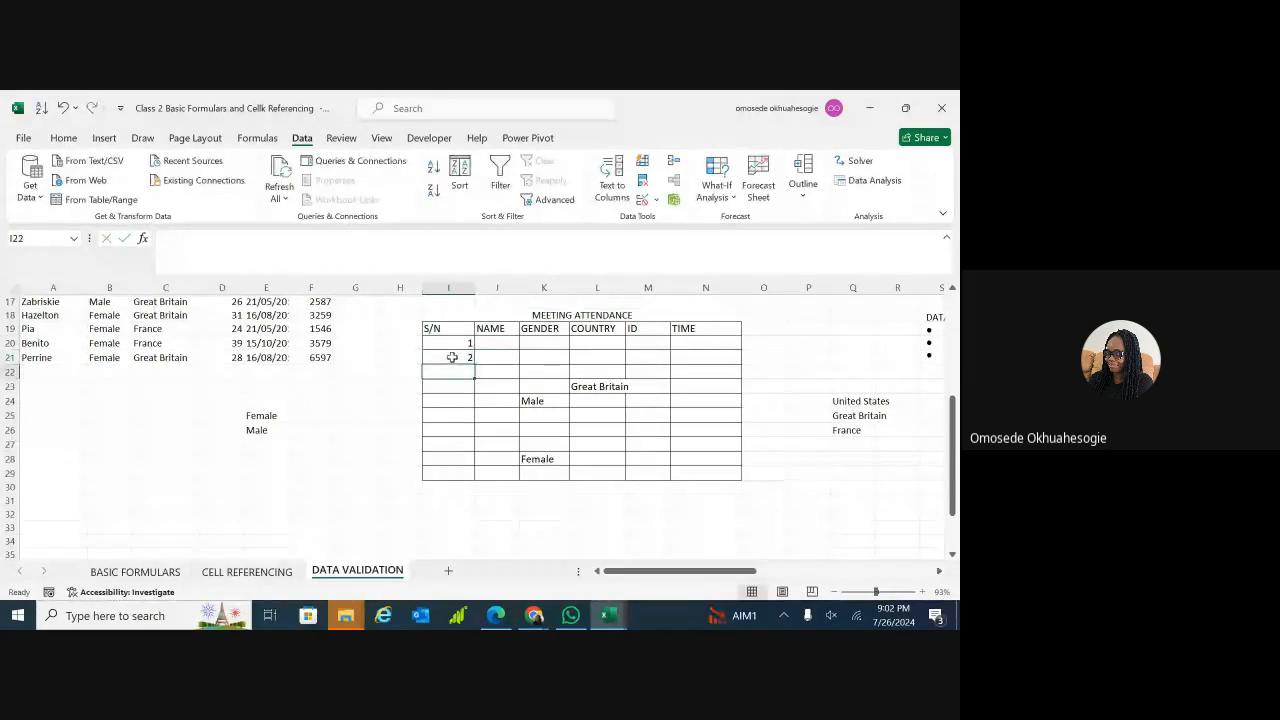
- Extend the S/N series from I20:I21 down to I29 so the rows are numbered through 10
left_click(467, 344)
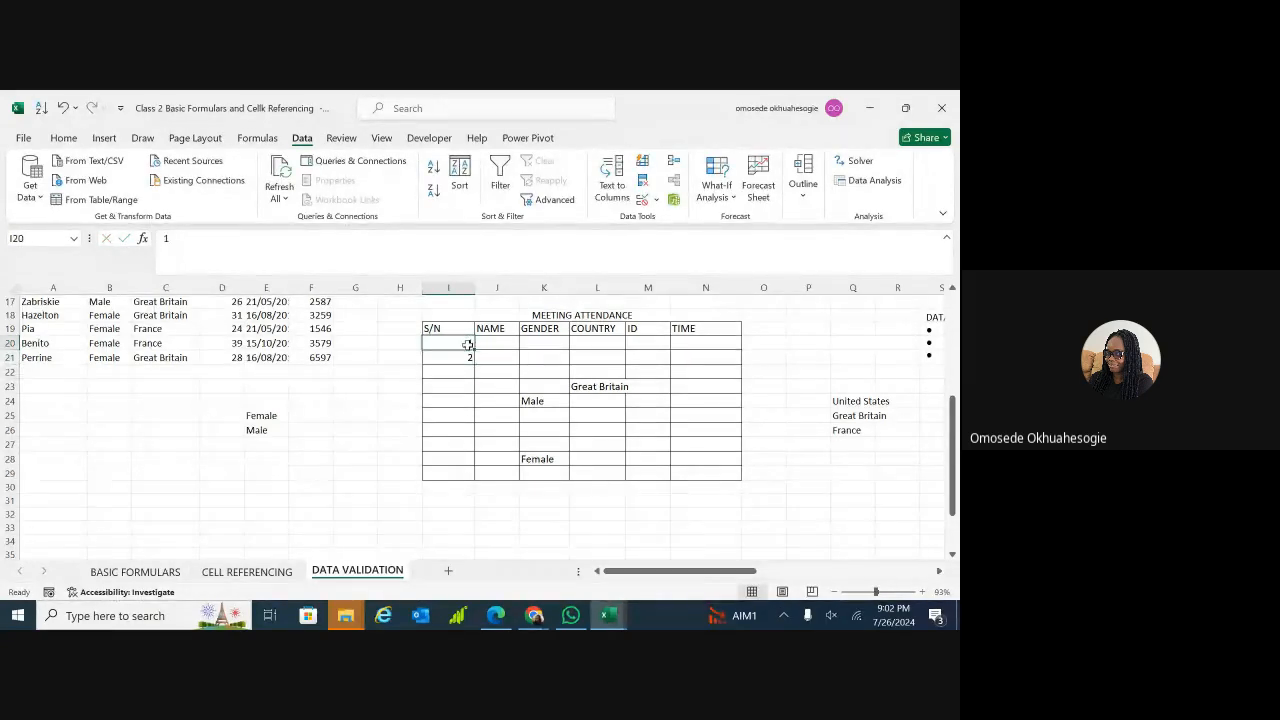
left_click_drag(467, 344, 468, 358)
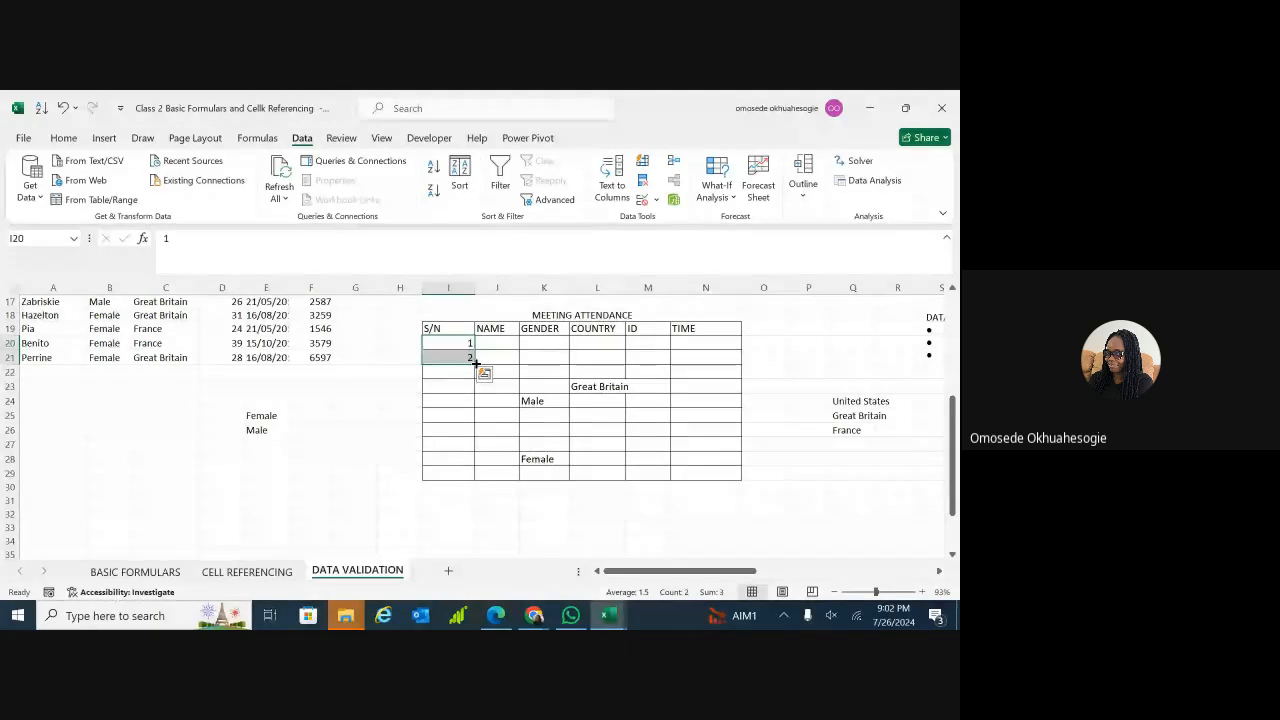
left_click_drag(475, 363, 477, 478)
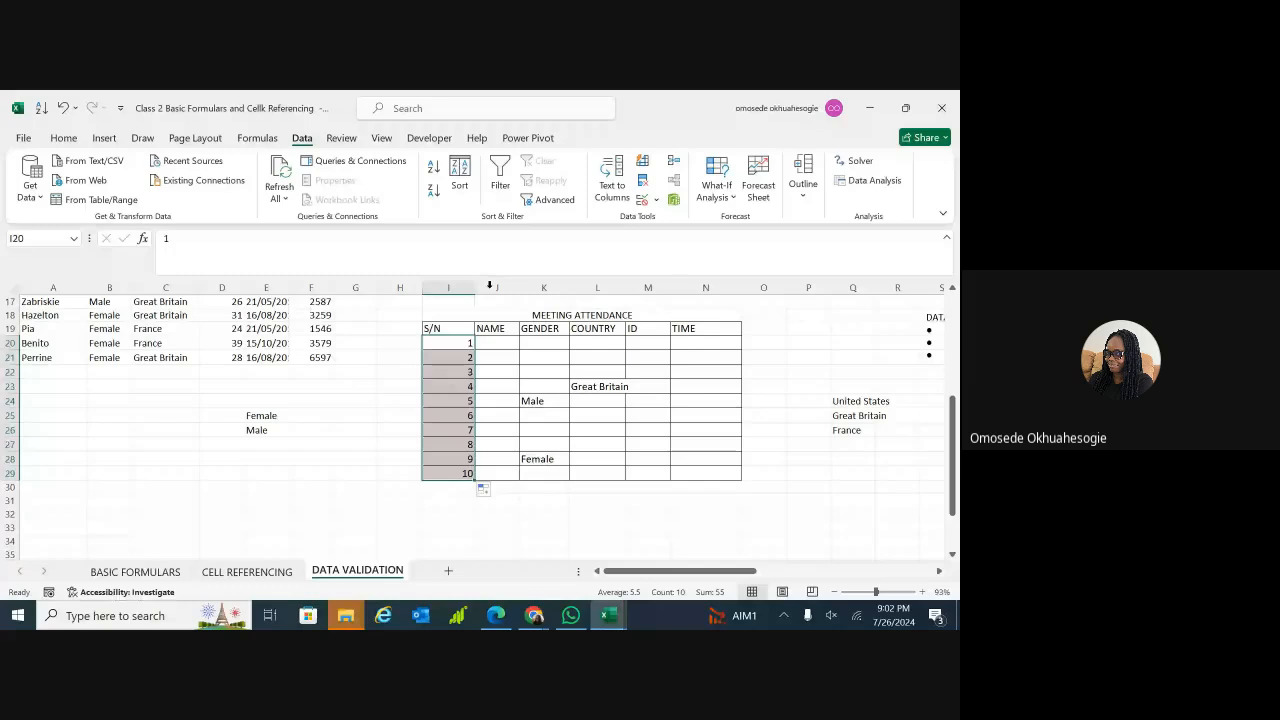
- Select the ten ID cells M20:M29 in the meeting attendance table
left_click(651, 343)
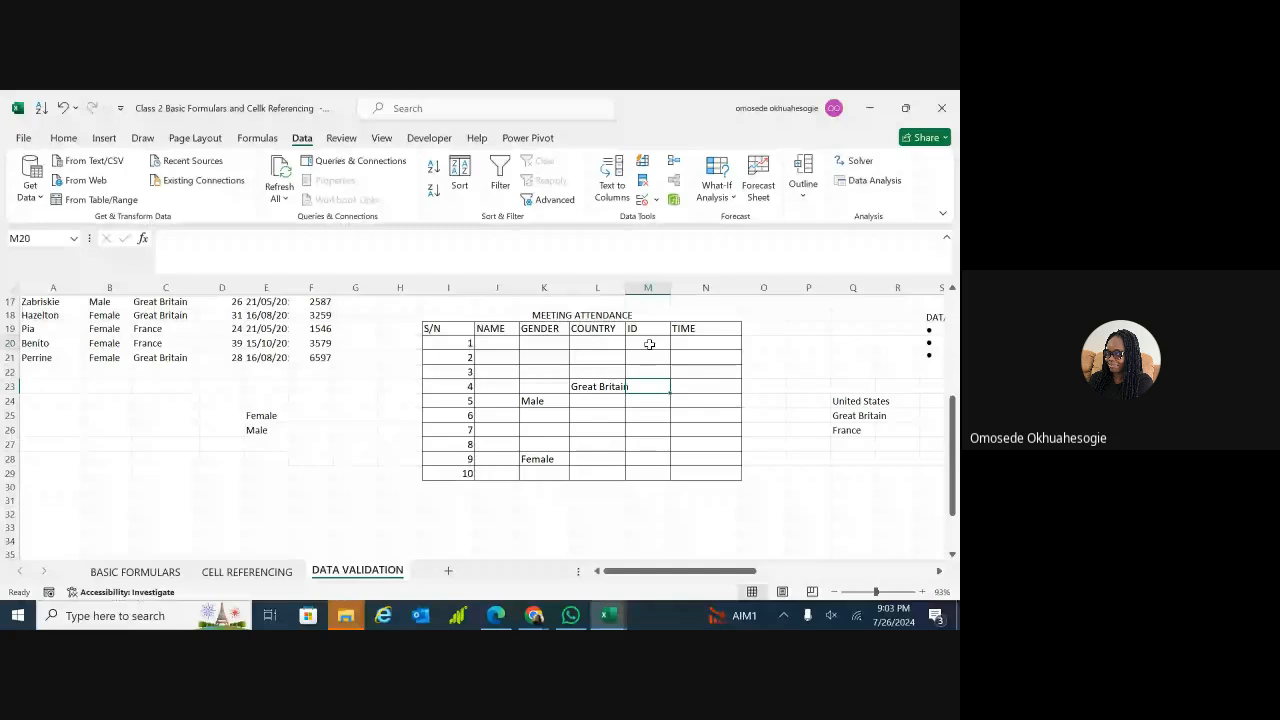
key("shift+Down")
key("shift+Down")
key("shift+Down")
key("shift+Down")
key("shift+Down")
key("shift+Down")
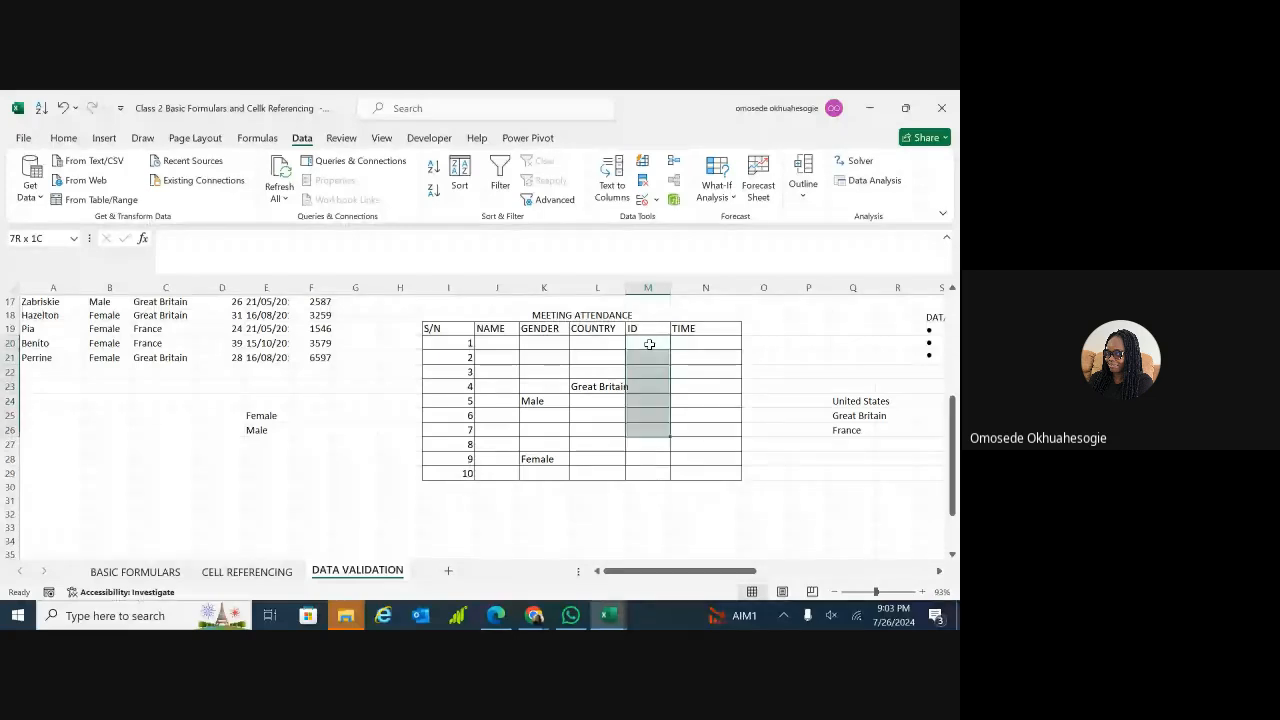
key("shift+Down")
key("shift+Down")
key("shift+Down")
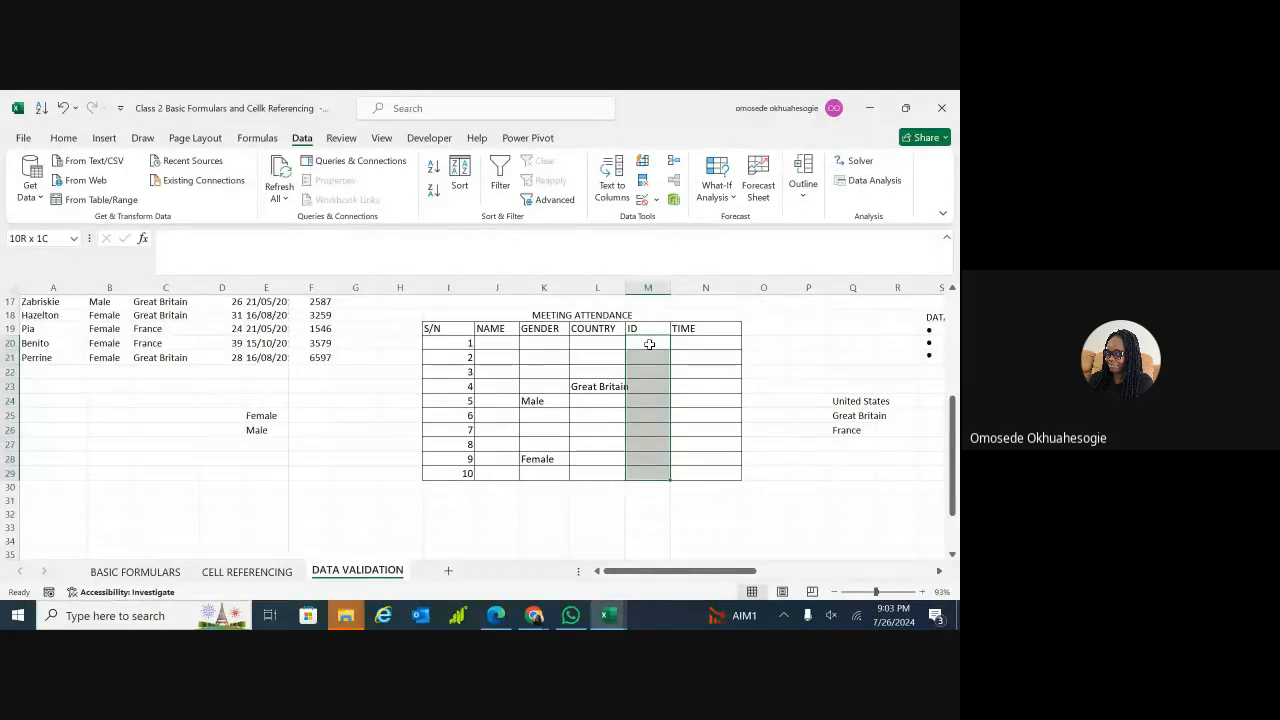
left_click(656, 201)
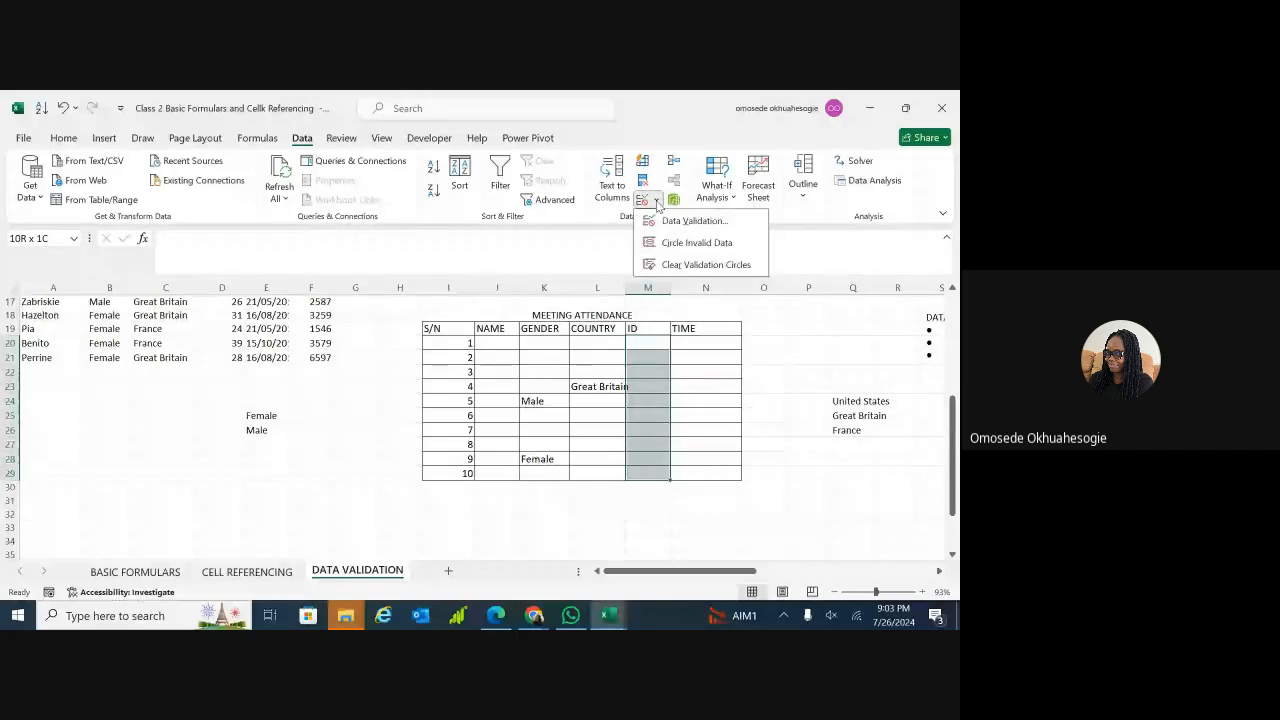
left_click(665, 219)
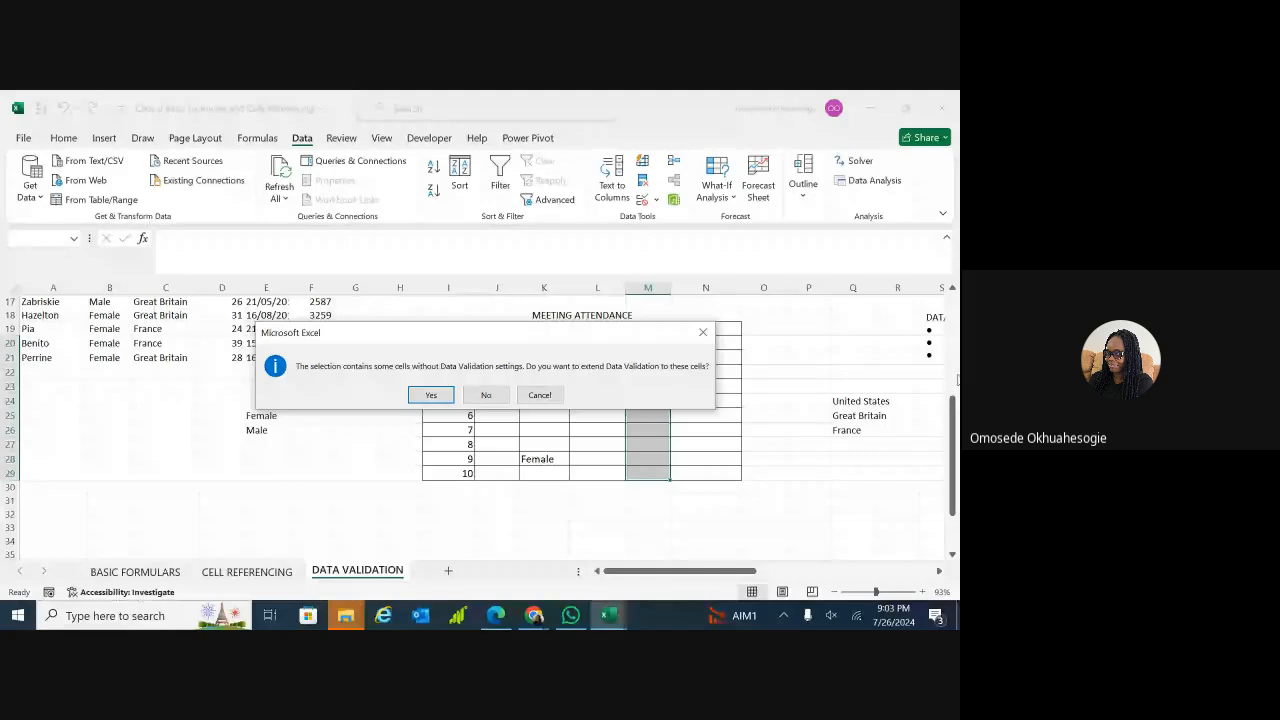
left_click(704, 333)
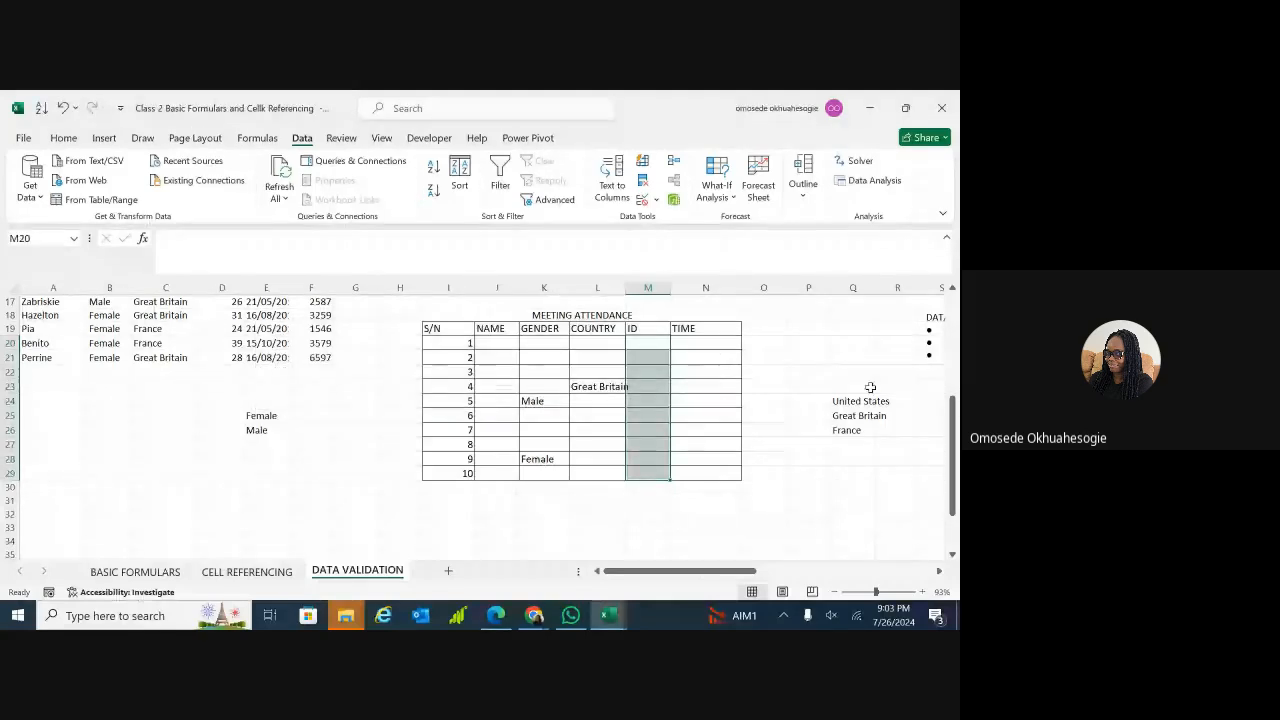
- Open the data validation criteria for the selected ID cells without extending the existing validation to them
left_click_drag(955, 435, 955, 353)
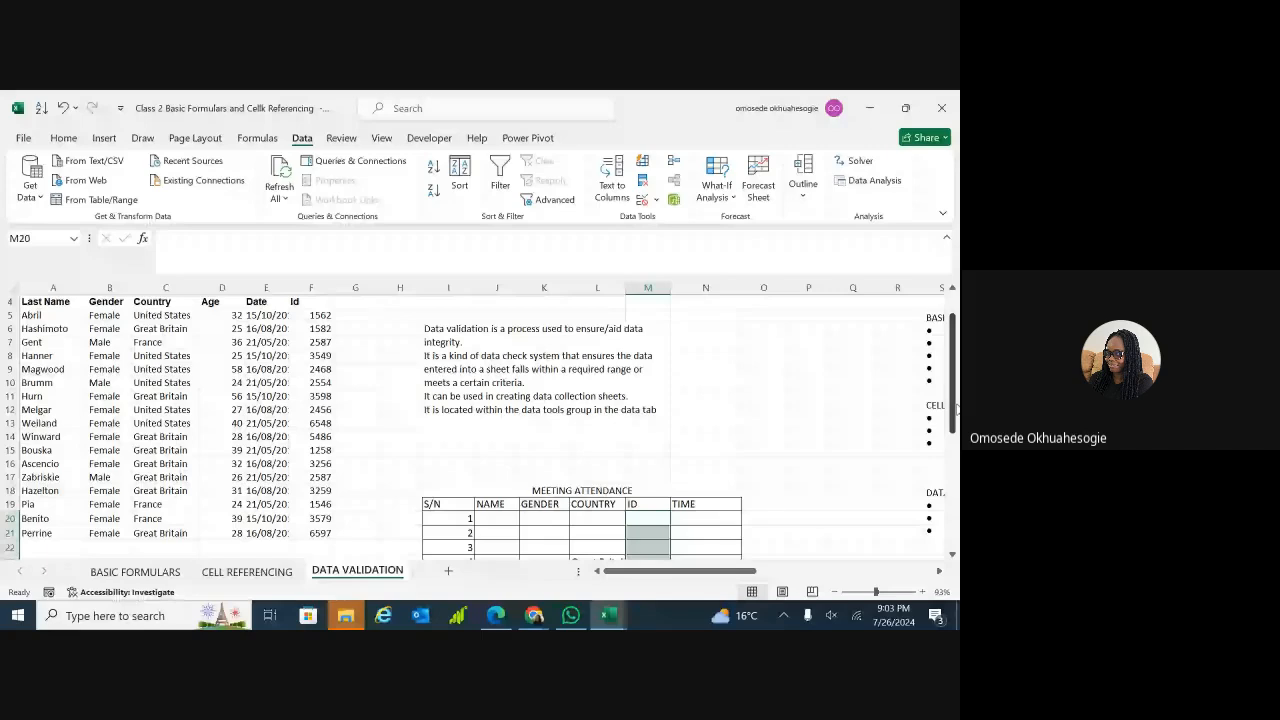
scroll(921, 447, "down", 2)
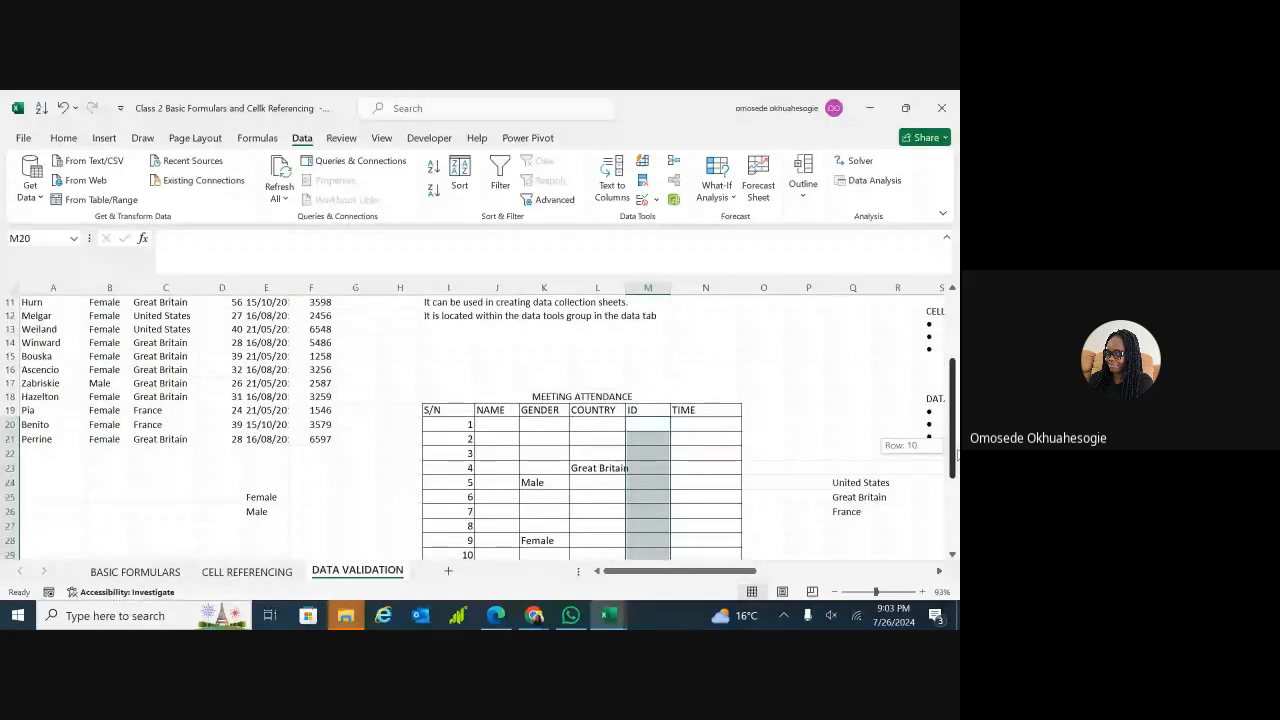
scroll(921, 447, "down", 1)
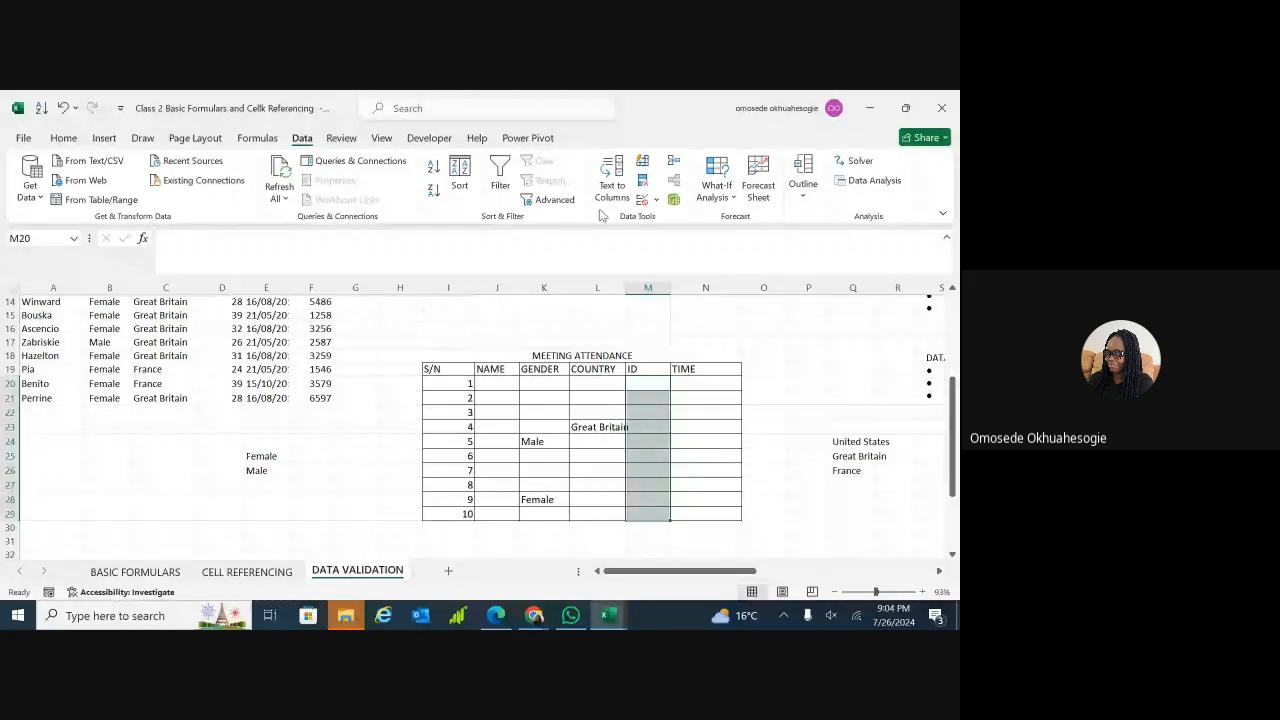
left_click(655, 202)
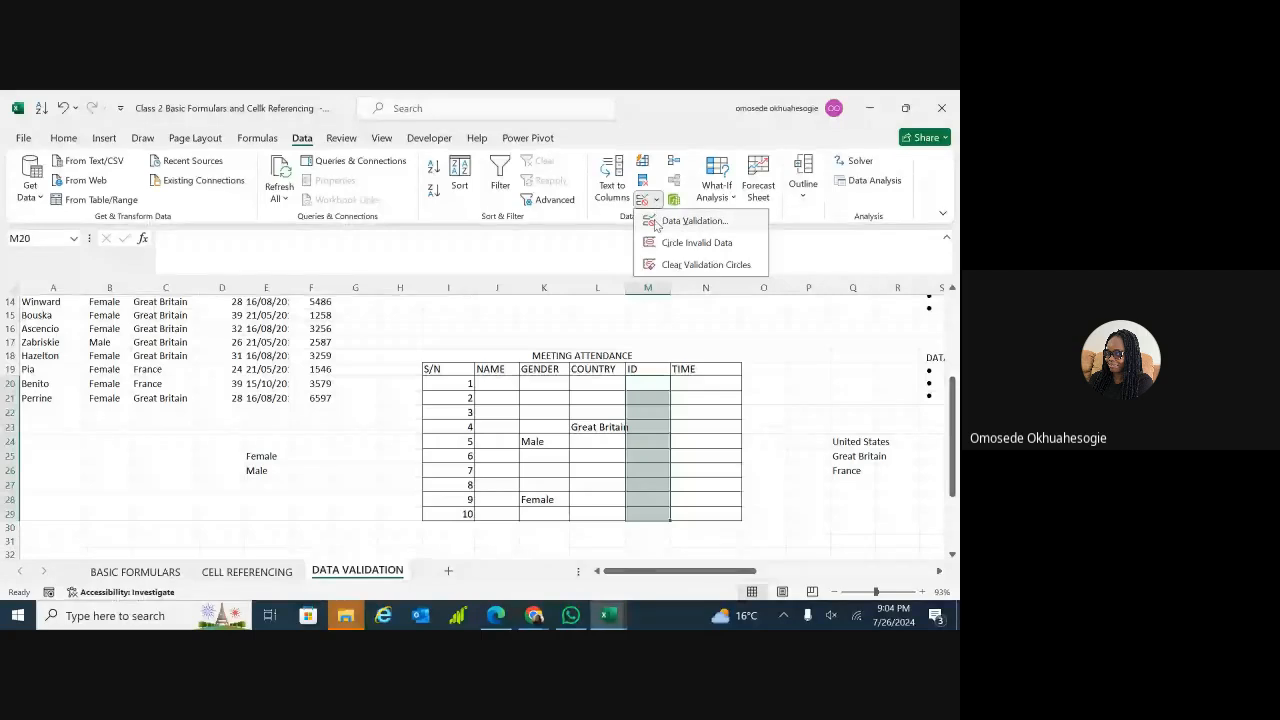
left_click(668, 223)
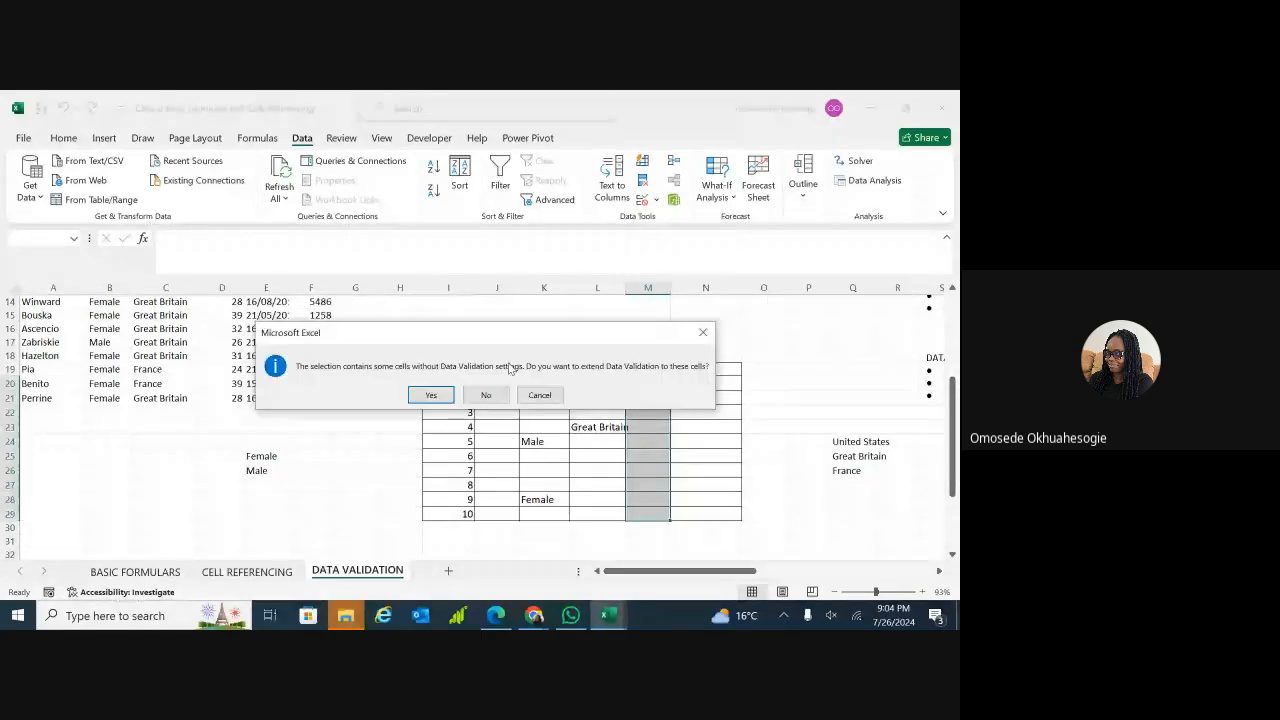
left_click(486, 395)
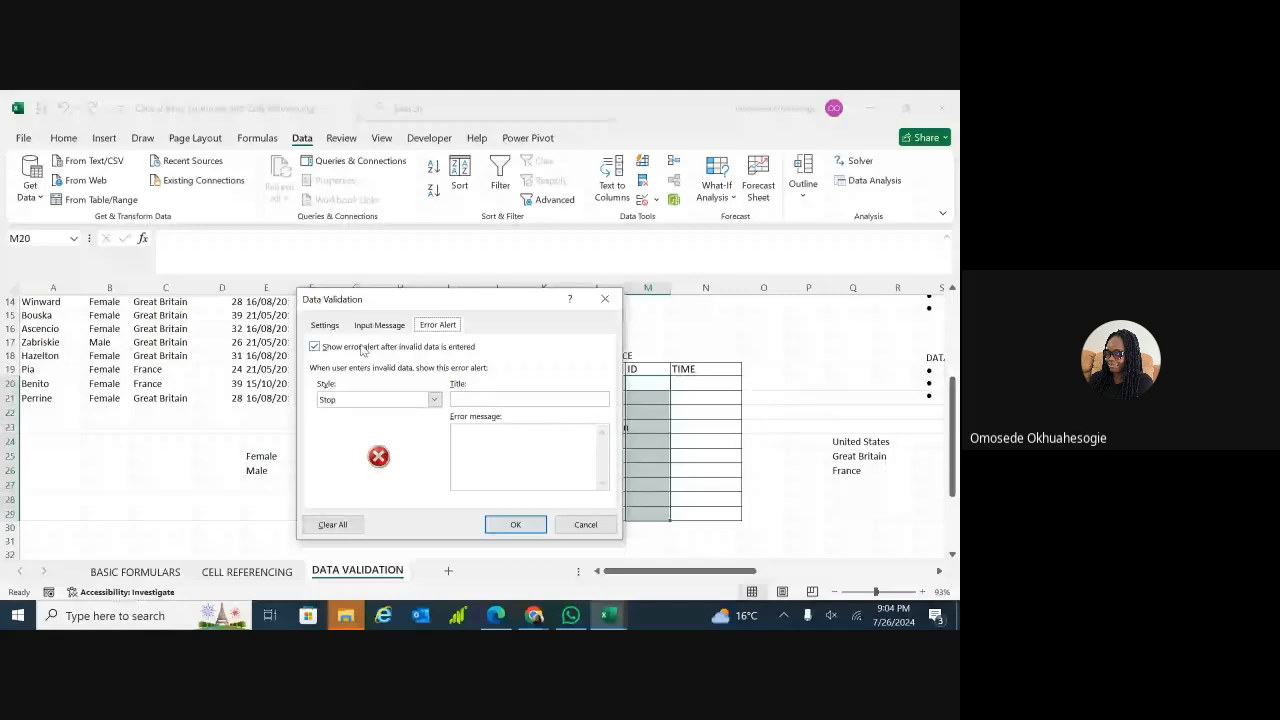
left_click(324, 326)
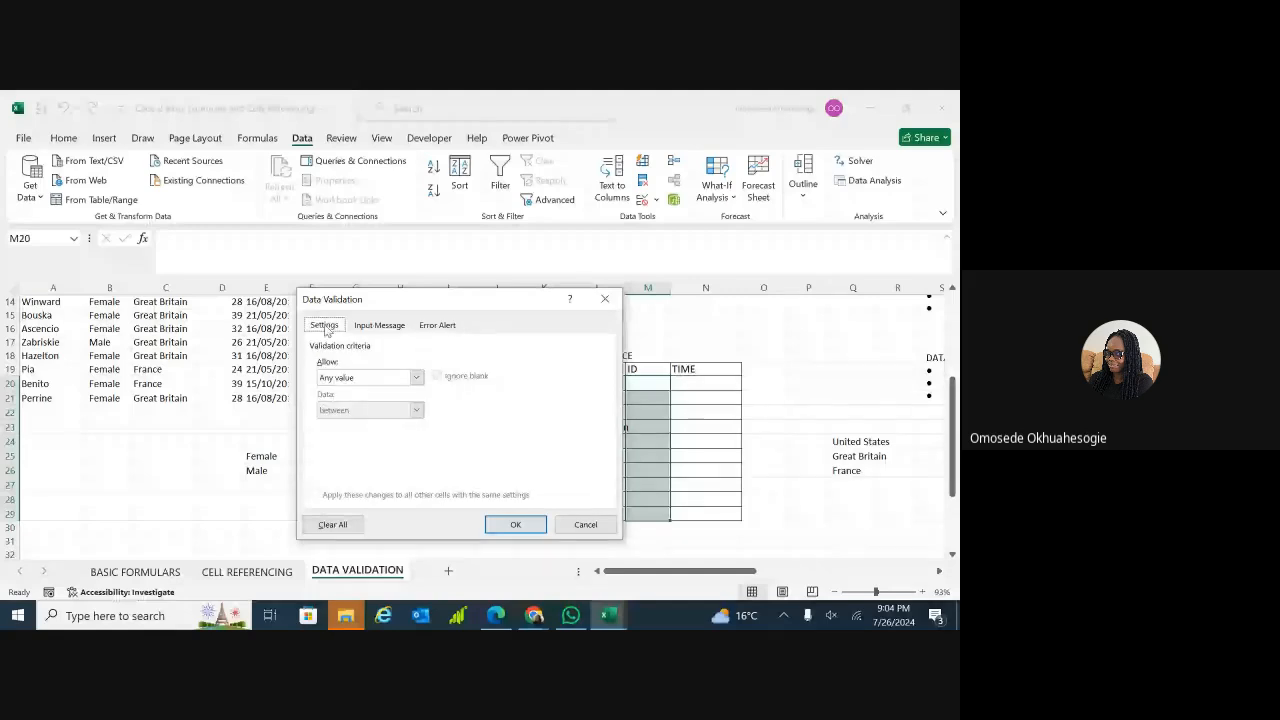
- Restrict the ID cells to whole numbers between a minimum of 1200 and a maximum of 7000
left_click(417, 378)
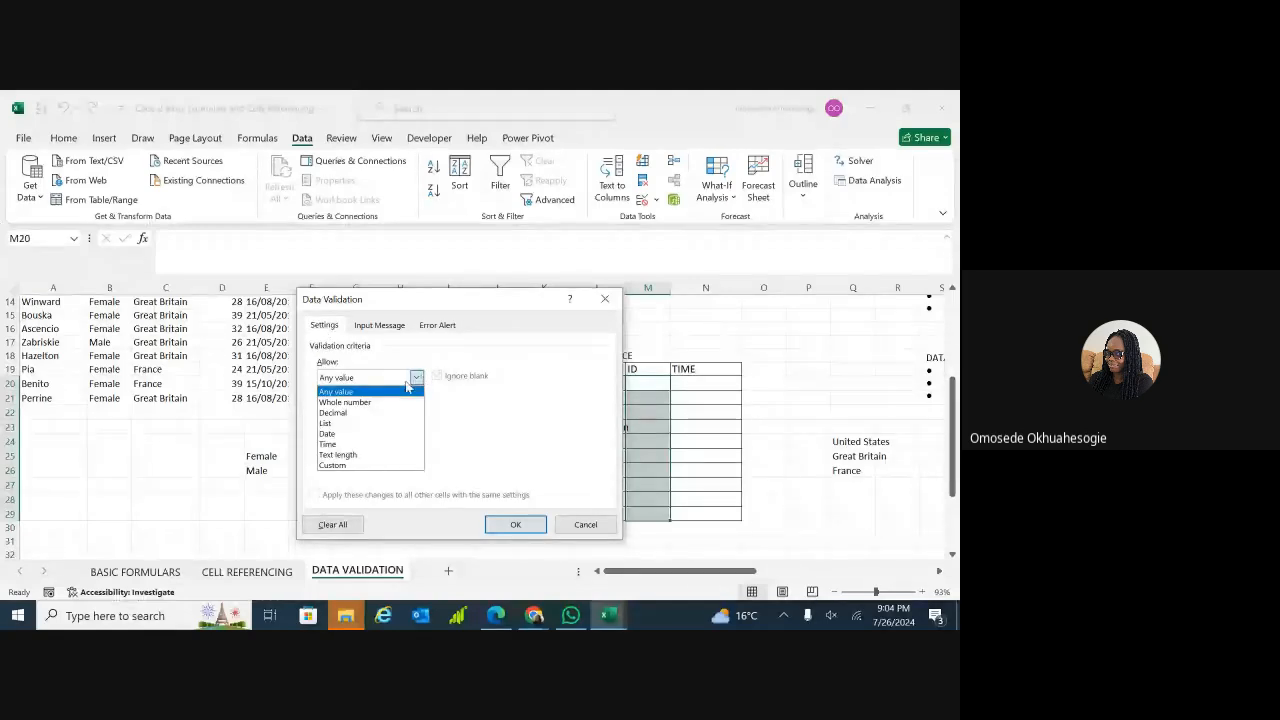
left_click(366, 404)
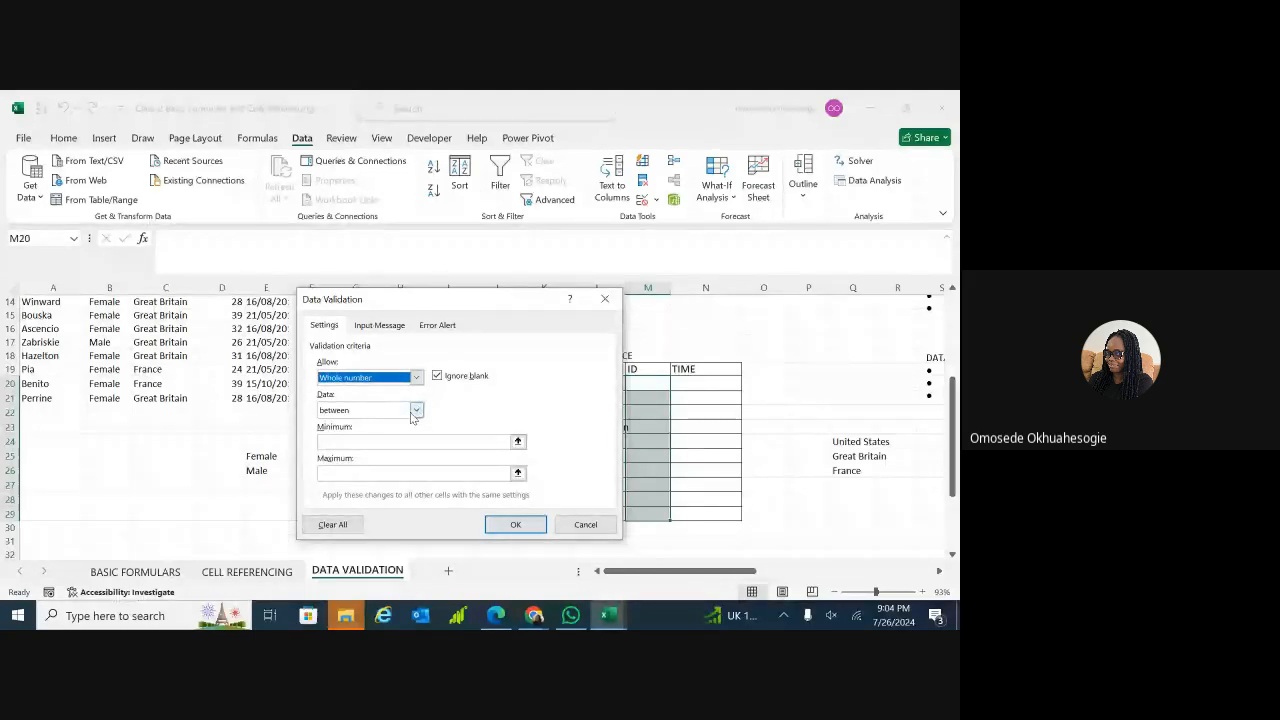
left_click(416, 411)
left_click(392, 424)
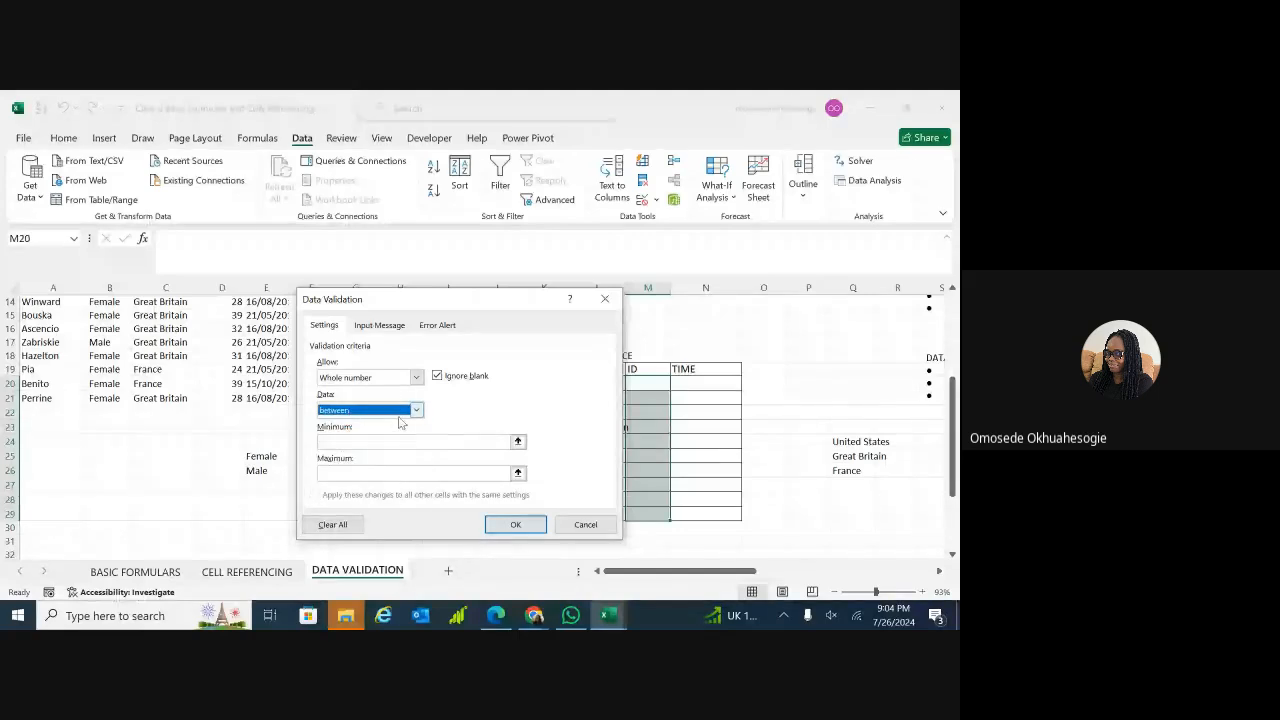
left_click(400, 410)
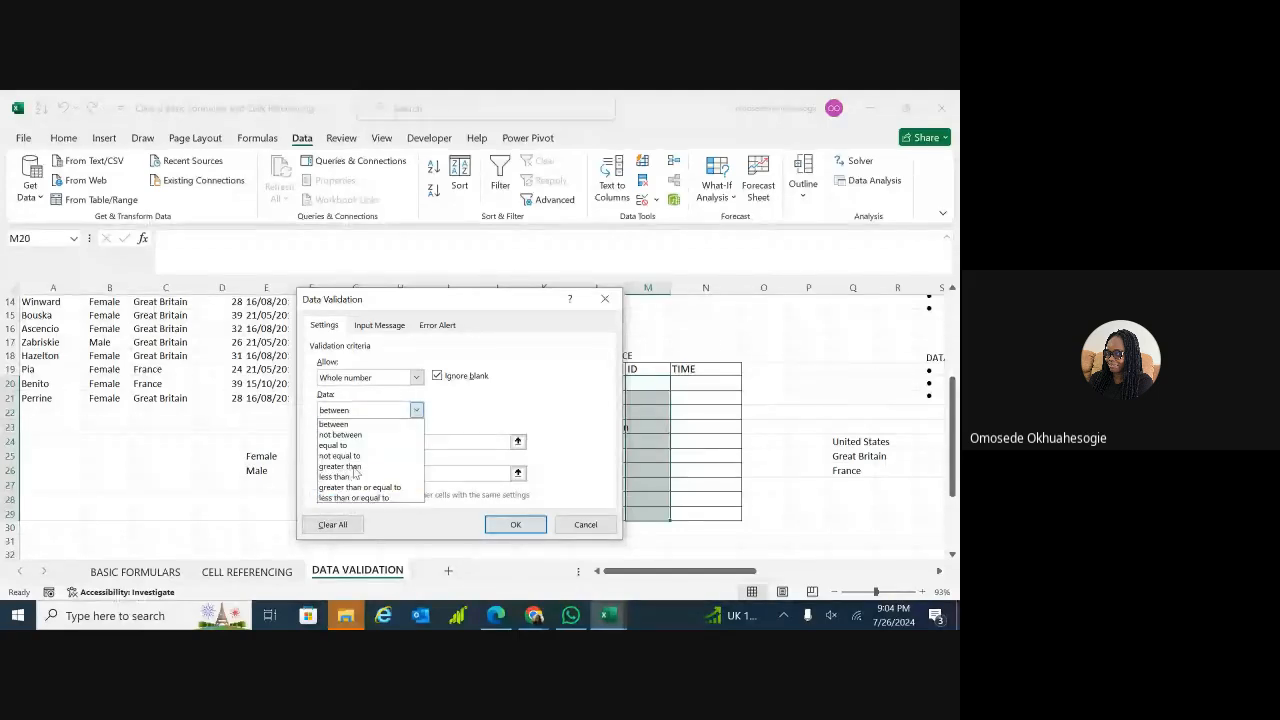
left_click(417, 411)
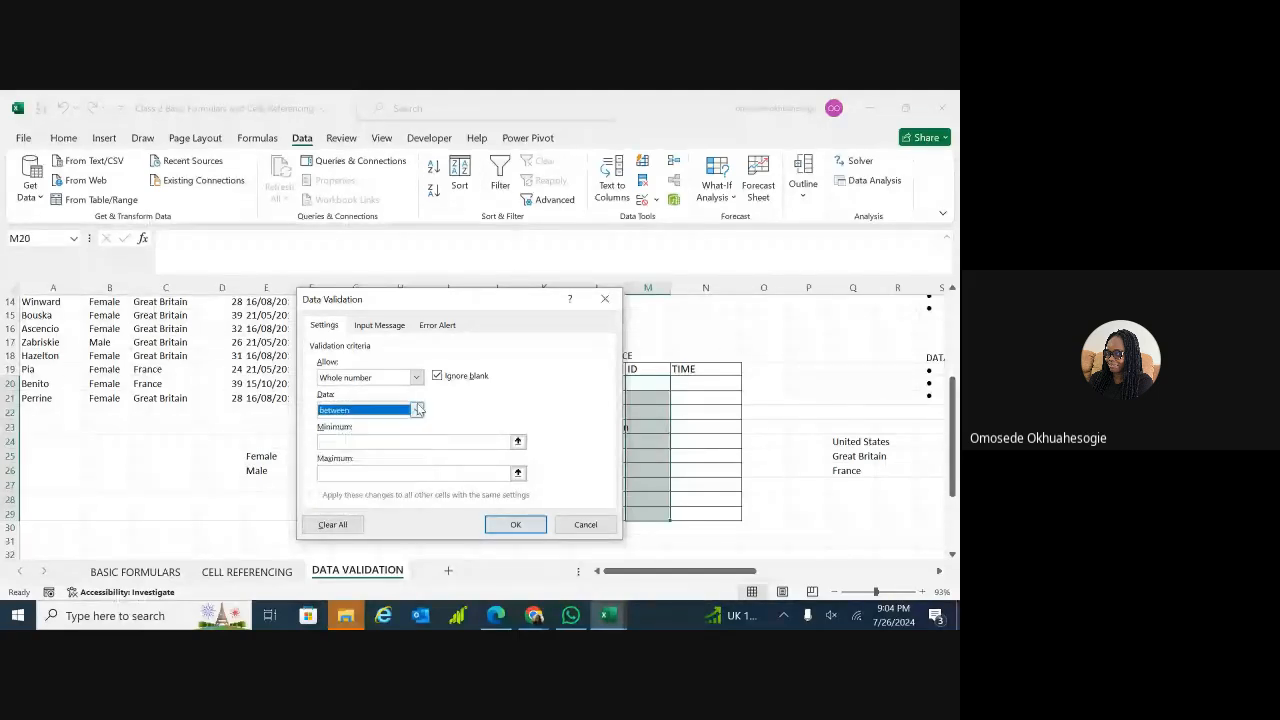
left_click(389, 440)
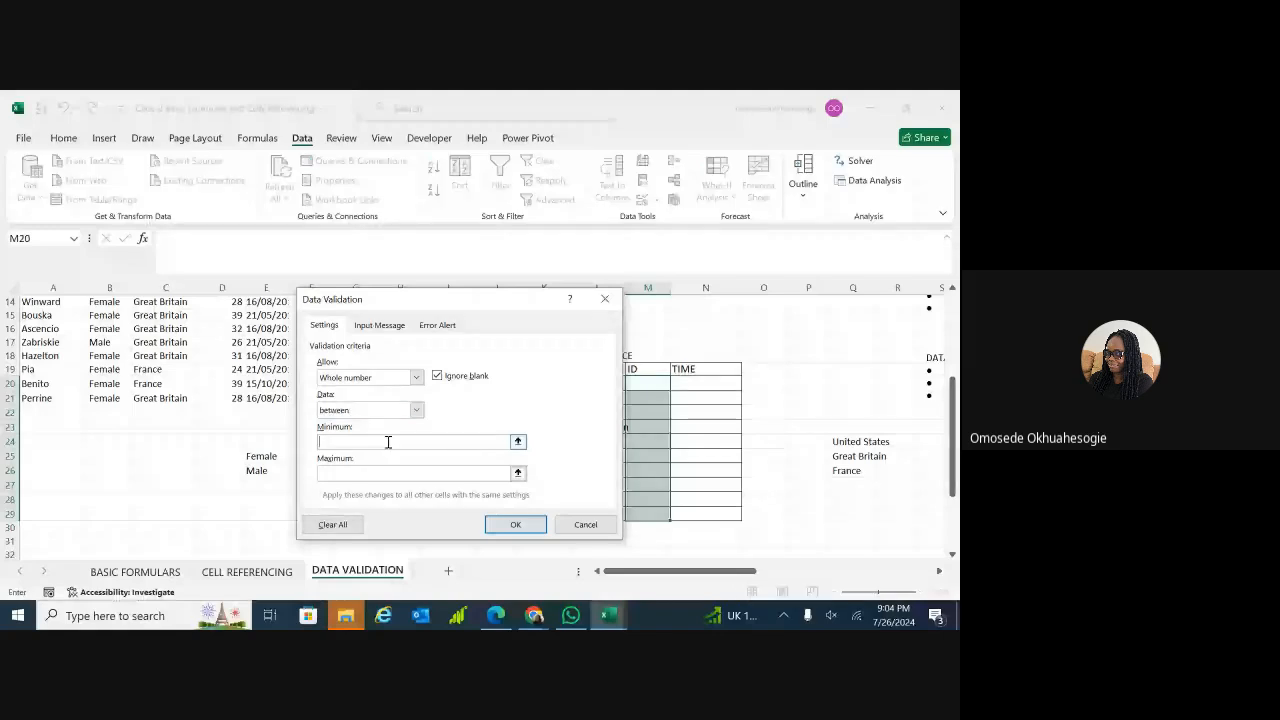
type("1200")
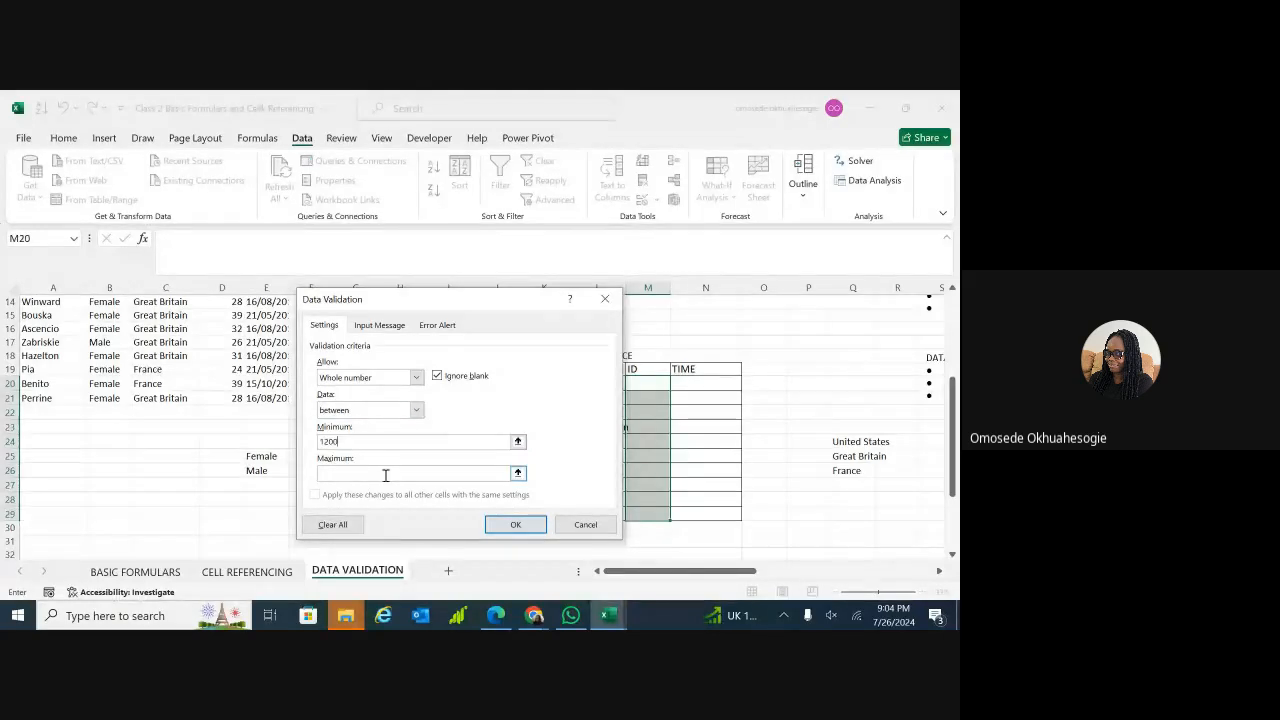
left_click(385, 475)
type("7000")
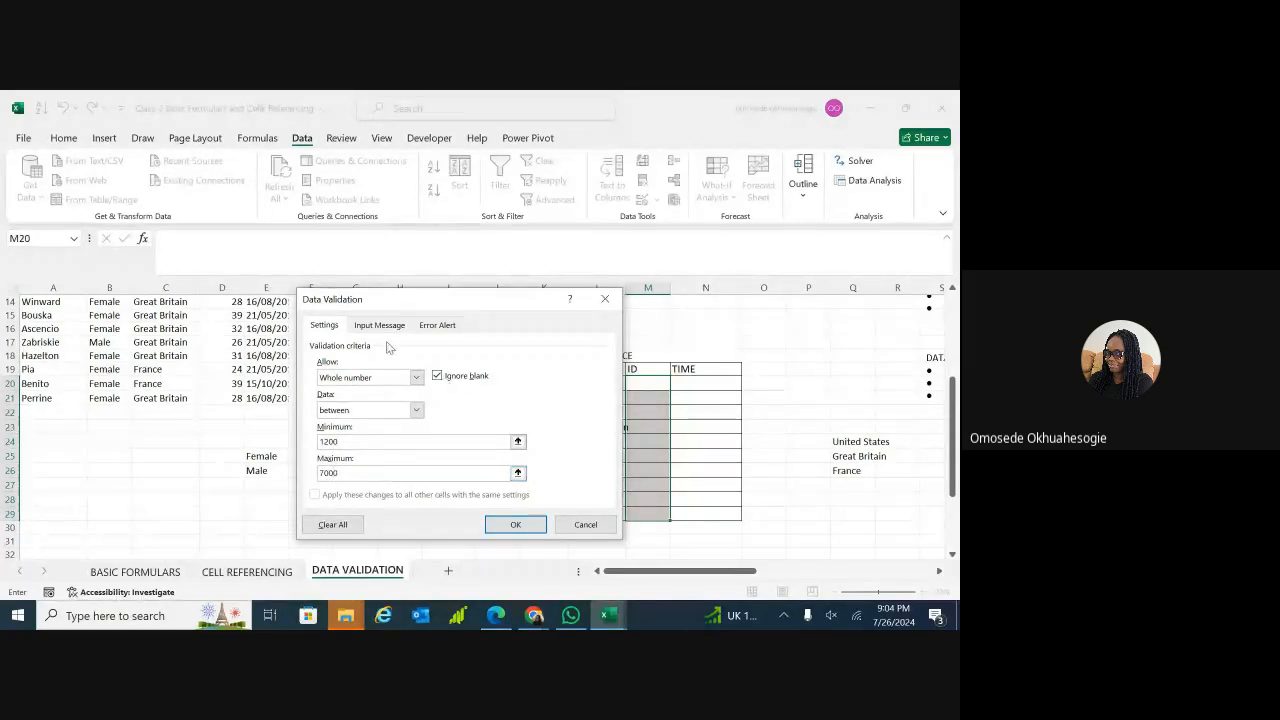
- Add the input message "Enter your ID" to the ID validation rule
left_click(384, 327)
left_click(367, 436)
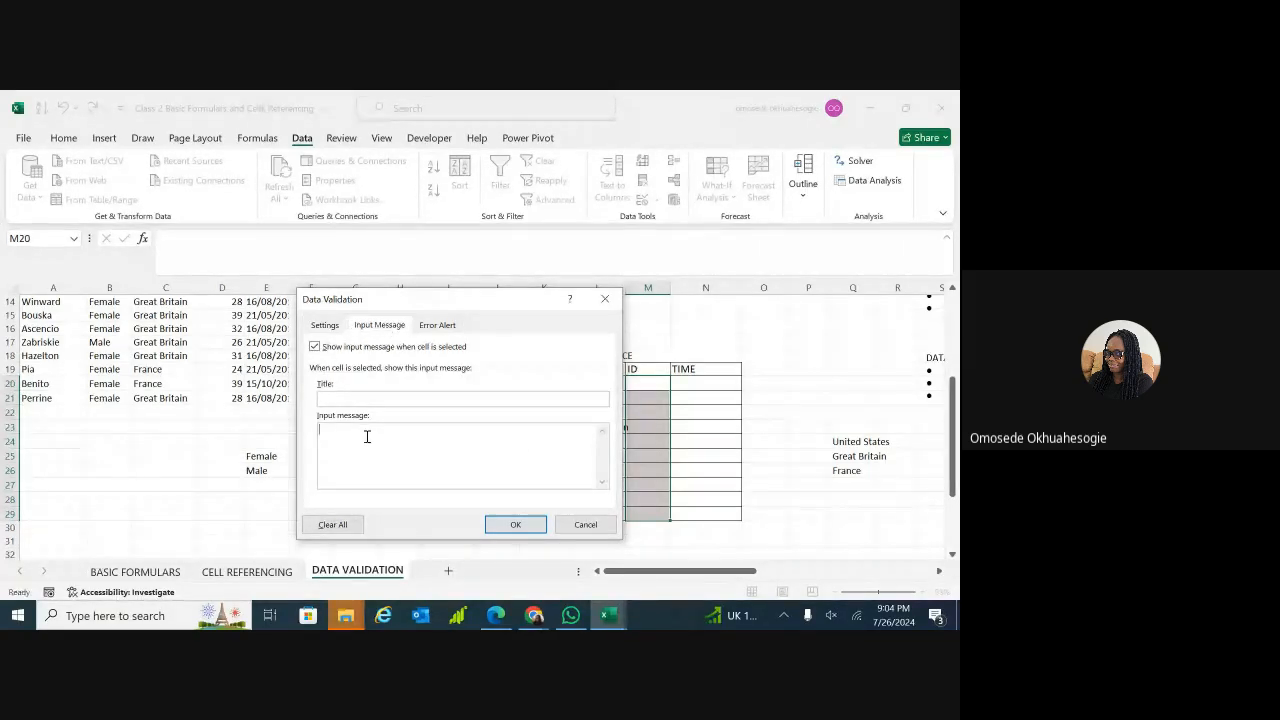
type("Enter yo")
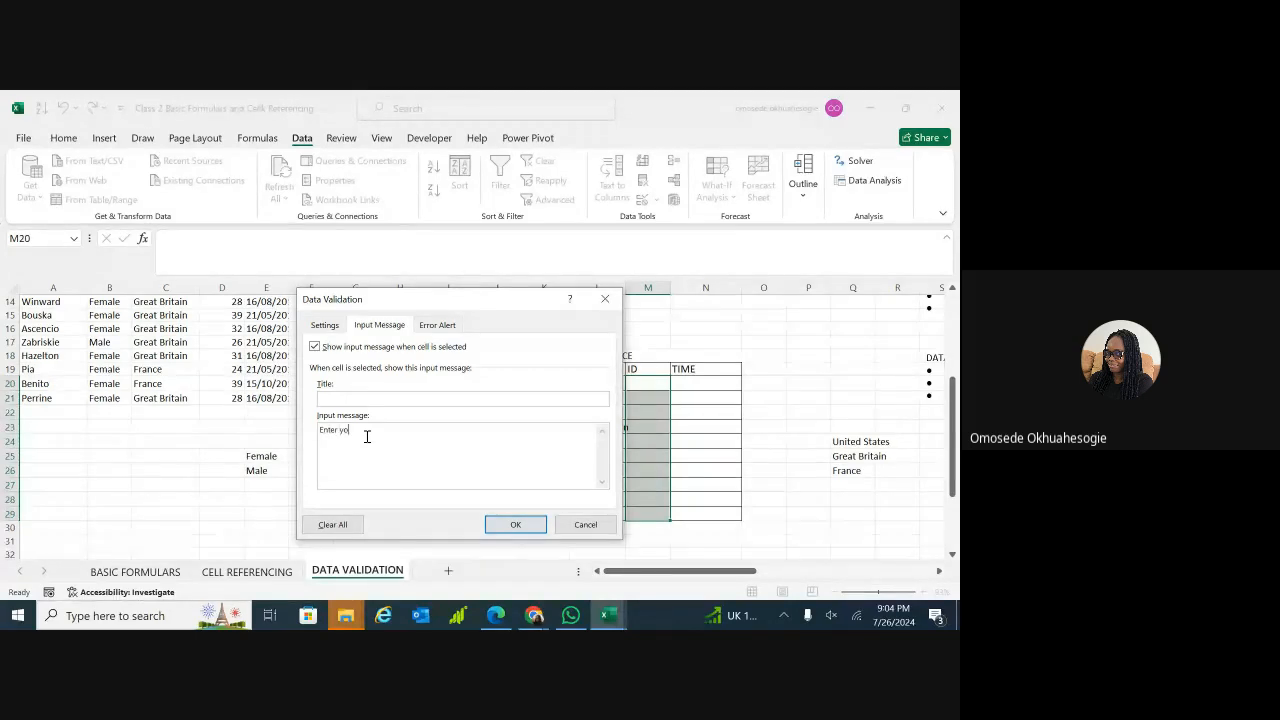
type("ur ID")
- Set the ID rule's error message to "Your ID must fall between 1200 and 7000" and apply the validation
left_click(437, 325)
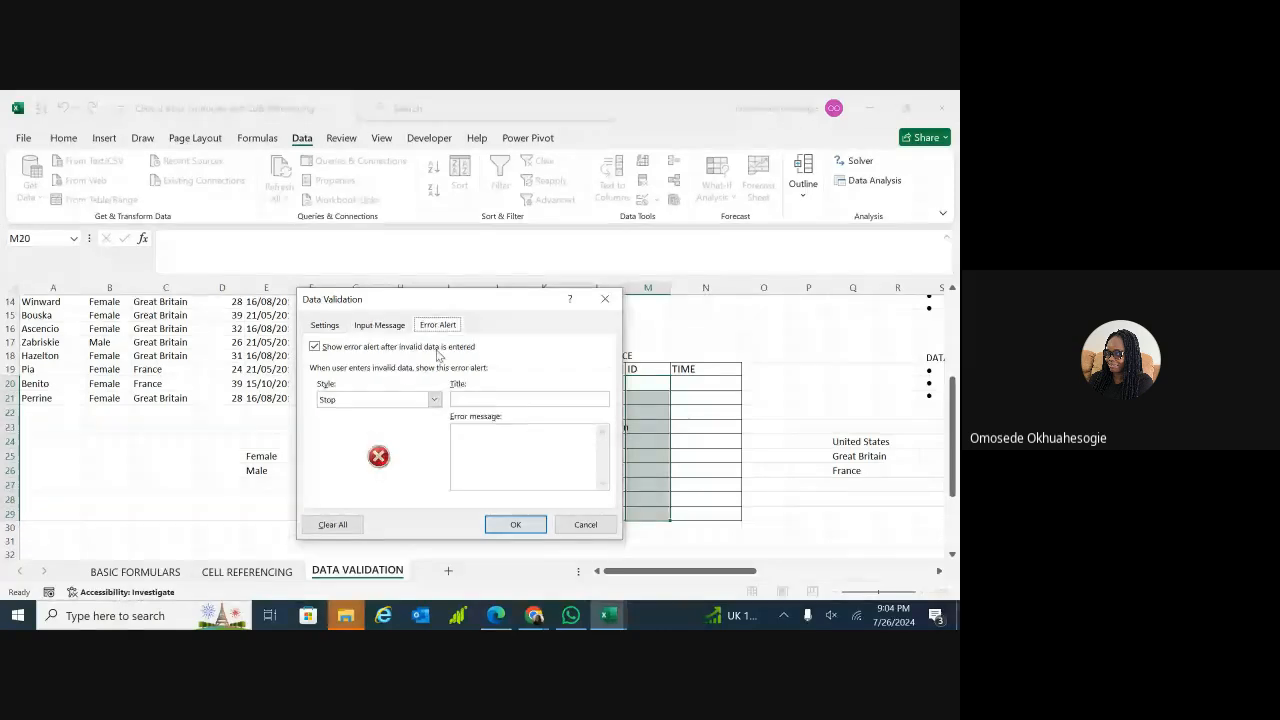
left_click(465, 441)
type("You")
type("r ")
type("i")
type("D must")
type(" fa")
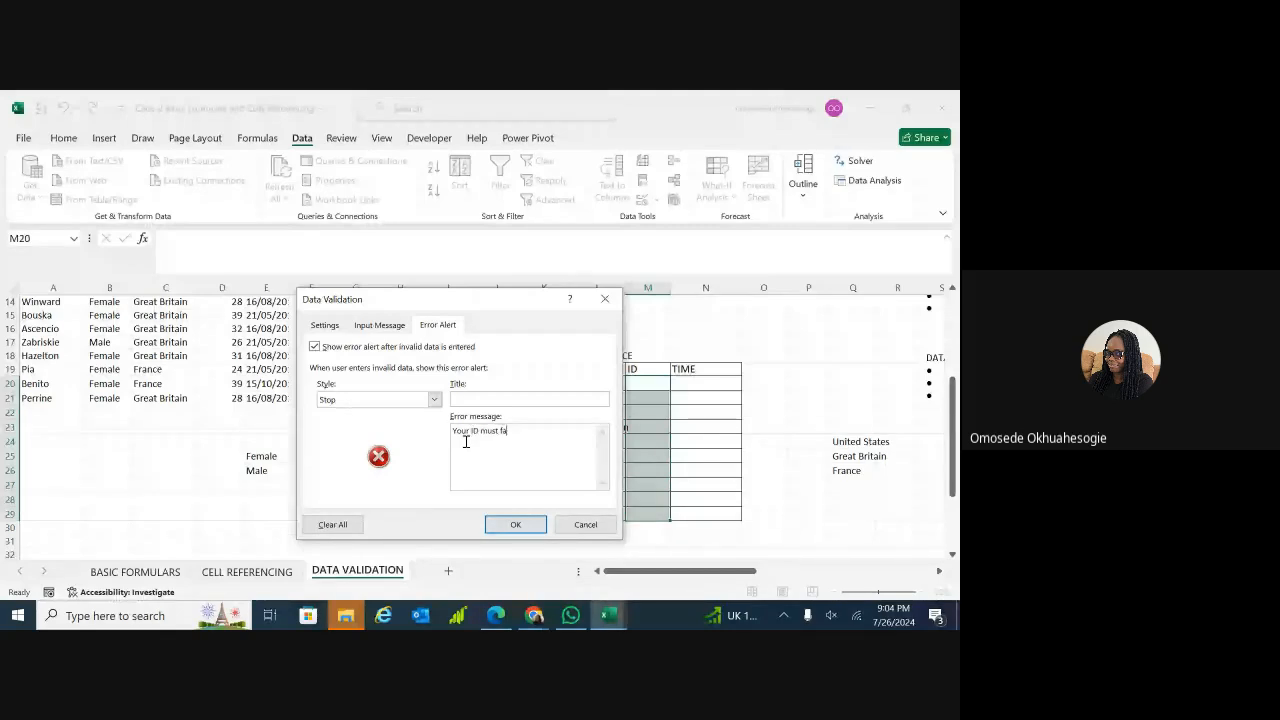
type("ll beteween 122")
key("BackSpace")
type("00 and 7000")
left_click(510, 524)
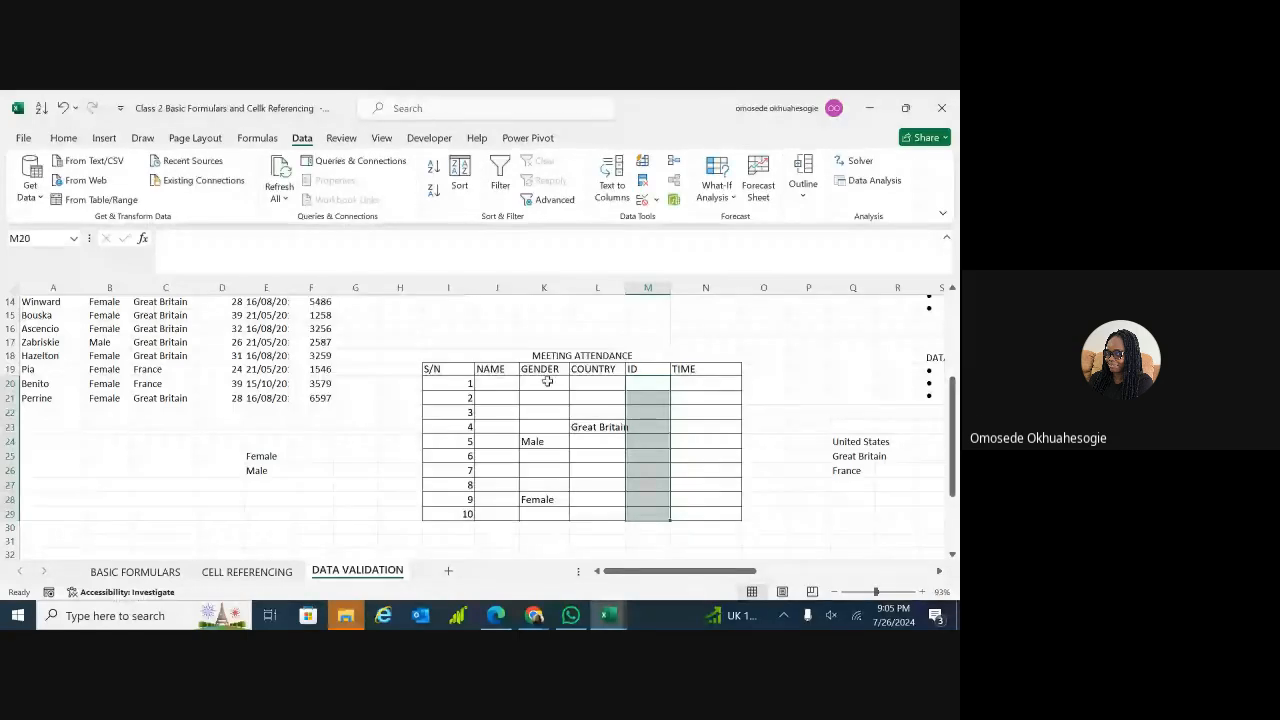
- Try to enter 8000 in ID cell M20 and dismiss the error alert
double_click(643, 384)
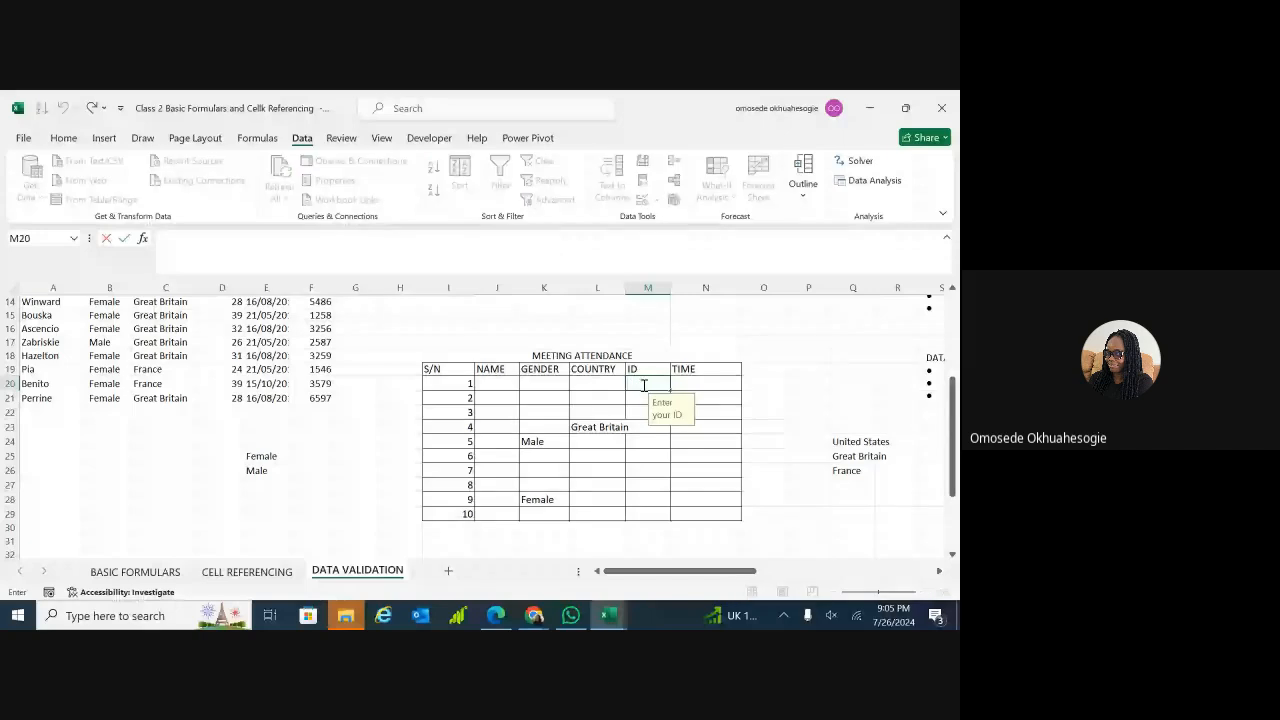
type("8000")
key("Return")
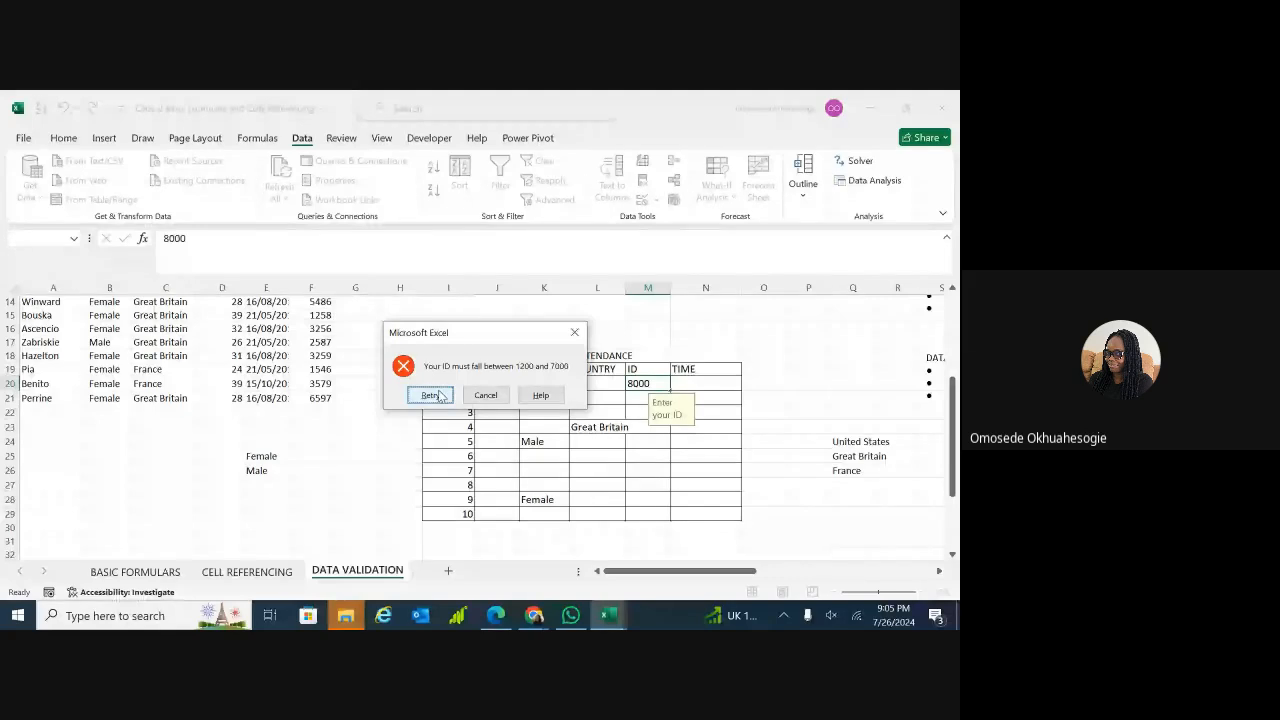
left_click(570, 334)
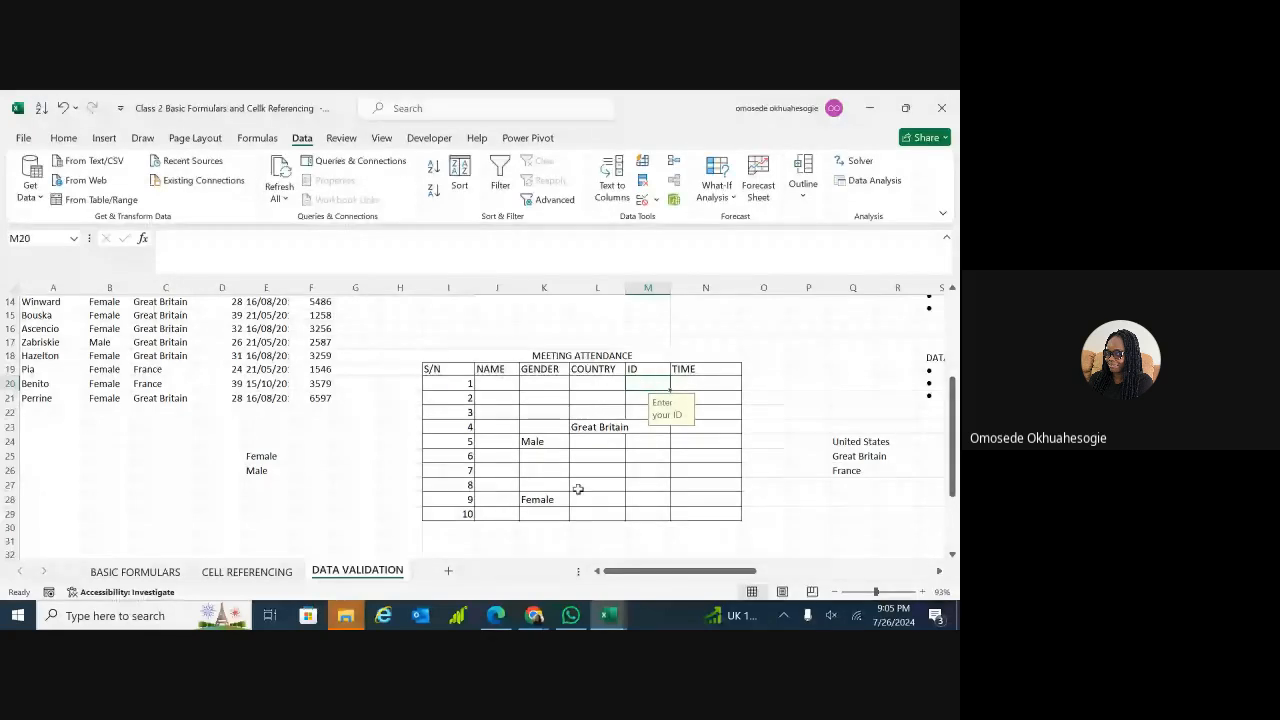
- Enter 2000 in ID cell M21
left_click(642, 393)
type("2")
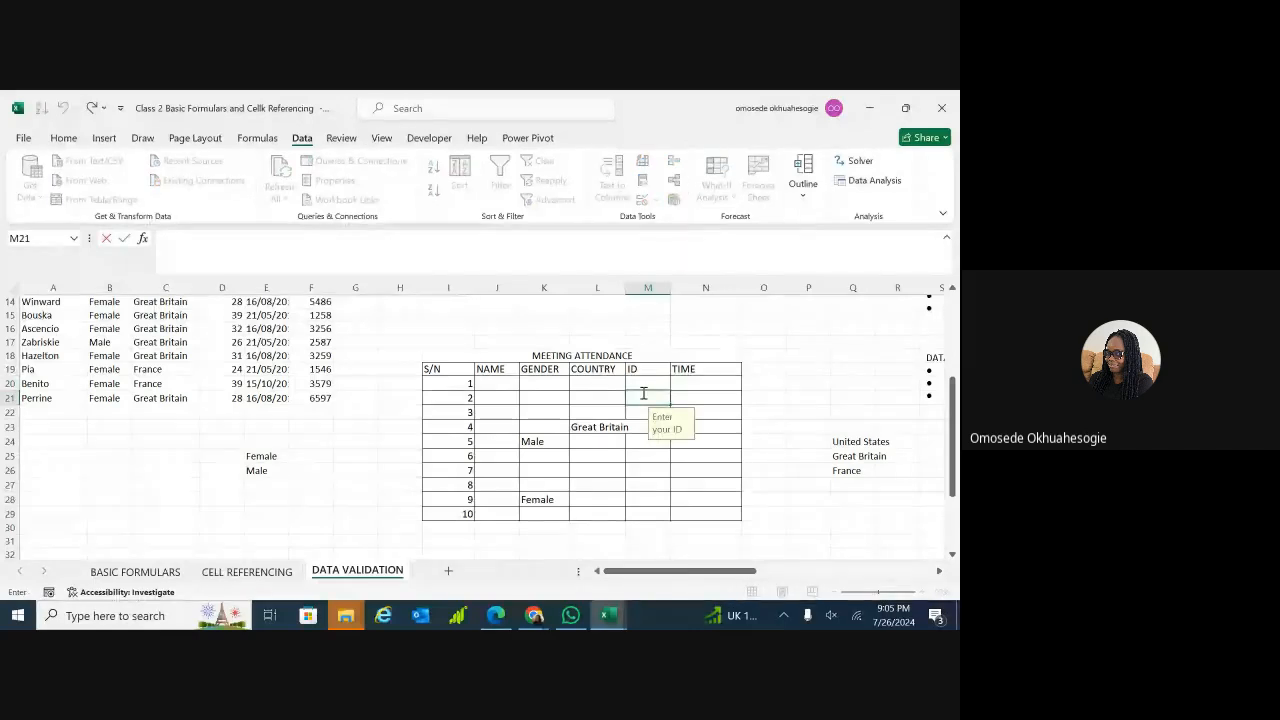
type("000")
key("Return")
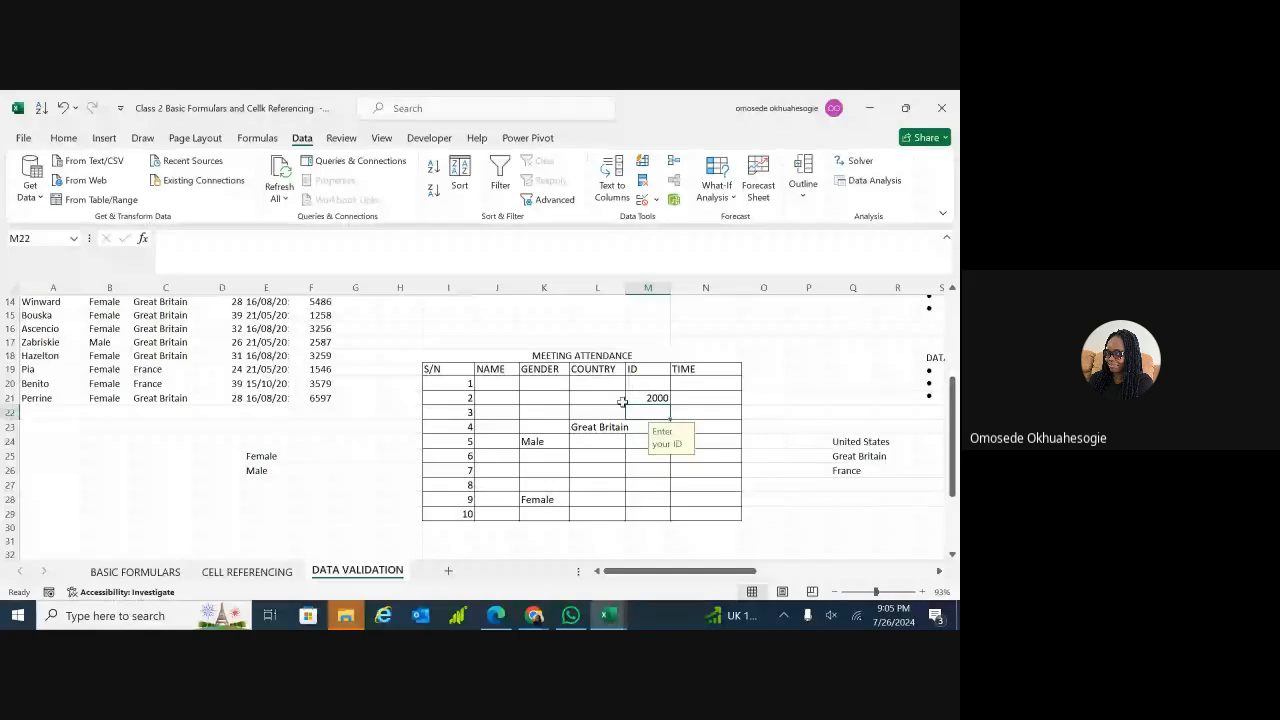
left_click_drag(949, 408, 954, 328)
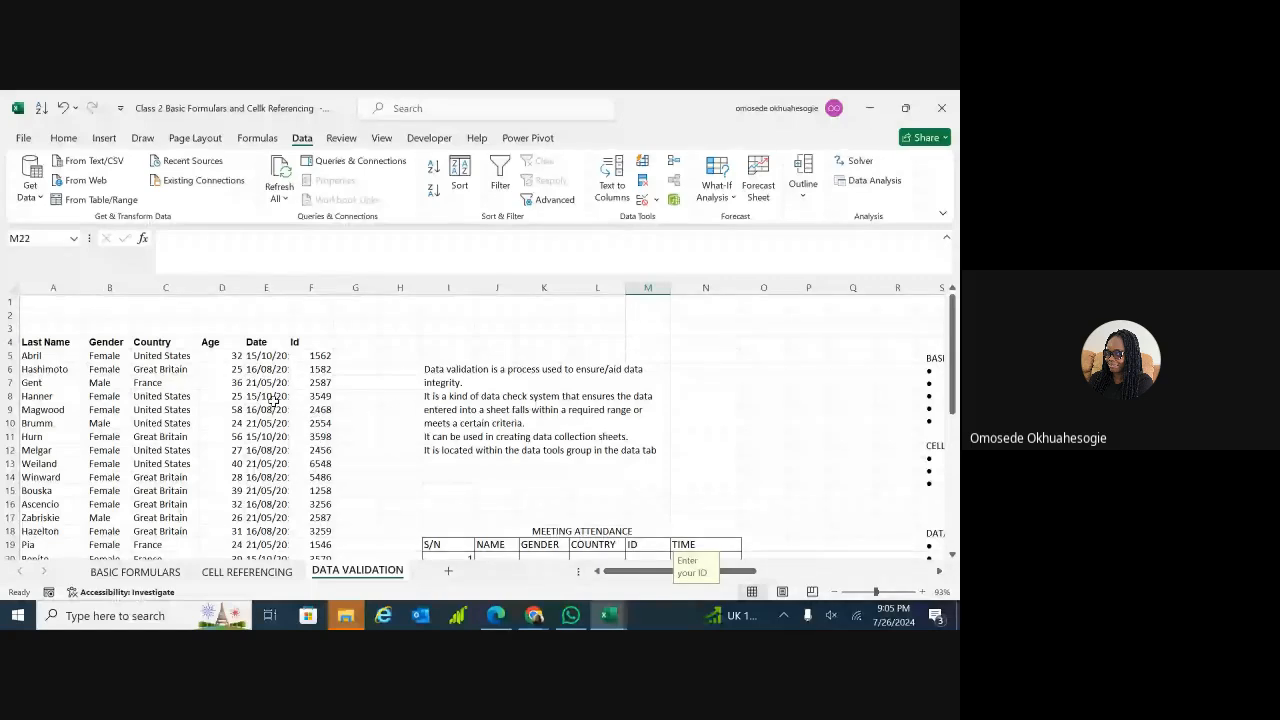
left_click(316, 450)
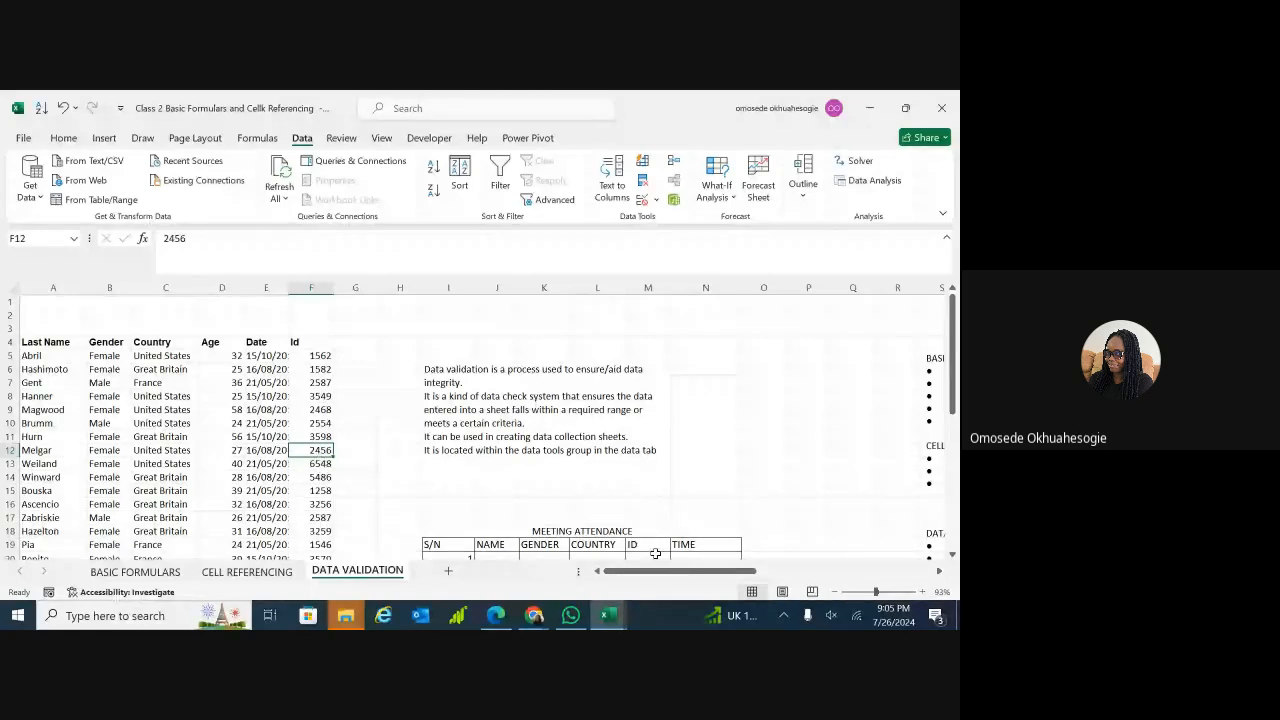
left_click_drag(953, 380, 954, 456)
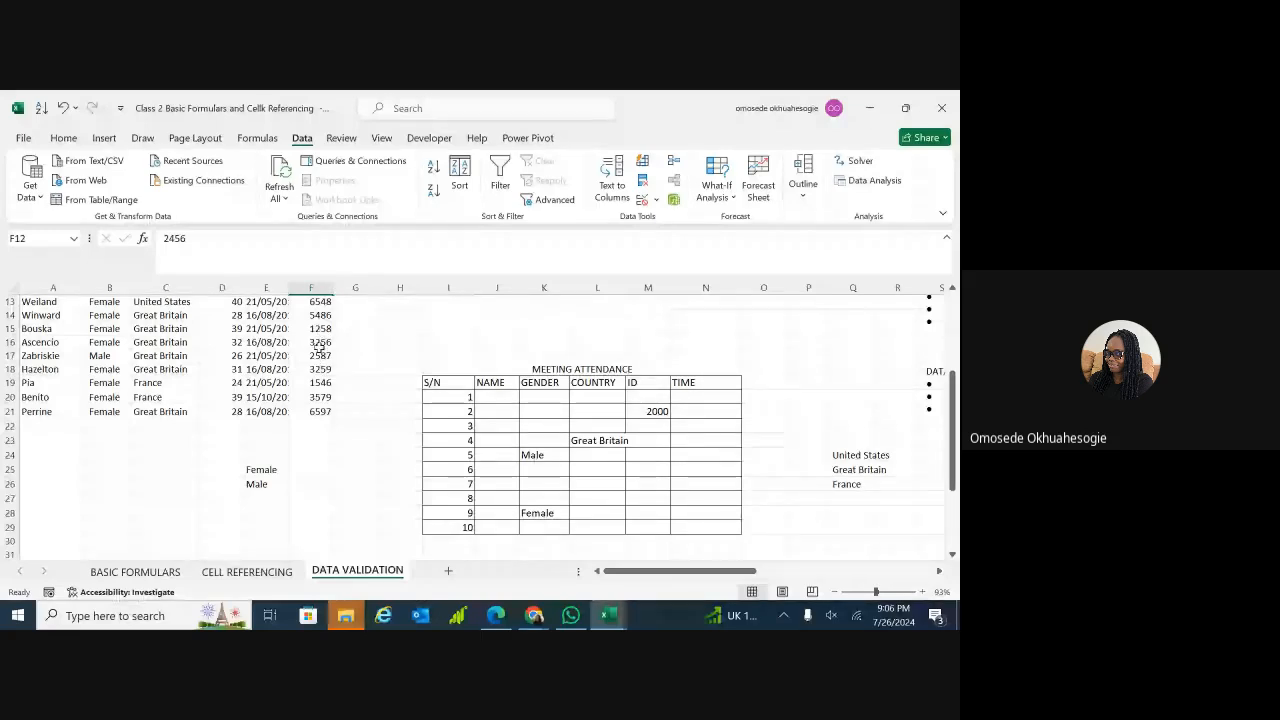
- Open the data validation settings for the TIME cells N20:N29, declining to extend existing validation to them
left_click(667, 437)
double_click(700, 399)
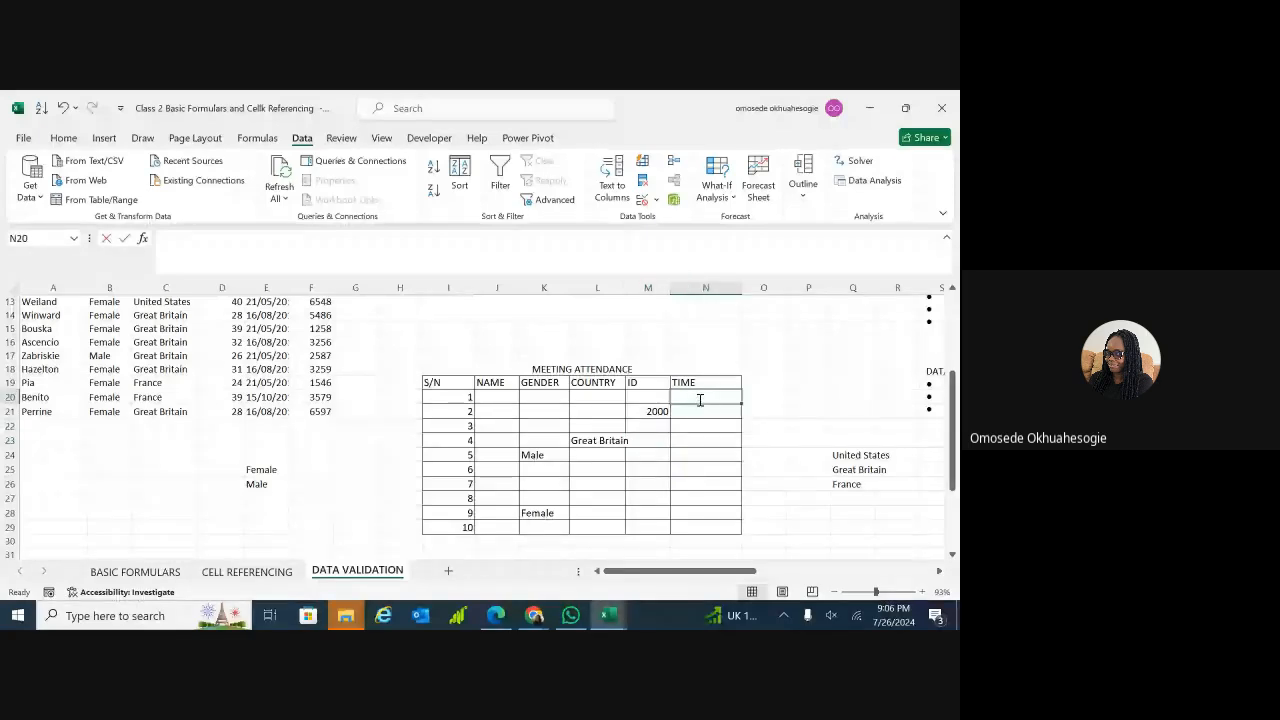
left_click(745, 481)
left_click(715, 396)
key("shift+Down")
key("shift+Down")
key("shift+Down")
key("shift+Down")
key("shift+Down")
key("shift+Down")
key("shift+Down")
key("shift+Down")
key("shift+Down")
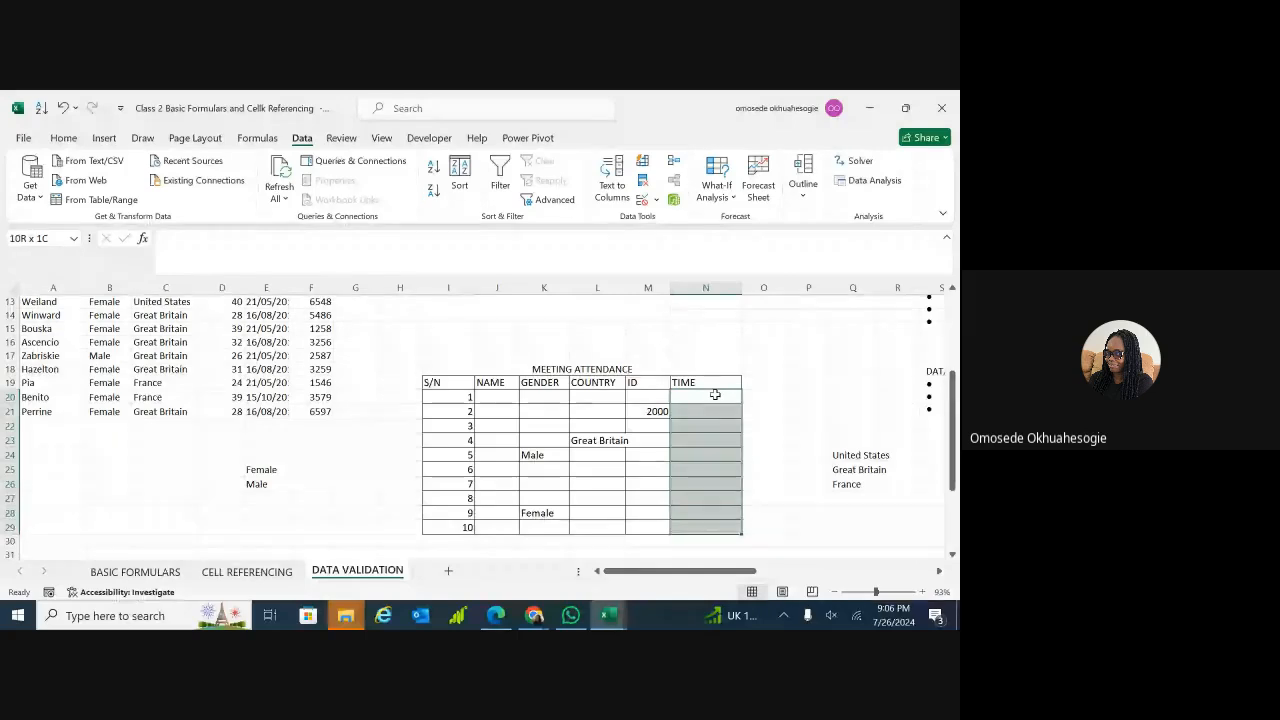
left_click(656, 200)
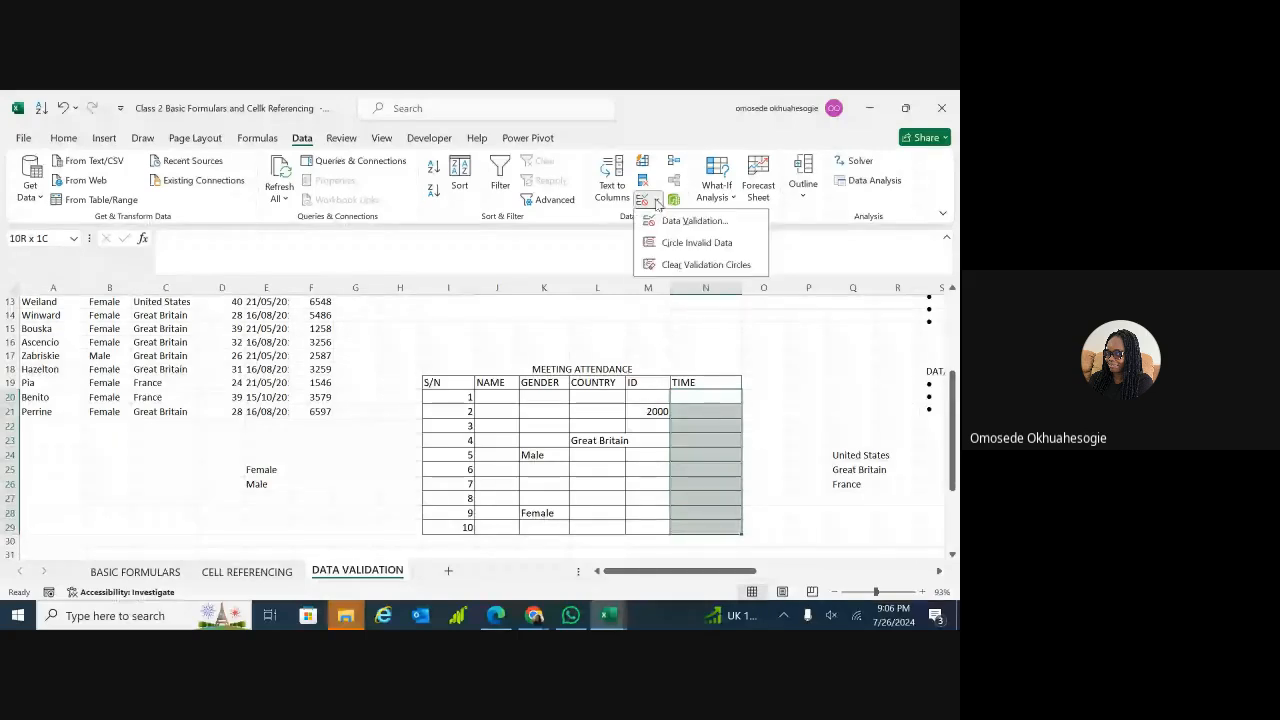
left_click(685, 220)
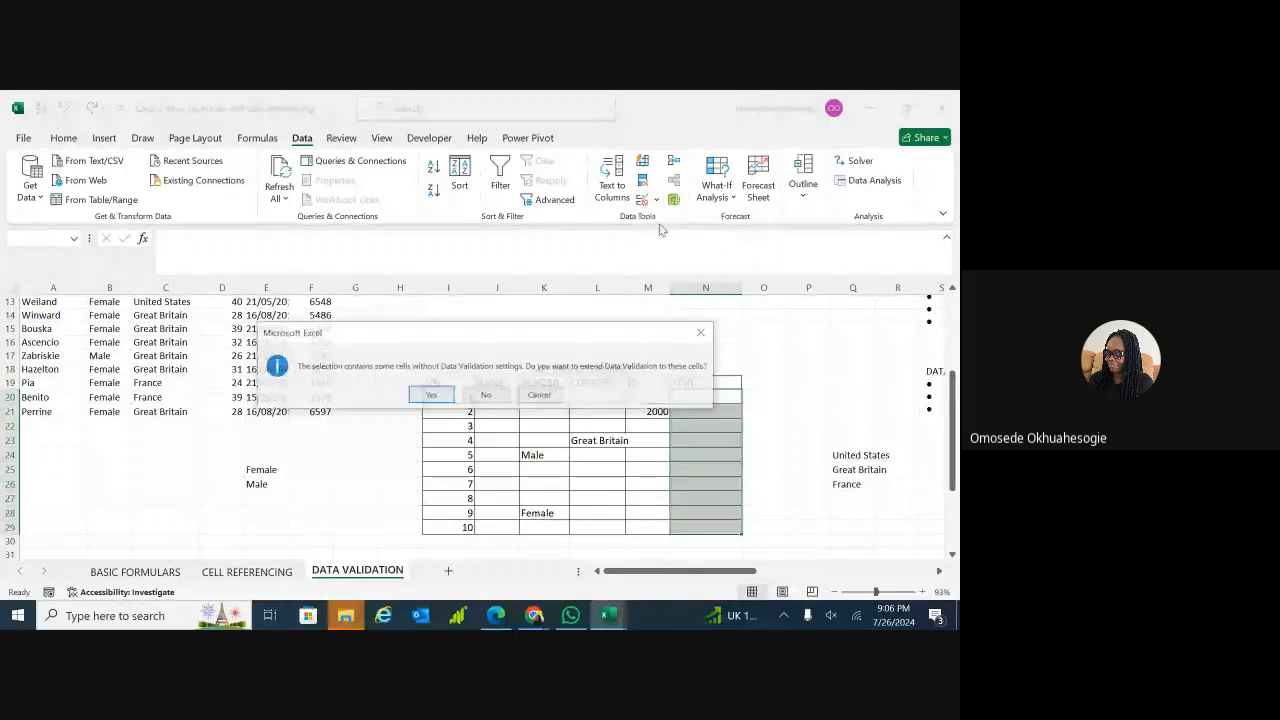
left_click(486, 395)
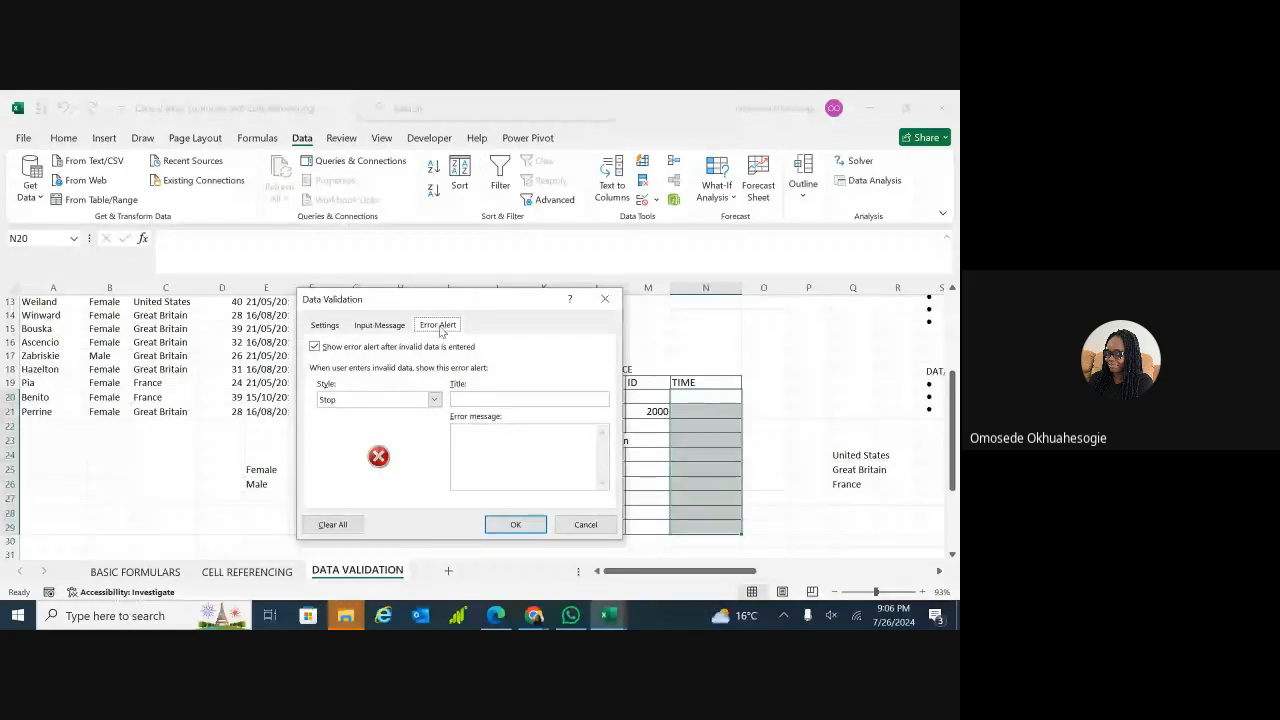
- Restrict the TIME cells to times between 8:00 and 12:00 and apply the validation rule
left_click(336, 330)
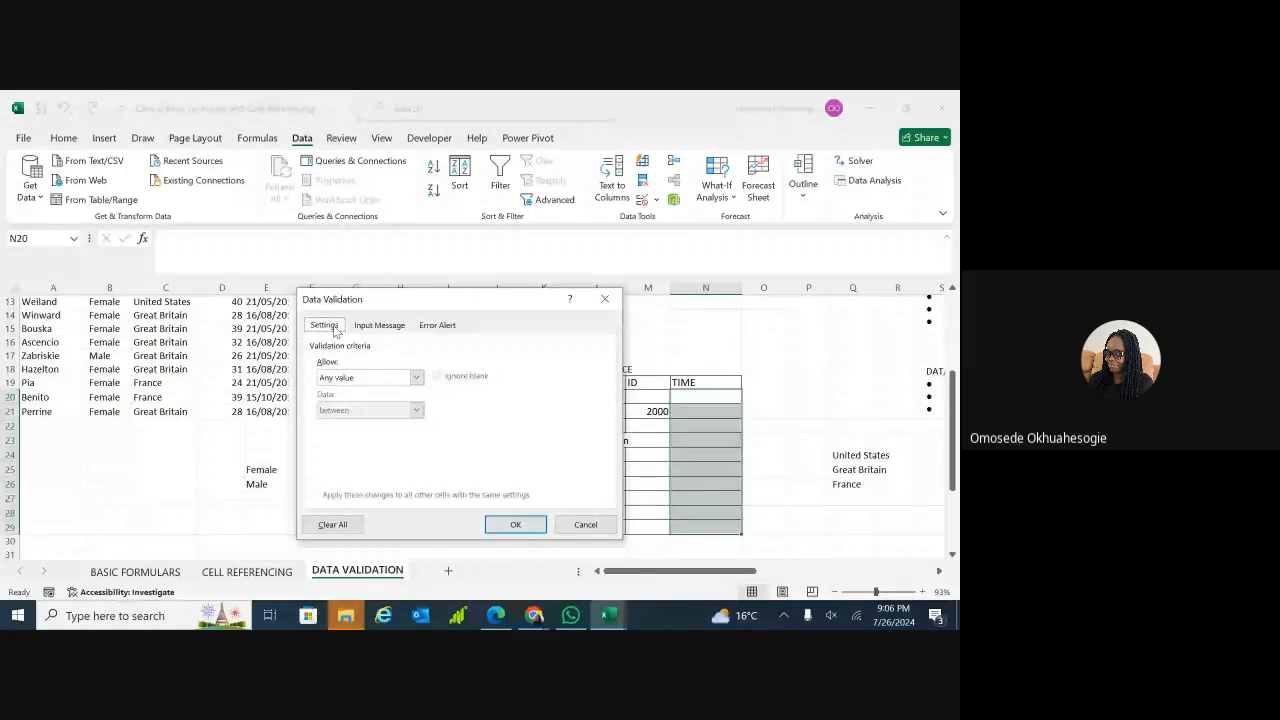
left_click(416, 377)
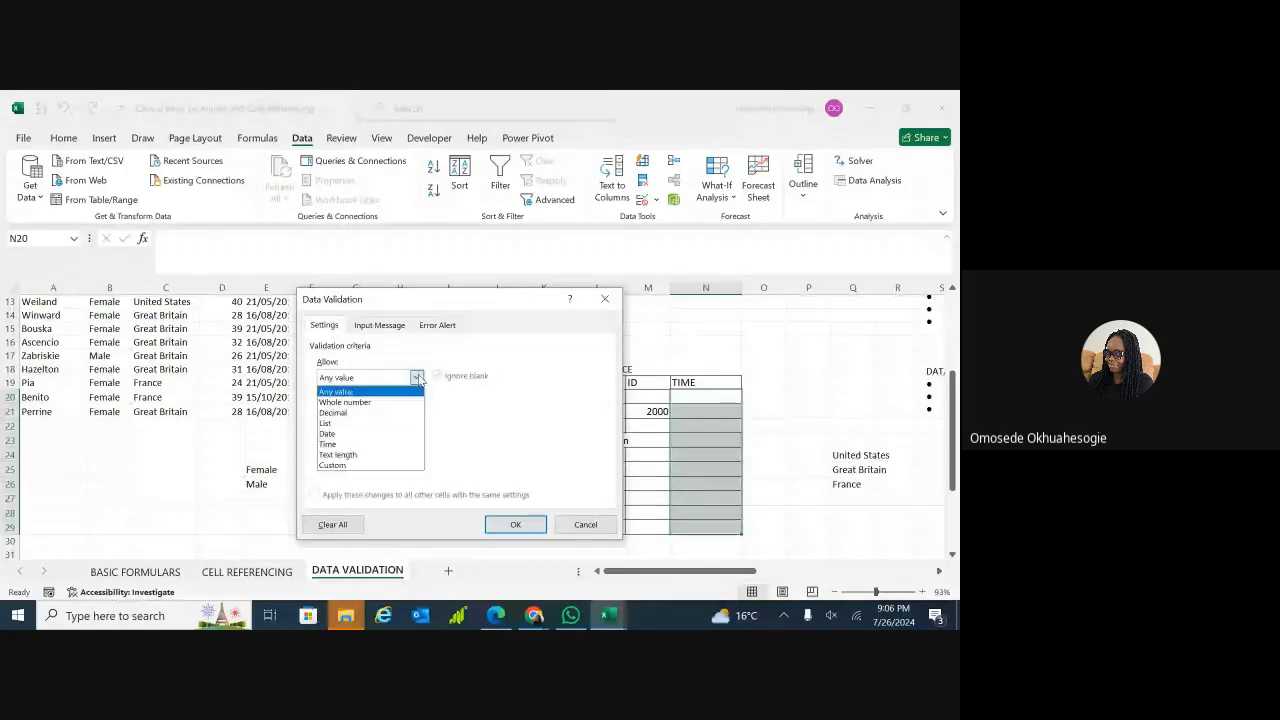
left_click(331, 443)
left_click(430, 441)
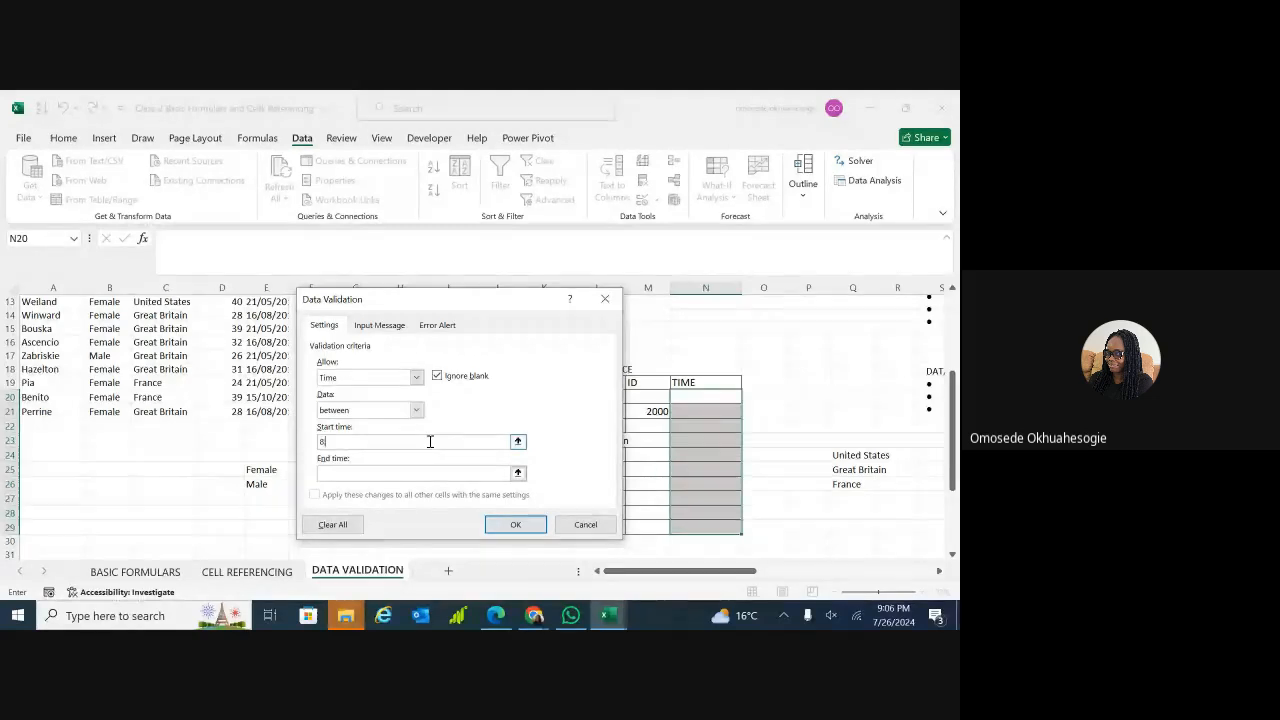
type(":00")
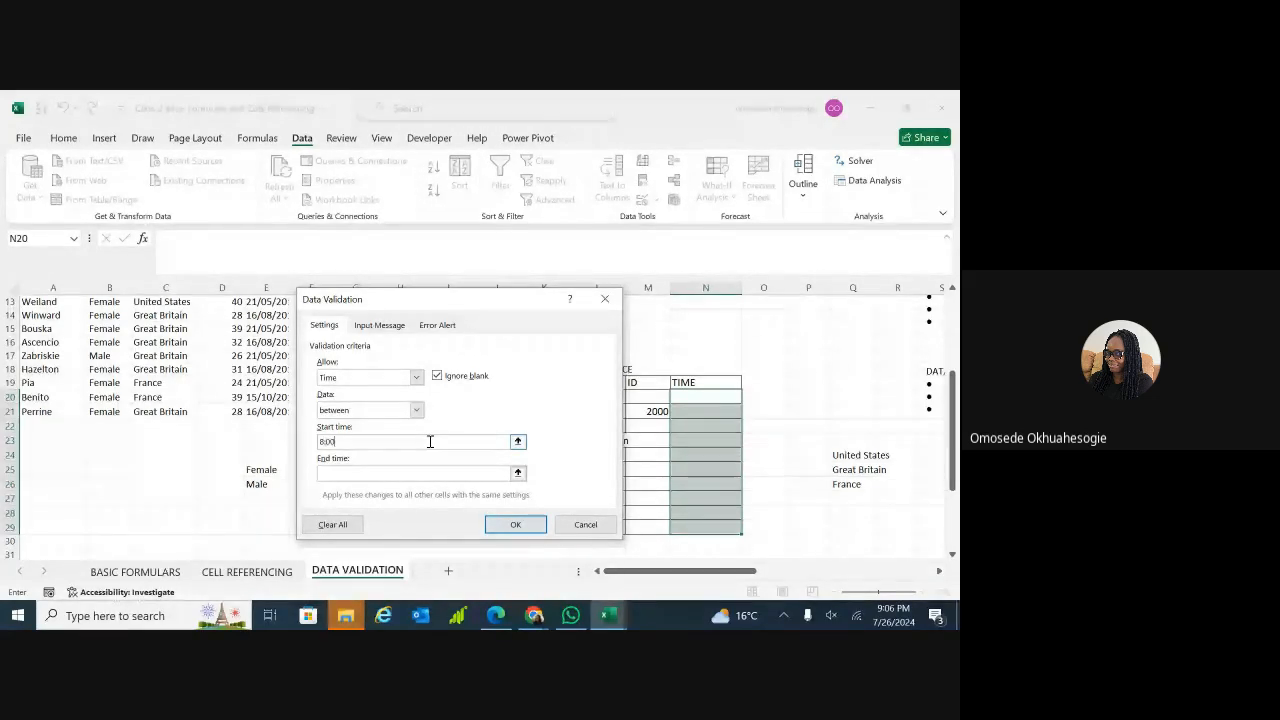
left_click(412, 475)
type("12:00")
left_click(515, 524)
- Test the rule in TIME cell N20 by trying 5:00, dismiss the alert, and enter 9:00 instead
double_click(722, 397)
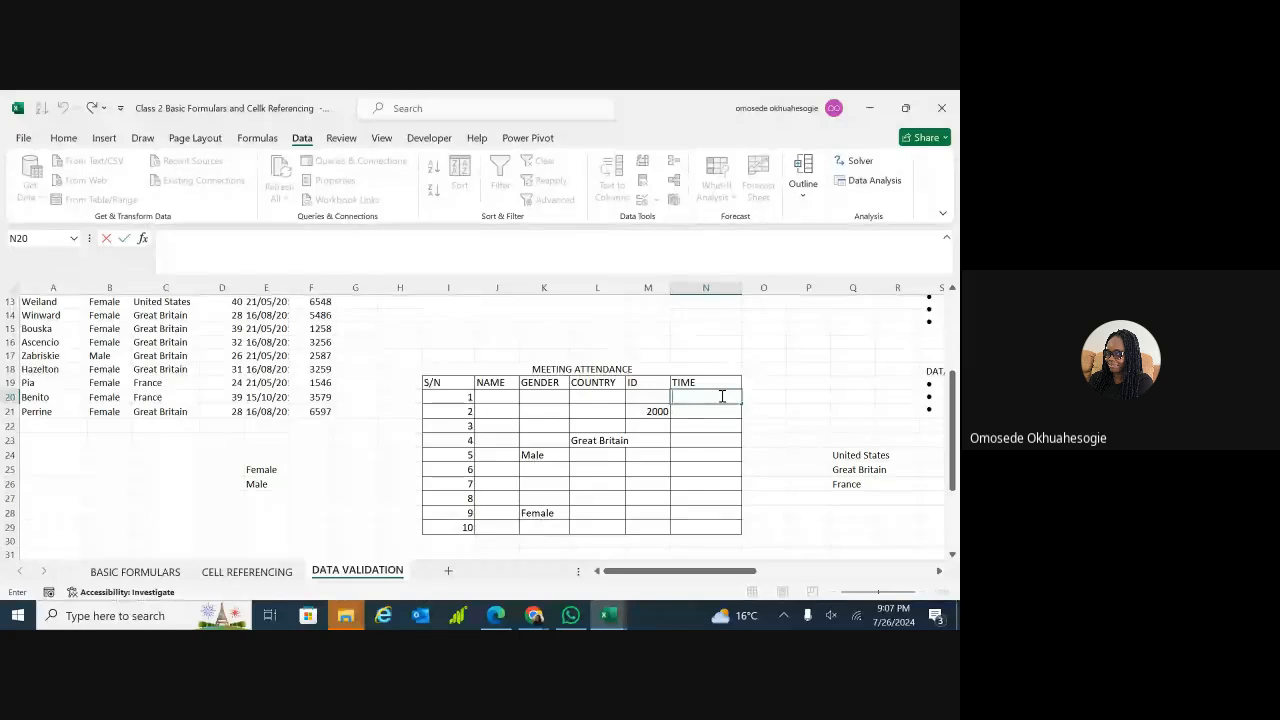
type("5:00")
key("Return")
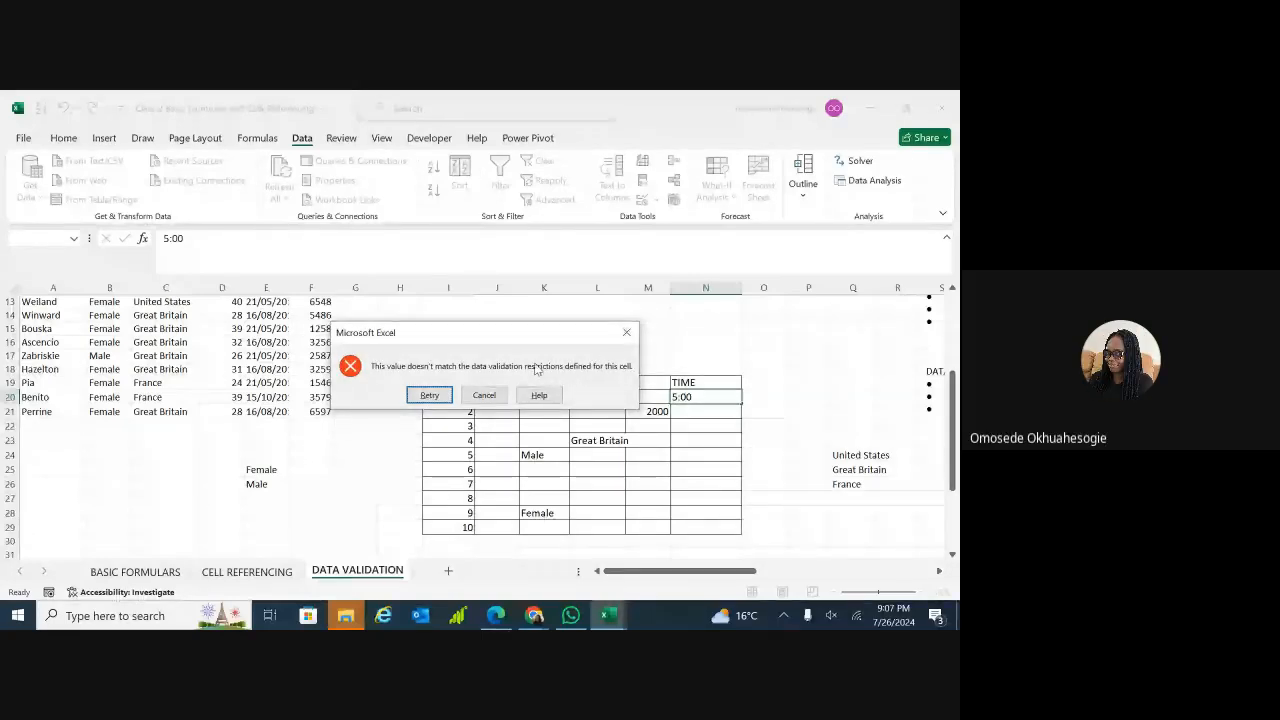
key("Escape")
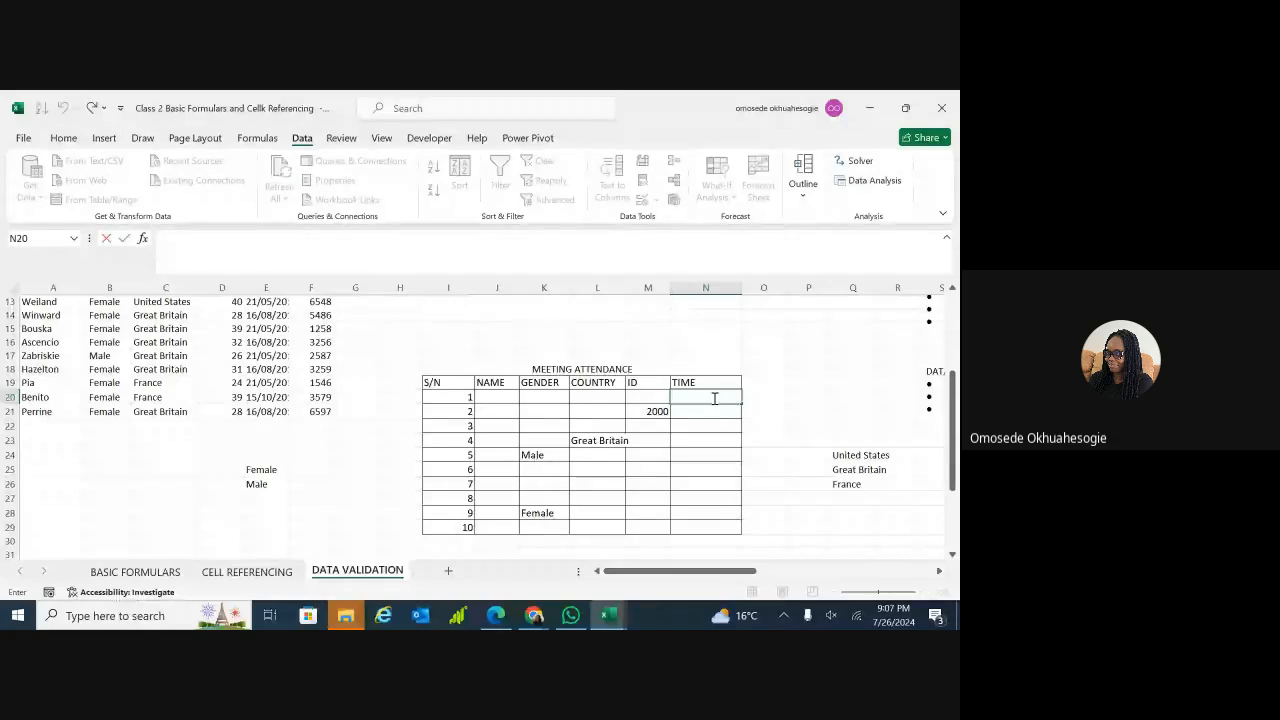
type("9:00")
key("Return")
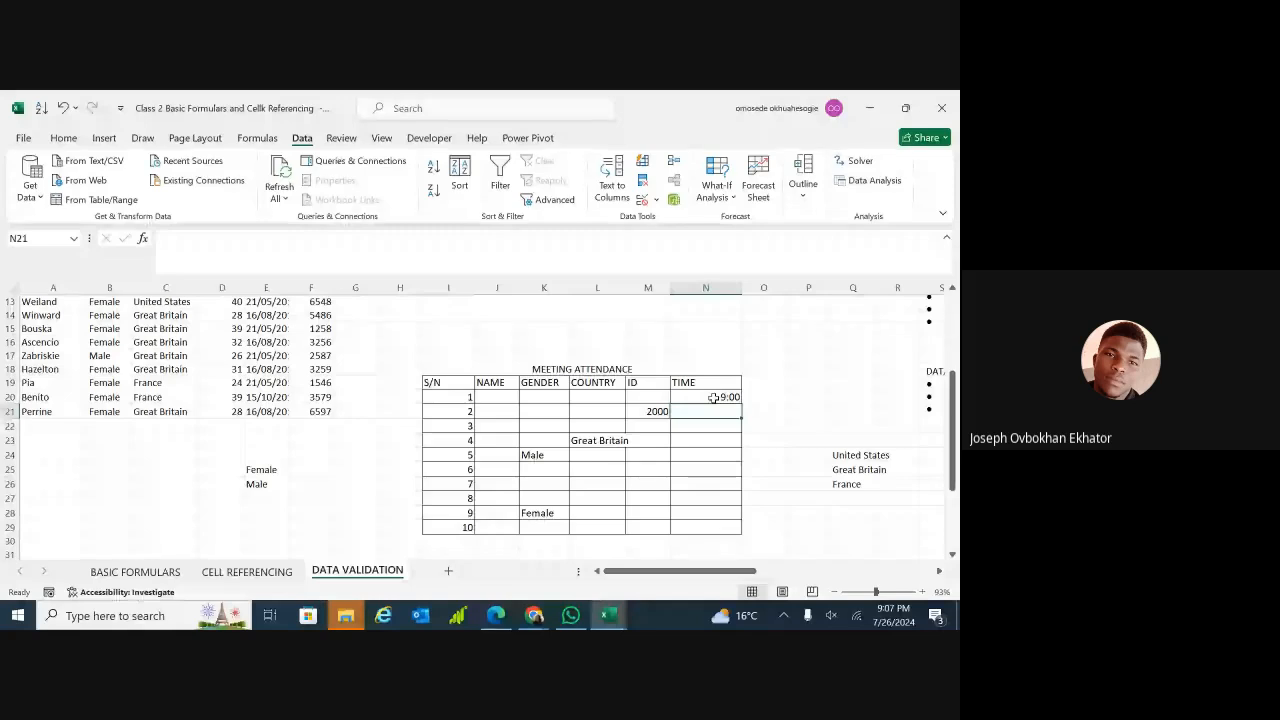
- Examine the GENDER drop-down cells K20 and K22 and their Female and Male source list in E25:E26
left_click(538, 426)
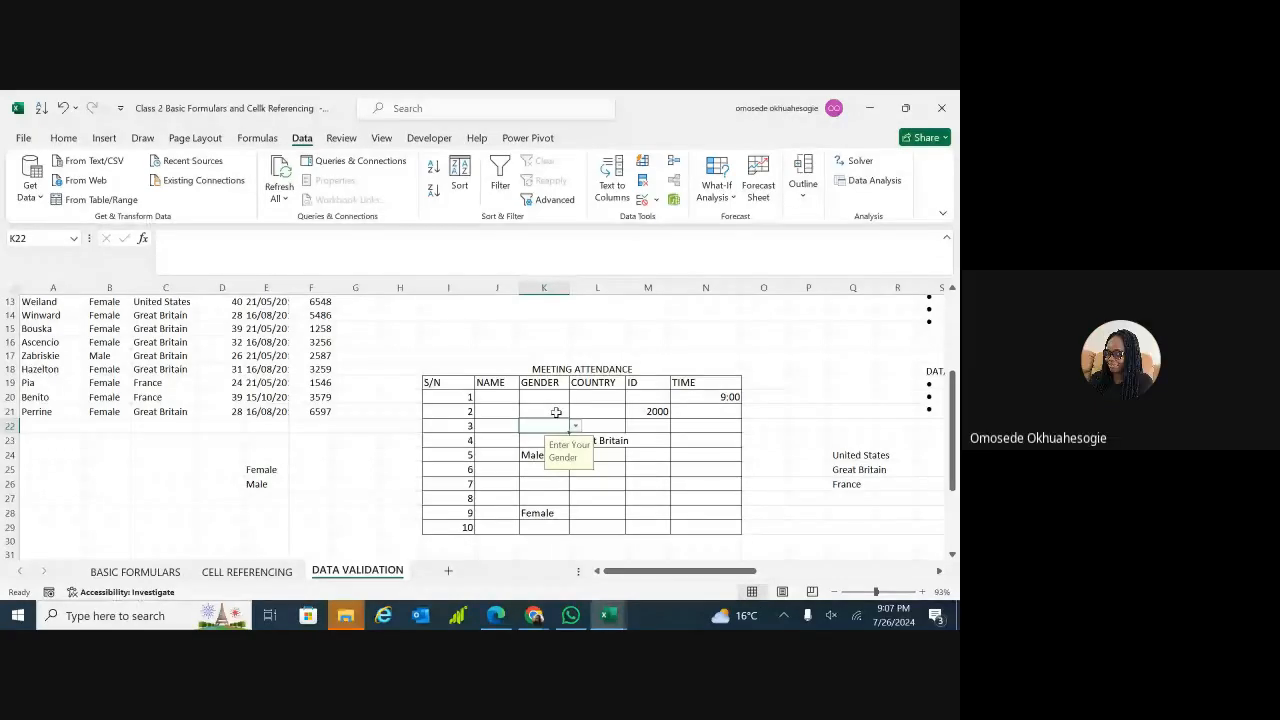
left_click(556, 397)
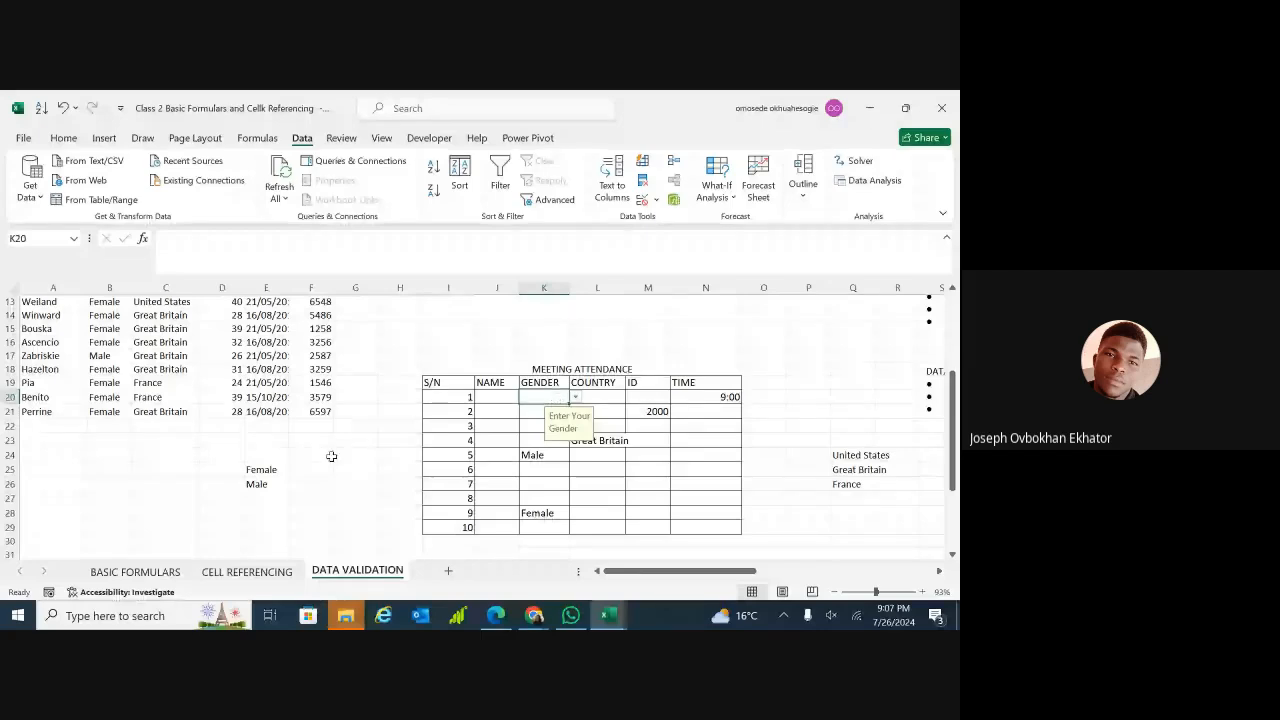
left_click(260, 470)
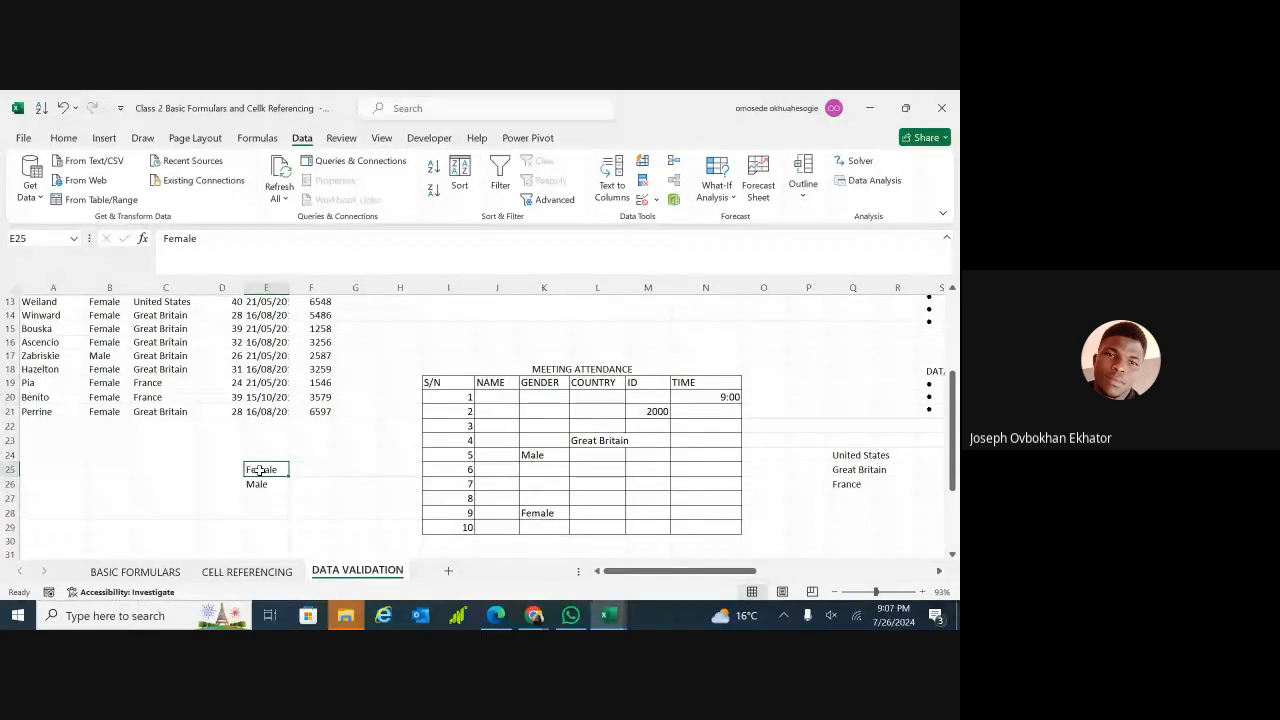
left_click(300, 484)
left_click(265, 470)
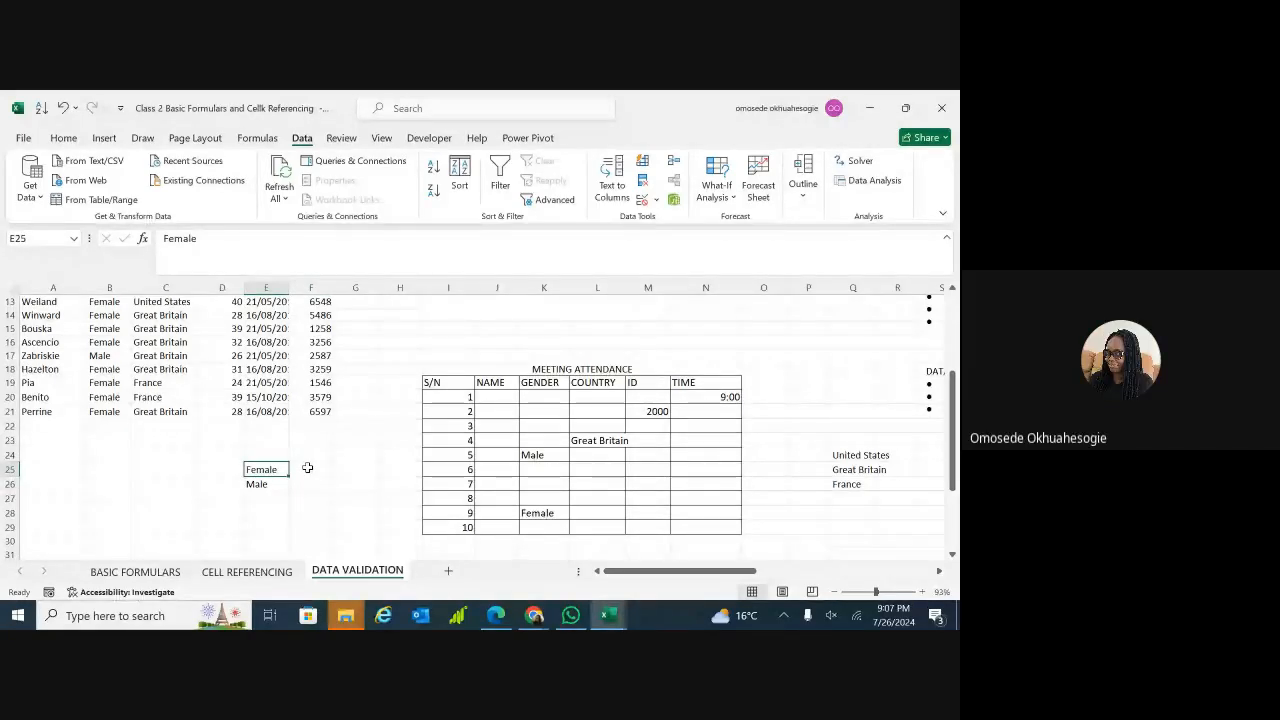
left_click(298, 470)
left_click(284, 470)
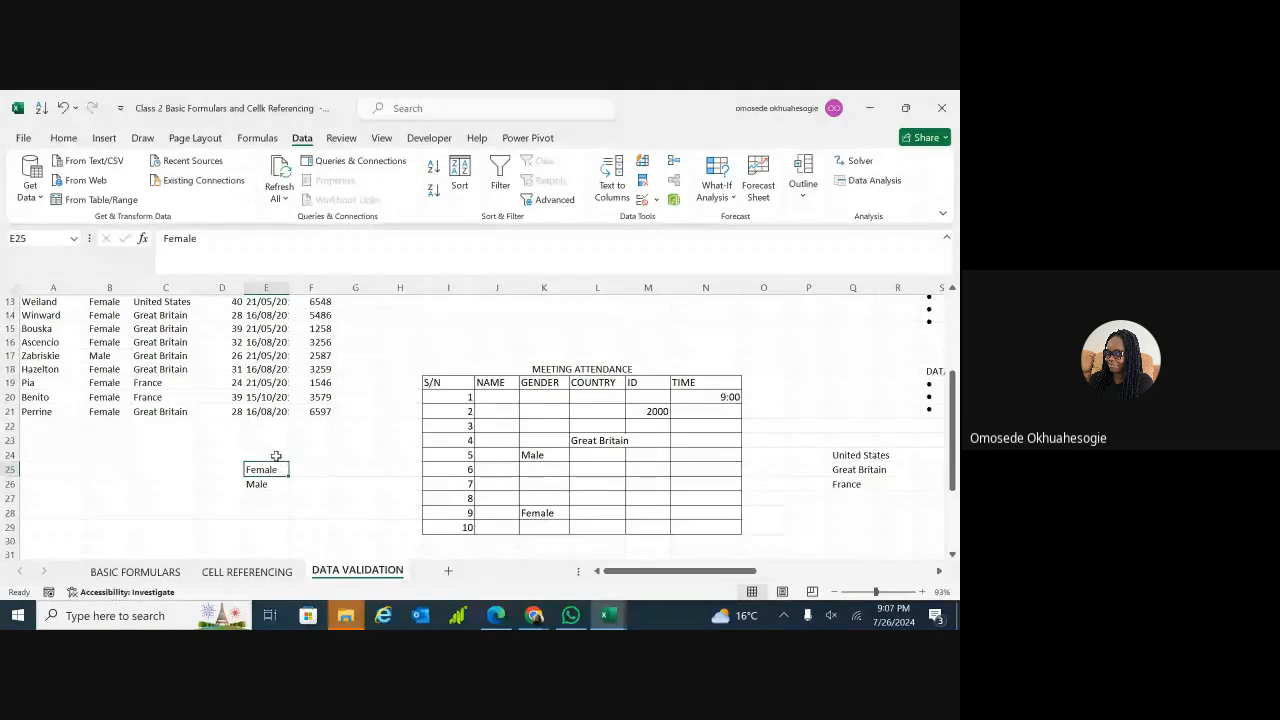
left_click(337, 469)
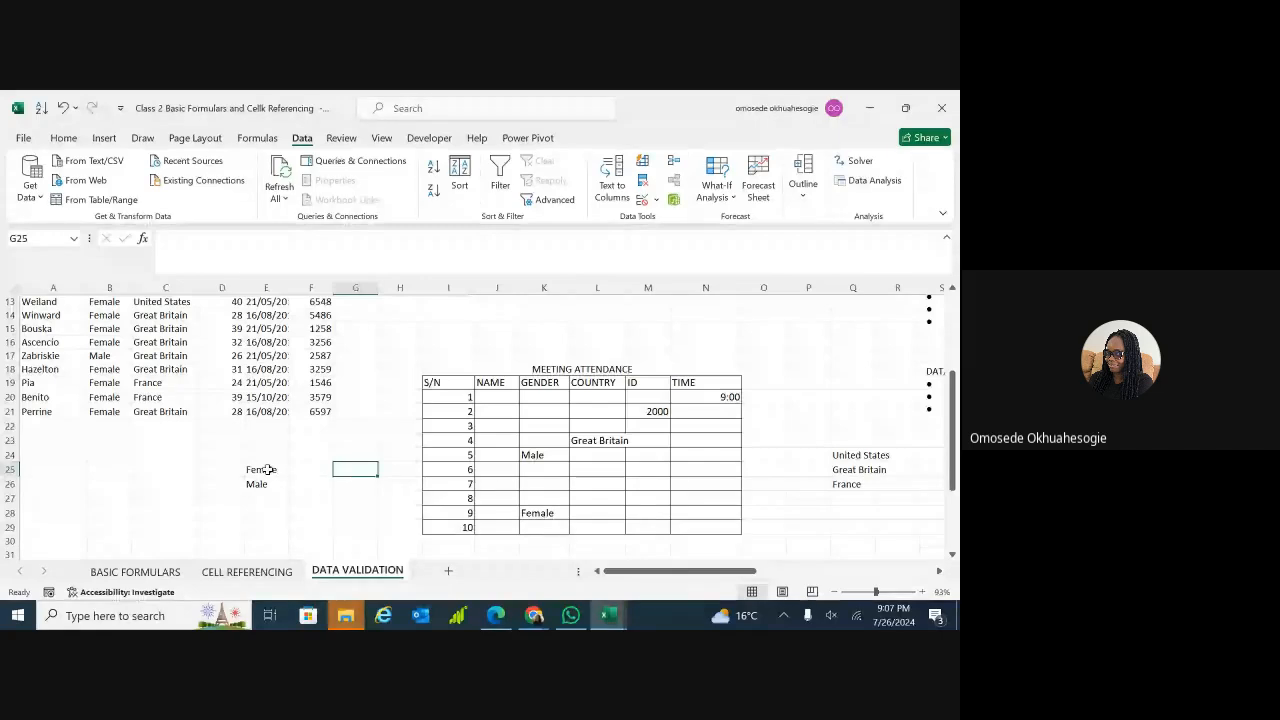
left_click_drag(272, 468, 269, 488)
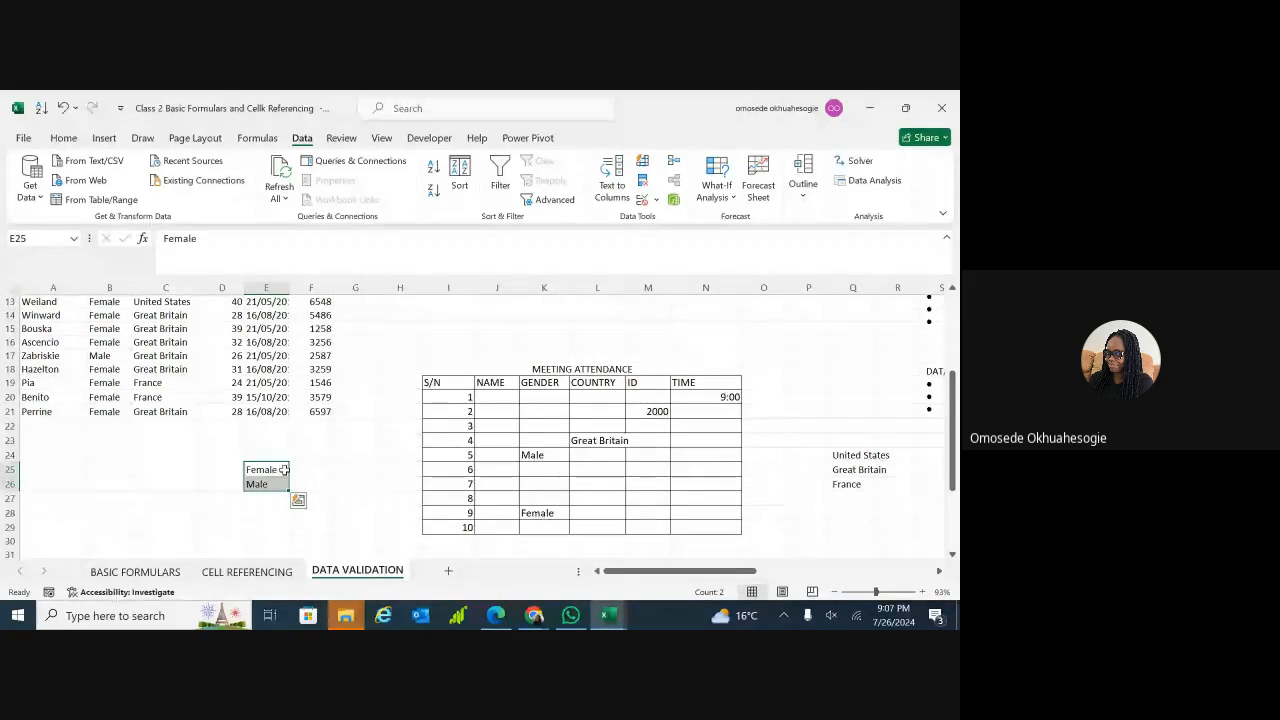
left_click(276, 453)
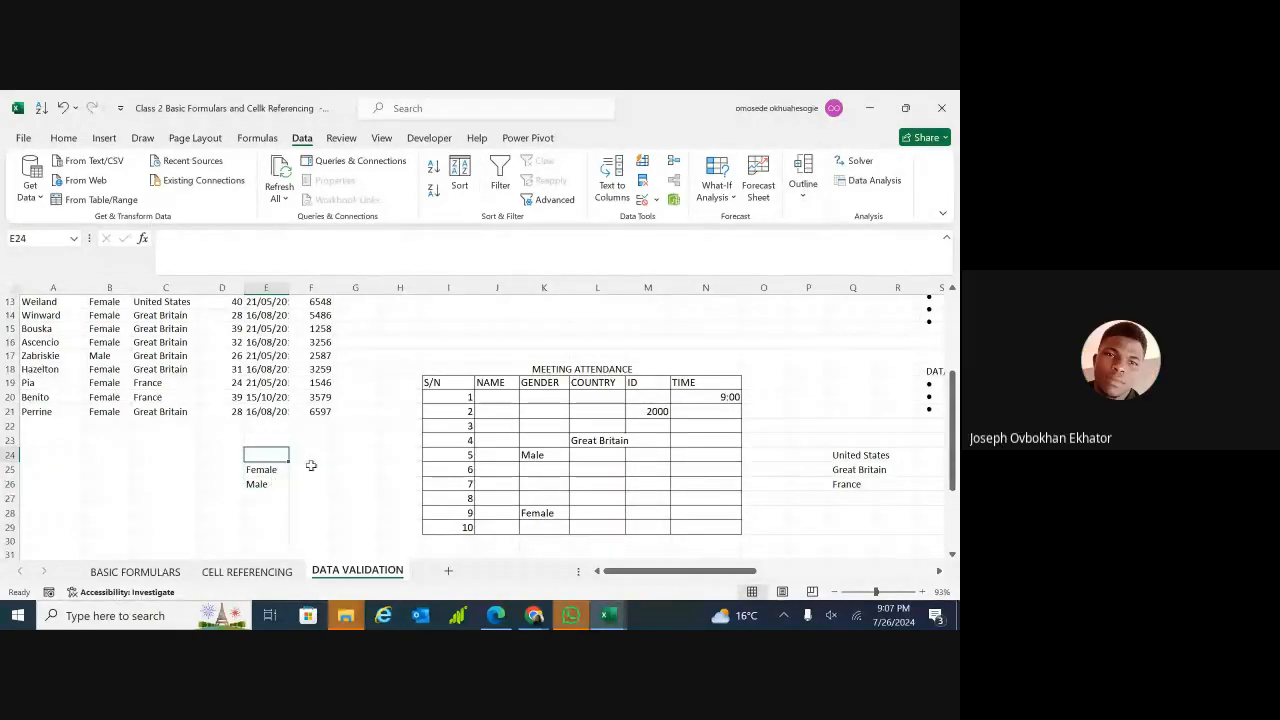
left_click(298, 467)
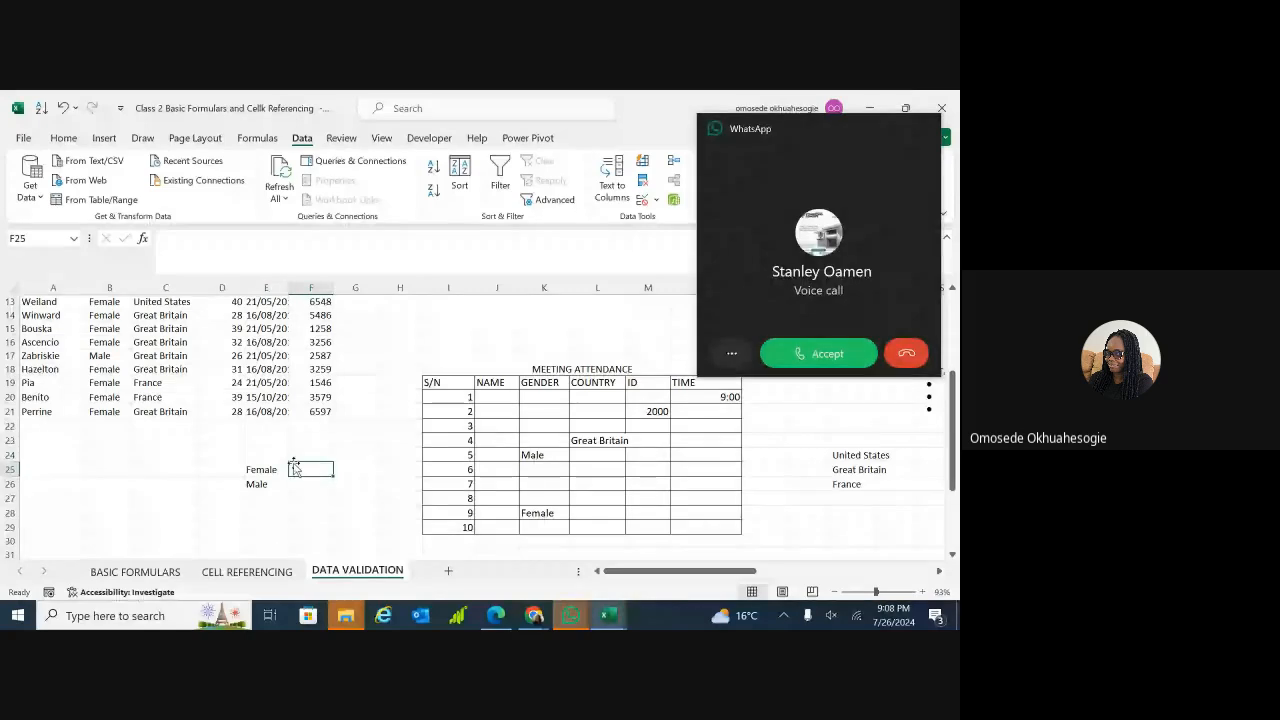
left_click_drag(294, 467, 262, 468)
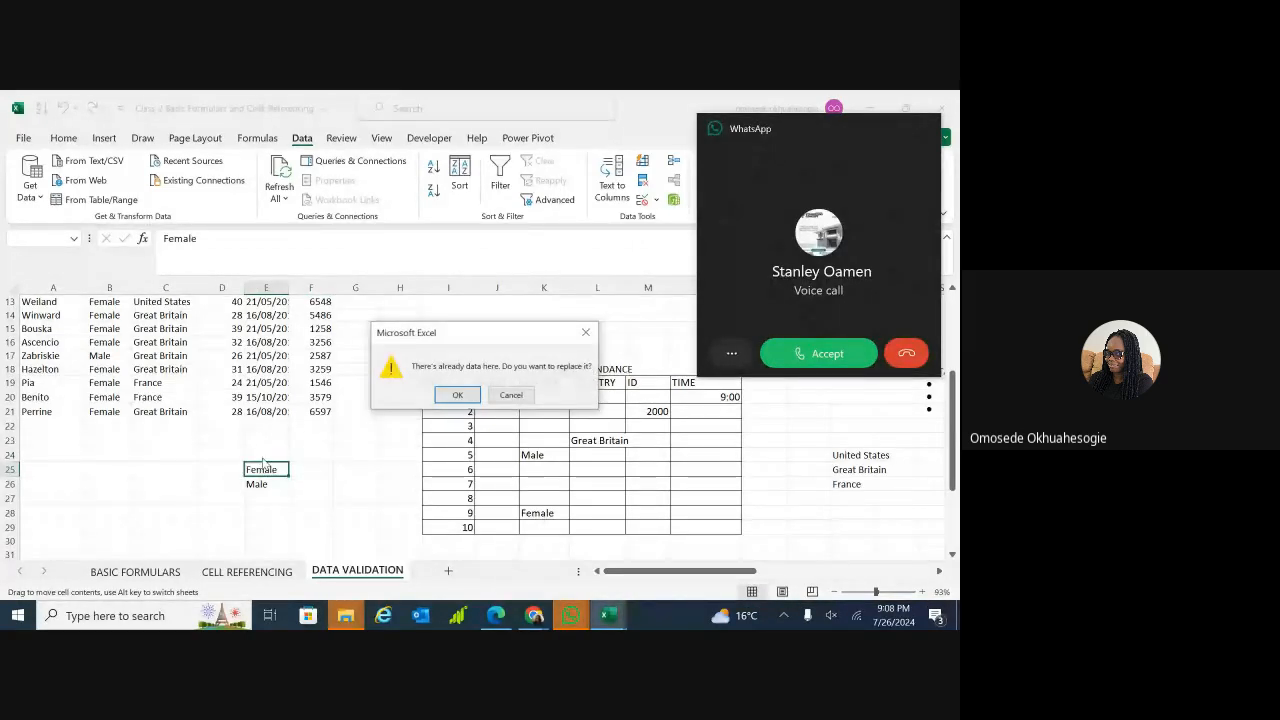
left_click(586, 332)
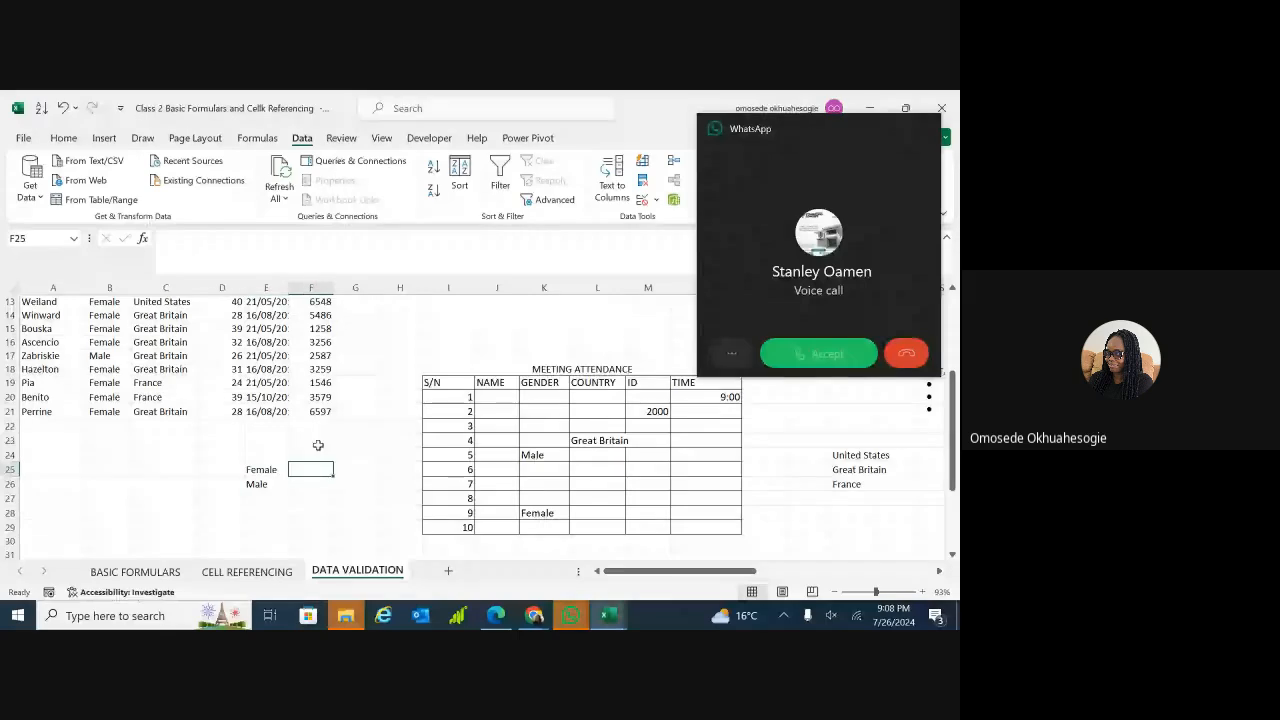
- Delete the contents of E24:E26, which hold the Female and Male source list
left_click_drag(264, 456, 259, 484)
key("ctrl+c")
key("Delete")
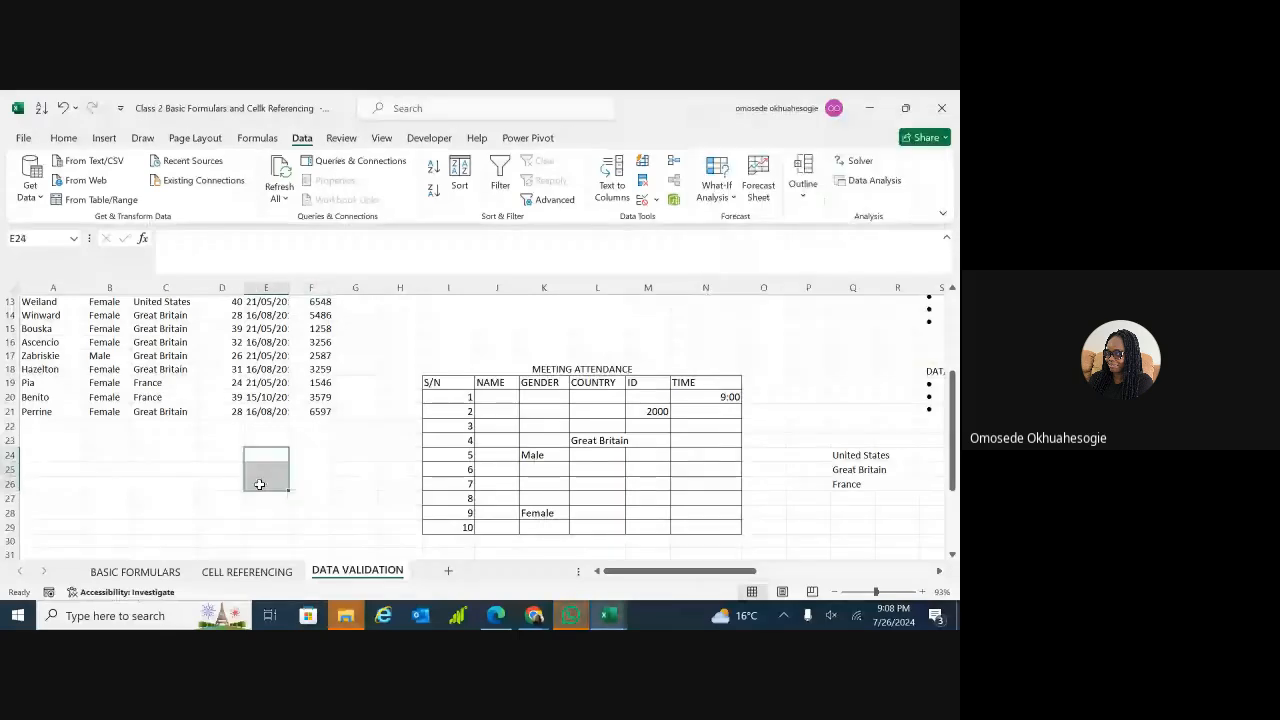
left_click(387, 443)
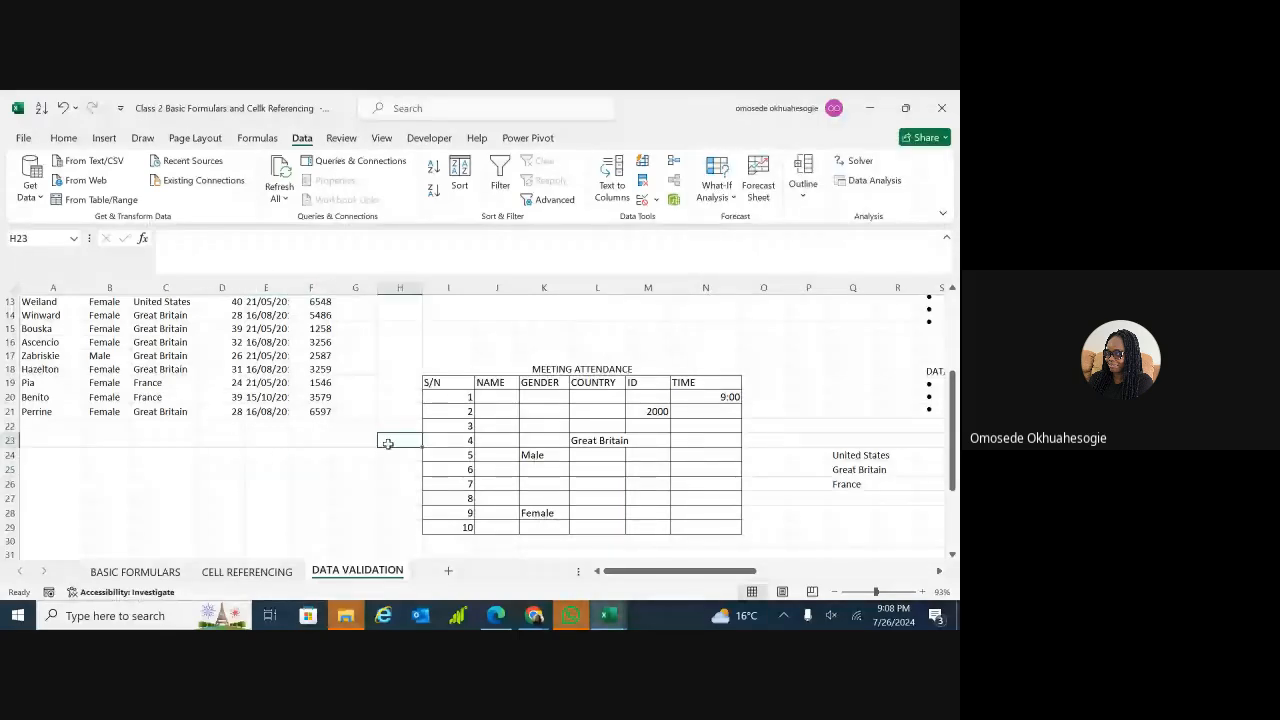
- Check the choices offered by the GENDER drop-downs in cells K21 and K25
left_click(603, 406)
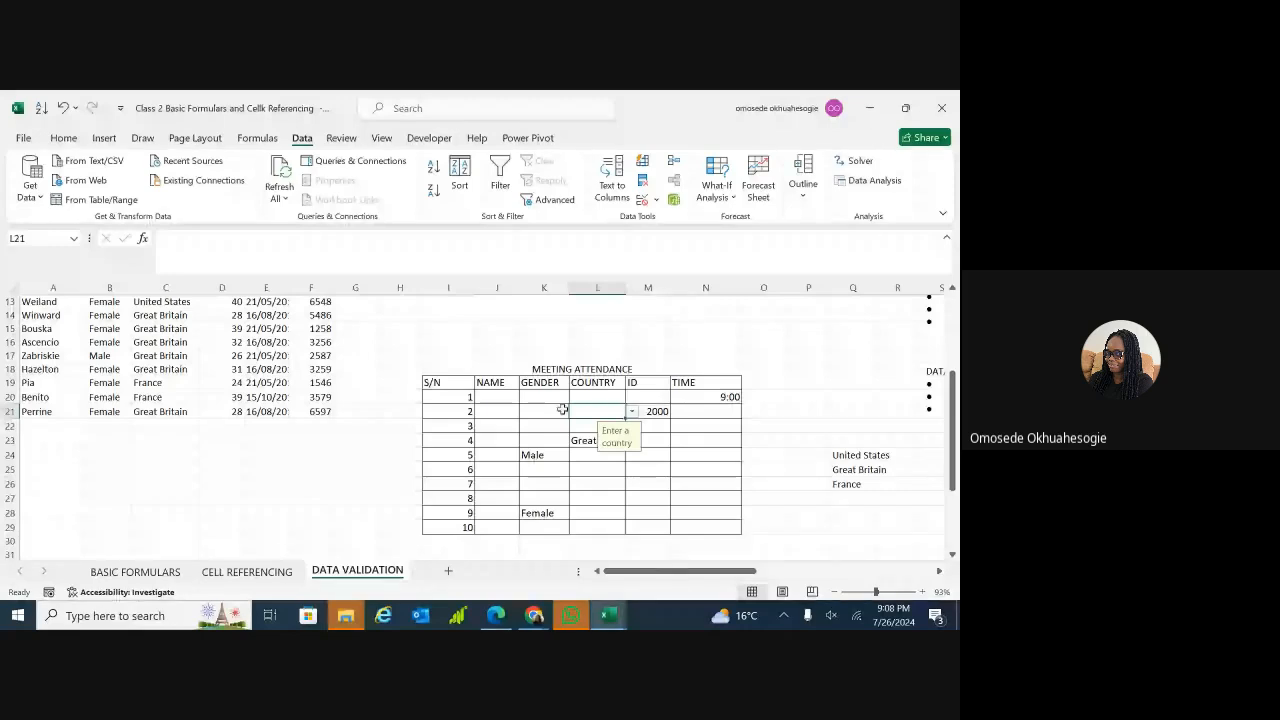
left_click(558, 410)
left_click(575, 412)
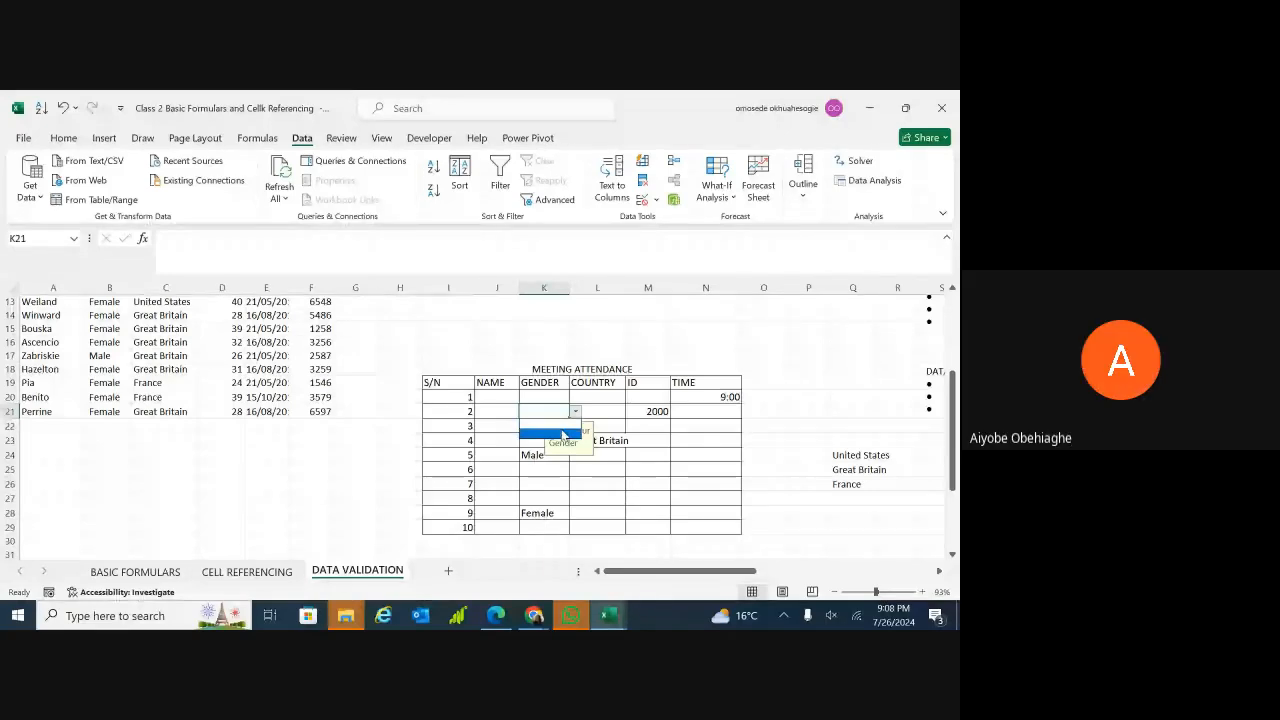
left_click(561, 470)
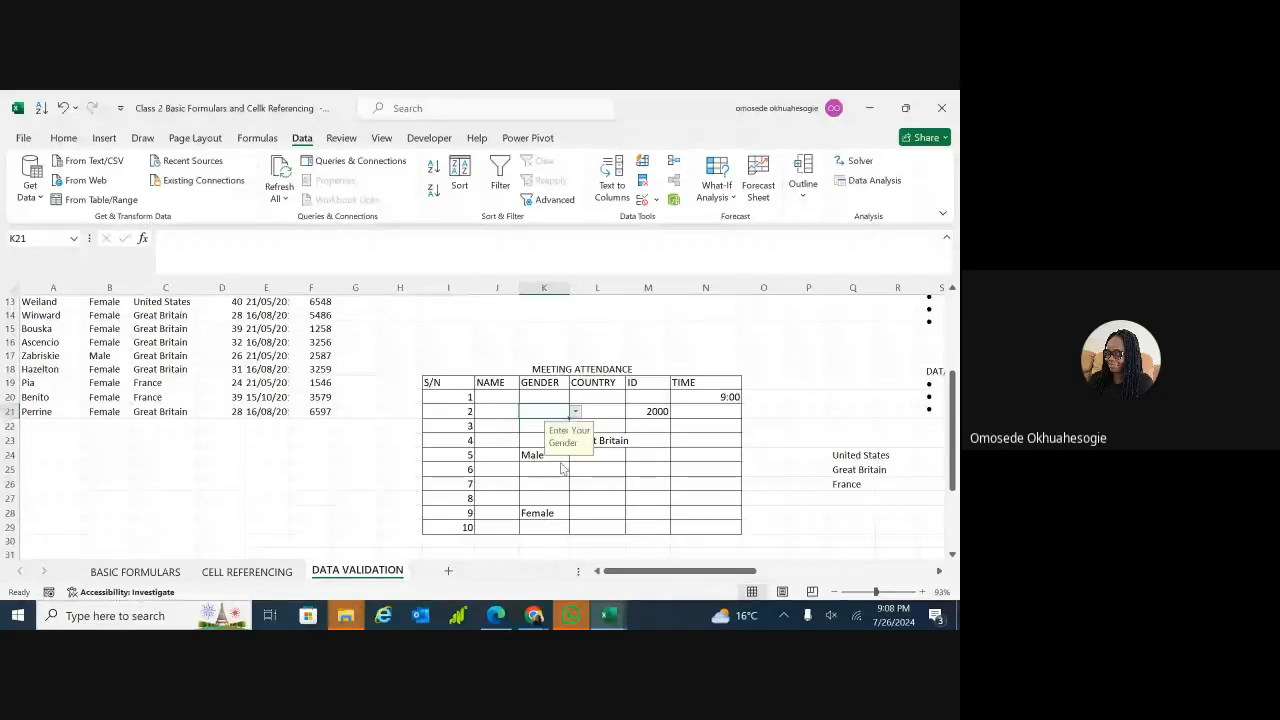
left_click(561, 470)
left_click(575, 469)
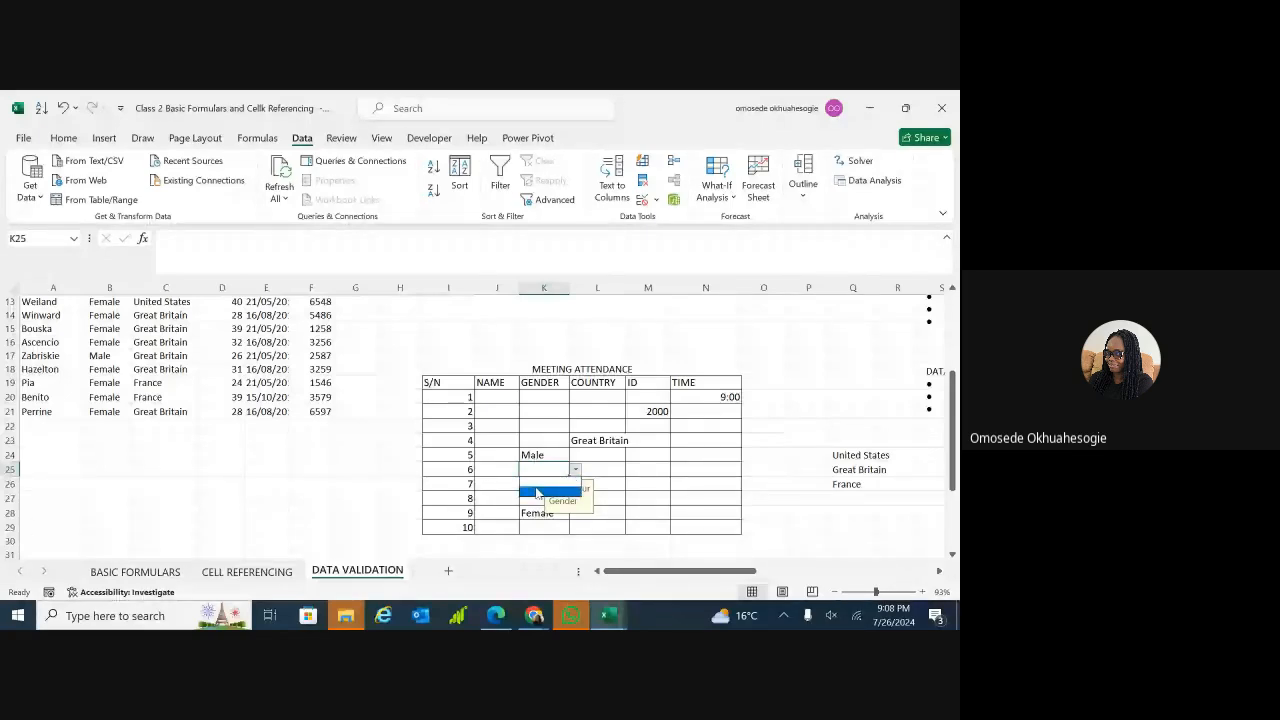
- Restore the deleted Female and Male source entries in E25:E26
left_click(281, 474)
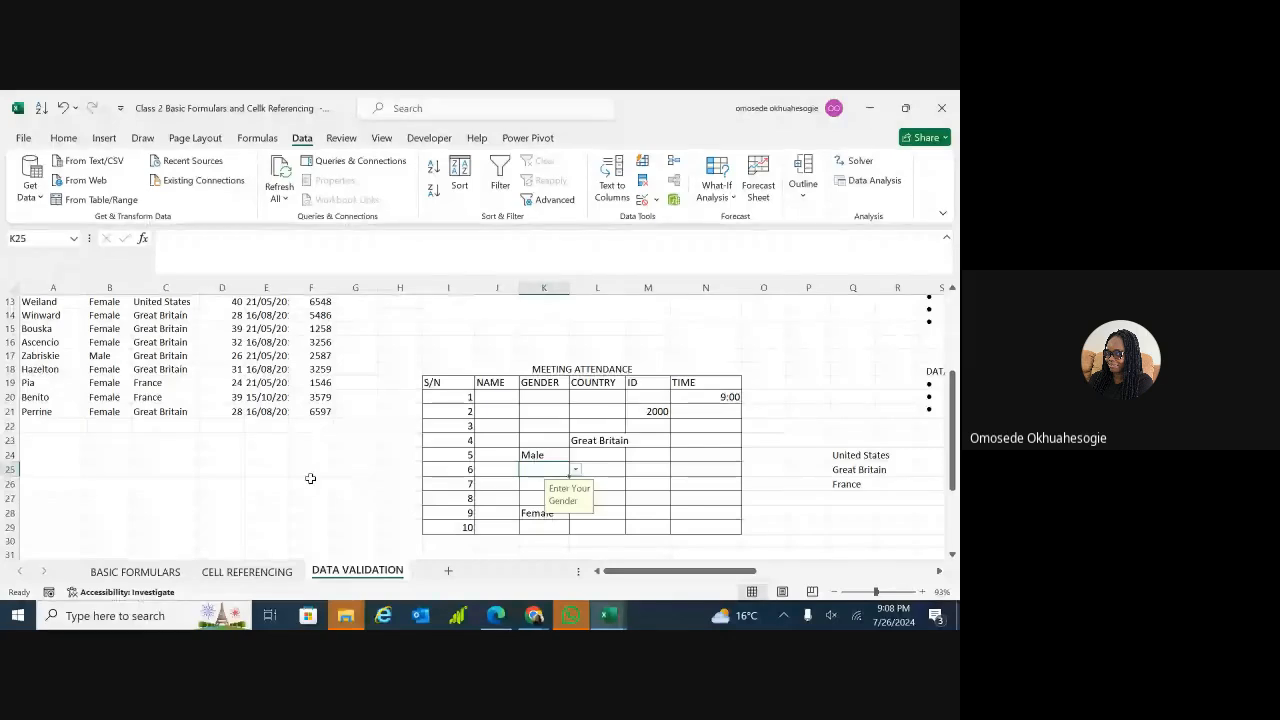
left_click(266, 455)
key("ctrl+v")
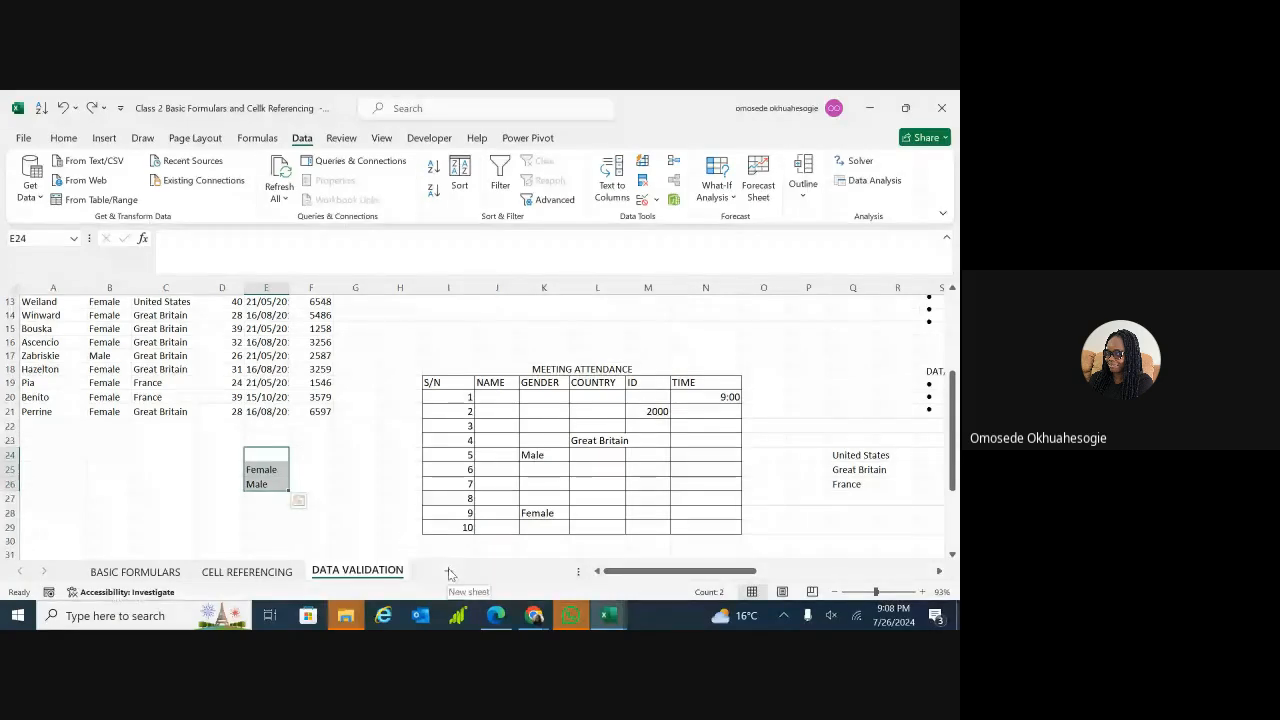
left_click(272, 473)
left_click_drag(272, 477, 270, 488)
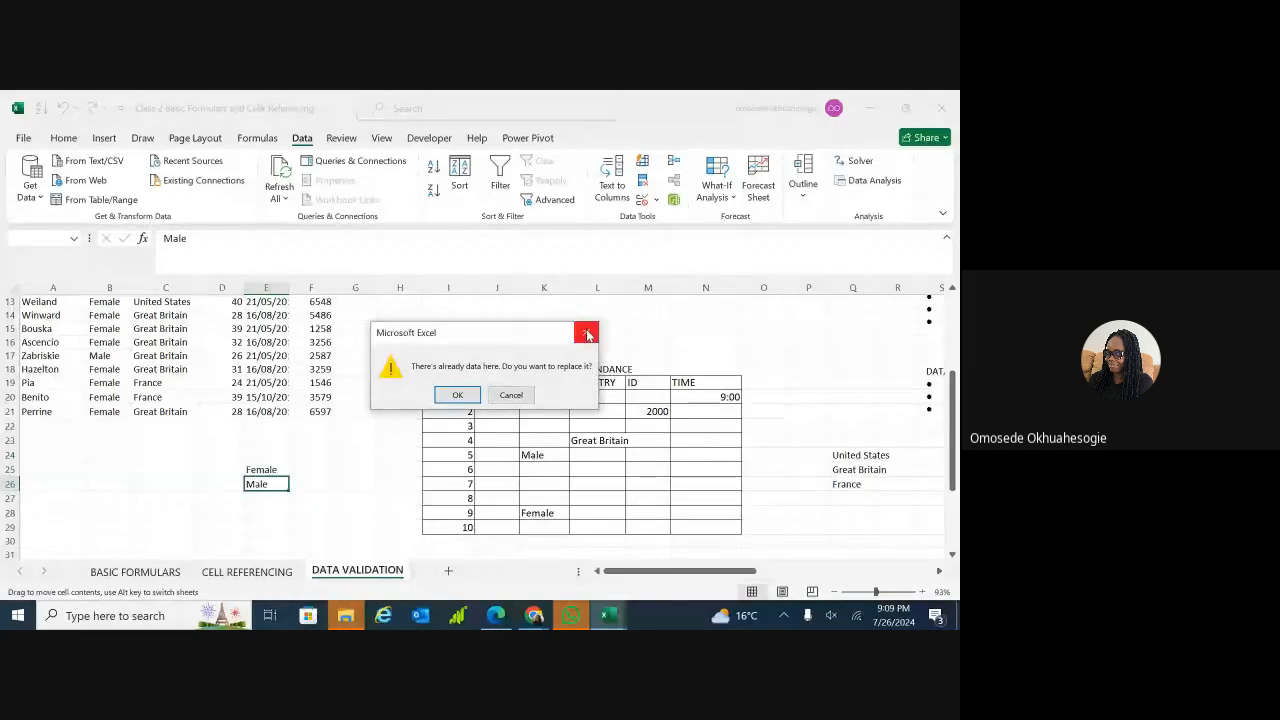
left_click(586, 329)
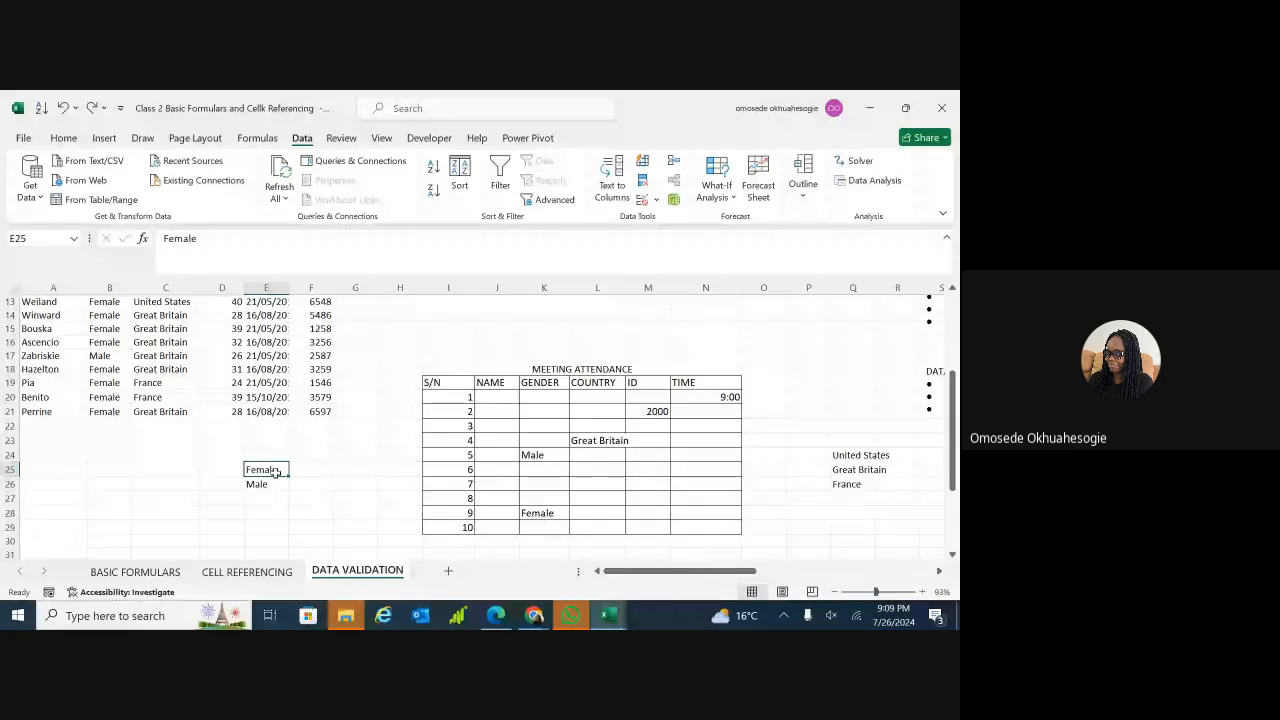
- Replace the list source of the data validation on GENDER cells K20:K29 with the typed entries "Female", "Male", including the quotation marks
left_click(547, 394)
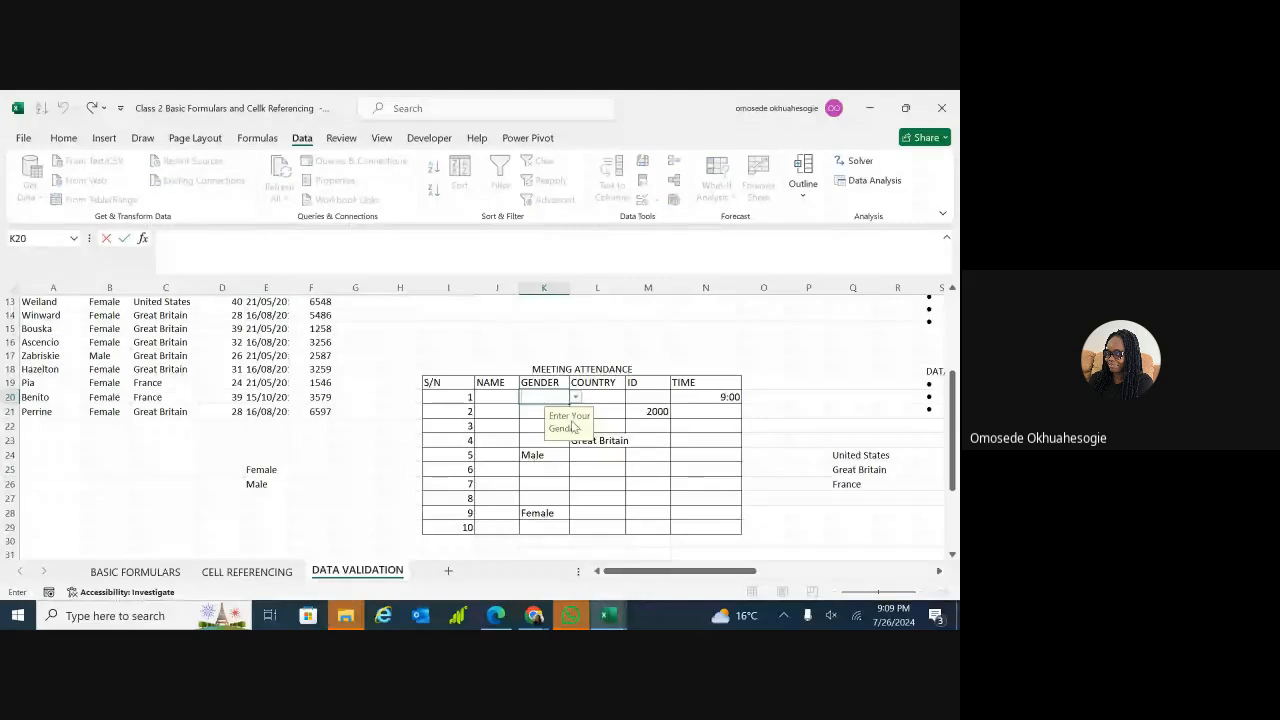
left_click(705, 342)
left_click(553, 399)
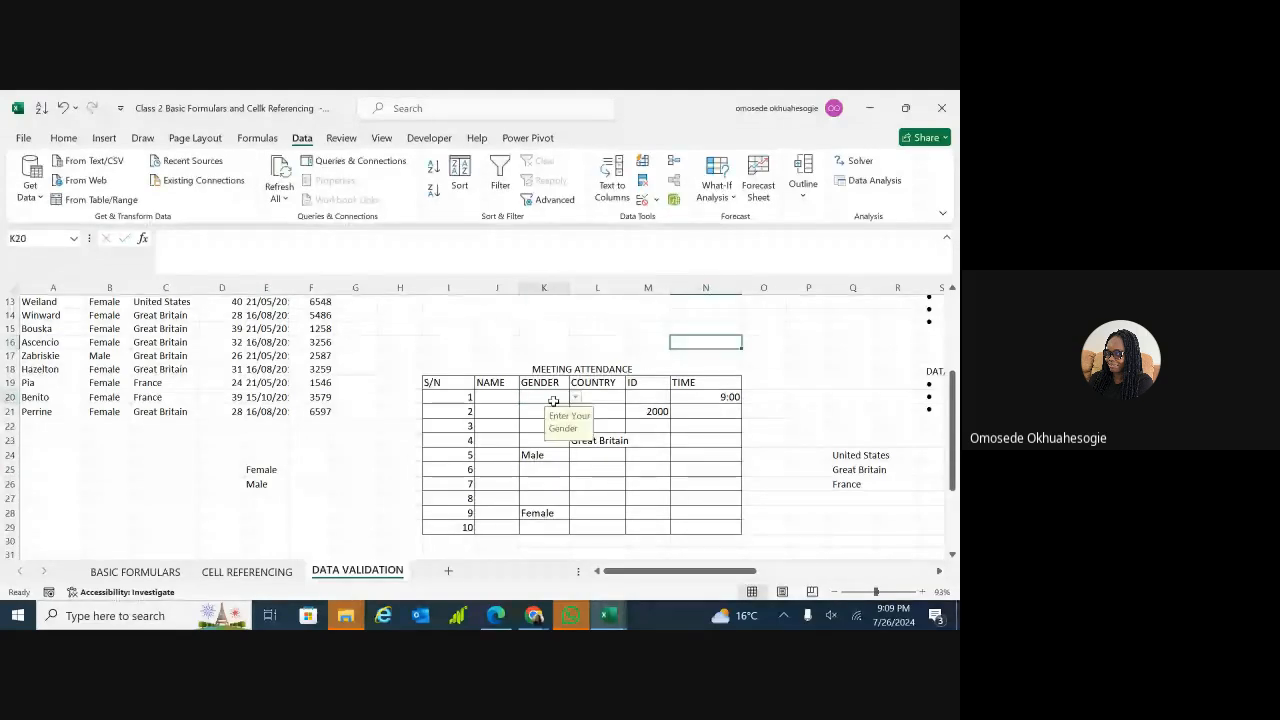
key("shift+Down")
key("shift+Down")
key("shift+Down")
key("shift+Down")
key("shift+Down")
key("shift+Down")
key("shift+Down")
key("shift+Down")
key("shift+Down")
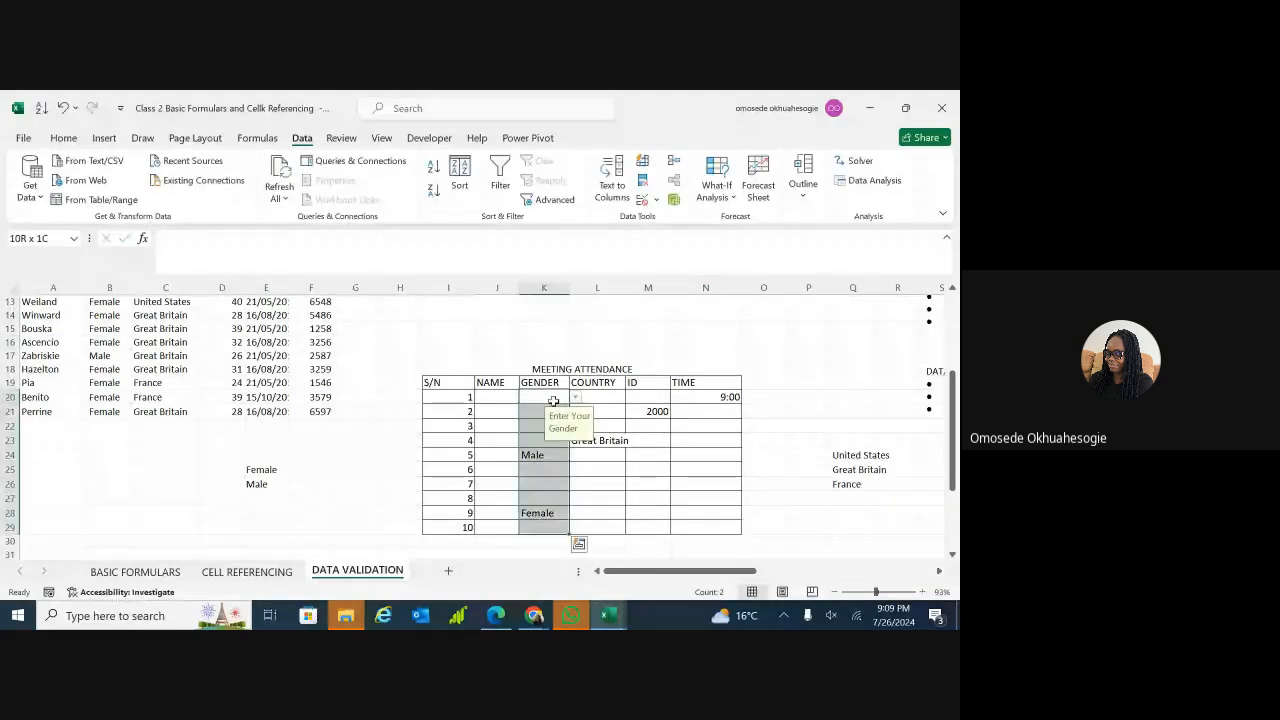
left_click(657, 201)
left_click(660, 220)
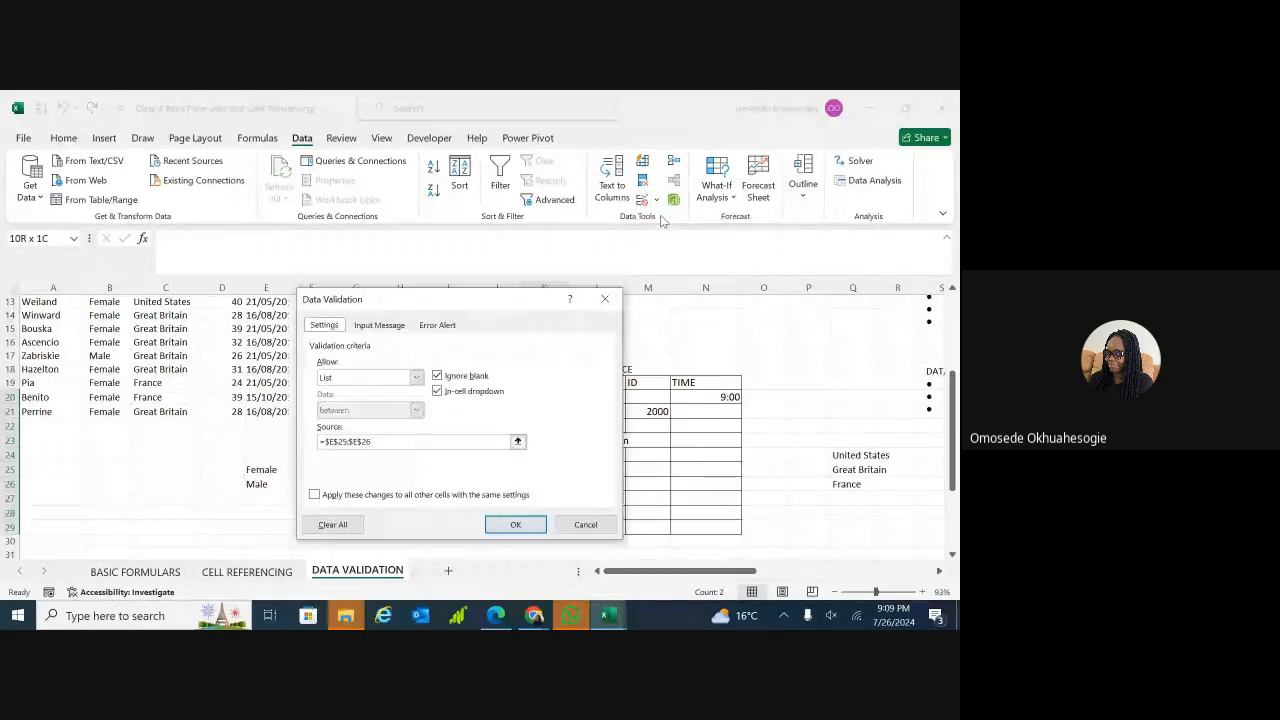
left_click(375, 441)
key("BackSpace")
key("BackSpace")
key("BackSpace")
key("BackSpace")
key("BackSpace")
key("BackSpace")
key("BackSpace")
key("BackSpace")
key("BackSpace")
key("BackSpace")
key("BackSpace")
key("BackSpace")
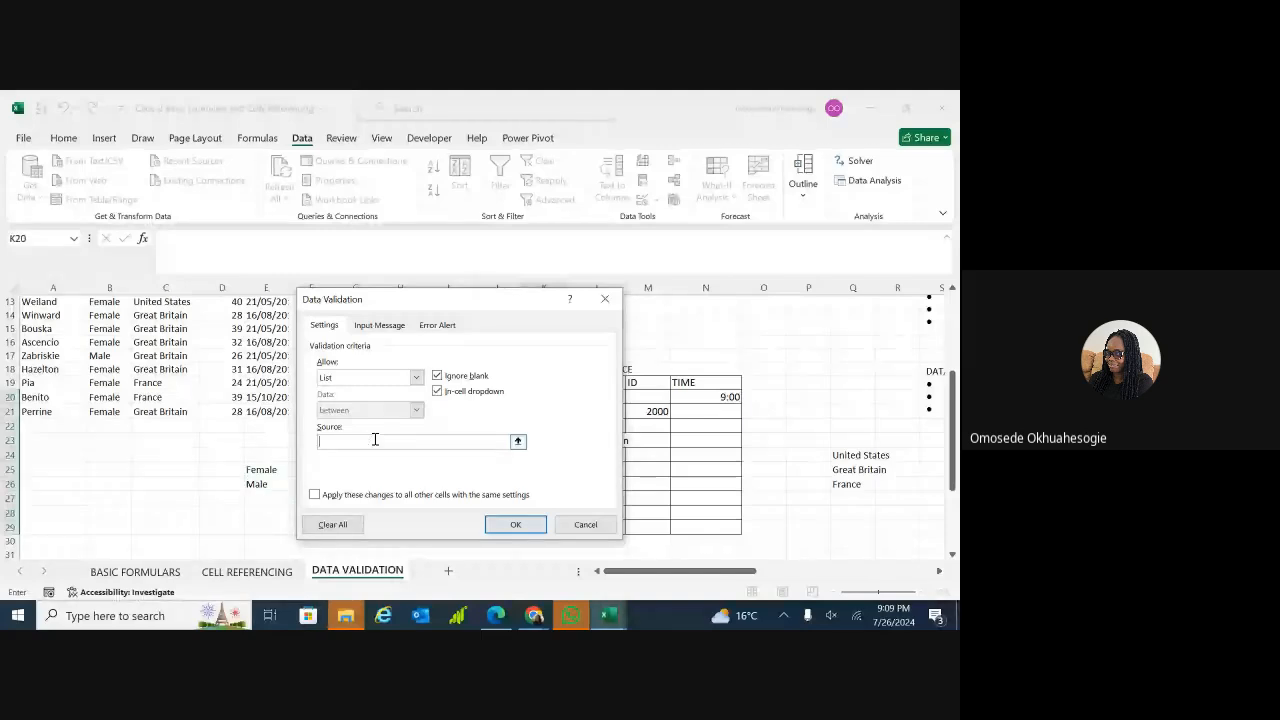
type("\"")
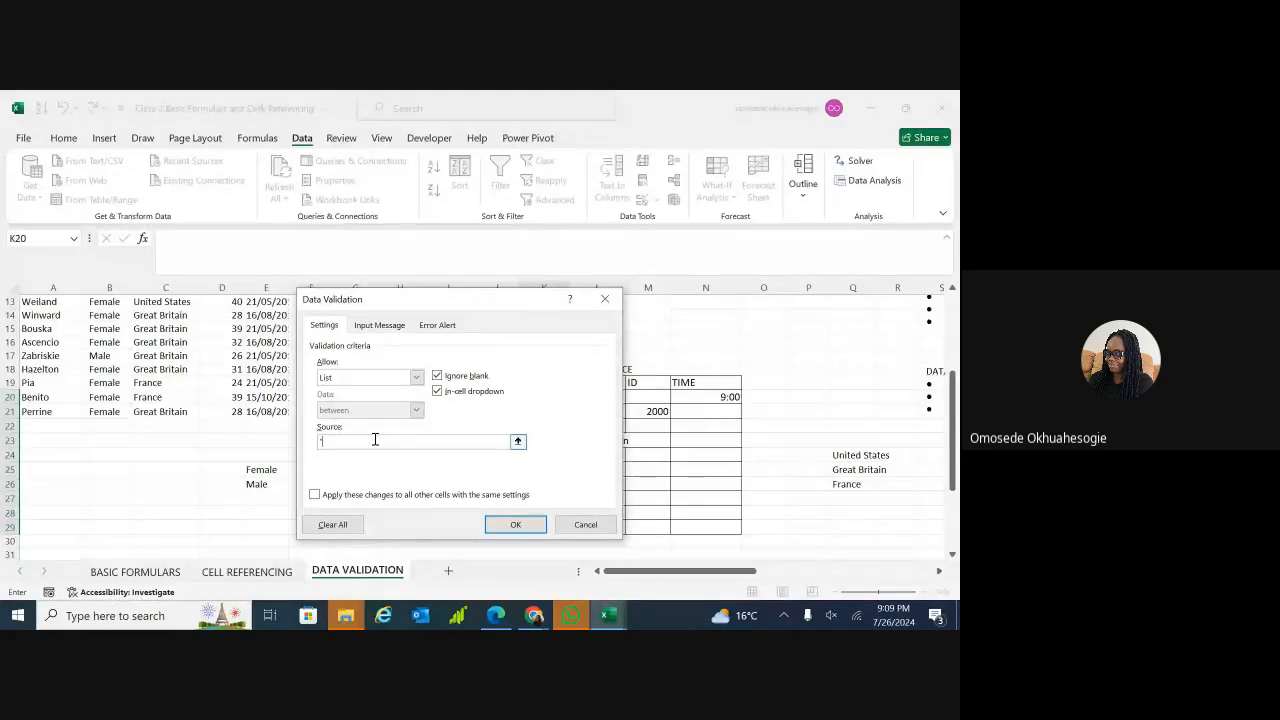
type("Female\"")
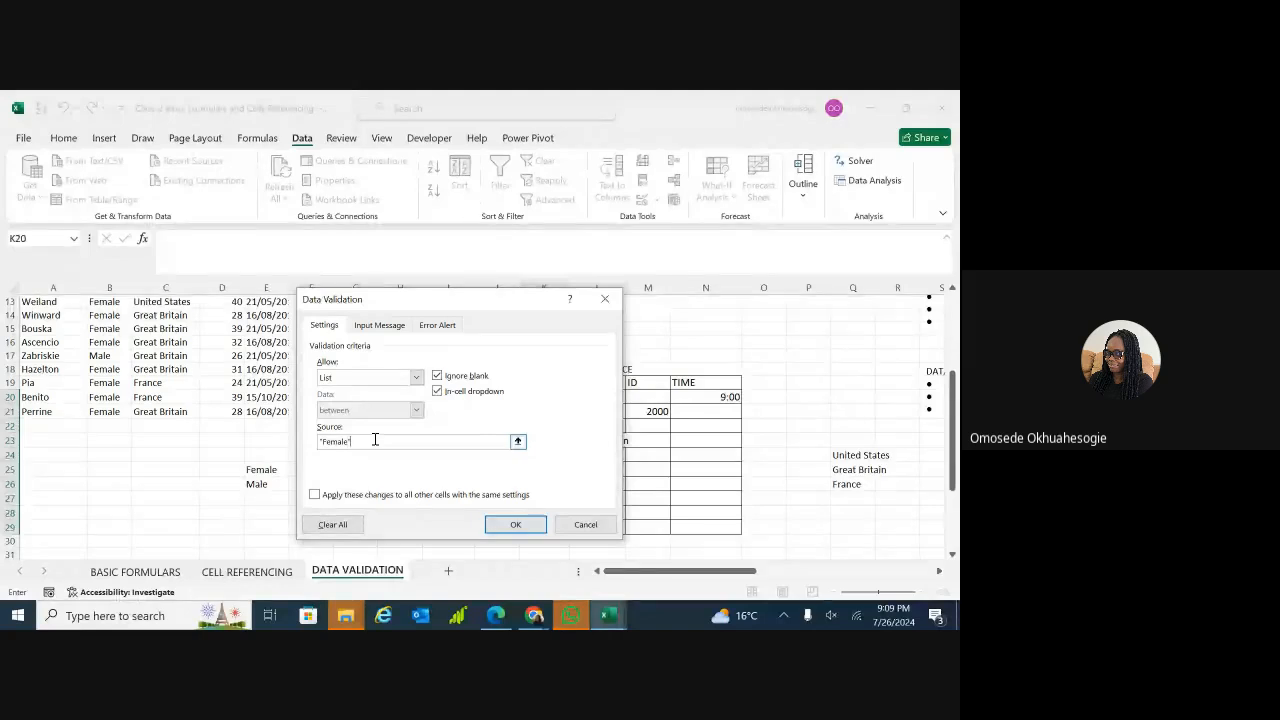
type(", \"Male\"")
left_click(501, 521)
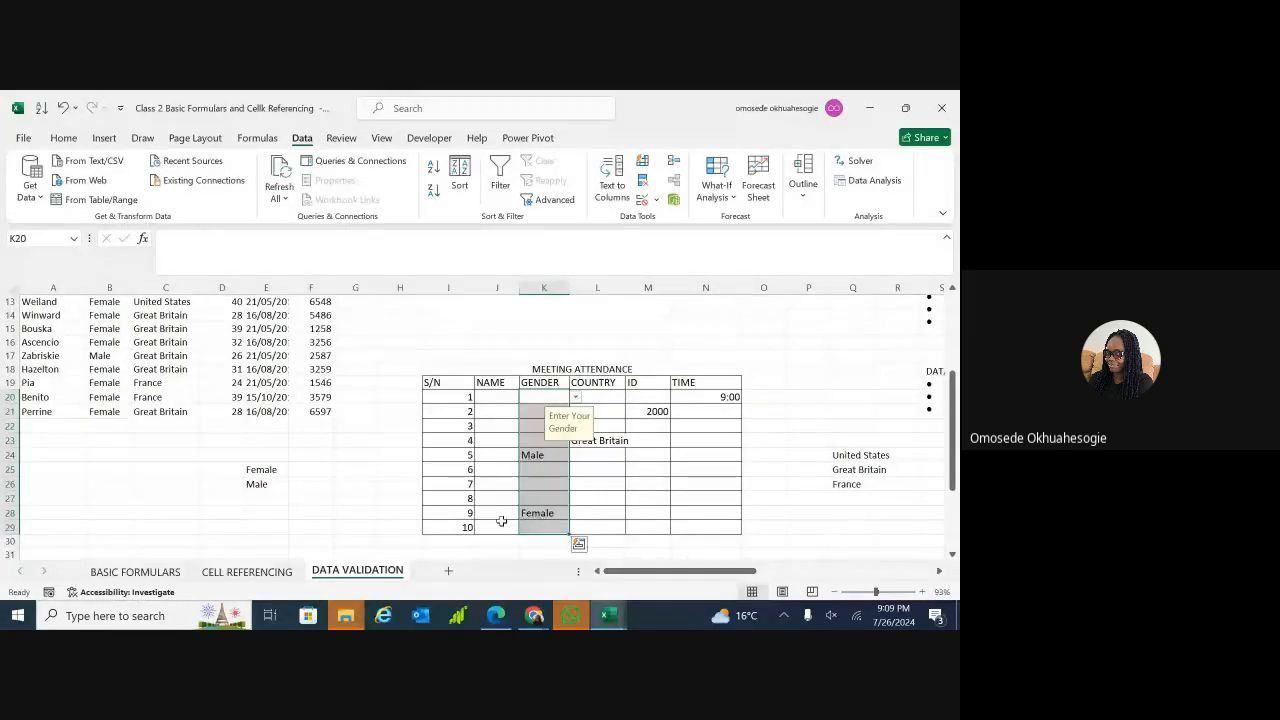
- Delete the contents of E25:E27, which hold the Female and Male list
left_click(540, 455)
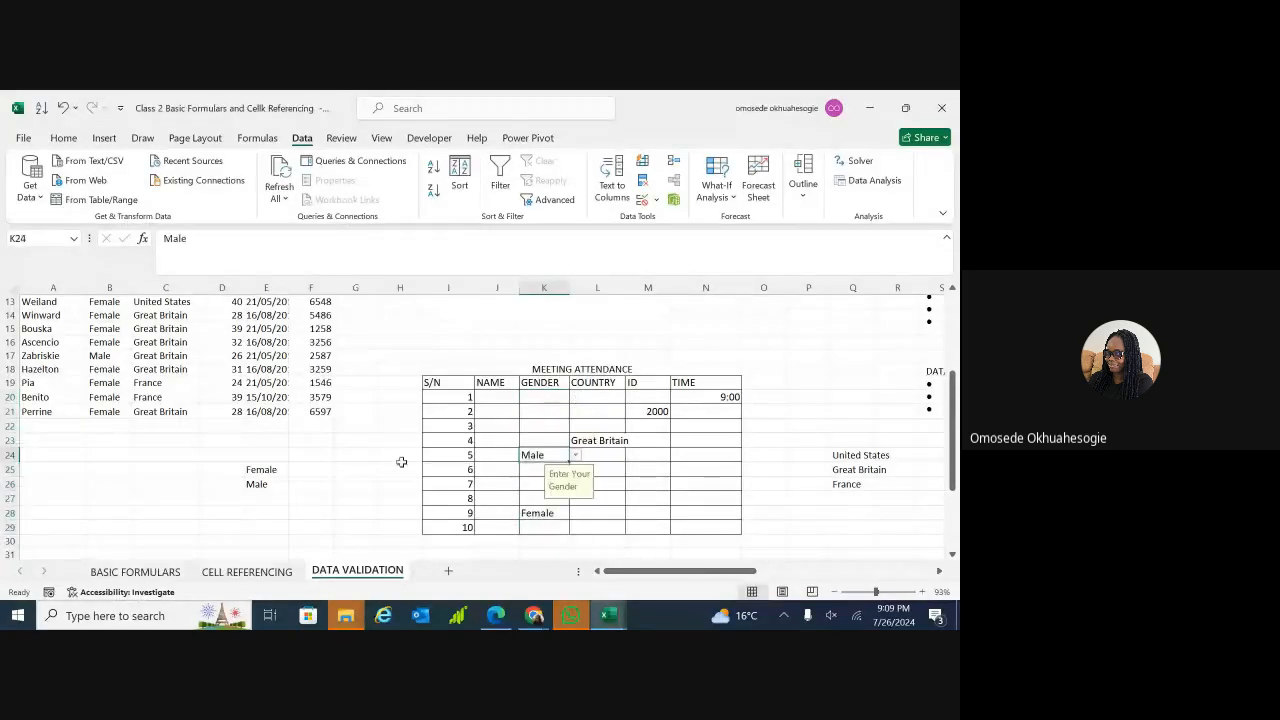
left_click(260, 457)
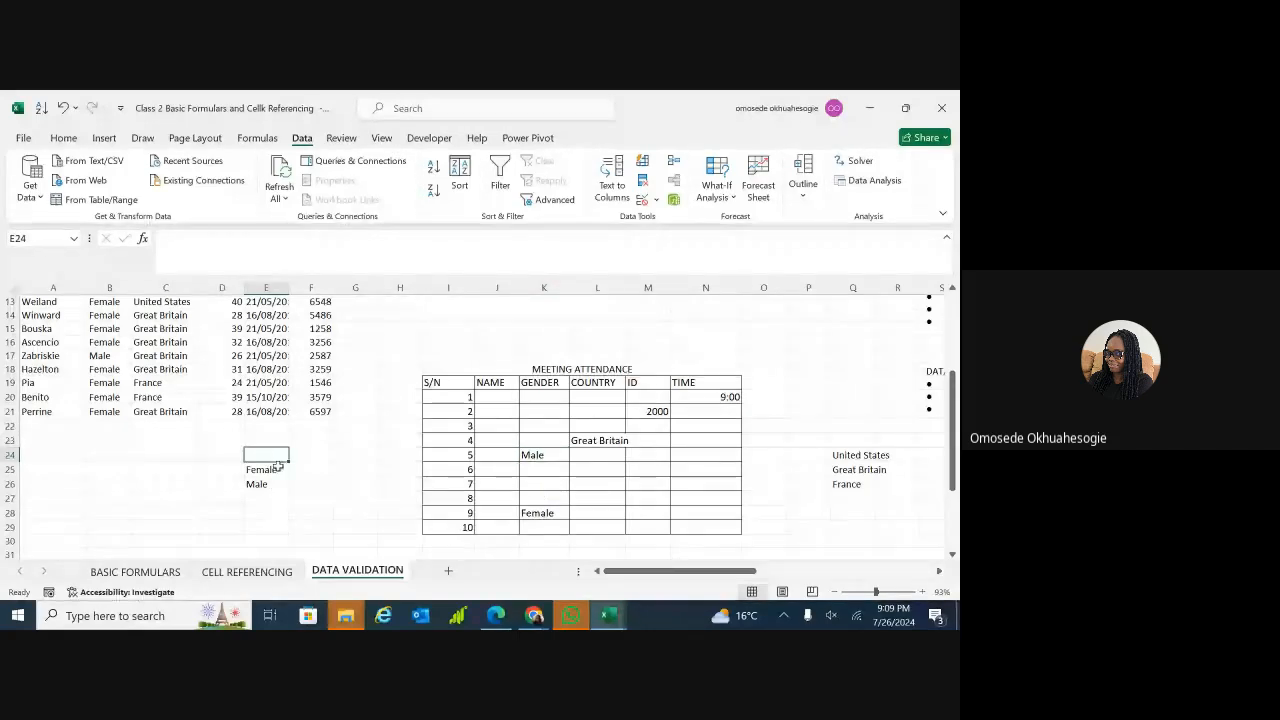
left_click_drag(278, 469, 278, 492)
key("Delete")
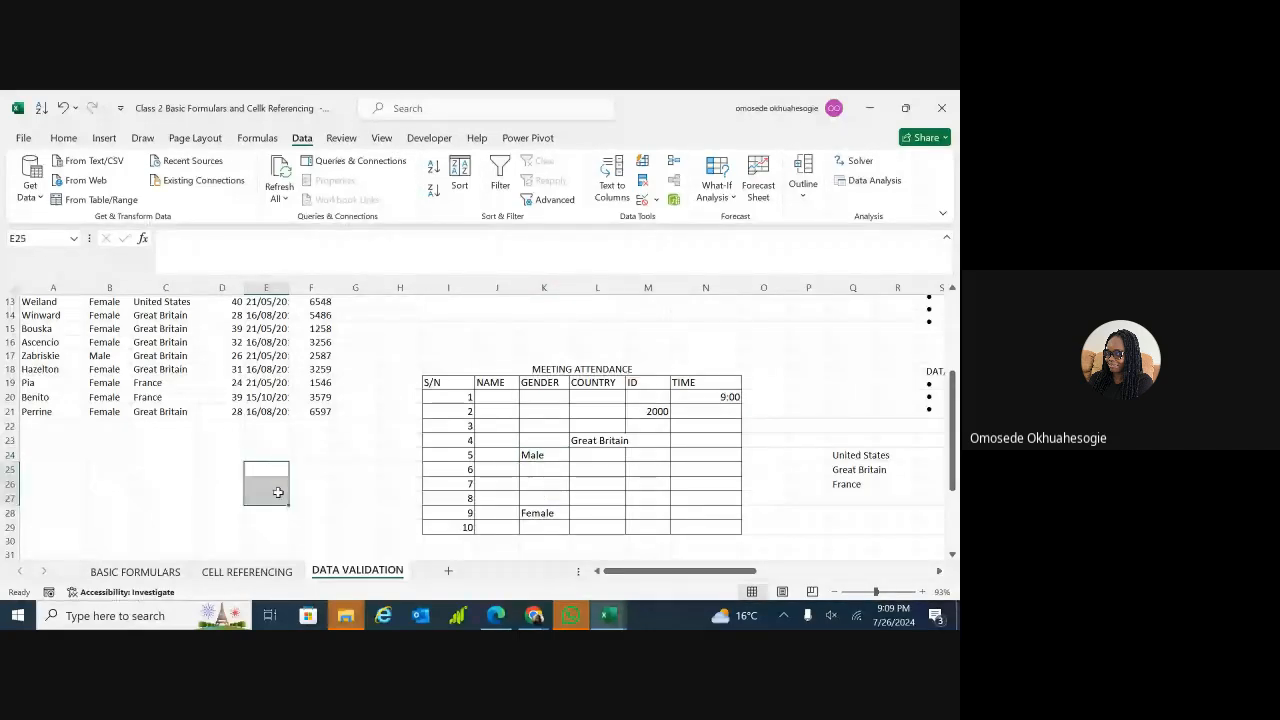
- Pick the quoted "Female" entry from the GENDER drop-down in cell K22
left_click(540, 426)
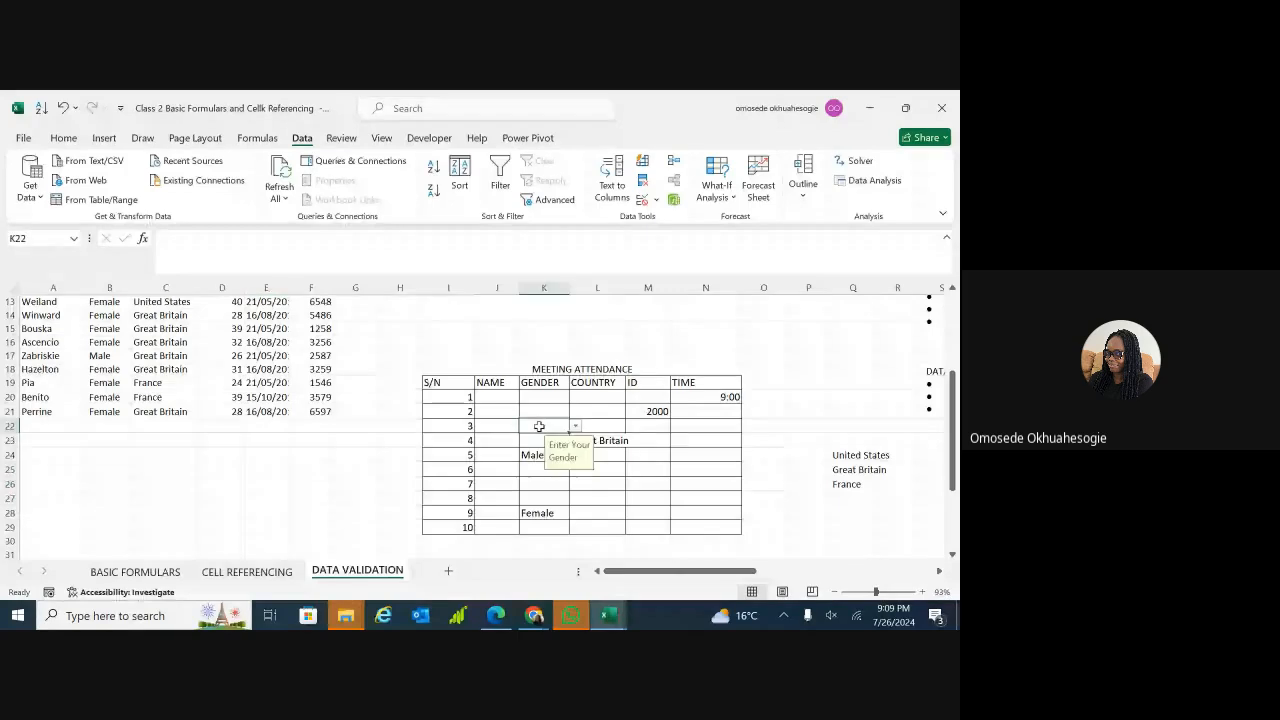
left_click(575, 428)
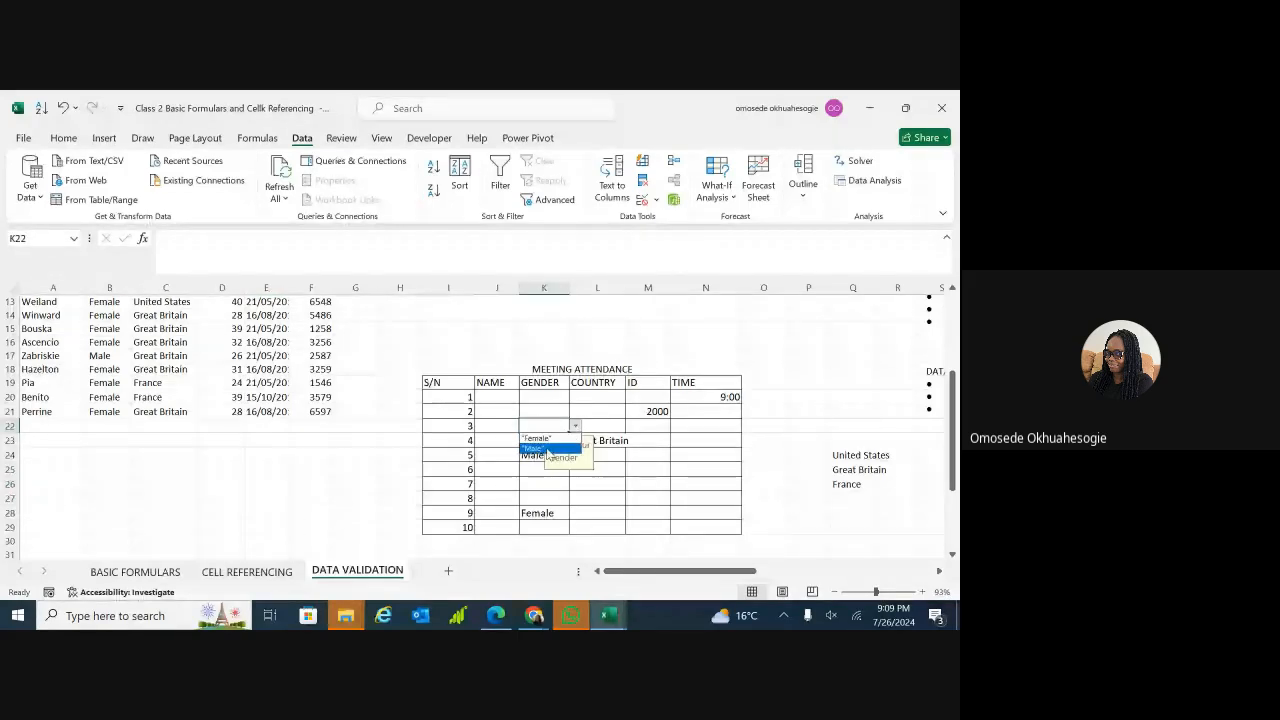
left_click(538, 438)
left_click(576, 427)
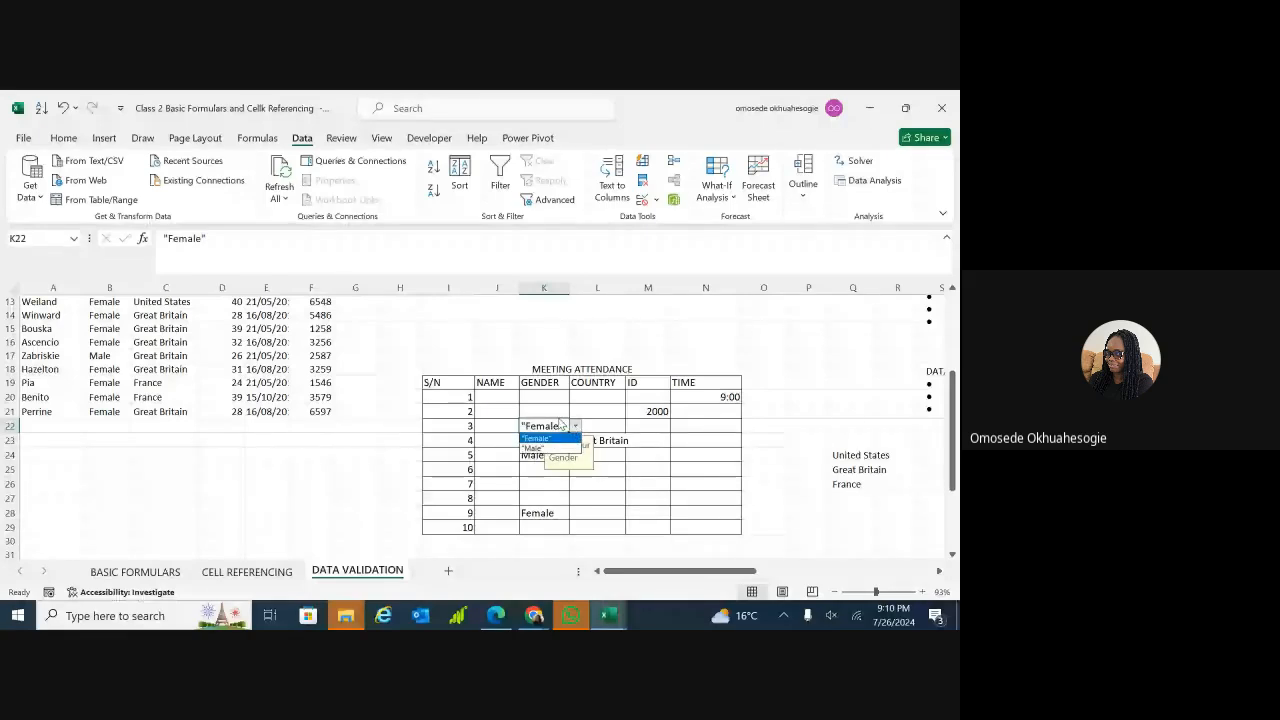
left_click(576, 427)
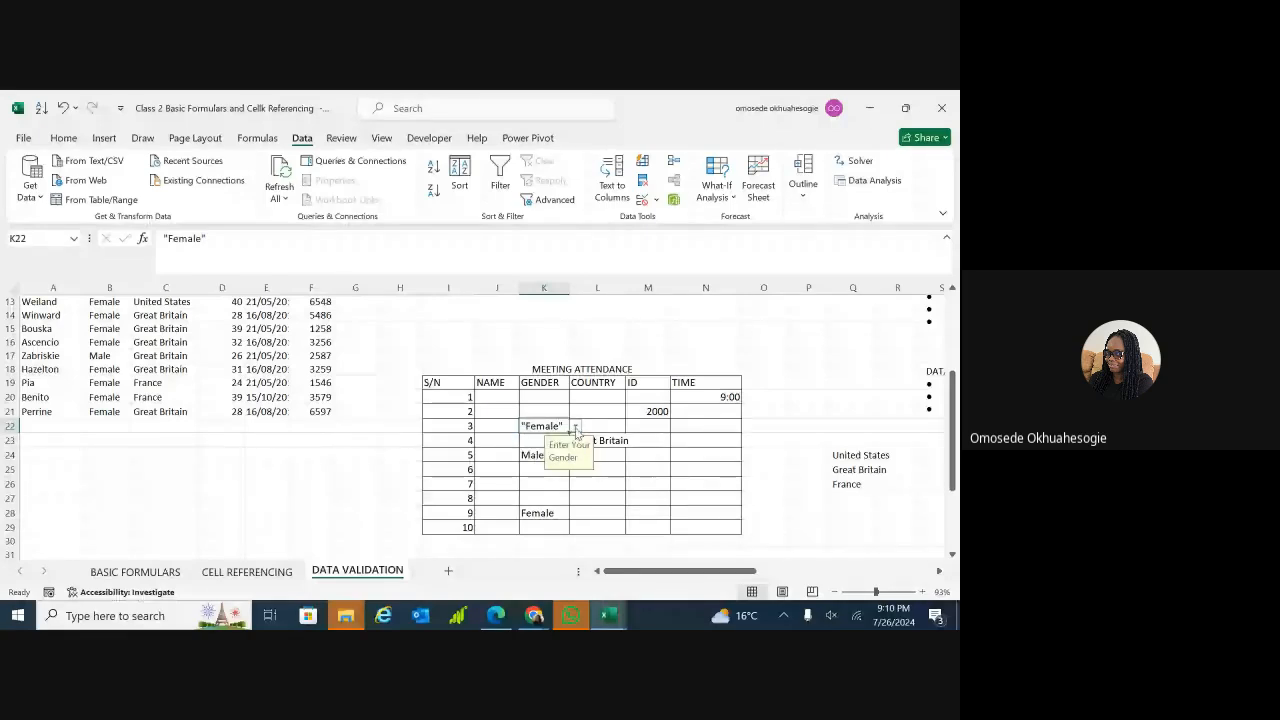
left_click(537, 441)
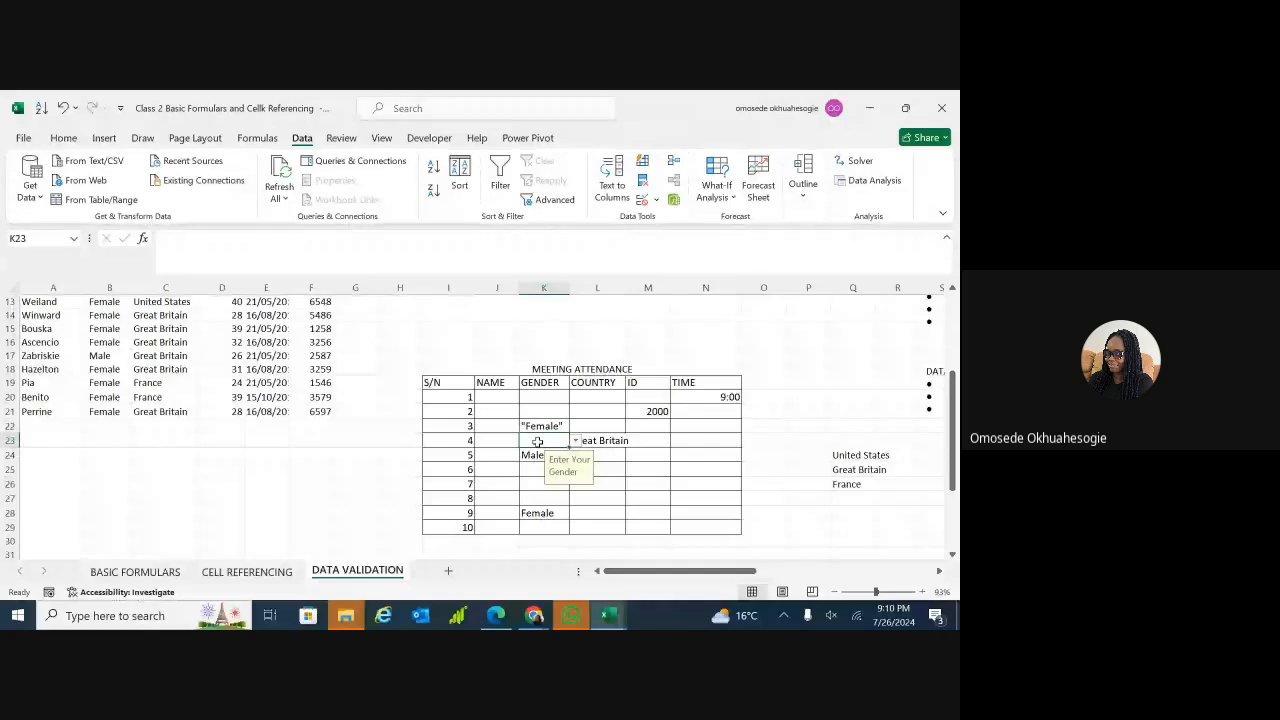
- Remove the quotation marks from the validation list source of GENDER cells K20:K29, so that it reads Female, Male
left_click(557, 400)
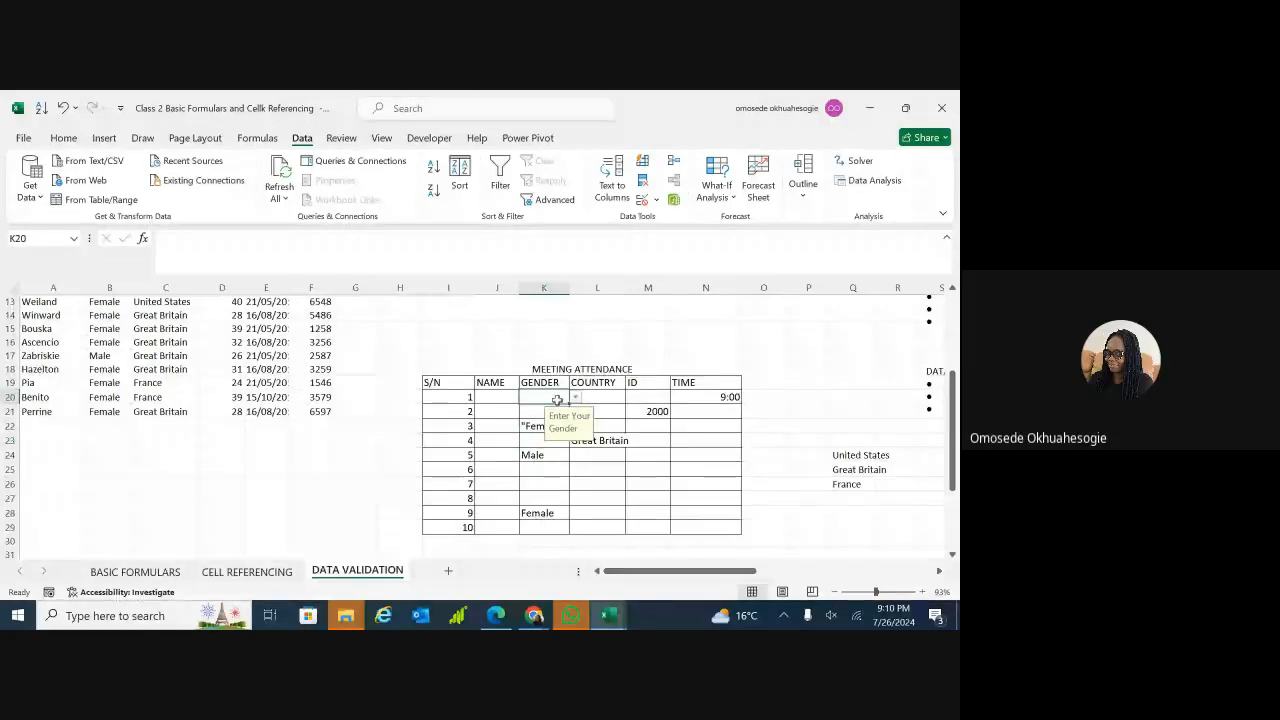
key("shift+Down")
key("shift+Down")
key("shift+Down")
key("shift+Down")
key("shift+Down")
key("shift+Down")
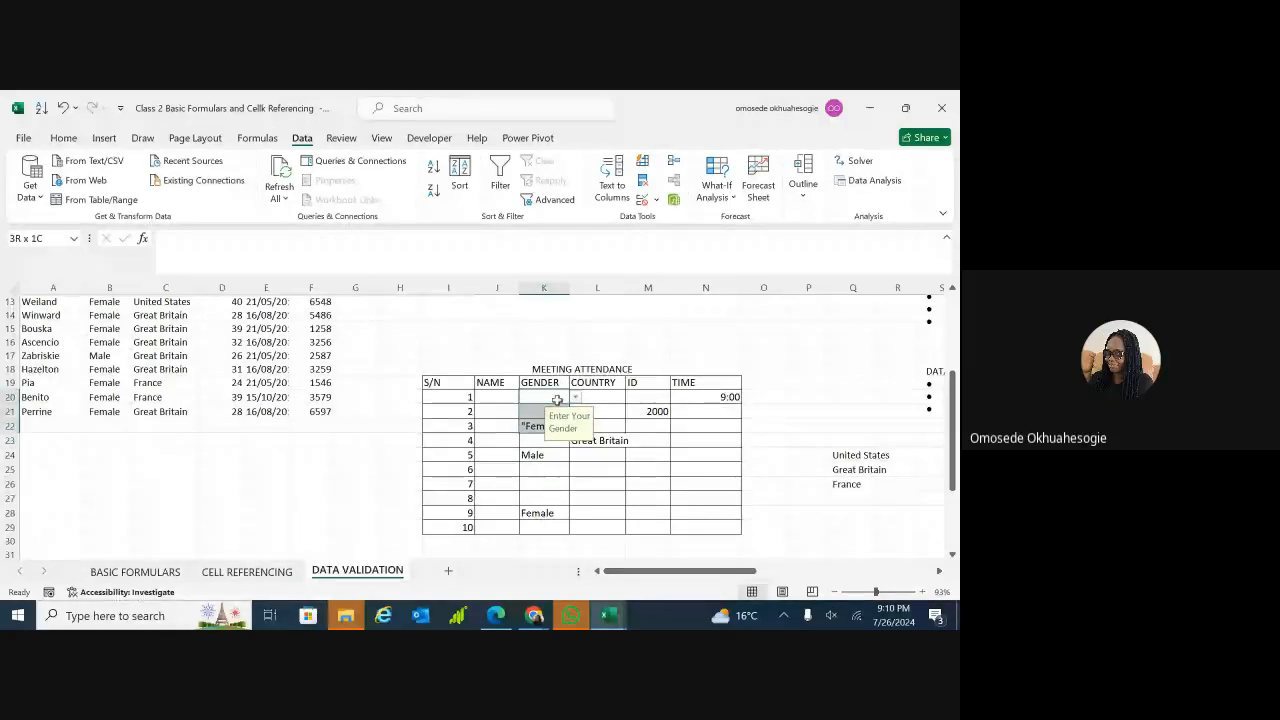
key("shift+Down")
key("shift+Down")
key("shift+Down")
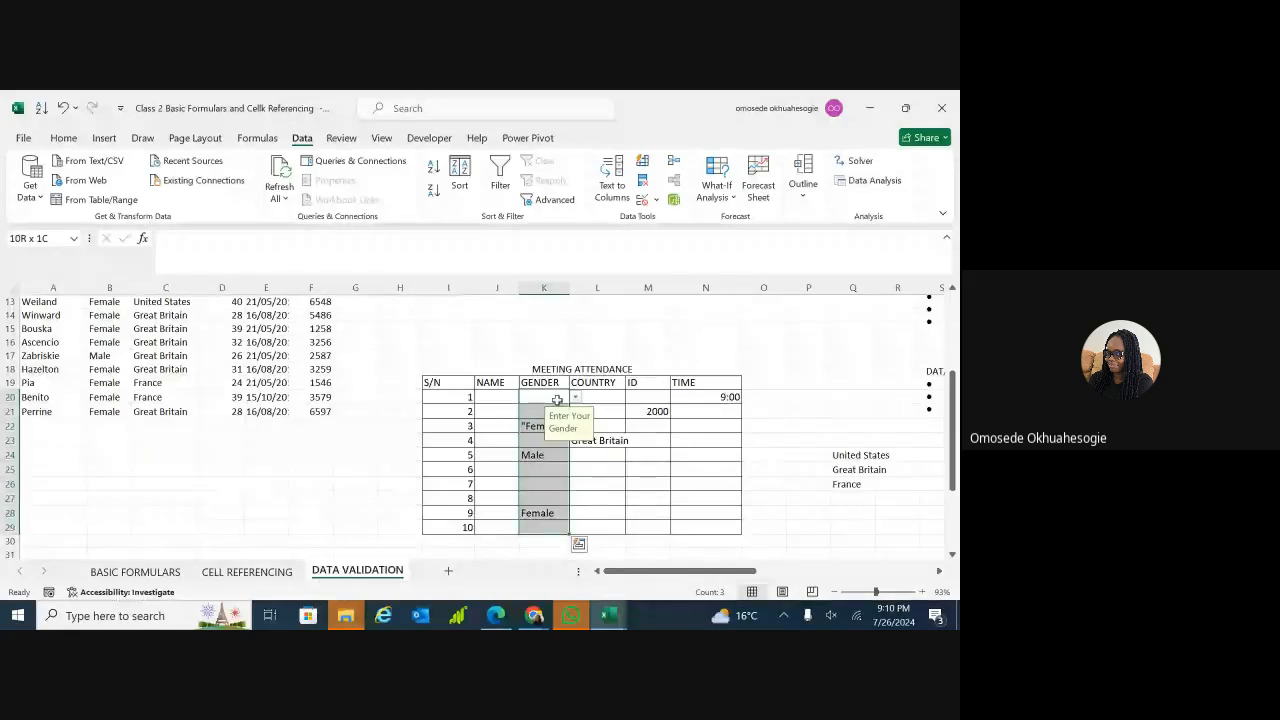
left_click(648, 199)
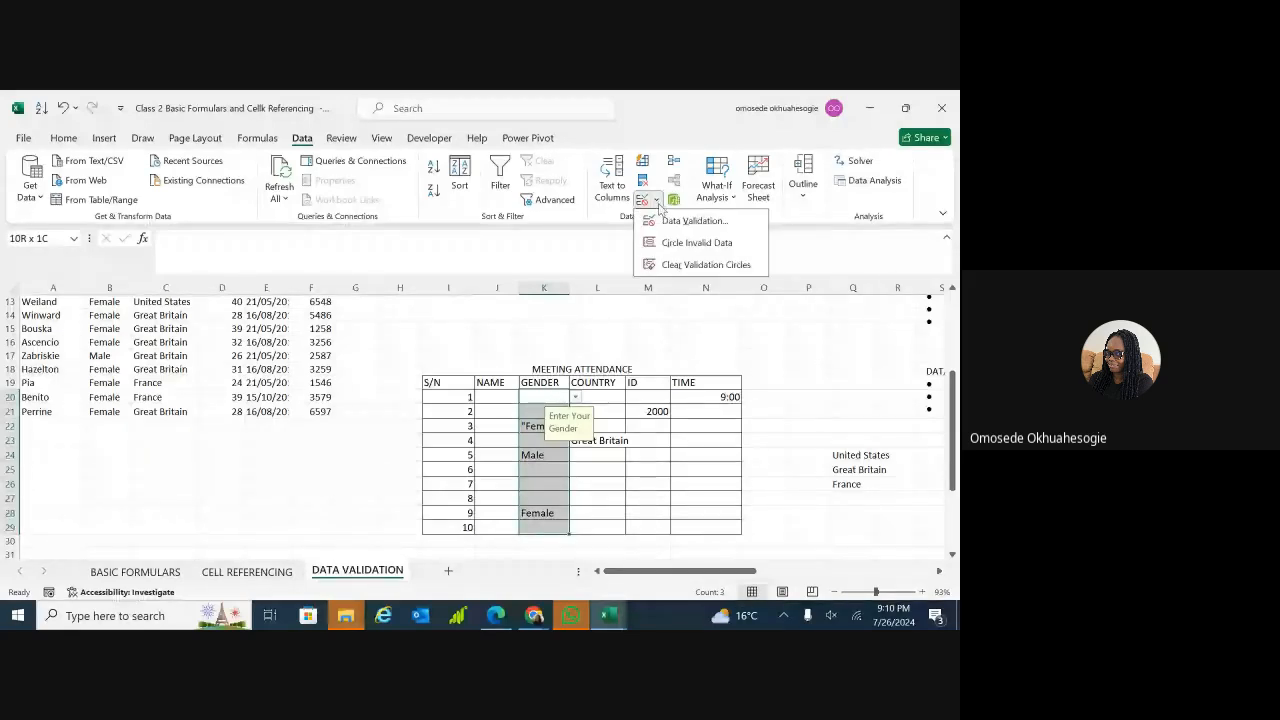
left_click(662, 223)
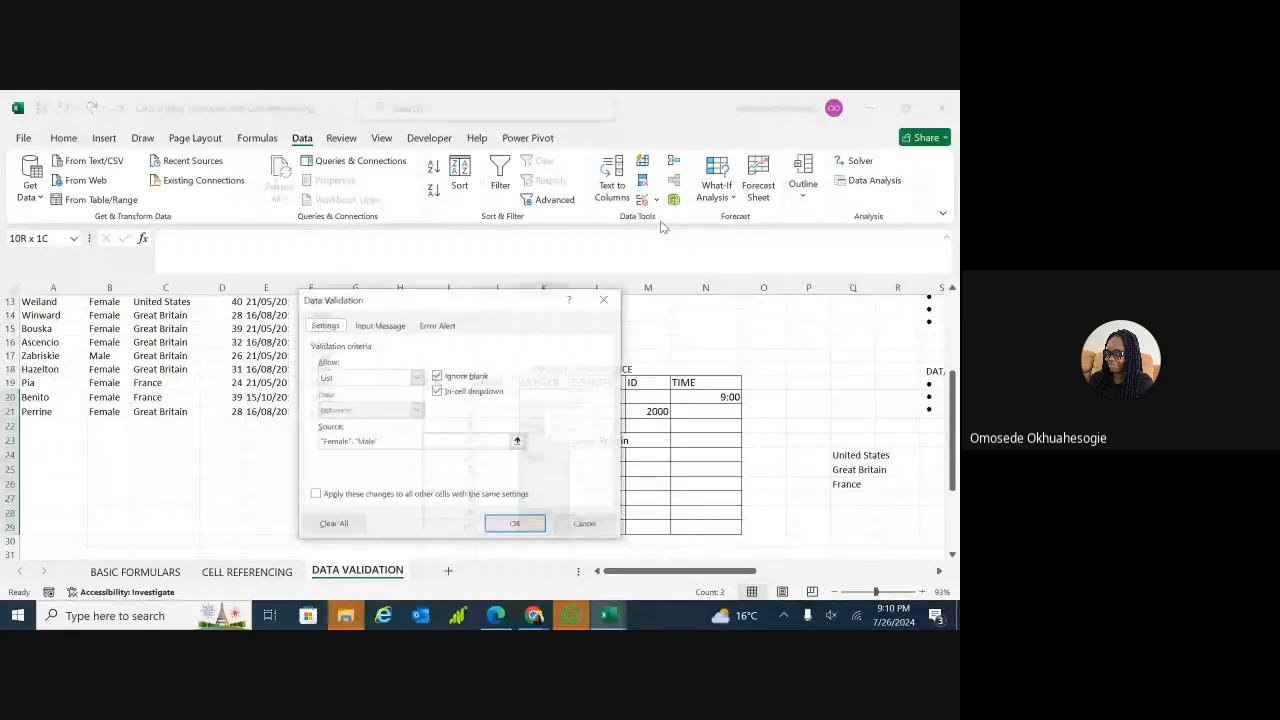
left_click(381, 442)
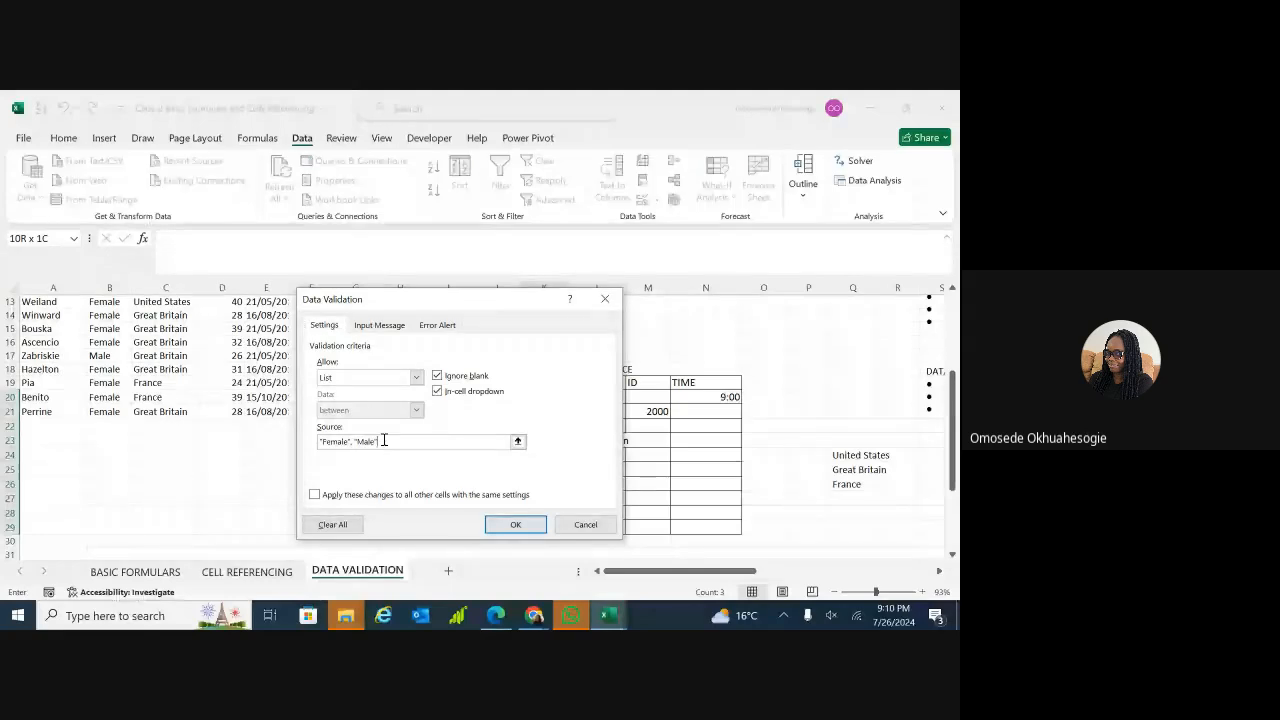
left_click_drag(383, 441, 357, 441)
left_click(351, 441)
key("BackSpace")
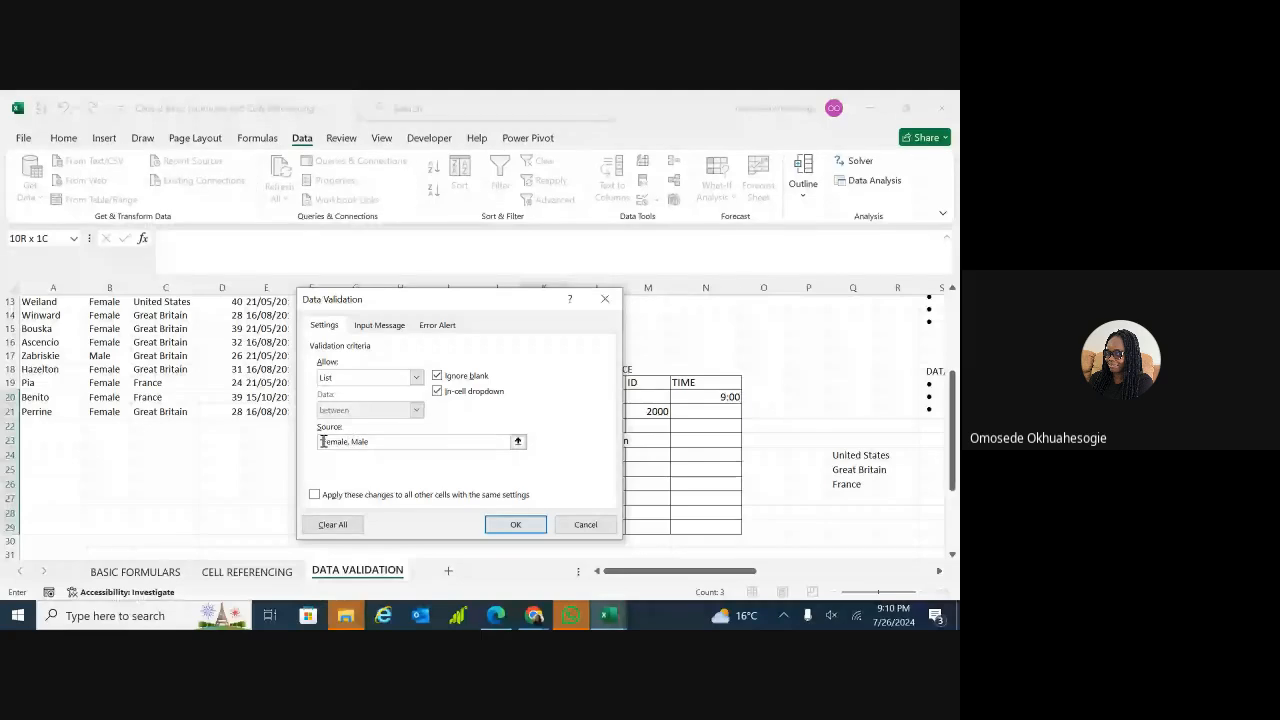
left_click(323, 441)
key("BackSpace")
left_click(515, 524)
- Check the choices offered by the GENDER drop-down in cell K24
left_click(566, 455)
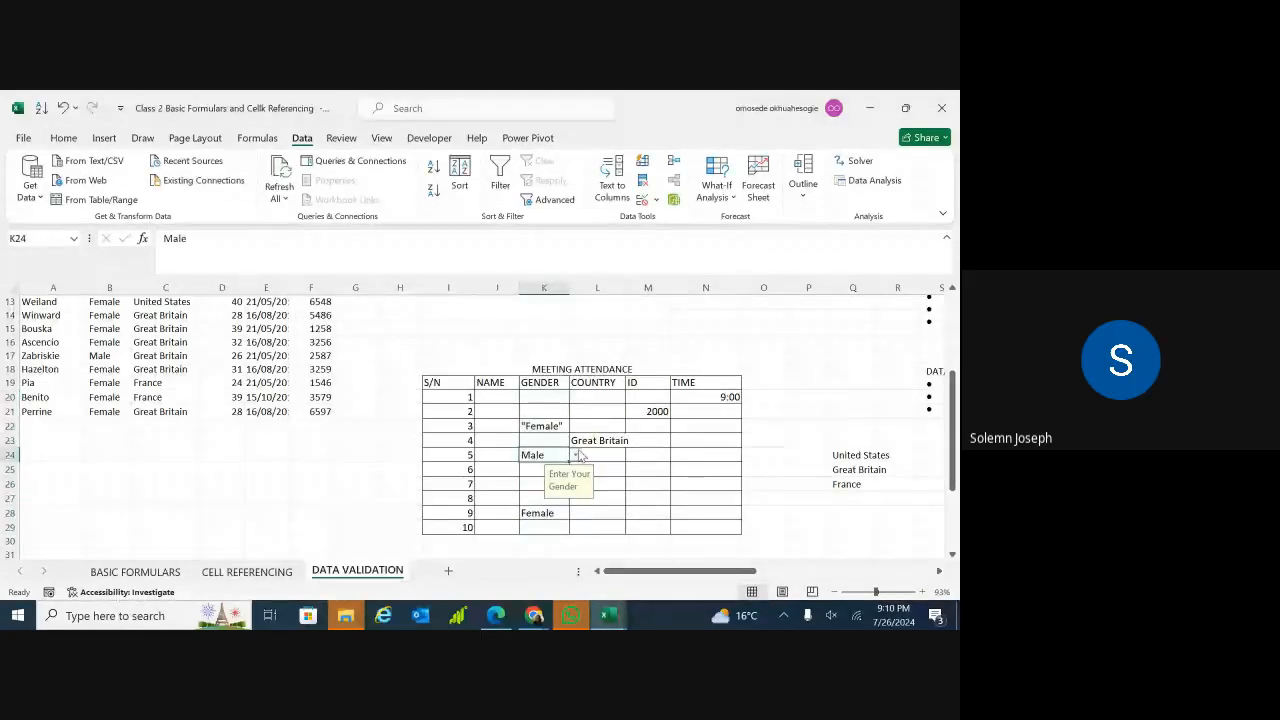
left_click(576, 455)
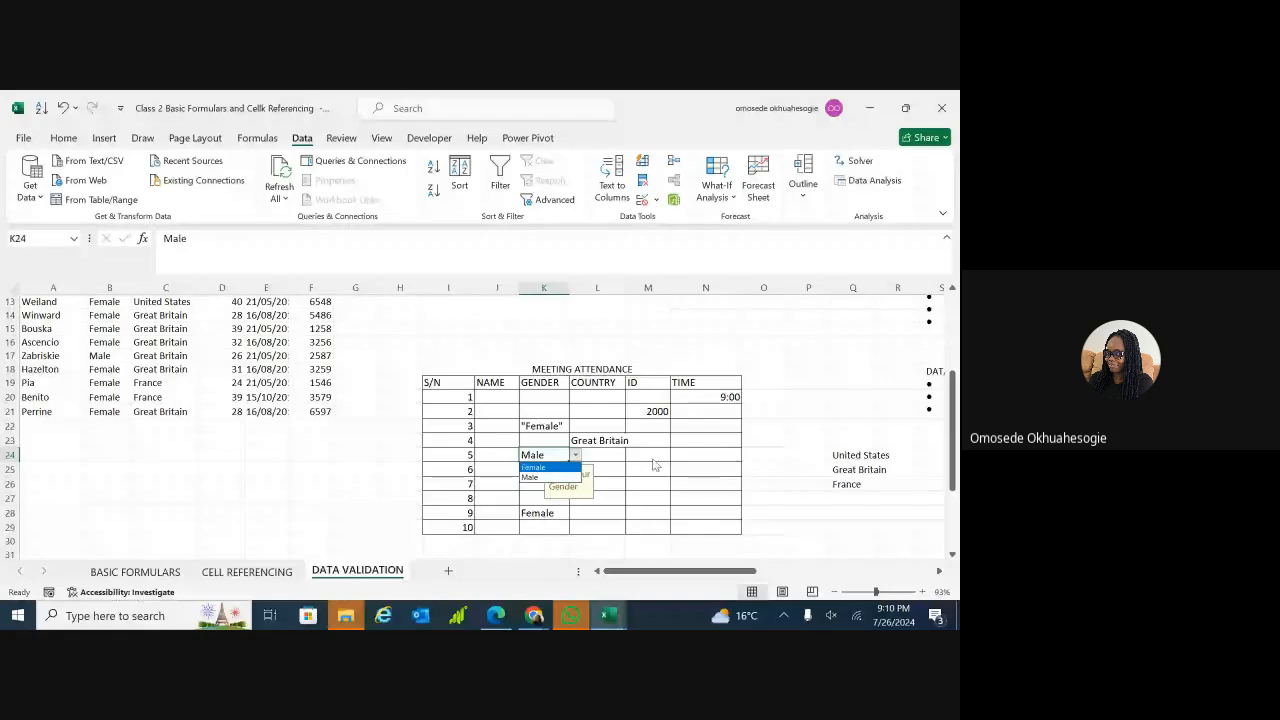
key("Escape")
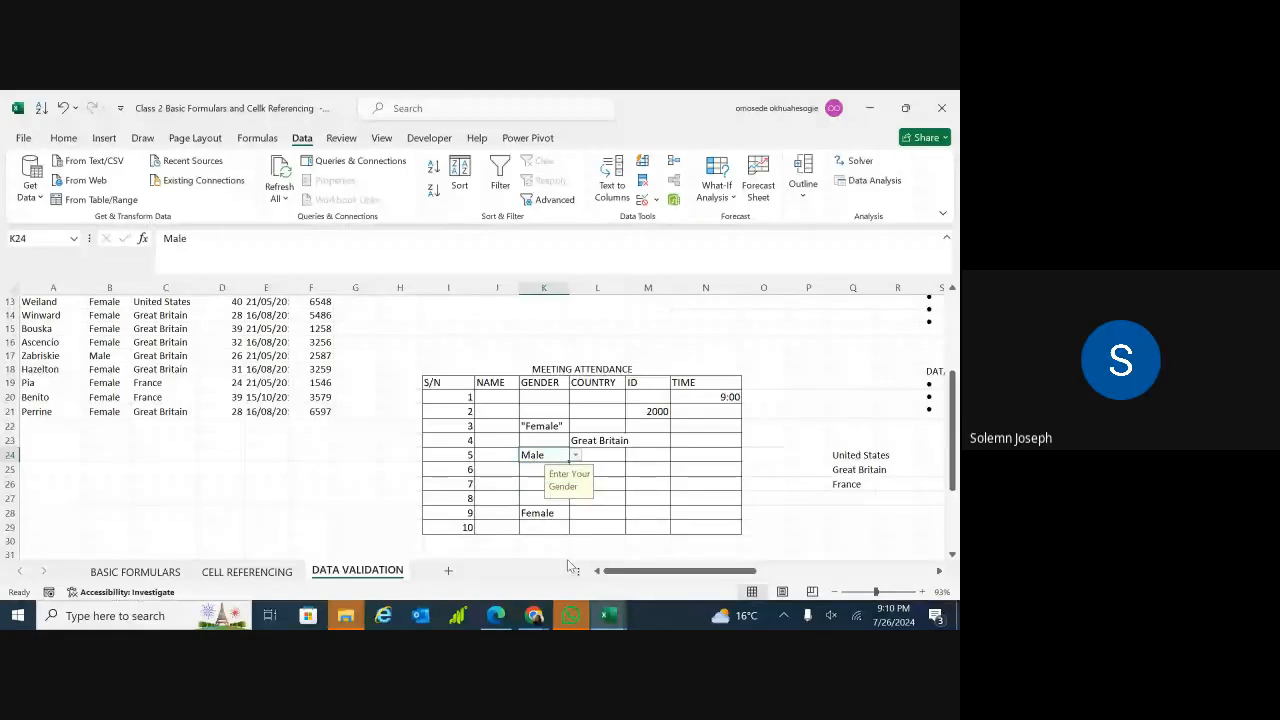
mouse_move(609, 615)
left_click(465, 397)
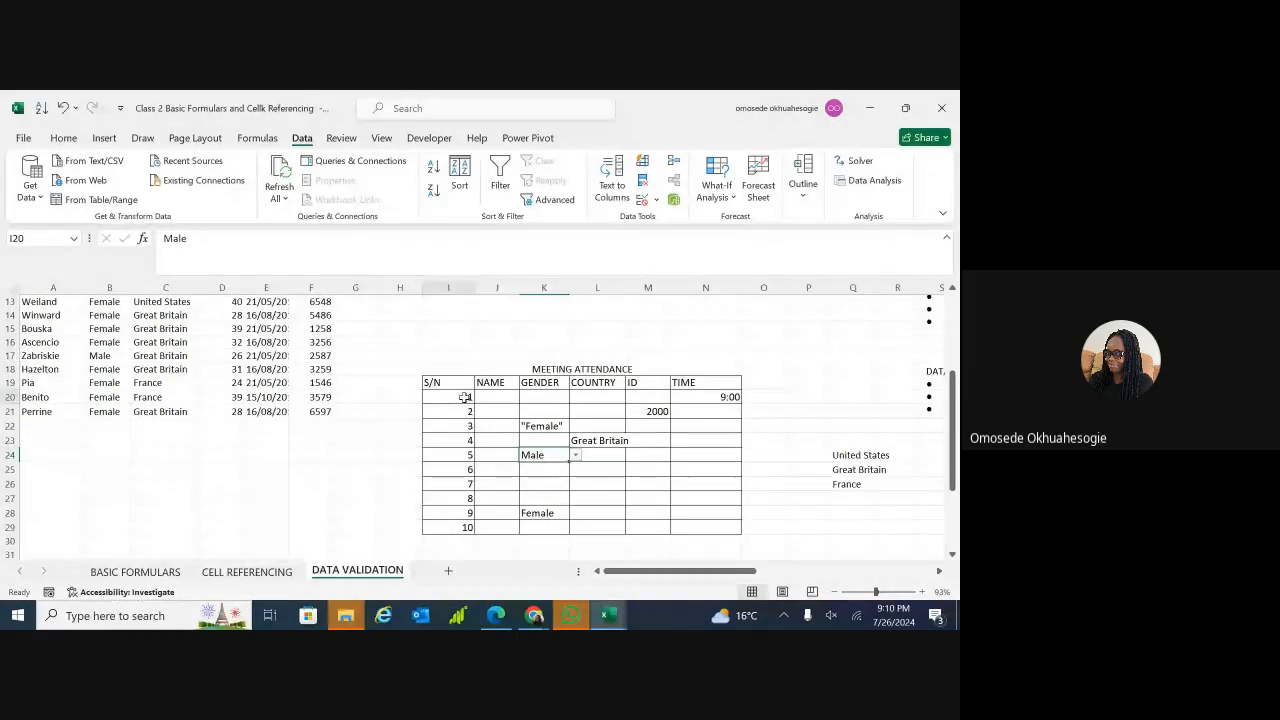
left_click_drag(460, 397, 474, 418)
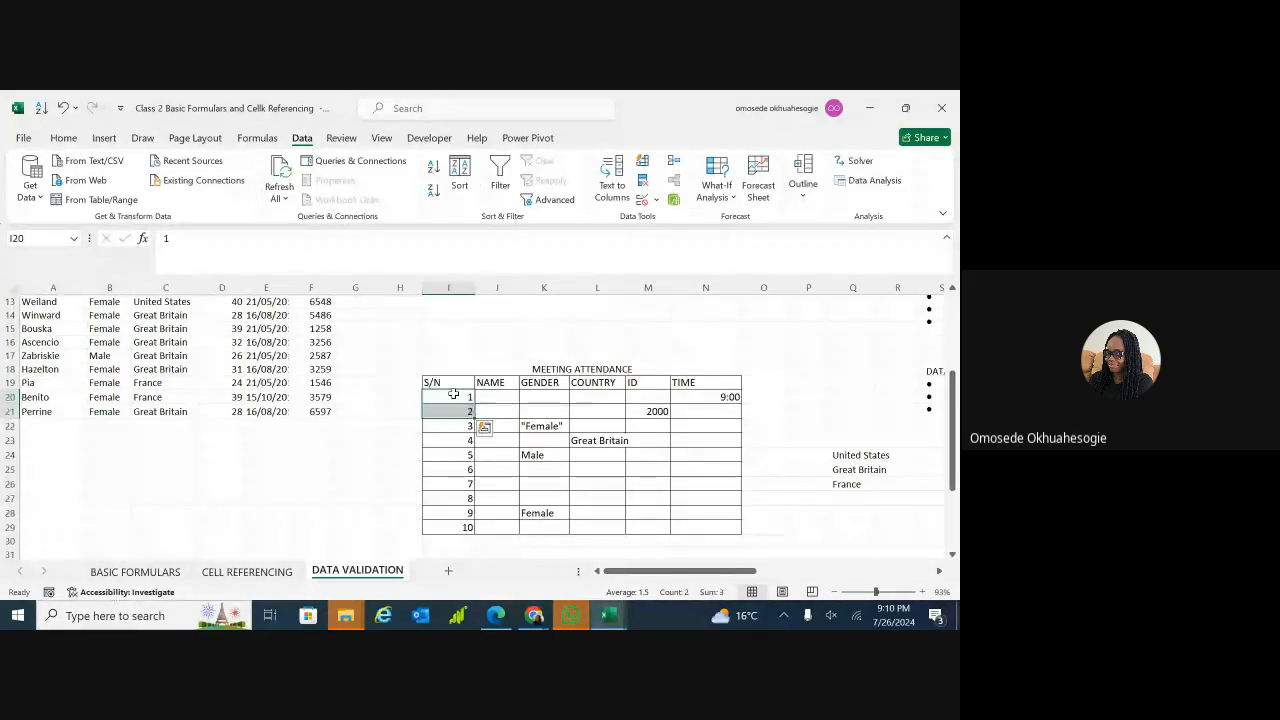
left_click_drag(465, 410, 466, 427)
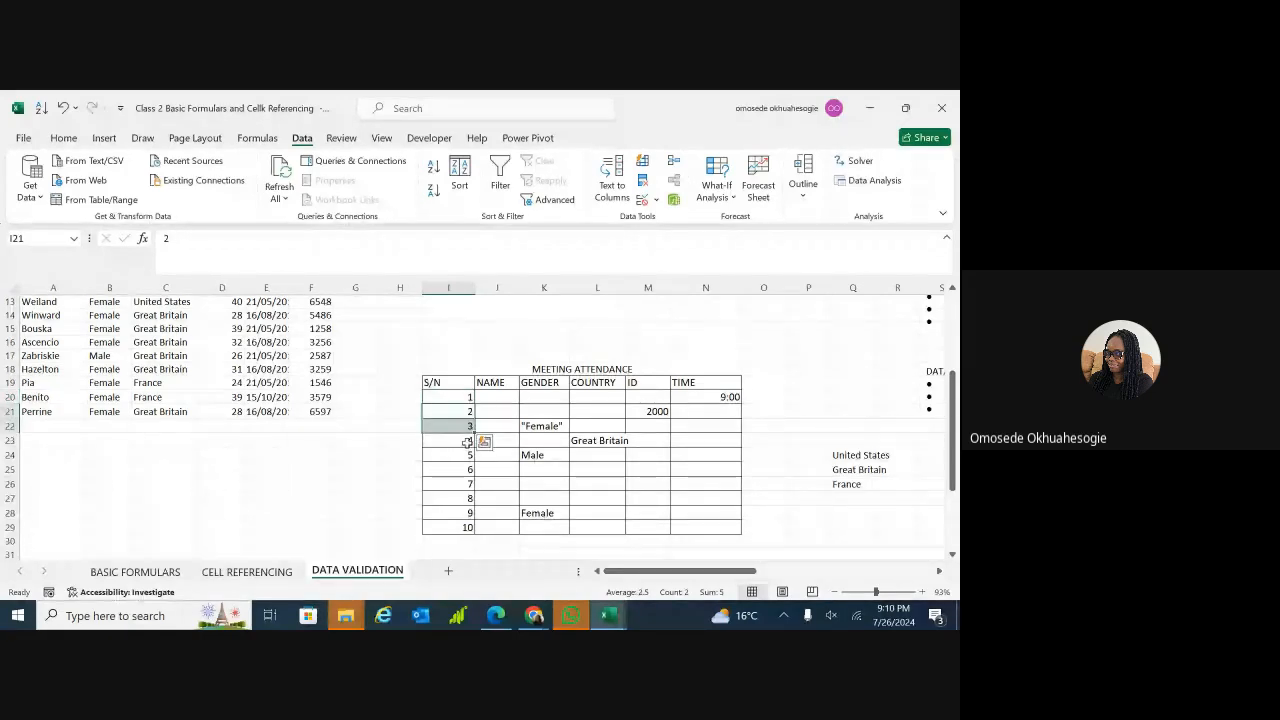
left_click(463, 443)
left_click(590, 526)
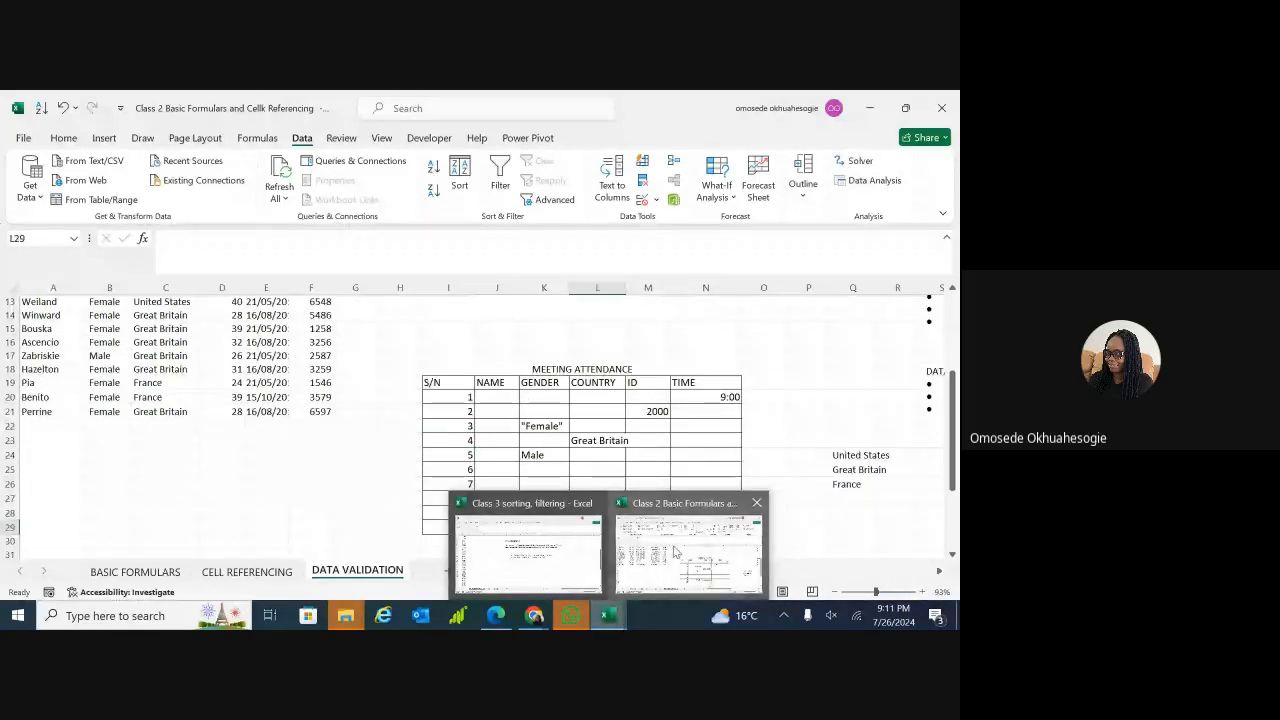
- Switch to the Class 3 sorting, filtering workbook and review the Data Management notes on sorting, filtering and conditional formatting
left_click(563, 563)
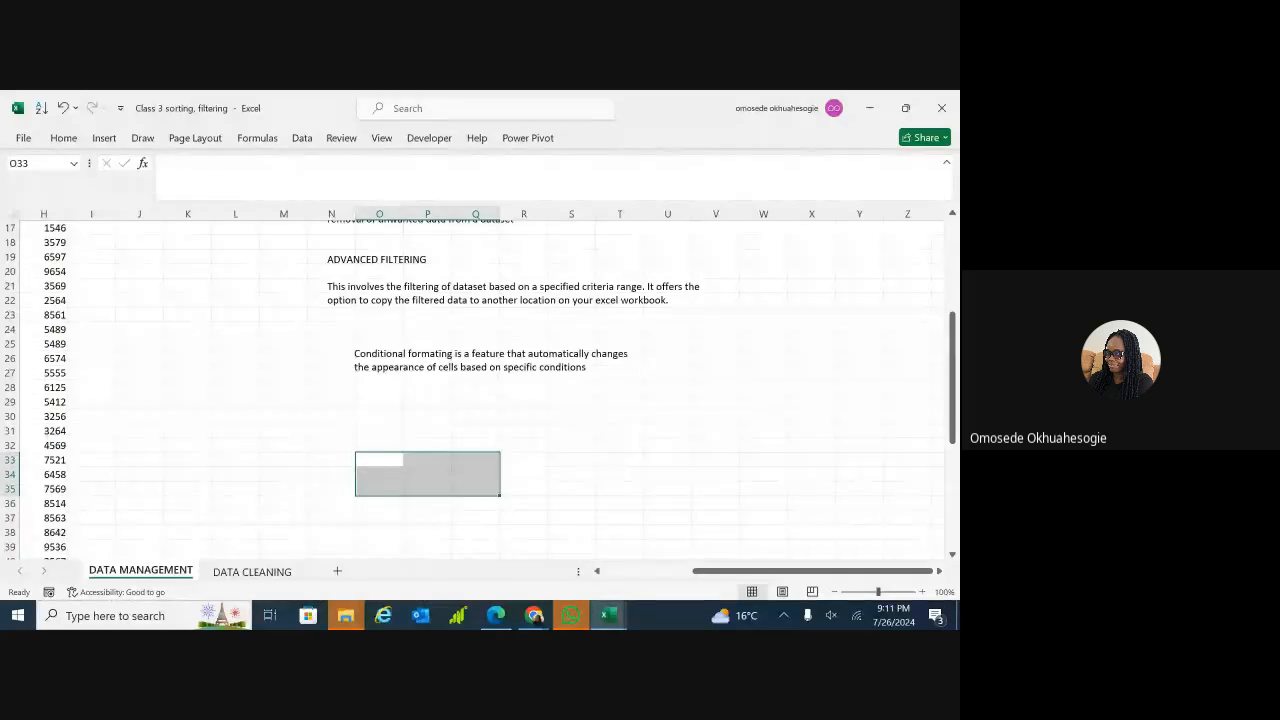
scroll(620, 414, "up", 5)
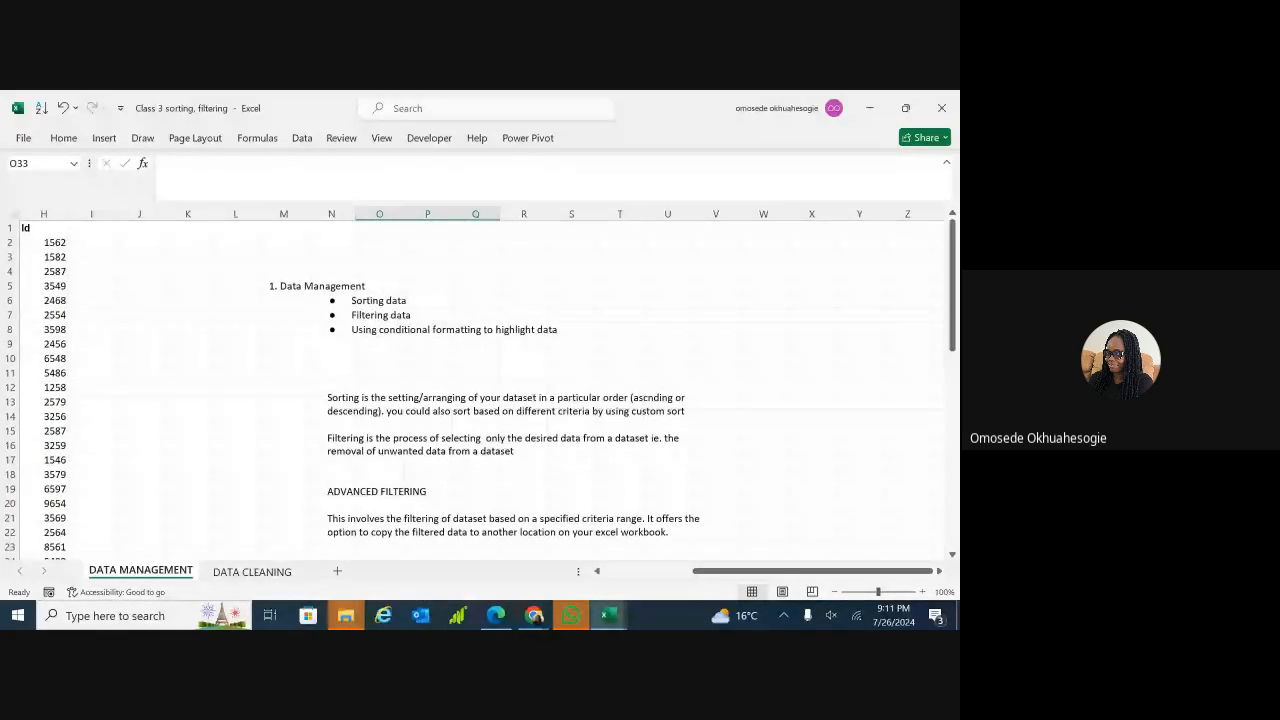
scroll(480, 390, "left", 1)
scroll(480, 390, "down", 2)
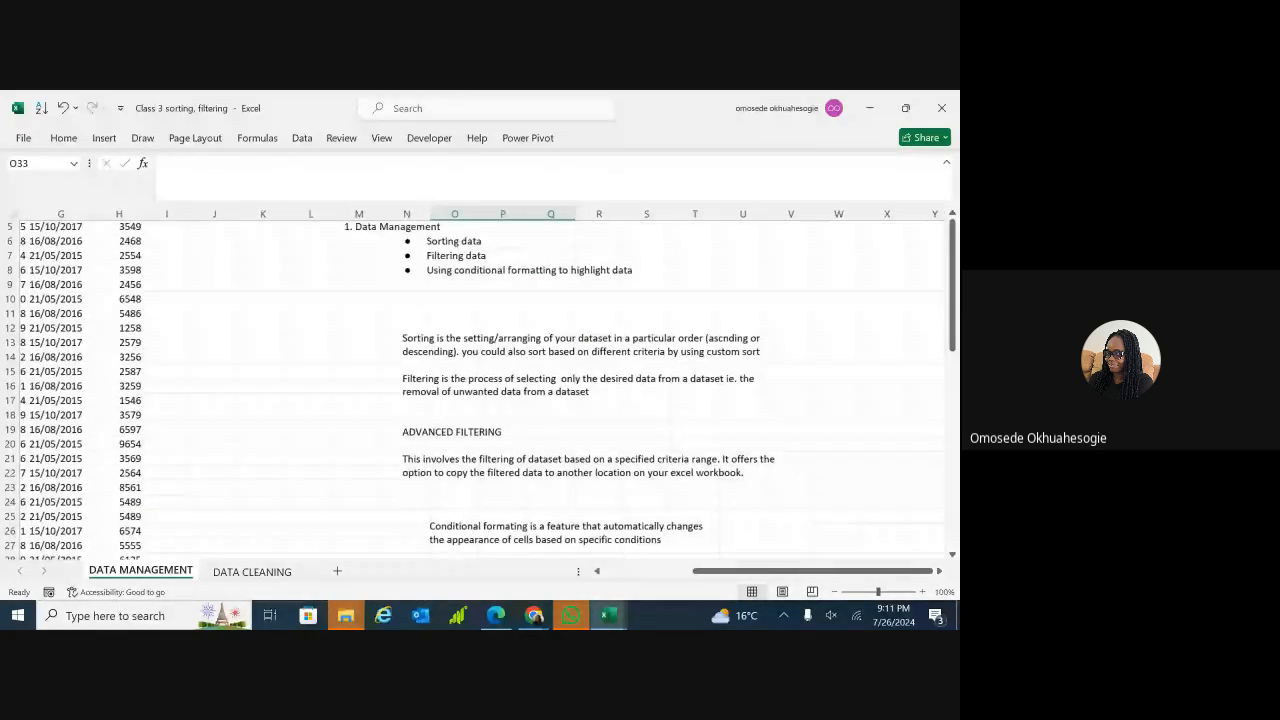
scroll(480, 390, "up", 1)
scroll(480, 390, "down", 1)
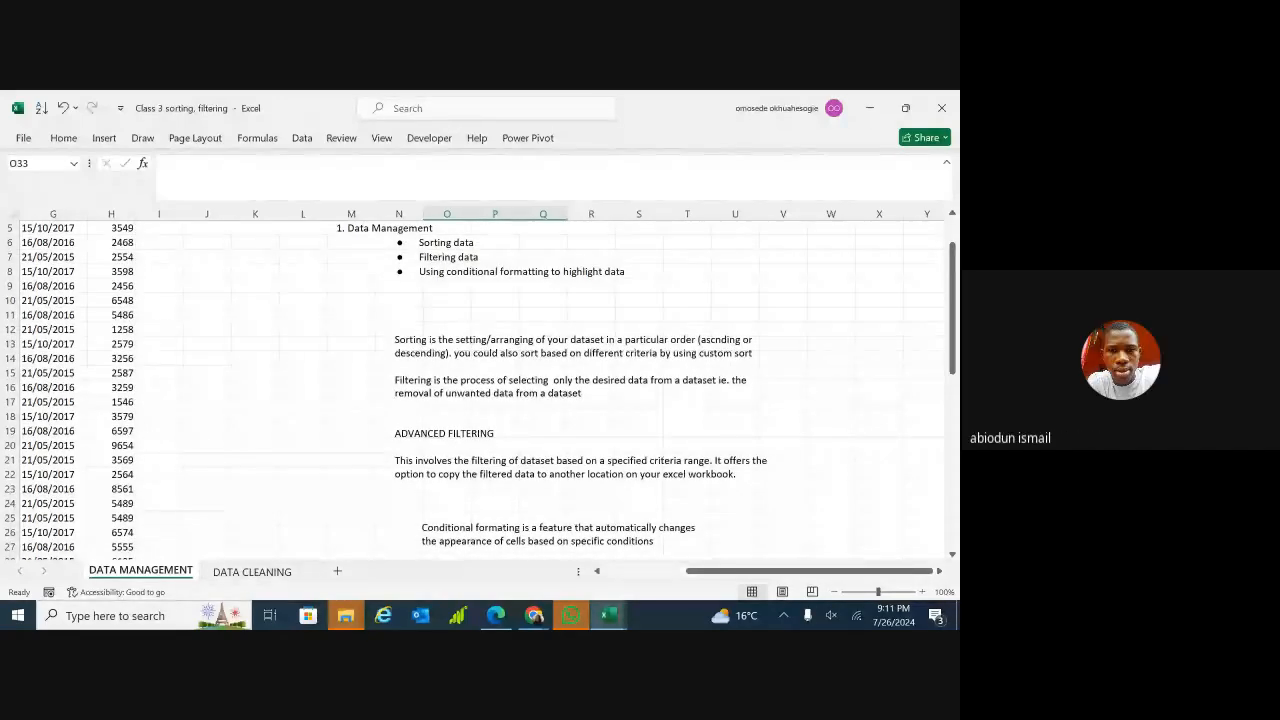
scroll(480, 390, "right", 1)
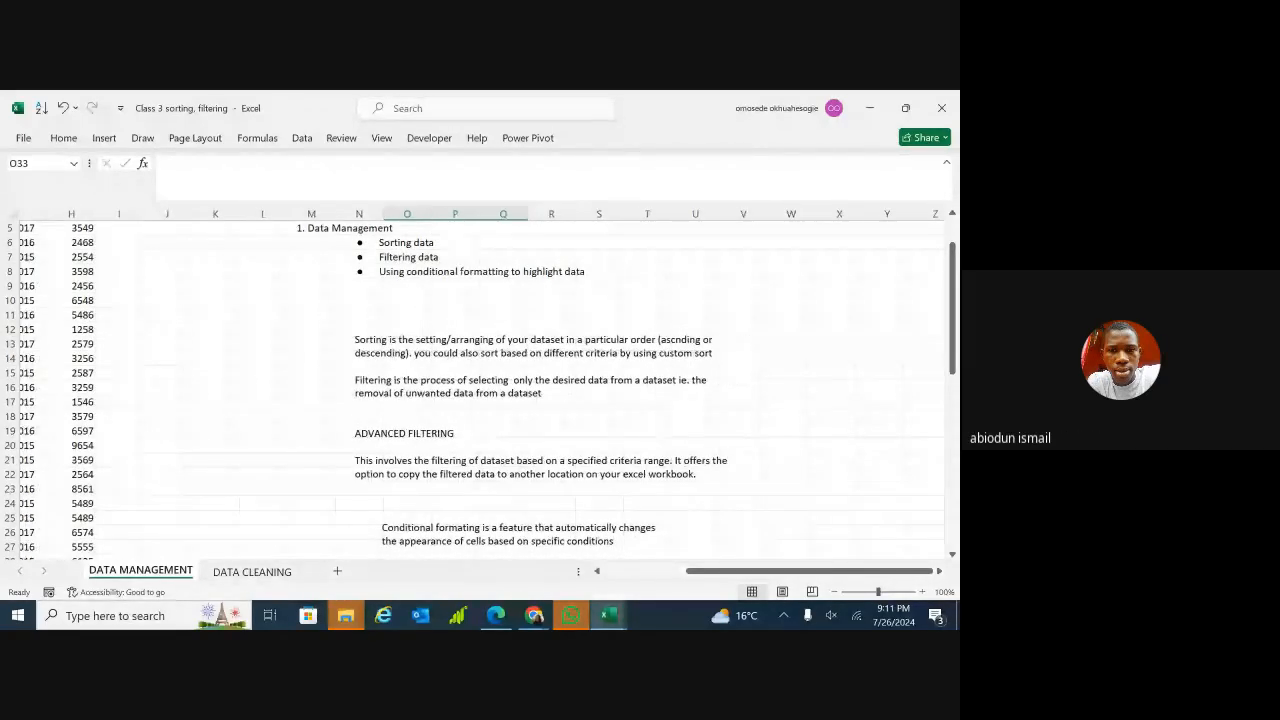
- Return to the Class 2 Basic Formulars and Cellk Referencing workbook and add a new blank worksheet
scroll(480, 390, "right", 1)
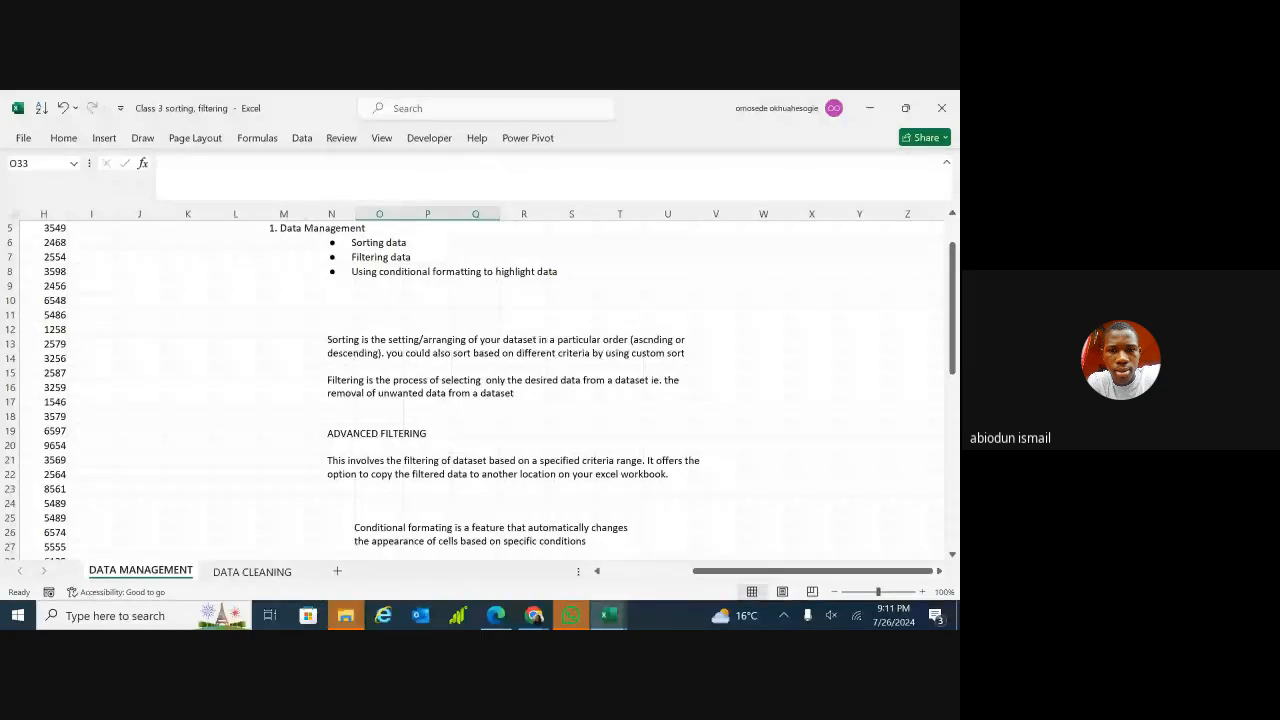
scroll(480, 390, "up", 2)
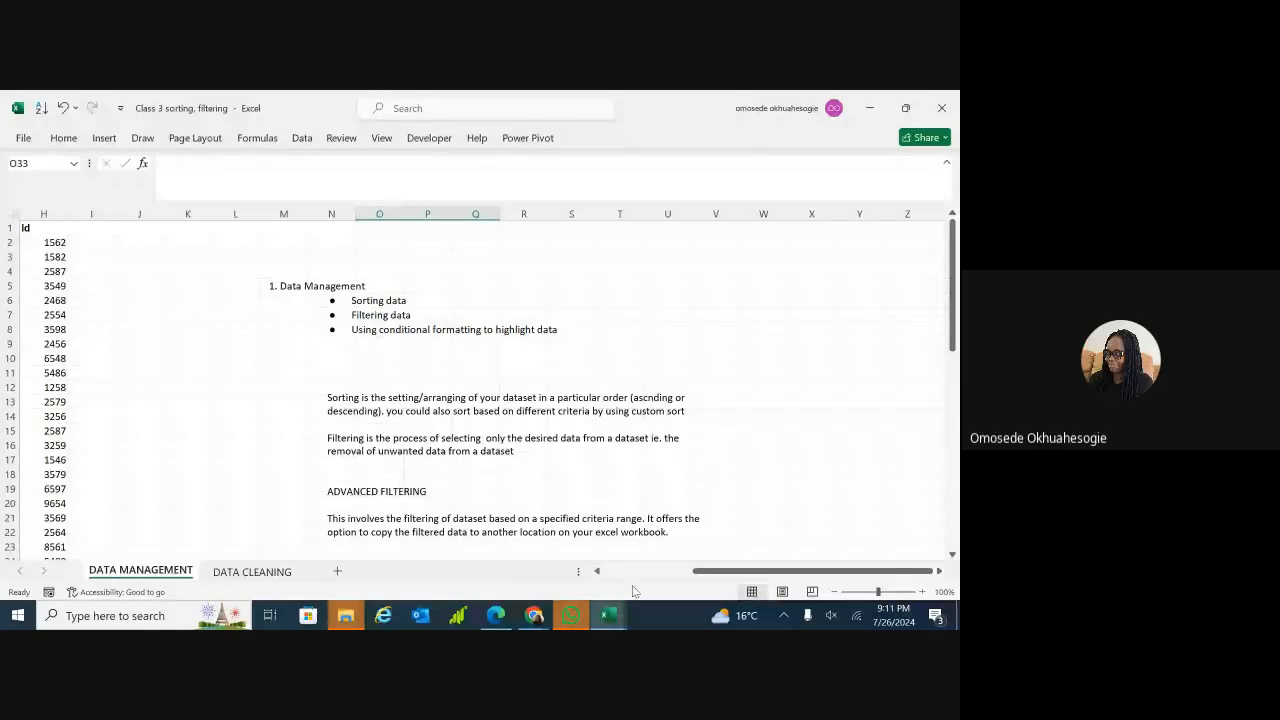
mouse_move(618, 622)
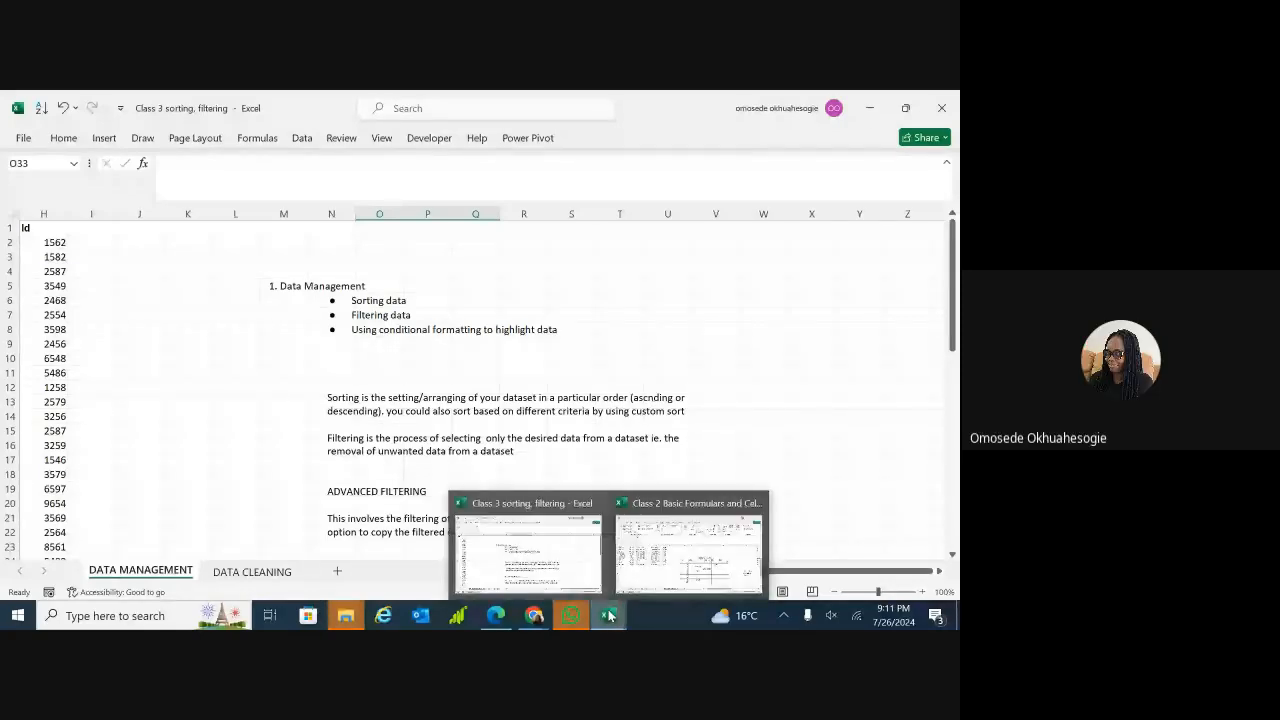
left_click(671, 537)
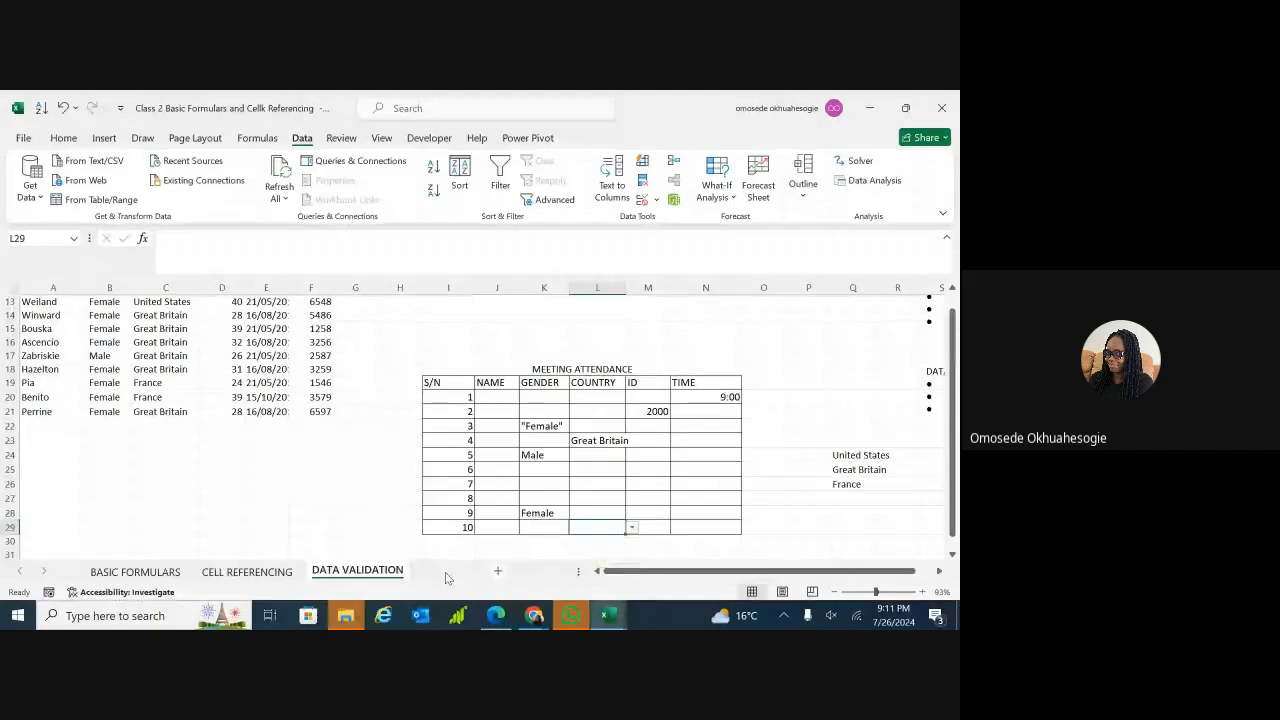
left_click(446, 573)
- Enter the gender choices on the new sheet, with Female in cell C3 and Male in cell C4
left_click(152, 331)
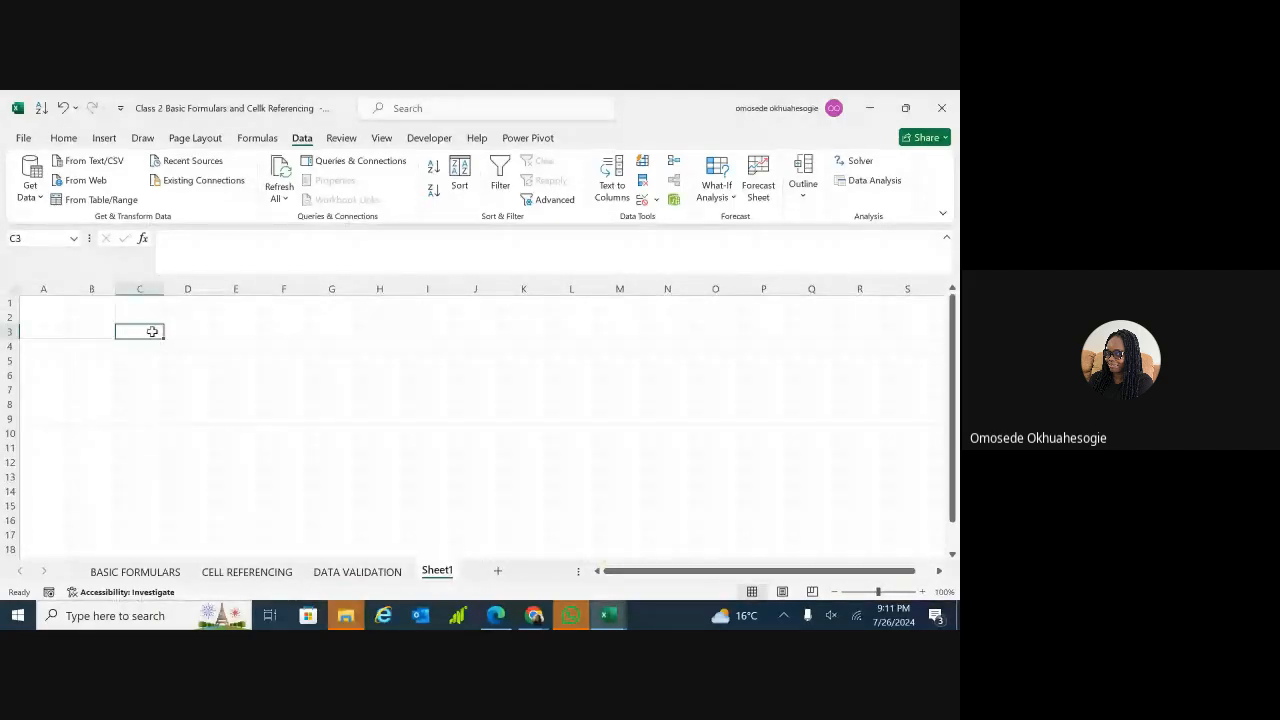
type("F")
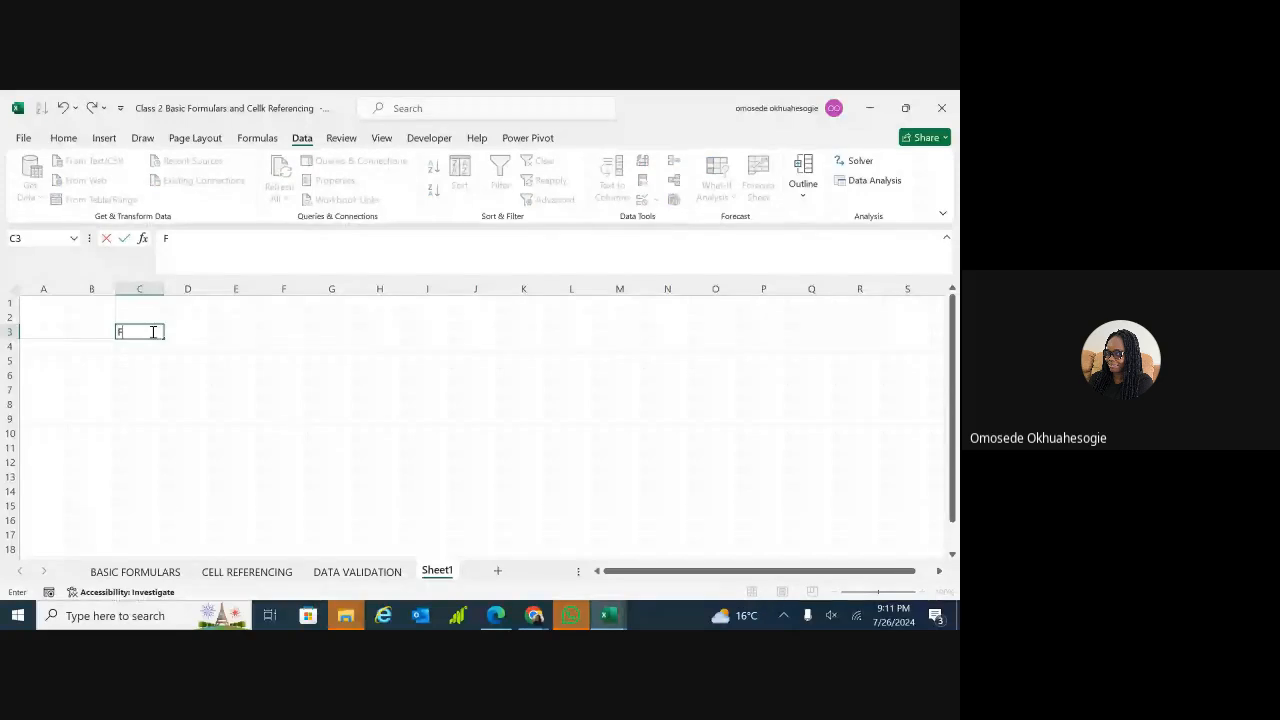
type("emale")
key("Return")
type("Male")
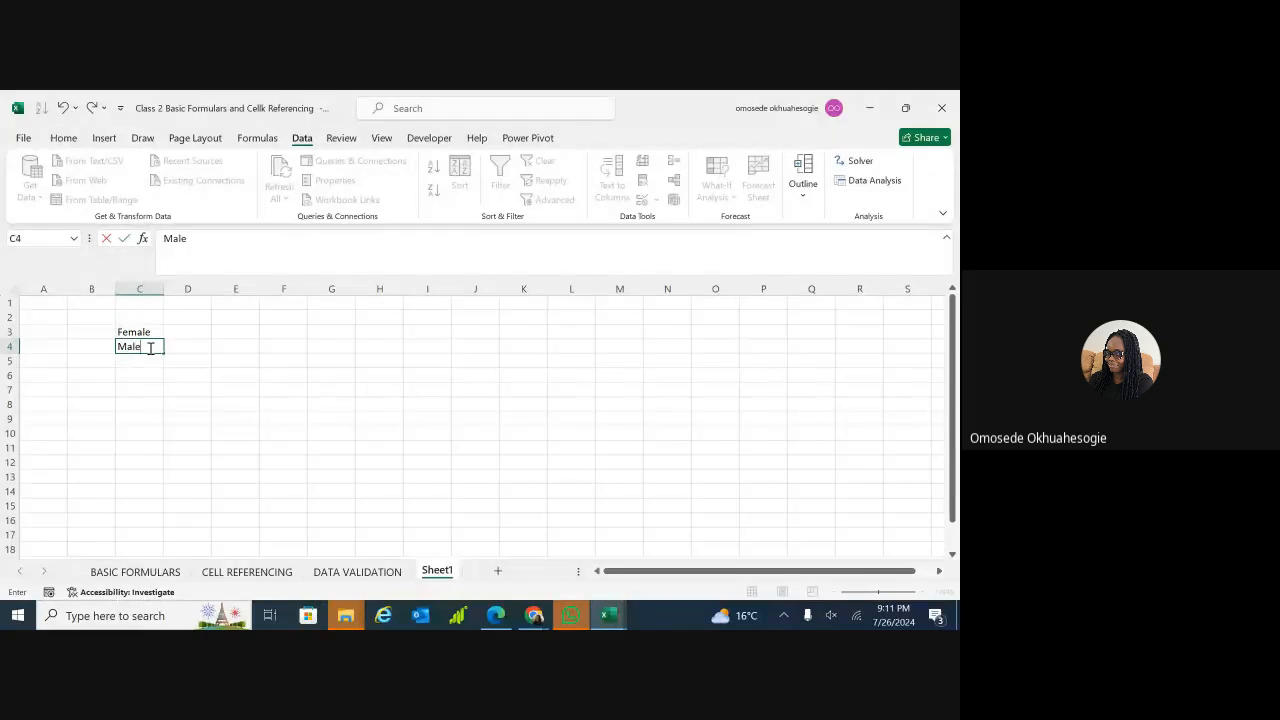
- On the DATA VALIDATION sheet, empty the list source in the validation settings of GENDER cells K20:K29
left_click(340, 574)
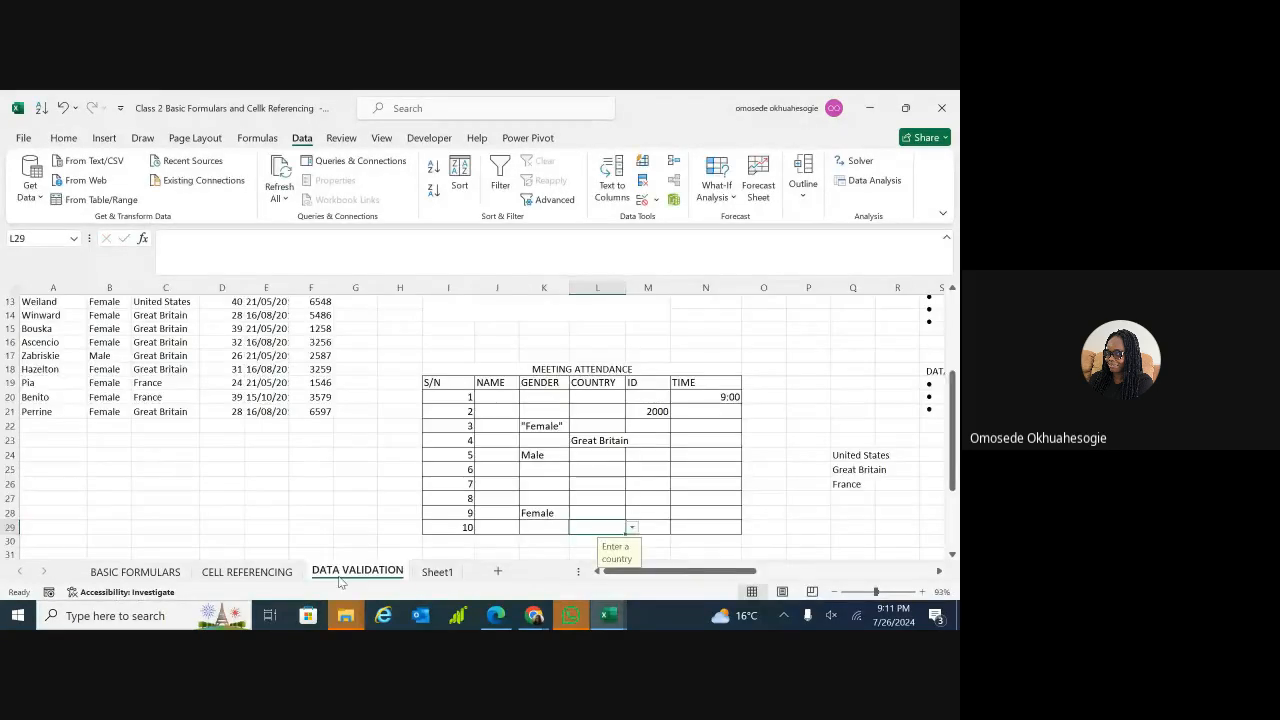
left_click(548, 397)
left_click_drag(548, 397, 548, 426)
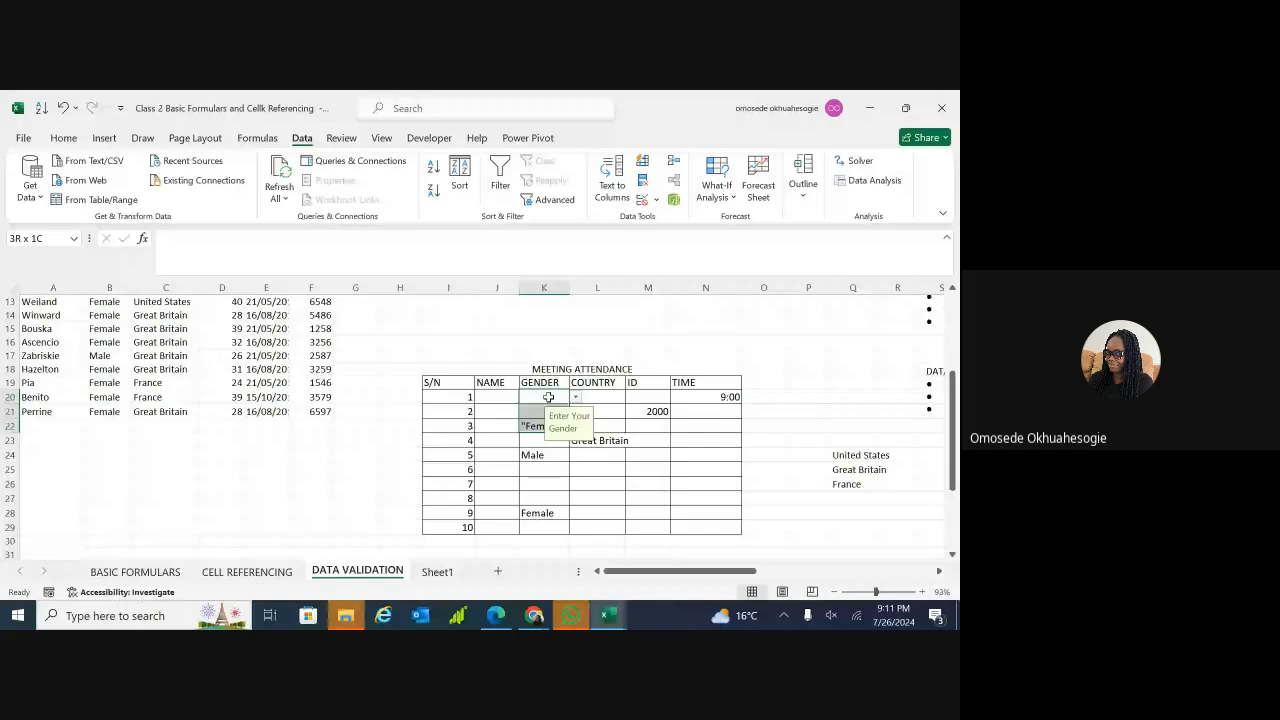
key("shift+Down")
key("shift+Down")
key("shift+Down")
key("shift+Down")
key("shift+Down")
key("shift+Down")
key("shift+Down")
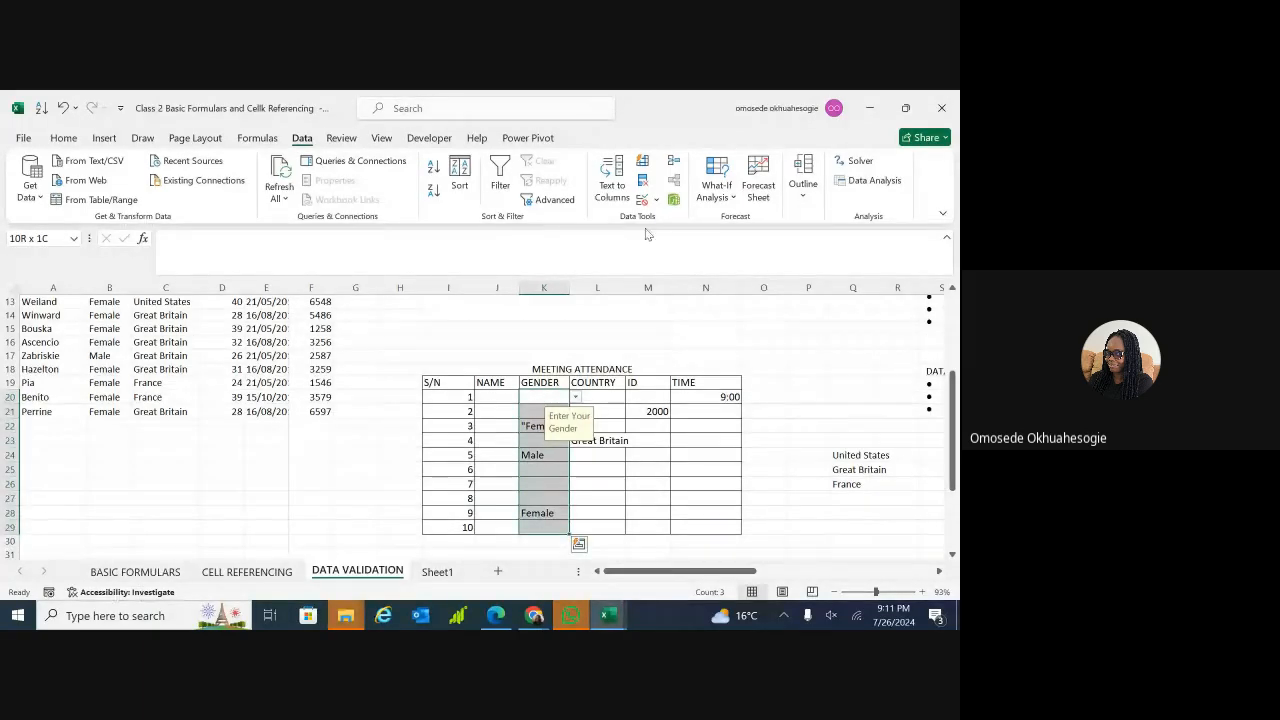
left_click(645, 201)
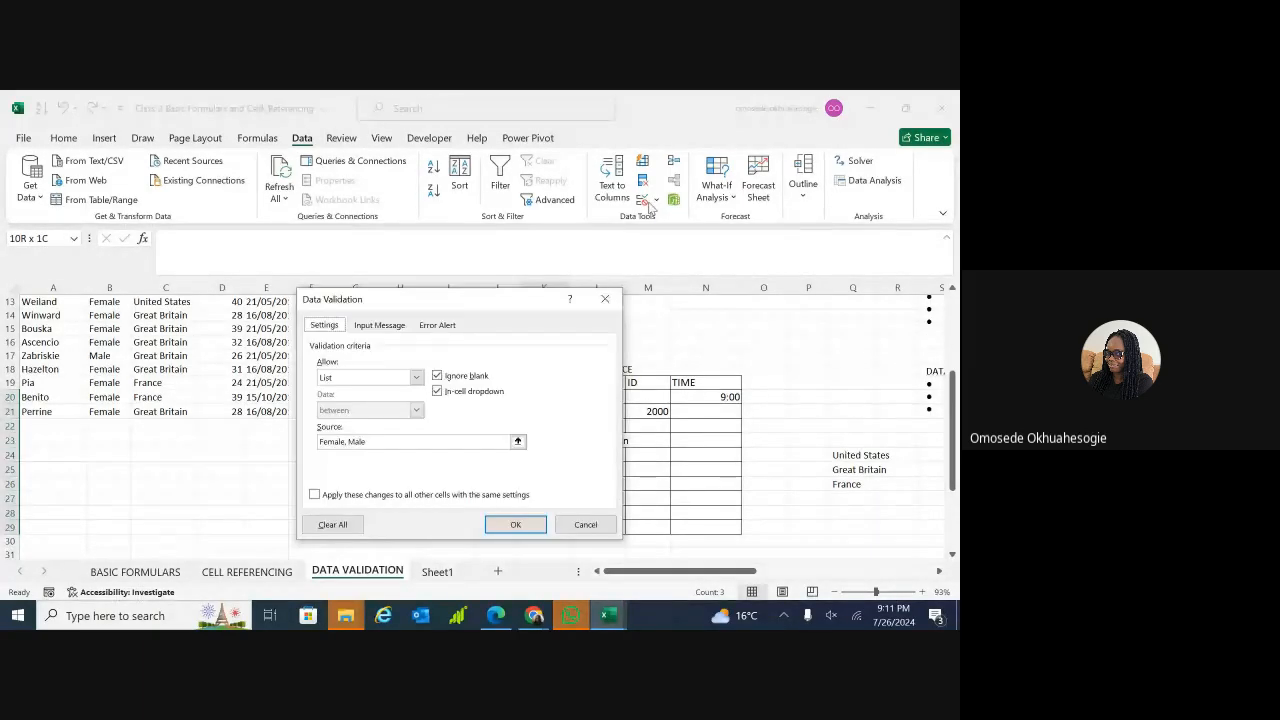
left_click(433, 443)
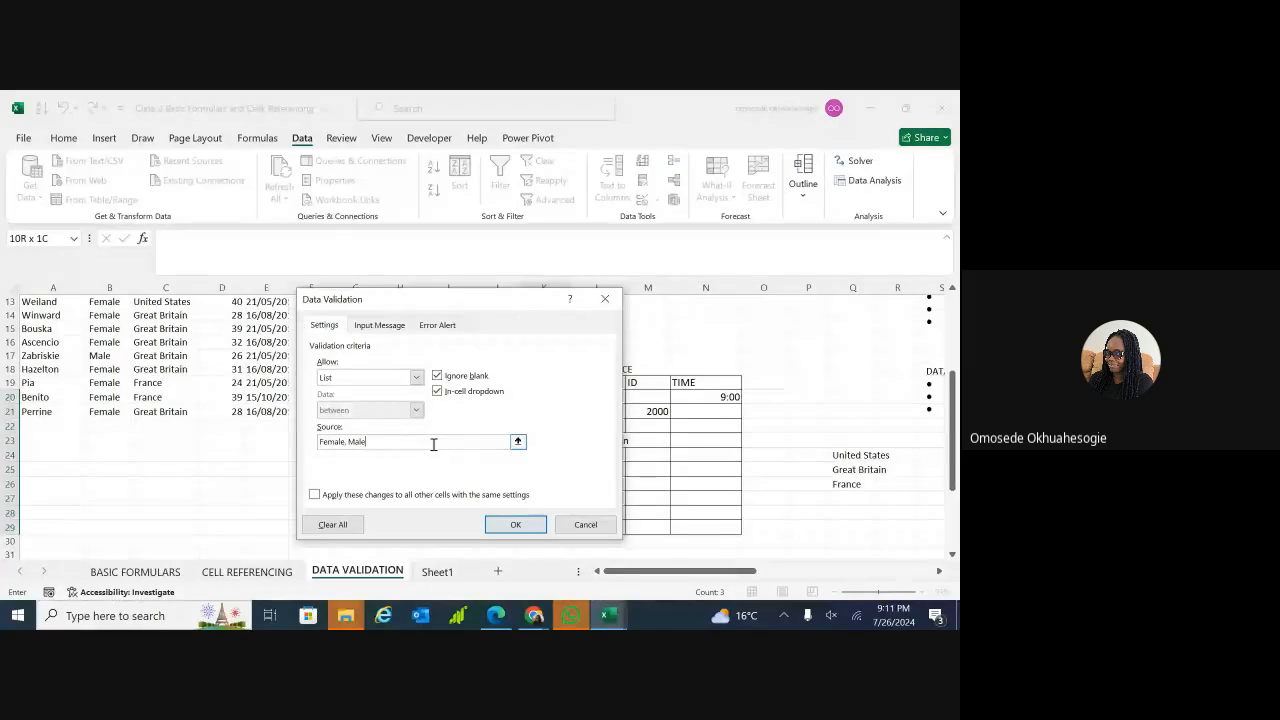
key("ctrl+a")
key("BackSpace")
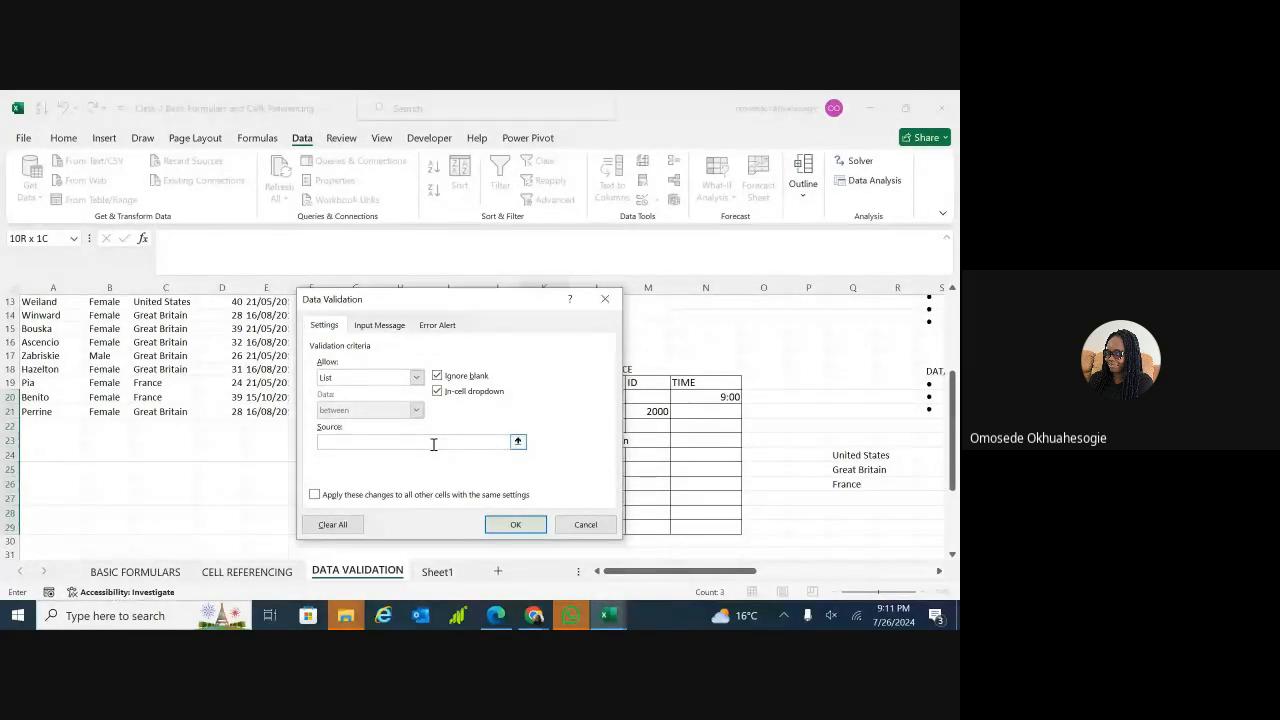
- Try to apply cells C3:C4 of Sheet1 as the list source for the GENDER validation
left_click(517, 440)
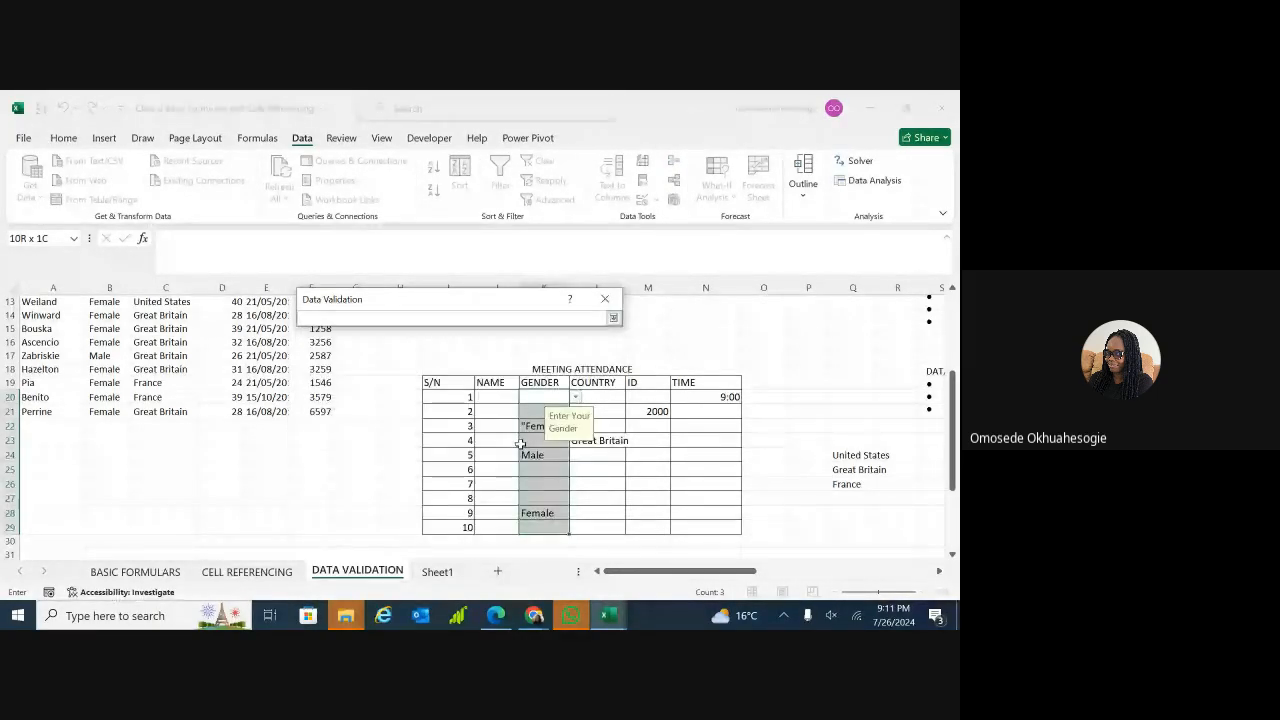
left_click(430, 572)
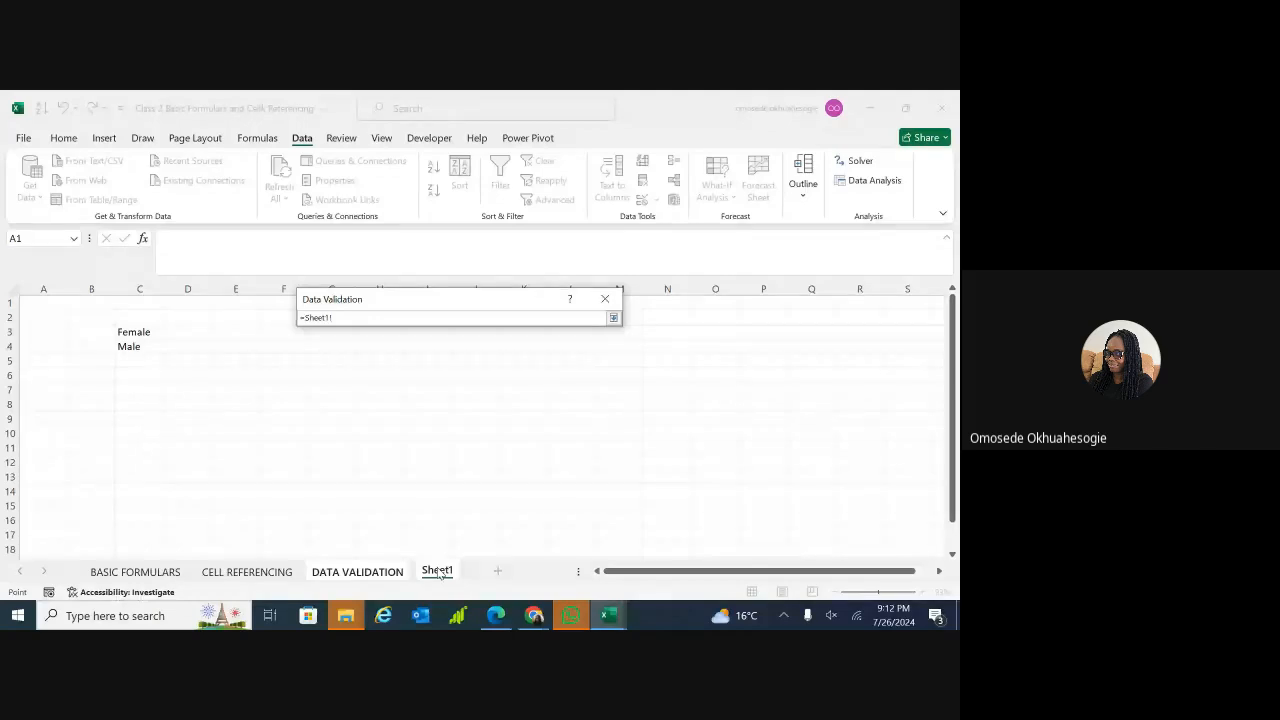
left_click(334, 318)
left_click_drag(150, 330, 147, 346)
left_click_drag(147, 346, 147, 346)
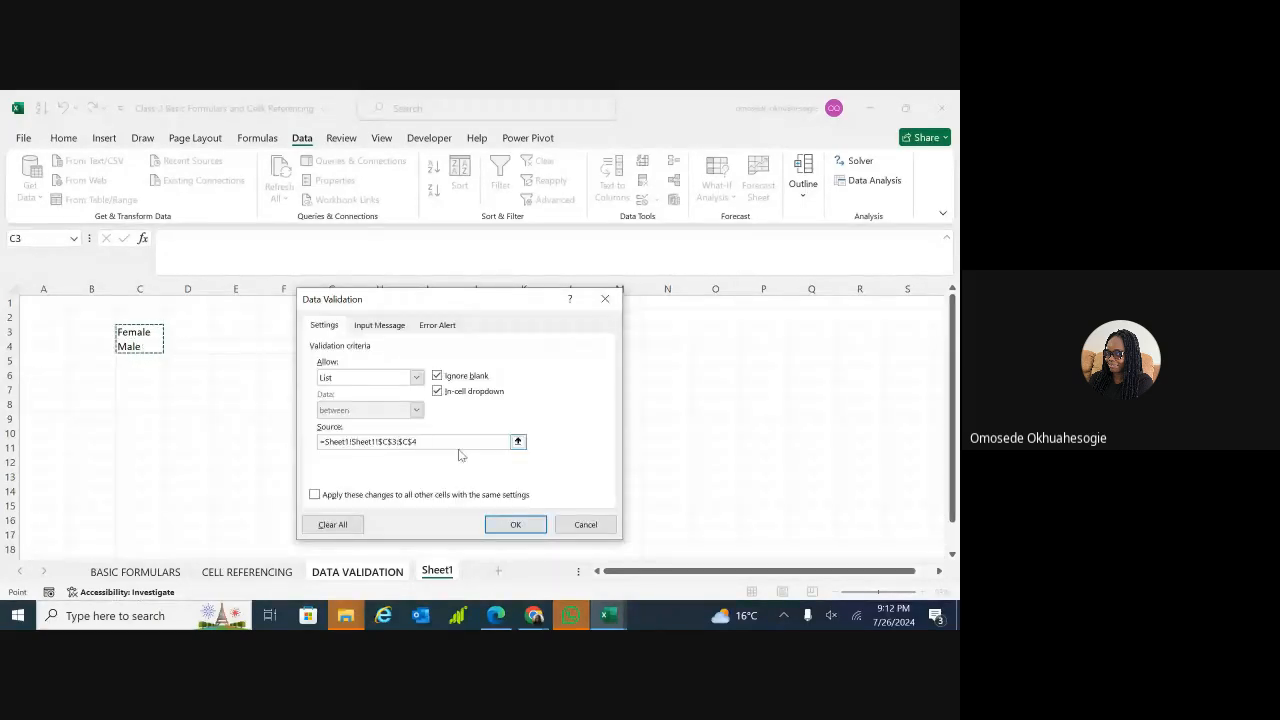
left_click(497, 523)
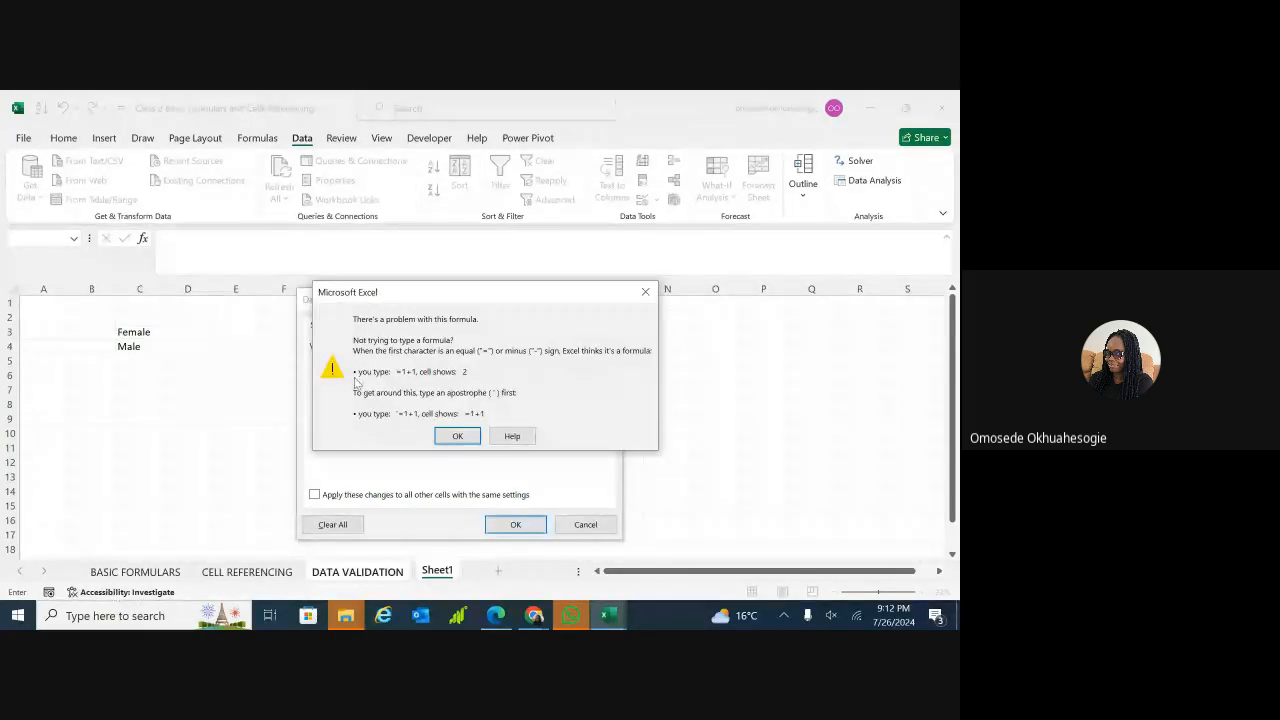
left_click(645, 294)
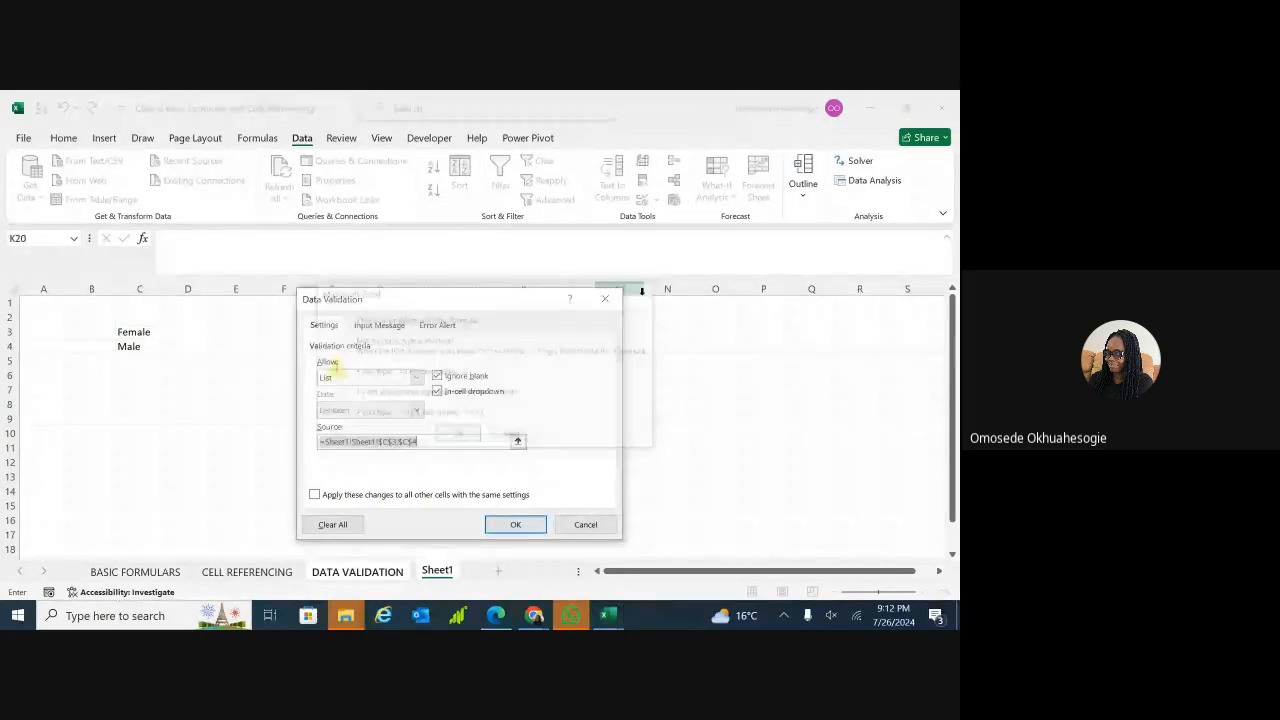
- Remove the duplicated sheet name so the GENDER list source reads =Sheet1!$C$3:$C$4, and apply the validation
left_click(449, 441)
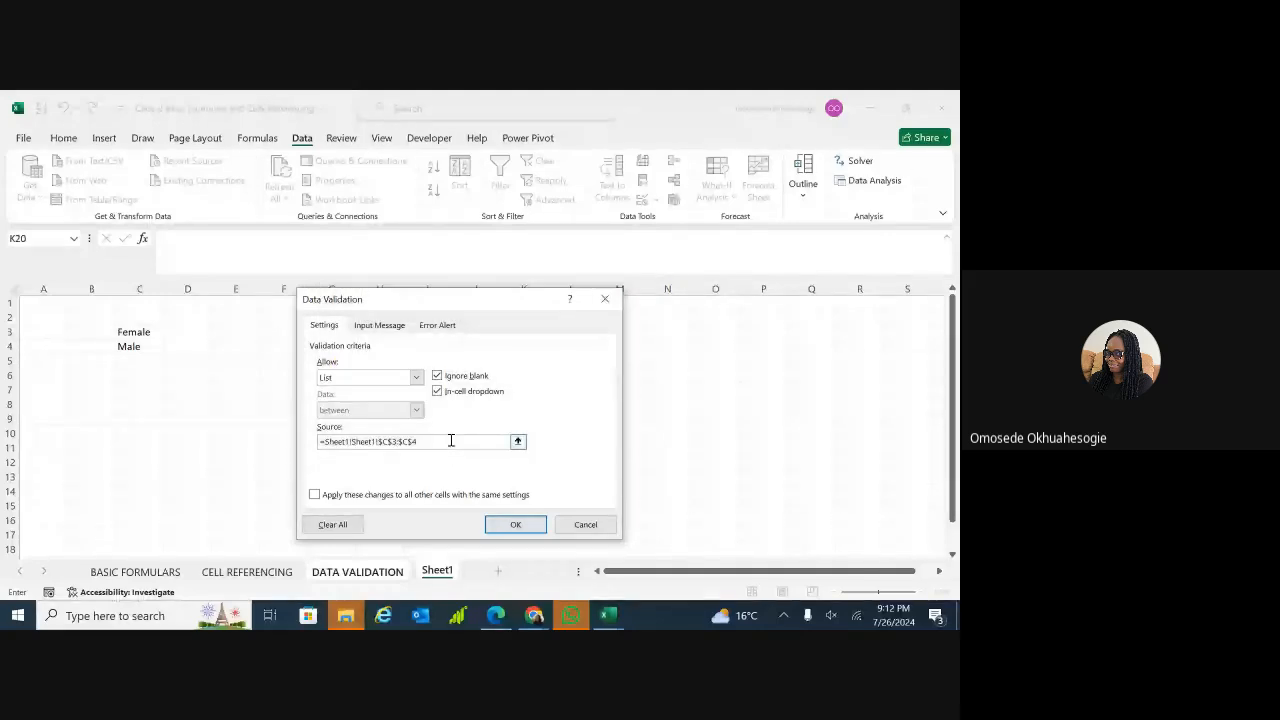
left_click(352, 443)
key("BackSpace")
key("BackSpace")
key("BackSpace")
key("BackSpace")
key("BackSpace")
key("BackSpace")
key("BackSpace")
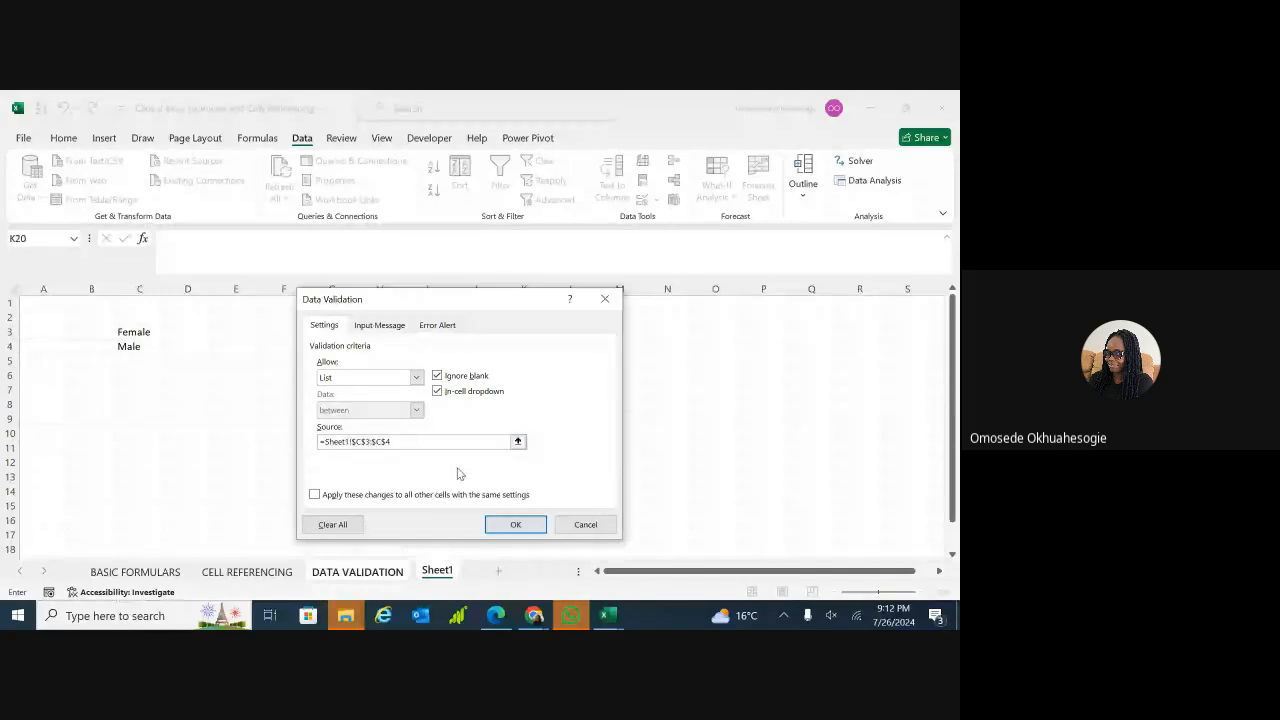
left_click(502, 527)
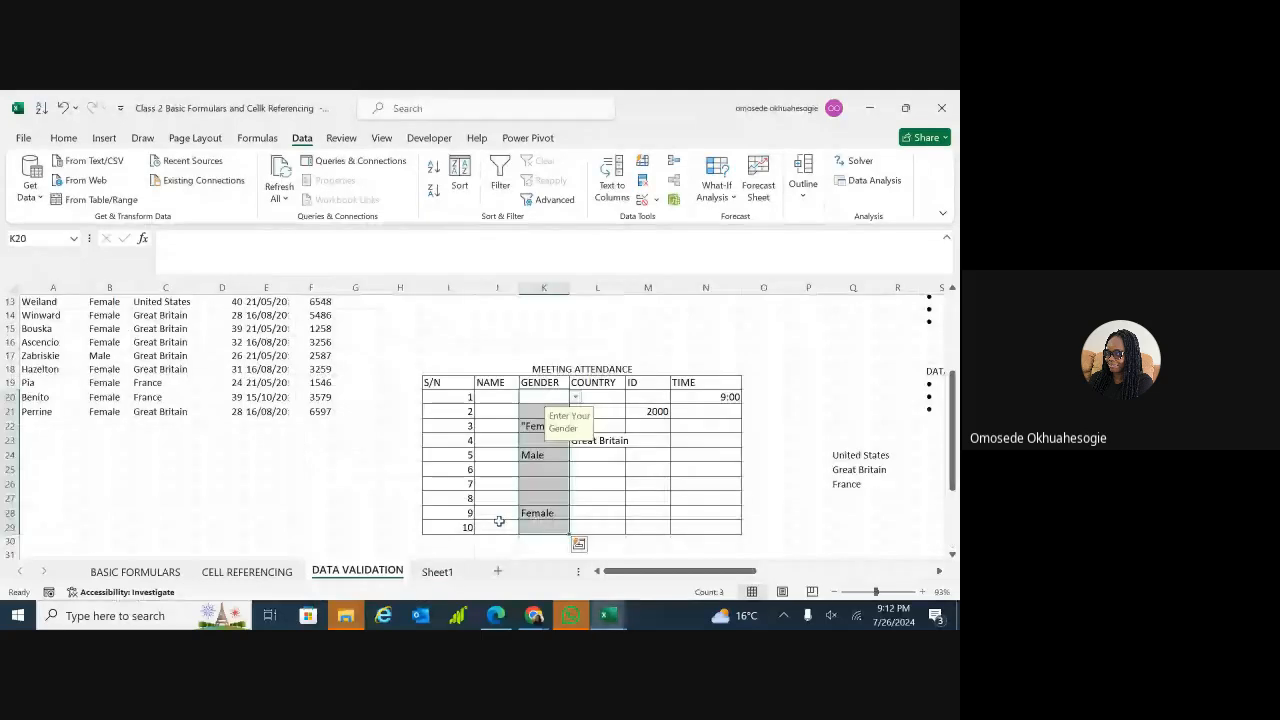
- Pick Female from the GENDER drop-down in cell K22 of the meeting attendance table
left_click(627, 485)
left_click(545, 426)
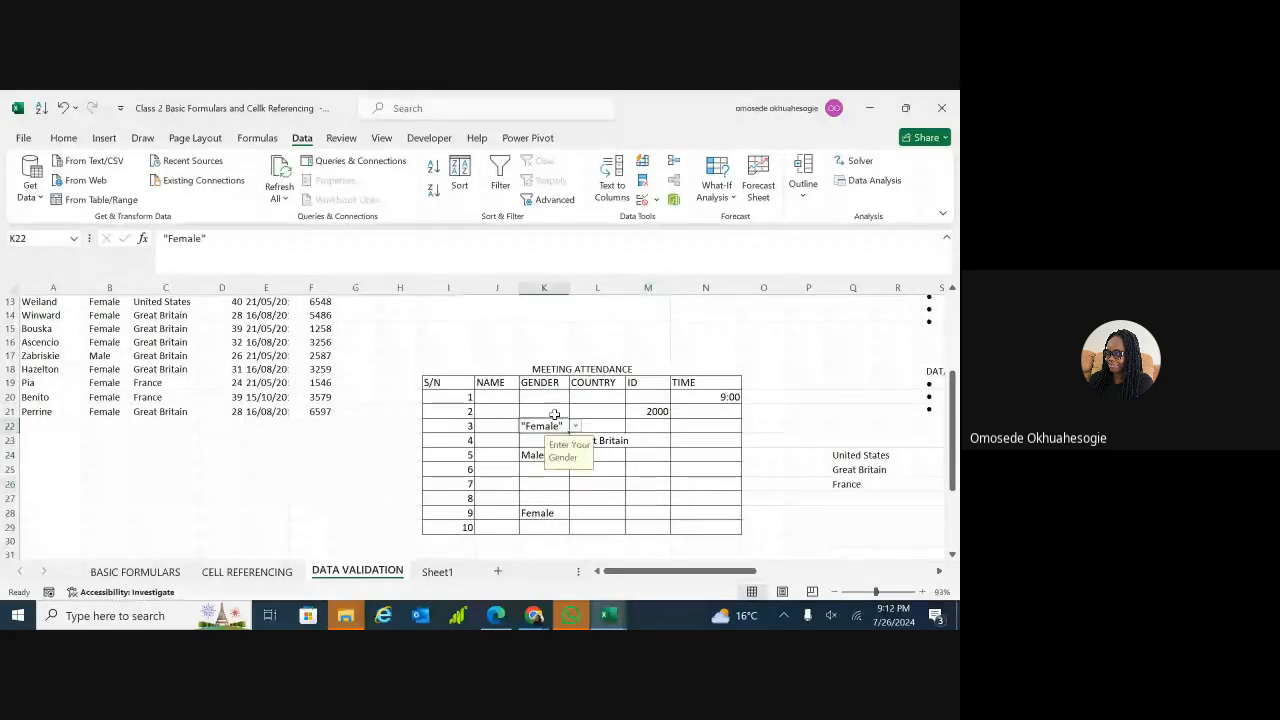
left_click(575, 427)
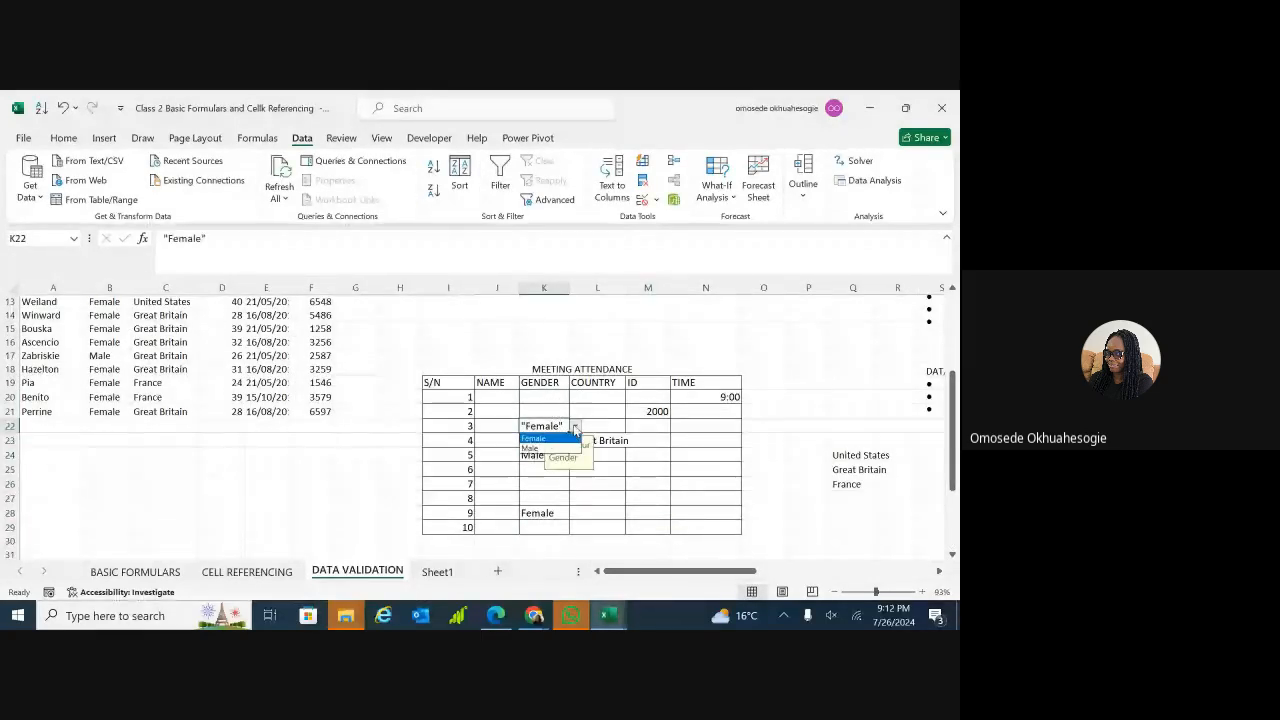
left_click(546, 441)
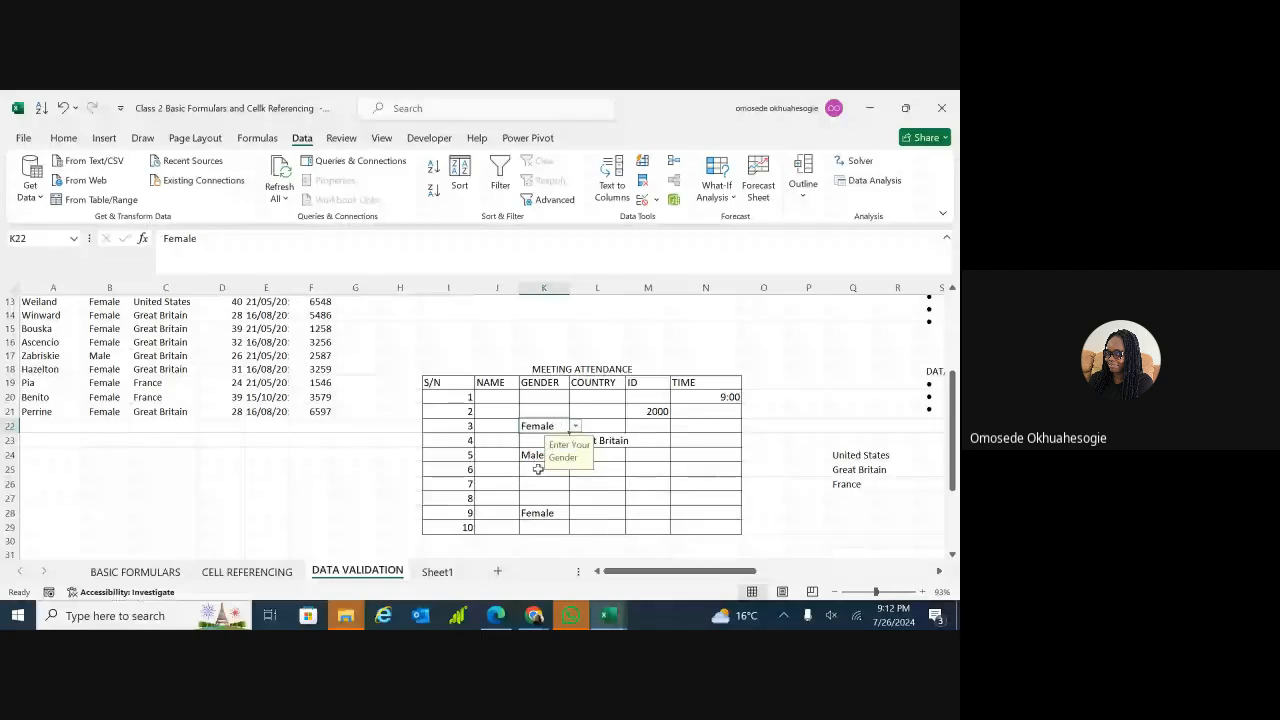
- Check the gender source entries on Sheet1 and go back to the DATA VALIDATION sheet
left_click(558, 465)
left_click_drag(555, 456, 465, 558)
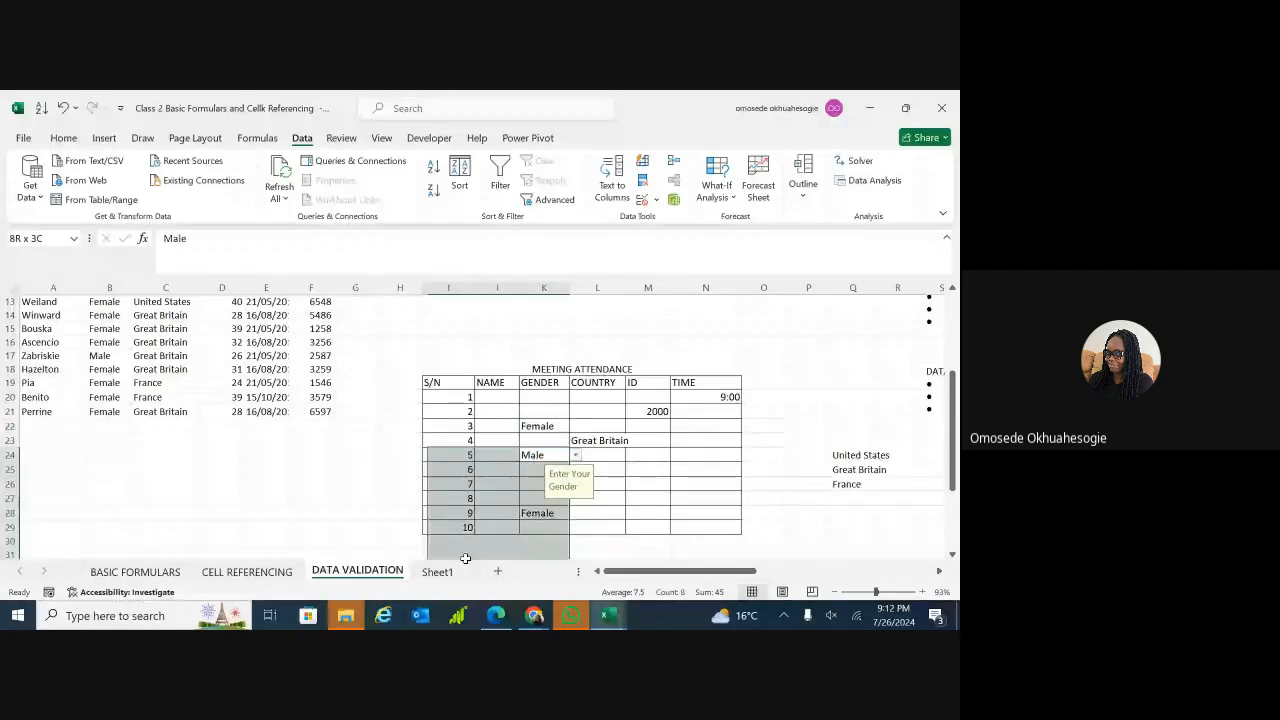
left_click(437, 571)
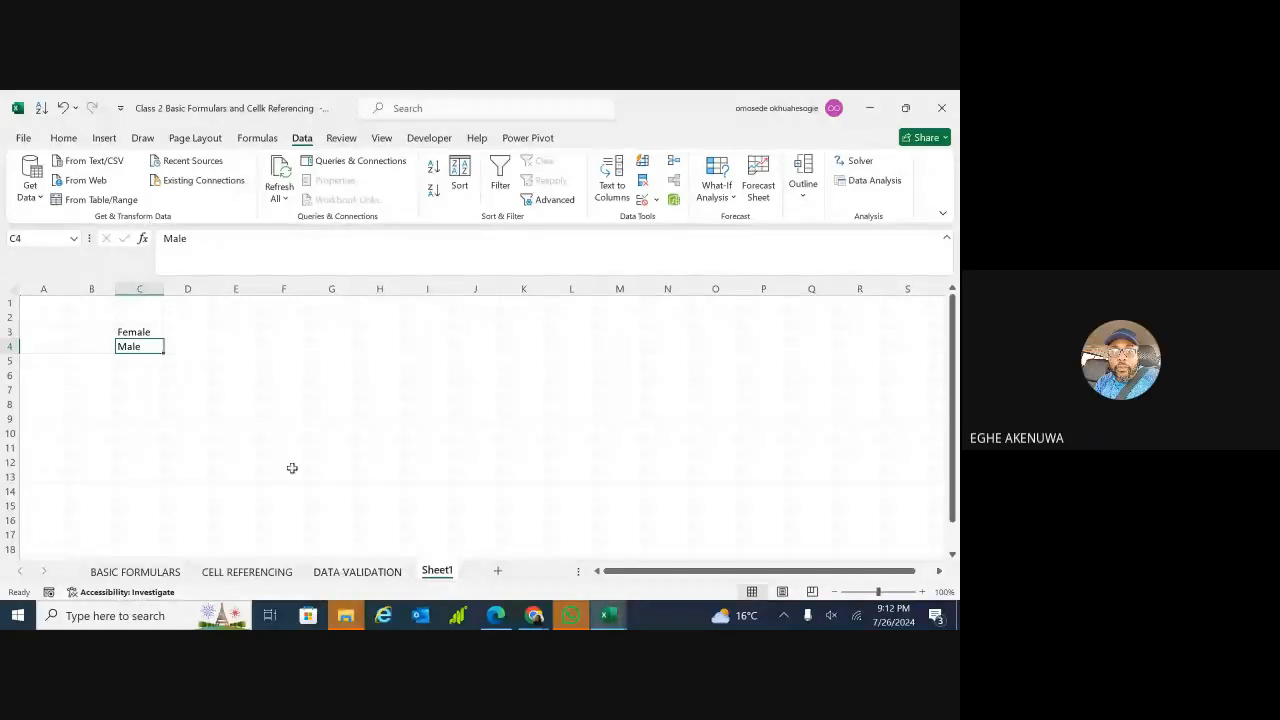
left_click(340, 577)
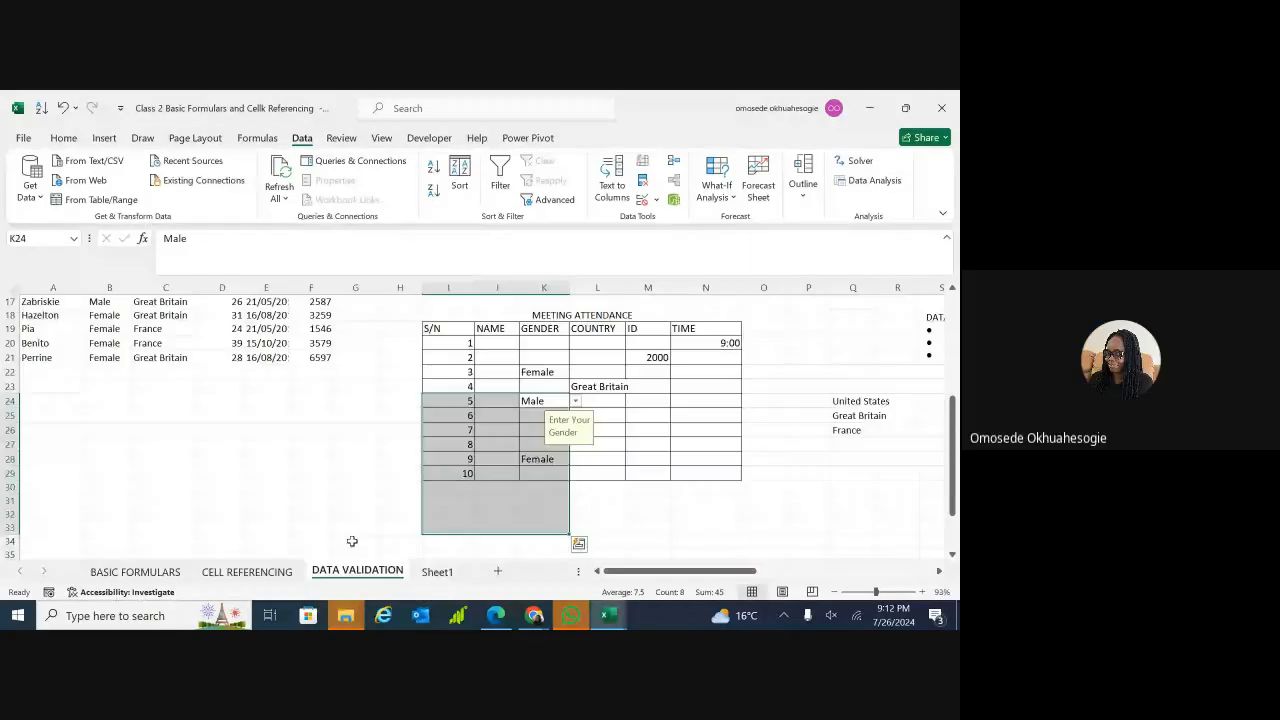
- Reopen the data validation of GENDER cells K20:K29 and delete the source reference down to the equals sign
left_click(355, 428)
left_click(542, 343)
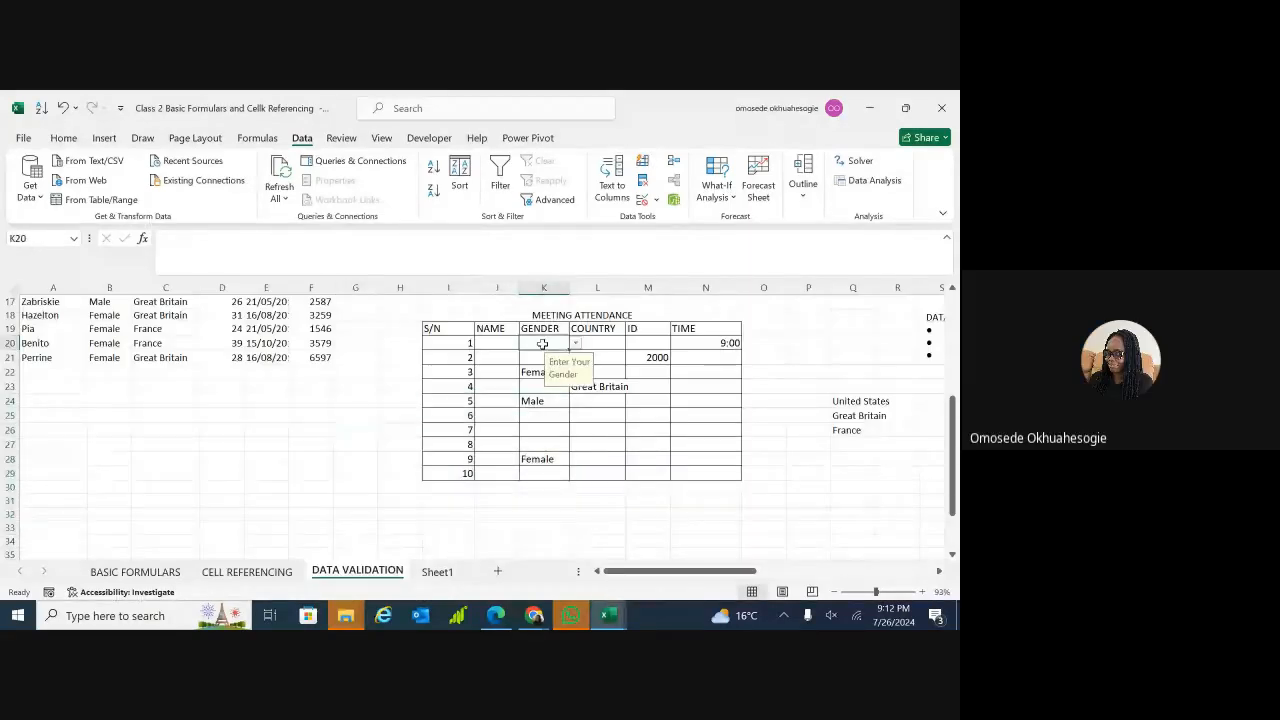
key("shift+Down")
key("shift+Down")
key("shift+Down")
key("shift+Down")
key("shift+Down")
key("shift+Down")
key("shift+Down")
key("shift+Down")
key("shift+Down")
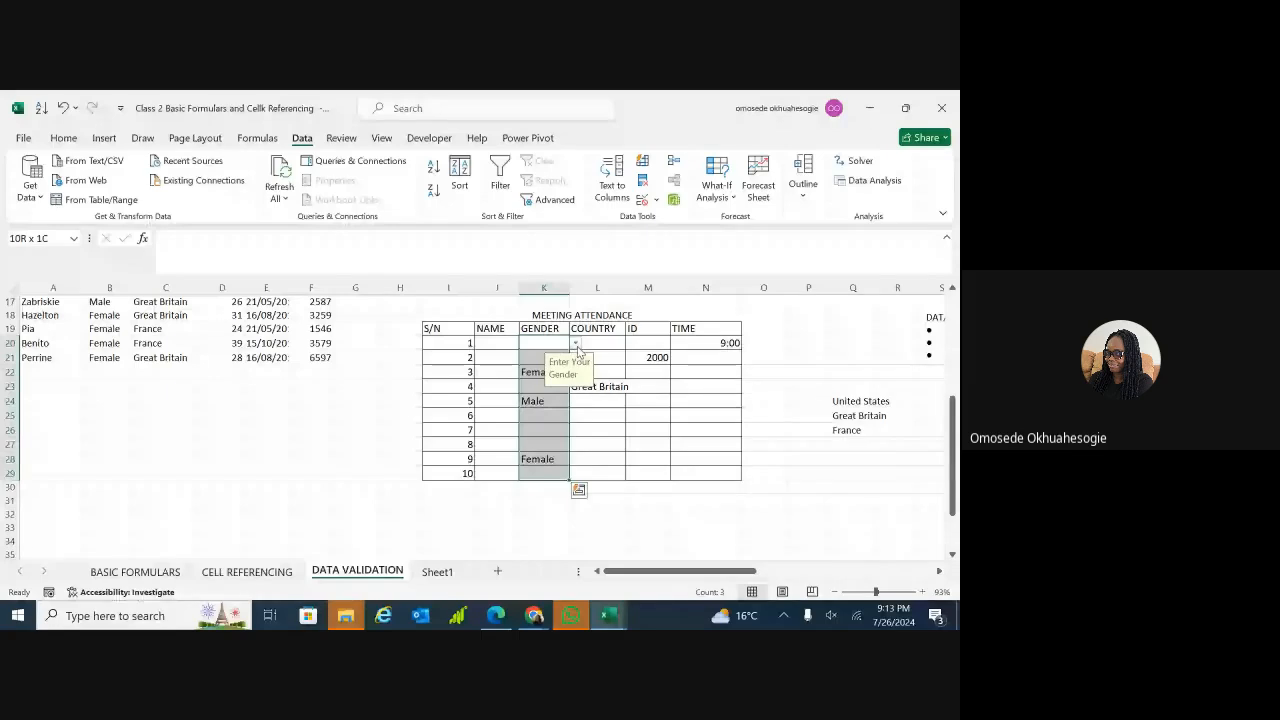
left_click(656, 199)
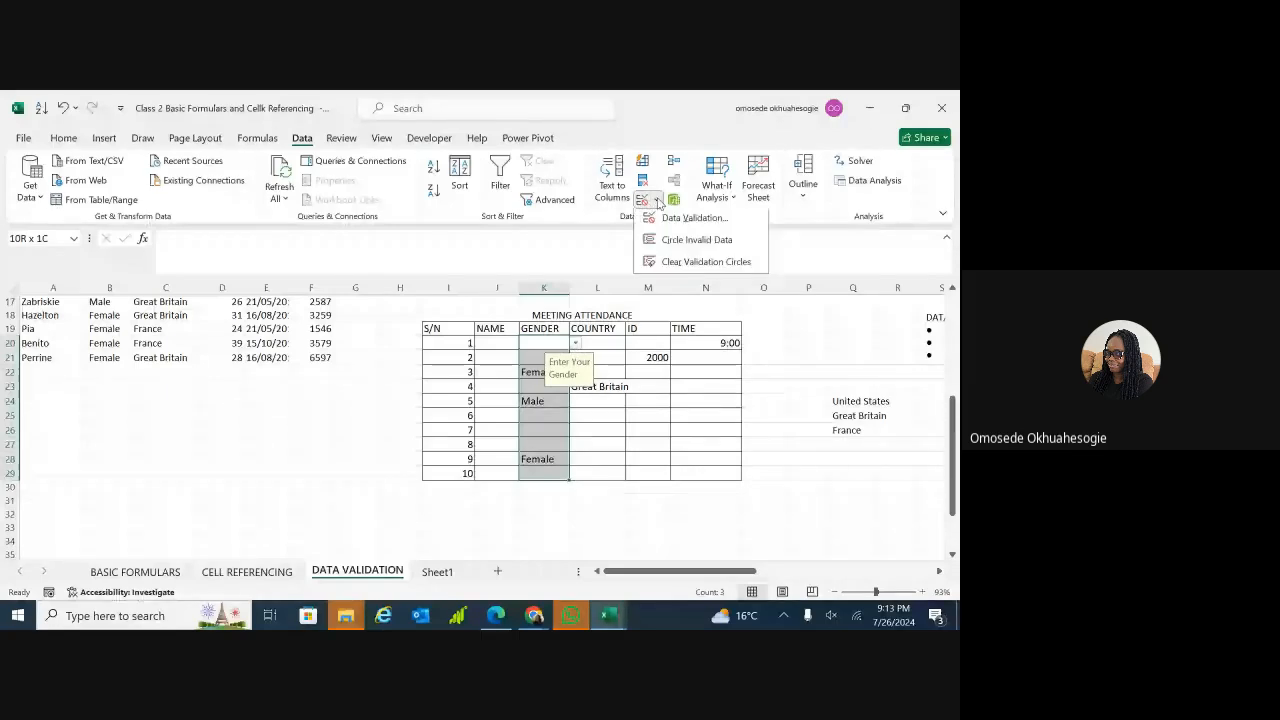
left_click(690, 221)
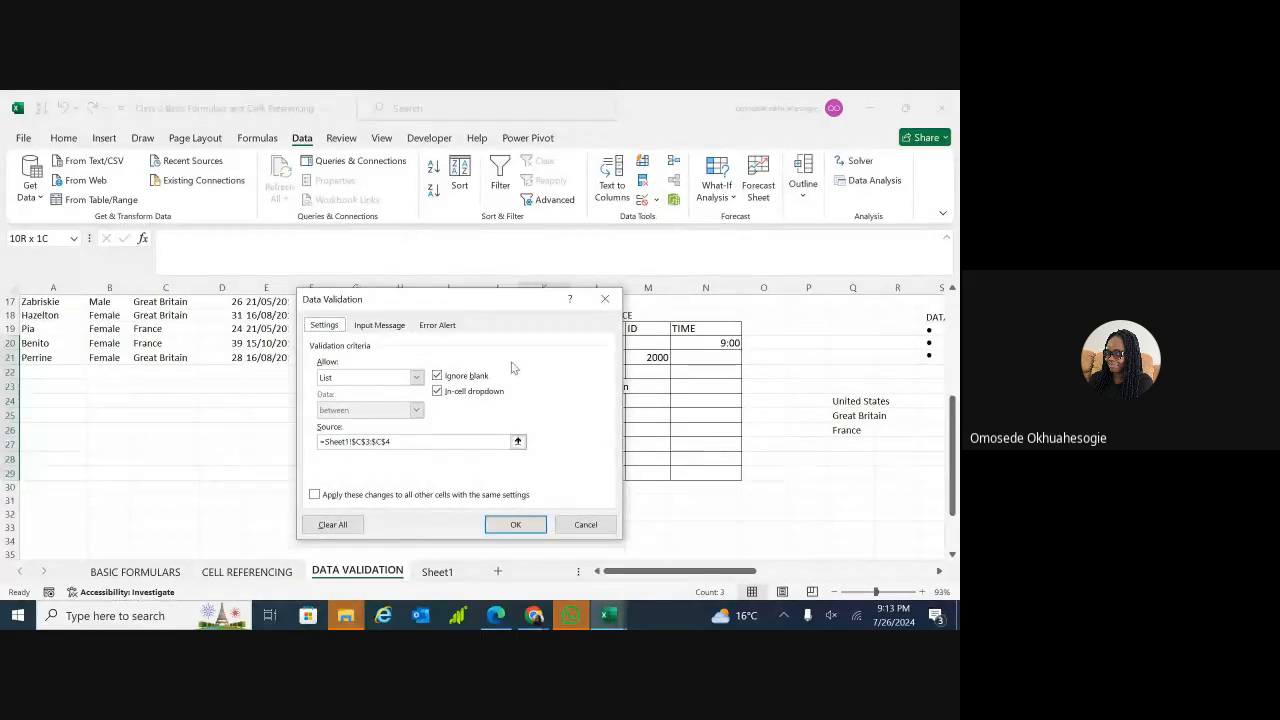
left_click(483, 442)
key("BackSpace")
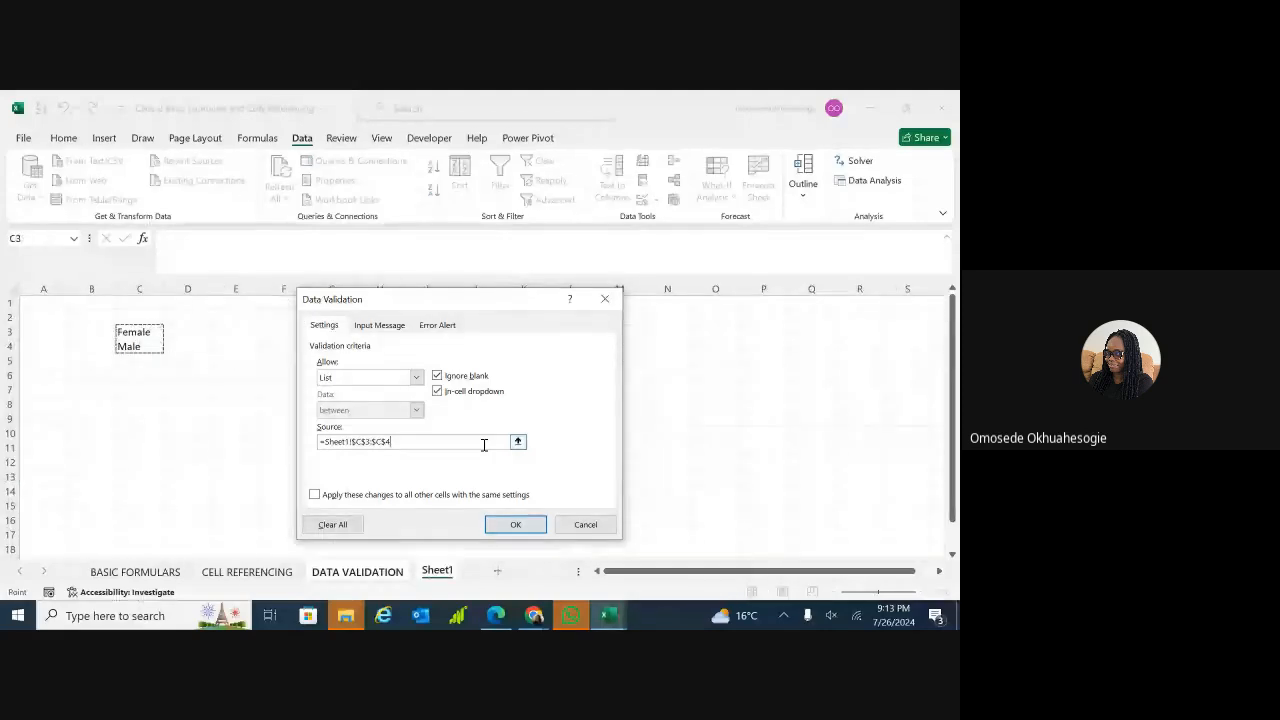
key("BackSpace")
key("BackSpace")
key("BackSpace")
key("BackSpace")
key("BackSpace")
key("BackSpace")
key("BackSpace")
key("BackSpace")
key("BackSpace")
key("BackSpace")
key("BackSpace")
key("BackSpace")
key("BackSpace")
key("BackSpace")
key("BackSpace")
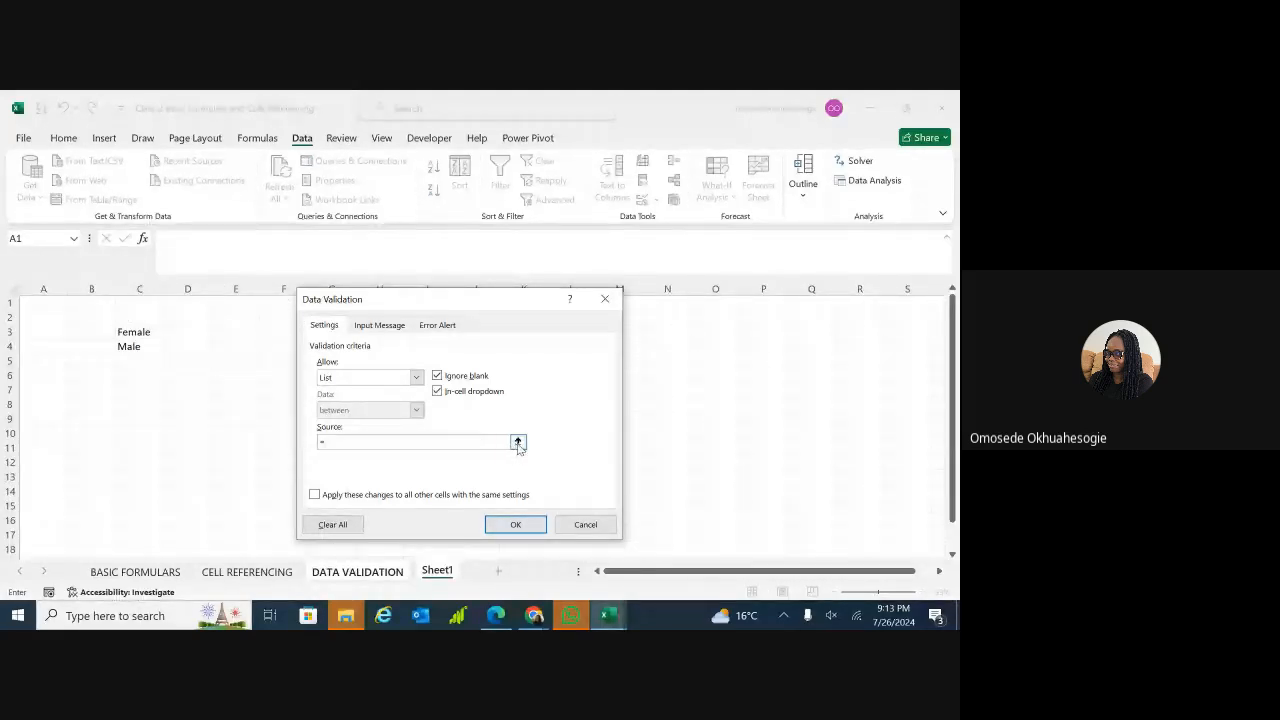
- Set the GENDER list source to the Female and Male entries, =Sheet1!$C$3:$C$4, and apply the validation
left_click(517, 441)
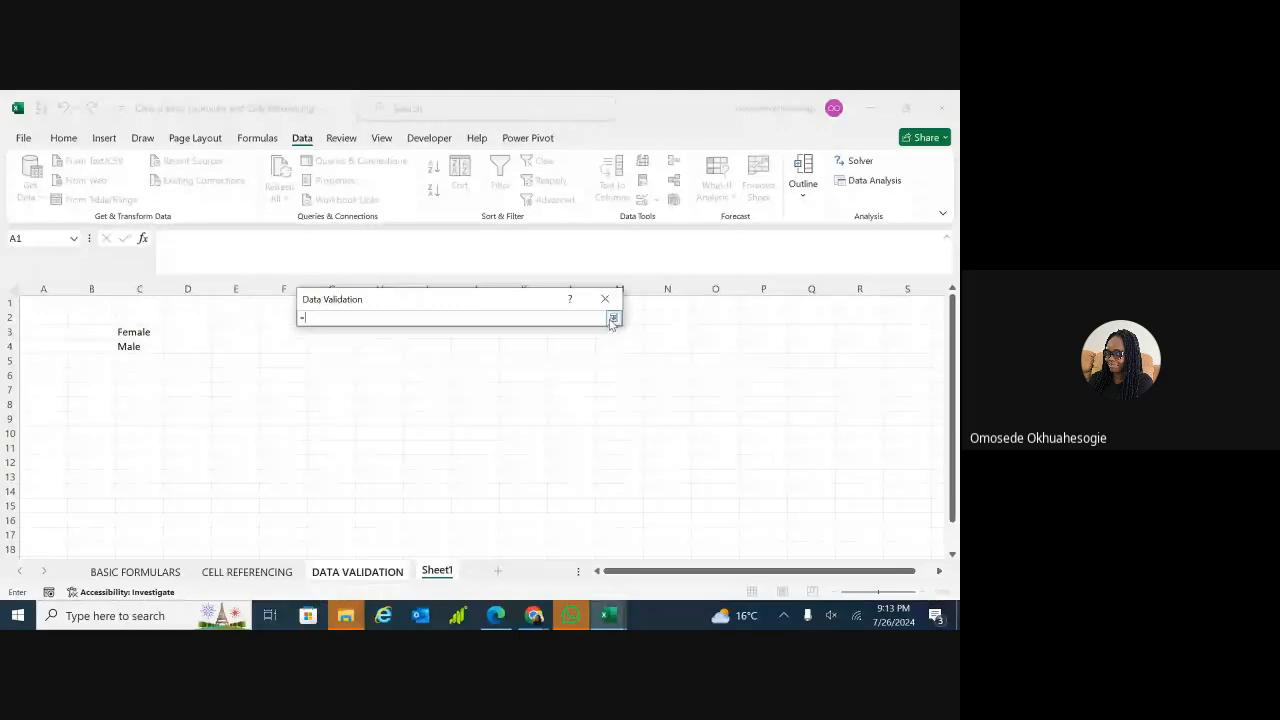
left_click(437, 571)
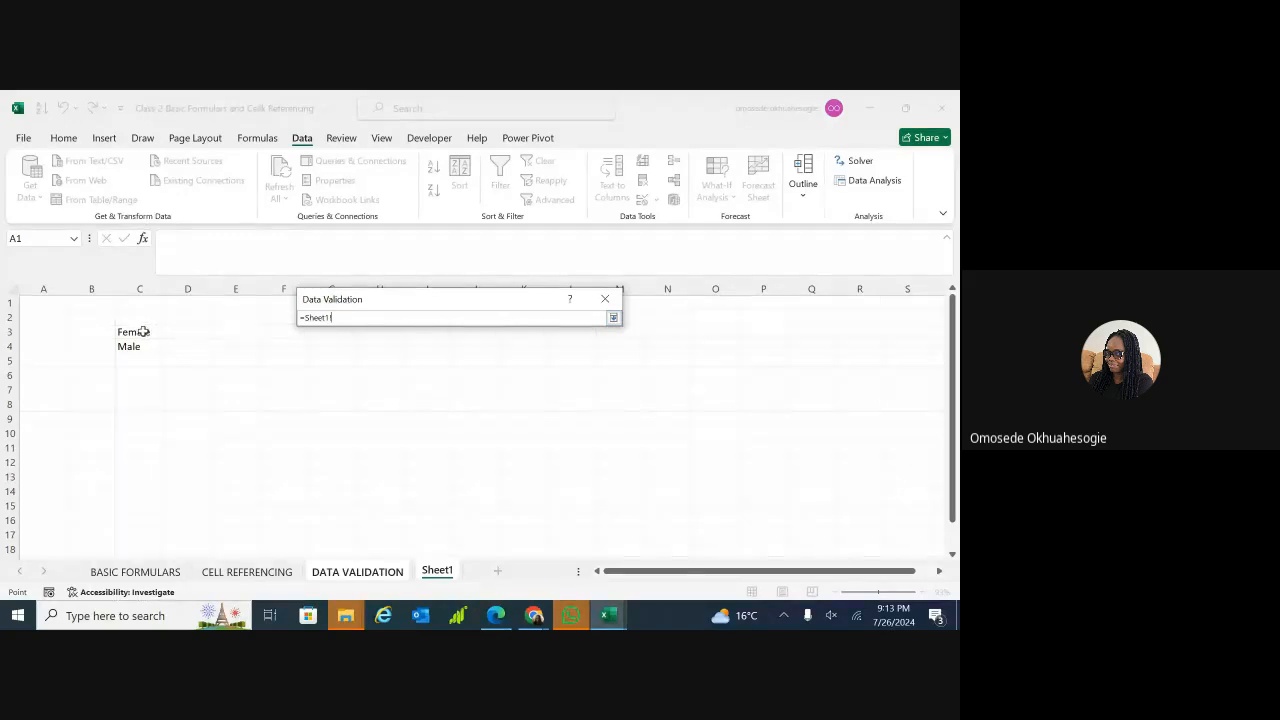
left_click_drag(140, 331, 145, 347)
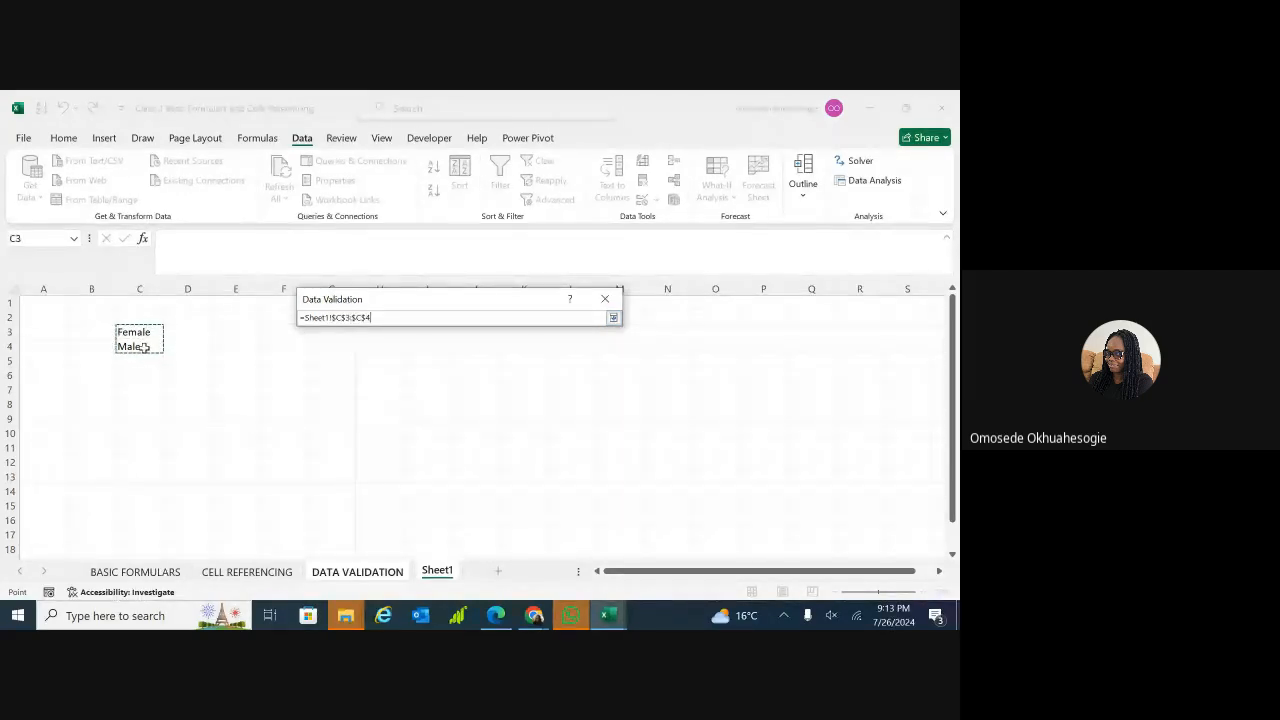
key("Return")
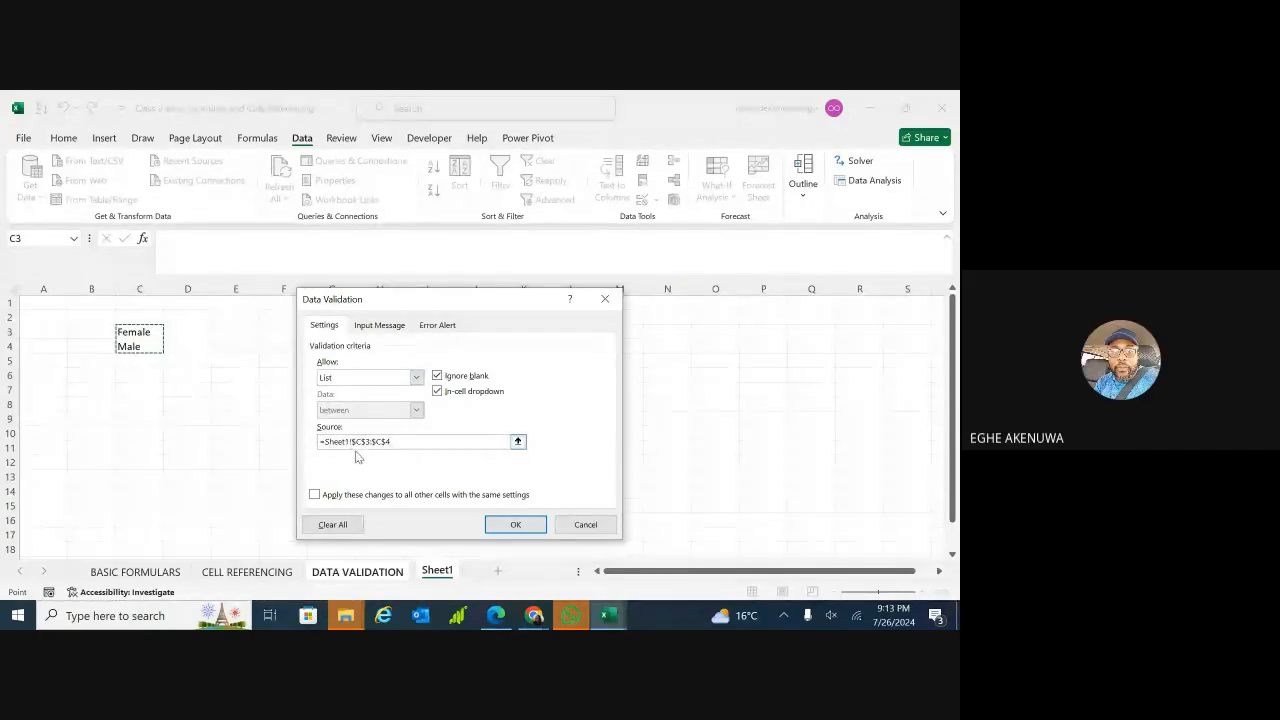
left_click(531, 530)
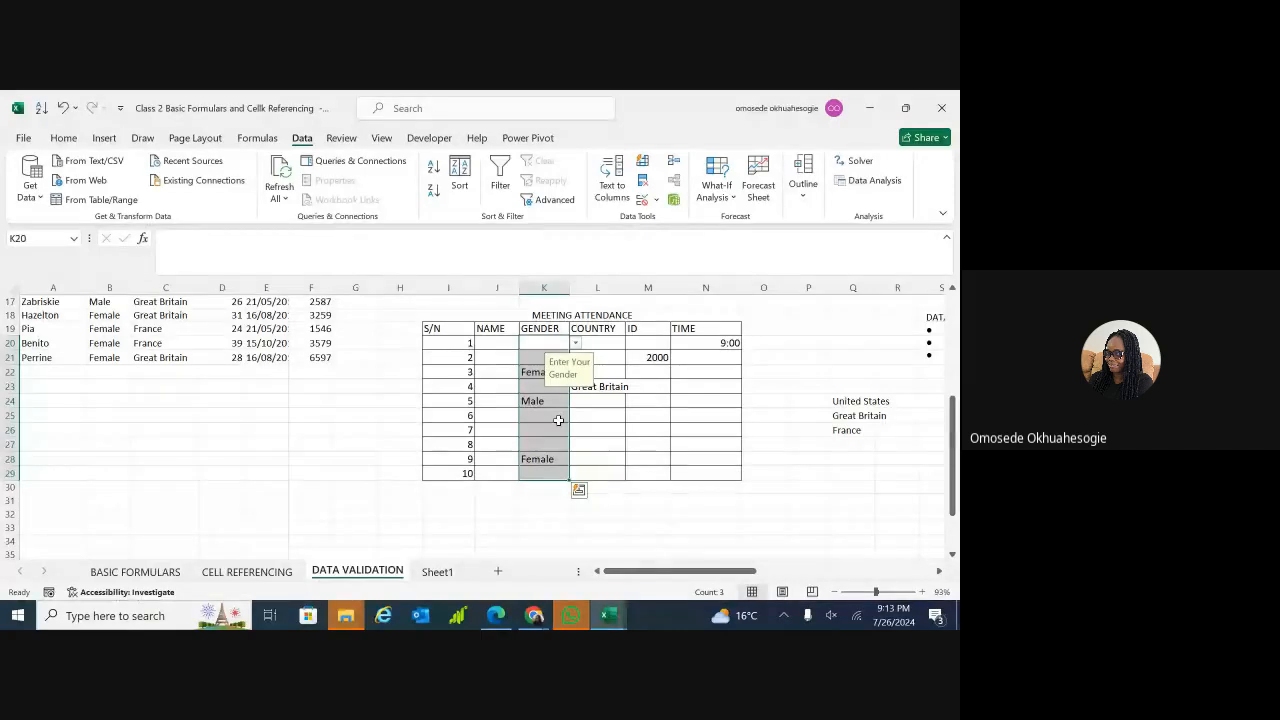
- Switch to the Class 3 sorting, filtering workbook and select the empty cell U10 on the DATA MANAGEMENT sheet
mouse_move(608, 615)
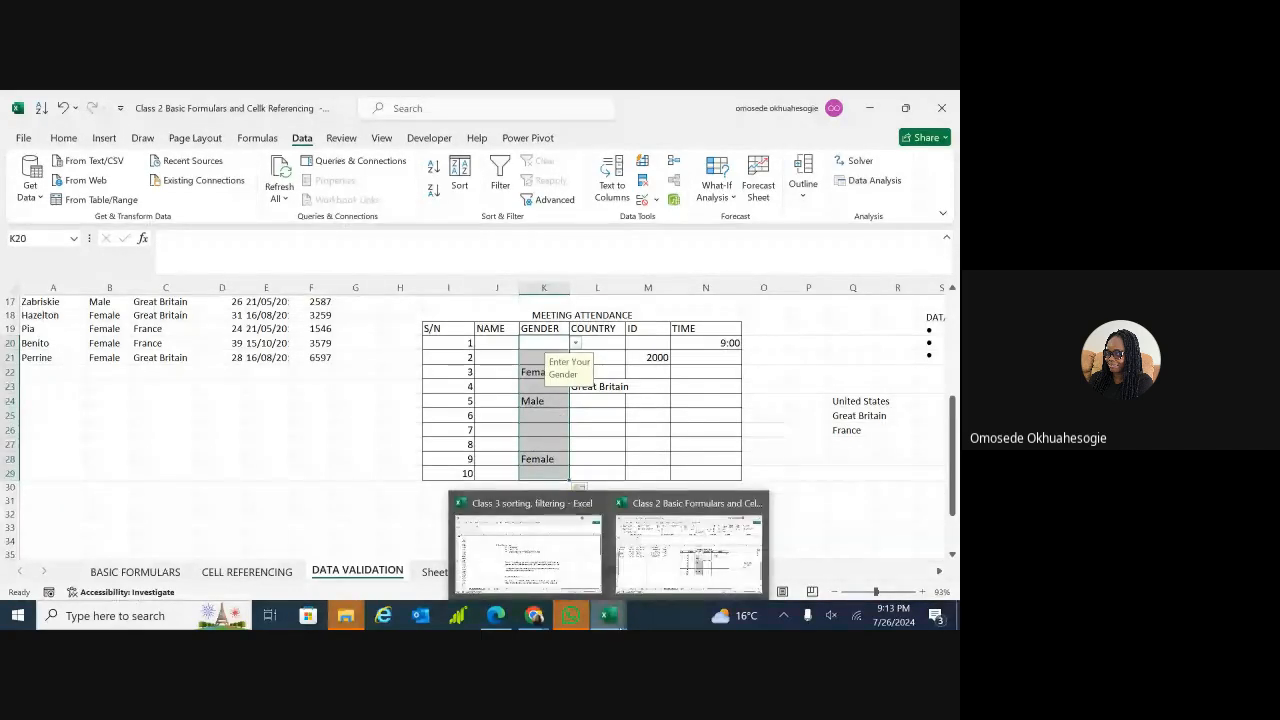
left_click(538, 543)
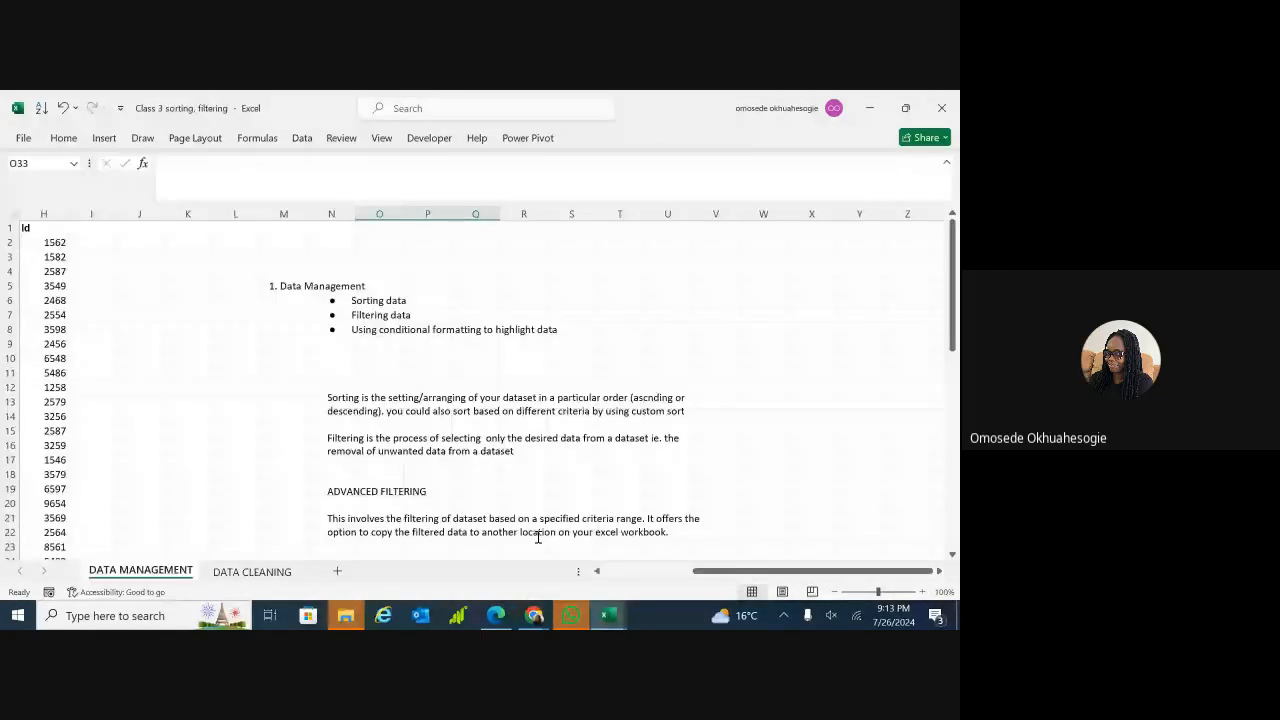
left_click(664, 384)
left_click(667, 357)
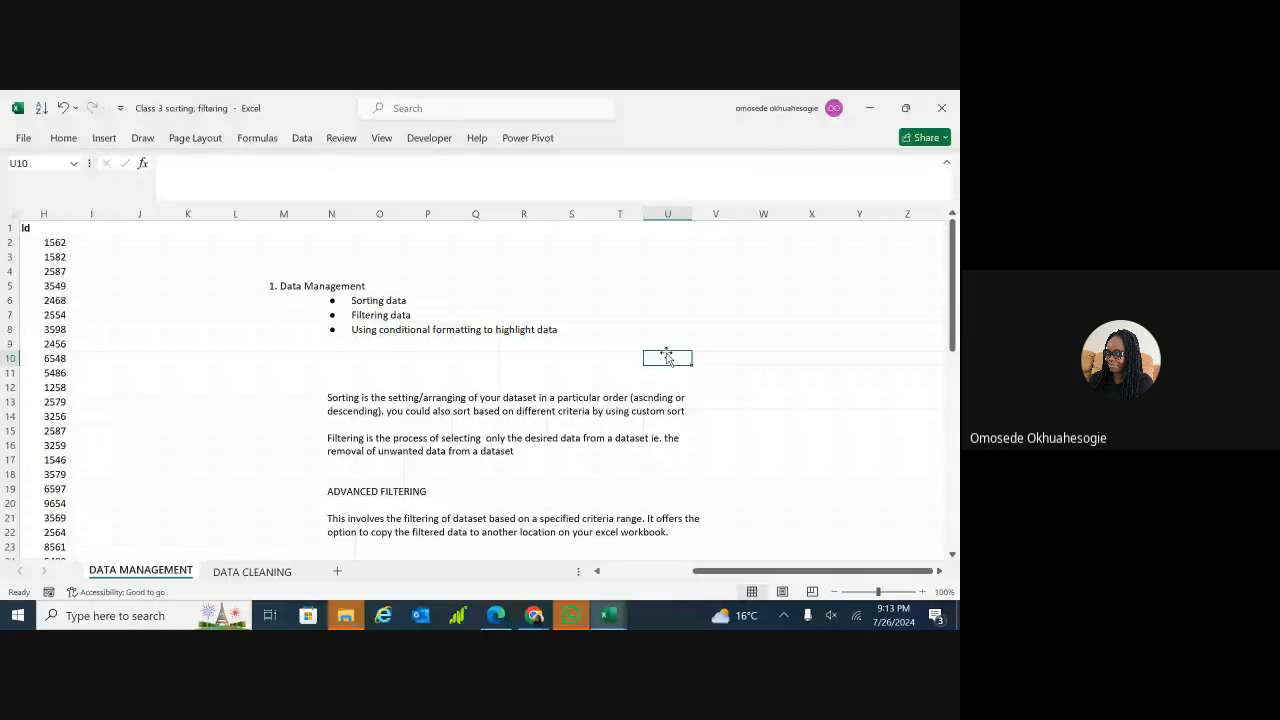
- Read the DATA MANAGEMENT notes on sorting, filtering, advanced filtering and conditional formatting
scroll(667, 357, "down", 1)
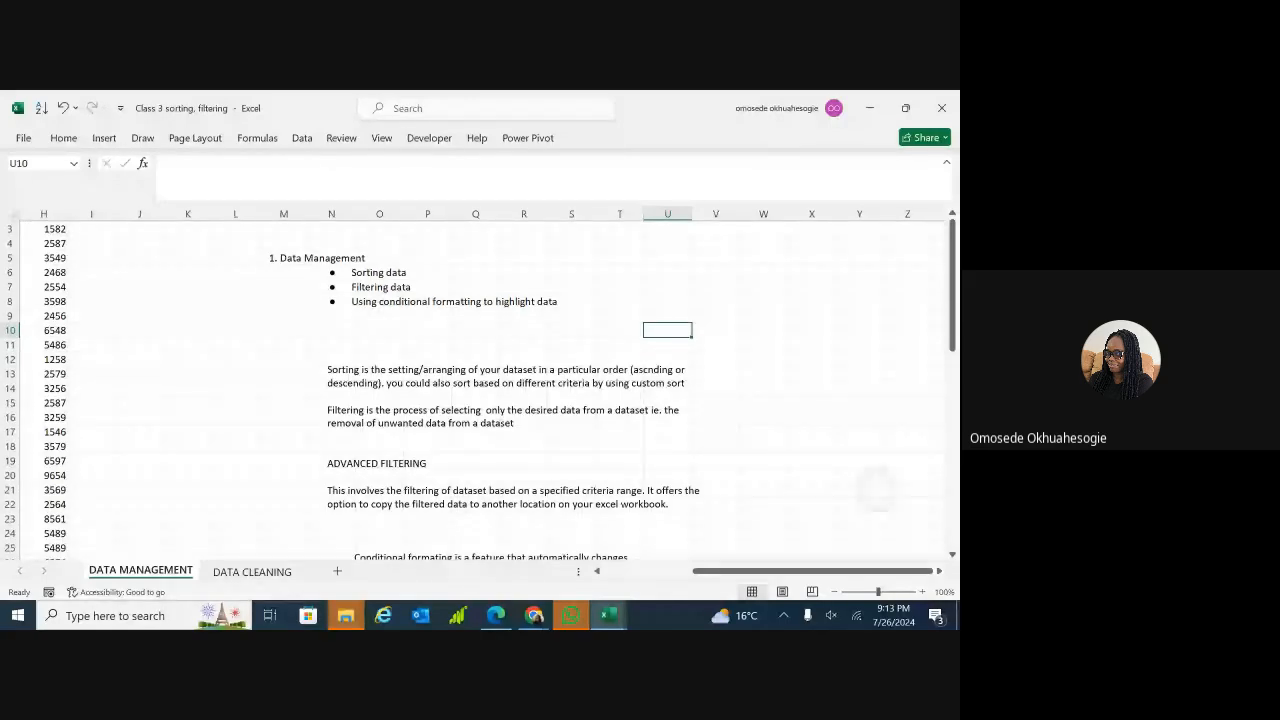
scroll(478, 390, "up", 1)
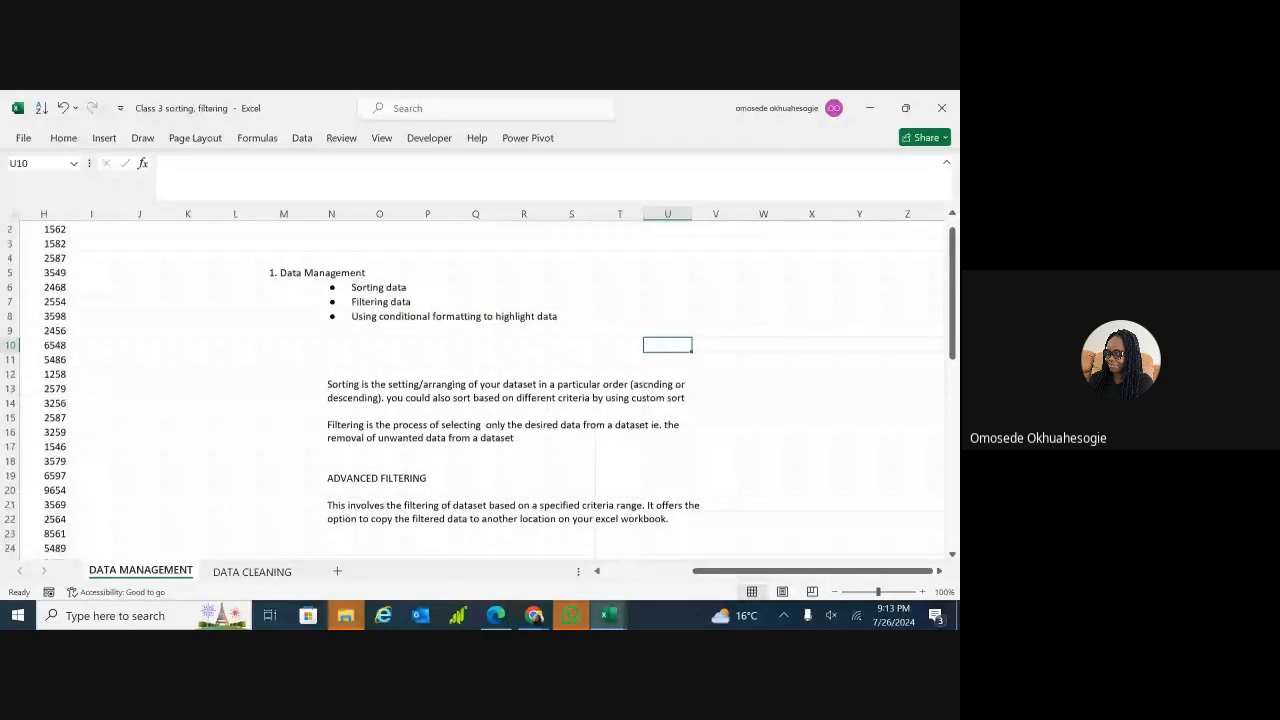
scroll(478, 390, "down", 1)
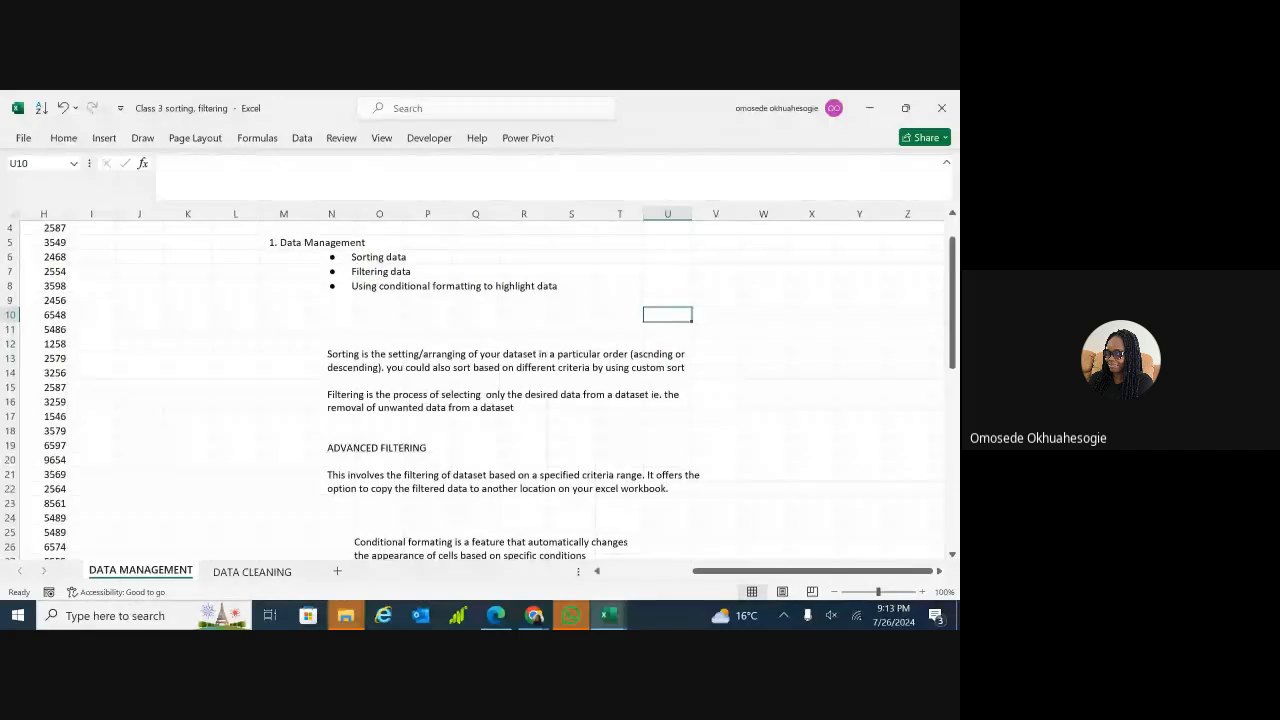
scroll(478, 390, "down", 1)
scroll(478, 390, "down", 1)
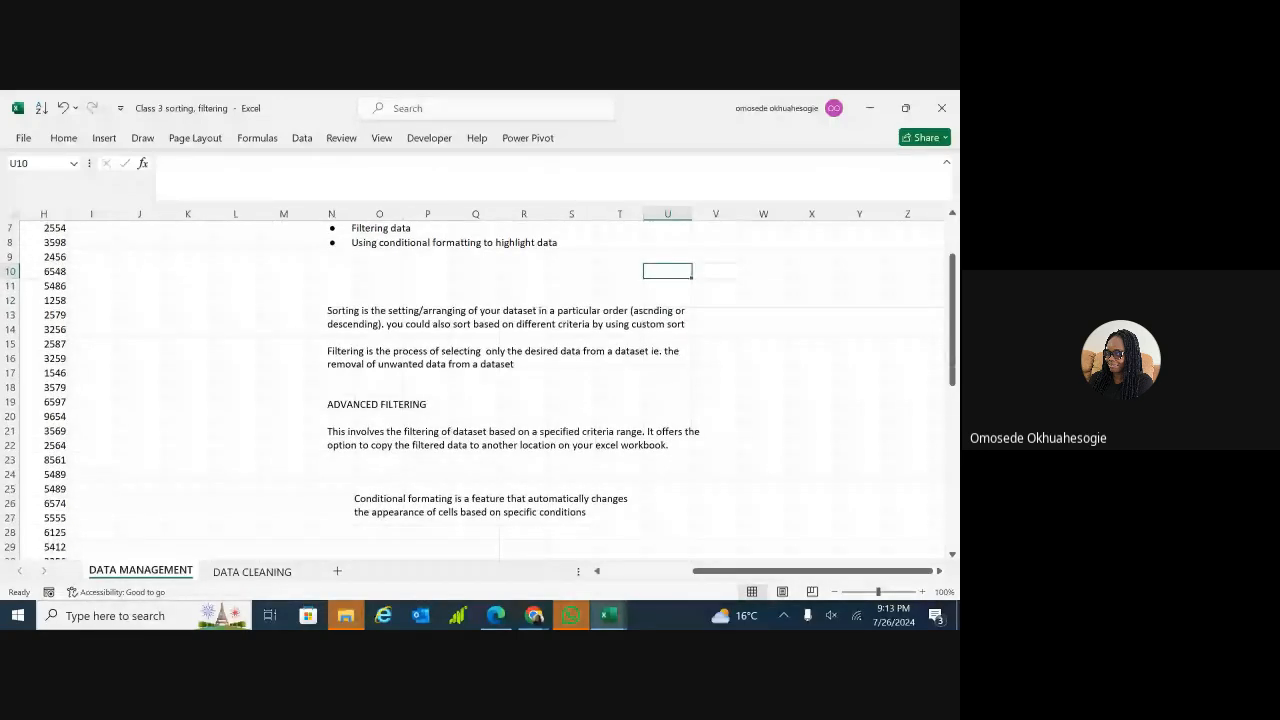
scroll(478, 390, "down", 1)
scroll(478, 390, "up", 1)
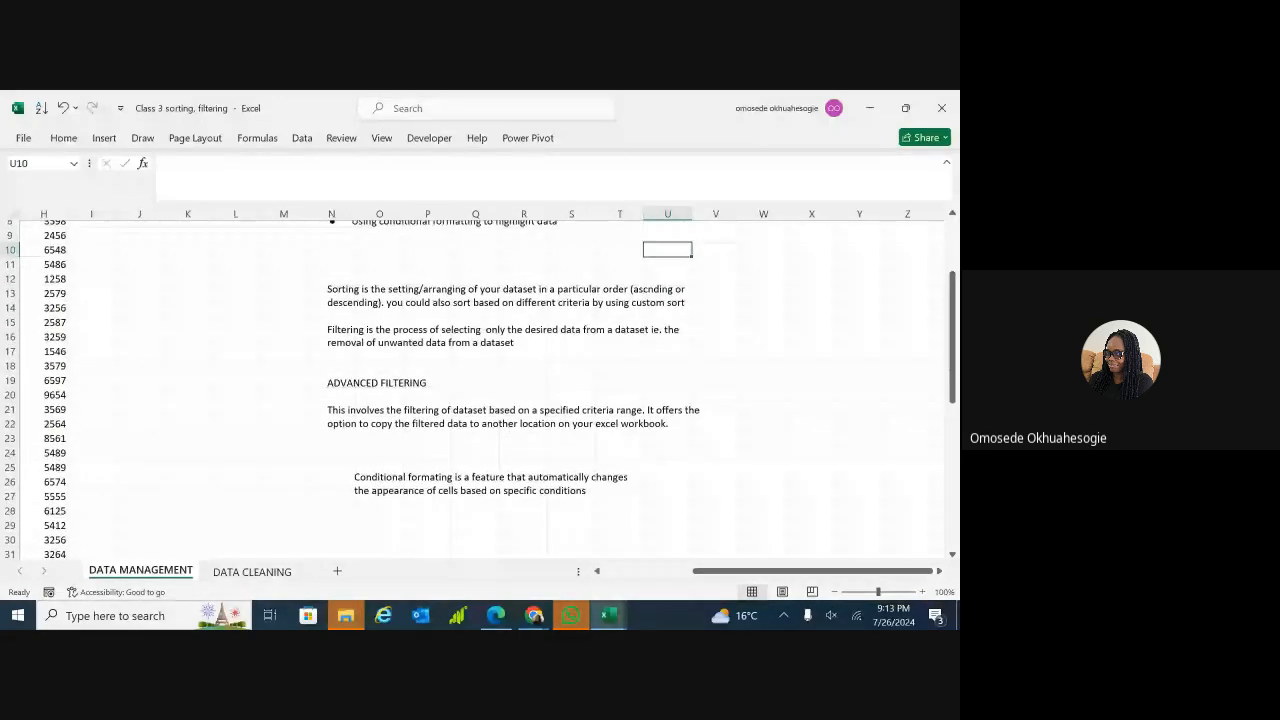
scroll(478, 390, "up", 1)
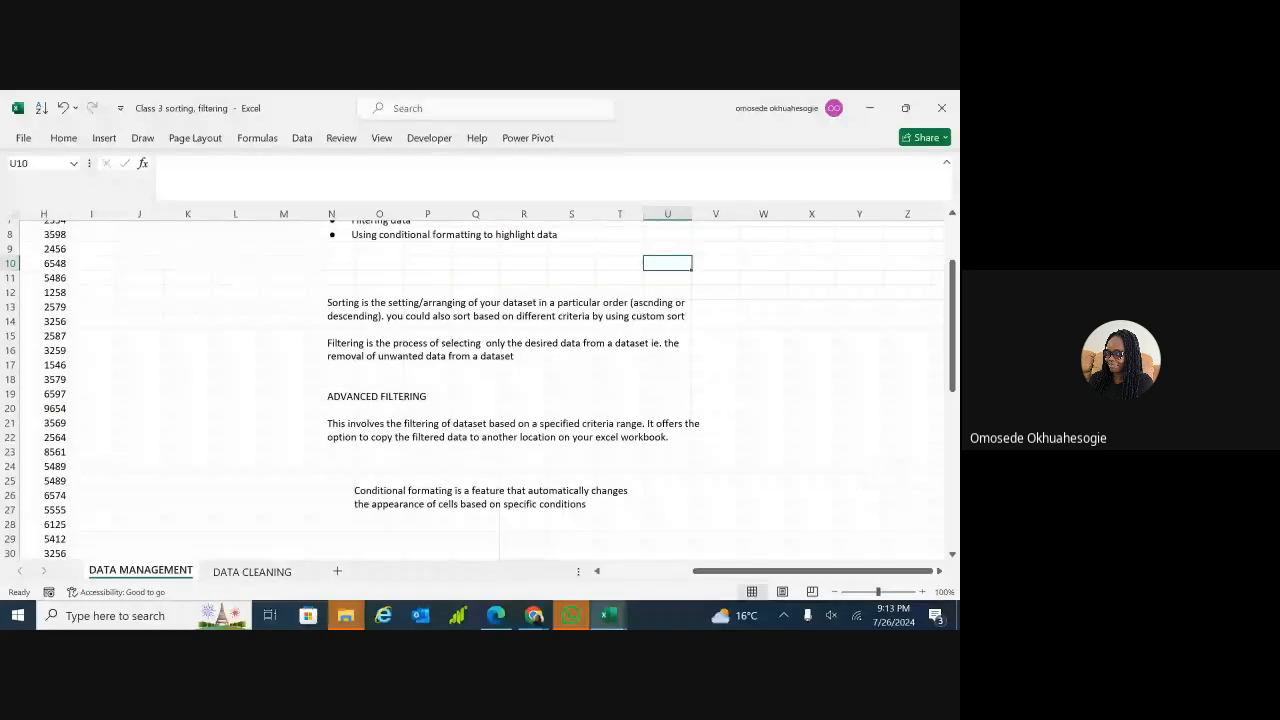
scroll(478, 390, "right", 1)
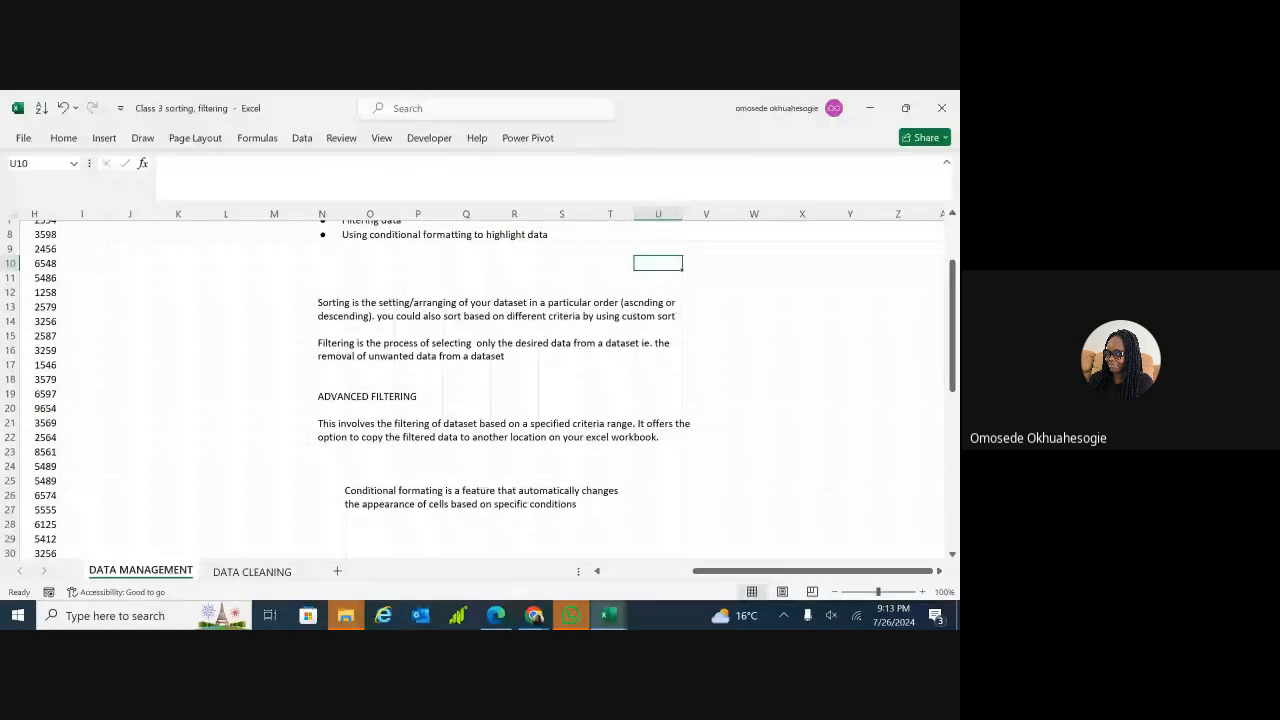
scroll(474, 390, "down", 1)
scroll(474, 390, "left", 1)
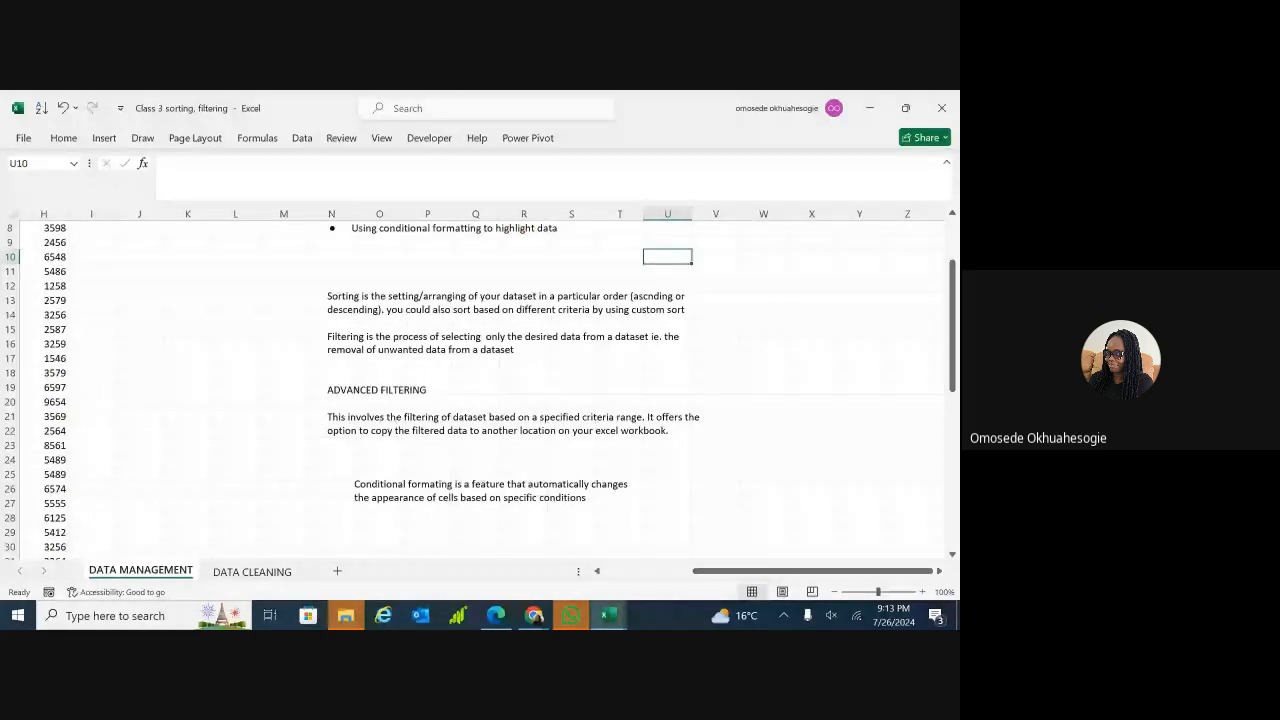
scroll(478, 390, "down", 1)
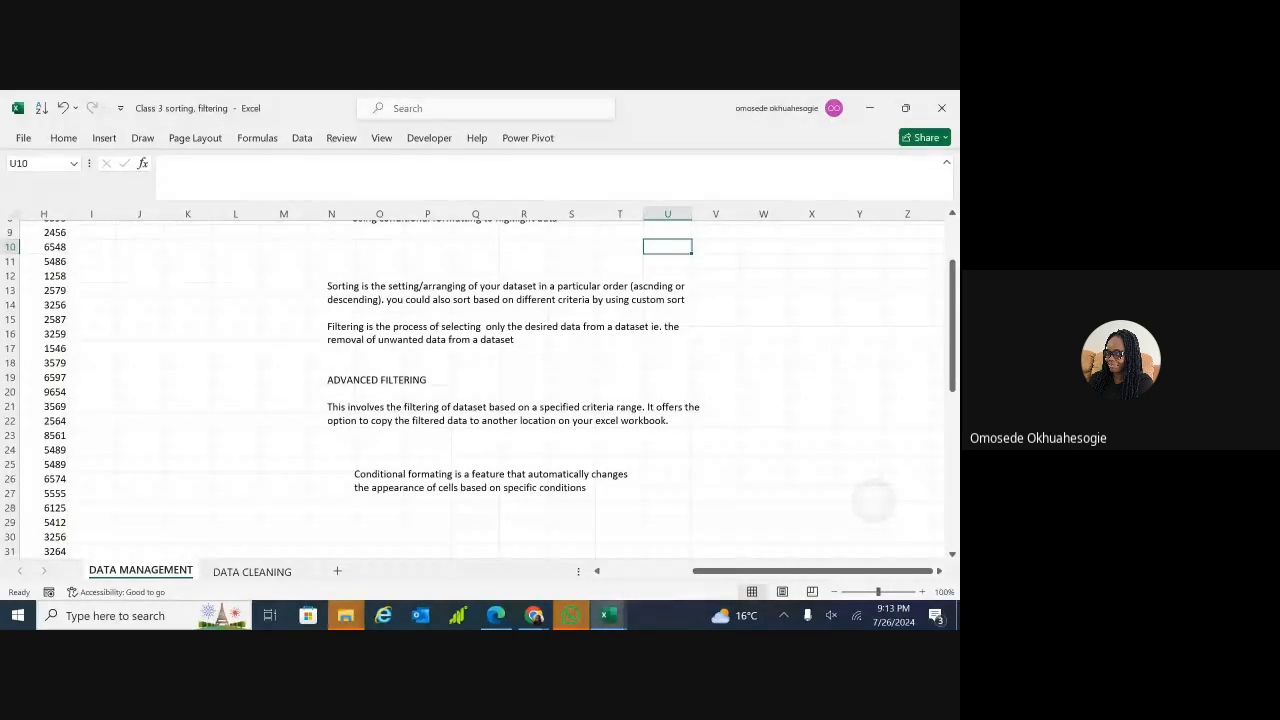
scroll(478, 390, "down", 1)
scroll(478, 390, "down", 1)
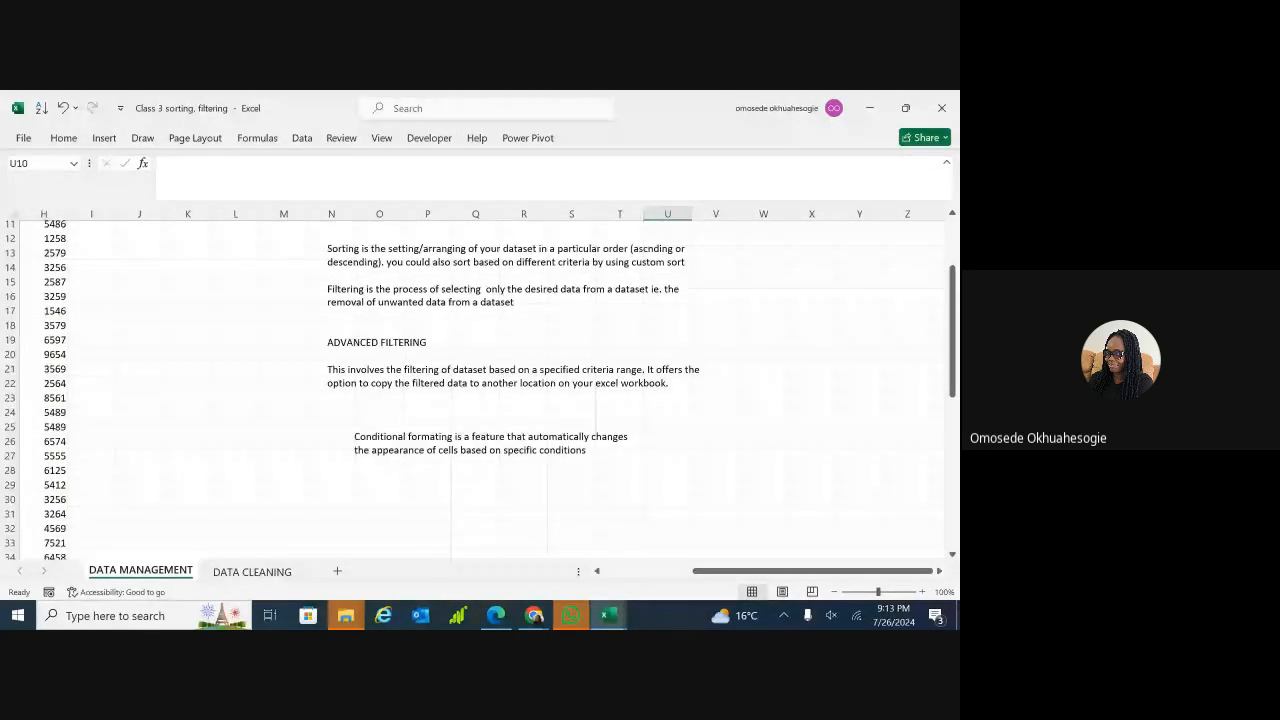
scroll(478, 390, "down", 2)
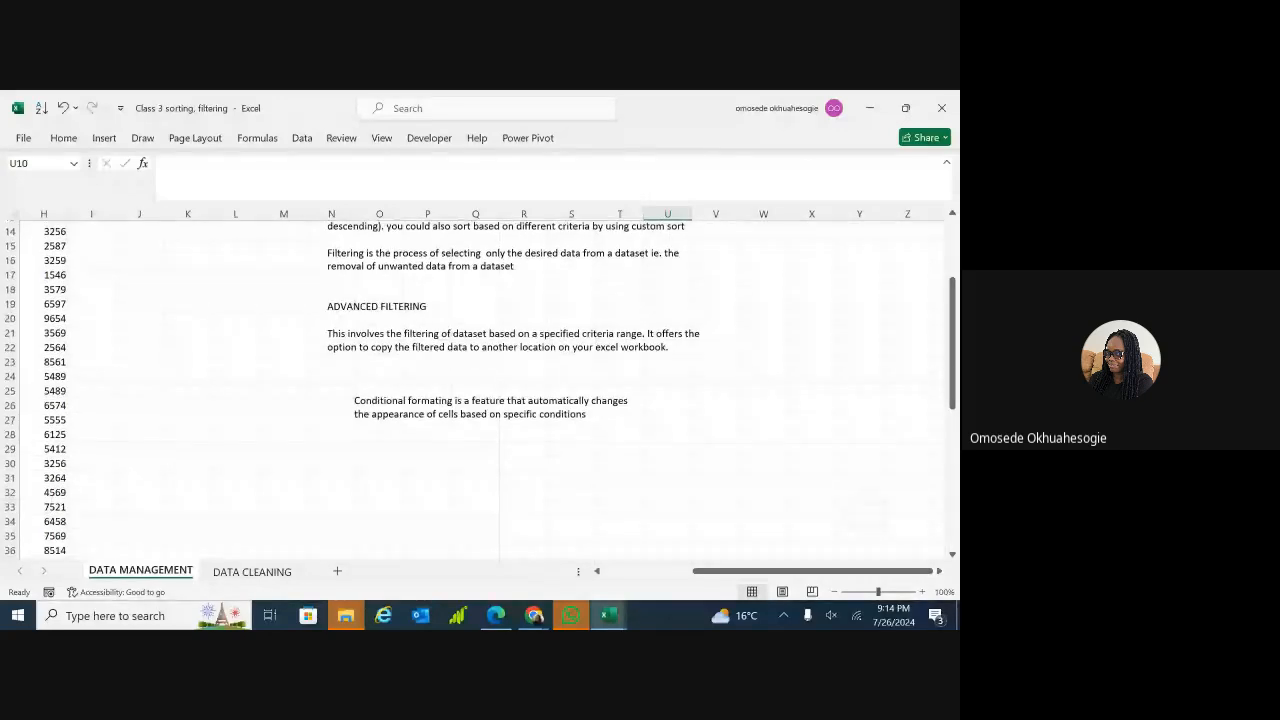
scroll(478, 390, "up", 1)
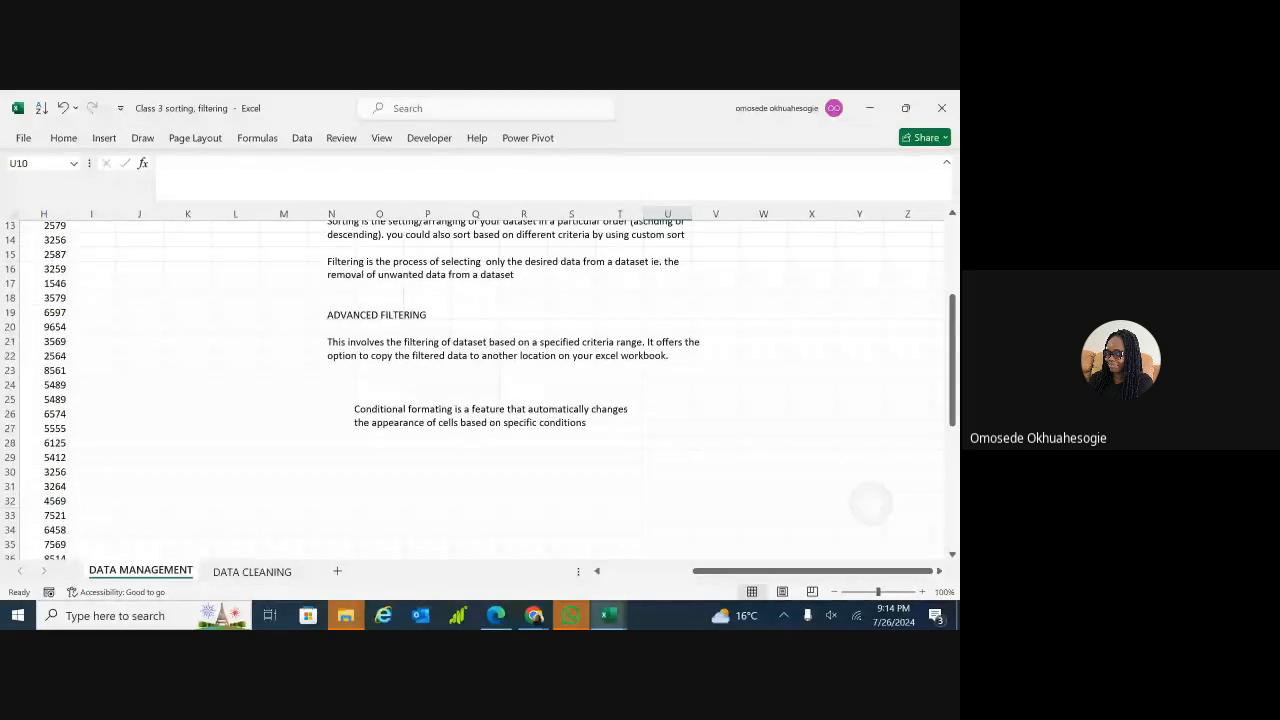
scroll(478, 390, "up", 1)
scroll(478, 390, "up", 1)
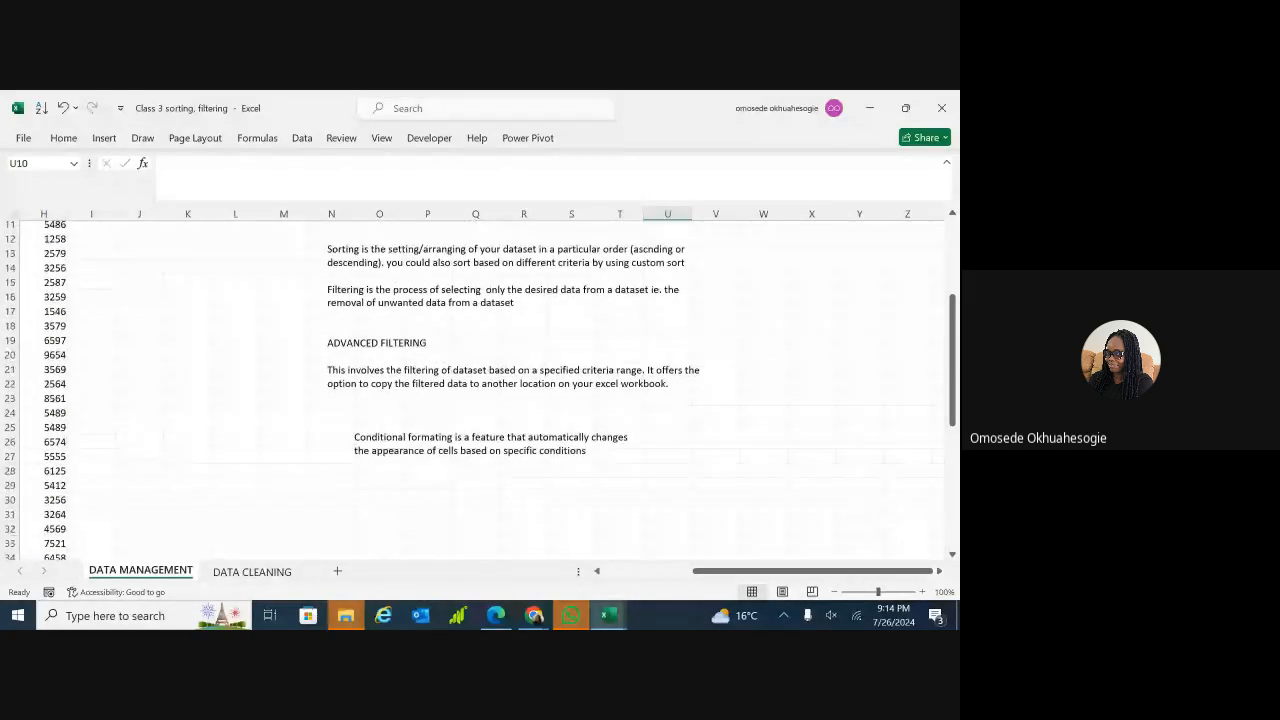
scroll(478, 390, "up", 1)
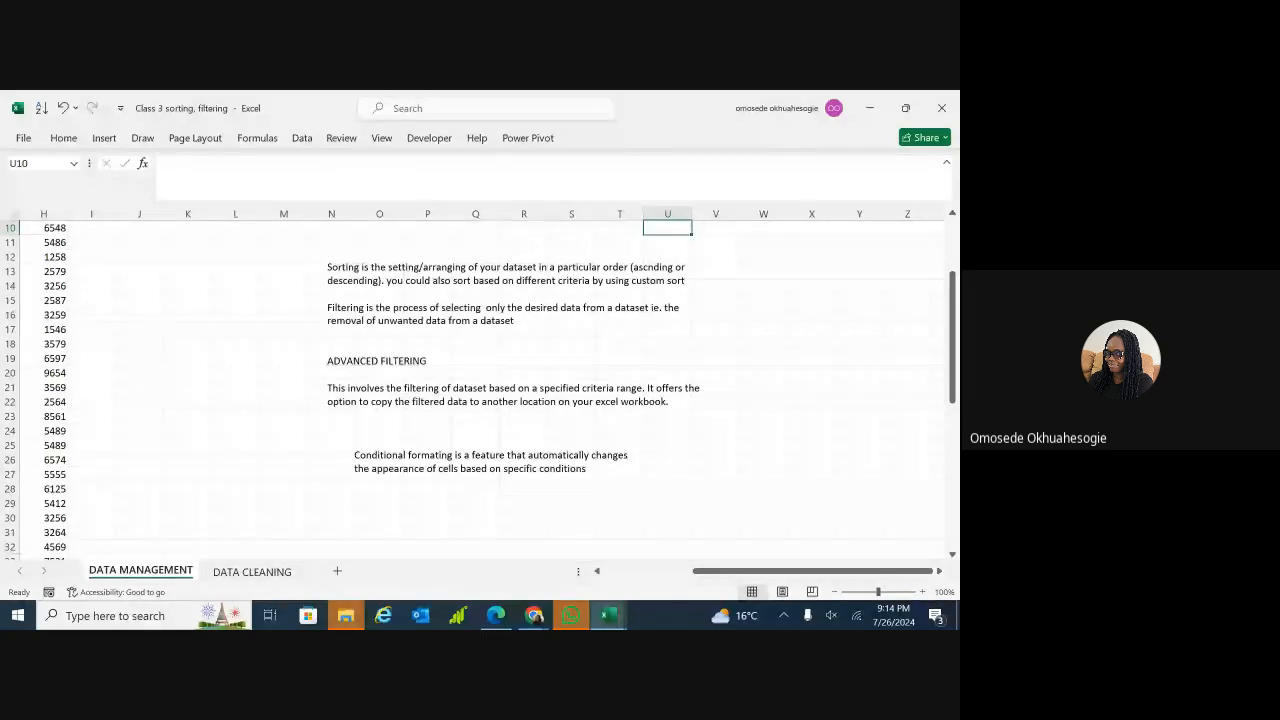
scroll(478, 390, "down", 1)
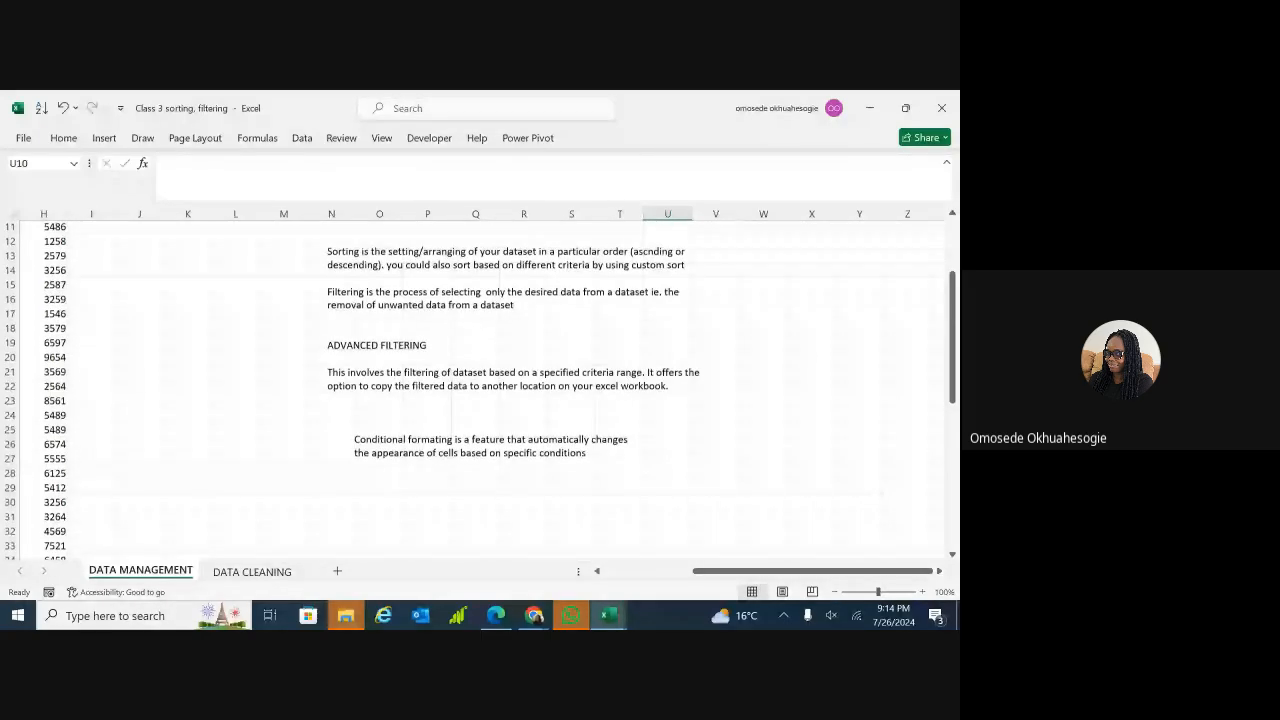
scroll(478, 390, "down", 1)
scroll(478, 390, "down", 1)
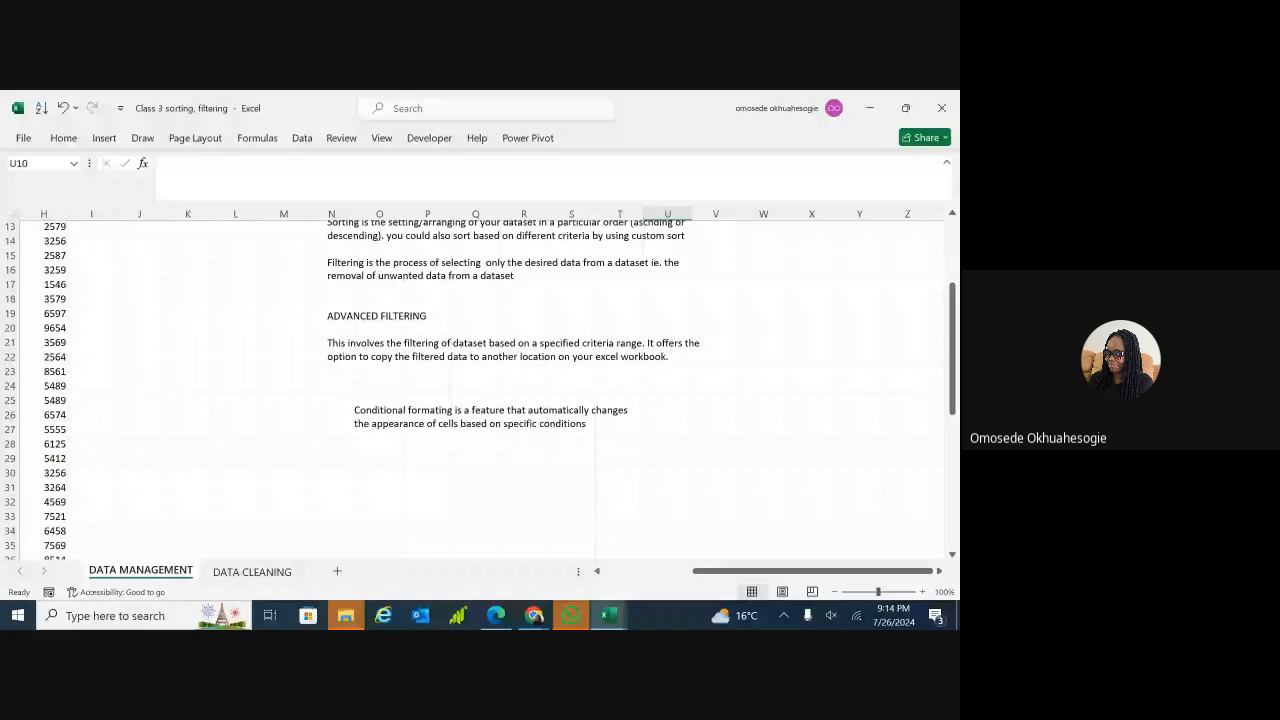
scroll(478, 390, "down", 2)
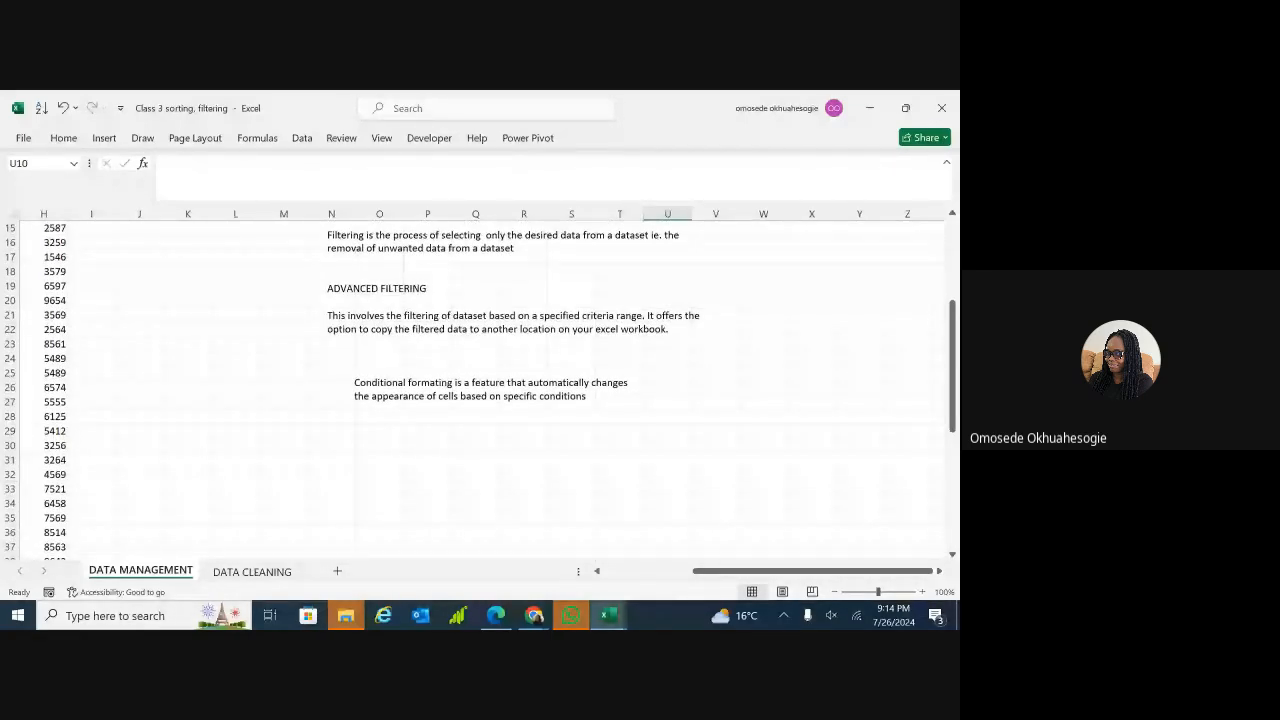
scroll(478, 390, "down", 1)
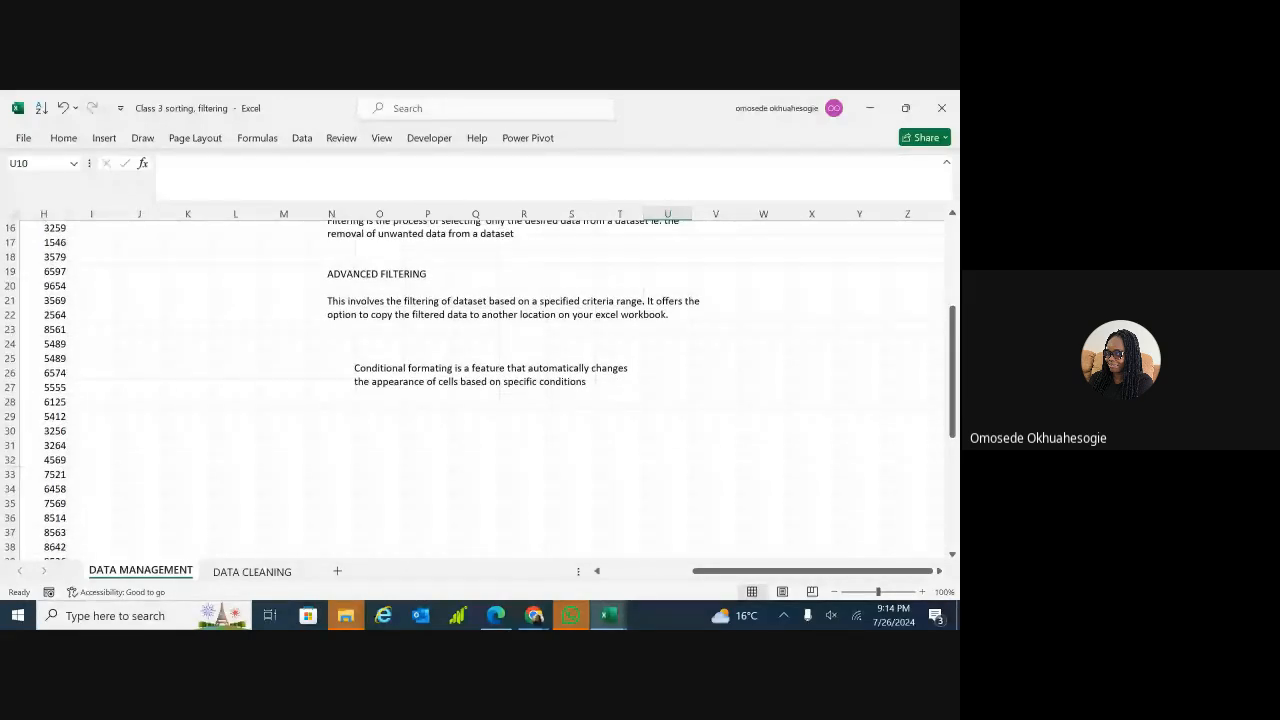
scroll(480, 390, "up", 1)
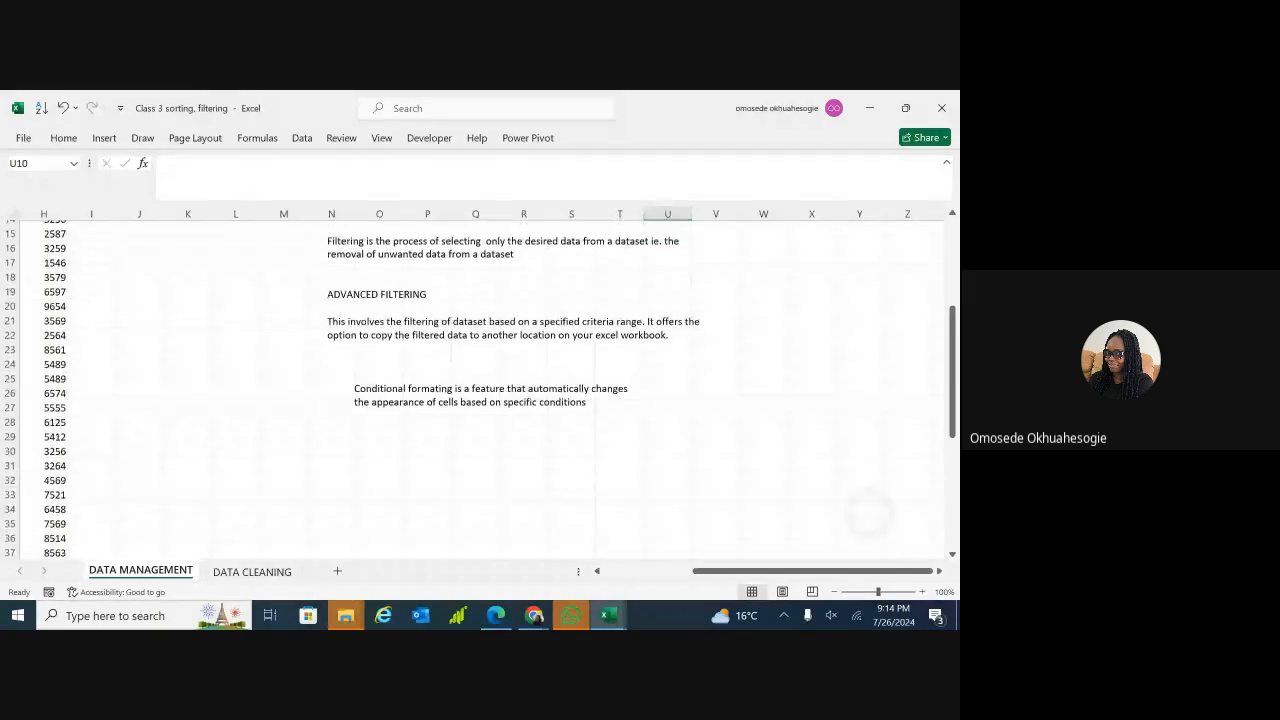
scroll(480, 390, "up", 1)
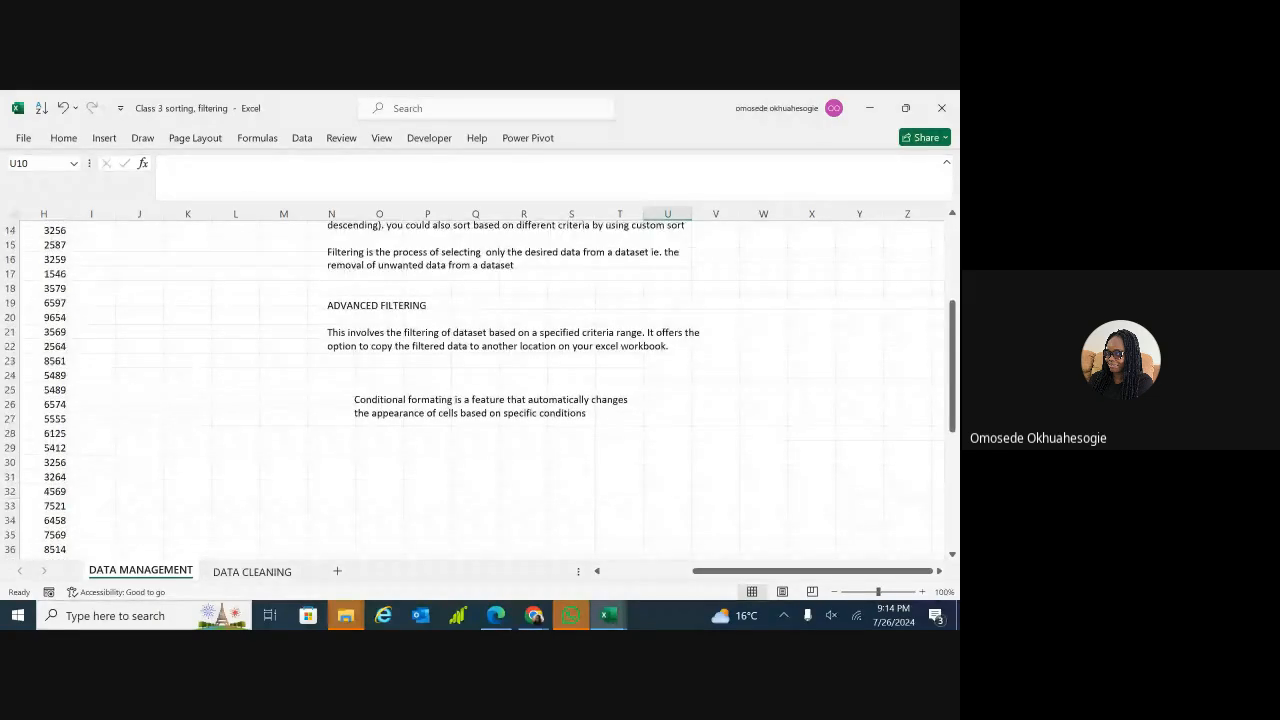
scroll(480, 390, "up", 1)
scroll(480, 390, "up", 2)
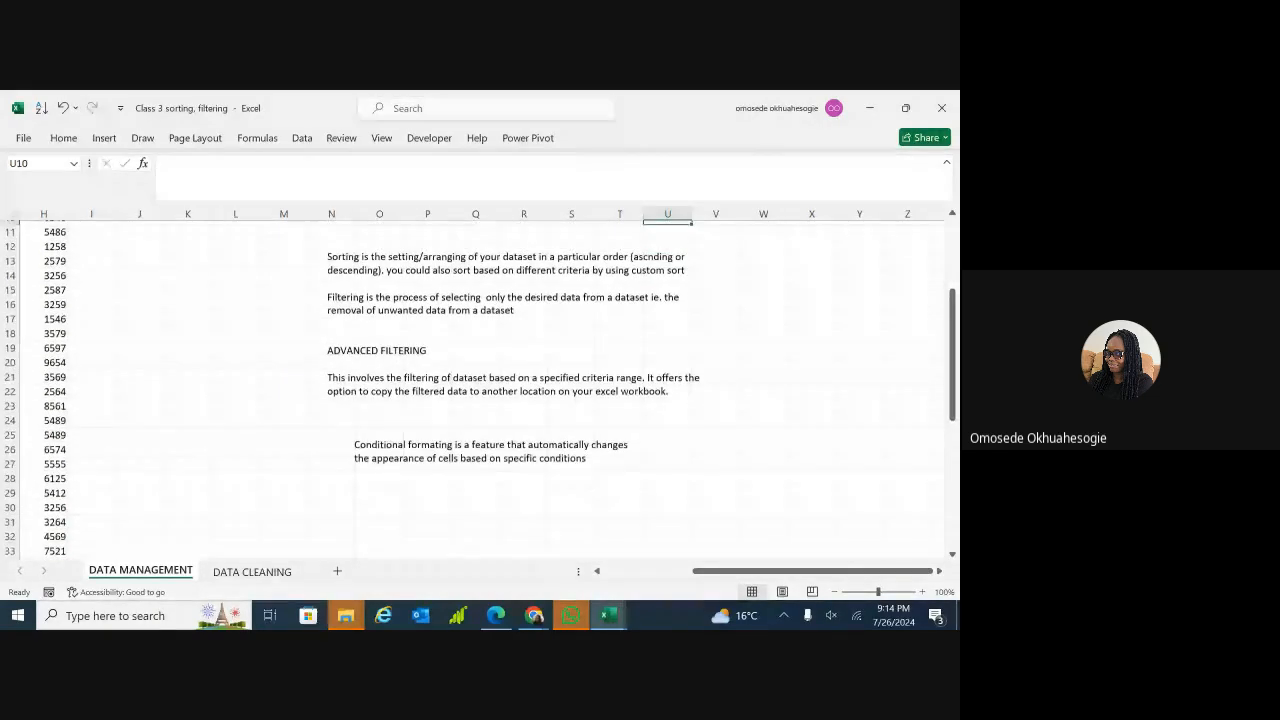
scroll(557, 417, "up", 2)
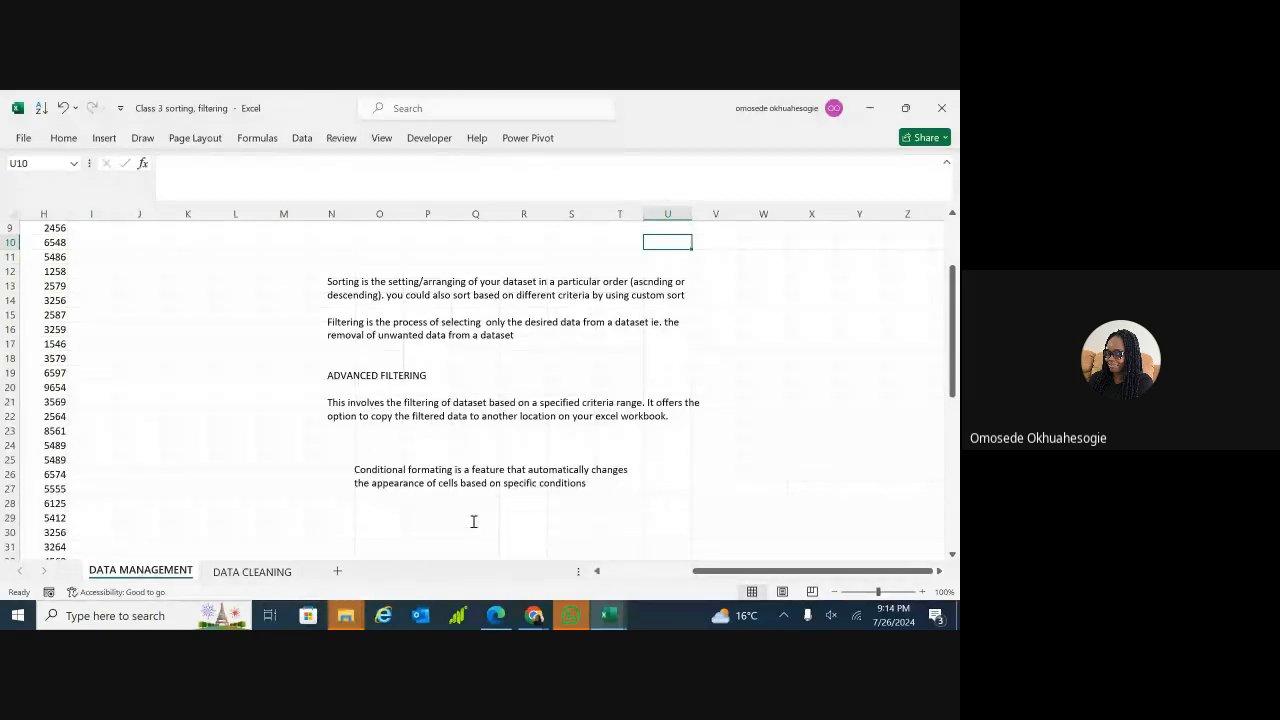
- Sort the DATA MANAGEMENT dataset by First Name from A to Z
scroll(474, 521, "left", 2)
scroll(474, 521, "left", 1)
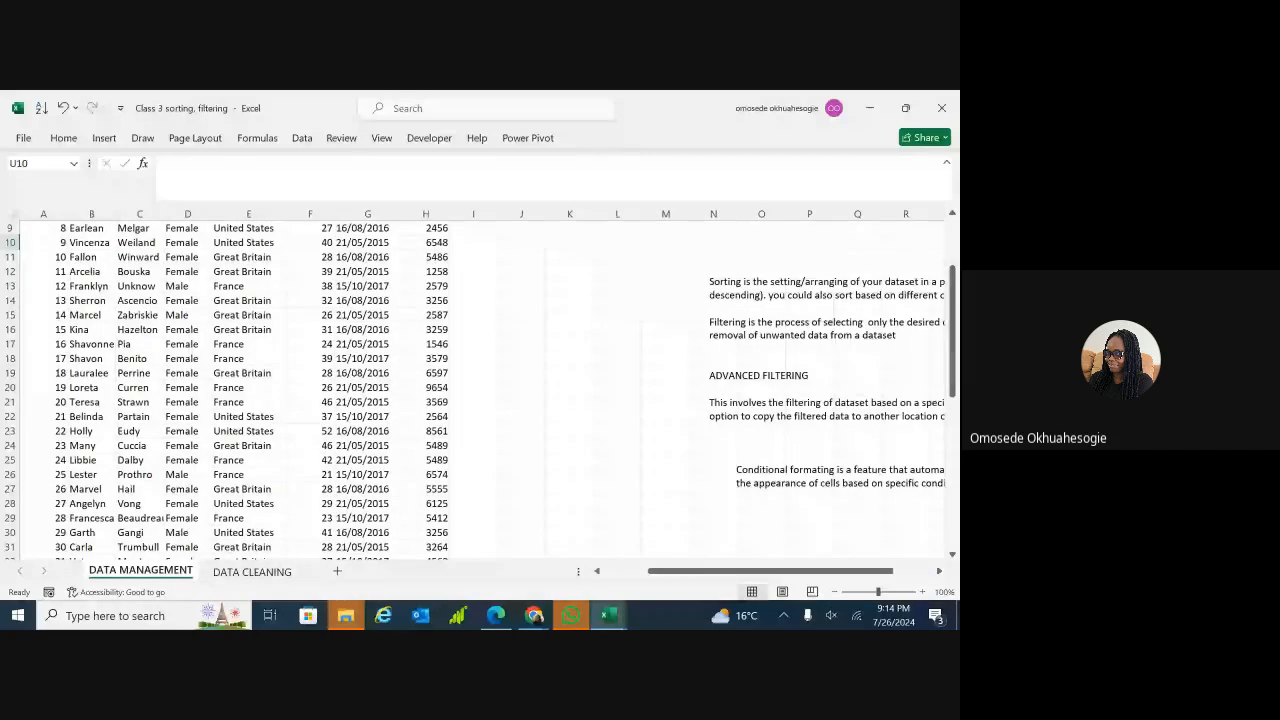
scroll(474, 400, "up", 3)
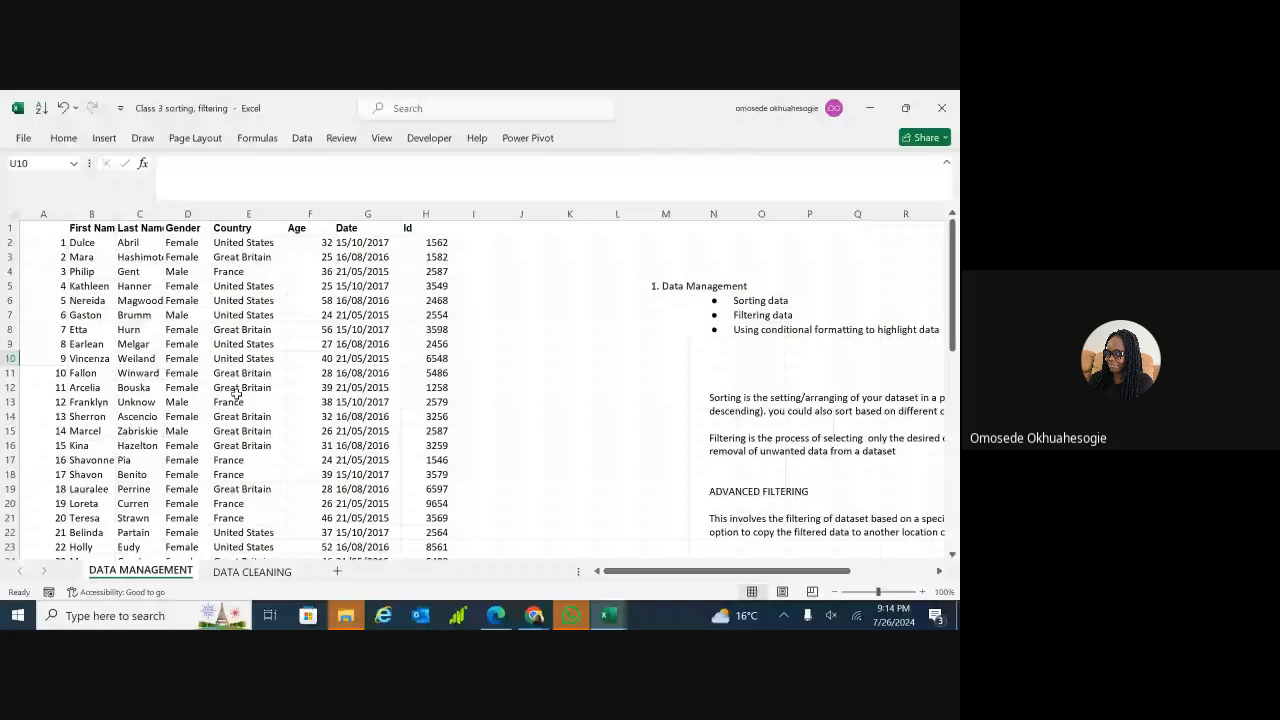
left_click(100, 240)
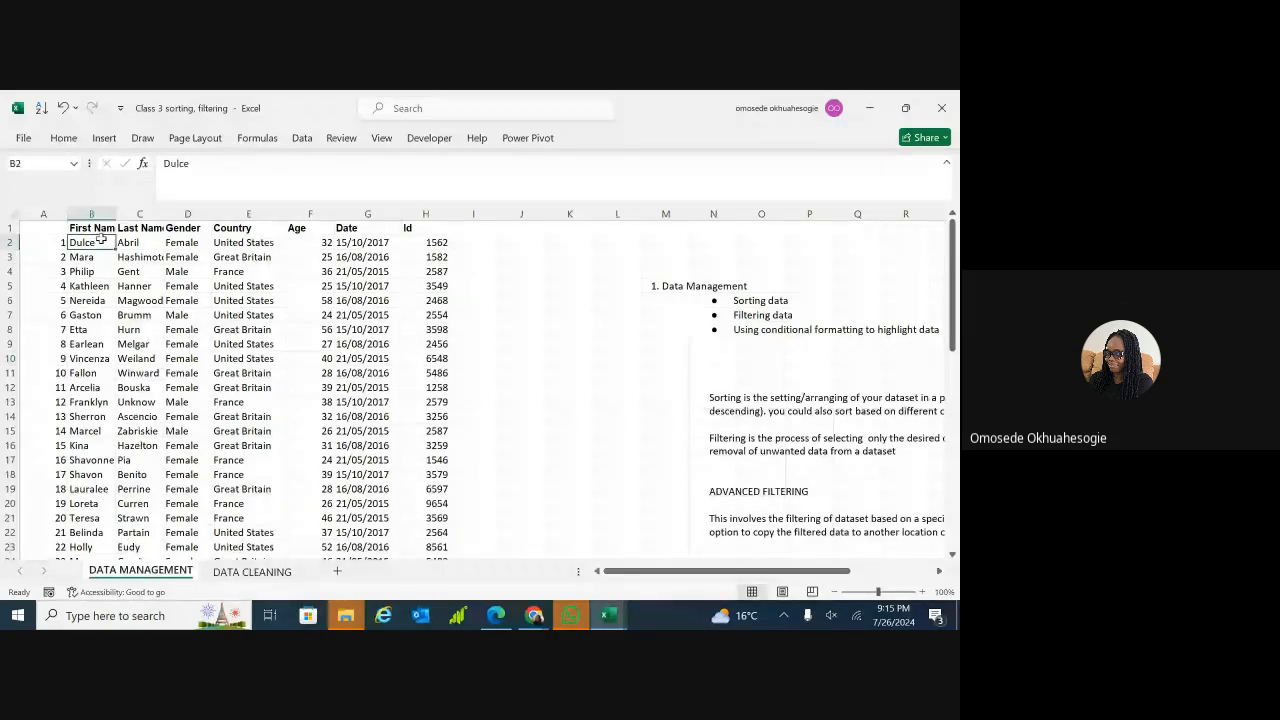
left_click(63, 139)
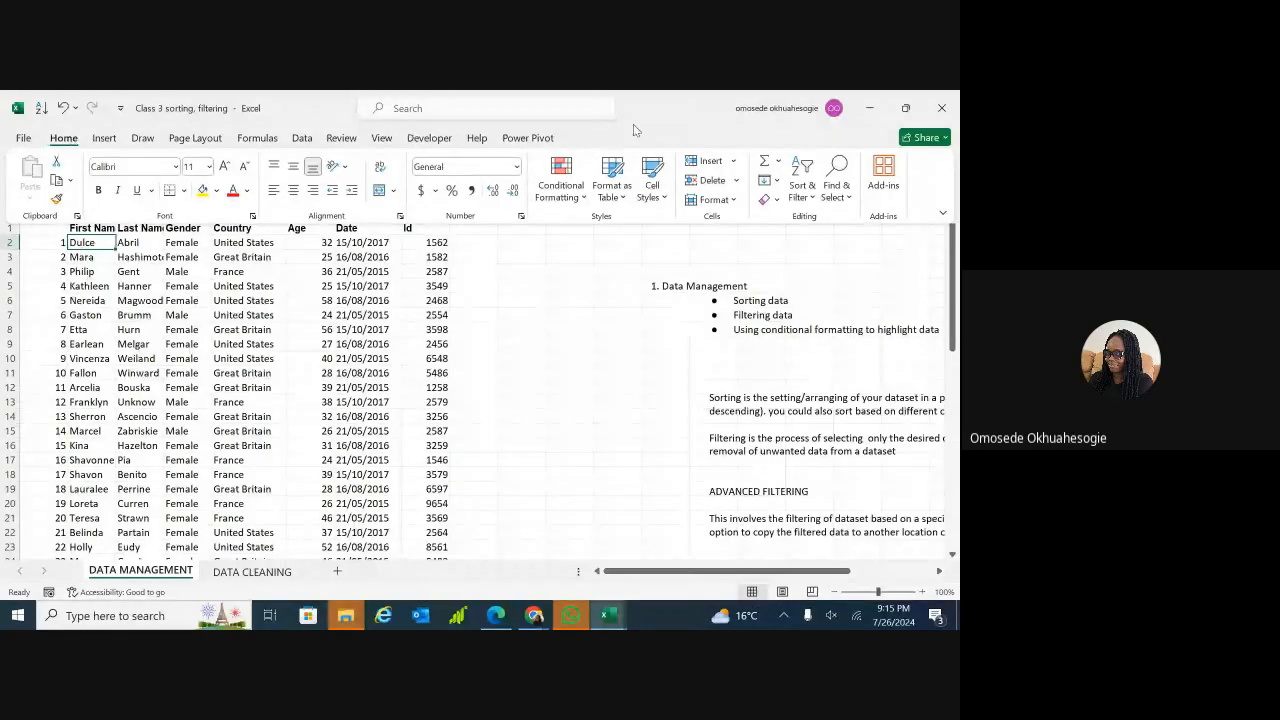
left_click(816, 200)
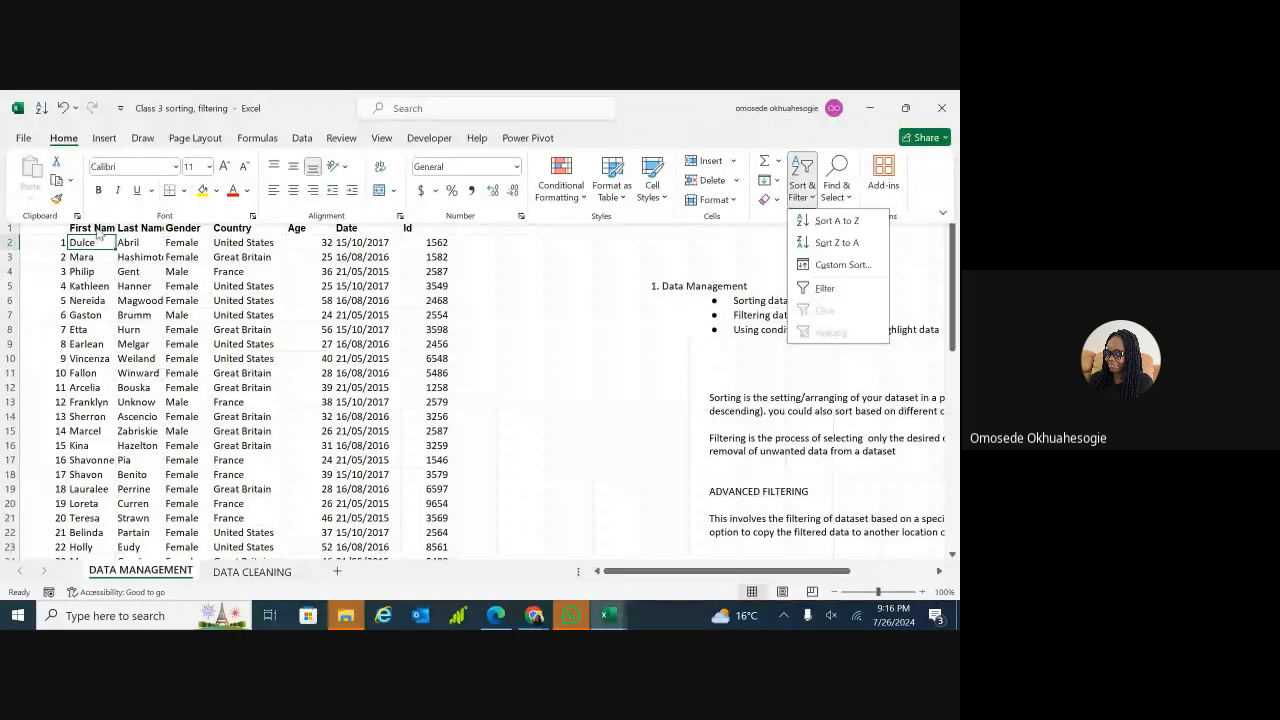
key("Escape")
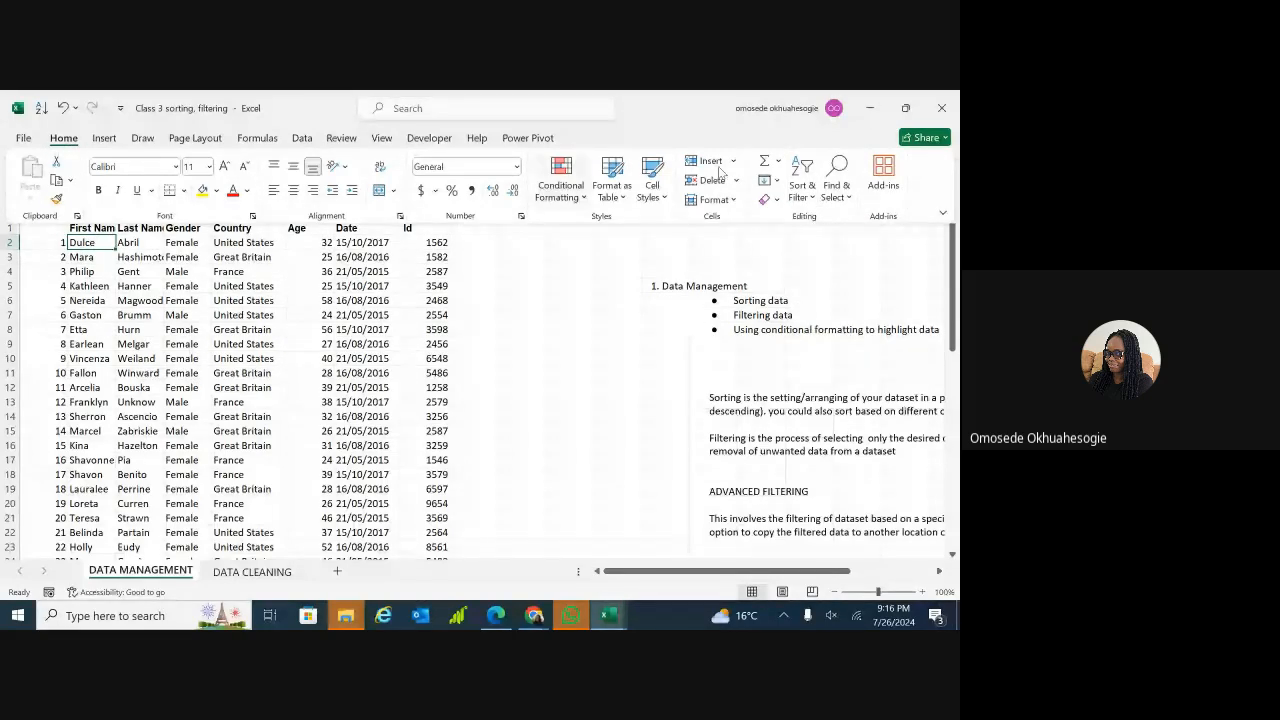
left_click(803, 190)
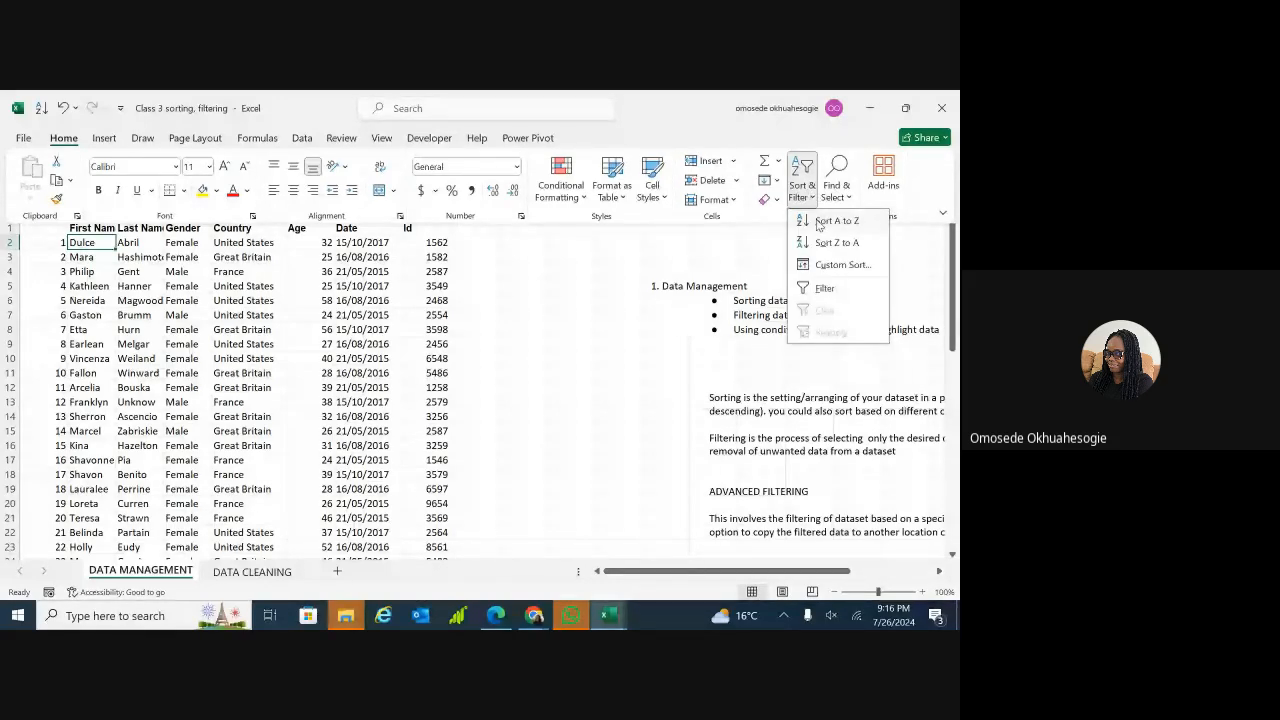
left_click(830, 221)
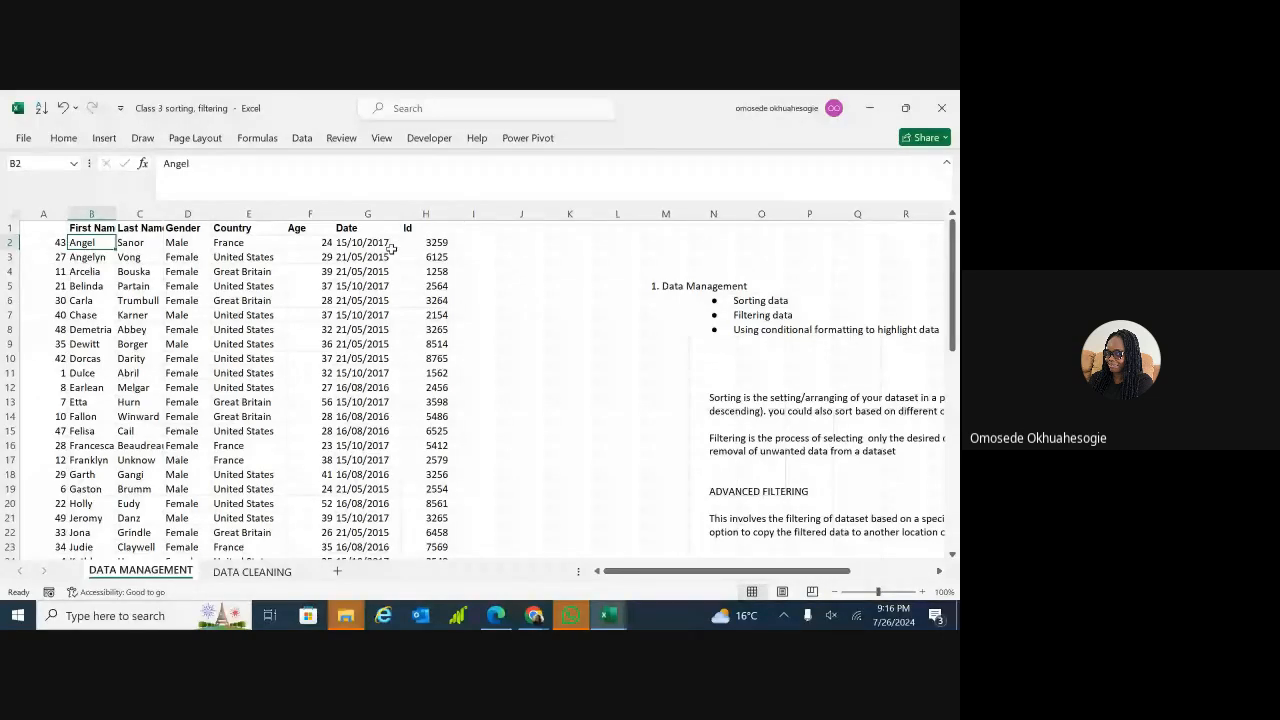
- Undo the First Name sort and select only cell B2
left_click(63, 138)
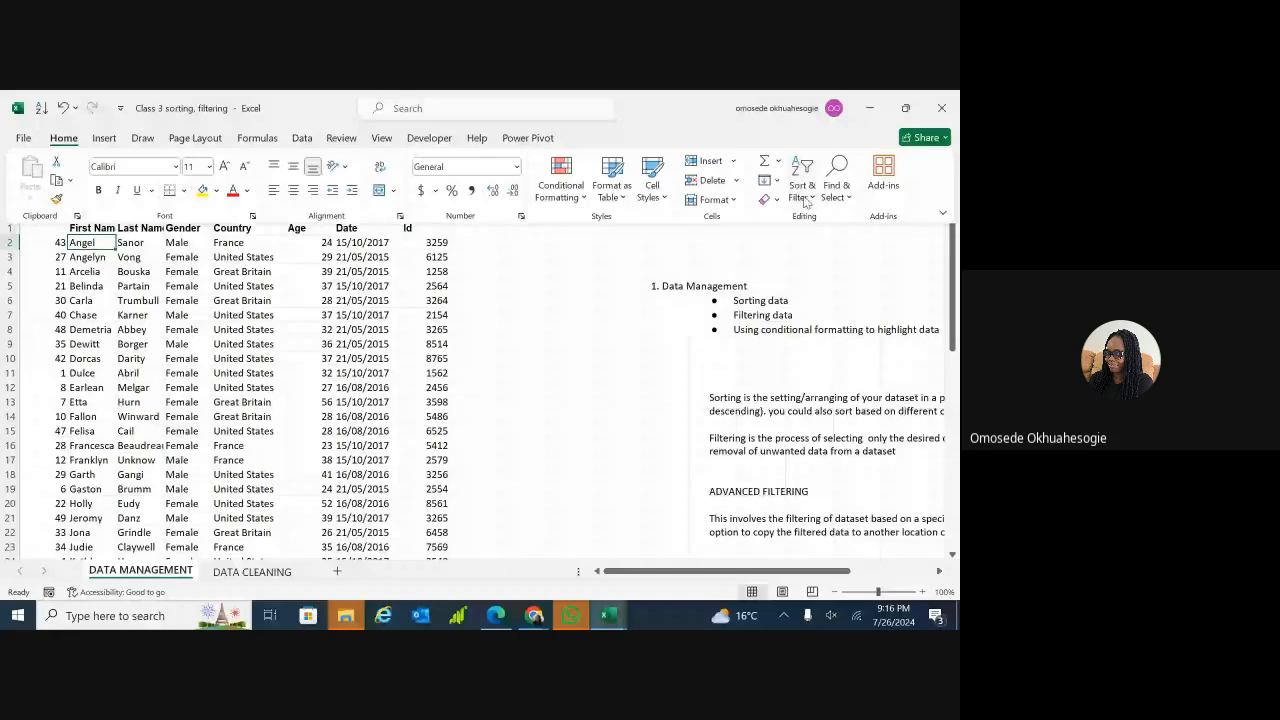
left_click(805, 200)
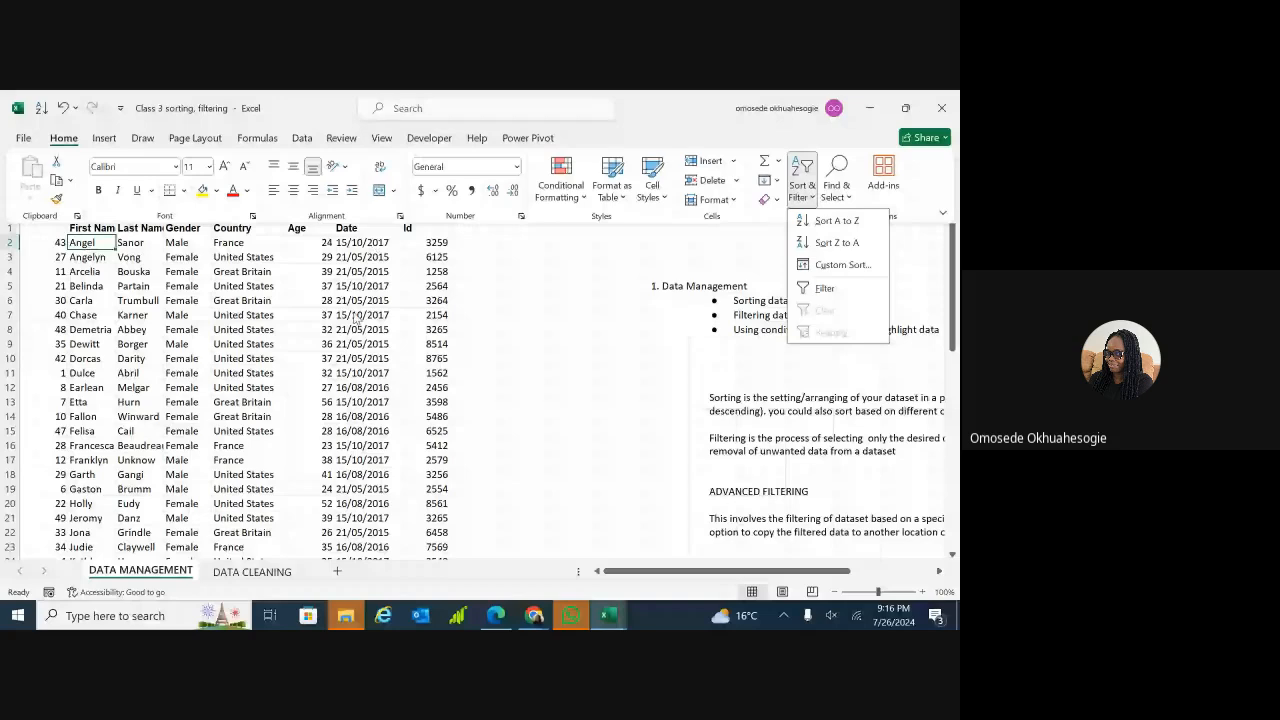
left_click(613, 395)
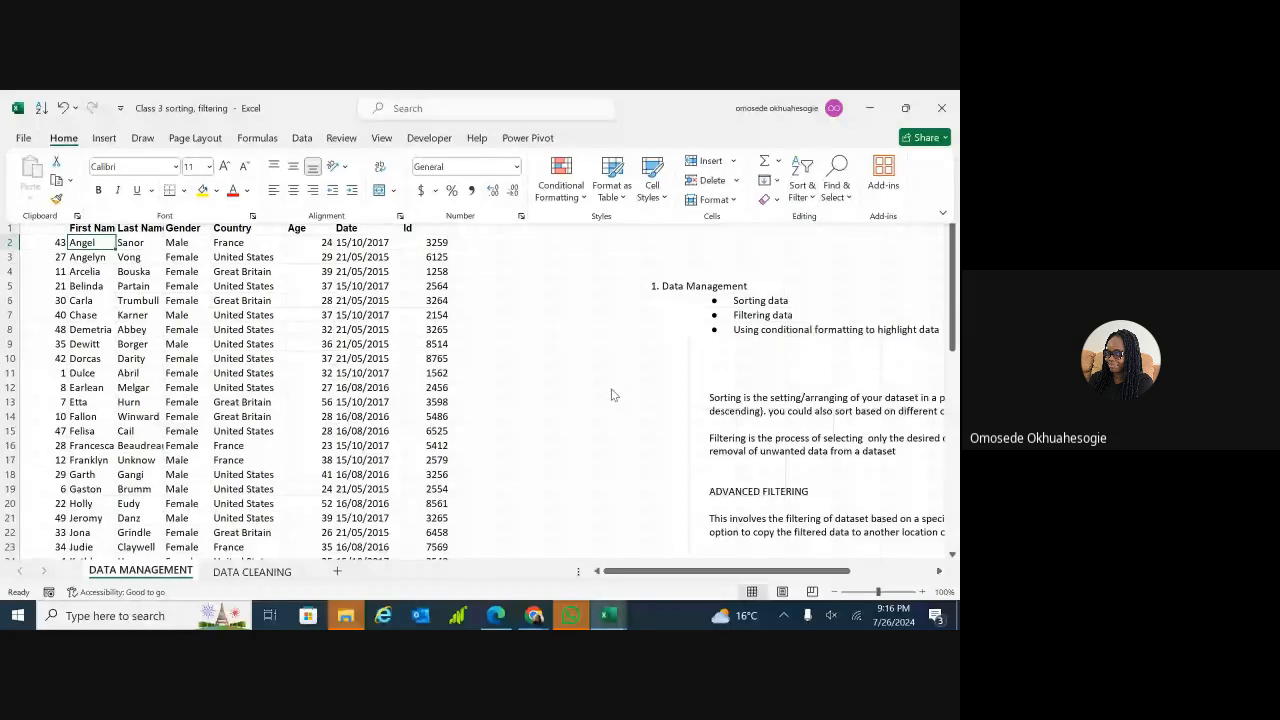
key("ctrl+z")
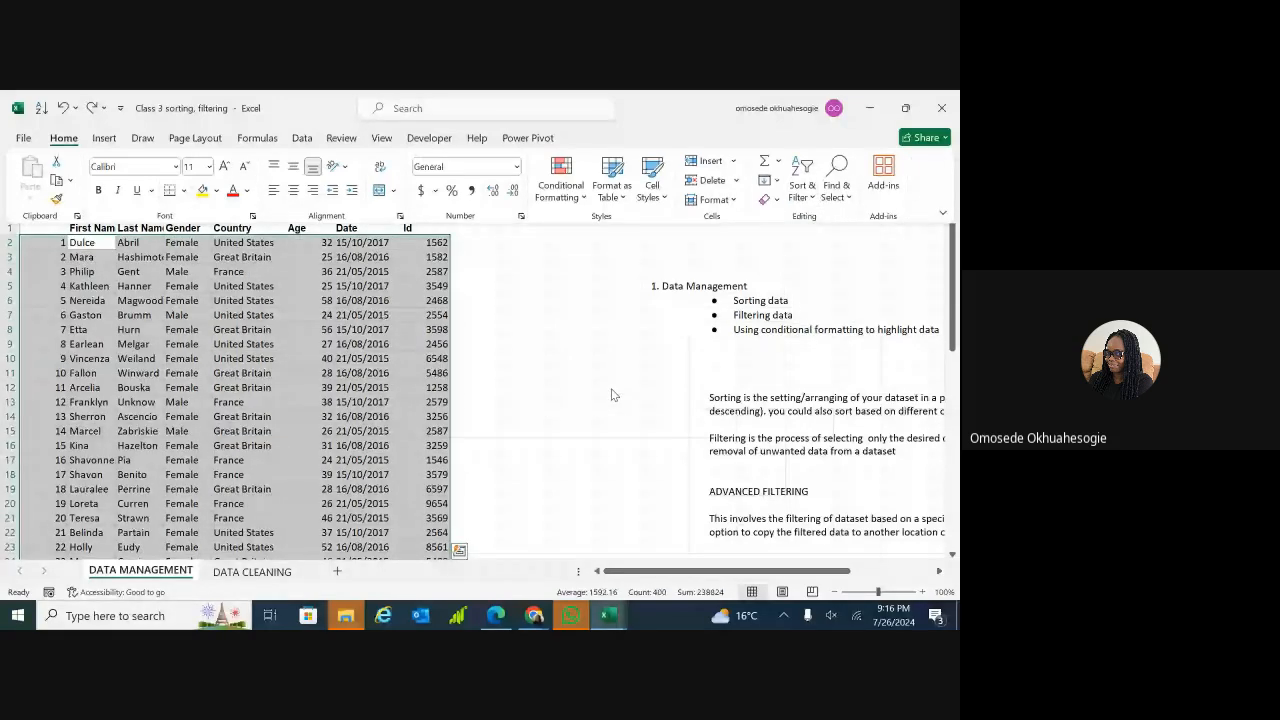
left_click(614, 395)
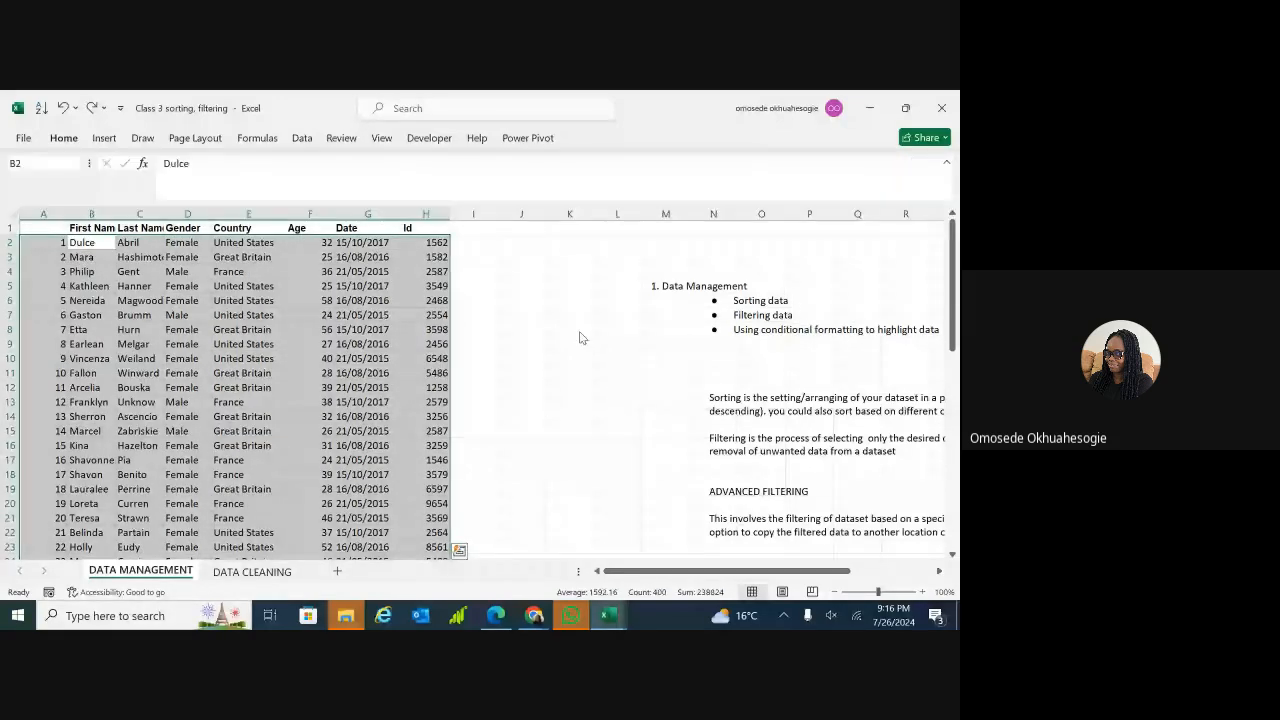
left_click(98, 245)
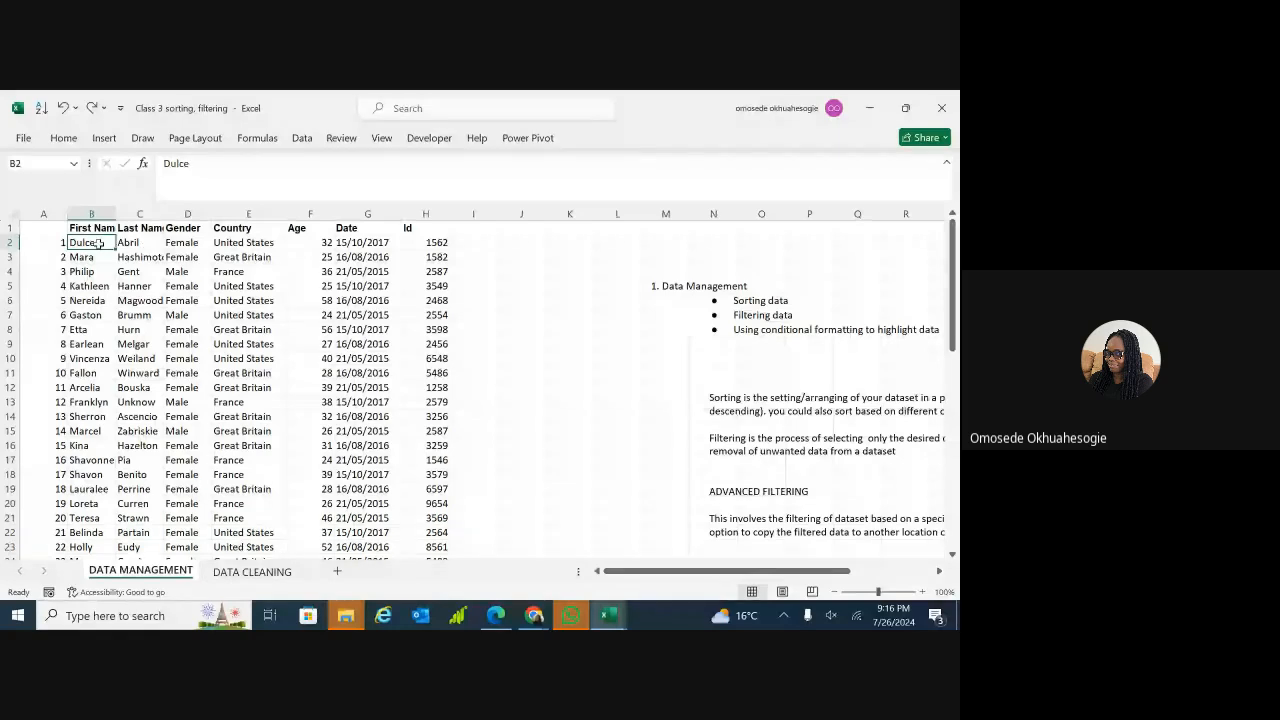
- Review the records down to row 51, and sort the dataset A to Z by First Name again
left_click(63, 140)
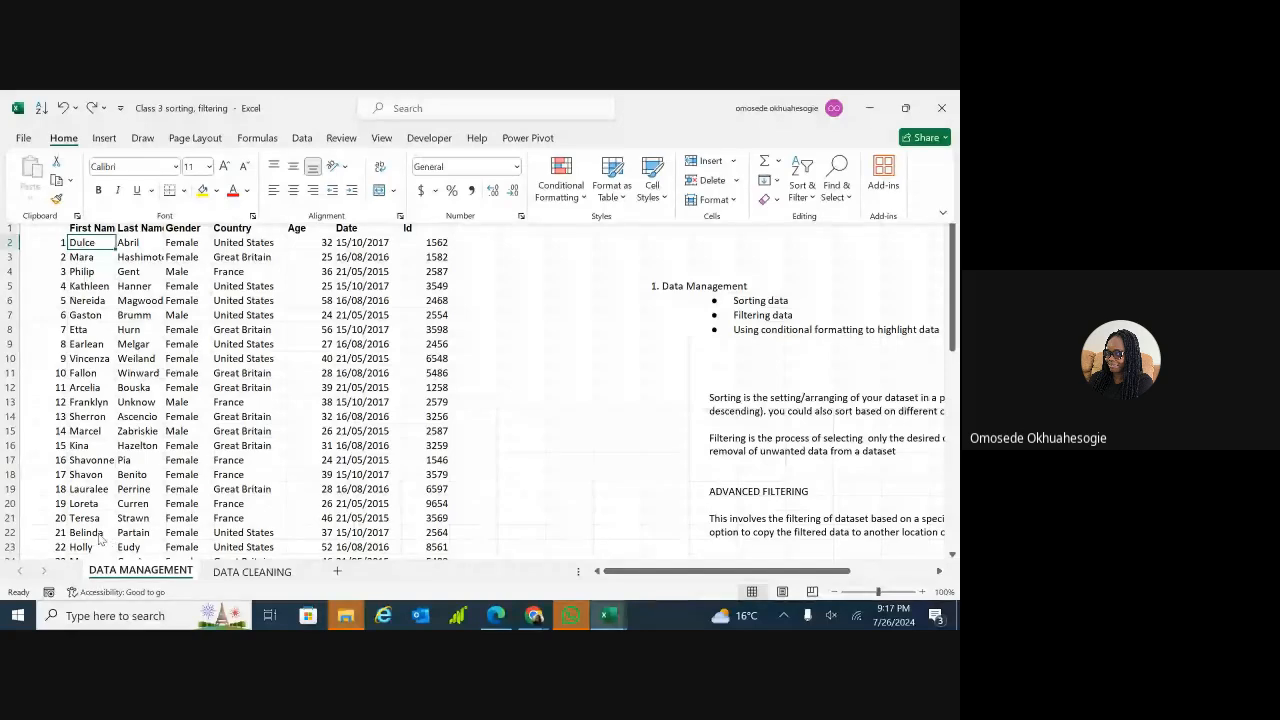
left_click(163, 493)
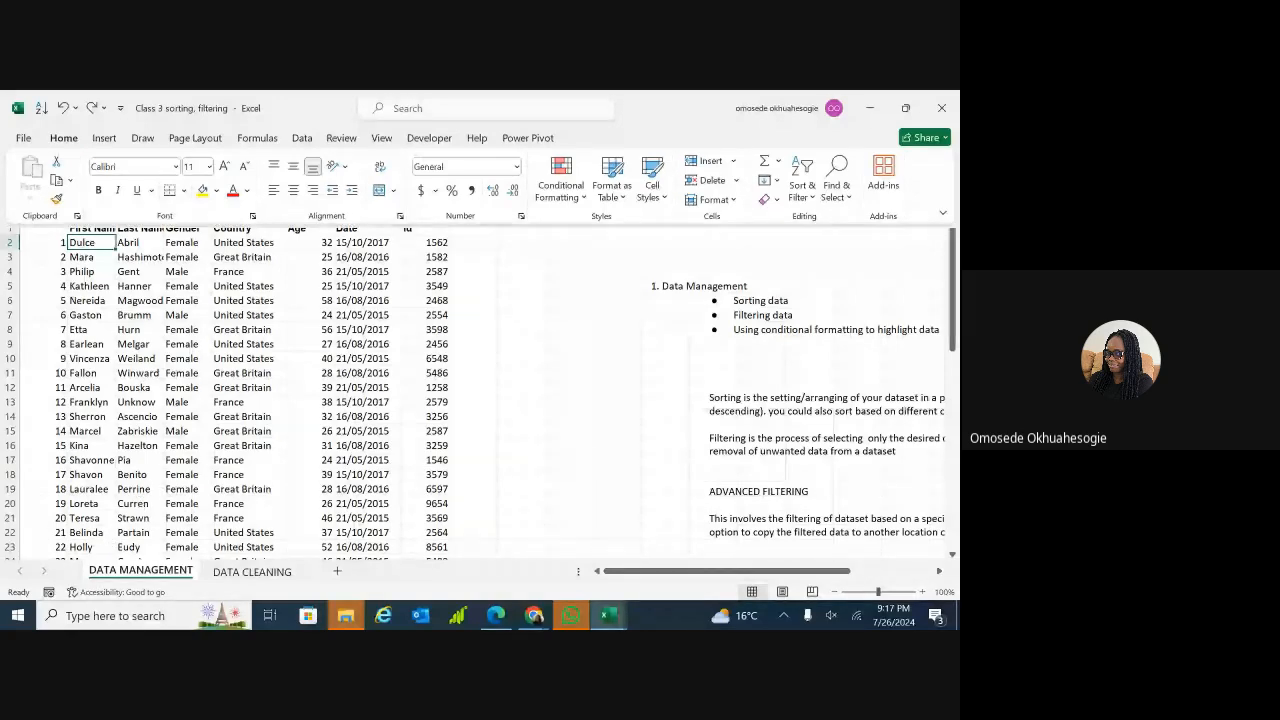
scroll(480, 390, "down", 7)
scroll(480, 390, "down", 2)
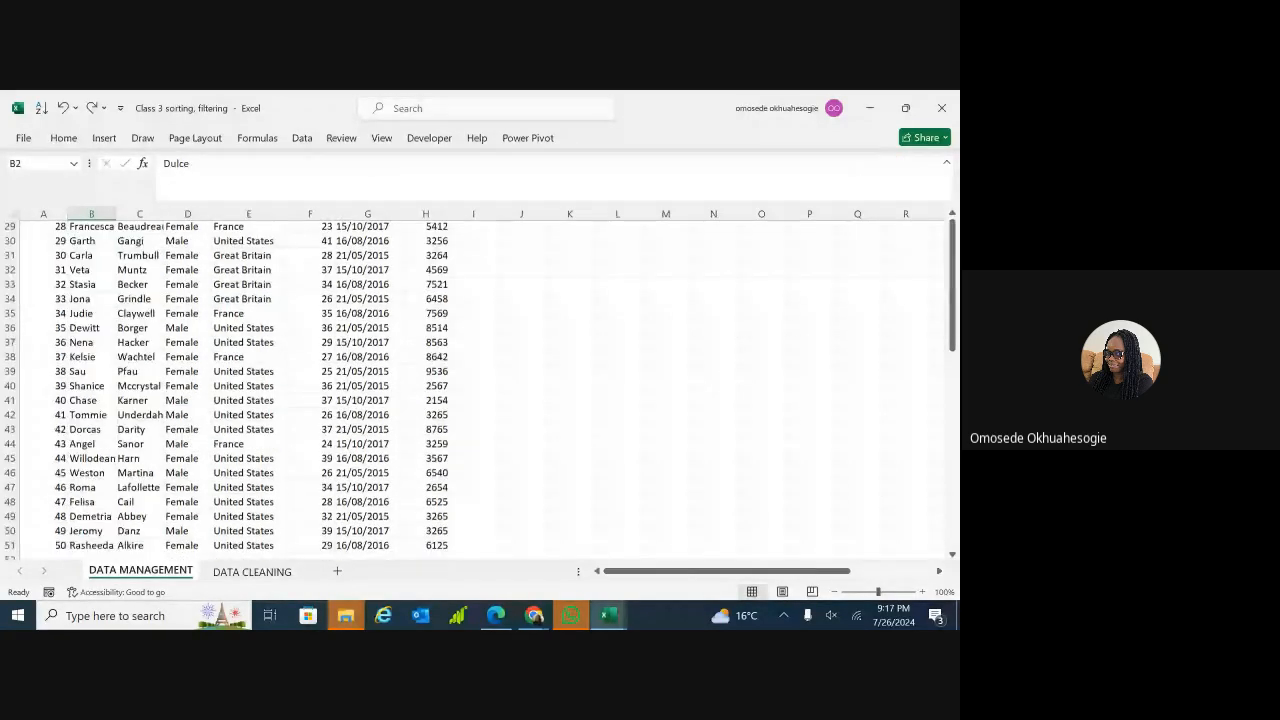
scroll(191, 487, "up", 6)
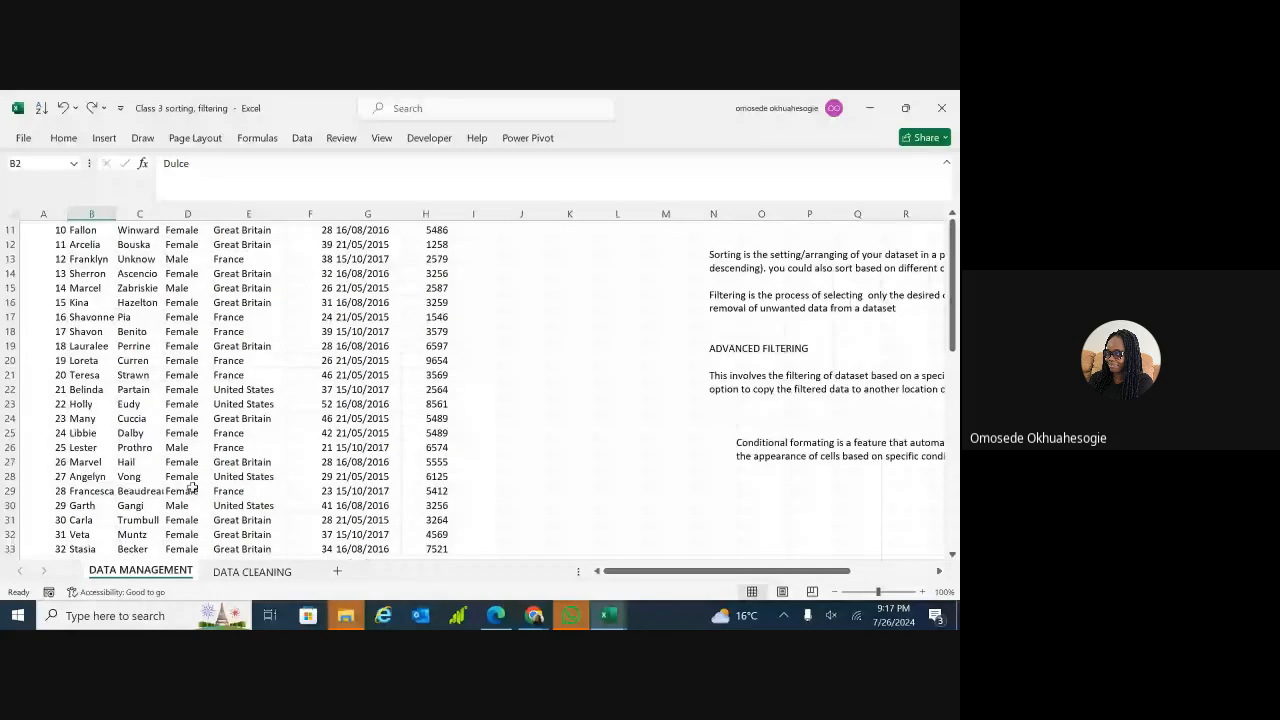
scroll(191, 487, "down", 7)
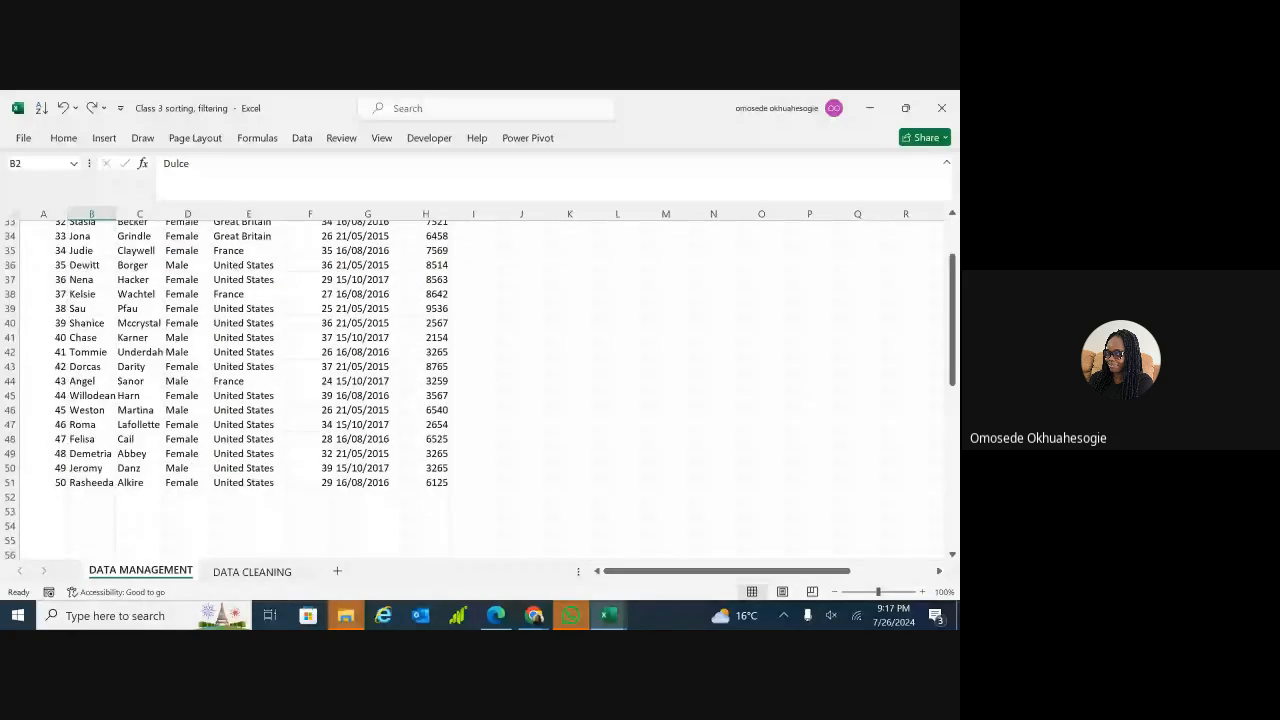
scroll(480, 385, "up", 11)
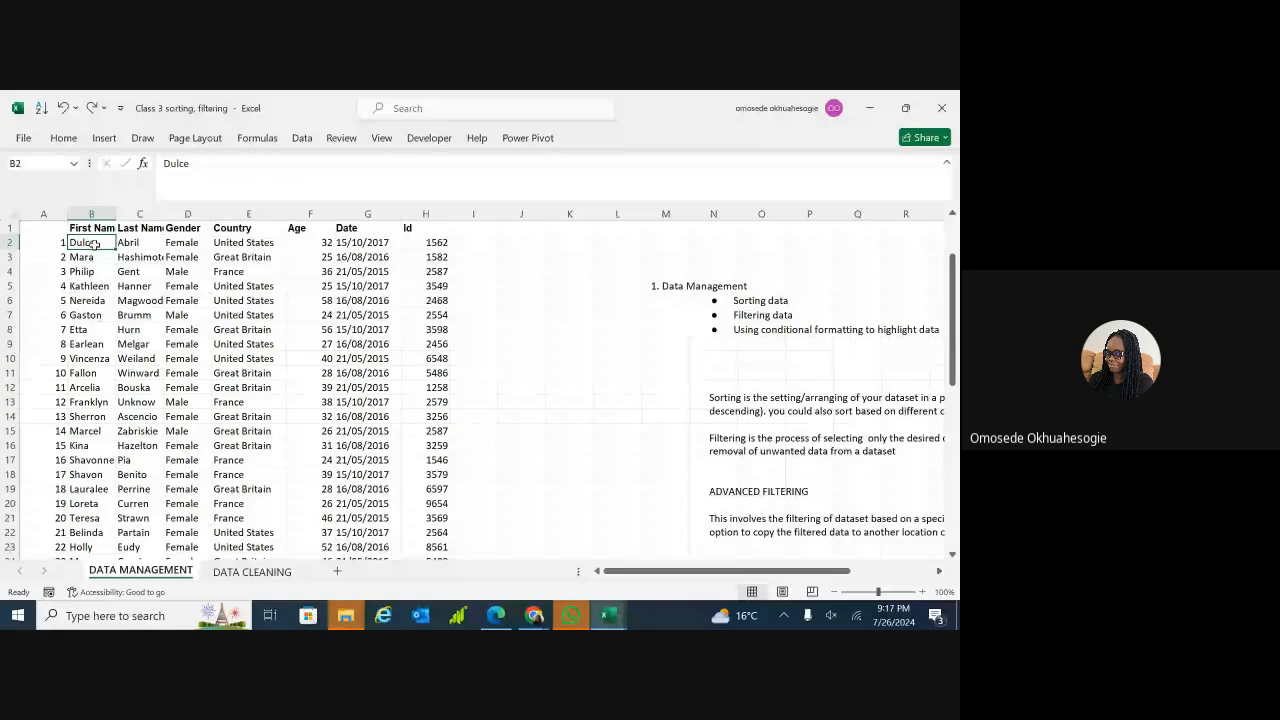
left_click(63, 138)
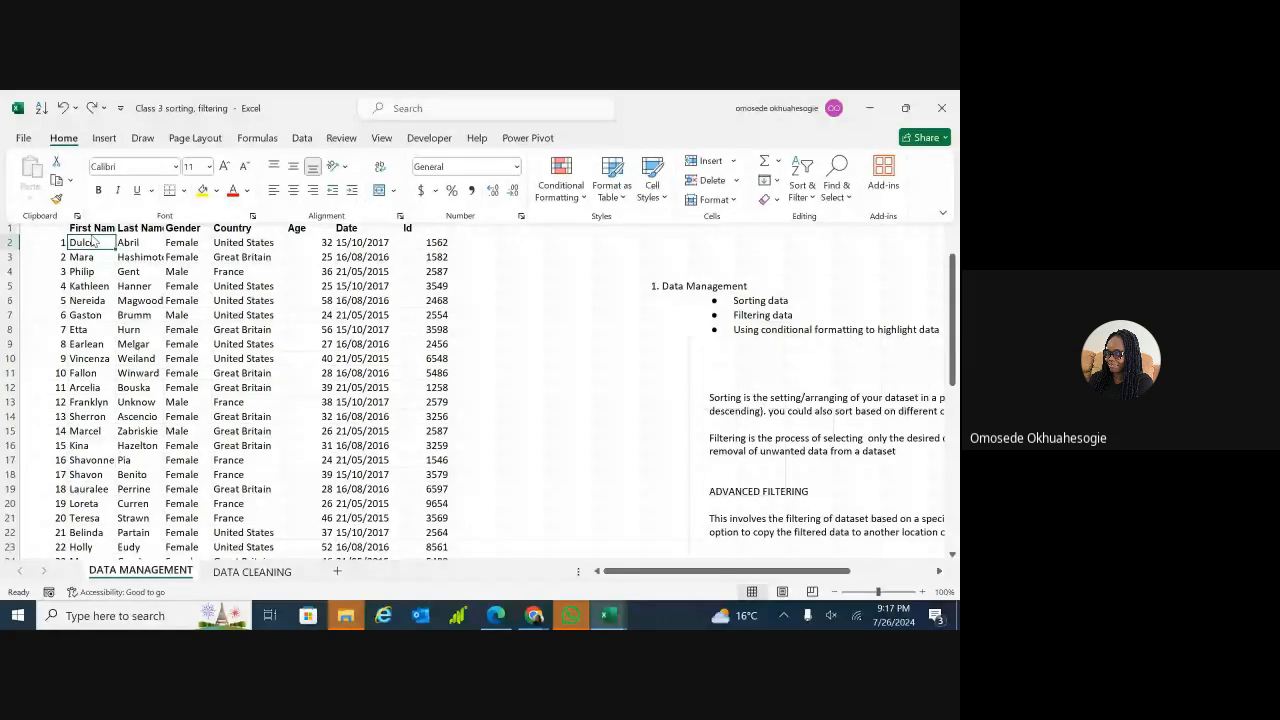
left_click(808, 195)
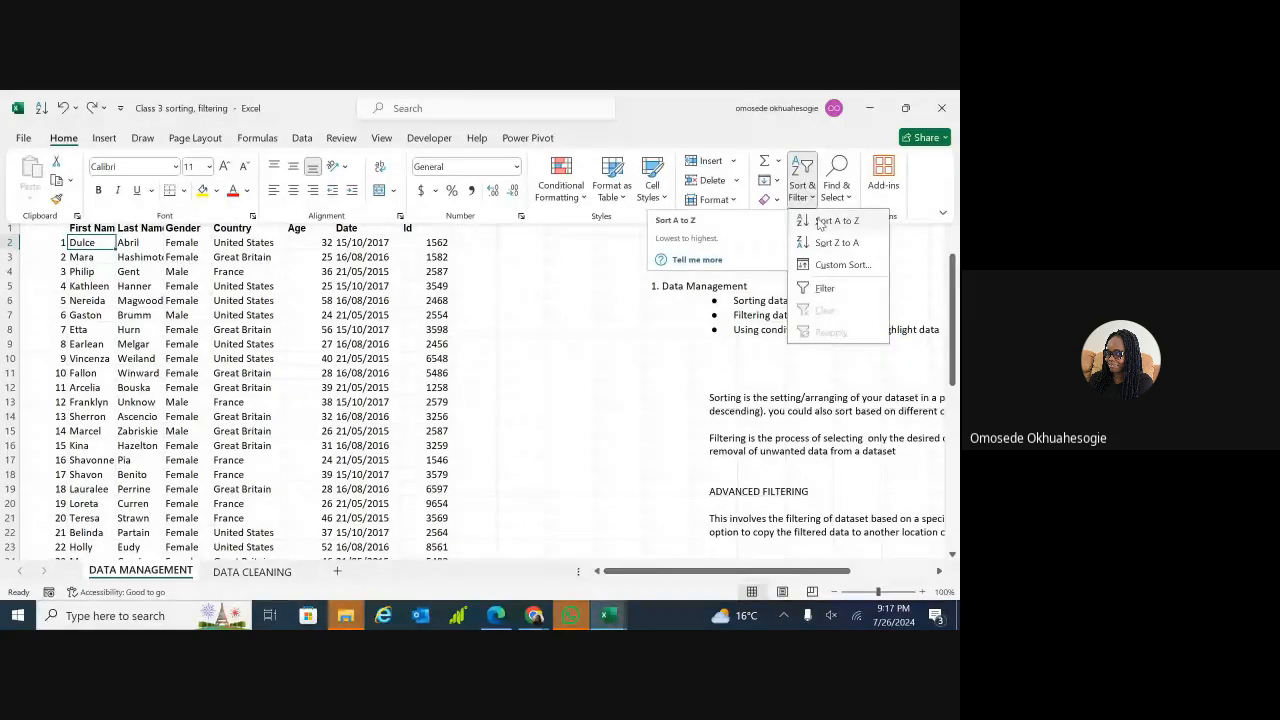
left_click(820, 222)
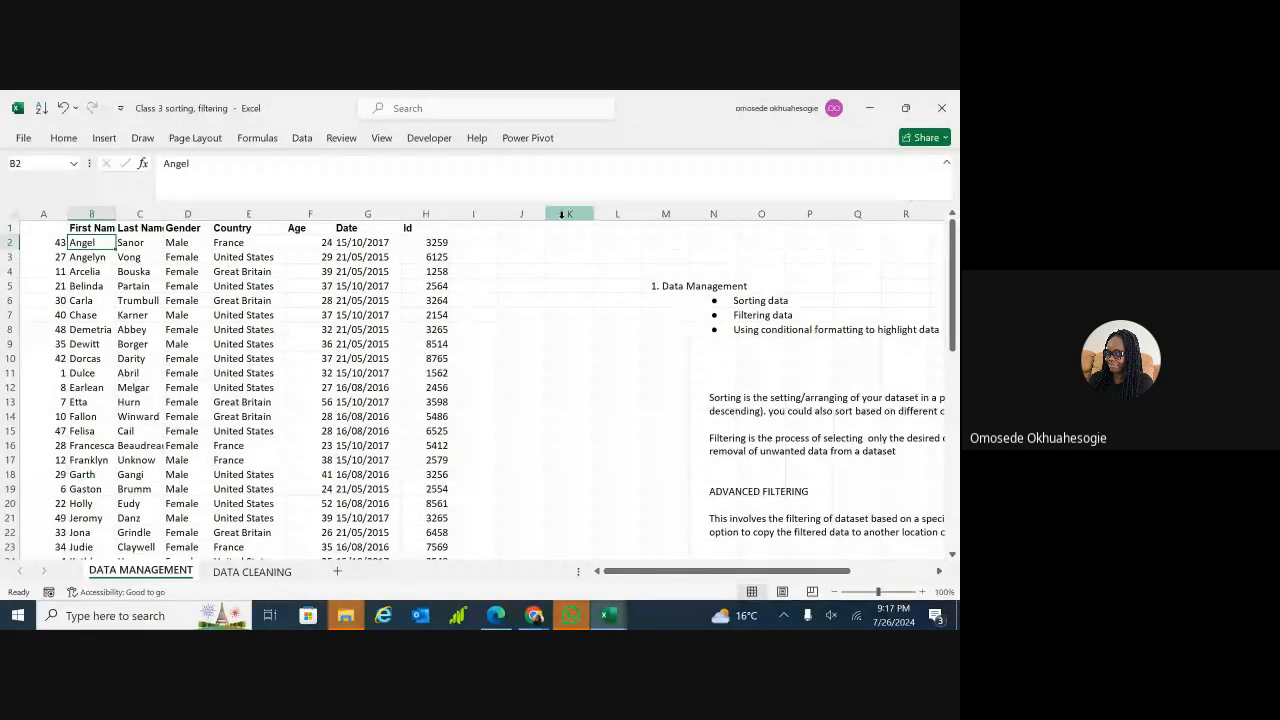
- Set the ribbon to always show and shrink the formula bar to a single line
left_click(63, 138)
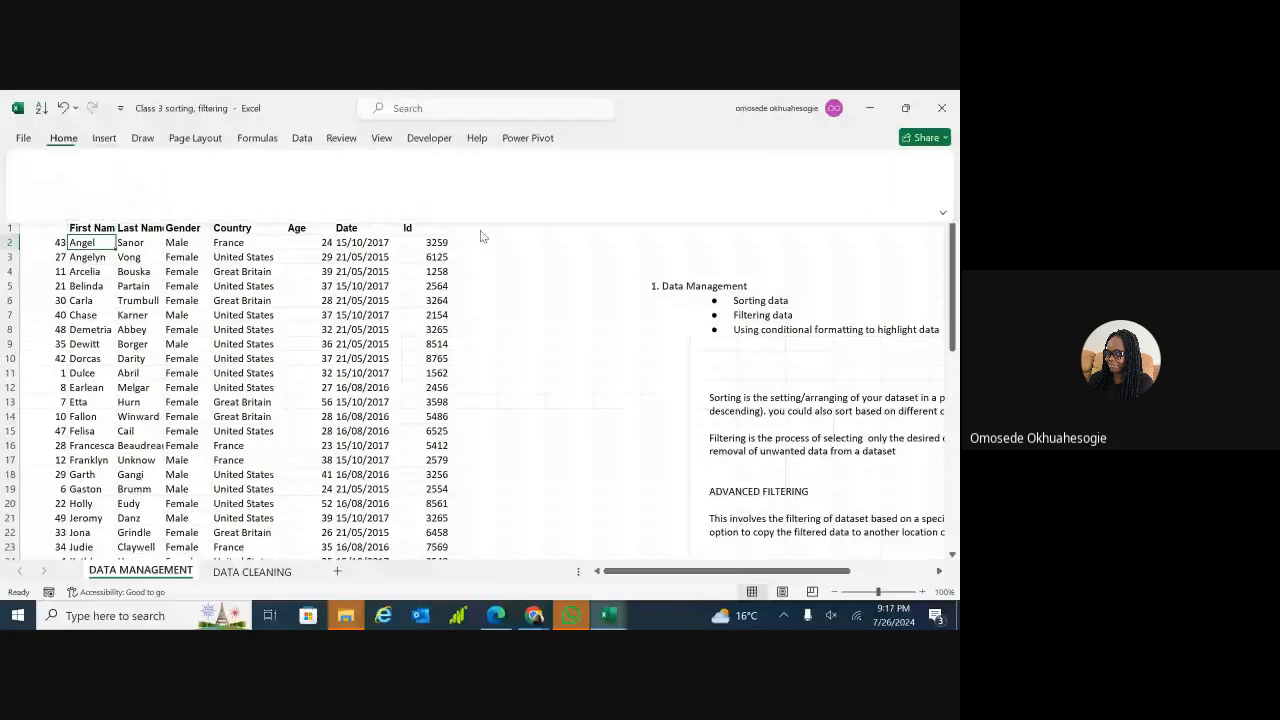
left_click(942, 213)
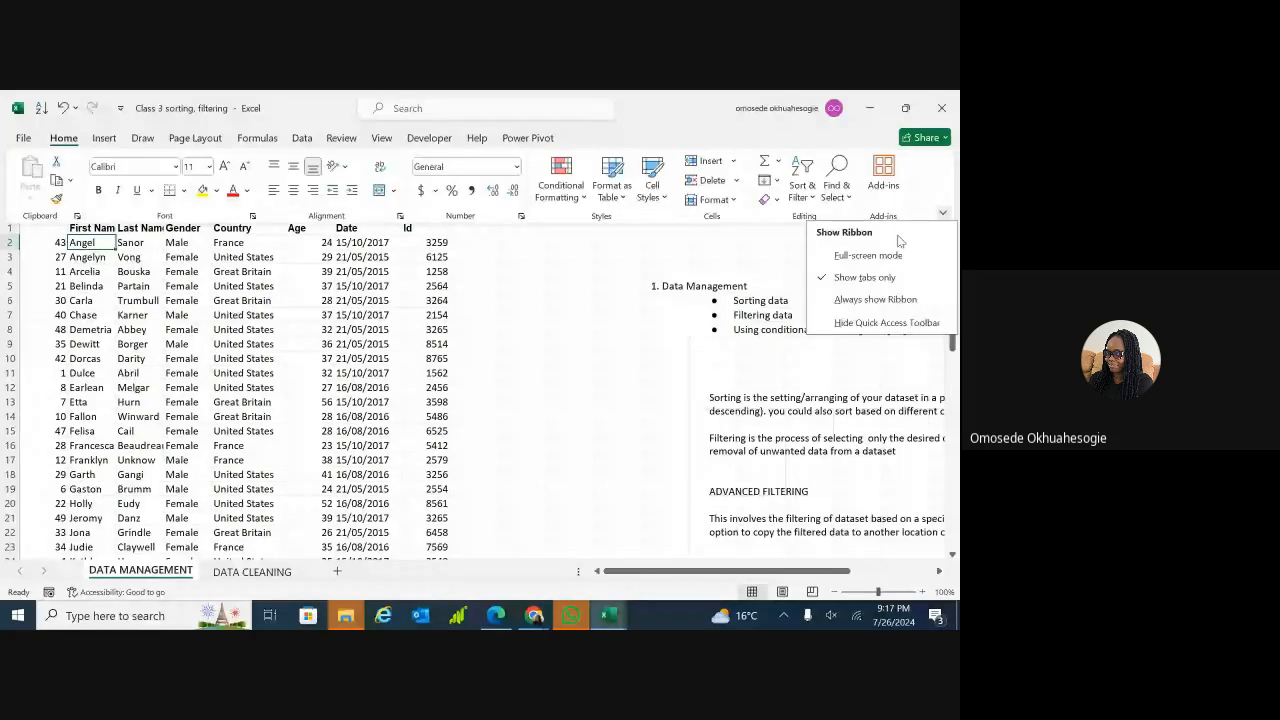
left_click(838, 300)
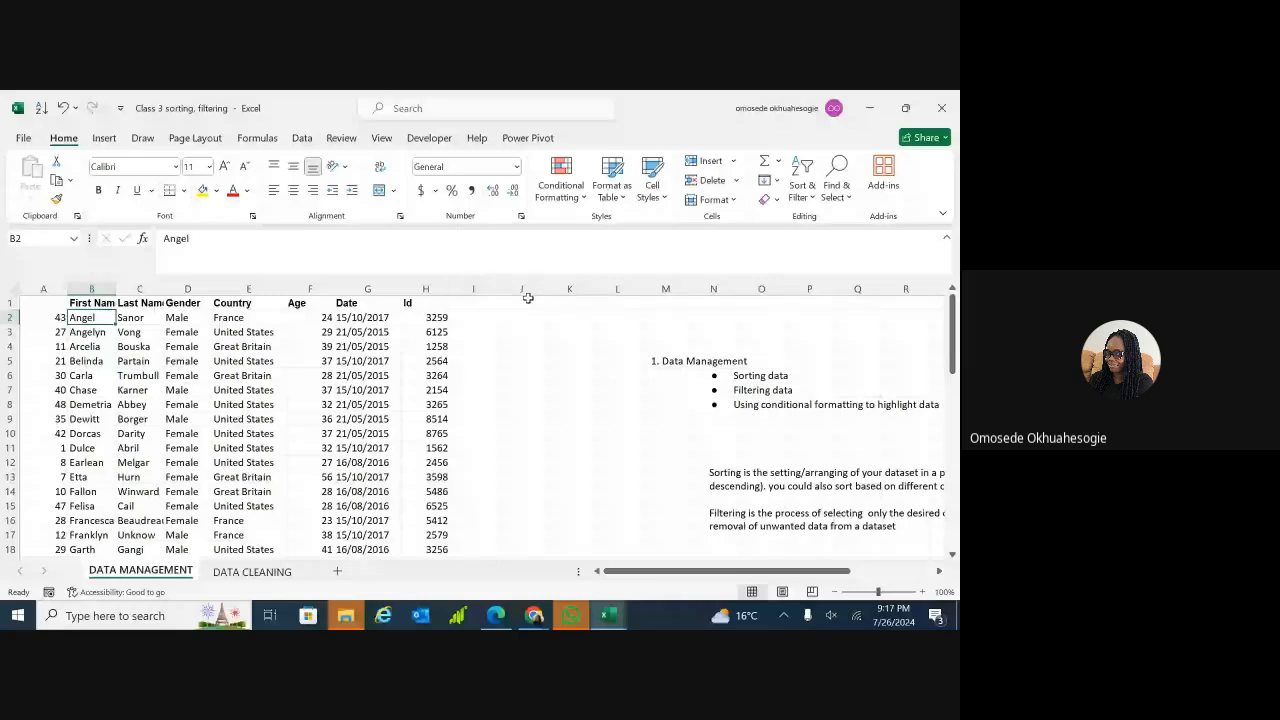
key("F2")
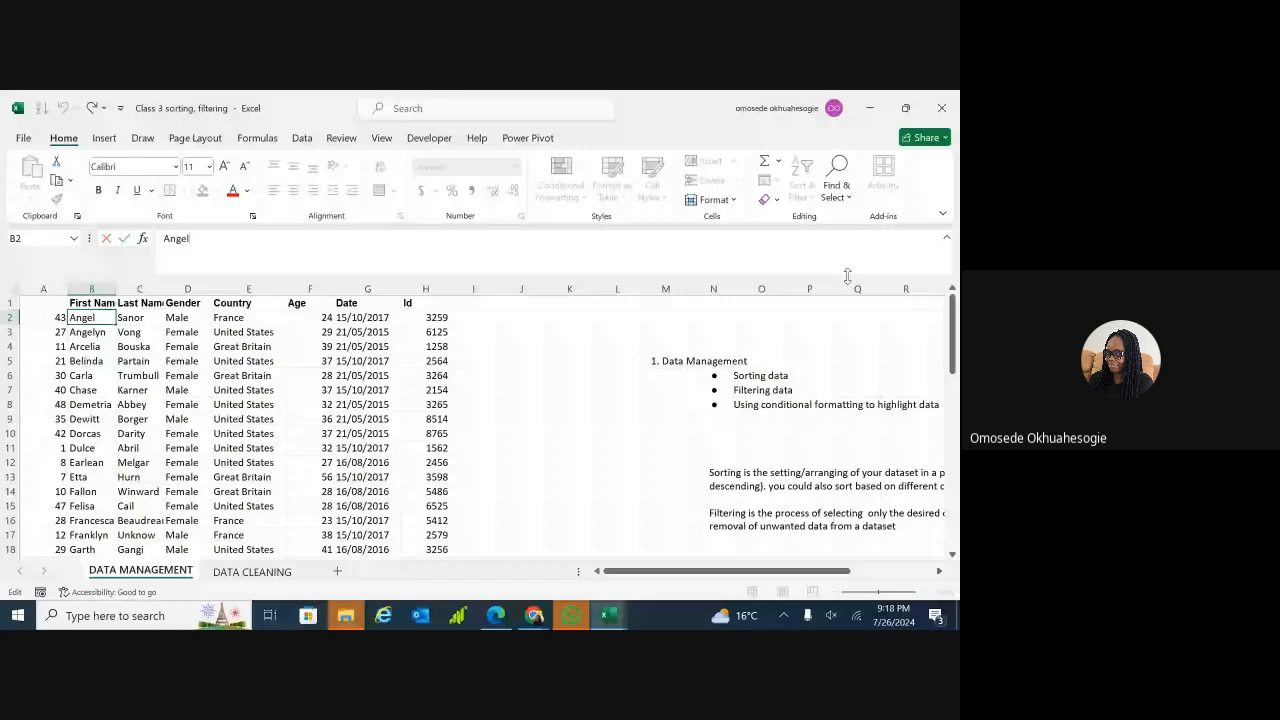
left_click_drag(847, 275, 852, 243)
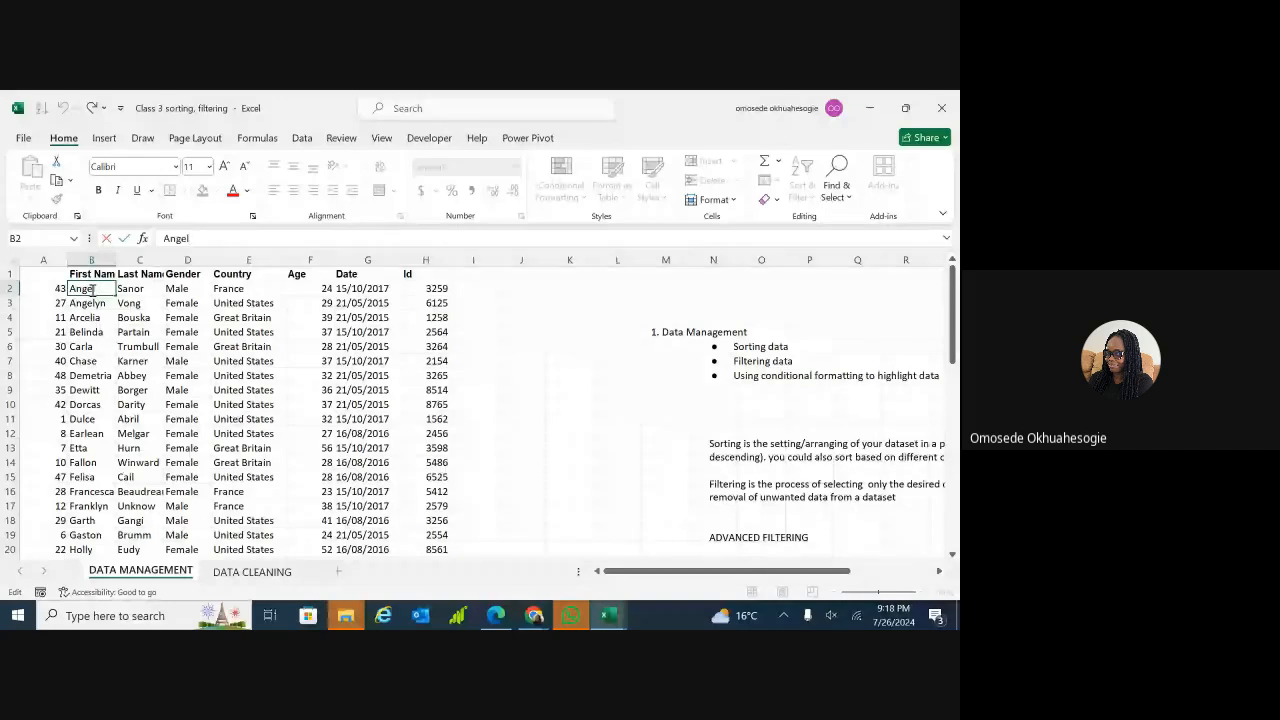
- Leave cell editing and undo the repeated A to Z sort by First Name
left_click(97, 362)
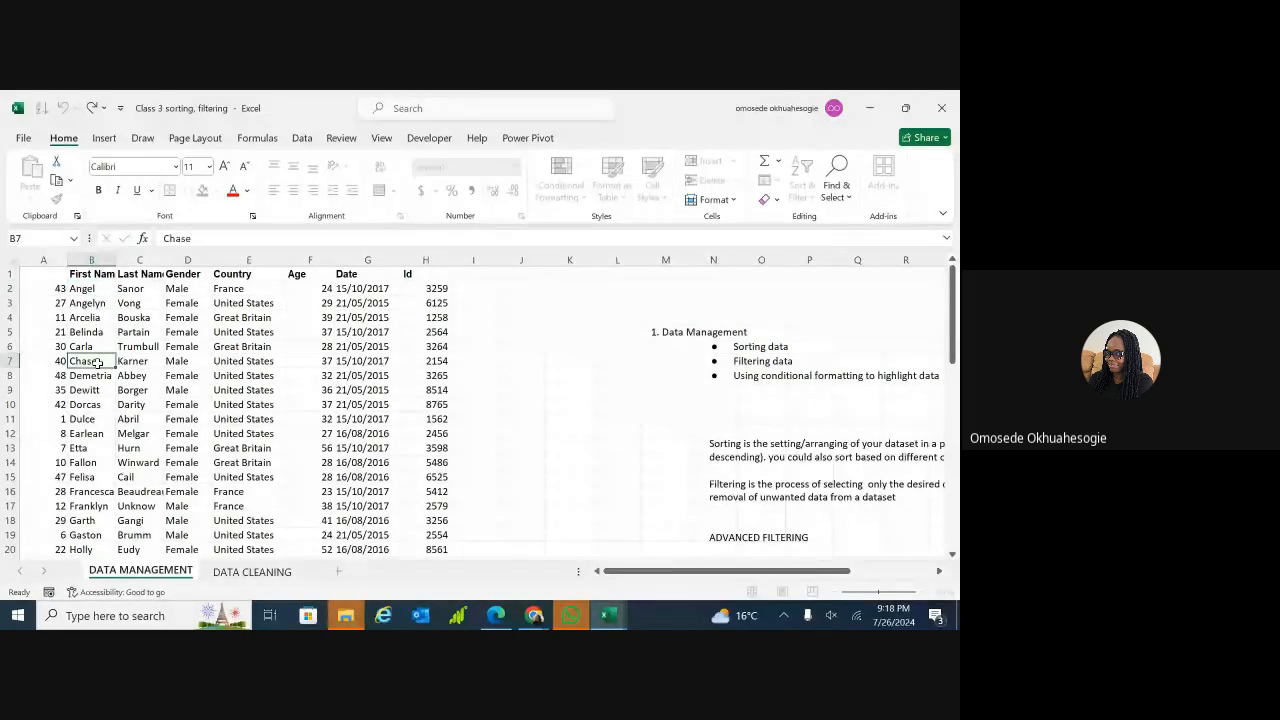
left_click(179, 343)
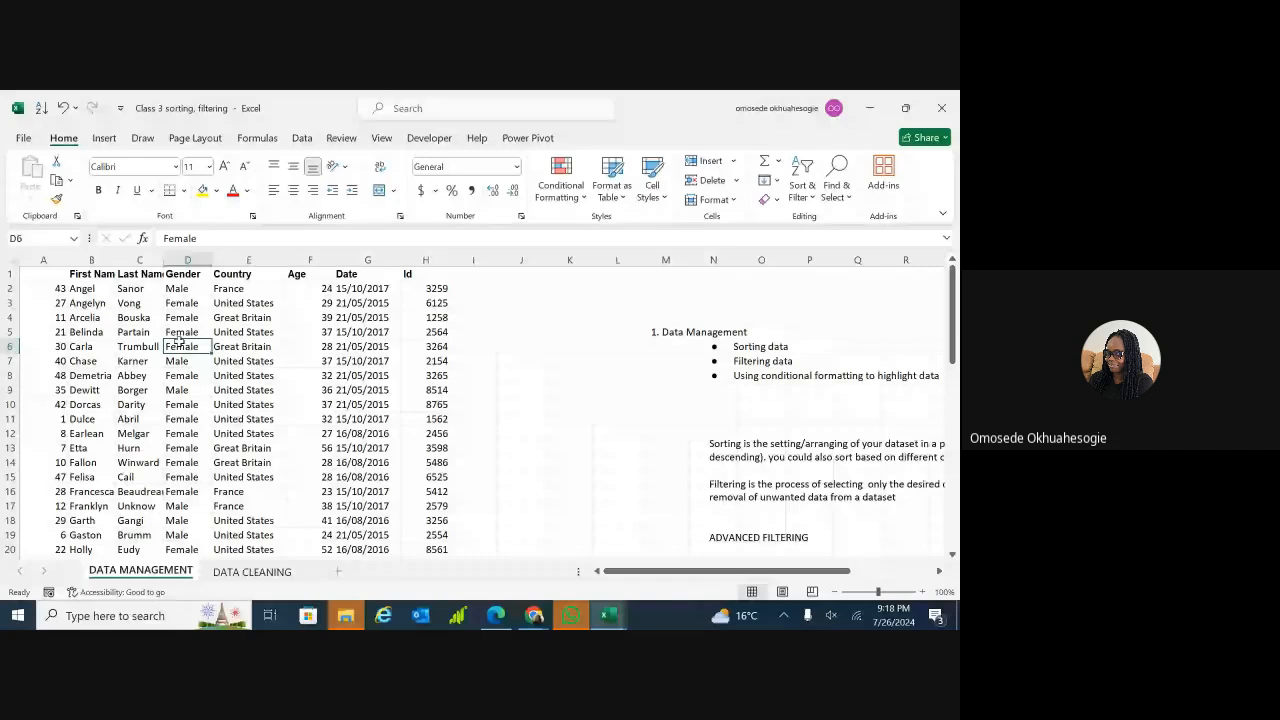
left_click(75, 288)
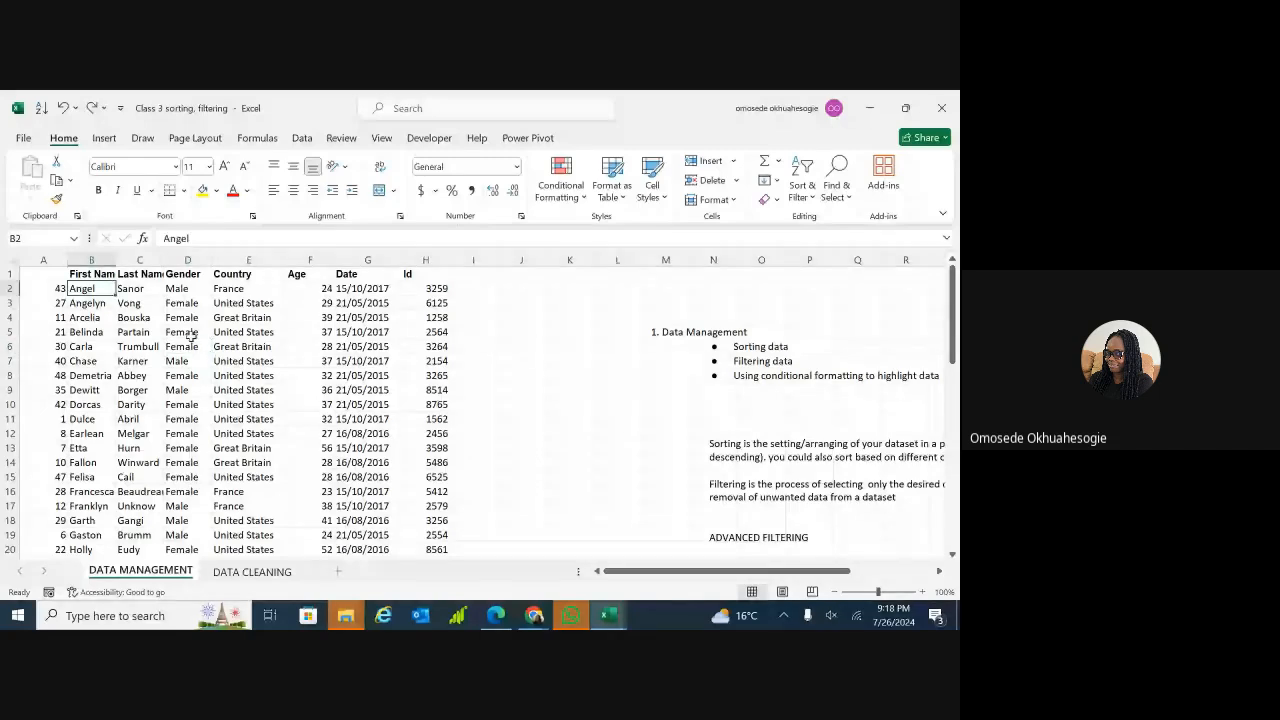
left_click(540, 344)
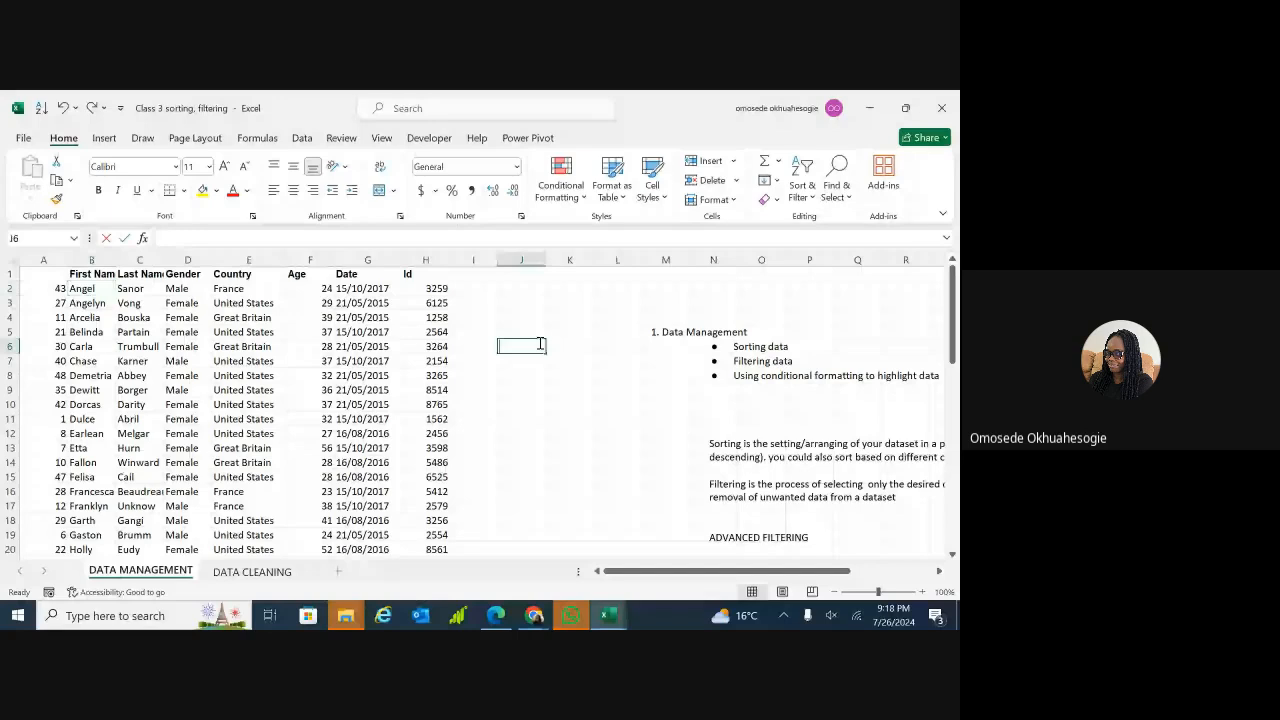
key("ctrl+z")
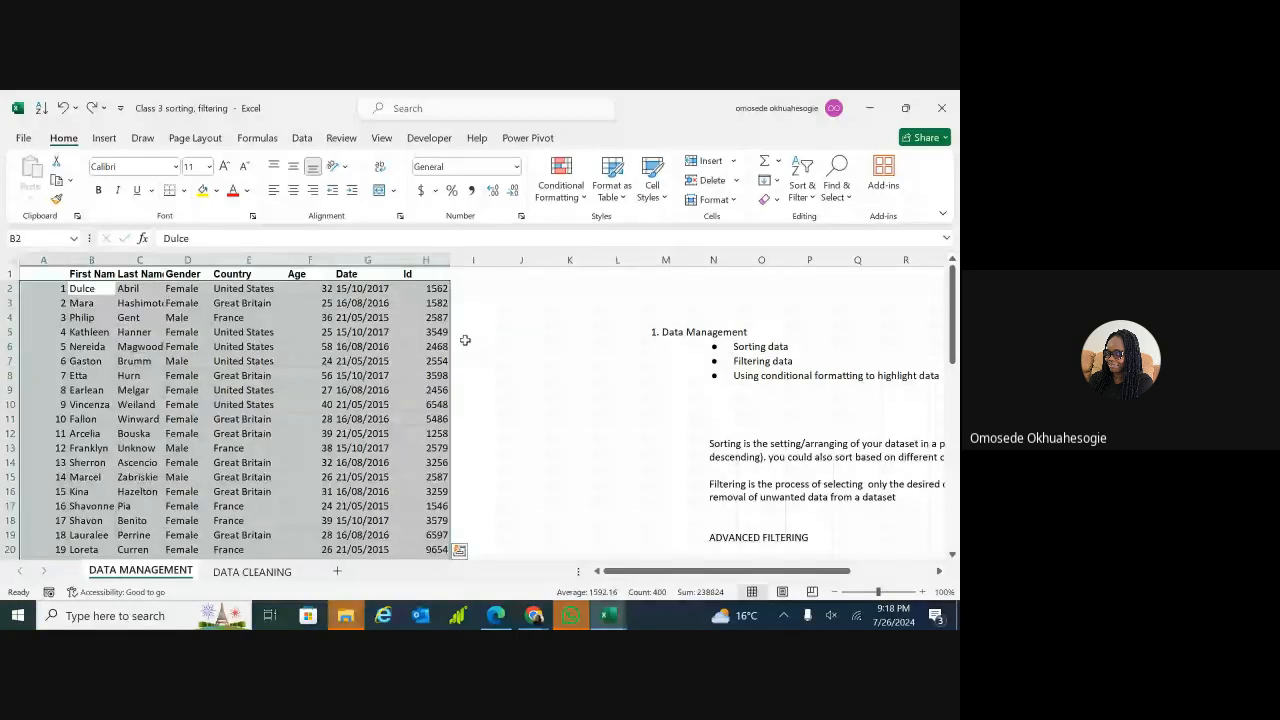
- Sort the dataset from smallest to largest by Id, and undo that sort
left_click(473, 360)
left_click(324, 289)
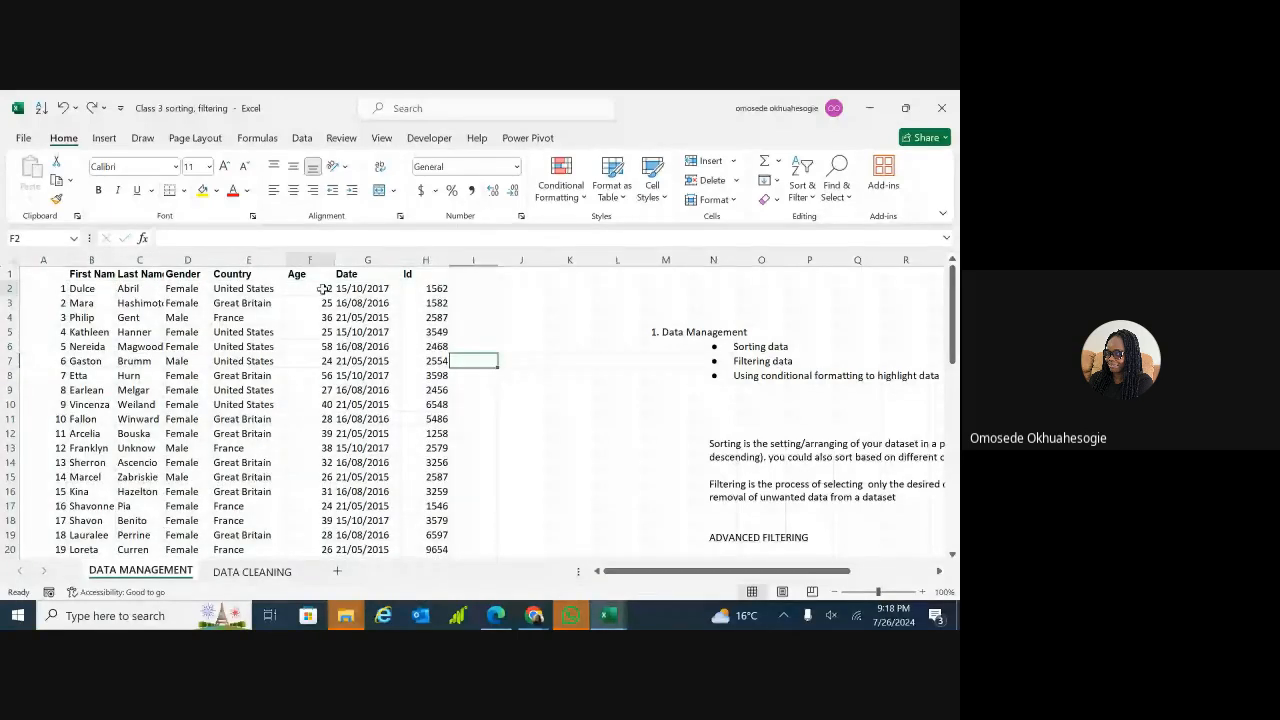
left_click(436, 287)
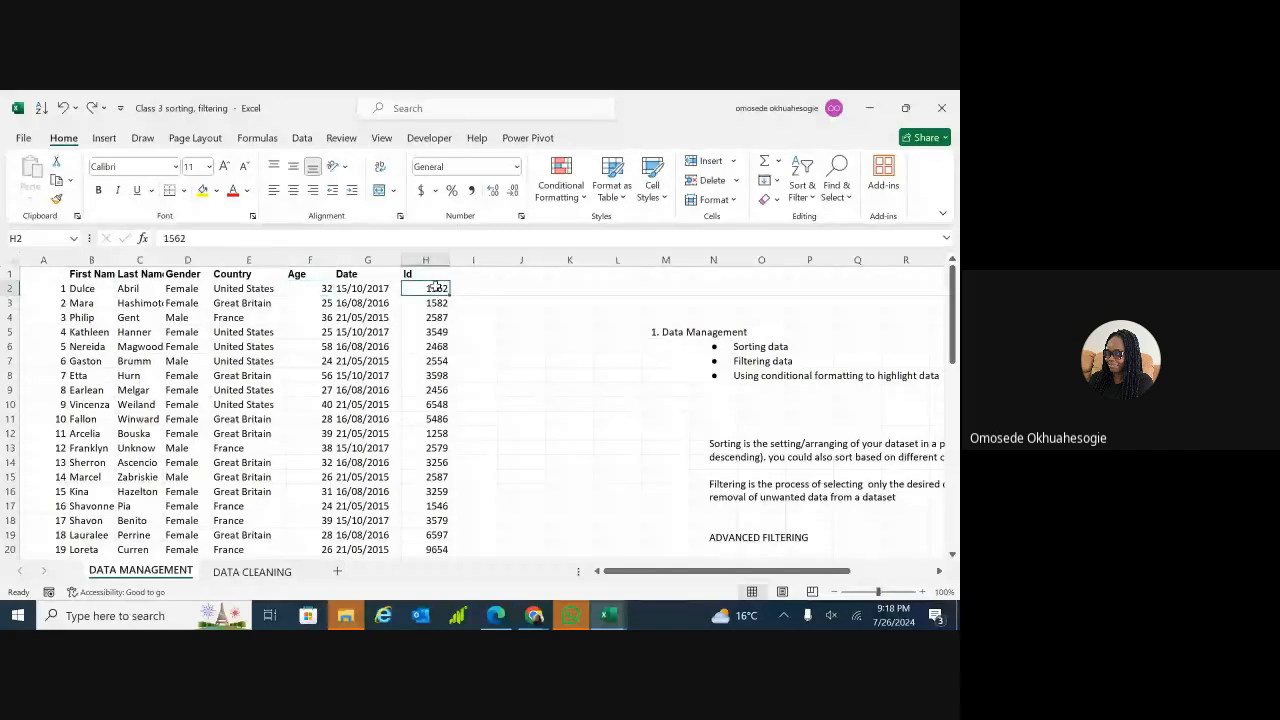
left_click(802, 195)
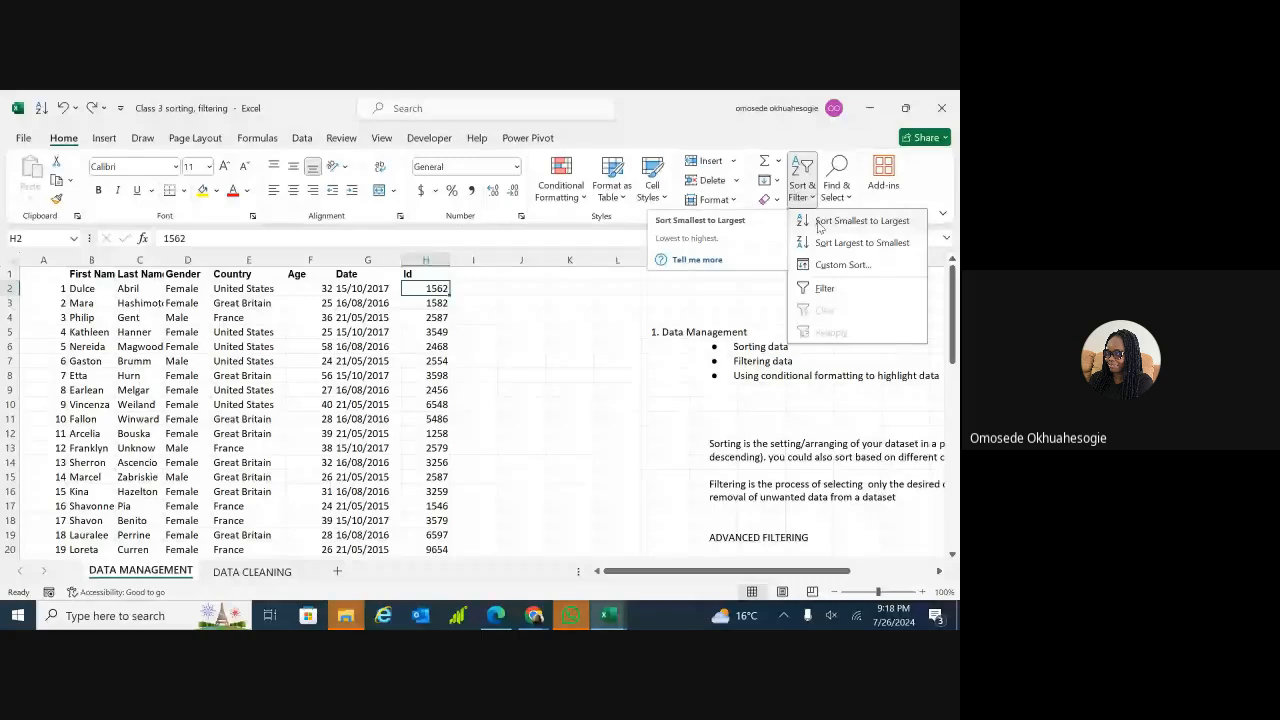
left_click(819, 224)
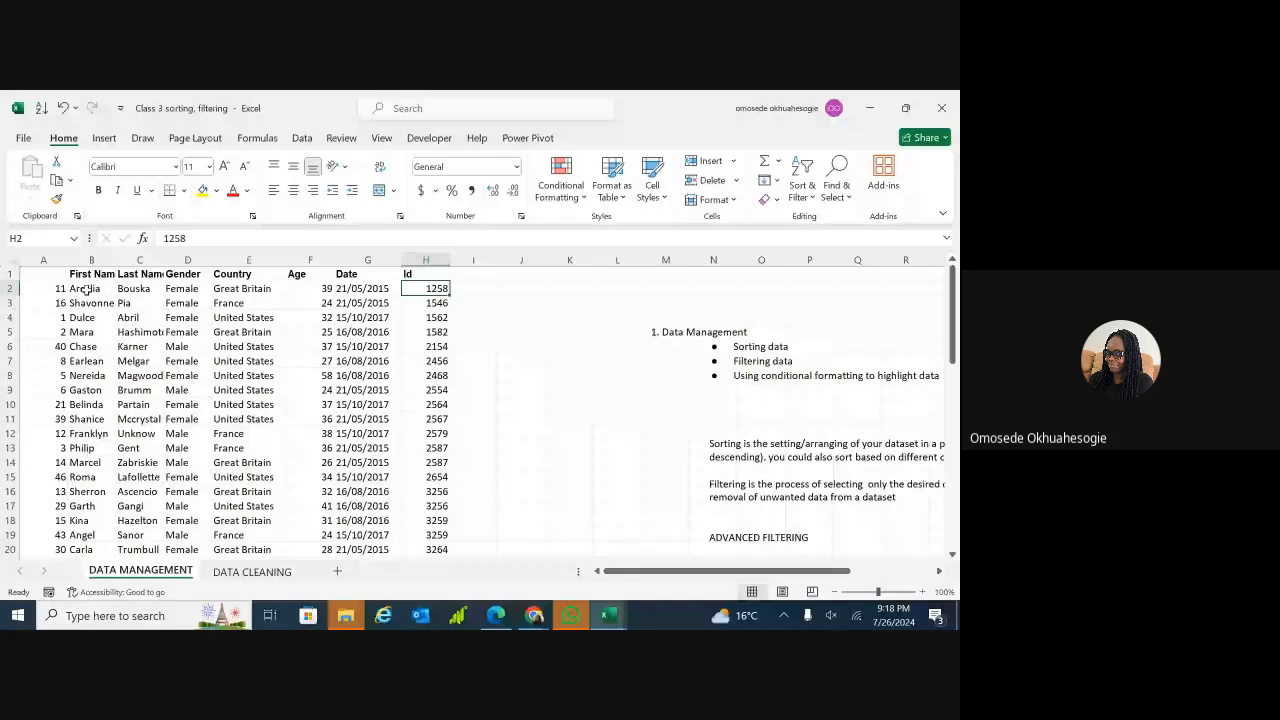
key("ctrl+z")
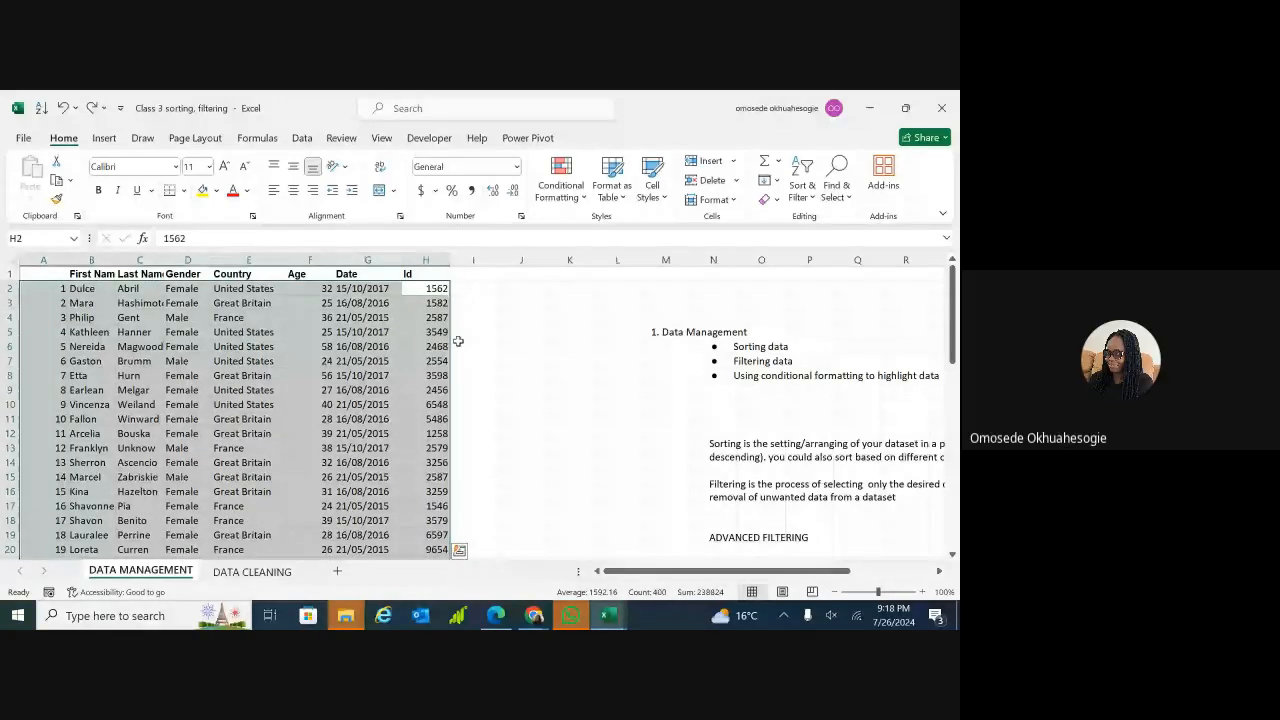
left_click(521, 331)
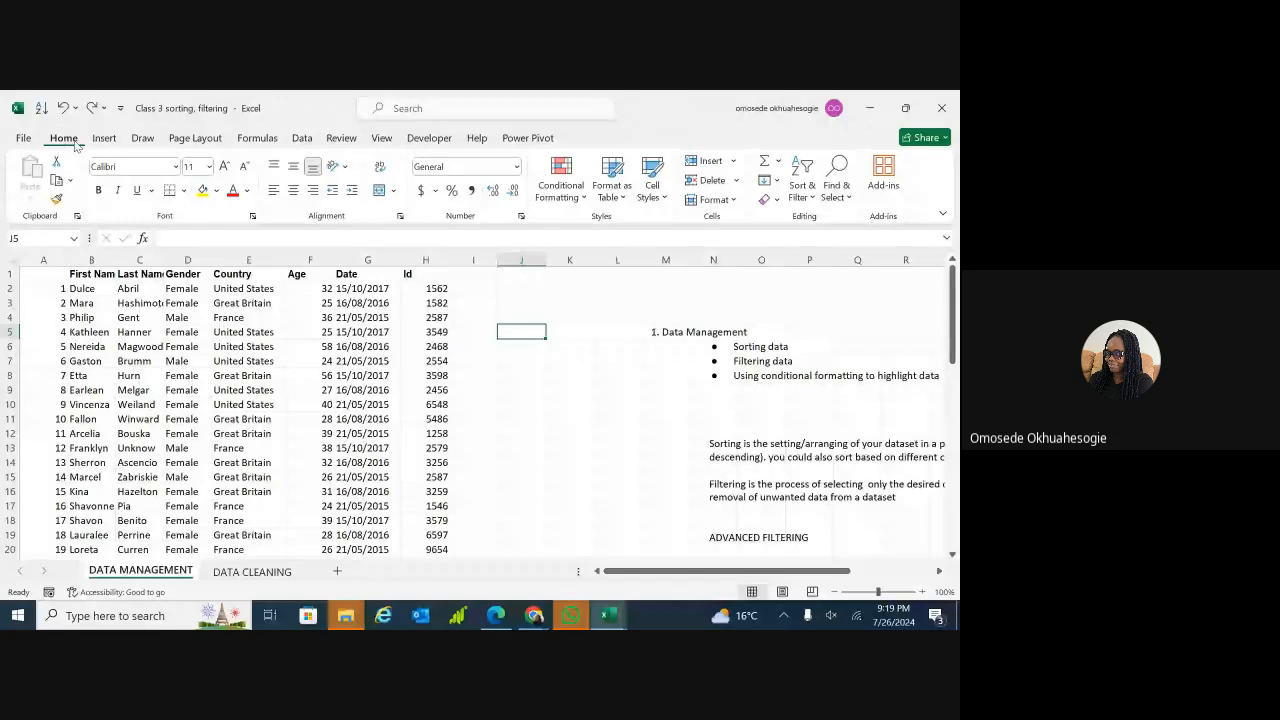
- Sort the dataset from smallest to largest by Age, starting from cell F2
left_click(302, 138)
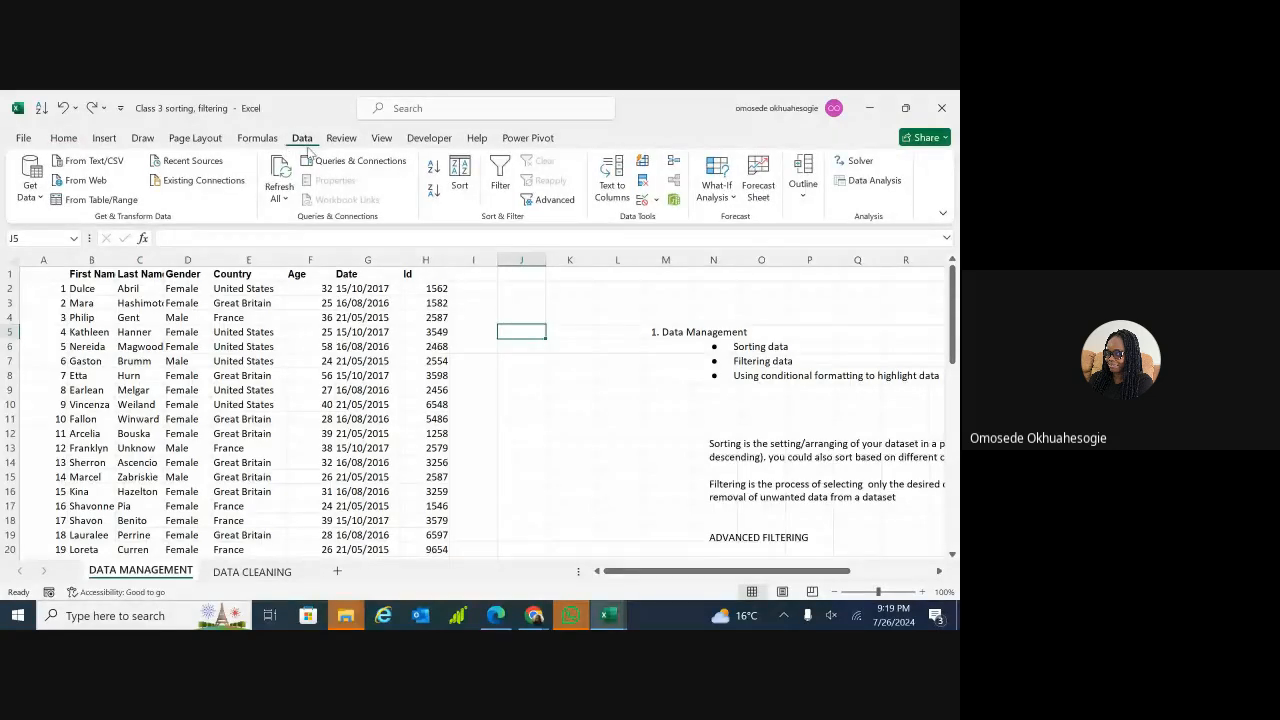
left_click(382, 138)
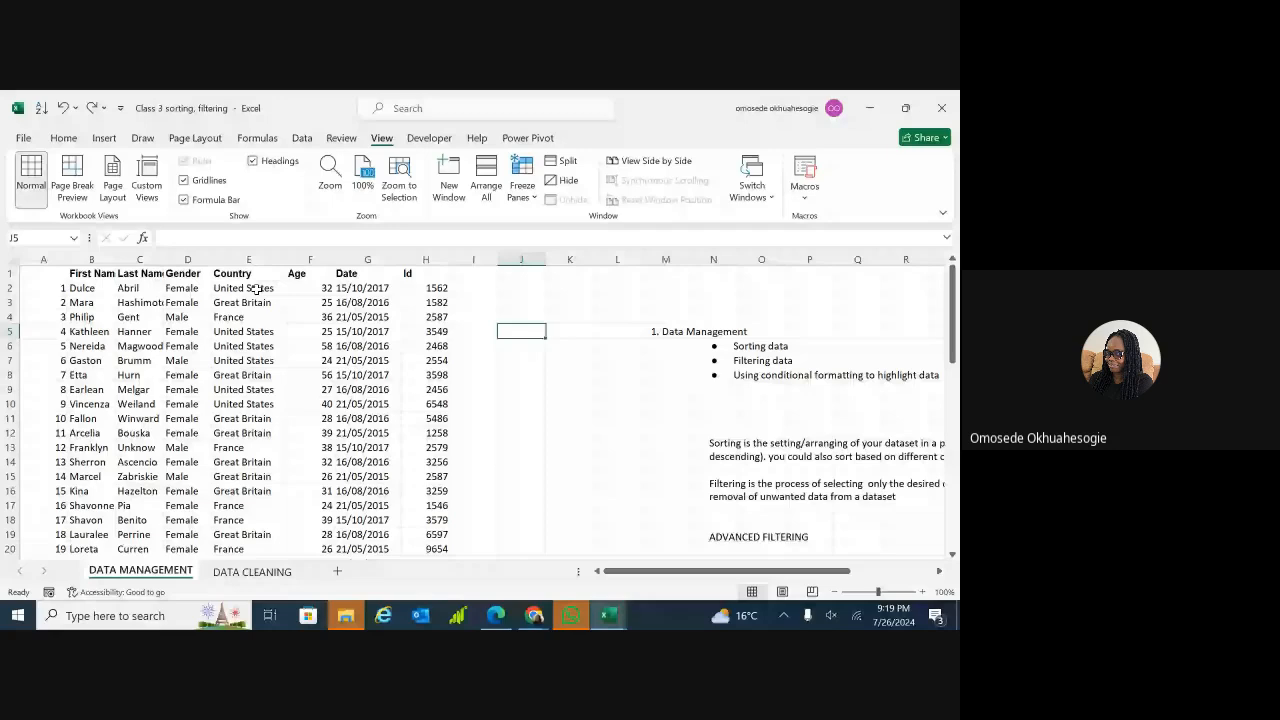
left_click(325, 288)
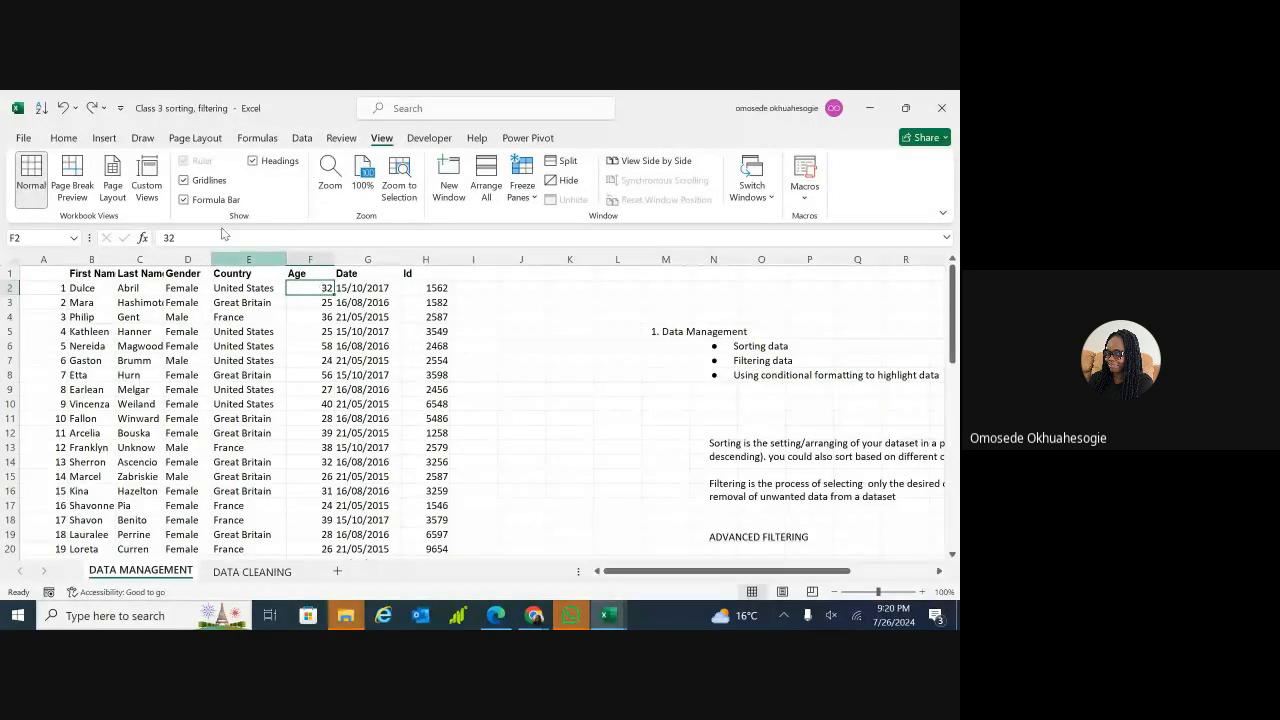
left_click(64, 140)
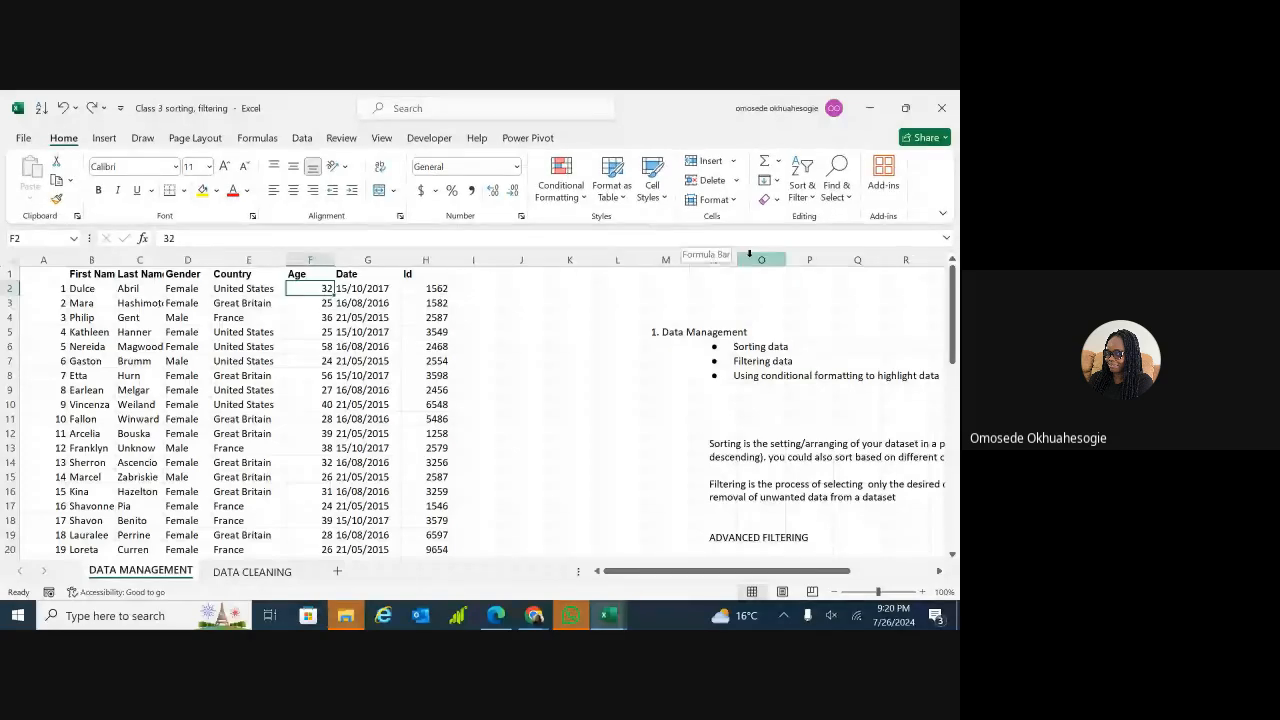
left_click(812, 200)
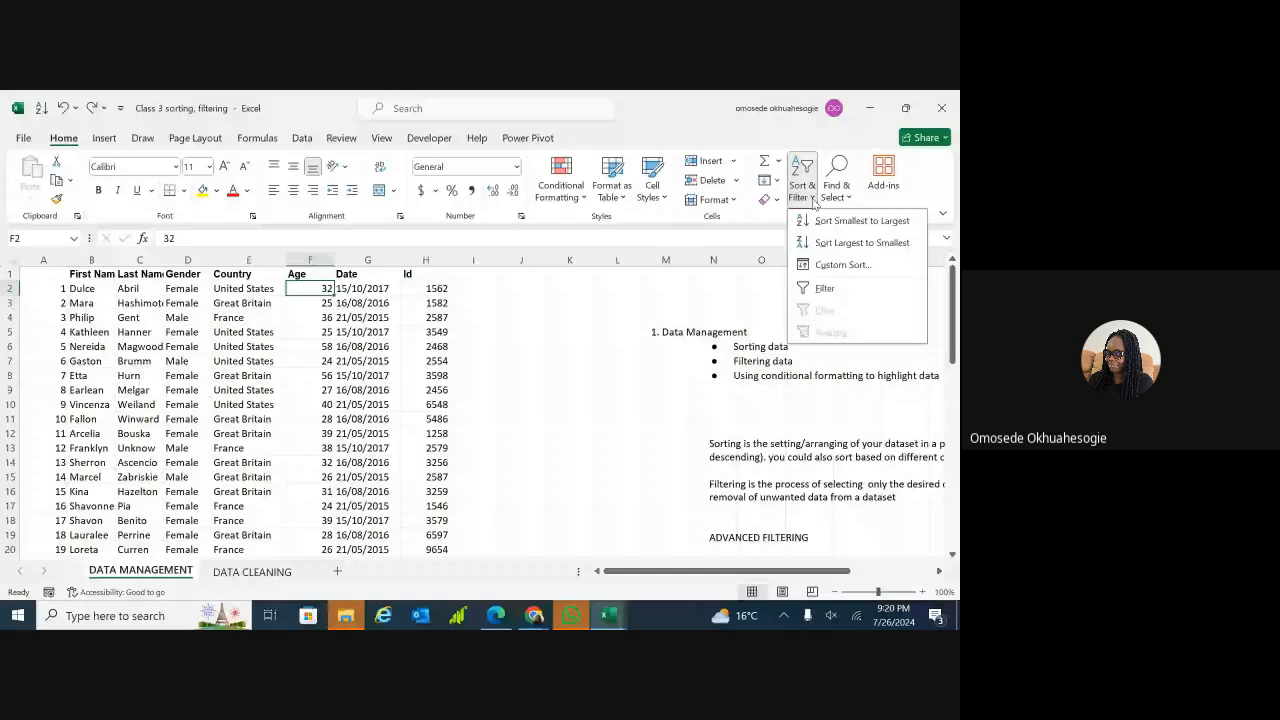
left_click(818, 222)
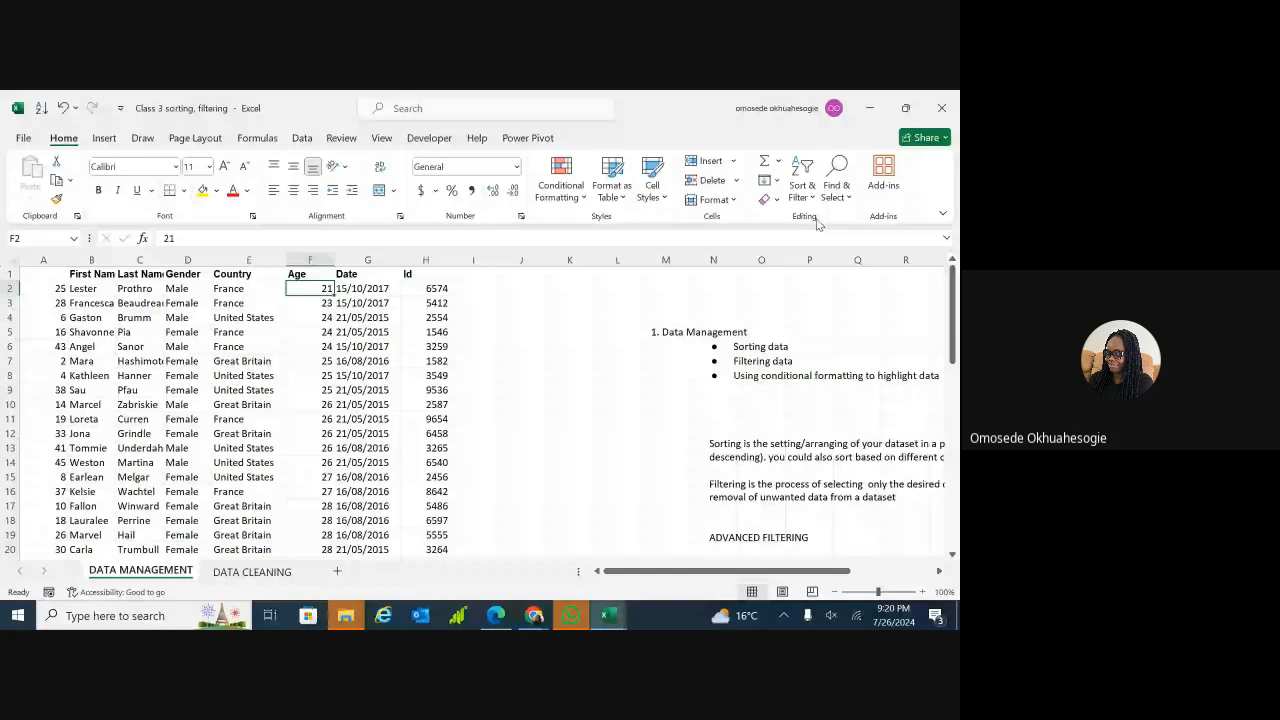
- Sort the dataset from largest to smallest by Age, and undo both Age sorts to restore the original order
left_click(802, 180)
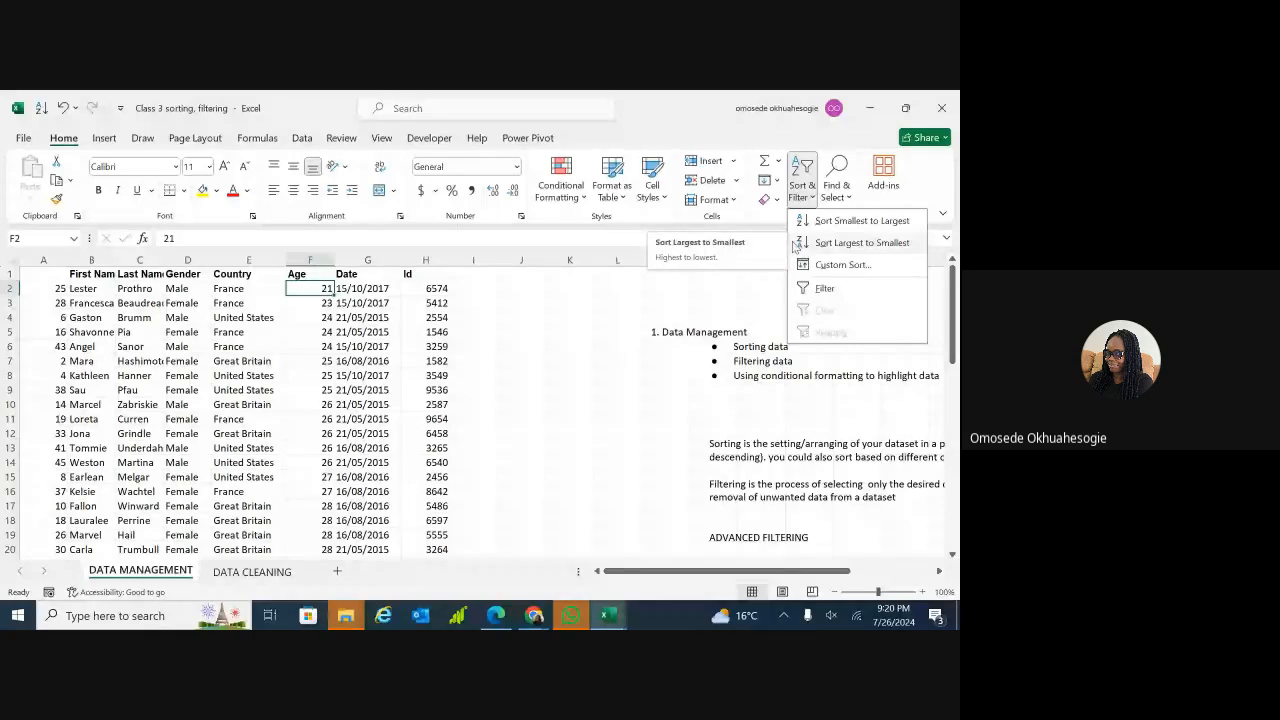
left_click(860, 243)
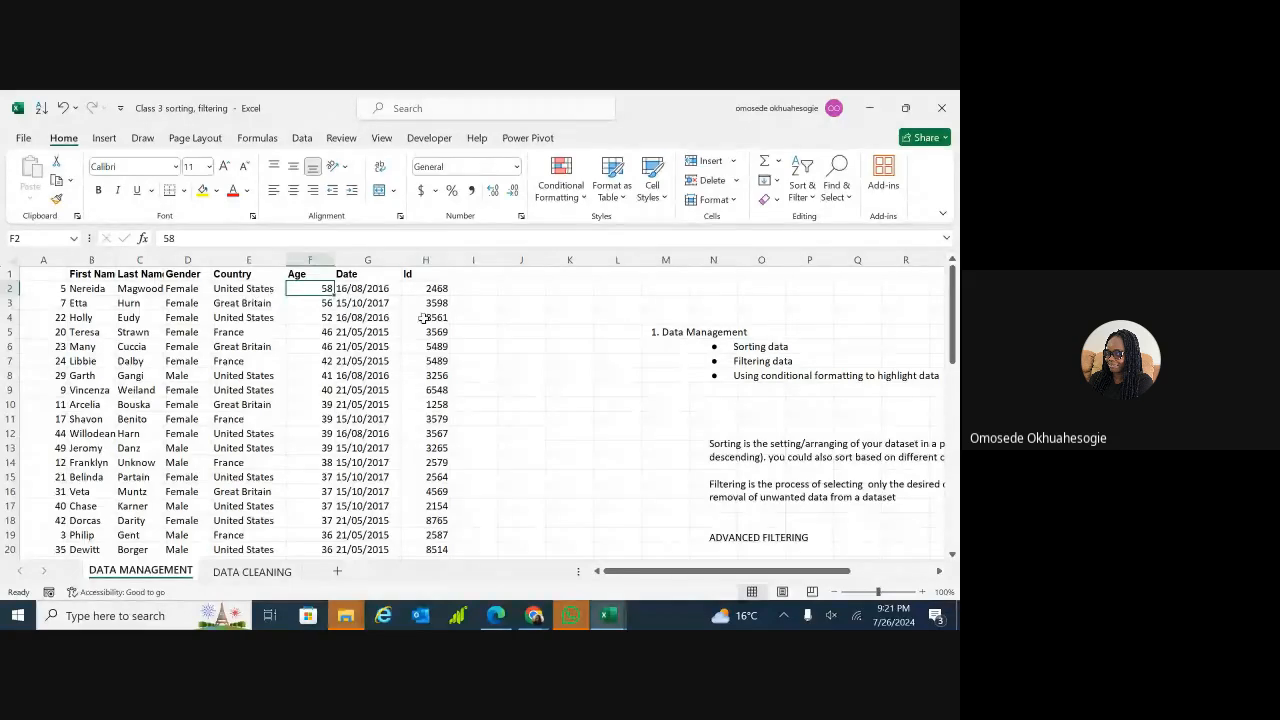
left_click(600, 314)
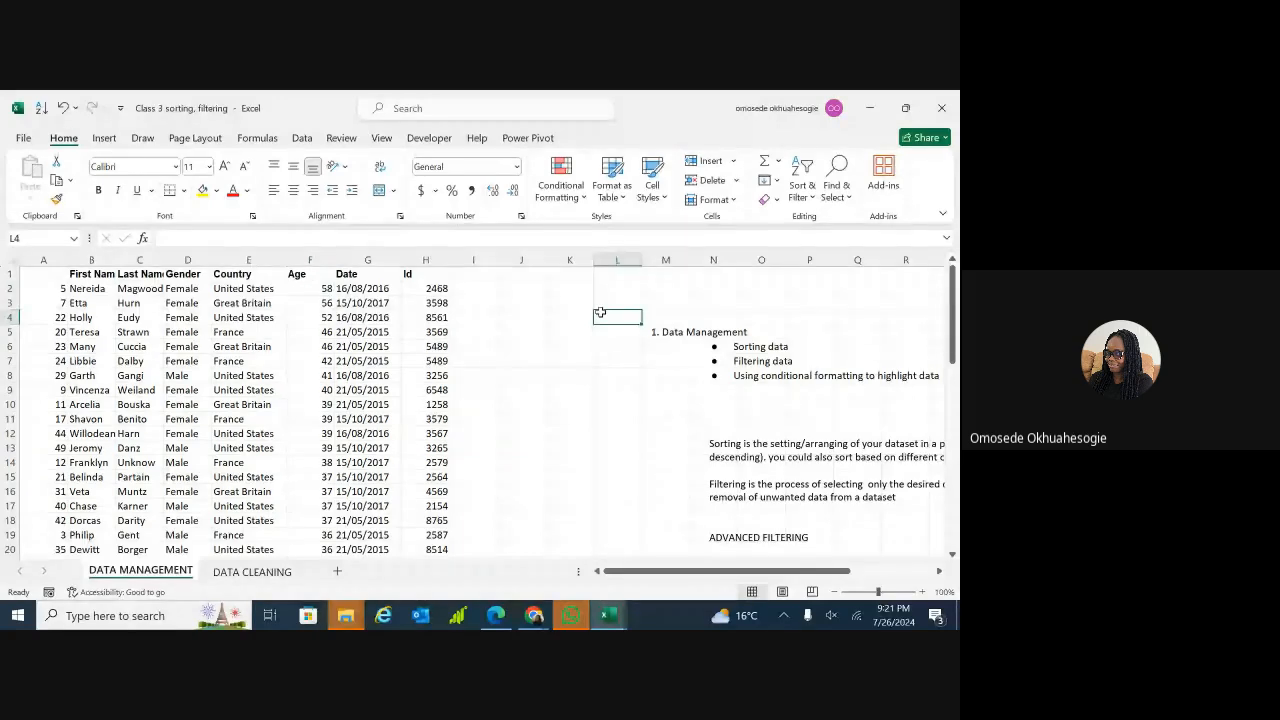
key("ctrl+z")
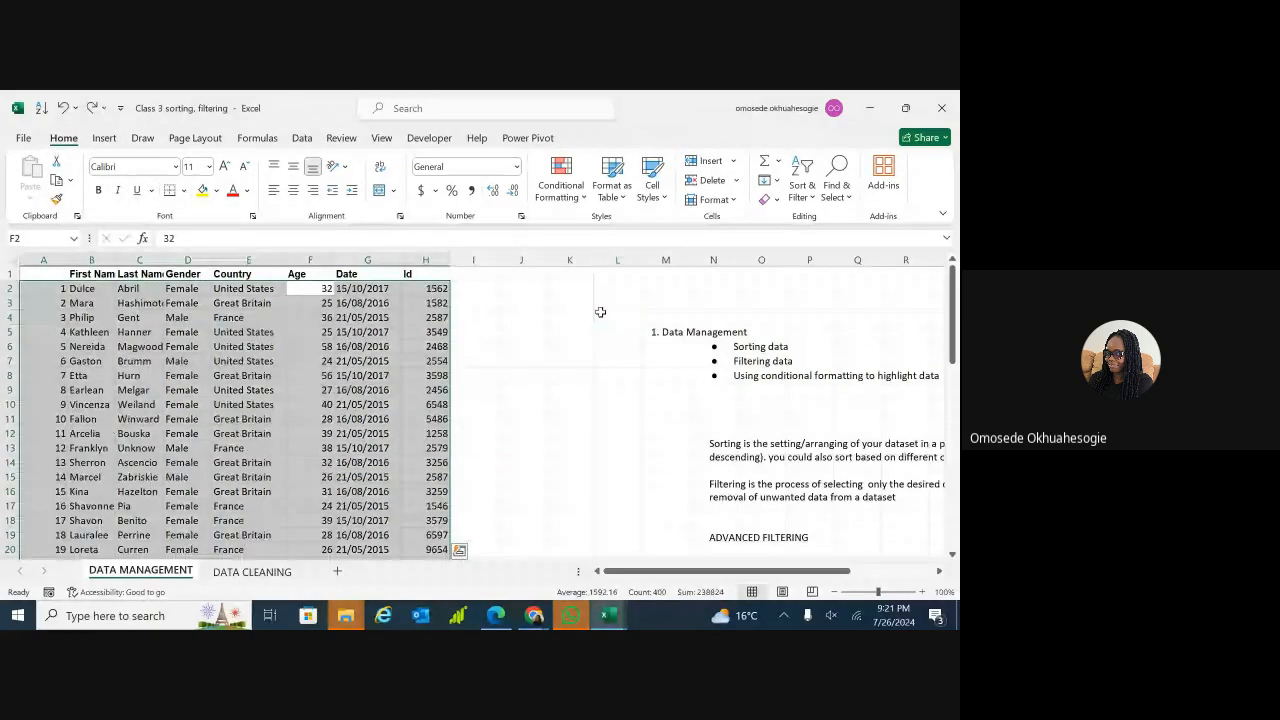
left_click(589, 418)
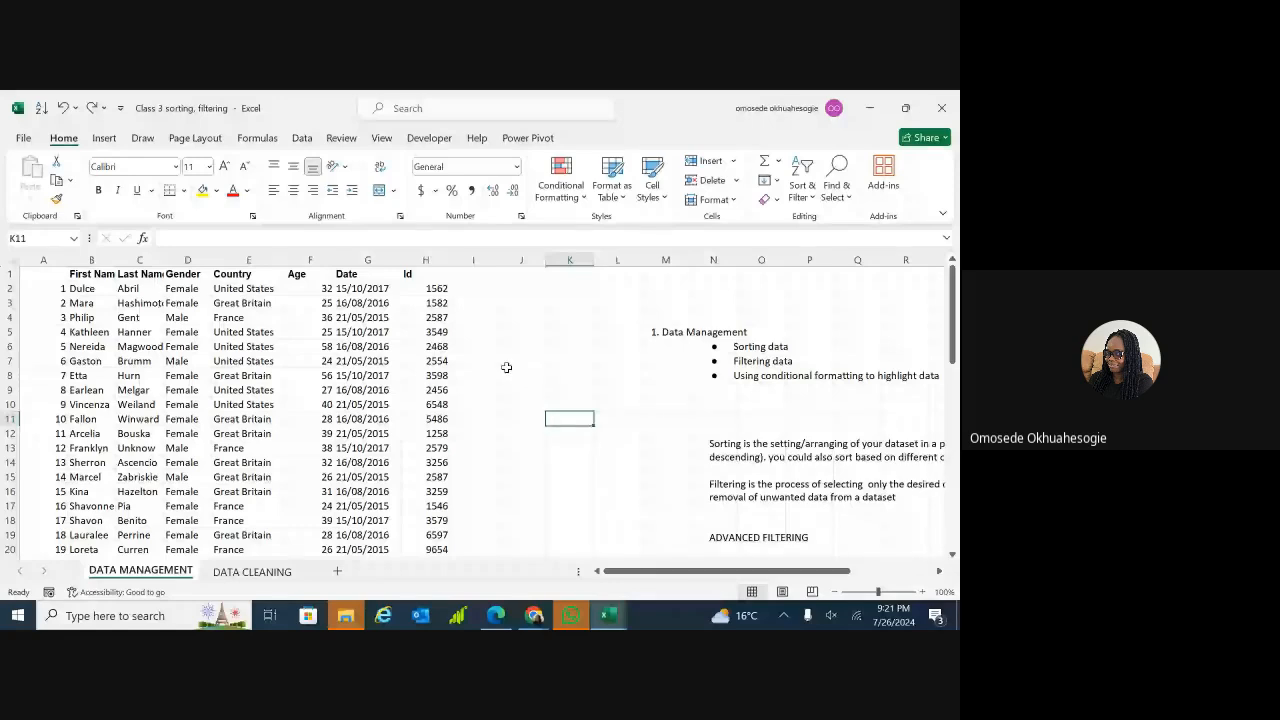
- Turn on filtering for the dataset from the First Name header in cell B1
left_click(90, 288)
left_click(105, 280)
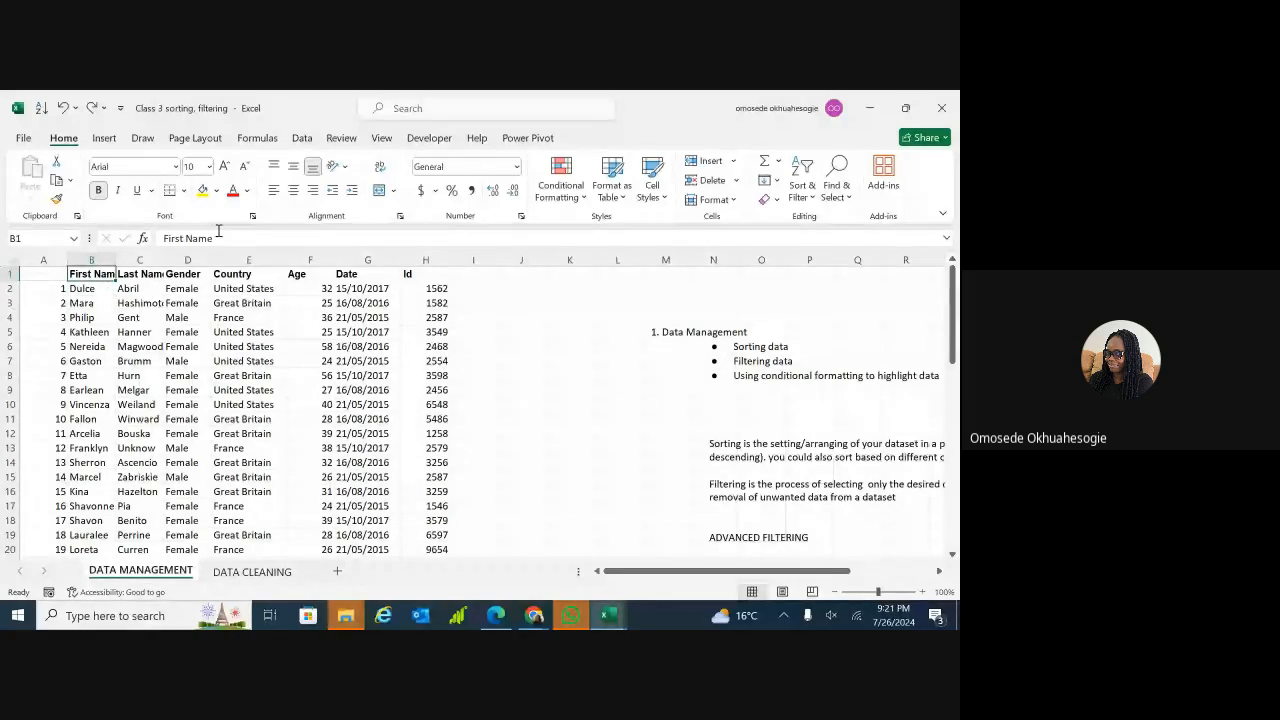
double_click(64, 138)
left_click(64, 138)
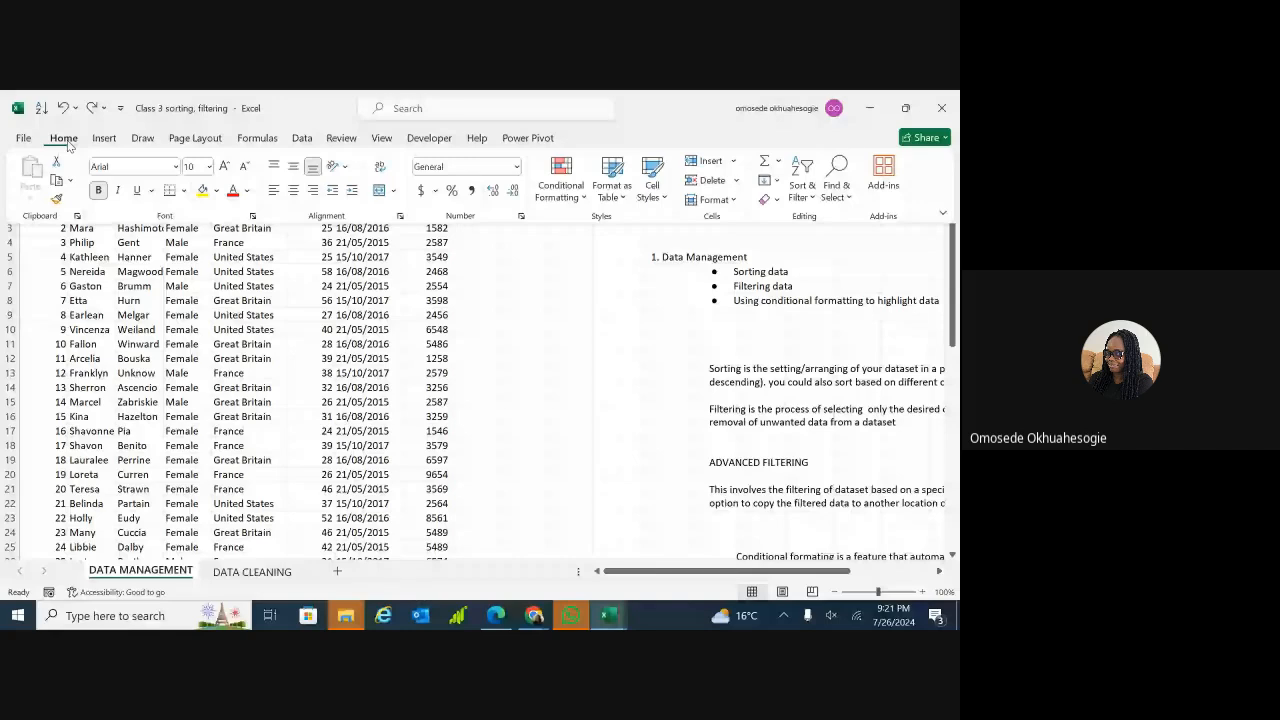
left_click(66, 141)
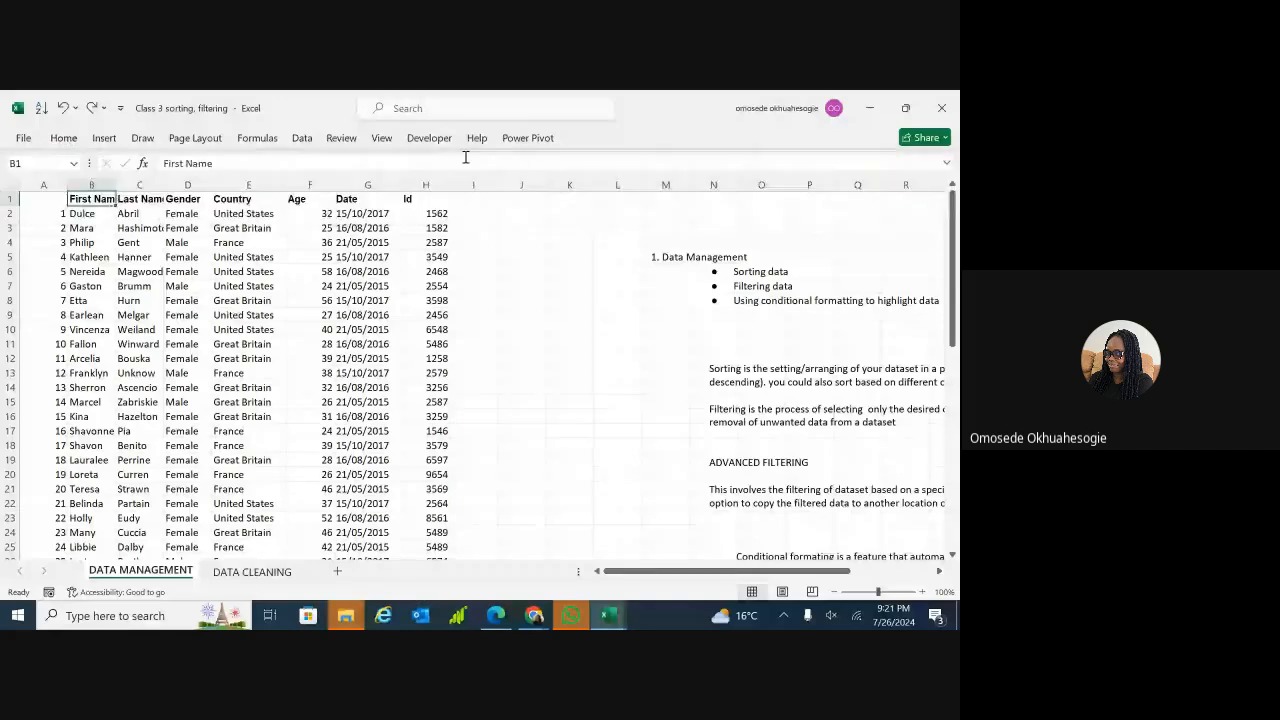
left_click(64, 139)
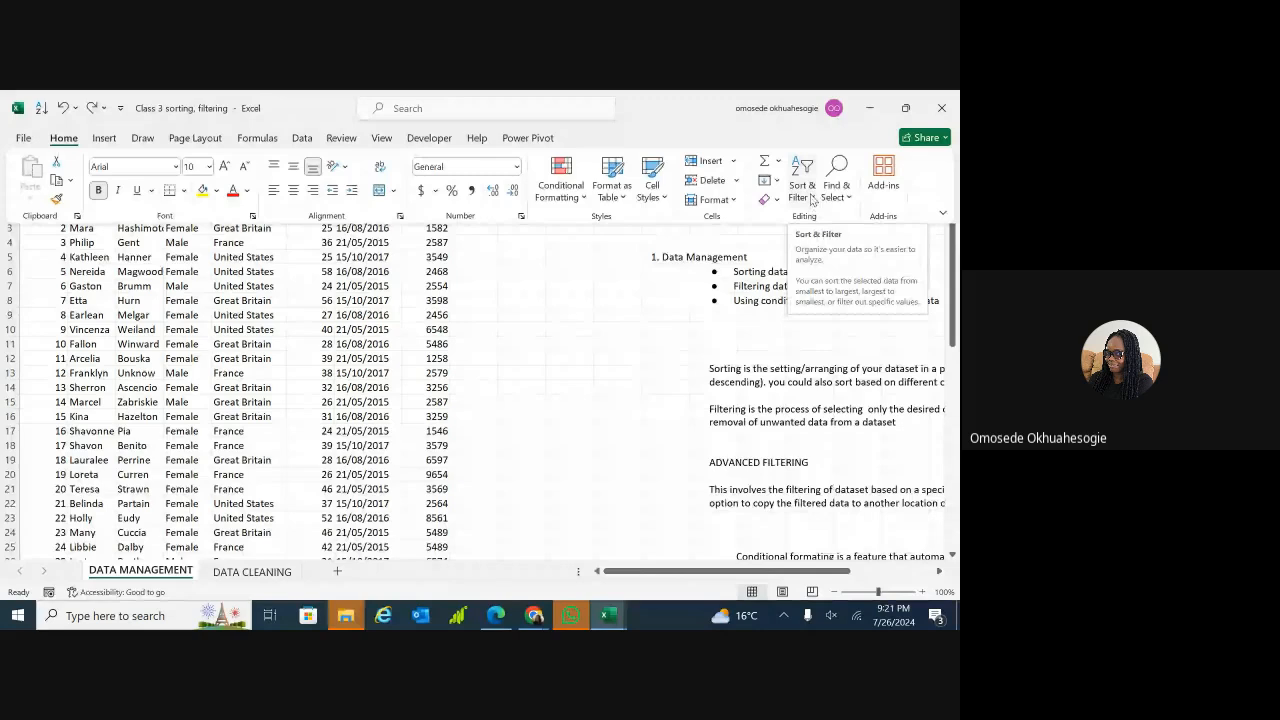
left_click(812, 197)
left_click(824, 273)
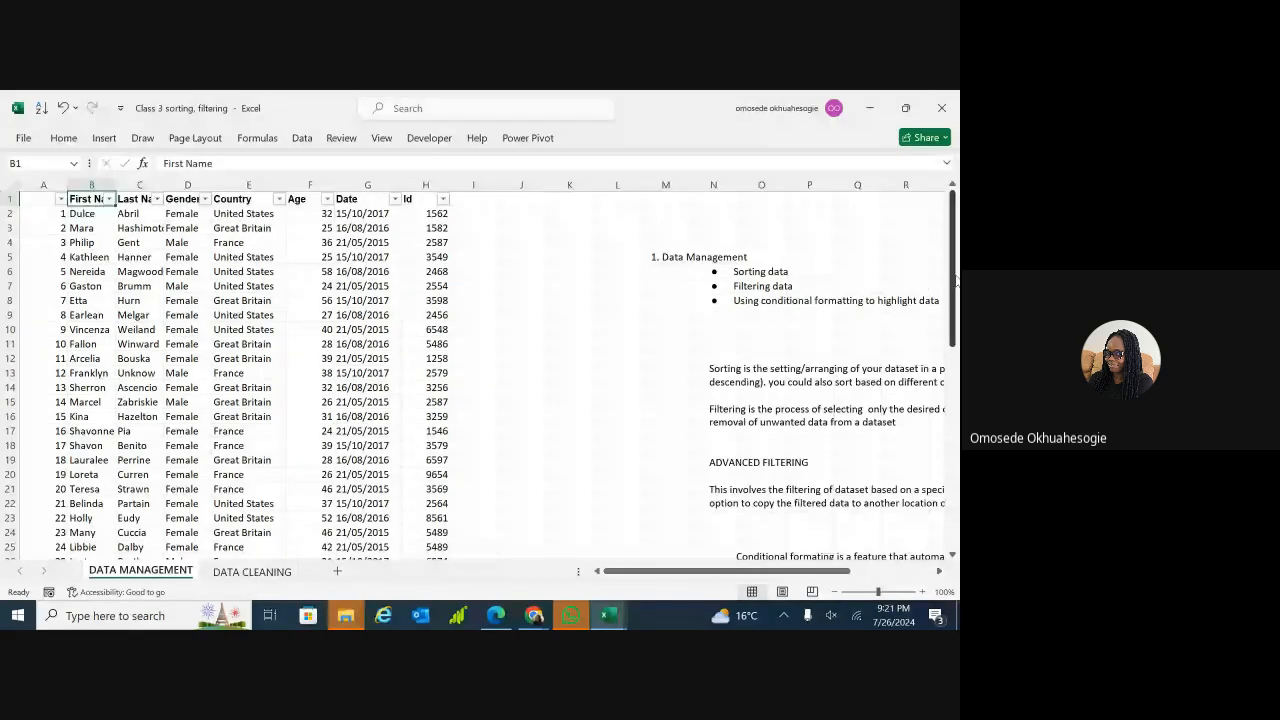
- Set the ribbon to always show, and examine the filter arrows on the dataset's column headers
left_click(64, 142)
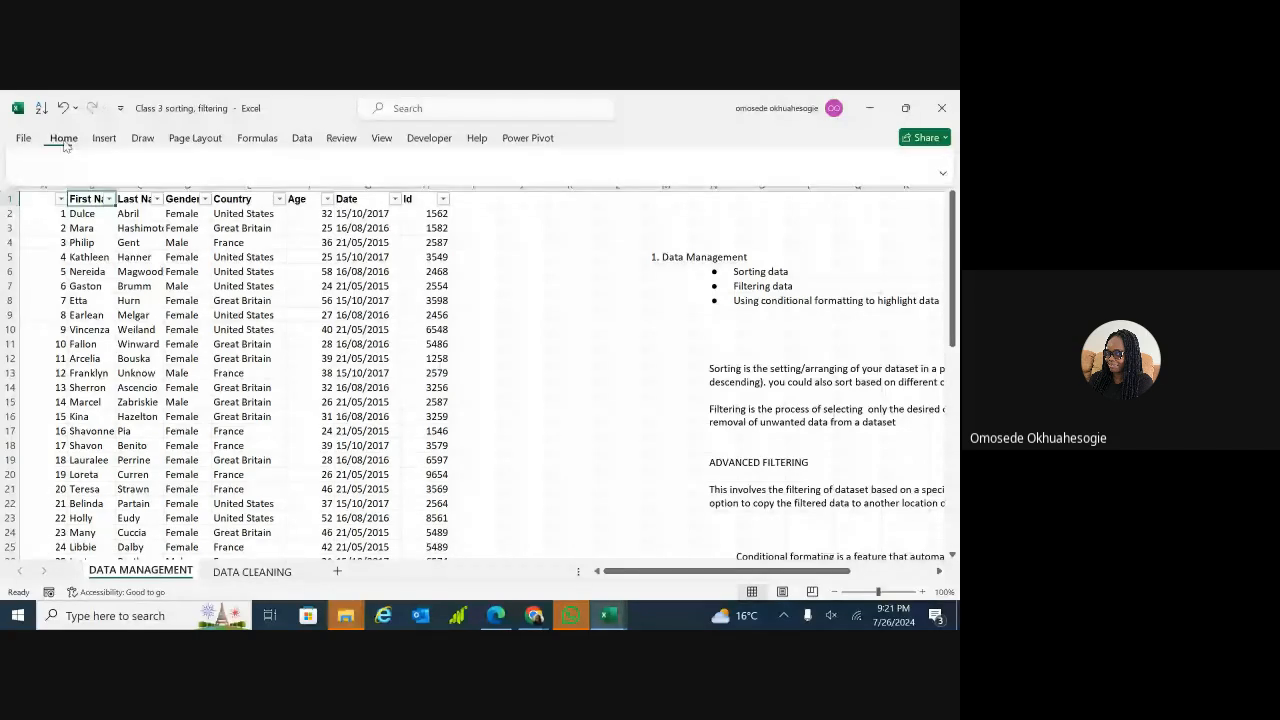
left_click(942, 213)
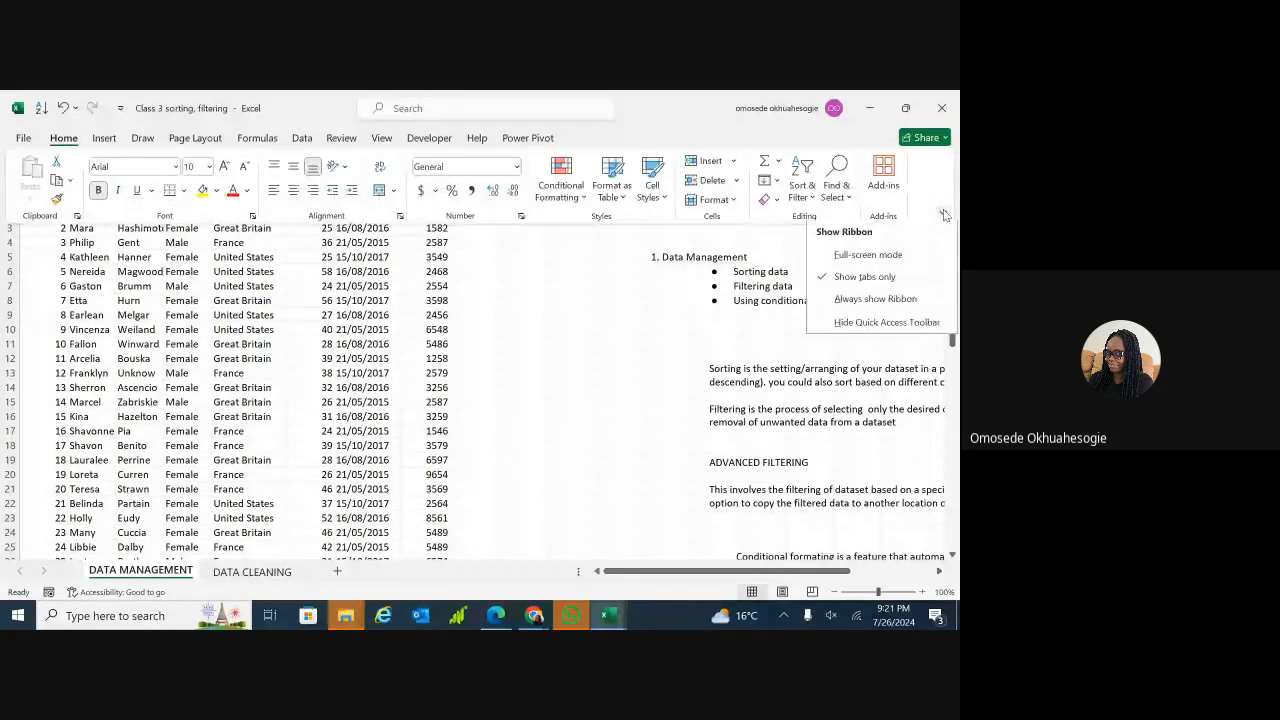
left_click(870, 299)
scroll(480, 400, "up", 8, "ctrl")
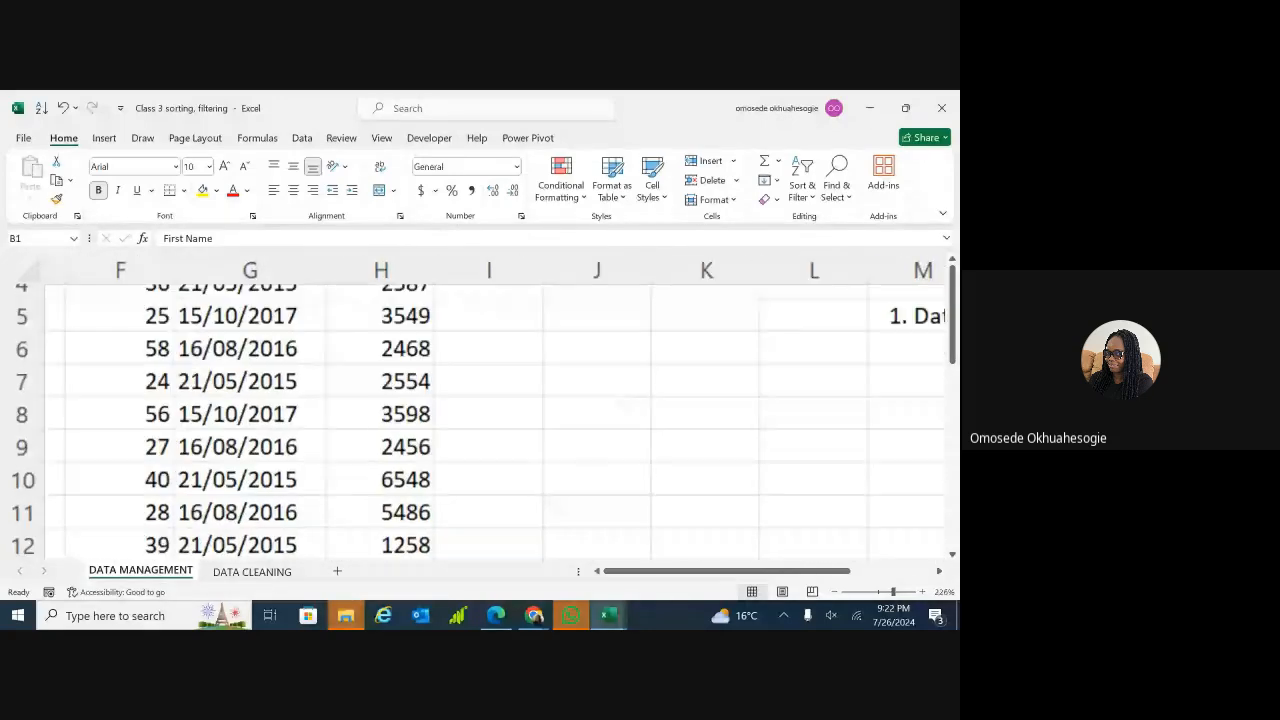
scroll(480, 400, "up", 2)
scroll(480, 400, "left", 2)
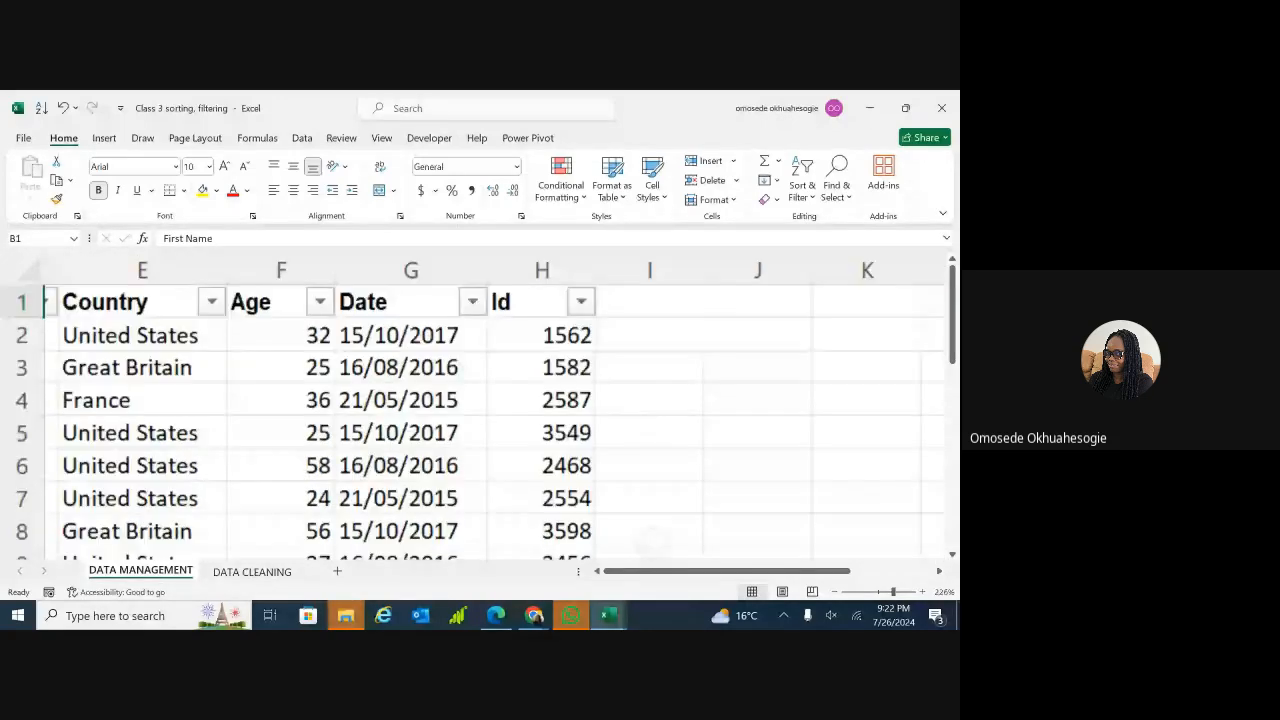
scroll(480, 400, "left", 3)
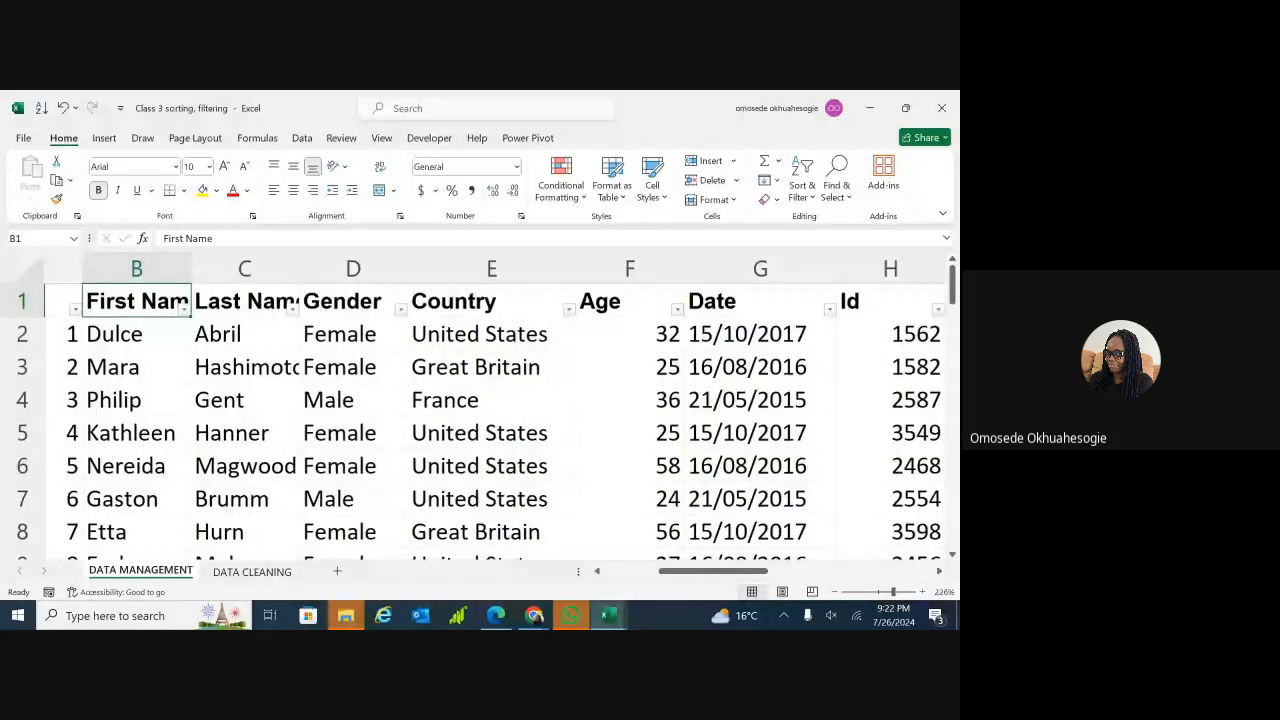
scroll(480, 400, "left", 1)
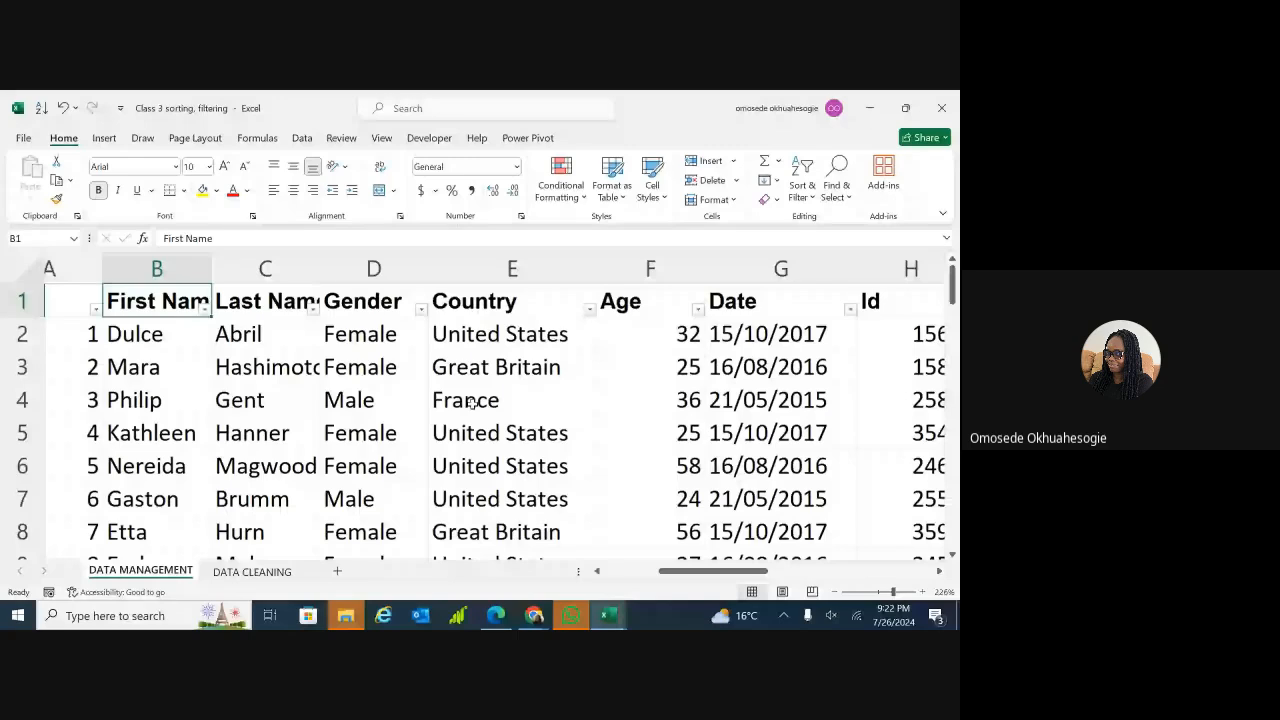
left_click(478, 336)
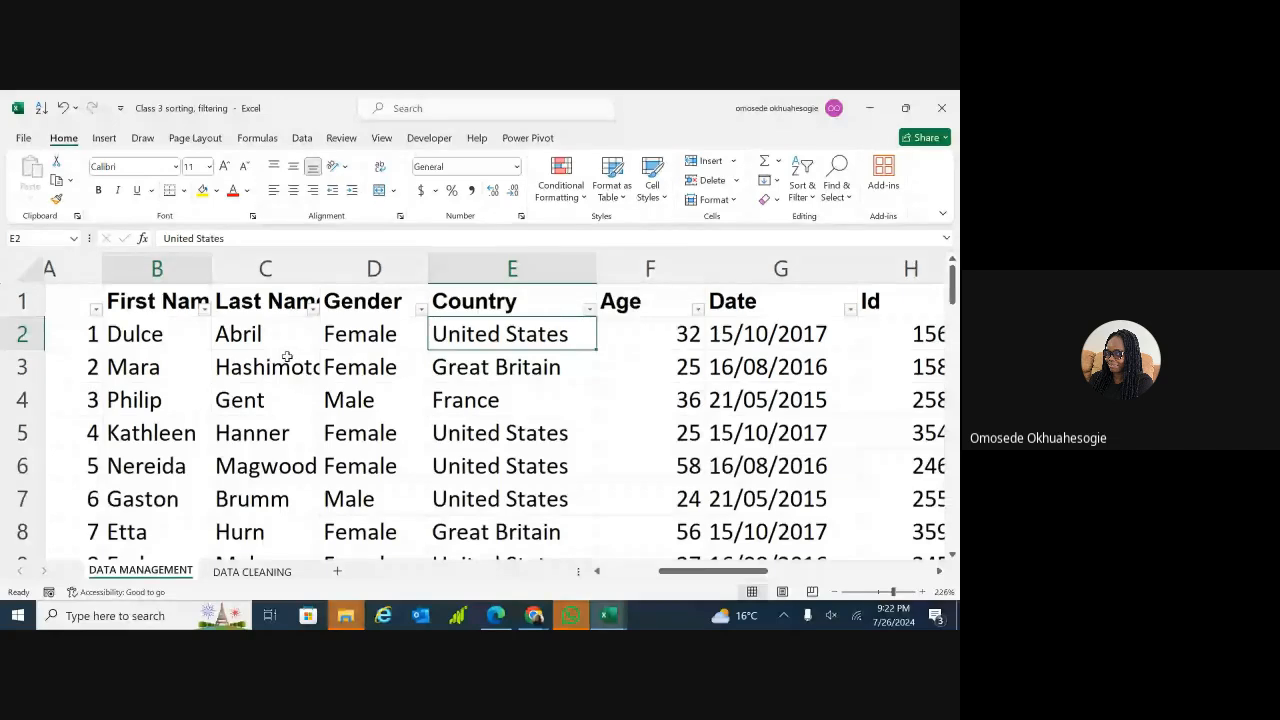
- Remove the filter from the header row, and turn filtering on again from cell C2 in the Last Name column
scroll(287, 356, "down", 8)
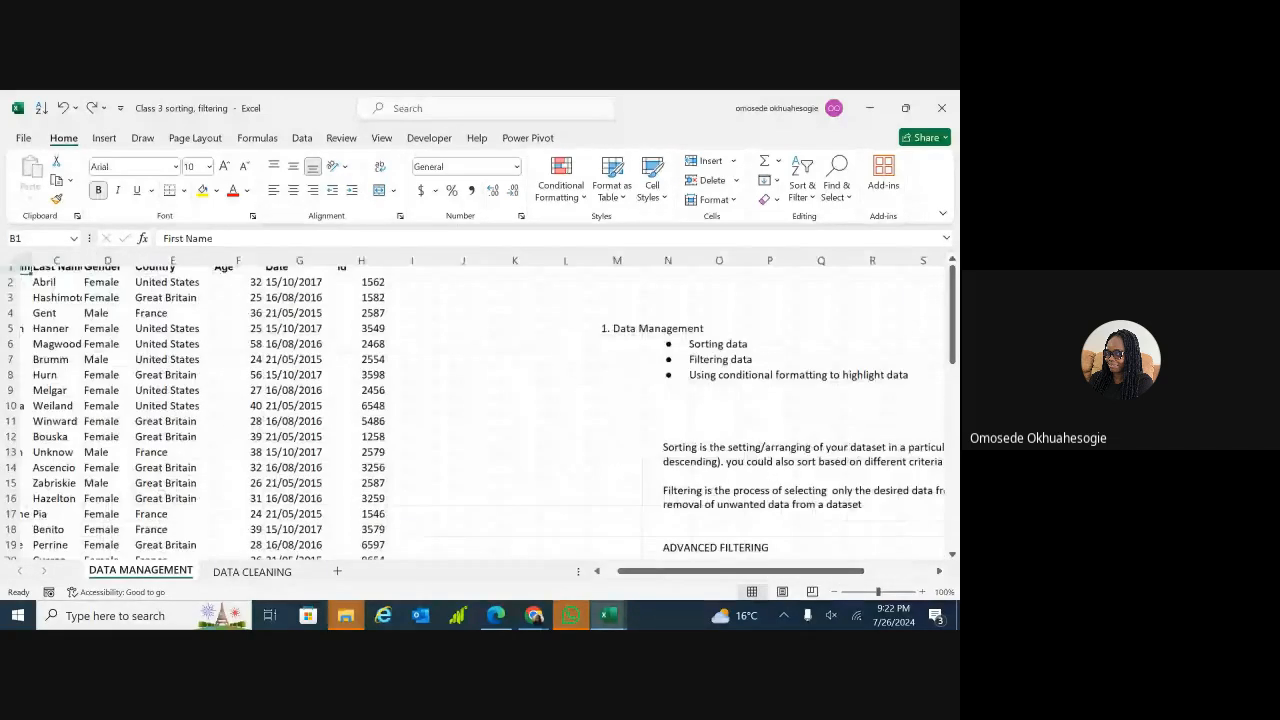
scroll(80, 274, "up", 4)
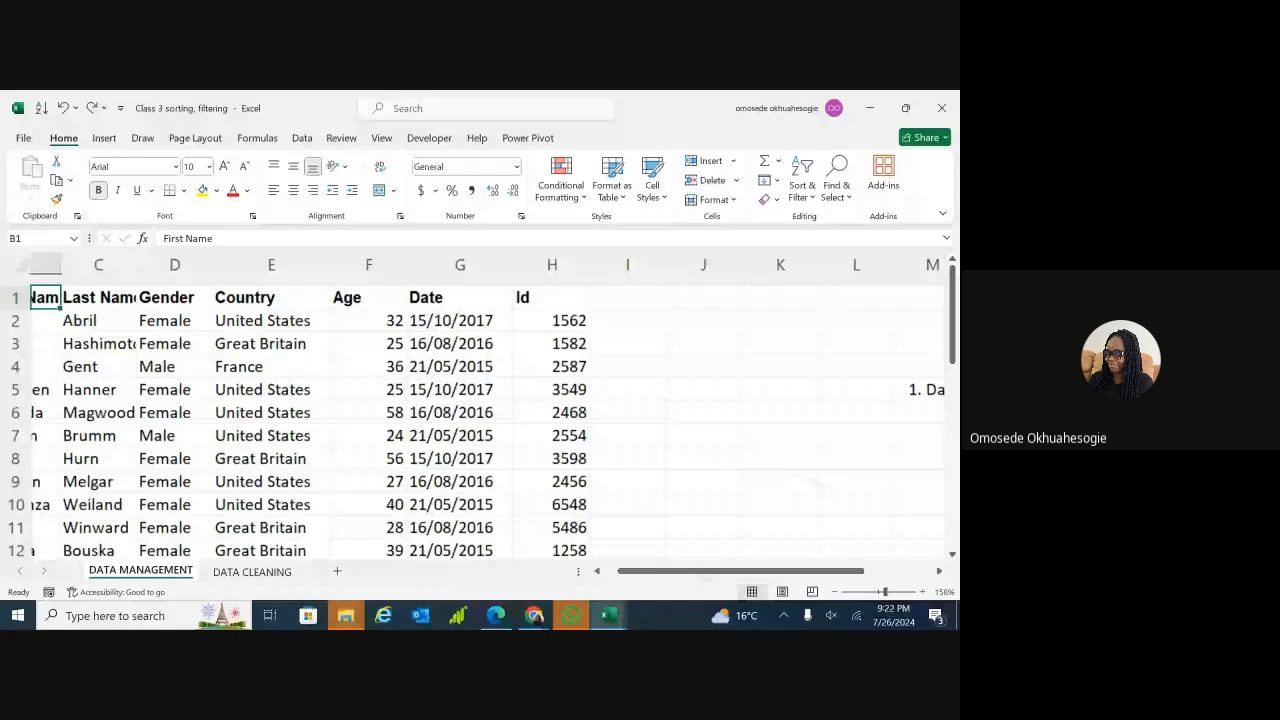
scroll(480, 410, "up", 1)
scroll(480, 410, "left", 2)
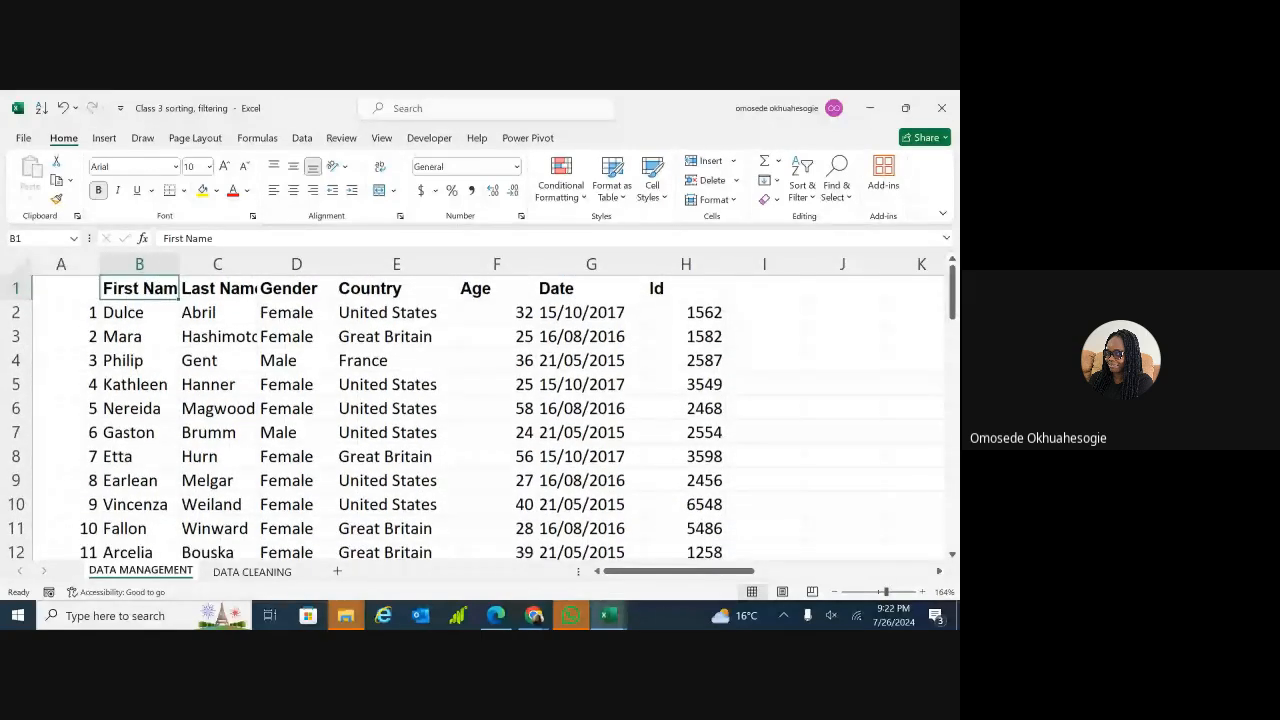
left_click(221, 312)
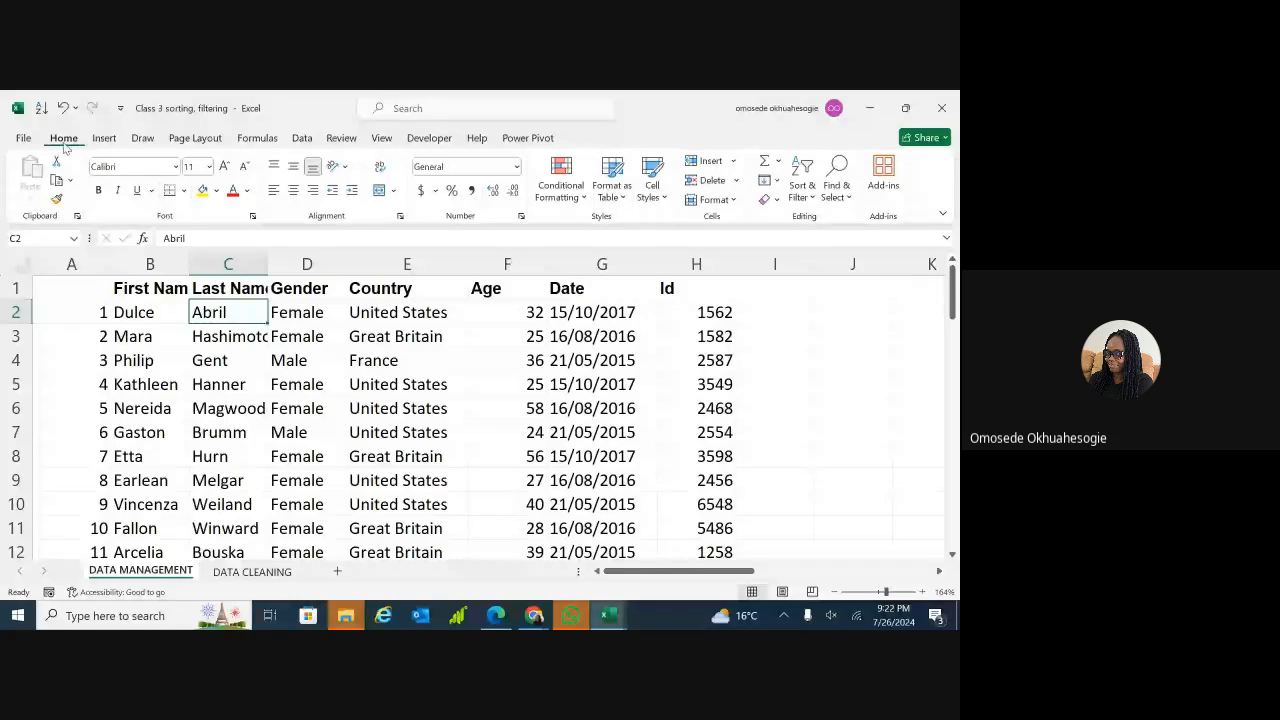
left_click(803, 190)
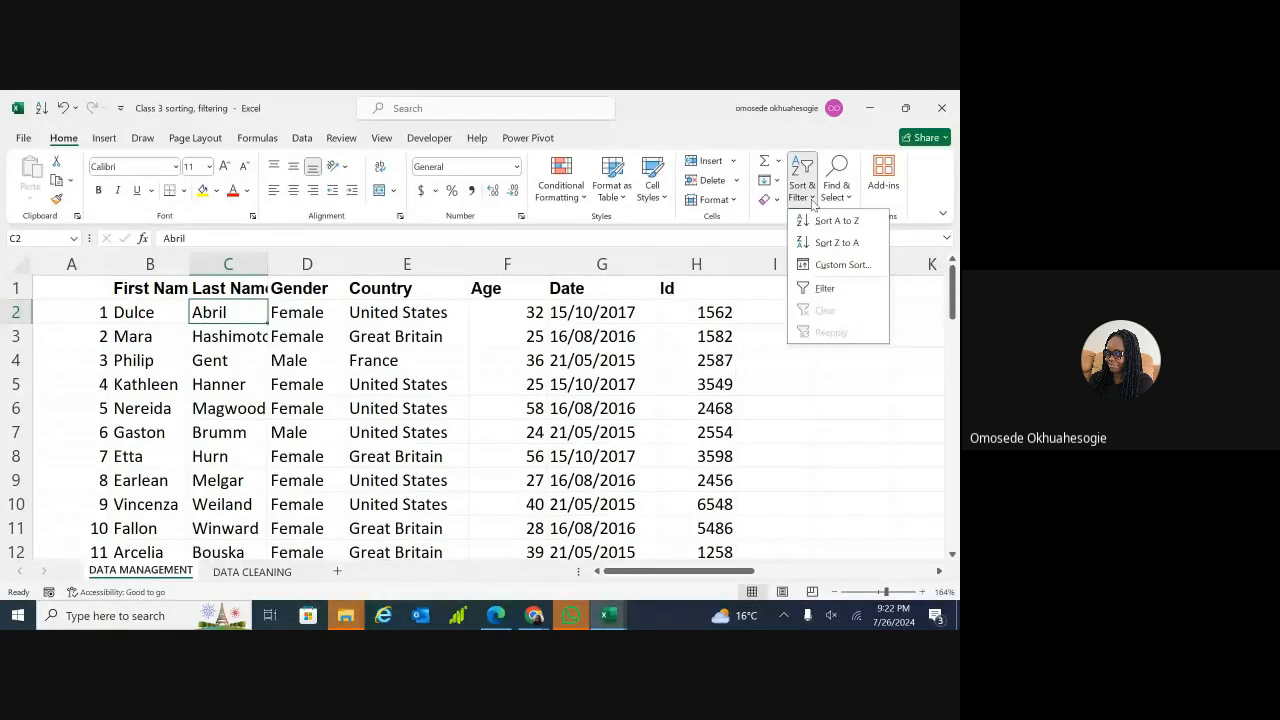
left_click(816, 288)
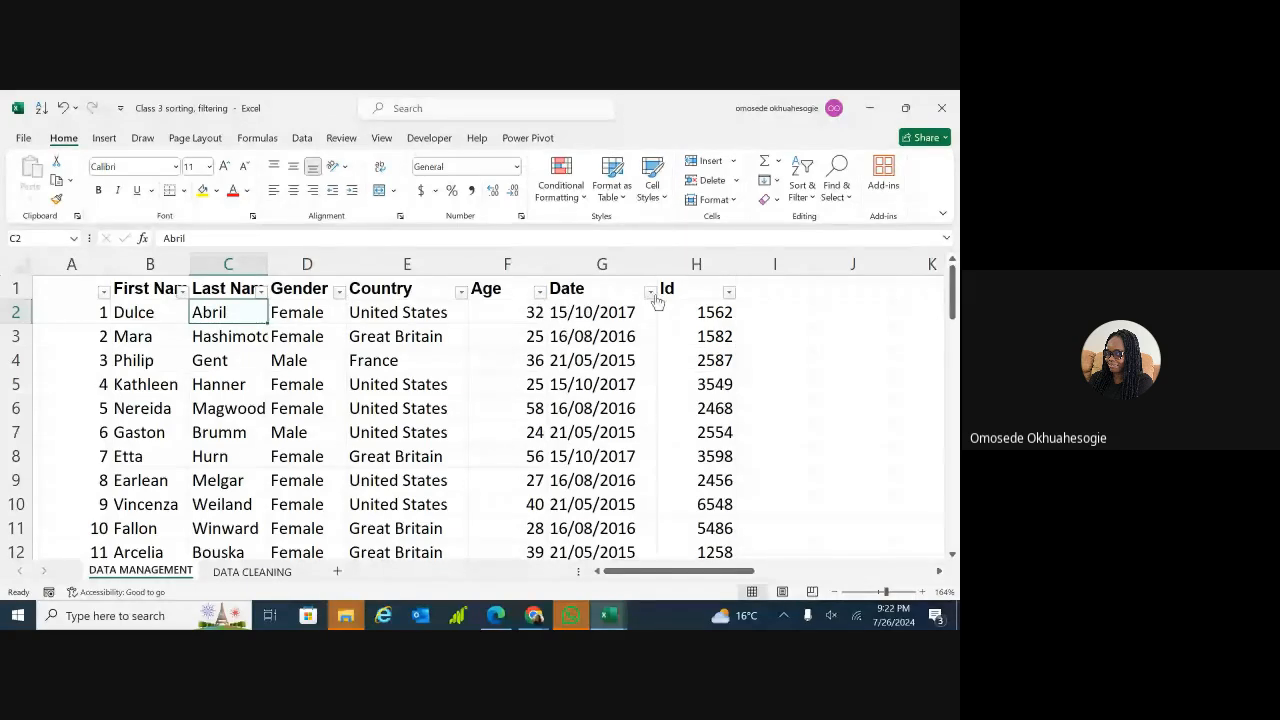
- Examine the sort options and the list of names in the First Name column's filter, leaving the filter unchanged
left_click(182, 292)
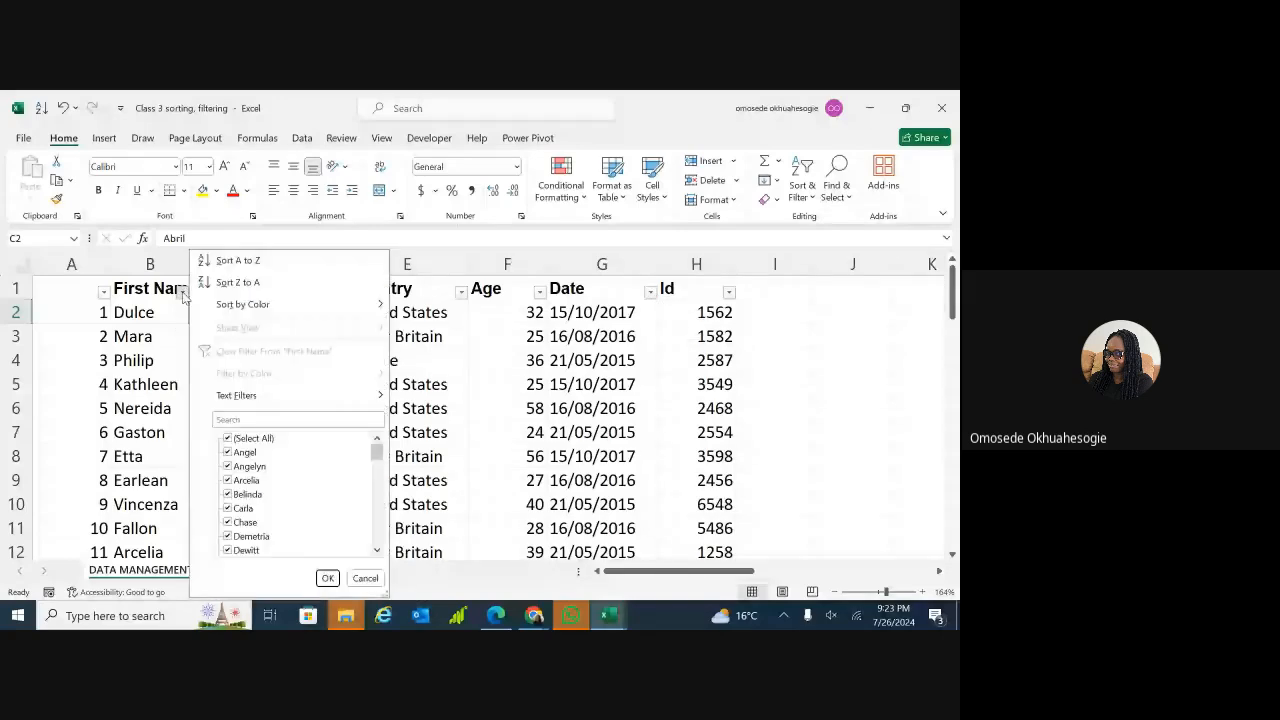
left_click_drag(377, 452, 377, 467)
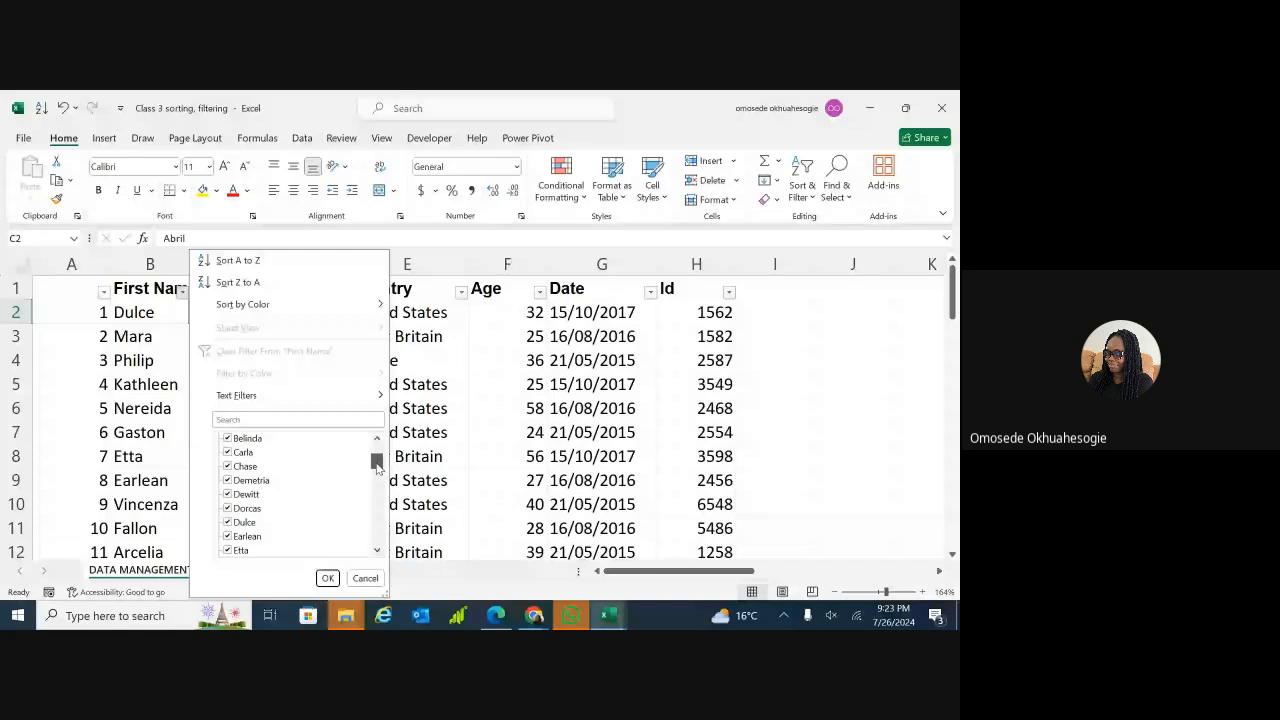
mouse_move(377, 467)
left_mouse_down()
mouse_move(378, 538)
mouse_move(378, 450)
left_mouse_up()
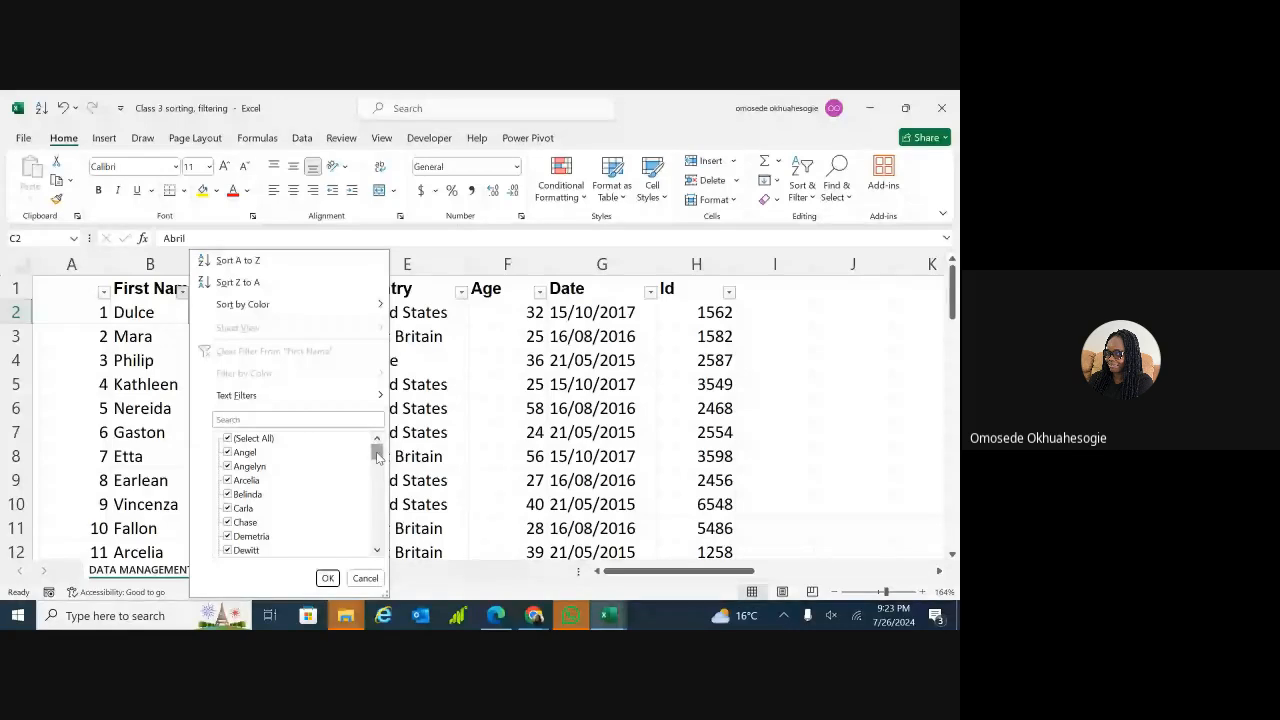
left_click_drag(377, 457, 377, 460)
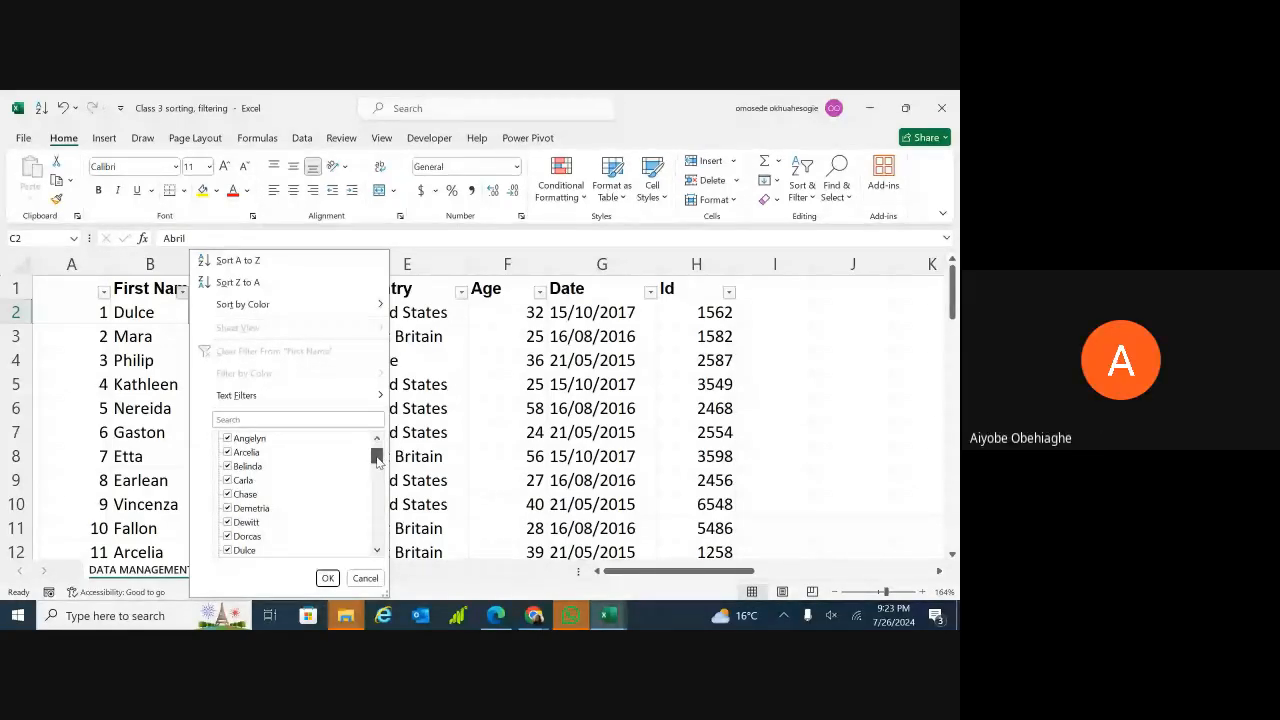
left_click_drag(377, 460, 377, 455)
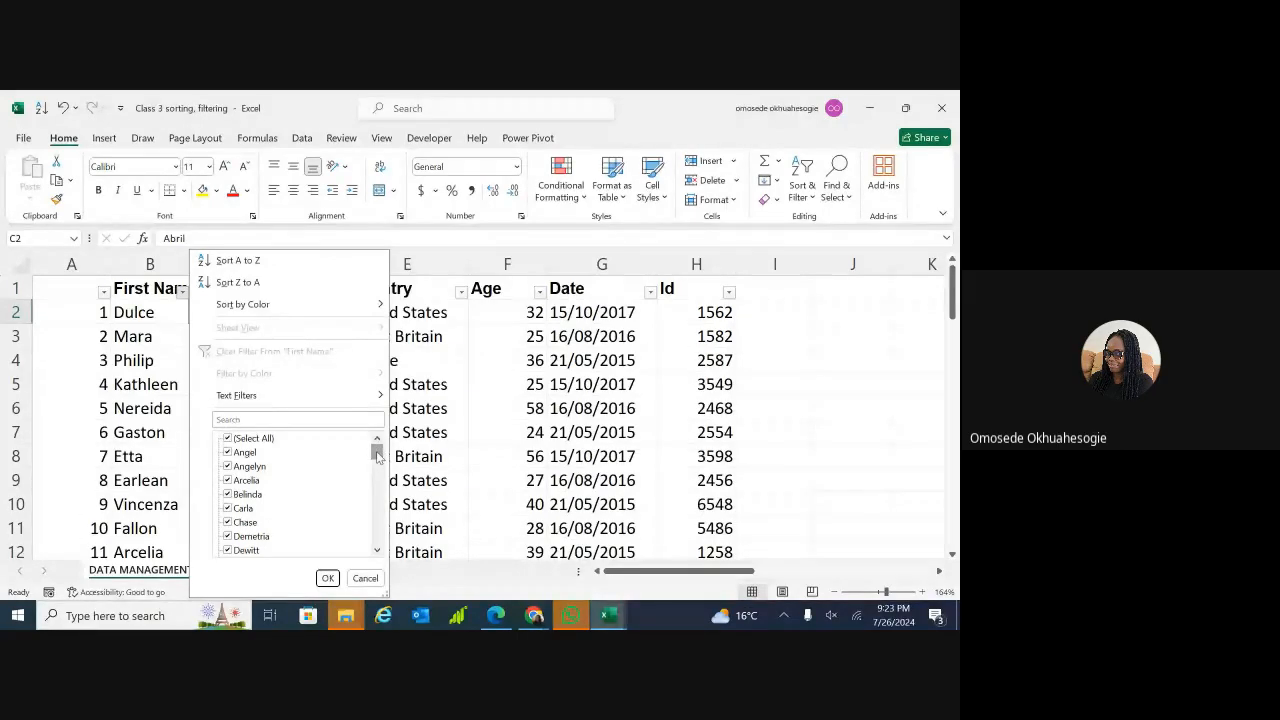
scroll(377, 455, "down", 1)
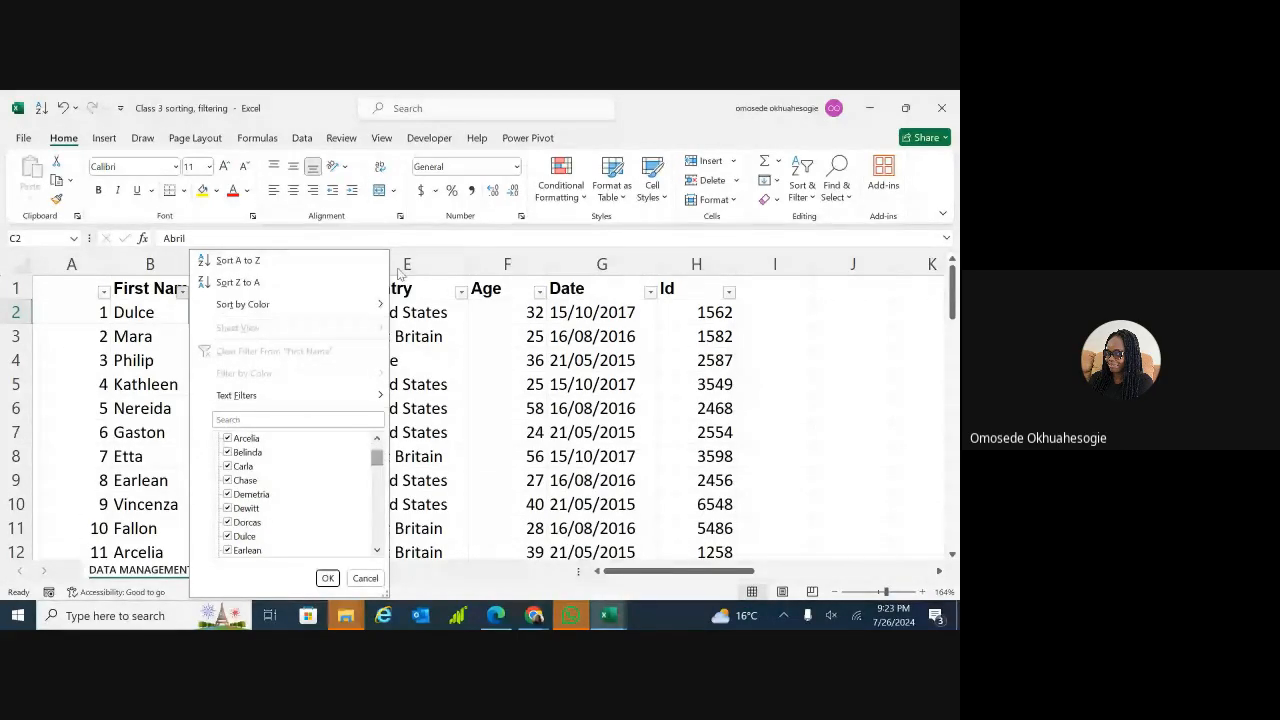
left_click(384, 277)
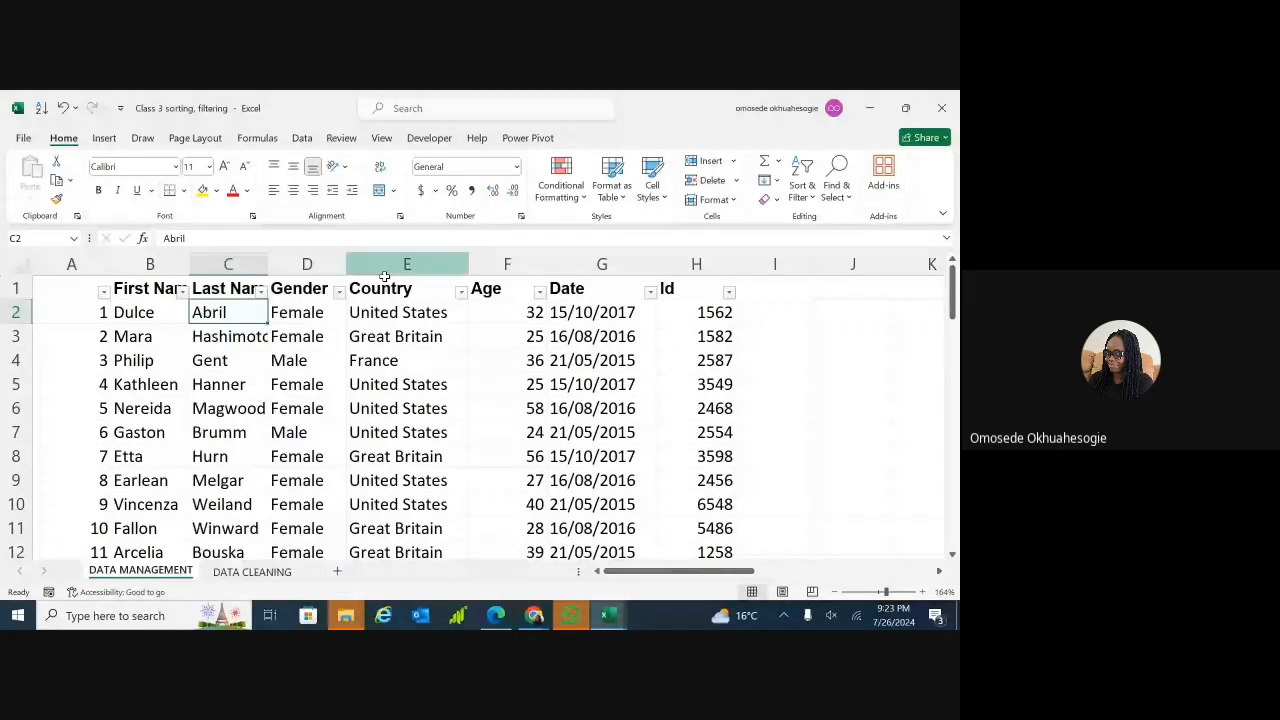
- Filter the Country column to show only United States
left_click(461, 294)
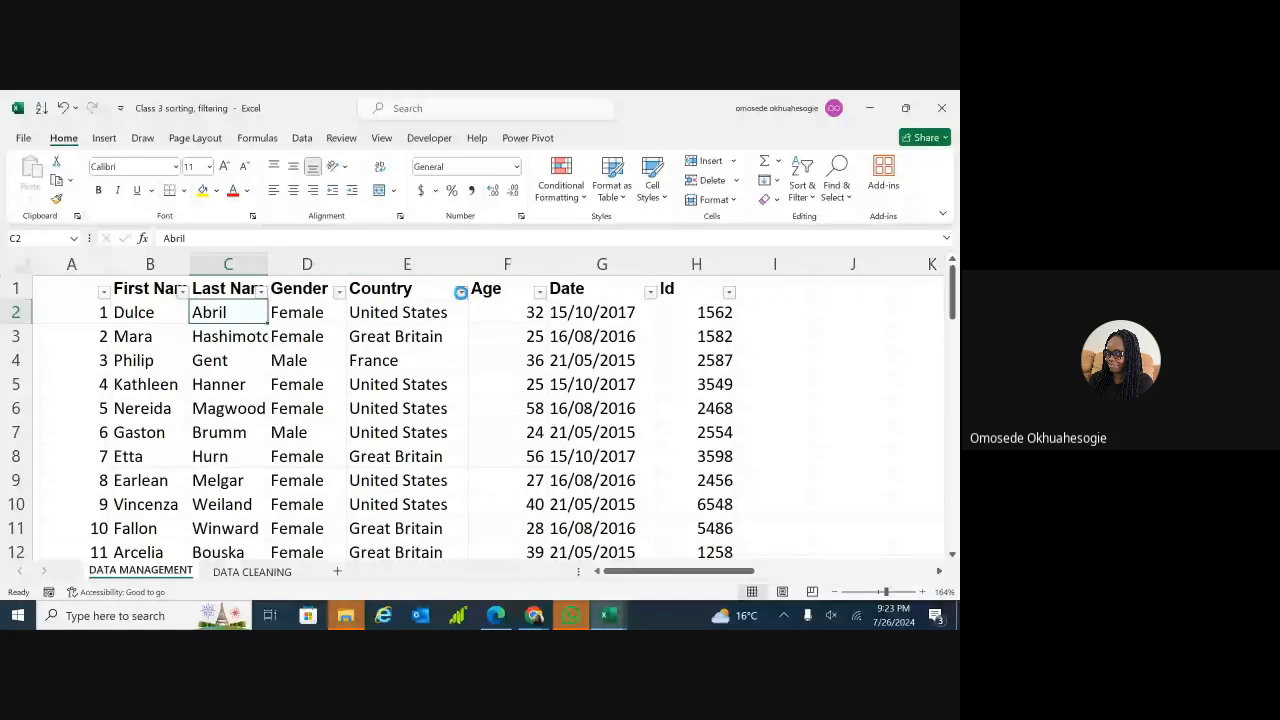
left_click(462, 294)
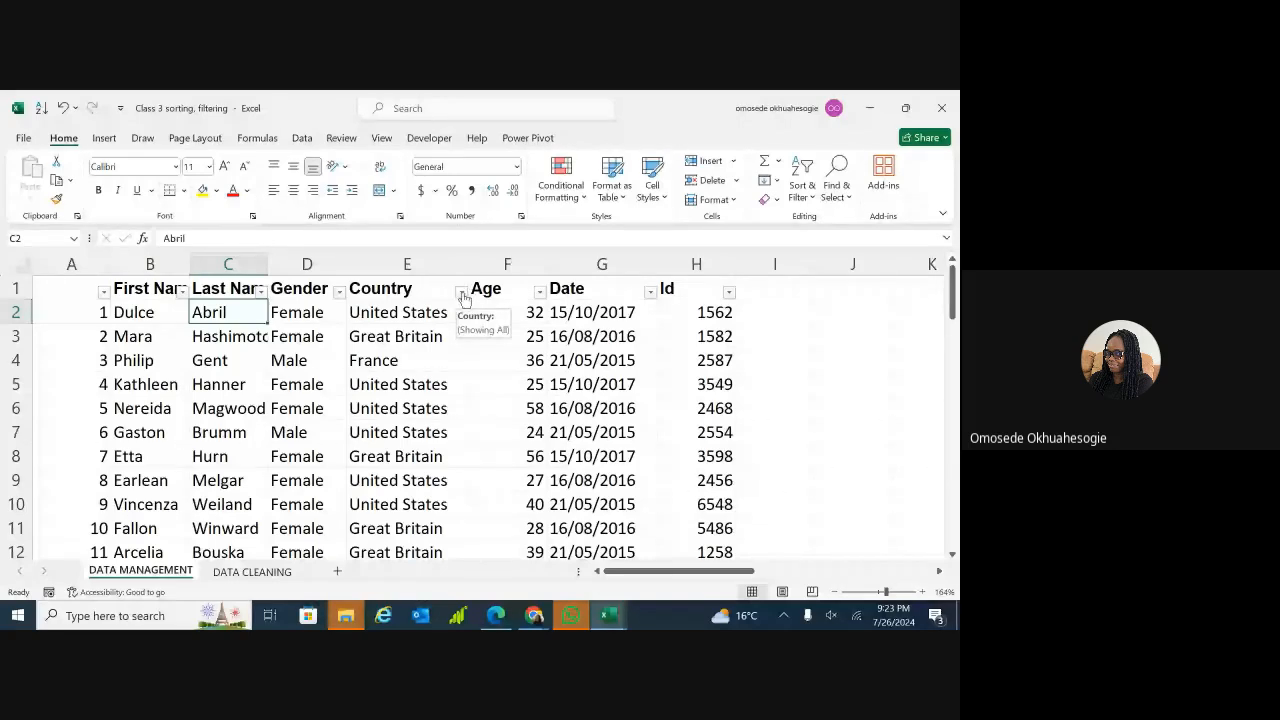
left_click(462, 293)
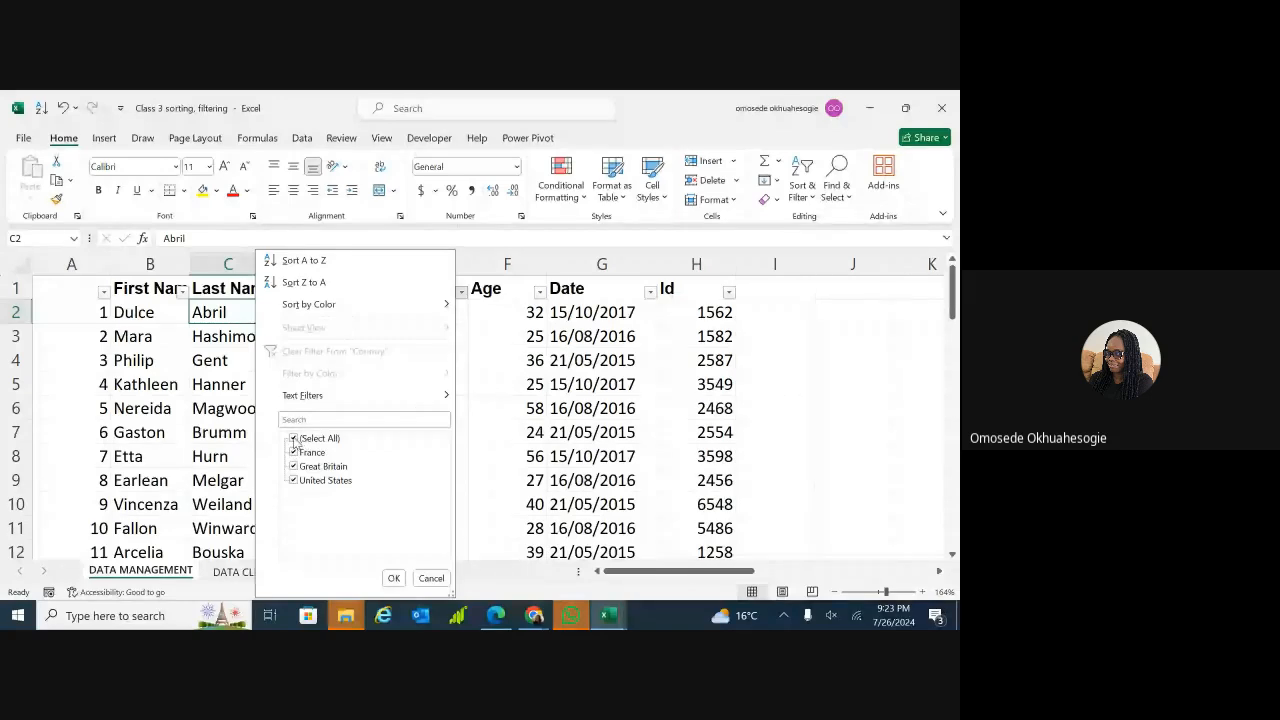
left_click(294, 438)
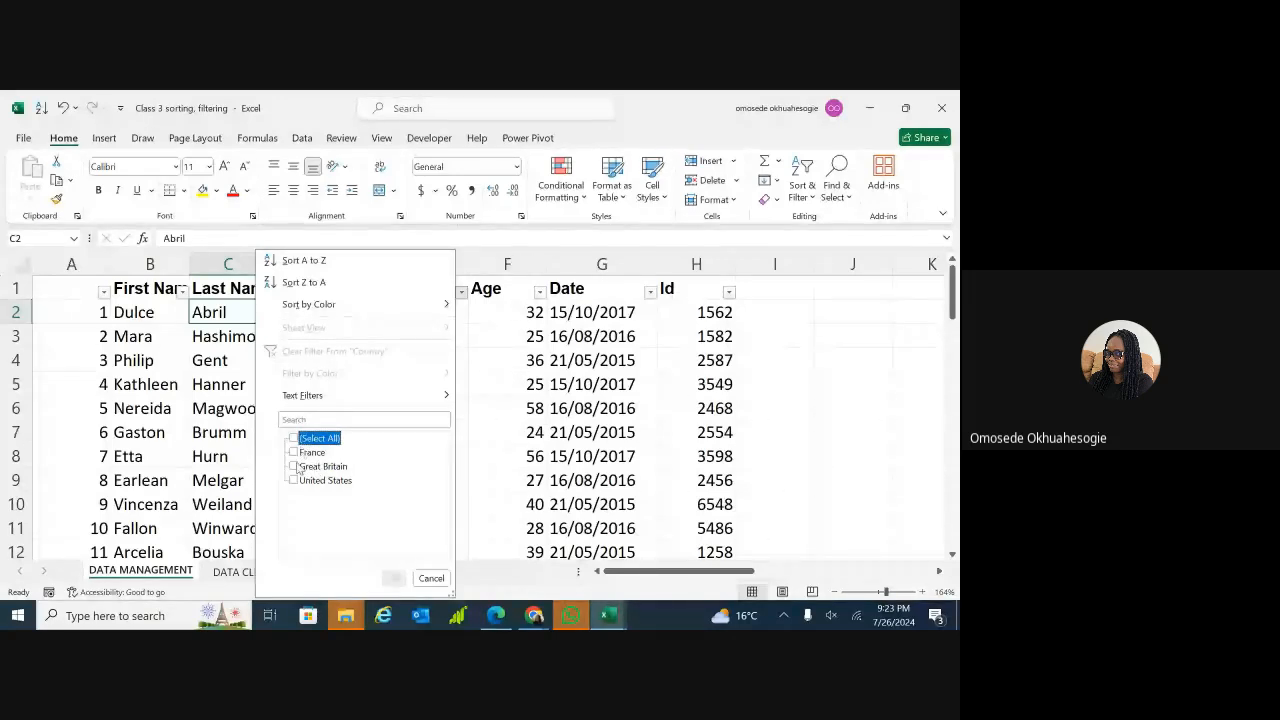
left_click(294, 481)
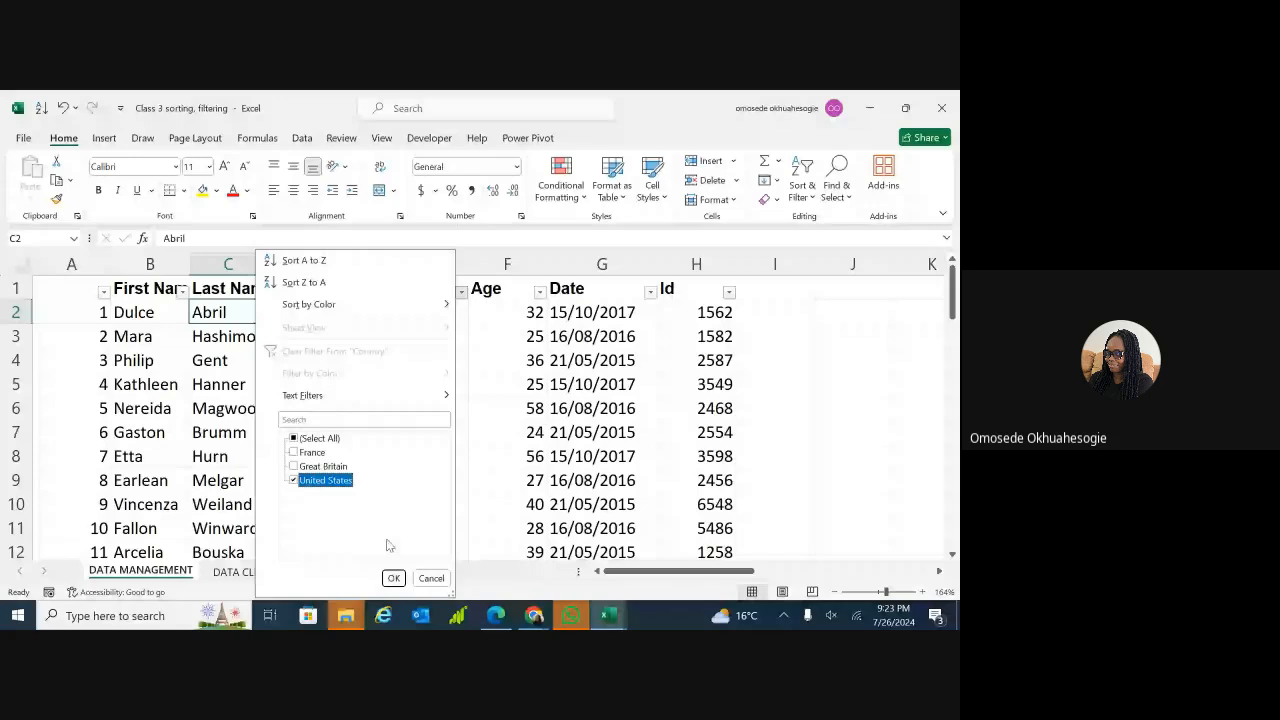
left_click(393, 578)
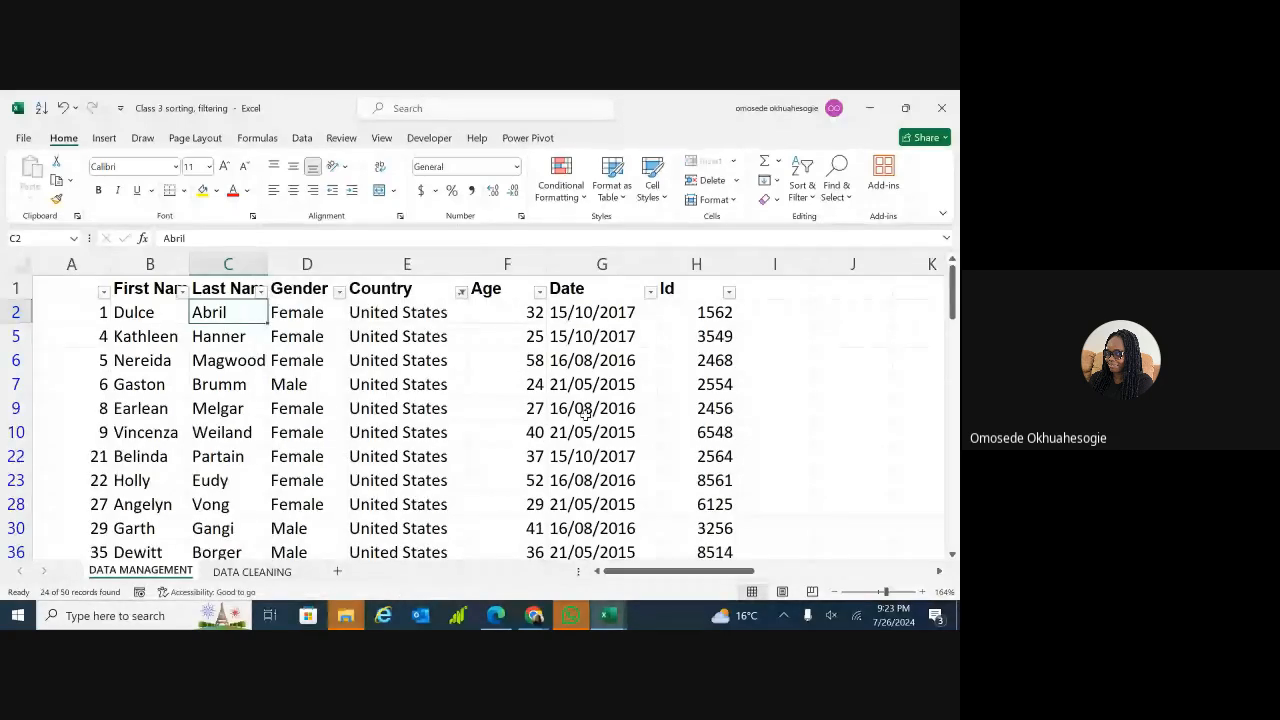
- Review the filtered rows, and move the sorting and filtering notes text box clear of the conditional formatting note
scroll(585, 413, "down", 5, "ctrl")
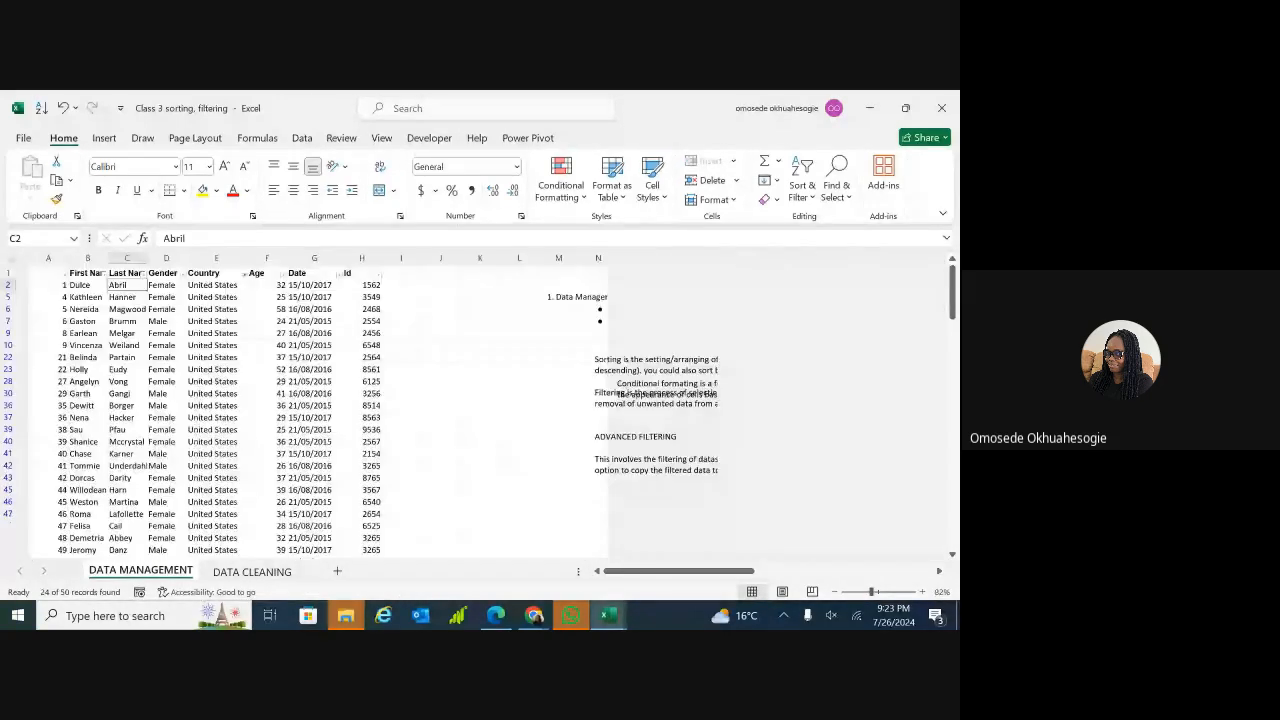
scroll(585, 413, "down", 1, "ctrl")
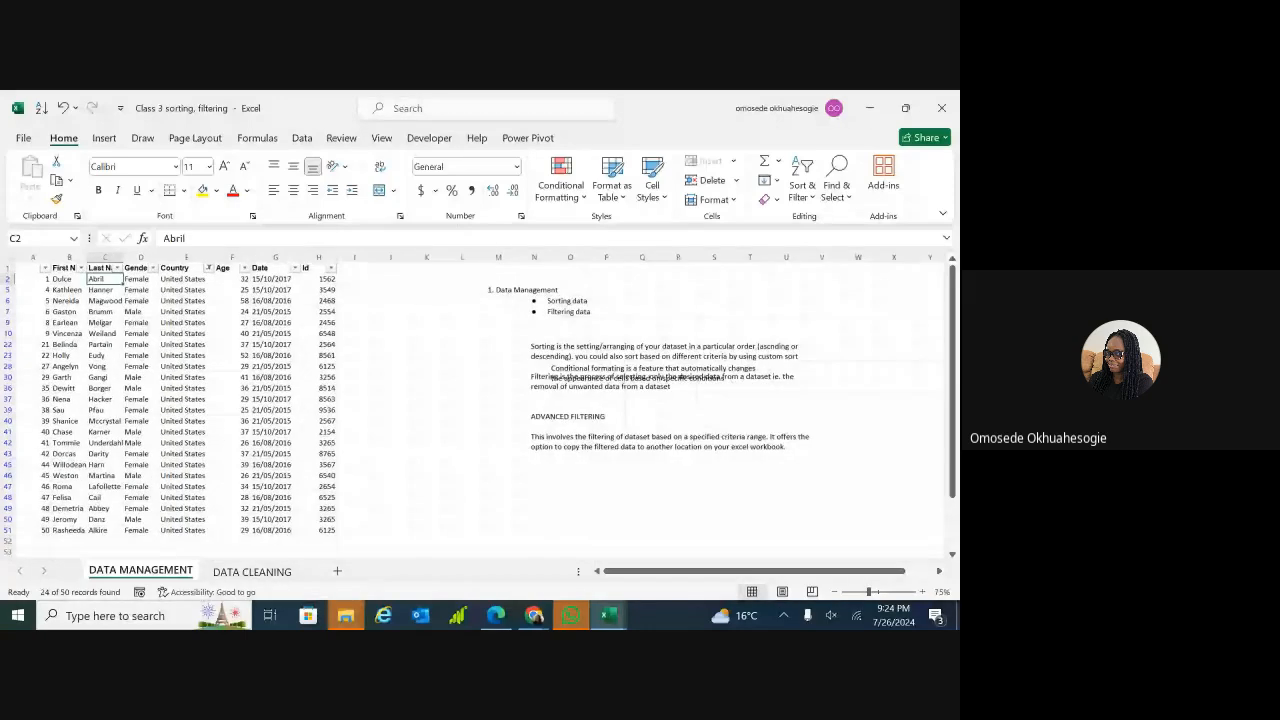
scroll(472, 407, "up", 2)
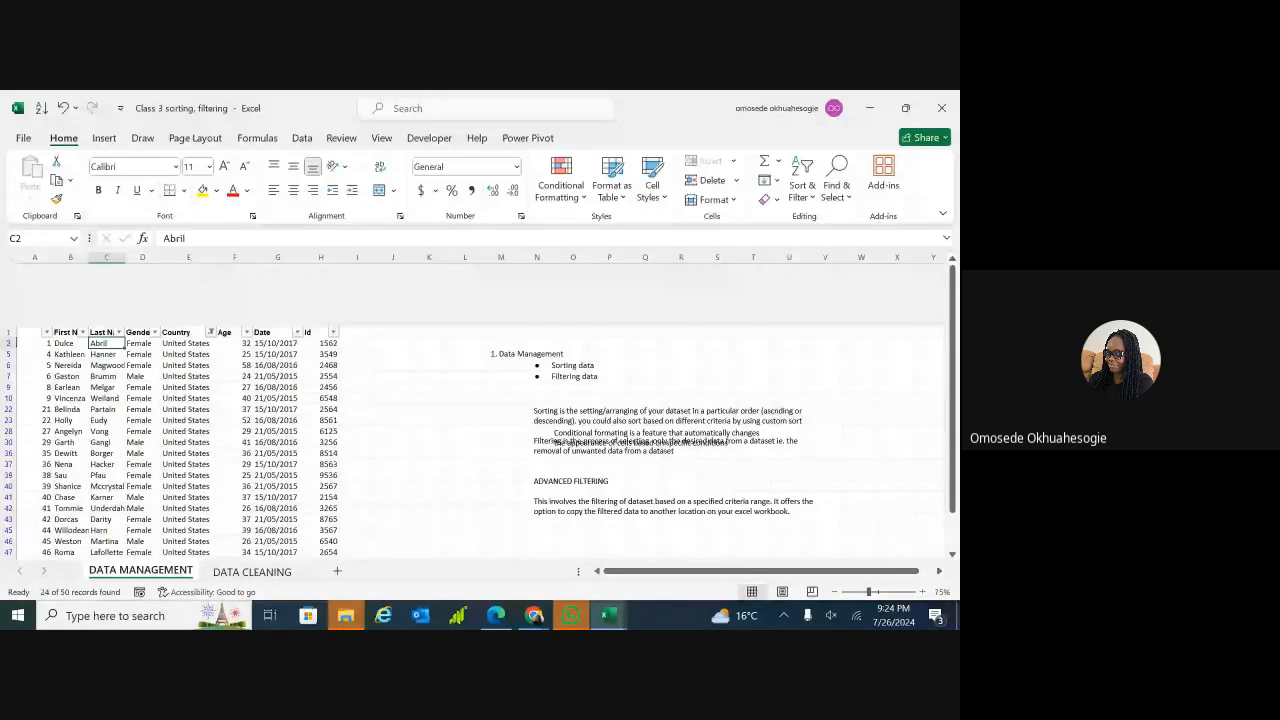
scroll(472, 407, "down", 3)
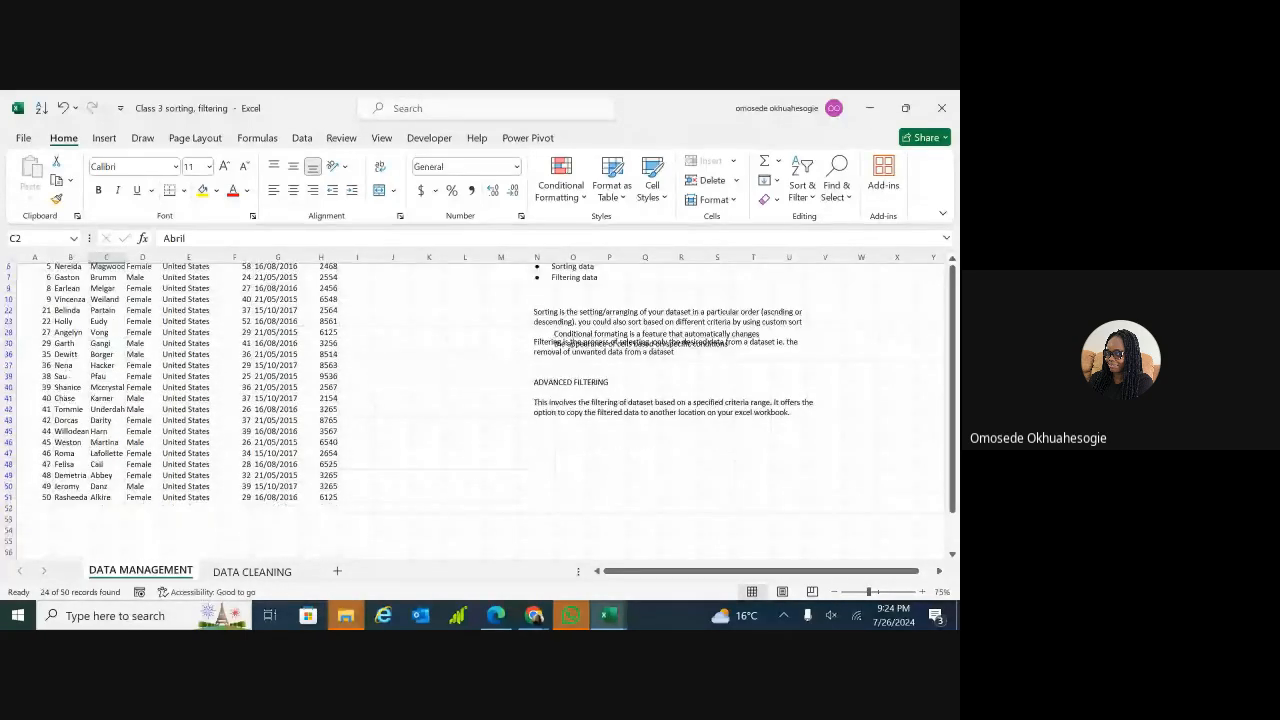
scroll(472, 407, "up", 1)
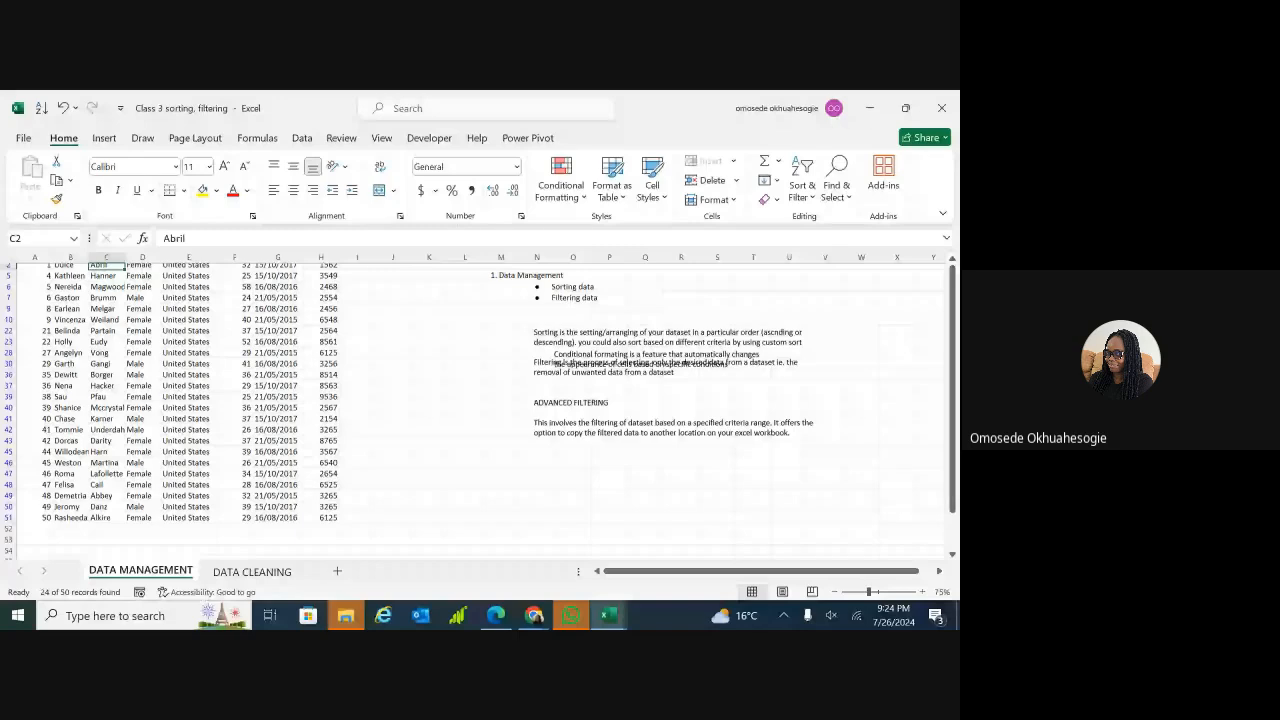
left_click_drag(534, 402, 590, 422)
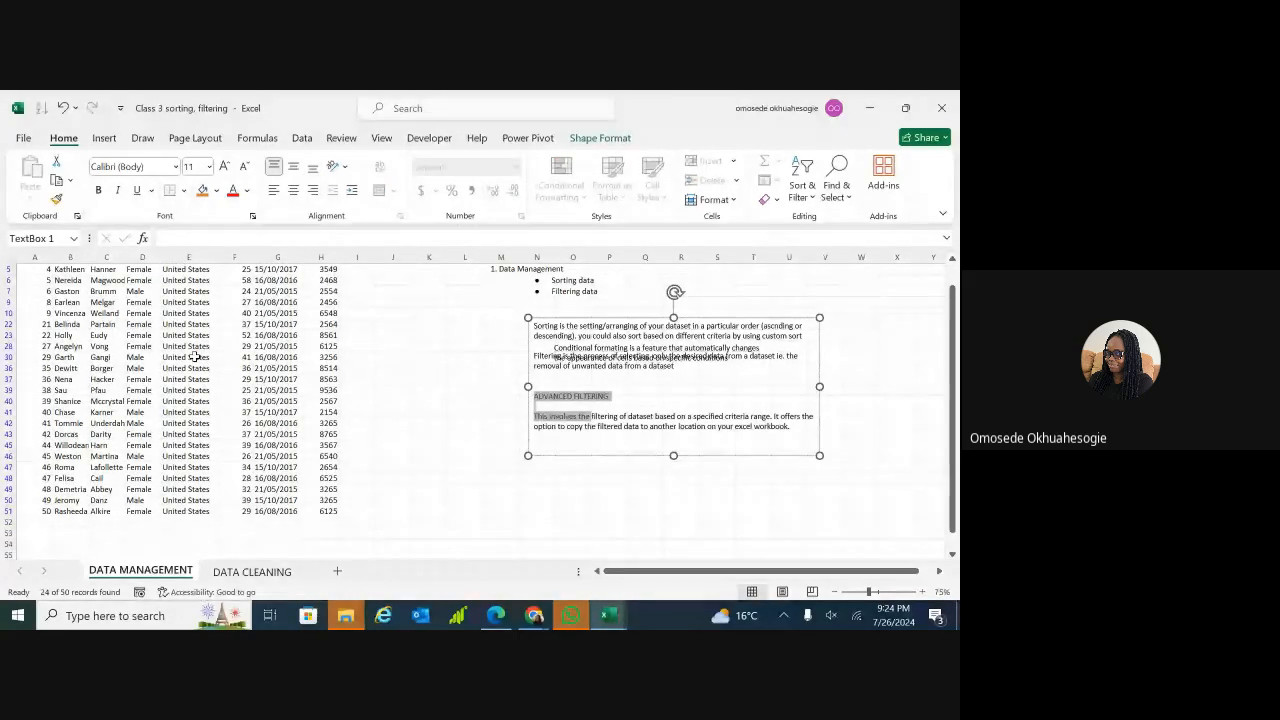
left_click(428, 411)
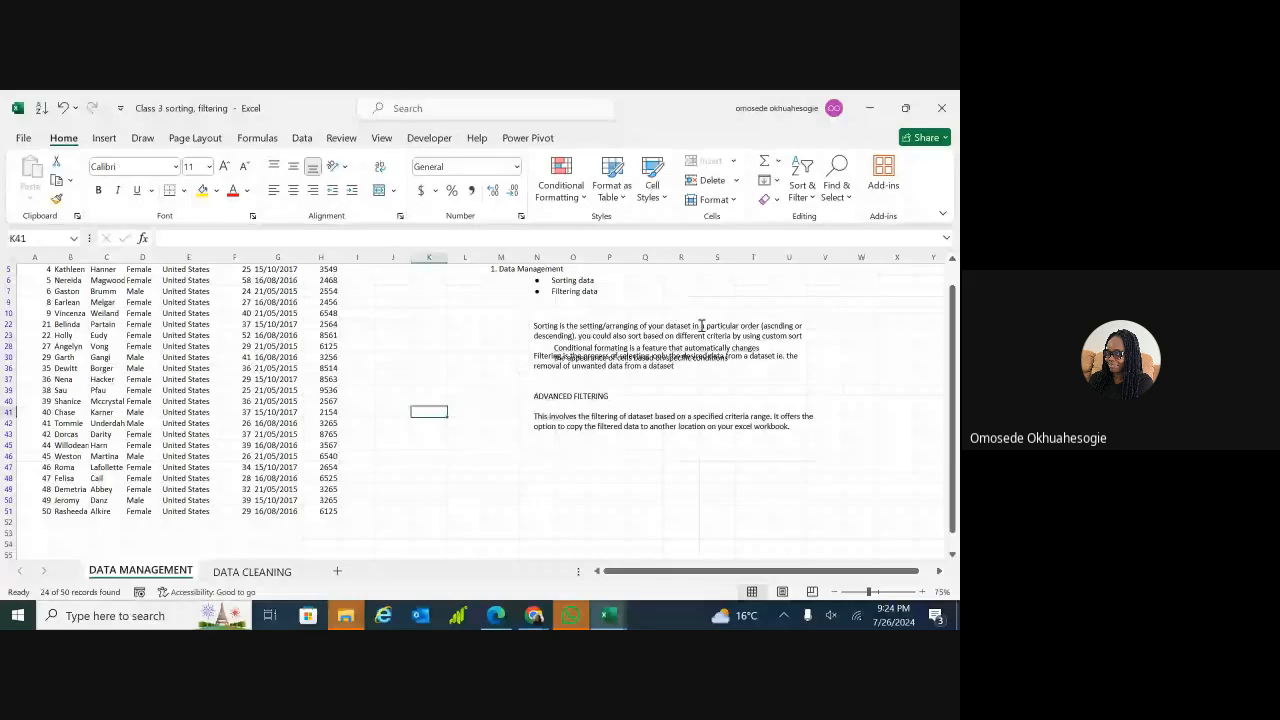
left_click(582, 409)
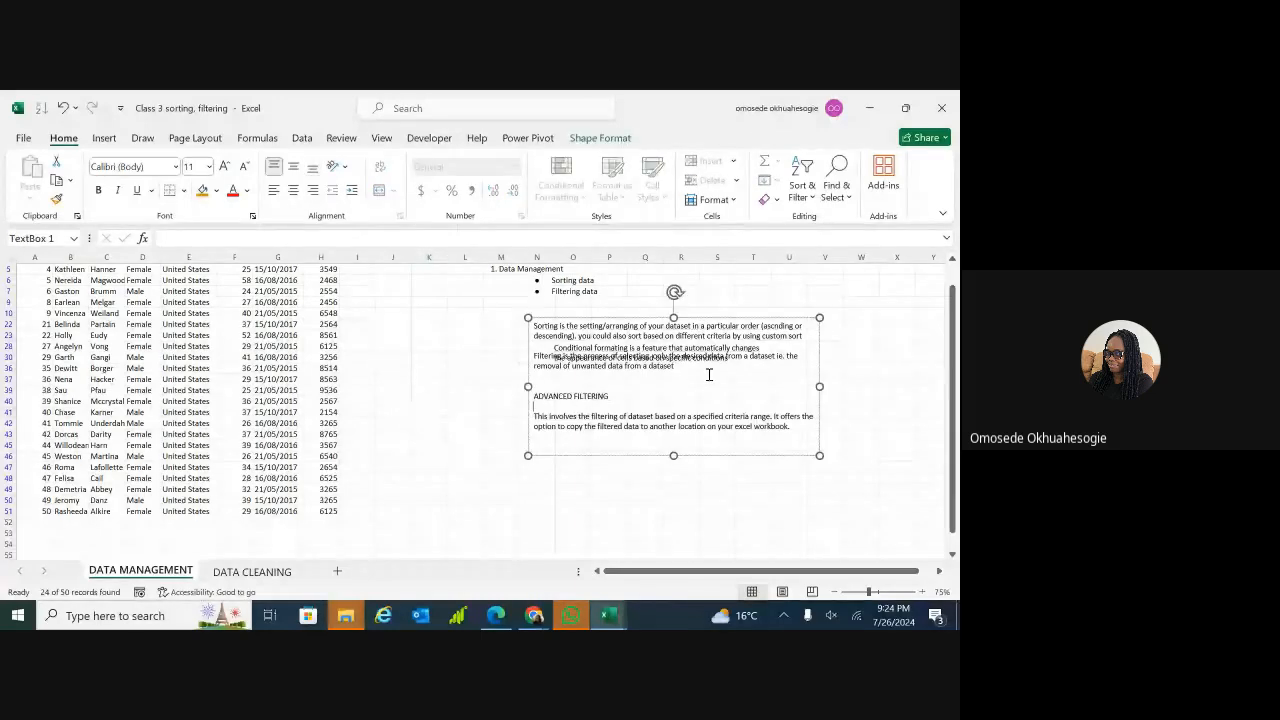
left_click_drag(704, 321, 743, 407)
scroll(314, 348, "up", 1)
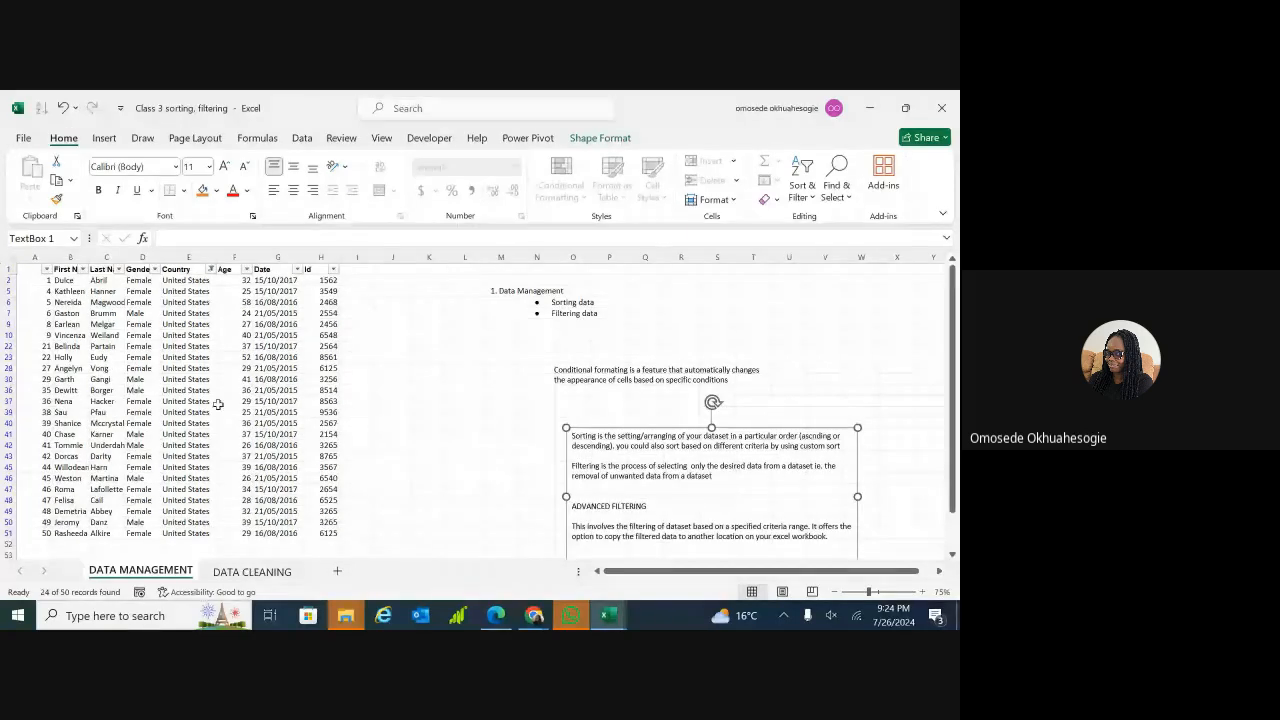
- Undo the notes text box move and the Country filter
left_click(222, 335)
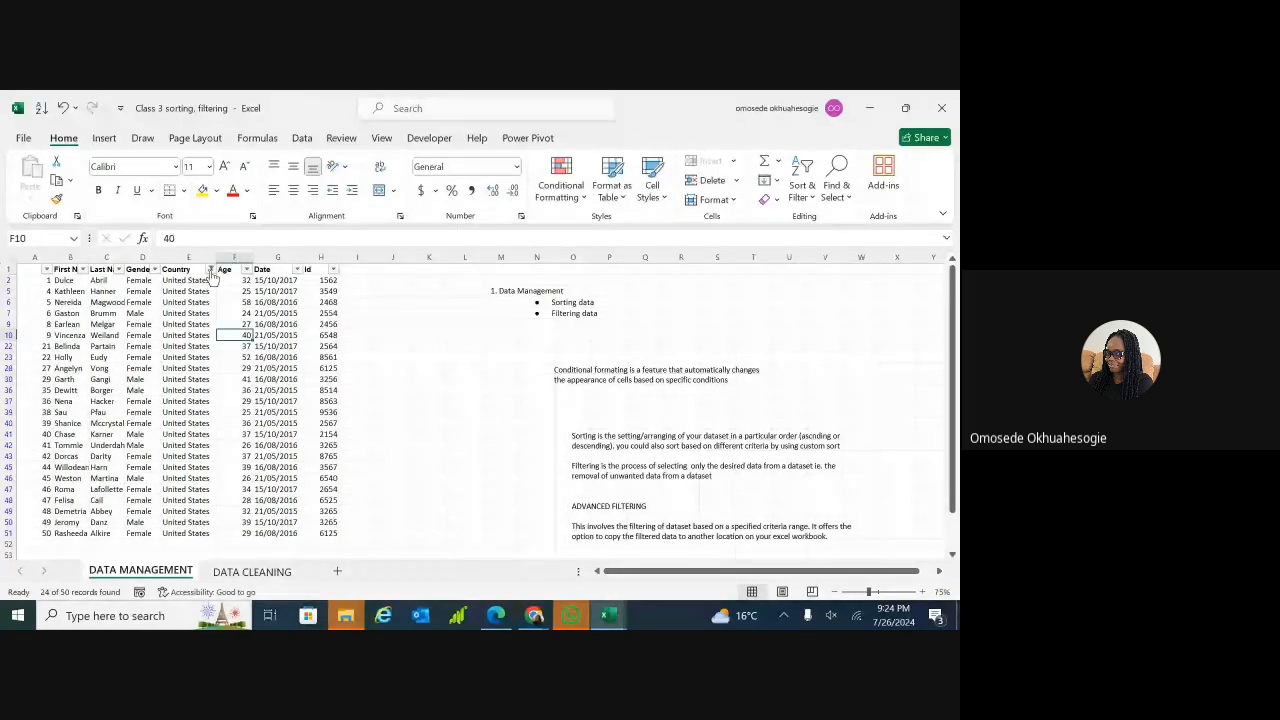
key("ctrl+z")
scroll(211, 268, "up", 6)
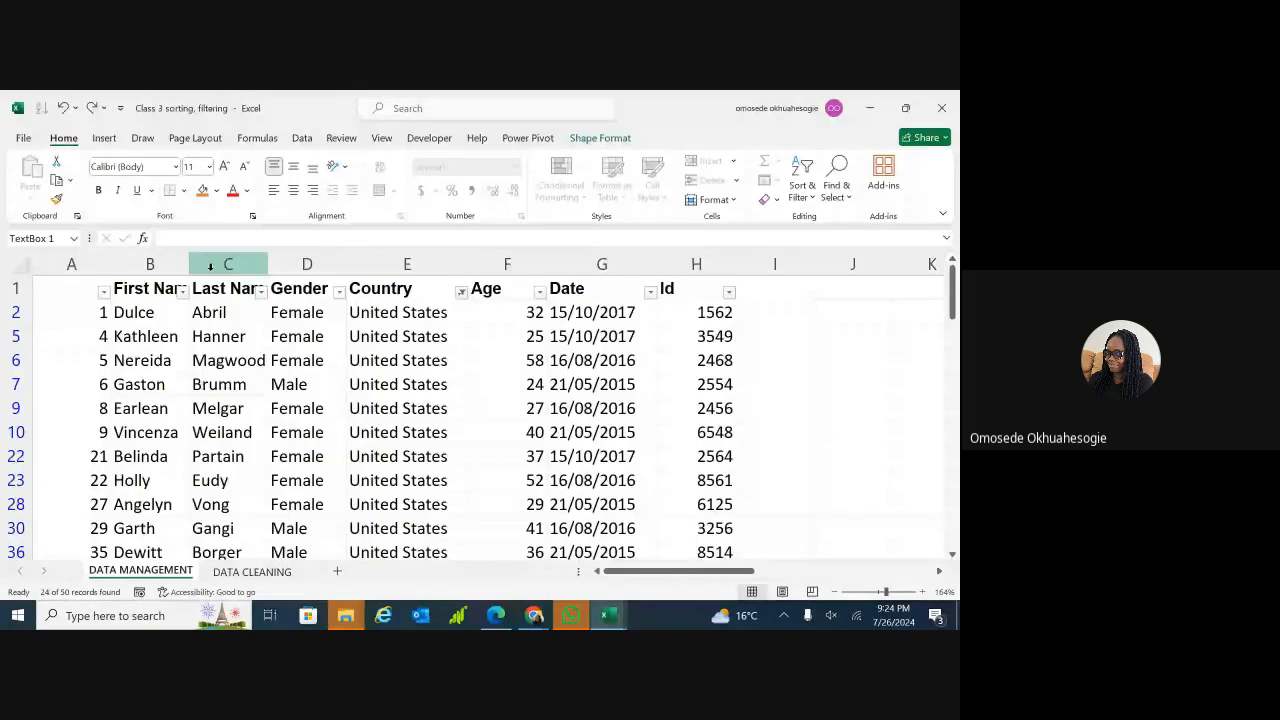
key("ctrl+z")
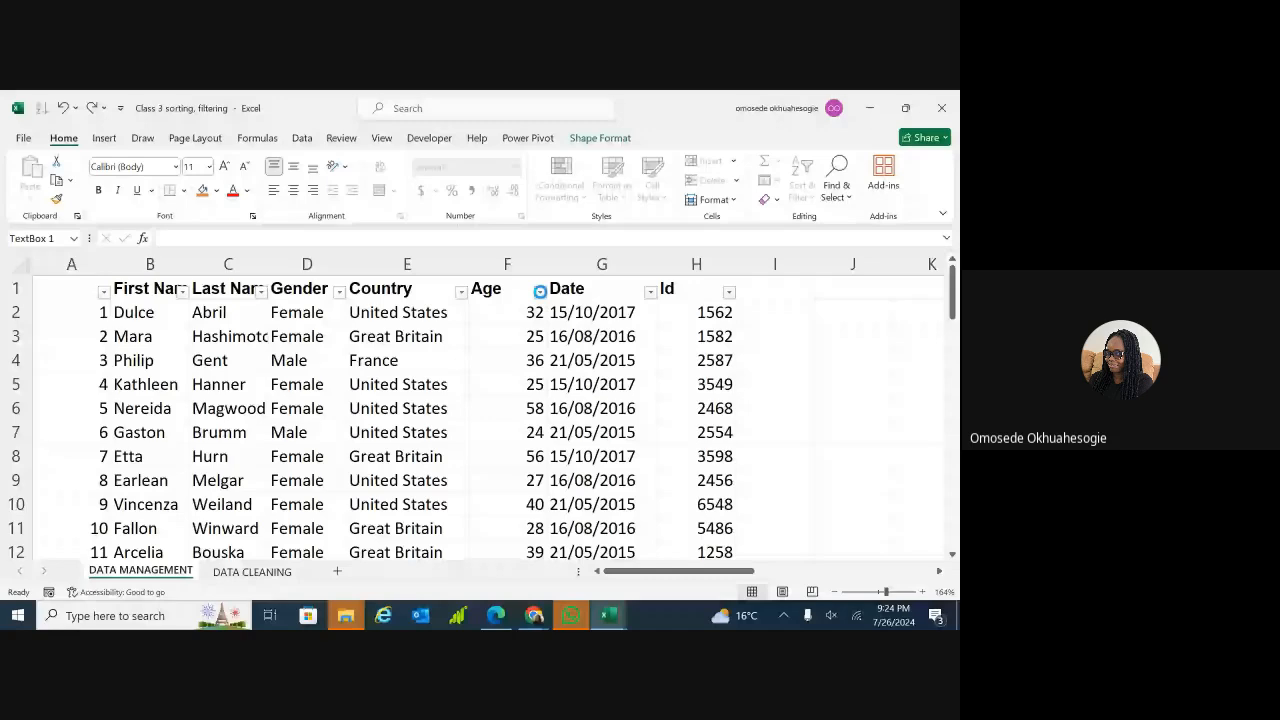
- Filter the Age column to show only 40, and undo that filter
left_click(540, 291)
left_click_drag(522, 455, 520, 512)
left_click(372, 438)
left_click(372, 522)
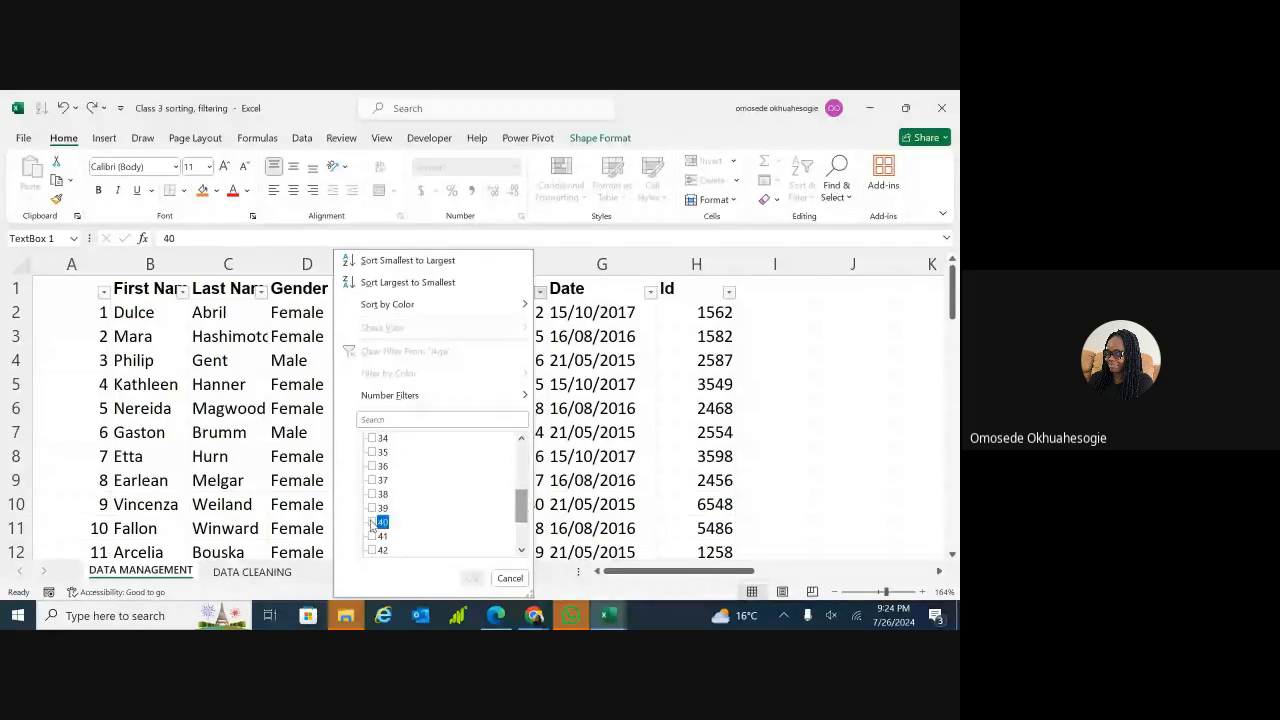
left_click(472, 579)
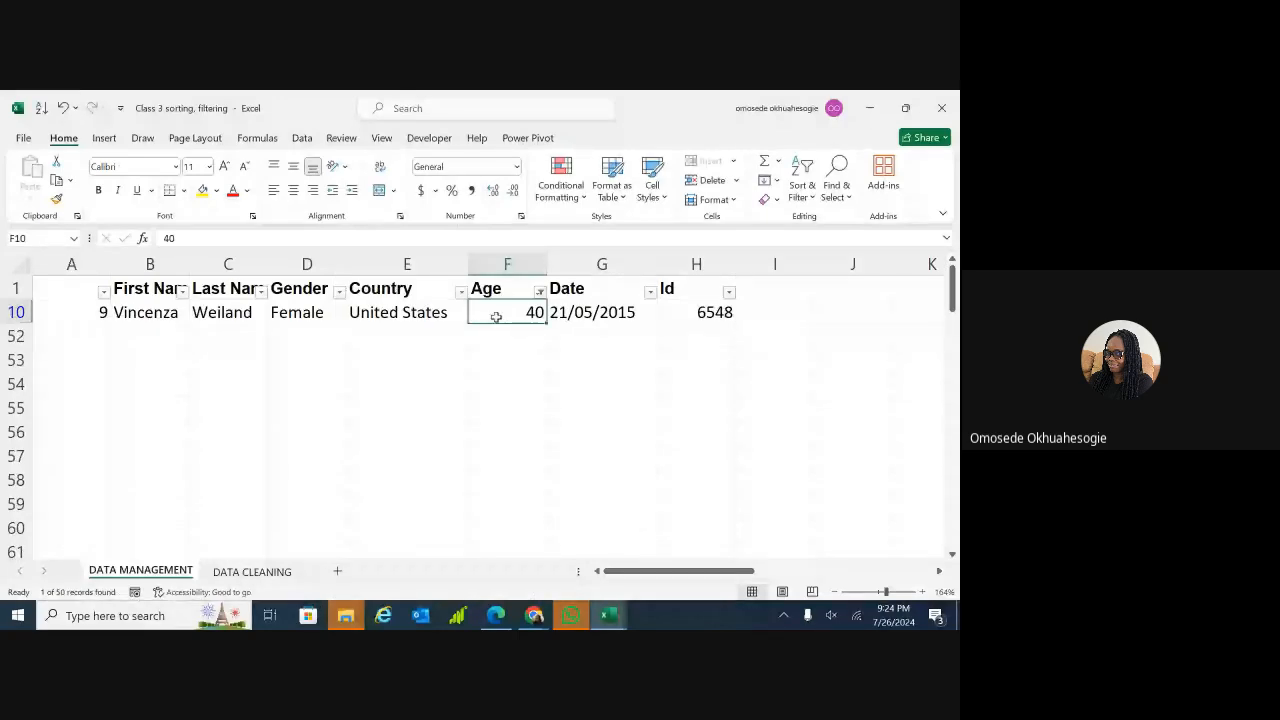
key("ctrl+z")
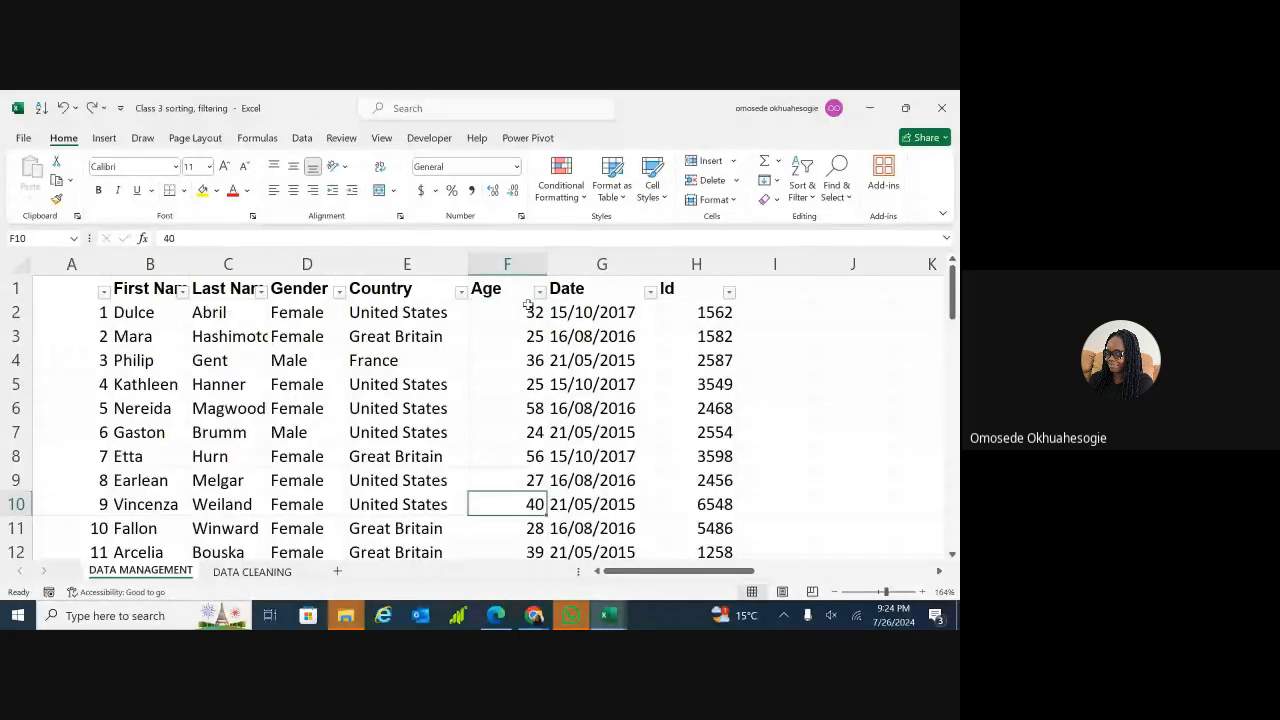
- Exclude the ages from 21 to 31 and age 34 in the Age column's filter list
left_click(539, 292)
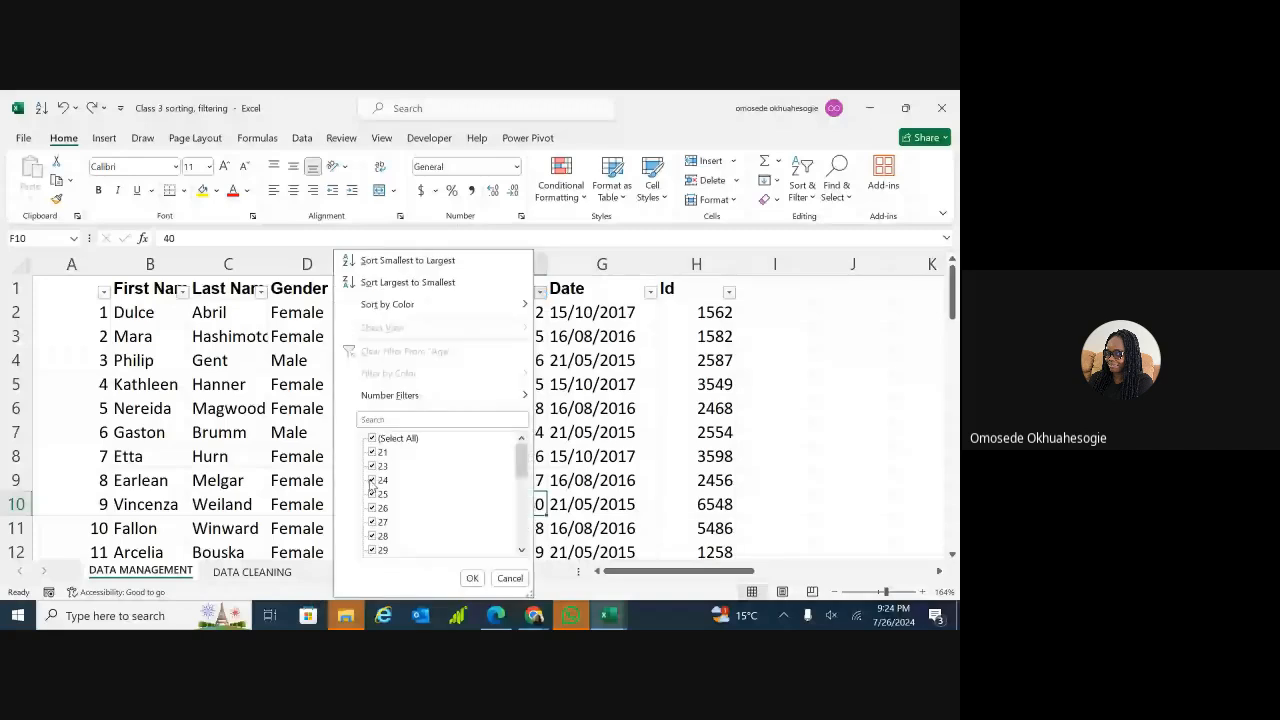
left_click(372, 452)
left_click(372, 466)
left_click(372, 480)
left_click(372, 494)
left_click(372, 508)
left_click(372, 522)
left_click(372, 549)
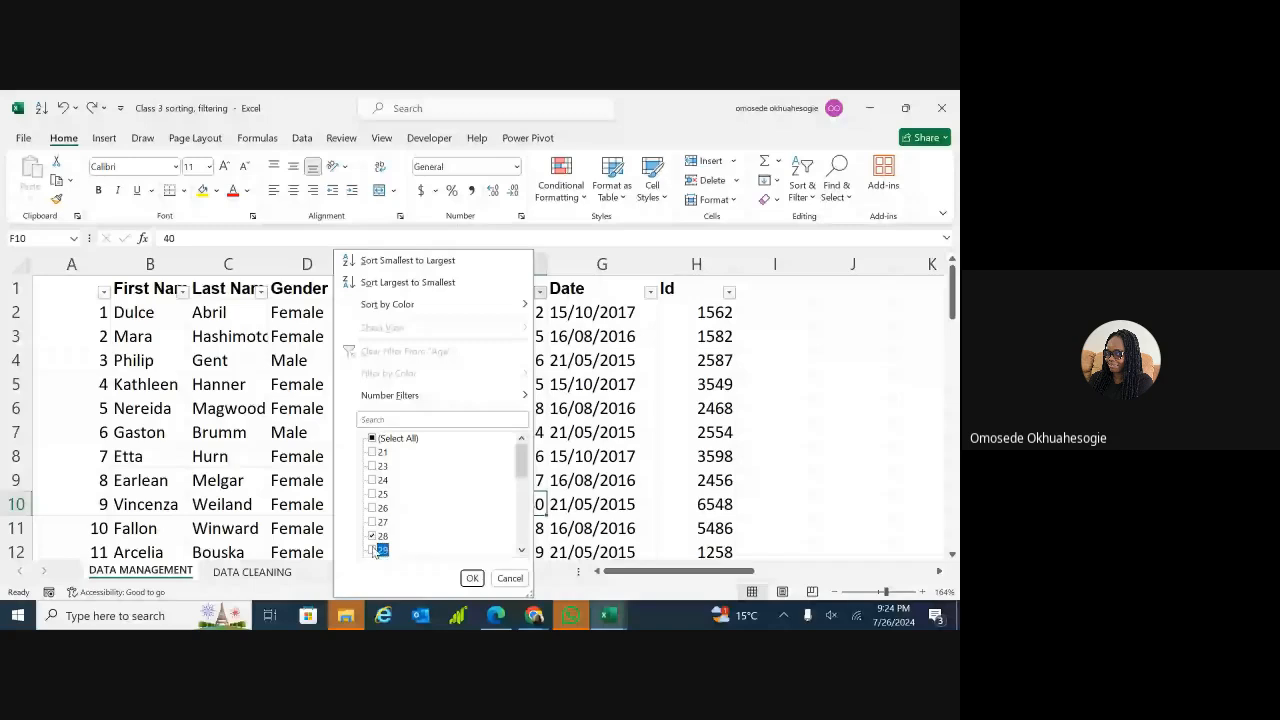
left_click(372, 536)
left_click(372, 522)
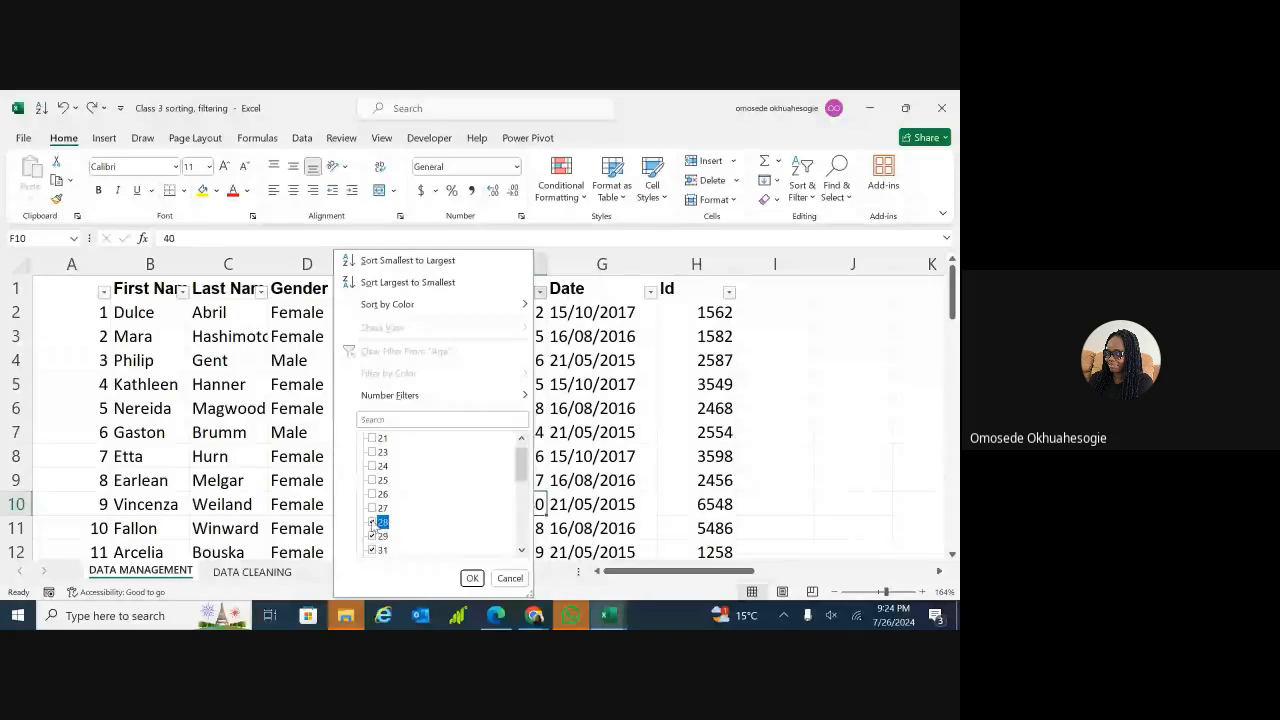
left_click(372, 536)
left_click(372, 549)
scroll(518, 495, "down", 1)
left_click_drag(521, 470, 521, 494)
left_click(372, 467)
left_click(372, 479)
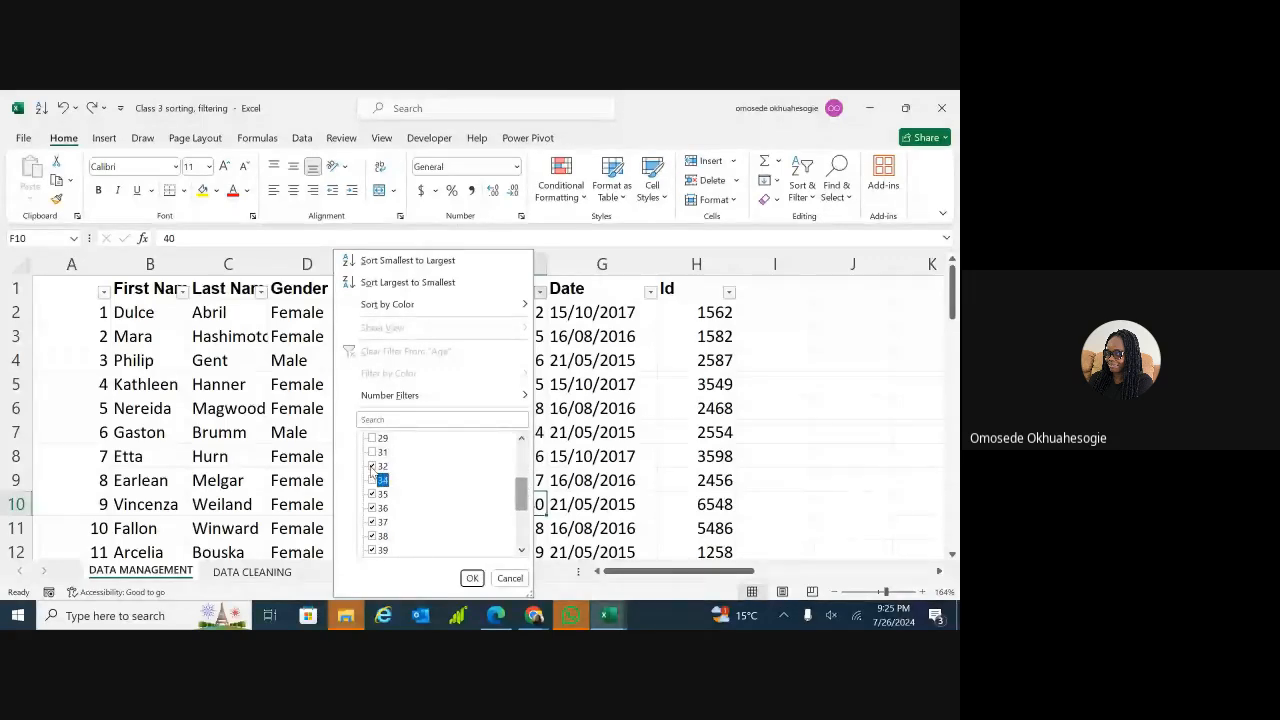
- Filter the Age column to keep only the listed ages from 40 to 58
left_click(372, 493)
left_click(372, 522)
left_click(372, 536)
left_click(372, 548)
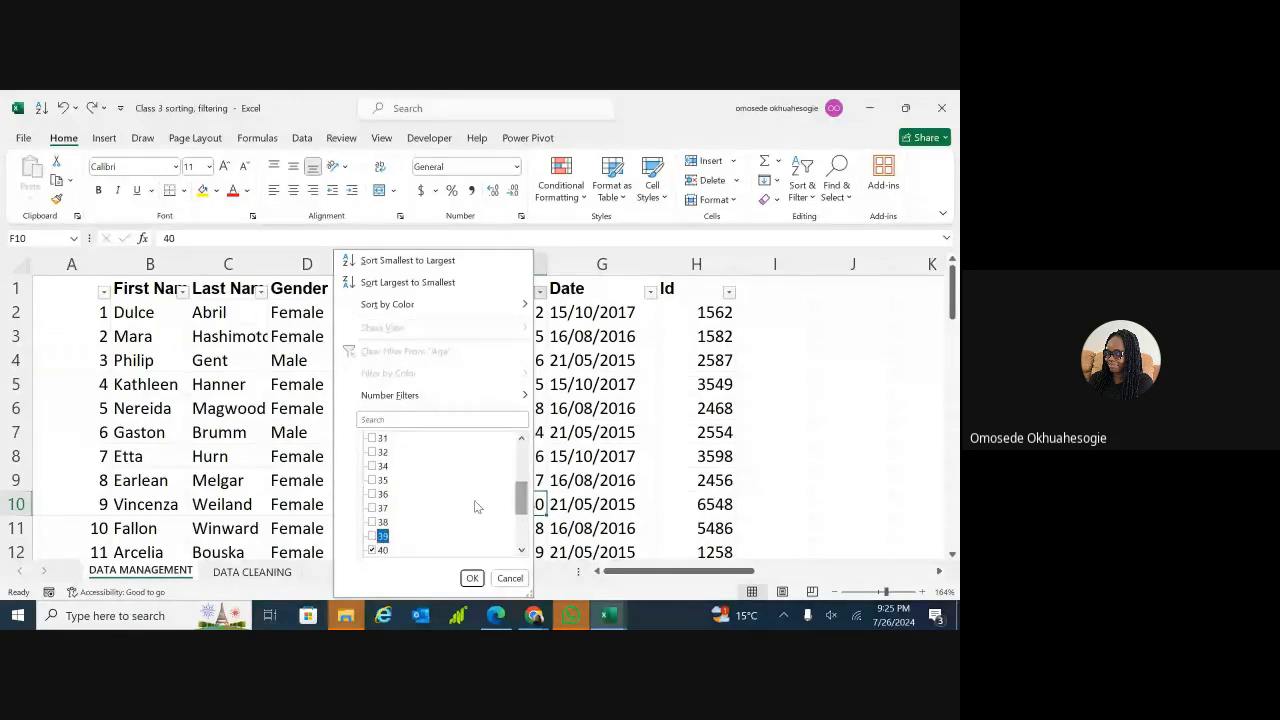
left_click_drag(521, 500, 522, 537)
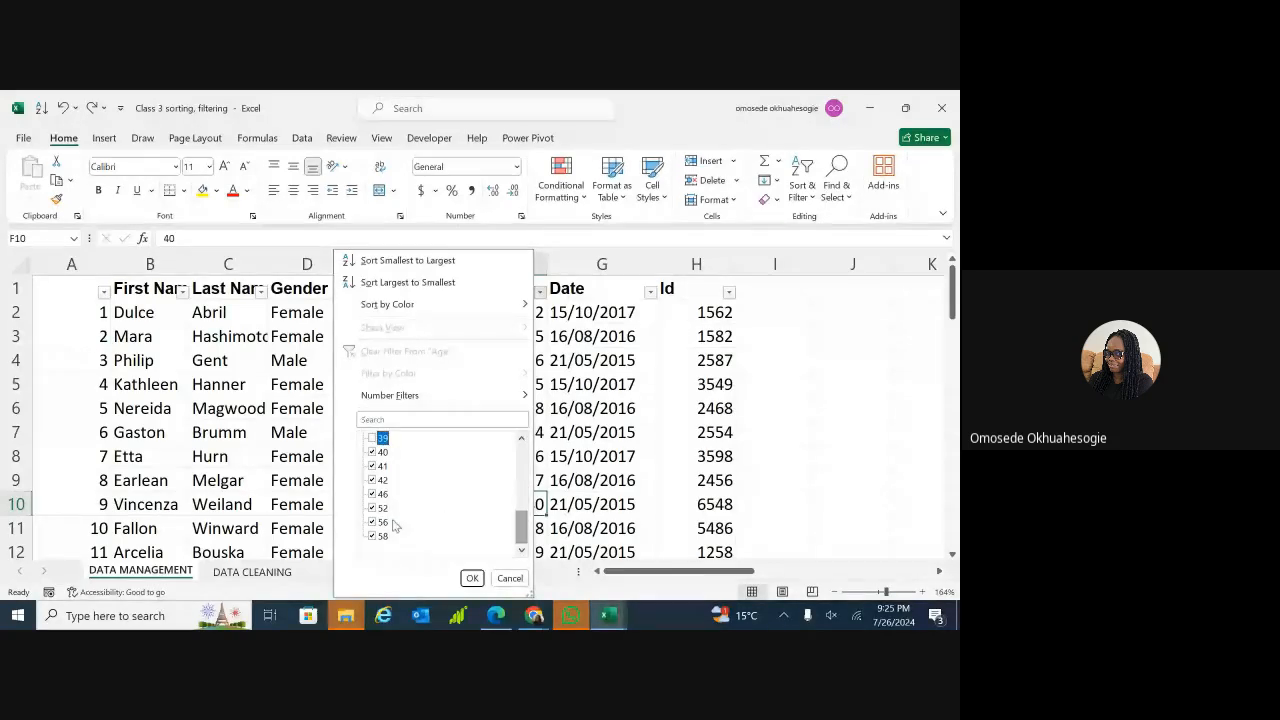
left_click(472, 578)
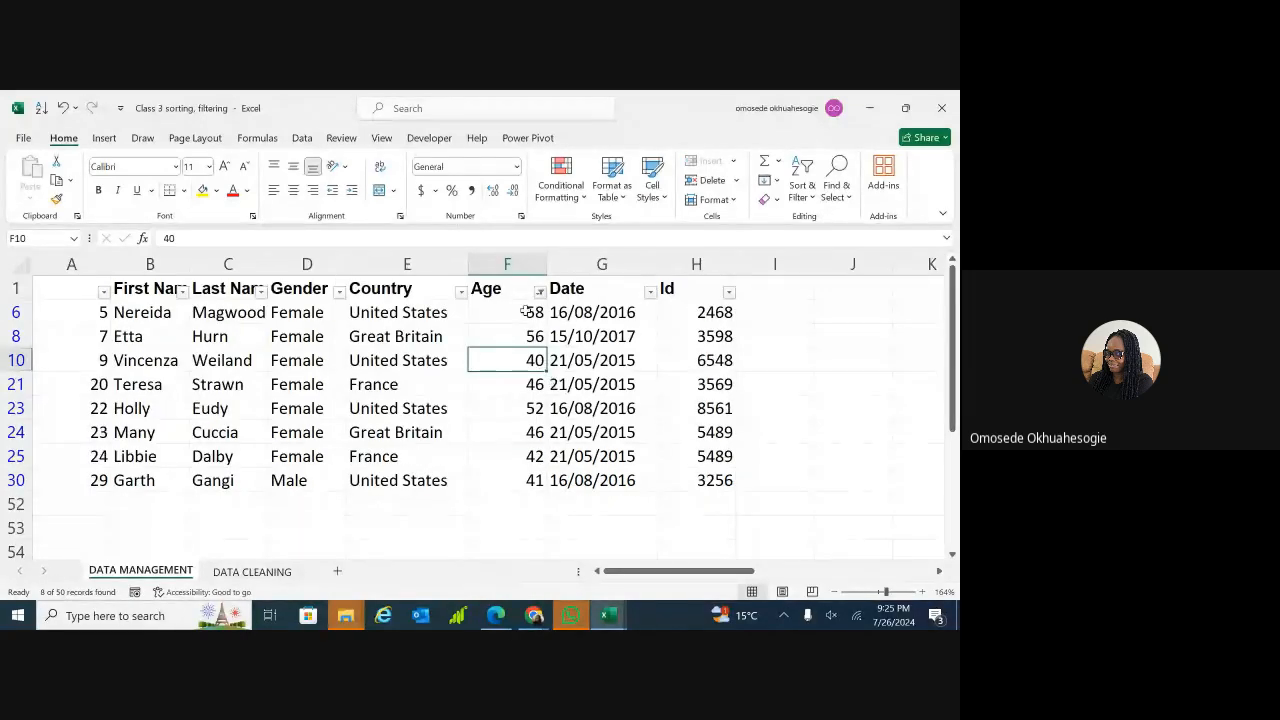
- Undo the Age filter and the filter buttons on the header row
key("ctrl+z")
key("ctrl+z")
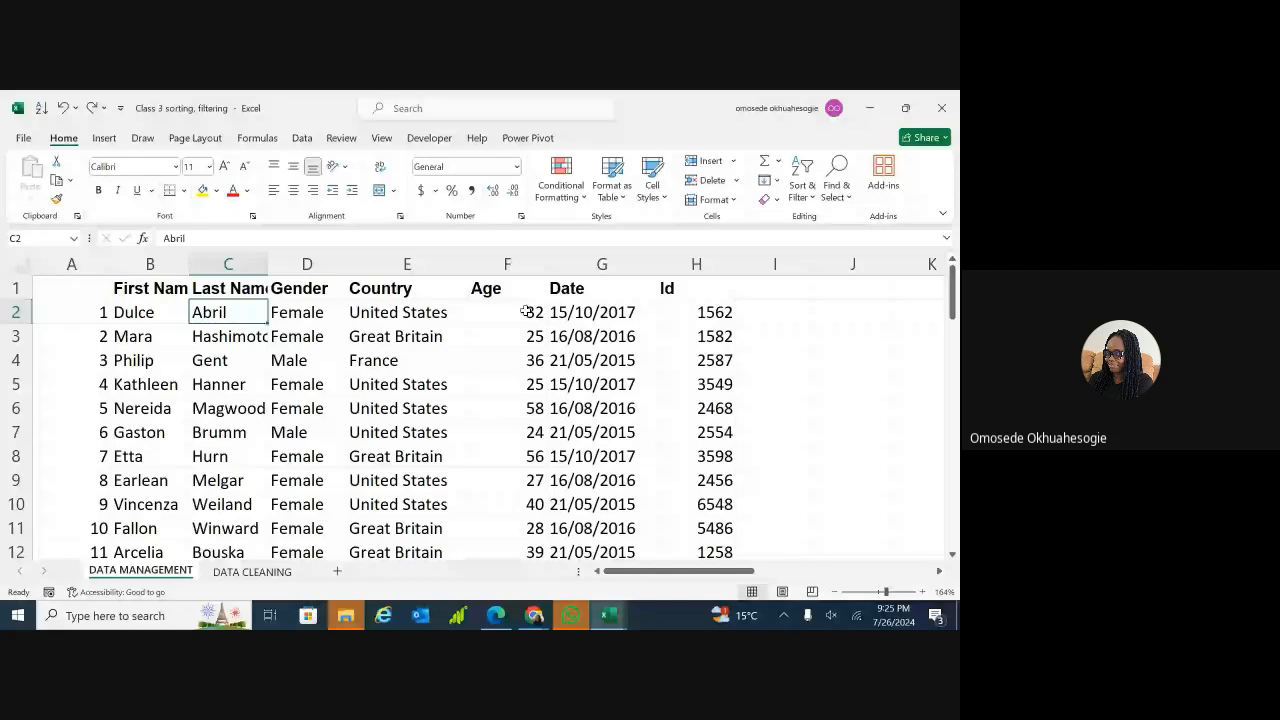
- Examine the notes on sorting, filtering and advanced filtering beside the data table
scroll(527, 312, "down", 4, "ctrl")
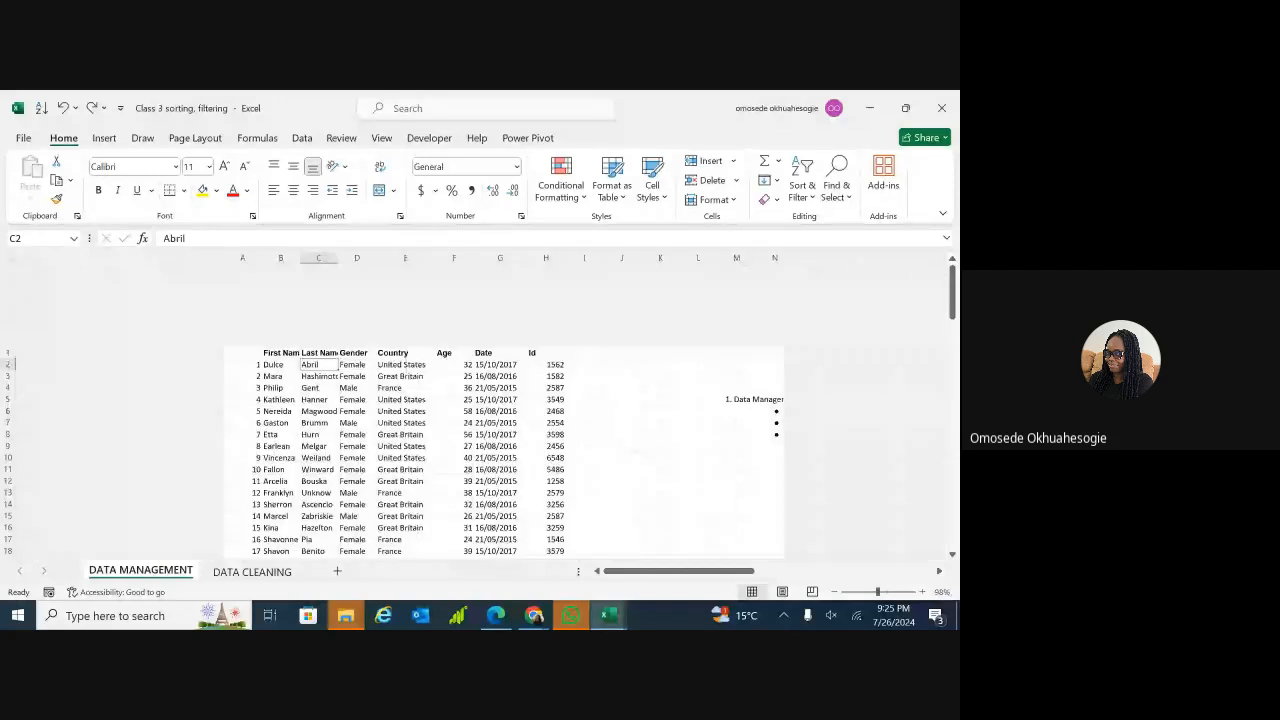
scroll(527, 312, "down", 2, "ctrl")
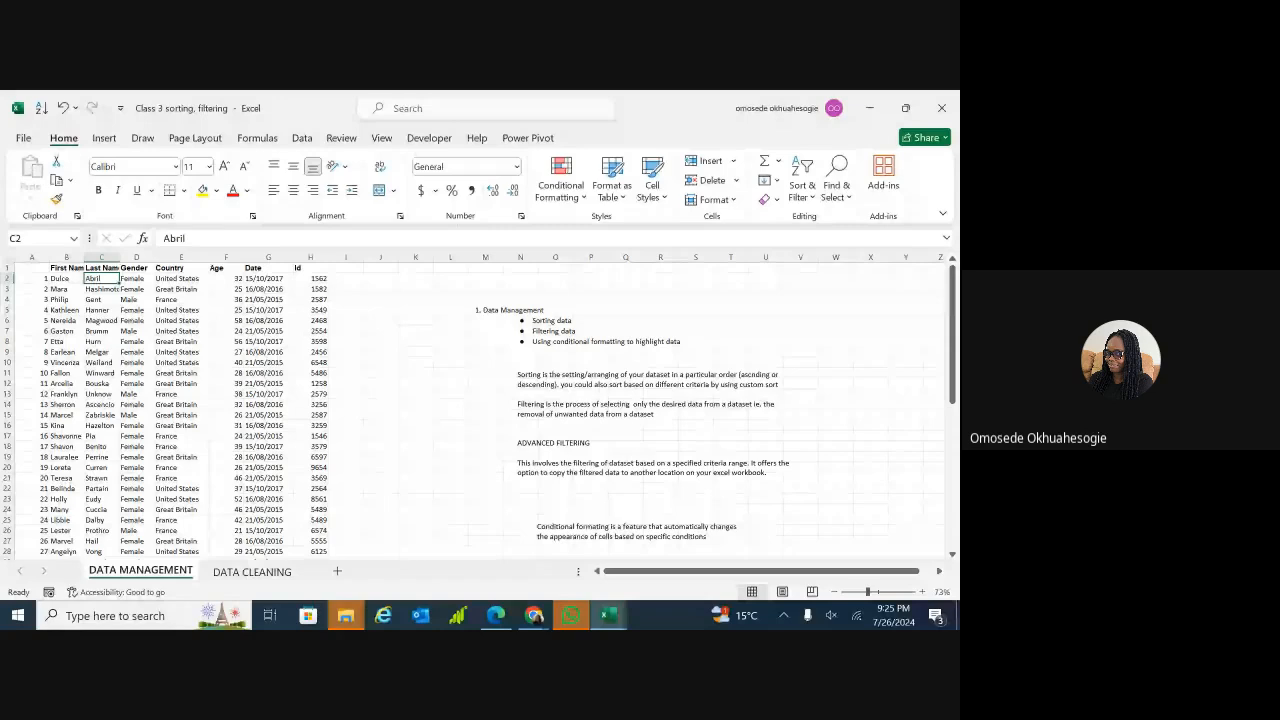
scroll(527, 312, "down", 2, "ctrl")
scroll(527, 312, "up", 1)
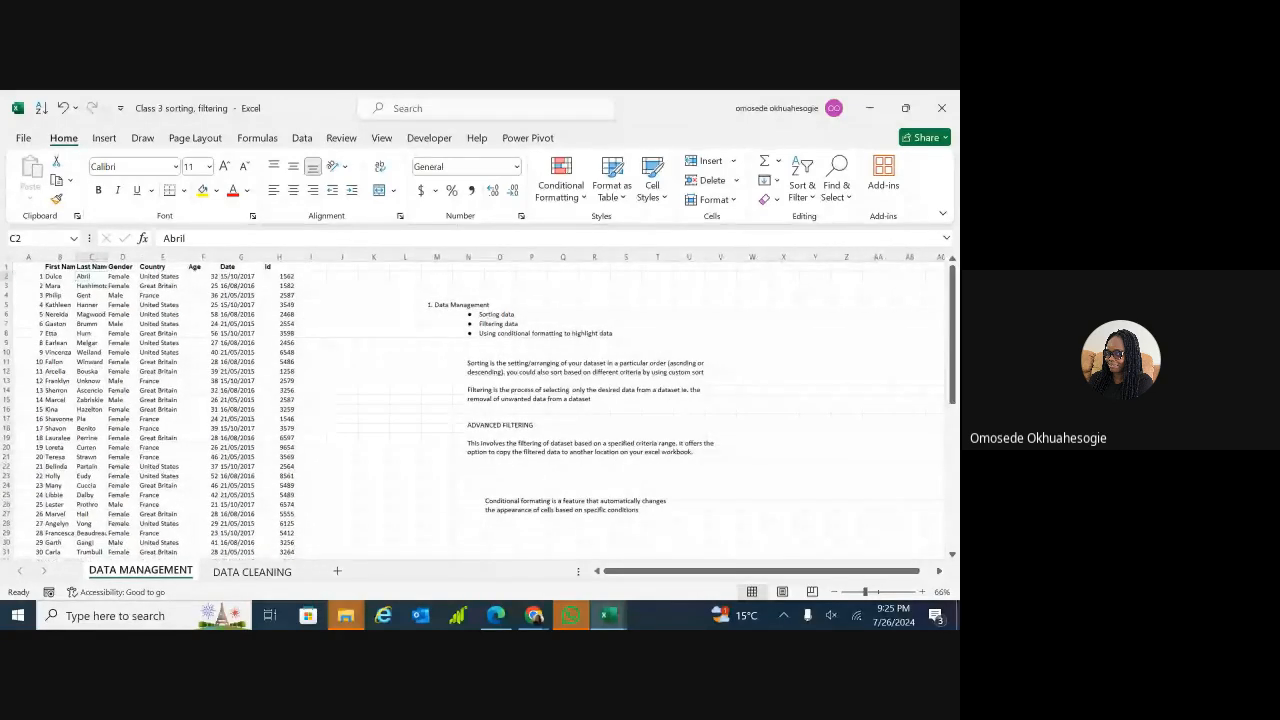
scroll(478, 407, "up", 1)
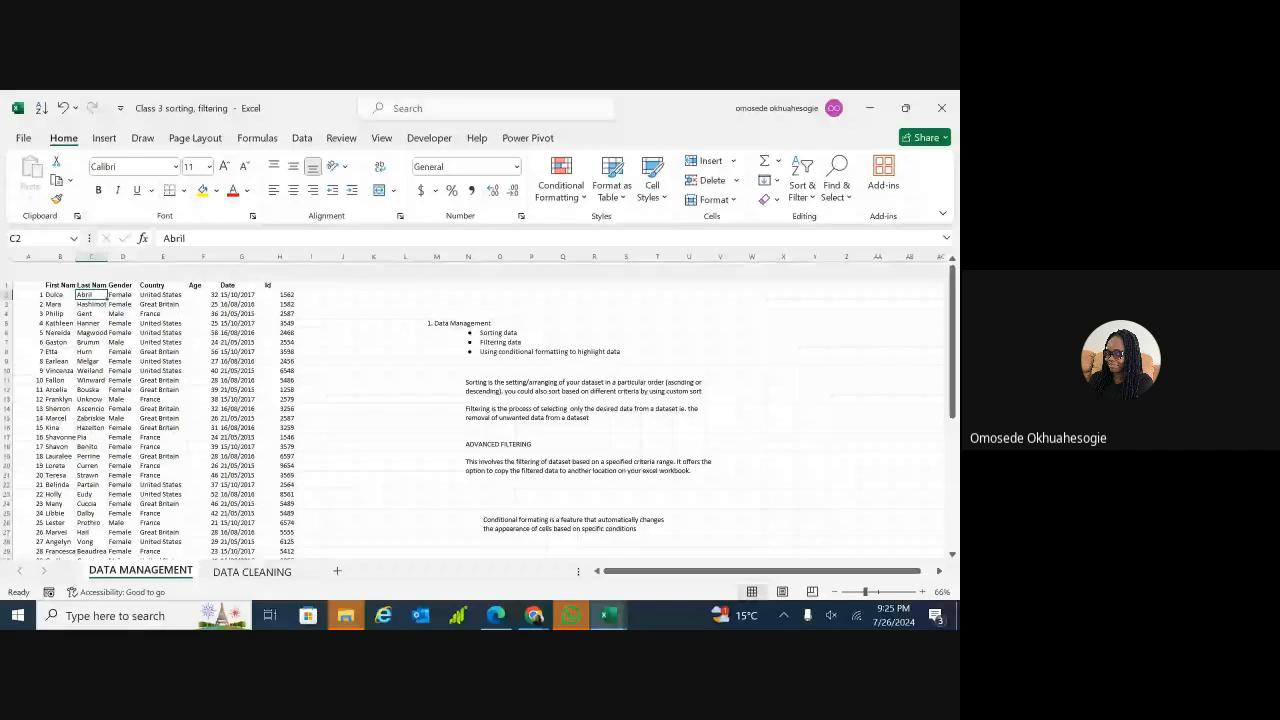
scroll(770, 423, "down", 1)
scroll(770, 423, "up", 1)
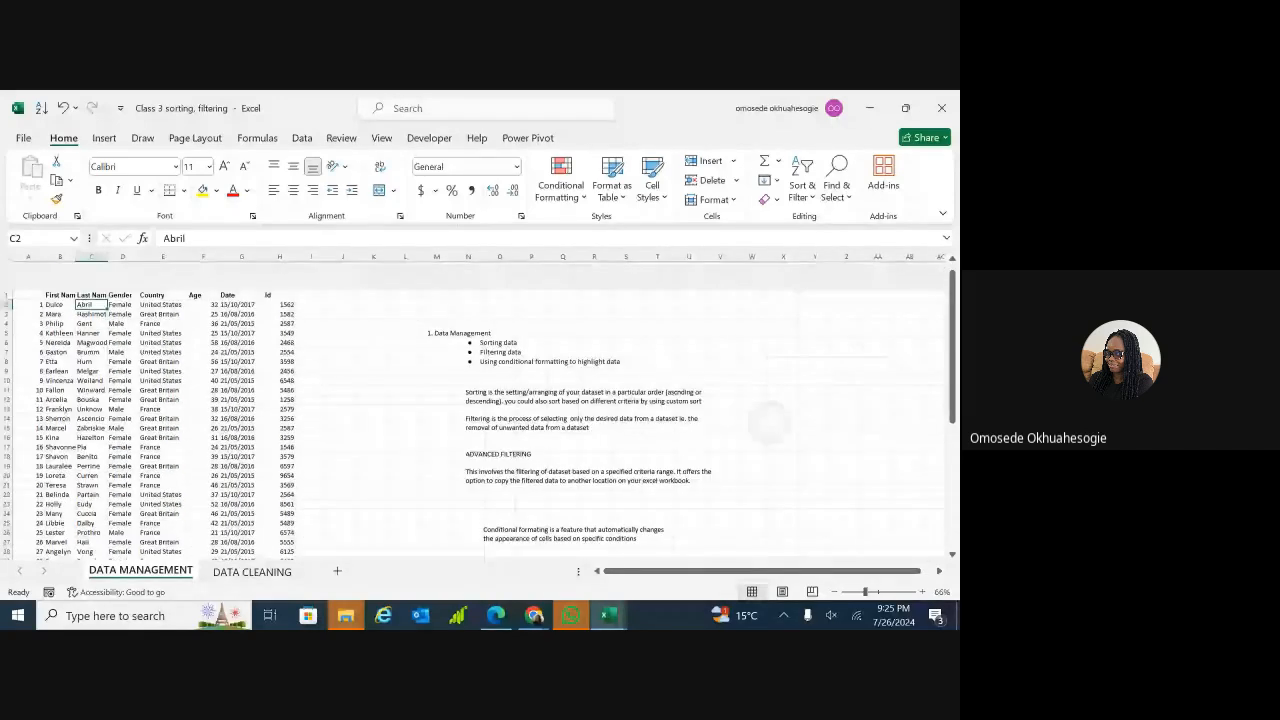
scroll(324, 296, "down", 1)
left_click(198, 324)
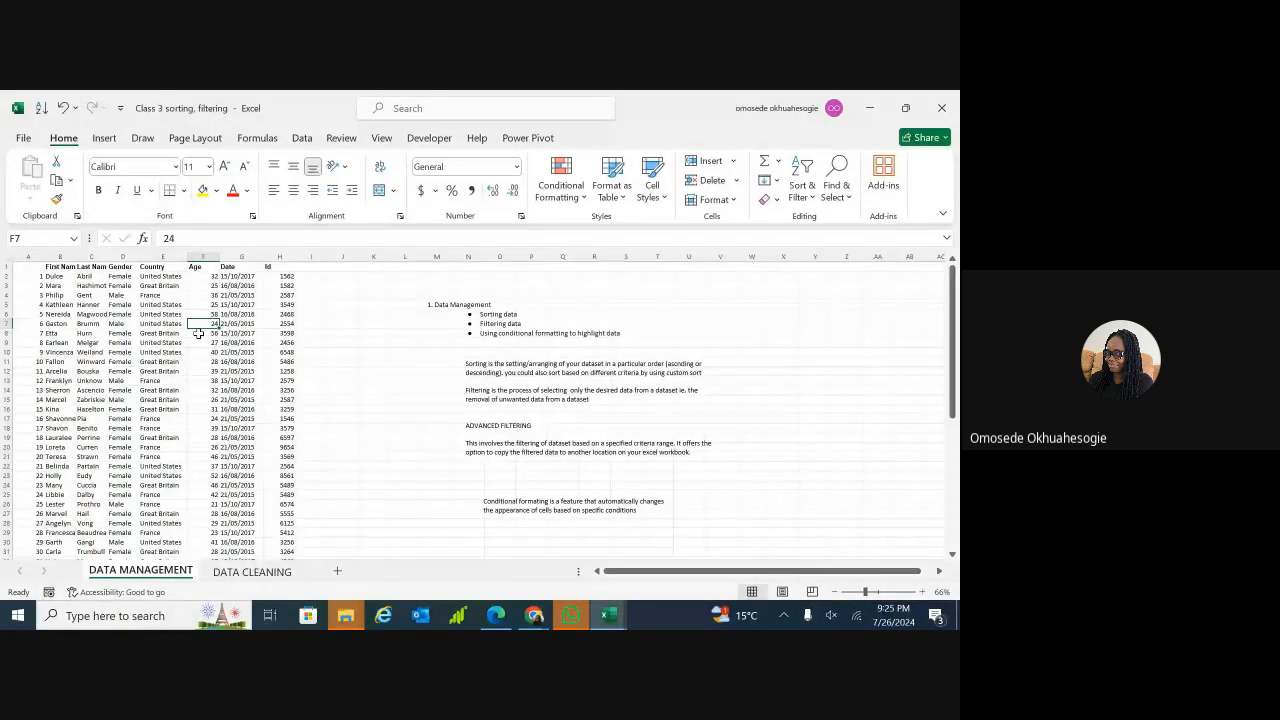
left_click(673, 366)
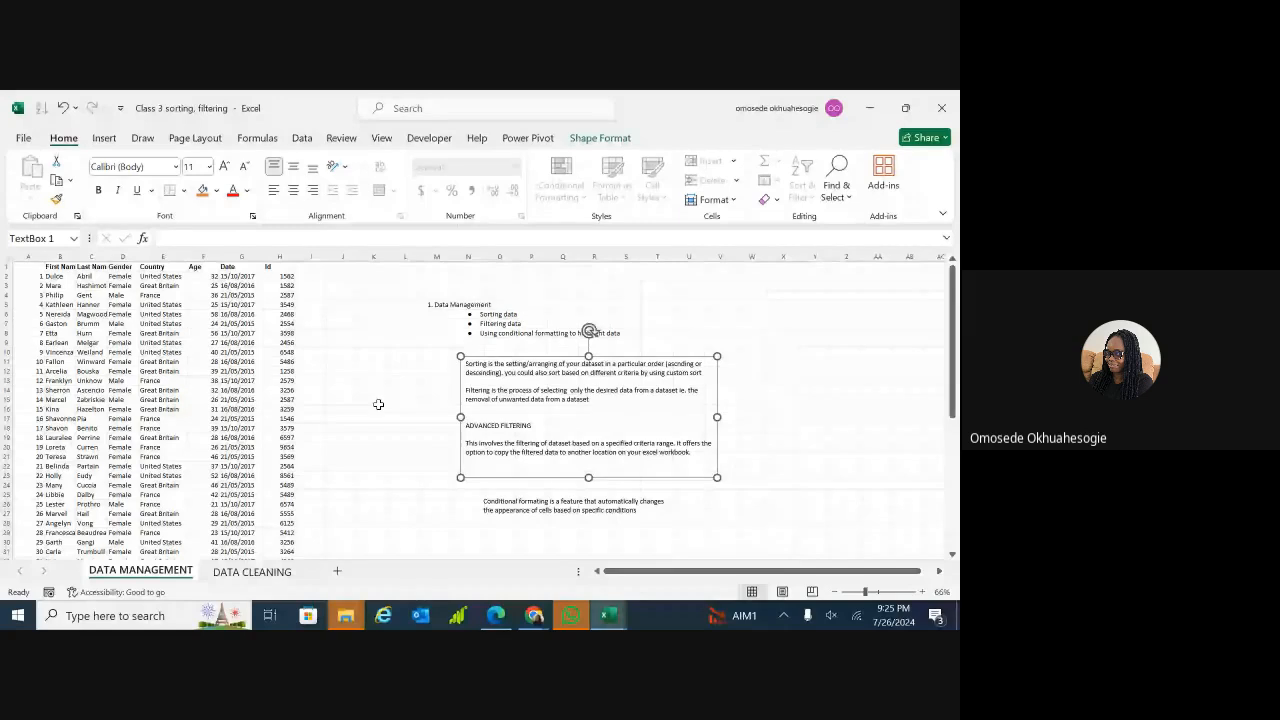
- Review the Gender column from its header to its last row
left_click(137, 266)
key("ctrl+Down")
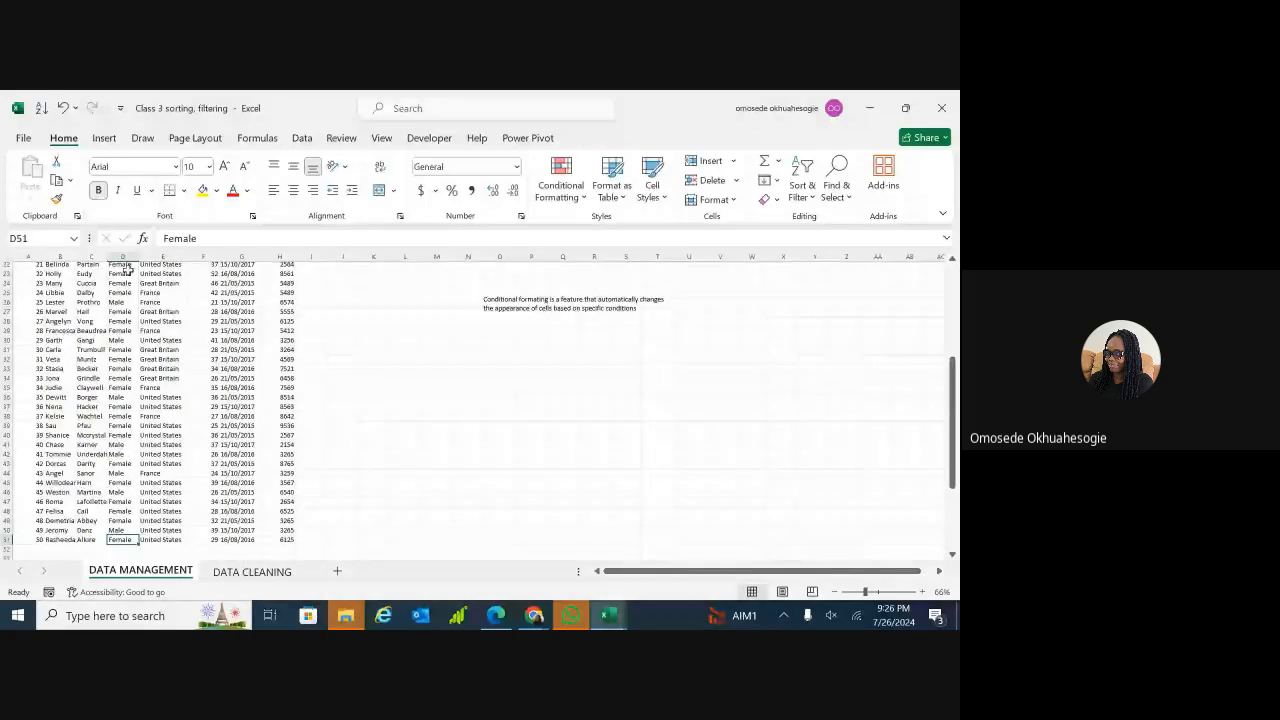
scroll(127, 271, "down", 5)
left_click_drag(953, 440, 954, 288)
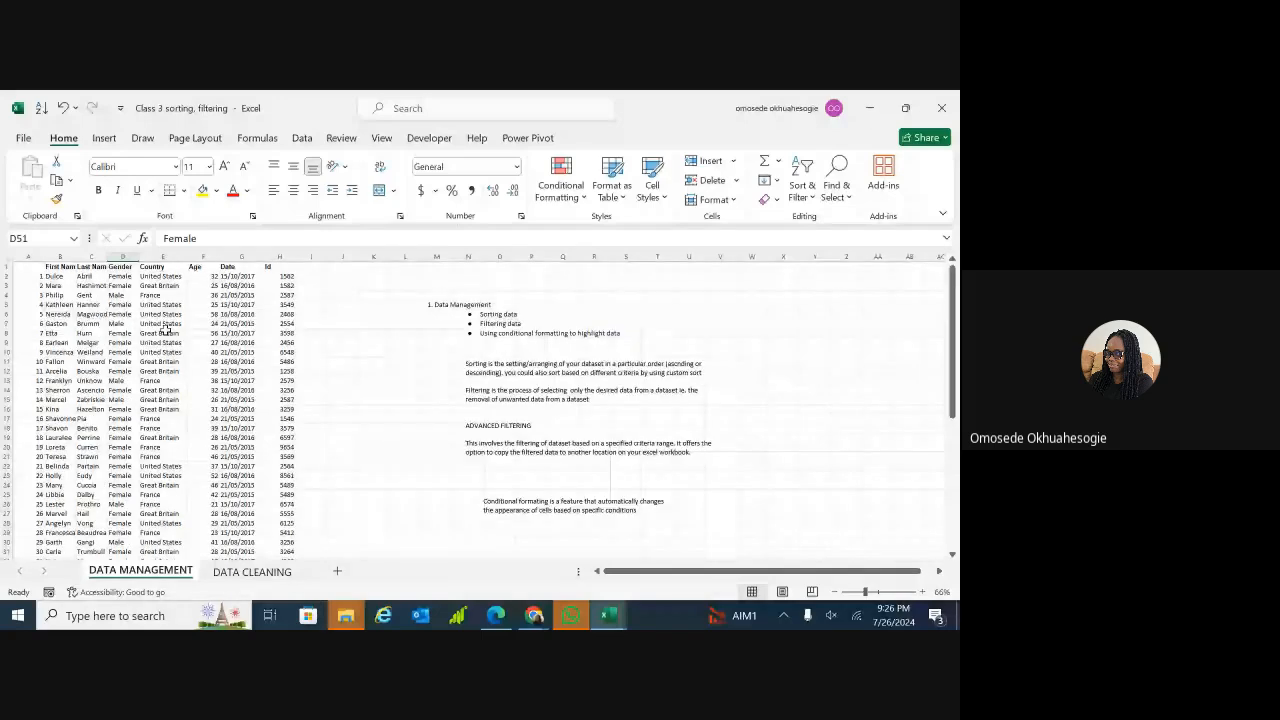
left_click(125, 268)
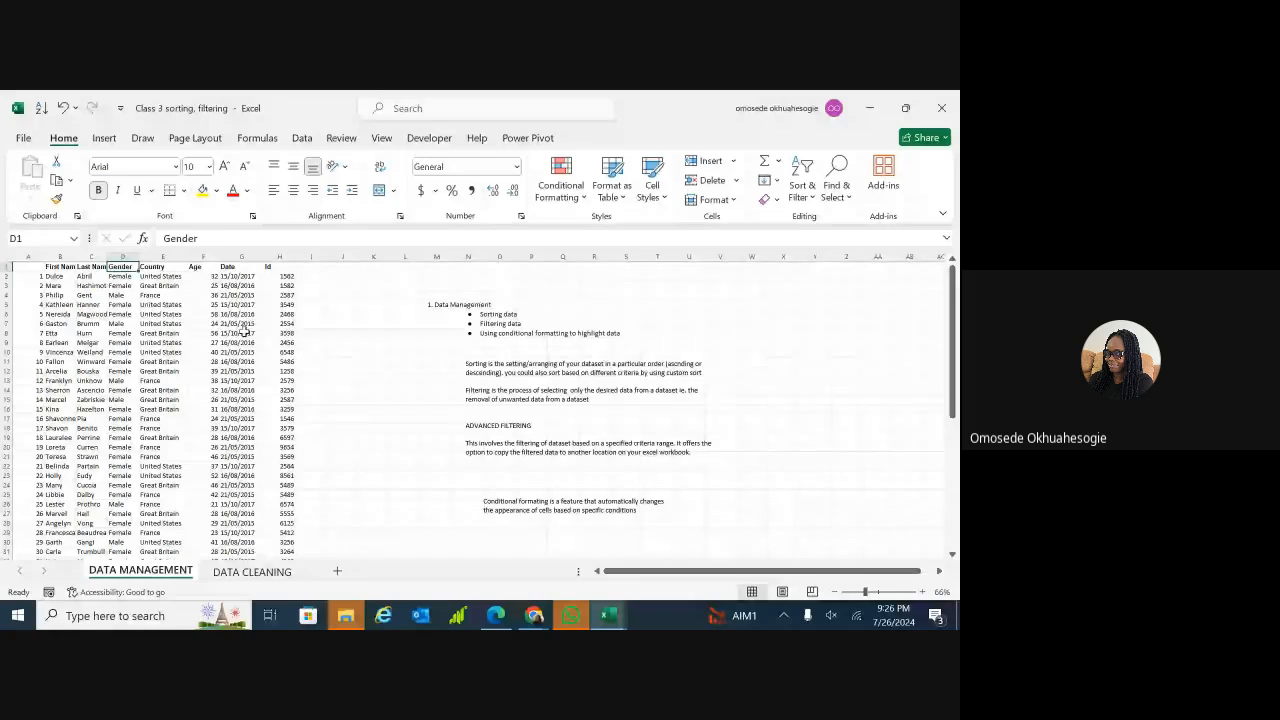
scroll(244, 330, "up", 2)
scroll(244, 330, "down", 3)
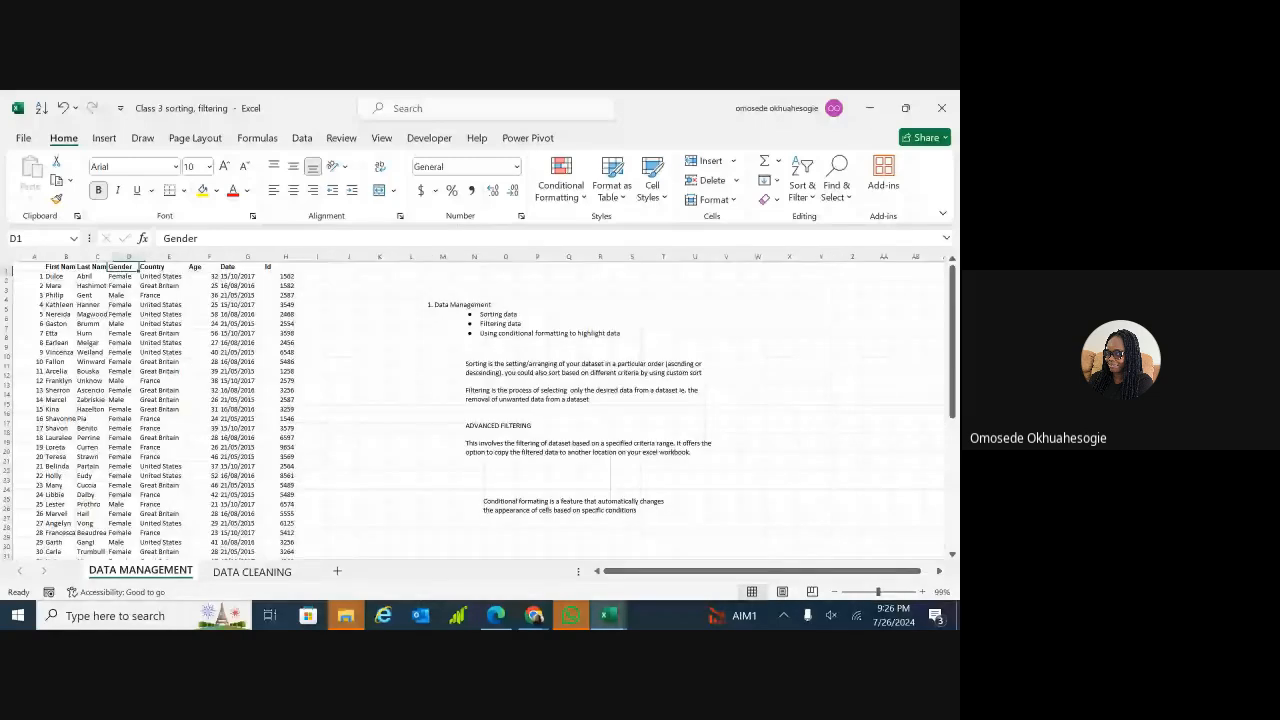
scroll(158, 288, "up", 4)
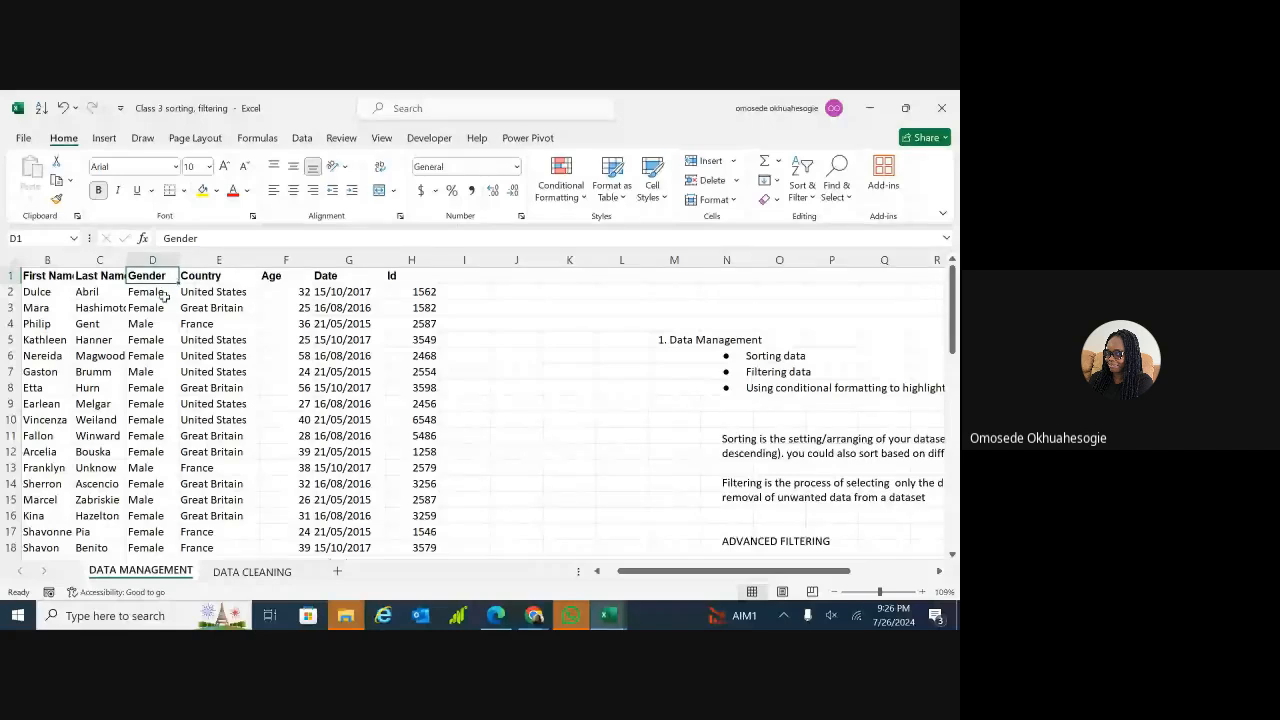
left_click(475, 327)
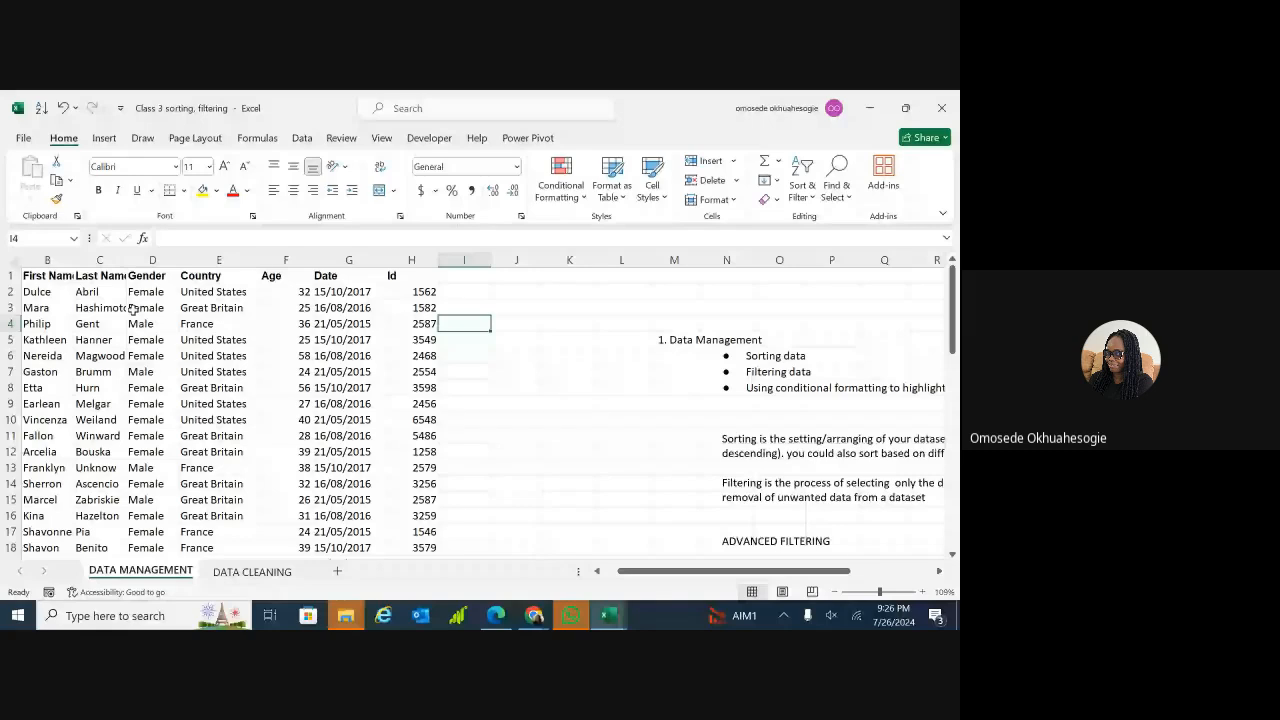
scroll(42, 314, "left", 1)
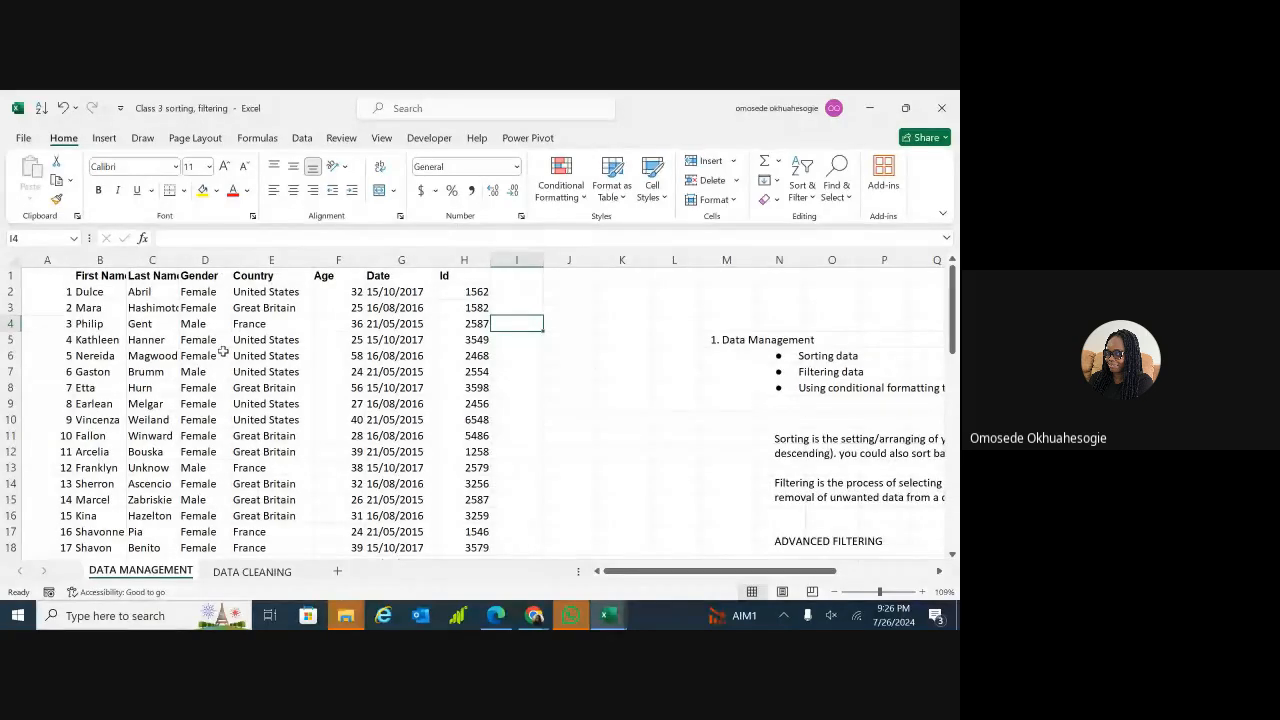
left_click(210, 274)
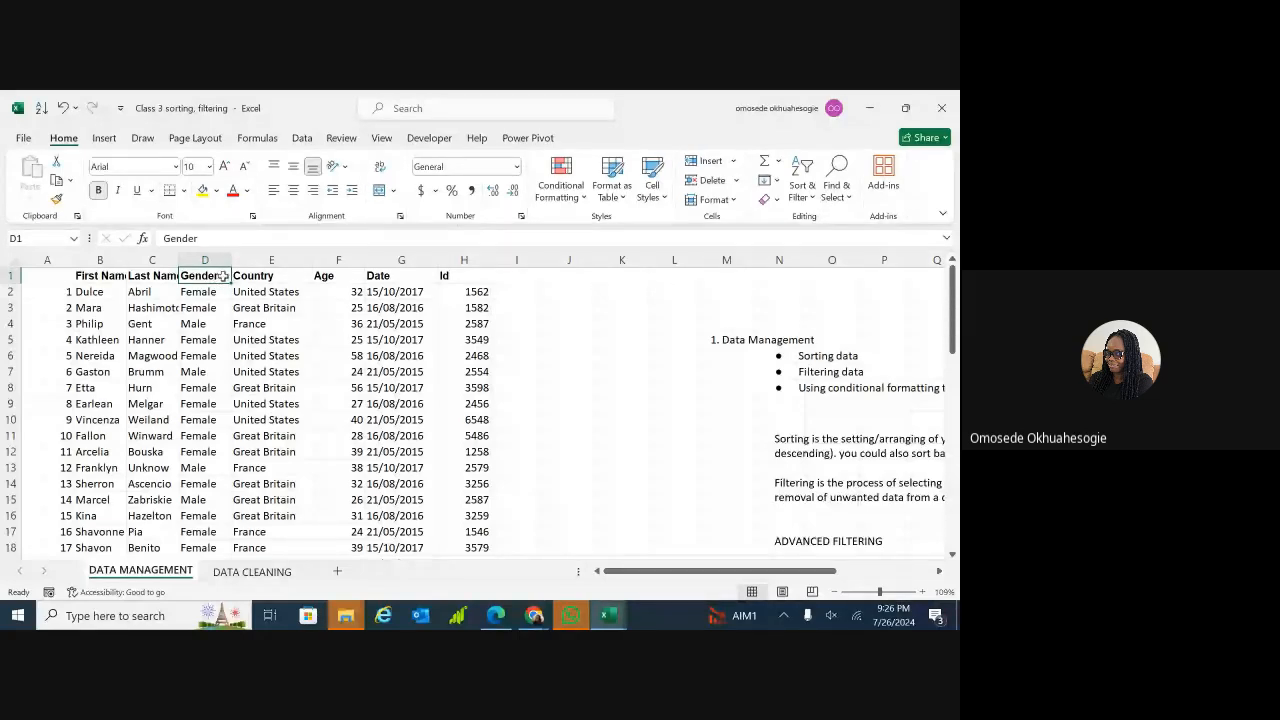
left_click_drag(222, 275, 222, 287)
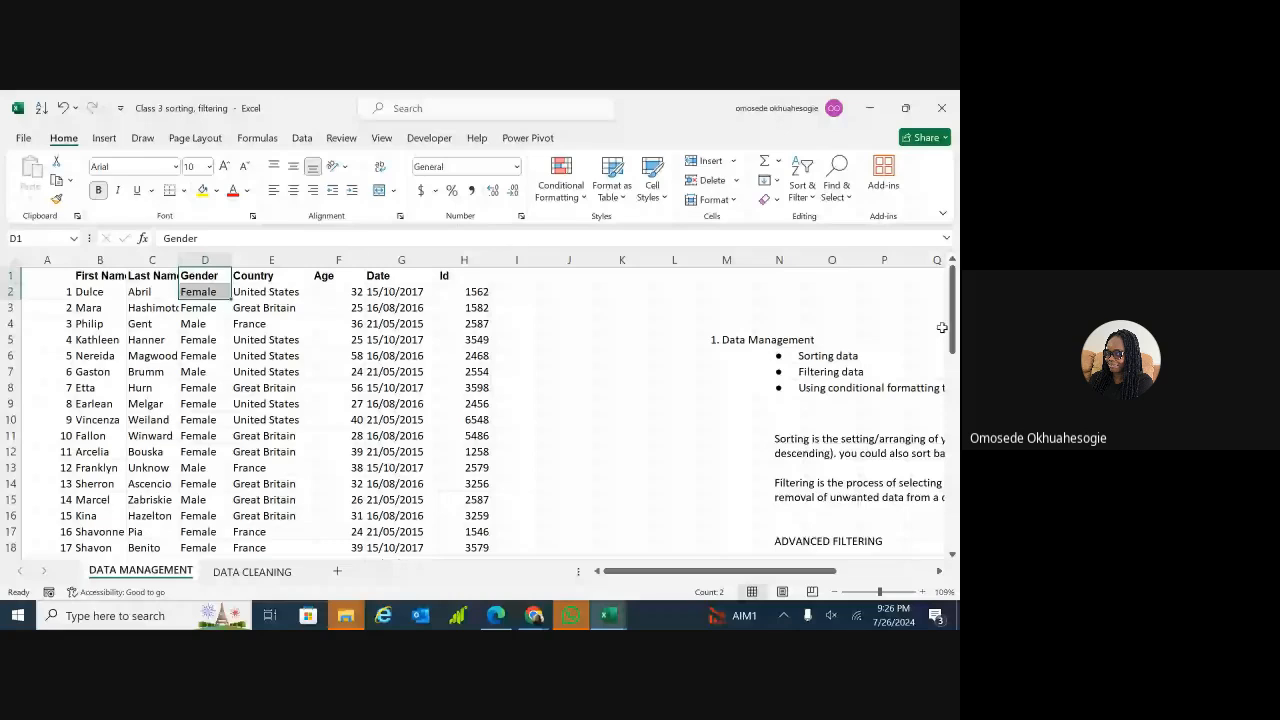
left_click(216, 278)
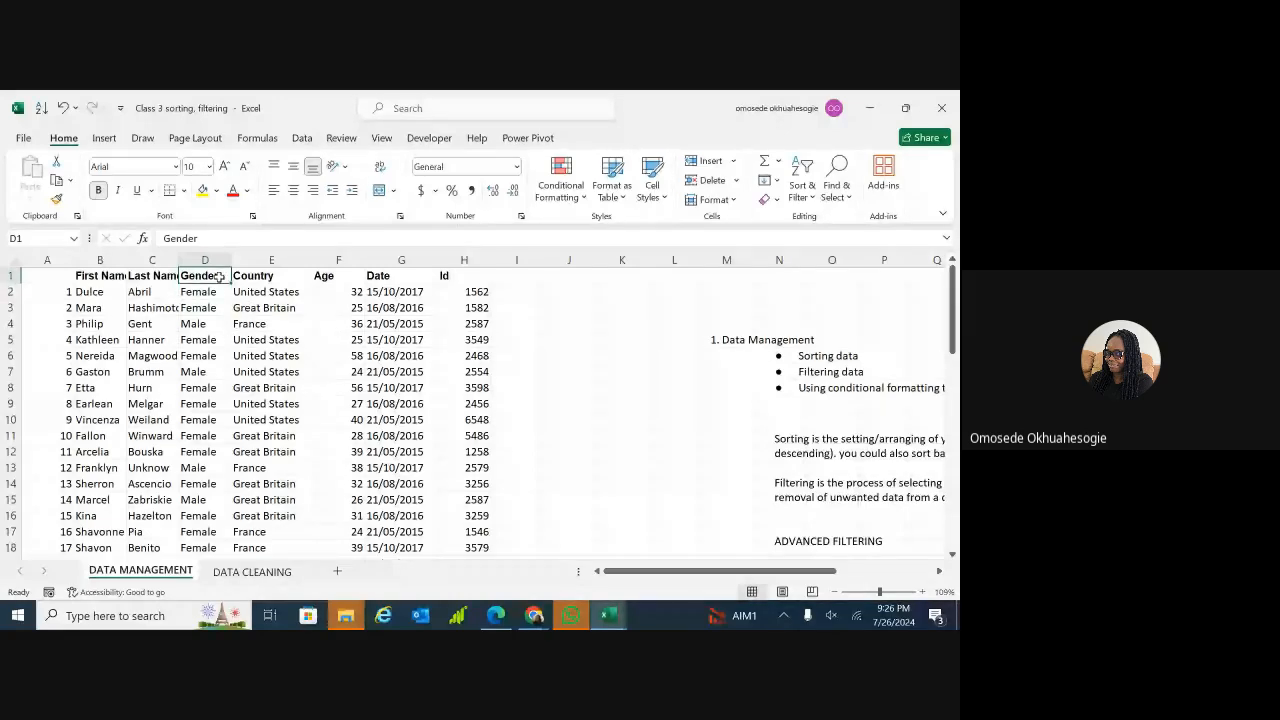
double_click(220, 277)
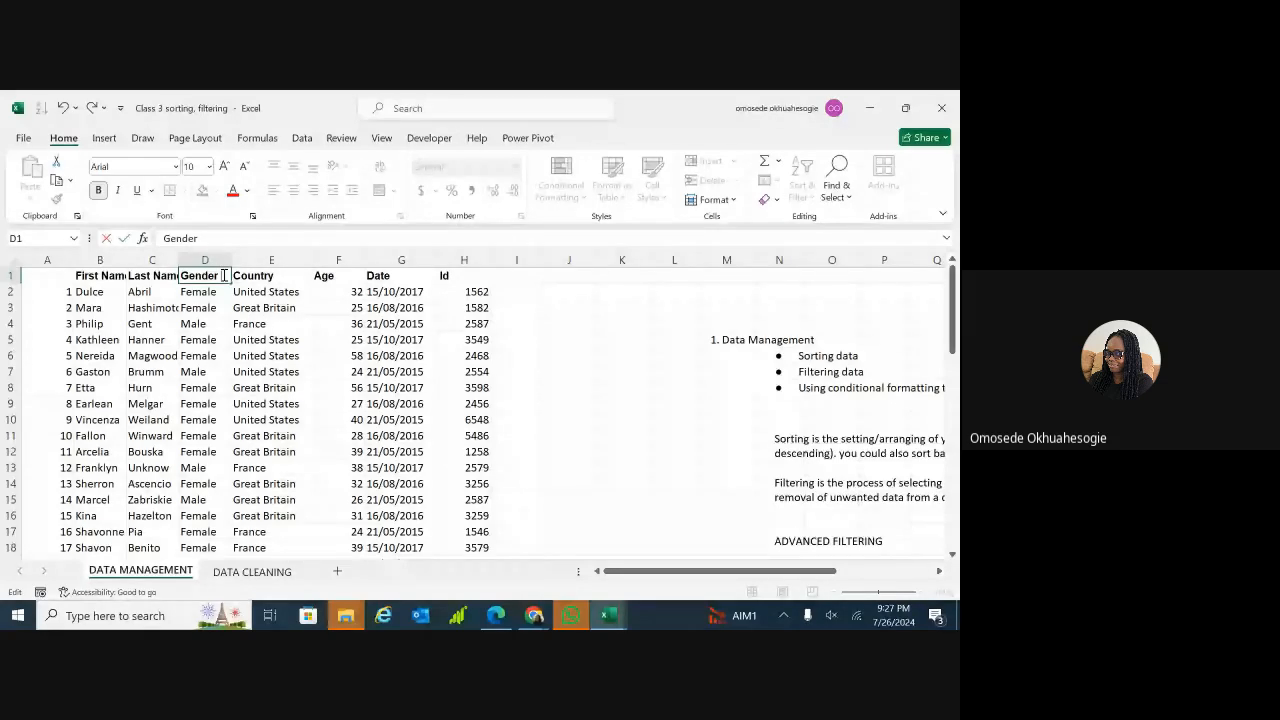
left_click(256, 325)
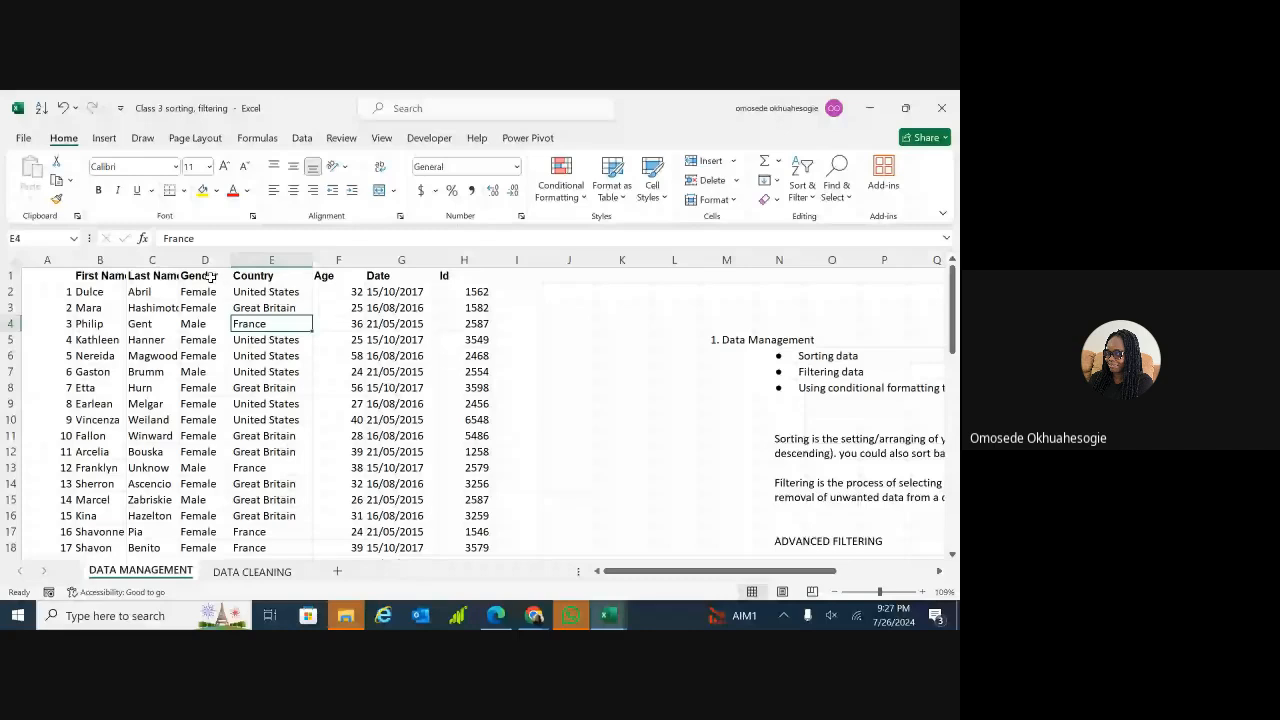
double_click(211, 276)
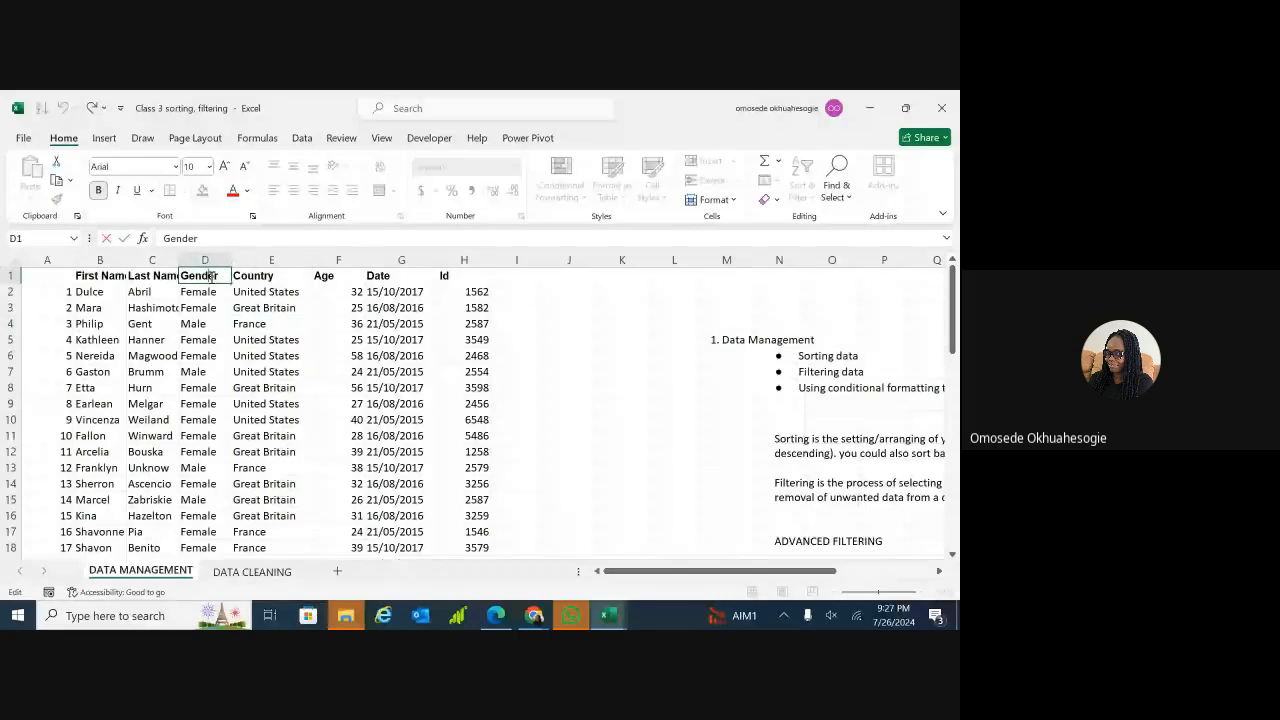
left_click(265, 307)
- Copy the Gender header from D1 into the empty cell P32 as the criteria heading
left_click(218, 276)
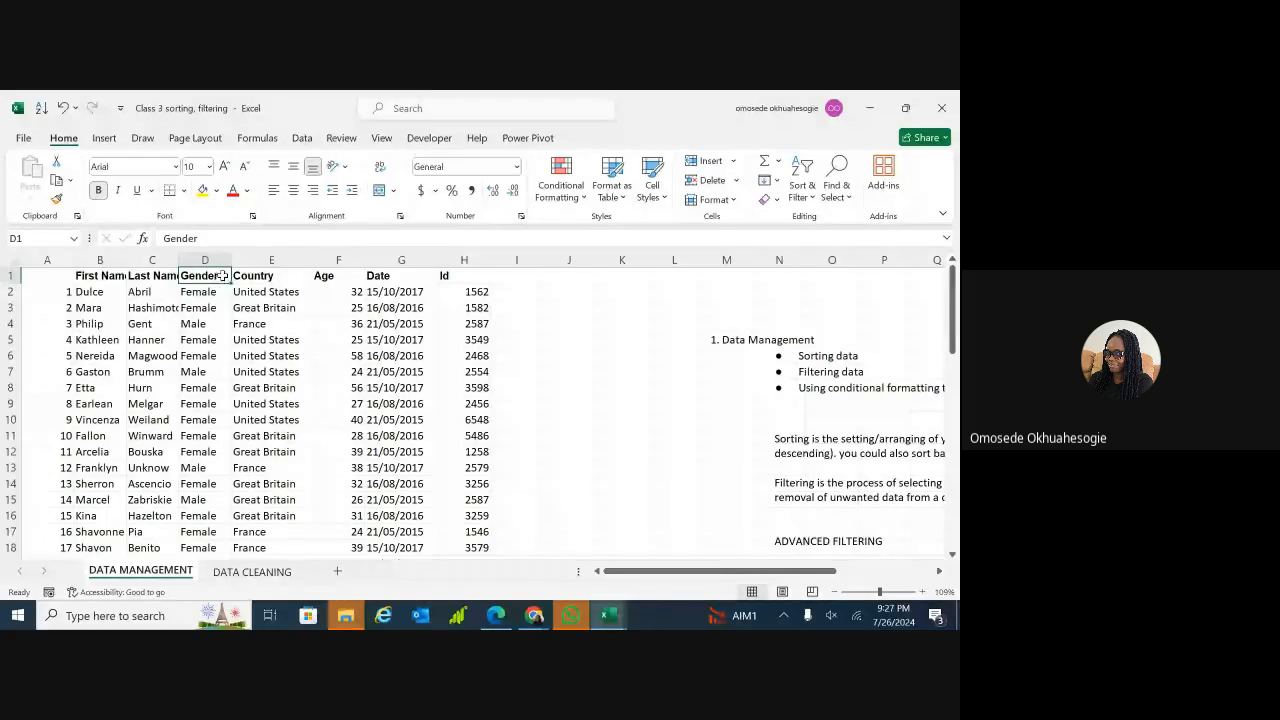
key("ctrl+c")
left_click_drag(955, 345, 956, 435)
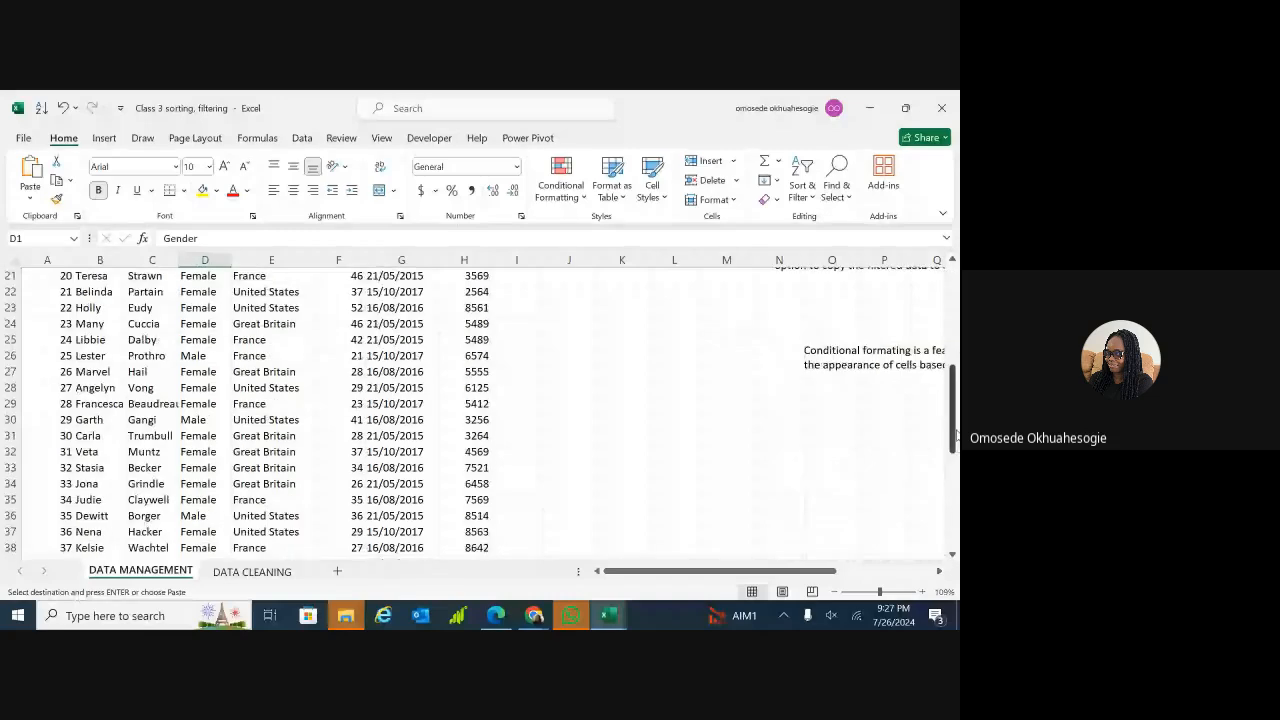
scroll(956, 436, "down", 1)
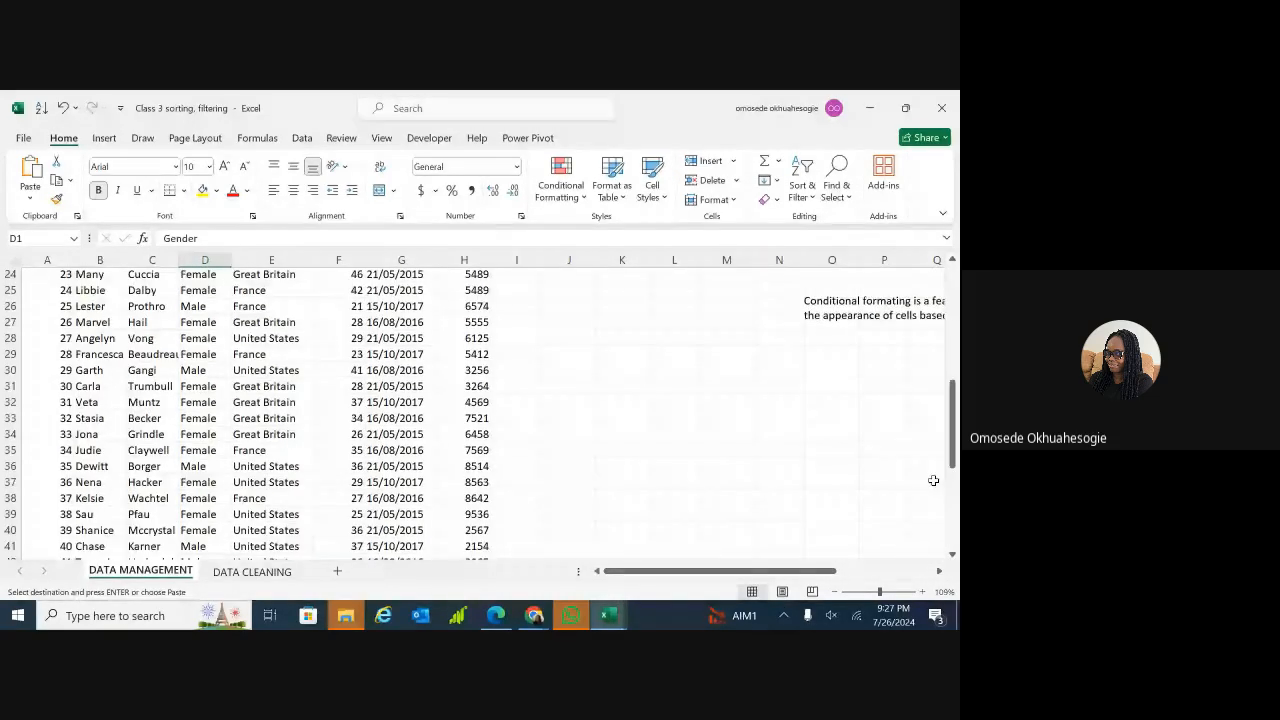
scroll(956, 436, "down", 2)
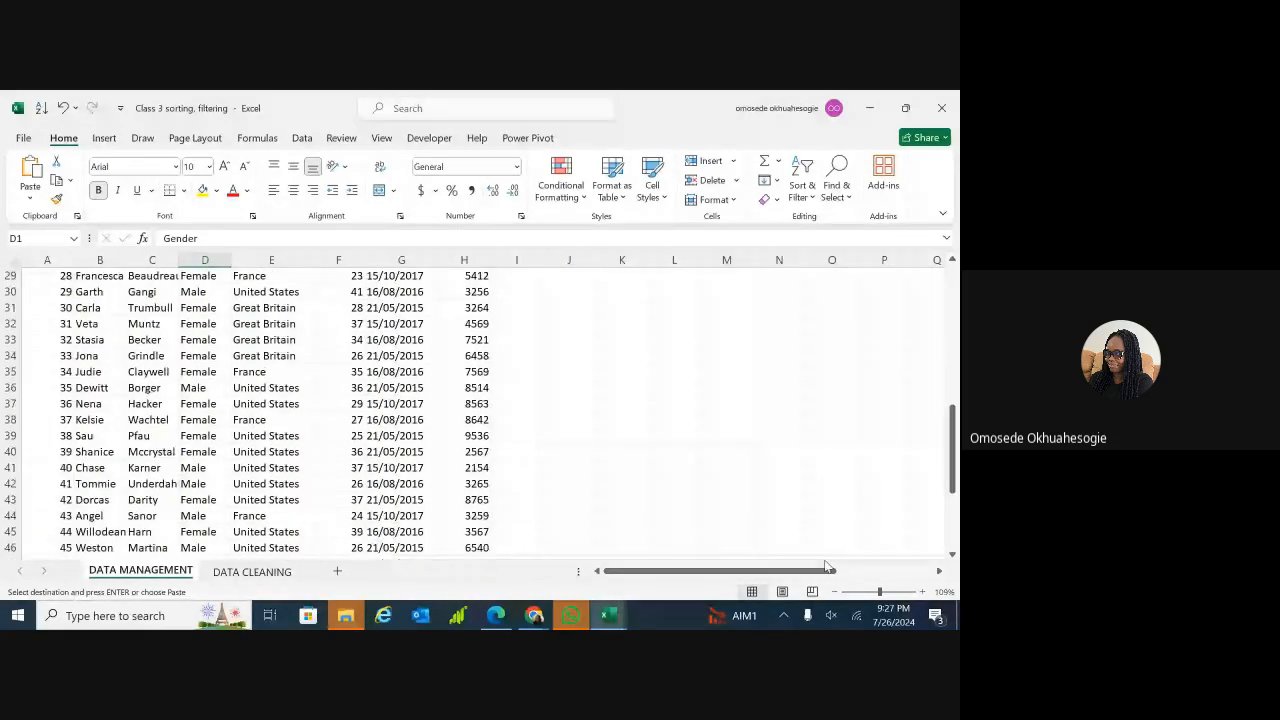
left_click_drag(828, 569, 899, 572)
left_click(591, 327)
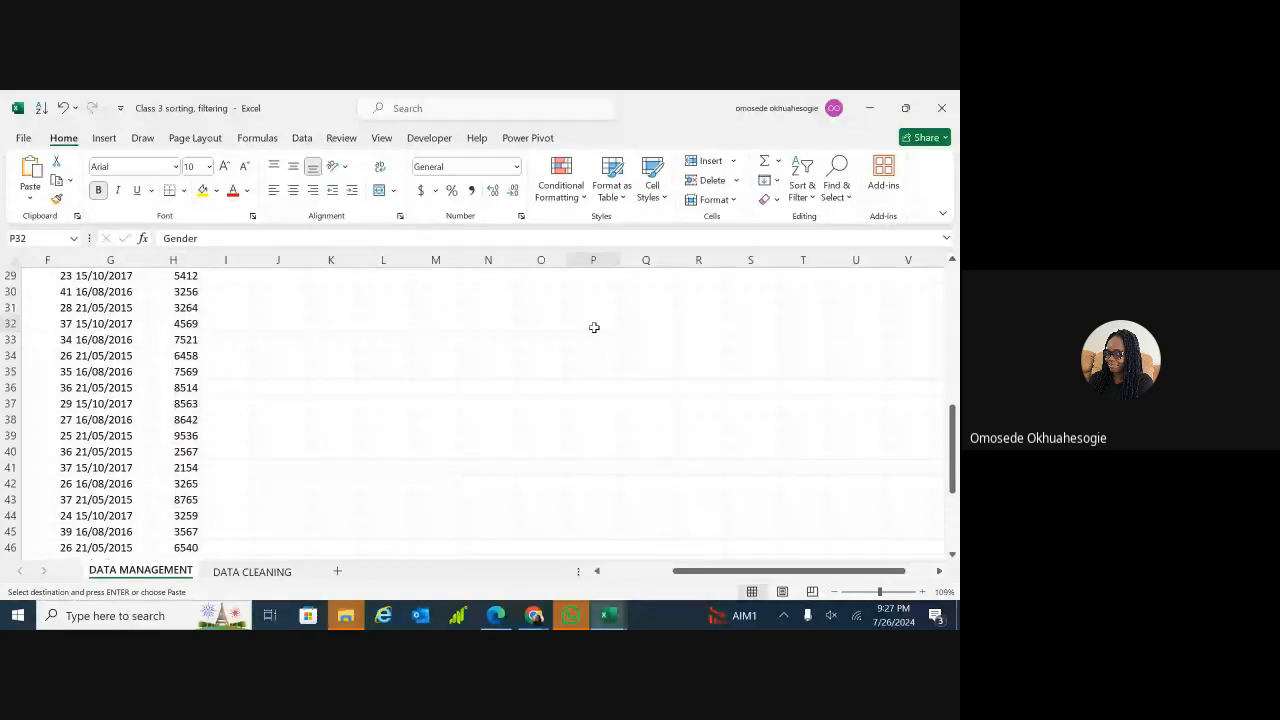
key("ctrl+v")
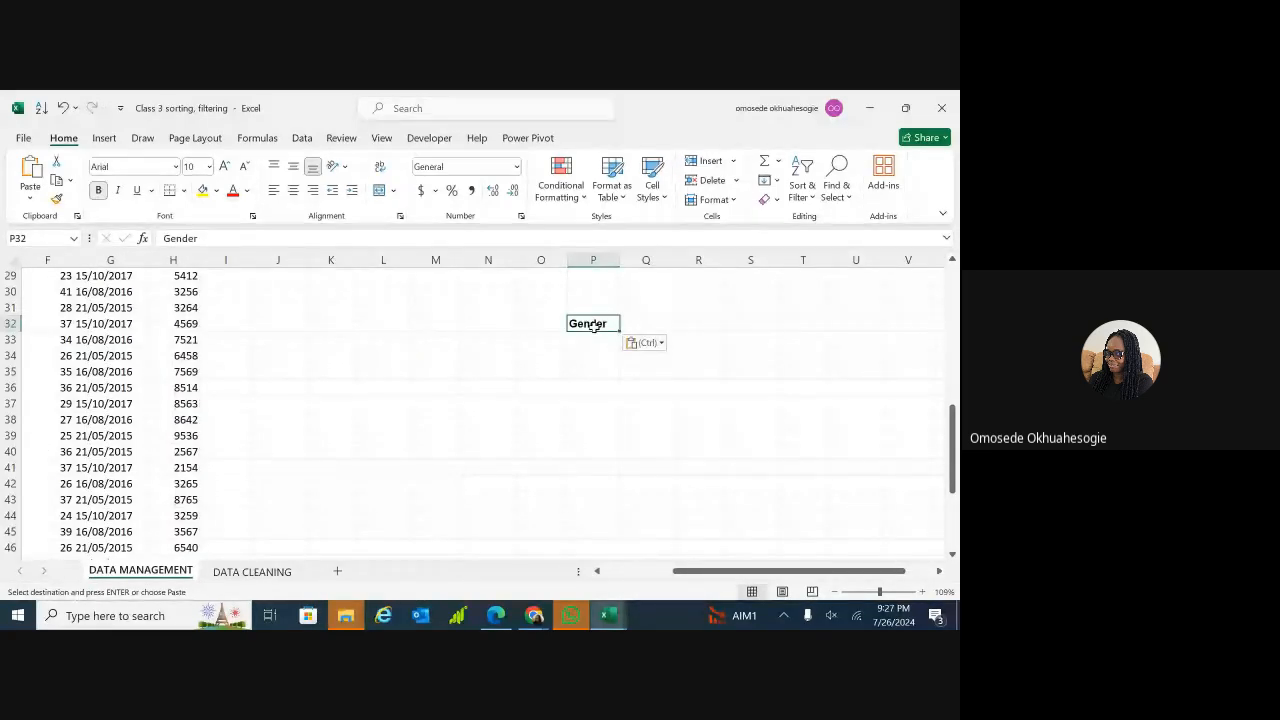
- Enter Female in cell P33 as the criterion below the copied Gender heading
double_click(590, 341)
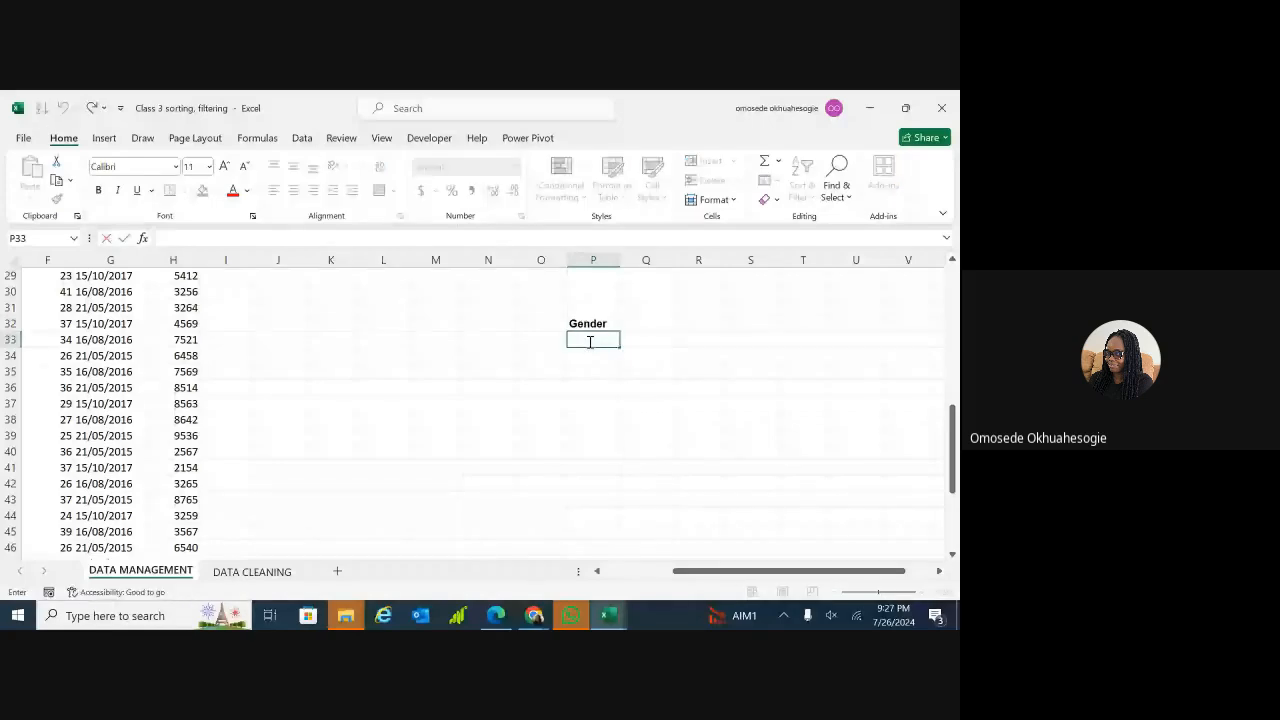
type("F")
type("emale")
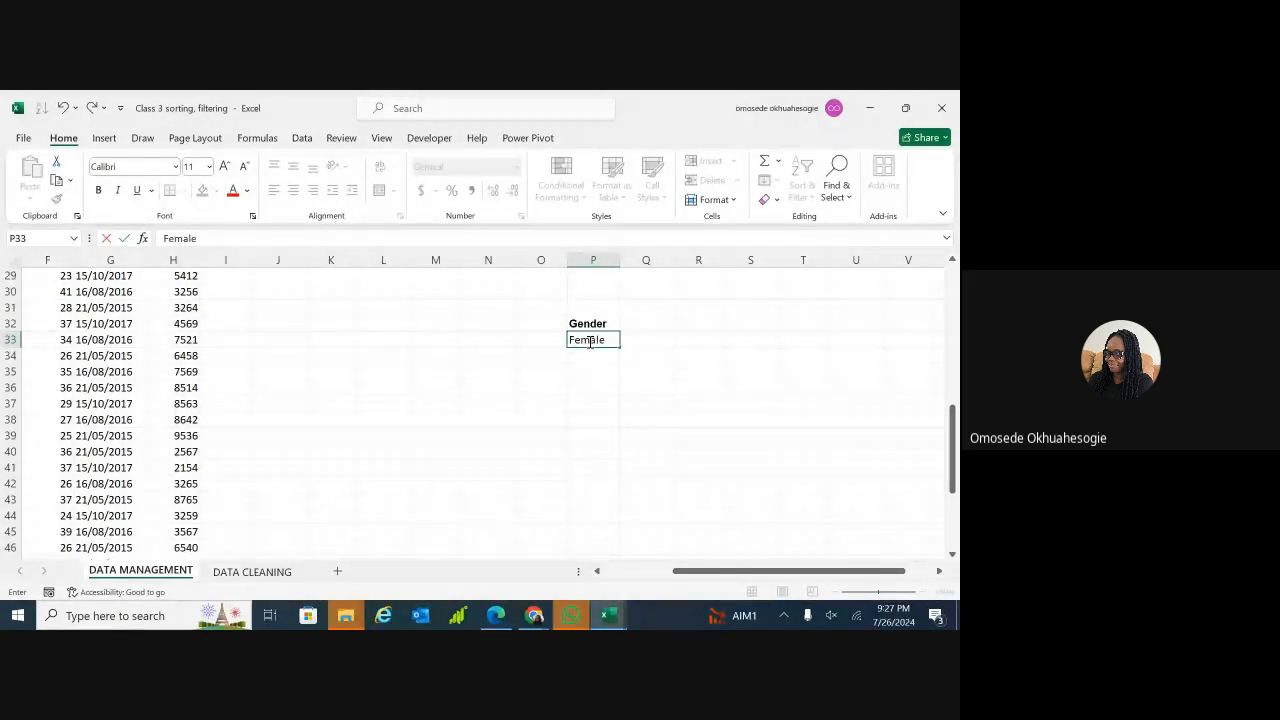
left_click(691, 338)
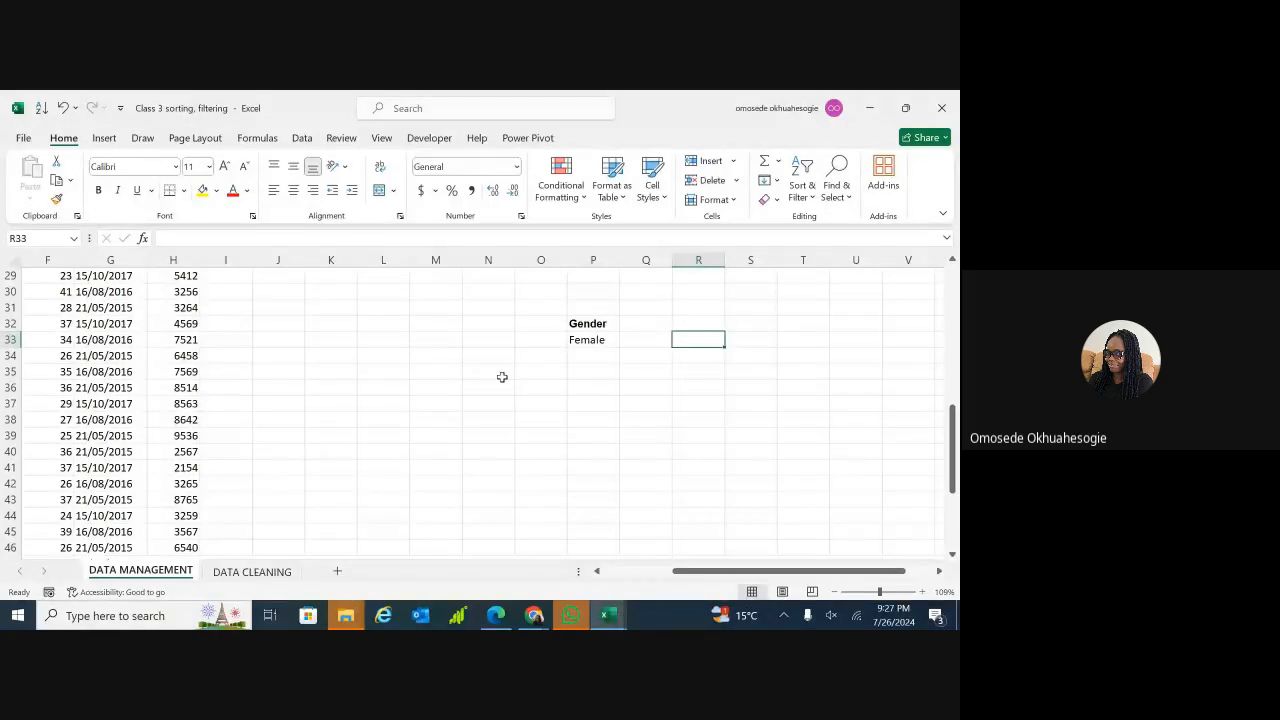
left_click(541, 419)
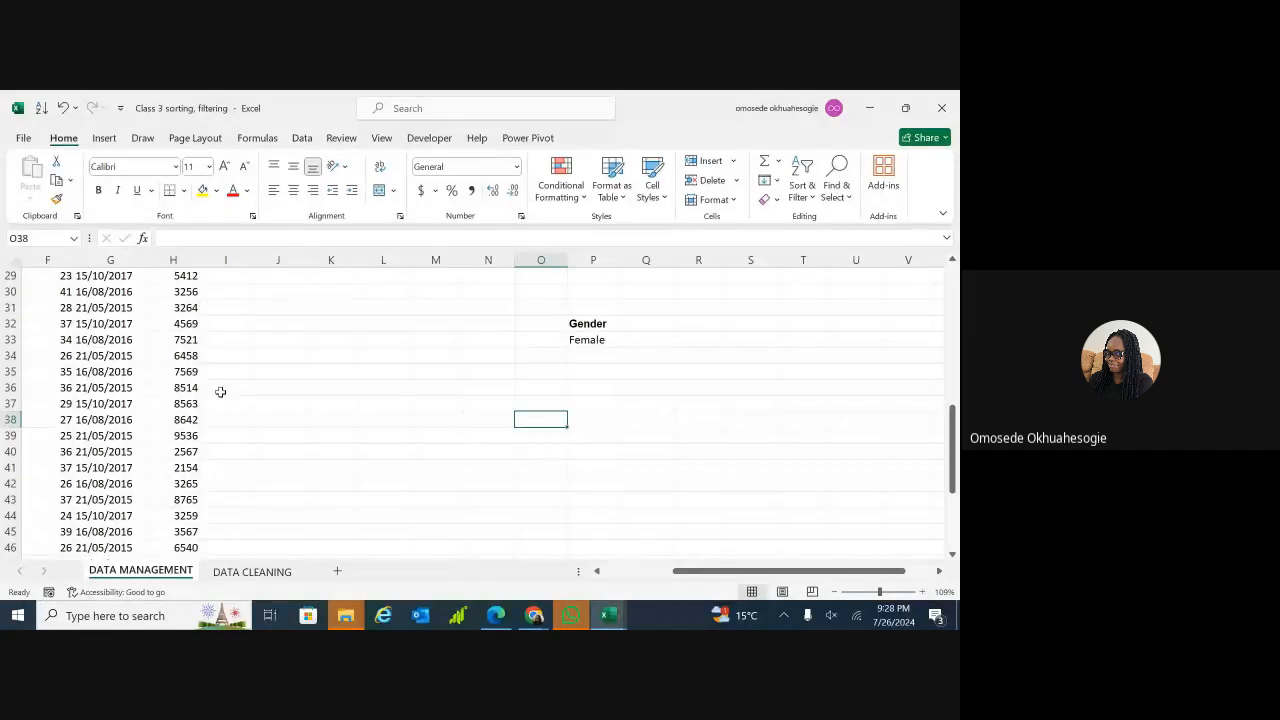
left_click_drag(706, 576, 650, 578)
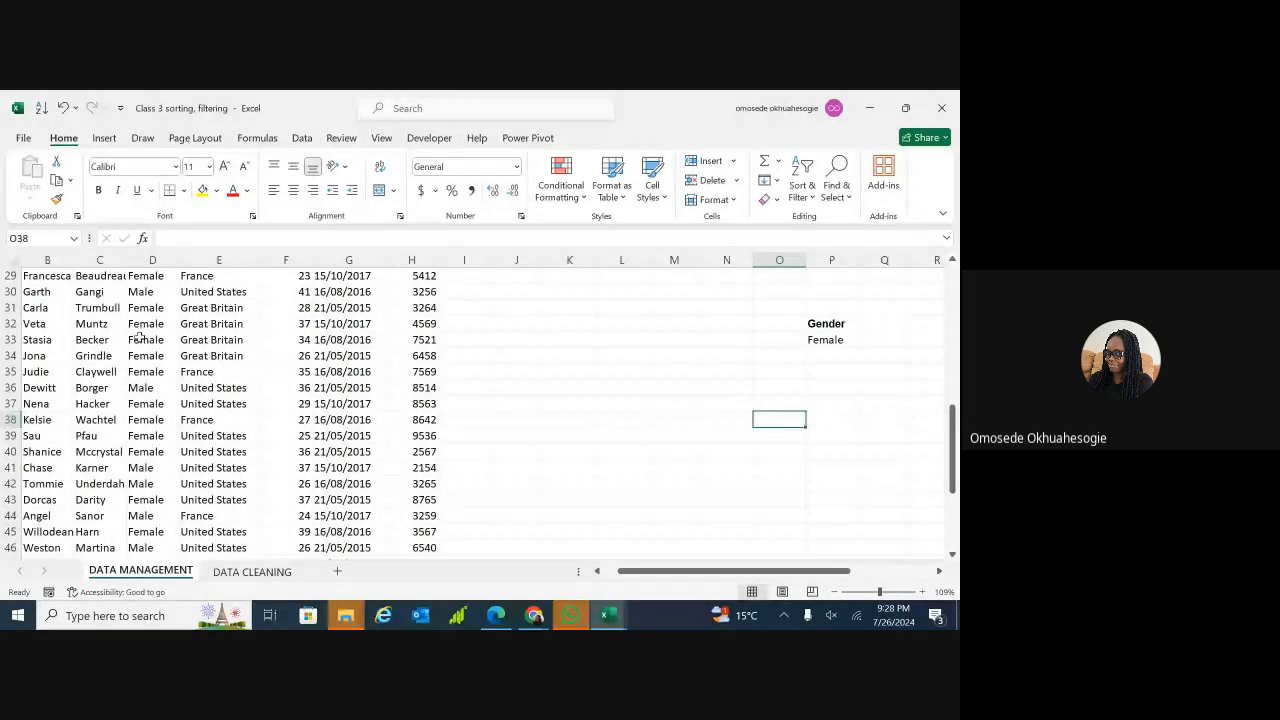
- Start an advanced filter from a cell inside the data table and check that the list range A1:H51 covers its last row
left_click(142, 338)
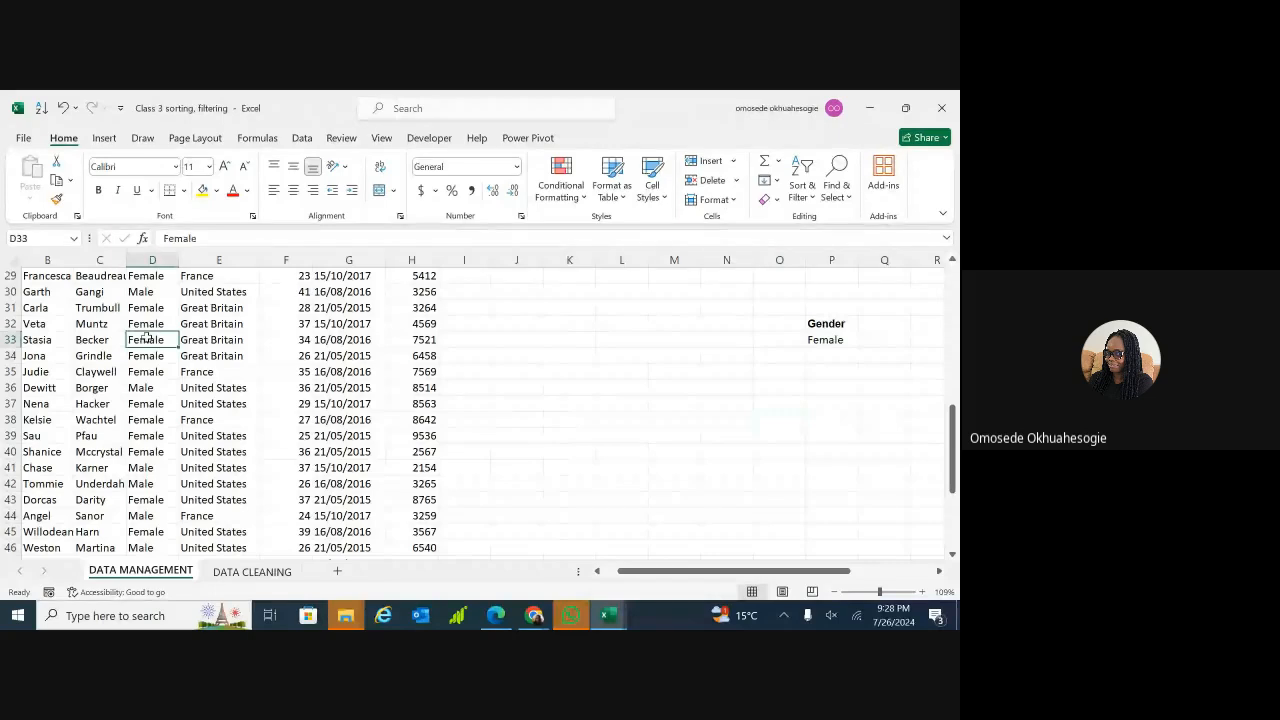
left_click(302, 139)
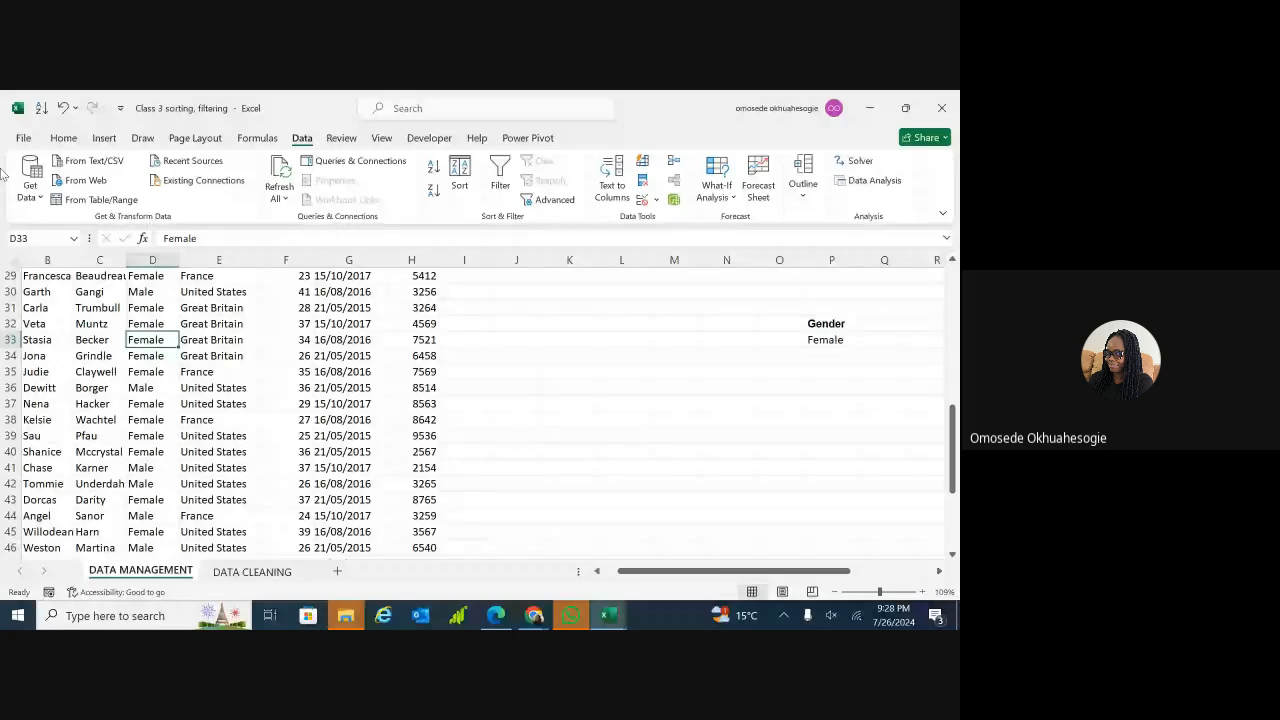
left_click(66, 140)
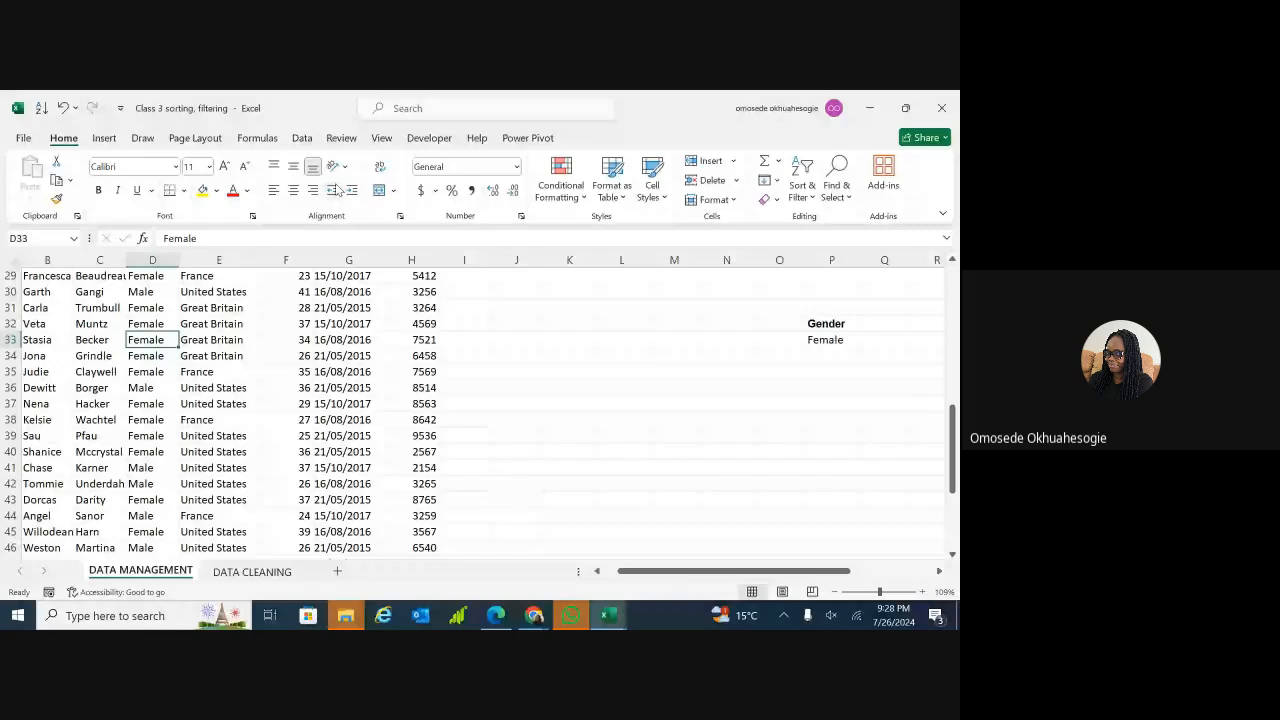
left_click(302, 138)
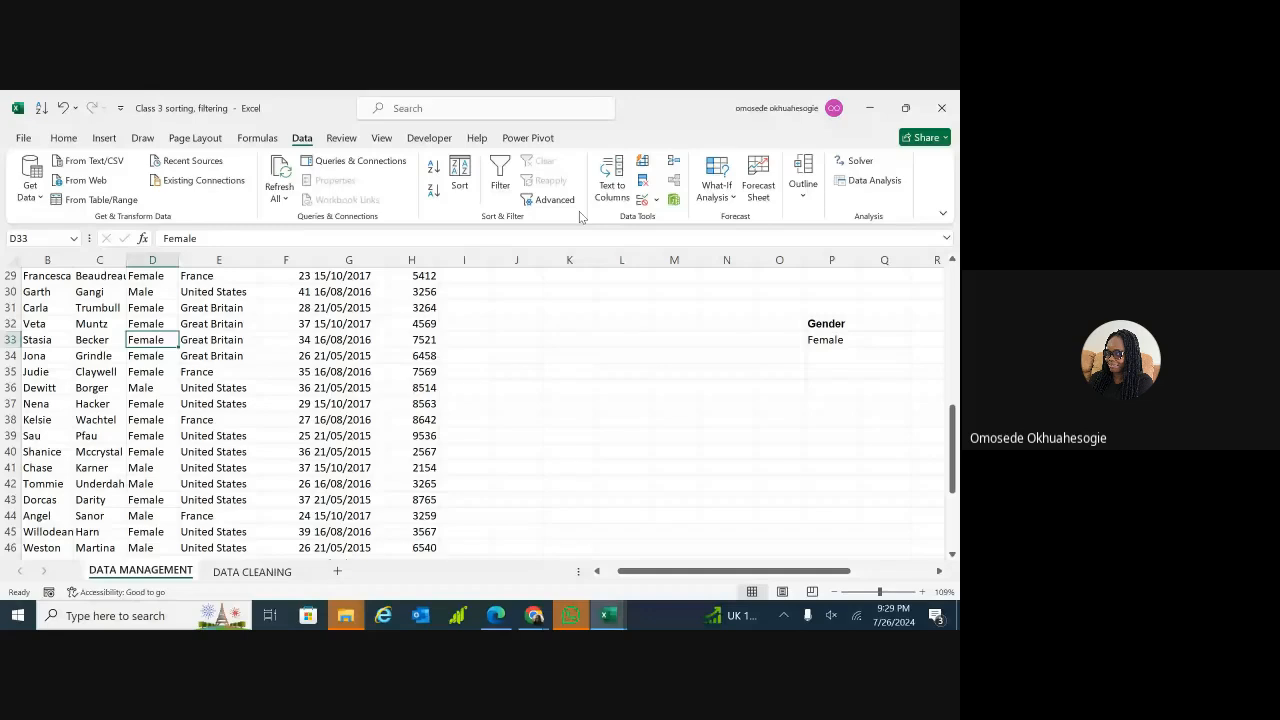
left_click(510, 190)
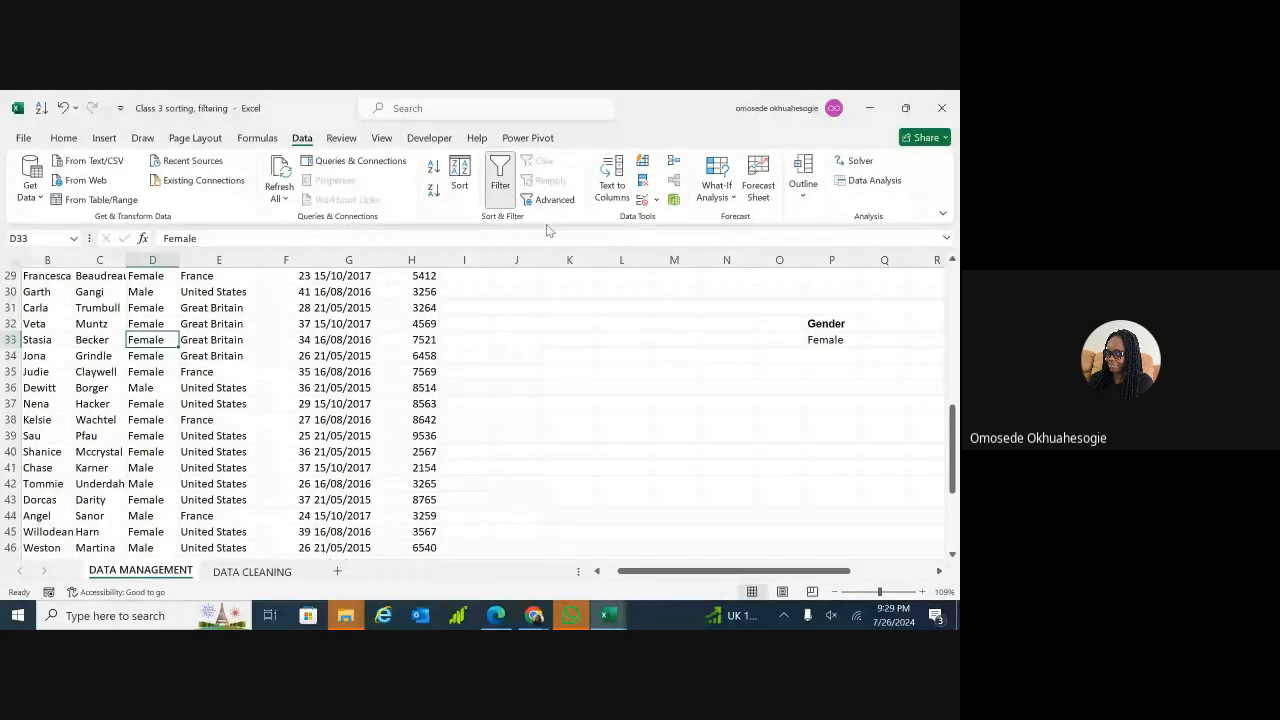
left_click(502, 188)
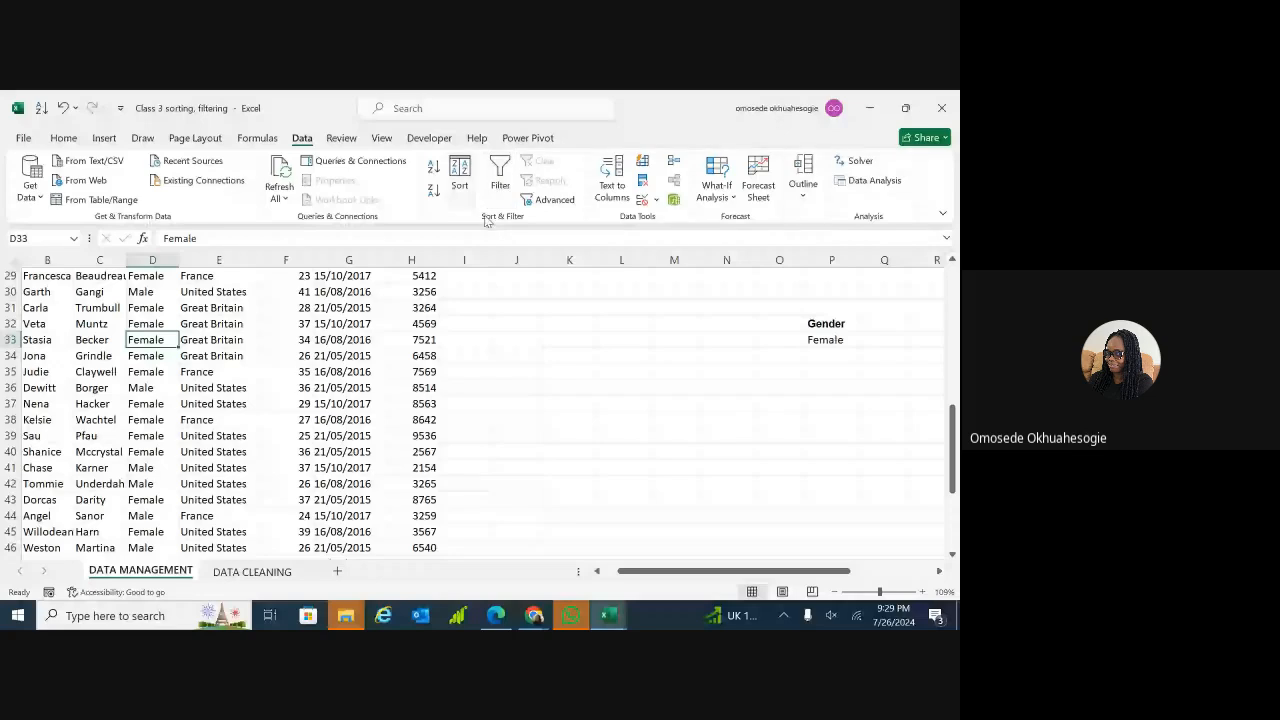
left_click(545, 202)
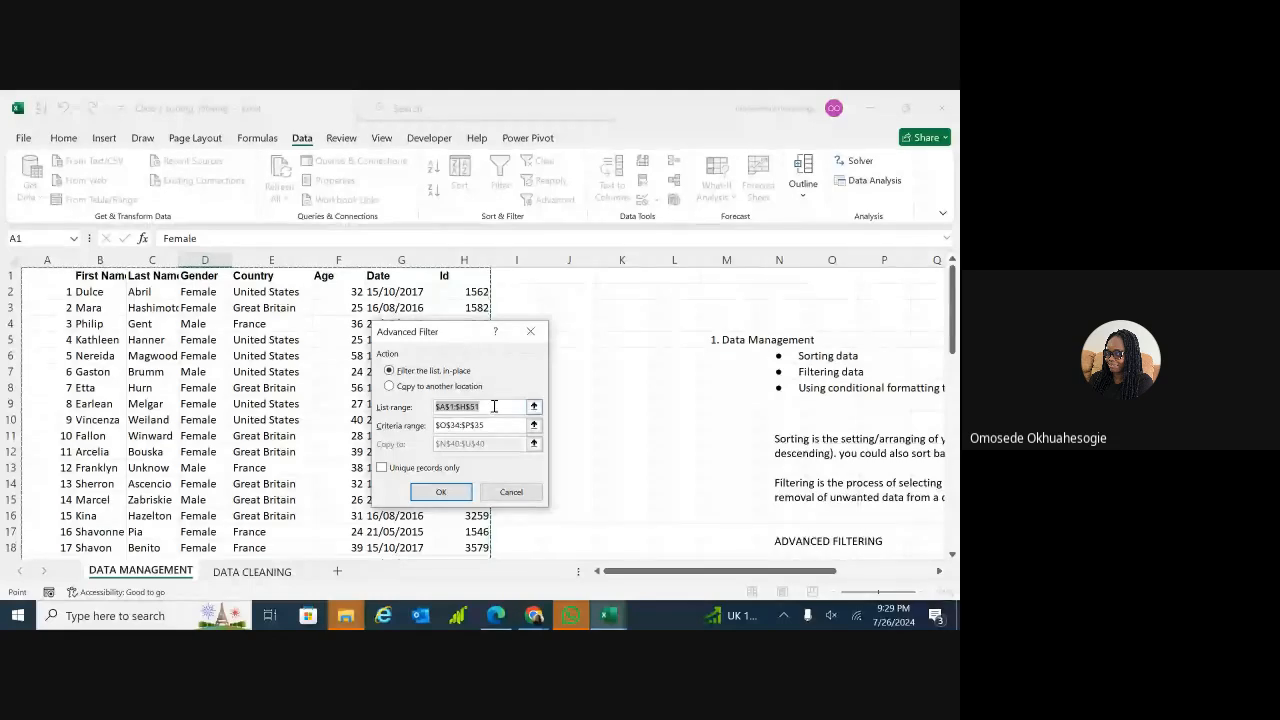
left_click(469, 410)
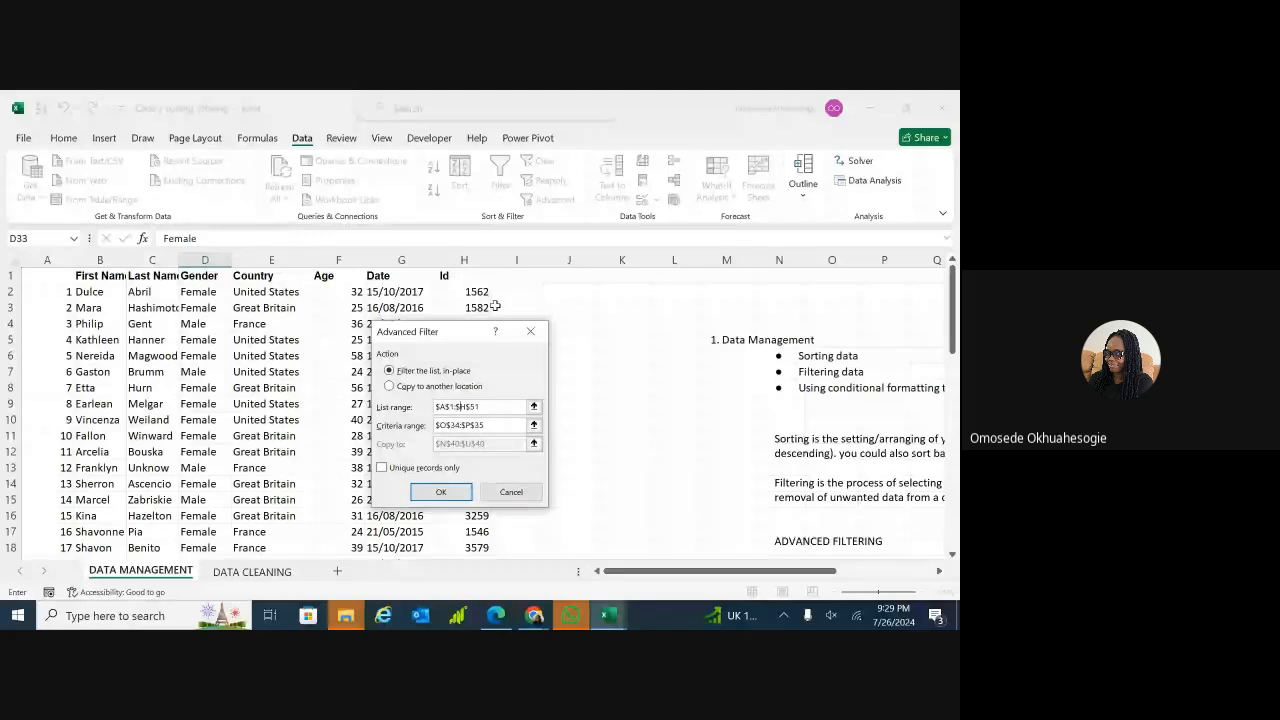
left_click_drag(953, 328, 955, 510)
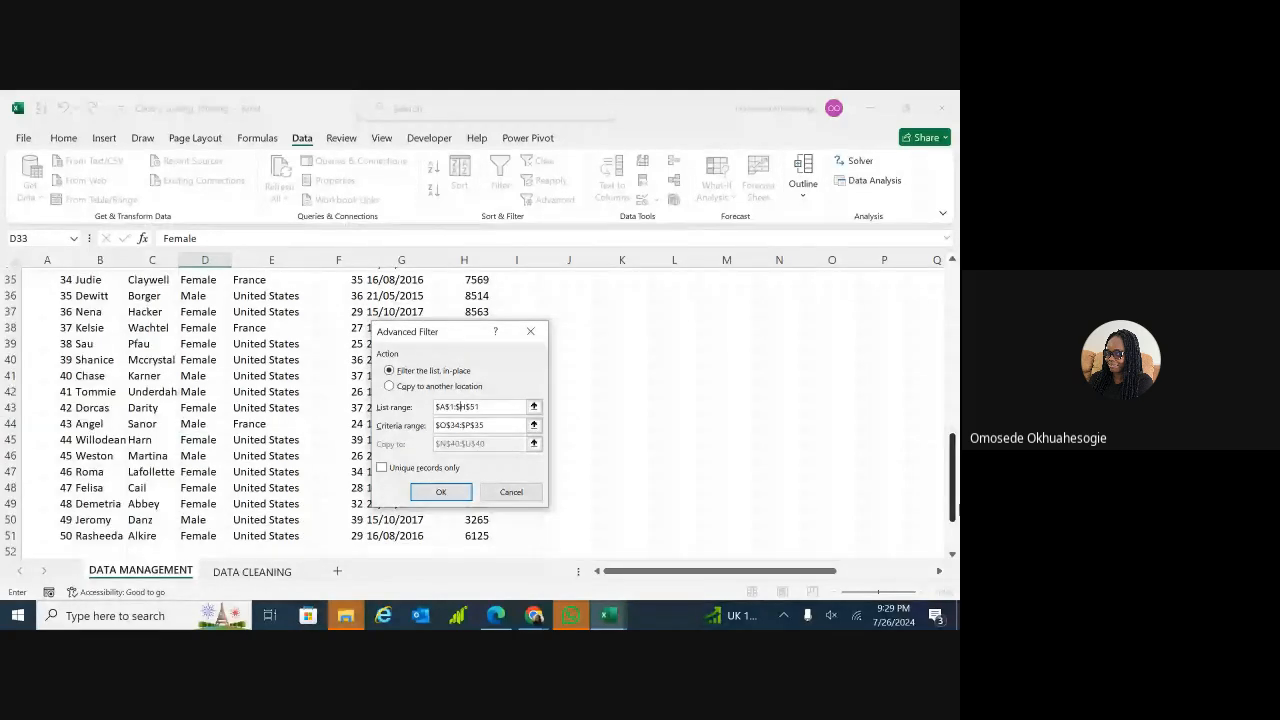
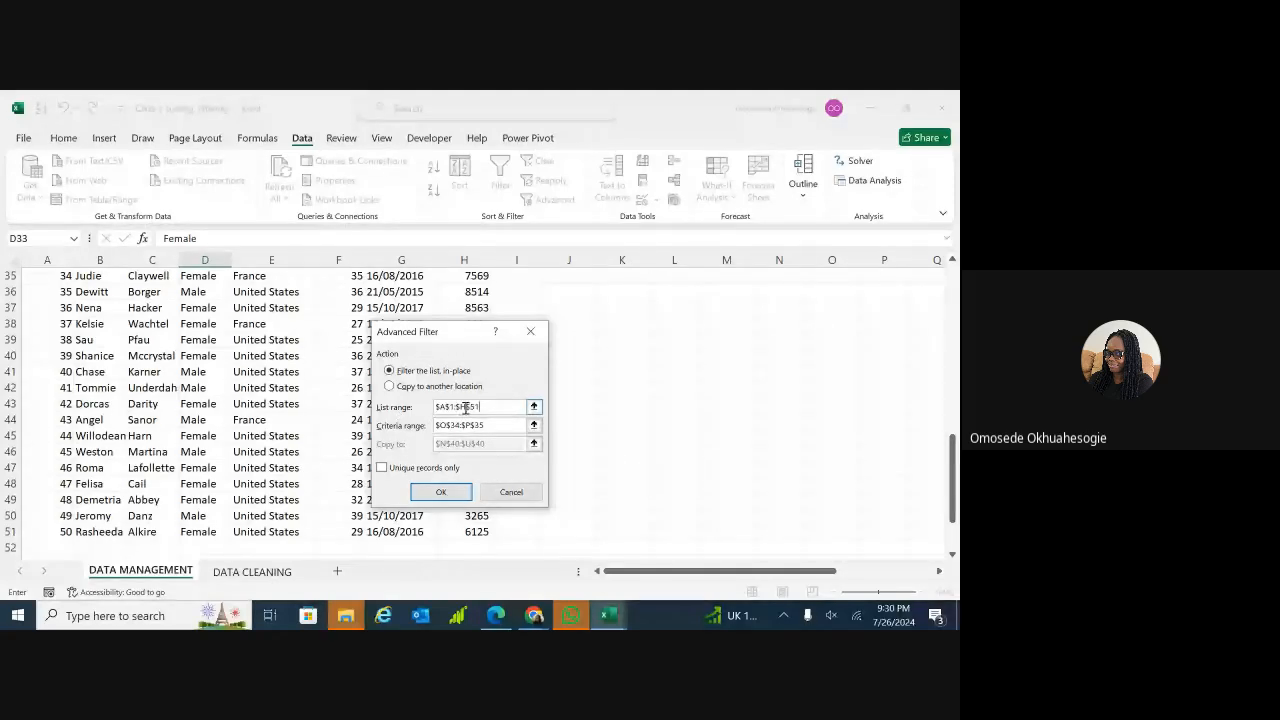
scroll(483, 427, "up", 1)
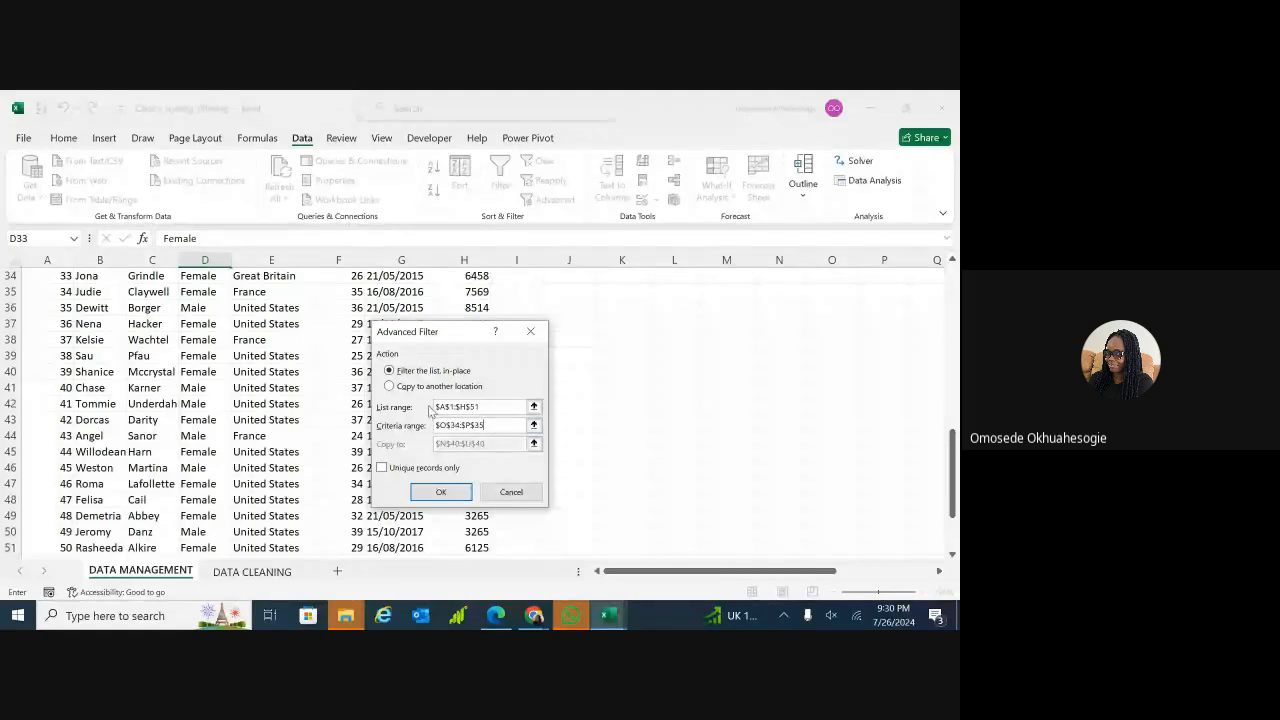
- Replace the advanced filter's criteria range with the Gender criteria cells P32:P33
left_click_drag(955, 450, 948, 411)
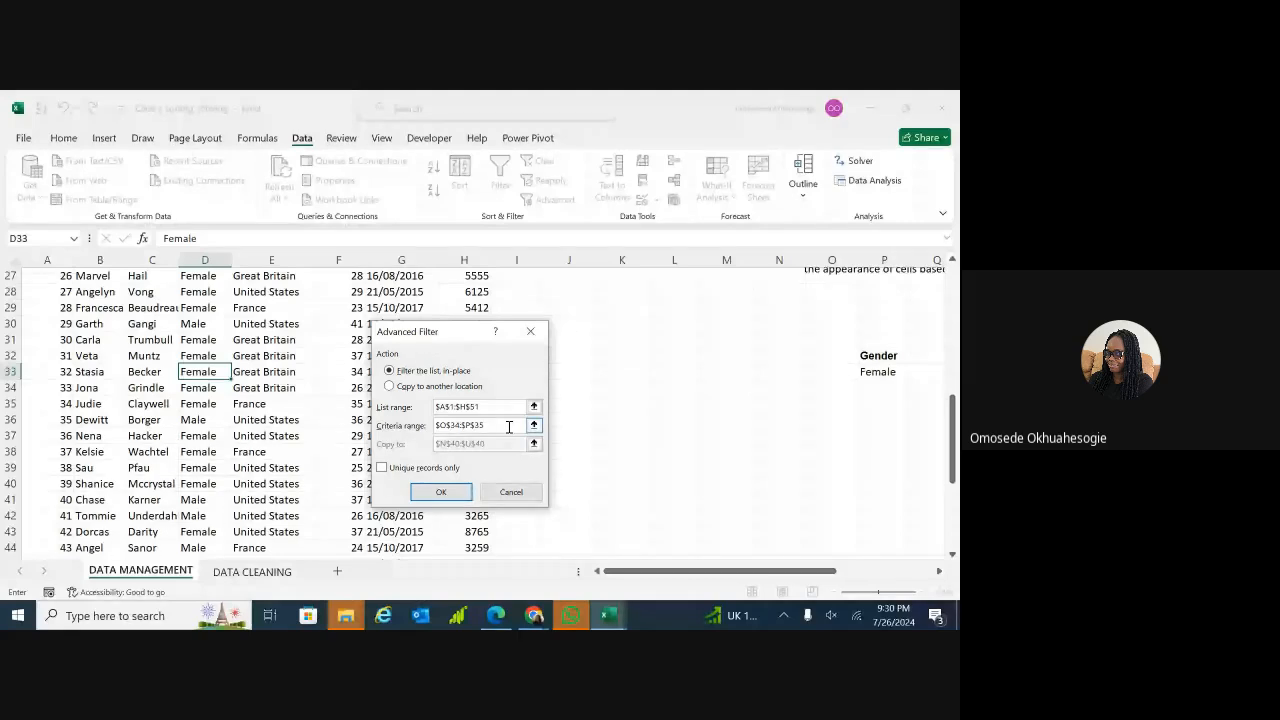
key("BackSpace")
key("BackSpace")
key("BackSpace")
key("BackSpace")
key("BackSpace")
key("BackSpace")
key("BackSpace")
key("BackSpace")
key("BackSpace")
key("BackSpace")
key("BackSpace")
left_click_drag(885, 355, 886, 372)
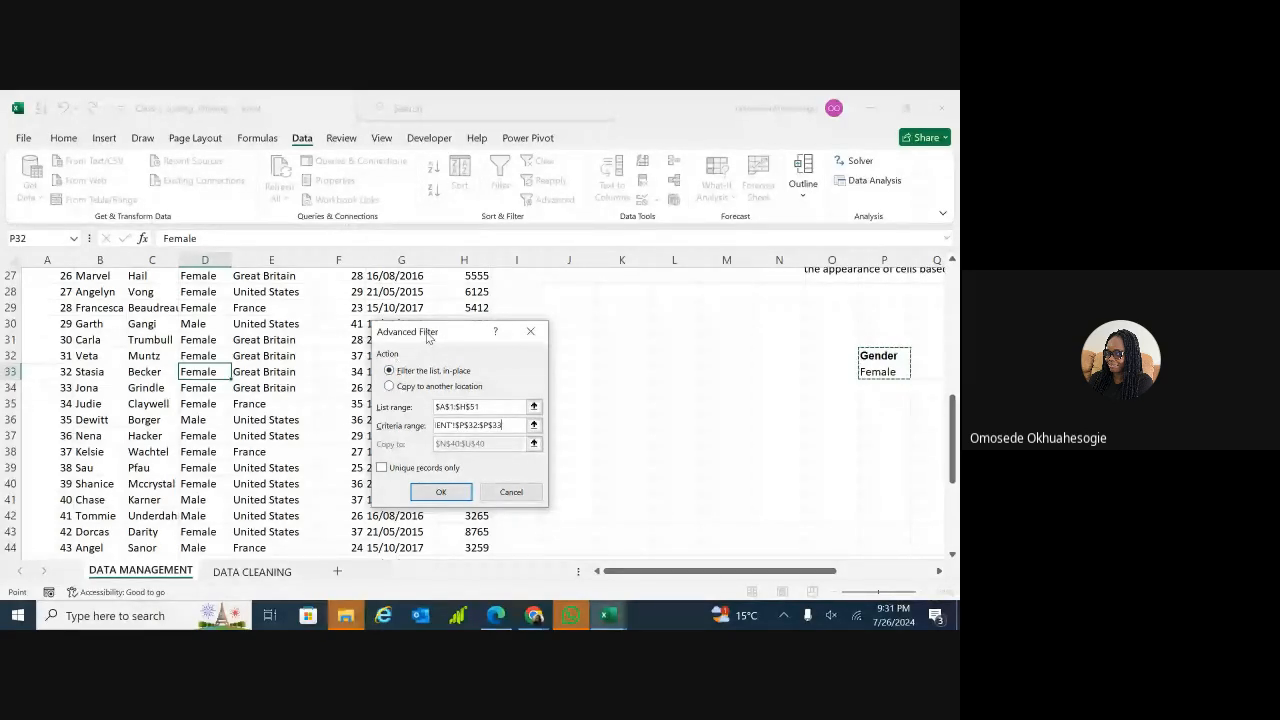
- Keep the action on filtering the list in place and run the advanced filter
left_click(390, 387)
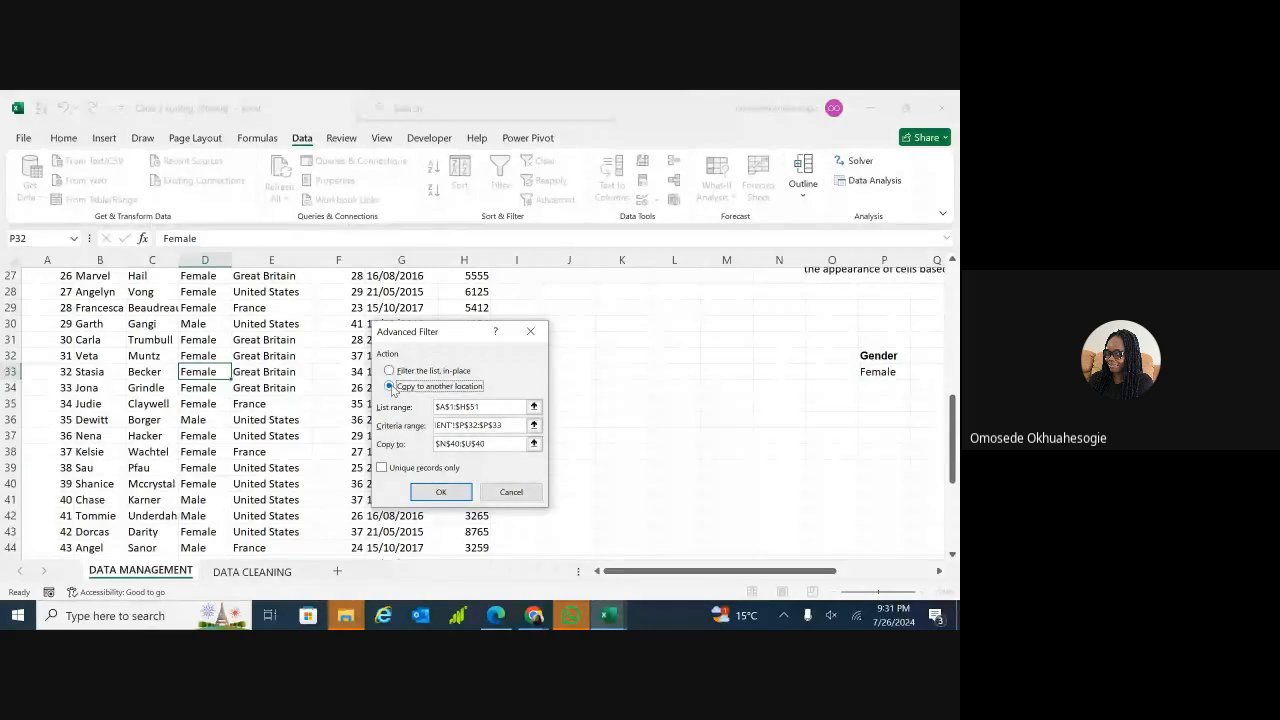
left_click(461, 447)
left_click(393, 372)
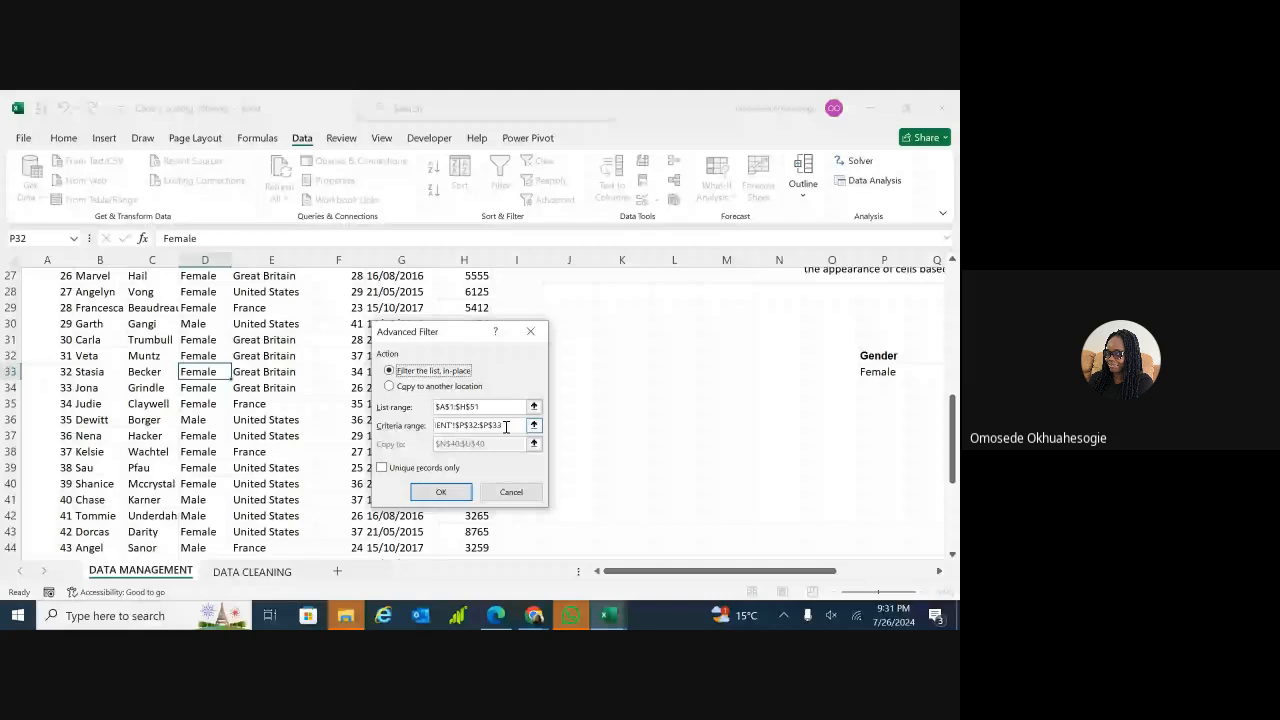
left_click(441, 492)
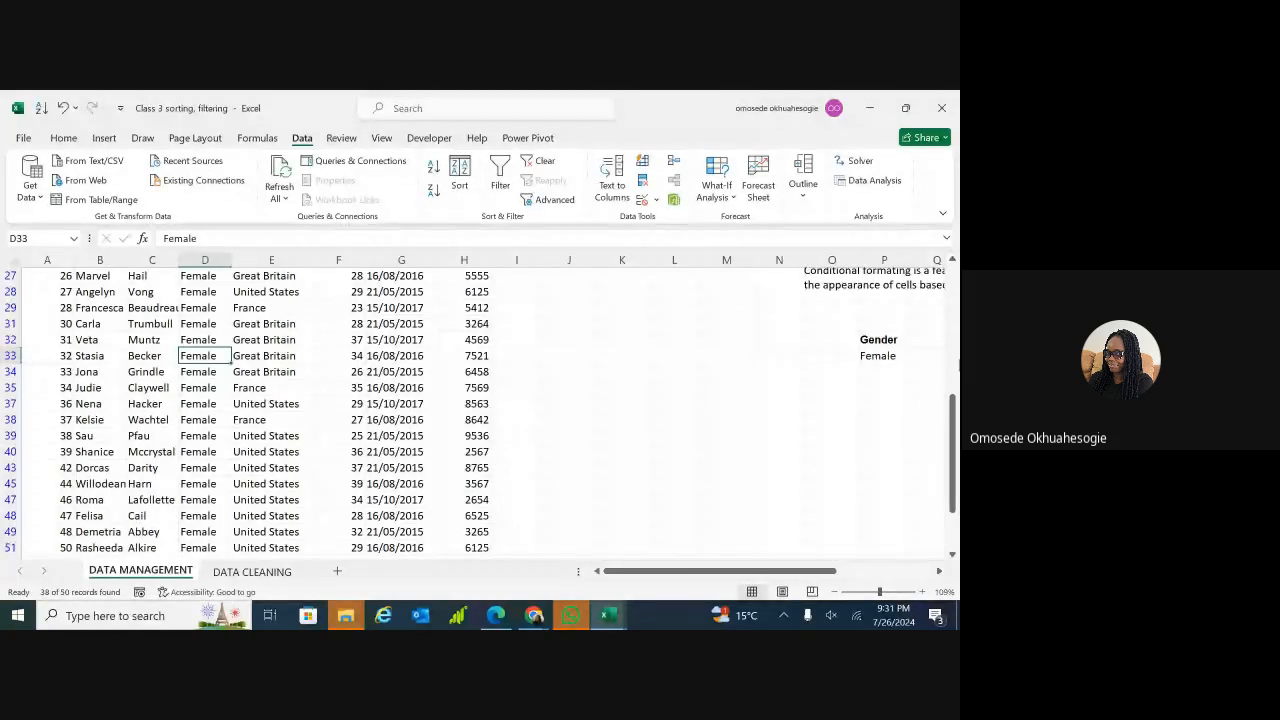
- Review the filtered table from its header to its last row and undo the in-place advanced filter
left_click_drag(955, 400, 955, 288)
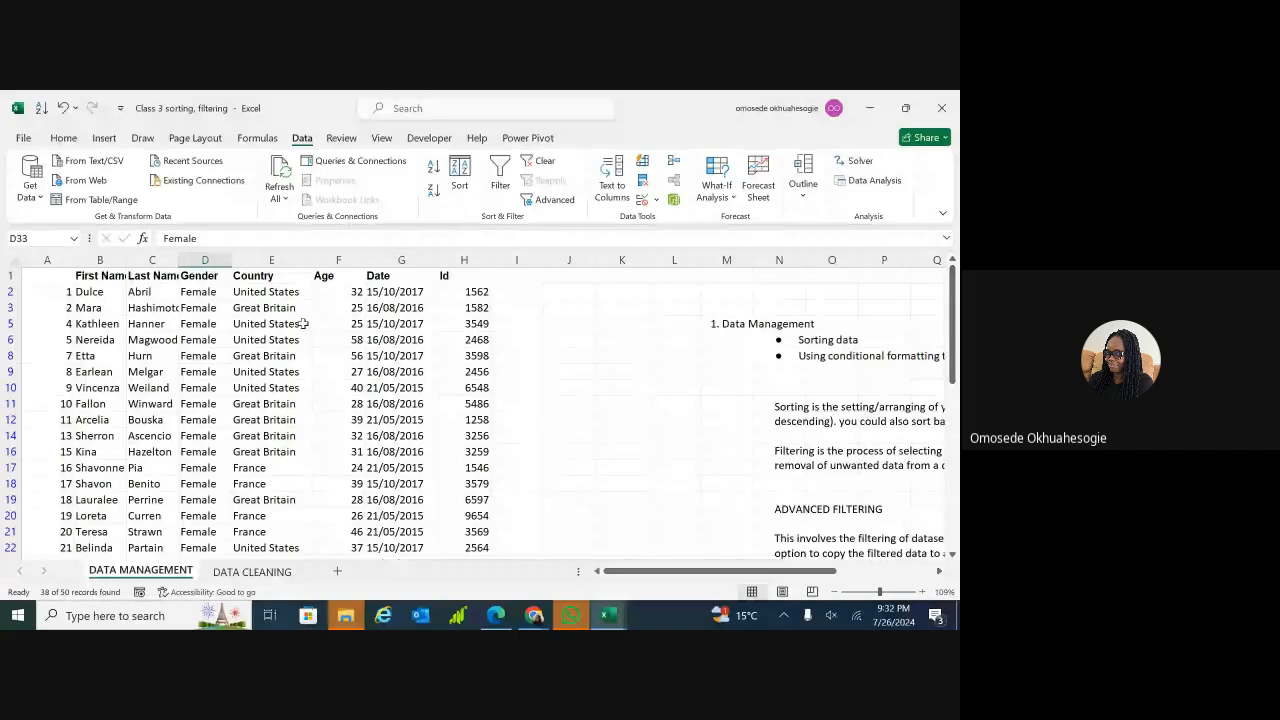
scroll(240, 373, "down", 6)
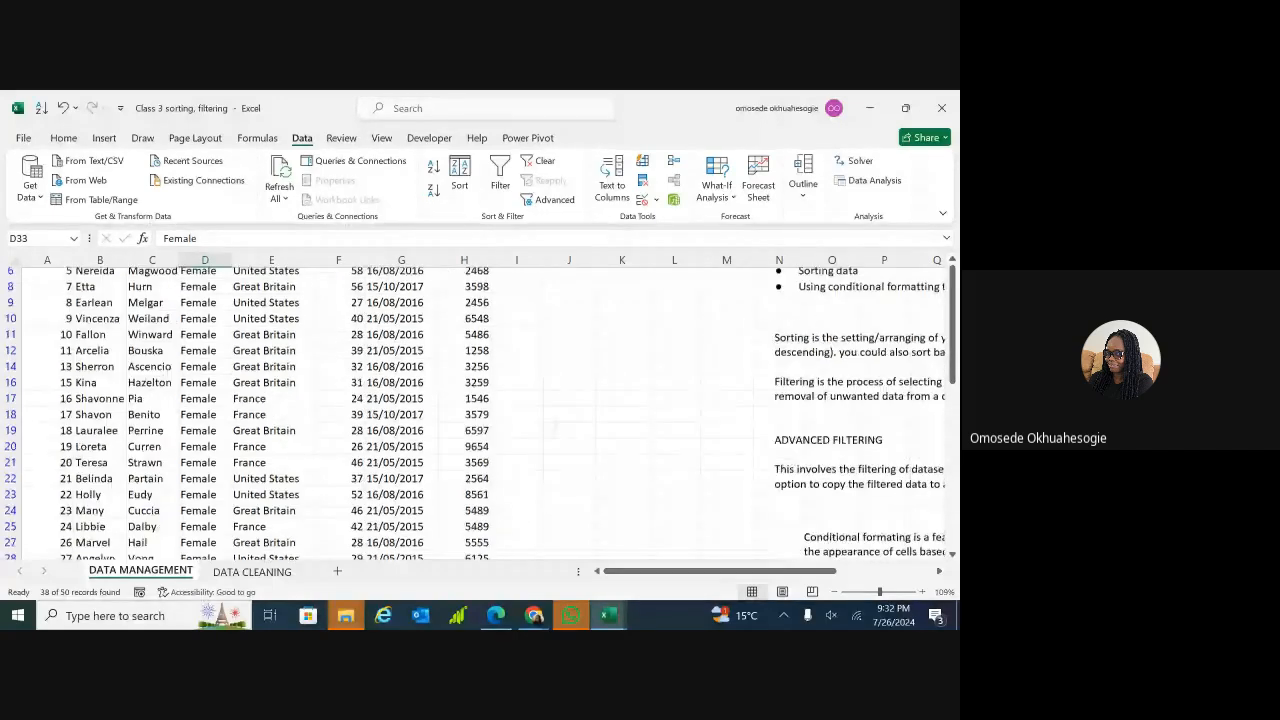
scroll(240, 400, "down", 4)
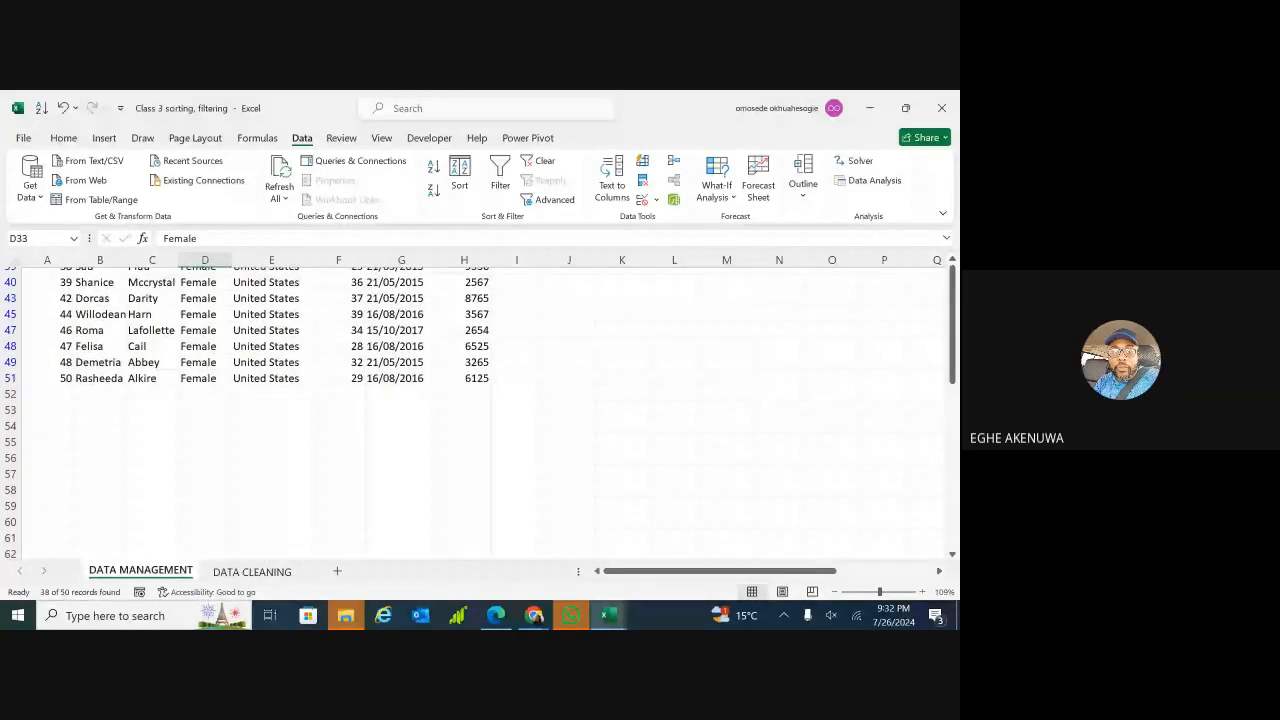
scroll(480, 410, "up", 7)
scroll(480, 410, "up", 6)
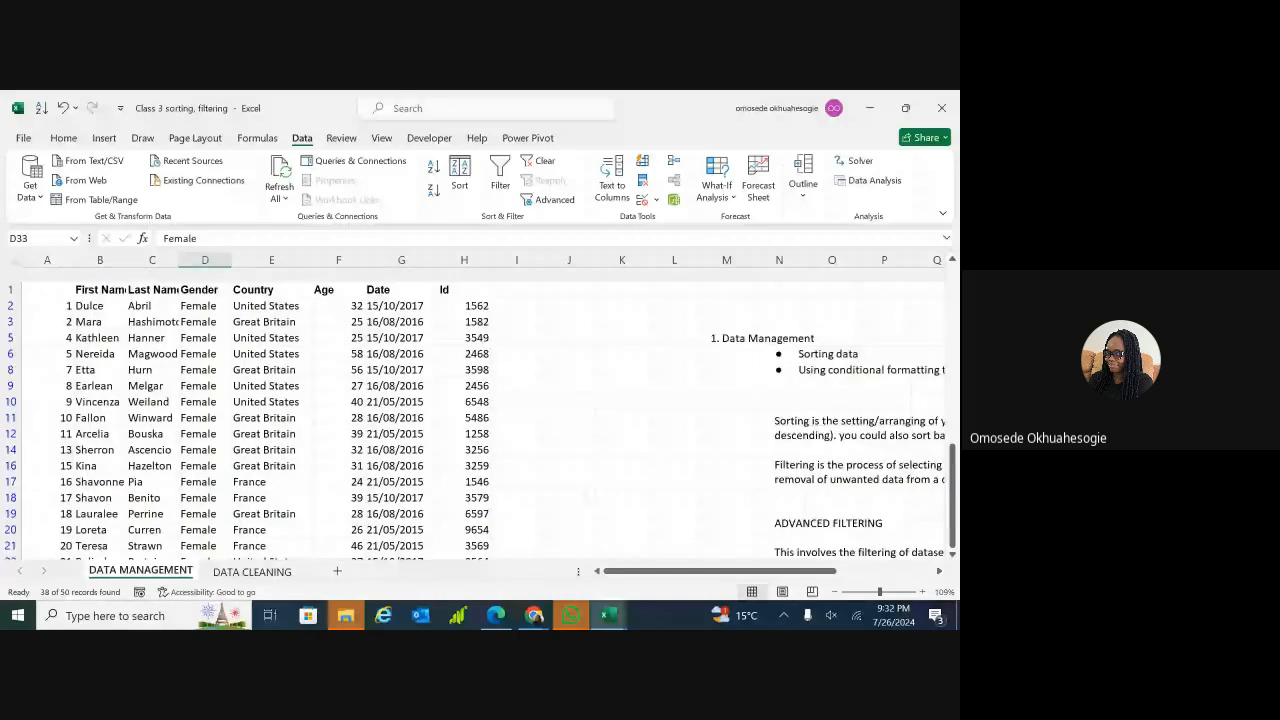
scroll(480, 410, "down", 1)
scroll(480, 410, "up", 1)
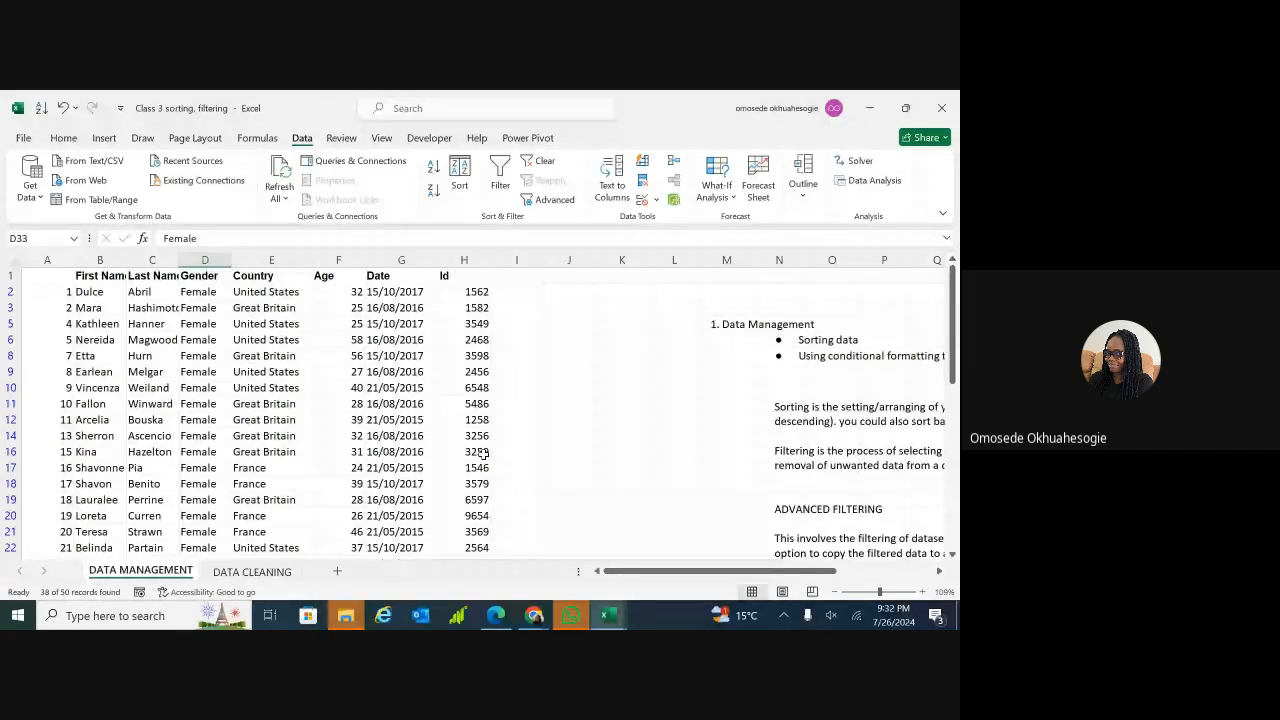
key("ctrl+z")
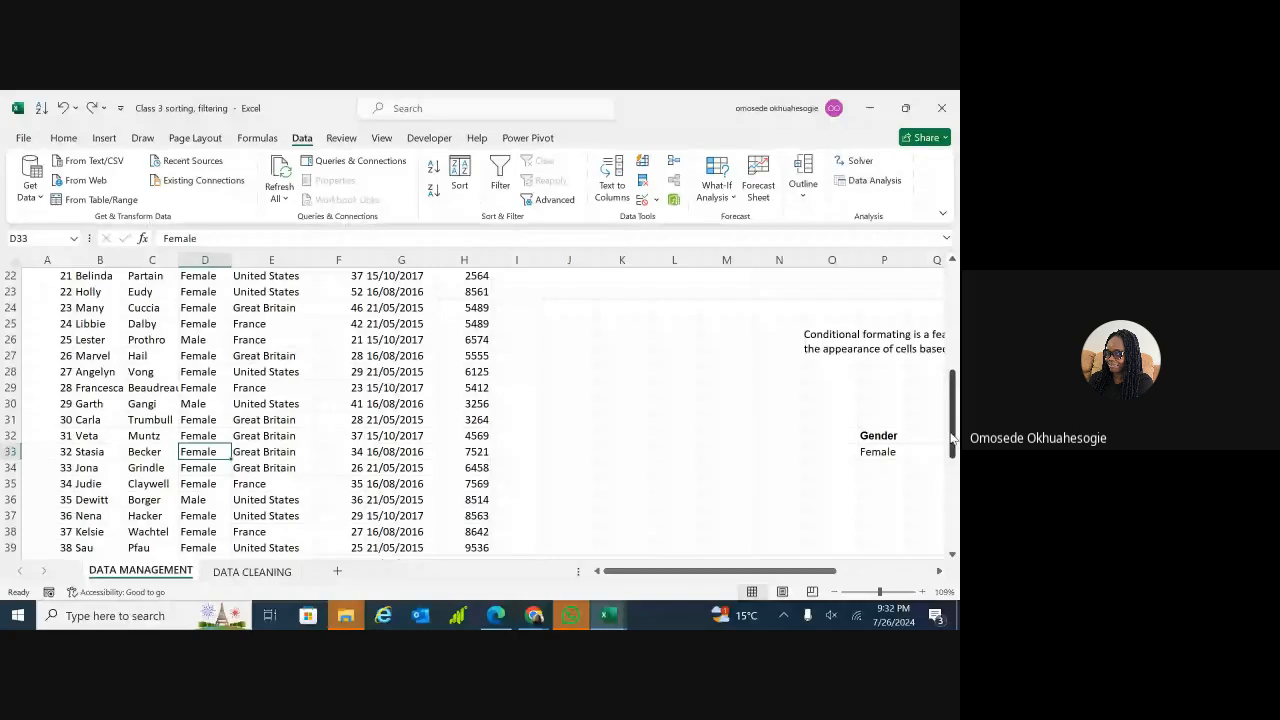
- Change the criterion in cell P33 below the Gender heading to Male
left_click_drag(953, 438, 957, 400)
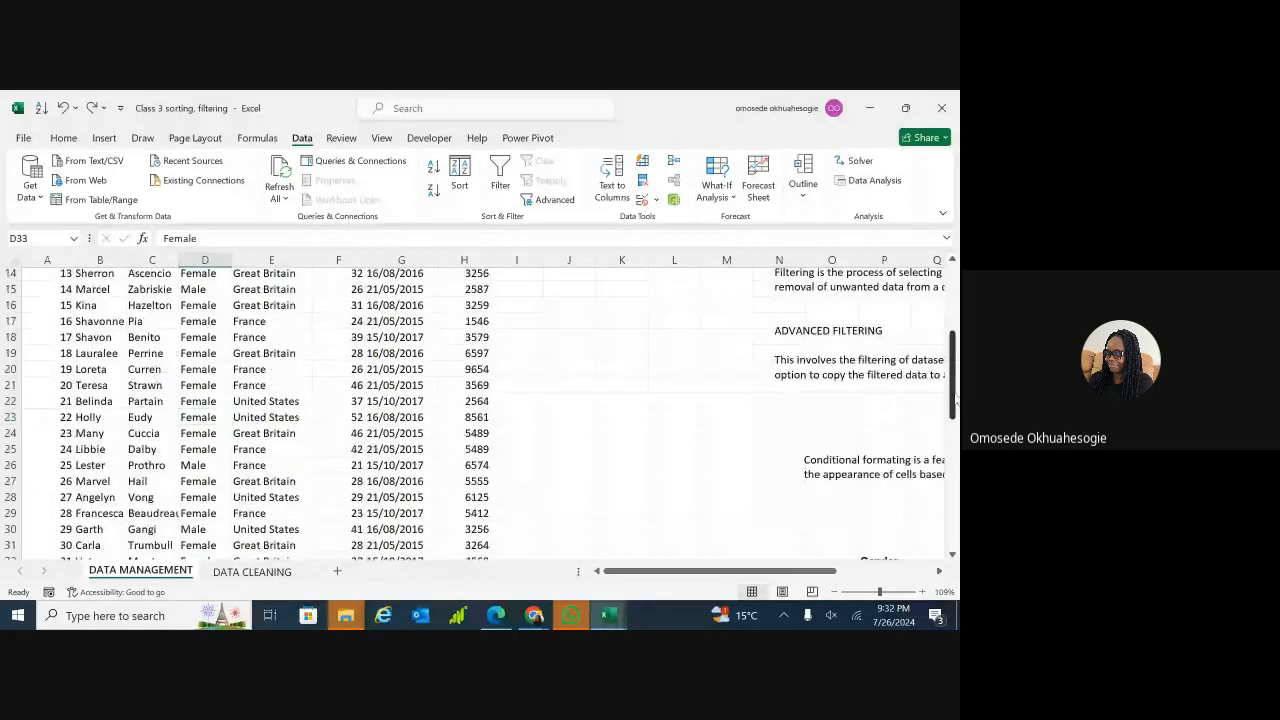
scroll(955, 395, "down", 2)
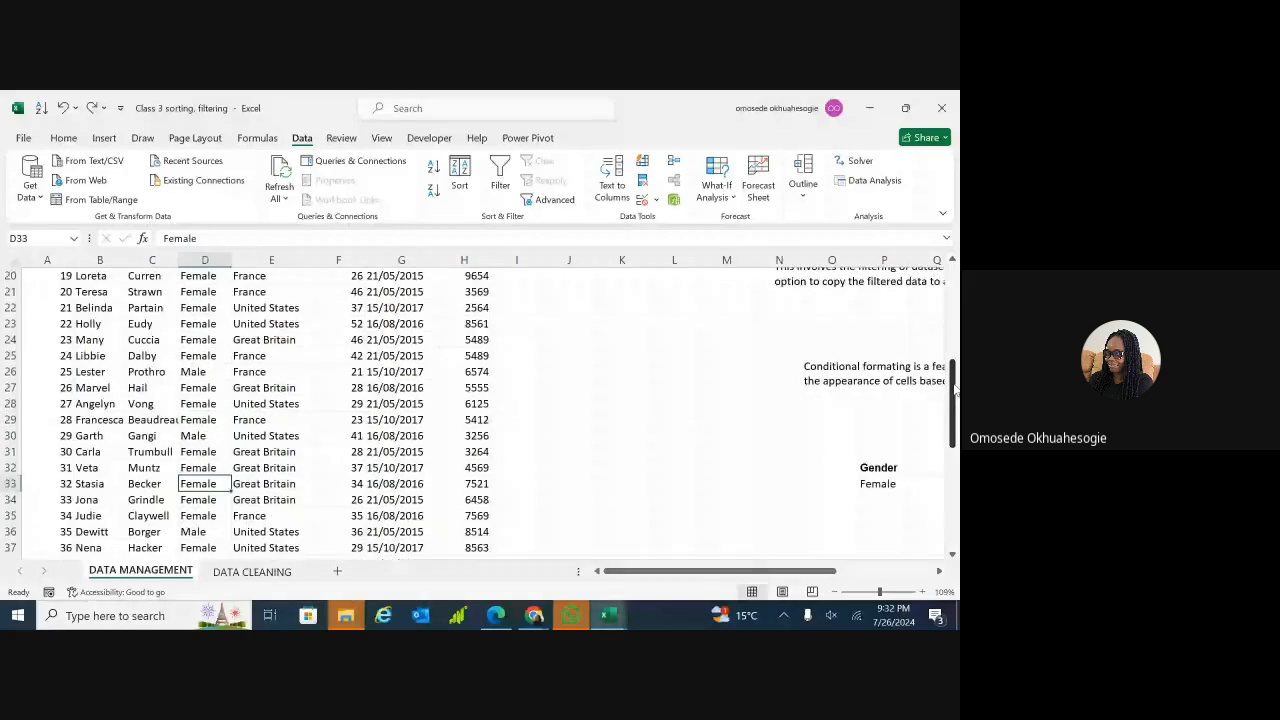
mouse_move(955, 393)
left_mouse_down()
mouse_move(957, 468)
mouse_move(955, 371)
left_mouse_up()
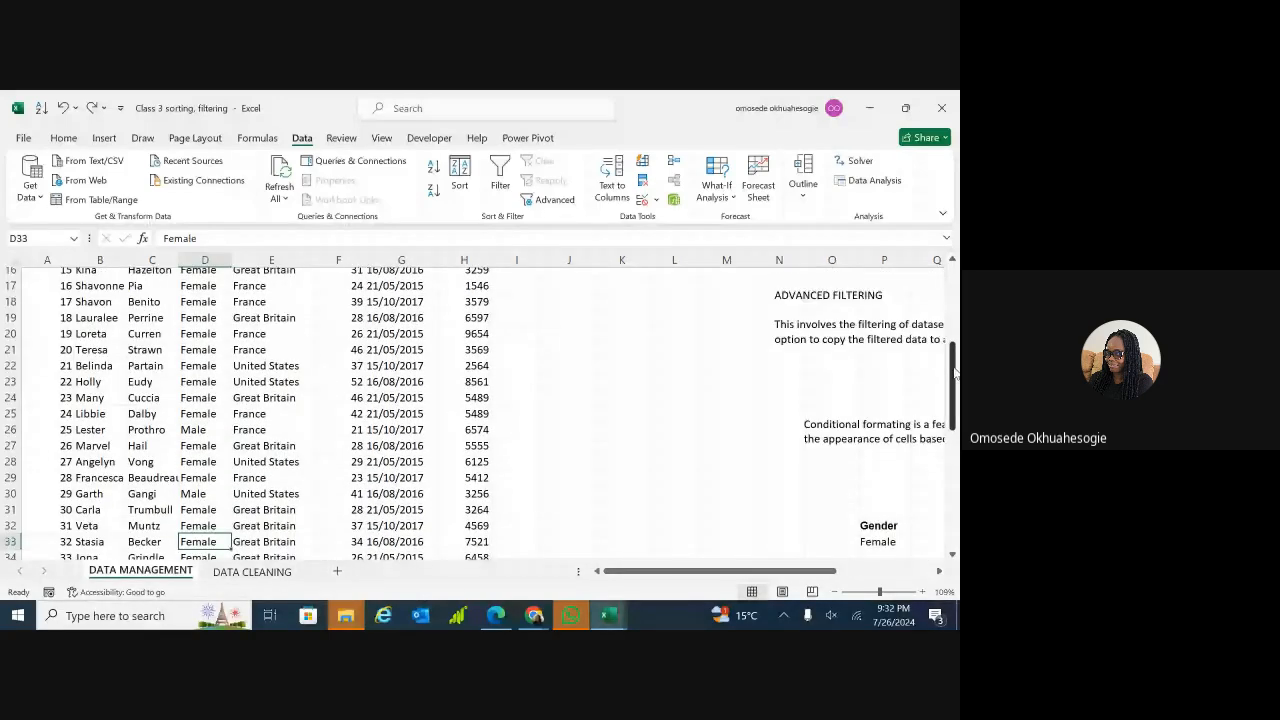
scroll(932, 398, "down", 5)
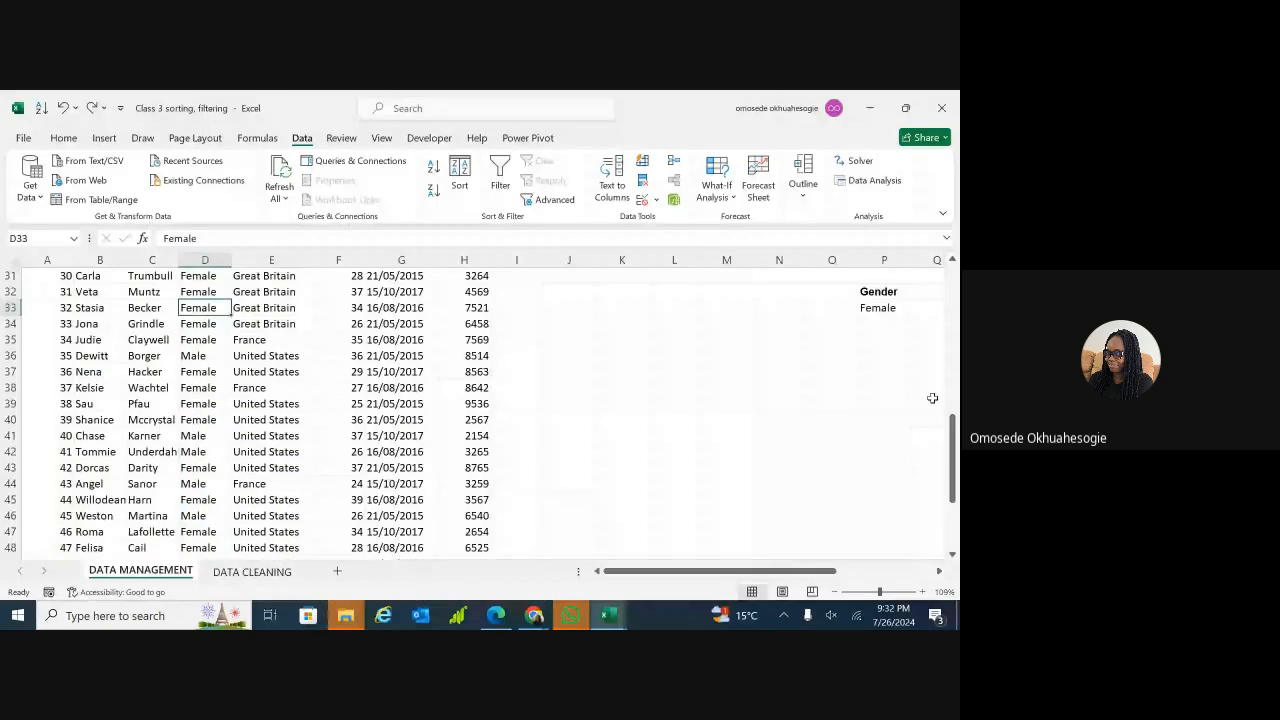
double_click(884, 310)
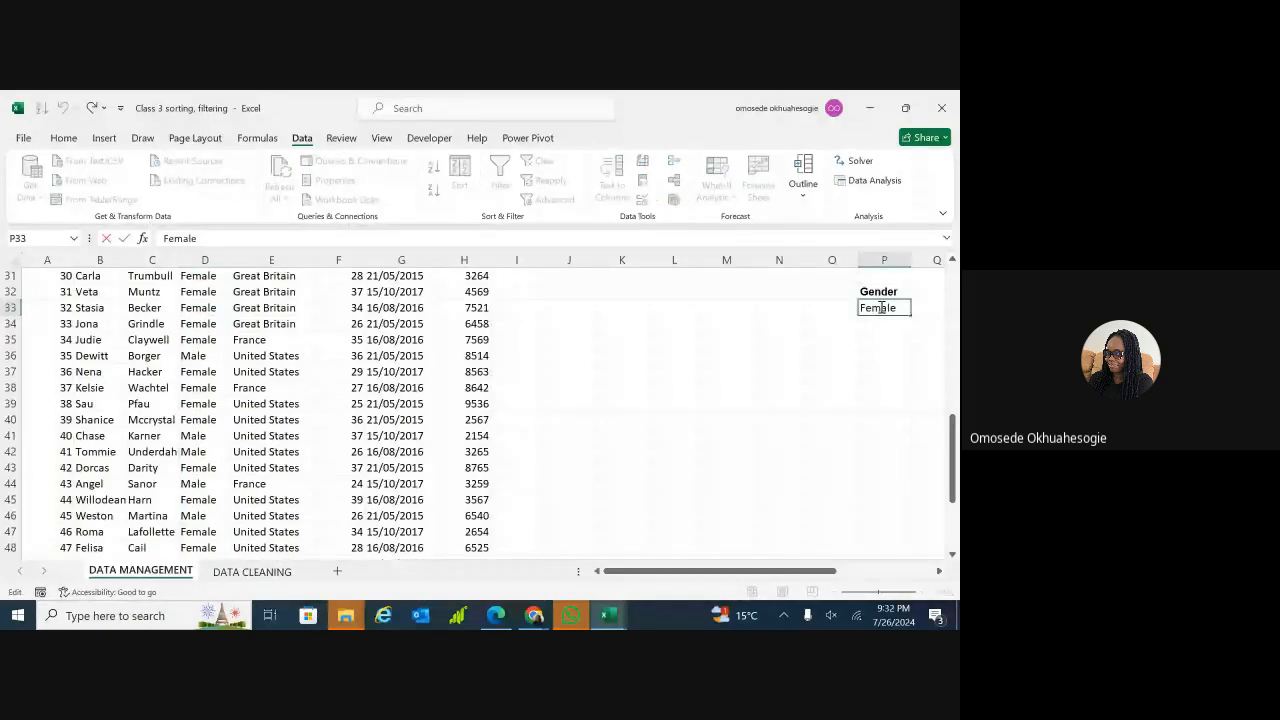
key("BackSpace")
key("BackSpace")
key("BackSpace")
type("M")
left_click(831, 419)
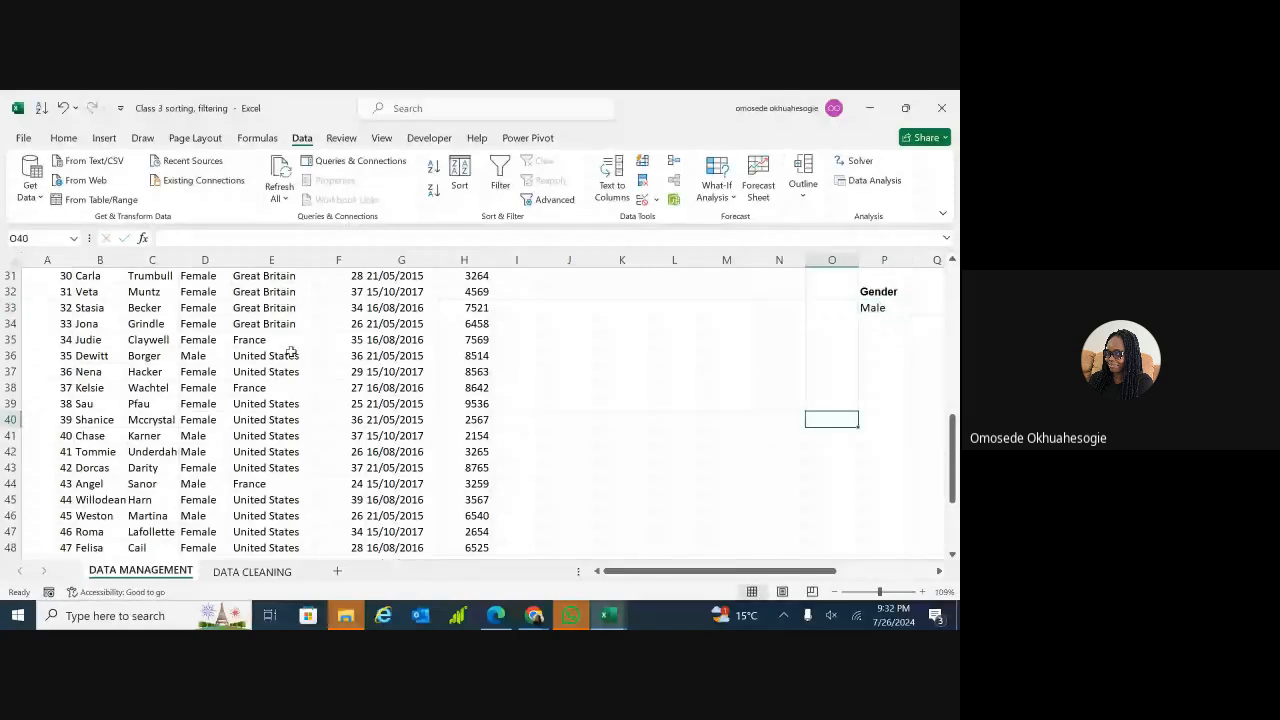
- Start a new advanced filter on the data table with the action set to copy to another location
left_click(249, 340)
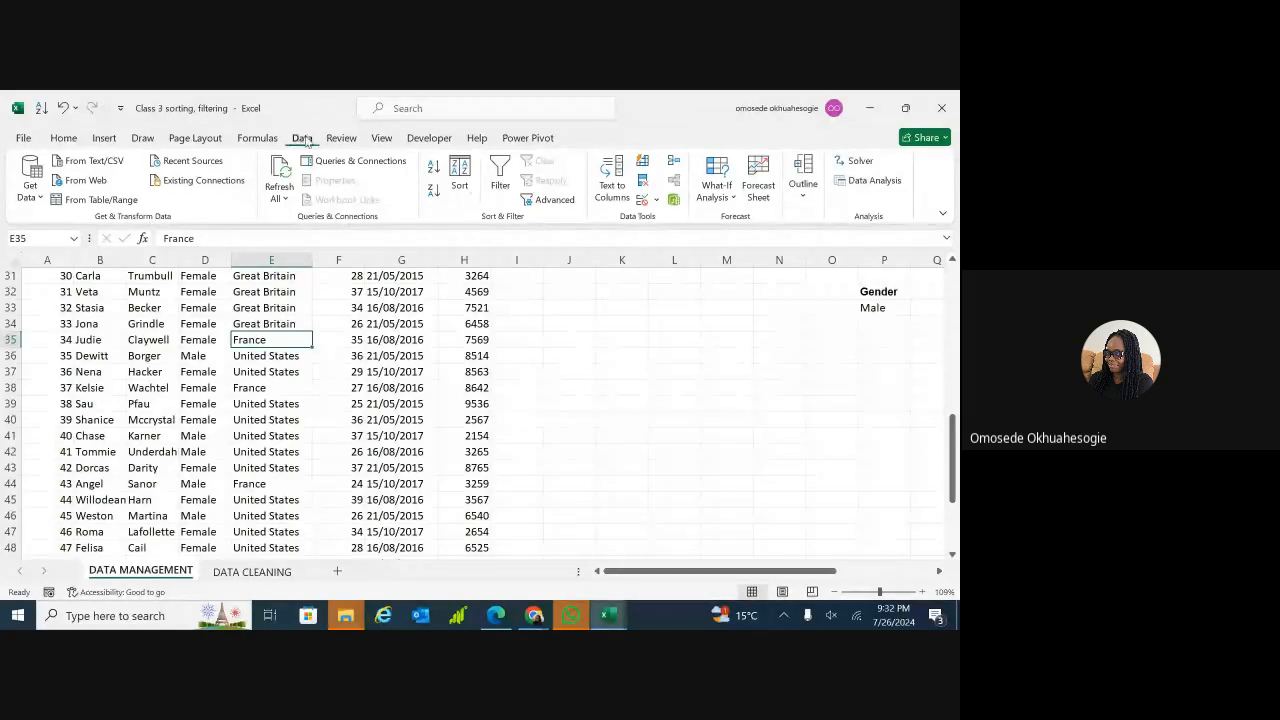
left_click(549, 203)
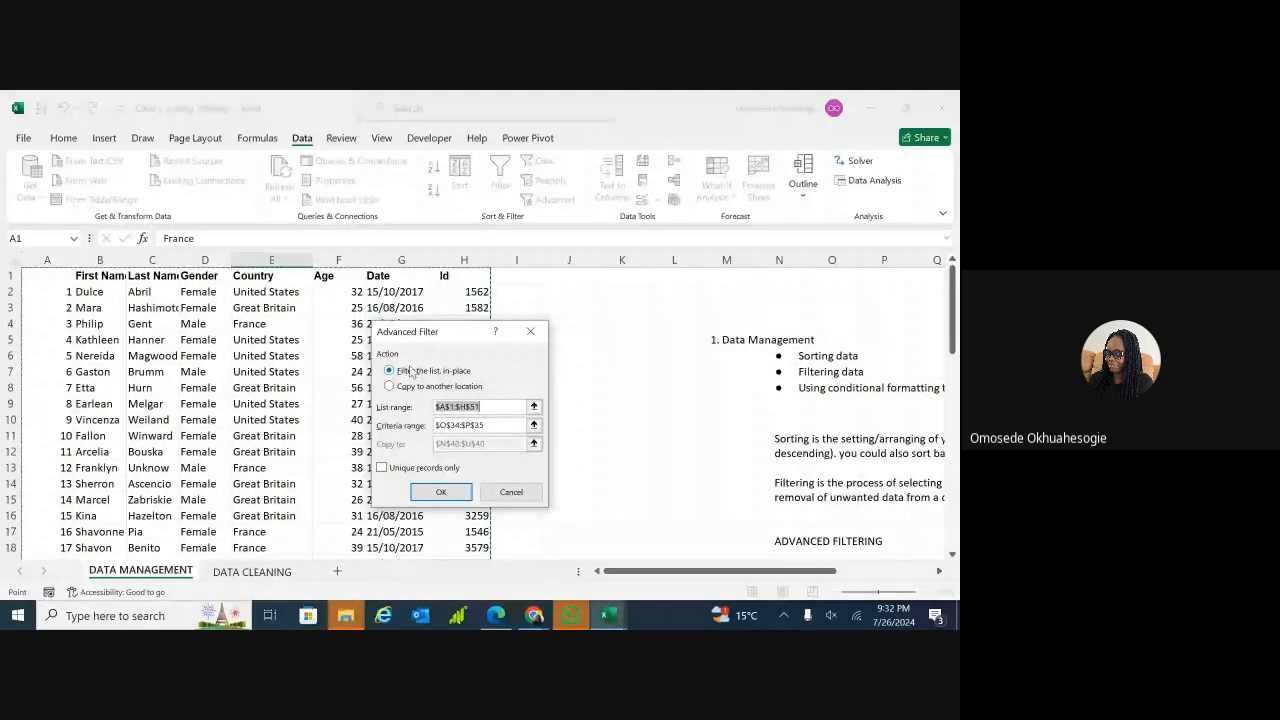
left_click(389, 387)
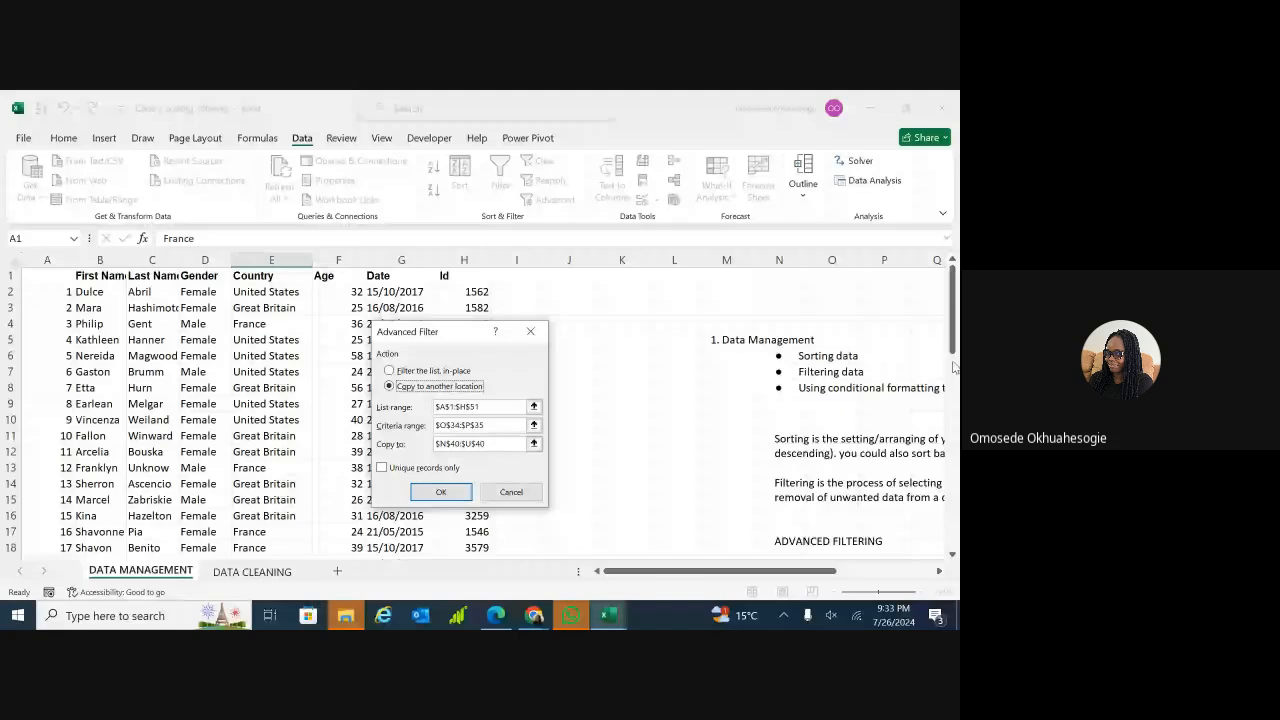
- Set the criteria range of the copying advanced filter to the Gender and Male cells P32:P33
left_click(533, 426)
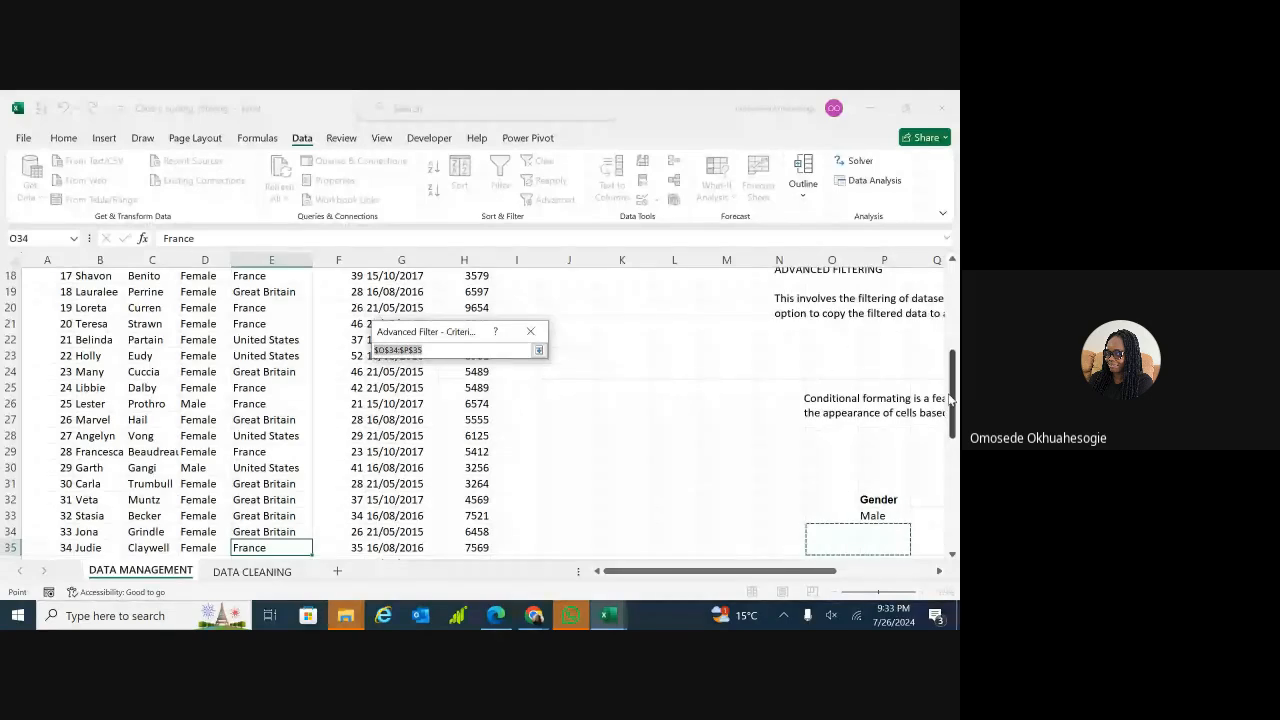
left_click_drag(956, 398, 956, 418)
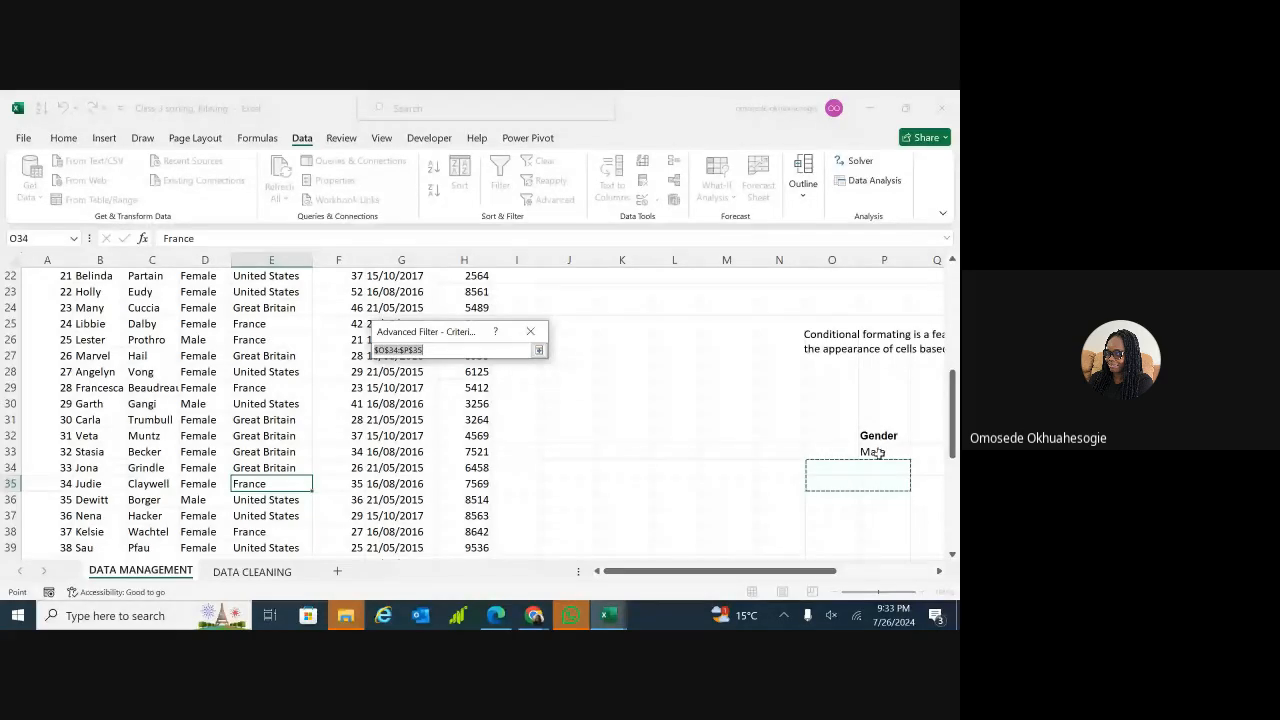
left_click_drag(877, 437, 880, 452)
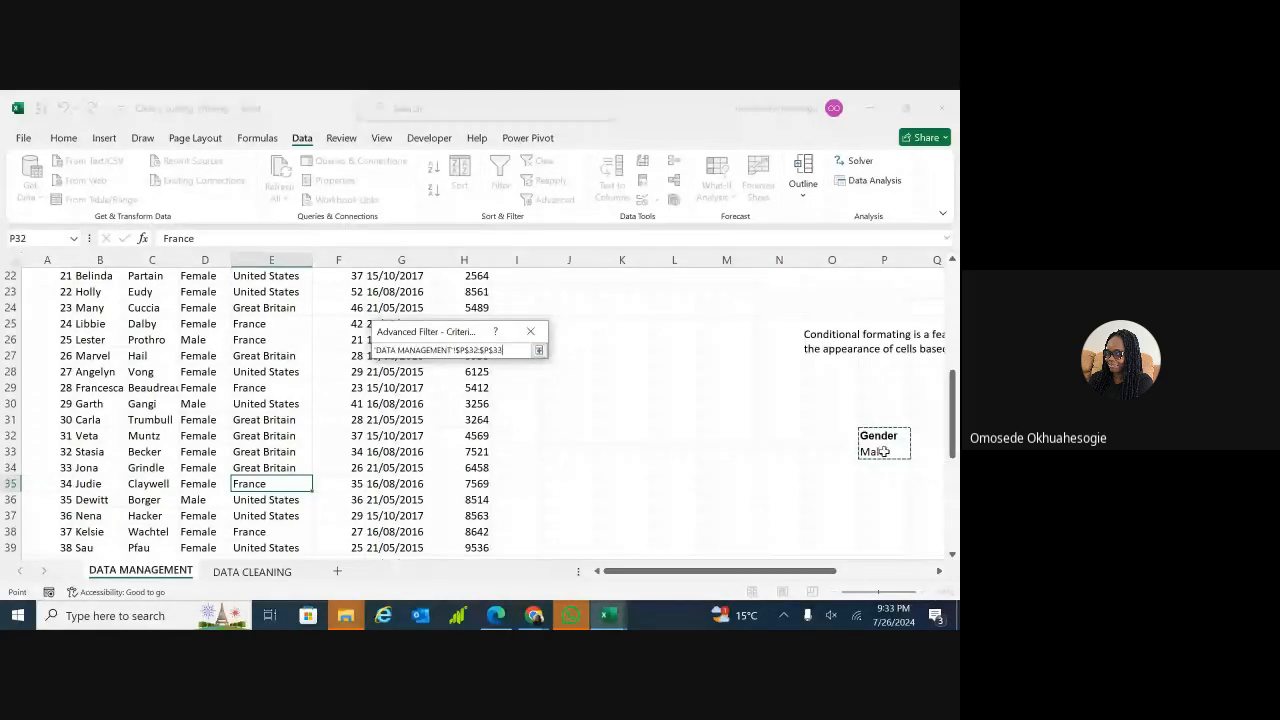
left_click(538, 351)
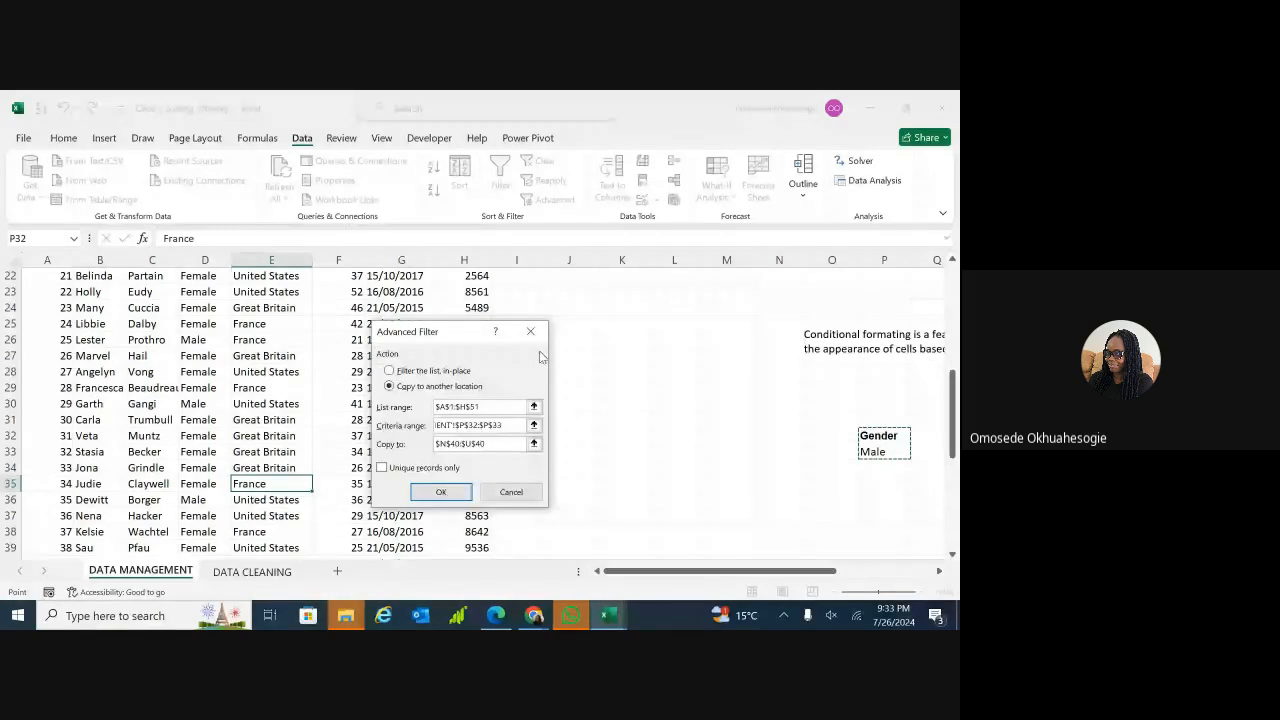
- Replace the advanced filter's copy destination with cell O38 and run the filter to extract the Male records
left_click(491, 444)
left_click_drag(491, 445, 410, 444)
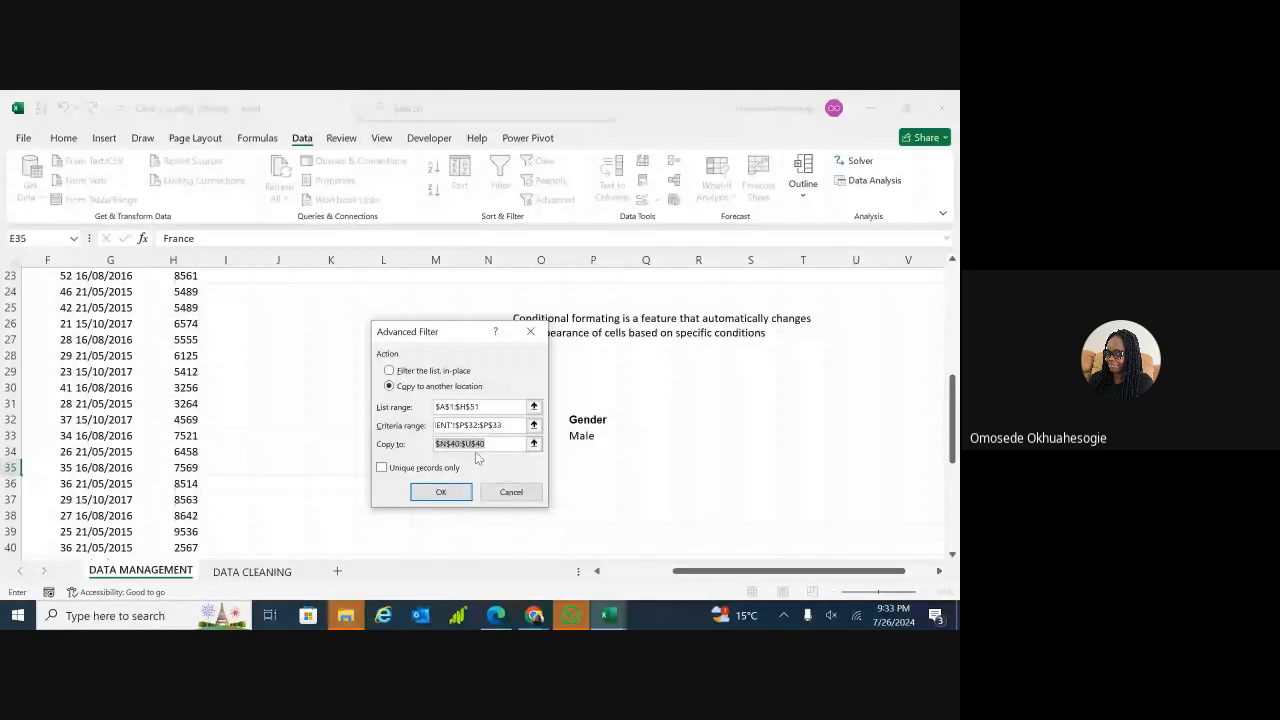
key("BackSpace")
left_click(534, 444)
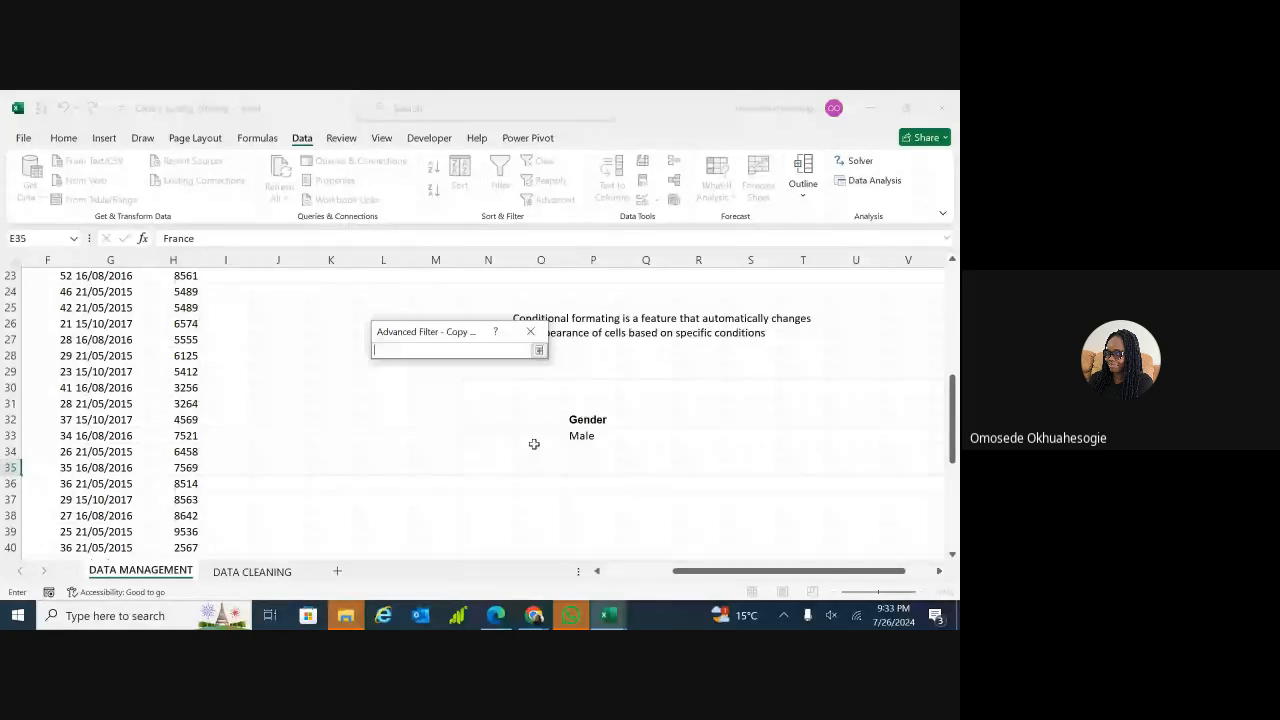
left_click(444, 515)
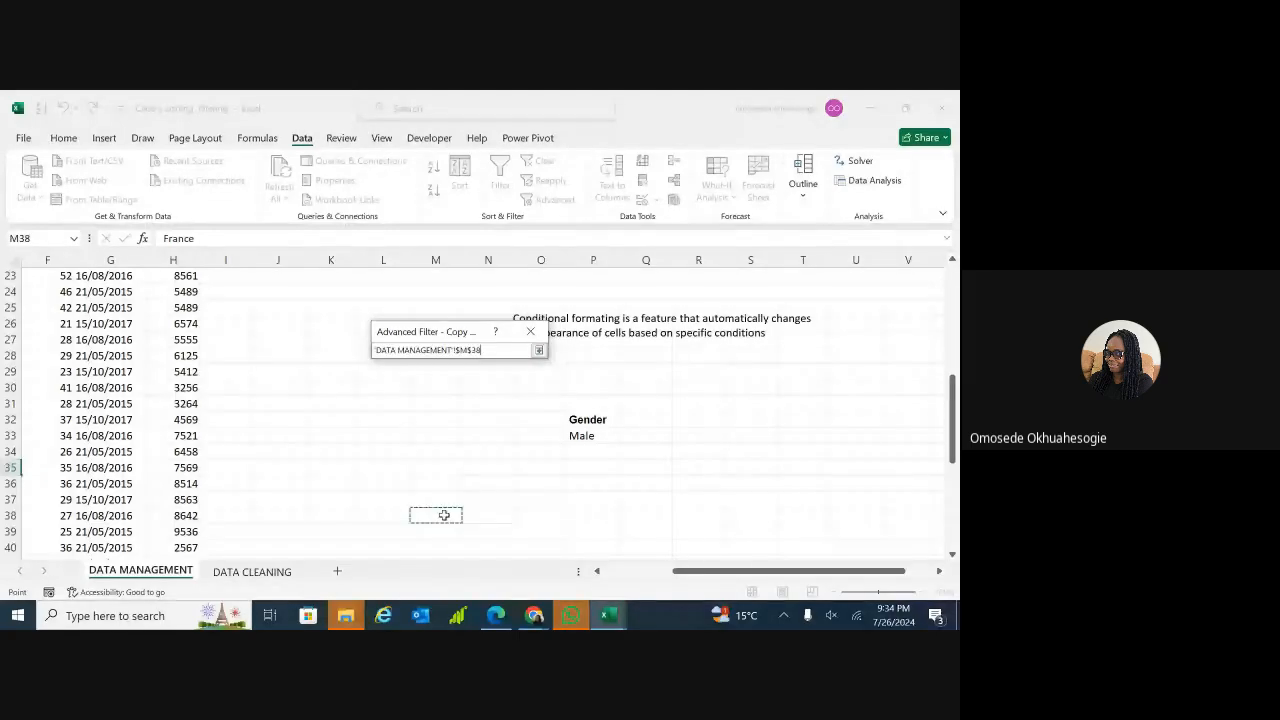
left_click(528, 516)
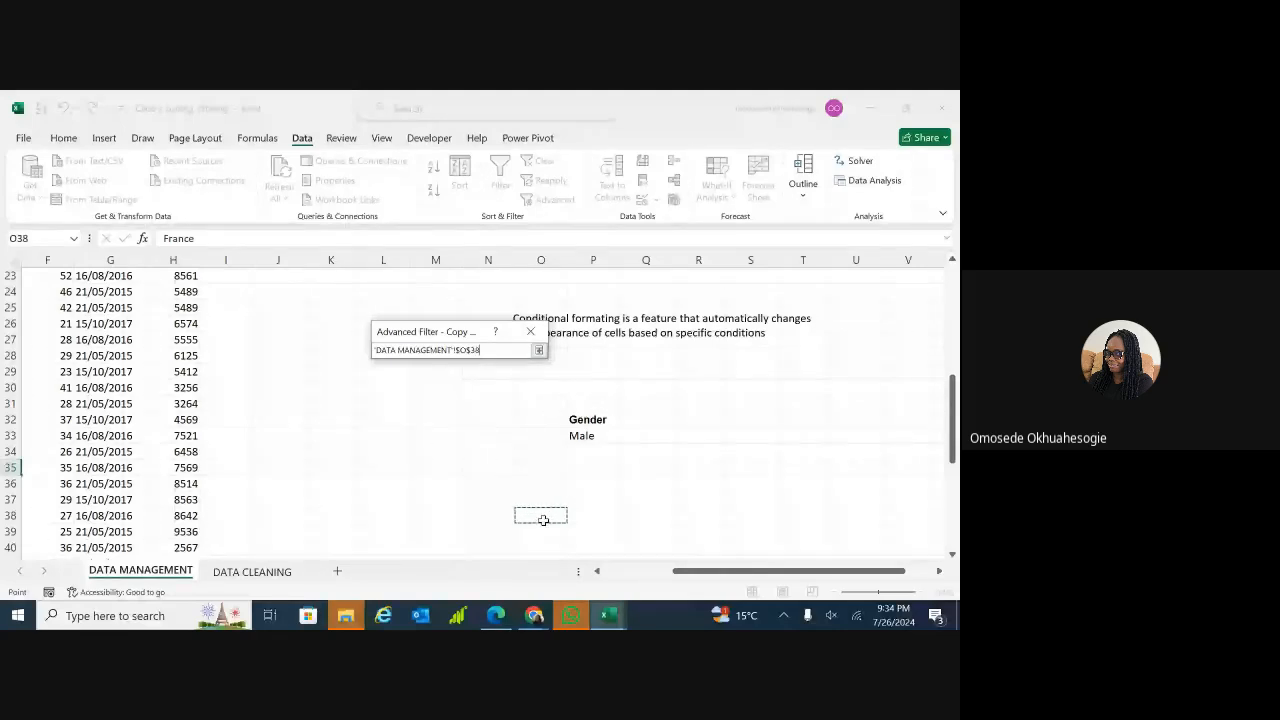
key("Return")
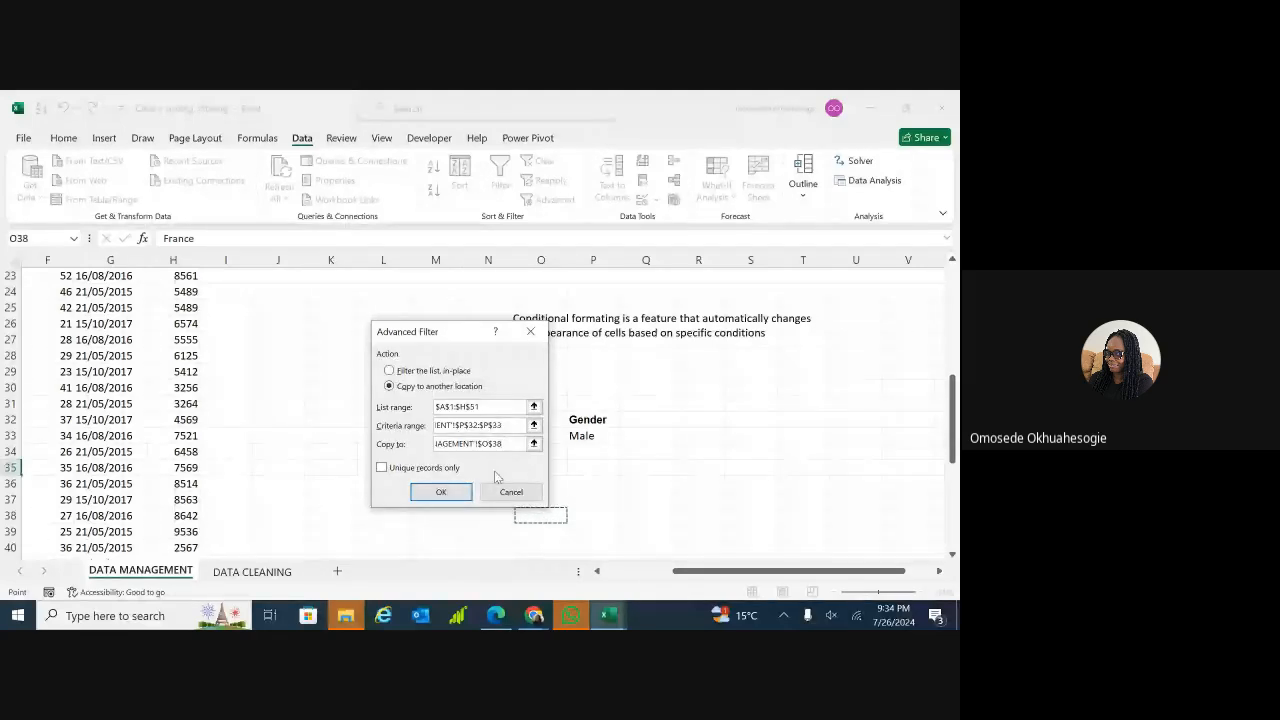
left_click(441, 493)
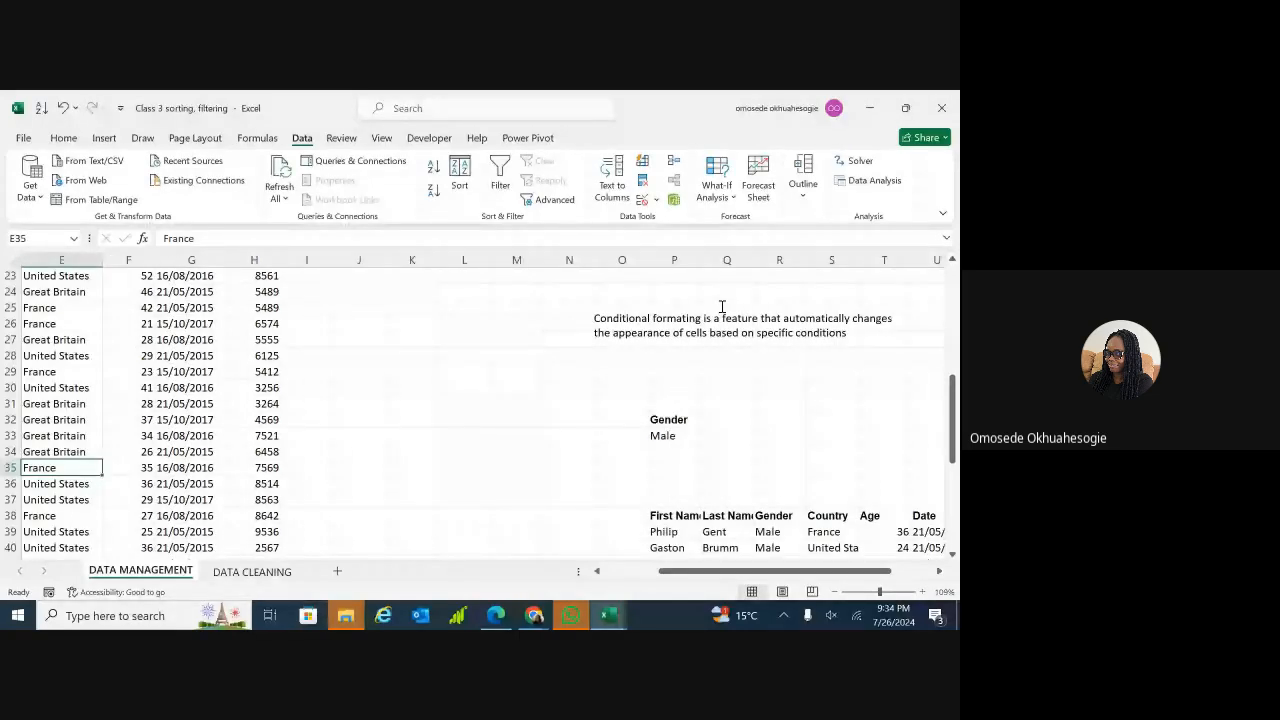
- Widen column S, the Country column of the copied Male records, to fit its full country names
left_click_drag(955, 394, 955, 448)
left_click_drag(866, 578, 908, 570)
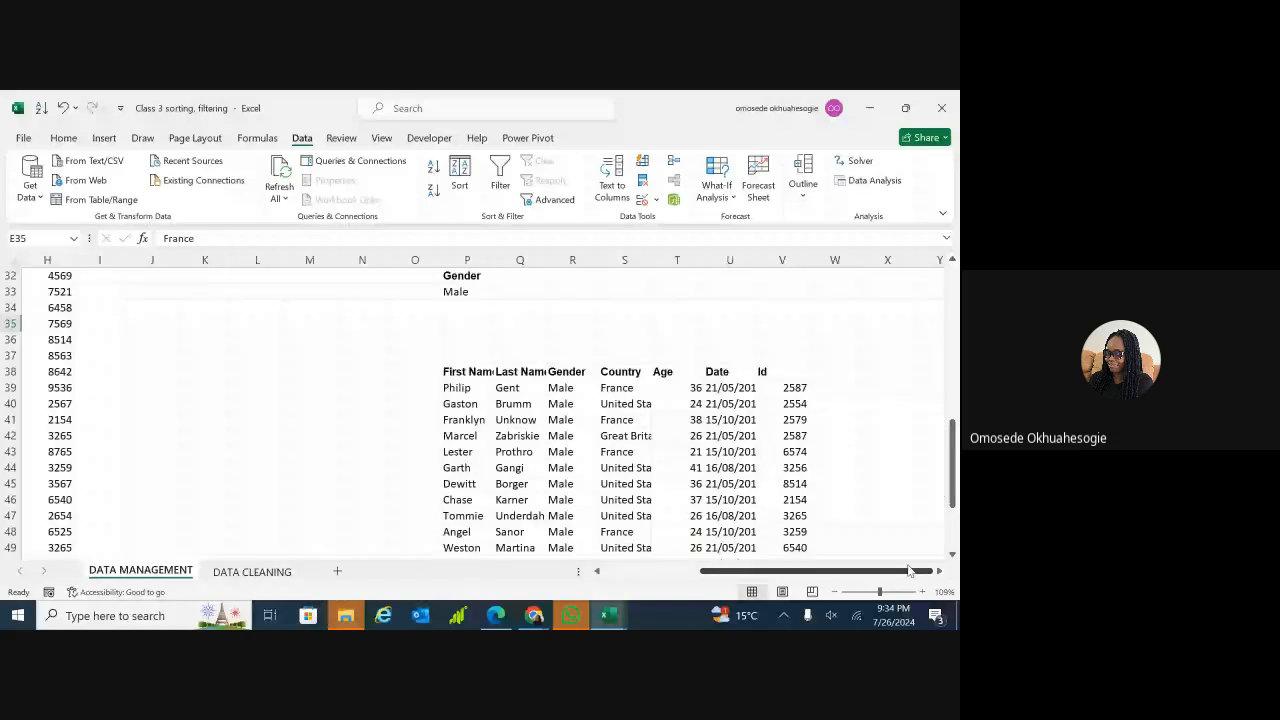
left_click_drag(955, 486, 955, 510)
left_click_drag(650, 260, 671, 260)
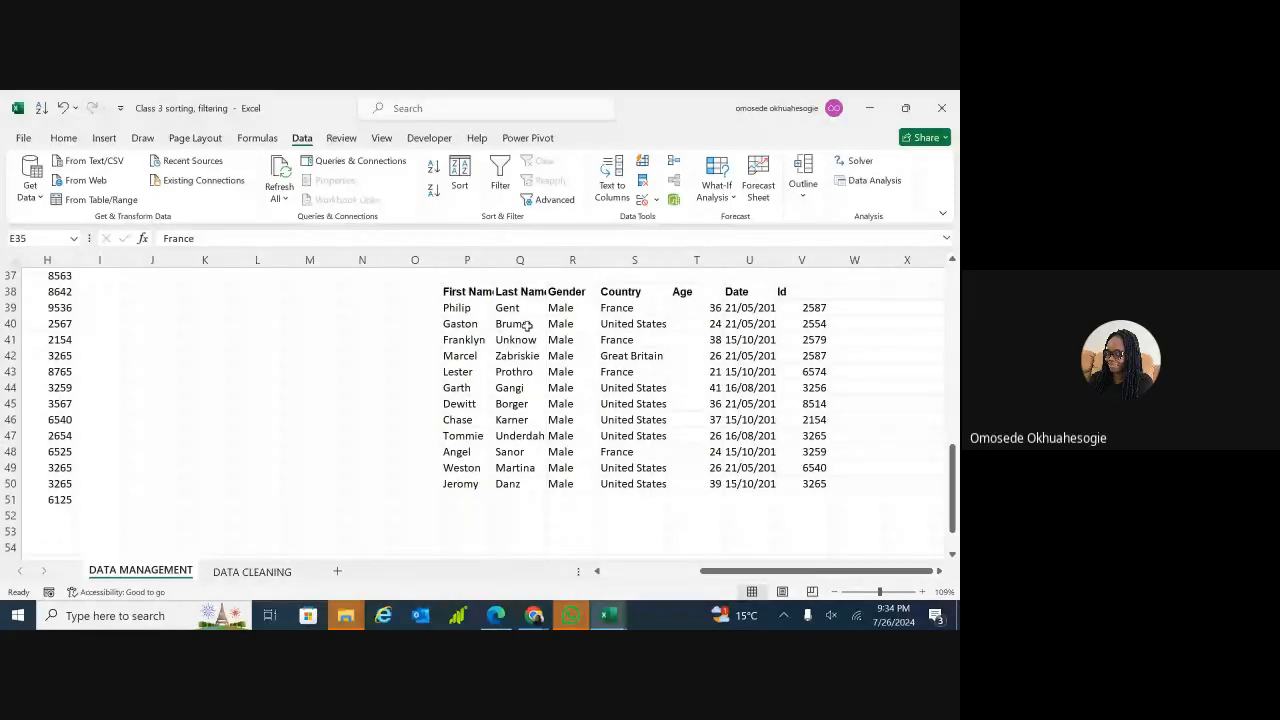
left_click(562, 497)
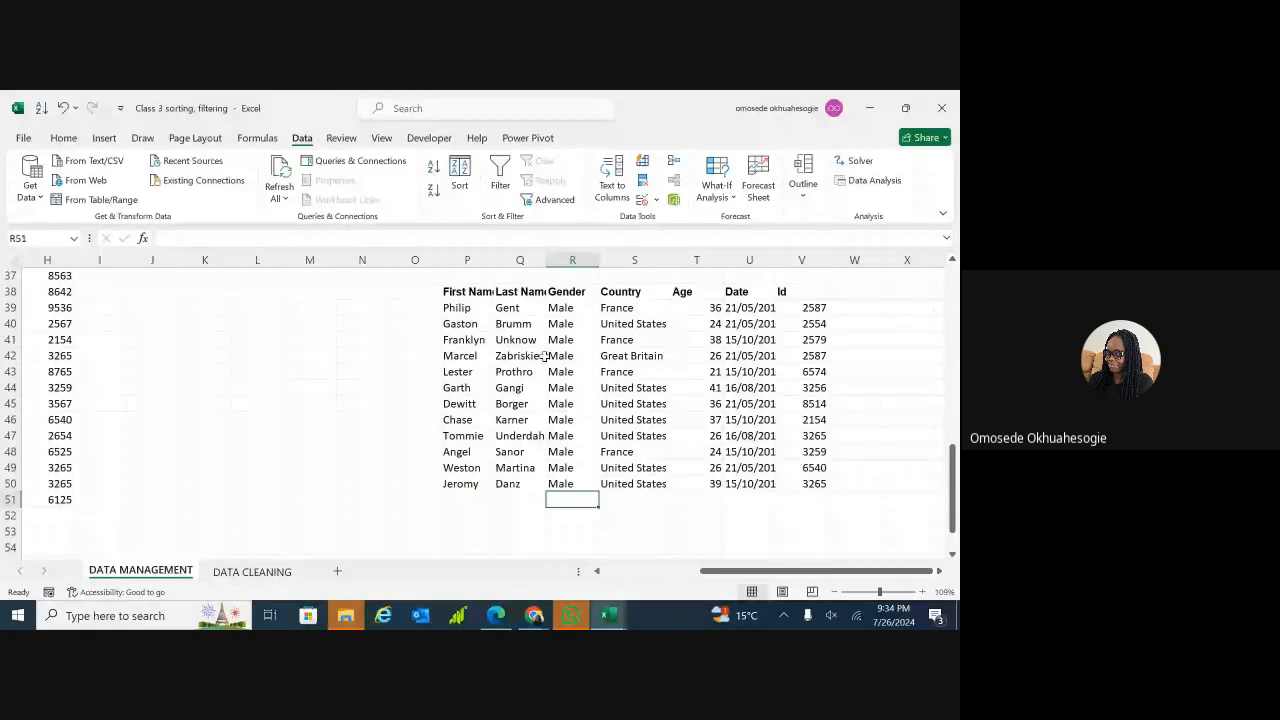
- Add a second criterion beside Gender, with the heading Country in cell Q32 and the value France in Q33
left_click_drag(712, 575, 641, 581)
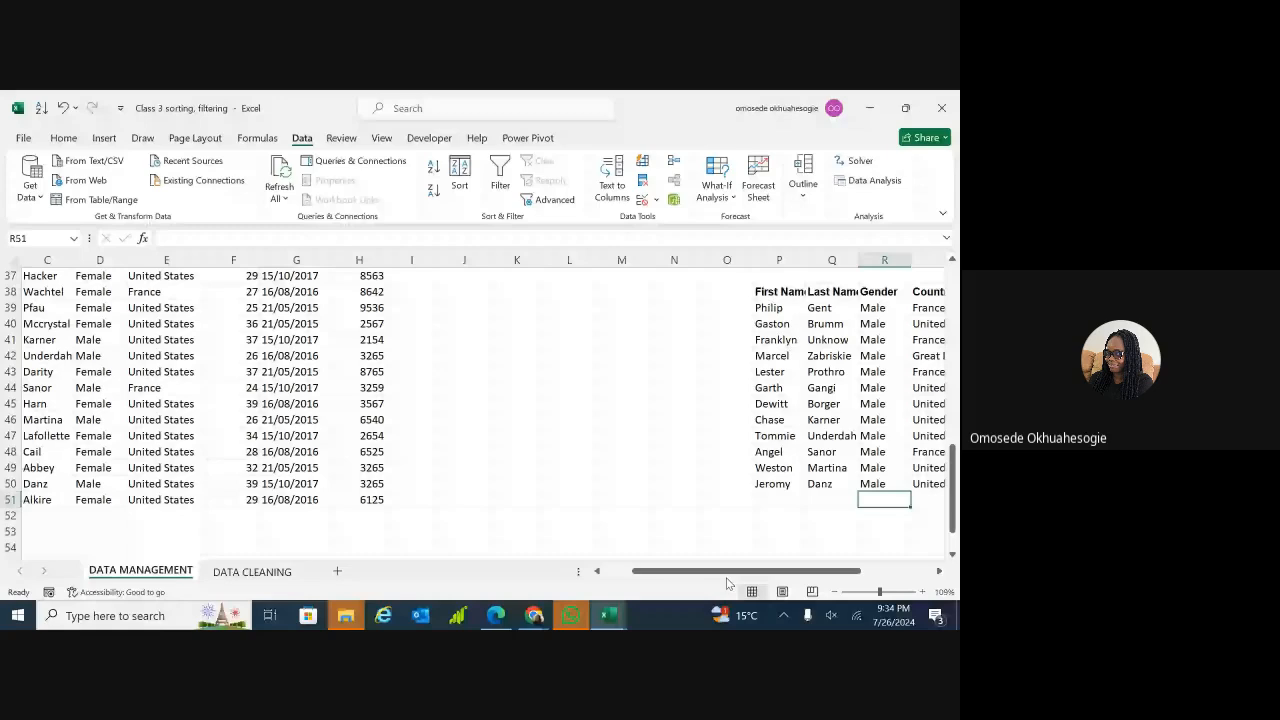
left_click(941, 571)
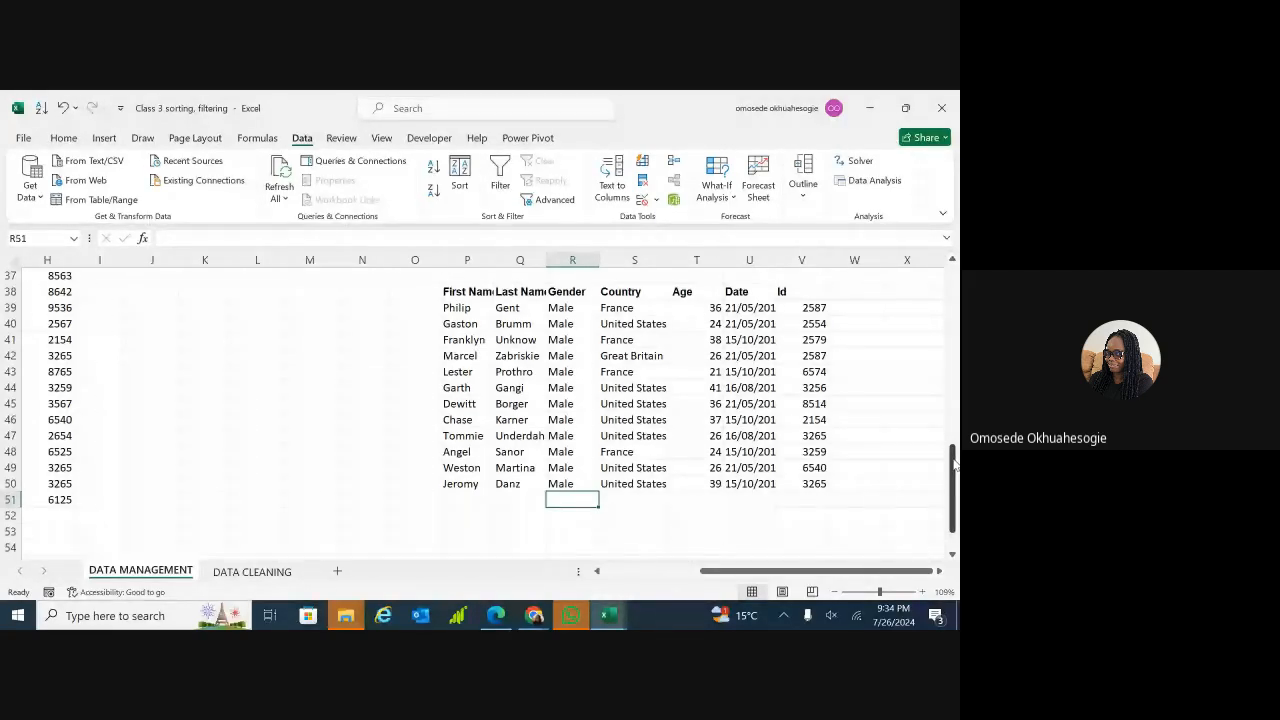
left_click_drag(955, 465, 955, 425)
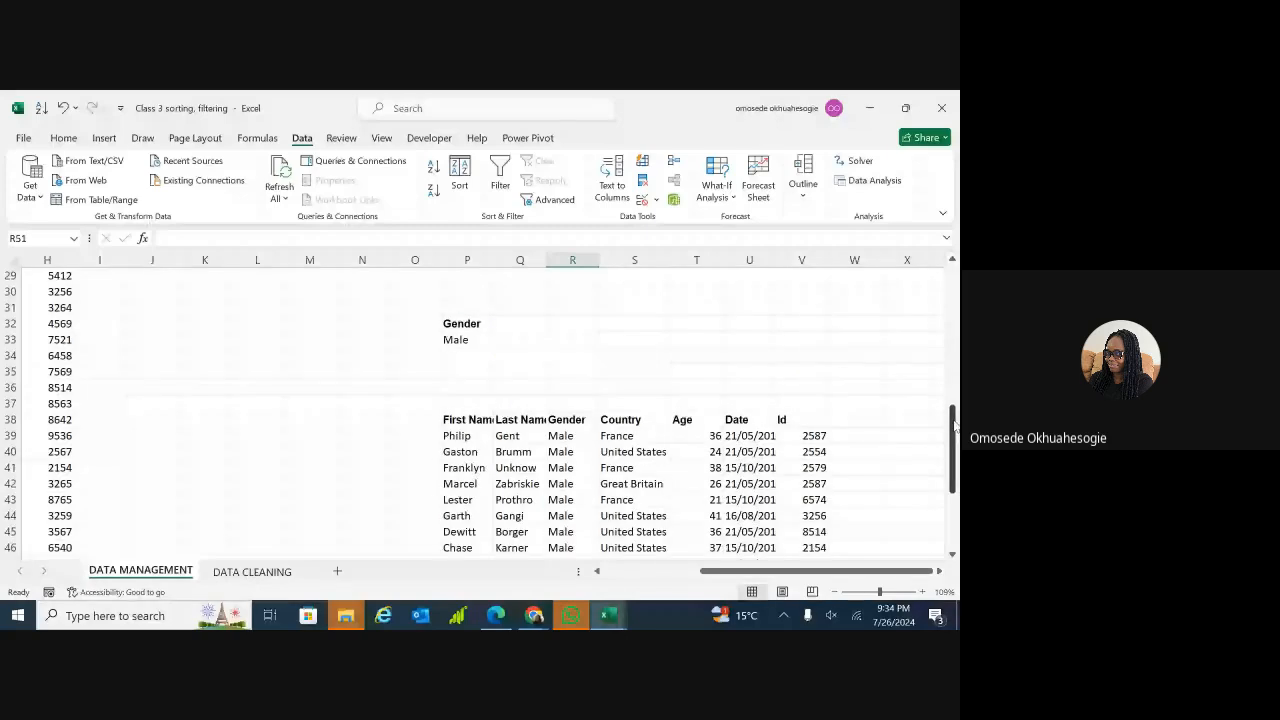
left_click(515, 323)
double_click(516, 323)
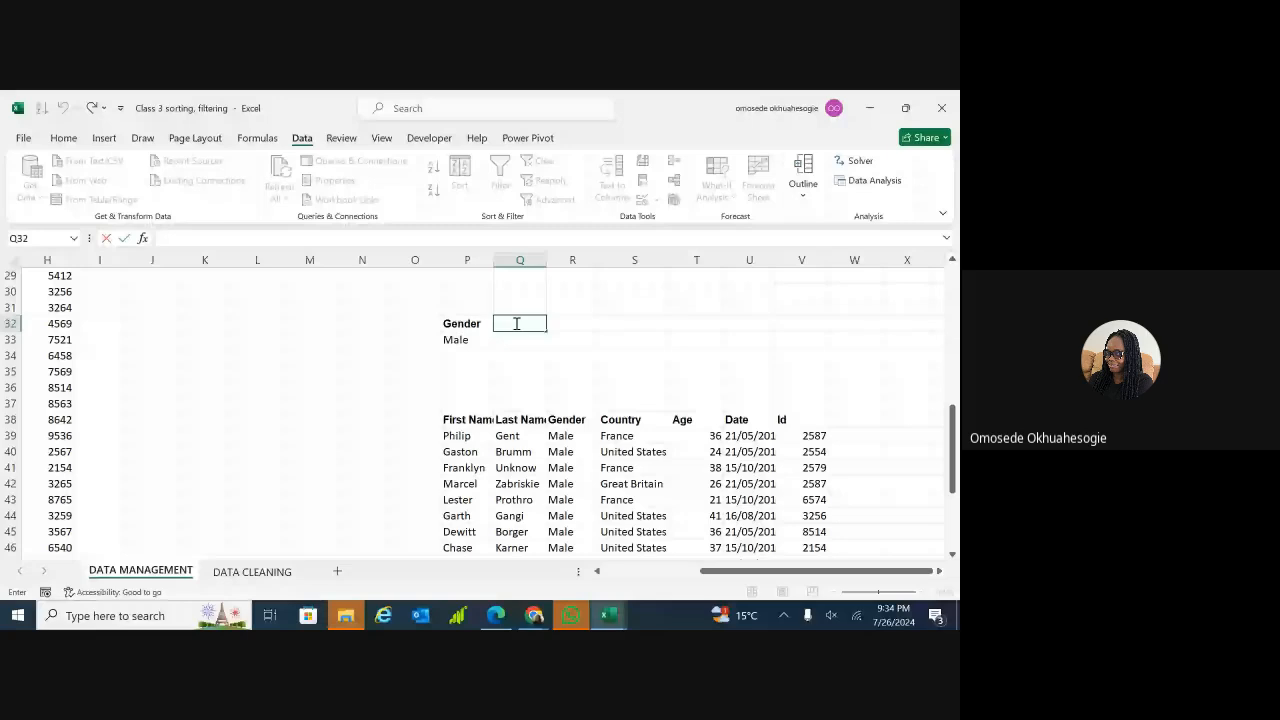
type("c")
type("C")
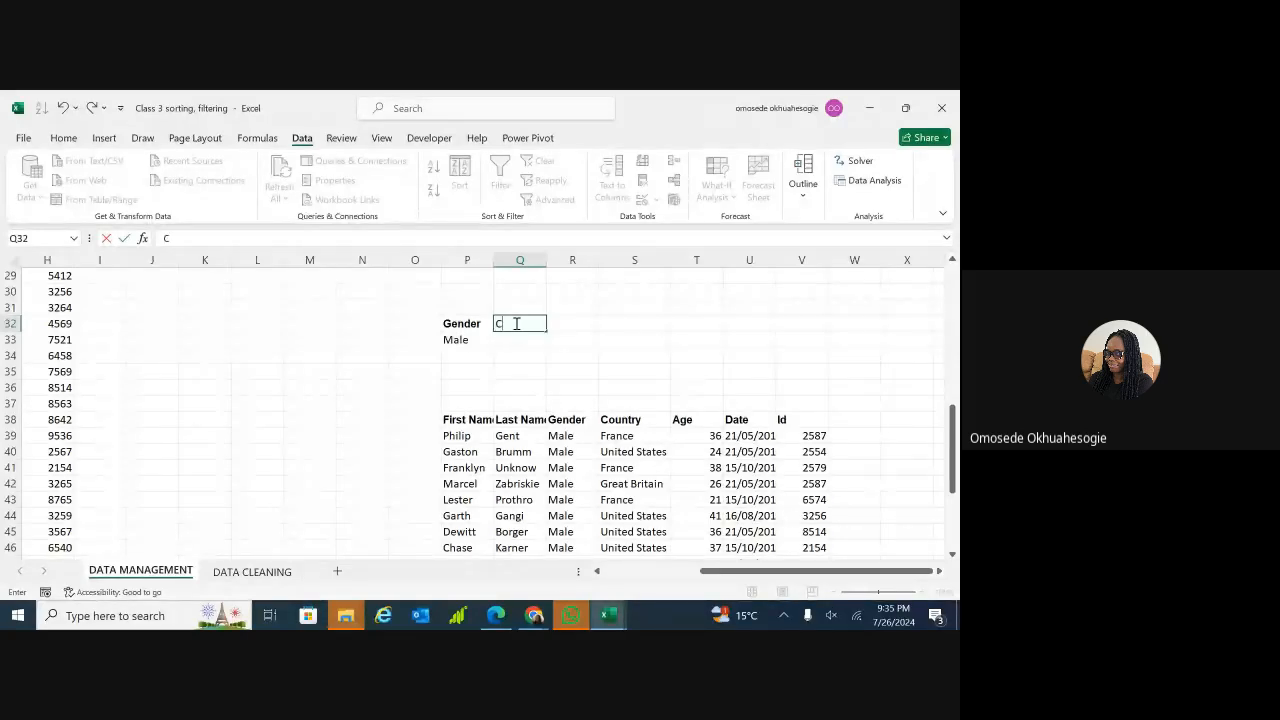
type("ountry")
left_click(516, 339)
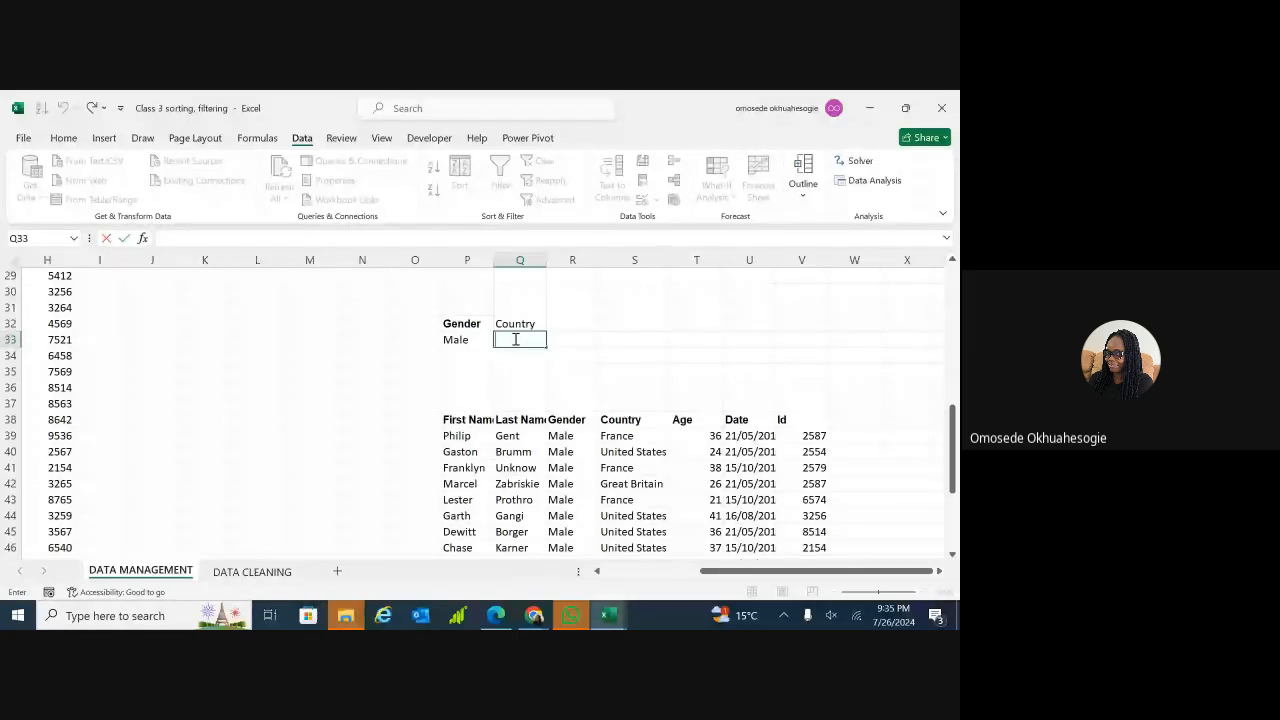
type("France")
left_click(593, 354)
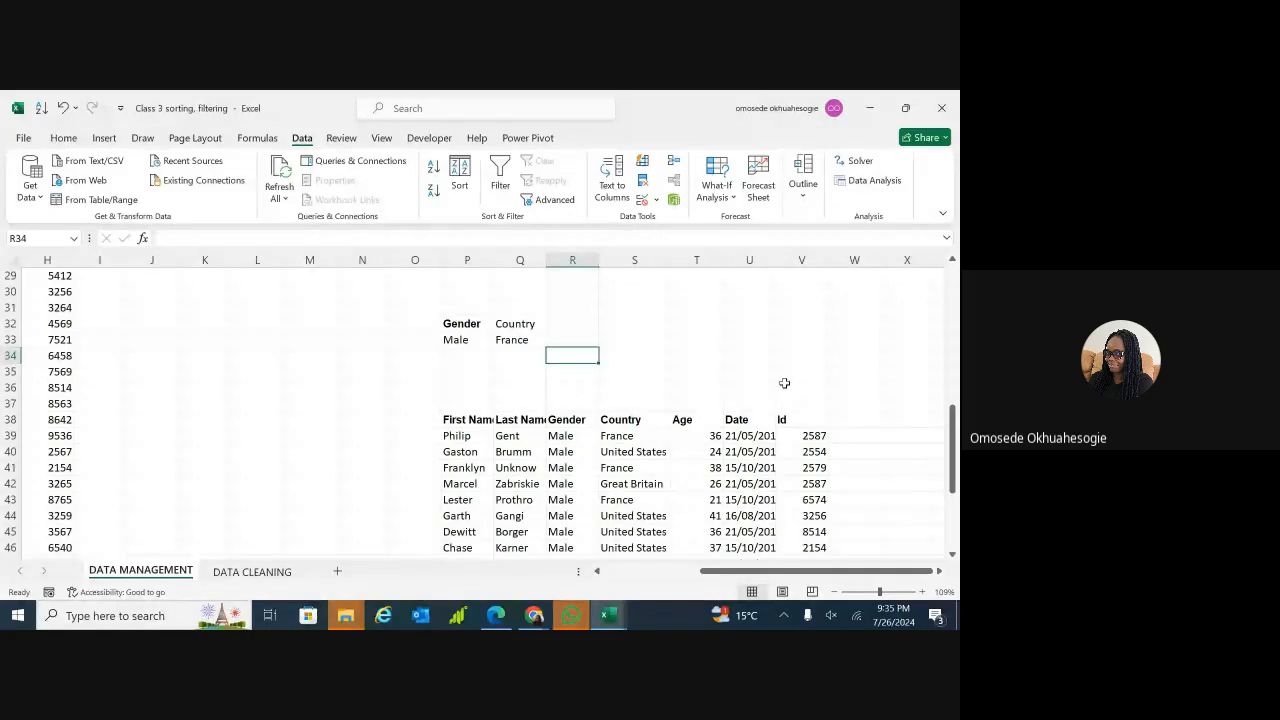
- Start another advanced filter on the original data table with the action set to copy to another location
left_click_drag(954, 432, 956, 486)
left_click(458, 535)
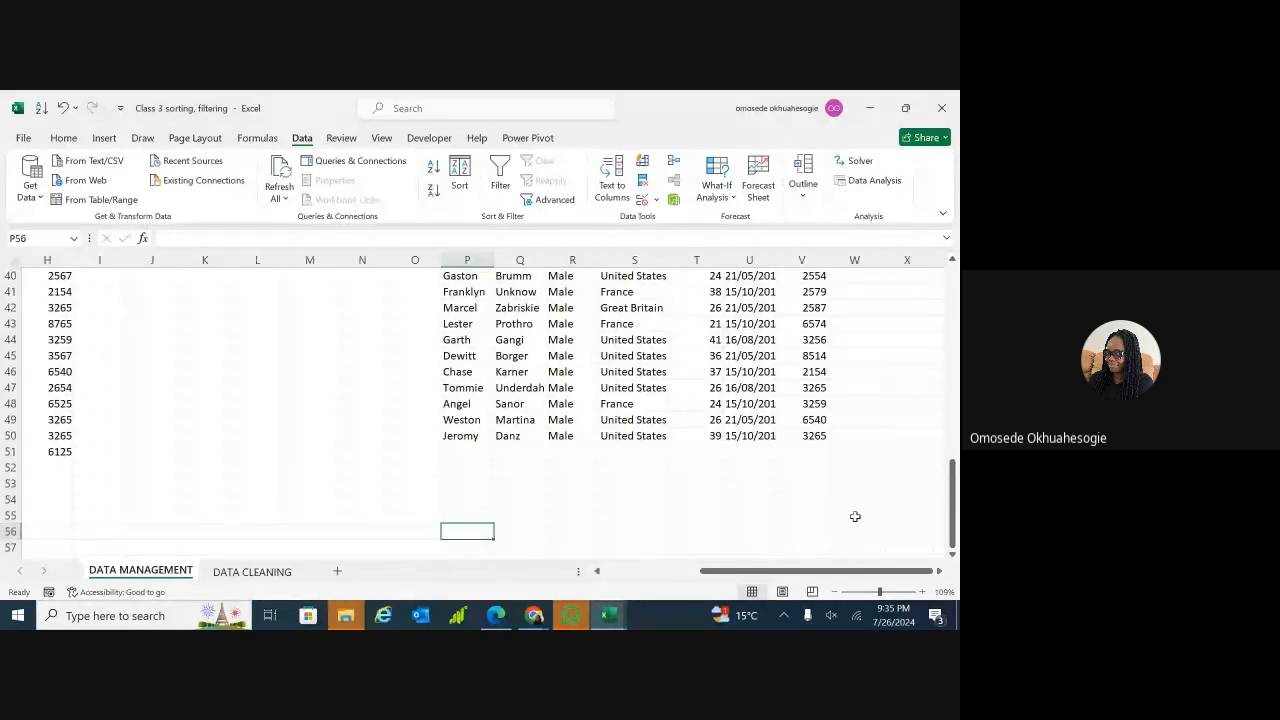
scroll(954, 493, "up", 4)
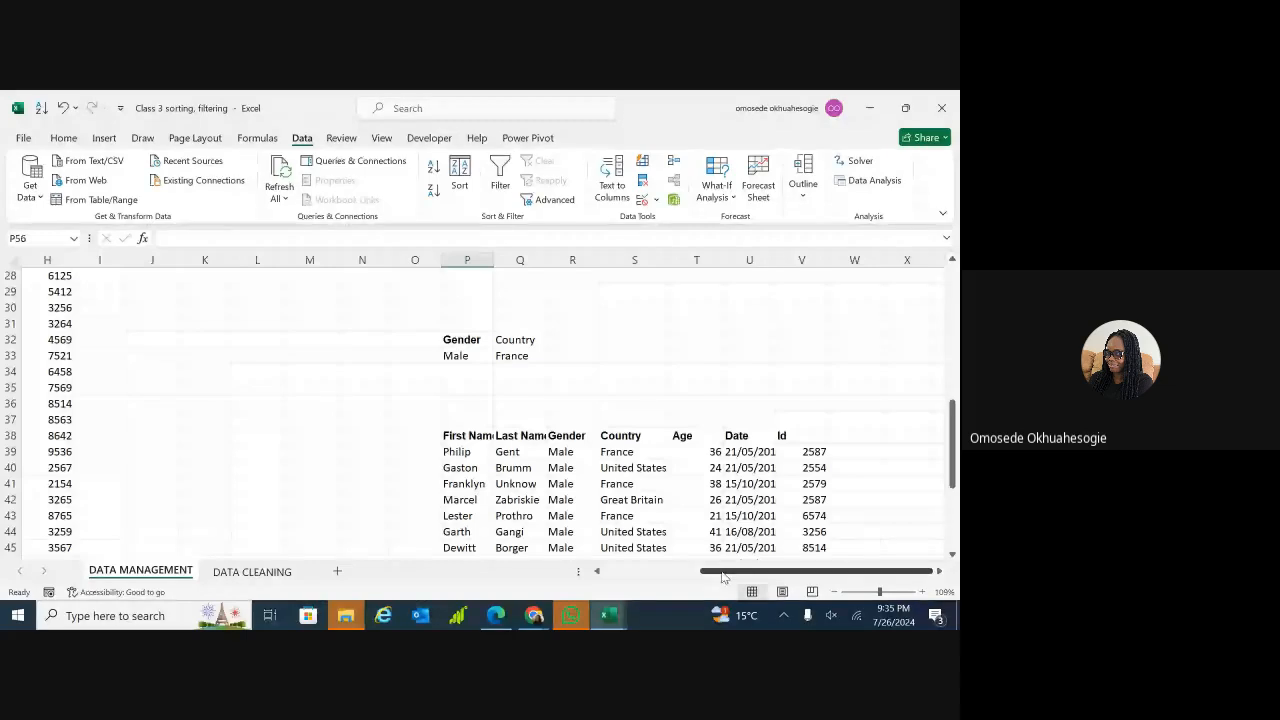
scroll(716, 575, "left", 1)
left_click_drag(716, 575, 642, 573)
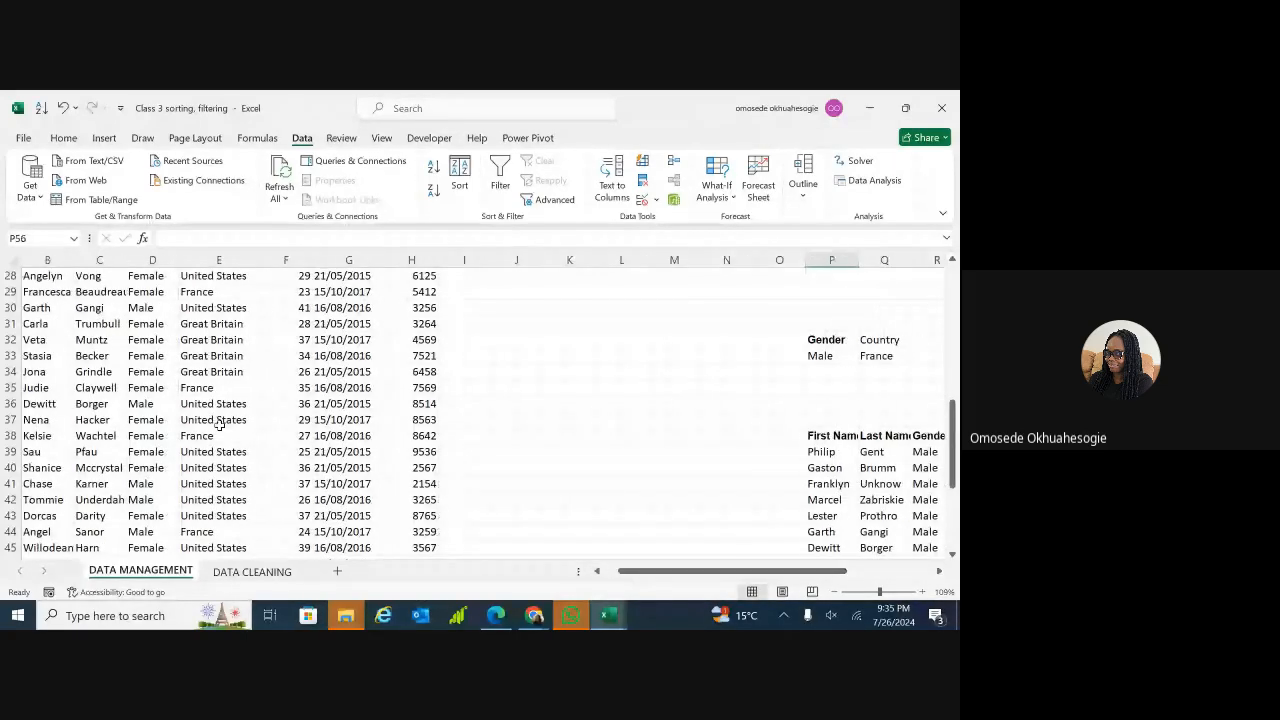
left_click(140, 387)
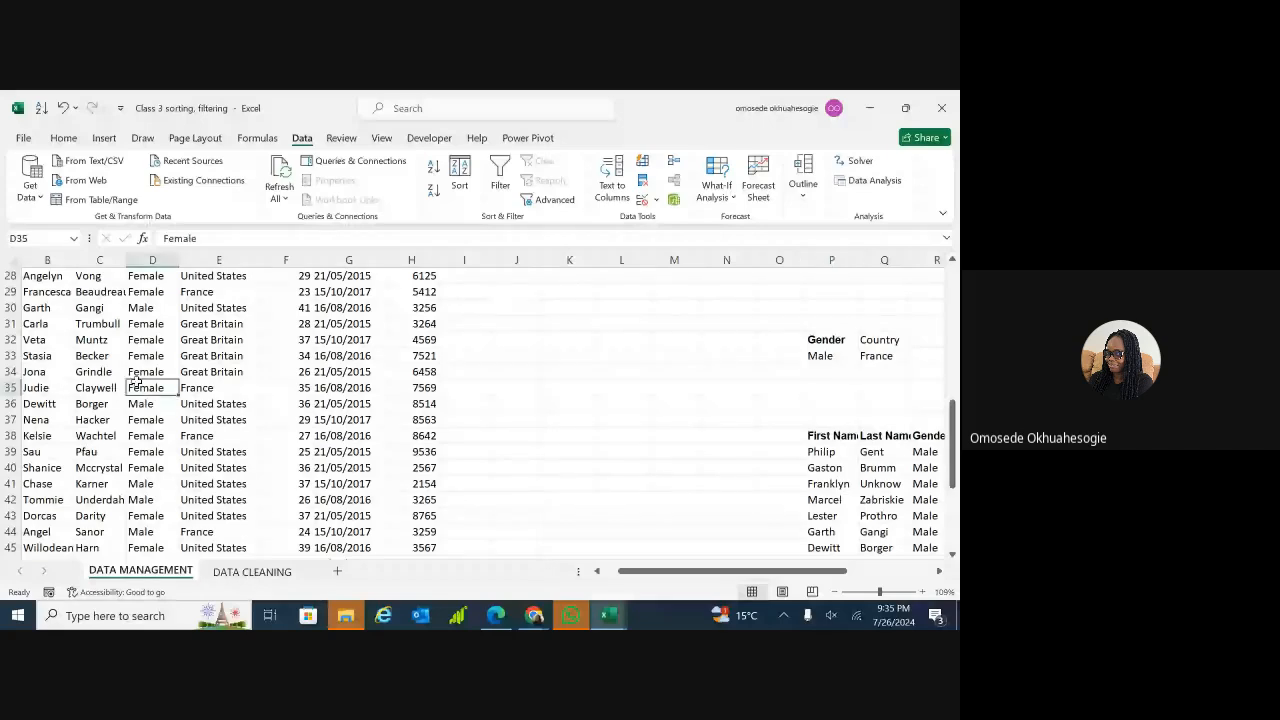
left_click(200, 291)
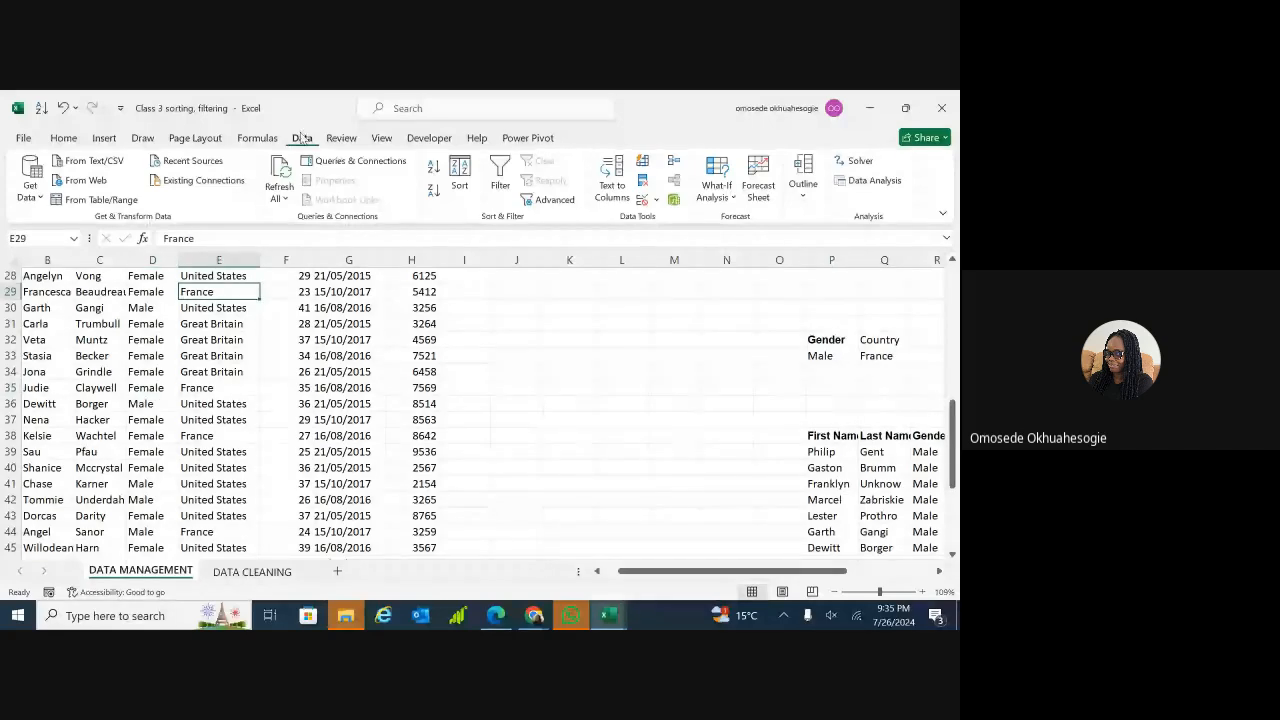
left_click(536, 203)
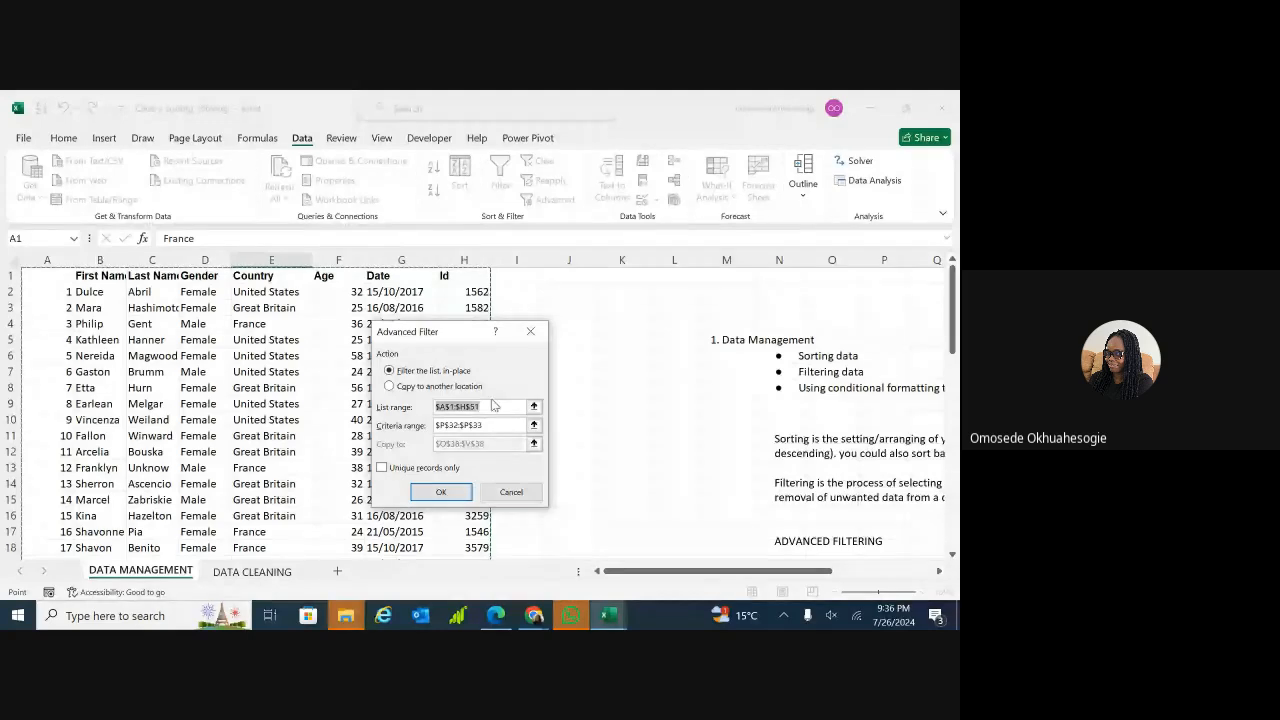
left_click(390, 386)
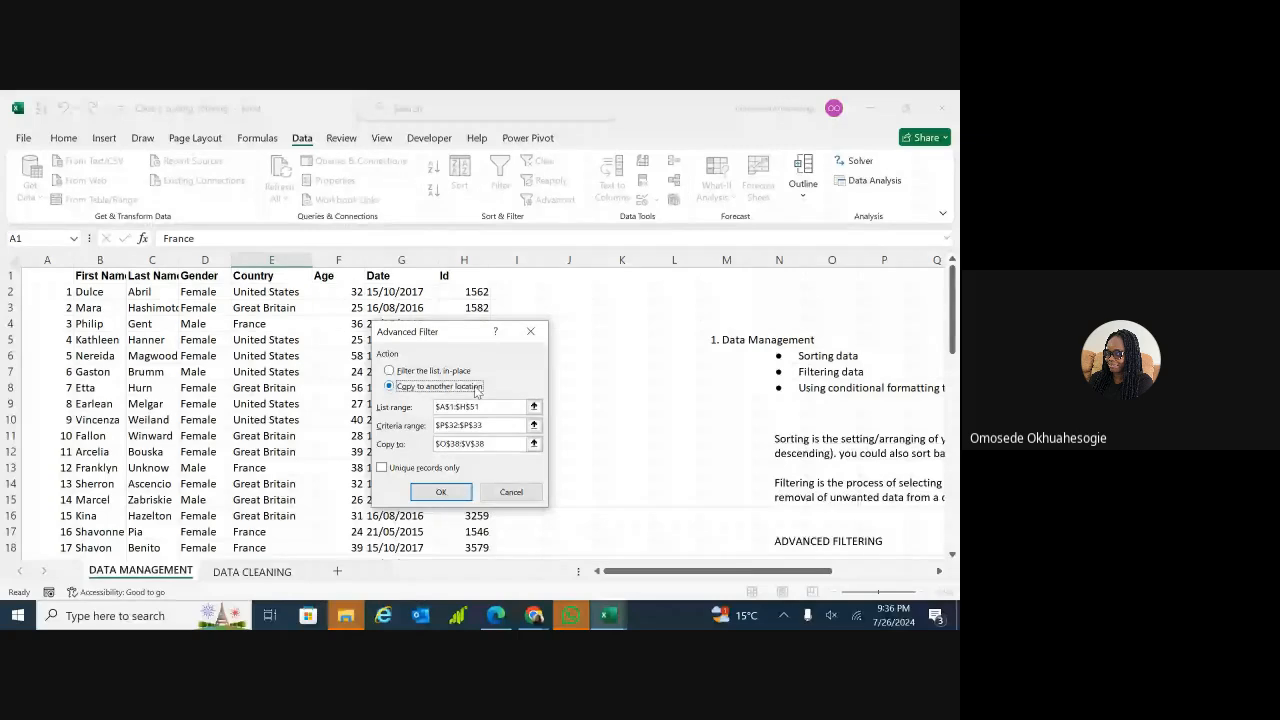
- Set the advanced filter's criteria range to P32:Q33, covering both the Gender and Country criteria
left_click(488, 425)
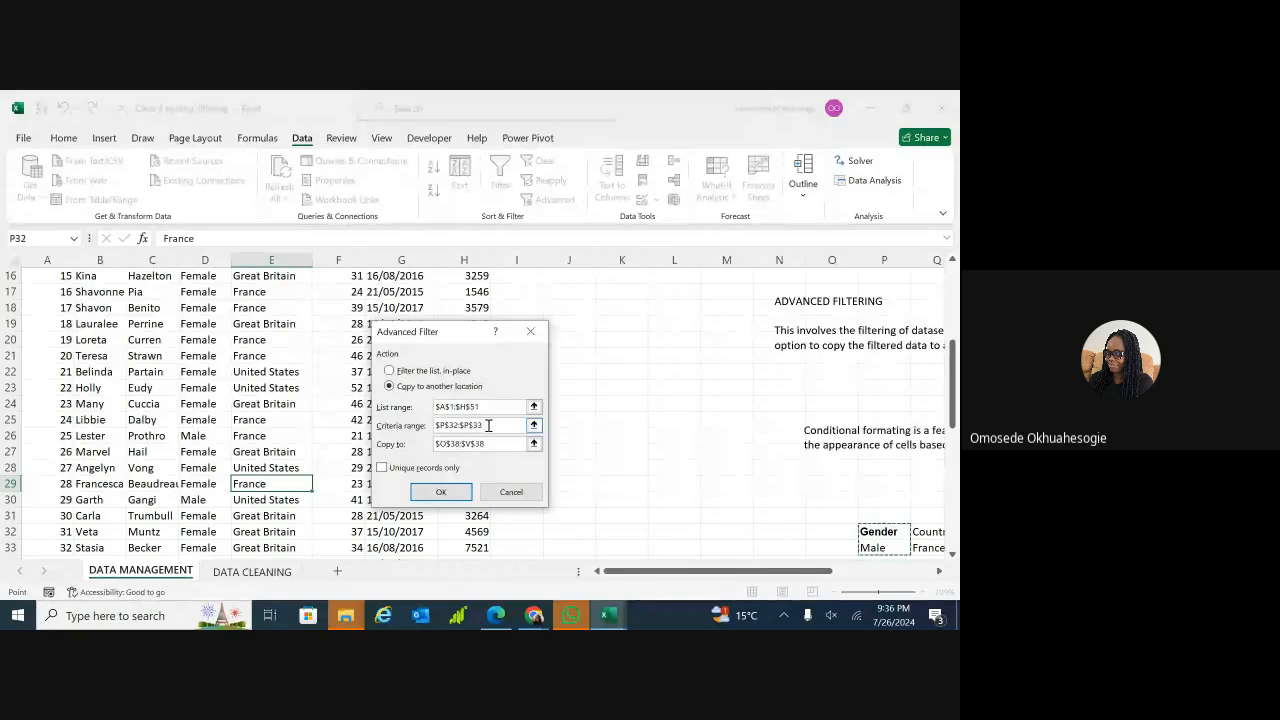
key("BackSpace")
left_click(534, 425)
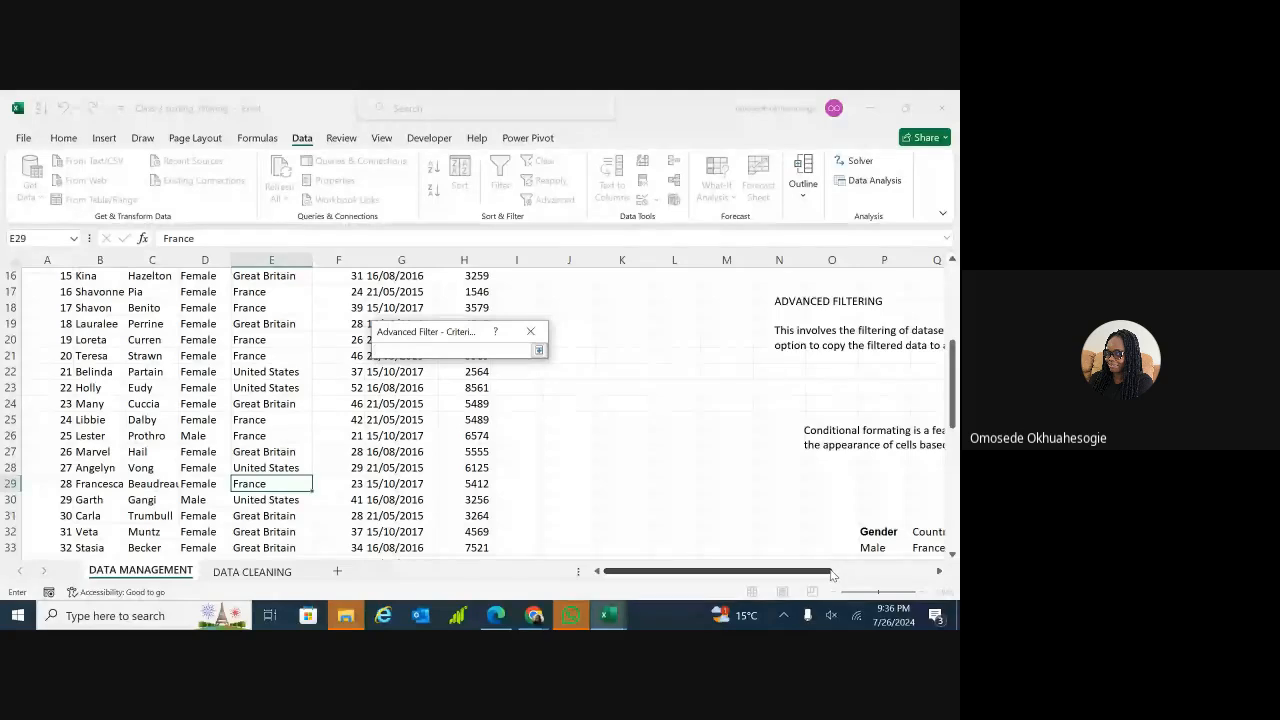
left_click_drag(831, 574, 860, 574)
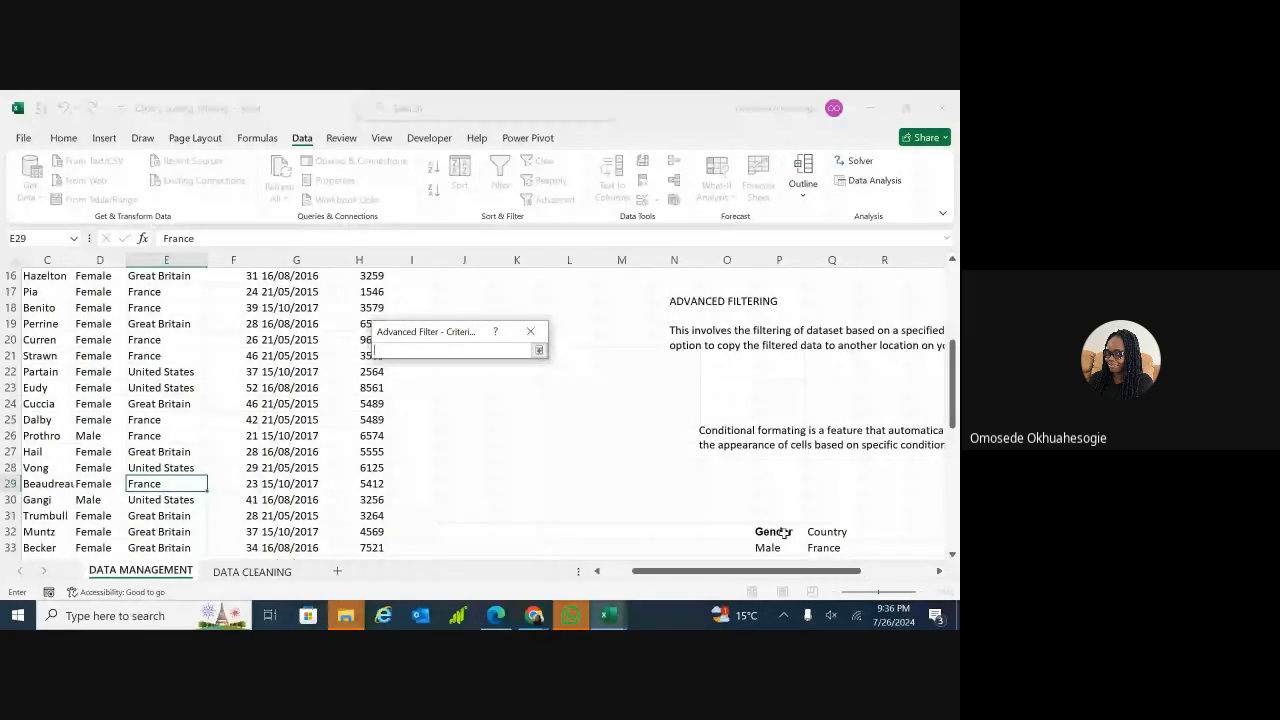
left_click_drag(785, 533, 815, 544)
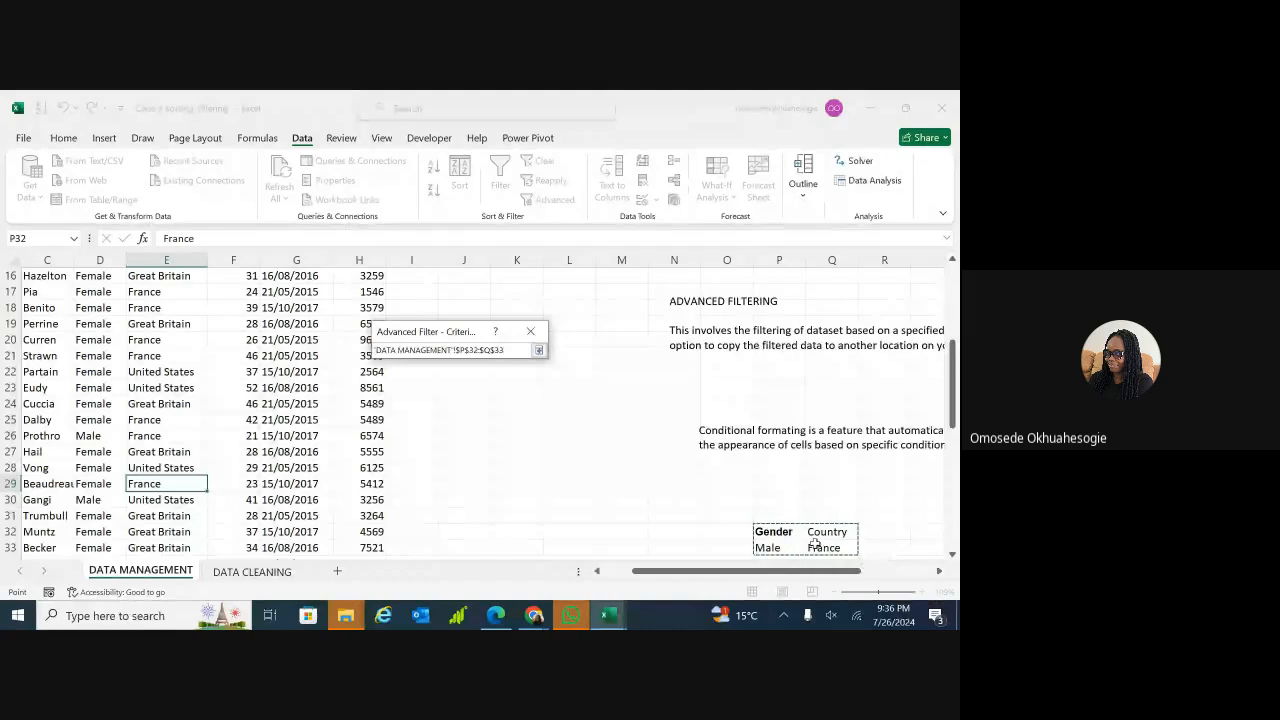
key("Return")
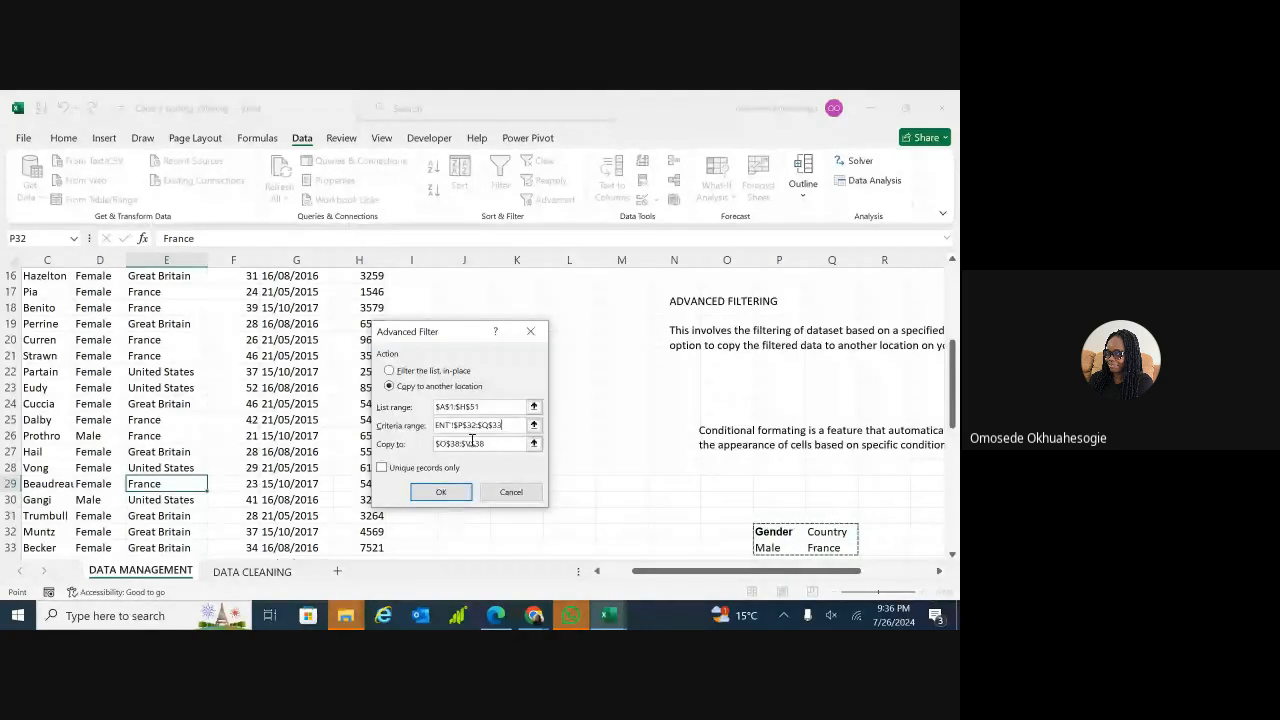
- Replace the copy destination with cell P56, below the earlier extracted records, and run the two-criteria advanced filter
left_click(513, 443)
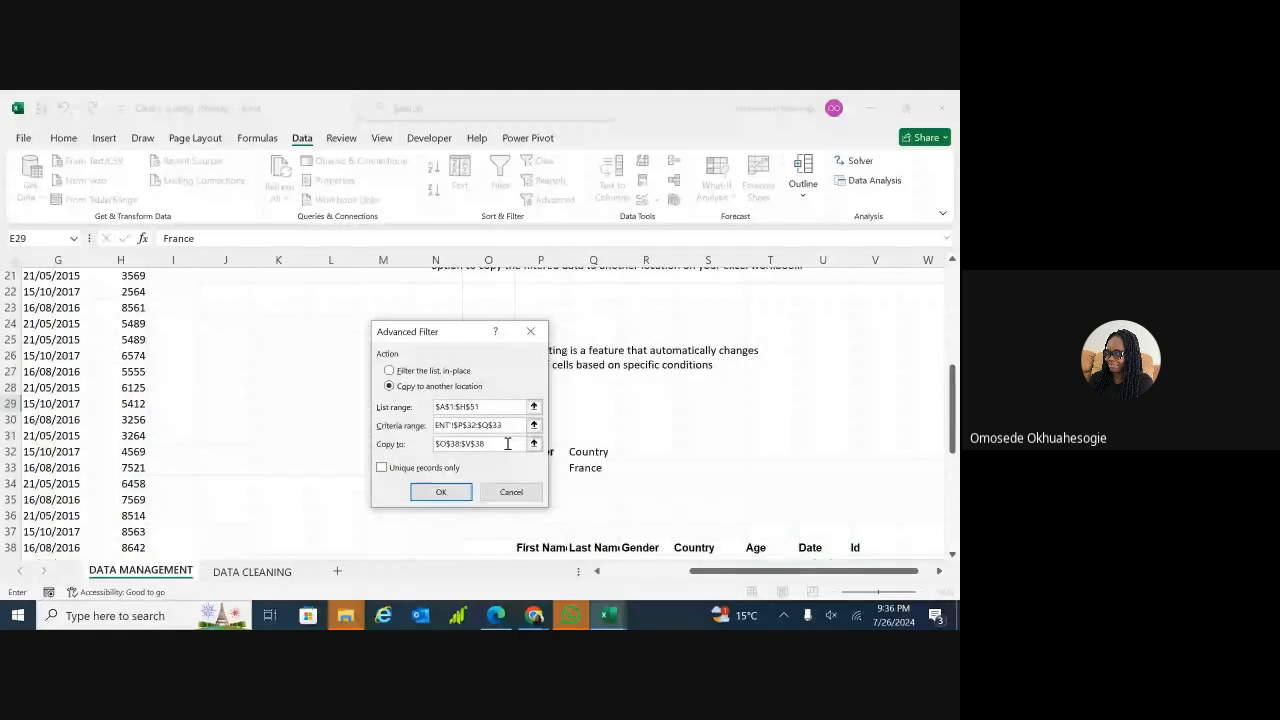
key("BackSpace")
key("BackSpace")
key("BackSpace")
key("BackSpace")
key("BackSpace")
key("BackSpace")
key("BackSpace")
key("BackSpace")
key("BackSpace")
key("BackSpace")
key("BackSpace")
left_click_drag(957, 410, 956, 445)
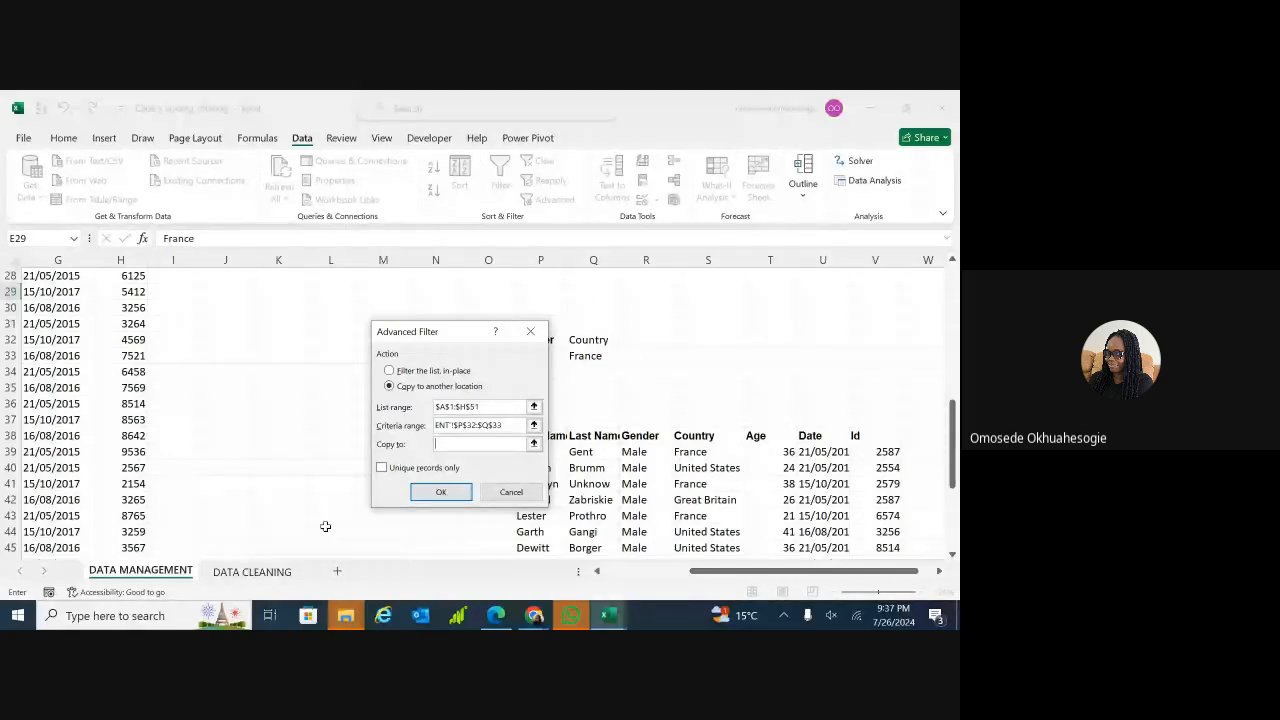
left_click(534, 444)
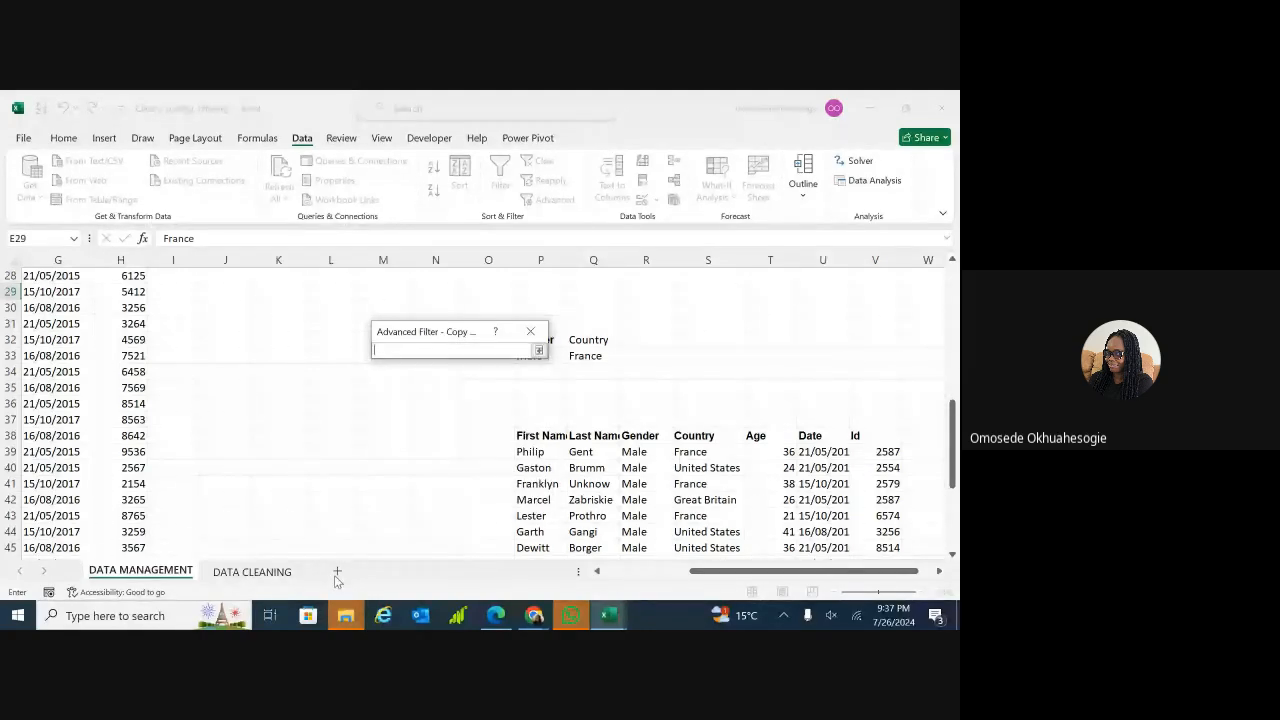
left_click(539, 351)
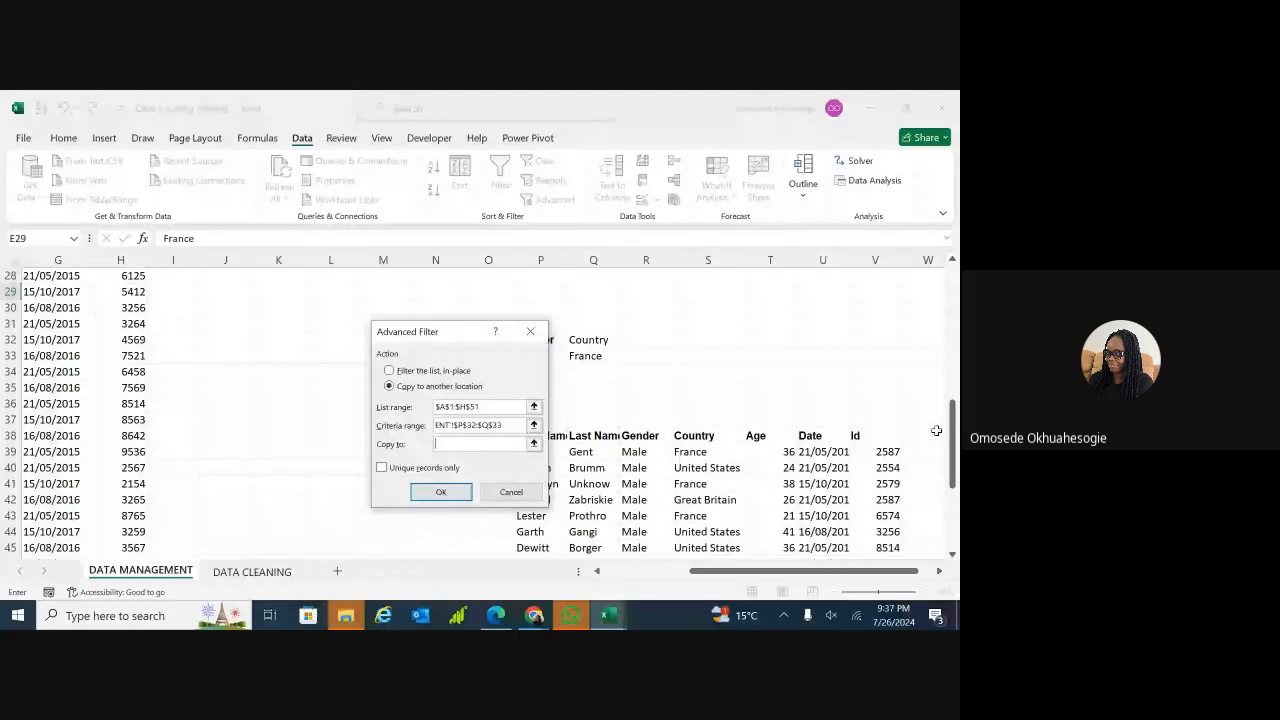
left_click_drag(957, 446, 956, 512)
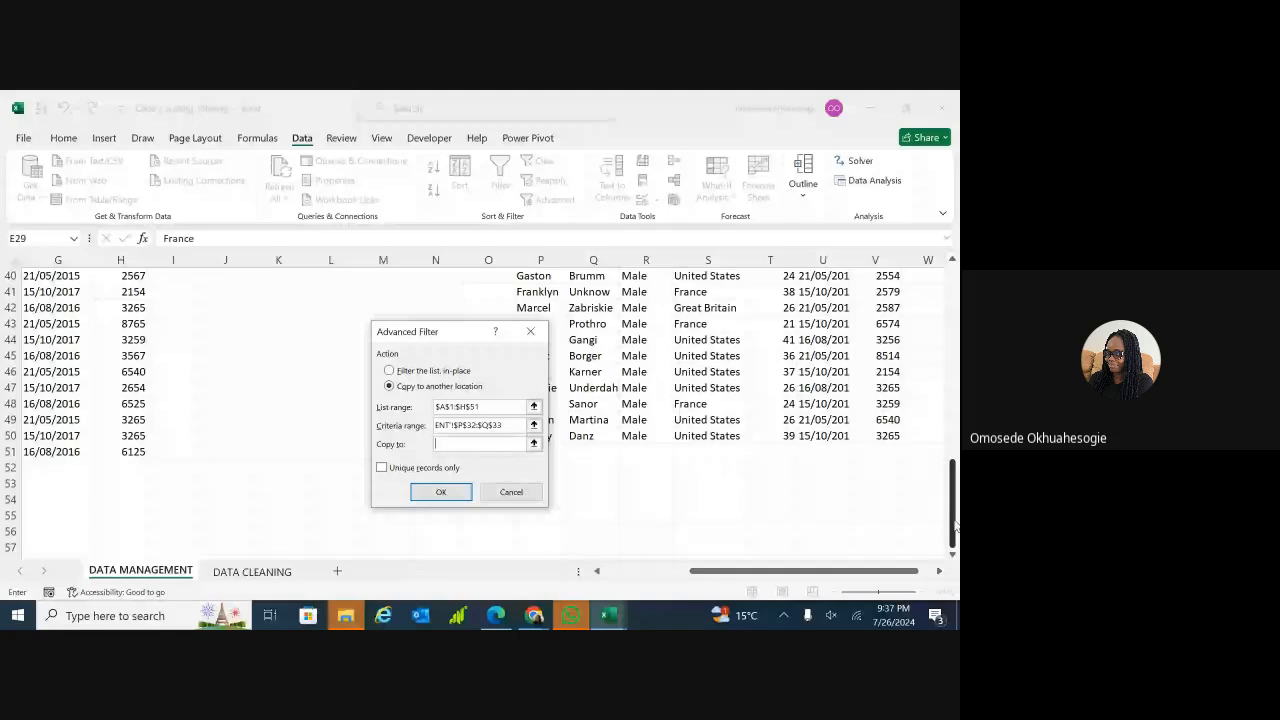
left_click_drag(419, 335, 320, 304)
left_click(546, 528)
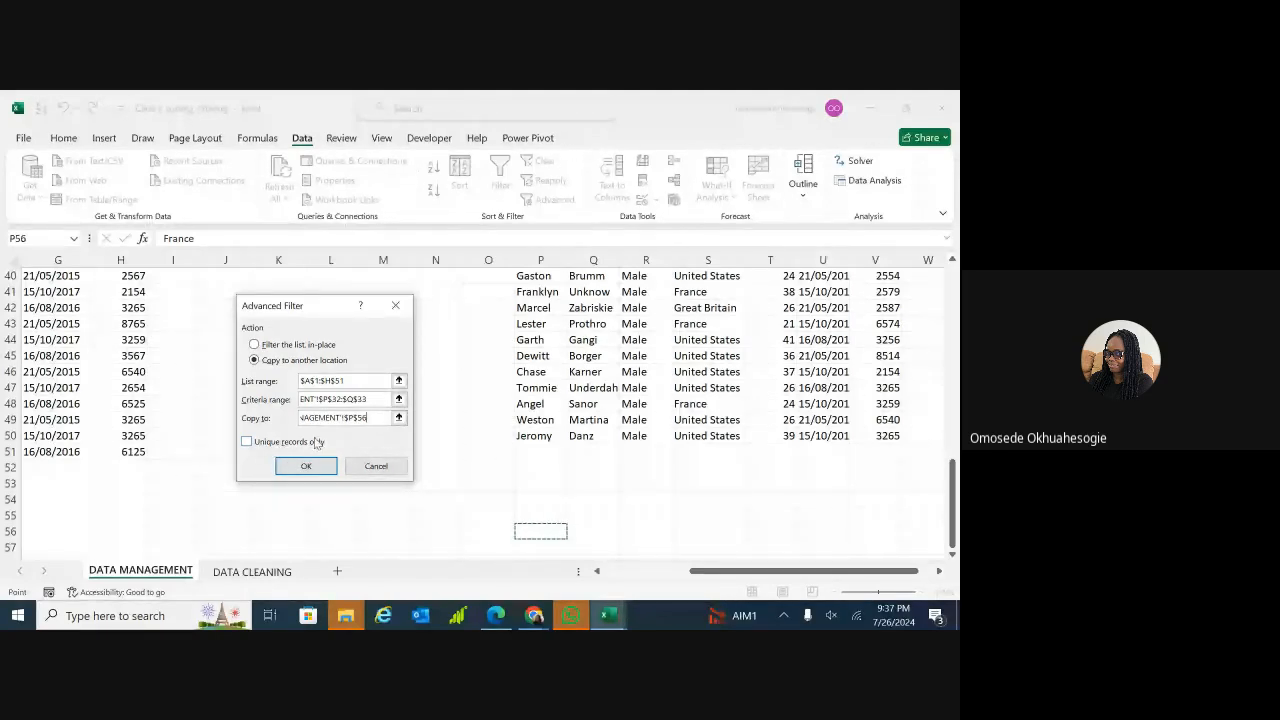
left_click(303, 468)
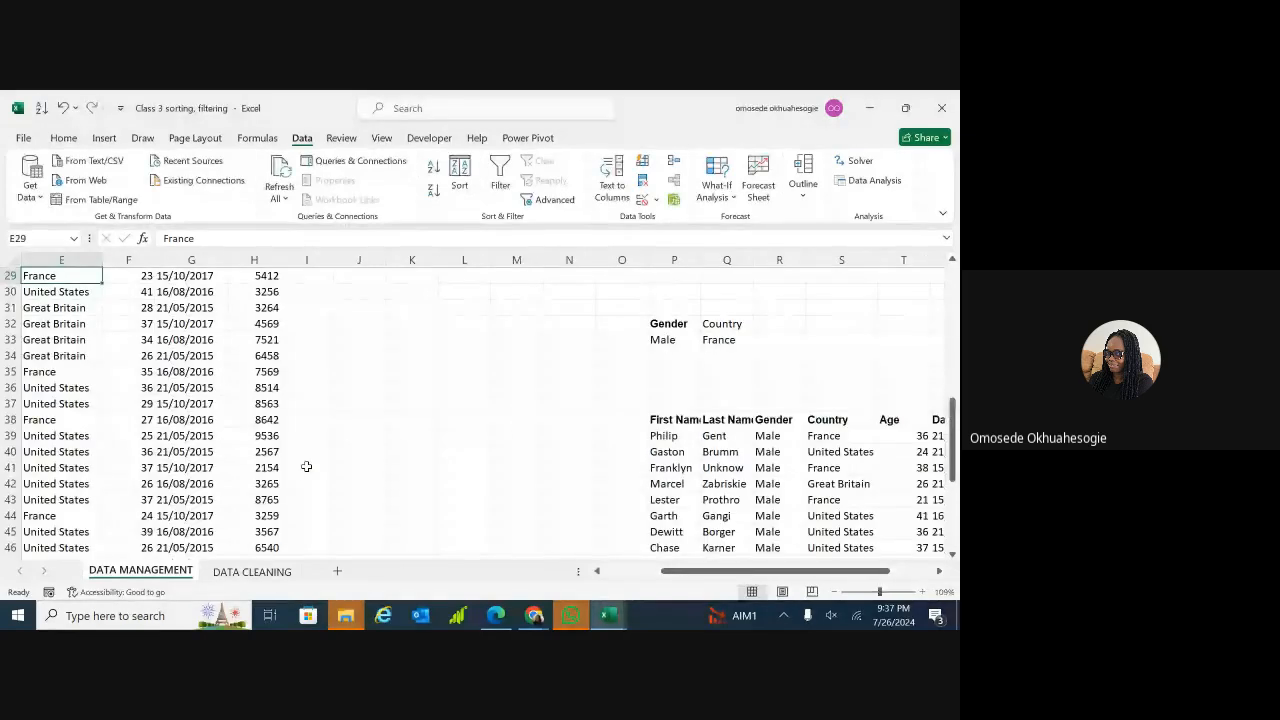
- Review the two-criteria extract, and add the heading Age in cell R32 beside the Country criterion
left_click_drag(955, 468, 953, 544)
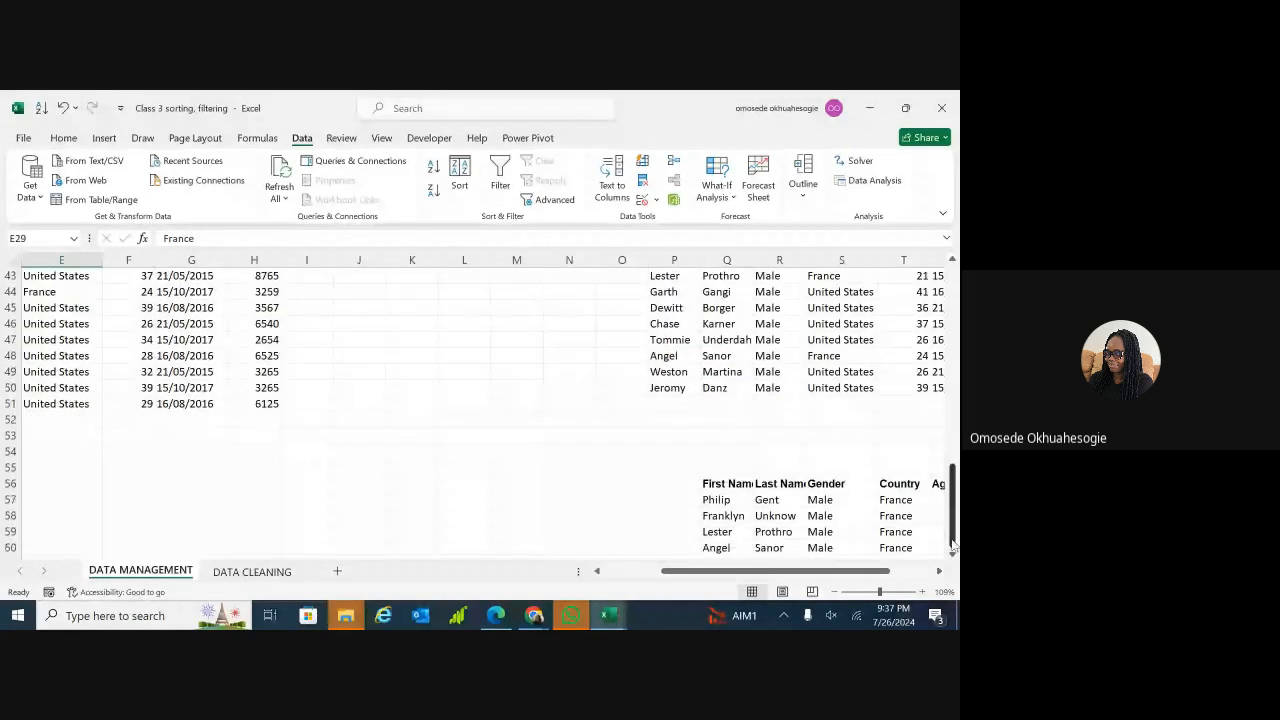
left_click_drag(874, 572, 915, 573)
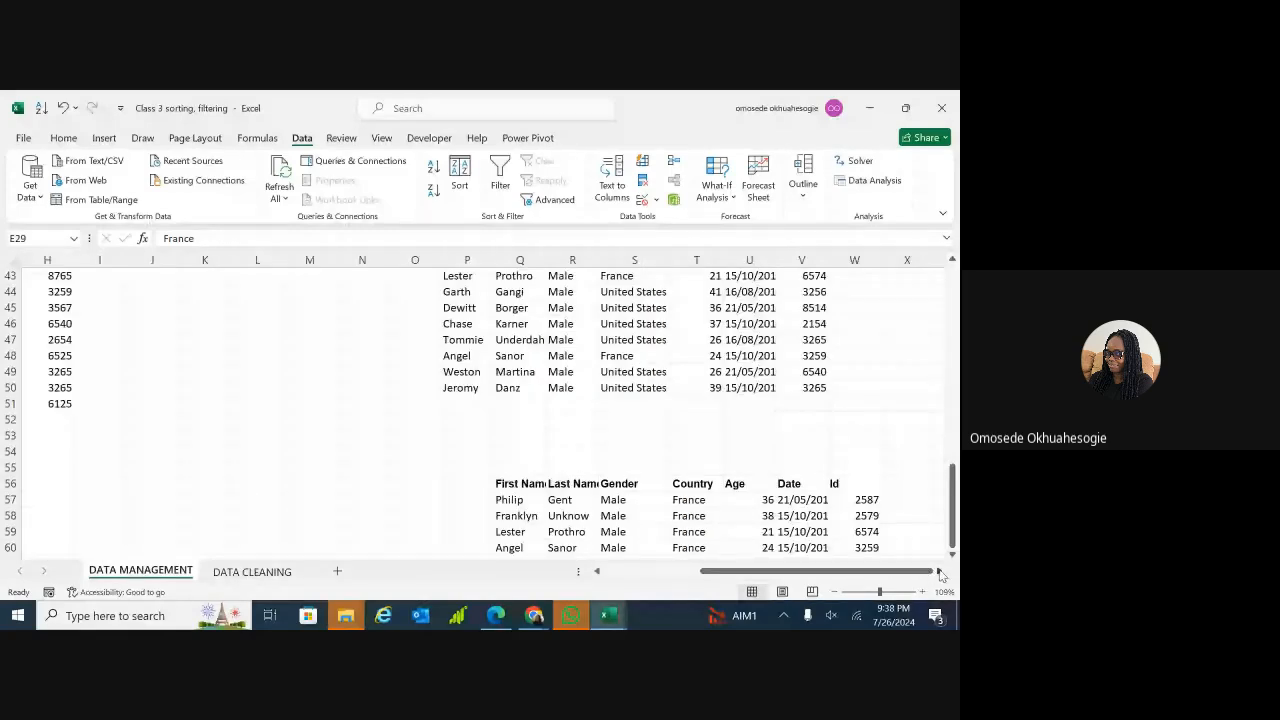
left_click(939, 571)
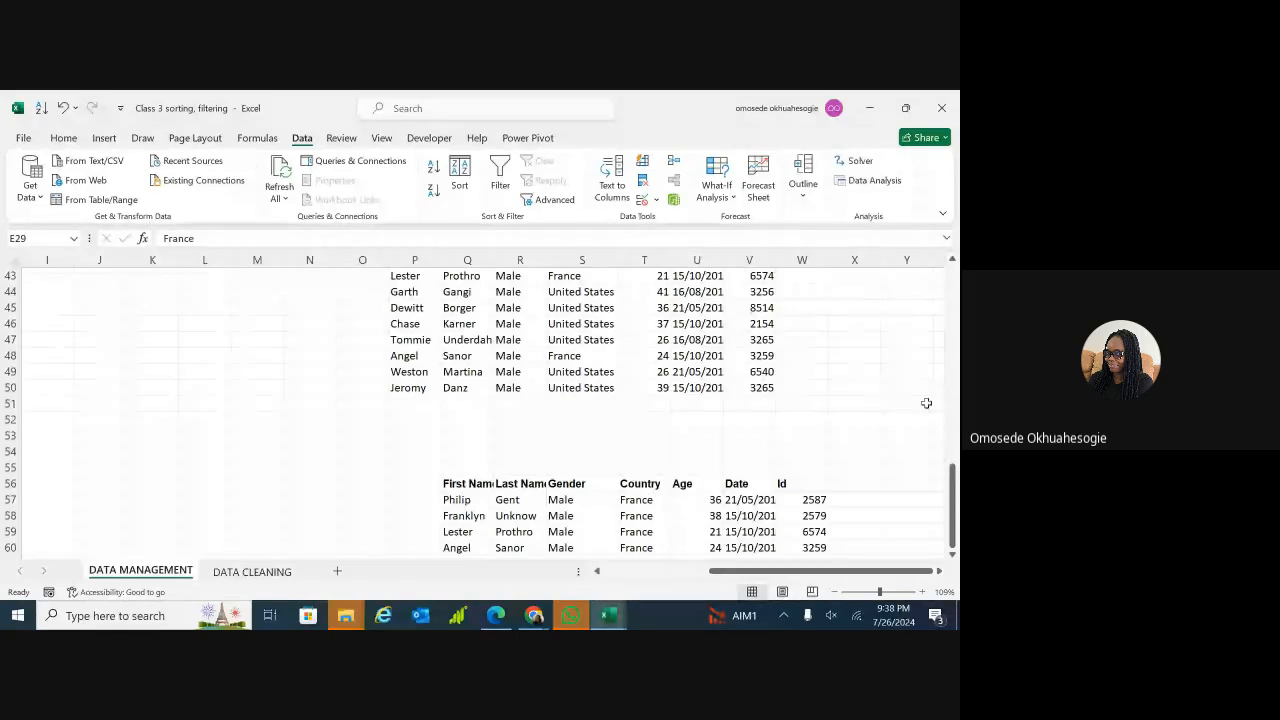
left_click_drag(950, 495, 956, 497)
left_click_drag(953, 484, 955, 410)
left_click(504, 339)
double_click(505, 339)
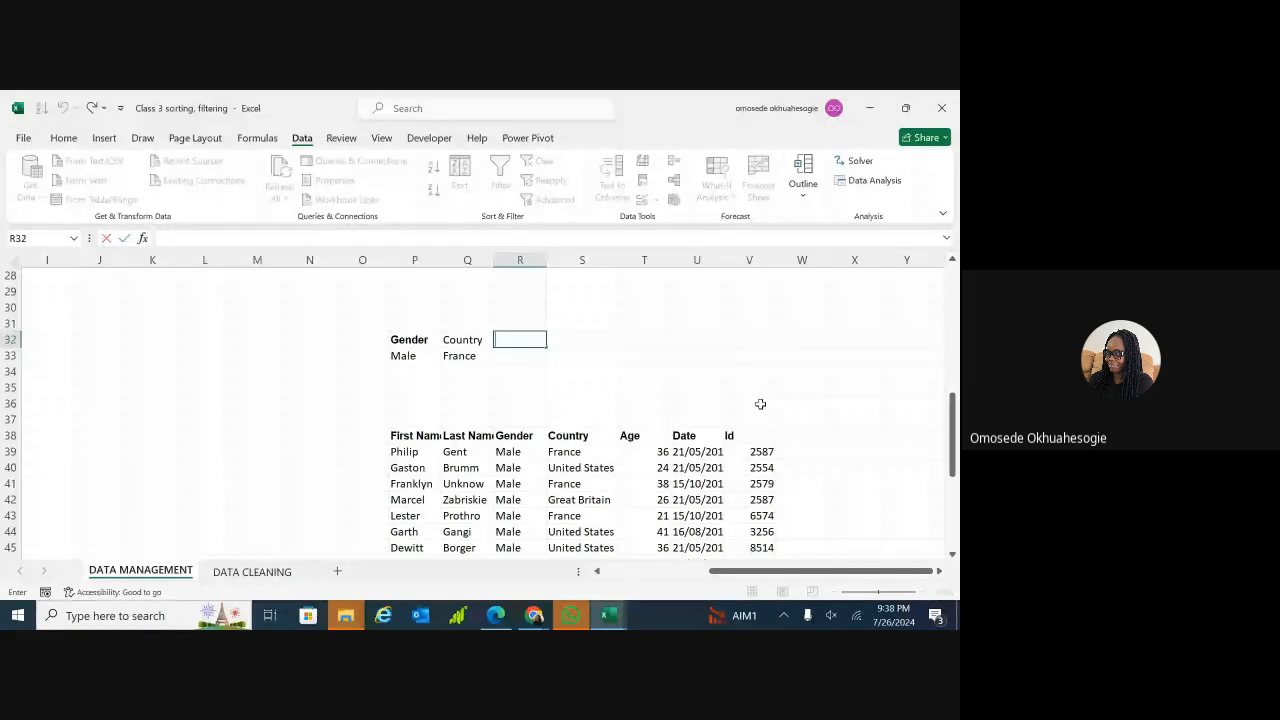
type("A")
type("ge")
- Enter the age criteria 21 in cell R33 and 24 in cell R34 under the Age heading
left_click_drag(954, 431, 954, 500)
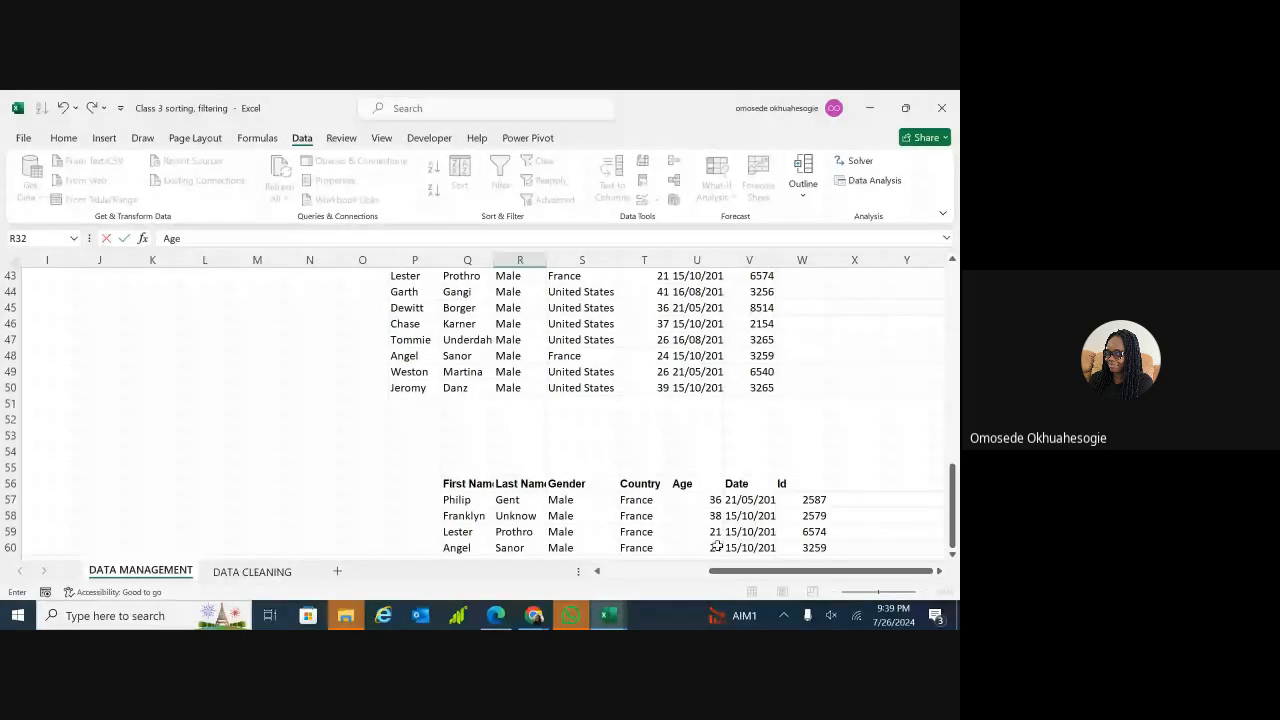
left_click_drag(951, 515, 955, 440)
left_click(514, 370)
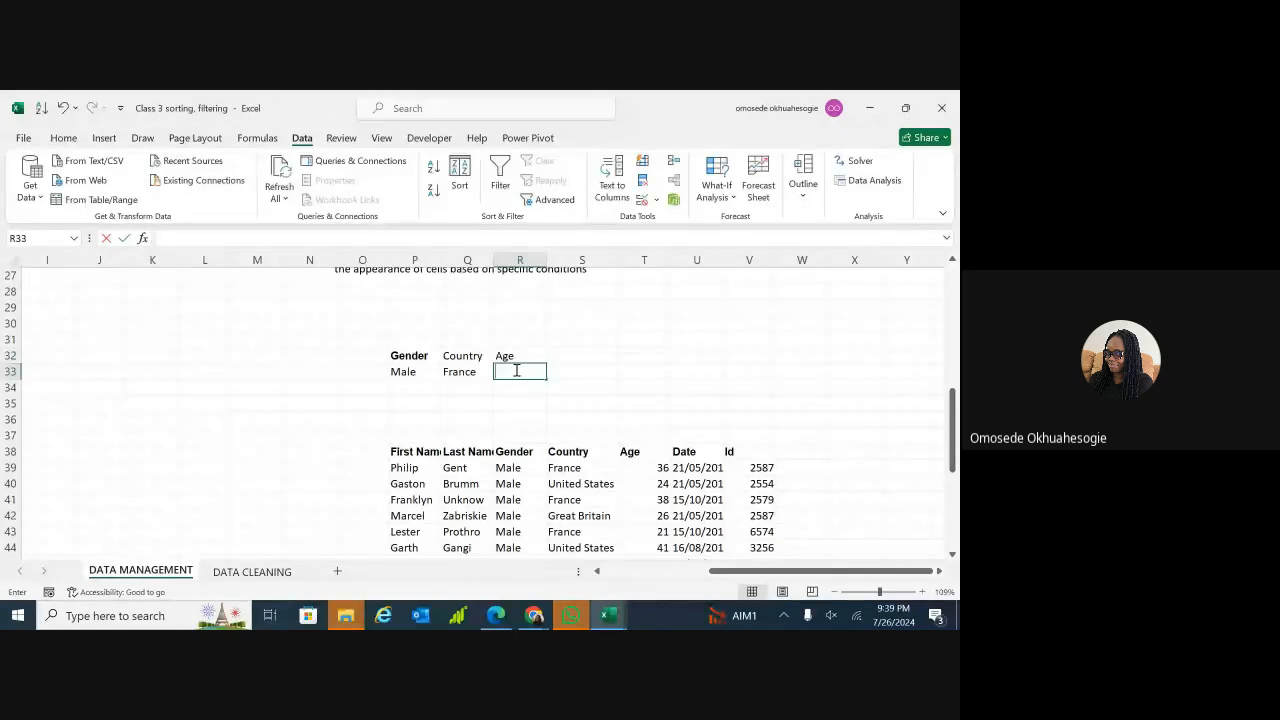
type("21")
left_click(514, 388)
type("24")
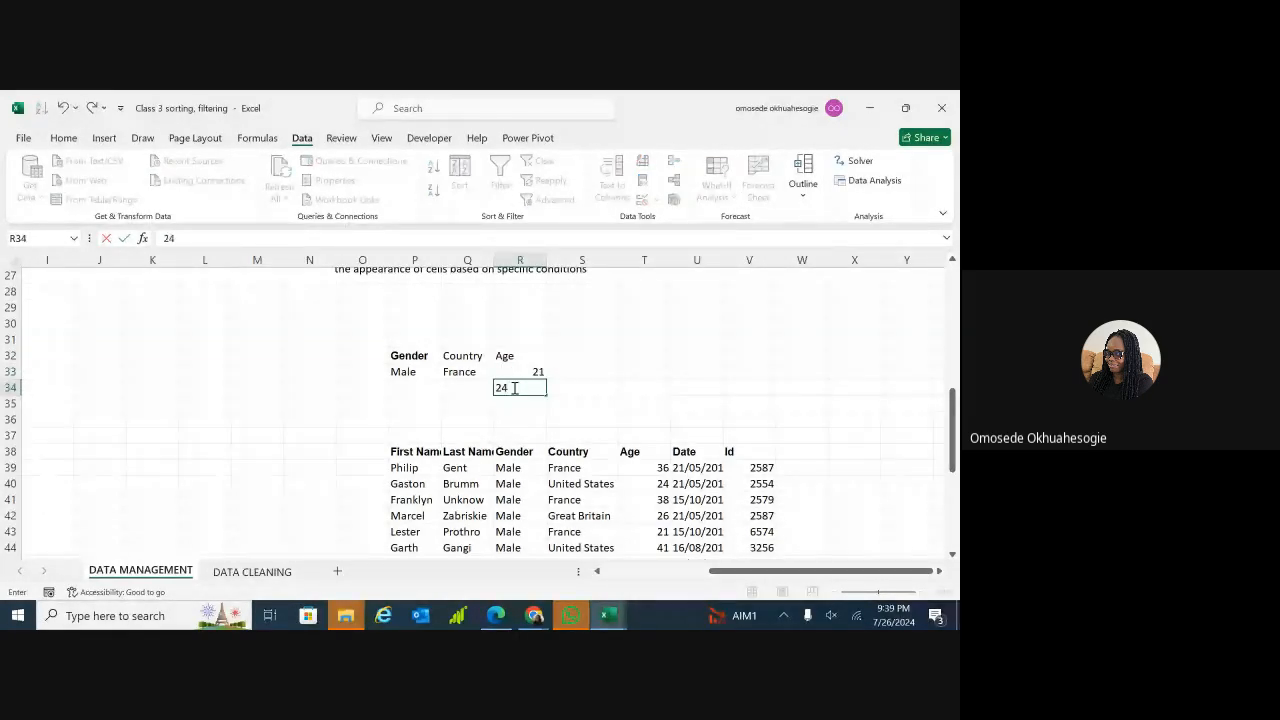
left_click(594, 391)
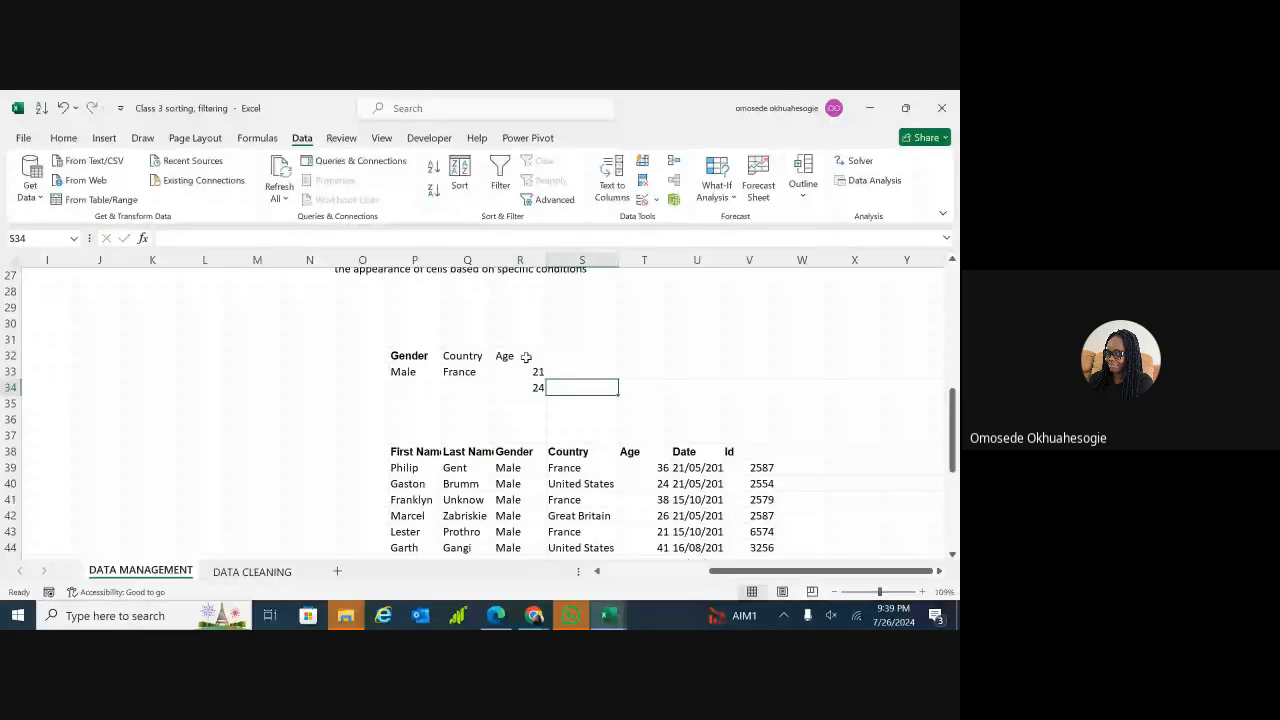
- Start a new advanced filter on the original data table, set to copy the results to another location
left_click(673, 576)
left_click(200, 372)
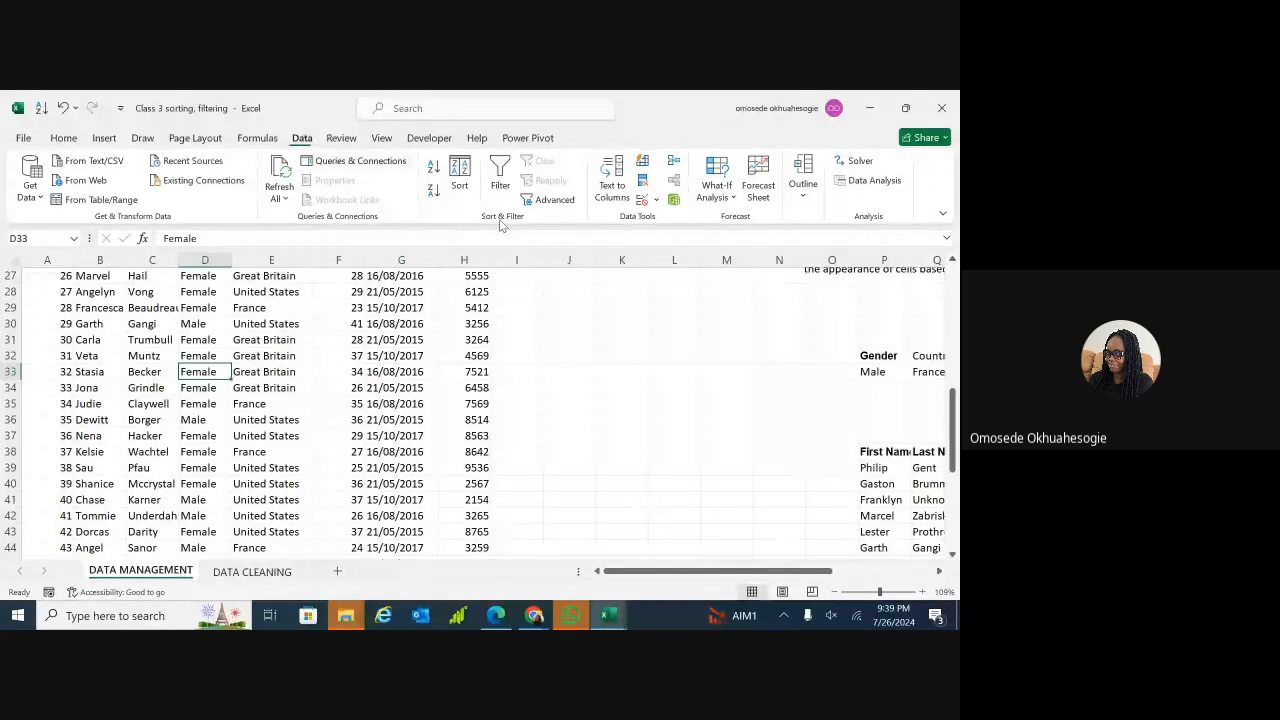
left_click(555, 200)
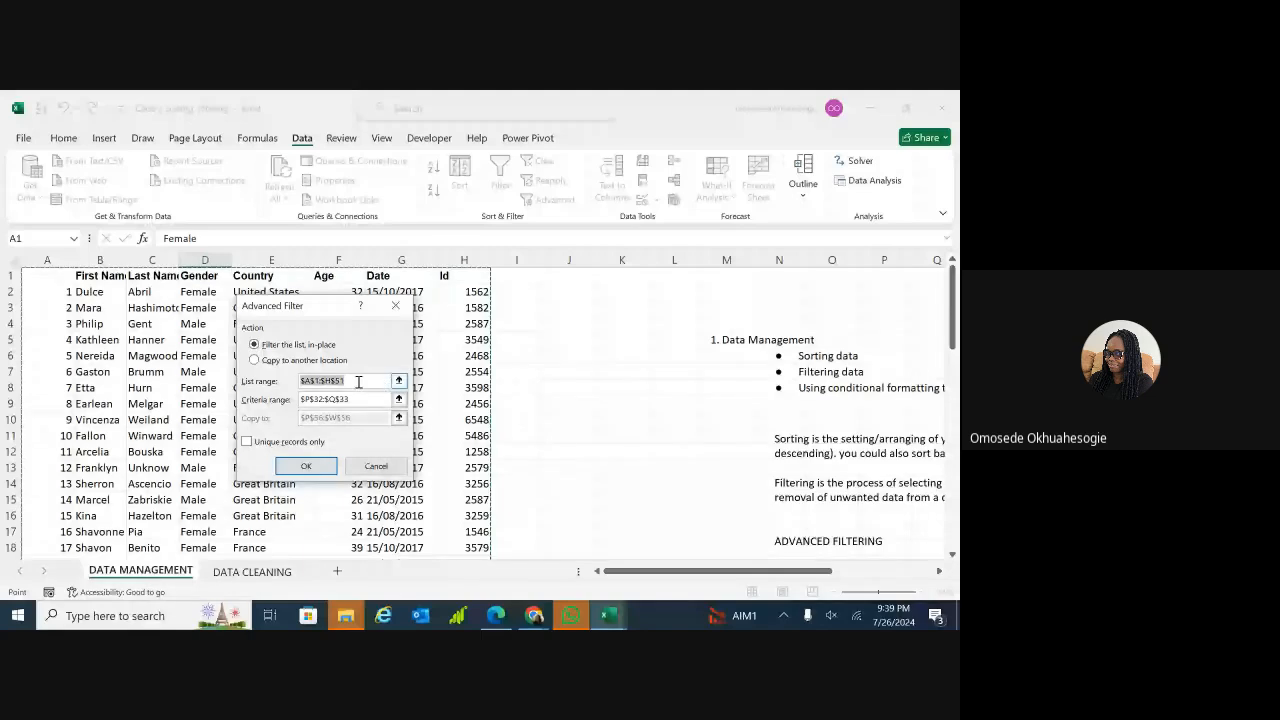
left_click(255, 360)
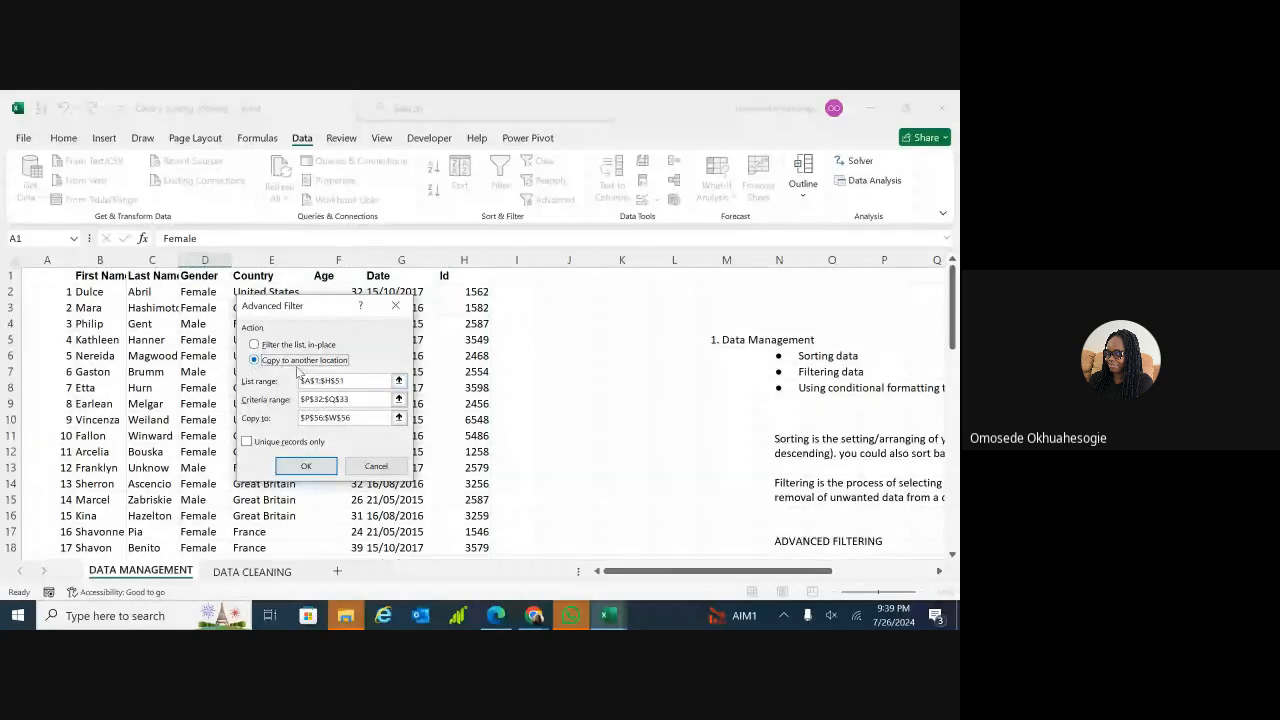
- Replace the advanced filter's criteria range with P32:R34, covering the Gender, Country and Age criteria
left_click(369, 399)
scroll(369, 399, "down", 5)
left_click(398, 399)
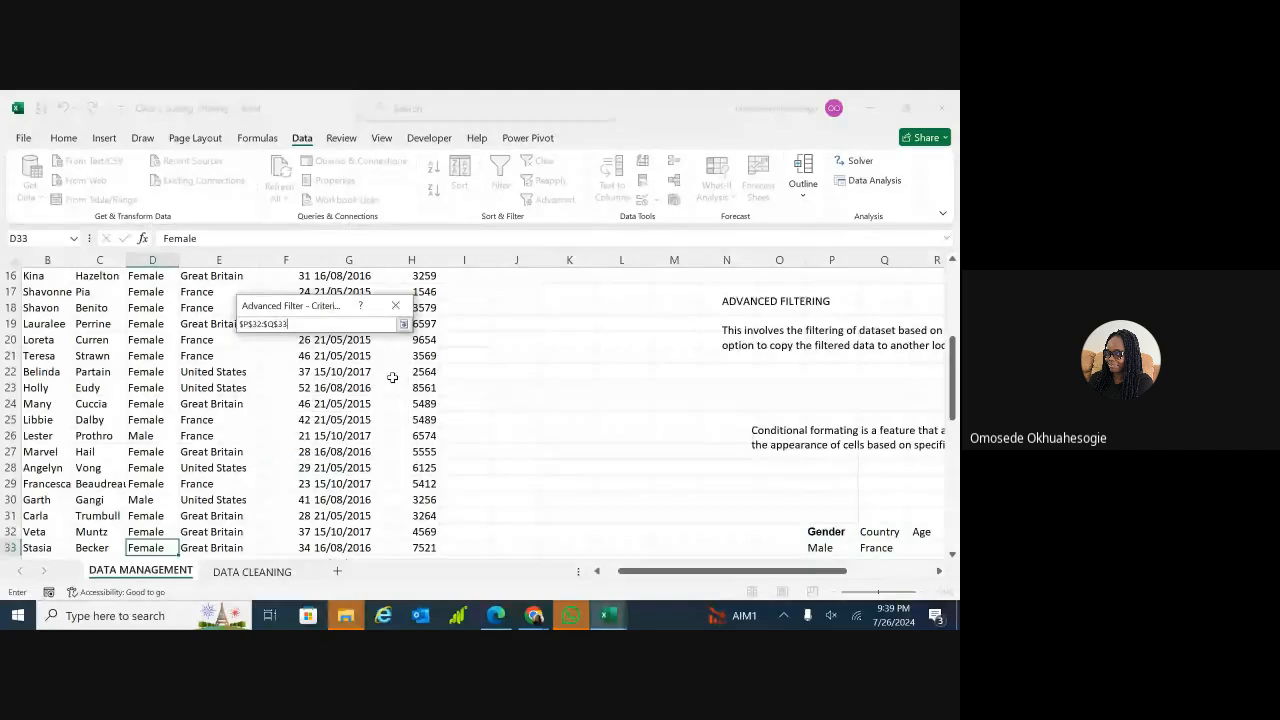
key("BackSpace")
key("BackSpace")
key("BackSpace")
key("BackSpace")
key("BackSpace")
key("BackSpace")
key("BackSpace")
key("BackSpace")
key("BackSpace")
key("BackSpace")
key("BackSpace")
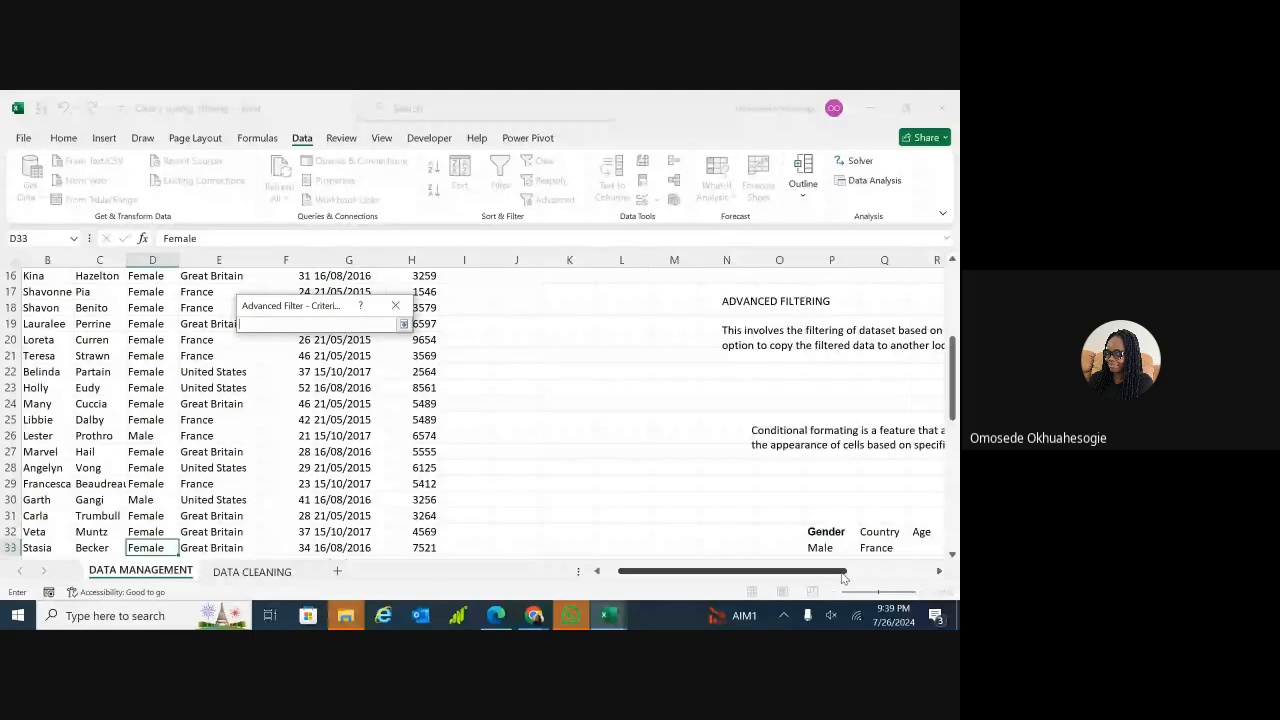
left_click_drag(843, 578, 886, 578)
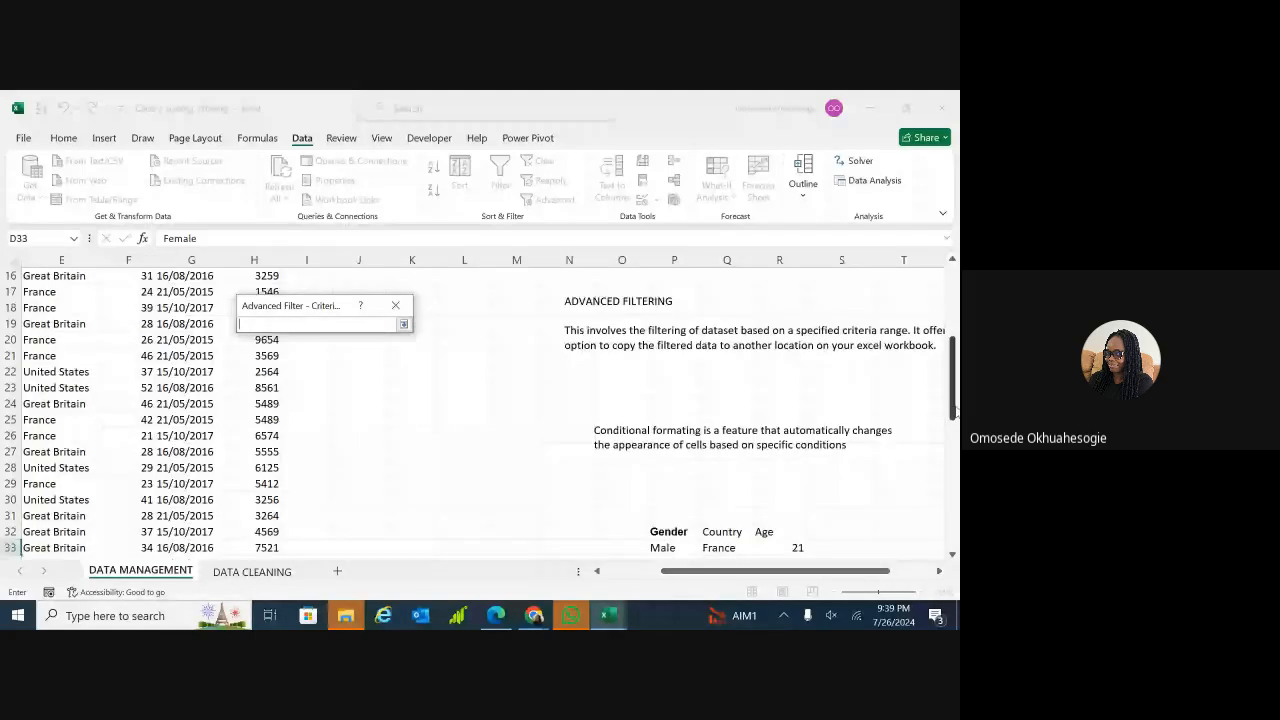
scroll(670, 455, "down", 2)
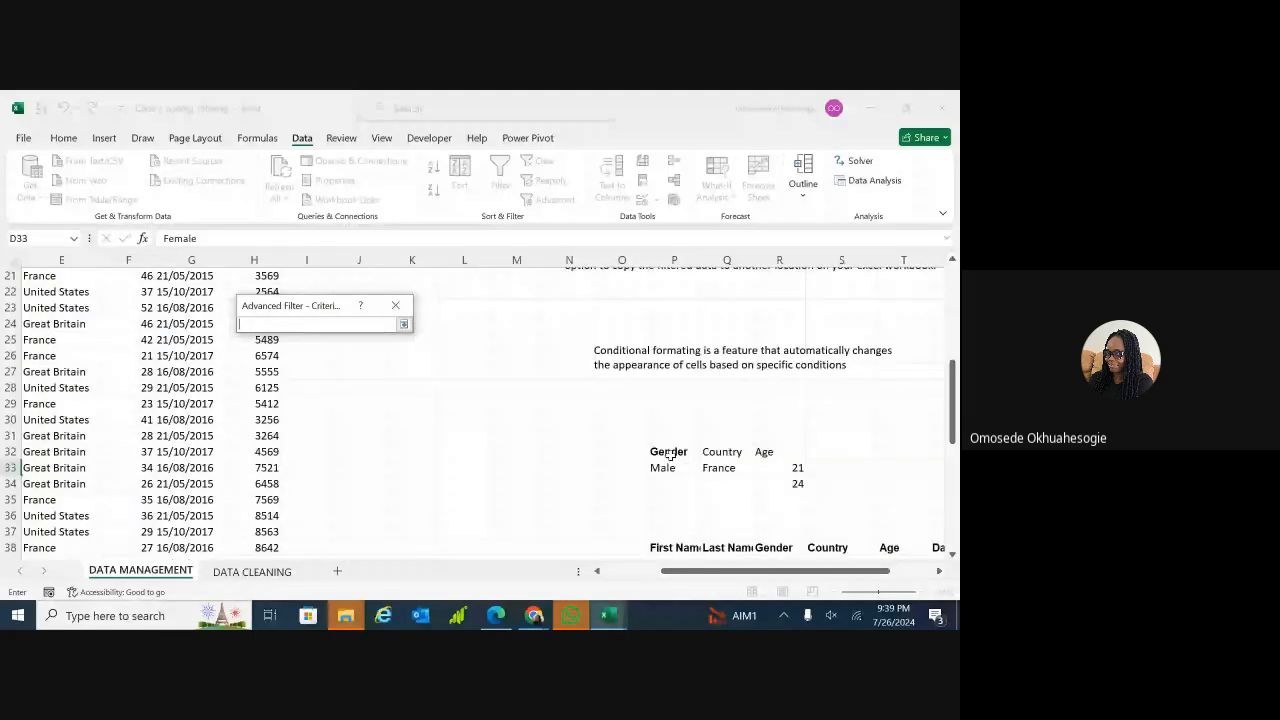
left_click_drag(670, 455, 860, 483)
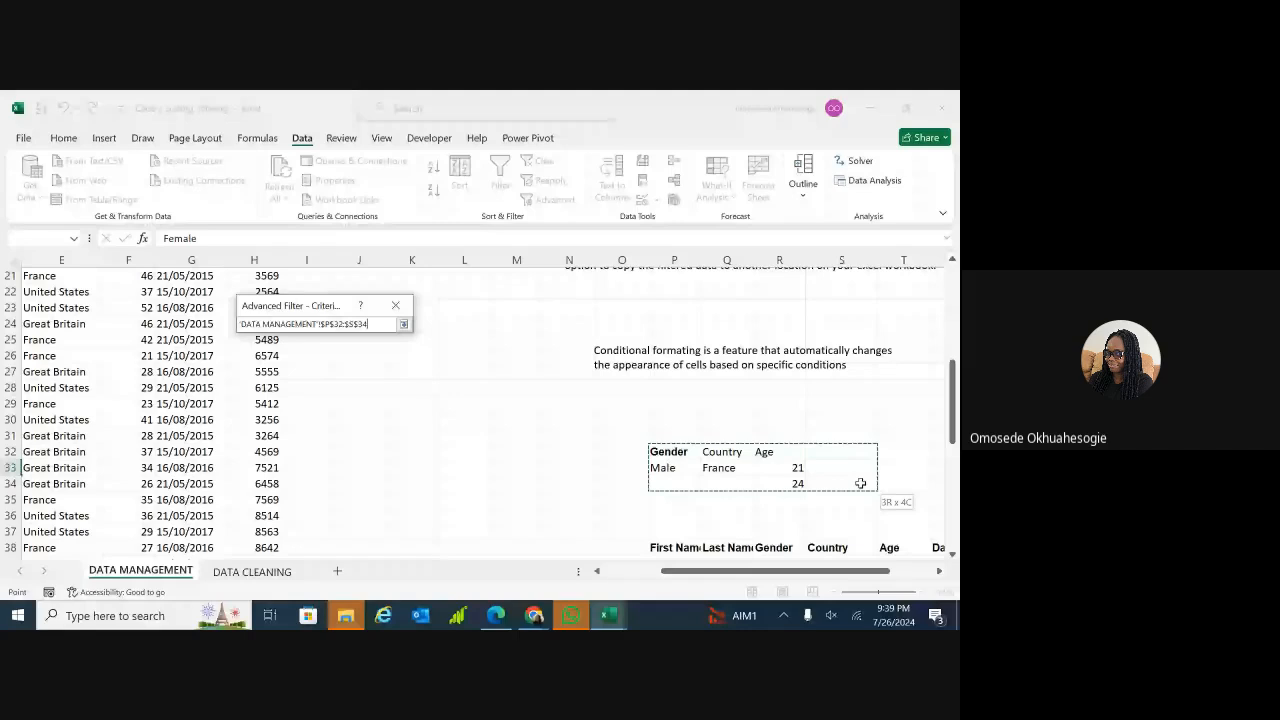
left_click_drag(682, 452, 774, 486)
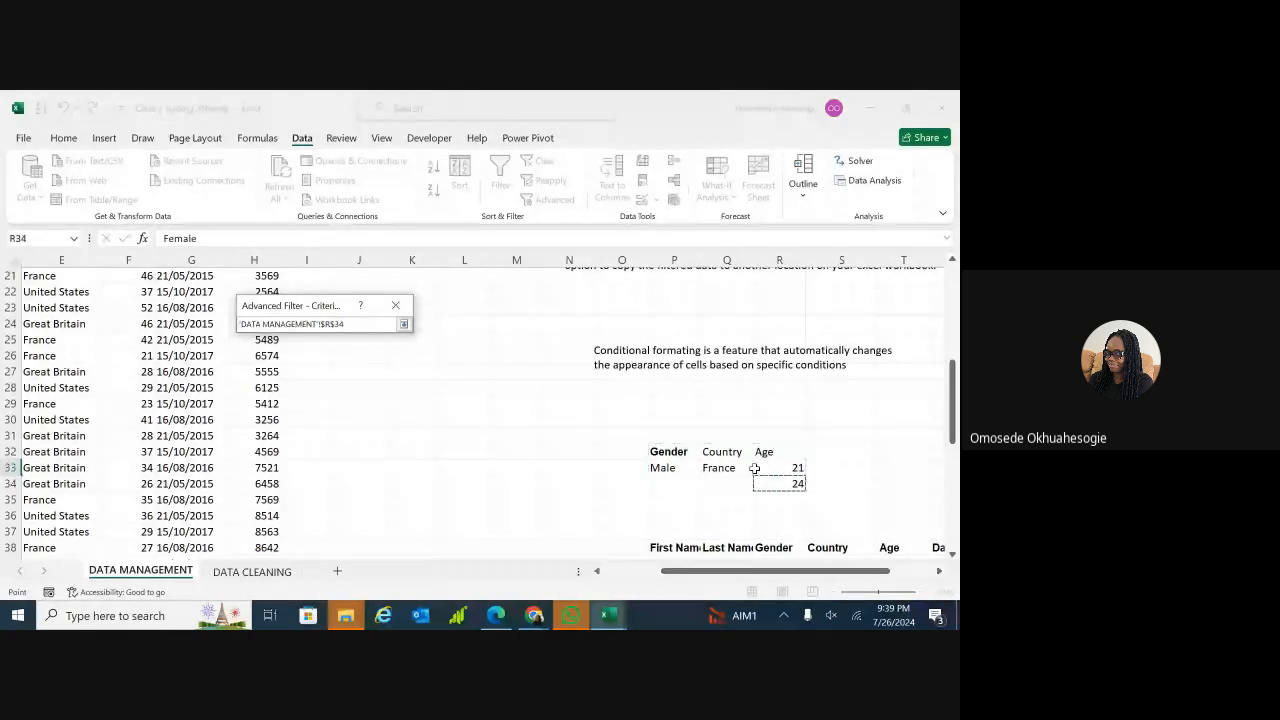
left_click_drag(666, 451, 760, 479)
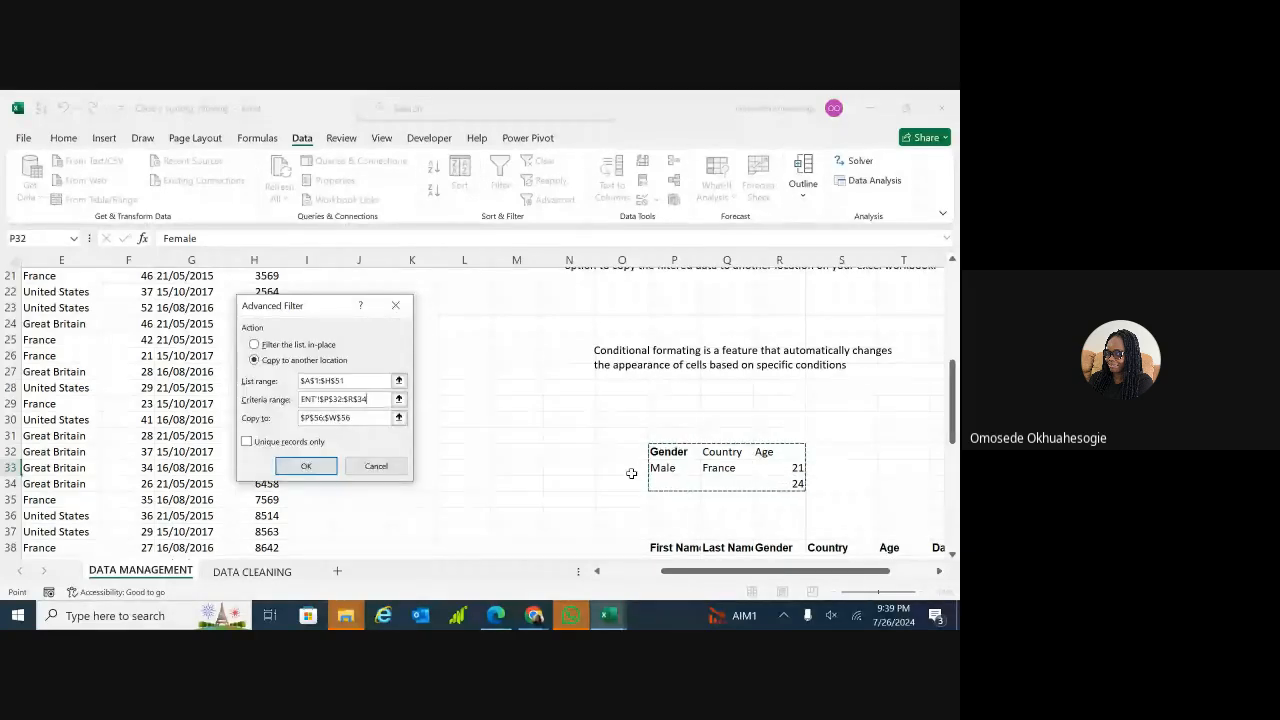
- Replace the copy destination with cell Q65, below the second extract, and run the three-criteria advanced filter
left_click(399, 418)
left_click(365, 325)
key("BackSpace")
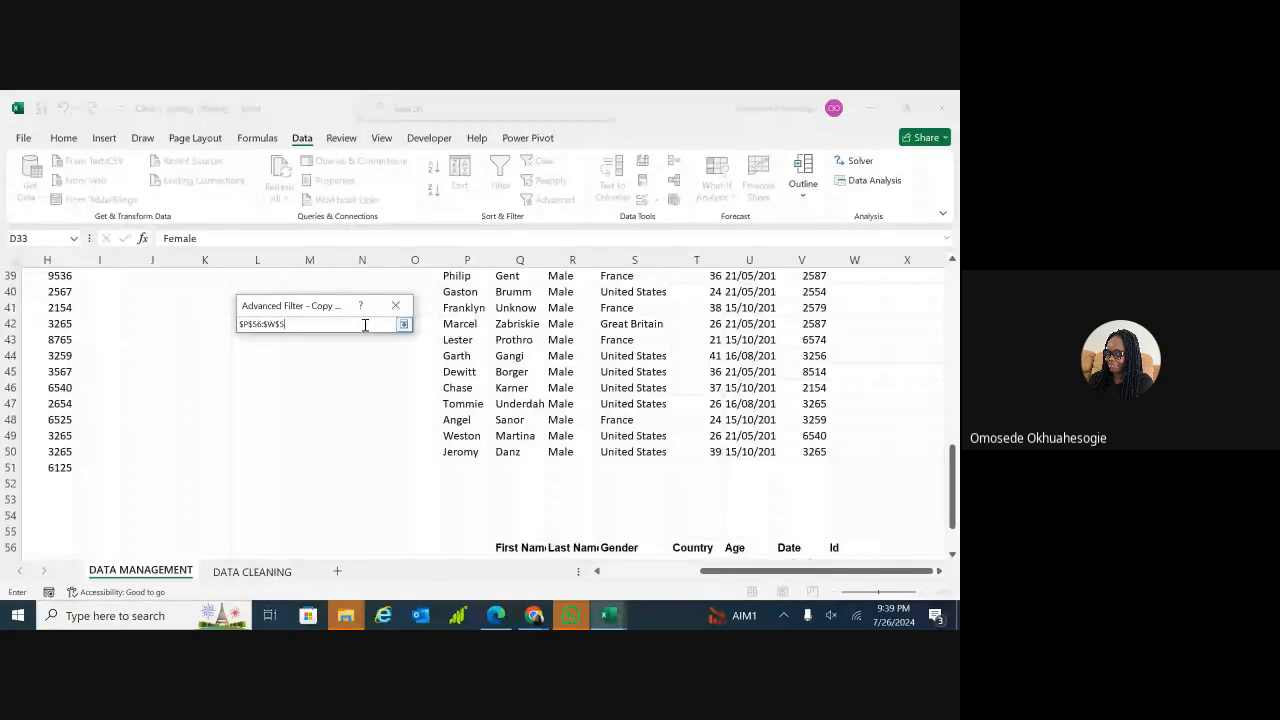
key("BackSpace")
key("BackSpace")
key("BackSpace")
key("BackSpace")
key("BackSpace")
key("BackSpace")
key("BackSpace")
key("BackSpace")
key("BackSpace")
key("BackSpace")
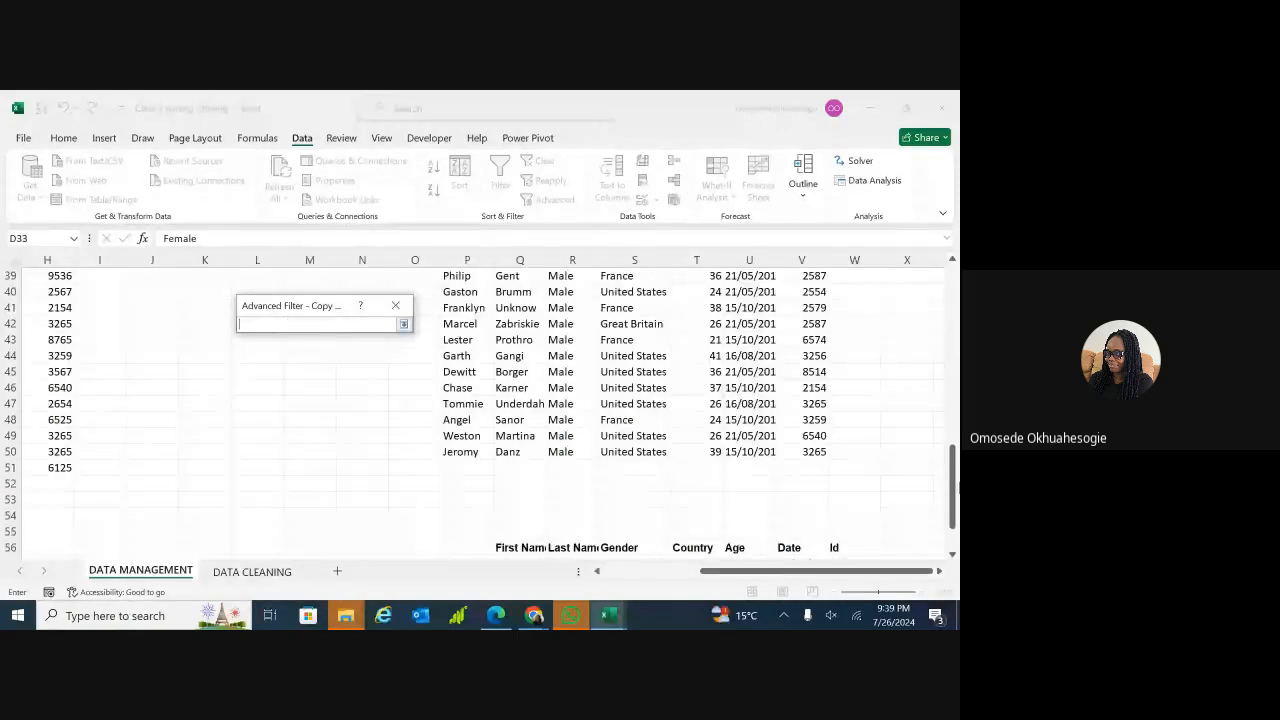
left_click_drag(957, 487, 957, 505)
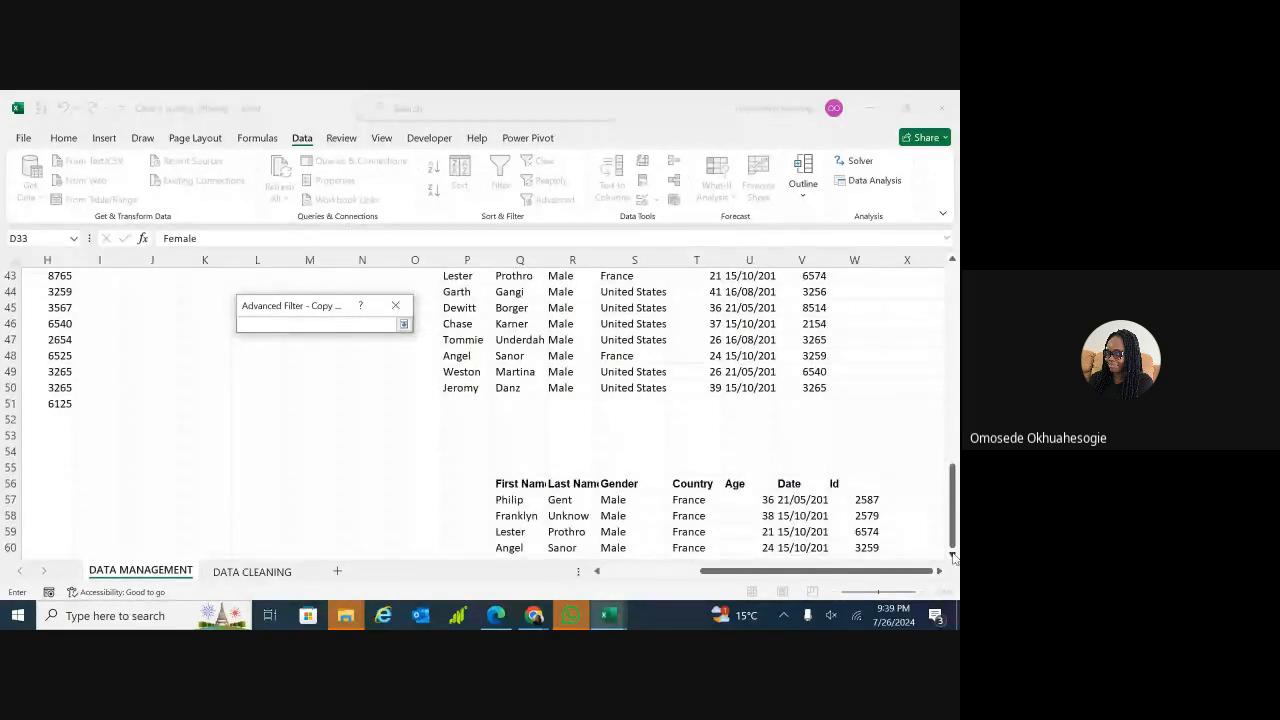
left_click(953, 557)
left_click_drag(953, 557, 953, 557)
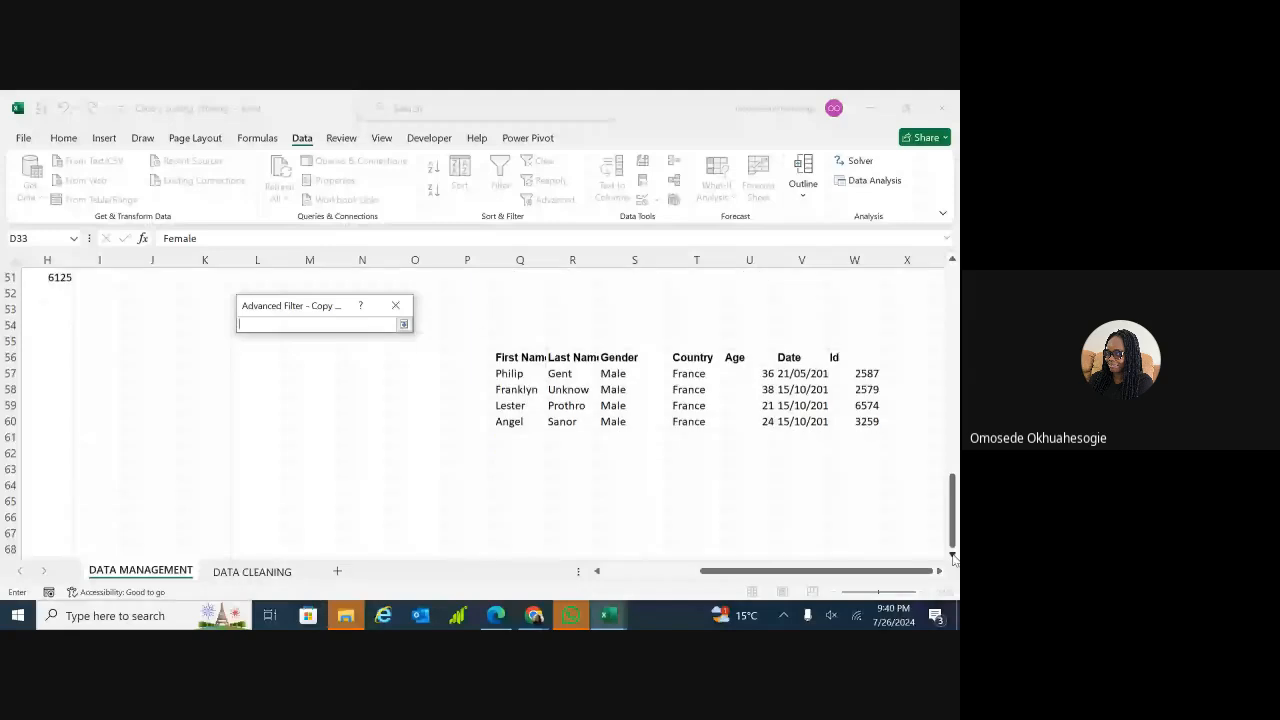
left_click(517, 500)
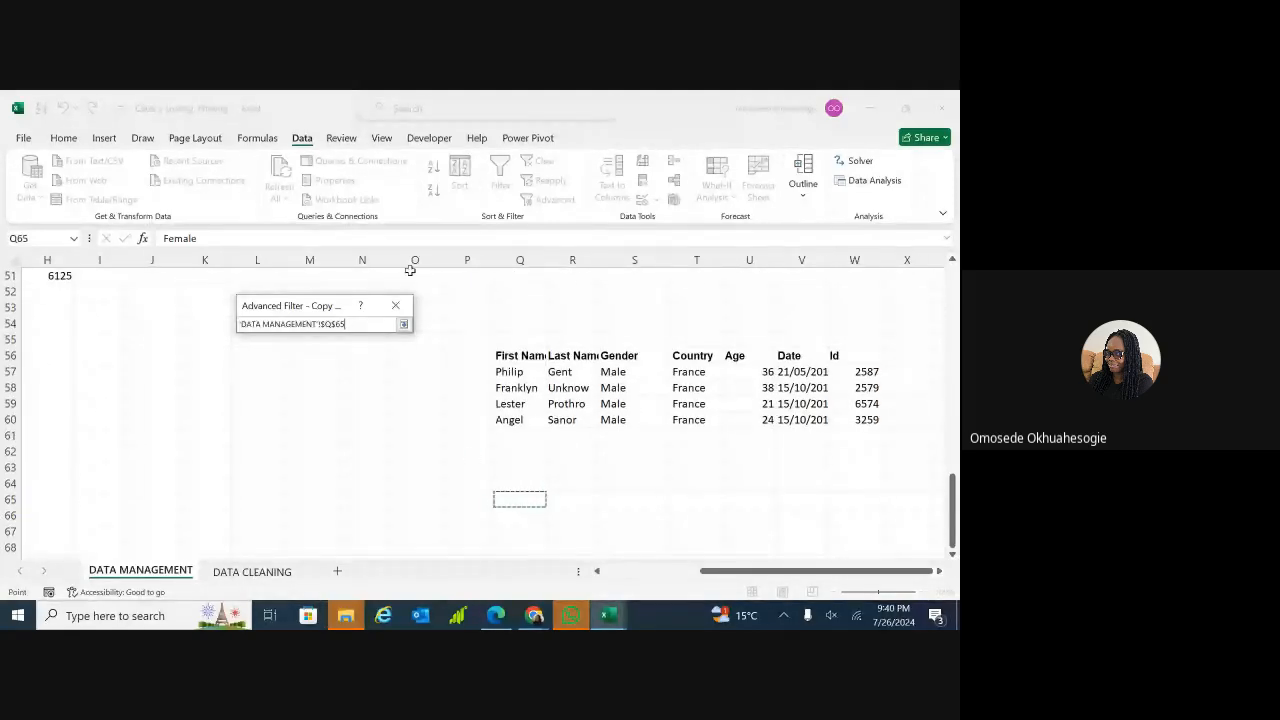
left_click(403, 324)
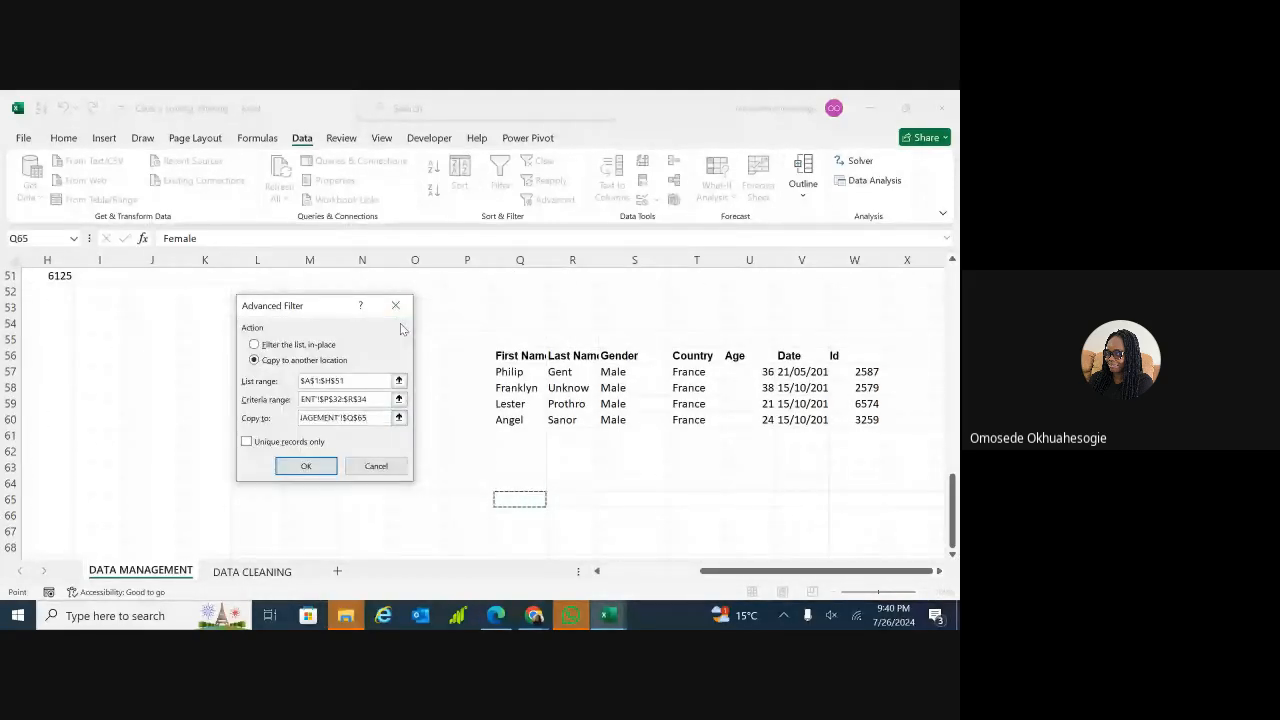
left_click(306, 466)
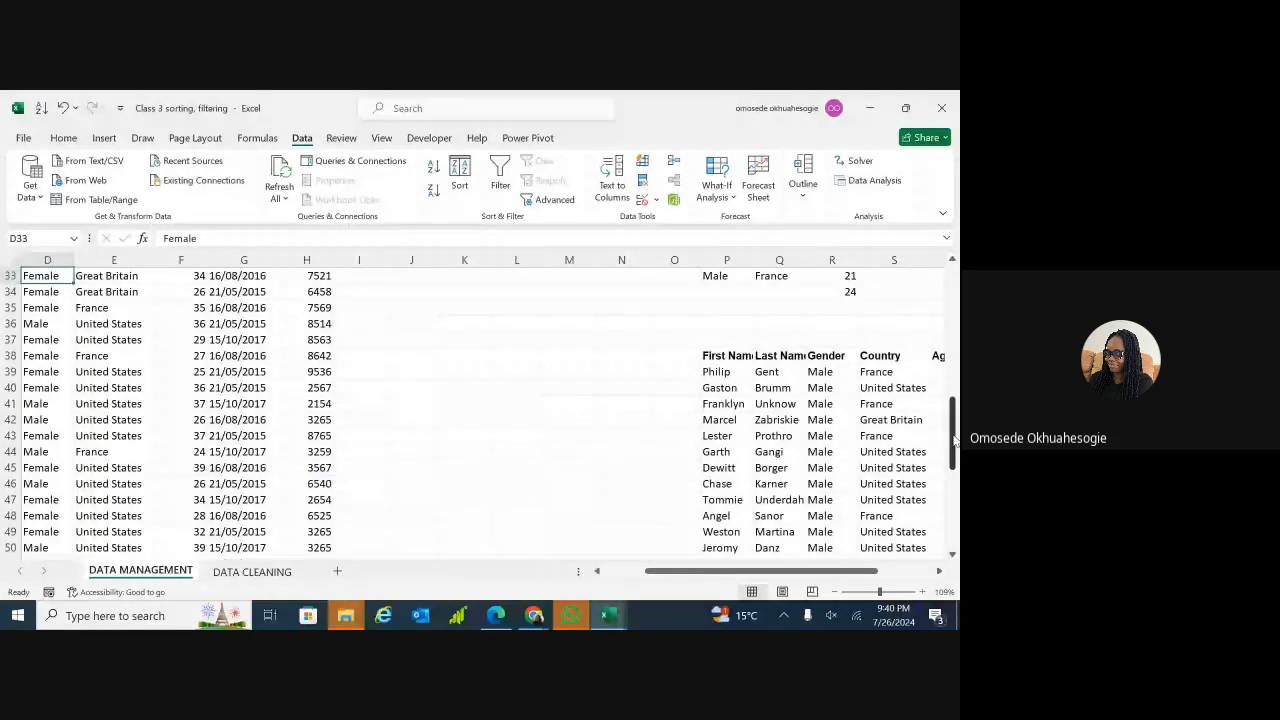
- Review the new extract starting at row 65 and widen column U to fit its Country values
left_click_drag(955, 440, 955, 541)
left_click_drag(866, 570, 907, 568)
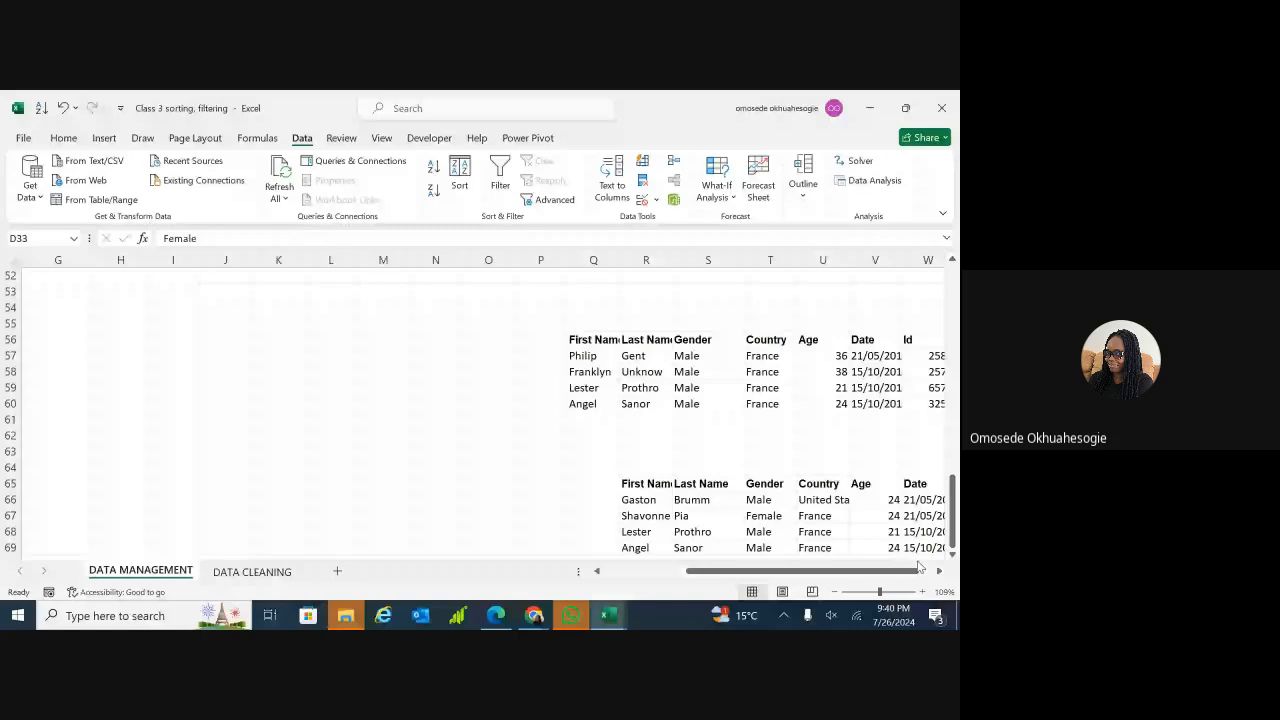
left_click_drag(896, 570, 940, 573)
left_click(940, 572)
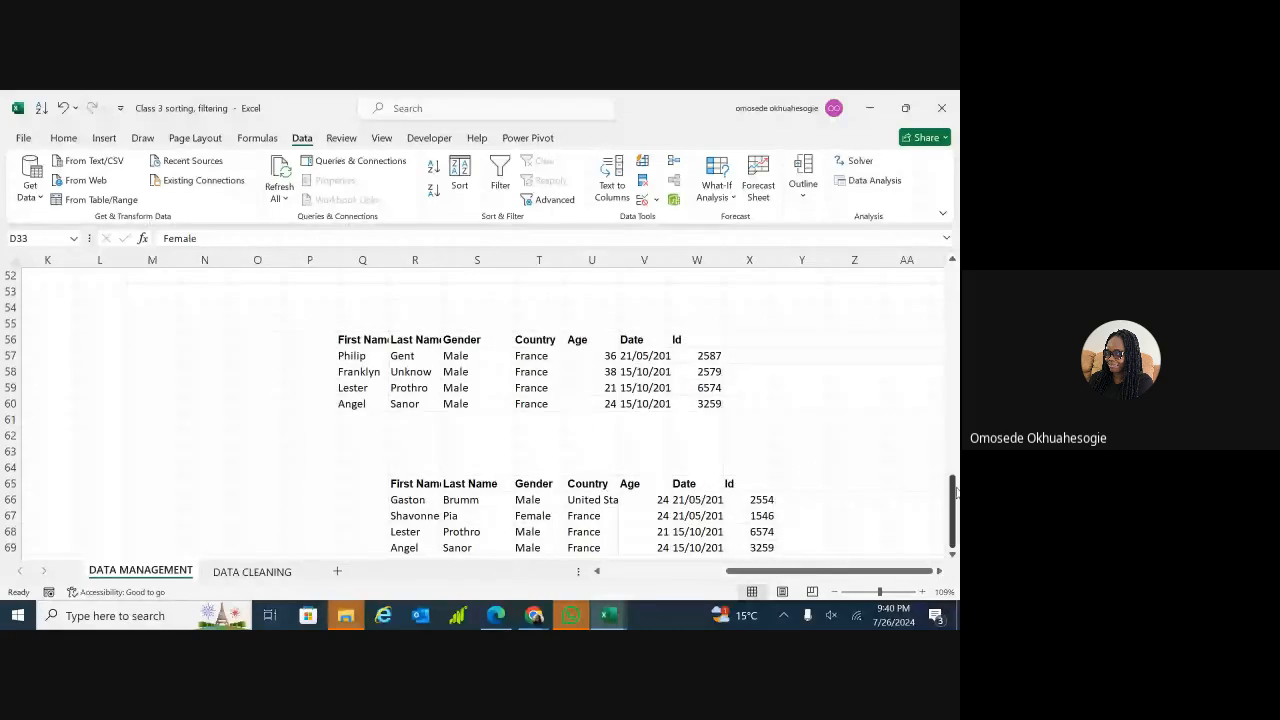
left_click_drag(955, 491, 955, 381)
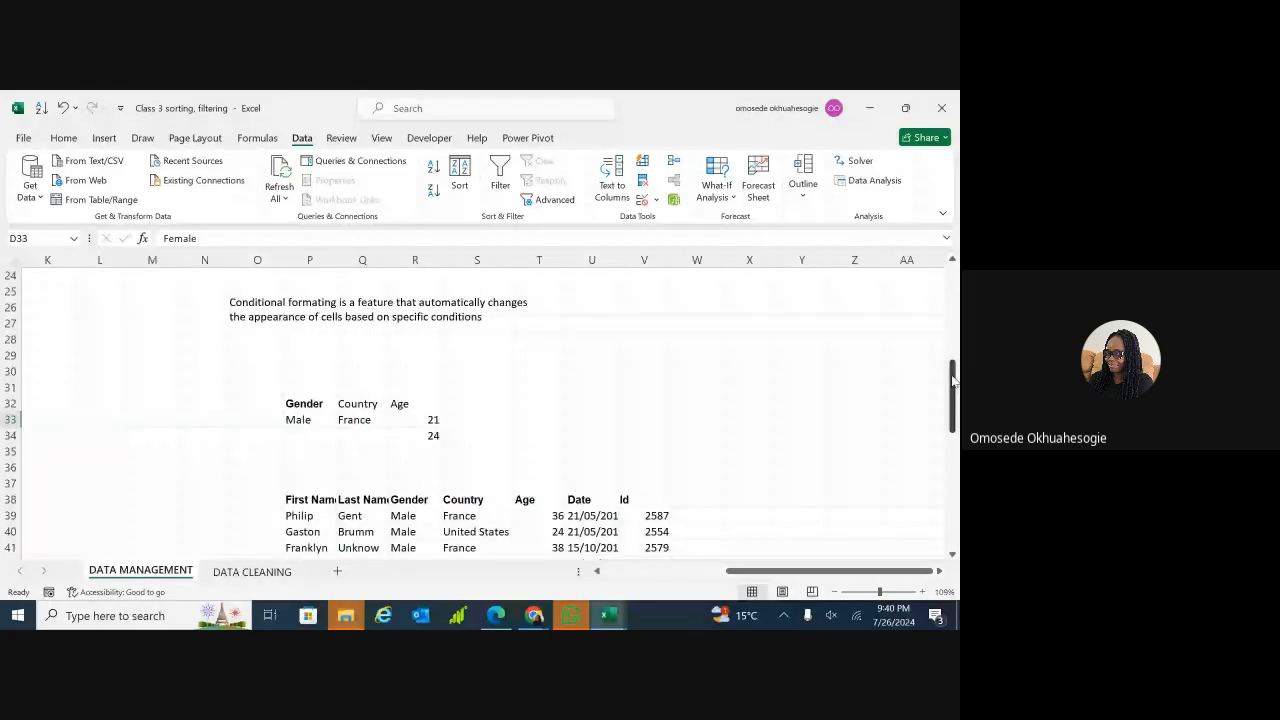
left_click_drag(955, 381, 955, 512)
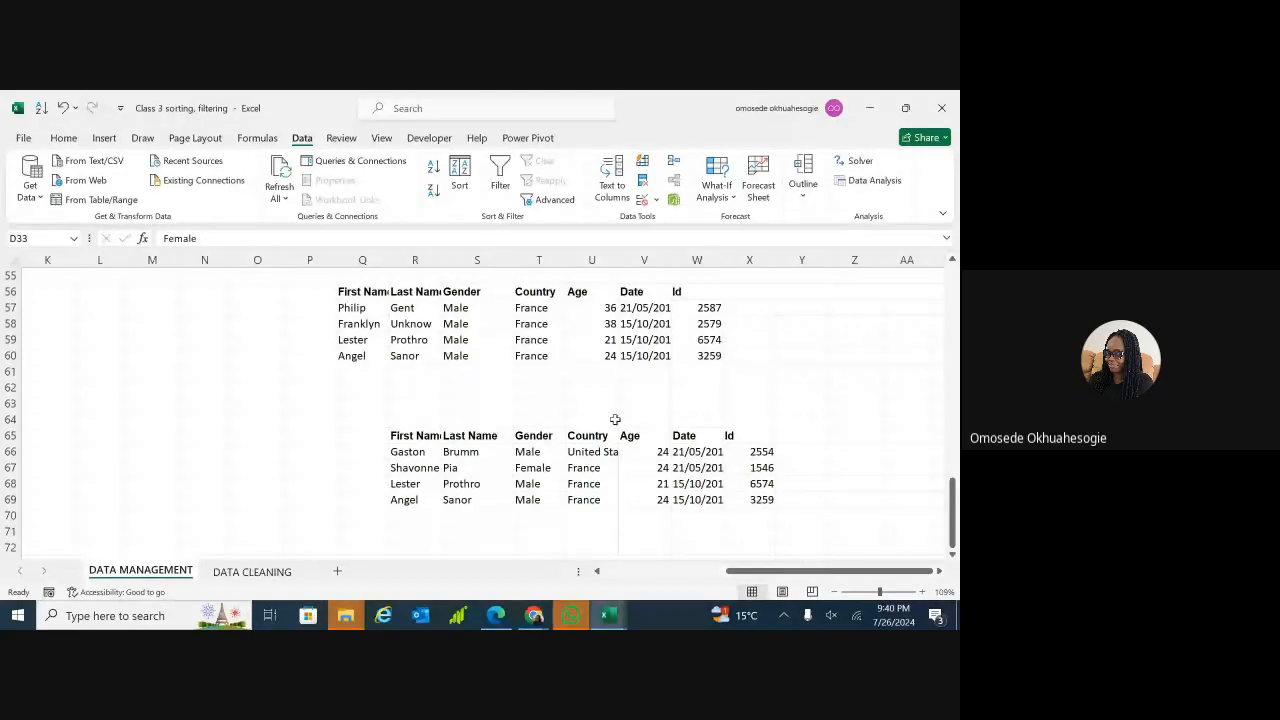
left_click_drag(619, 260, 647, 260)
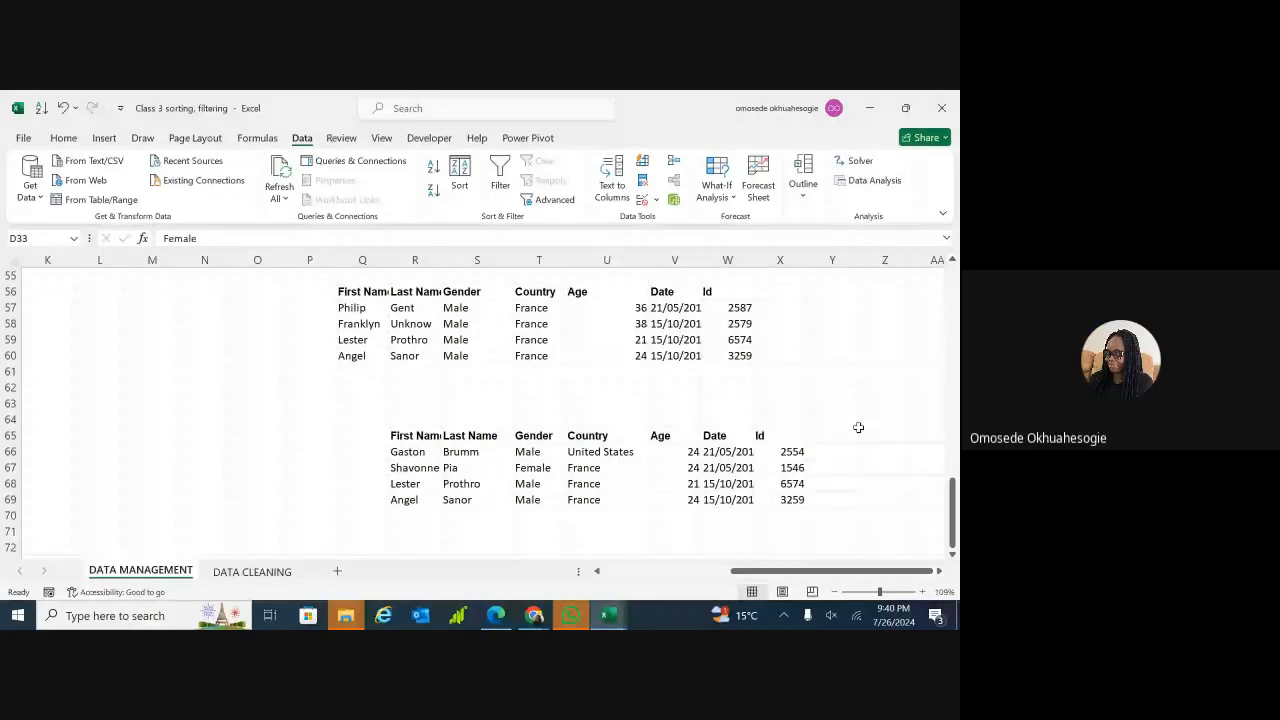
- Compare the extracted records at row 65 with the Gender, Country and Age criteria at row 32
left_click_drag(953, 503, 957, 399)
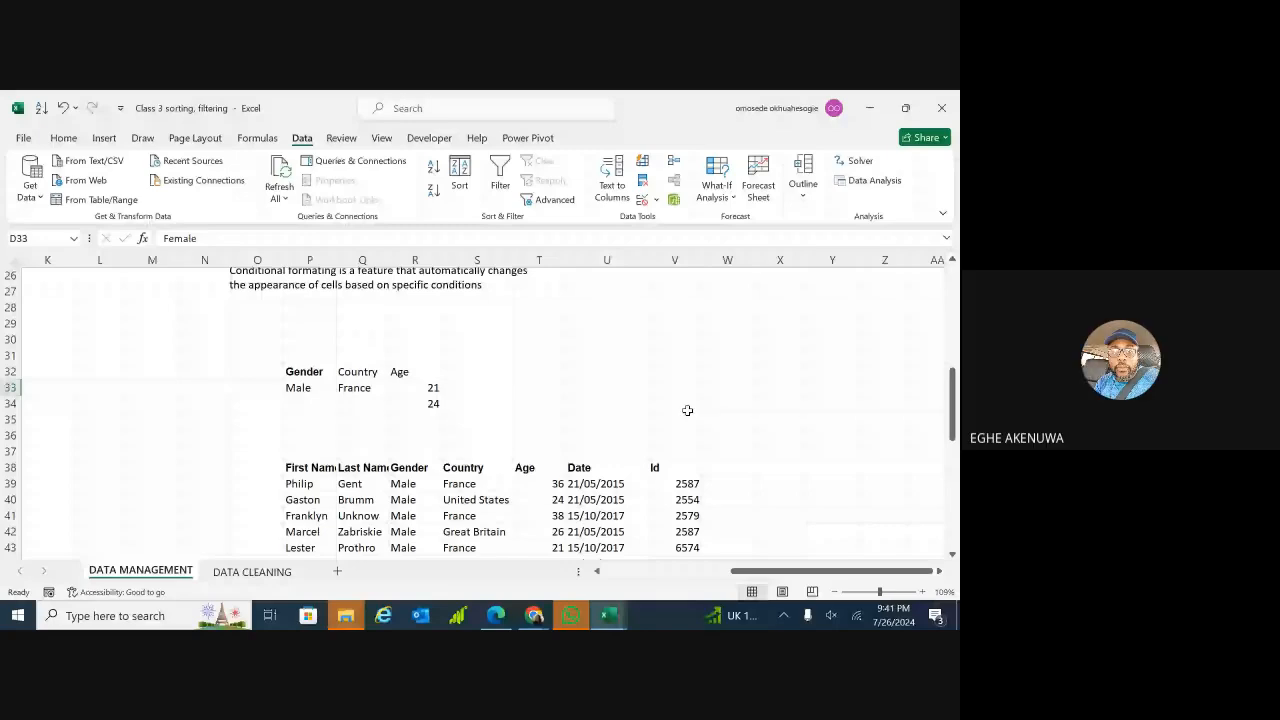
left_click_drag(955, 425, 950, 540)
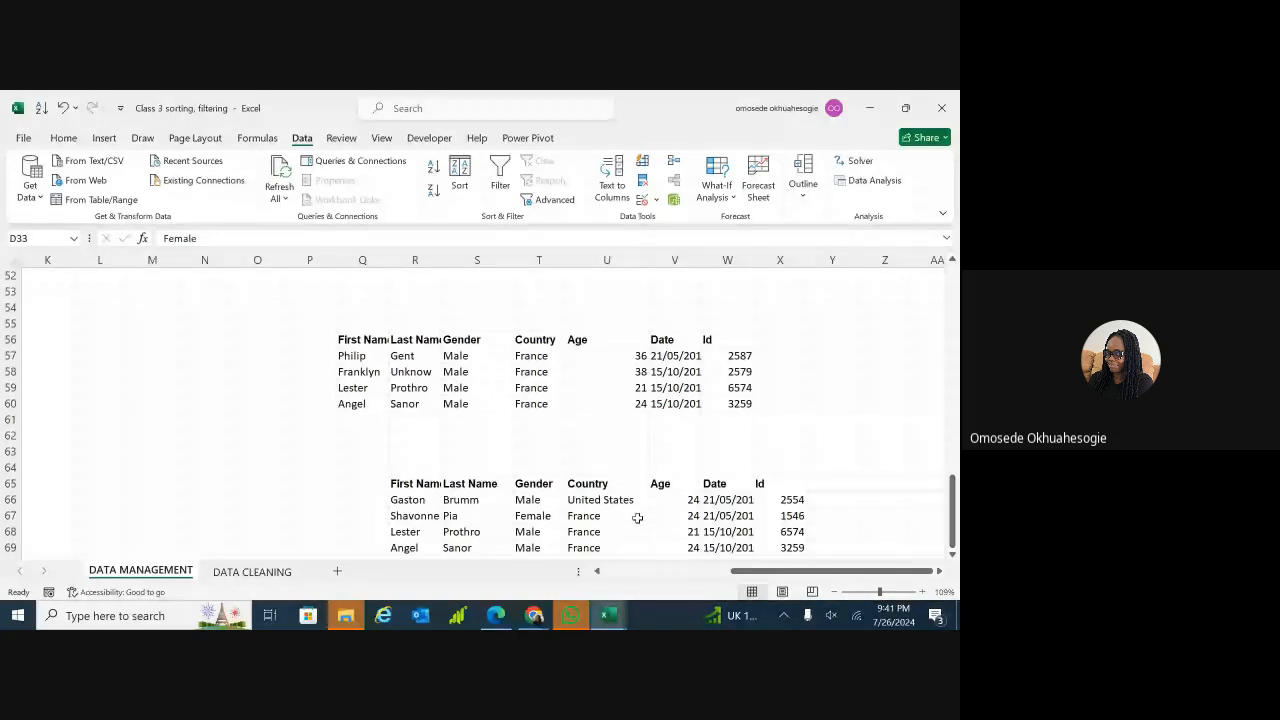
scroll(953, 557, "down", 1)
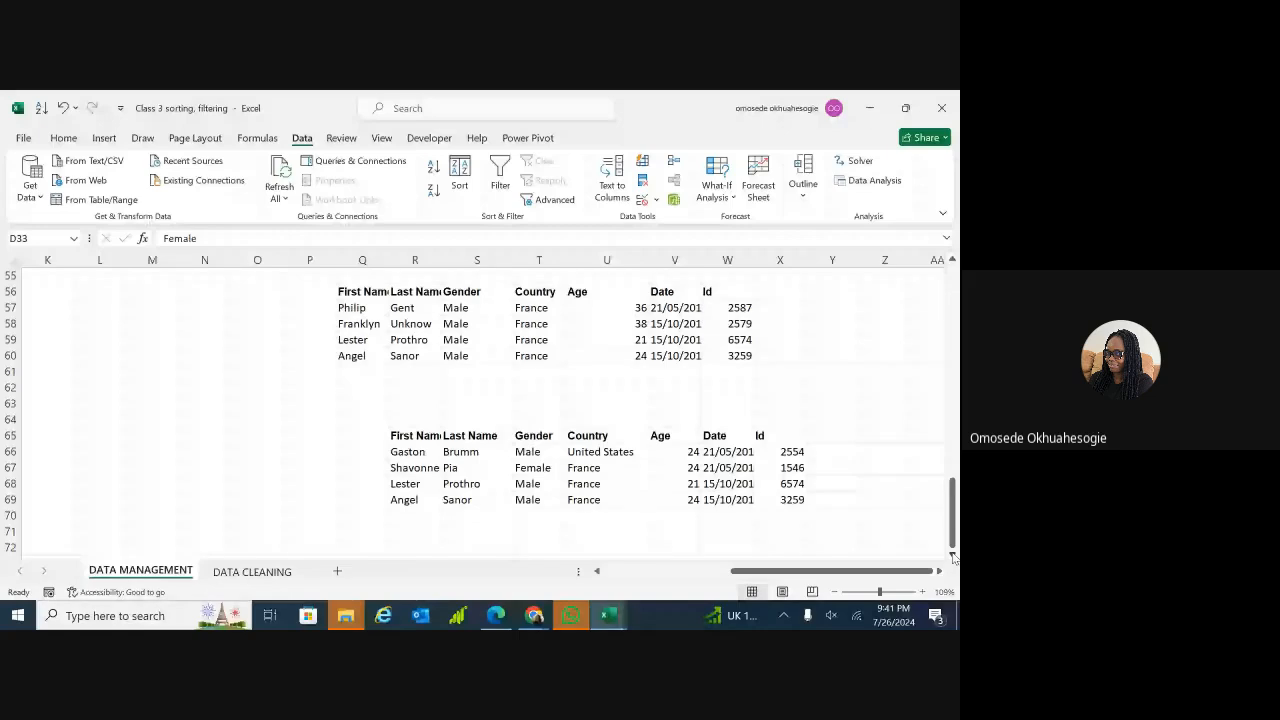
left_click_drag(954, 517, 955, 427)
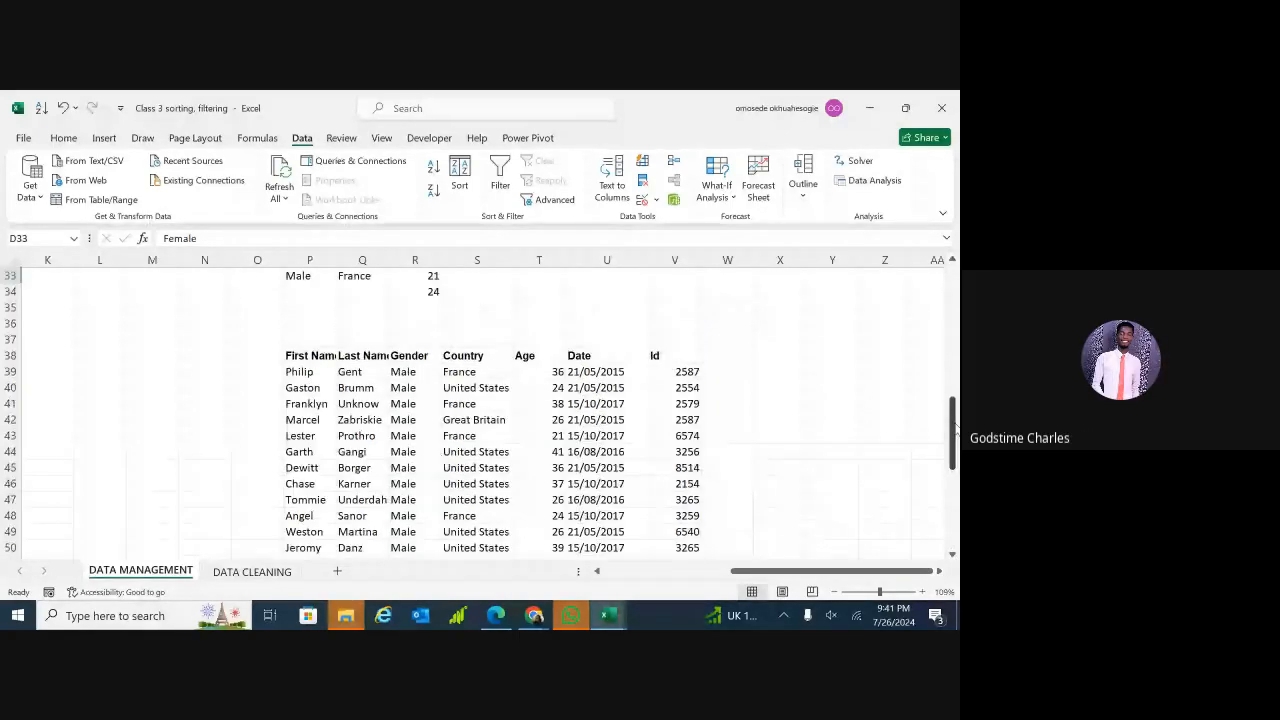
scroll(453, 431, "up", 2)
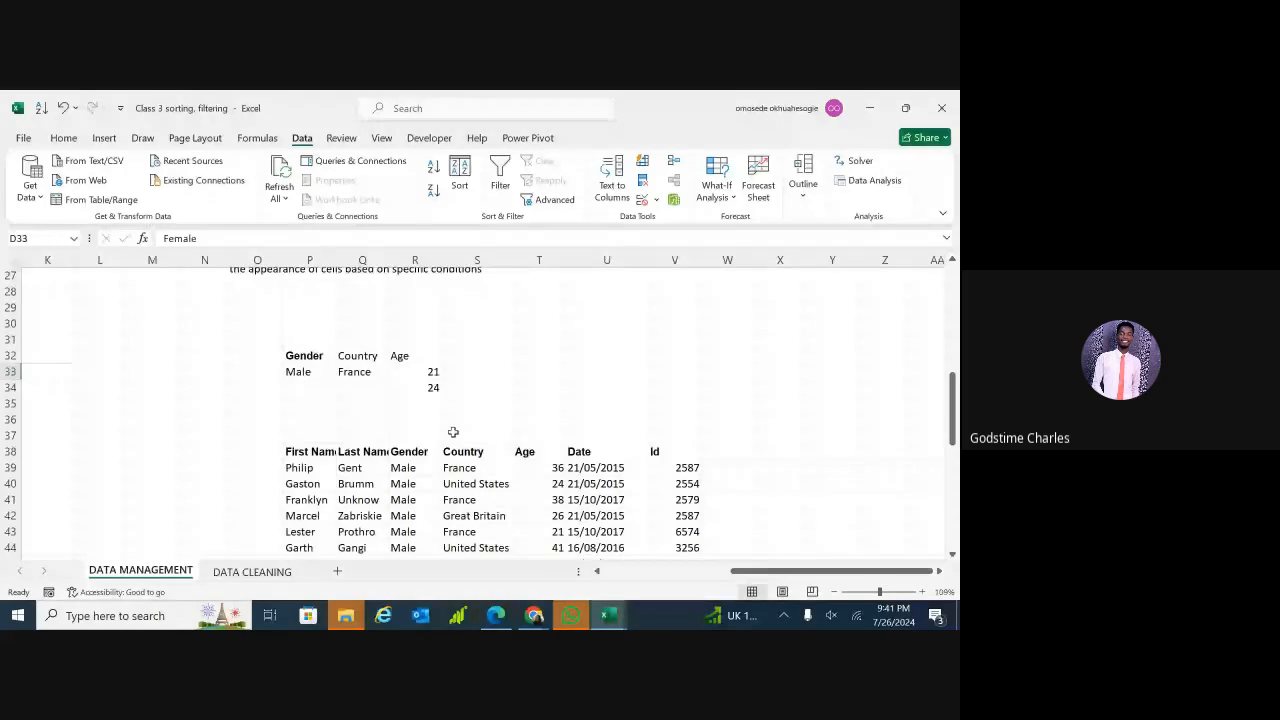
- Enter France in cell Q34 as the Country criterion for the second criteria row
double_click(374, 388)
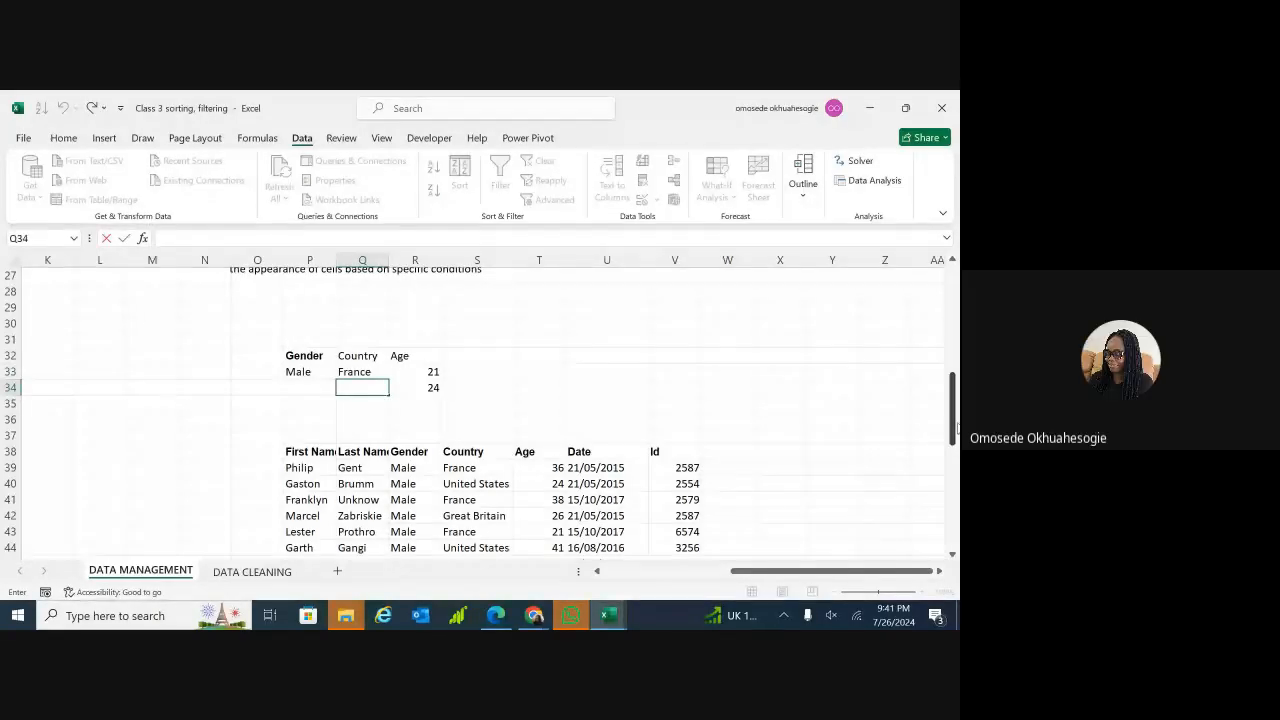
mouse_move(955, 424)
left_mouse_down()
mouse_move(955, 447)
mouse_move(955, 425)
left_mouse_up()
left_click_drag(318, 354, 409, 388)
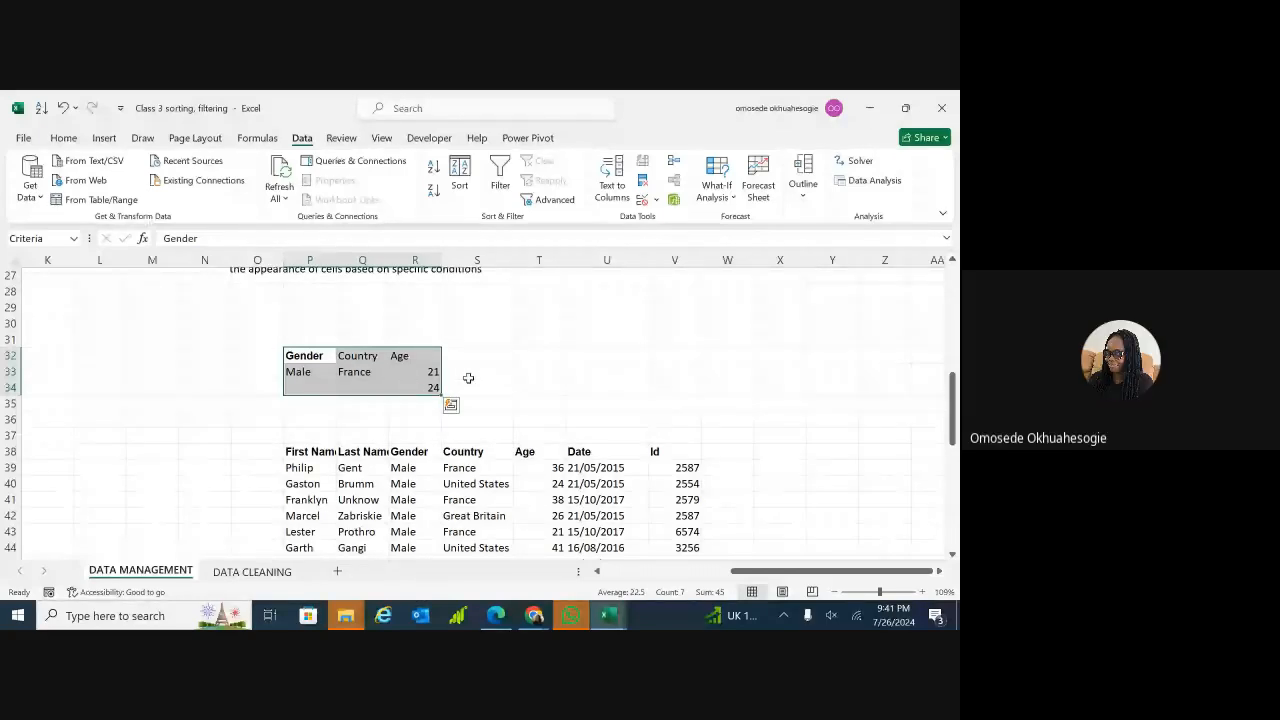
left_click(380, 387)
double_click(381, 388)
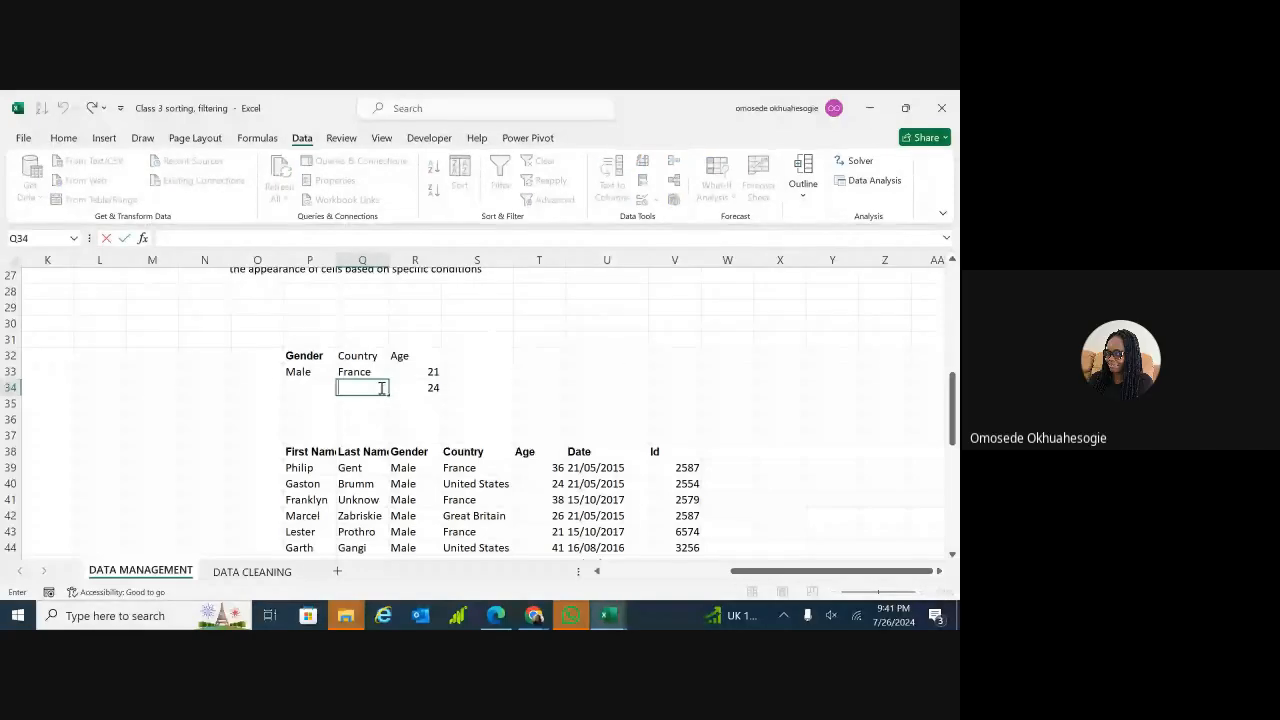
type("F")
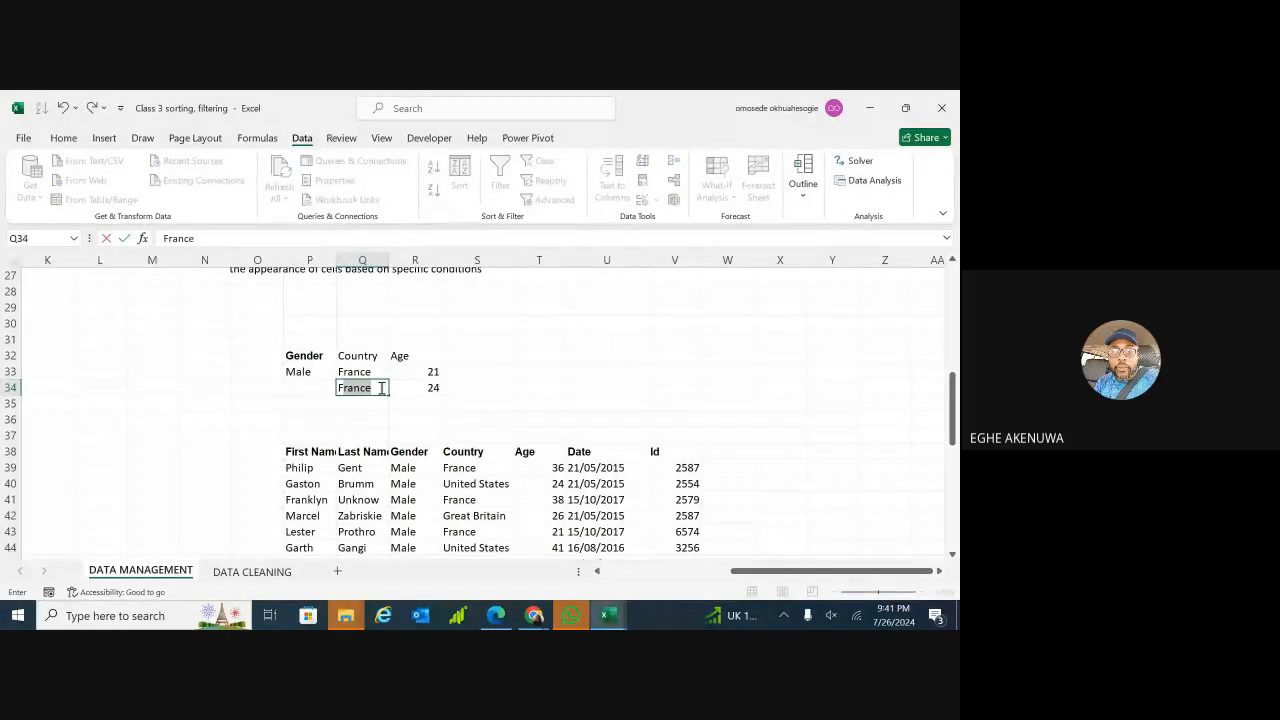
type("rance")
- Enter Male in cell P34 as the Gender criterion for the second criteria row
double_click(319, 386)
type("Male")
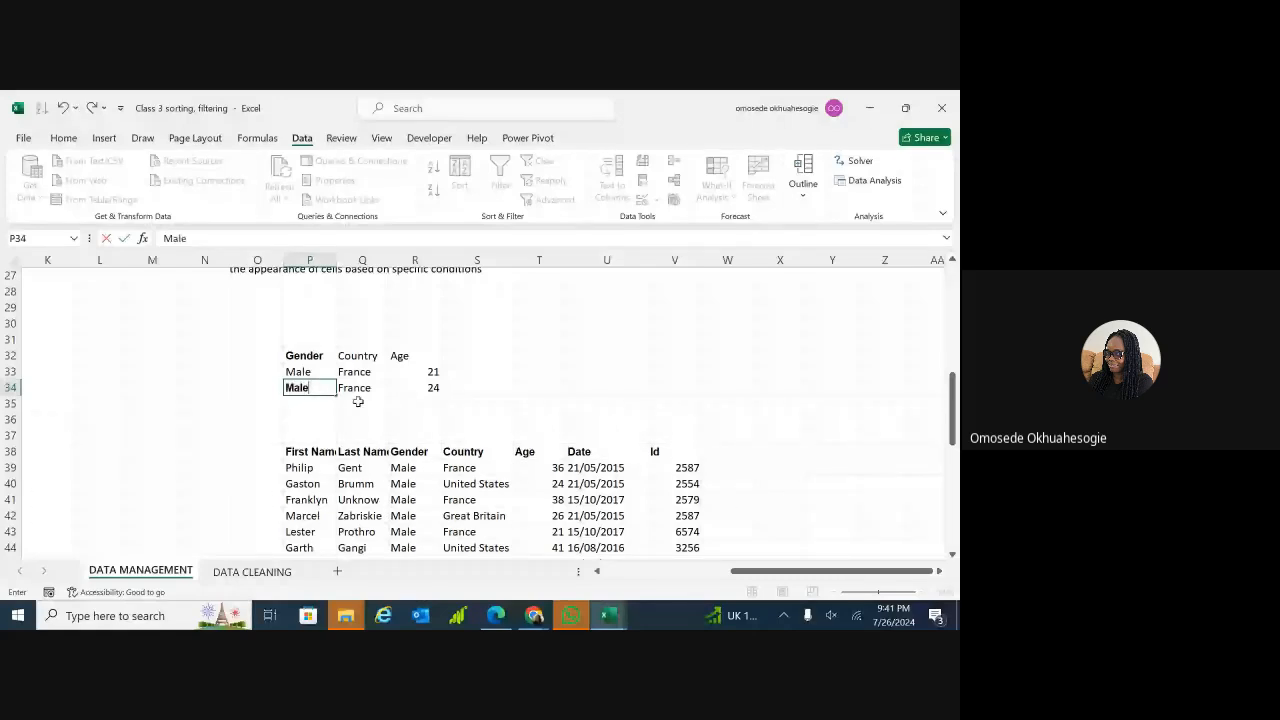
key("BackSpace")
type("Male")
key("BackSpace")
key("BackSpace")
key("BackSpace")
key("BackSpace")
type("Ma")
left_click(433, 404)
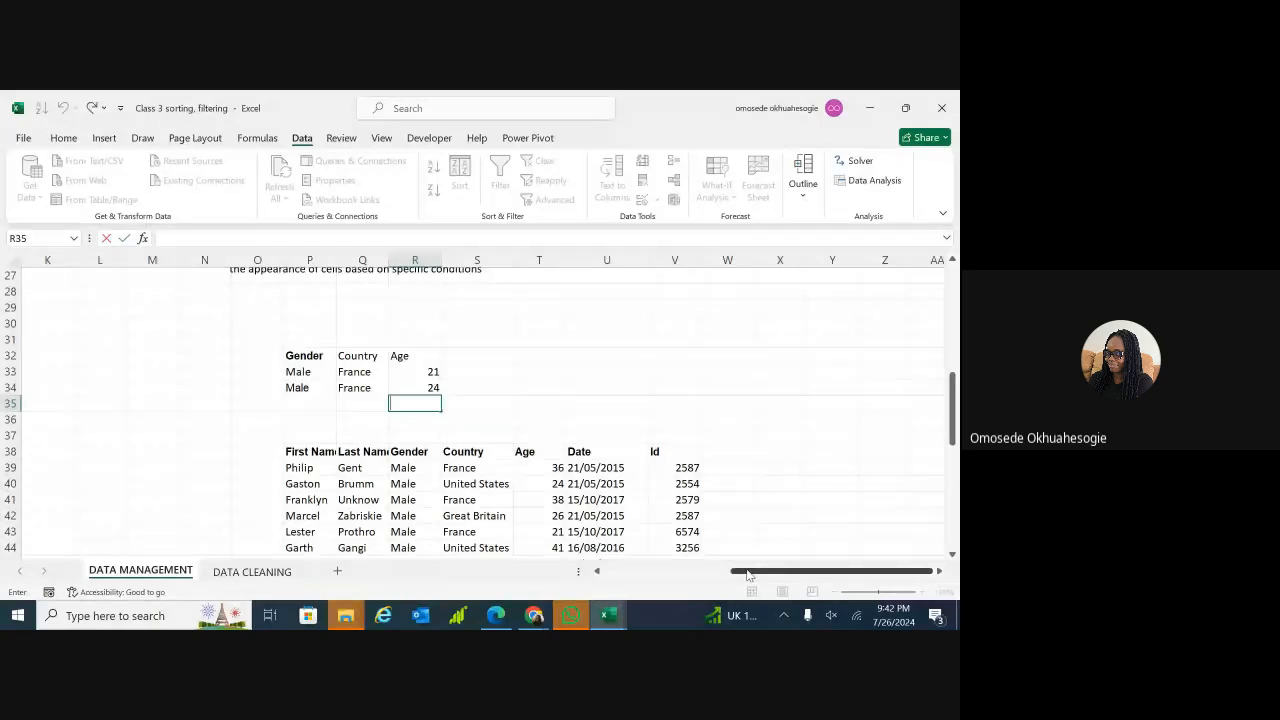
- Start an advanced filter on the source records in A1:H51, set to copy to another location
left_click_drag(748, 574, 636, 576)
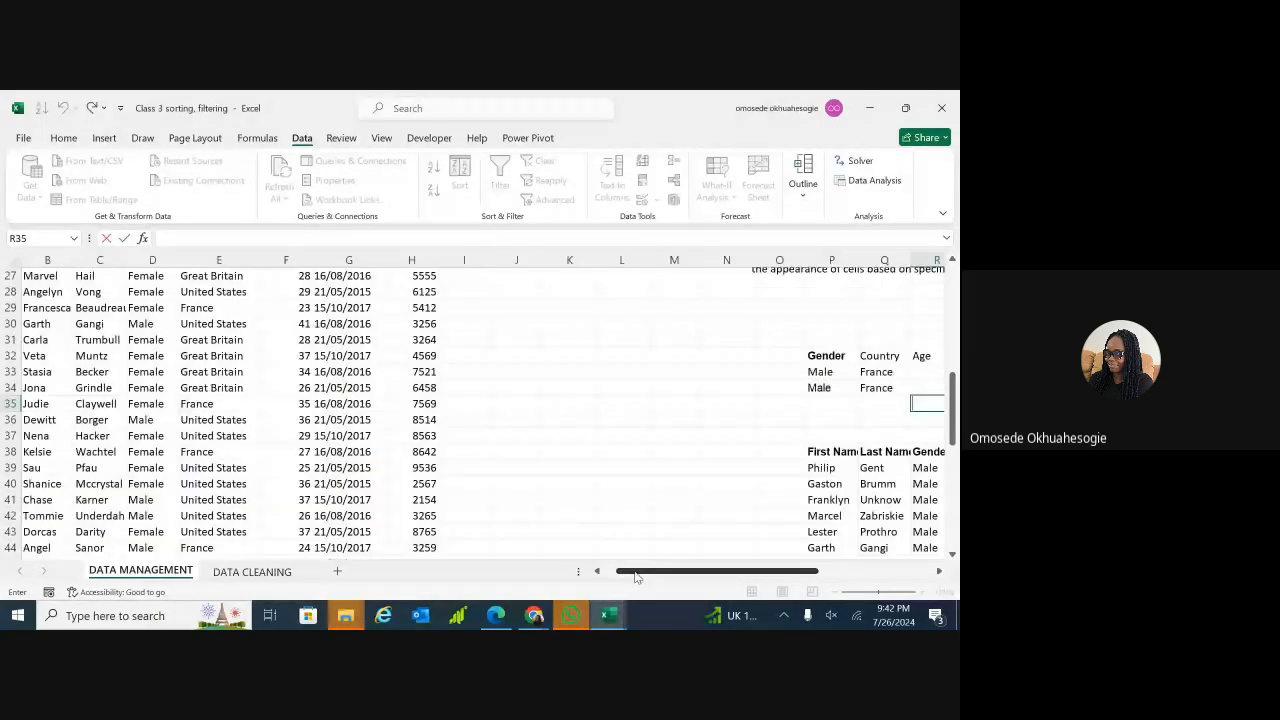
left_click(150, 356)
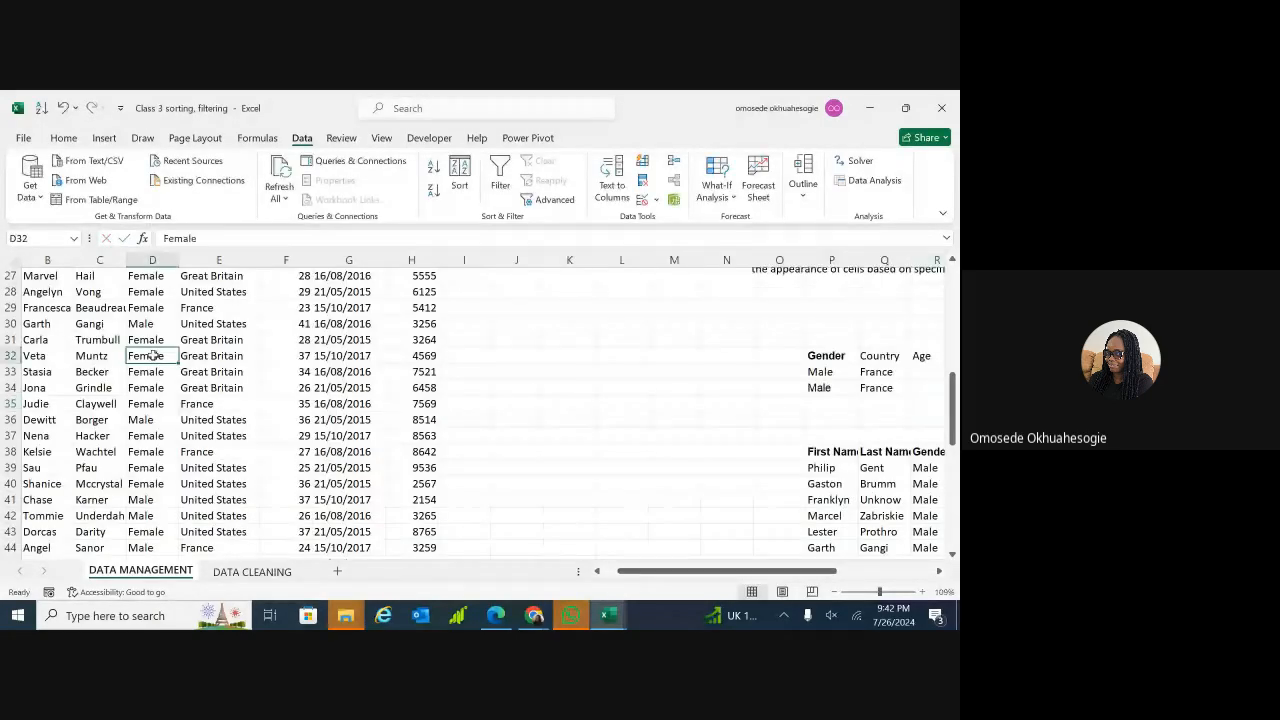
left_click(548, 203)
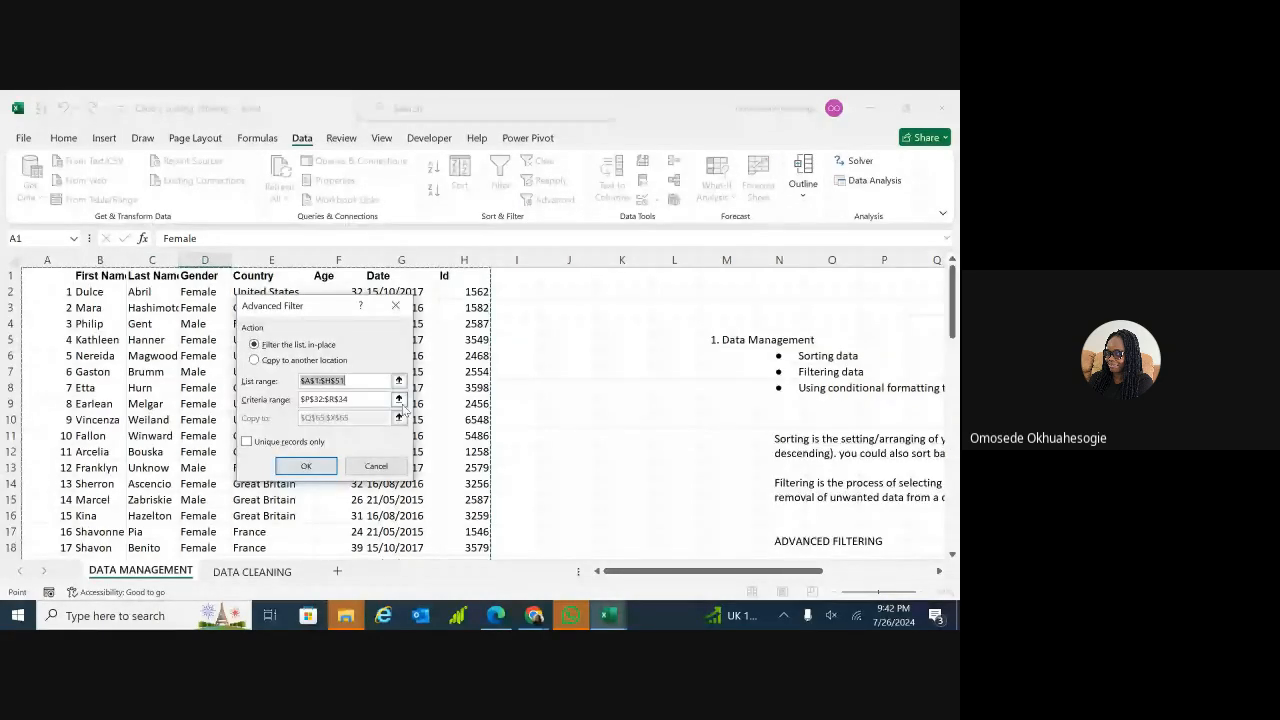
left_click(254, 361)
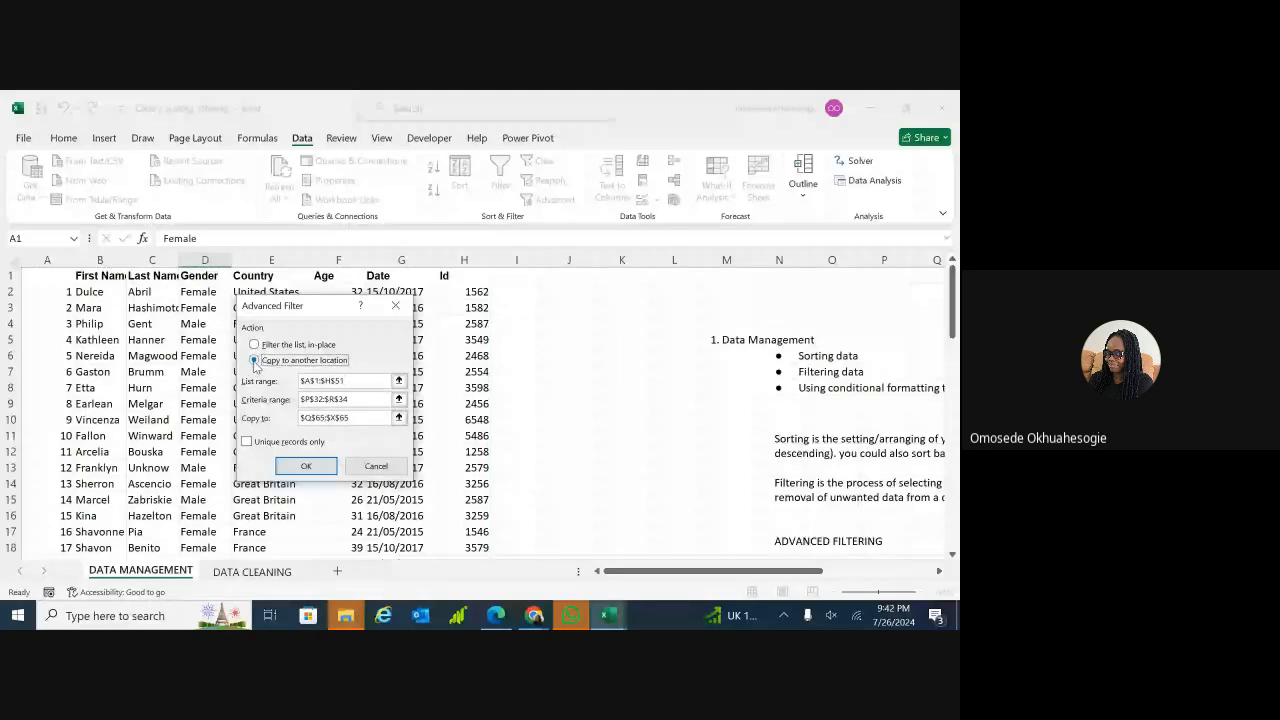
- Clear the advanced filter's criteria range and reselect P32:R34 with the completed Gender, Country and Age criteria
left_click(360, 400)
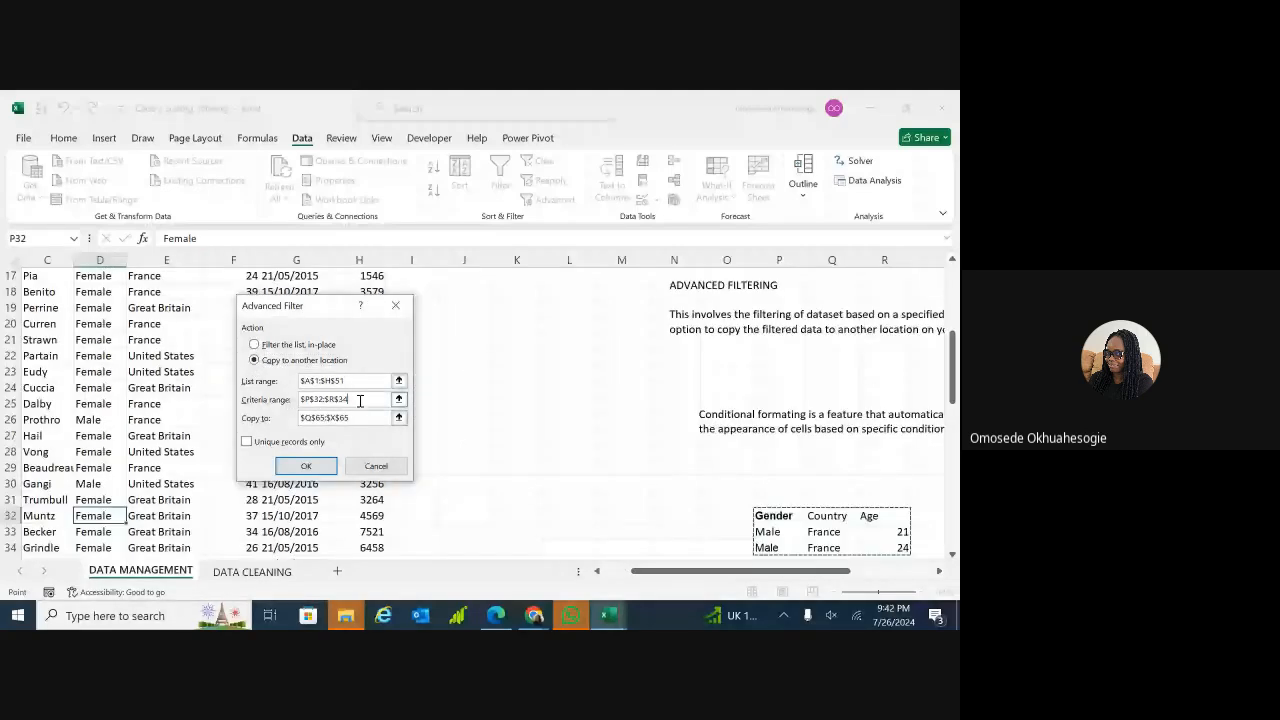
key("BackSpace")
key("BackSpace")
key("BackSpace")
key("BackSpace")
key("BackSpace")
key("BackSpace")
key("BackSpace")
key("BackSpace")
key("BackSpace")
key("BackSpace")
key("BackSpace")
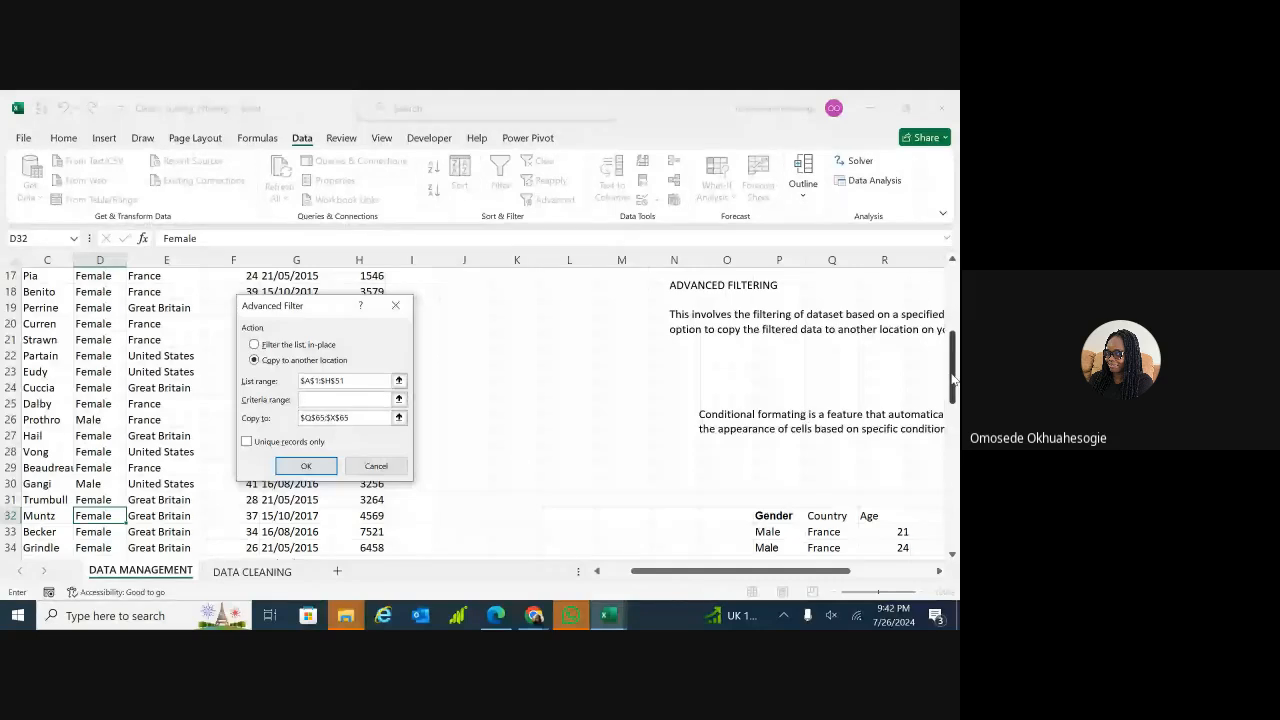
left_click_drag(952, 376, 952, 381)
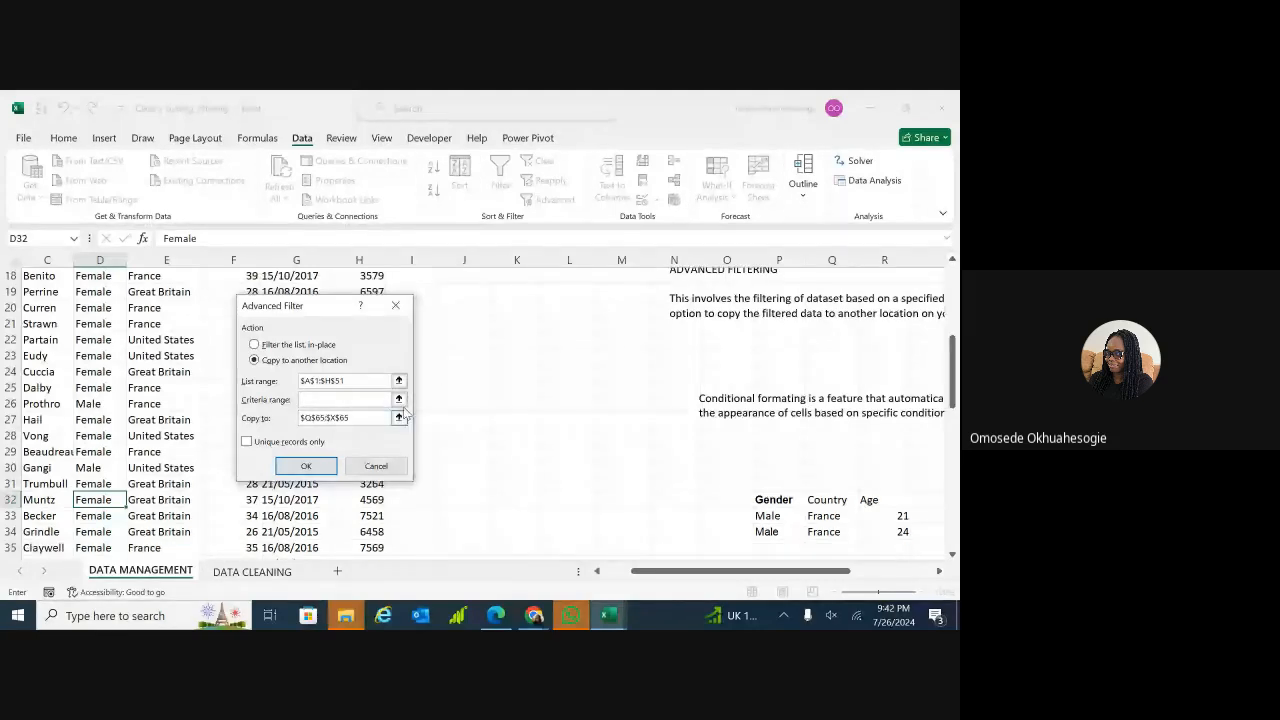
left_click(398, 399)
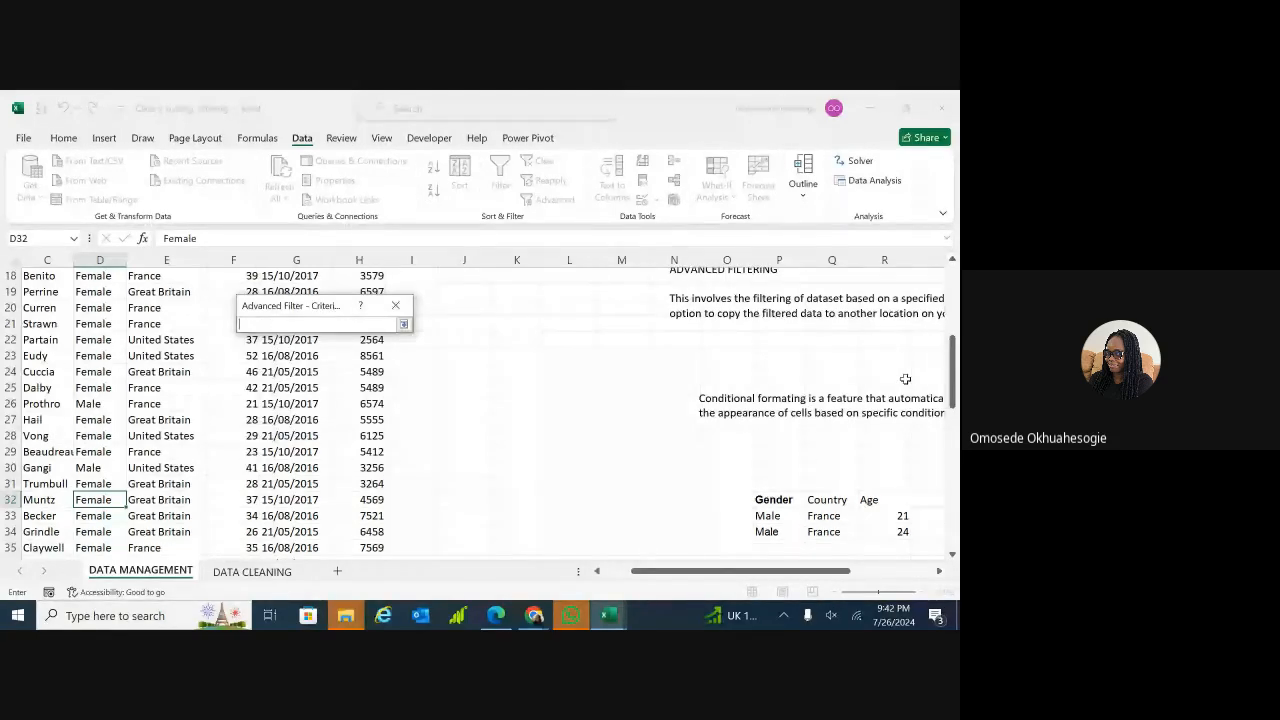
left_click_drag(955, 378, 955, 393)
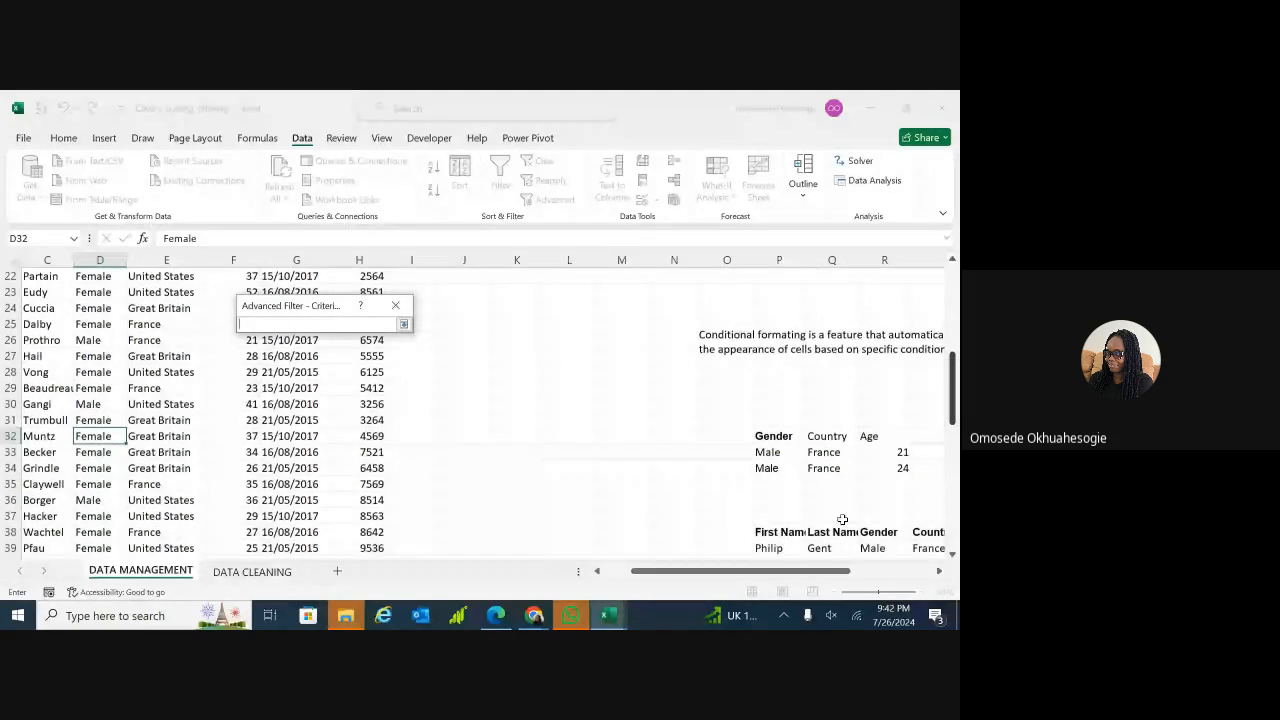
left_click(854, 570)
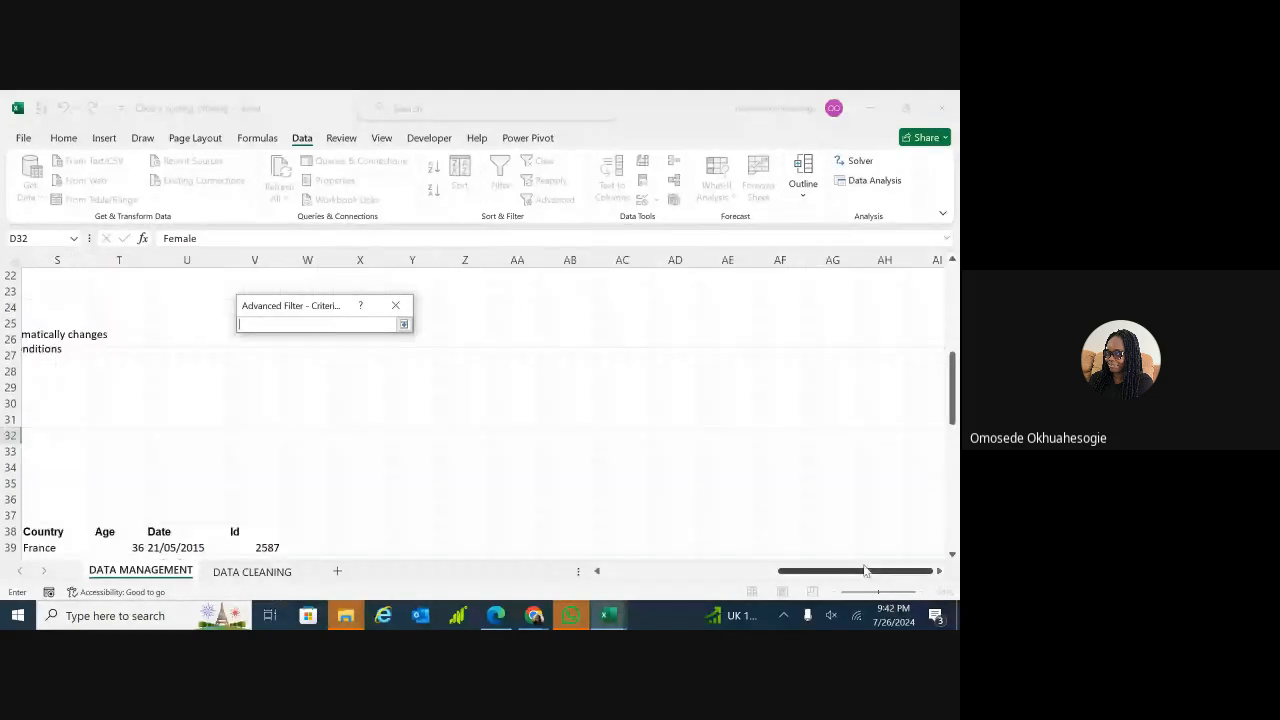
left_click_drag(843, 572, 753, 568)
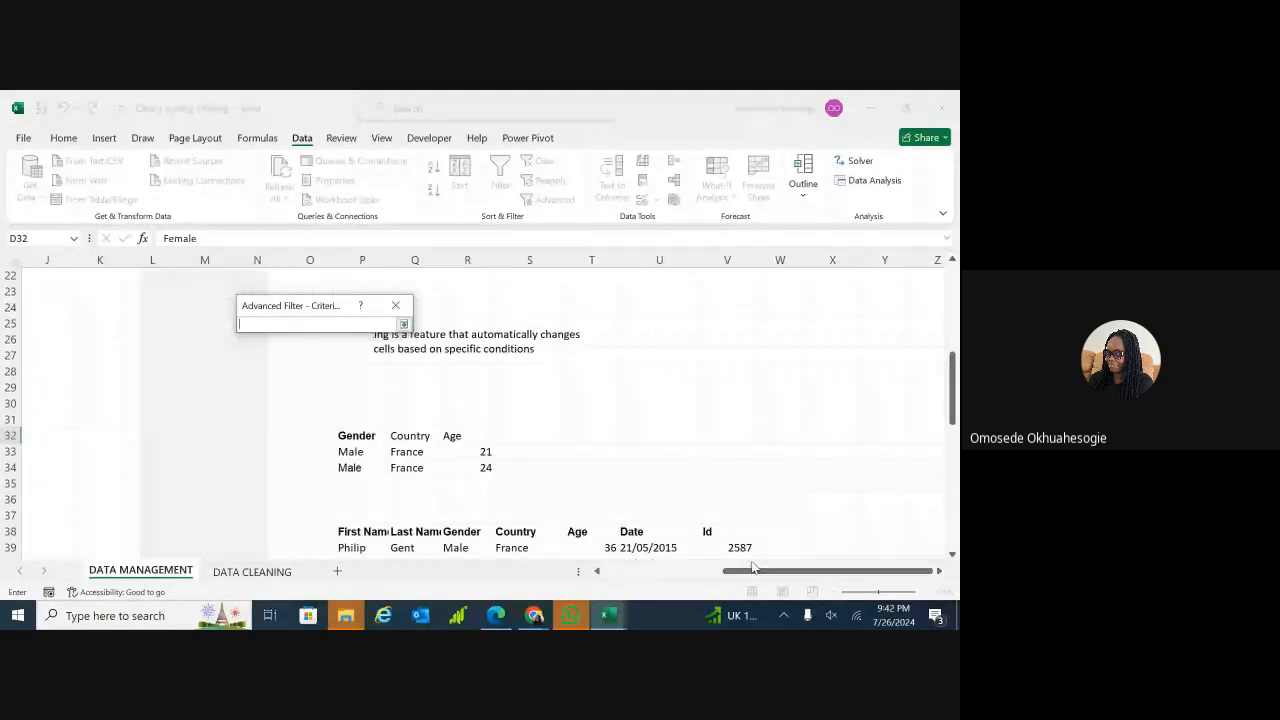
left_click(367, 436)
key("shift+Right")
key("shift+Right")
key("shift+Down")
key("shift+Down")
key("Return")
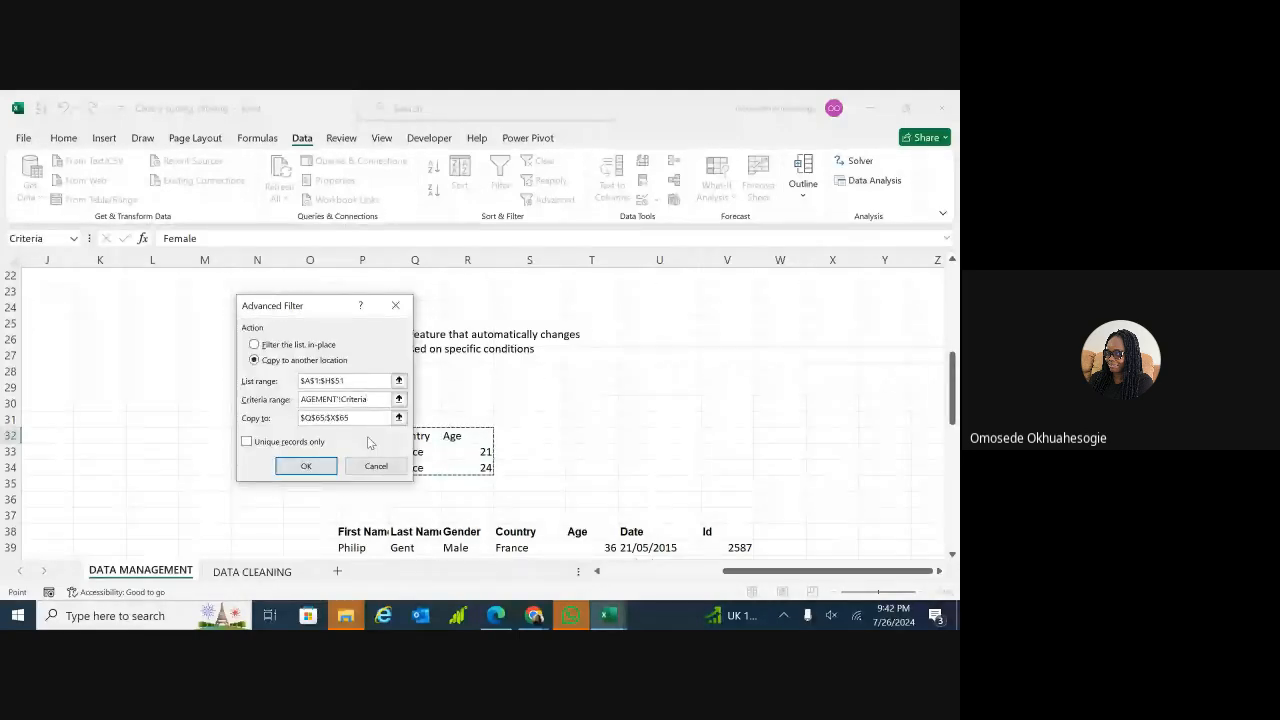
- Replace the copy destination with cell Q73, below the third extract, and run the advanced filter
left_click(382, 417)
key("BackSpace")
key("BackSpace")
key("BackSpace")
key("BackSpace")
key("BackSpace")
key("BackSpace")
key("BackSpace")
key("BackSpace")
key("BackSpace")
key("BackSpace")
key("BackSpace")
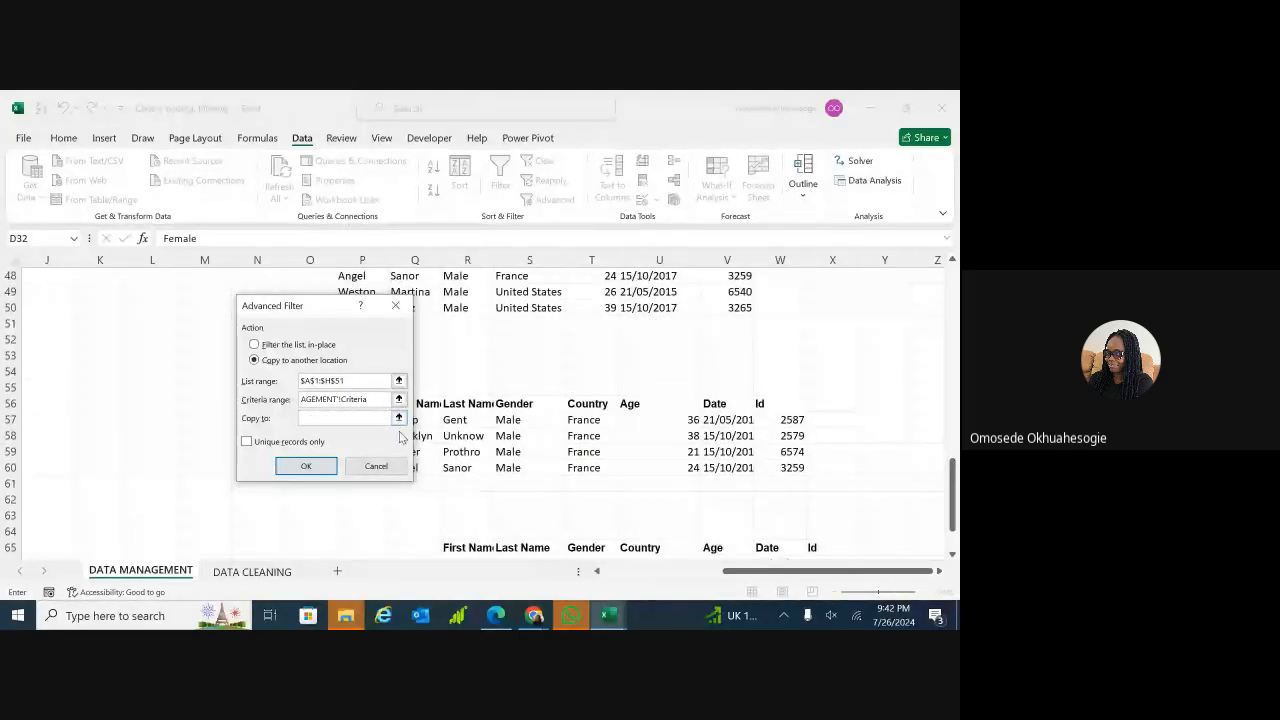
left_click(398, 417)
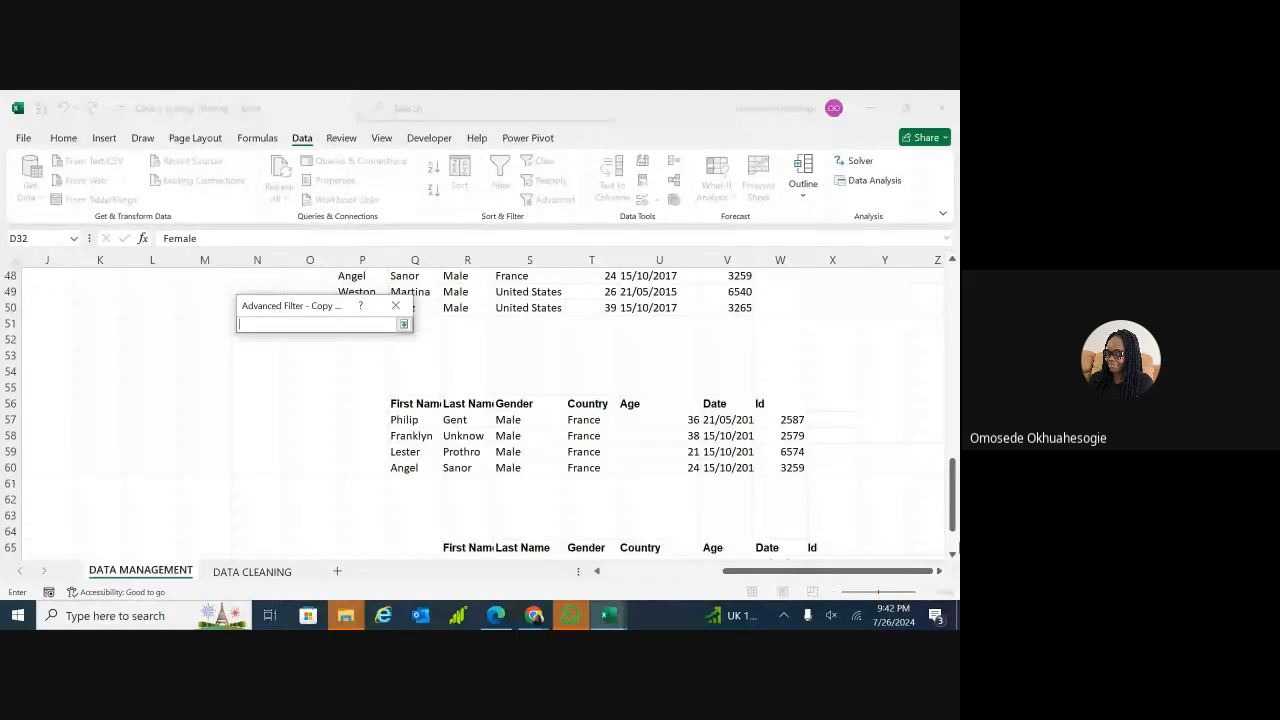
scroll(955, 558, "down", 1)
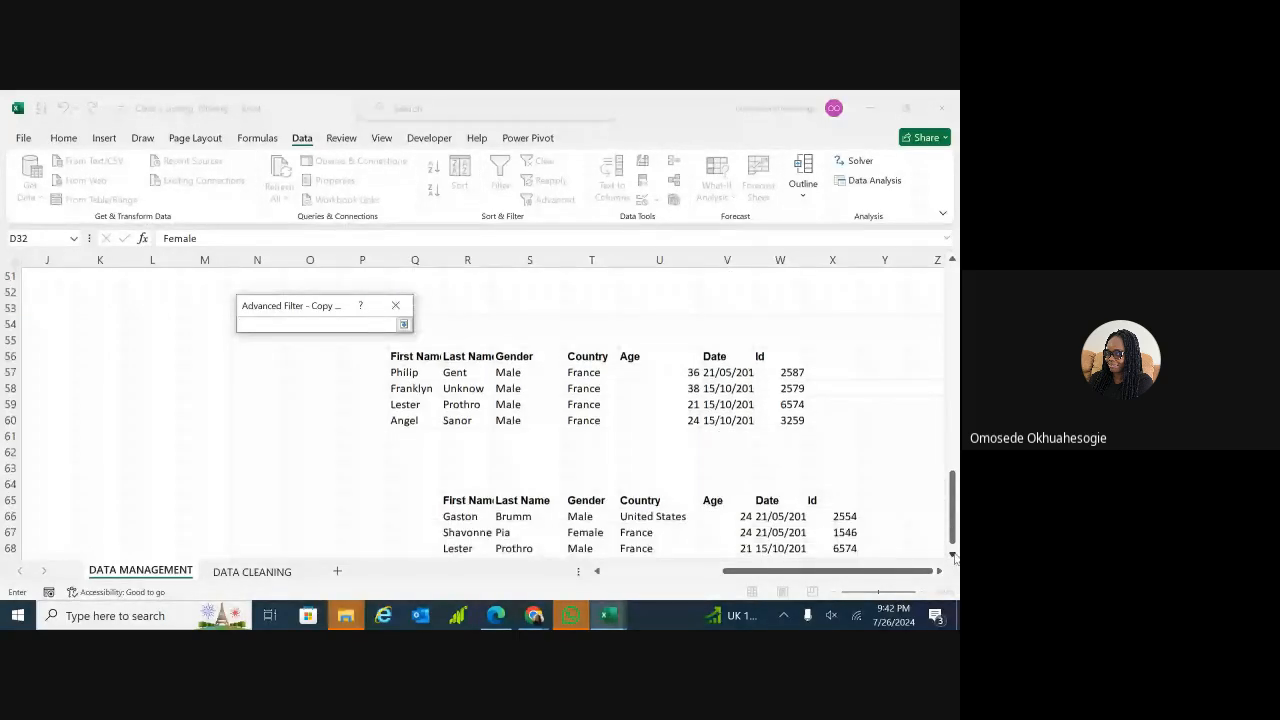
scroll(955, 558, "down", 3)
scroll(955, 558, "down", 1)
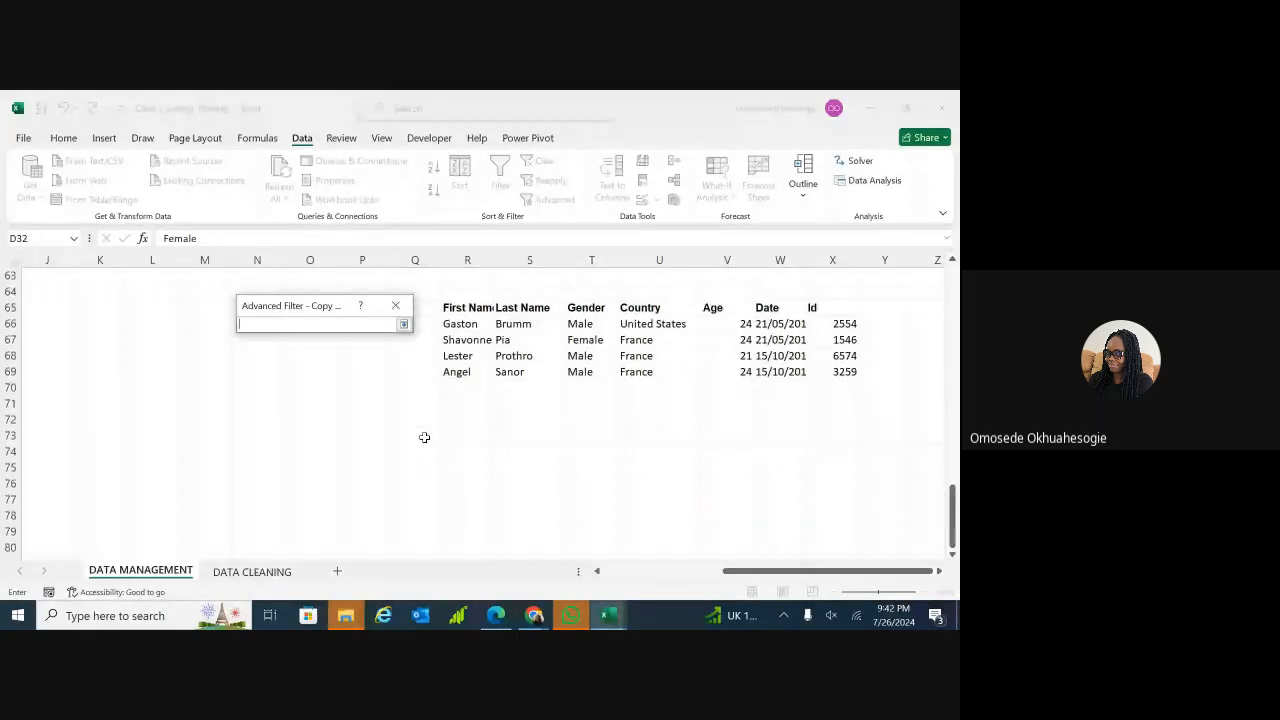
left_click(424, 437)
key("Return")
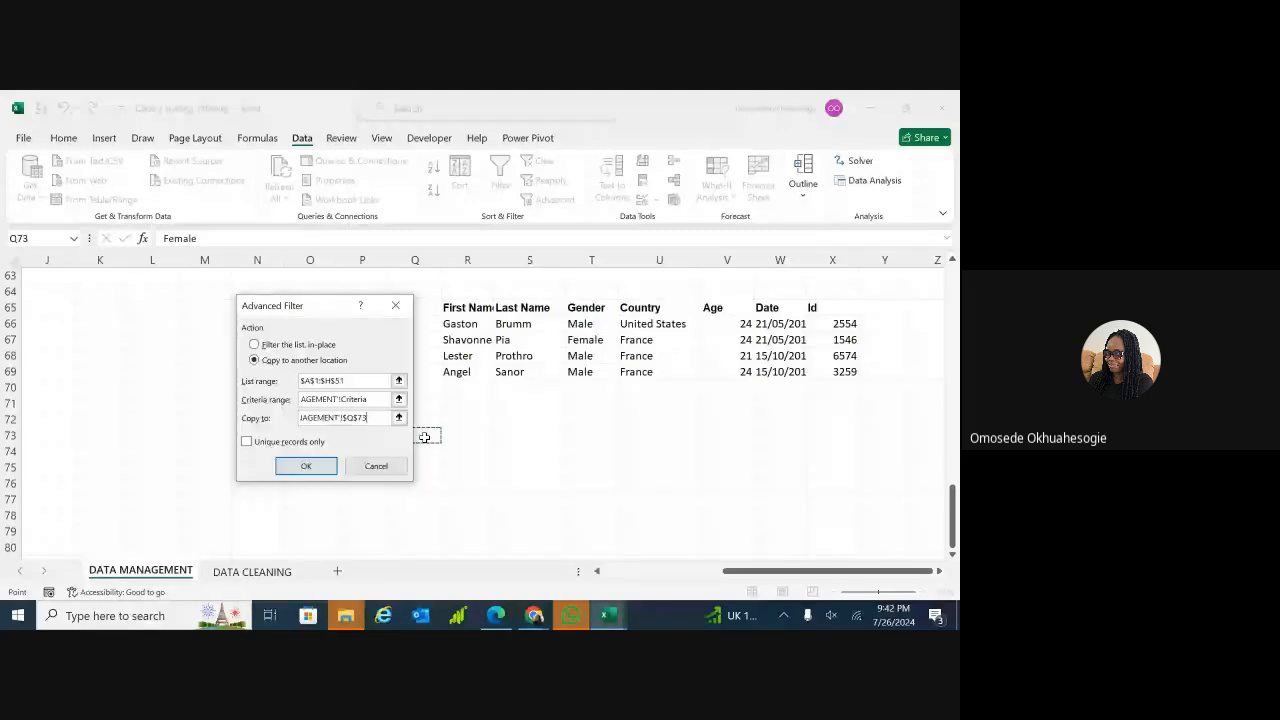
left_click(302, 466)
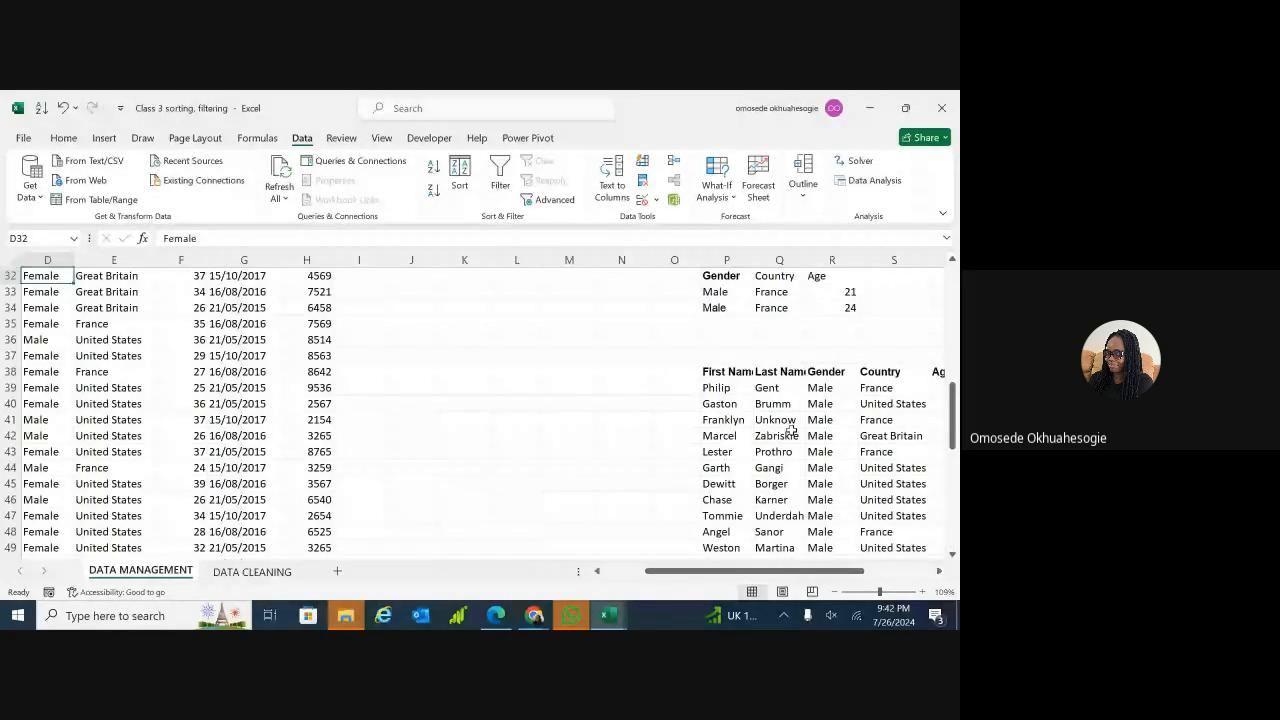
- Review the new extract starting at row 73, including its Gender, Country and Age values
scroll(955, 450, "down", 1)
left_click_drag(955, 447, 956, 518)
left_click(952, 555)
left_click(952, 555)
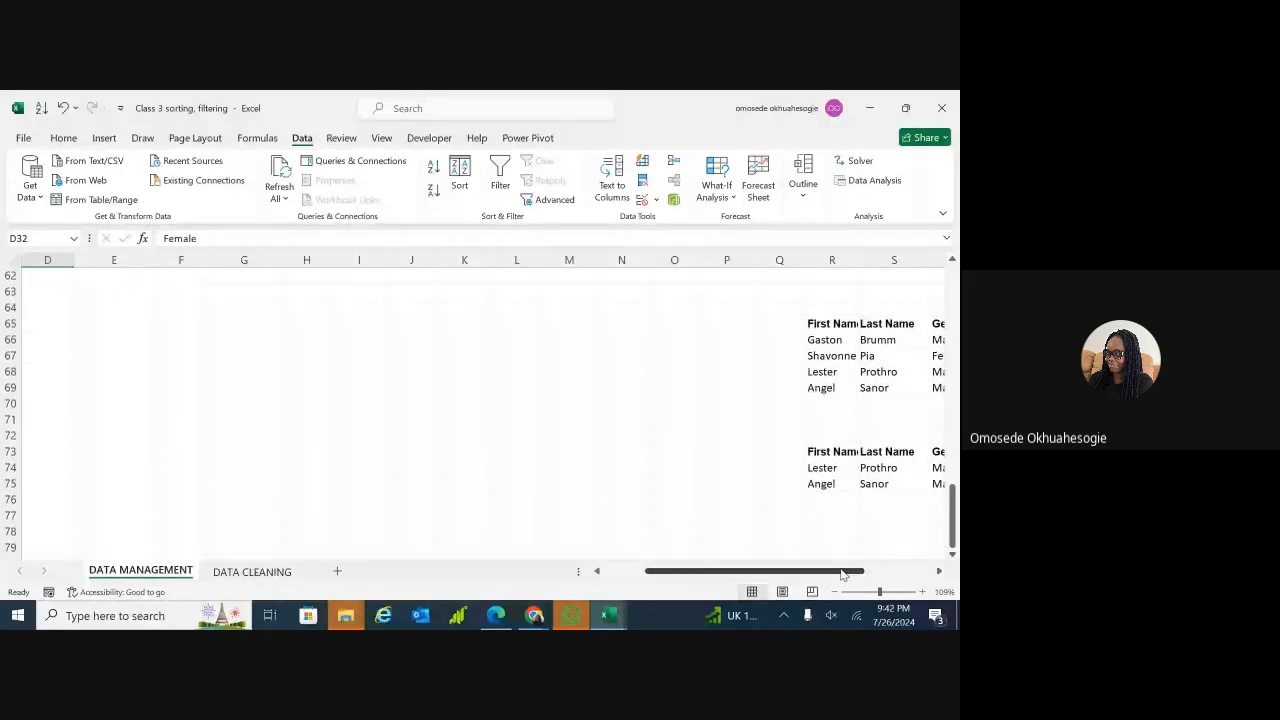
left_click_drag(842, 574, 910, 574)
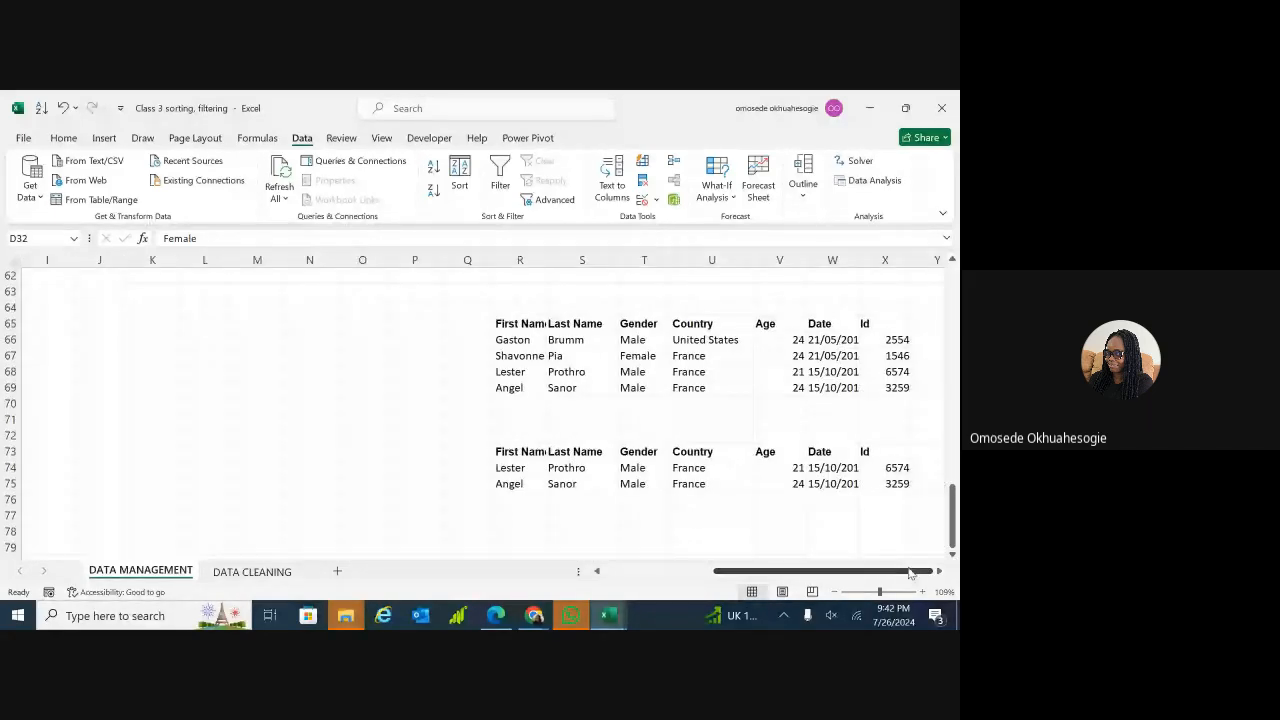
left_click(940, 572)
left_click(940, 572)
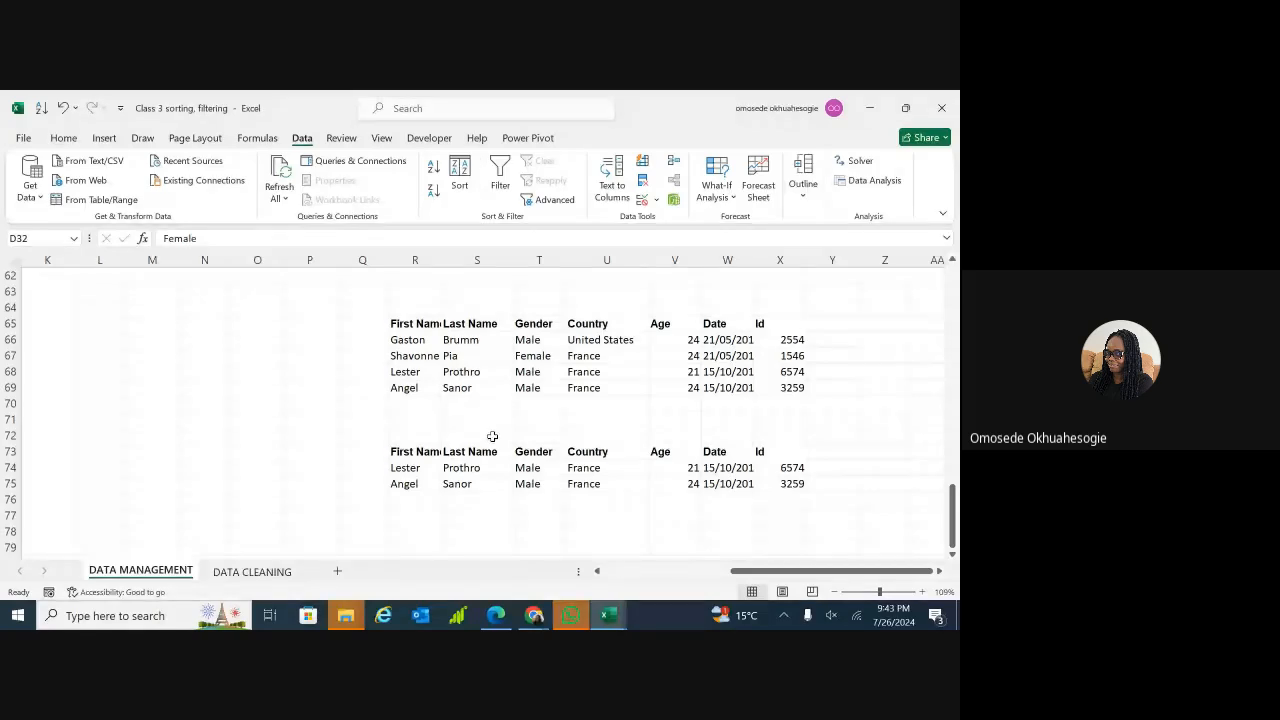
- Compare the extracts at rows 38, 56, 65 and 73 with the criteria table at row 32
scroll(573, 424, "up", 7)
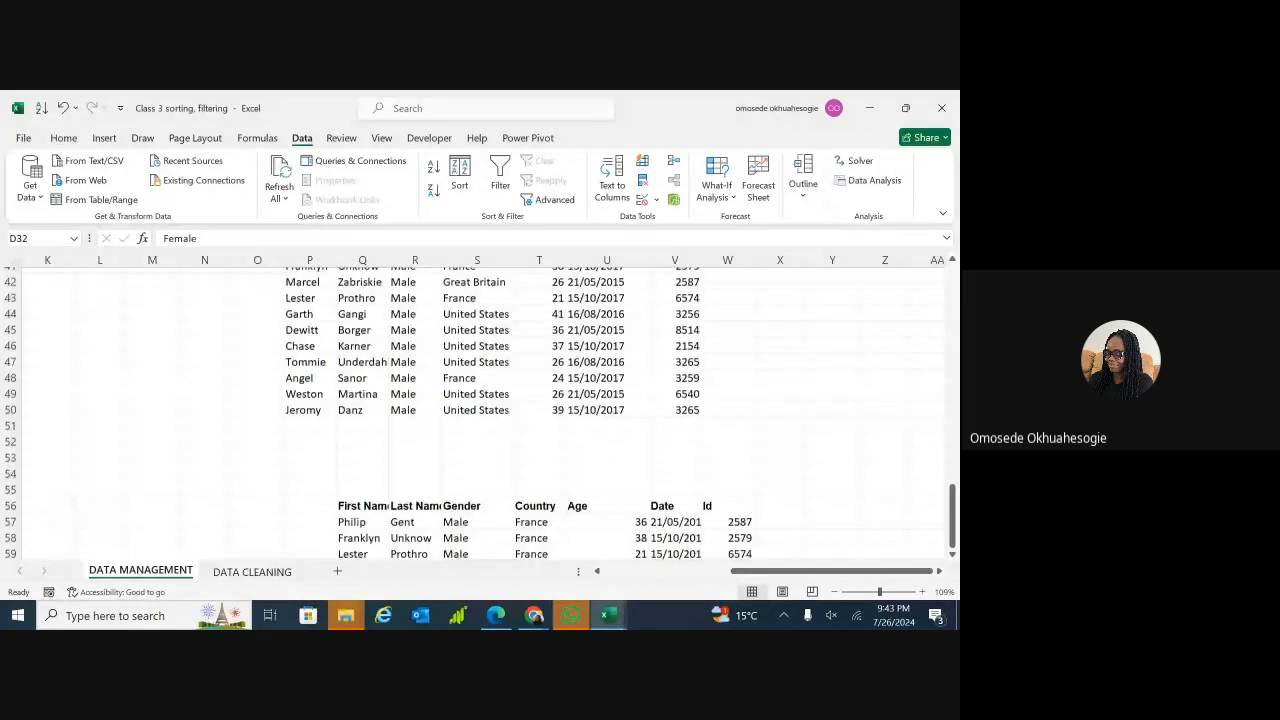
scroll(480, 410, "up", 9)
scroll(480, 410, "up", 4)
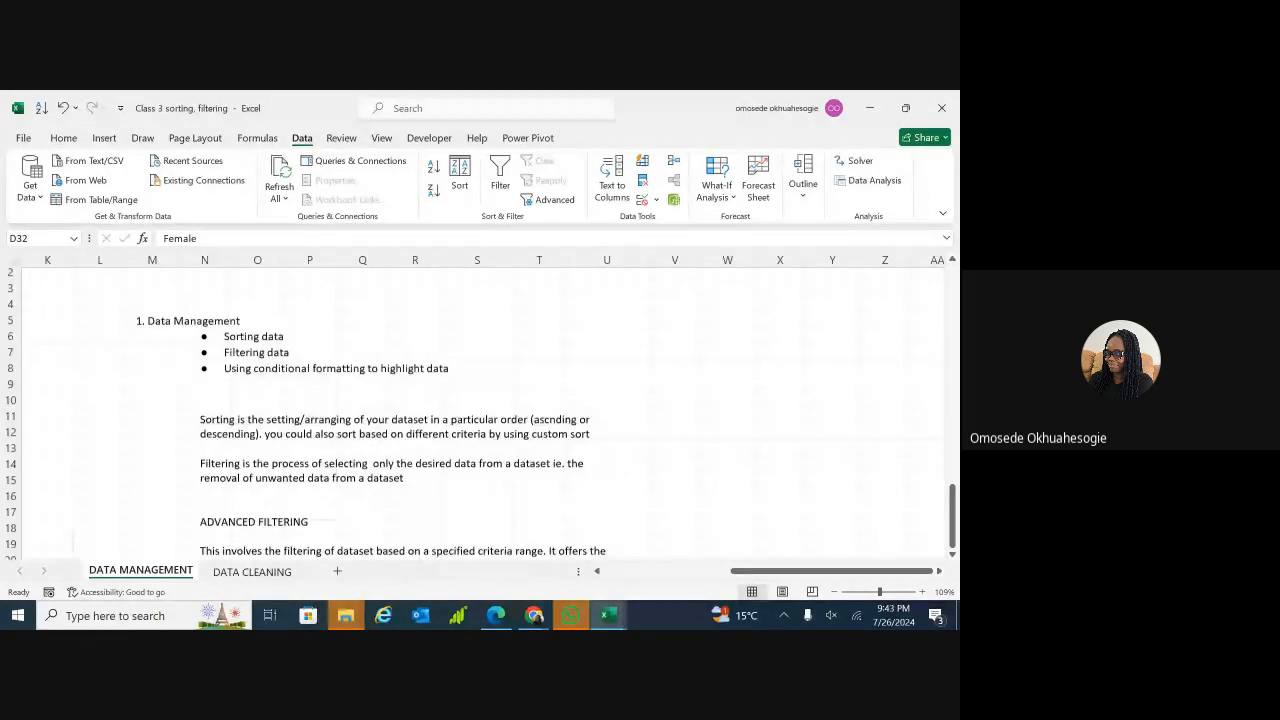
scroll(480, 410, "down", 13)
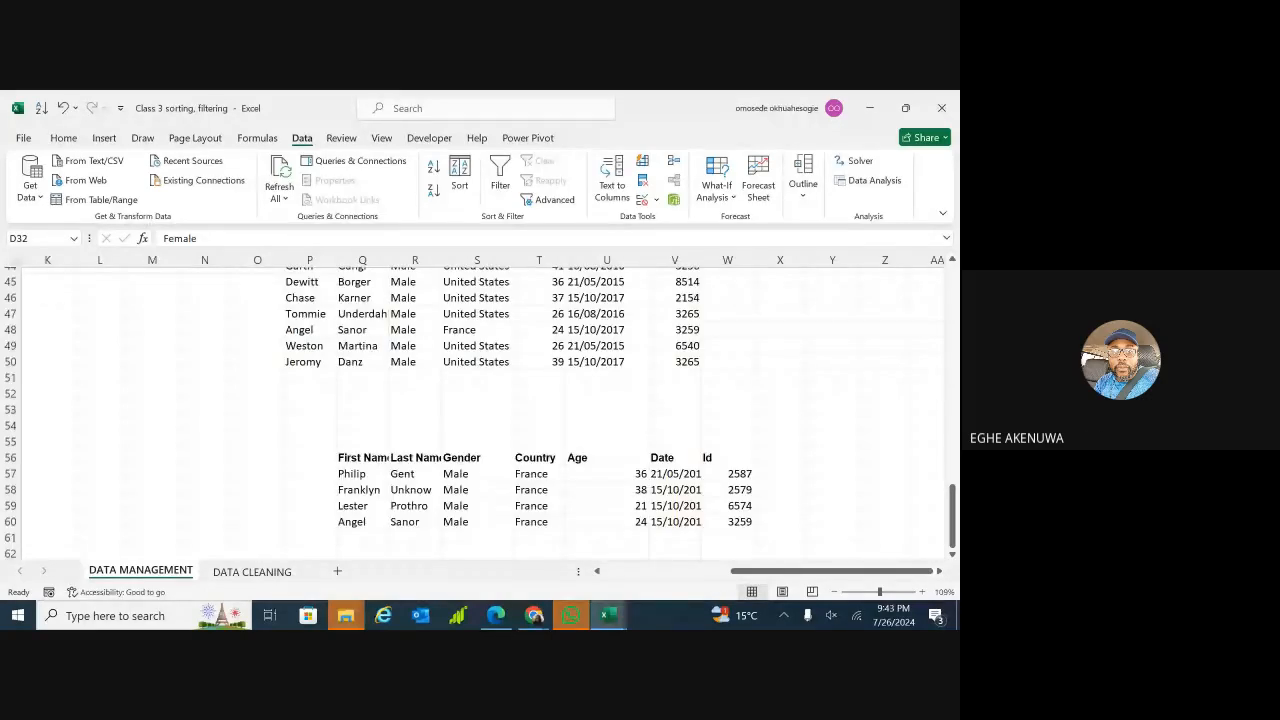
scroll(480, 410, "down", 6)
scroll(480, 410, "down", 3)
scroll(480, 410, "up", 5)
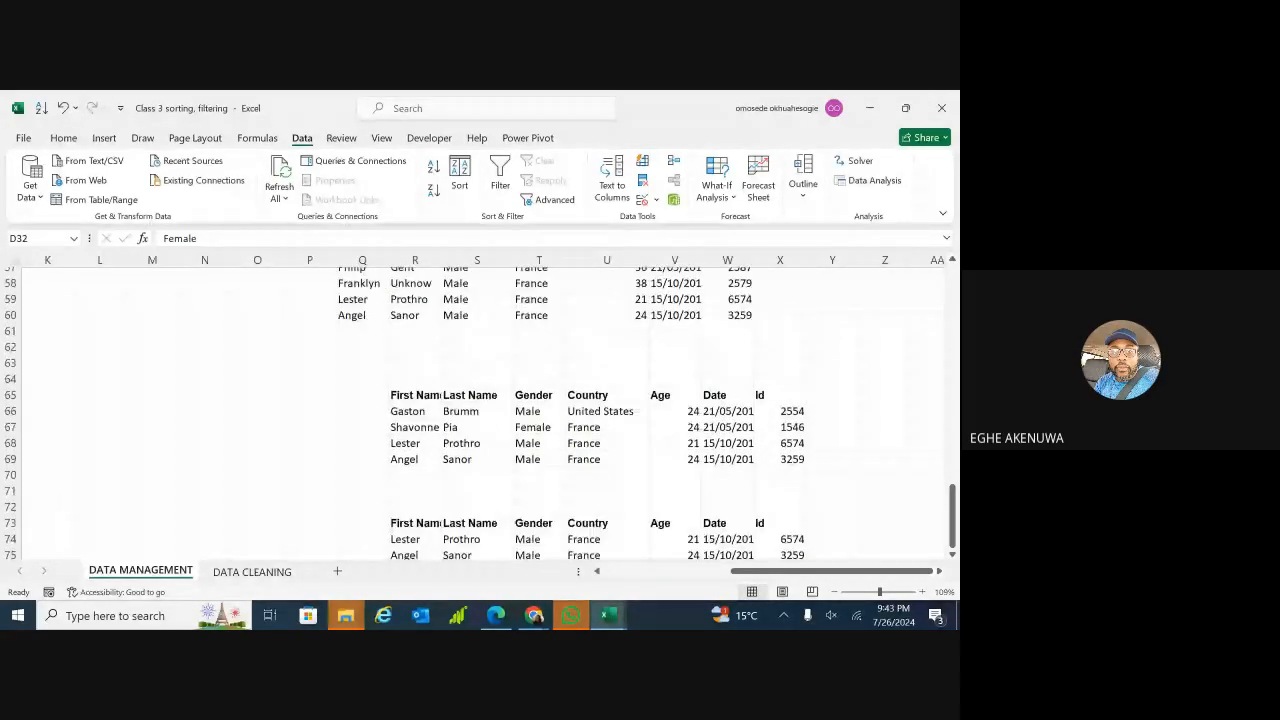
scroll(480, 410, "up", 10)
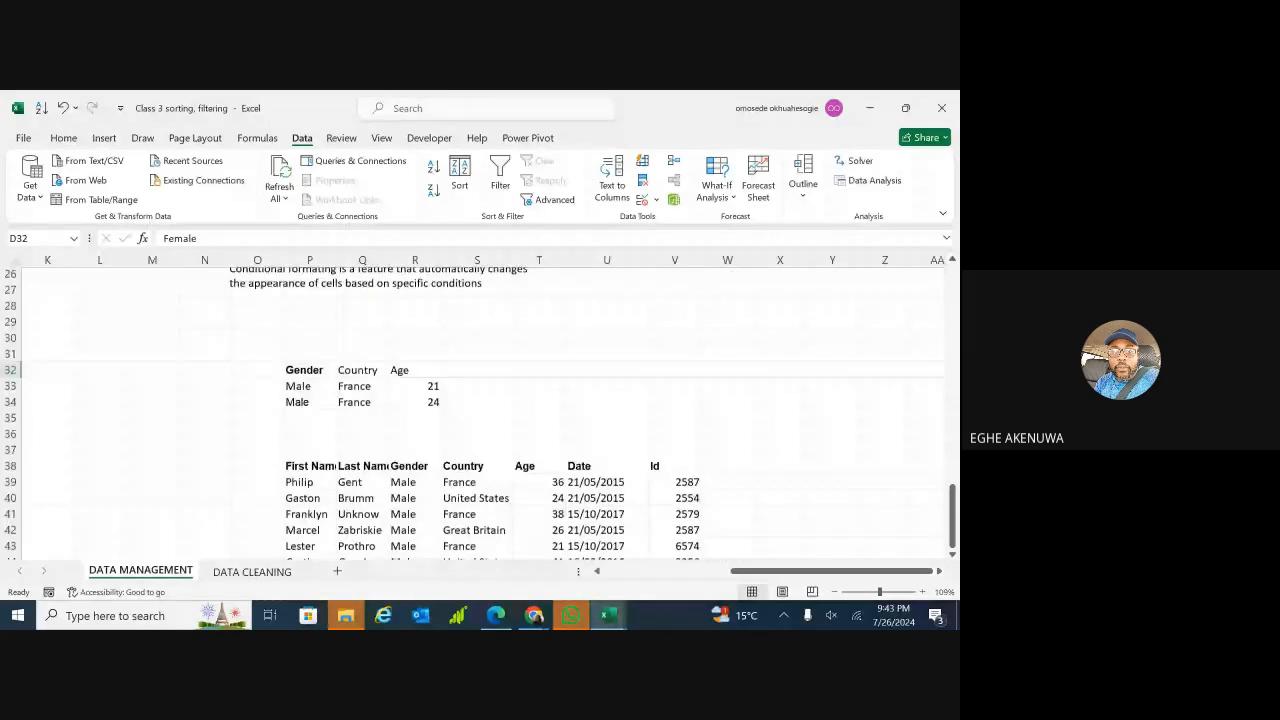
scroll(480, 410, "down", 1)
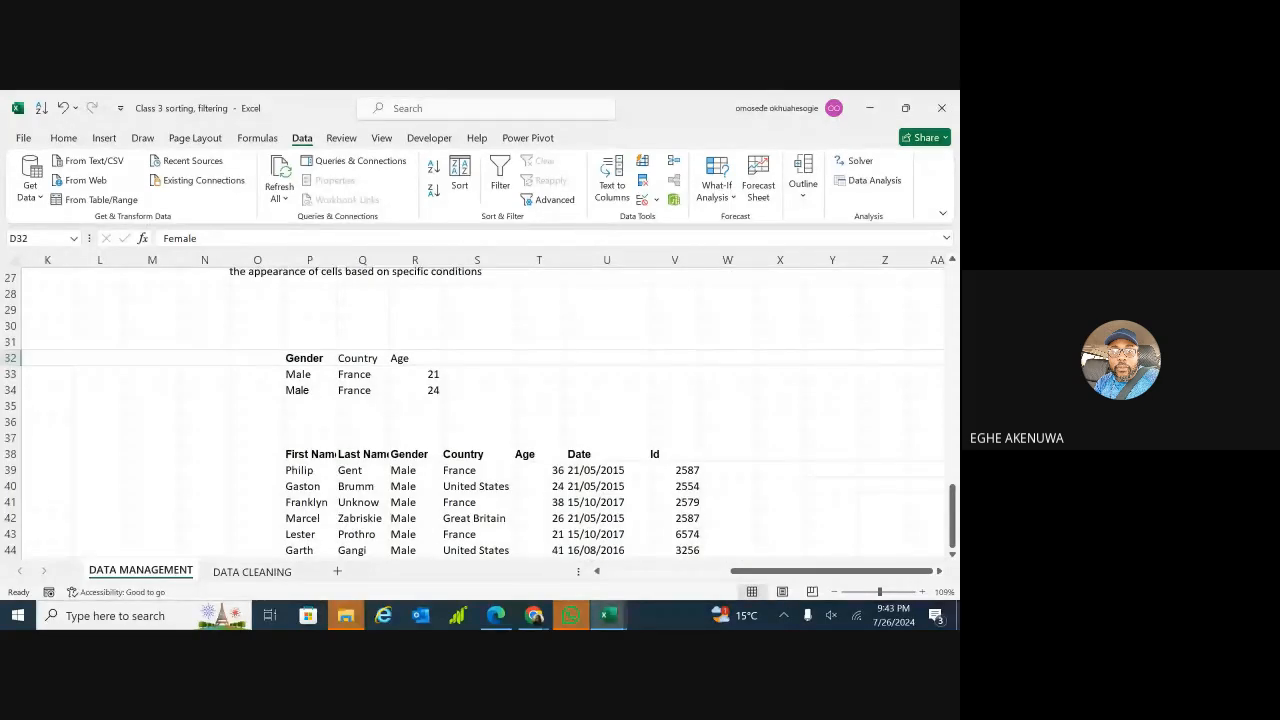
scroll(480, 410, "left", 1)
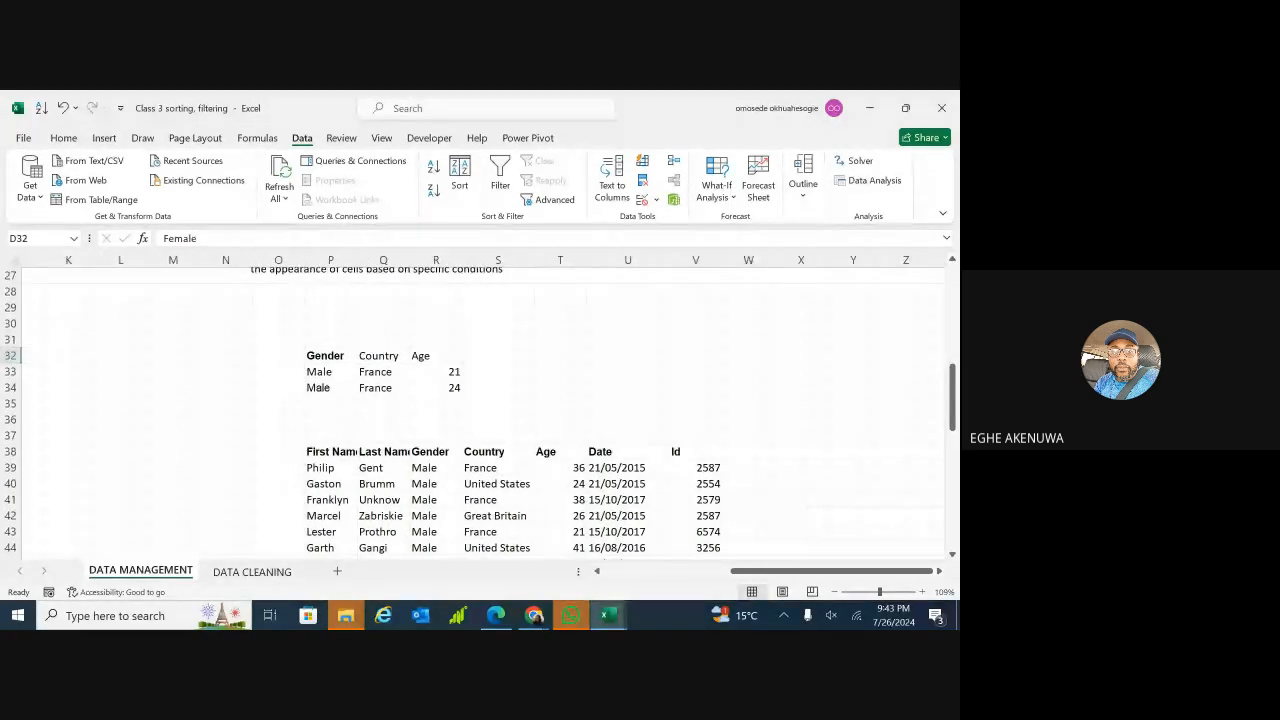
scroll(480, 410, "right", 2)
scroll(480, 410, "down", 6)
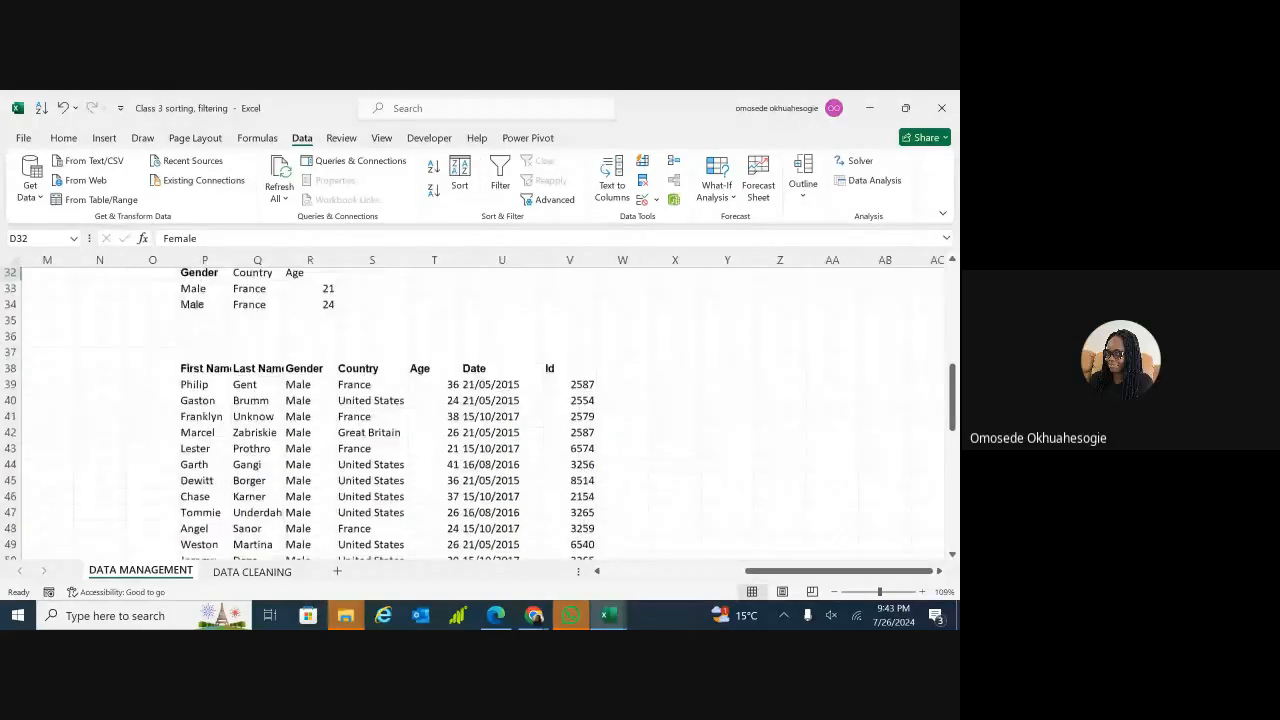
- Recheck the extract starting at row 73 against the Gender, Country and Age criteria in P32:R34
scroll(480, 410, "down", 4)
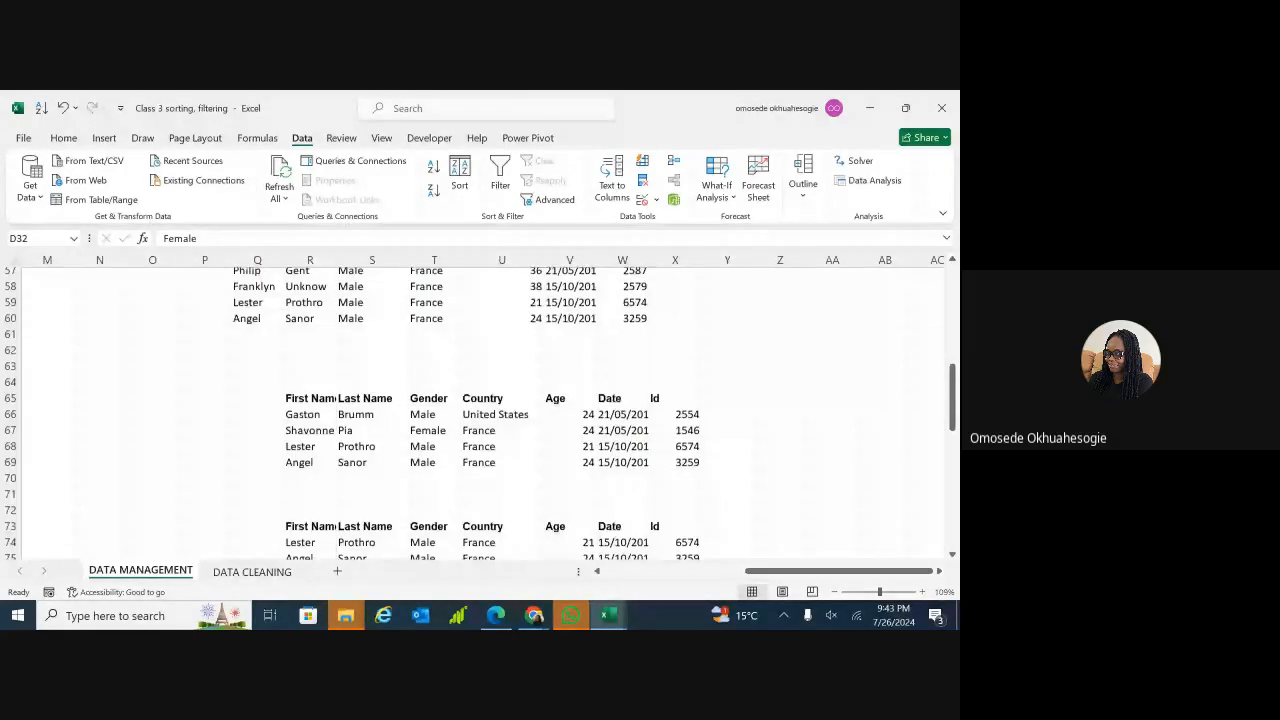
scroll(480, 410, "up", 8)
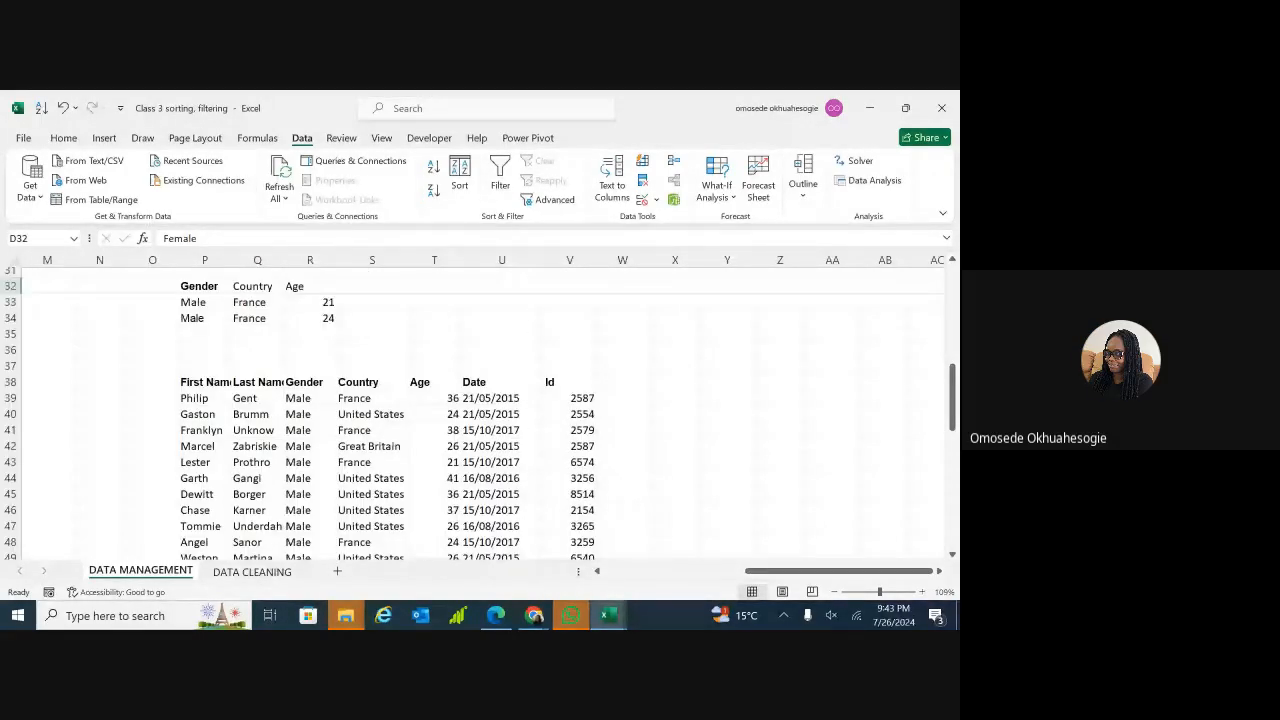
scroll(480, 410, "up", 3)
scroll(480, 410, "left", 2)
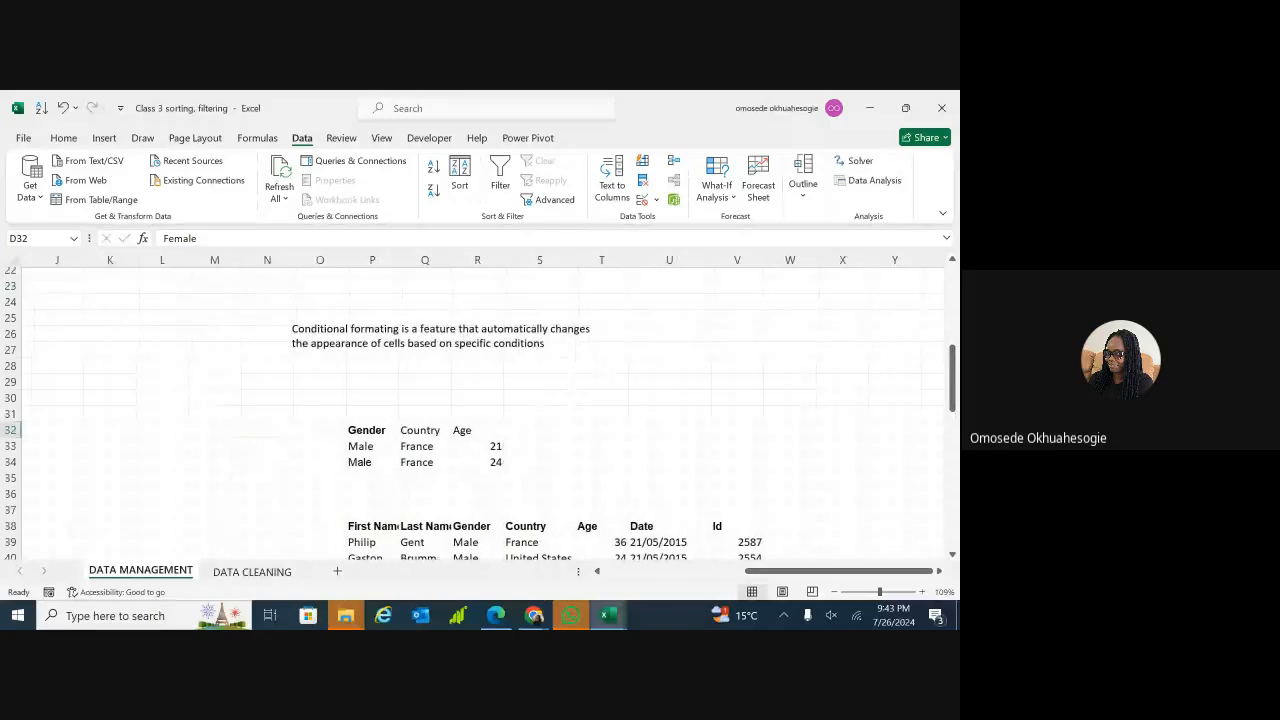
scroll(480, 410, "up", 1)
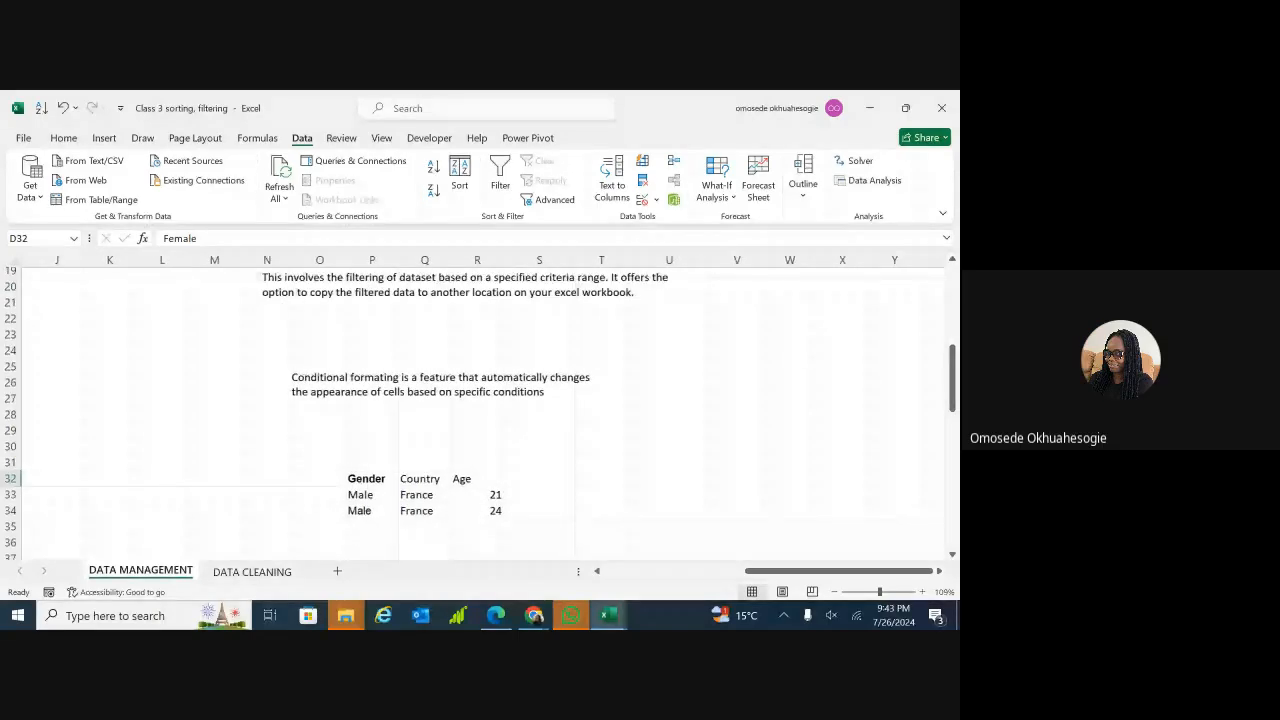
left_click(10, 398)
scroll(480, 410, "down", 16)
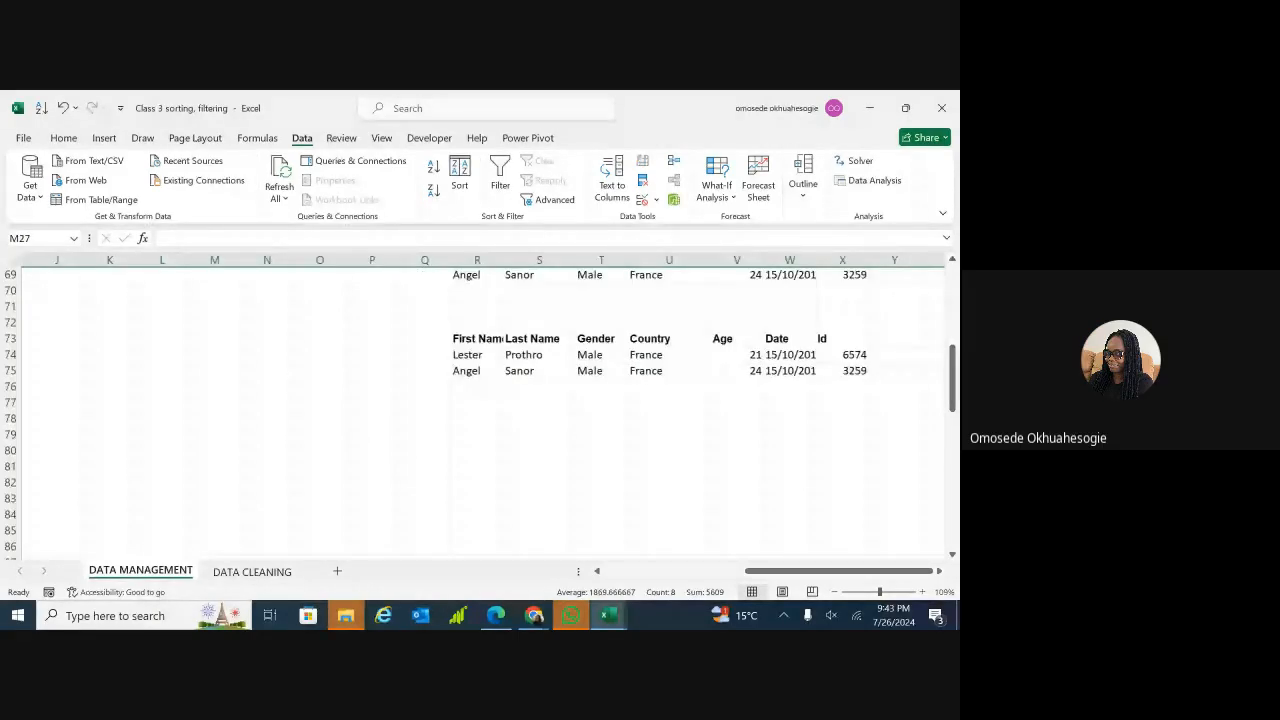
scroll(480, 410, "up", 2)
scroll(480, 410, "down", 1)
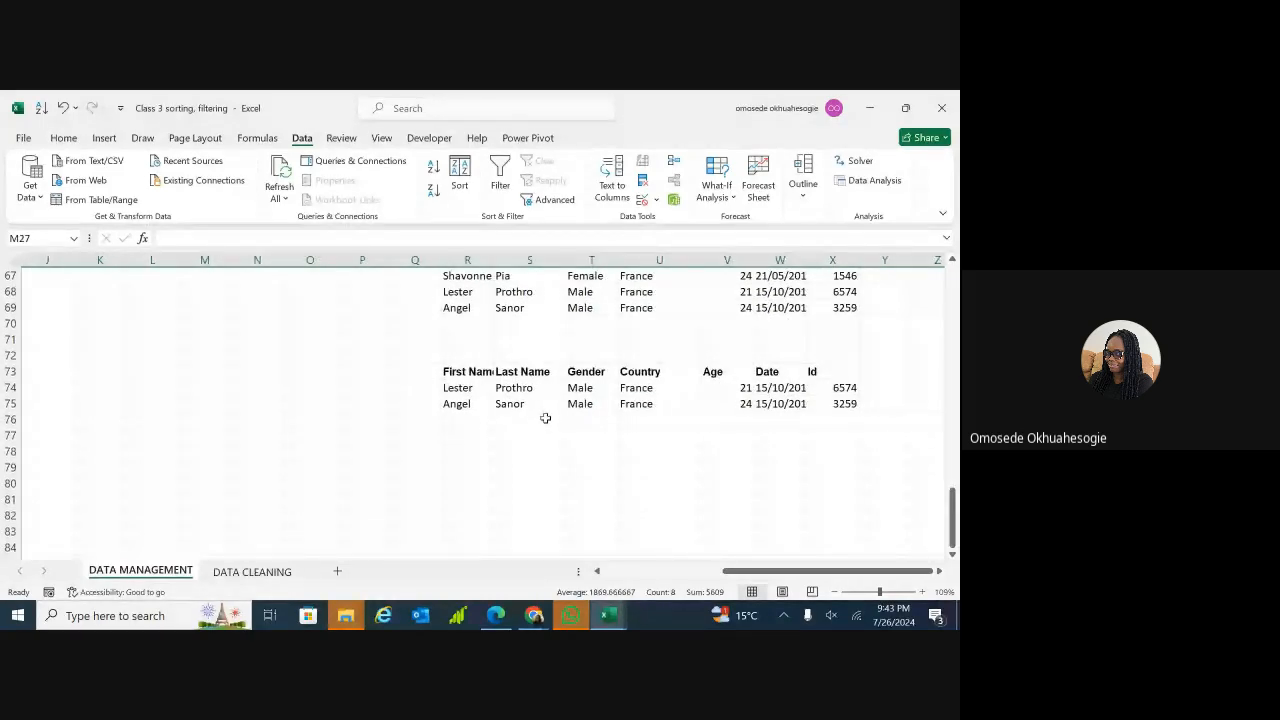
scroll(543, 417, "up", 14)
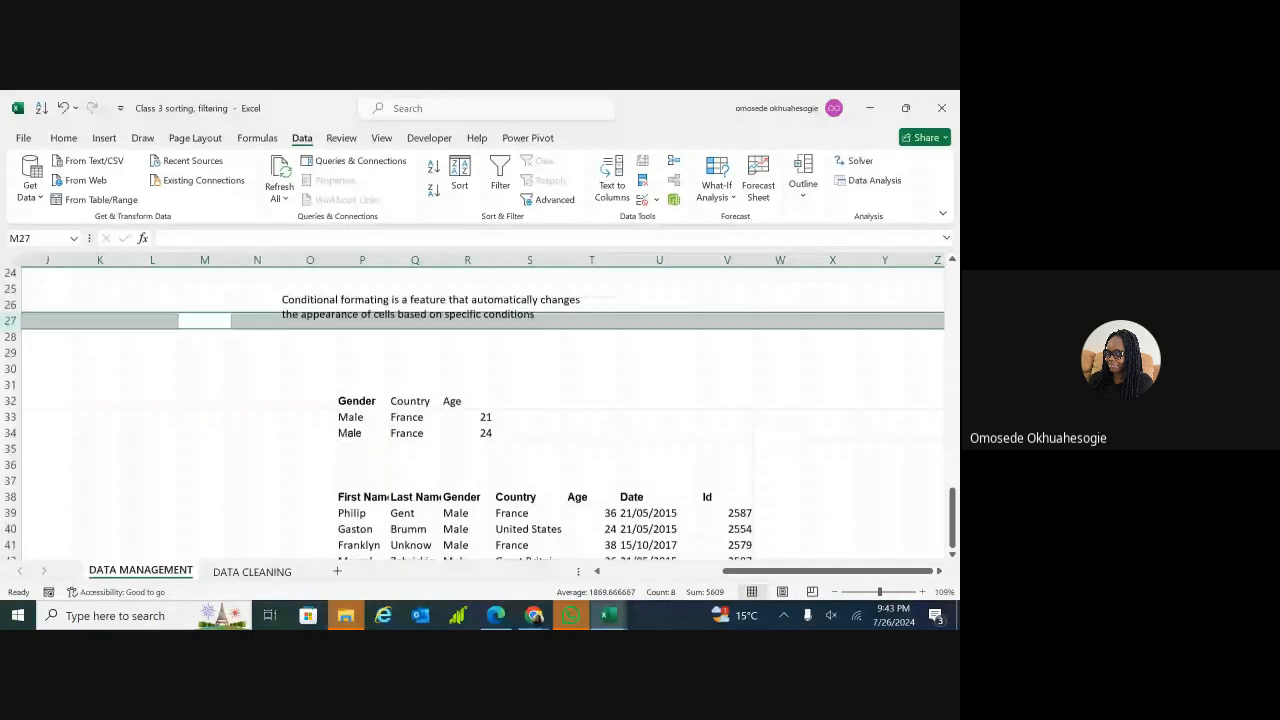
- Examine the conditional formatting definition in the text box above the criteria table, together with the advanced filtering note
scroll(497, 457, "up", 4)
left_click(540, 494)
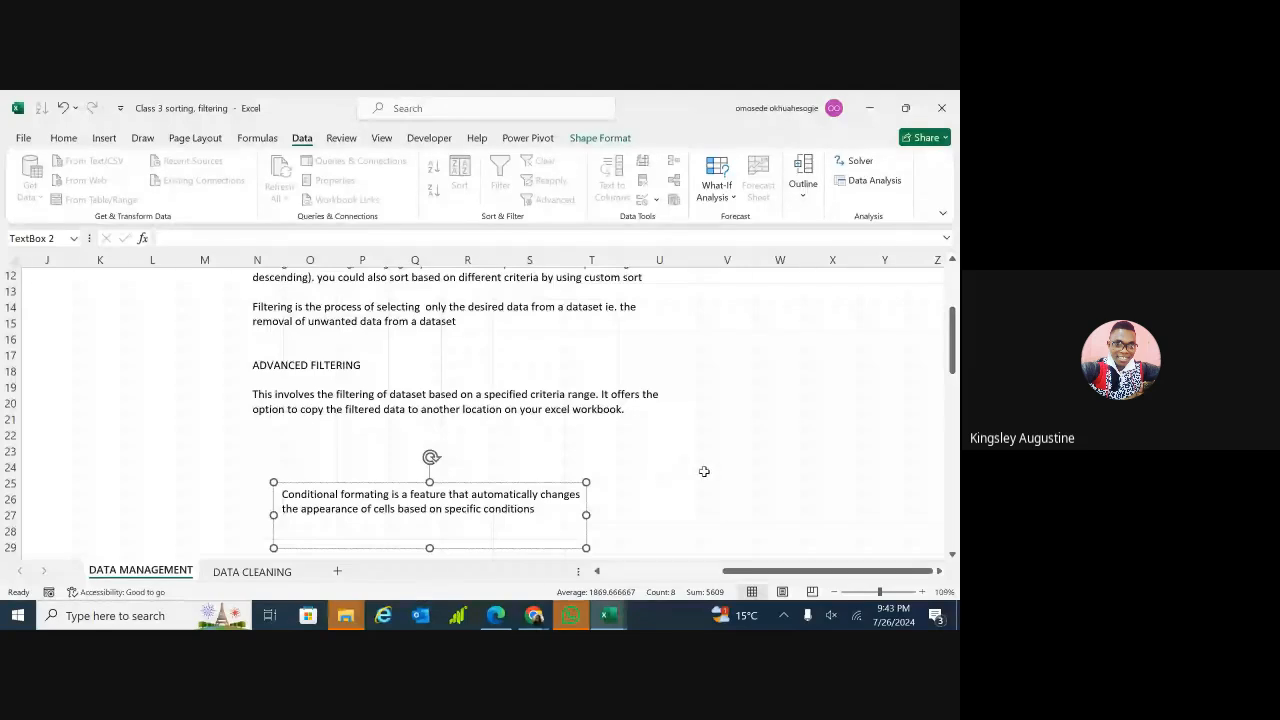
scroll(704, 471, "down", 6)
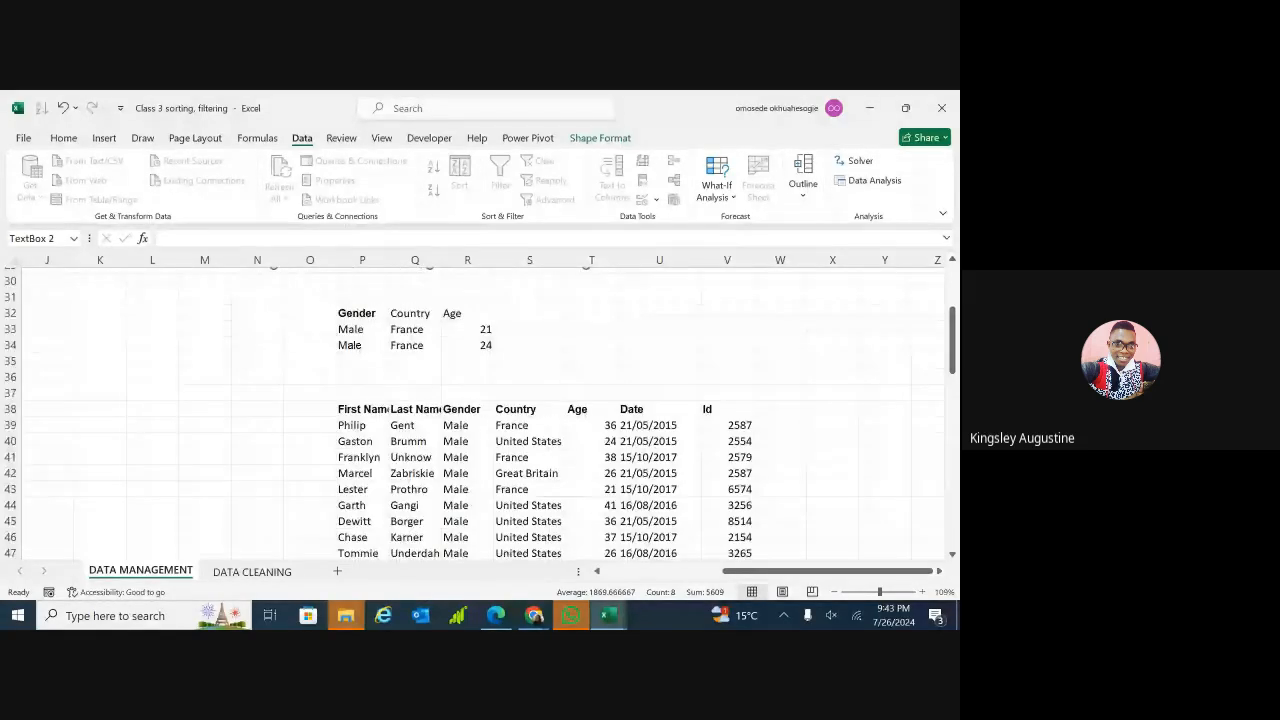
scroll(480, 410, "up", 1)
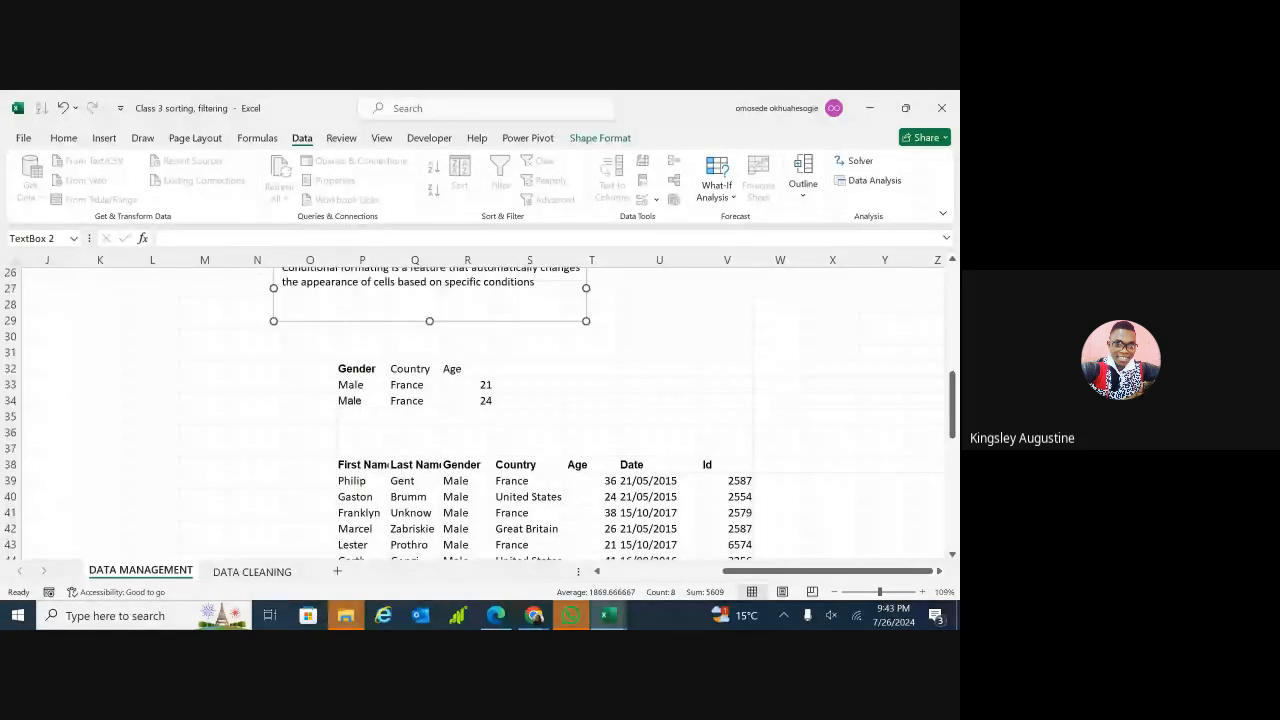
scroll(535, 515, "up", 1)
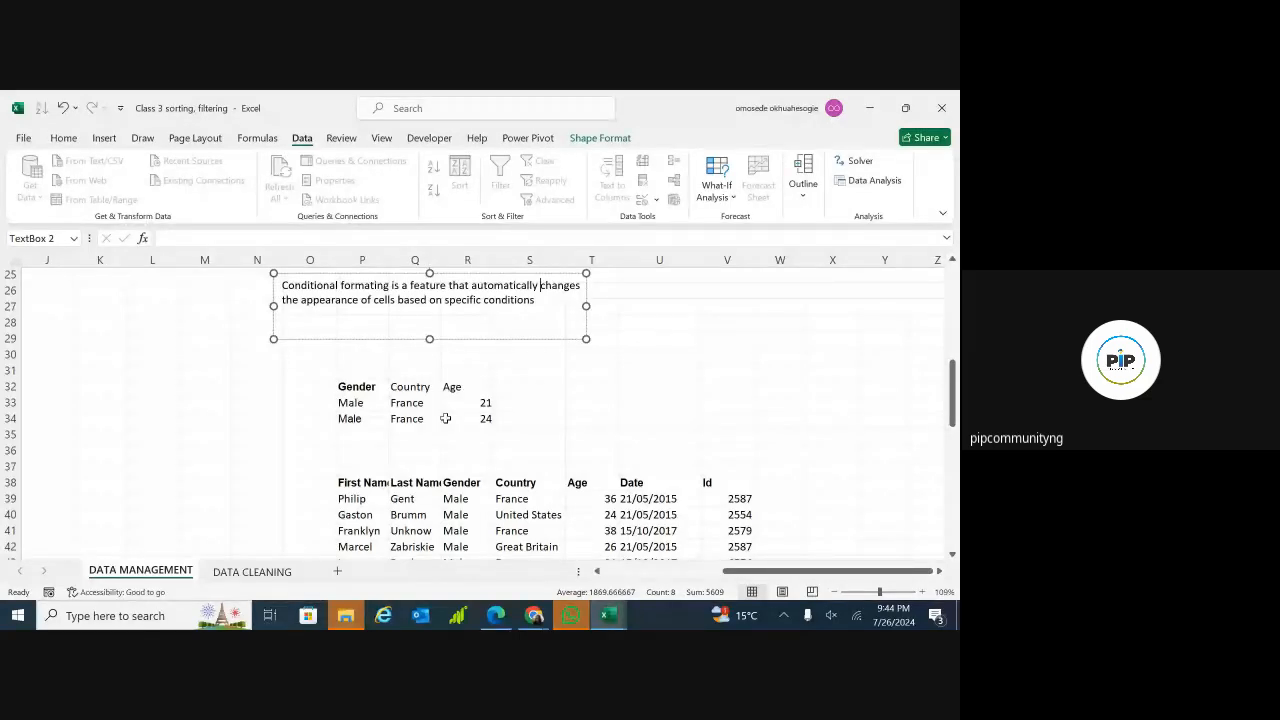
scroll(445, 418, "up", 2)
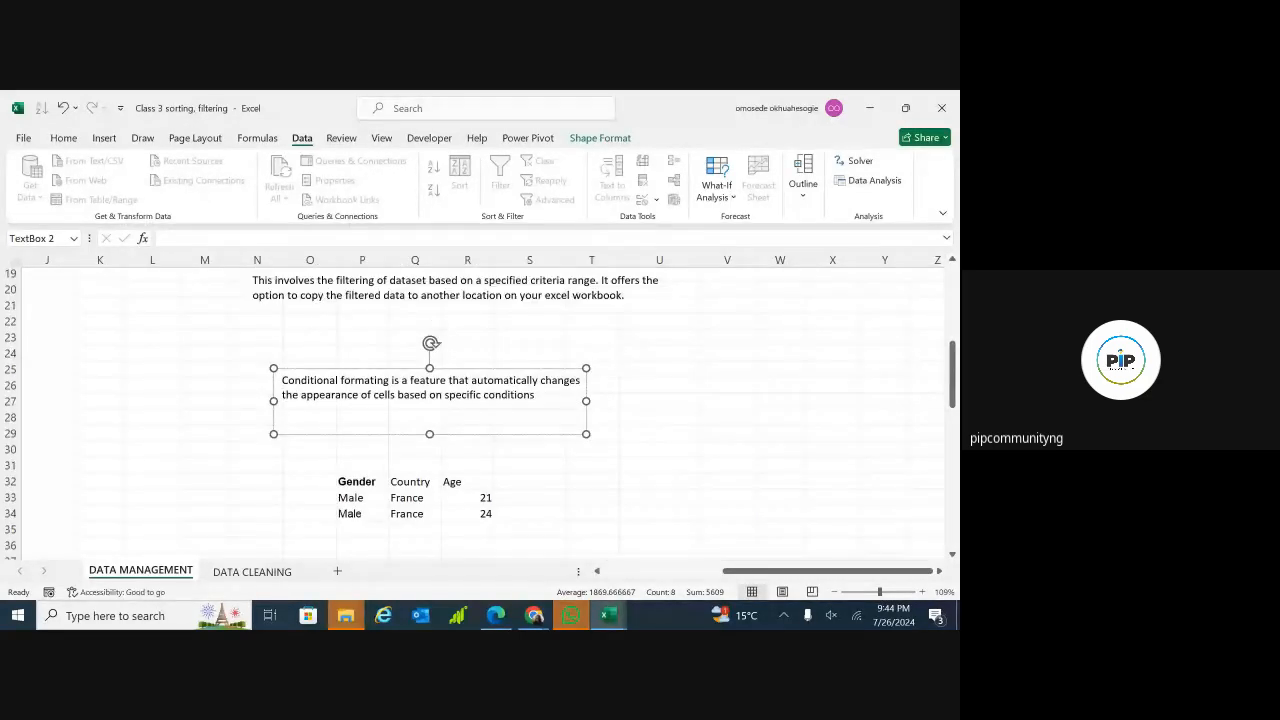
scroll(460, 415, "up", 1)
scroll(460, 415, "up", 1)
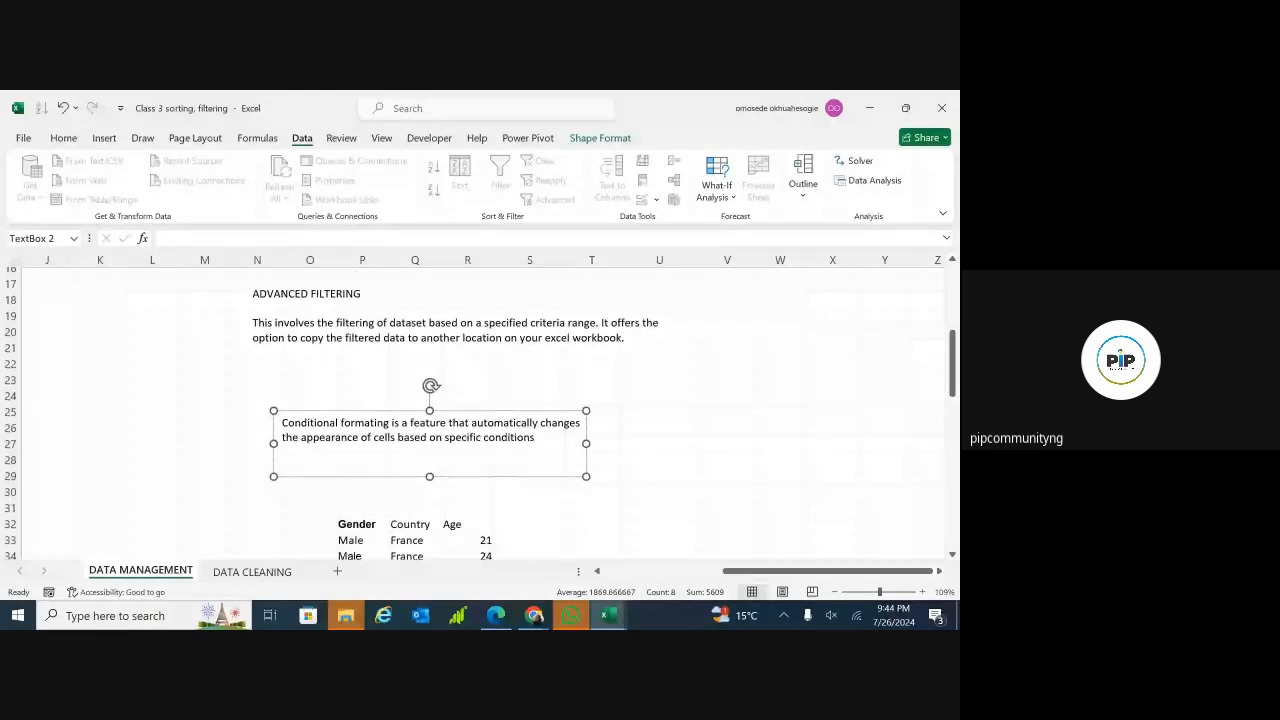
scroll(460, 415, "up", 1)
scroll(460, 415, "down", 3)
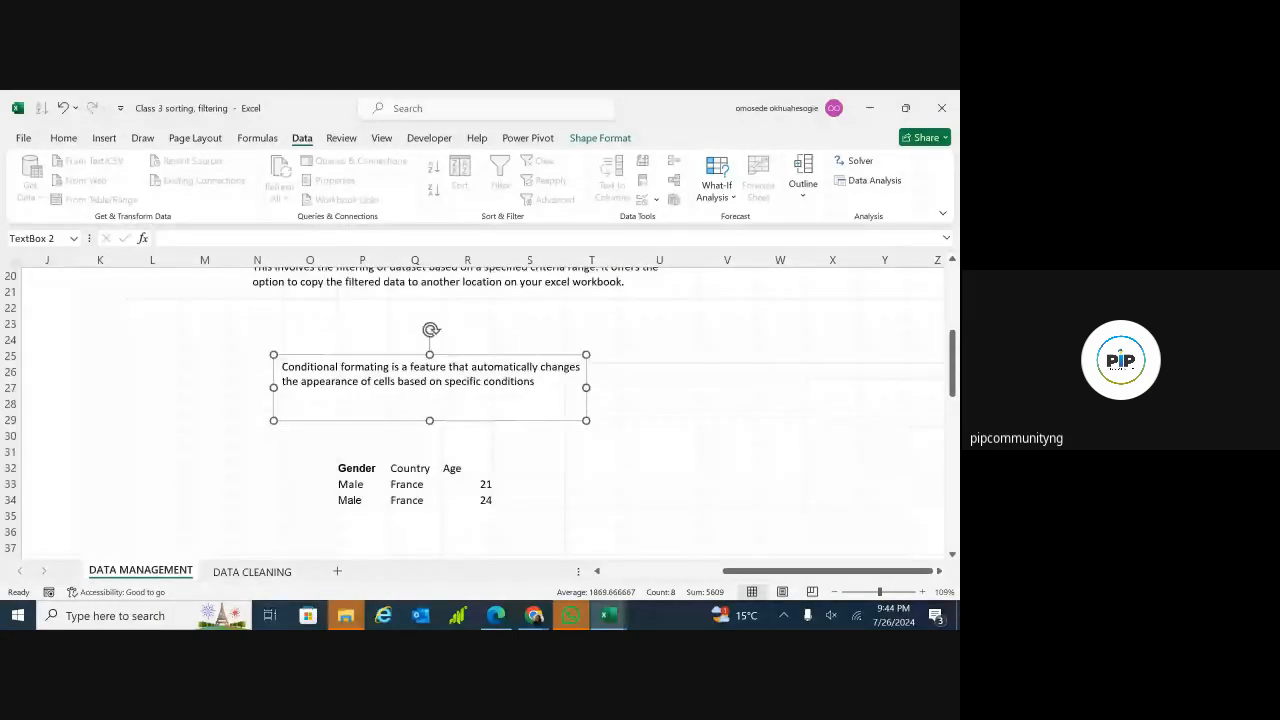
left_click(540, 366)
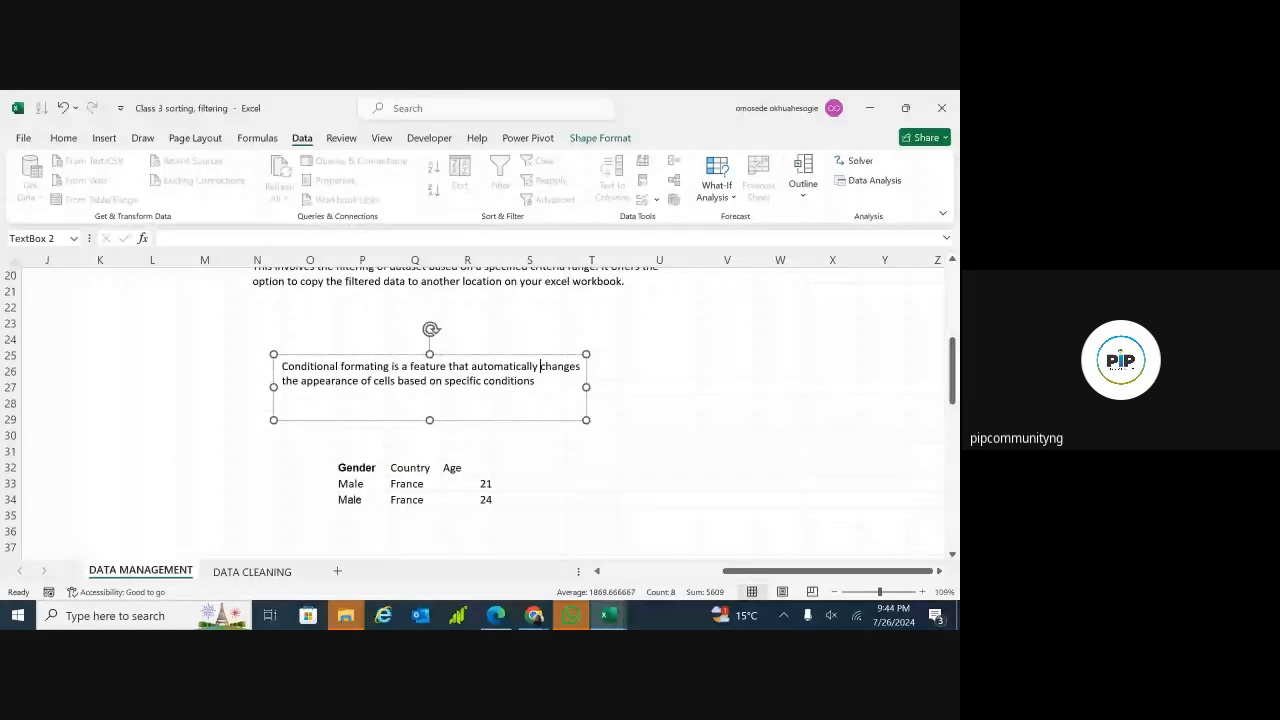
scroll(480, 410, "up", 1)
scroll(480, 410, "up", 1)
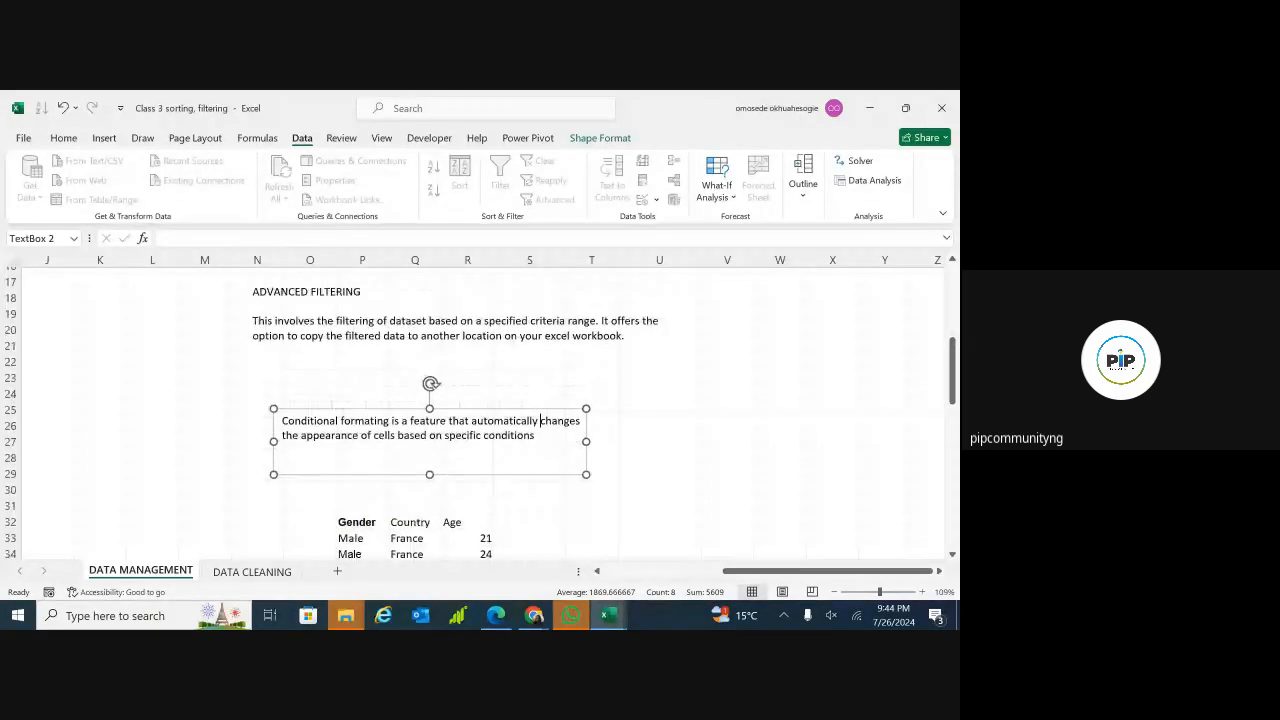
scroll(480, 410, "down", 1)
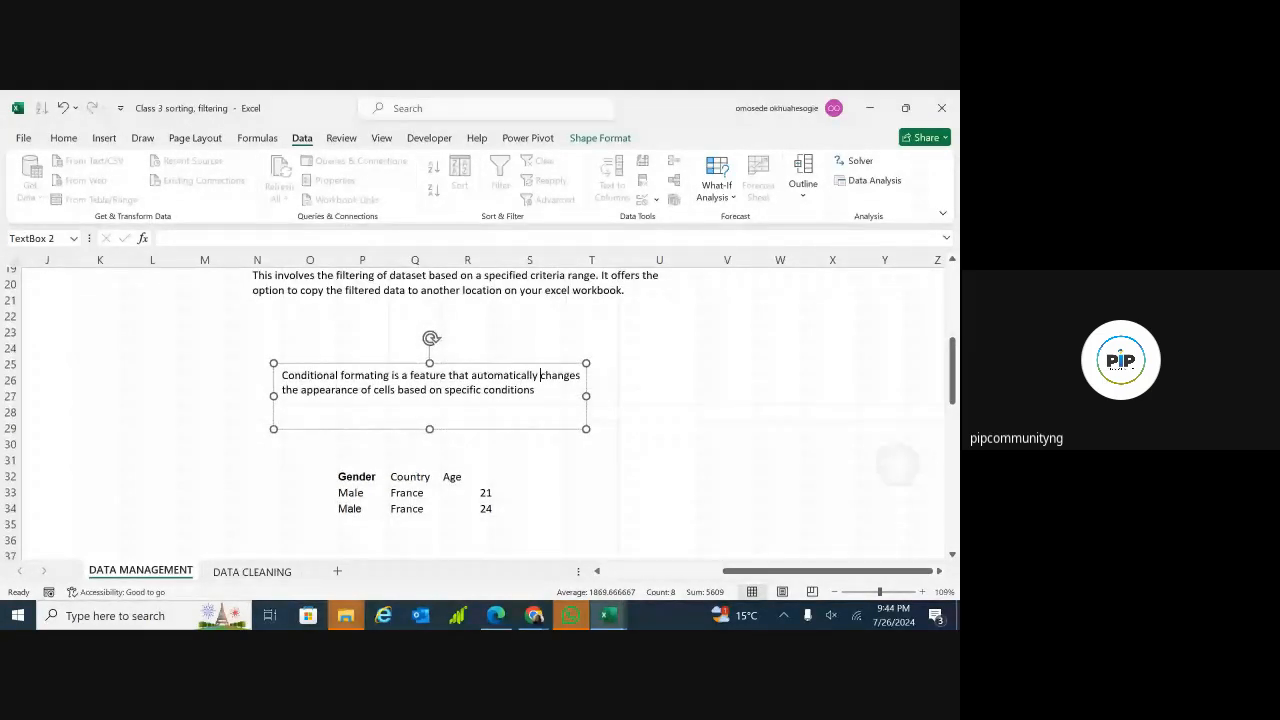
left_click(884, 476)
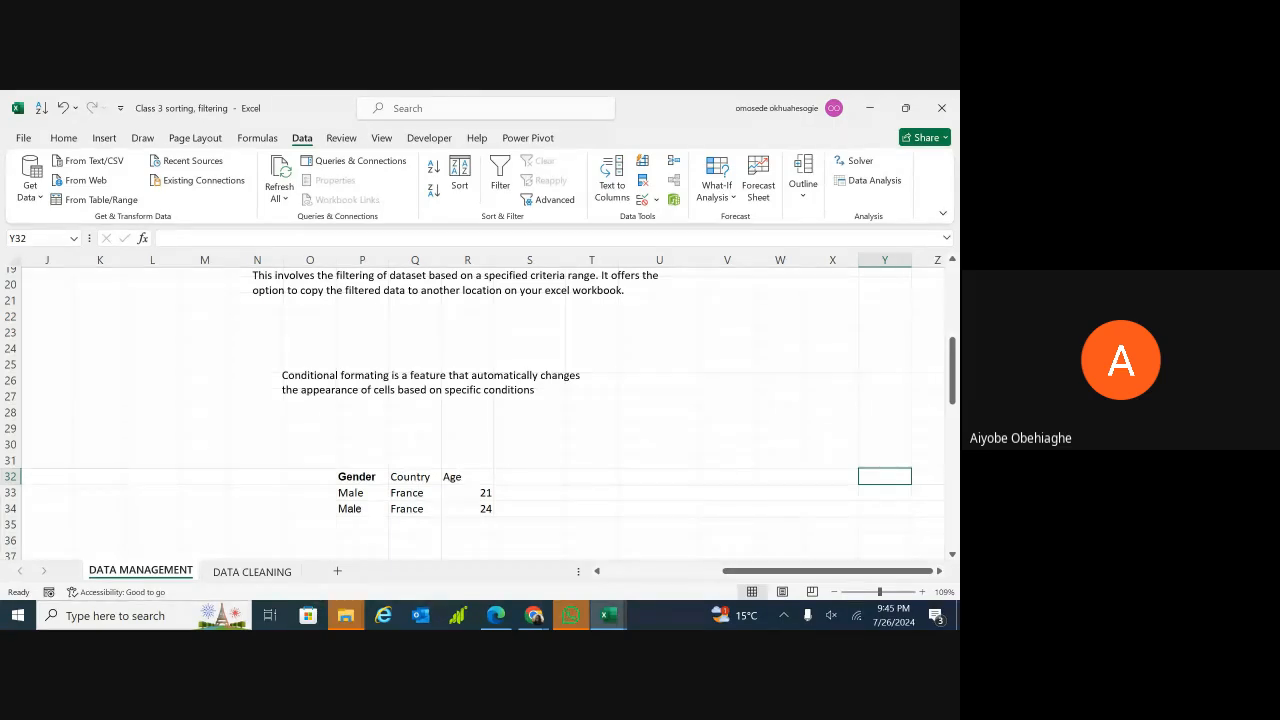
scroll(480, 410, "down", 1)
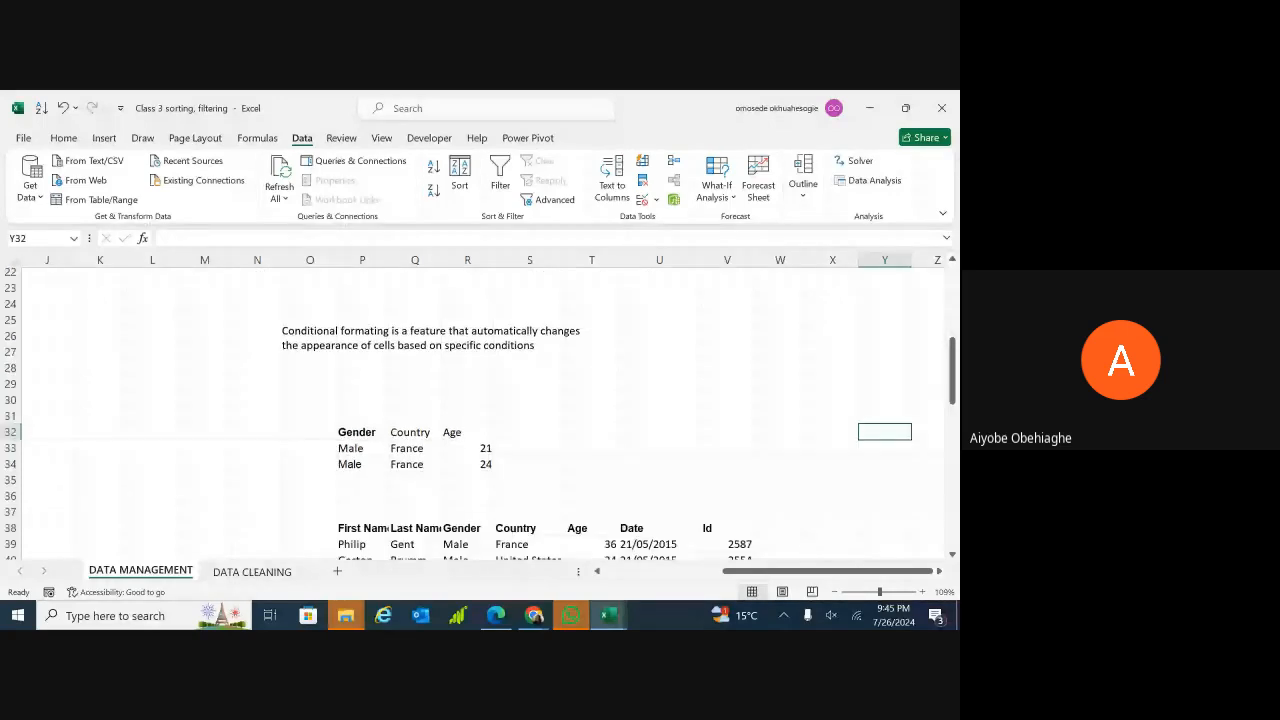
scroll(480, 410, "down", 1)
scroll(480, 410, "up", 2)
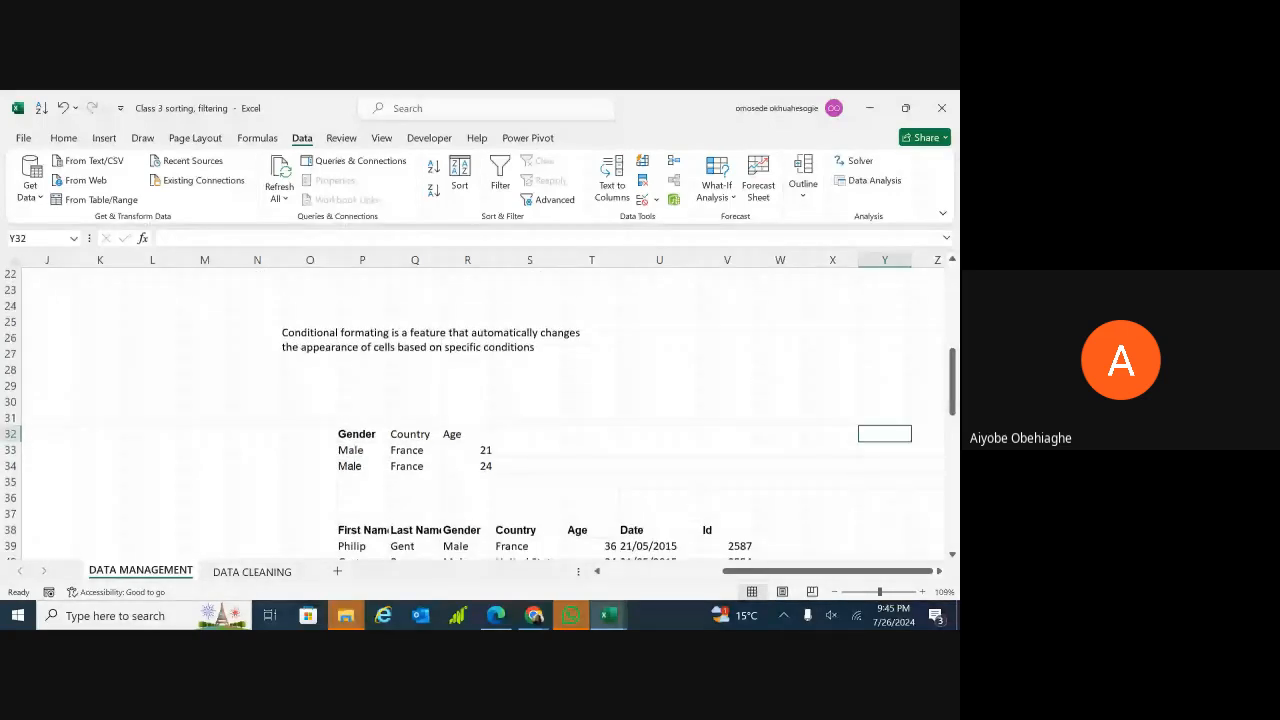
scroll(480, 410, "down", 1)
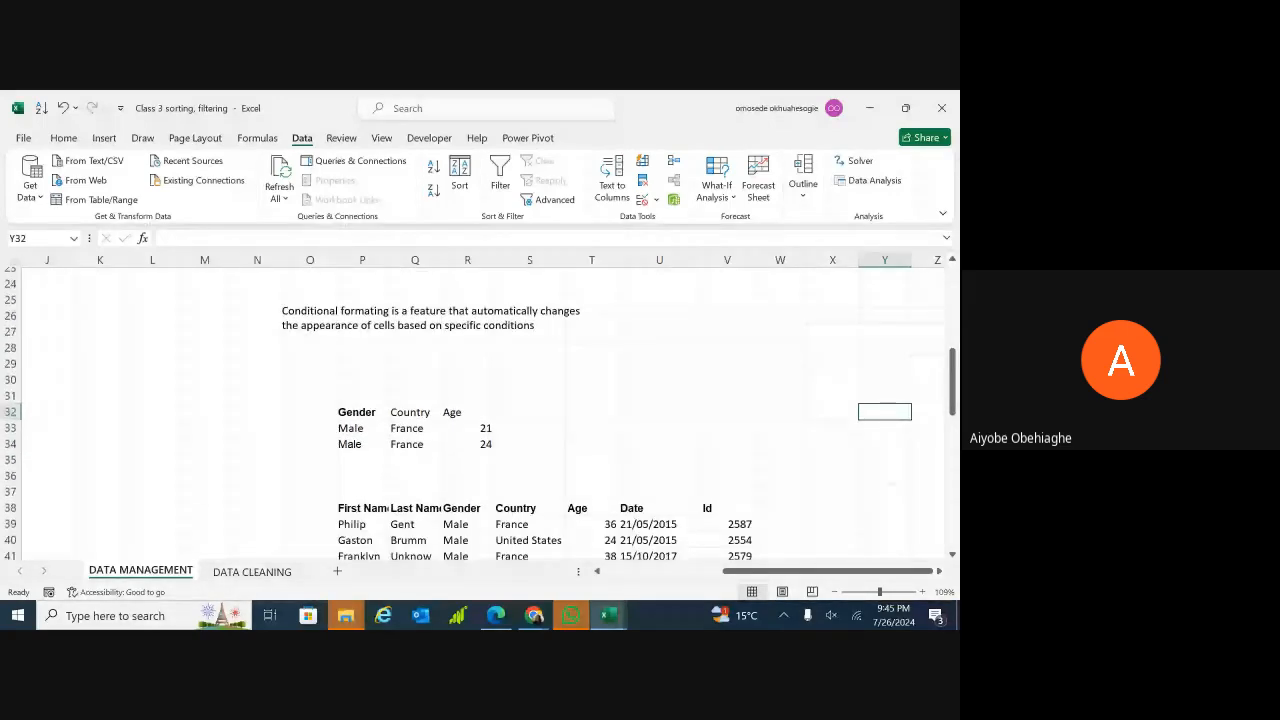
scroll(480, 410, "up", 1)
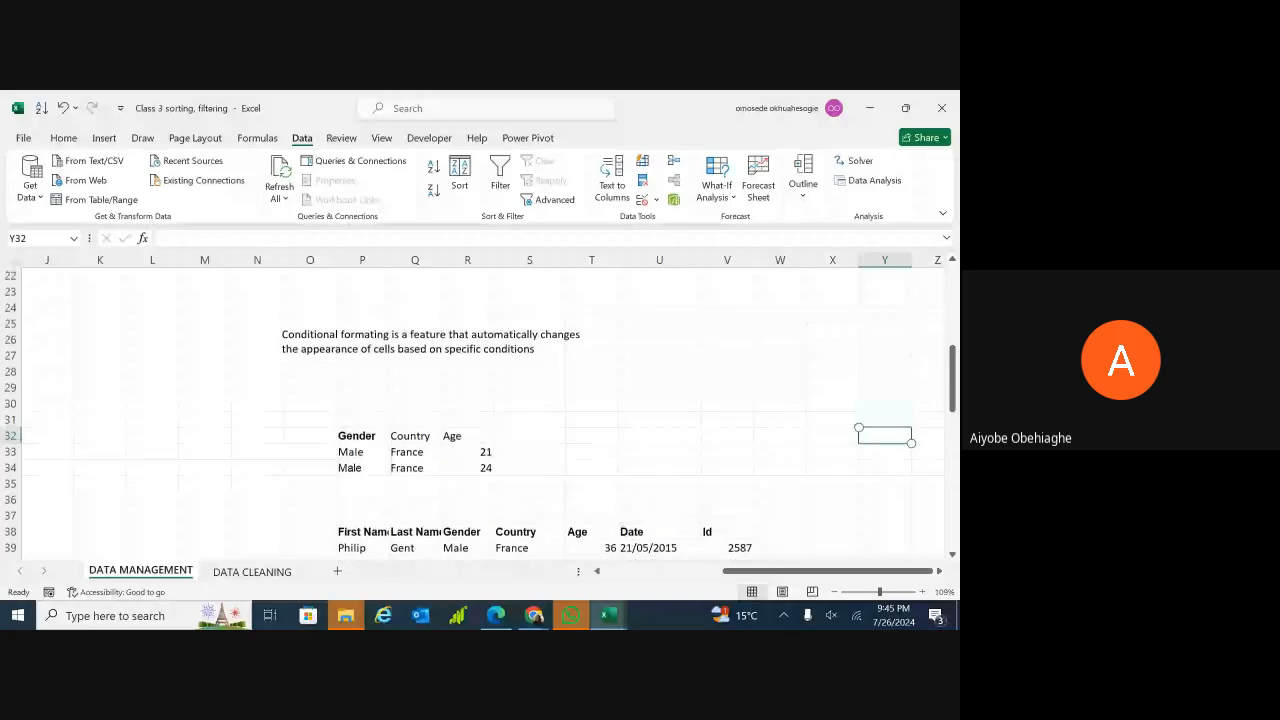
scroll(480, 410, "down", 1)
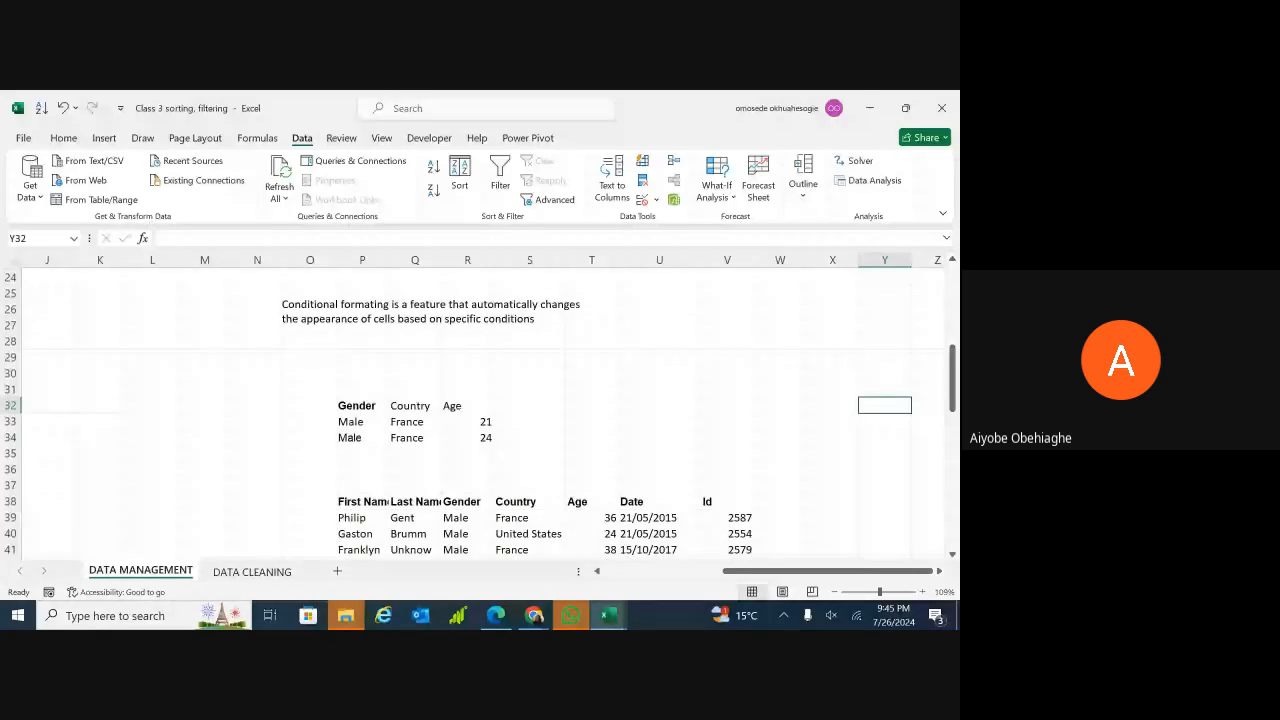
scroll(480, 410, "up", 1)
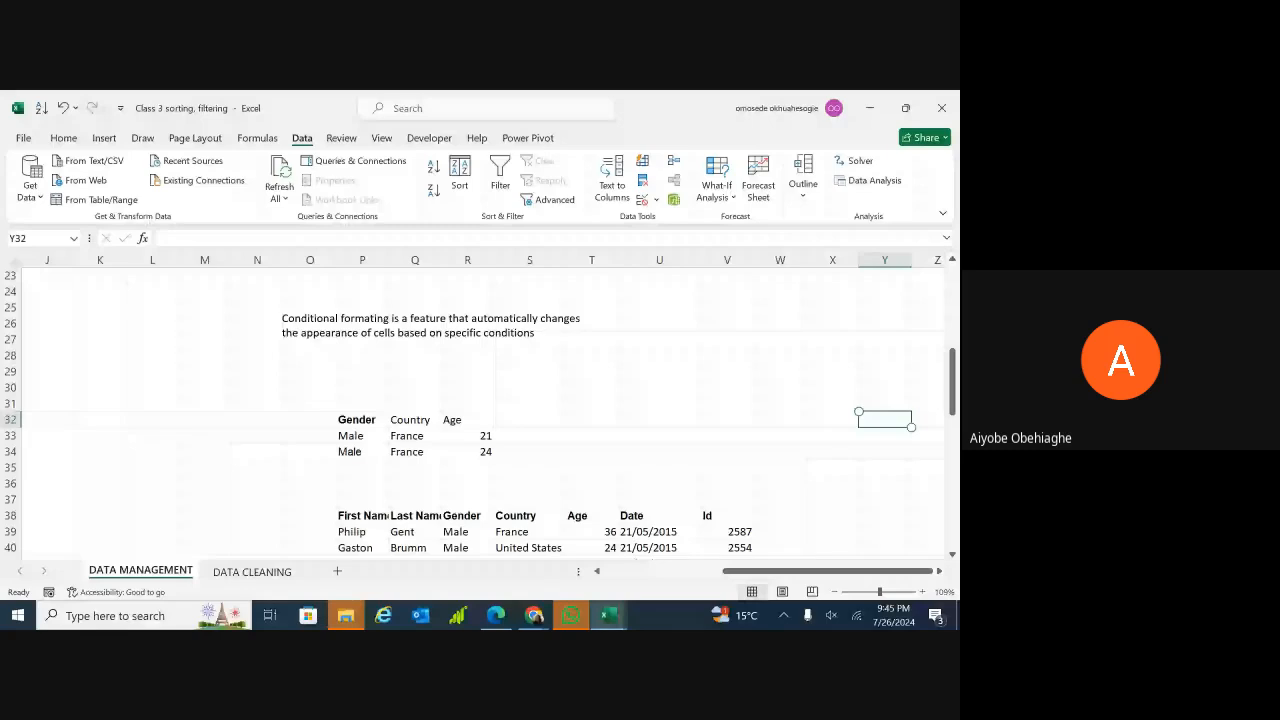
- Widen the Last Name and First Name columns of the source dataset so their headers and entries fit
scroll(480, 410, "up", 5)
scroll(480, 410, "up", 3)
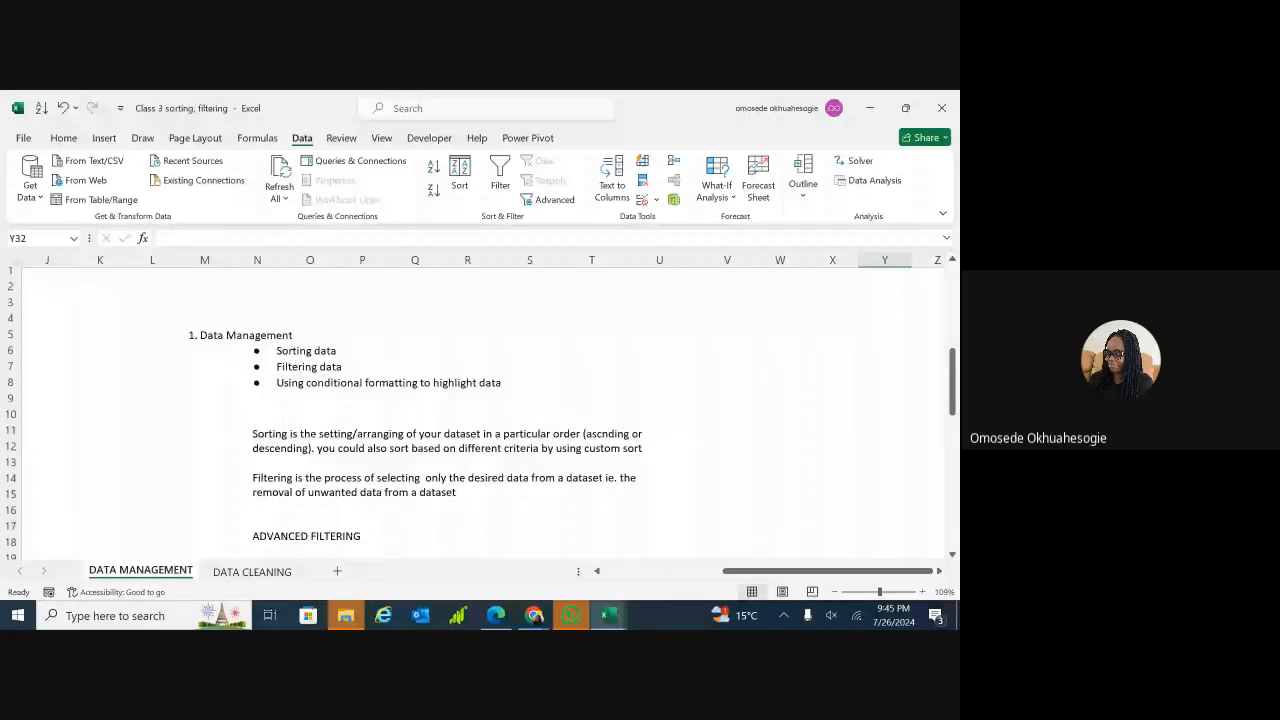
scroll(480, 410, "down", 7)
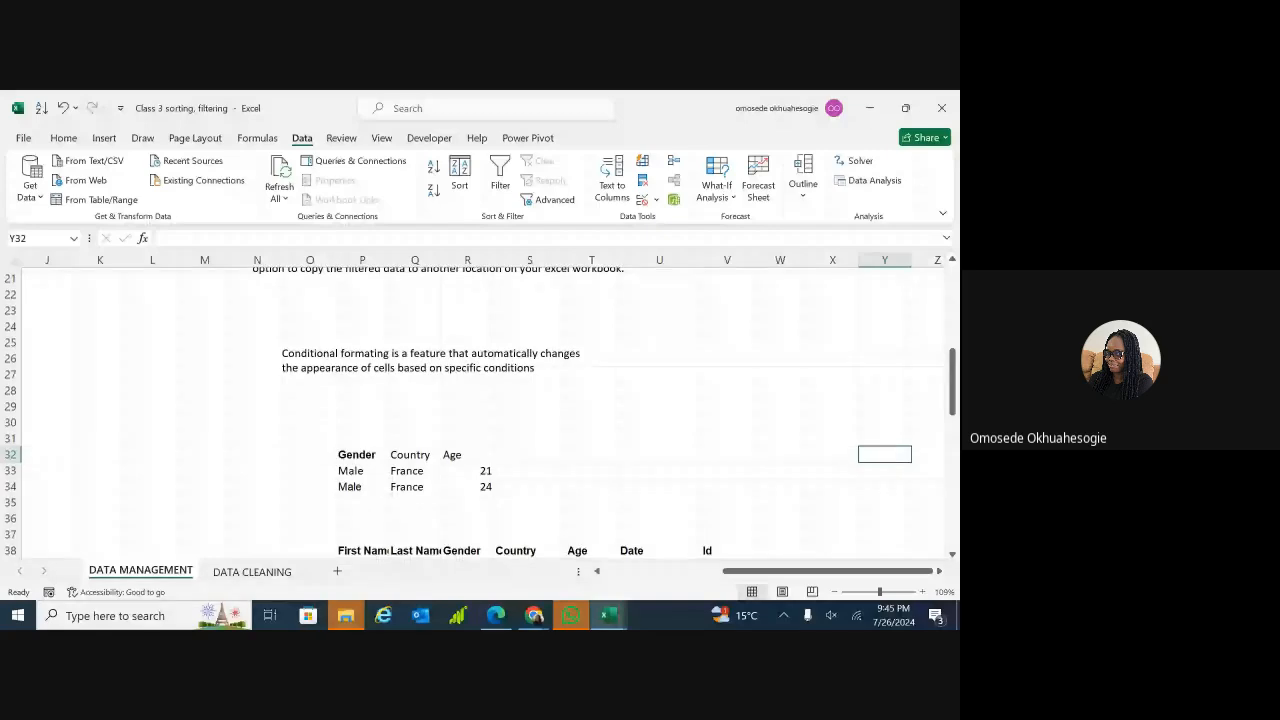
scroll(480, 410, "up", 7)
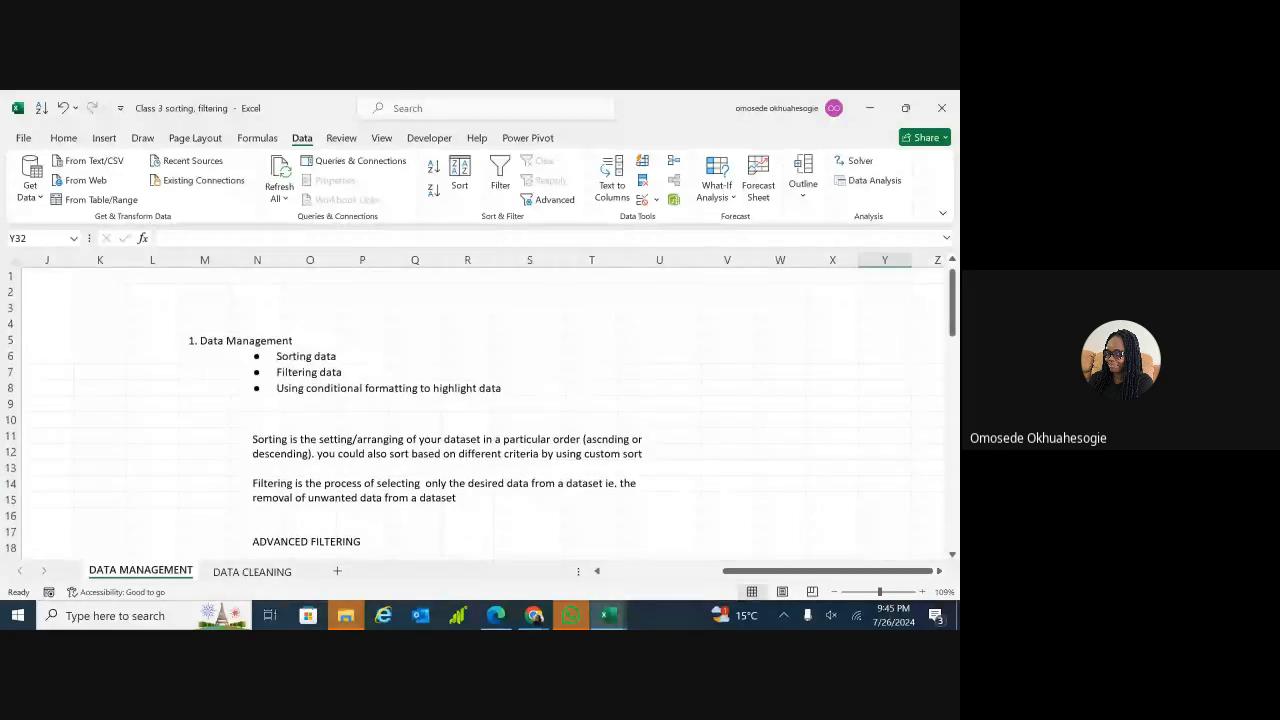
scroll(480, 410, "down", 1)
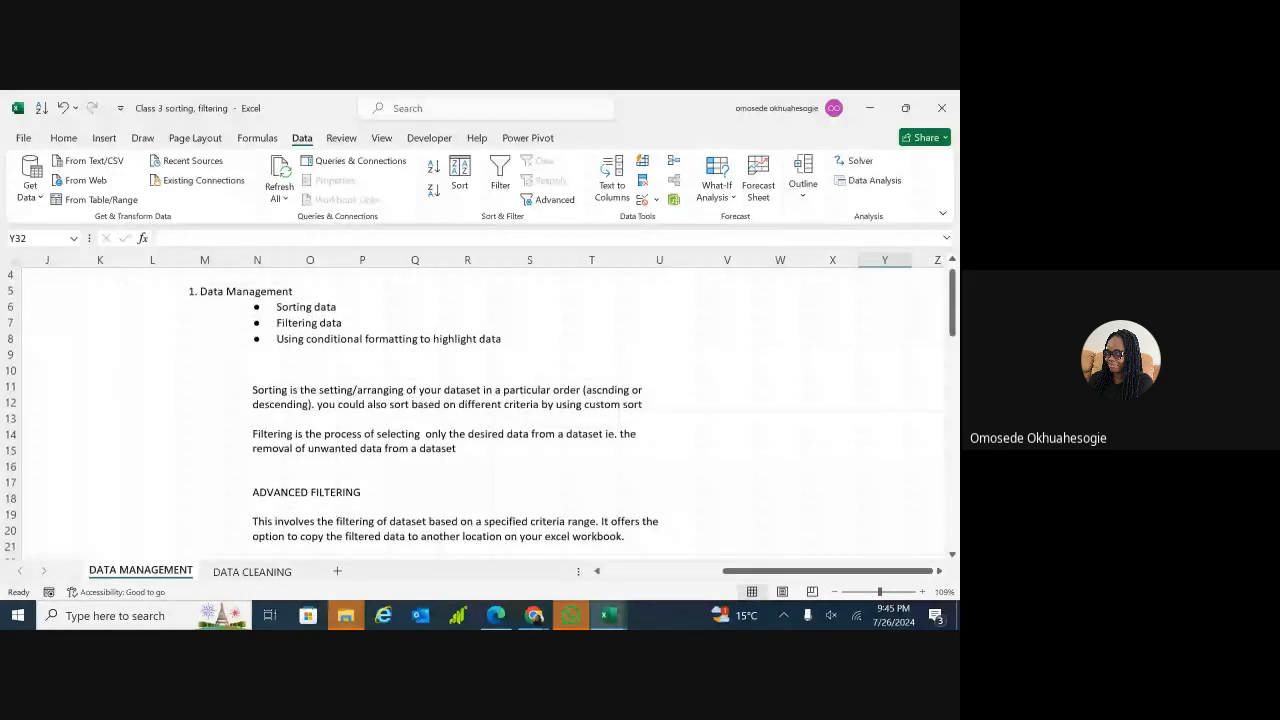
left_click(674, 571)
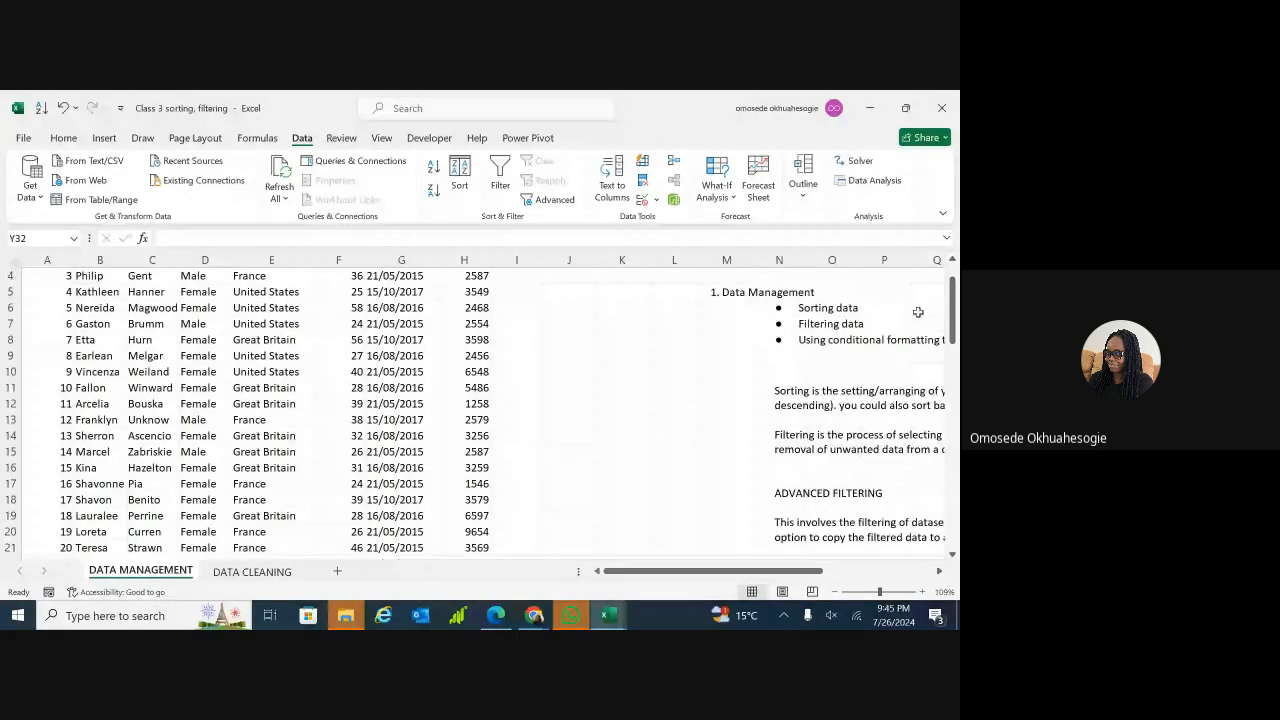
scroll(608, 317, "up", 1)
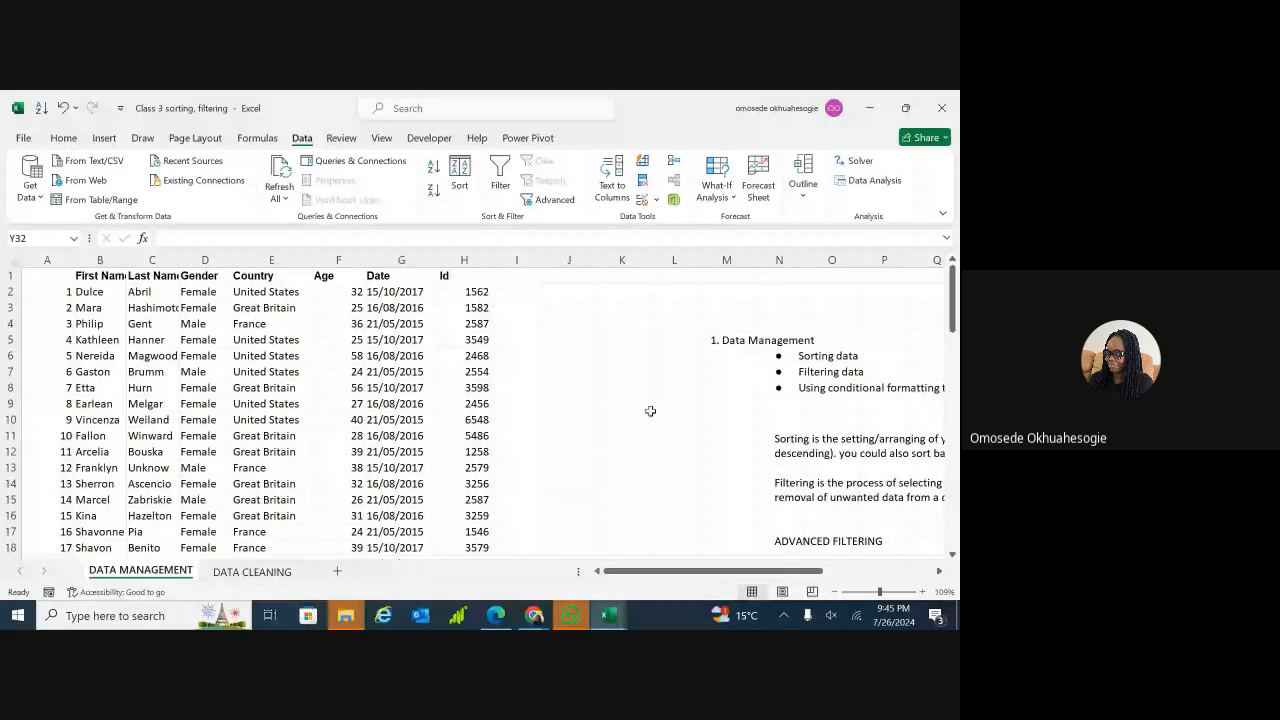
left_click_drag(179, 260, 192, 260)
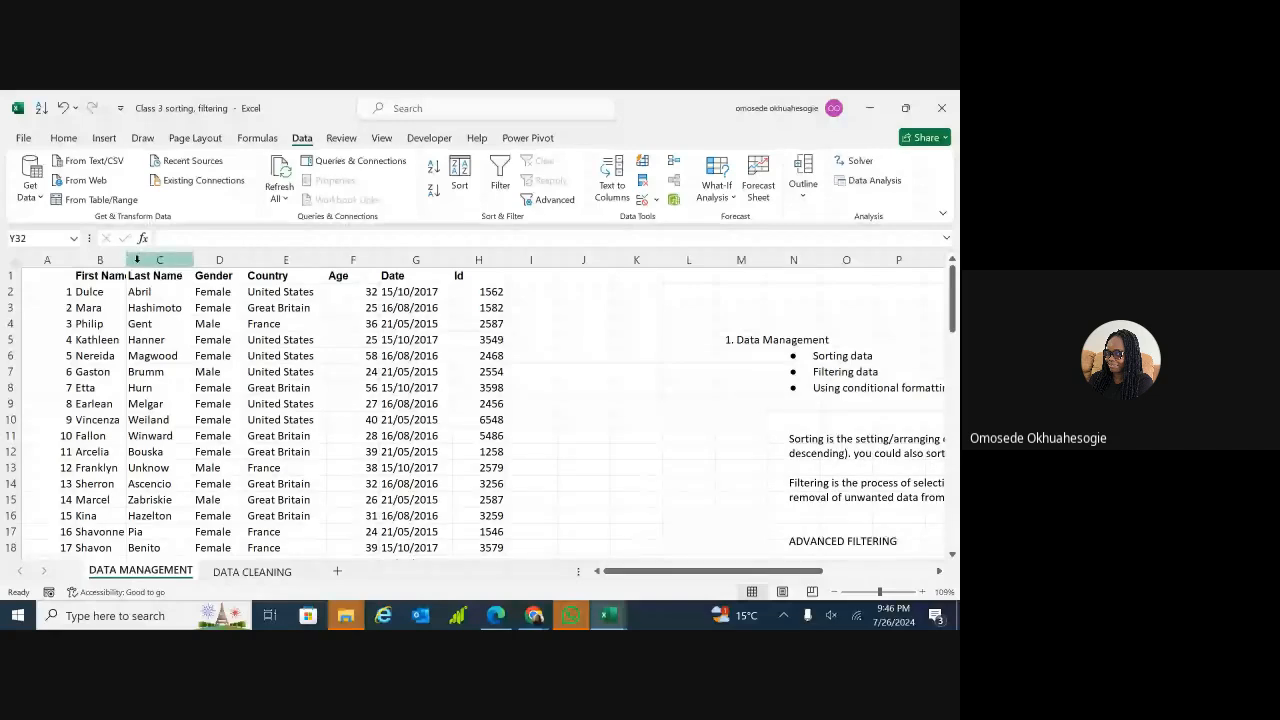
left_click_drag(127, 262, 142, 262)
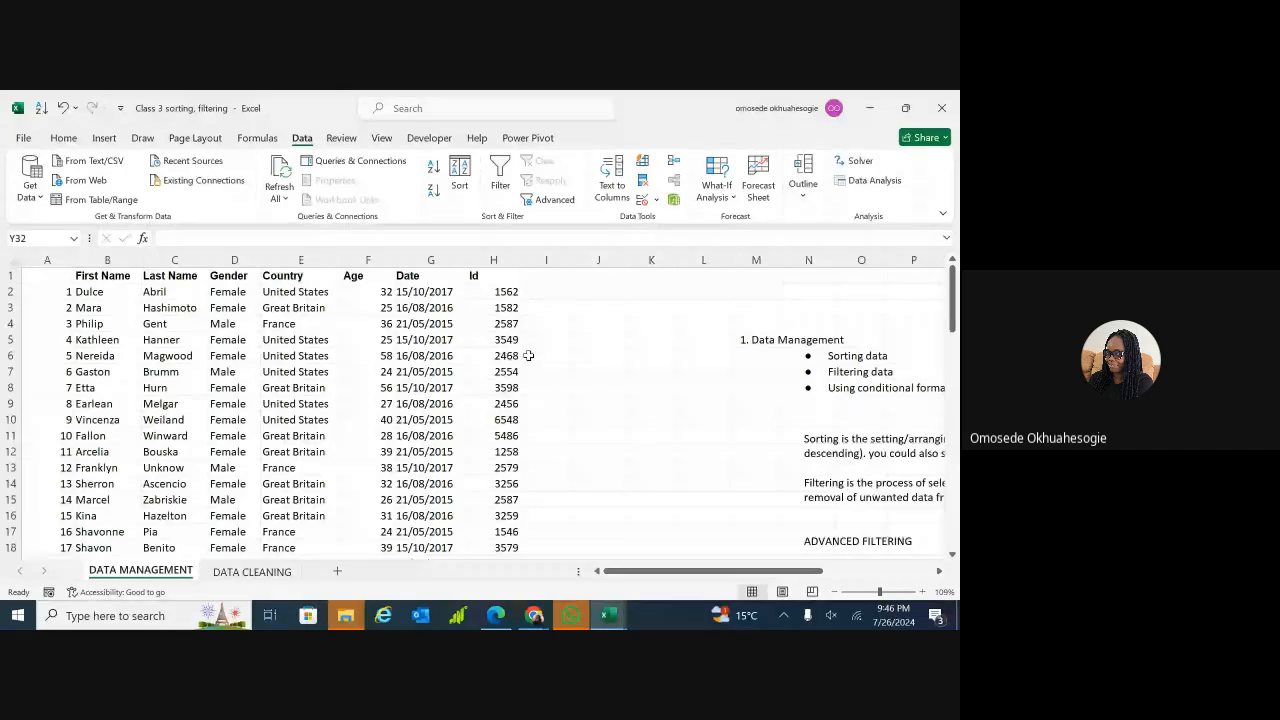
- View the criteria table at row 32 alongside the source dataset's Gender, Country and Age columns
left_click_drag(732, 572, 828, 575)
left_click_drag(953, 325, 957, 380)
scroll(791, 393, "down", 2)
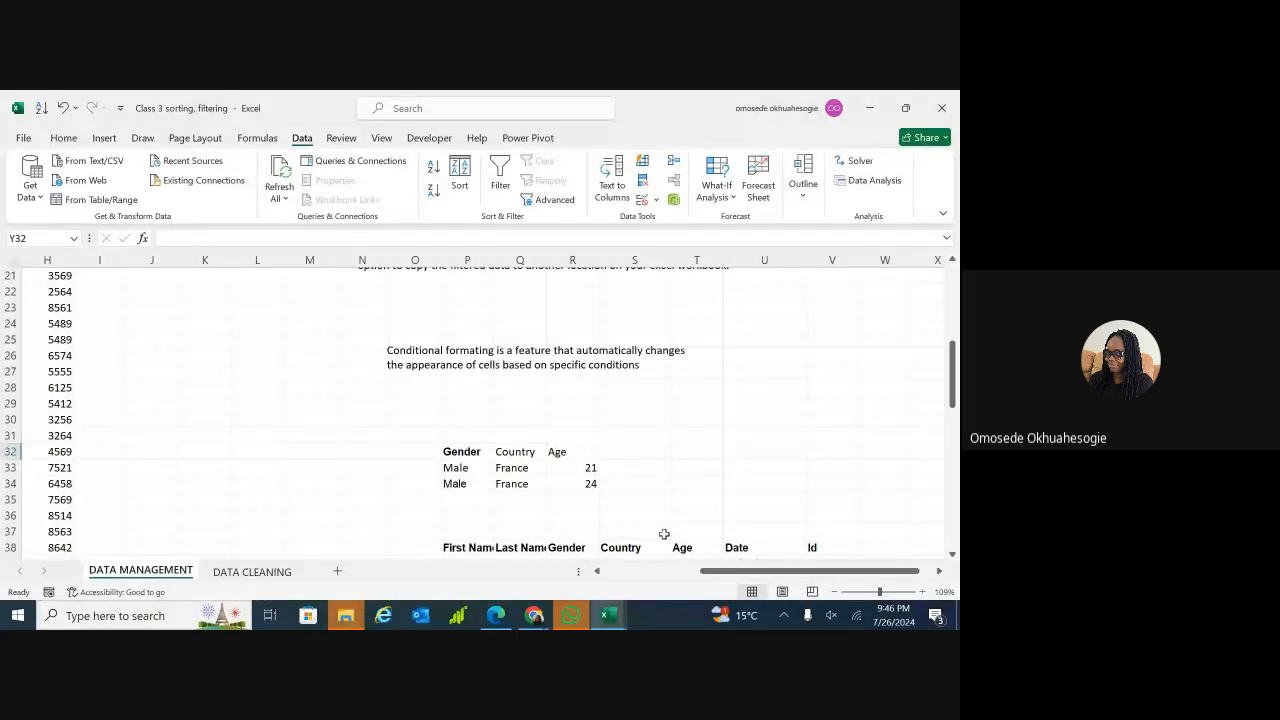
left_click_drag(713, 571, 693, 573)
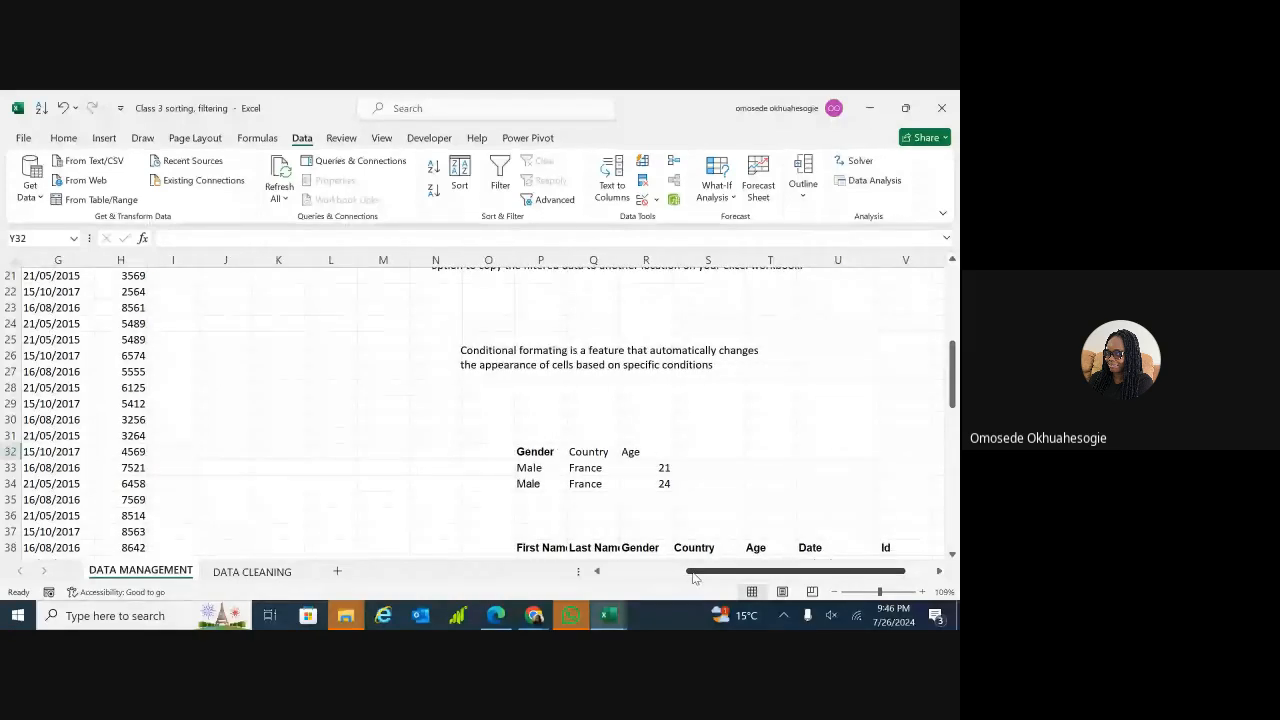
left_click_drag(693, 577, 640, 578)
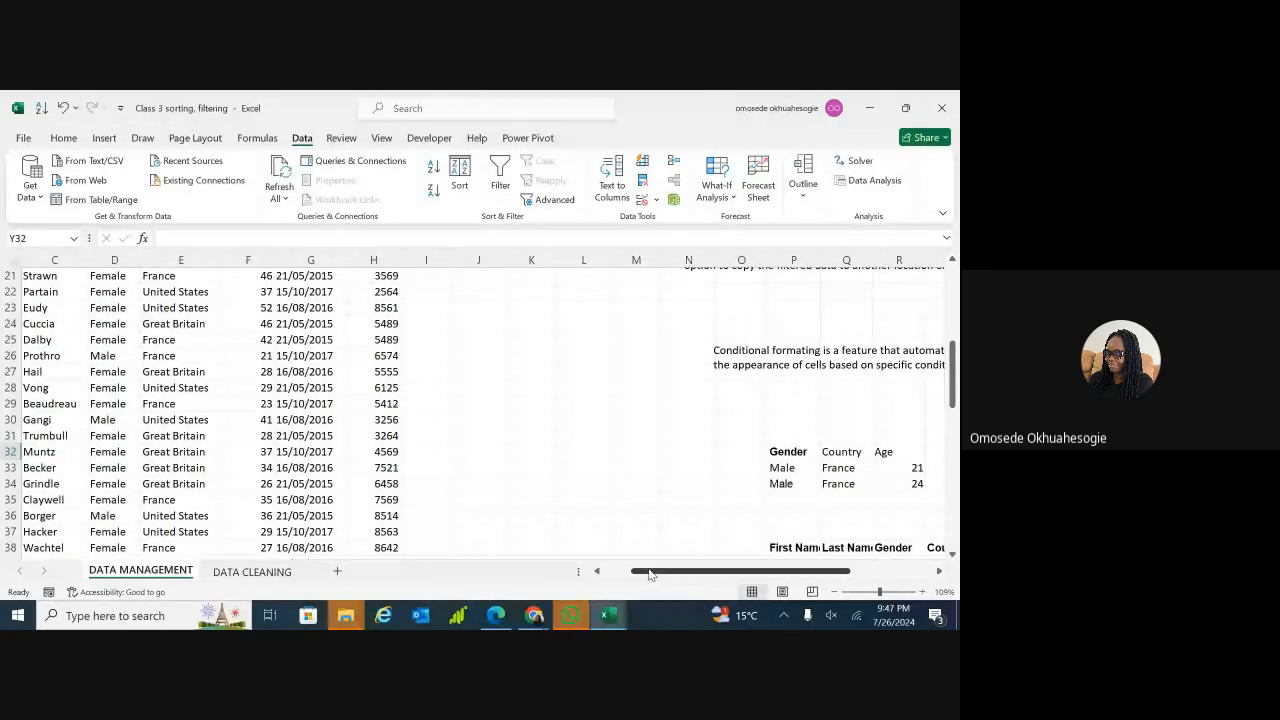
- Filter the source dataset temporarily to examine the distinct values in the Age column, and remove the filter again
left_click_drag(660, 576, 646, 576)
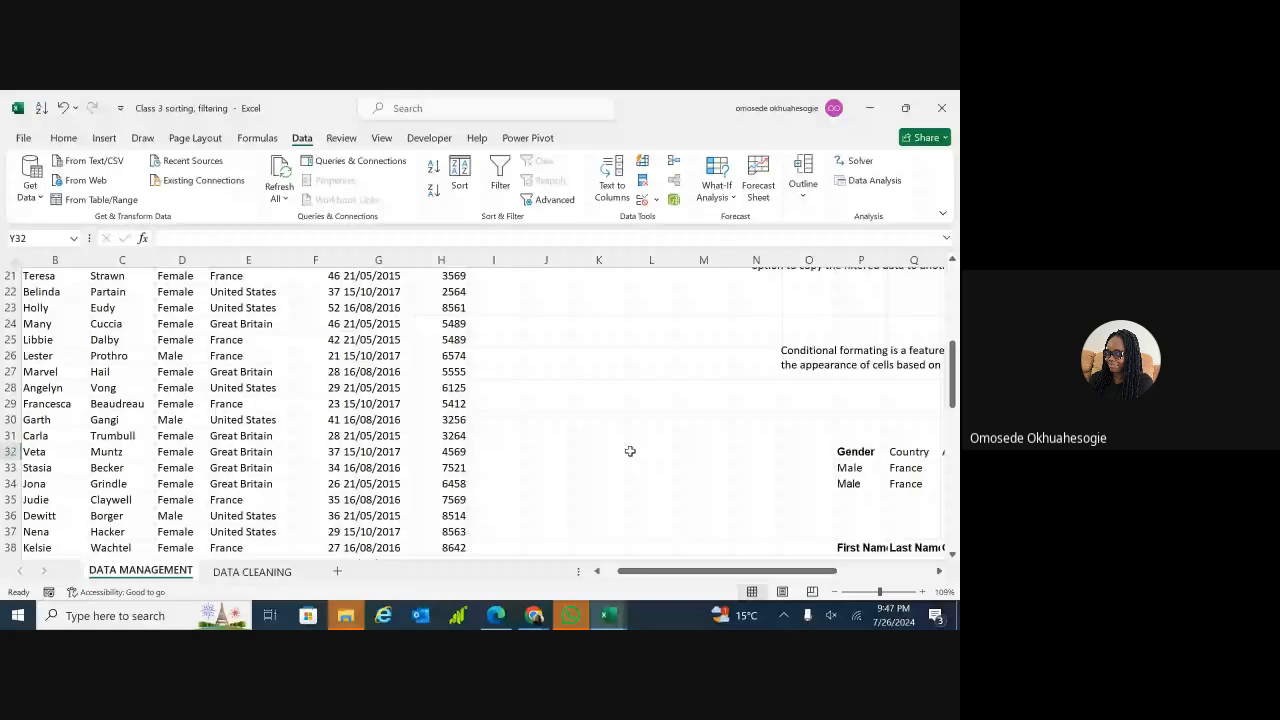
left_click_drag(955, 384, 336, 313)
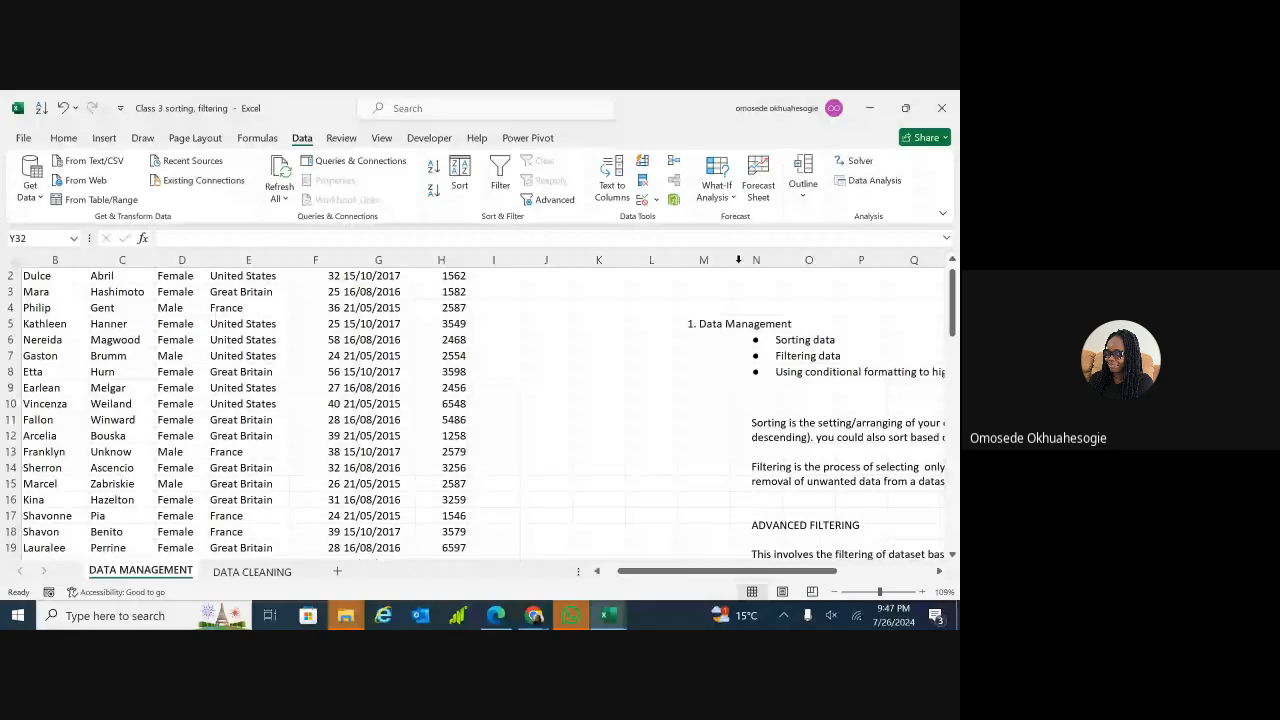
left_click(951, 260)
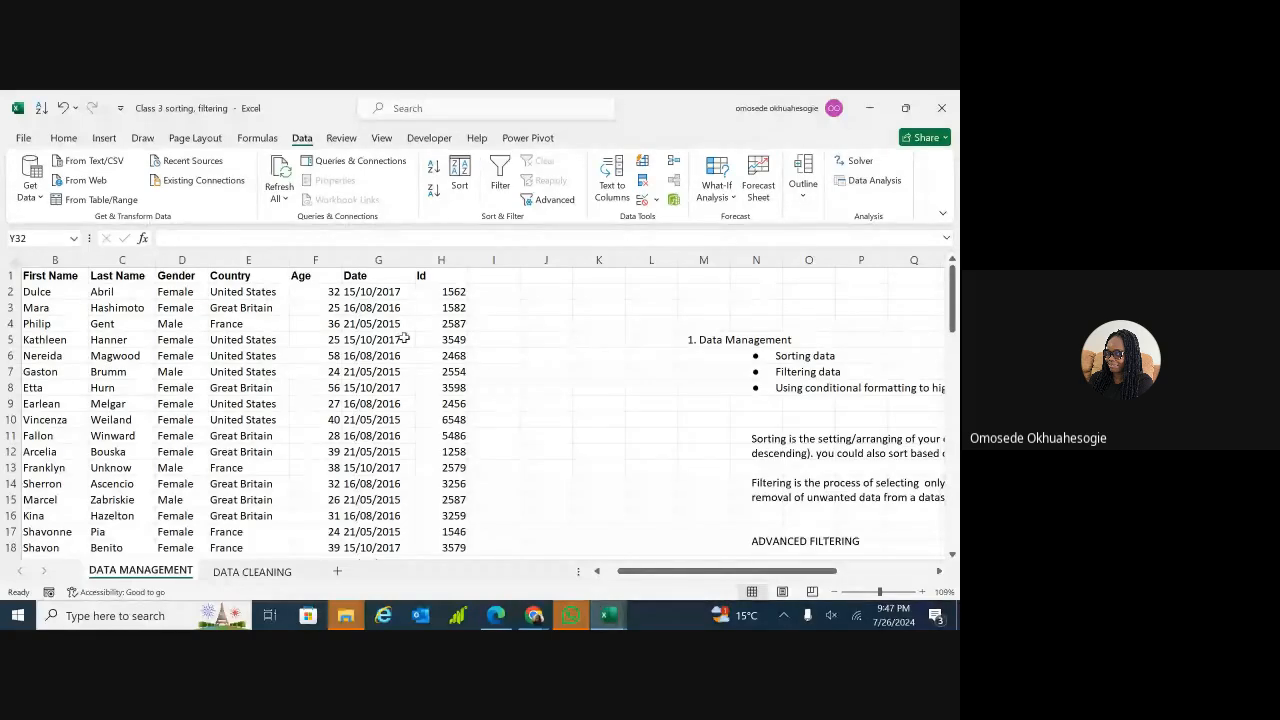
left_click(334, 292)
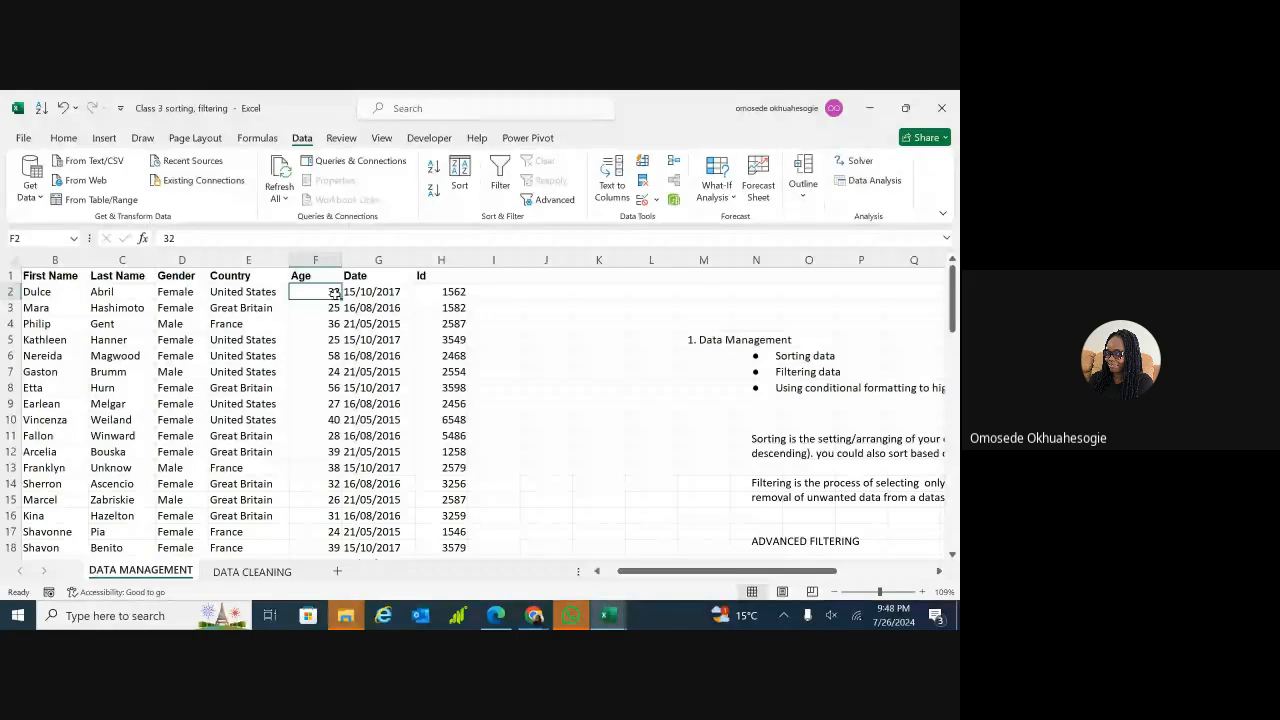
left_click(245, 304)
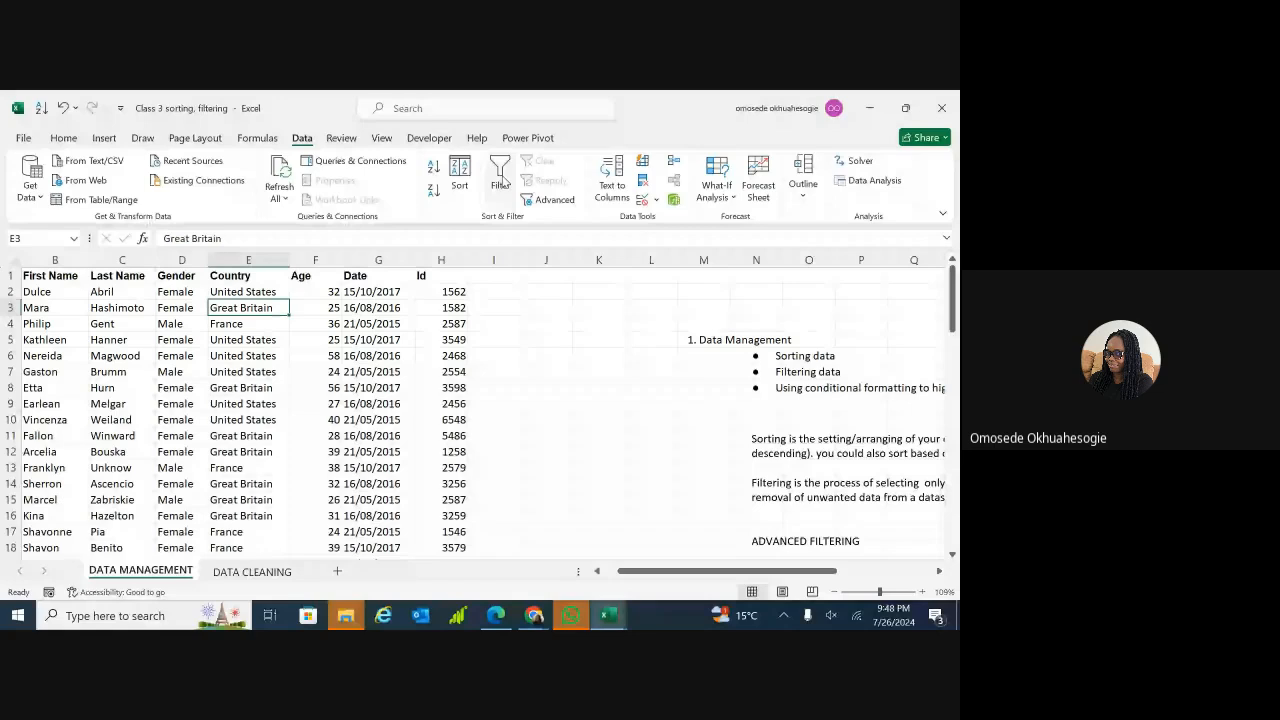
left_click(500, 178)
left_click(335, 276)
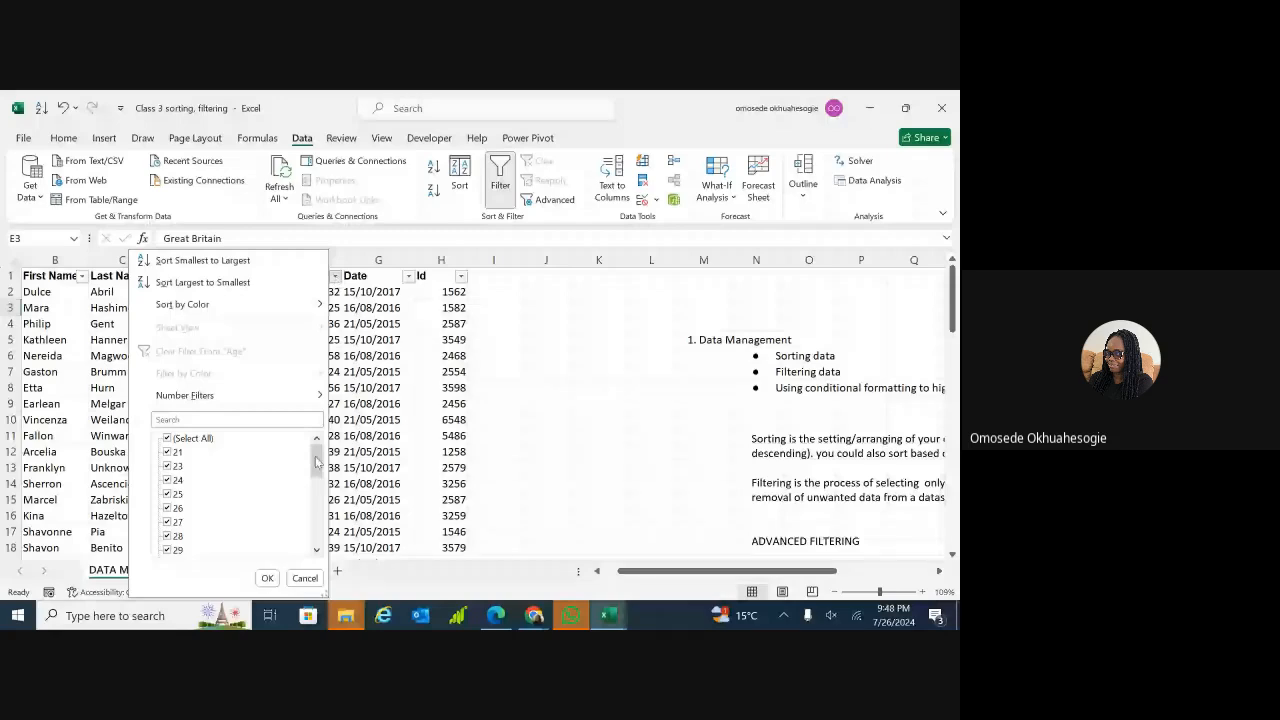
mouse_move(316, 461)
left_mouse_down()
mouse_move(318, 508)
mouse_move(317, 452)
mouse_move(319, 480)
left_mouse_up()
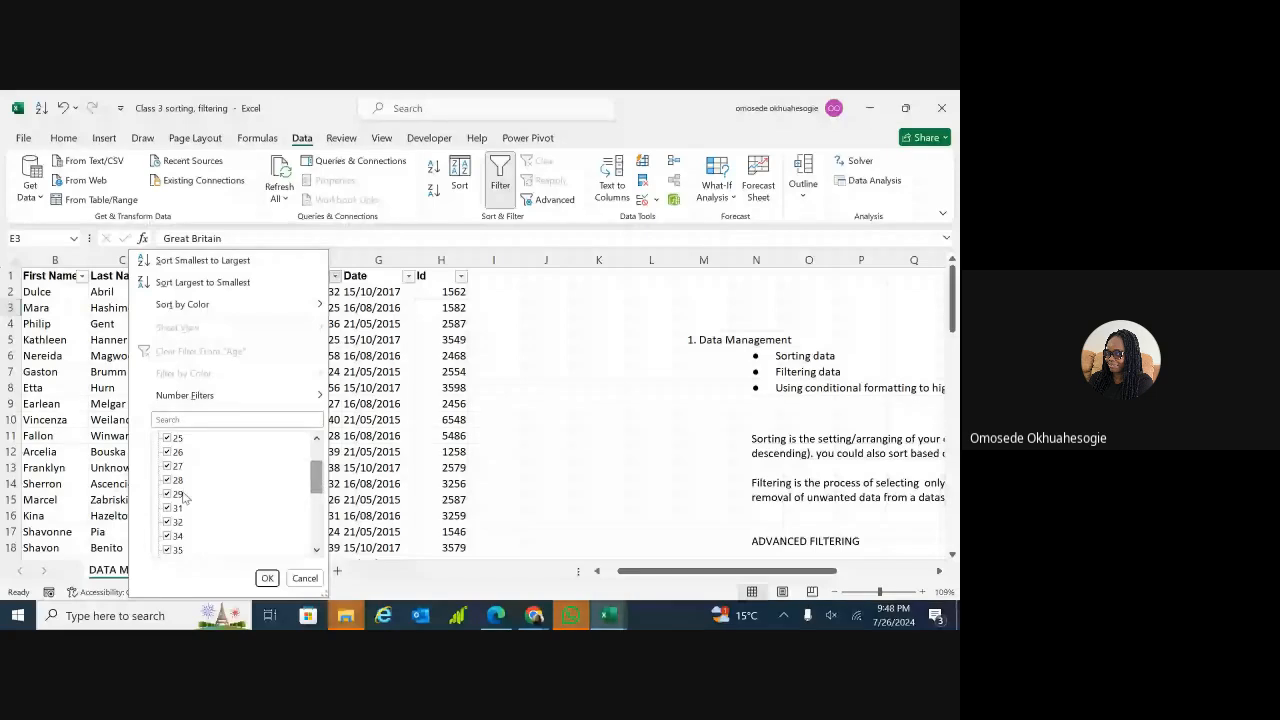
left_click_drag(318, 487, 316, 540)
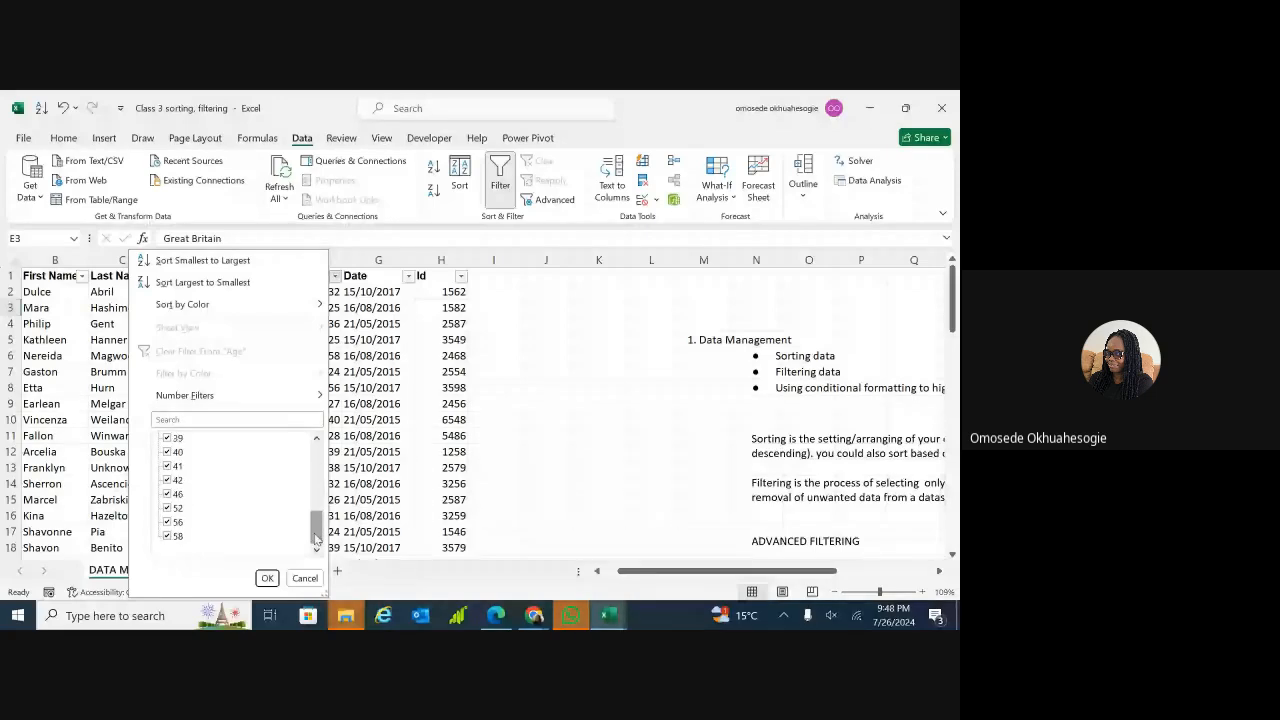
left_click(481, 438)
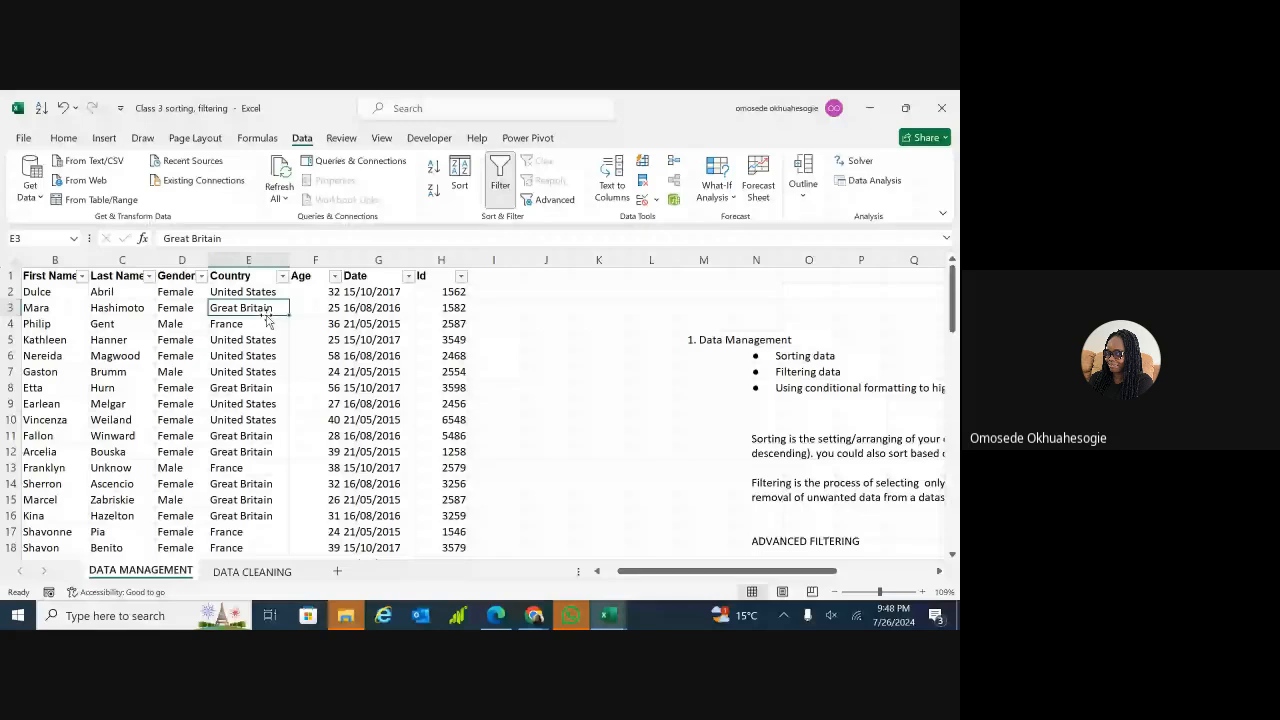
left_click(317, 290)
key("ctrl+shift+l")
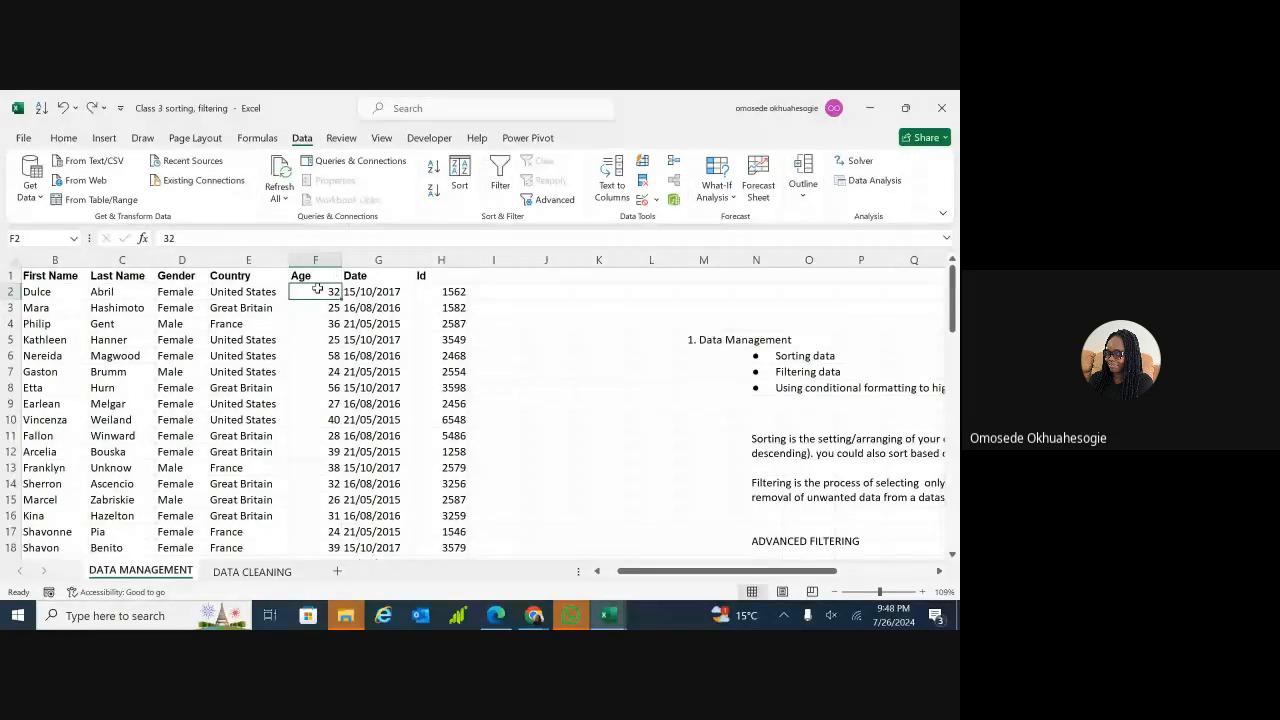
- Highlight the ages in F2:F51 that are greater than 40 using Yellow Fill with Dark Yellow Text
key("ctrl+shift+Down")
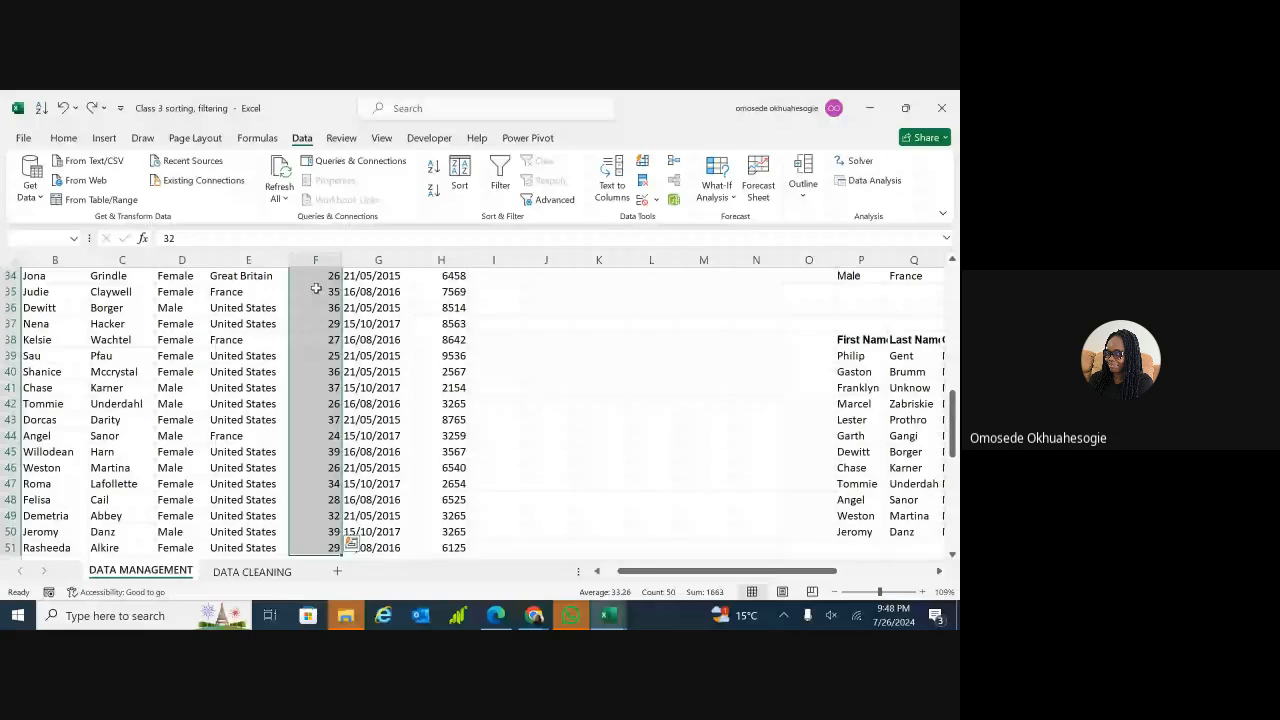
left_click(63, 140)
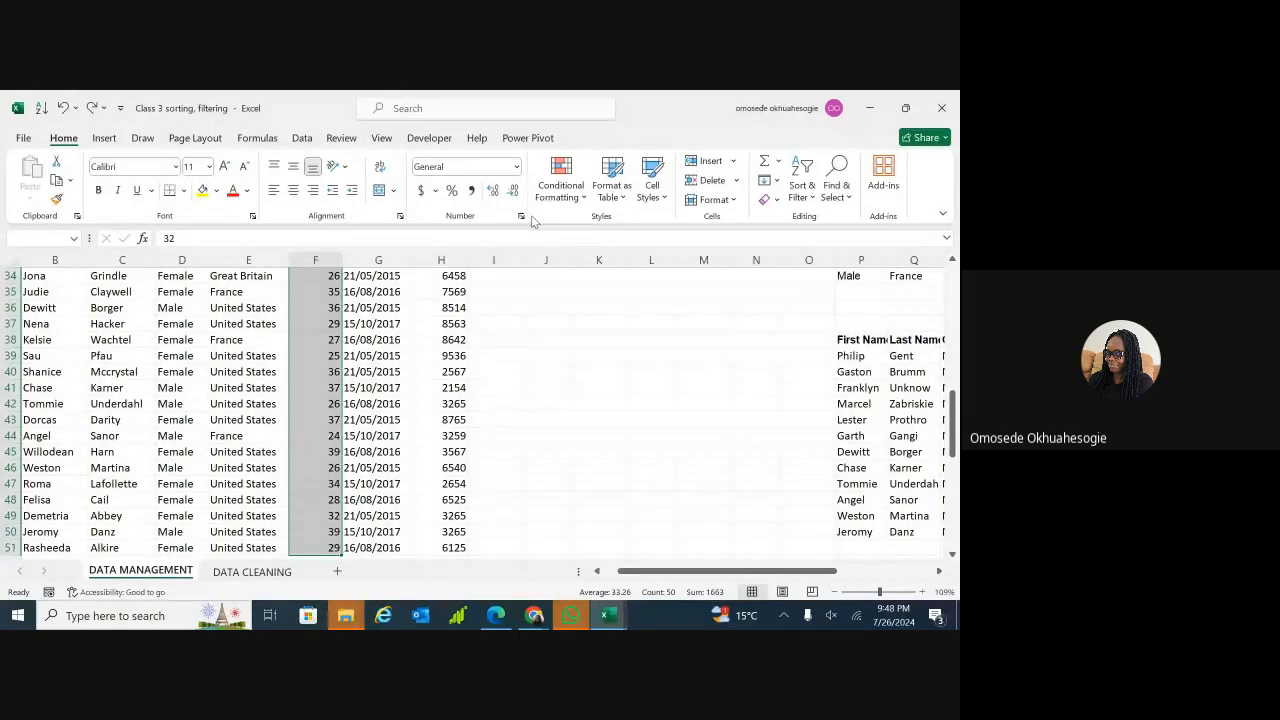
left_click(586, 202)
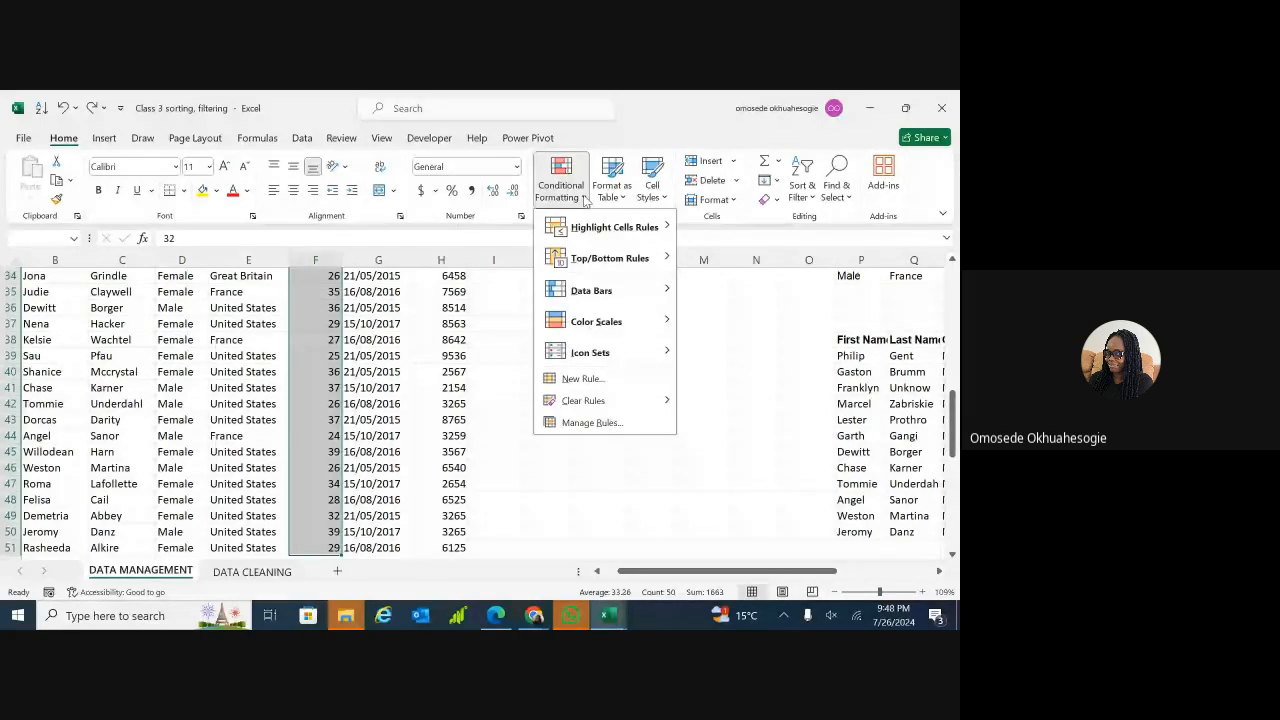
mouse_move(629, 230)
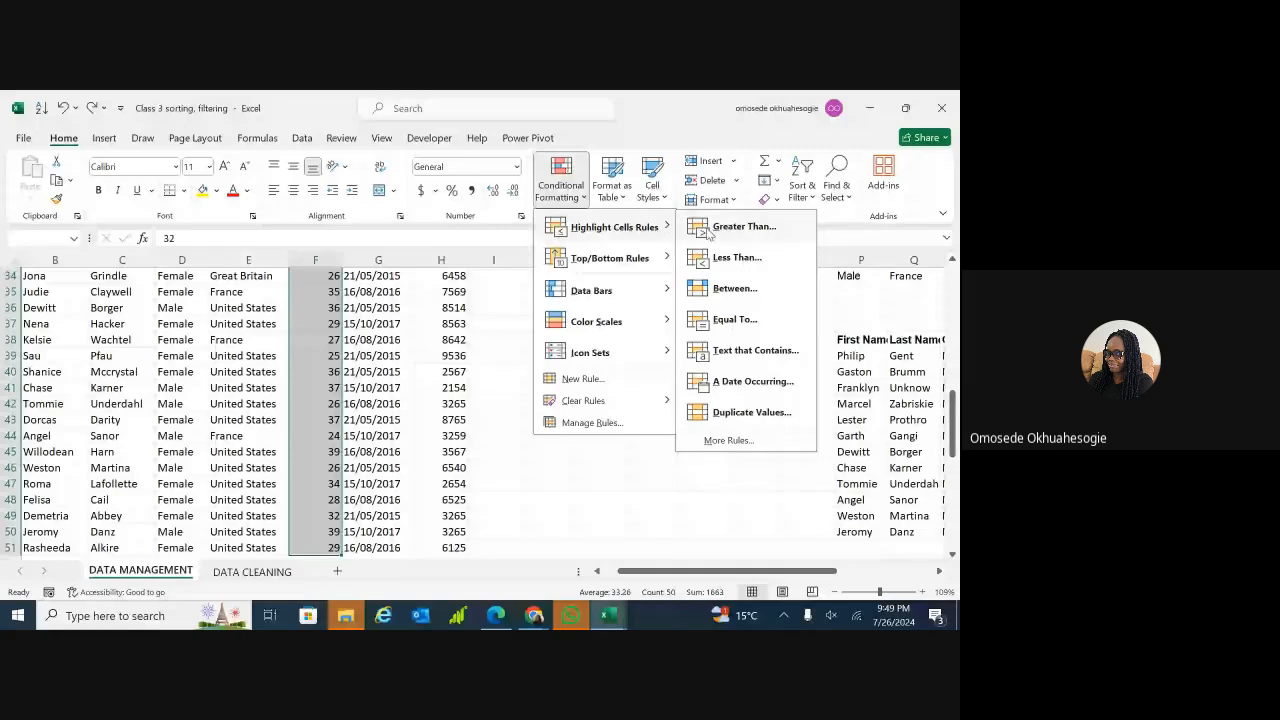
left_click(743, 227)
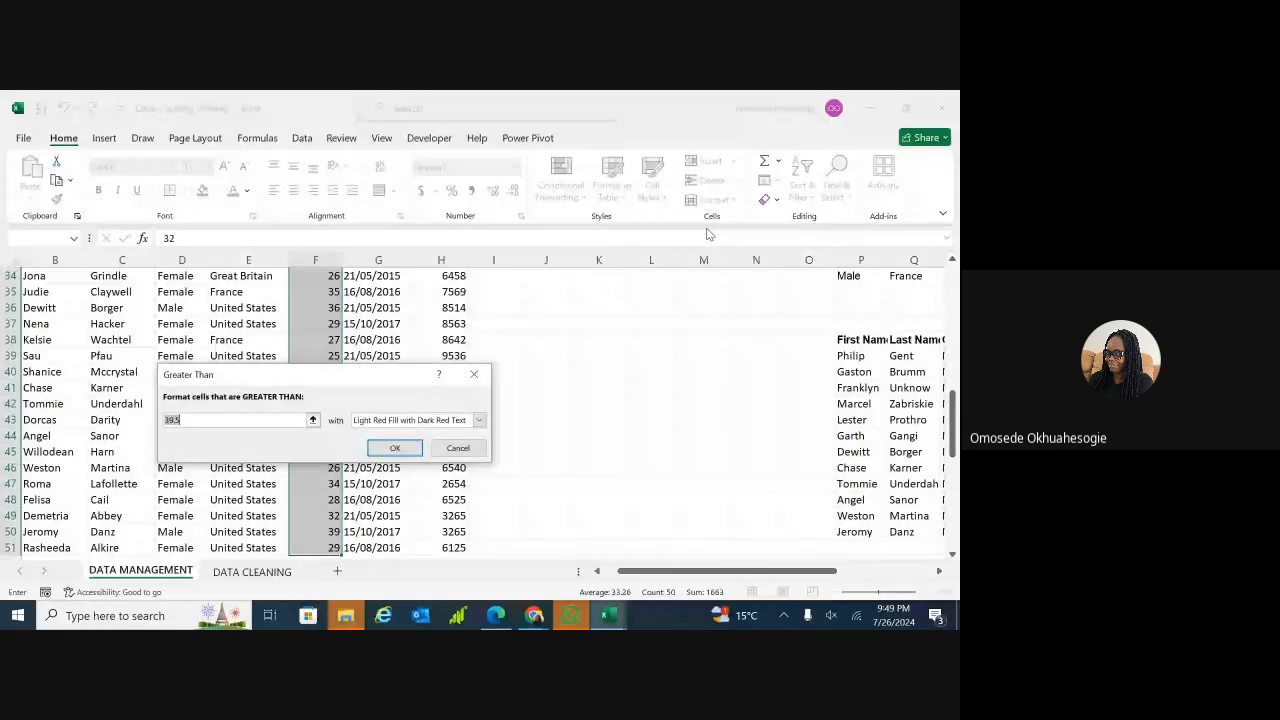
left_click(191, 422)
key("BackSpace")
key("BackSpace")
key("BackSpace")
key("BackSpace")
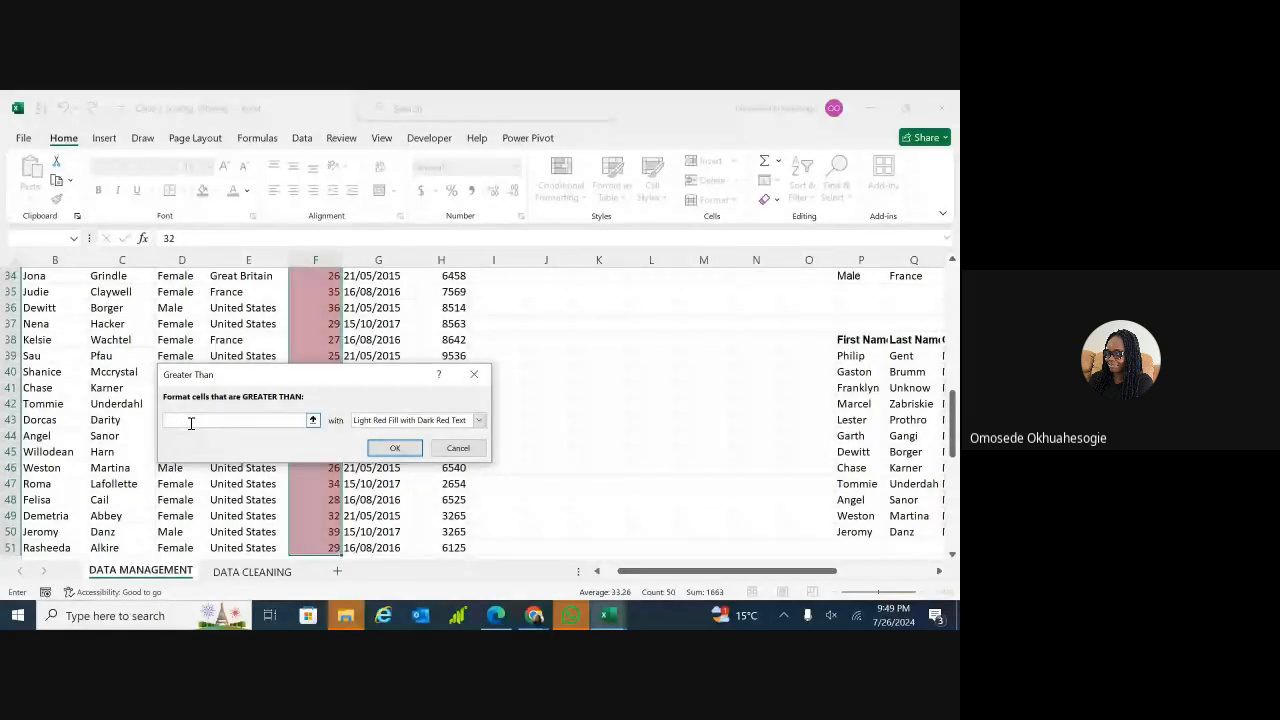
type("40")
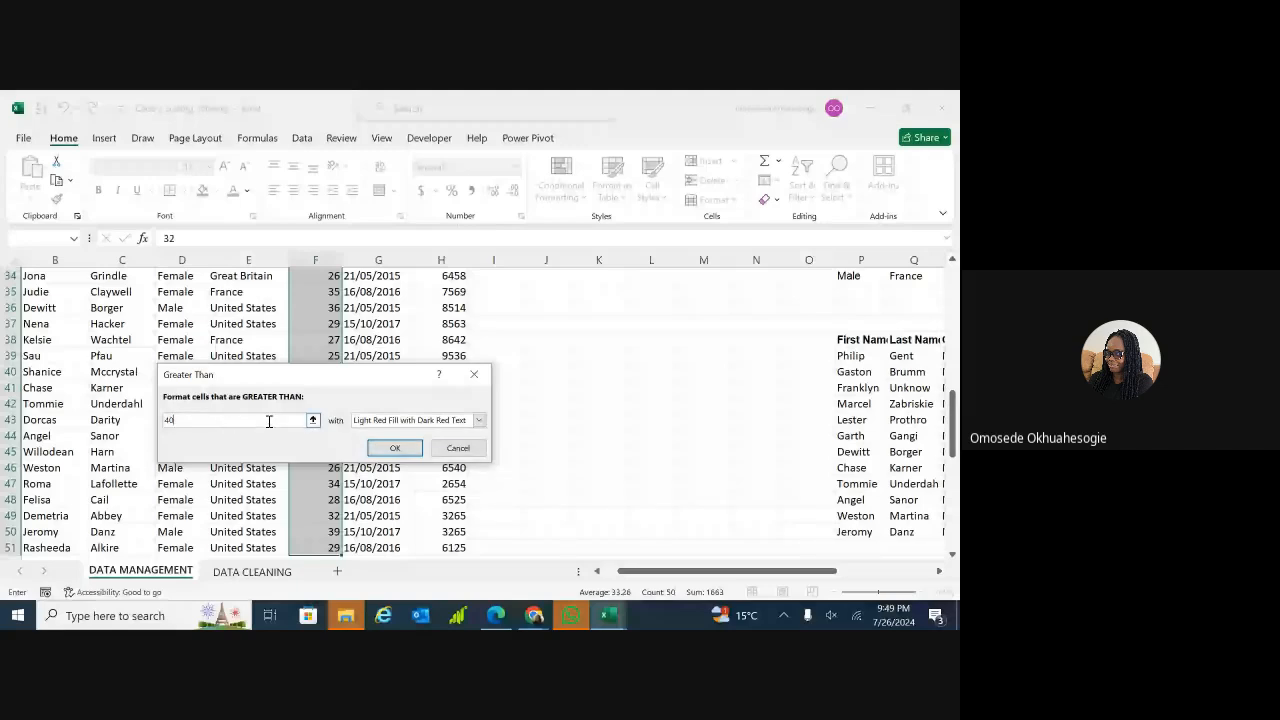
left_click(479, 421)
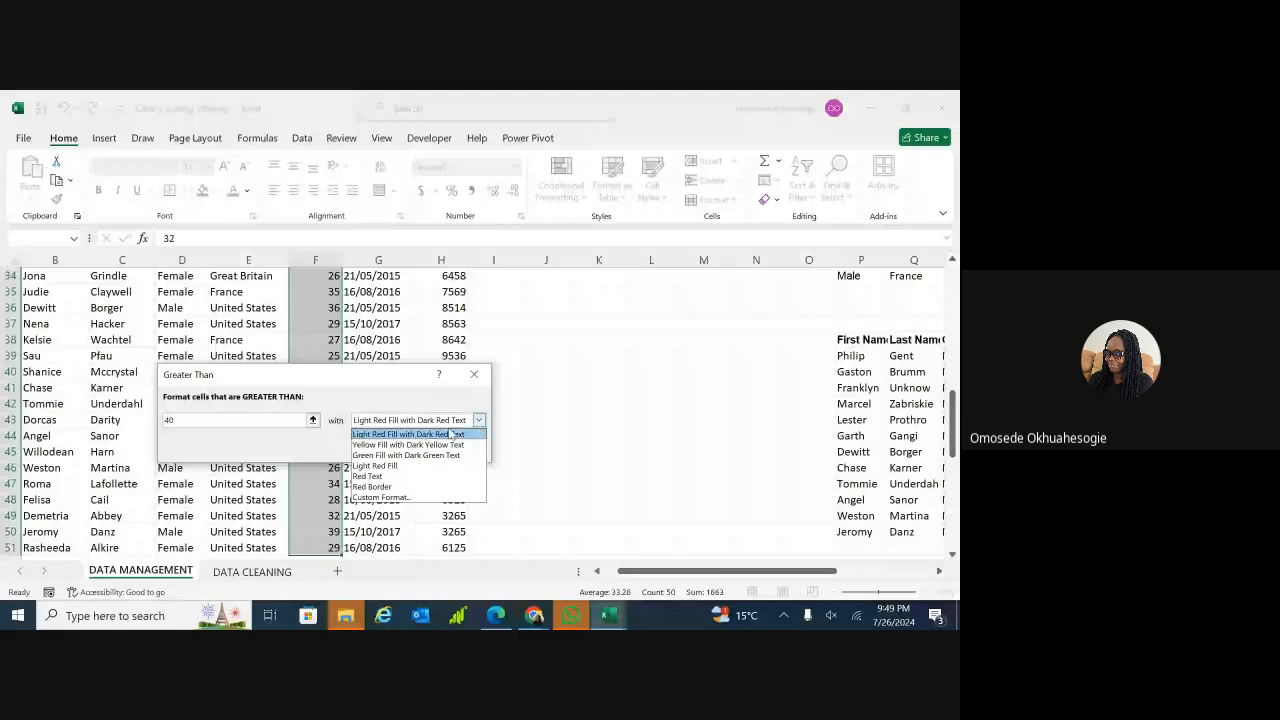
left_click(415, 445)
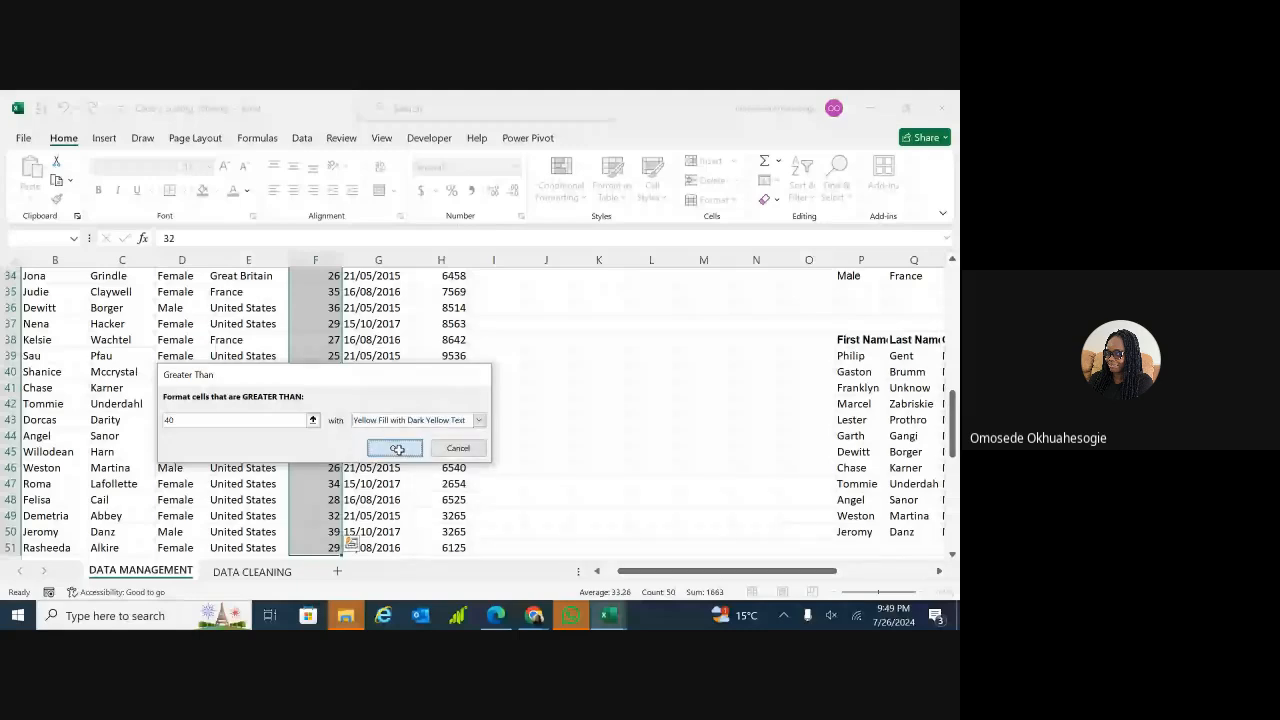
left_click(397, 449)
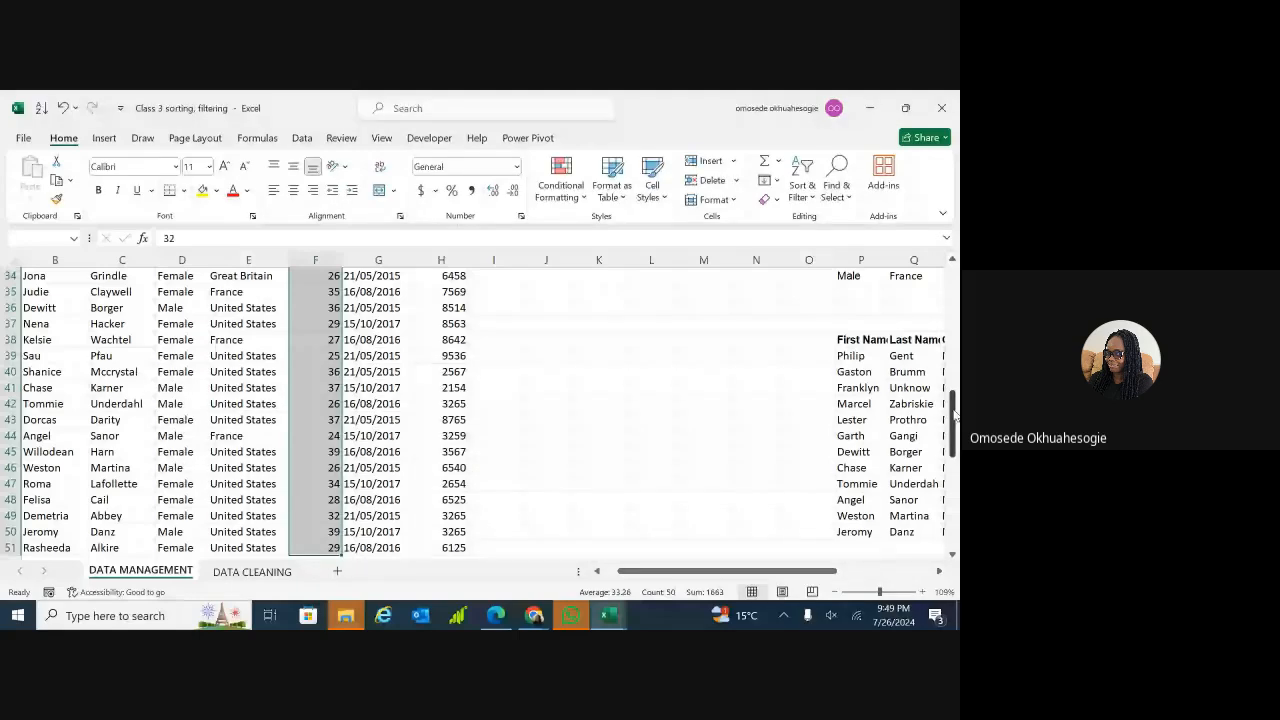
scroll(953, 440, "down", 2)
left_click_drag(953, 440, 953, 345)
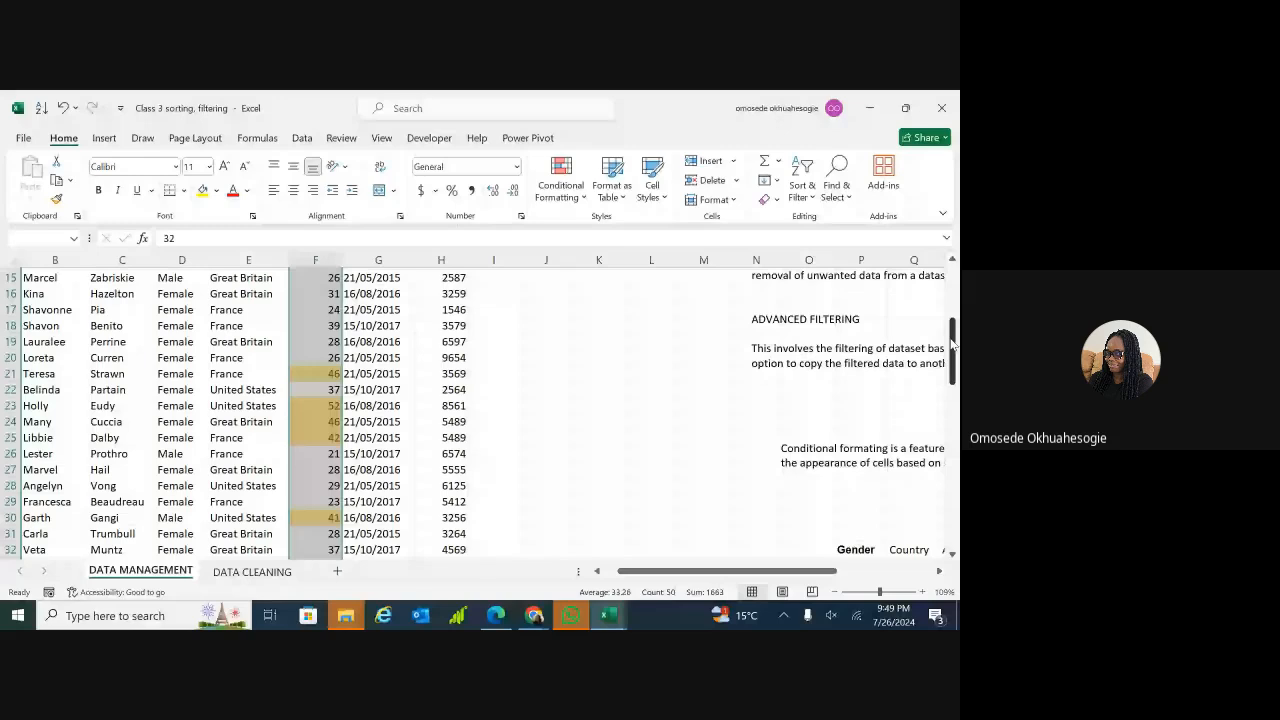
left_click_drag(953, 345, 956, 298)
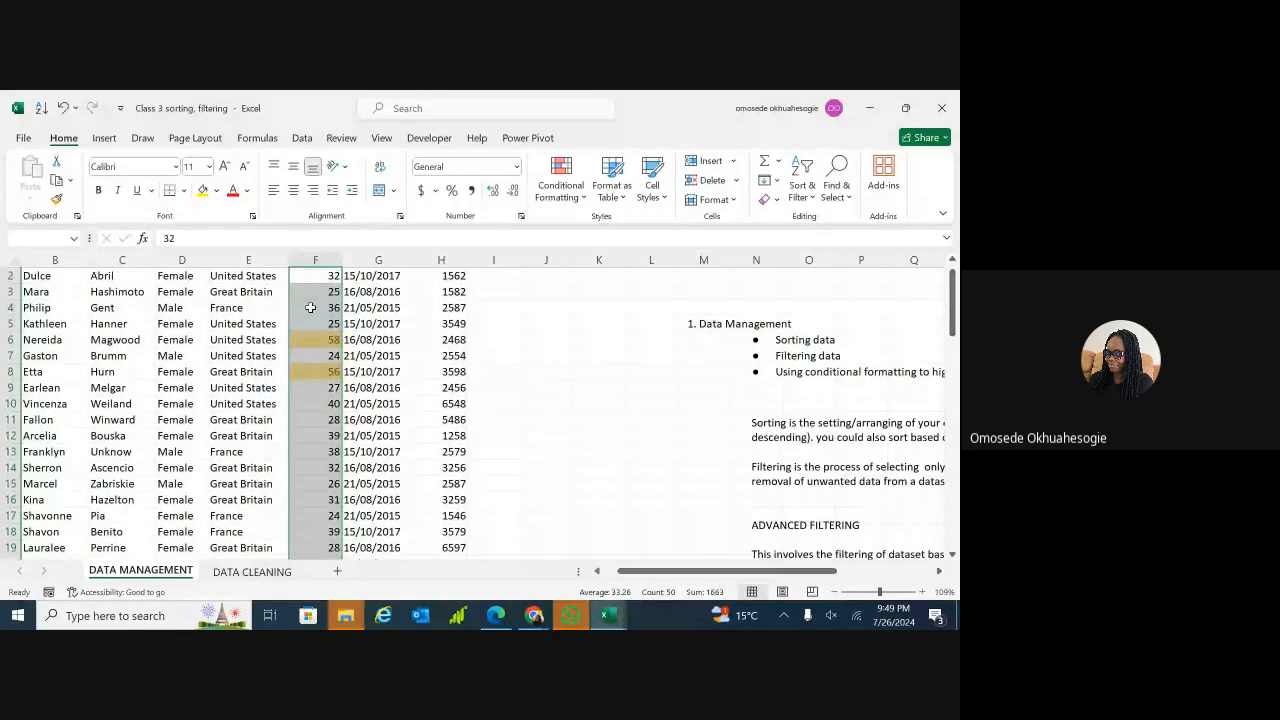
left_click(586, 203)
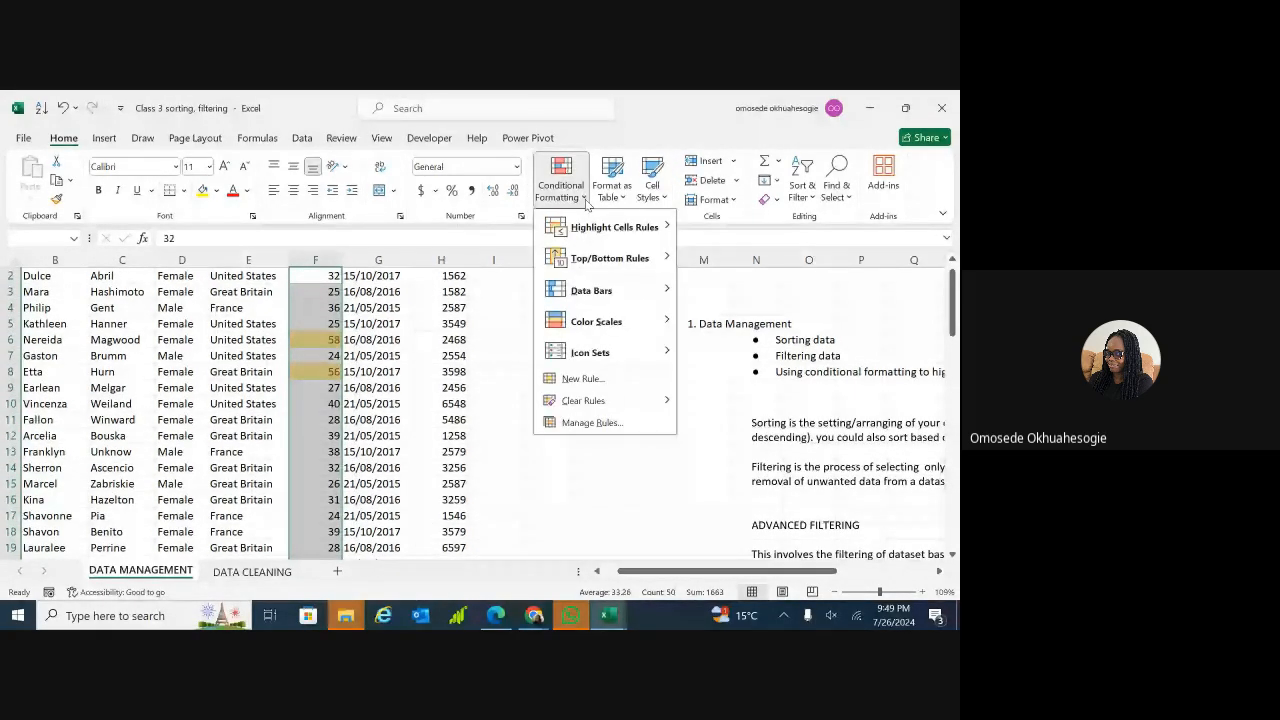
mouse_move(652, 230)
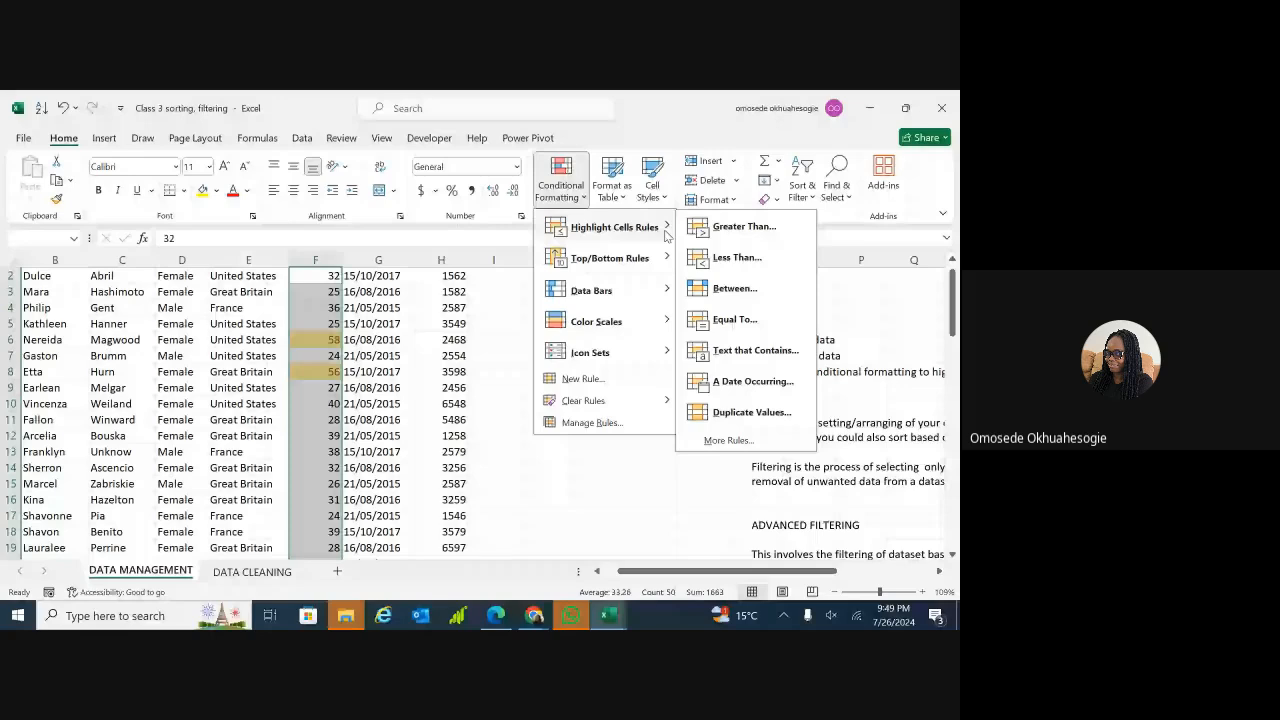
left_click(523, 235)
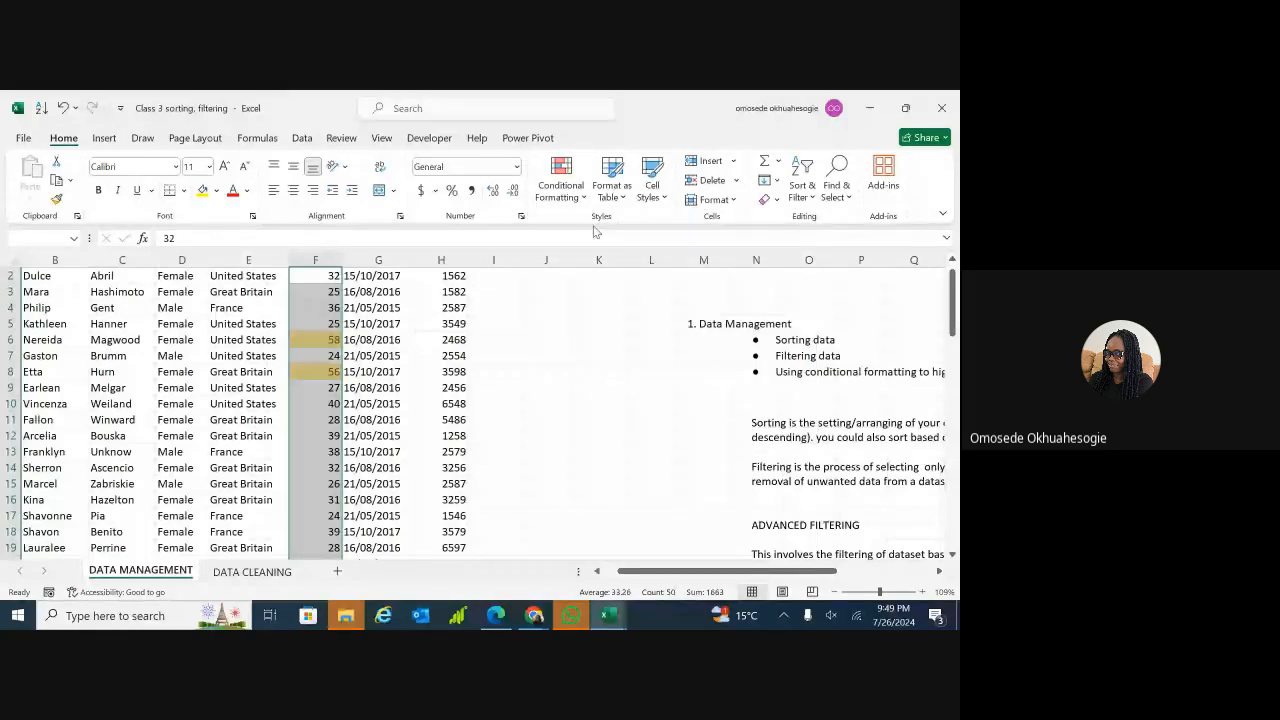
- Highlight the ages between 30 and 39 in the Age column using Green Fill with Dark Green Text
left_click(578, 192)
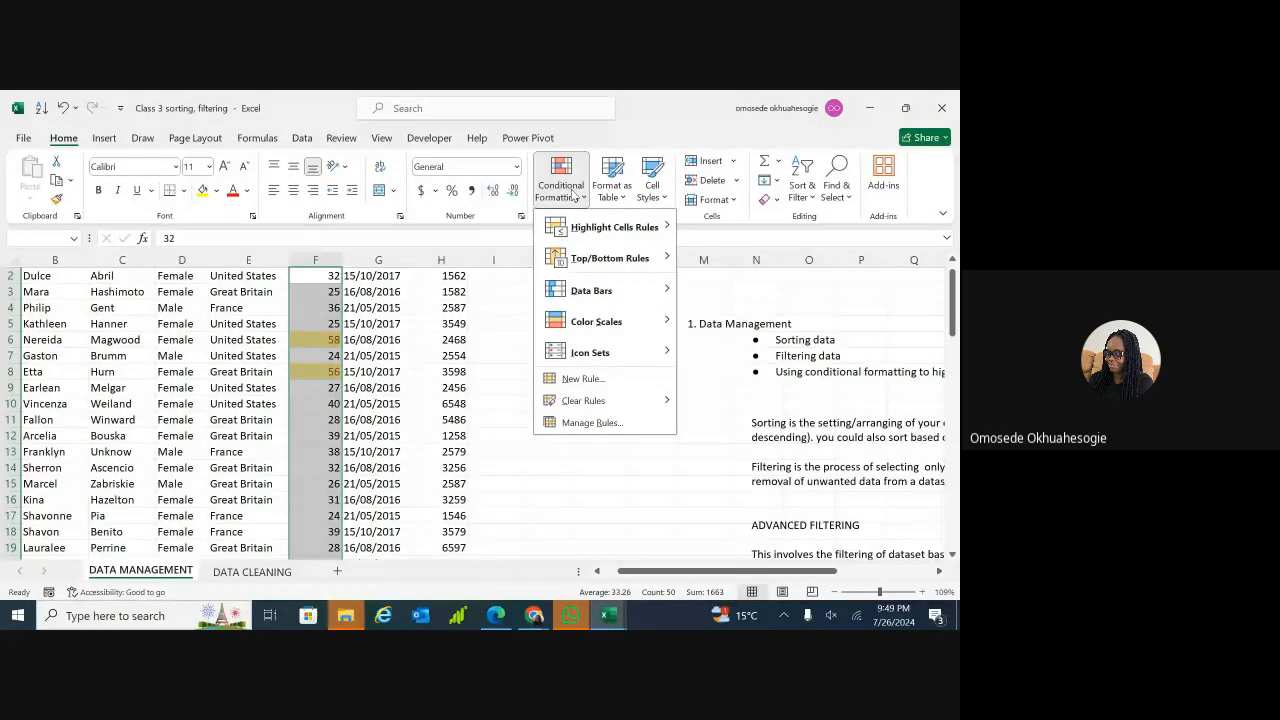
mouse_move(601, 234)
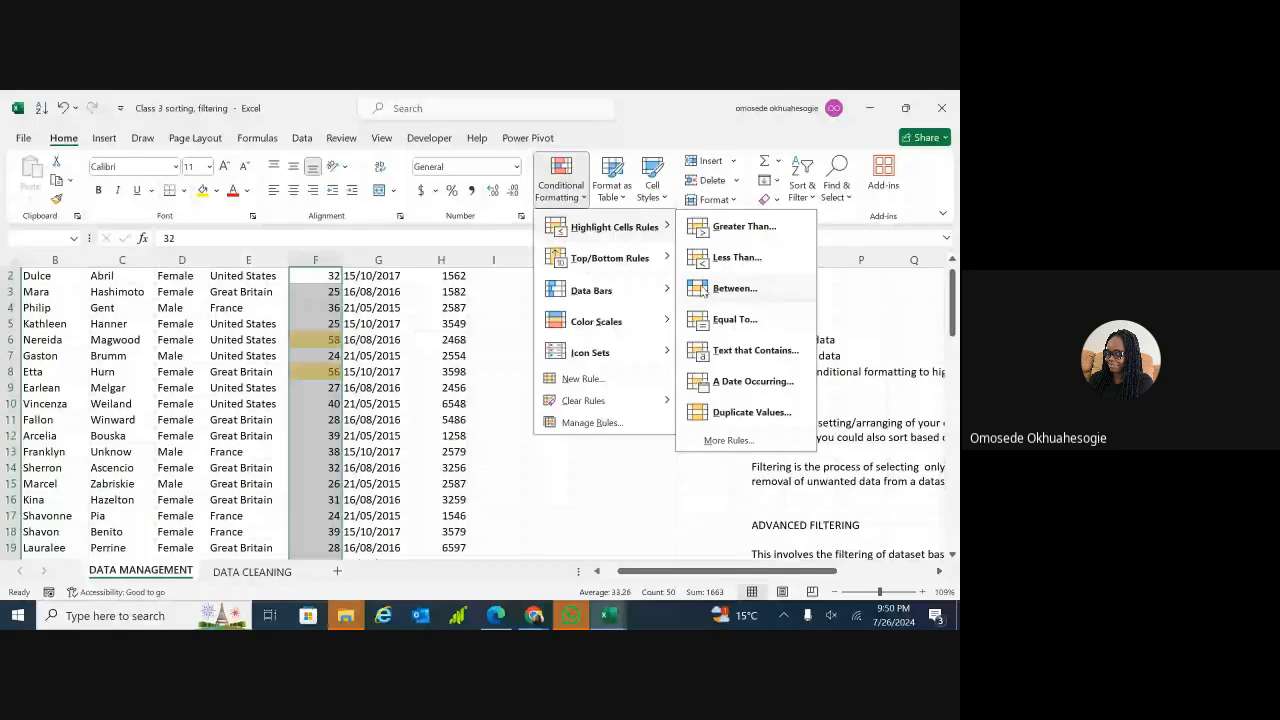
left_click(703, 291)
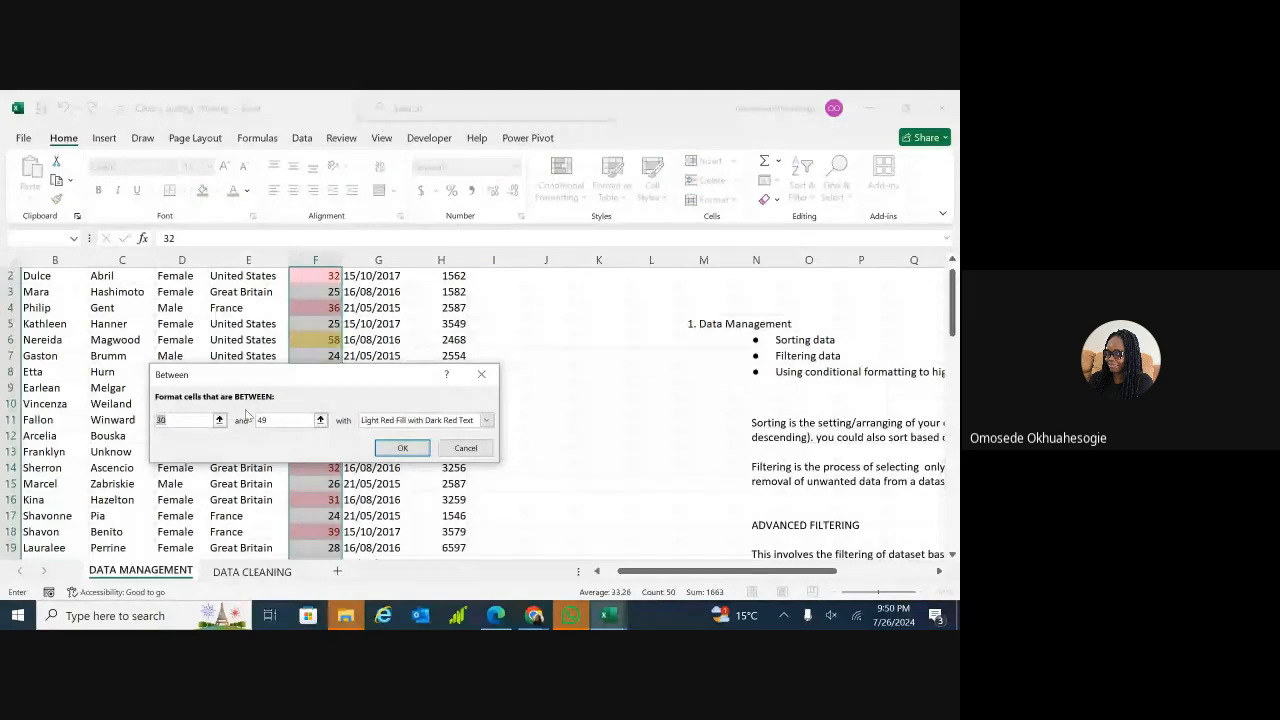
left_click(199, 420)
double_click(271, 420)
type("39")
left_click(299, 421)
left_click(487, 421)
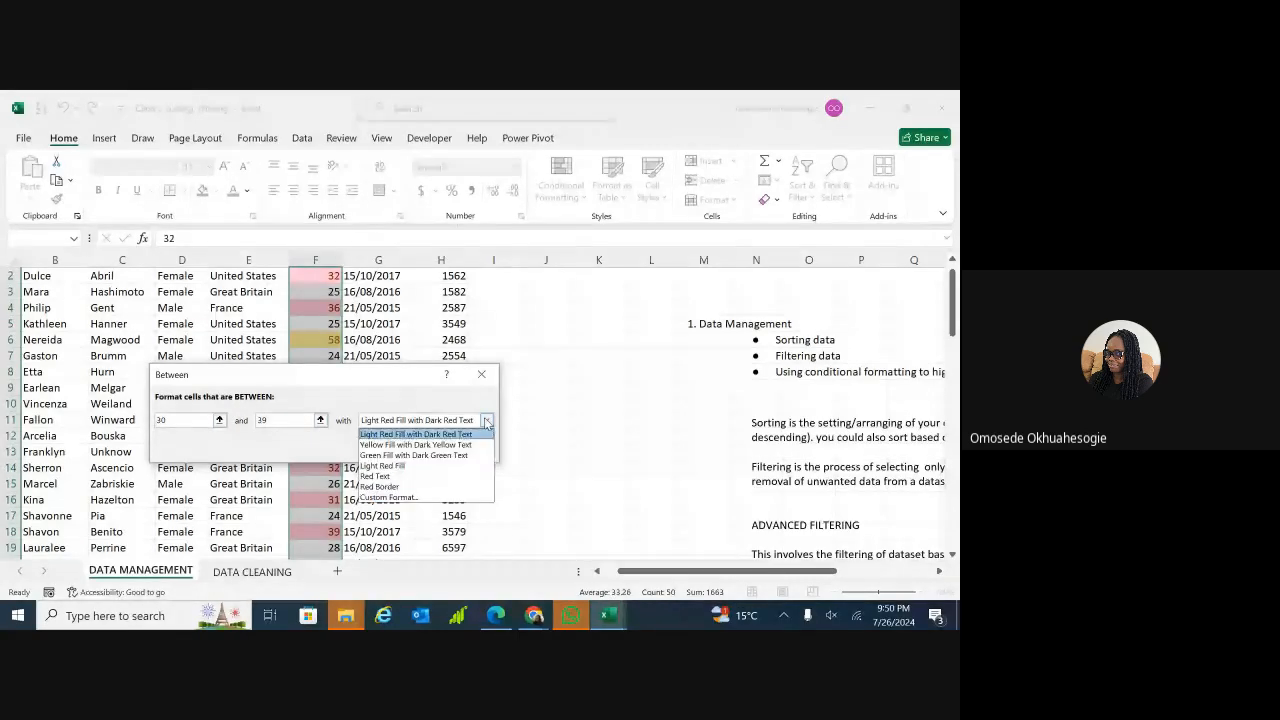
left_click(427, 456)
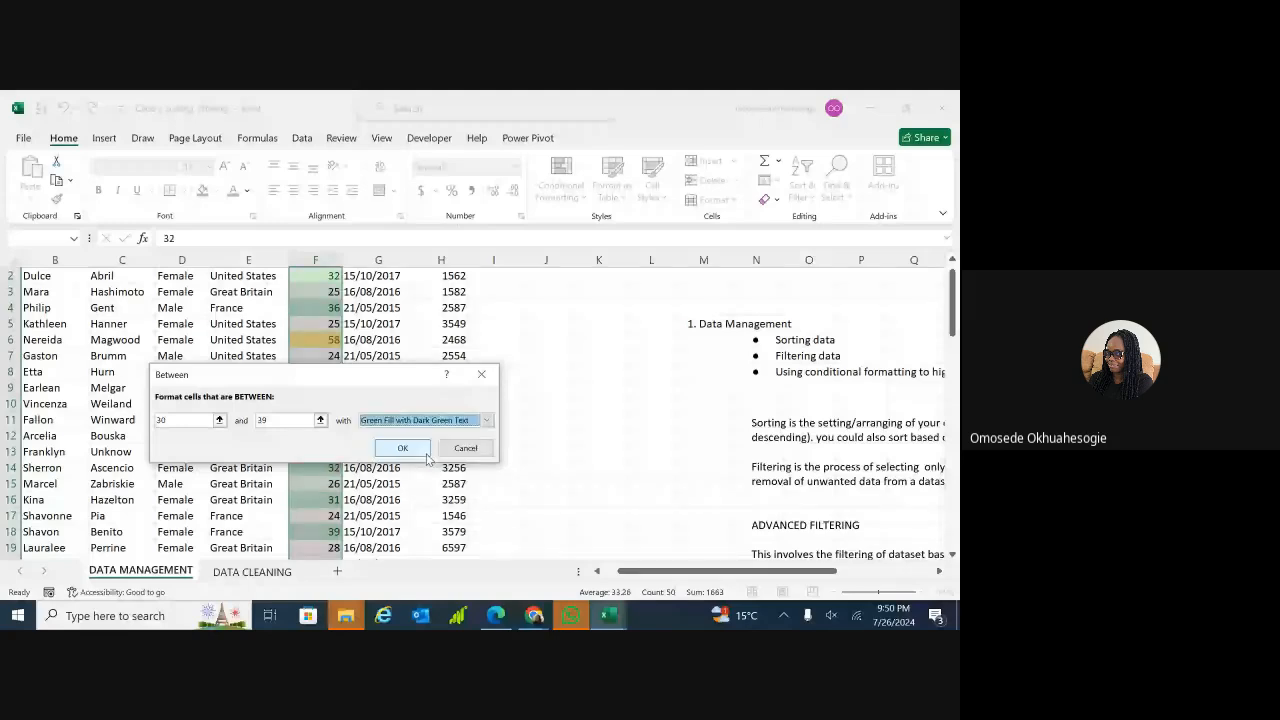
left_click(403, 449)
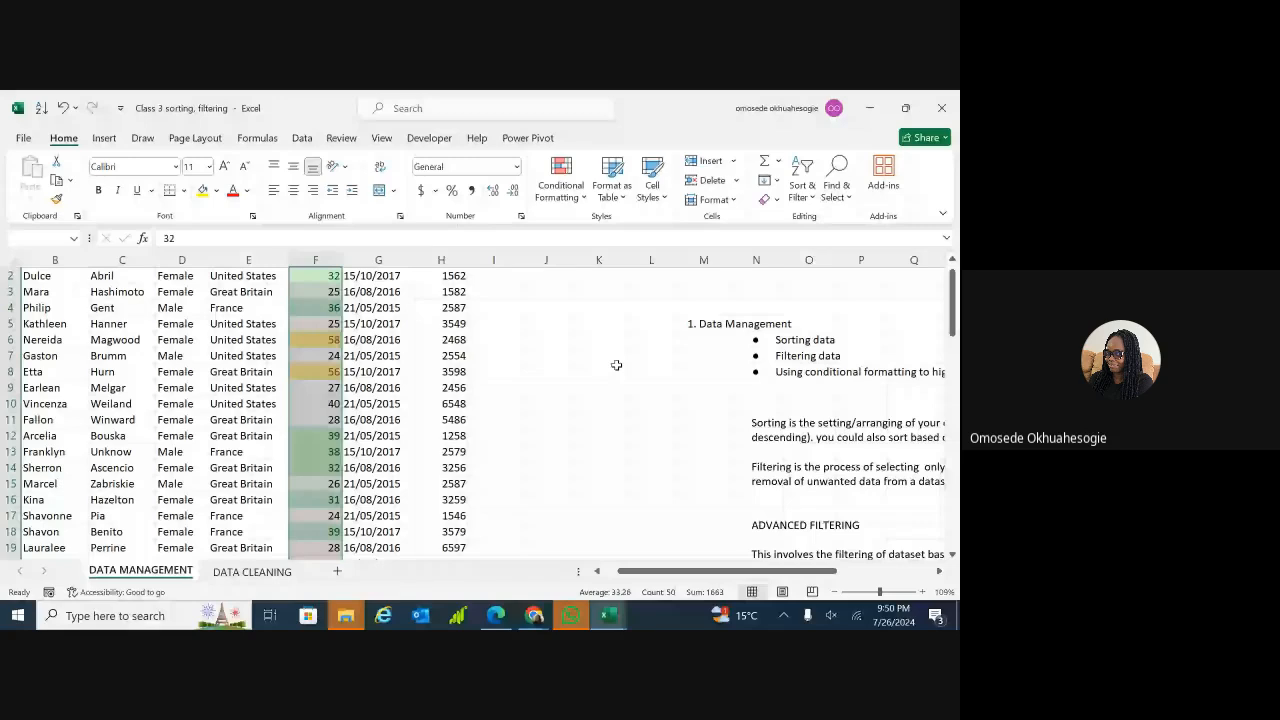
- Highlight the ages less than 30 in the Age column using Light Red Fill with Dark Red Text
scroll(616, 365, "up", 1)
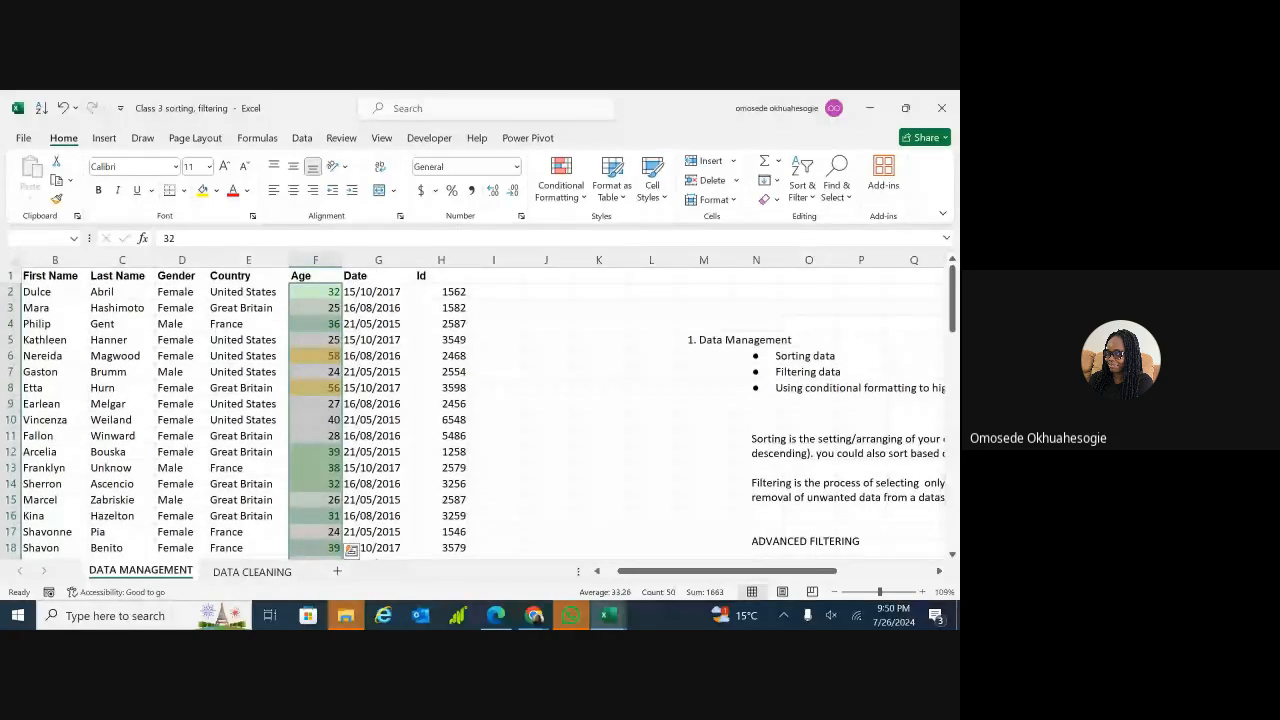
scroll(473, 409, "down", 3)
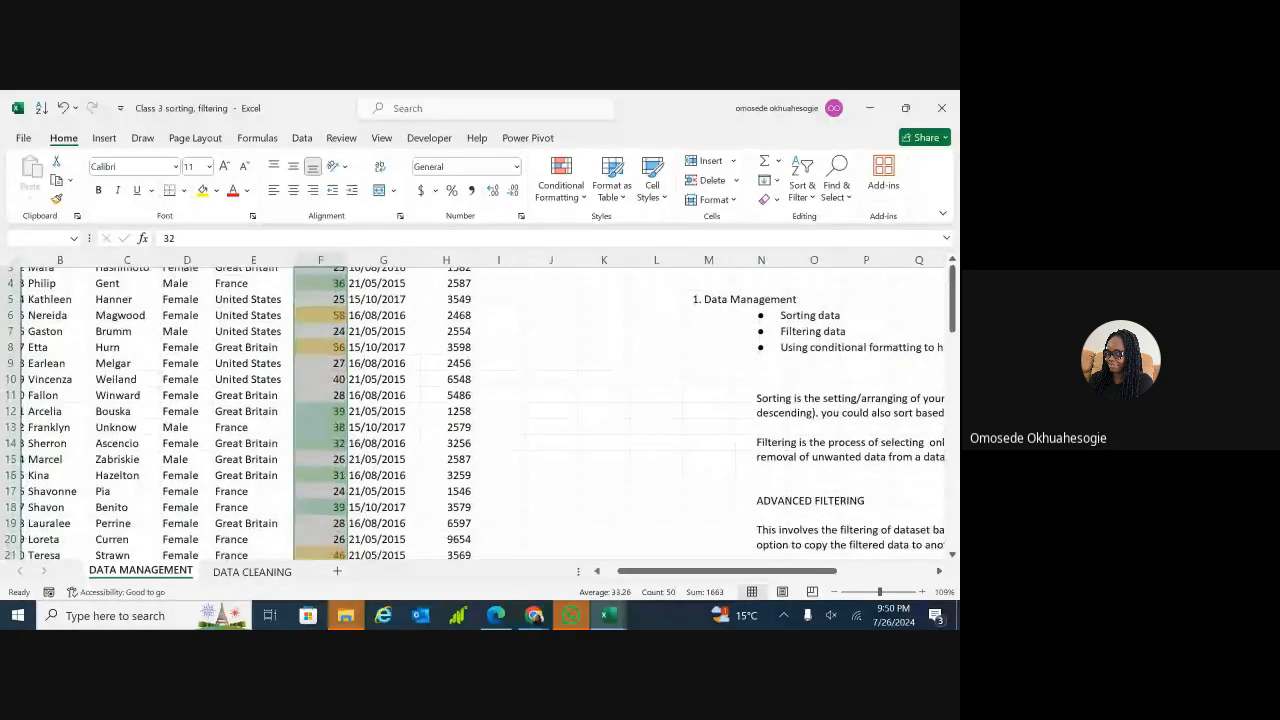
scroll(480, 410, "down", 6)
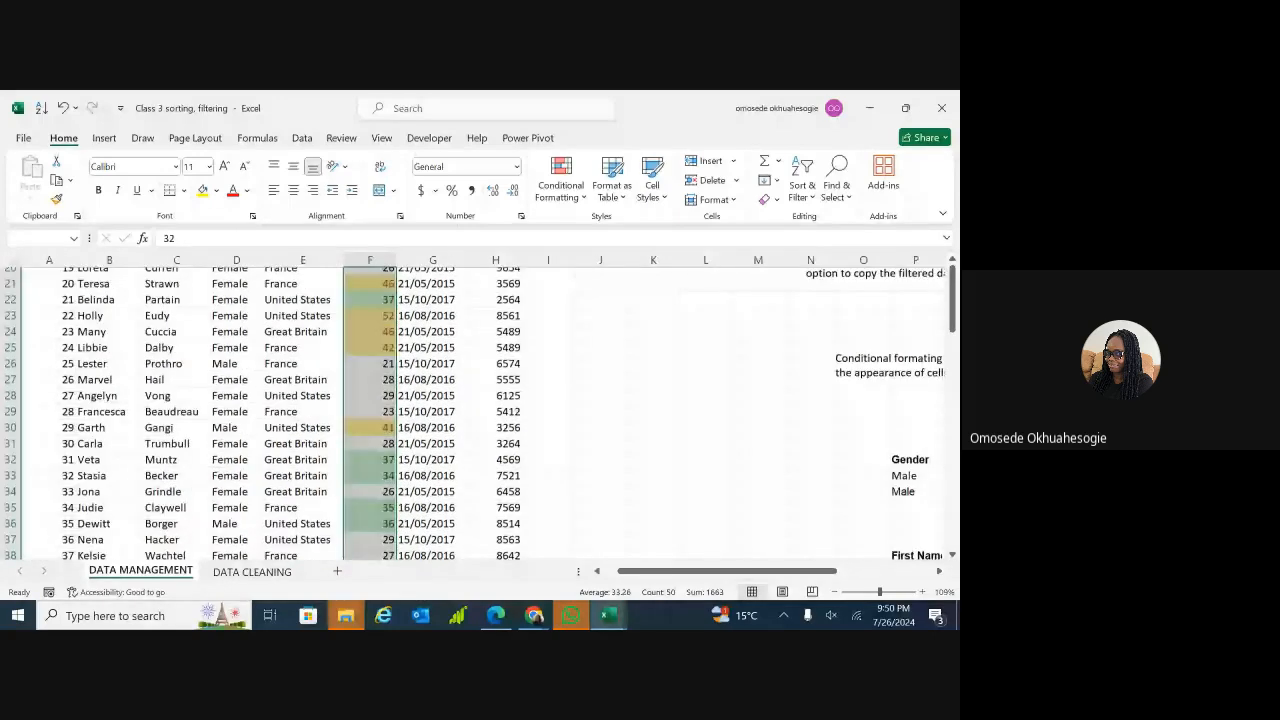
scroll(480, 410, "up", 6)
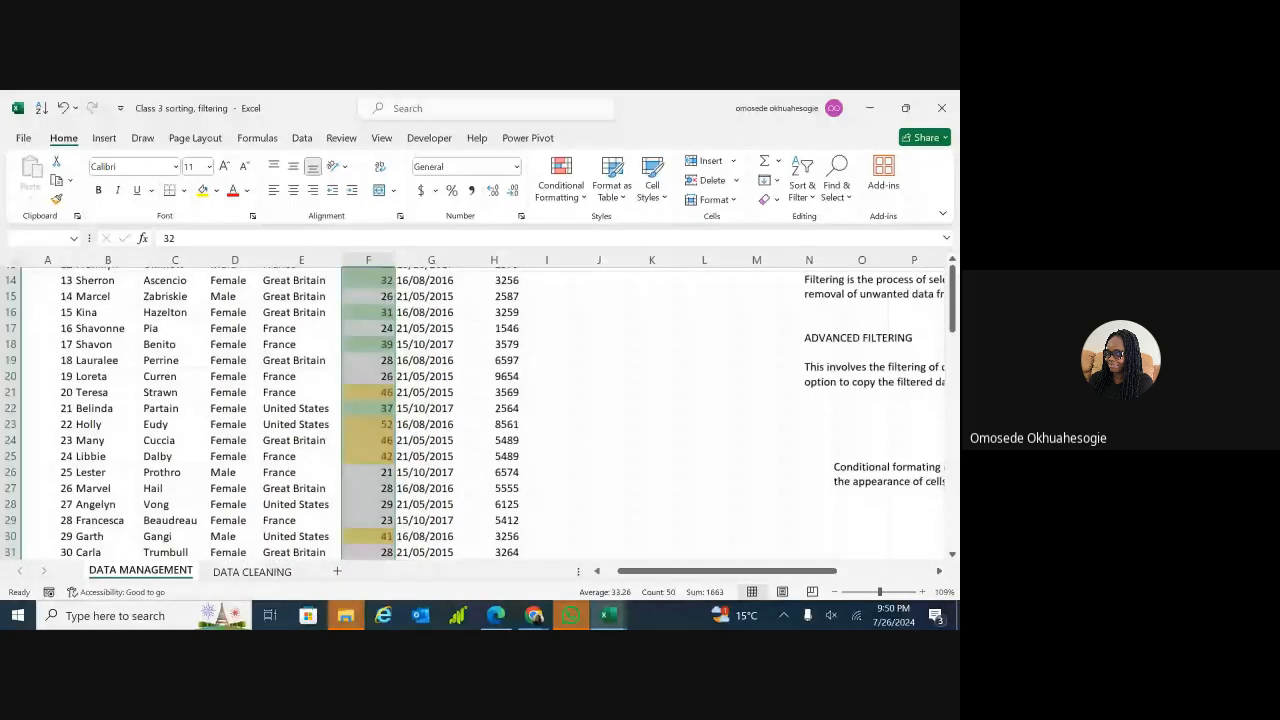
scroll(391, 316, "down", 2)
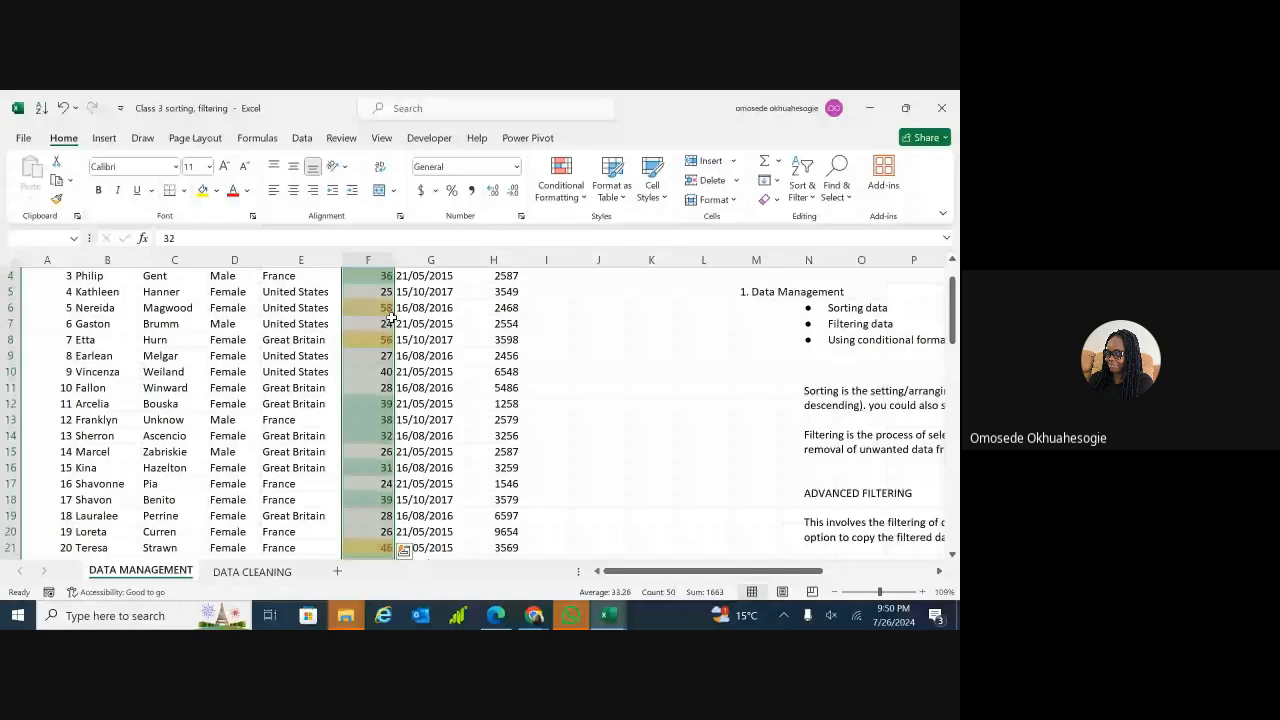
left_click(584, 198)
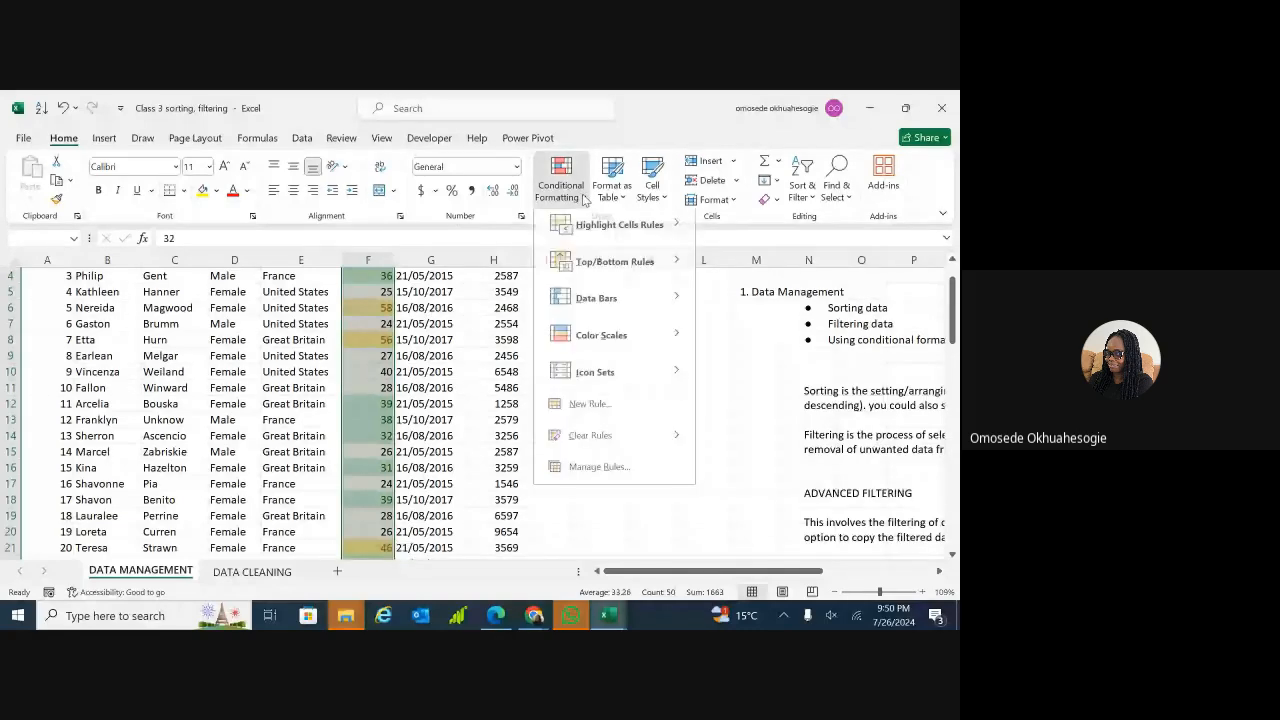
mouse_move(660, 234)
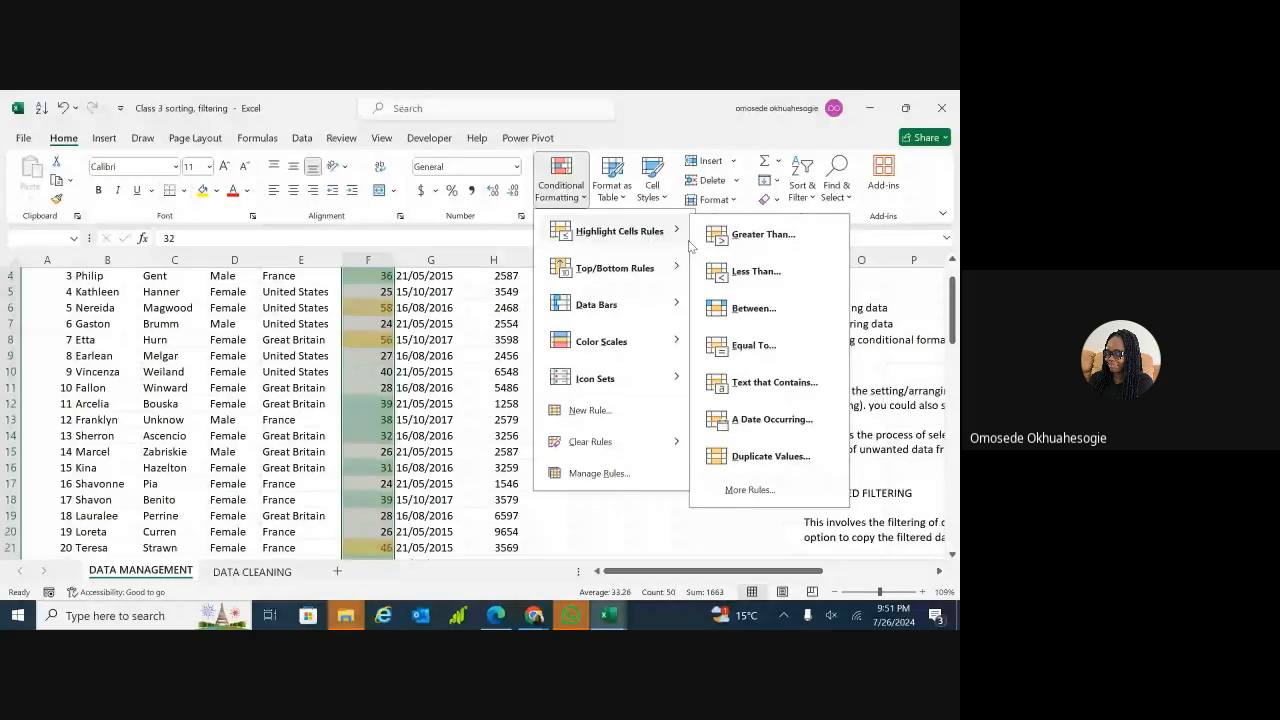
left_click(743, 272)
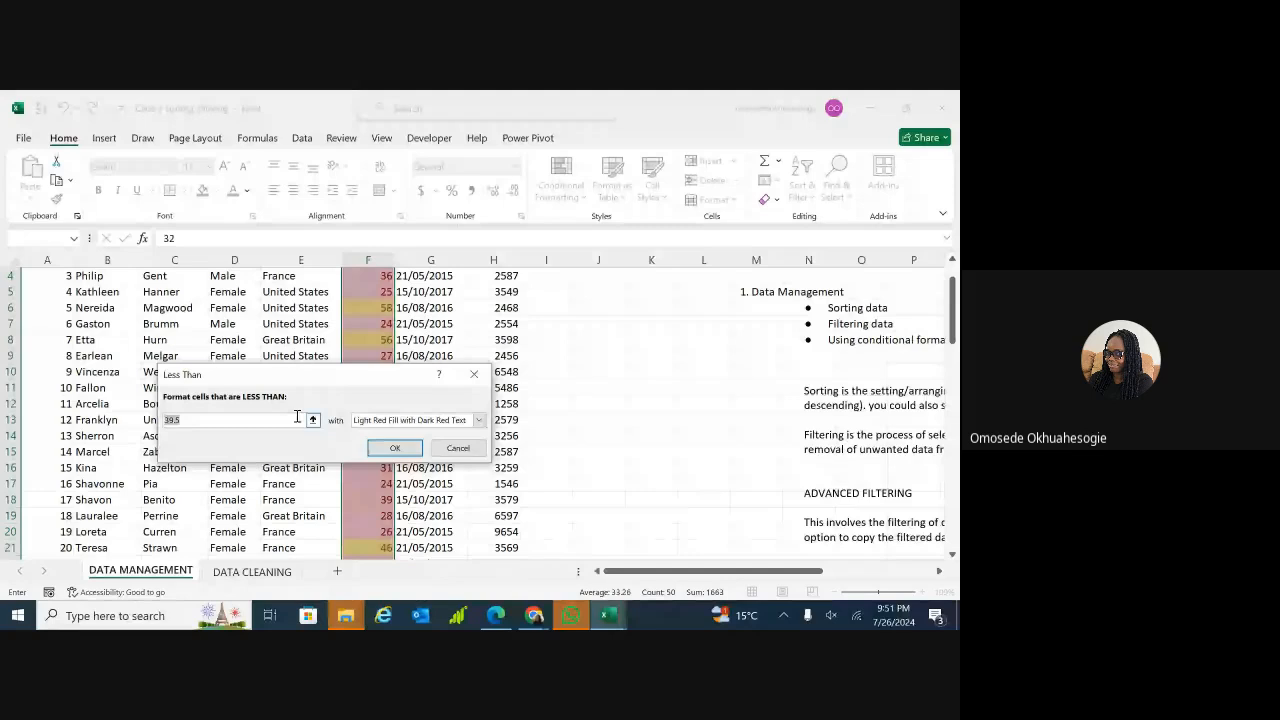
type("30")
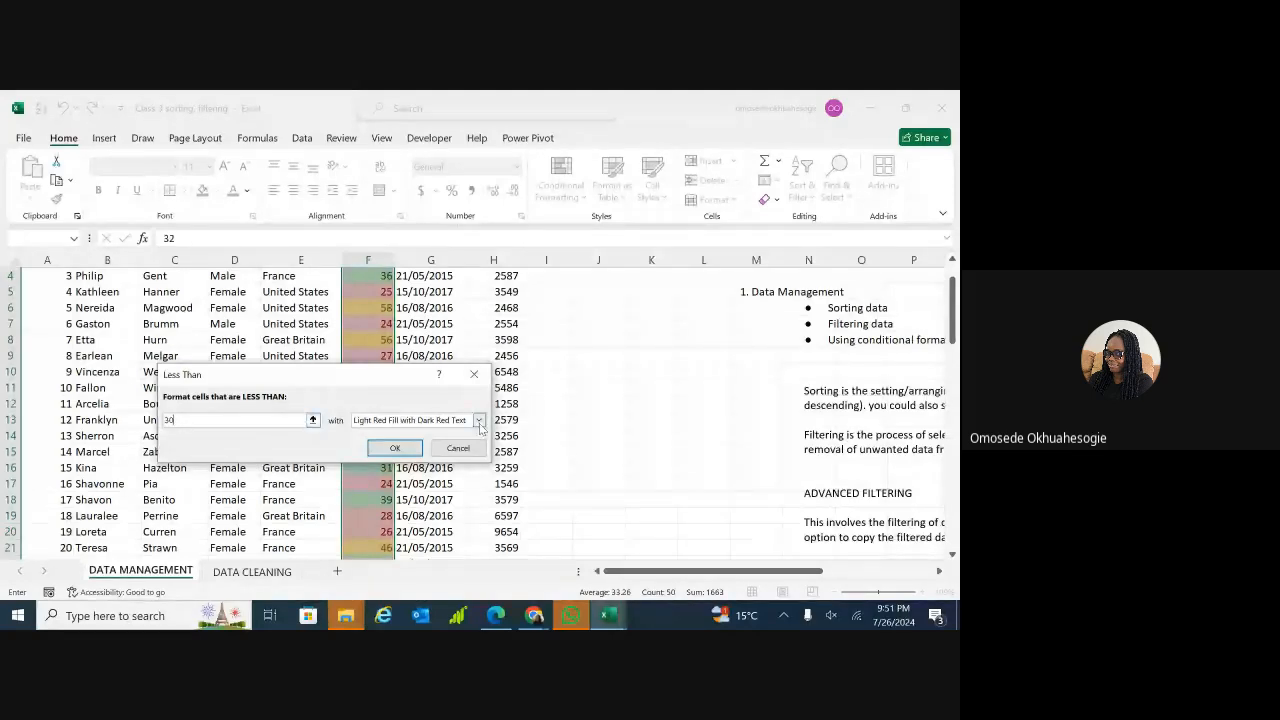
left_click(396, 446)
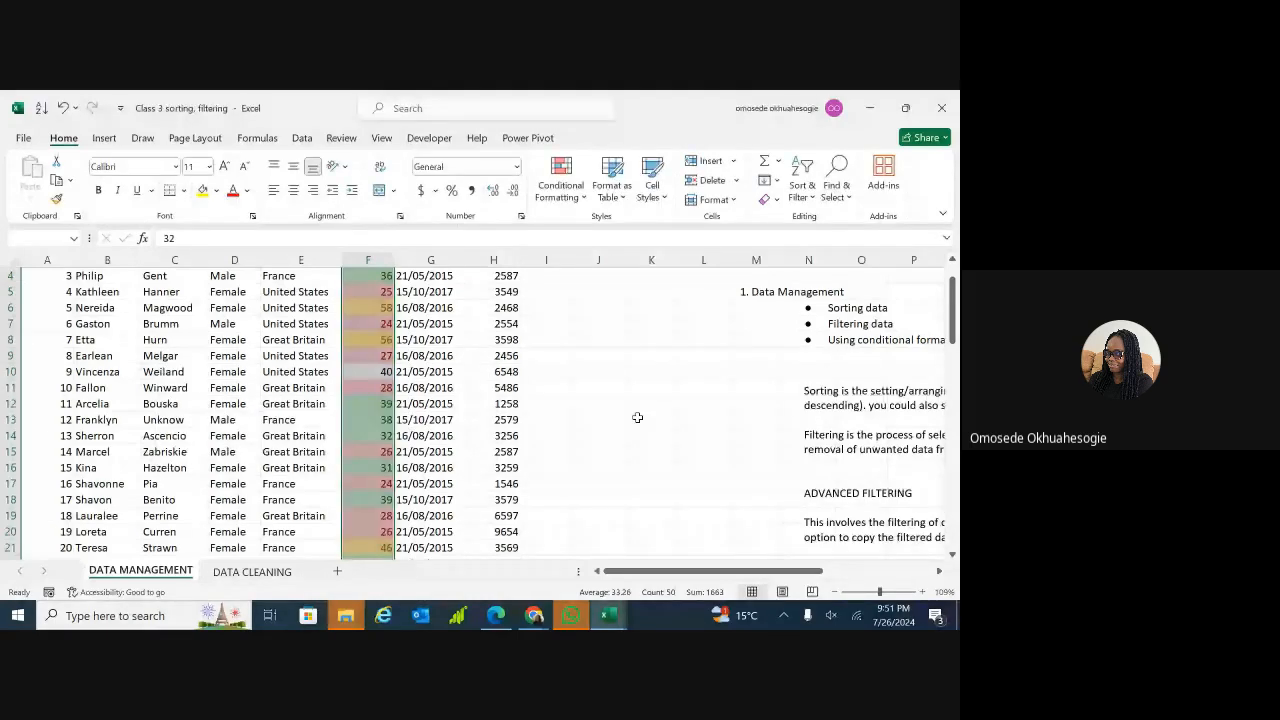
- Highlight the ages greater than 39 in the Age column using Yellow Fill with Dark Yellow Text
scroll(682, 459, "up", 1)
scroll(472, 406, "down", 10)
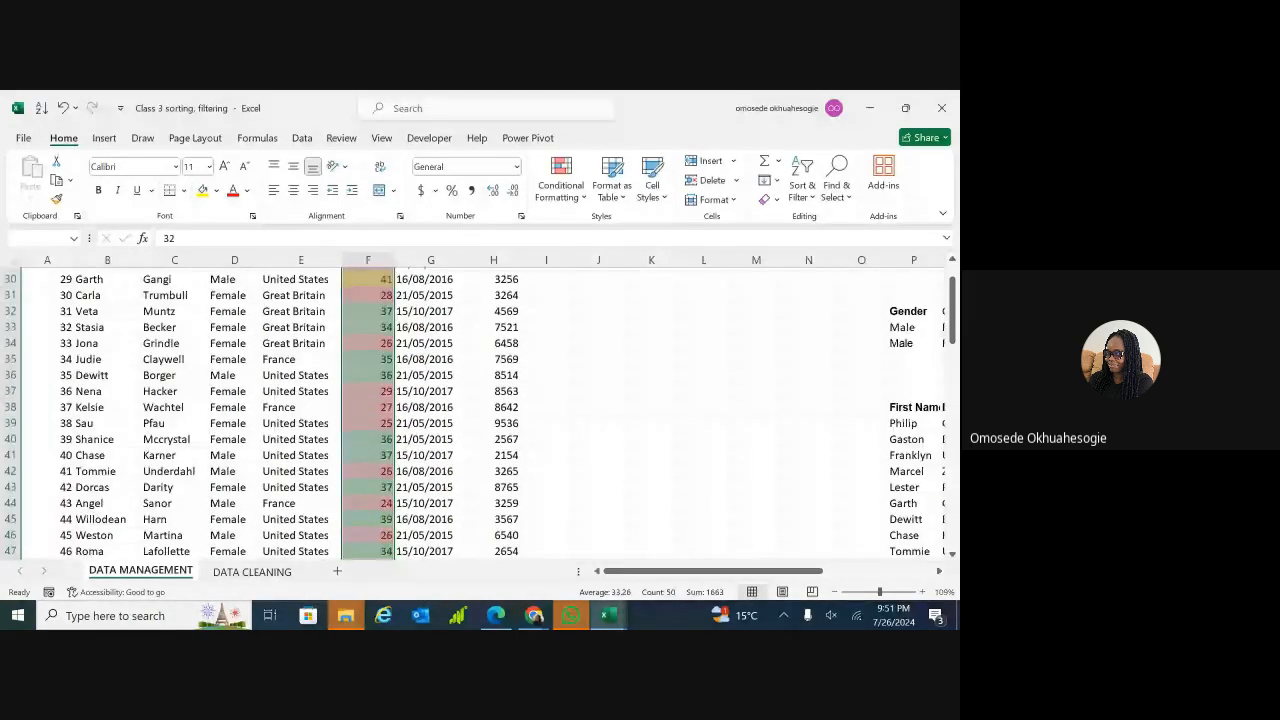
scroll(480, 410, "down", 8)
scroll(480, 410, "up", 2)
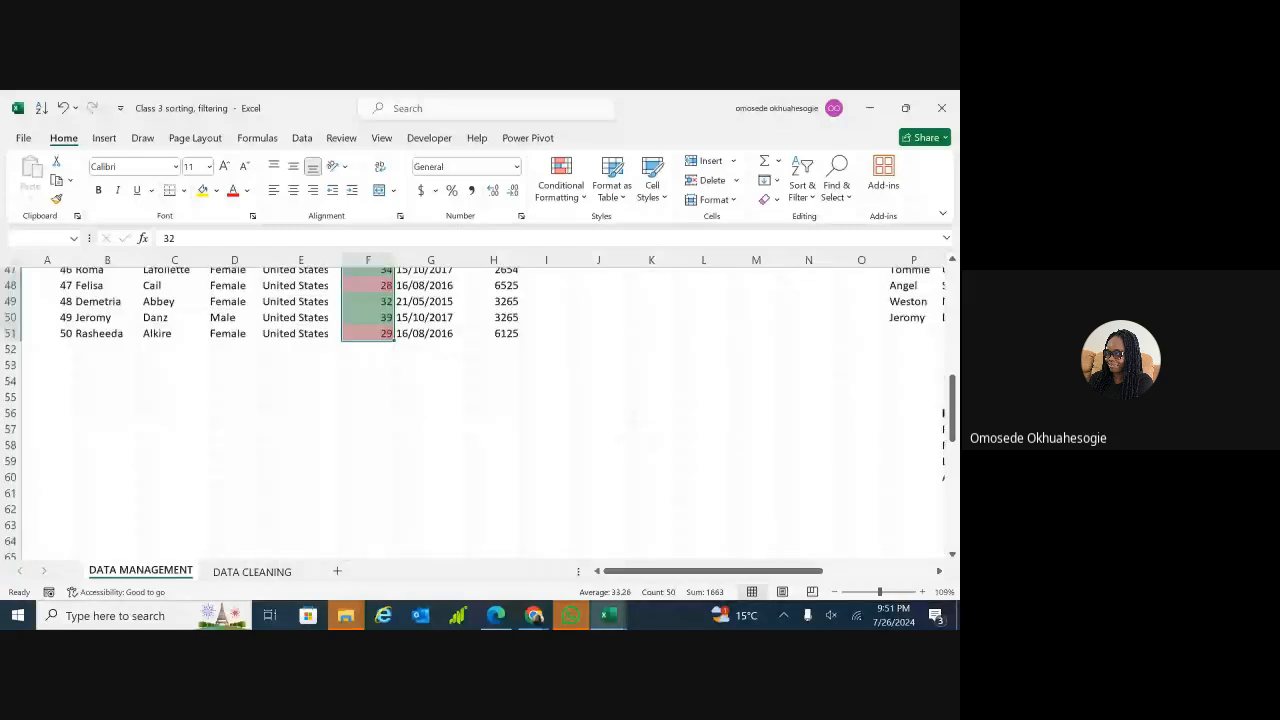
scroll(480, 410, "up", 10)
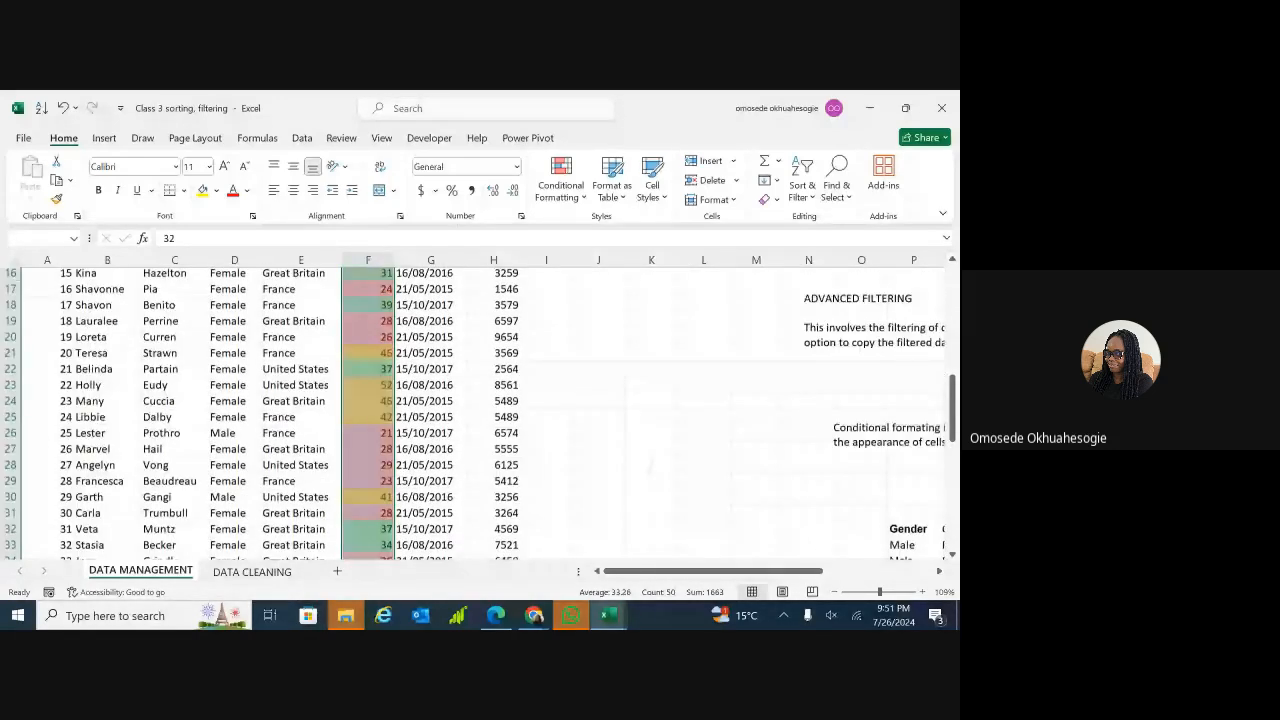
scroll(572, 401, "up", 5)
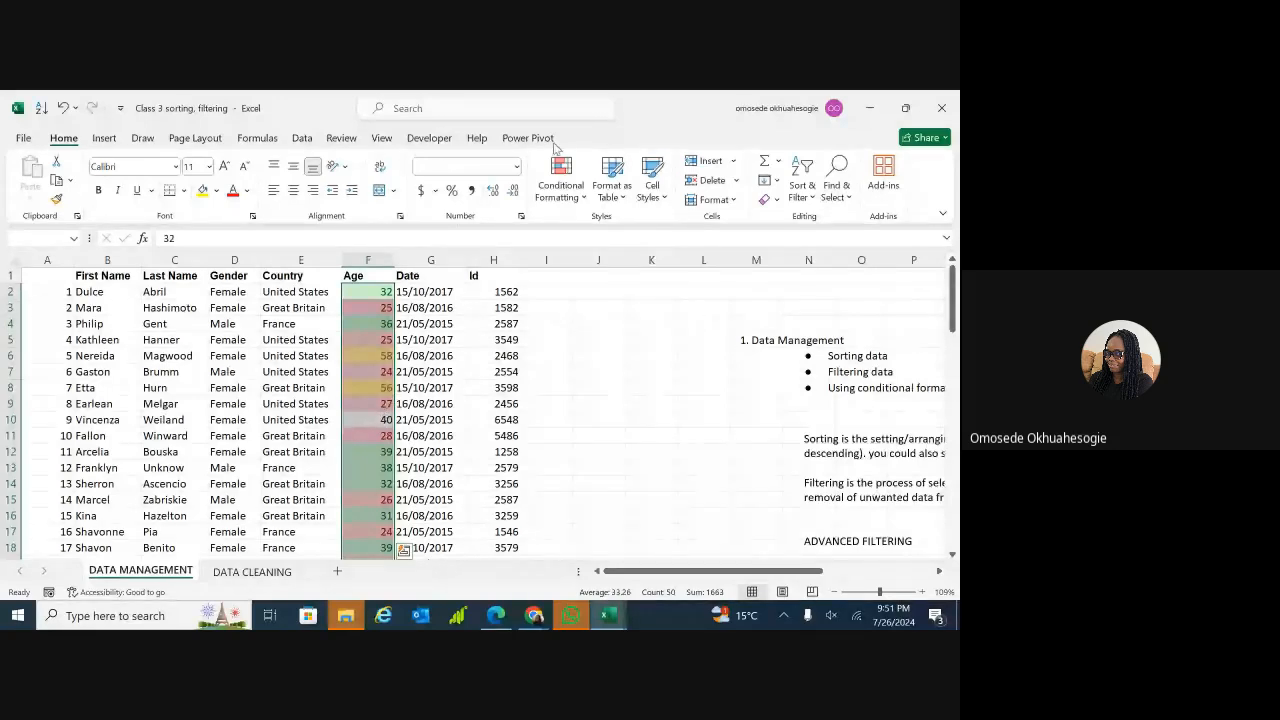
left_click(580, 197)
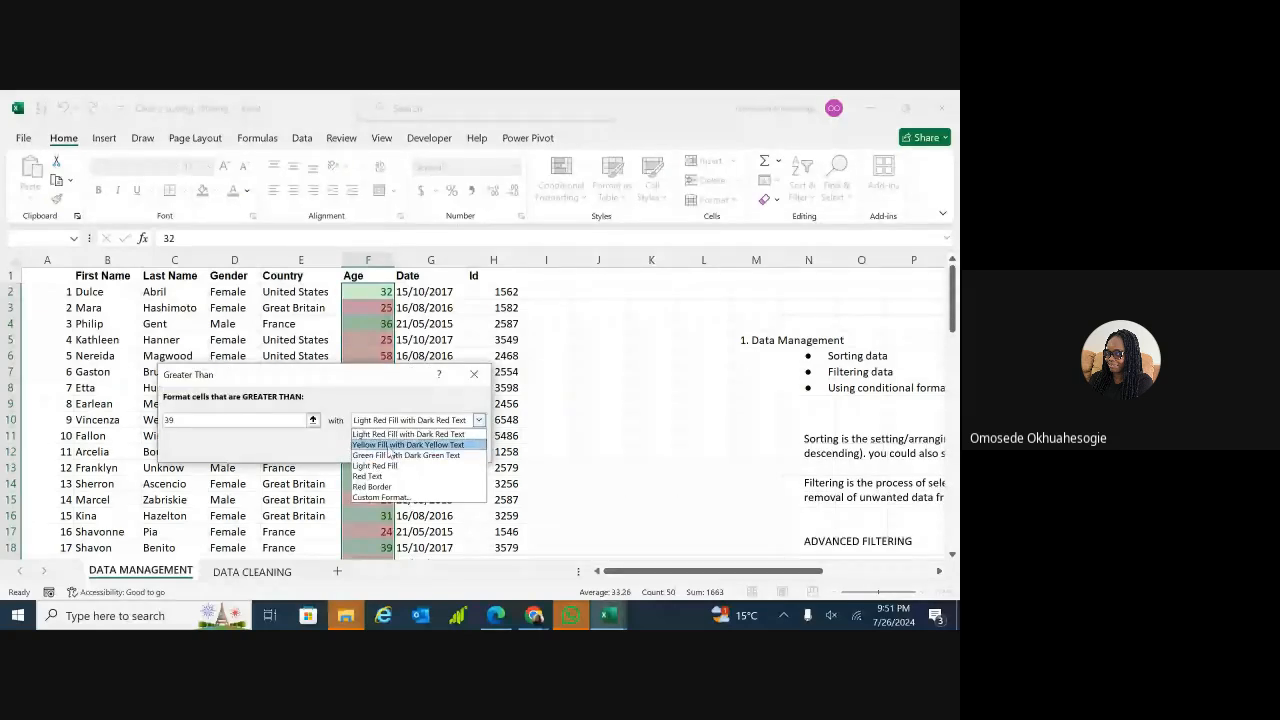
left_click(390, 446)
left_click(388, 446)
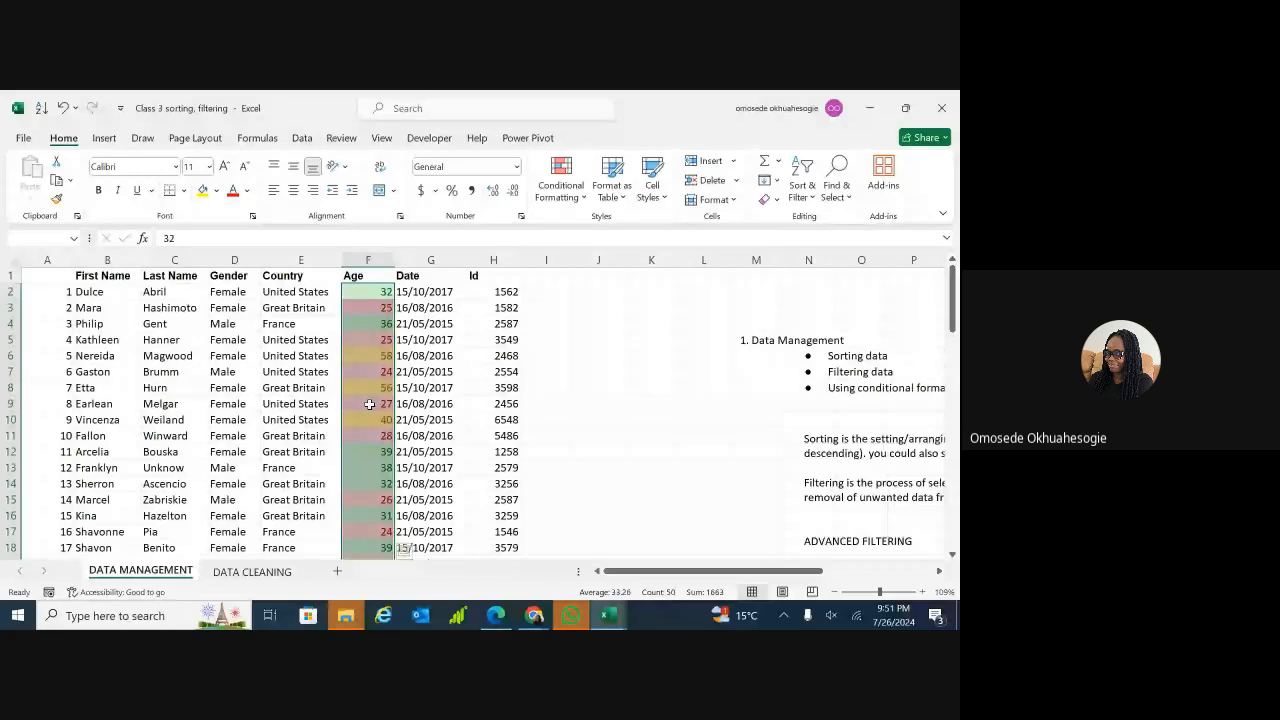
- Undo the conditional formatting rules applied to the Age column, clearing all its age-group highlights
scroll(369, 403, "down", 3)
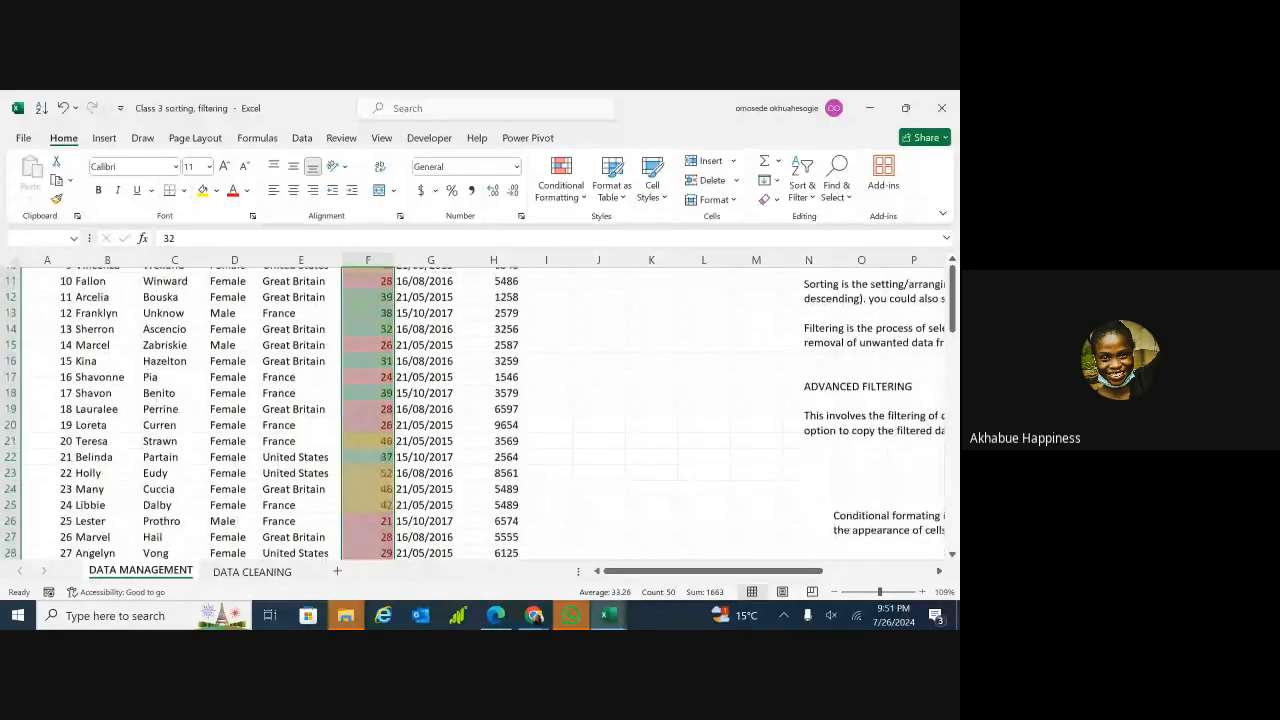
scroll(369, 403, "up", 4)
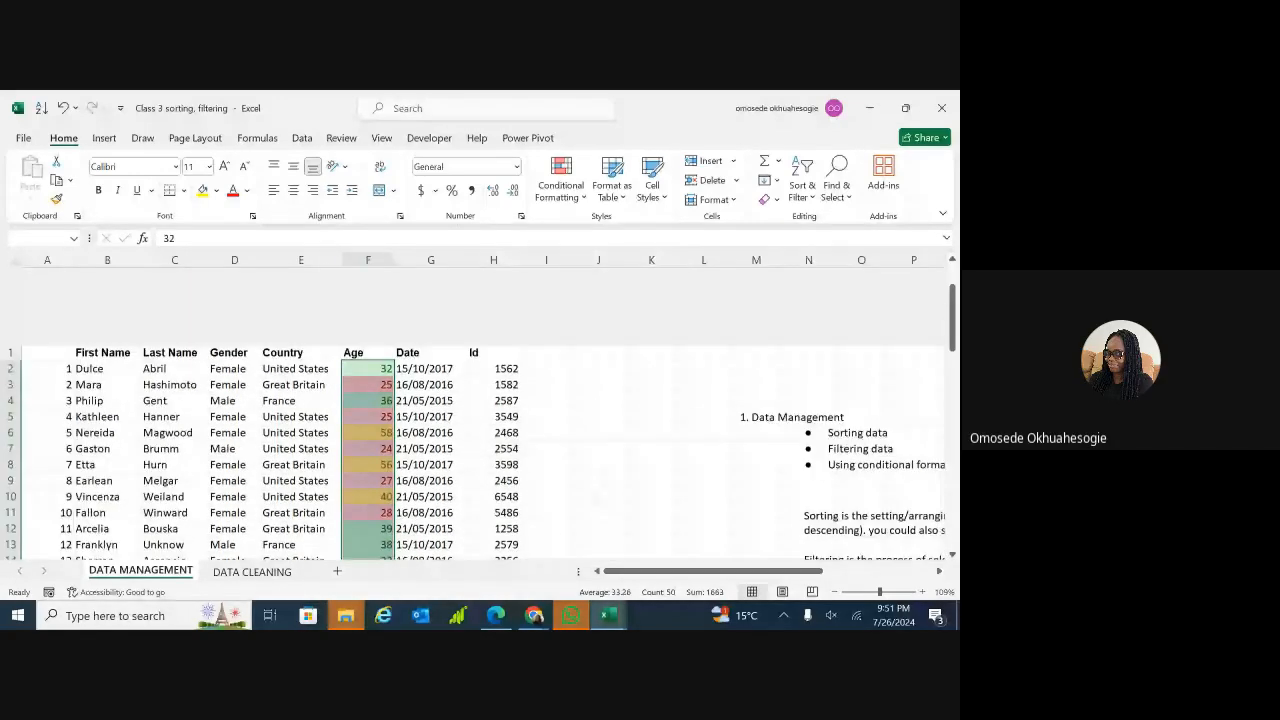
key("ctrl+z")
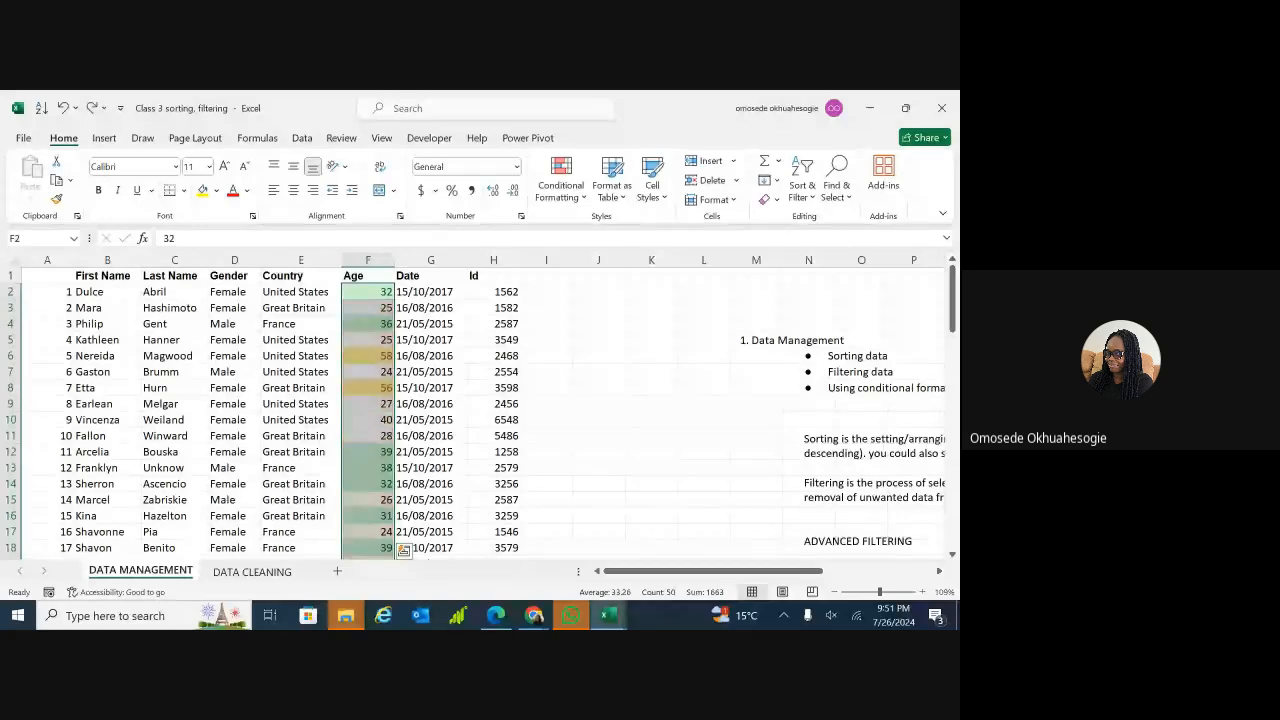
key("ctrl+z")
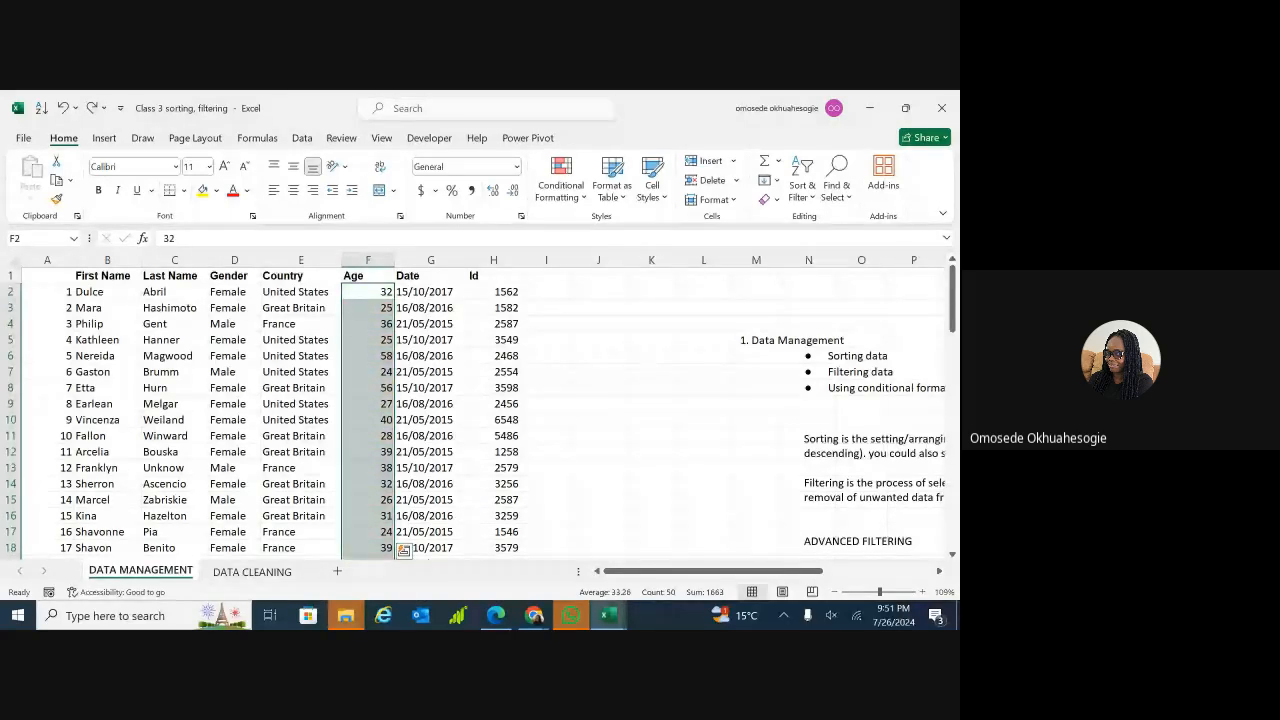
- Examine the advanced filtering and conditional formatting notes and the criteria table beside the dataset
scroll(480, 410, "down", 5)
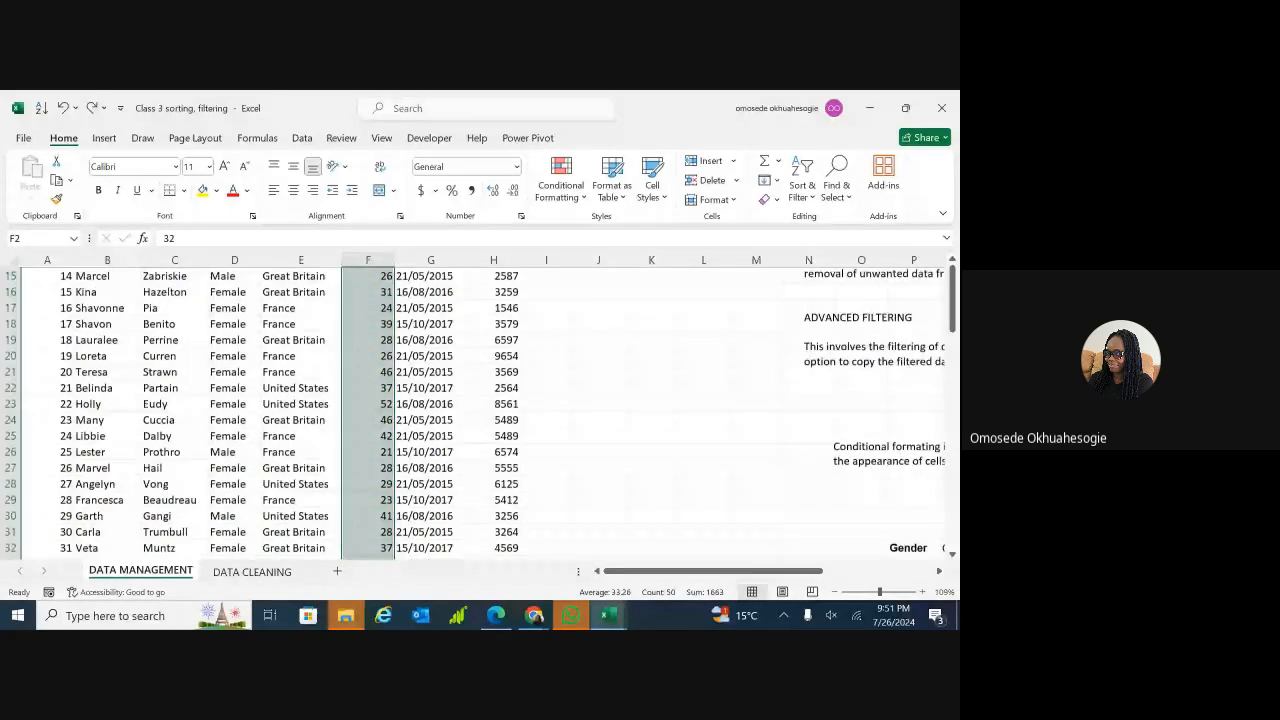
scroll(480, 410, "right", 3)
scroll(480, 410, "right", 1)
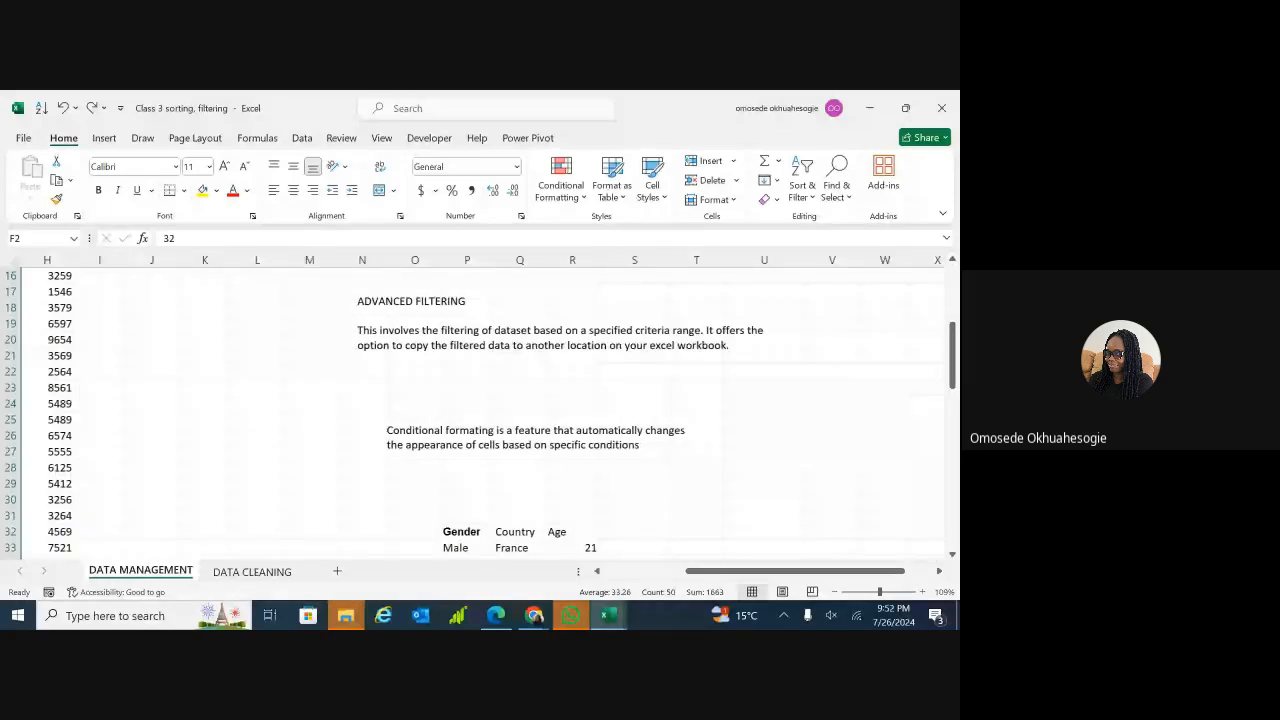
scroll(480, 410, "down", 1)
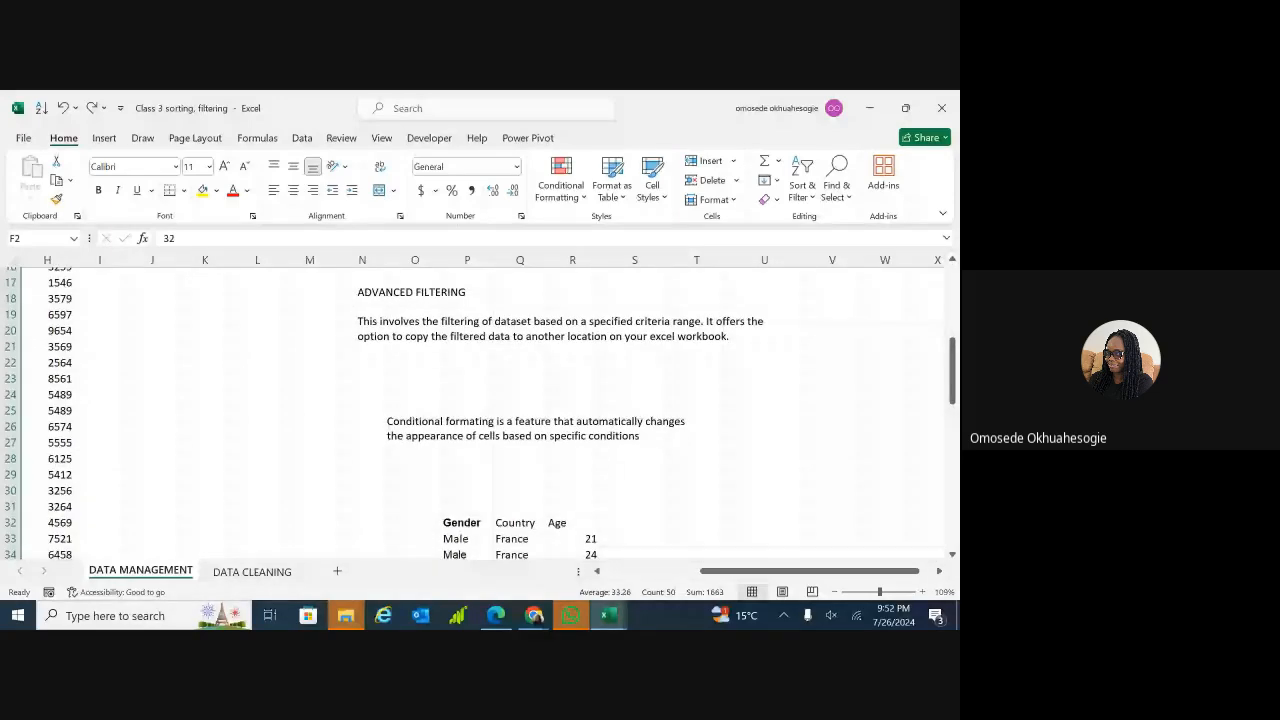
scroll(480, 410, "left", 1)
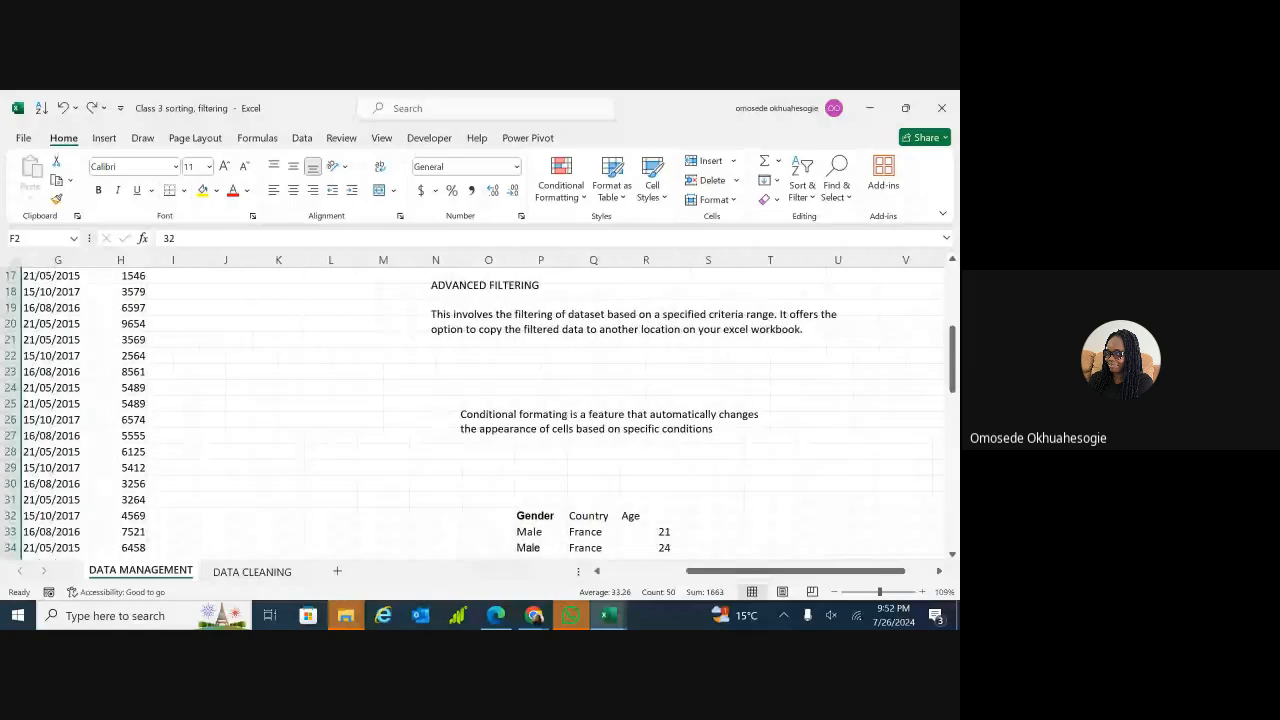
scroll(480, 410, "left", 1)
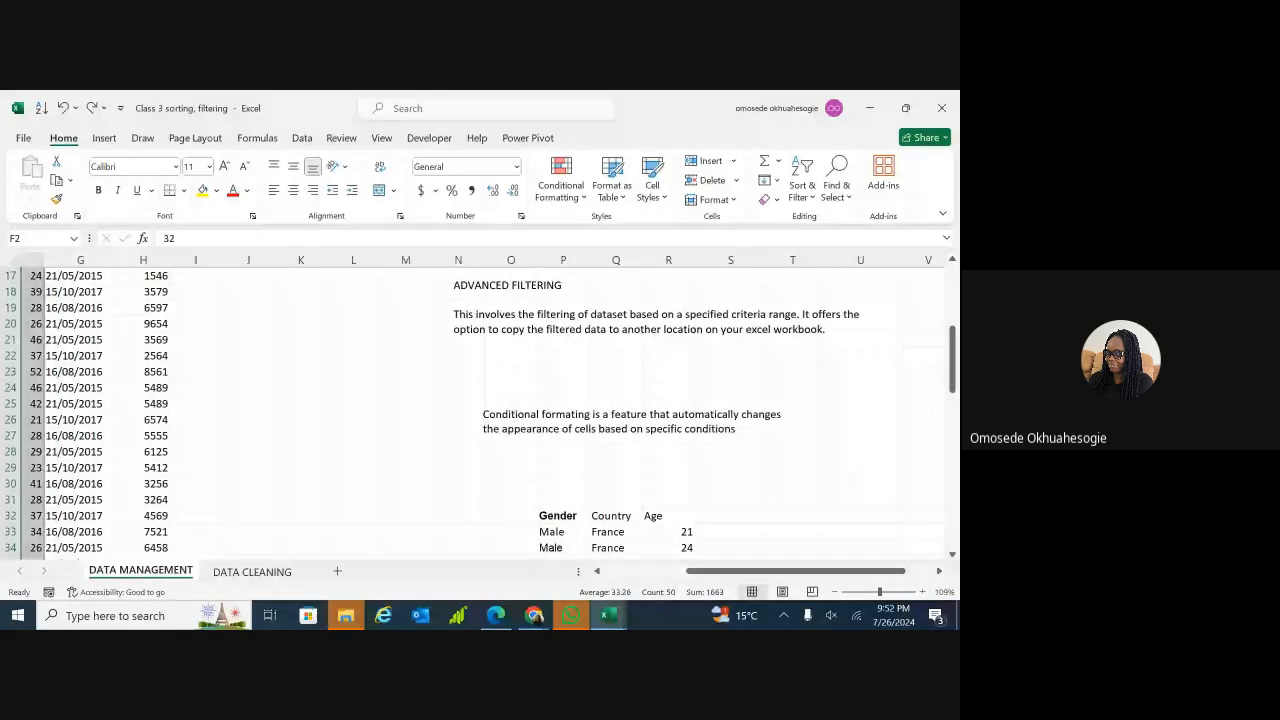
scroll(480, 410, "left", 2)
scroll(480, 410, "left", 4)
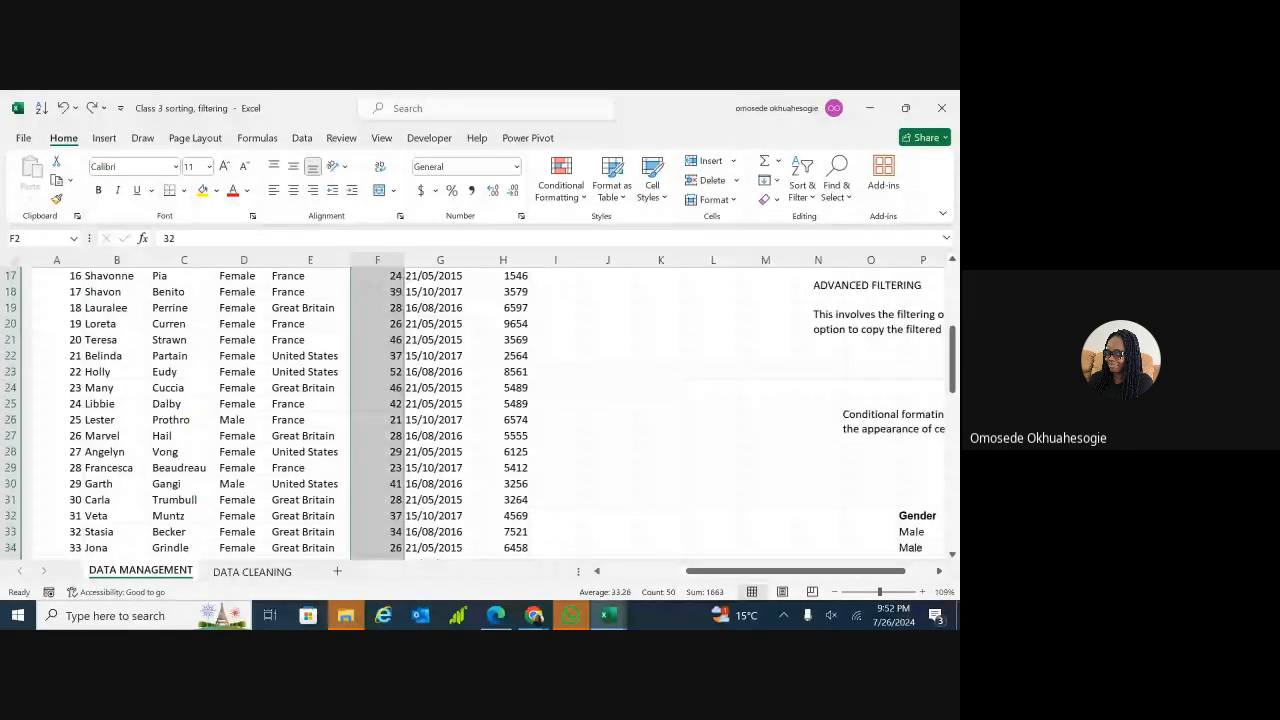
scroll(480, 410, "up", 4)
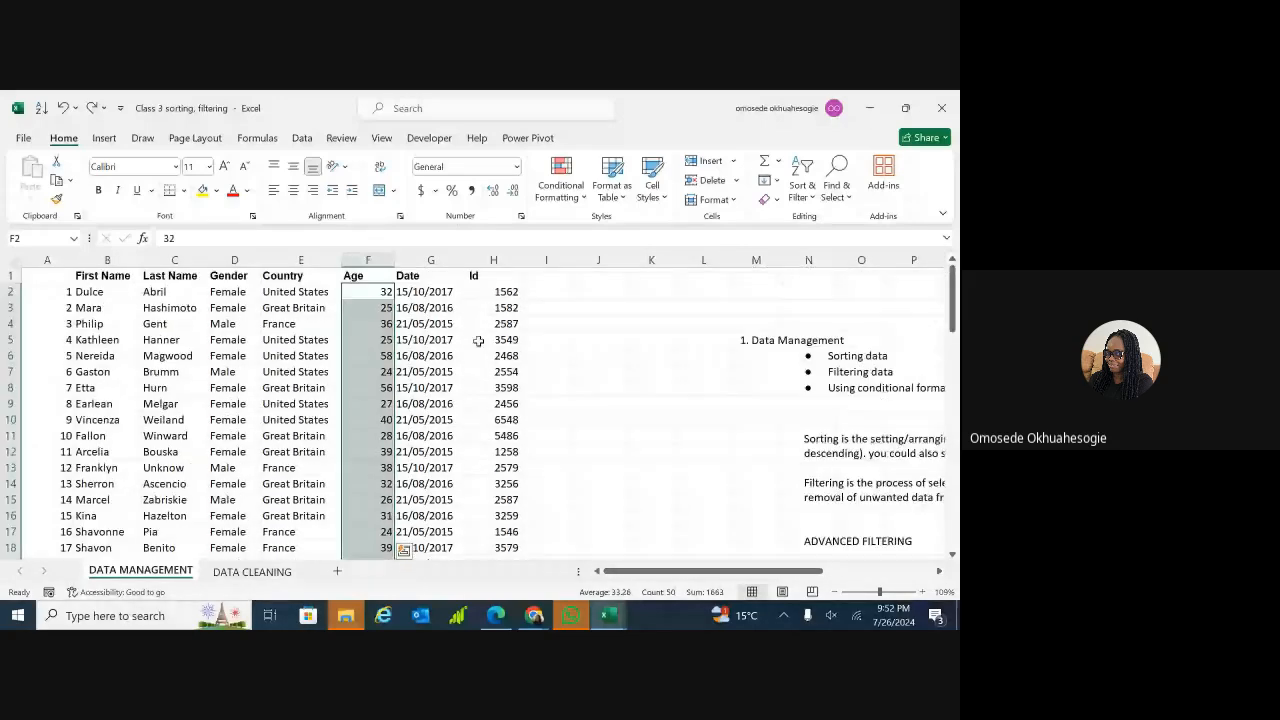
- Highlight the ages greater than 39 in the Age column using Green Fill with Dark Green Text
left_click(547, 354)
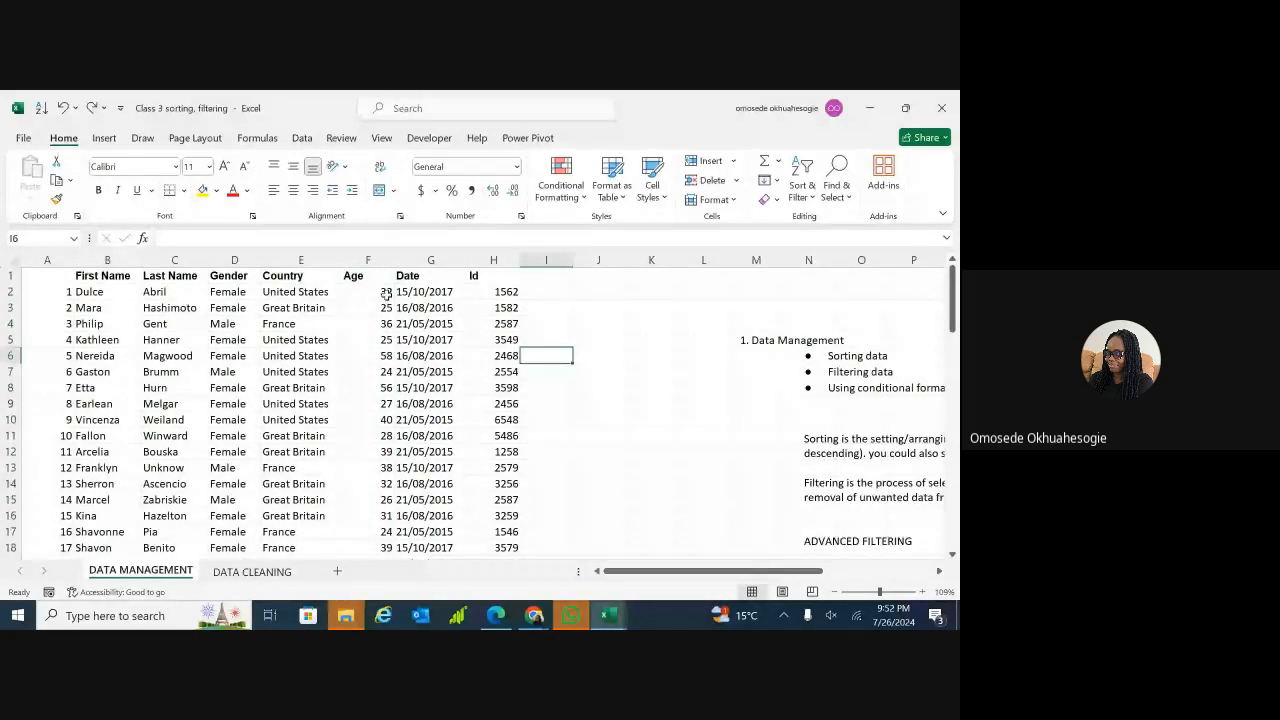
left_click(386, 293)
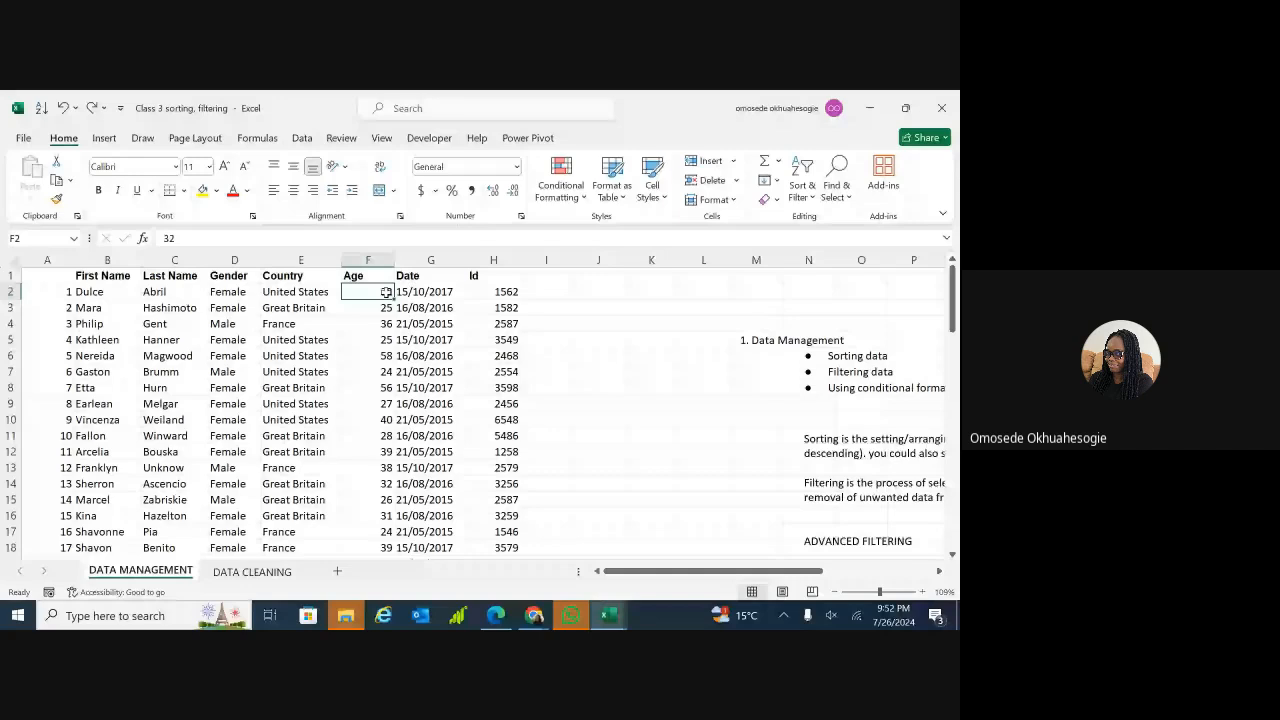
key("ctrl+shift+Down")
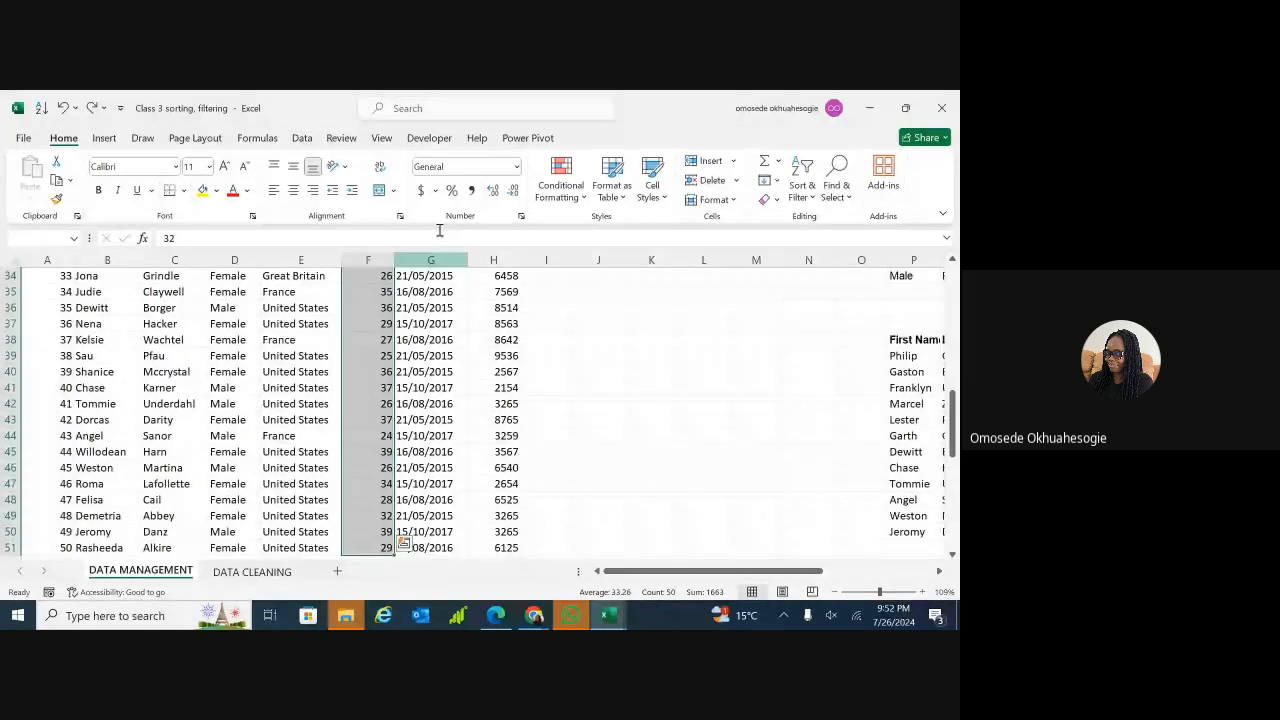
left_click(562, 190)
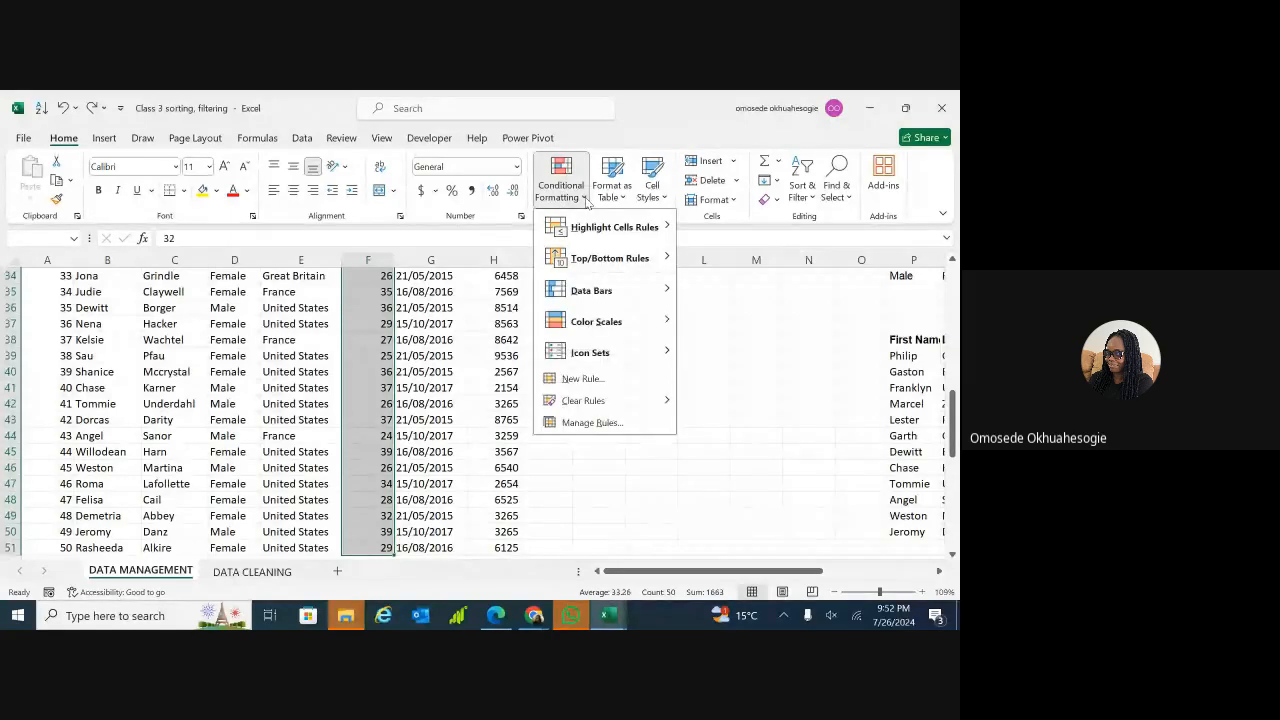
mouse_move(631, 230)
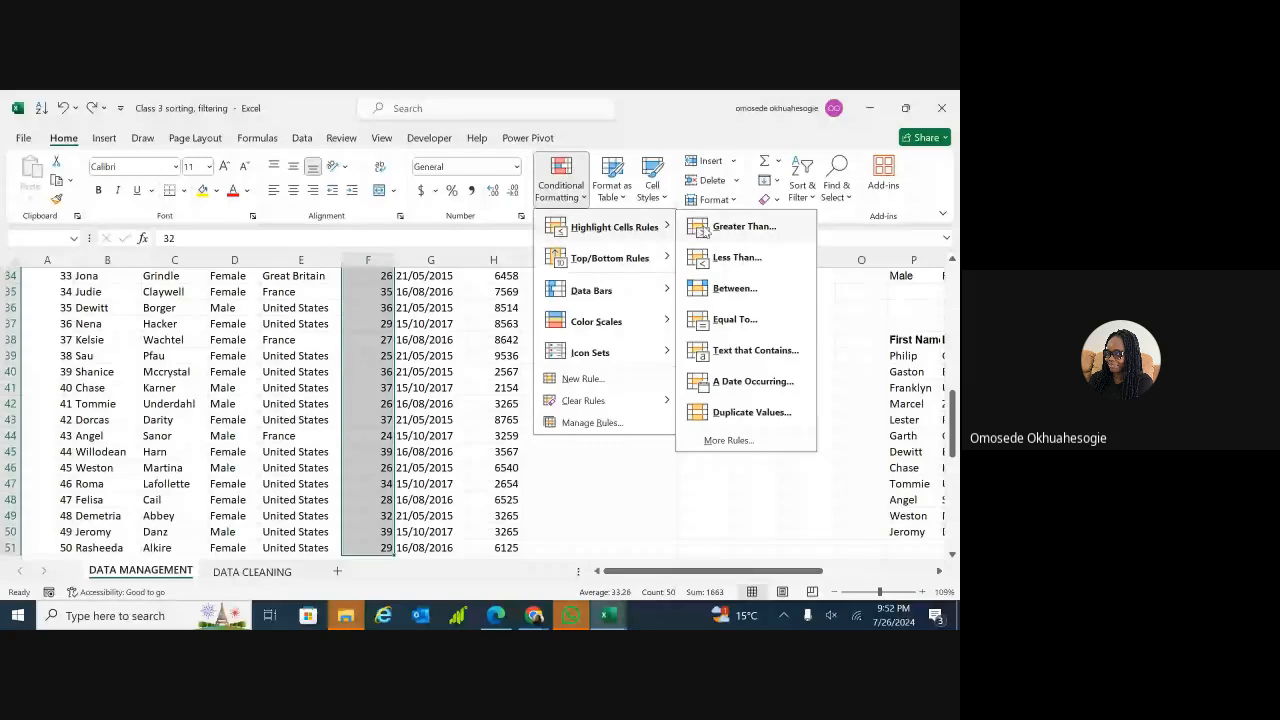
left_click(705, 229)
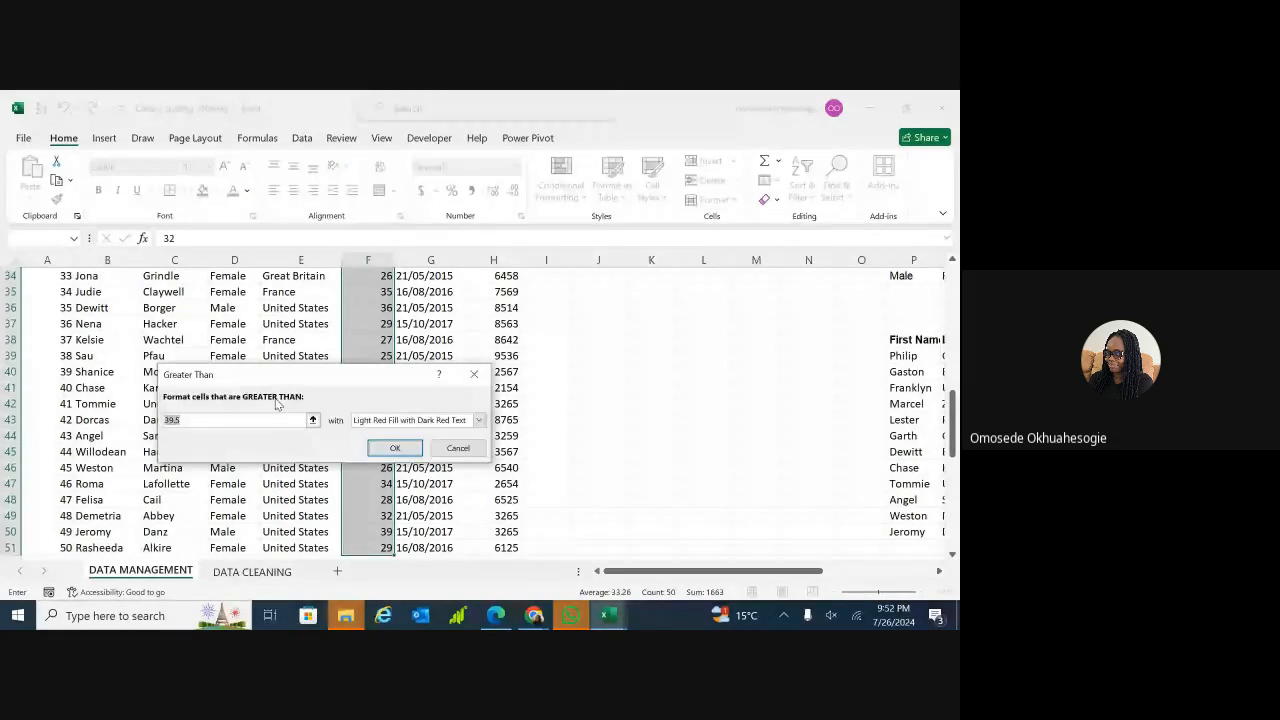
left_click(257, 420)
key("BackSpace")
key("BackSpace")
left_click(478, 420)
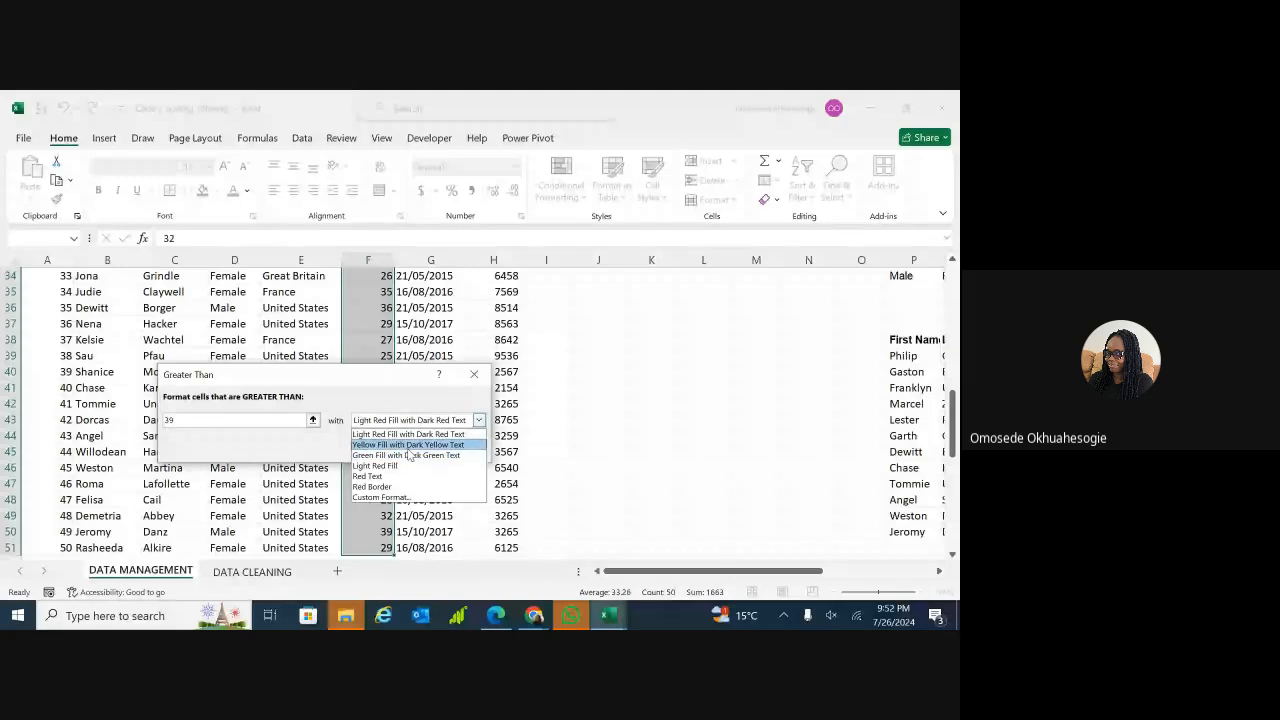
left_click(408, 448)
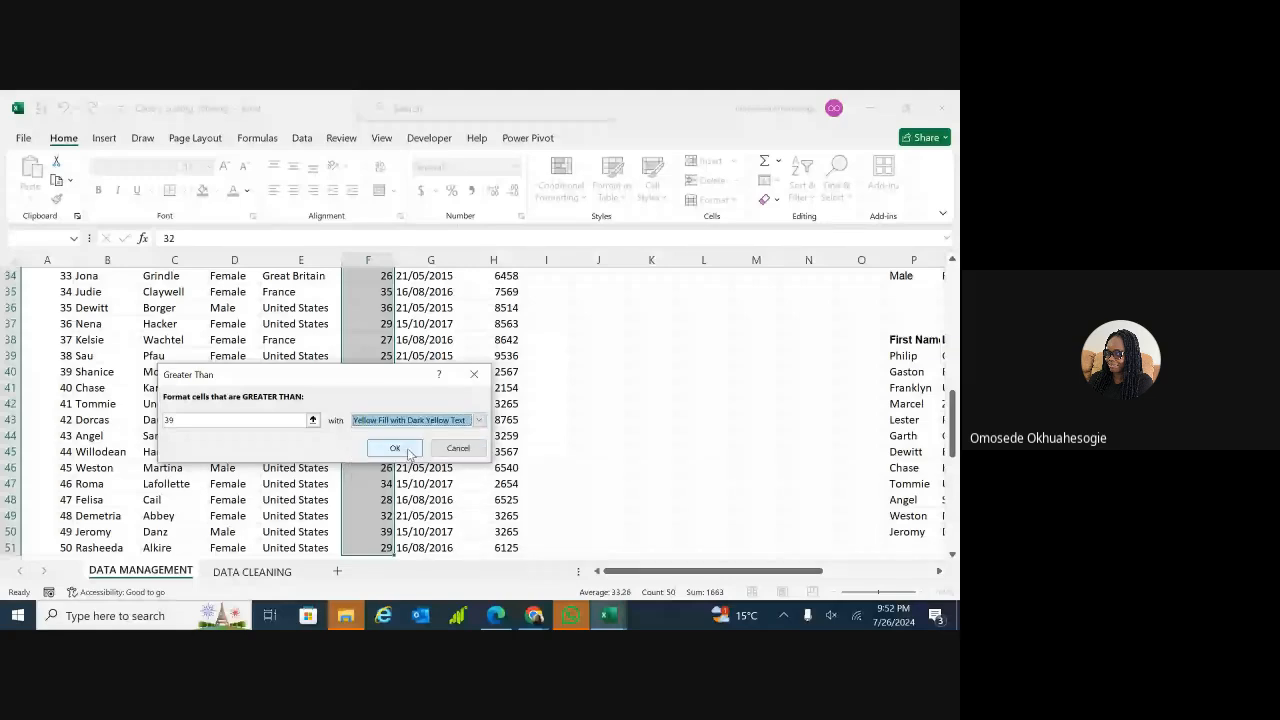
left_click(478, 421)
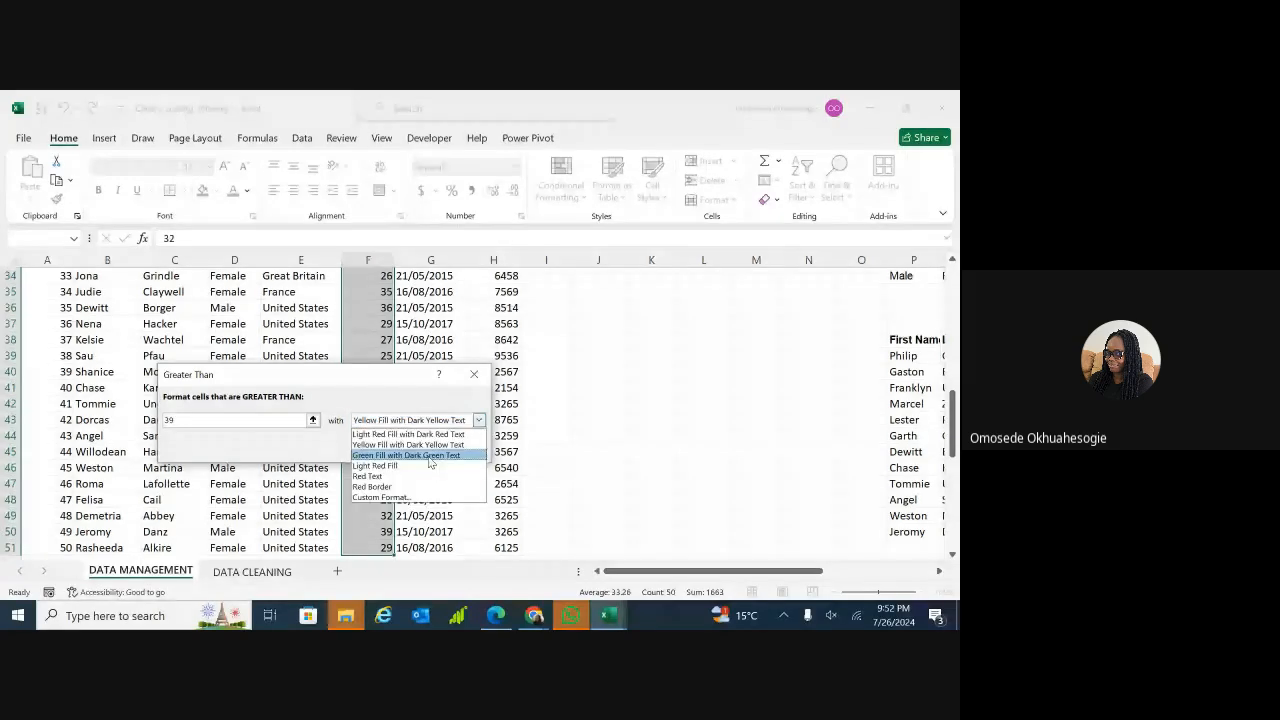
left_click(430, 458)
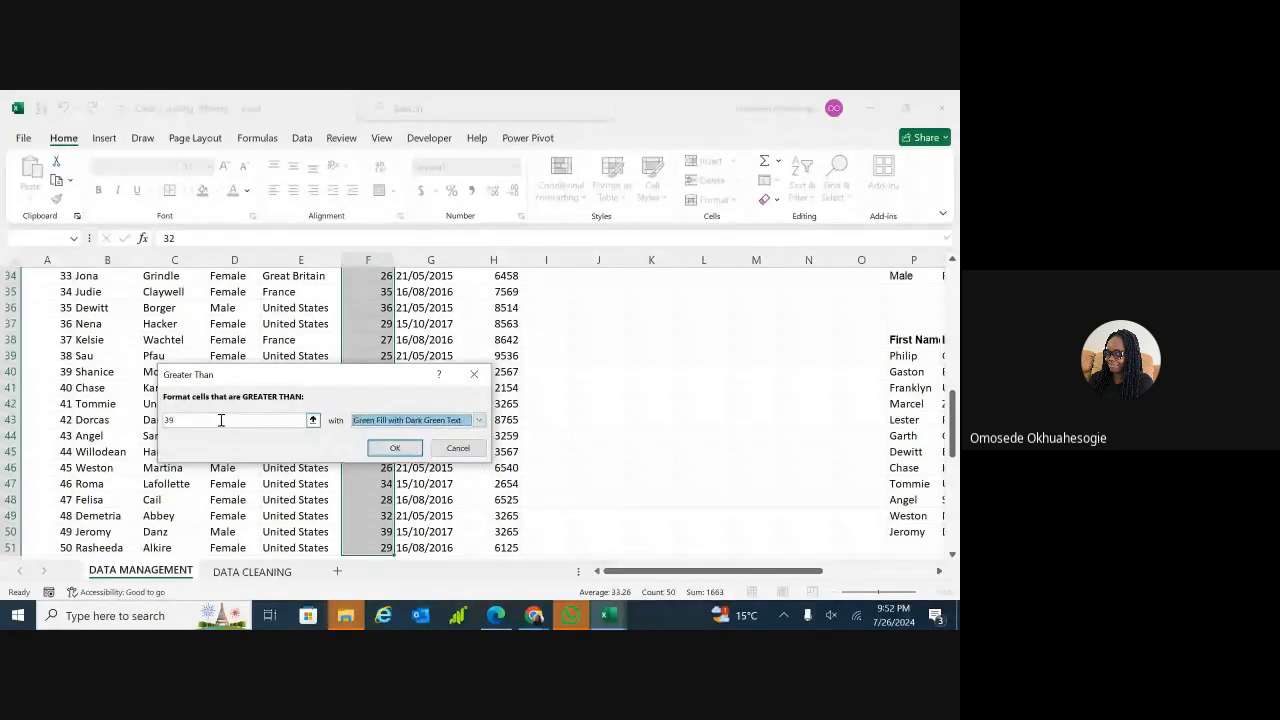
left_click(395, 449)
- Highlight the ages between 30 and 39 in the Age column using Yellow Fill with Dark Yellow Text
scroll(406, 430, "down", 2)
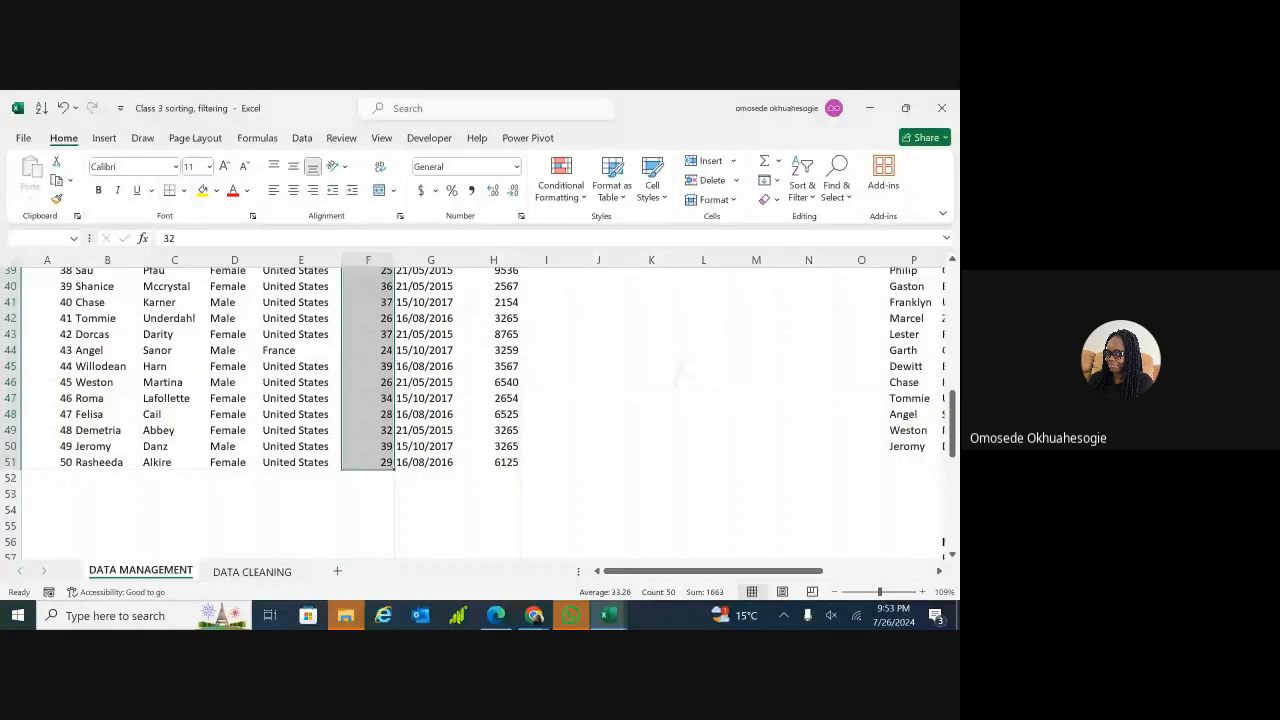
scroll(480, 410, "up", 9)
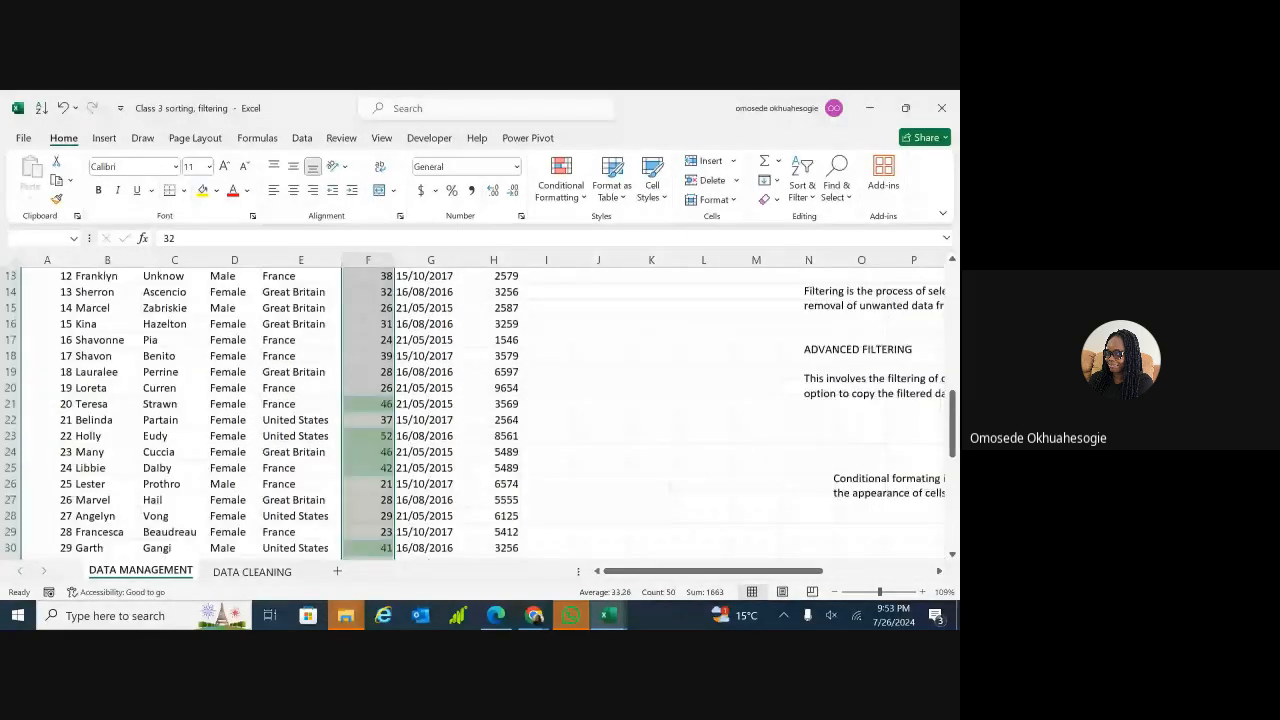
scroll(381, 486, "down", 2)
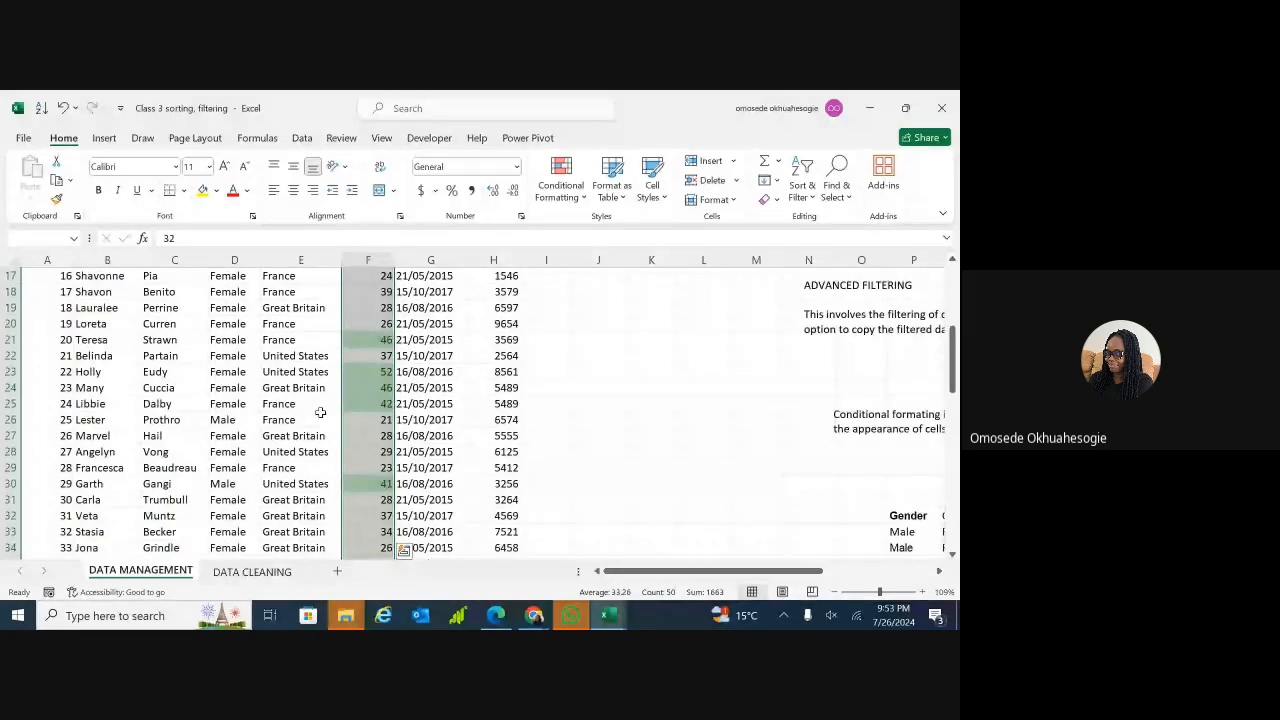
scroll(381, 387, "up", 3)
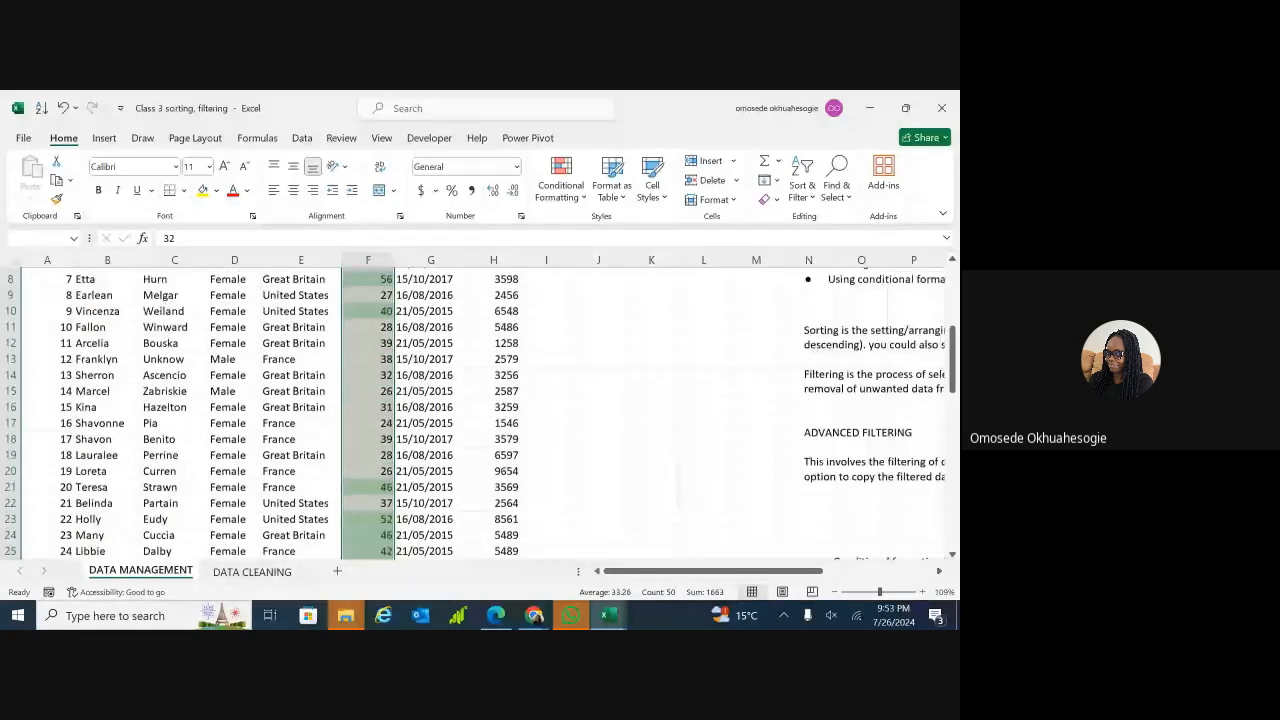
scroll(381, 387, "up", 3)
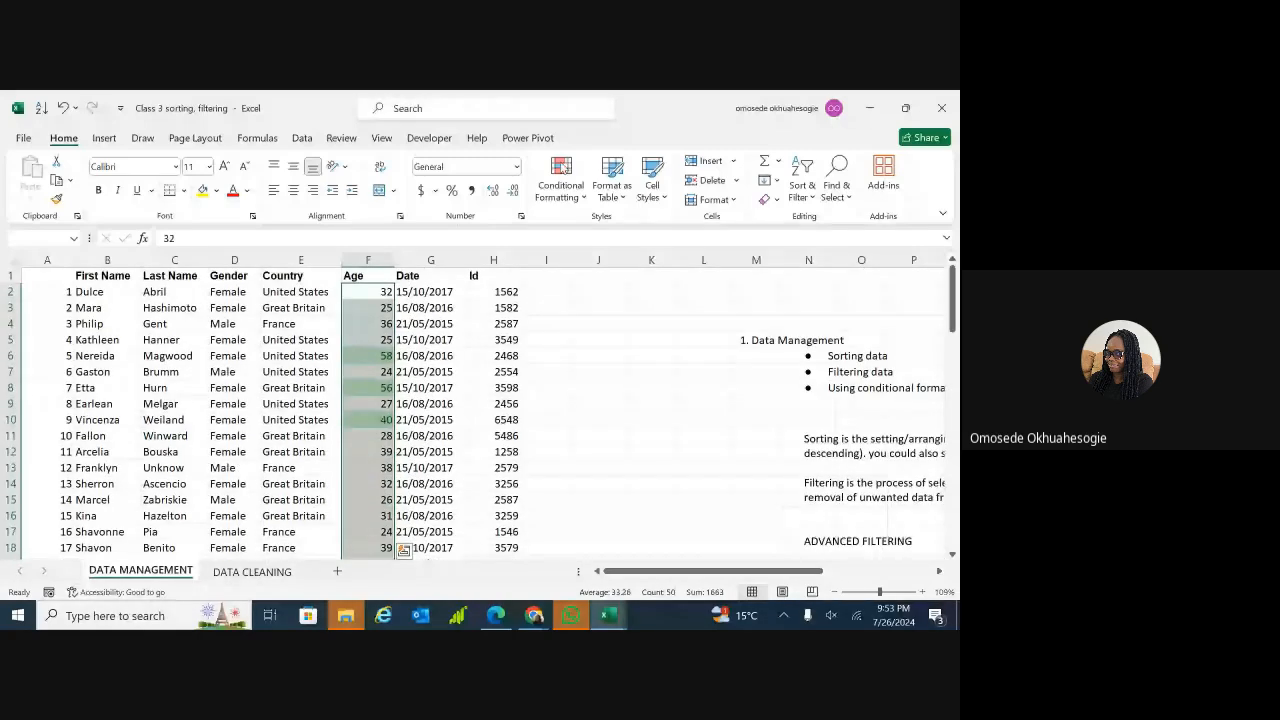
left_click(584, 198)
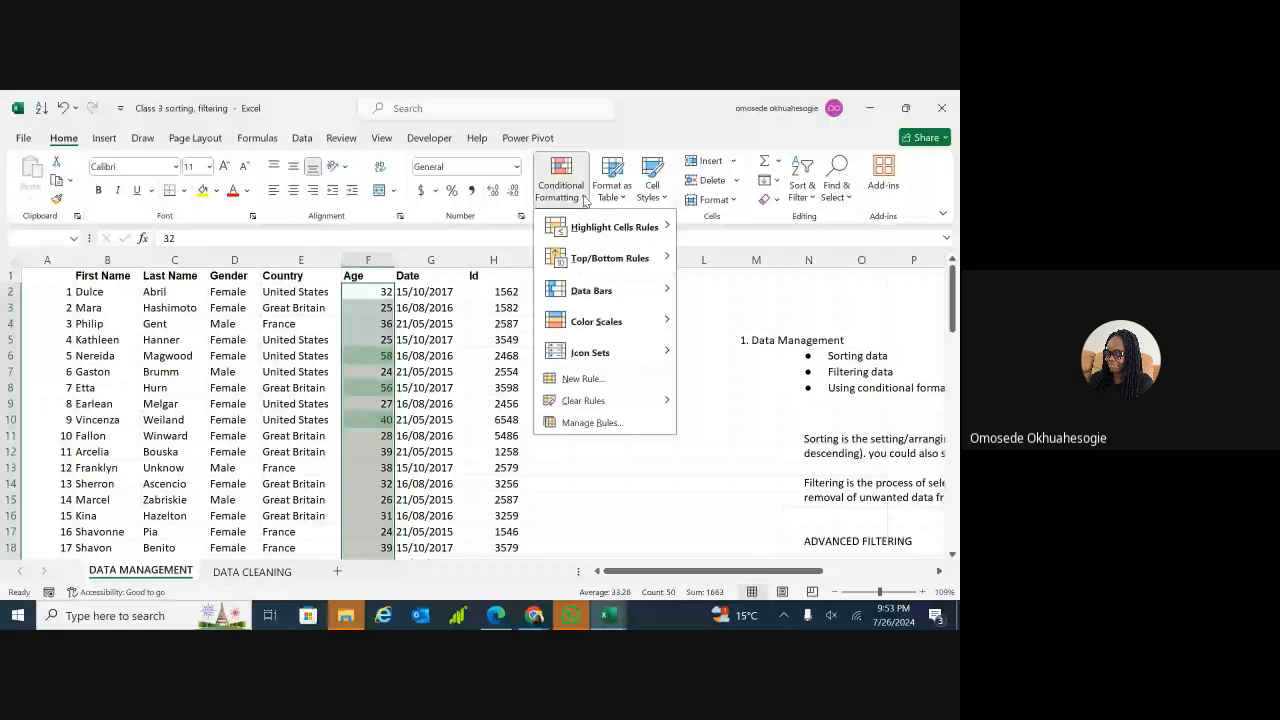
mouse_move(597, 233)
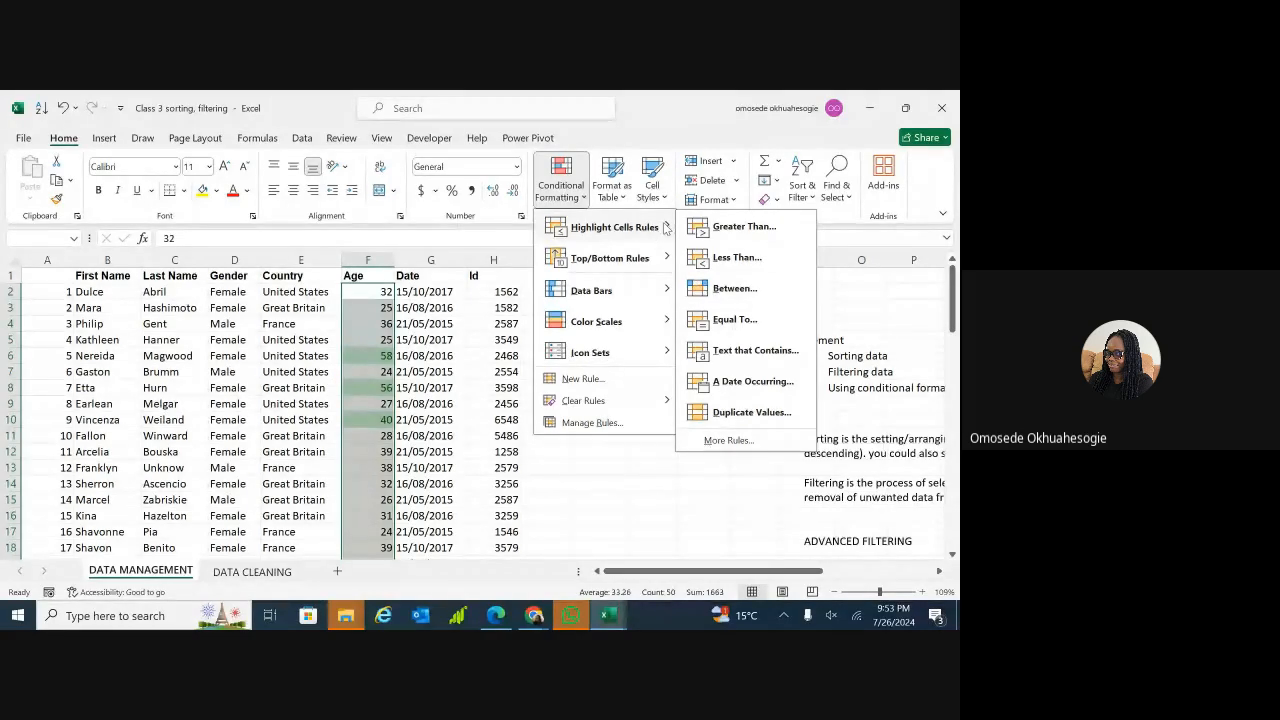
left_click(697, 290)
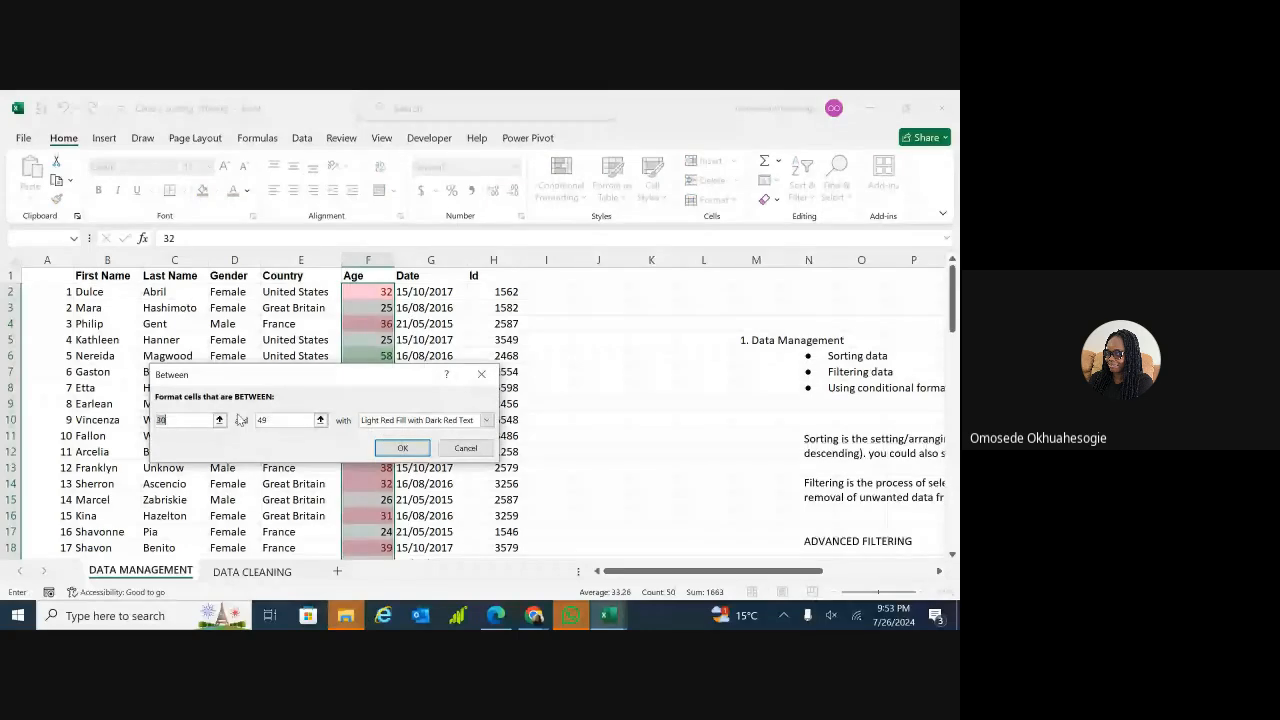
left_click(268, 419)
key("BackSpace")
key("BackSpace")
type("39")
left_click(486, 421)
left_click(461, 445)
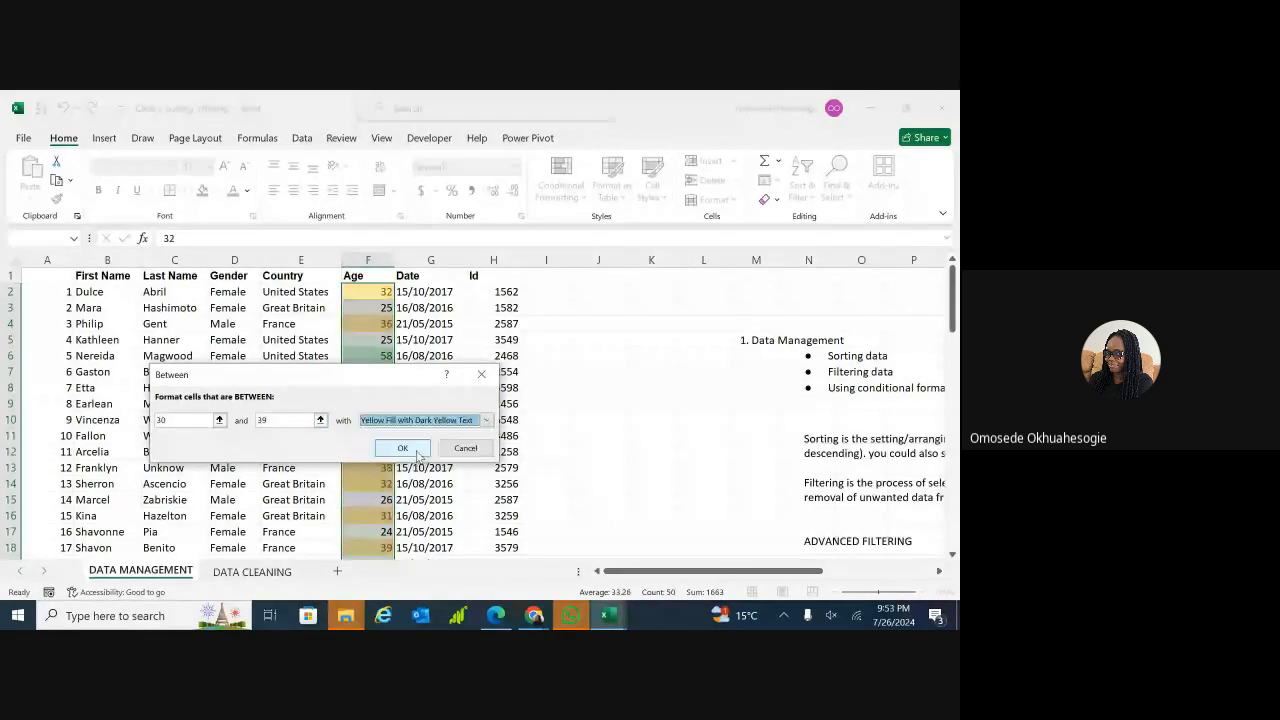
left_click(403, 449)
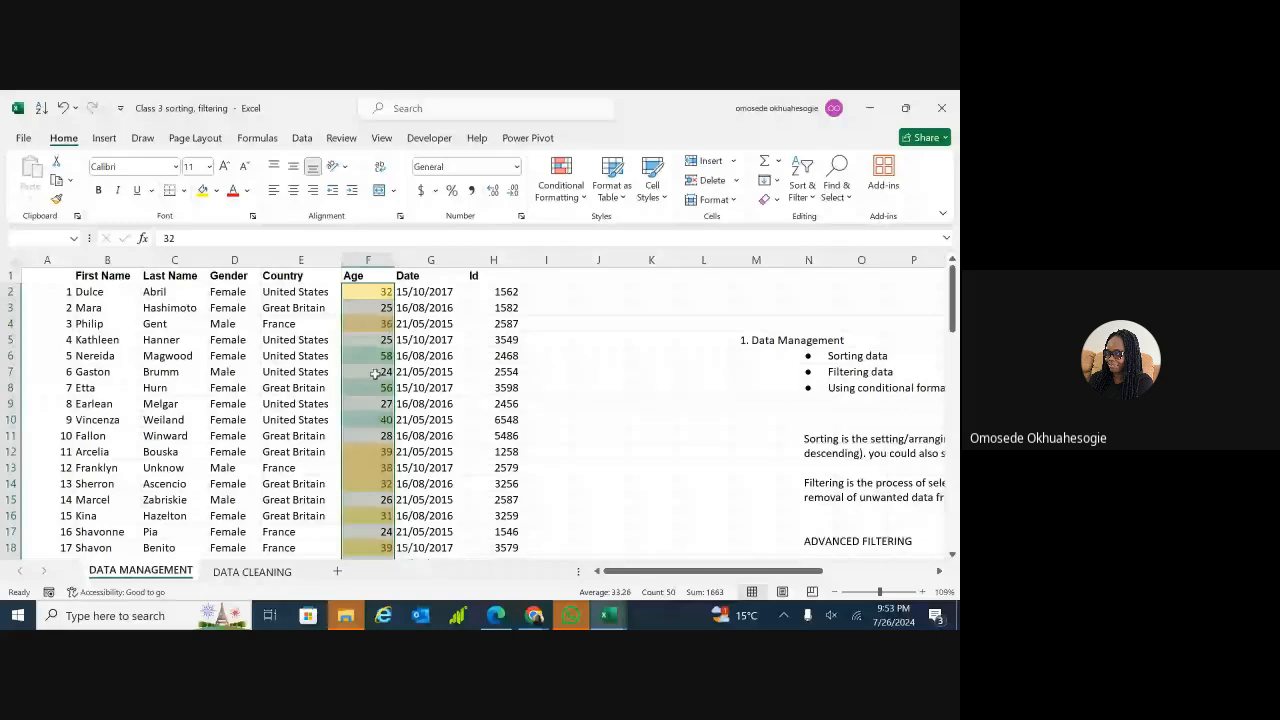
- Highlight the ages less than 30 using Light Red Fill with Dark Red Text, and deselect the Age column
scroll(374, 373, "down", 6)
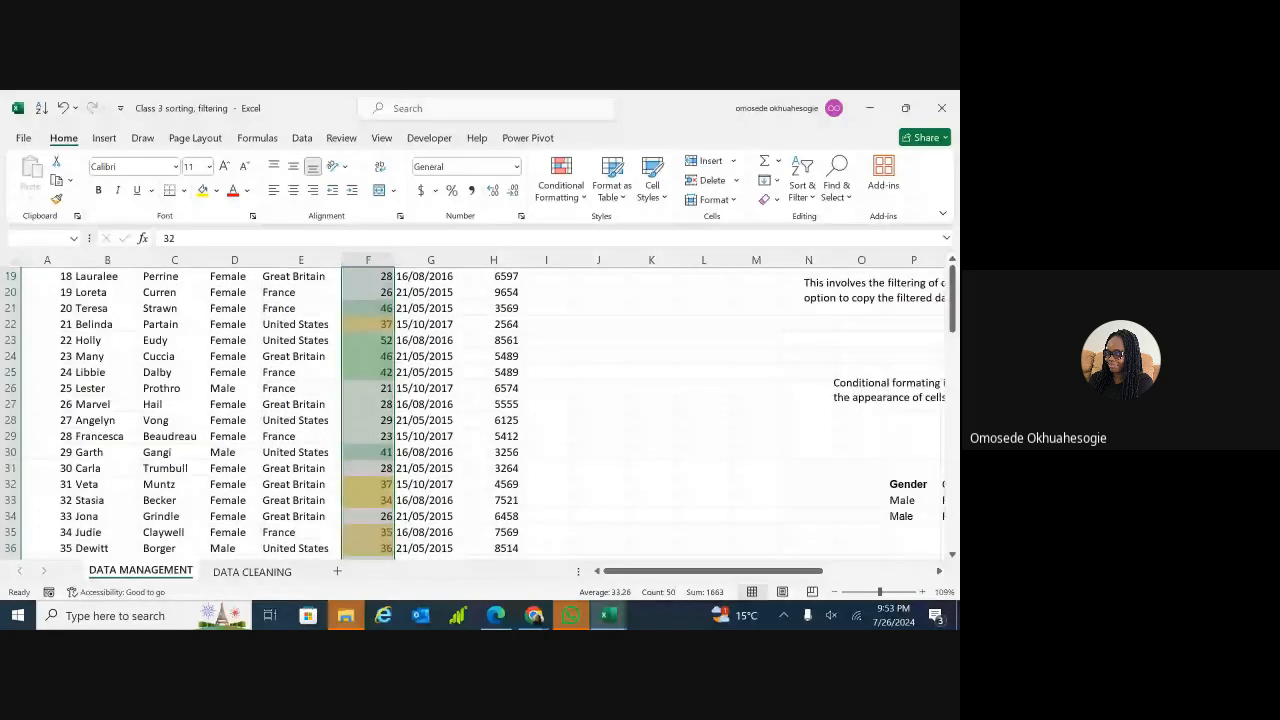
scroll(374, 400, "down", 10)
scroll(374, 400, "up", 6)
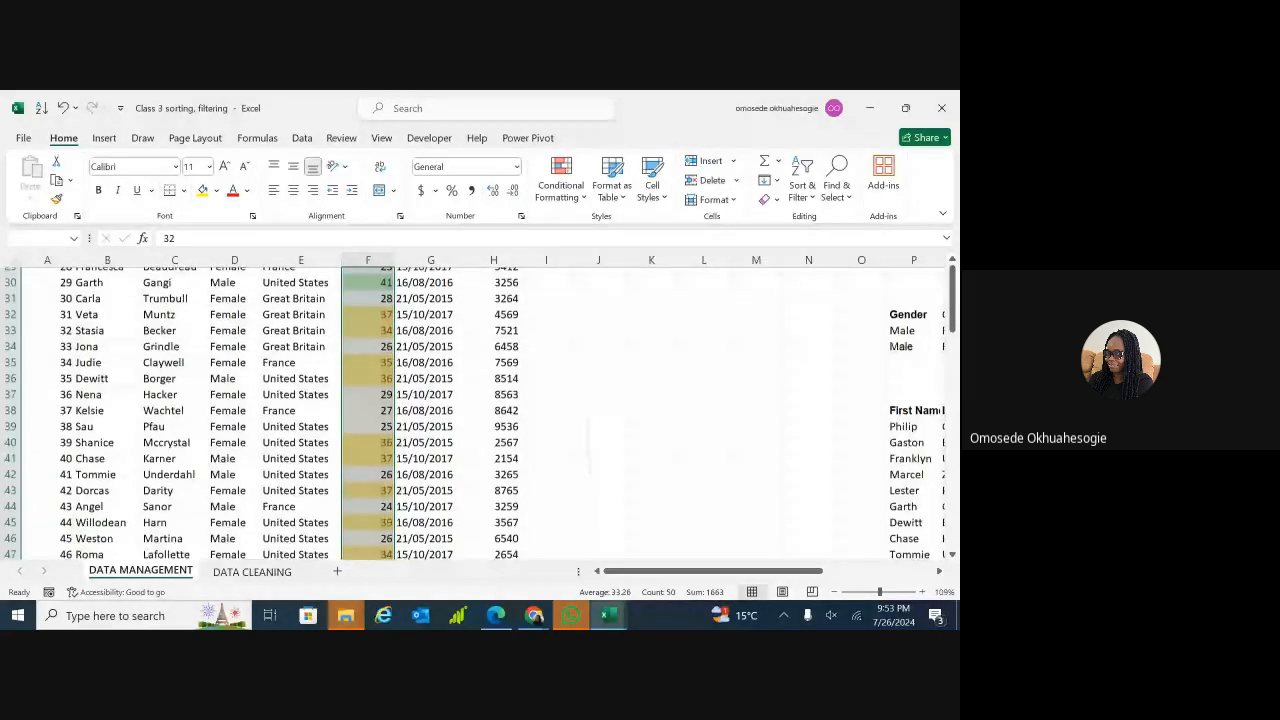
scroll(374, 400, "up", 10)
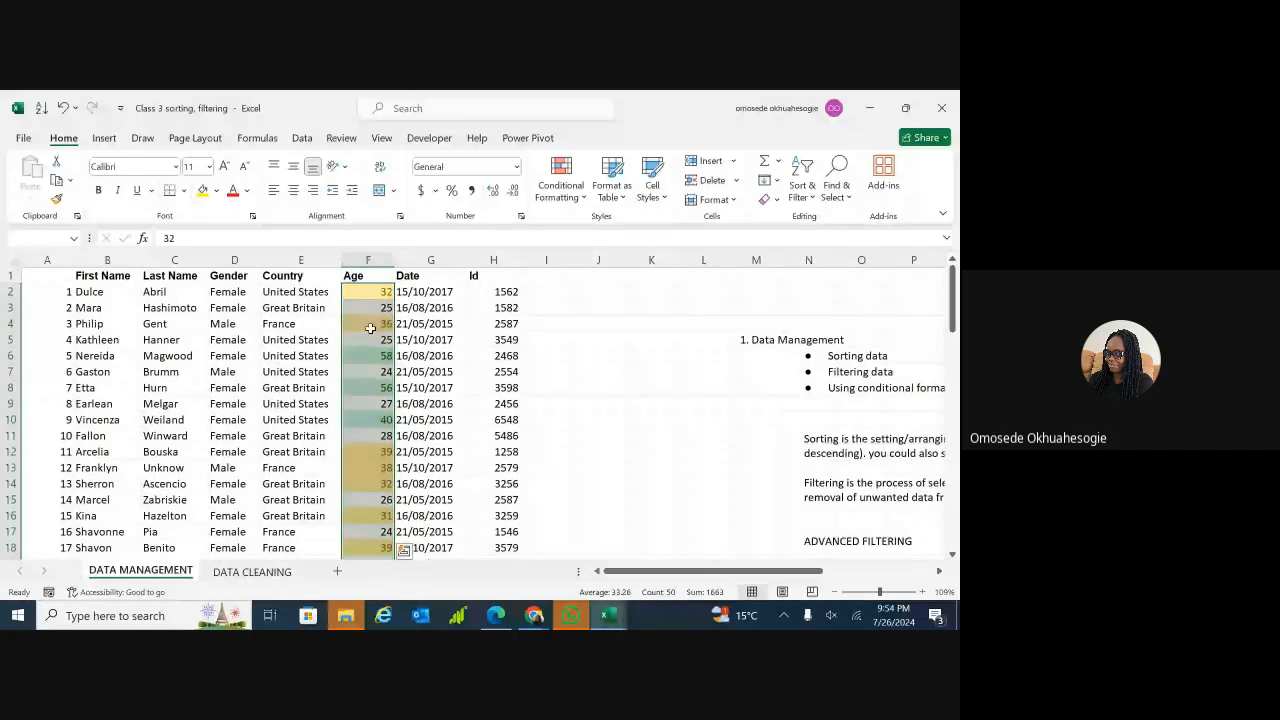
left_click(586, 199)
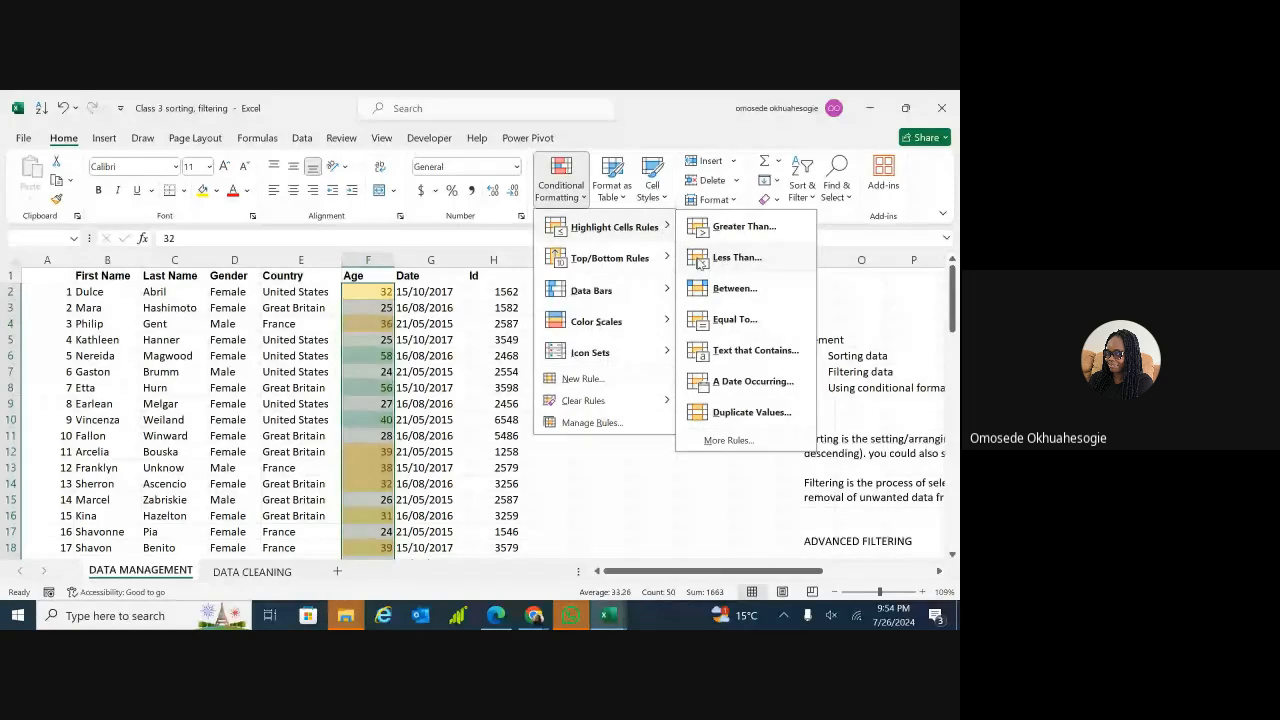
left_click(736, 258)
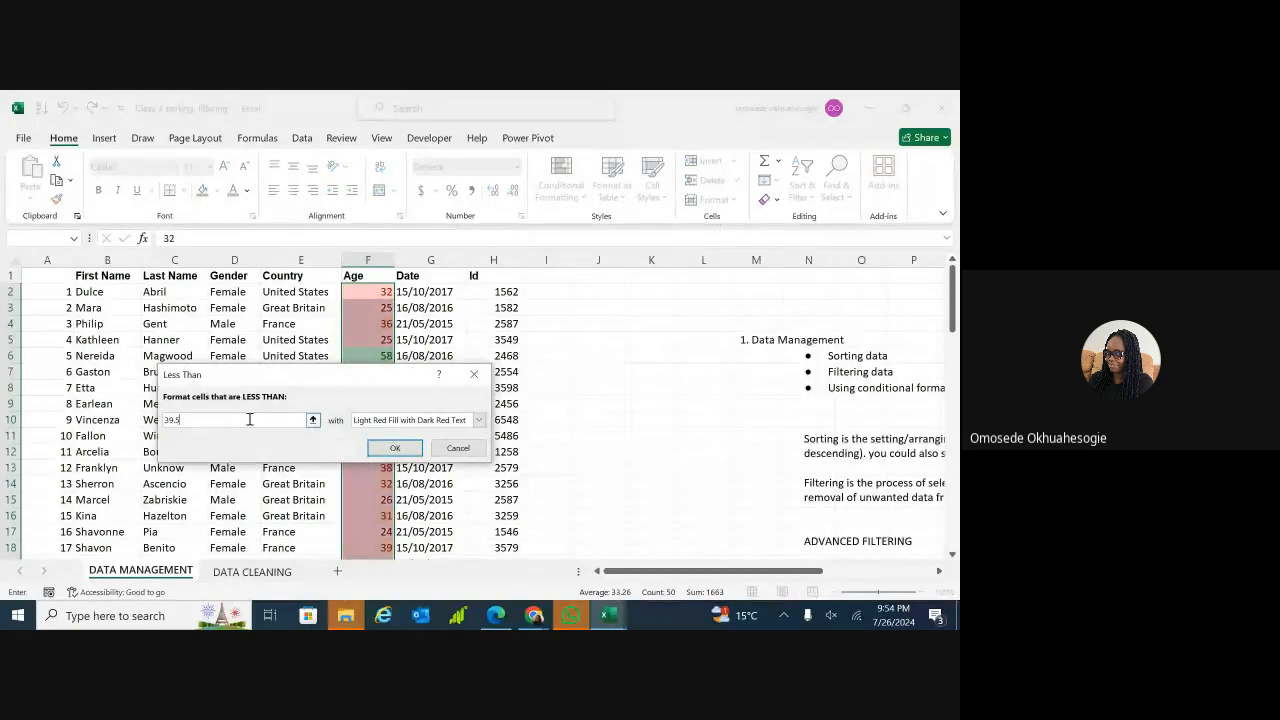
key("BackSpace")
key("BackSpace")
key("BackSpace")
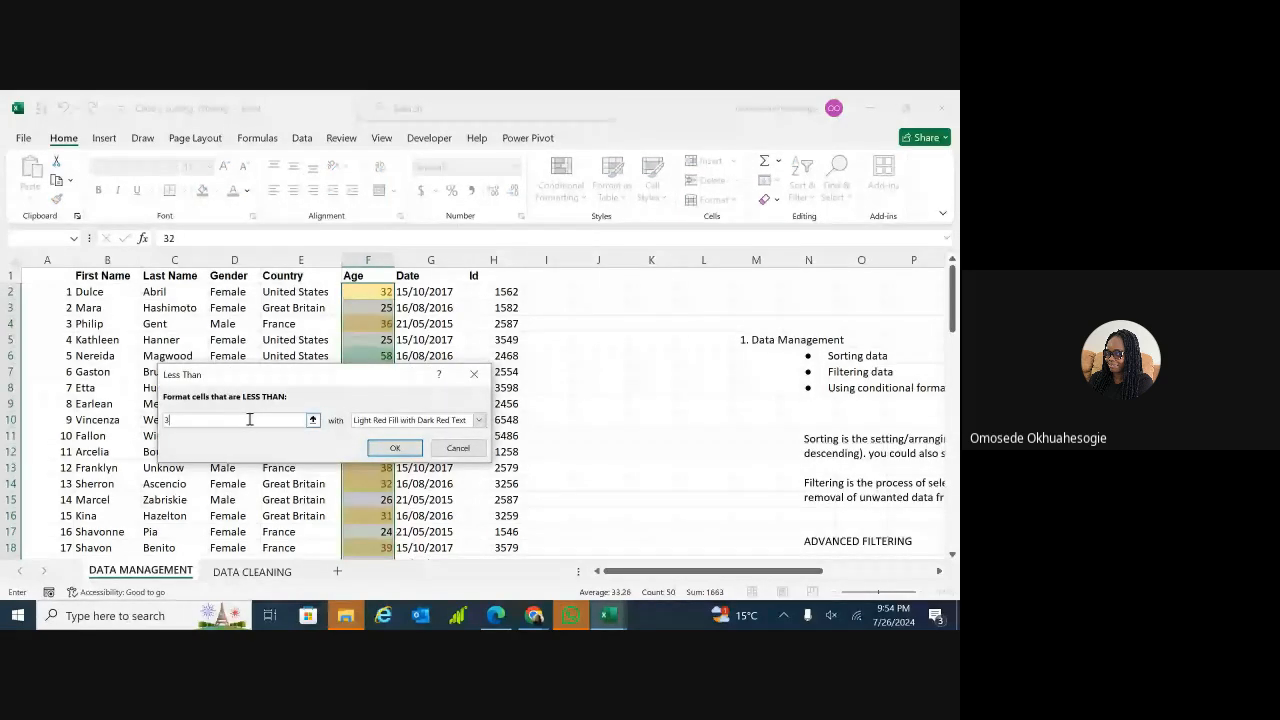
type("0")
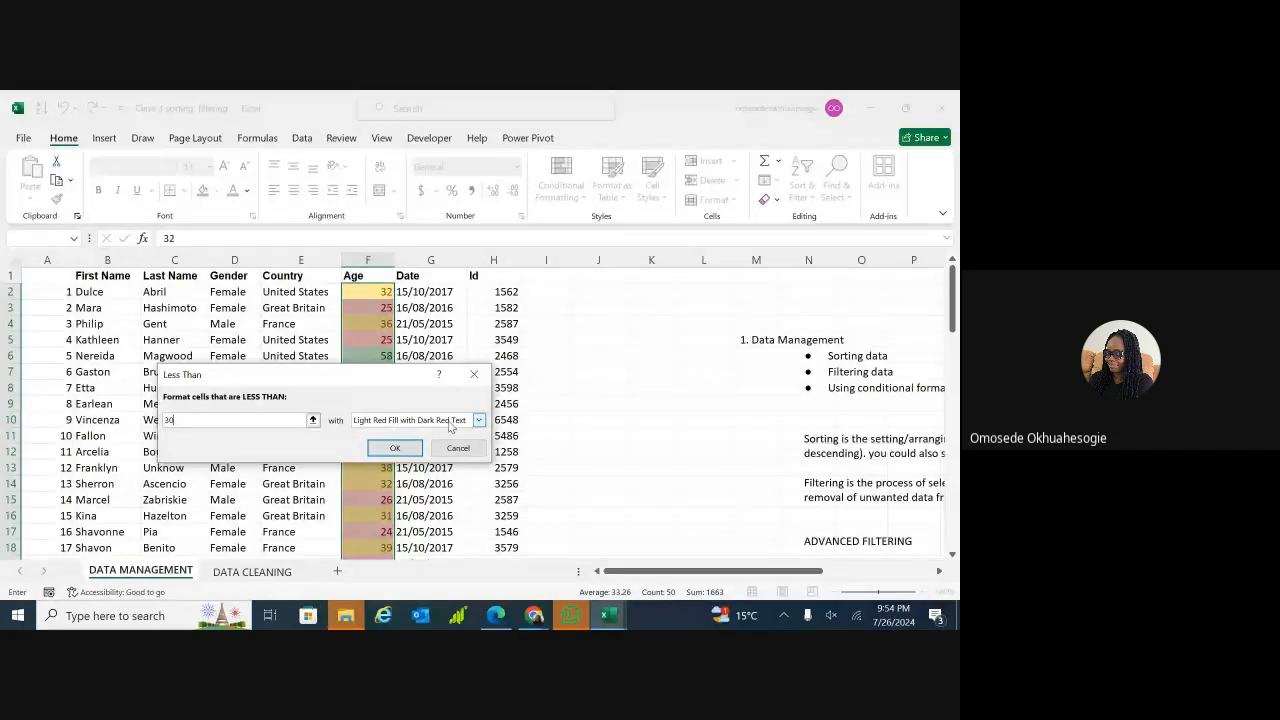
left_click(397, 447)
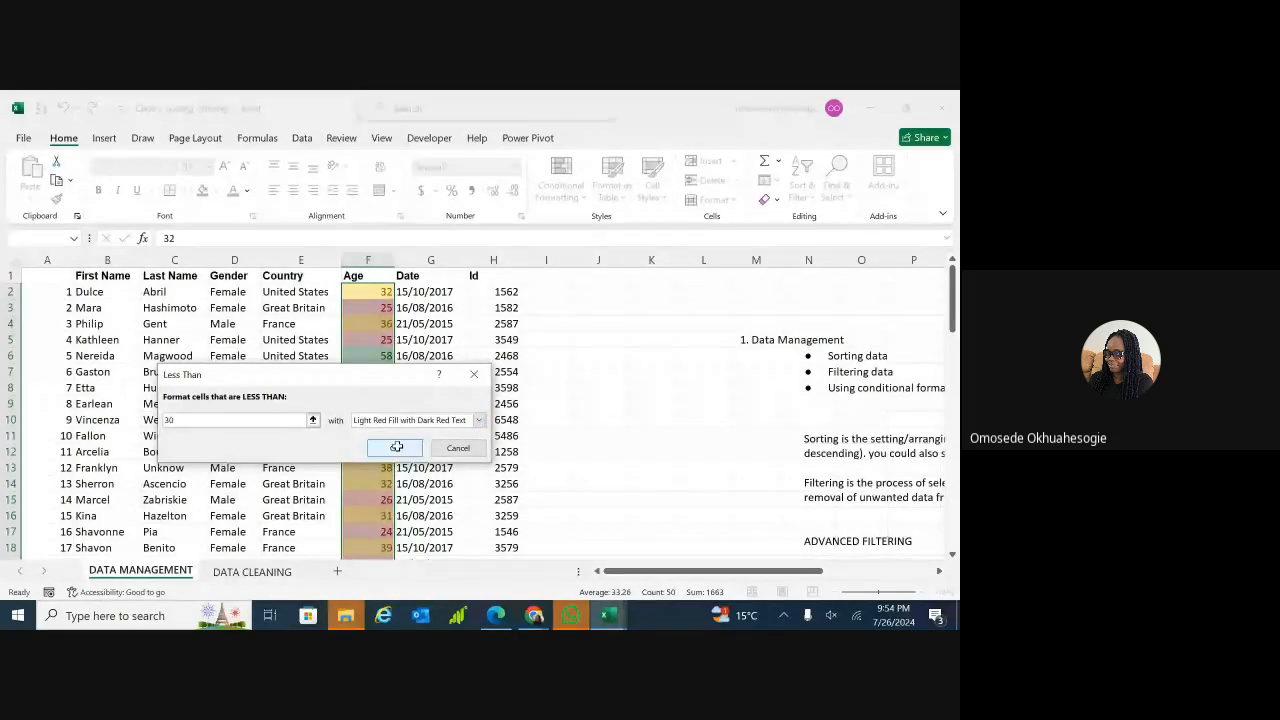
scroll(508, 366, "down", 5)
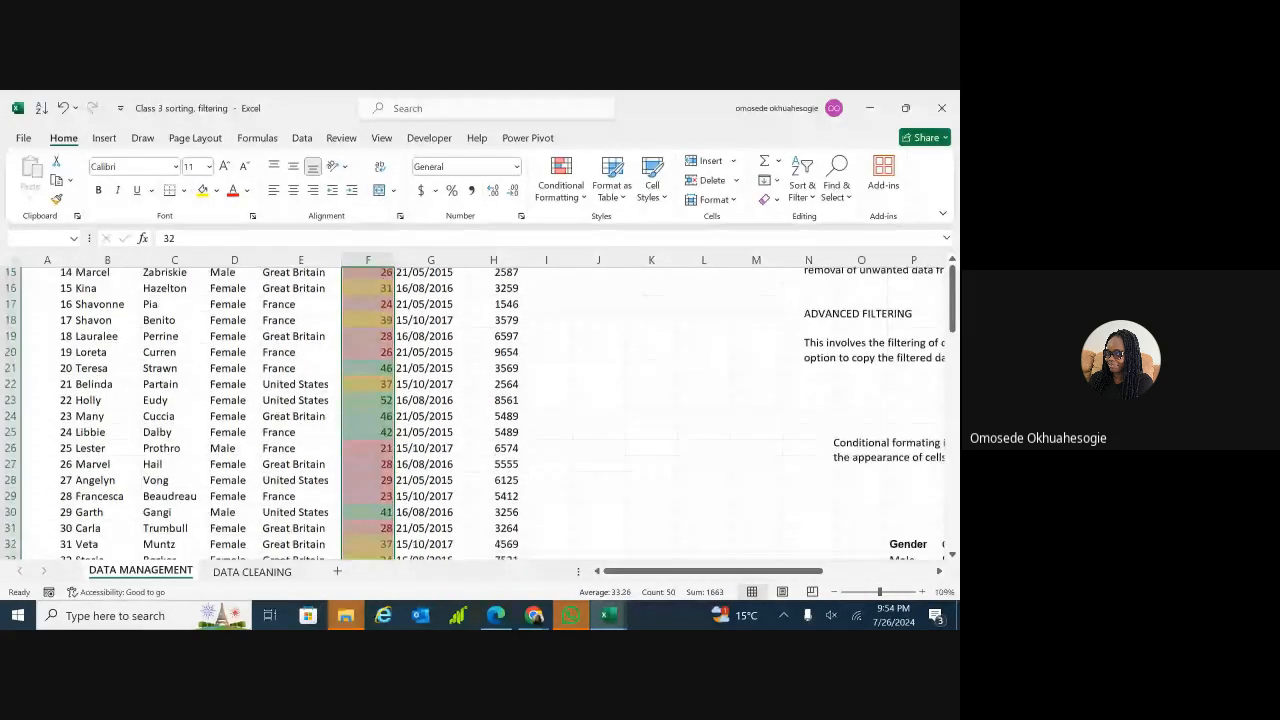
left_click(494, 418)
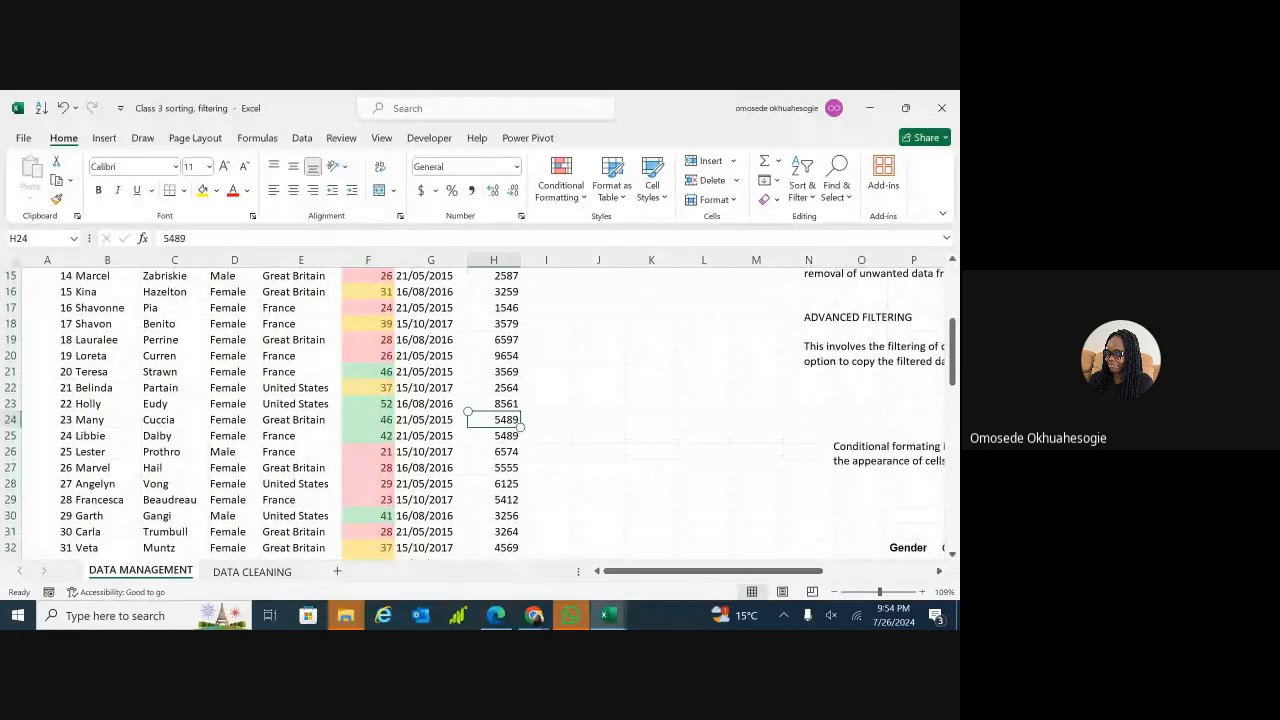
left_click(509, 357)
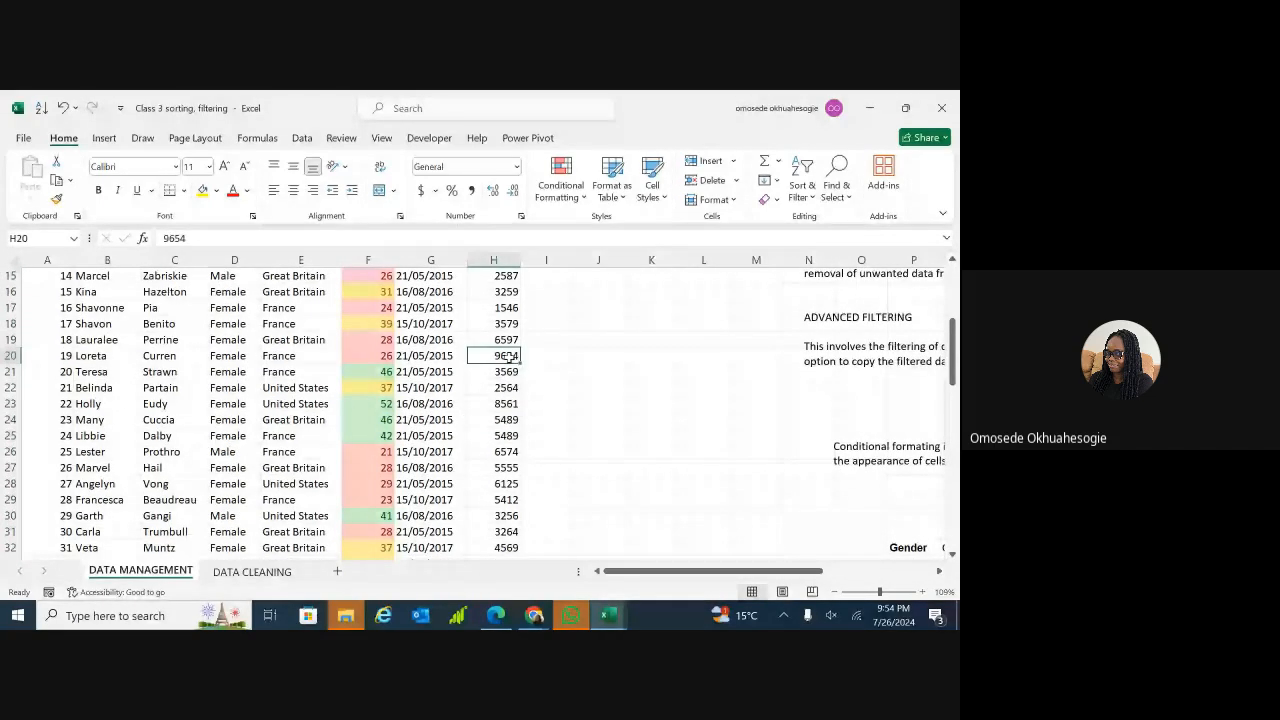
- Apply the 3 Arrows (Colored) icon set to all values in the Age column, and undo it
scroll(509, 357, "up", 5)
left_click(363, 291)
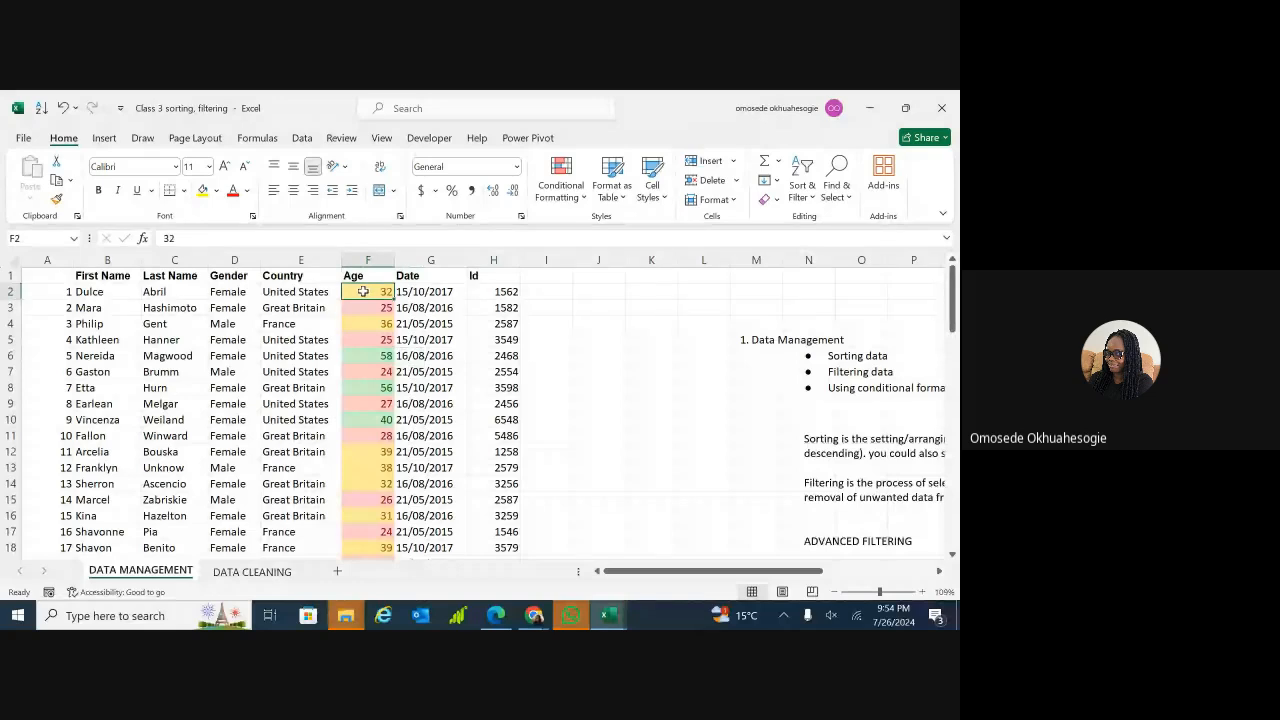
key("ctrl+shift+Down")
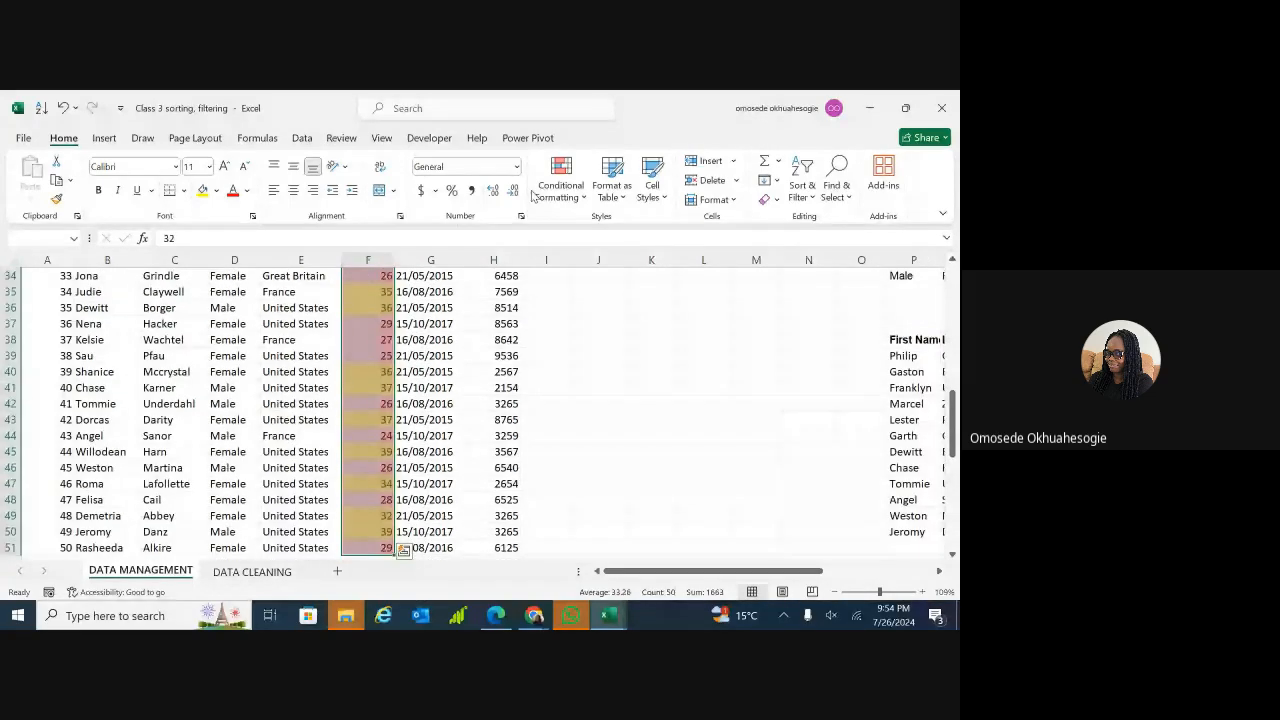
left_click(560, 190)
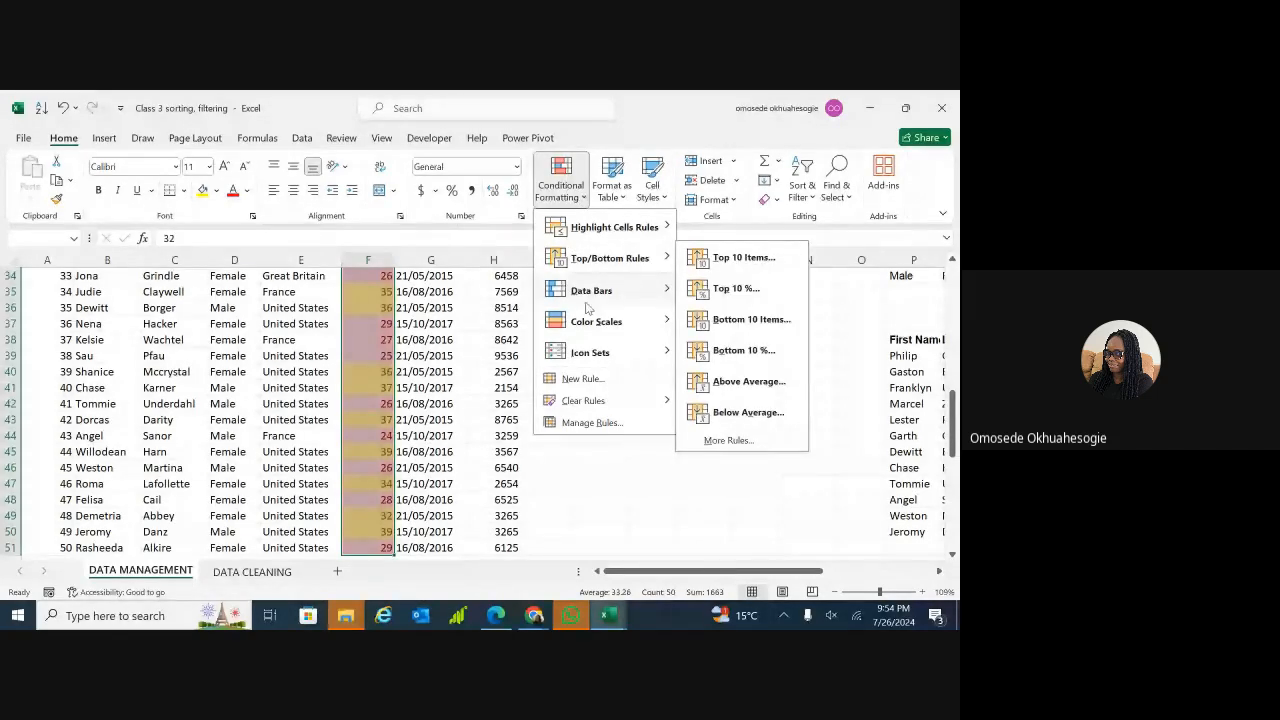
mouse_move(591, 320)
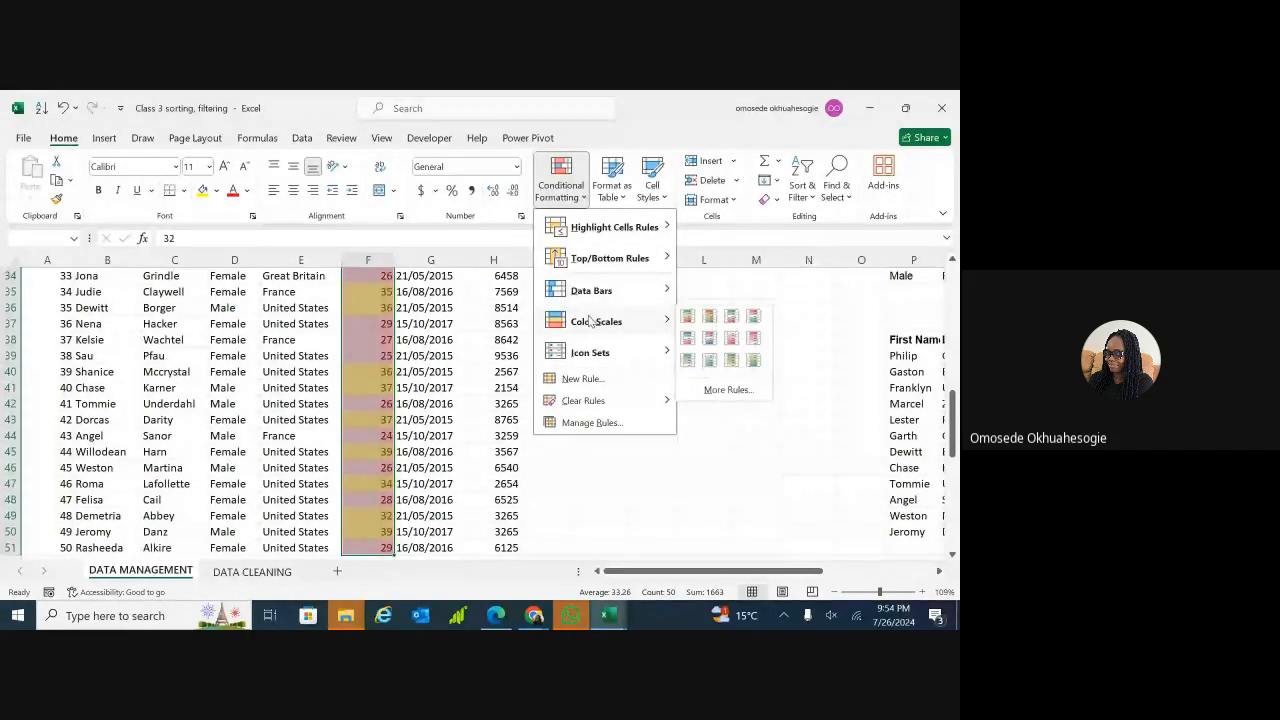
mouse_move(593, 356)
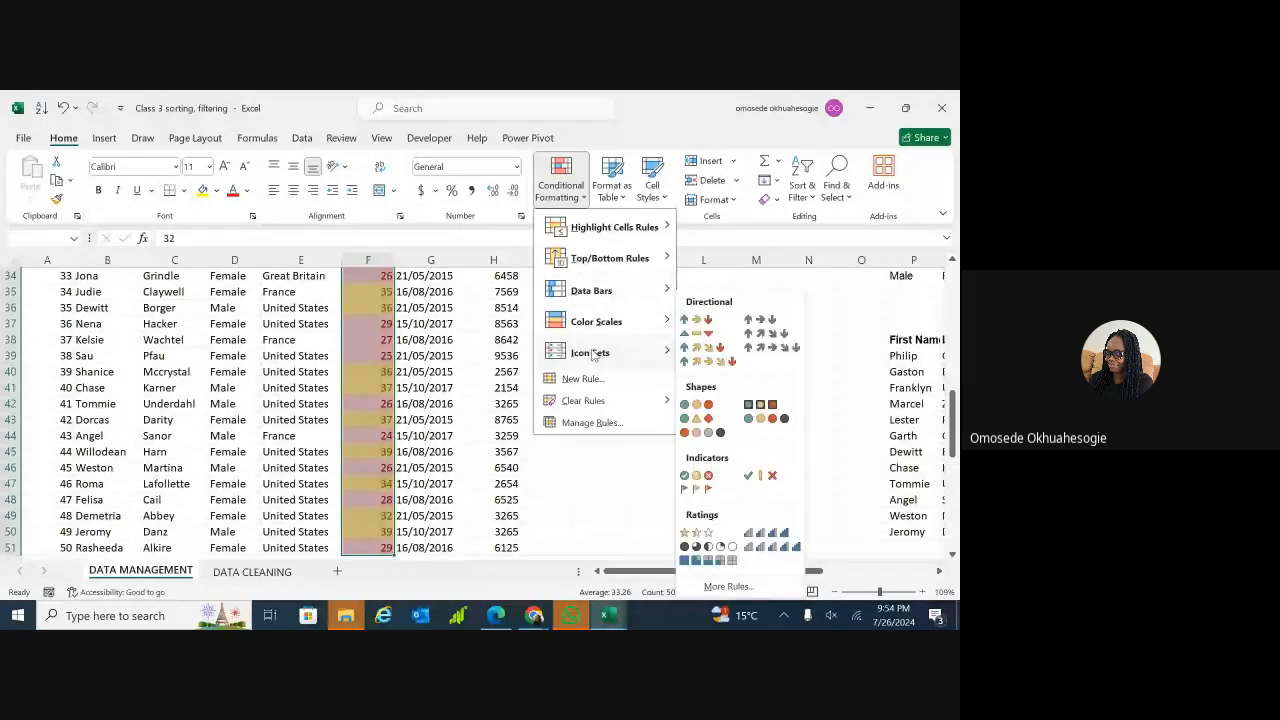
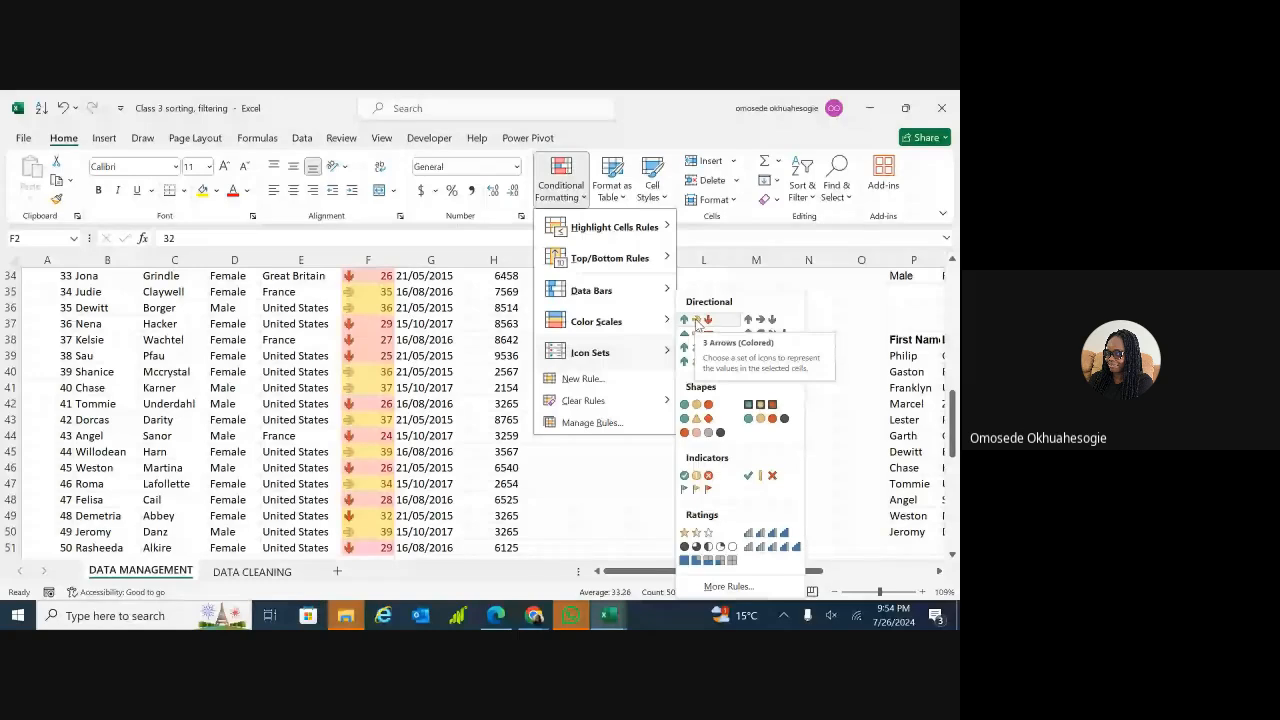
left_click(697, 320)
left_click(459, 403)
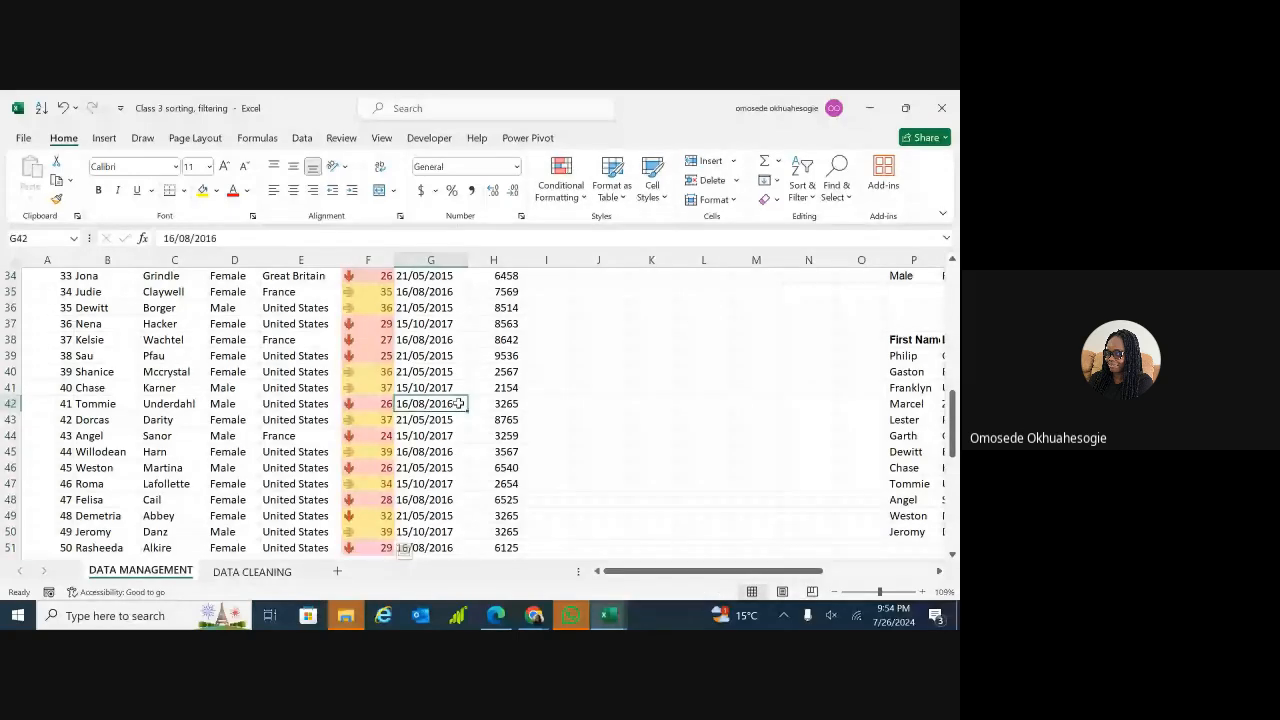
key("ctrl+z")
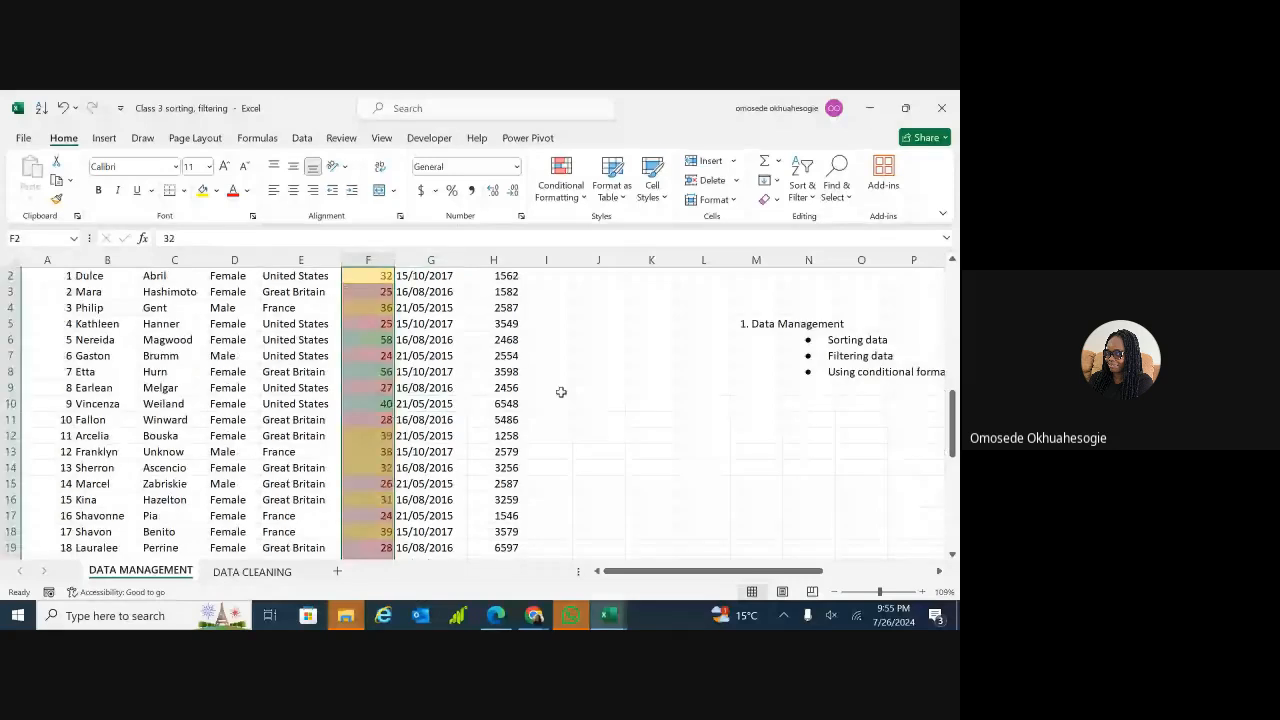
- Preview the blue gradient data bars on the ages, and undo the age-group colour highlighting in the Age column
left_click(563, 196)
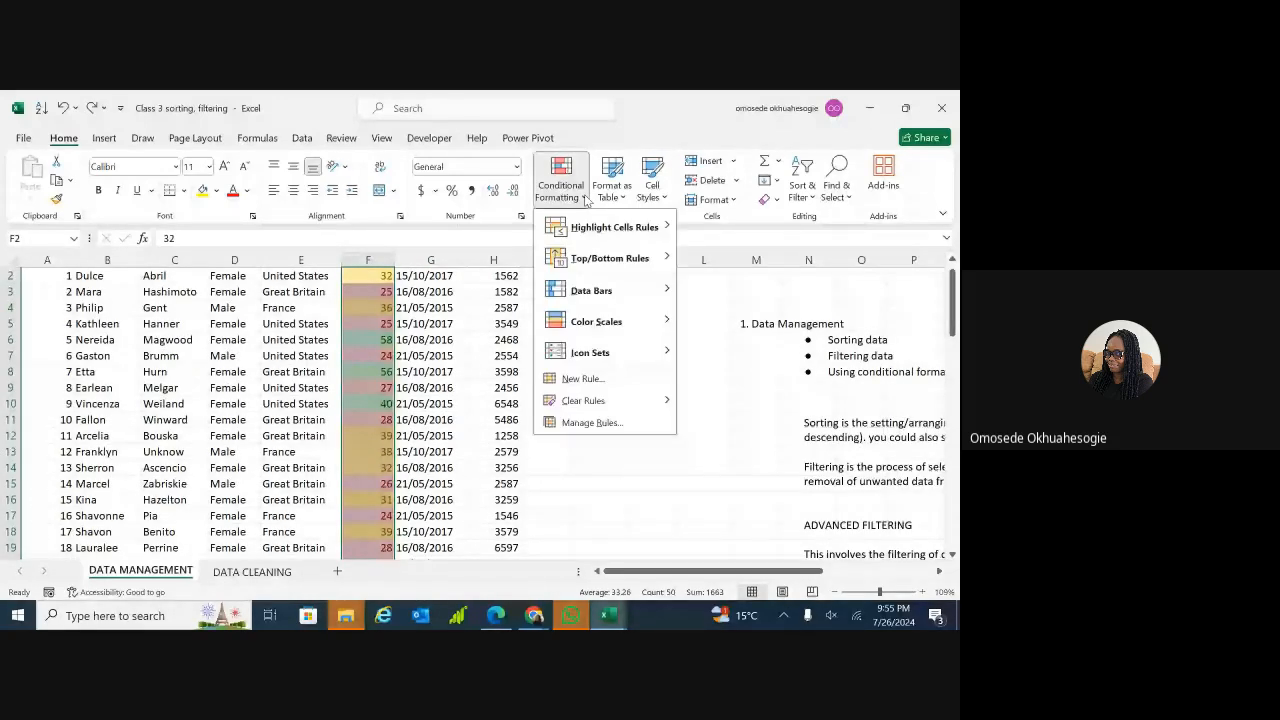
mouse_move(669, 303)
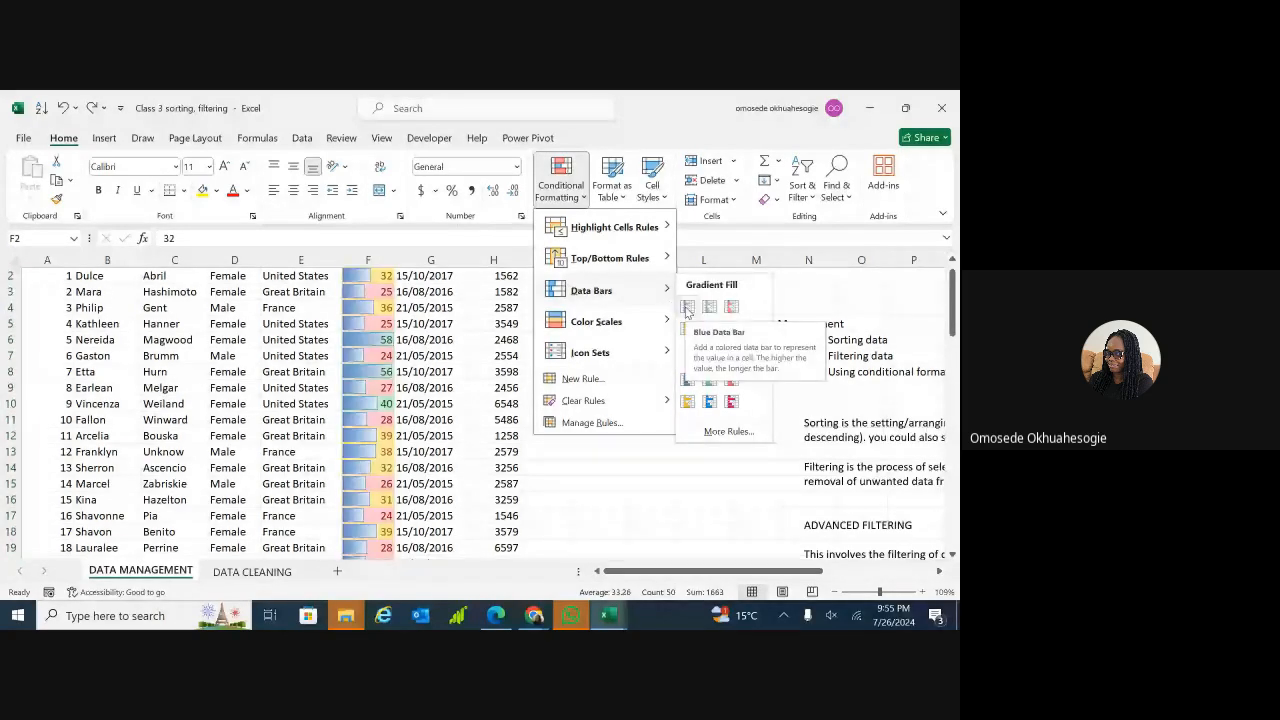
left_click(538, 458)
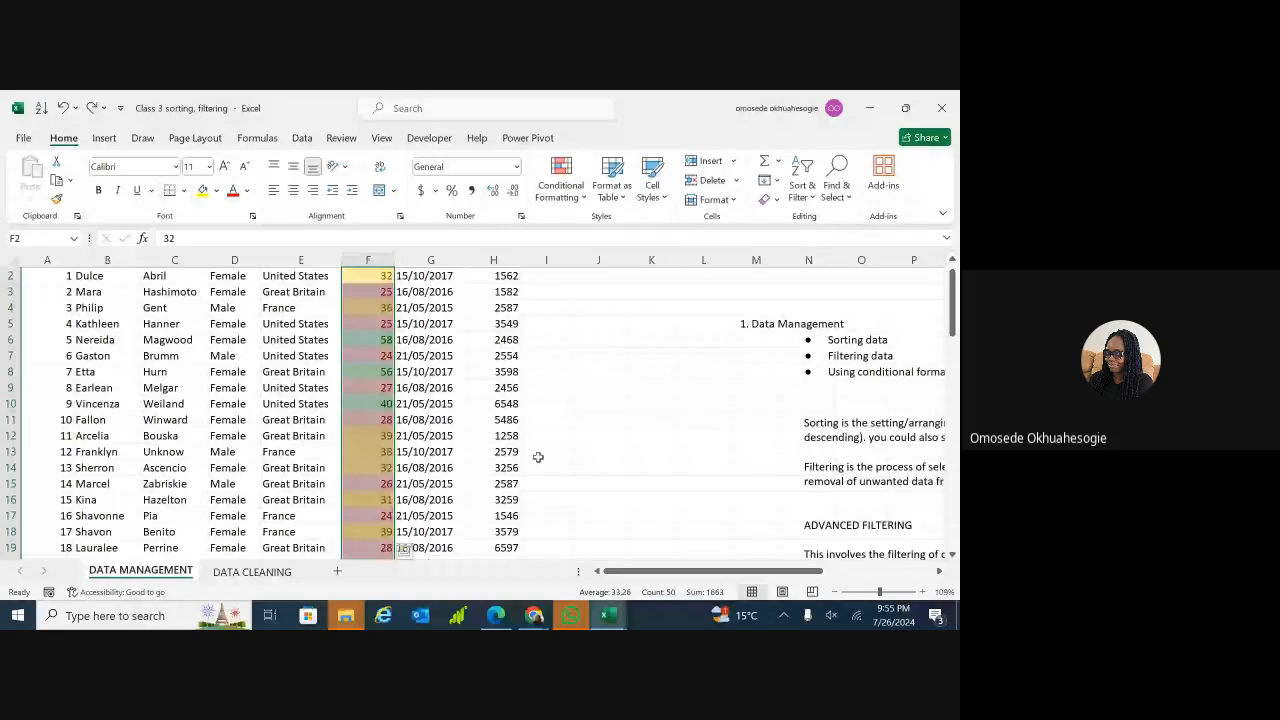
key("ctrl+z")
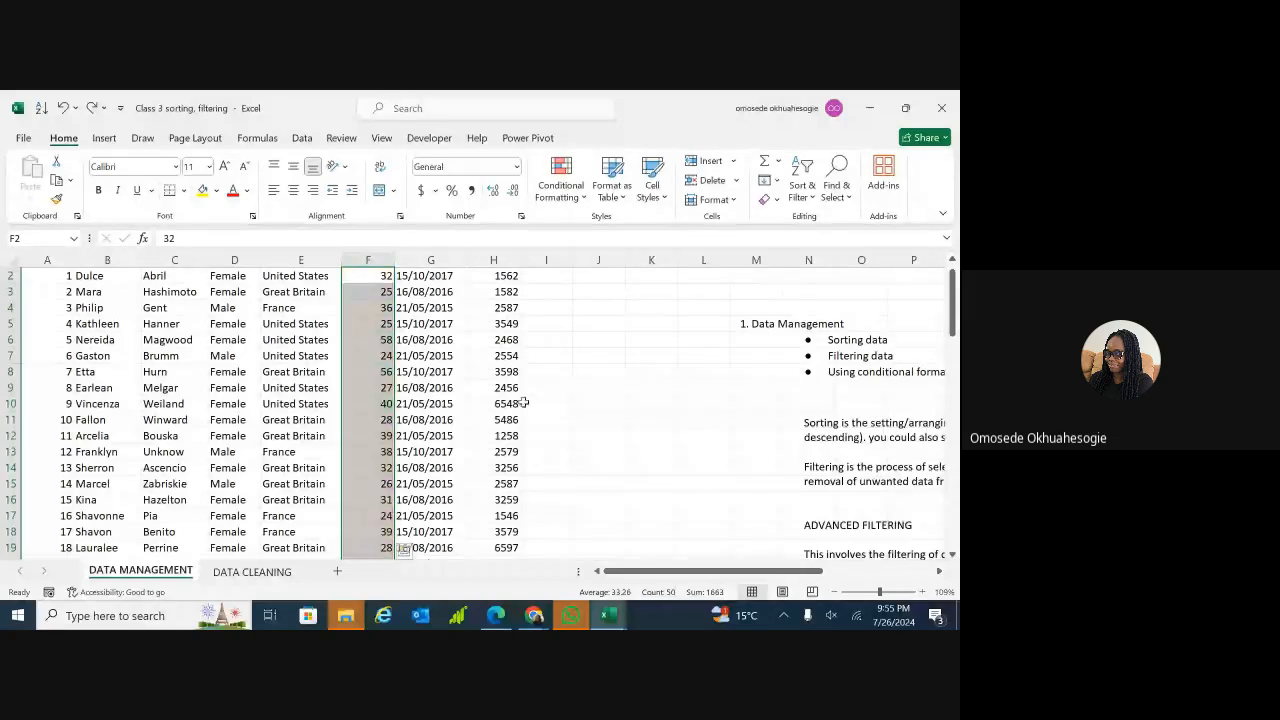
- Apply green gradient-fill data bars to the Age column and review them down the dataset
left_click(584, 199)
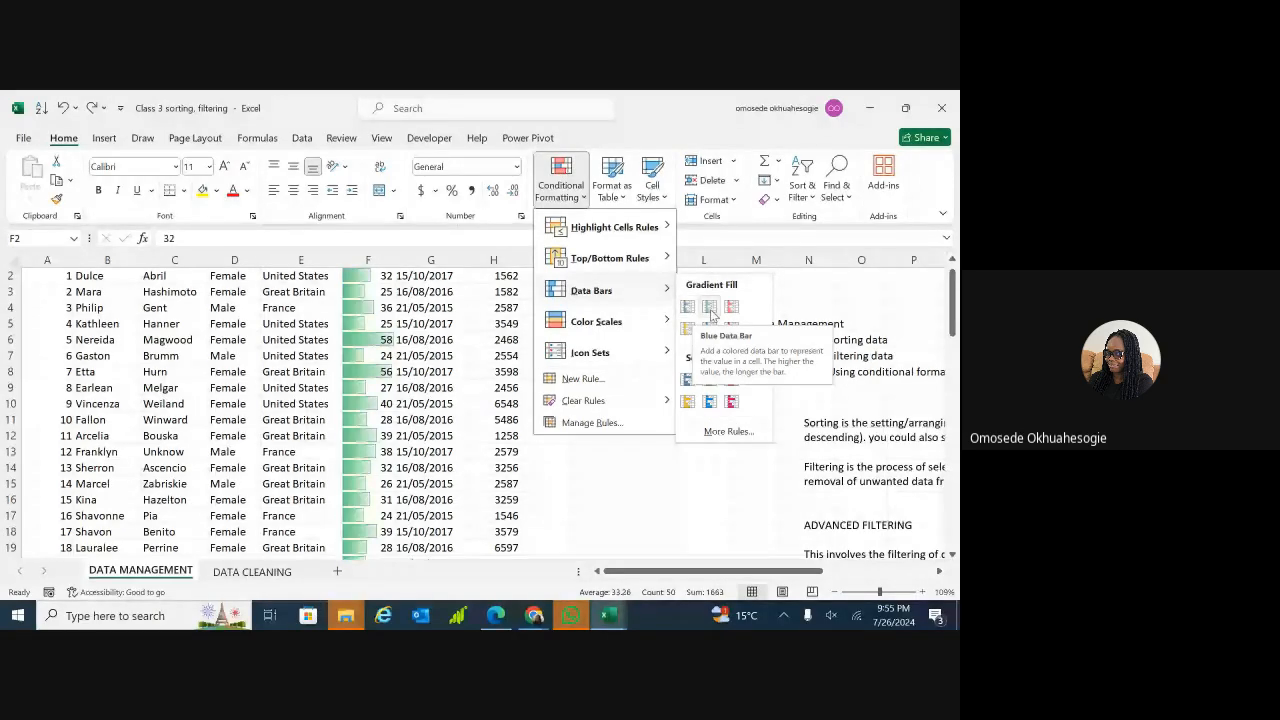
left_click(710, 310)
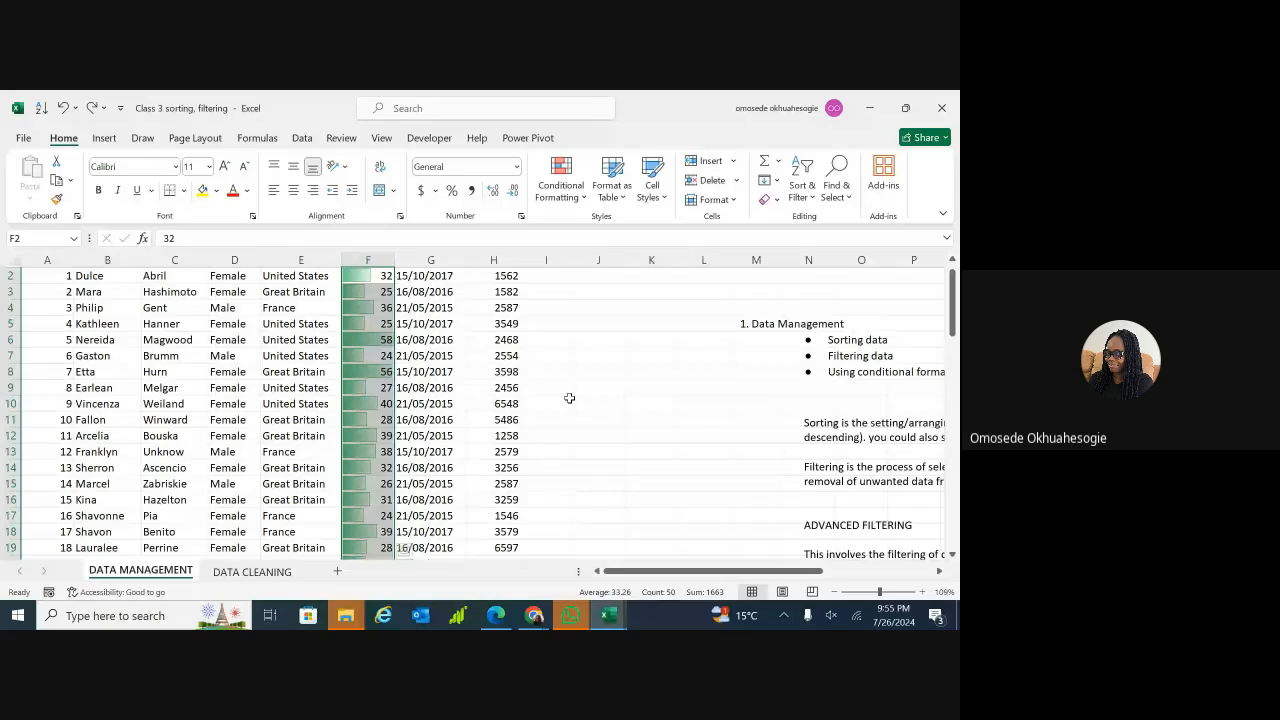
scroll(569, 398, "up", 1)
scroll(480, 410, "down", 3)
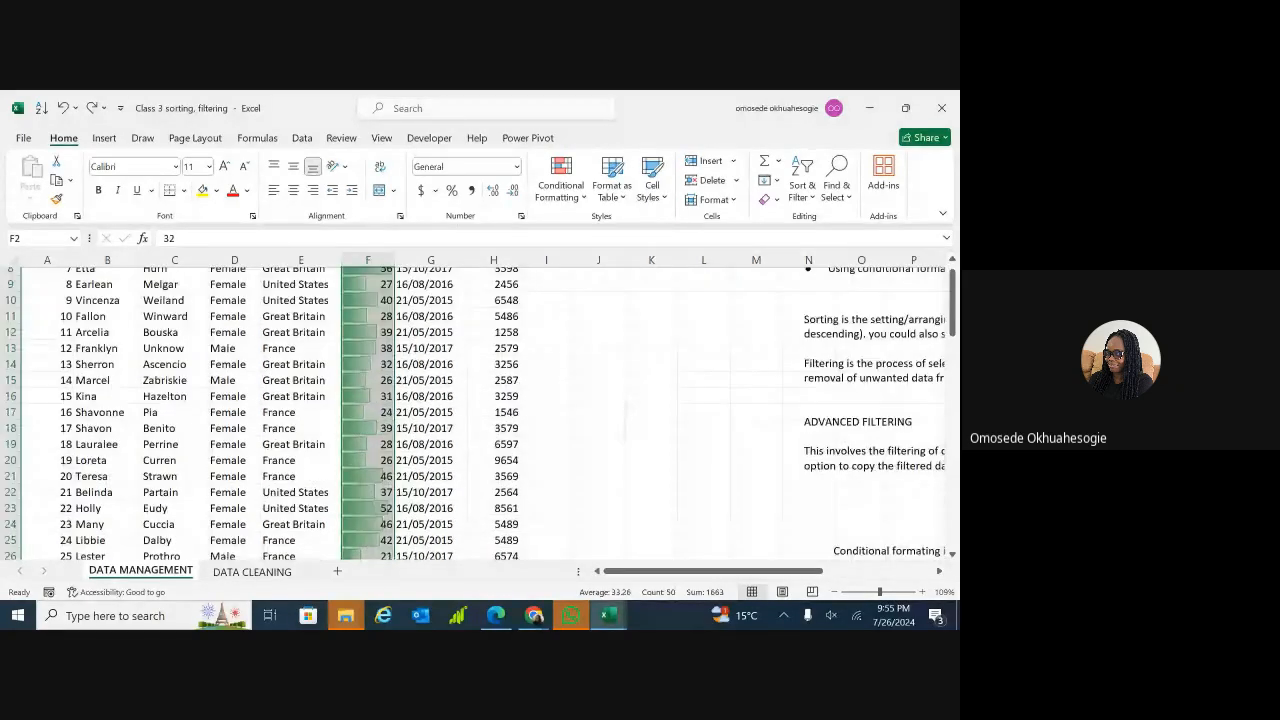
scroll(566, 398, "down", 3)
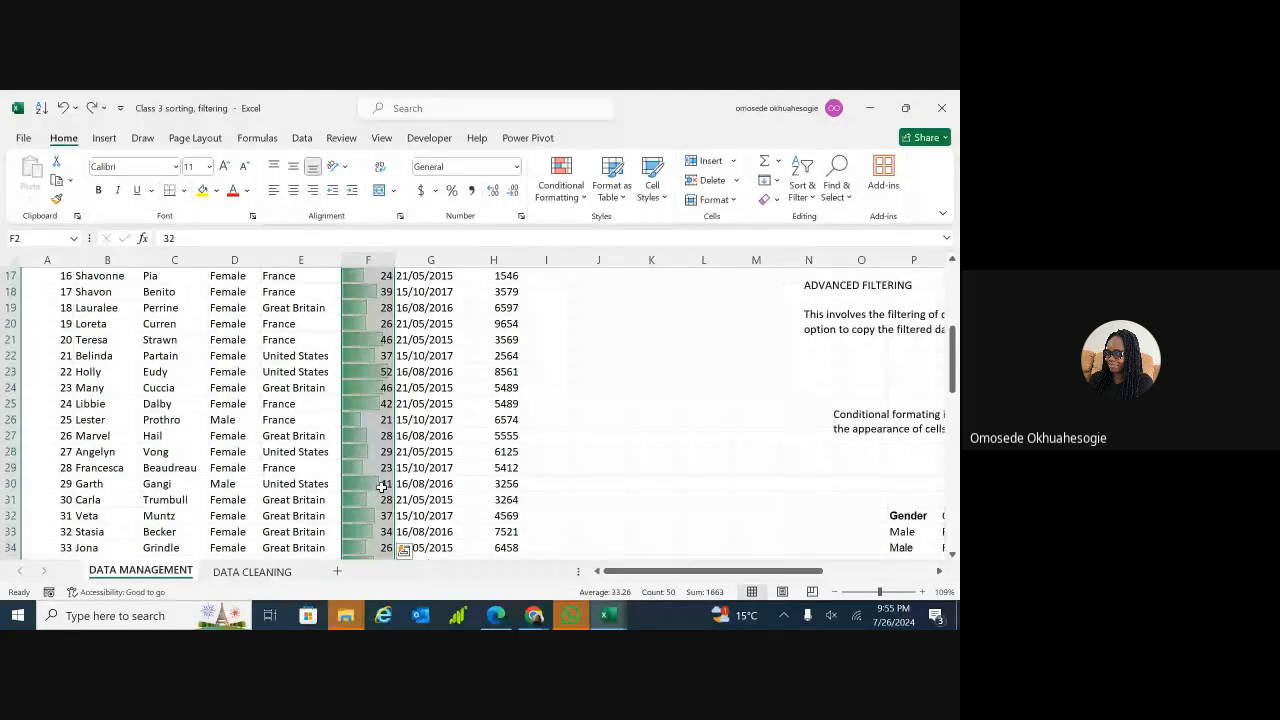
scroll(381, 486, "down", 9)
scroll(381, 420, "up", 14)
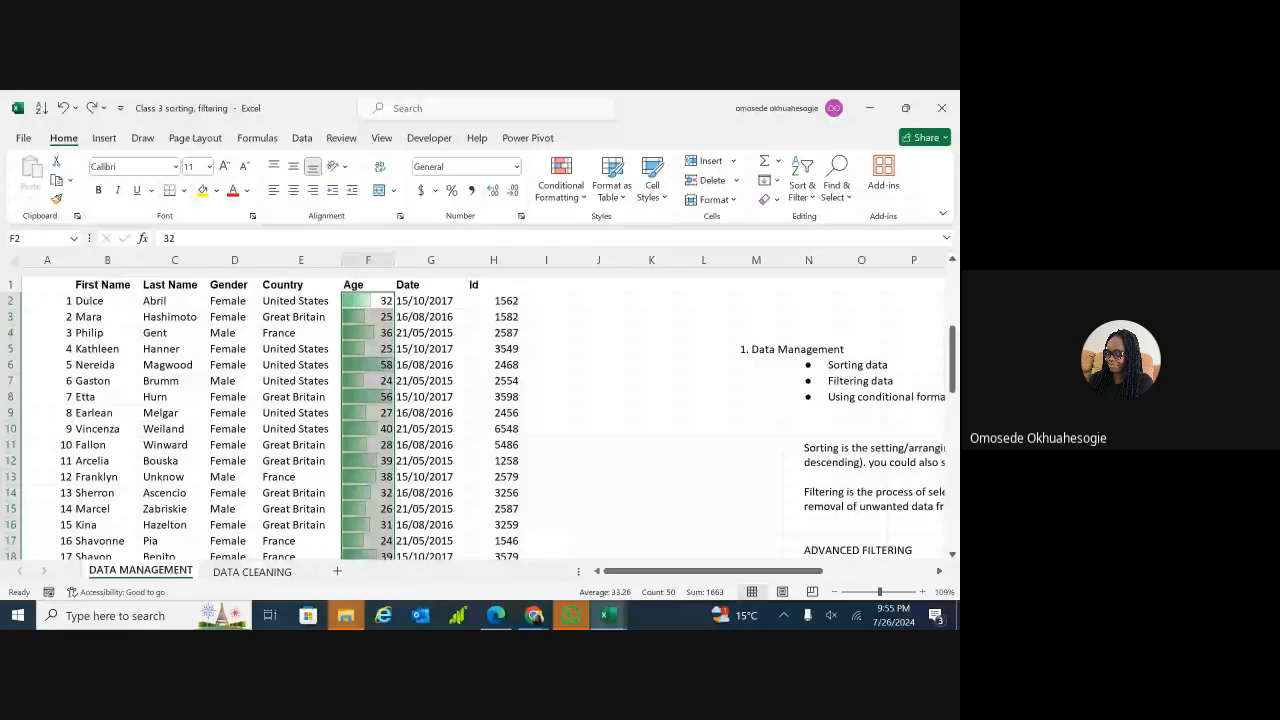
scroll(481, 387, "down", 1)
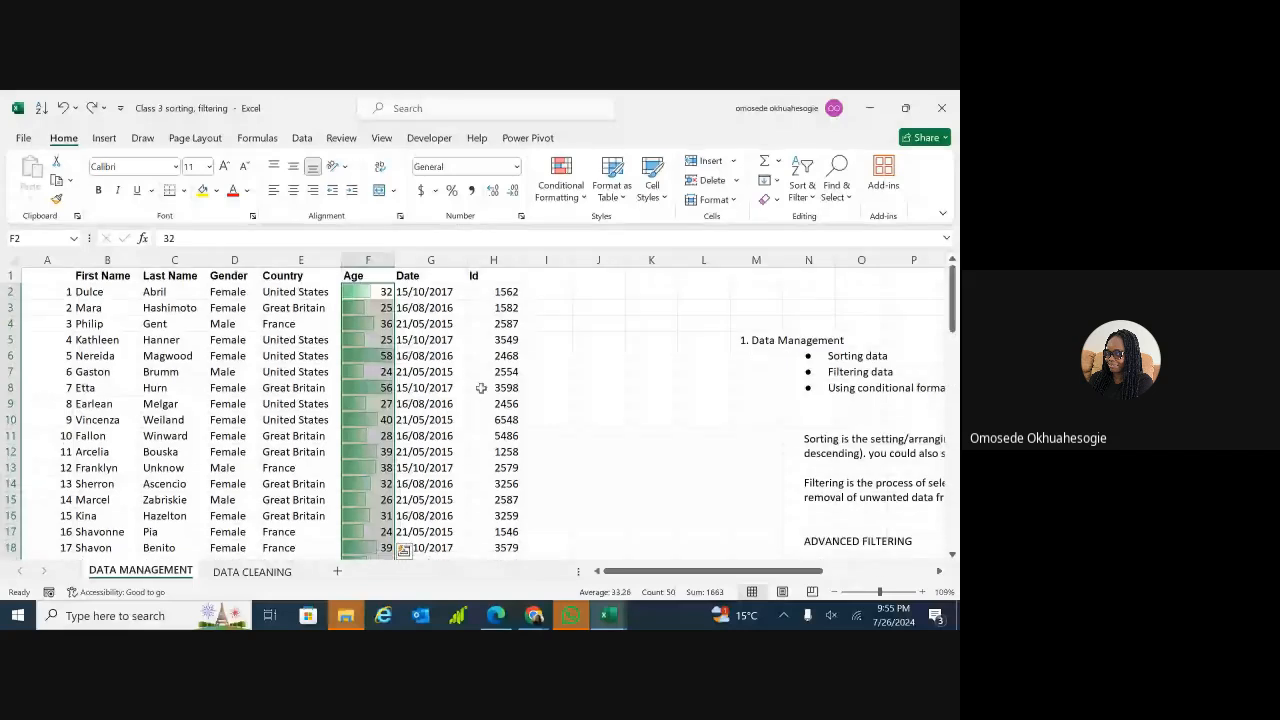
- Preview colour scales on the Age column, and undo the green data bars
left_click(583, 200)
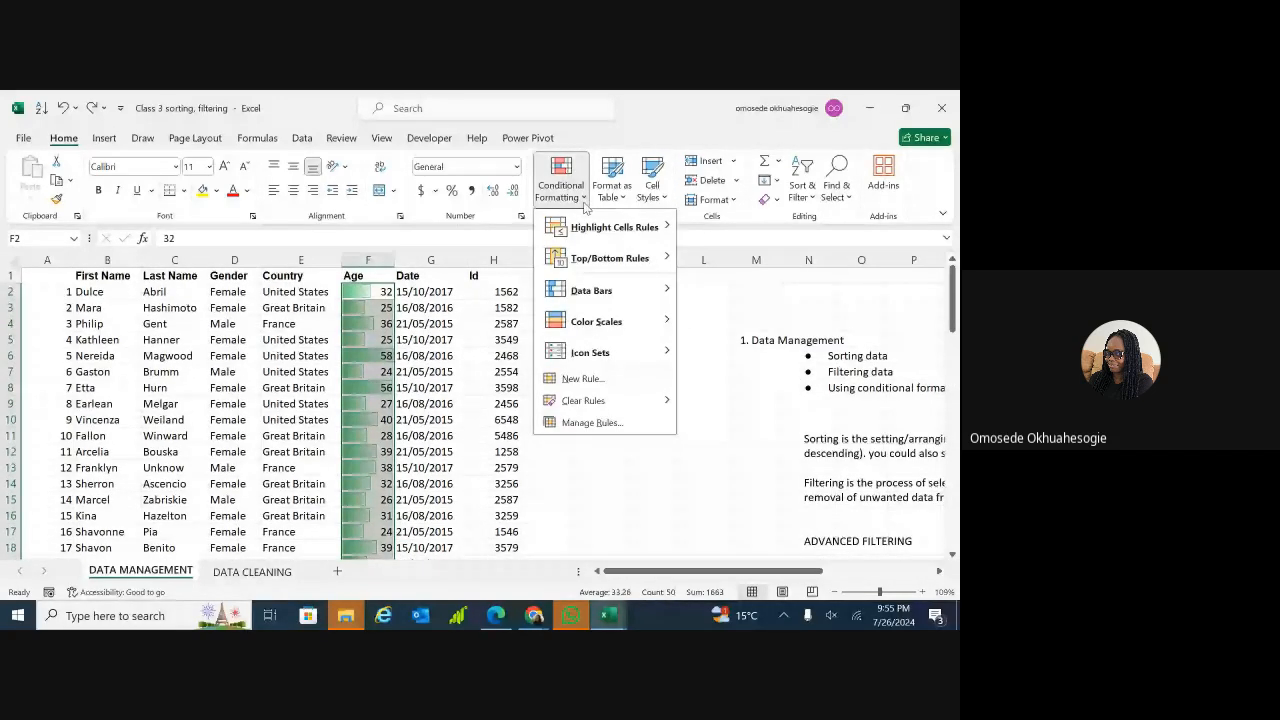
mouse_move(591, 323)
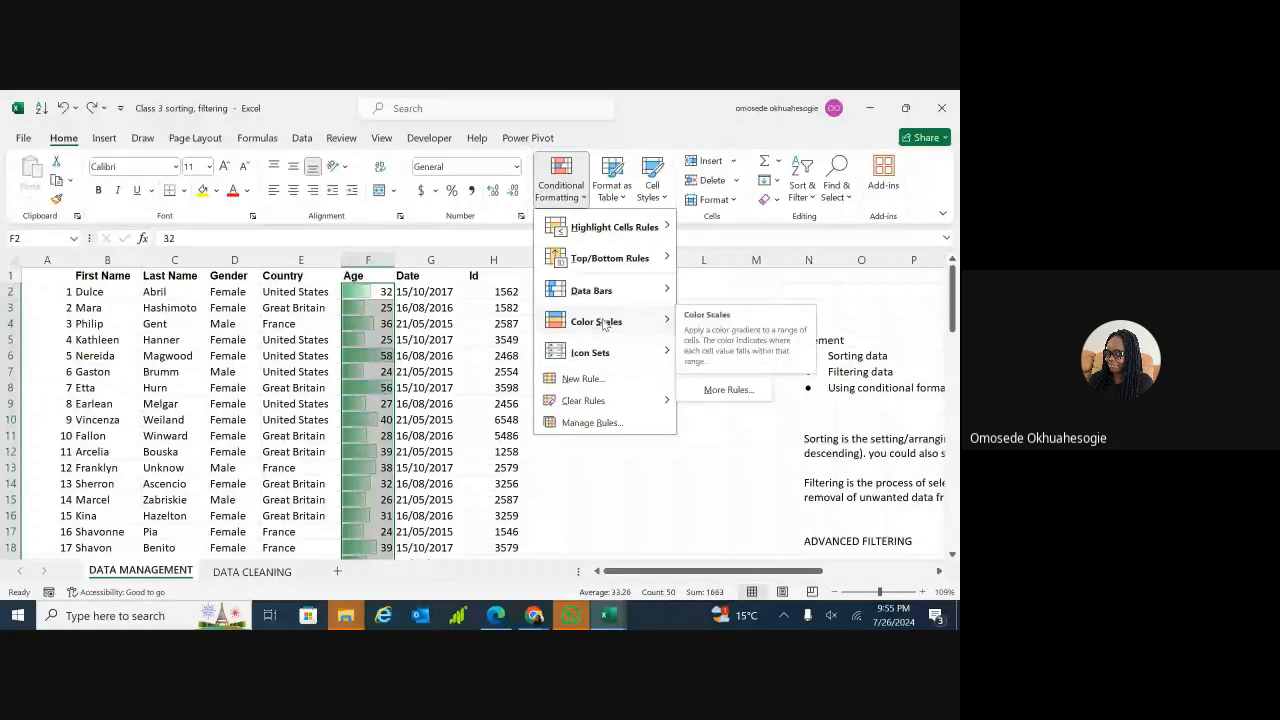
mouse_move(650, 226)
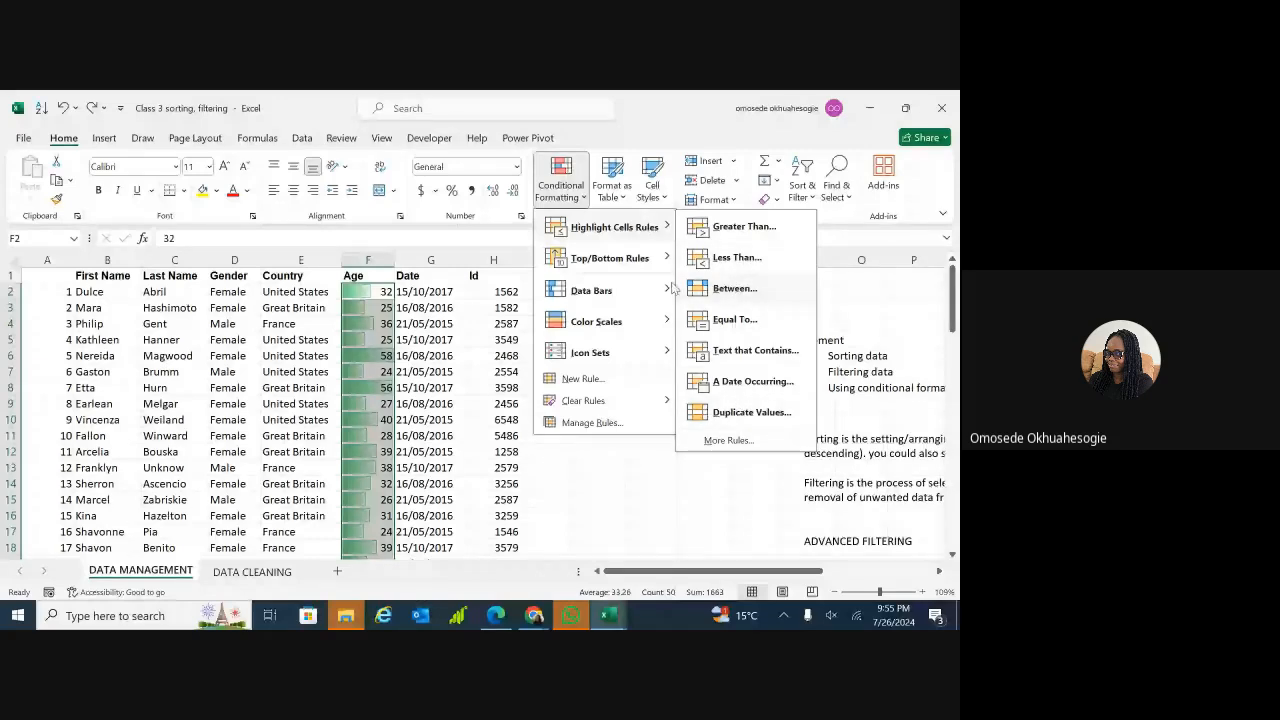
mouse_move(655, 321)
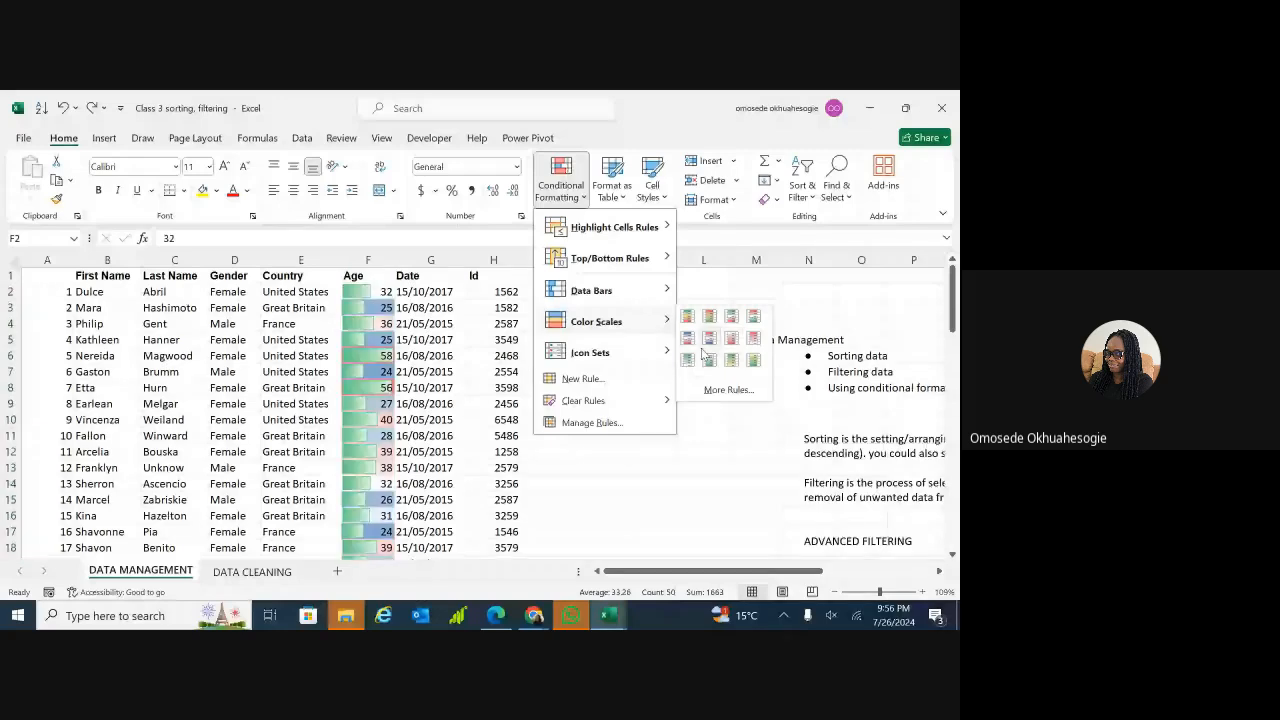
left_click(706, 357)
key("ctrl+z")
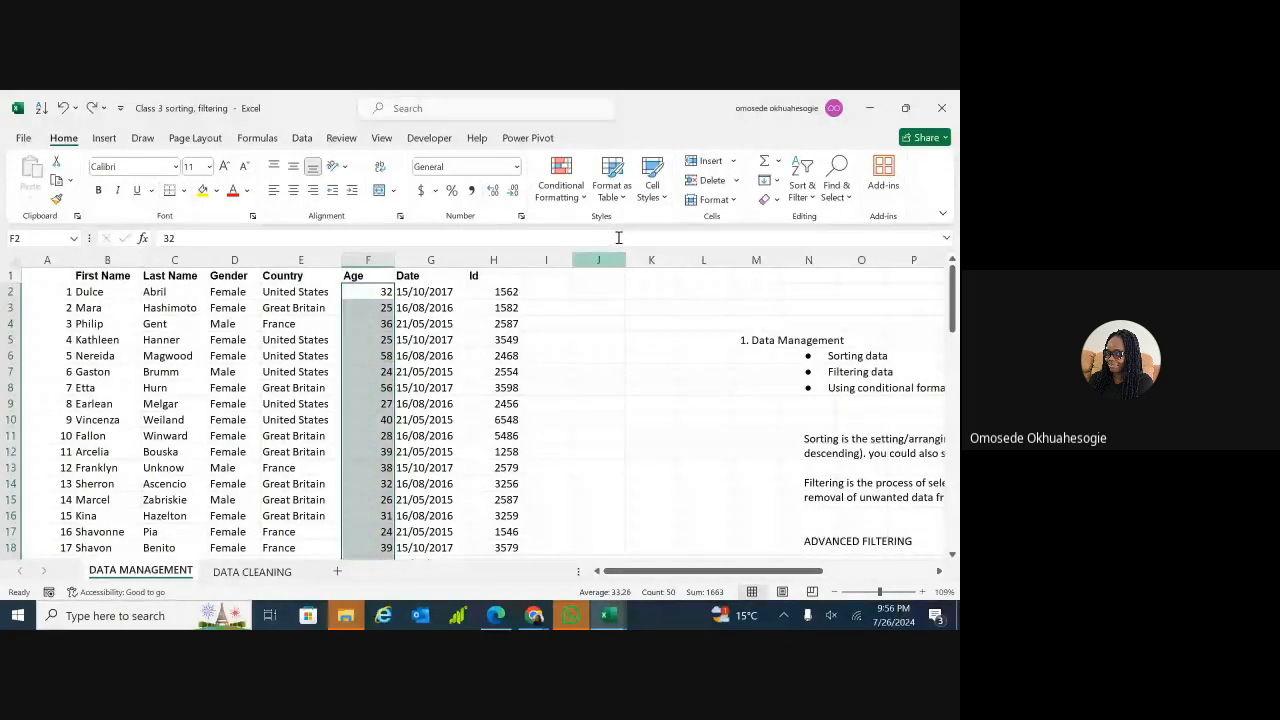
- Preview the Duplicate Values highlight rule on the ages with Light Red Fill with Dark Red Text, without applying it
left_click(587, 197)
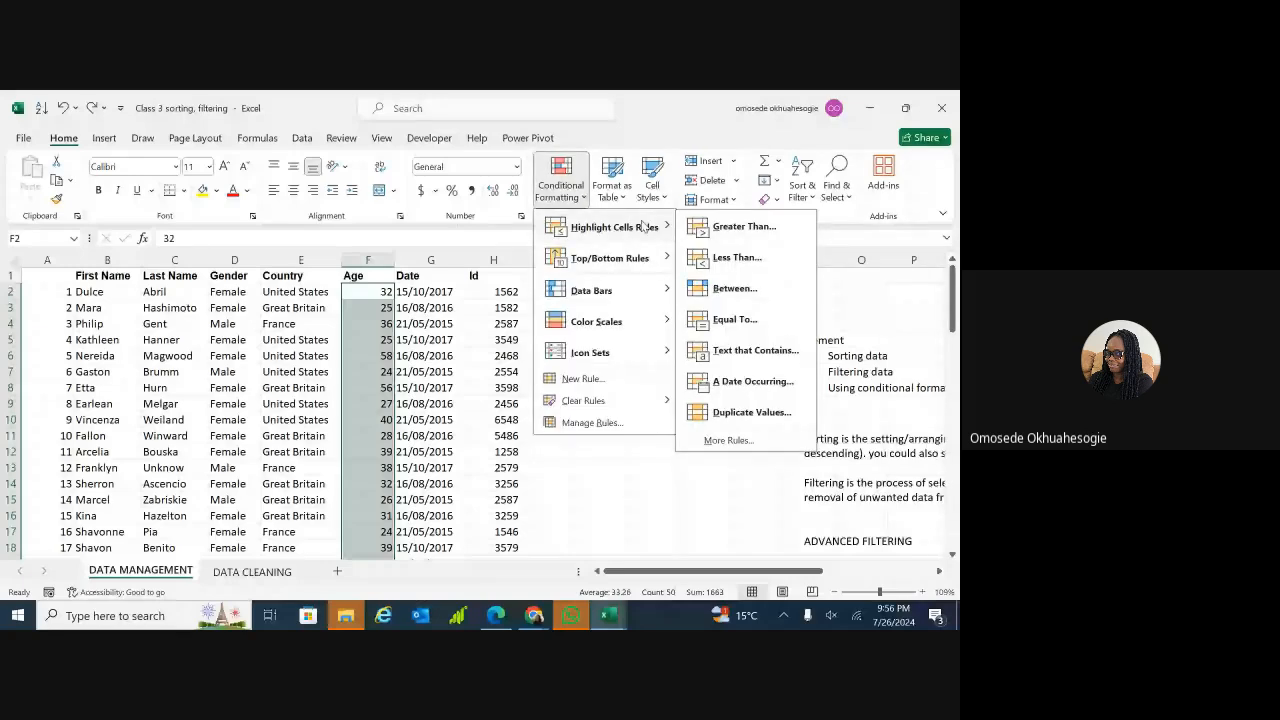
left_click(578, 556)
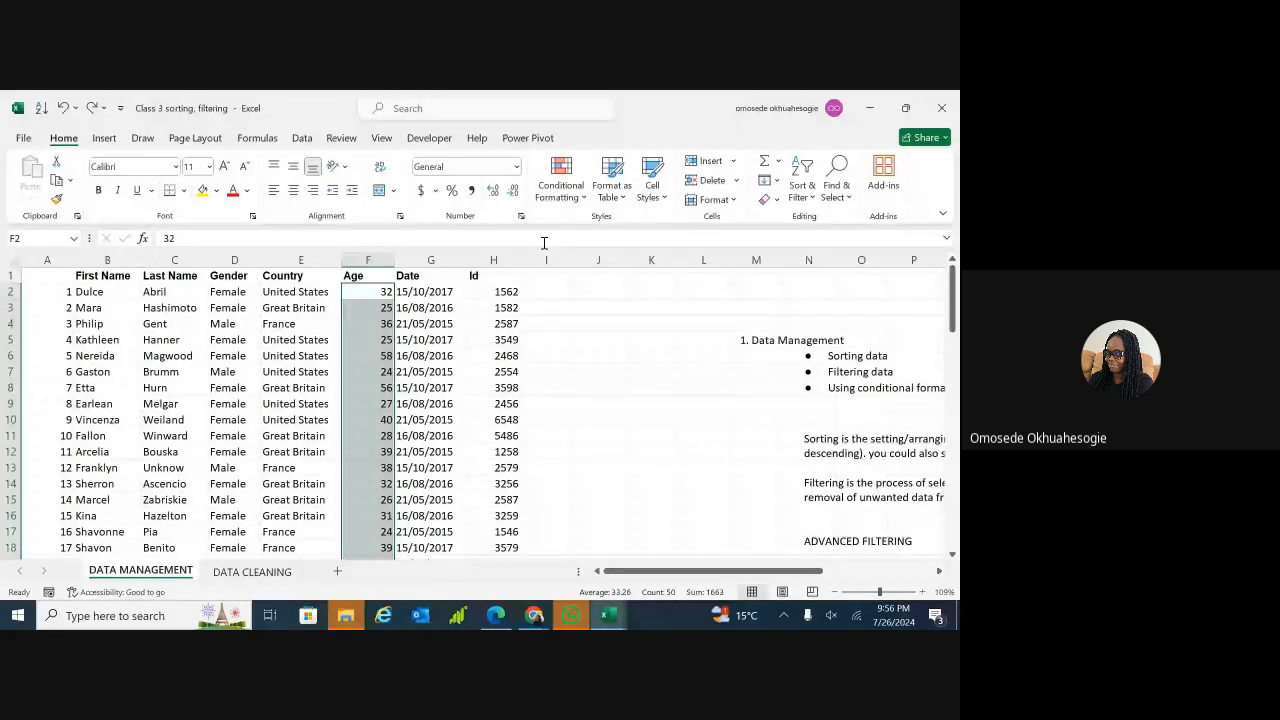
left_click(585, 201)
mouse_move(611, 233)
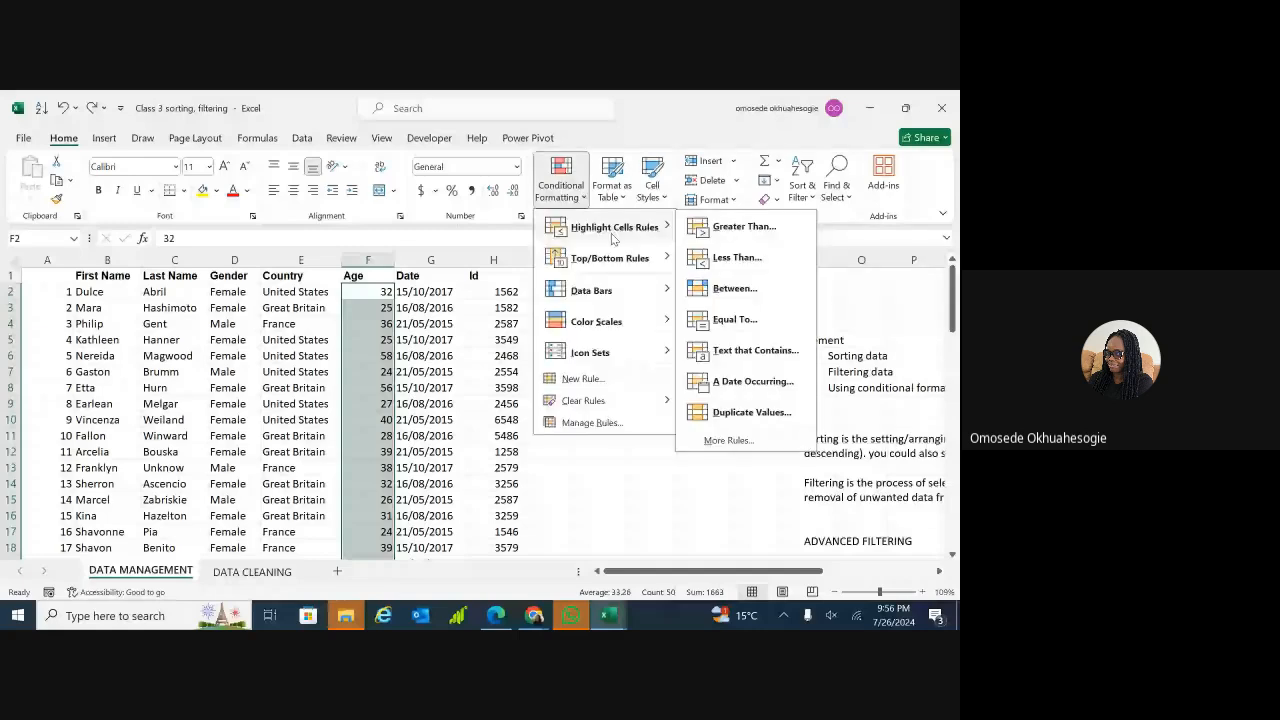
left_click(735, 412)
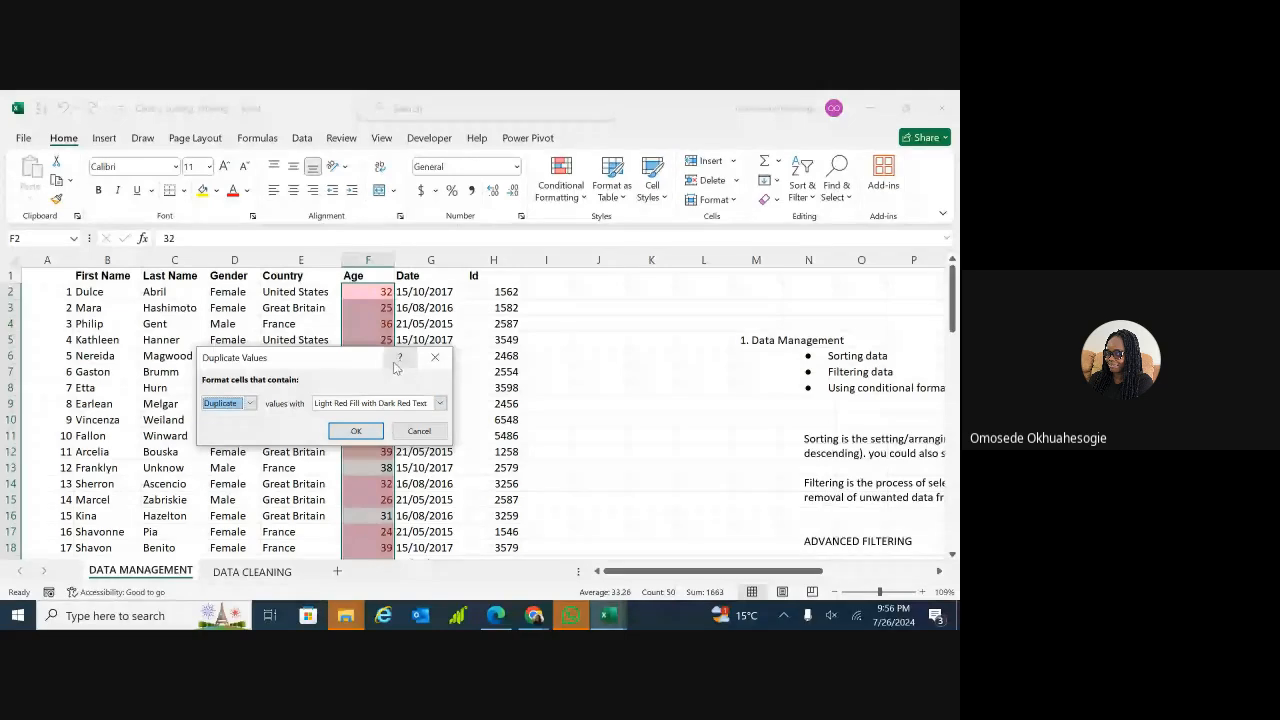
left_click_drag(347, 362, 407, 349)
left_click(498, 341)
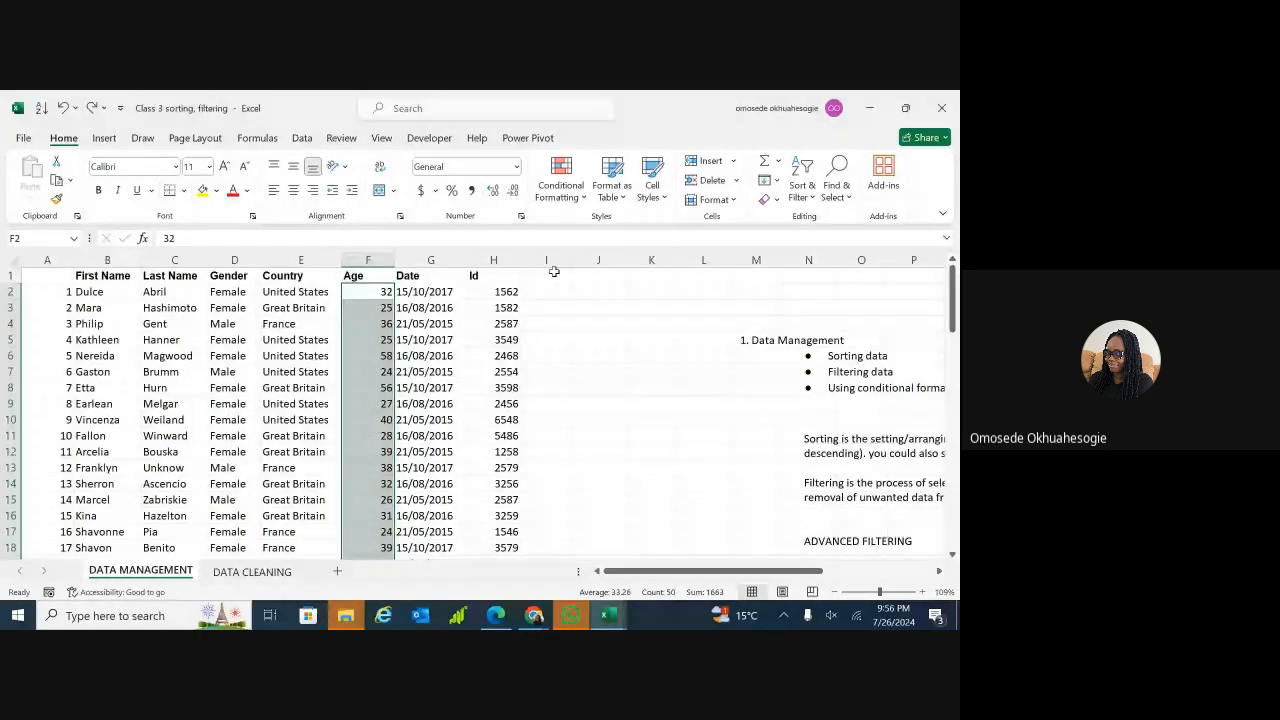
- Preview the icon set and colour scale options for the ages and view the New Formatting Rule settings without applying a rule
left_click(549, 203)
mouse_move(623, 246)
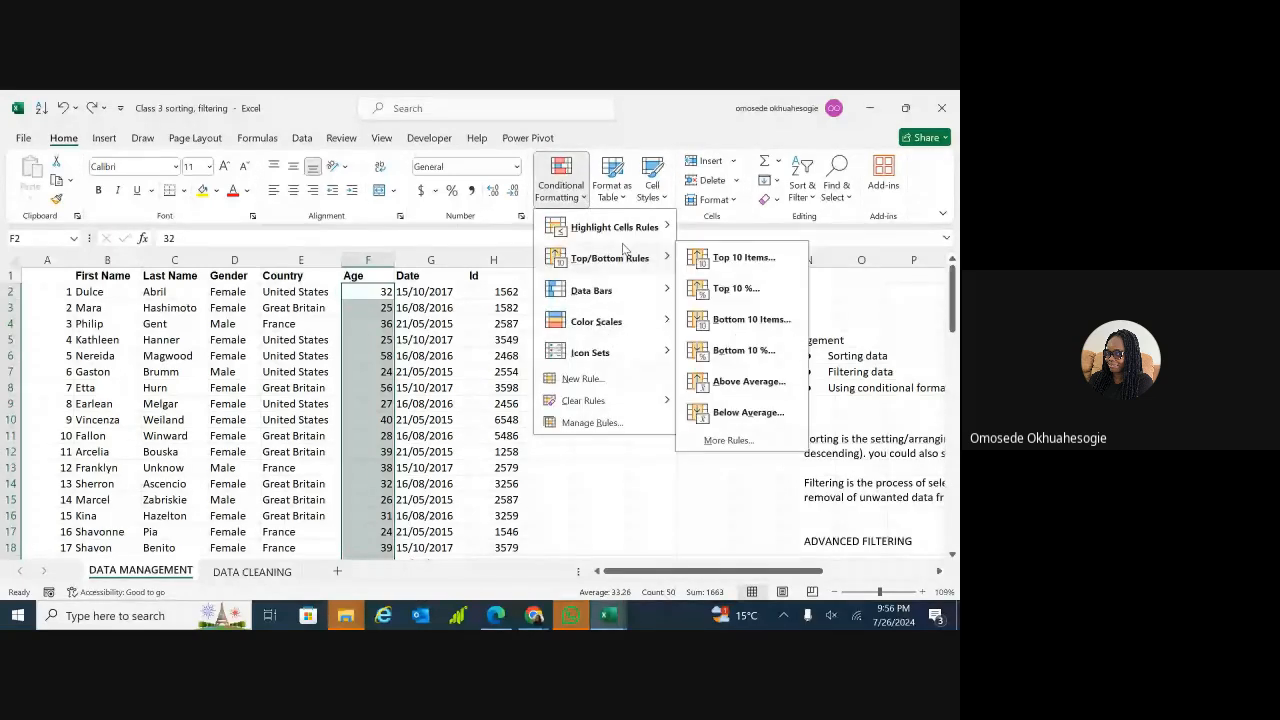
mouse_move(607, 356)
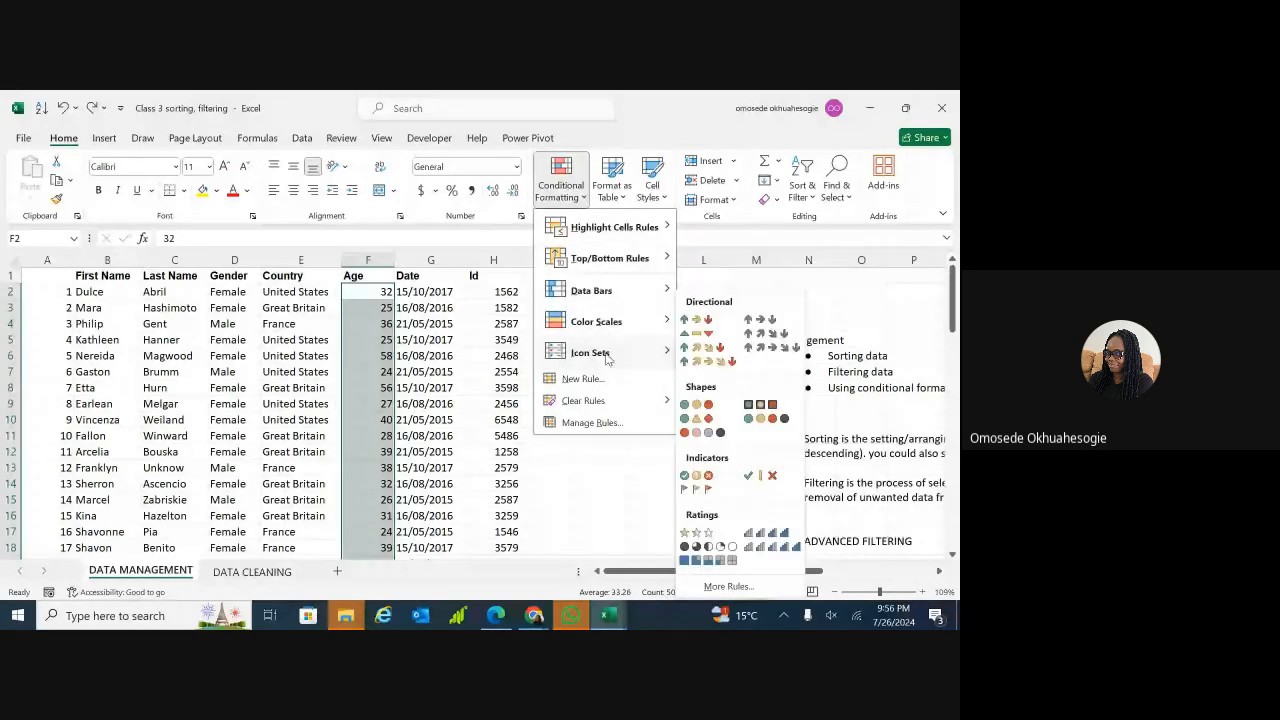
mouse_move(657, 330)
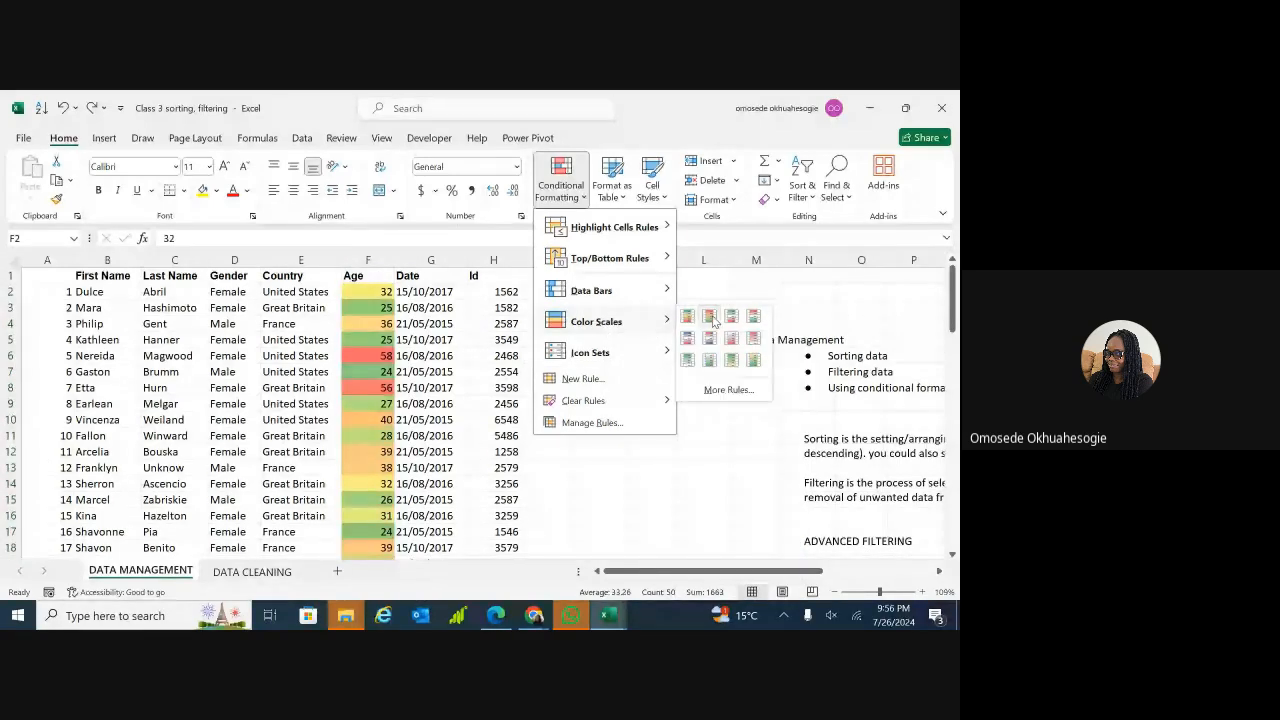
left_click(728, 390)
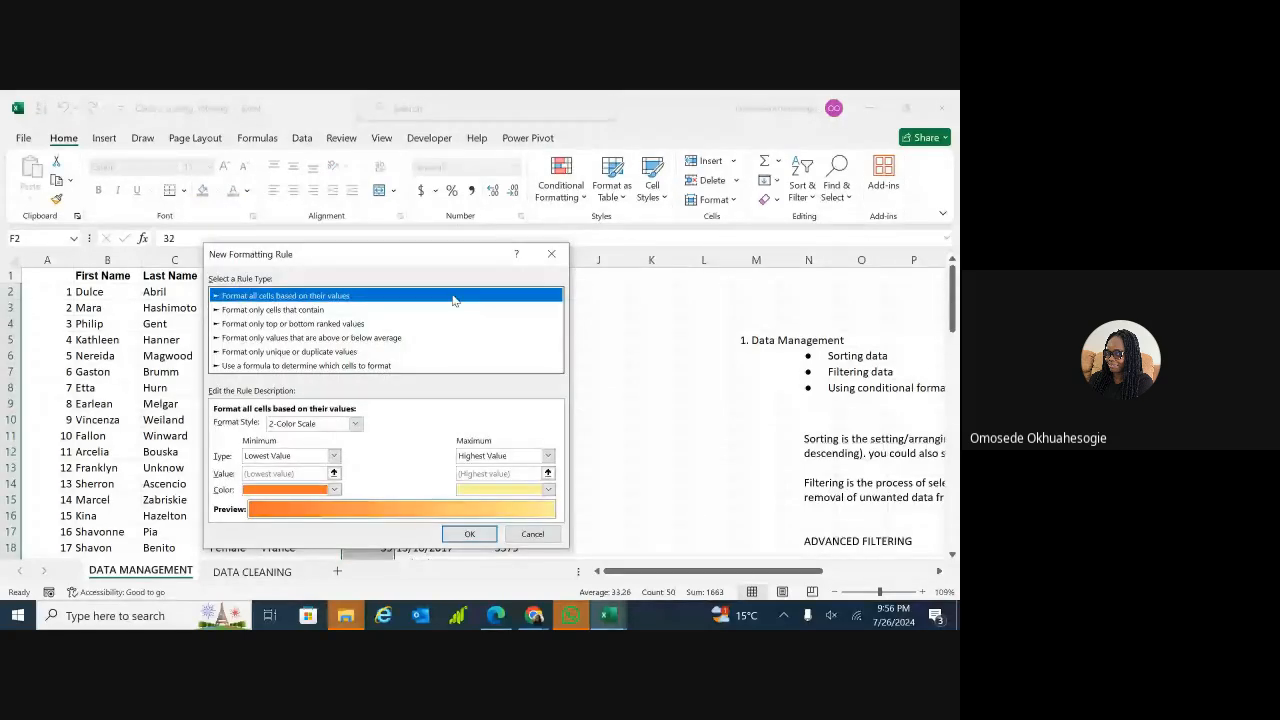
left_click(557, 253)
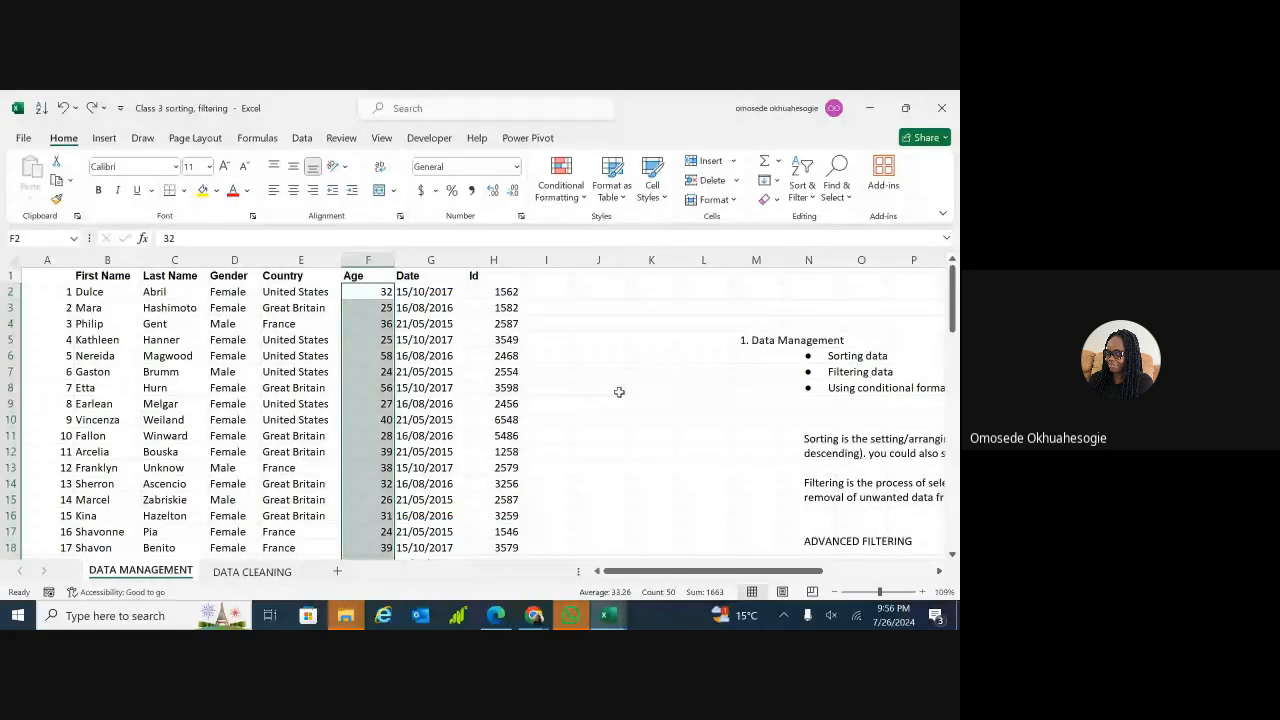
- Switch to the DATA CLEANING sheet and view the Data Cleaning topic list beside the dataset
scroll(619, 391, "down", 16)
scroll(619, 391, "up", 3)
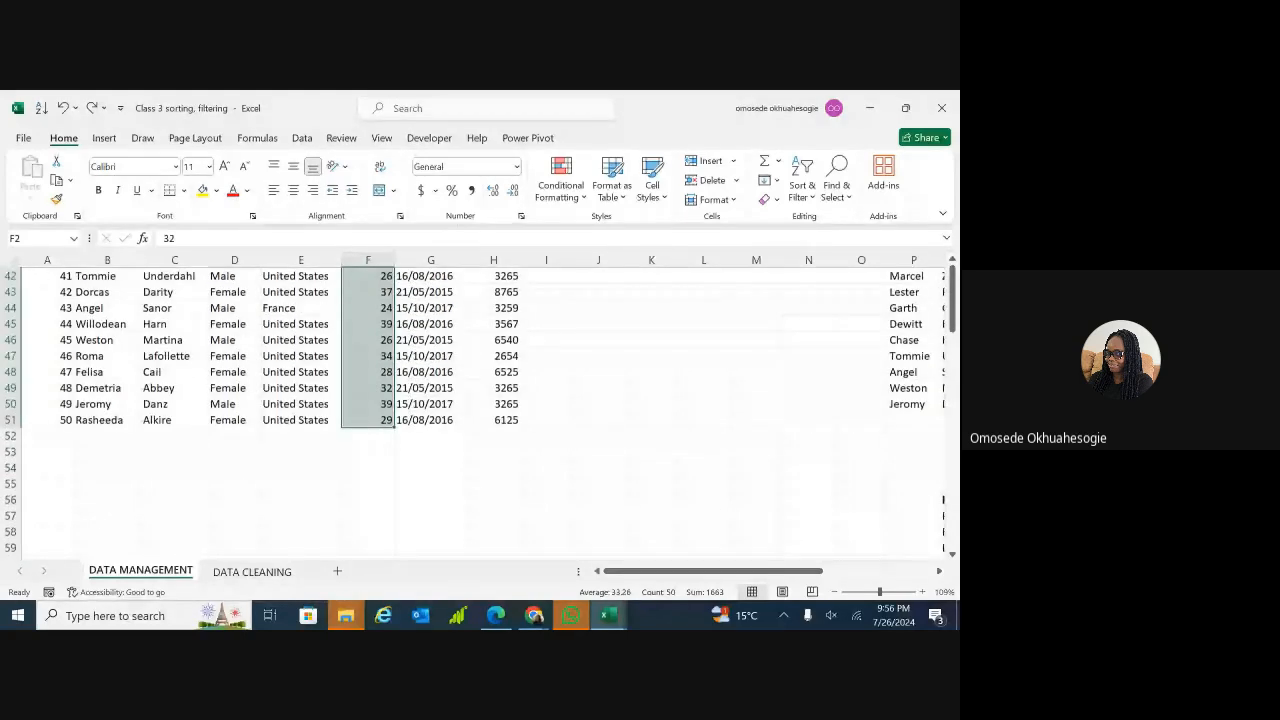
key("ctrl+Page_Down")
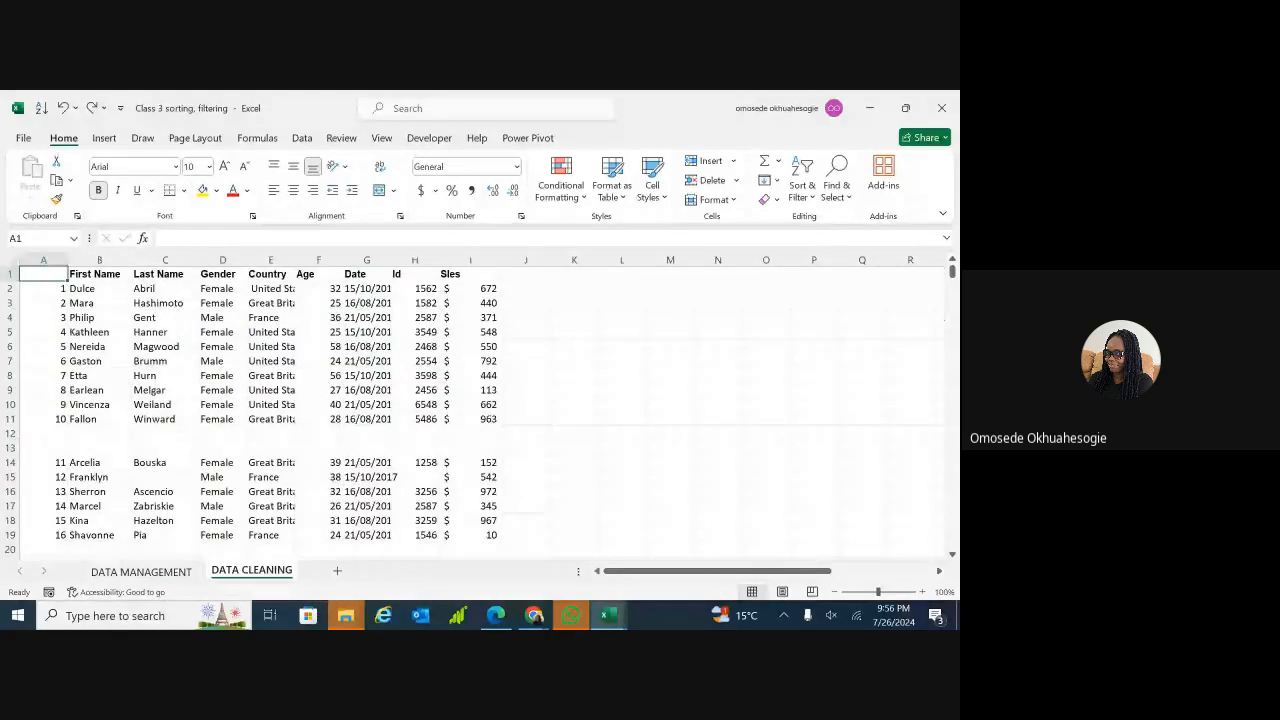
scroll(482, 398, "right", 4)
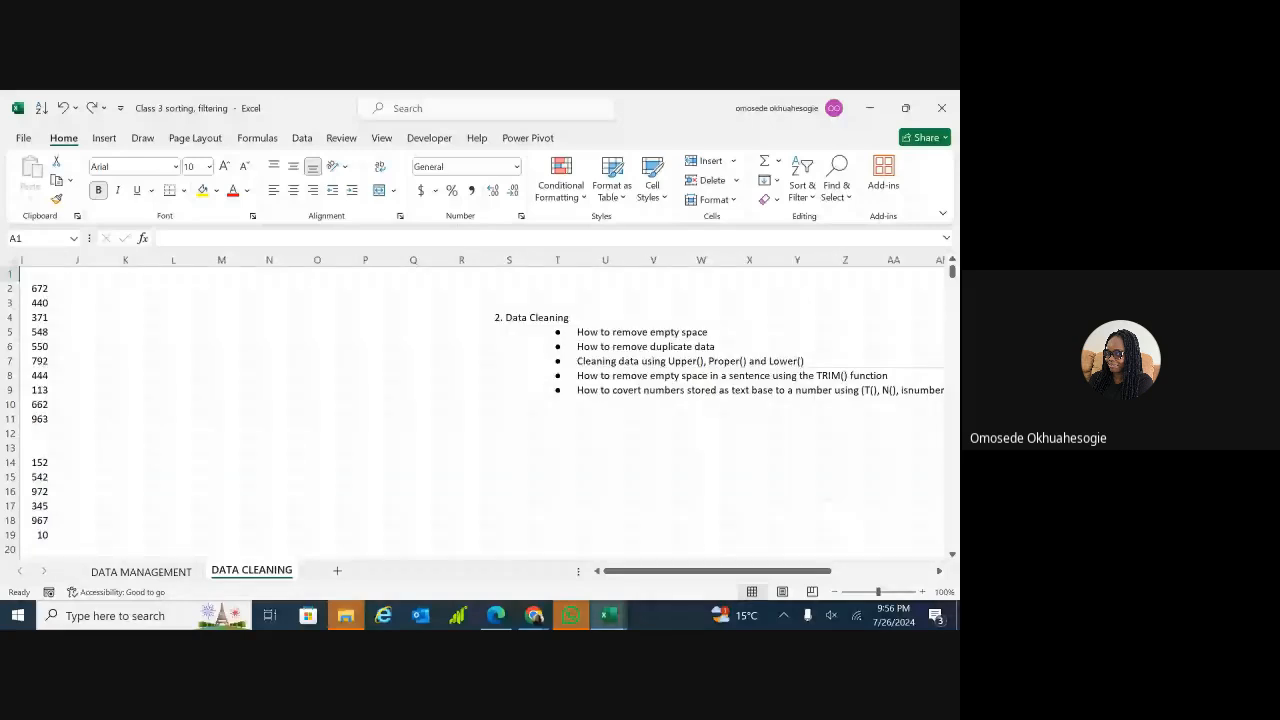
scroll(482, 398, "left", 2)
scroll(482, 398, "left", 4)
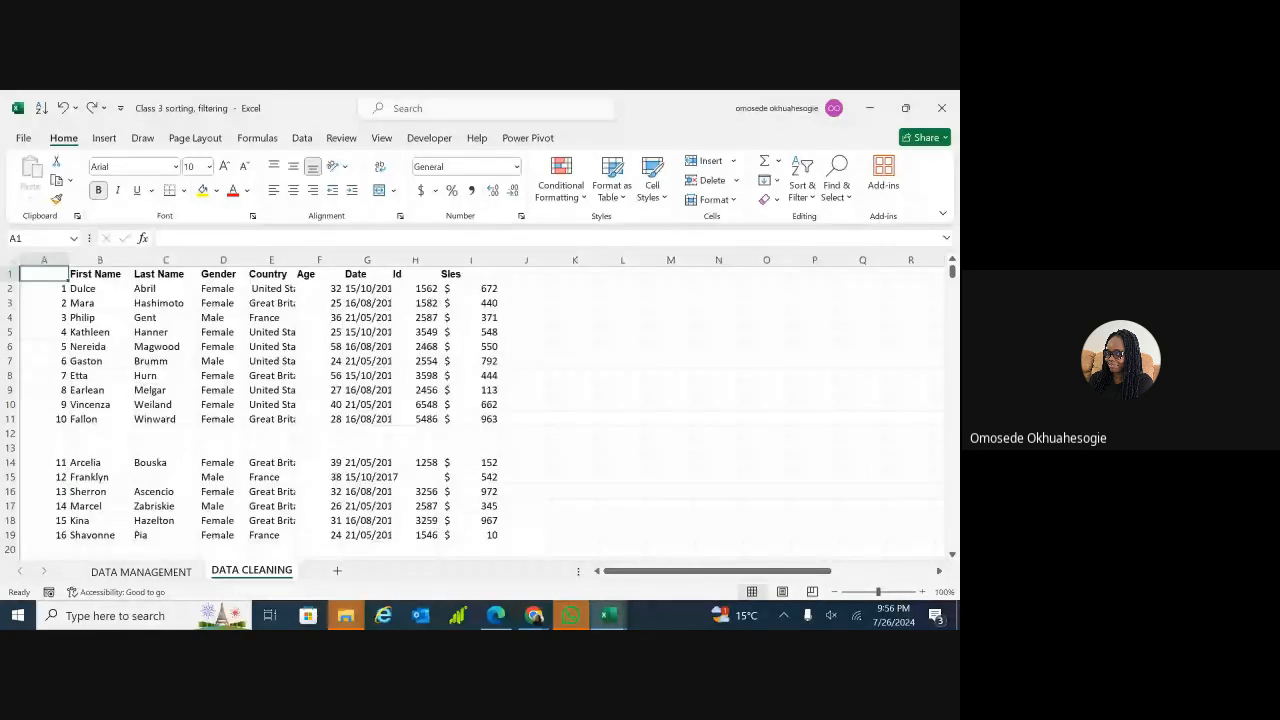